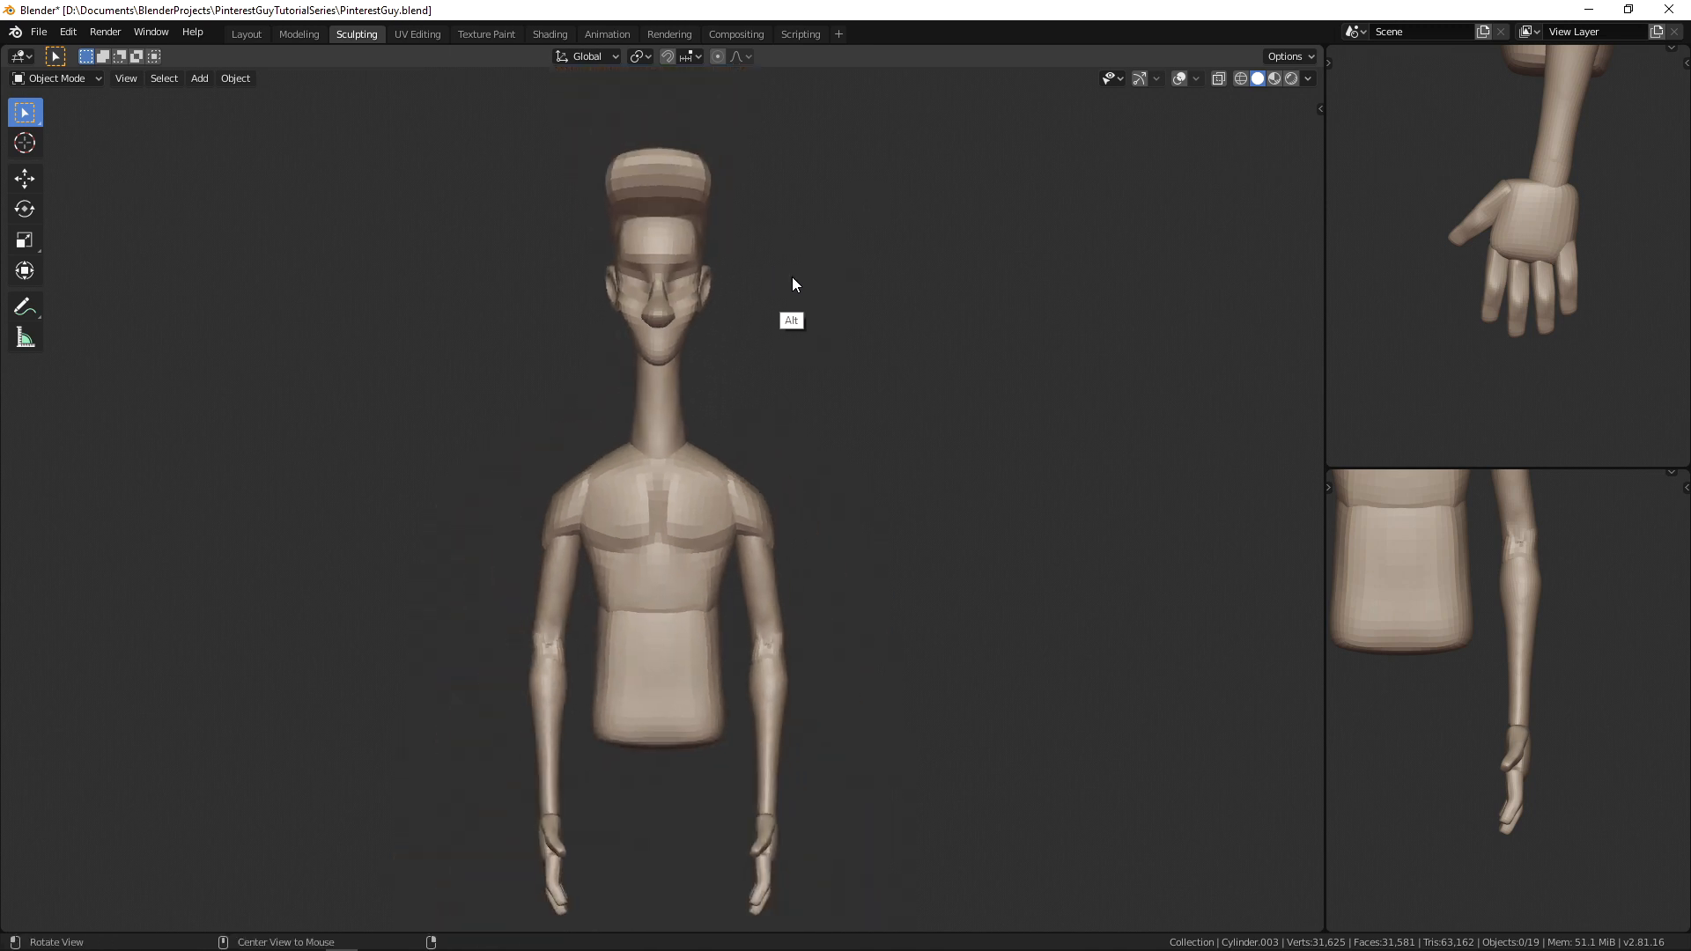
Step: Switch the Blender window to fullscreen
click(141, 35)
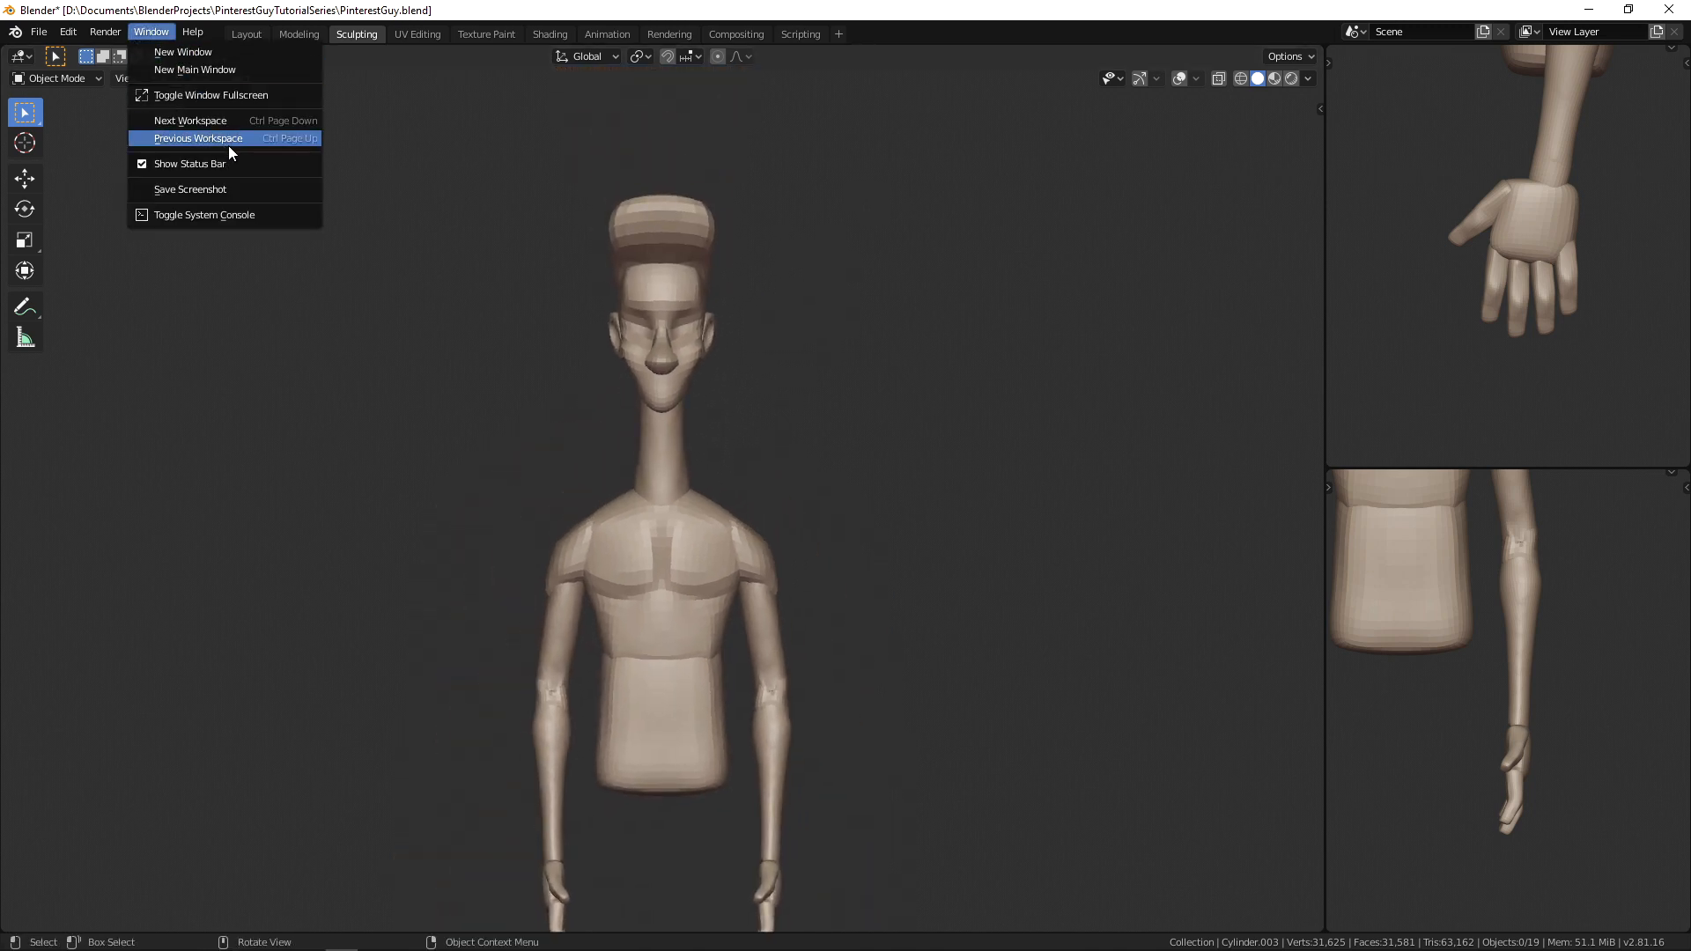
click(229, 93)
Step: Examine the character's proportions and head from the right and front views
ctrl+alt+drag(818, 696, 802, 643)
alt+shift+drag(833, 581, 965, 452)
ctrl+alt+drag(964, 562, 956, 528)
alt+shift+drag(889, 424, 811, 502)
key(alt+q)
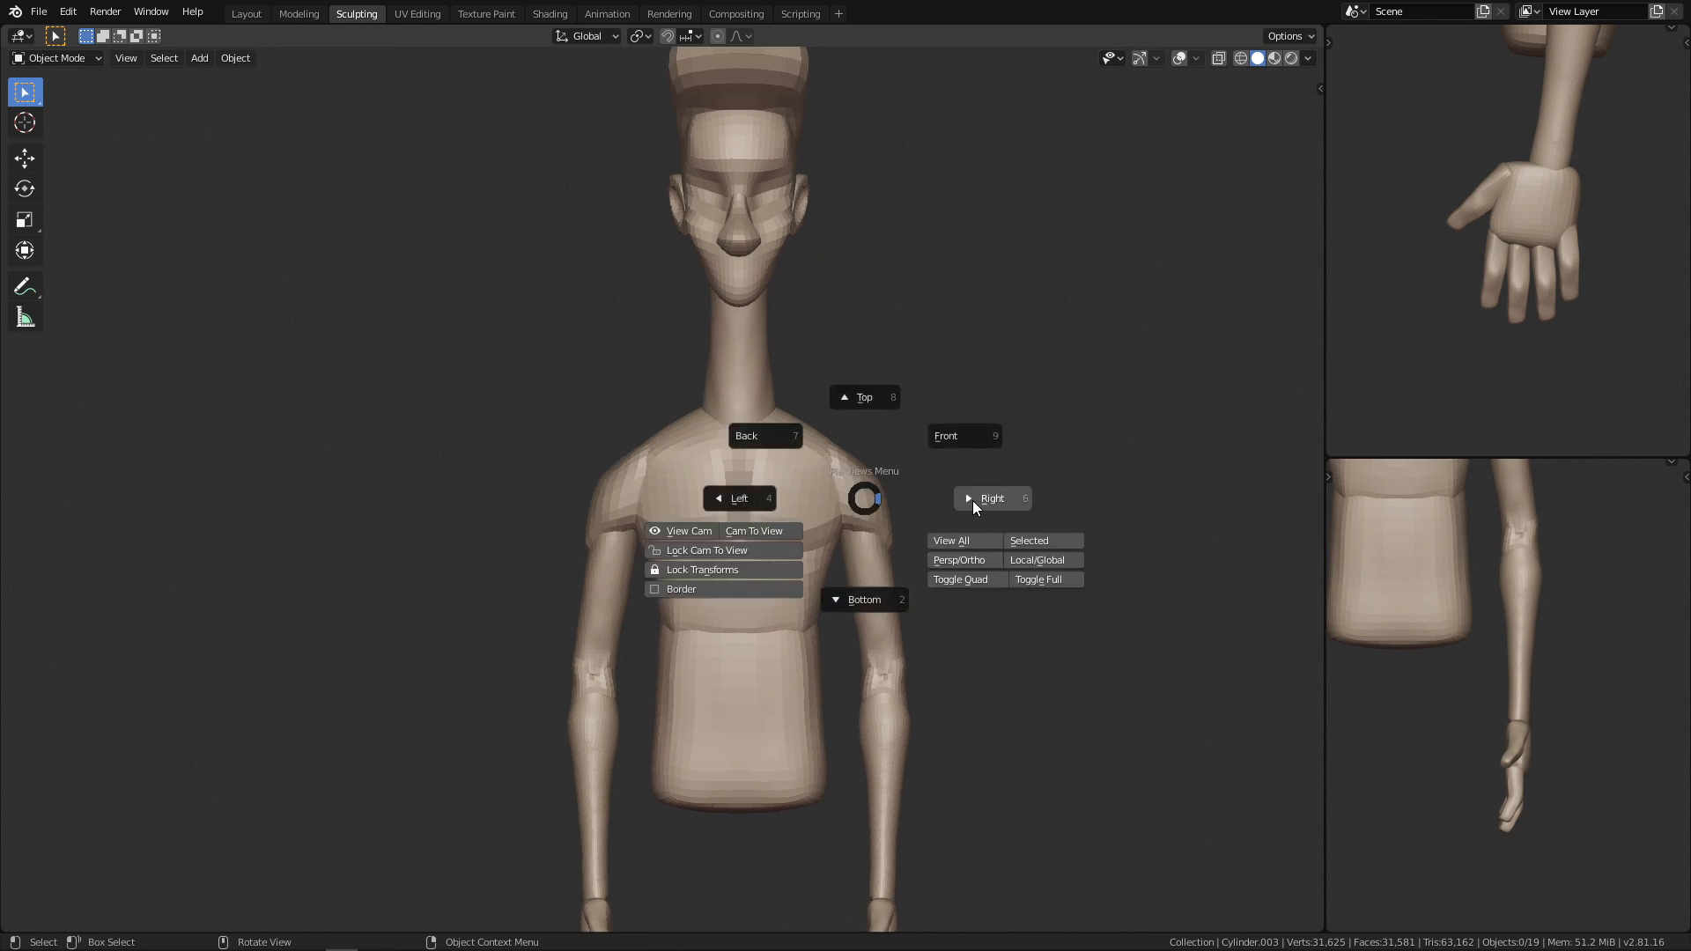
click(969, 501)
alt+drag(1012, 465, 892, 715)
ctrl+alt+drag(945, 321, 745, 492)
key(alt+q)
click(917, 465)
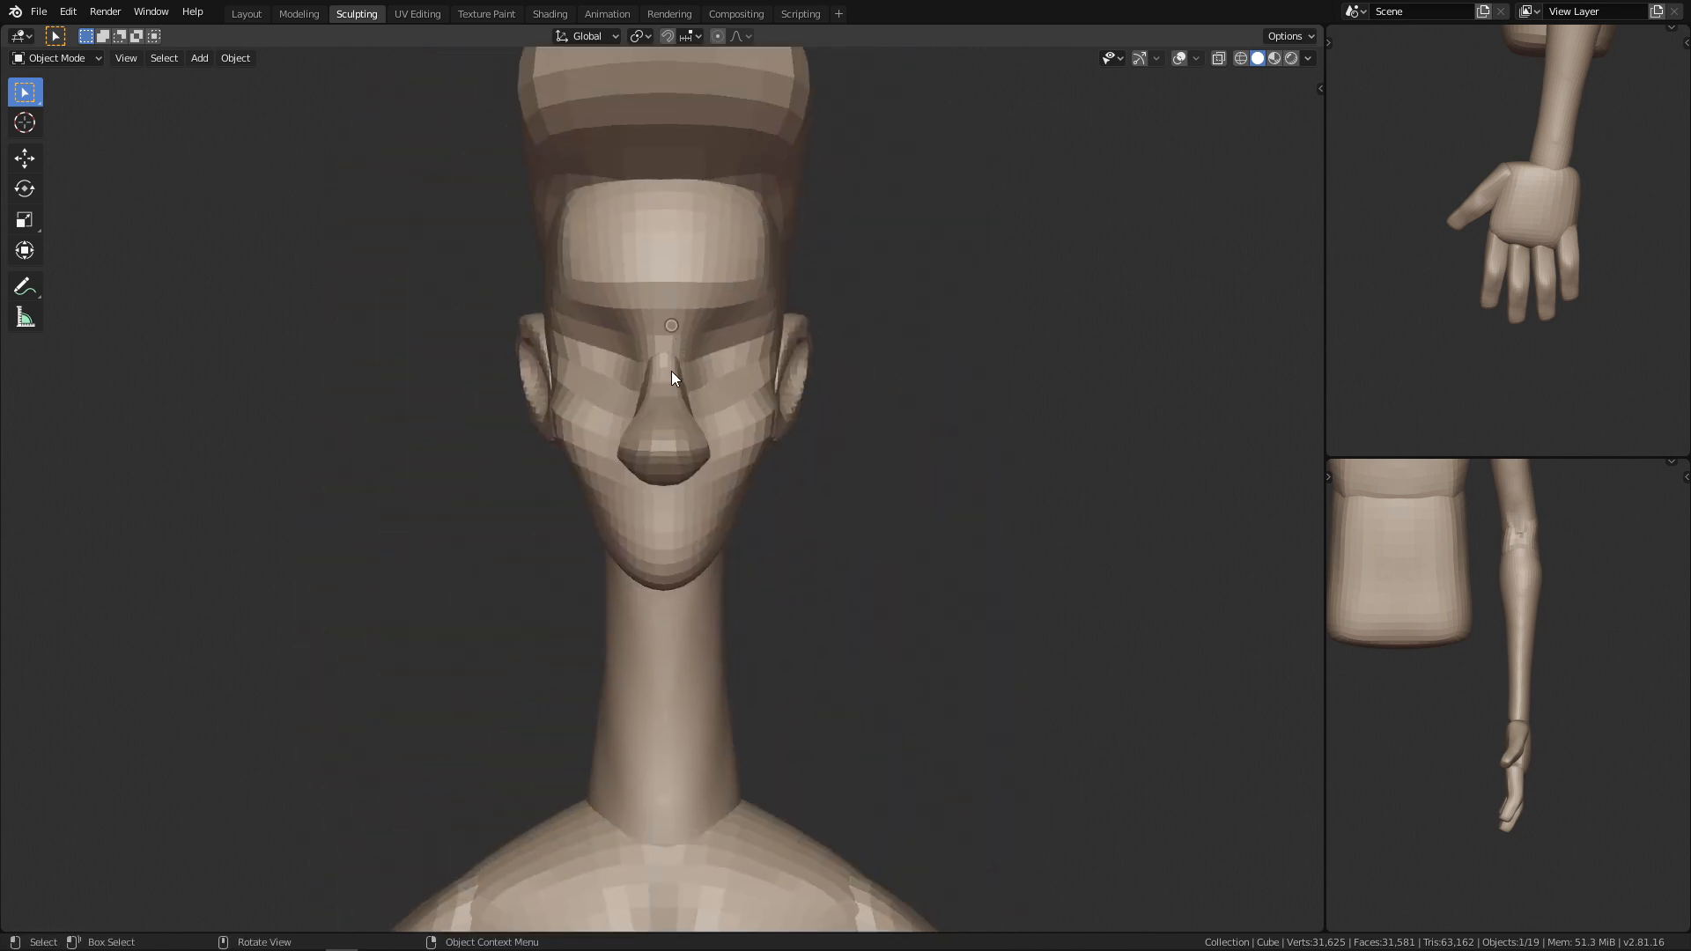
Step: Give the head mesh a level 1 Subdivision Surface modifier and apply it in the Layout workspace
ctrl+alt+drag(772, 668, 695, 562)
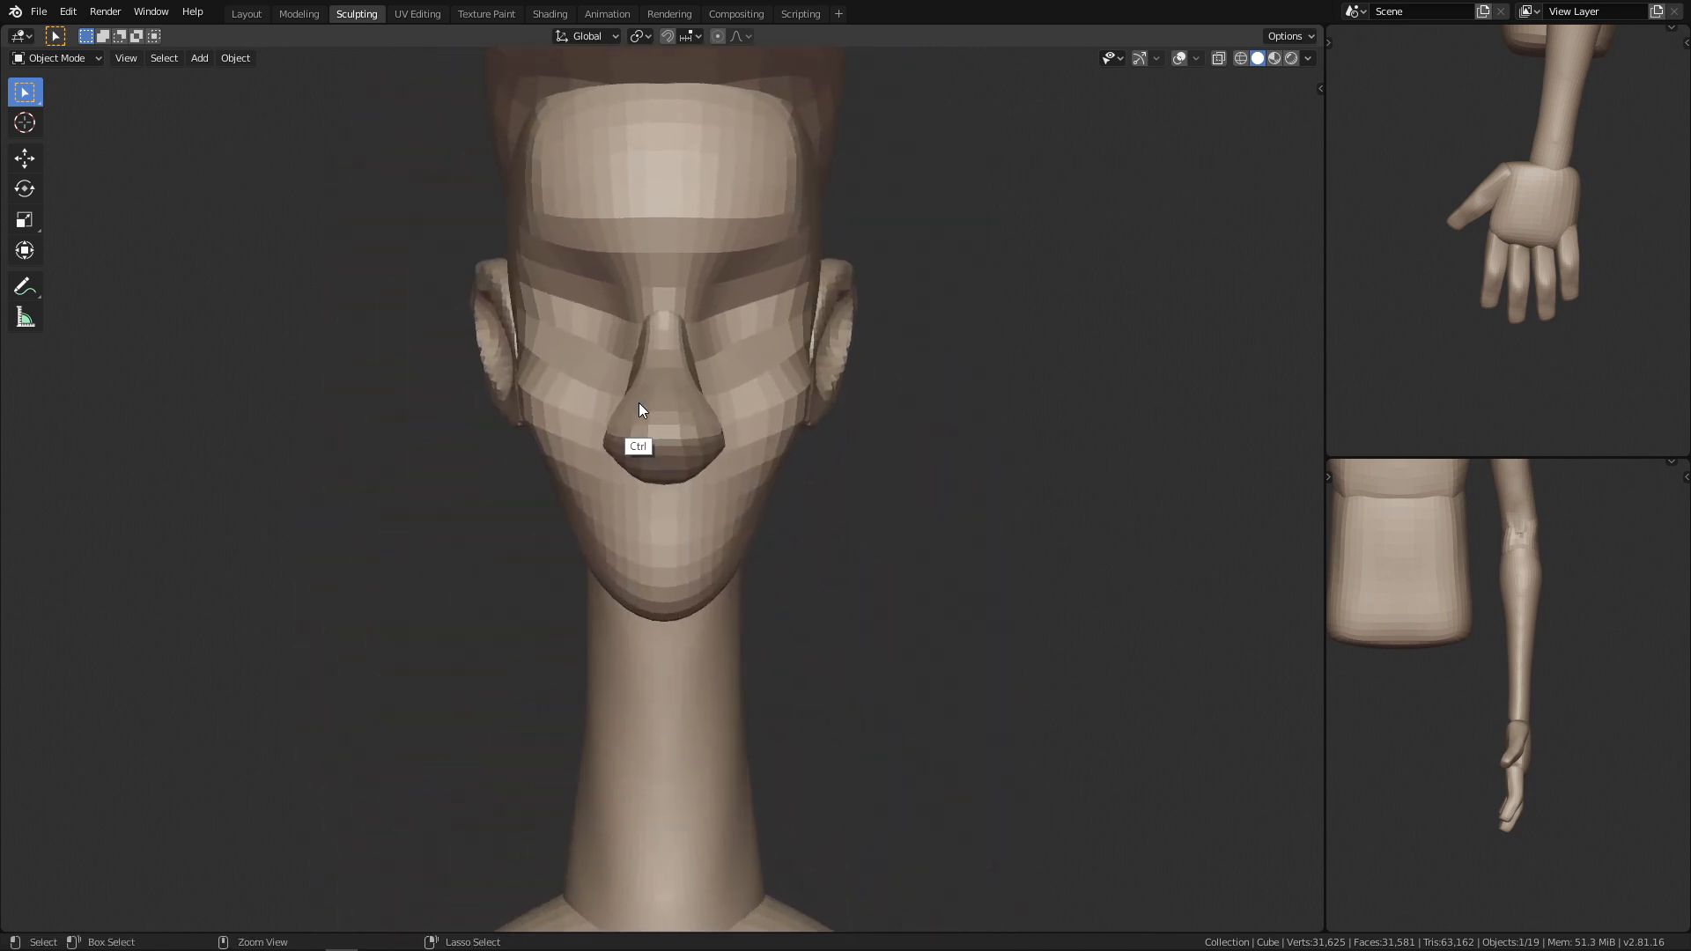
key(ctrl+1)
alt+shift+drag(783, 342, 780, 406)
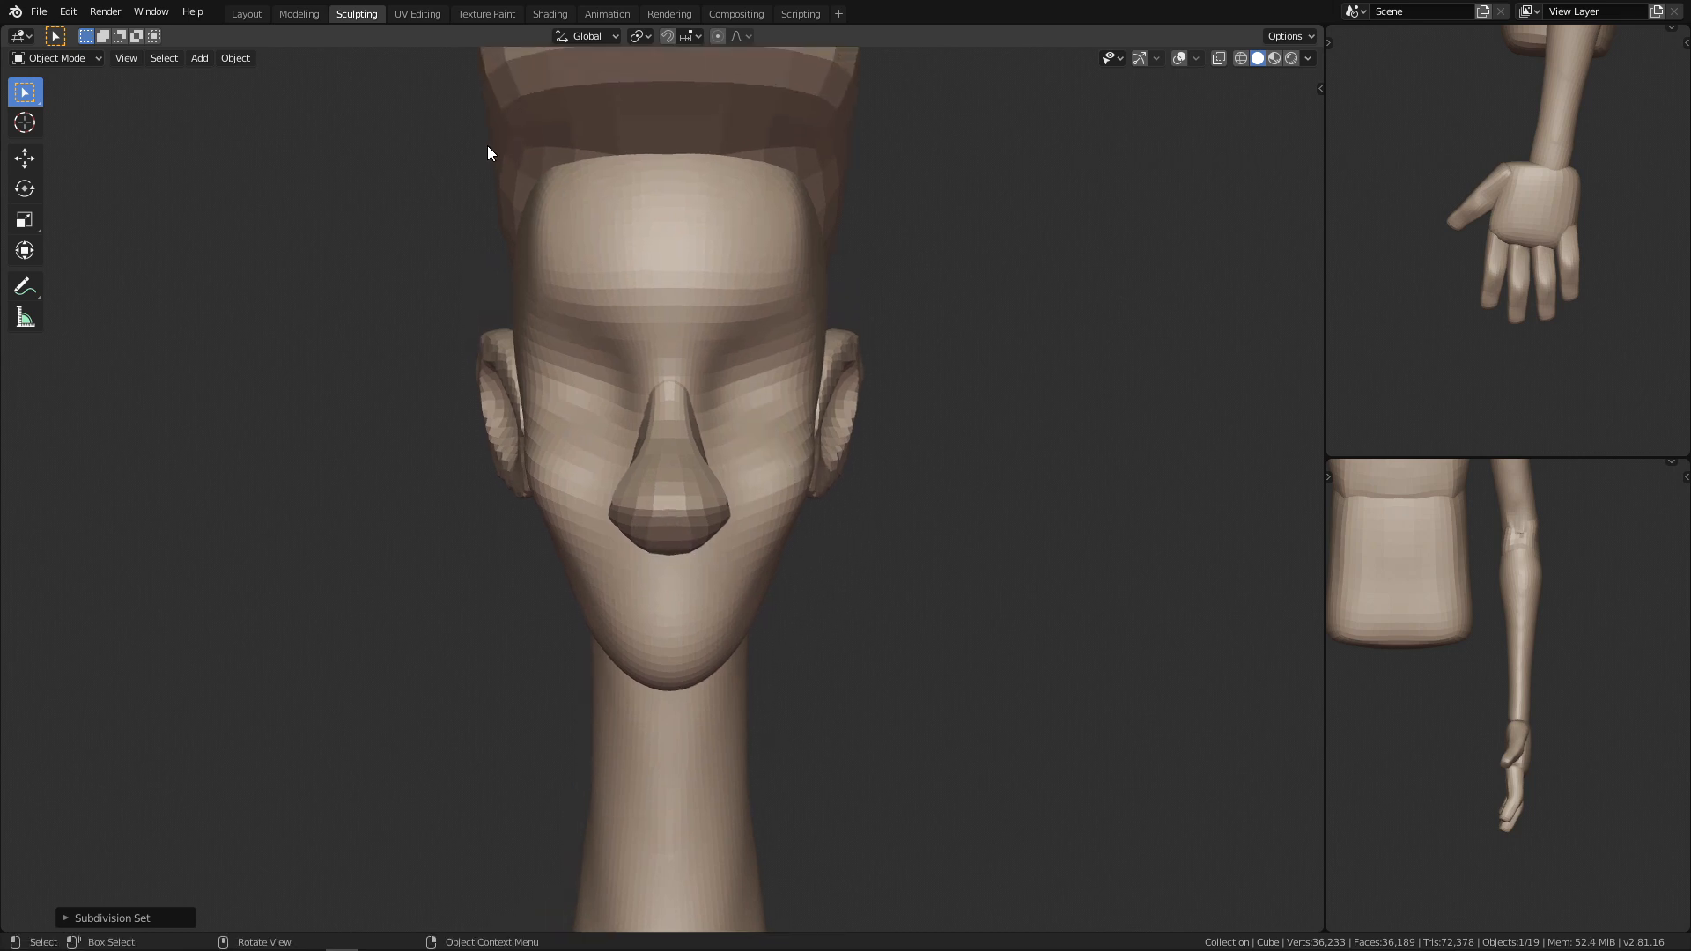
click(246, 13)
click(1505, 410)
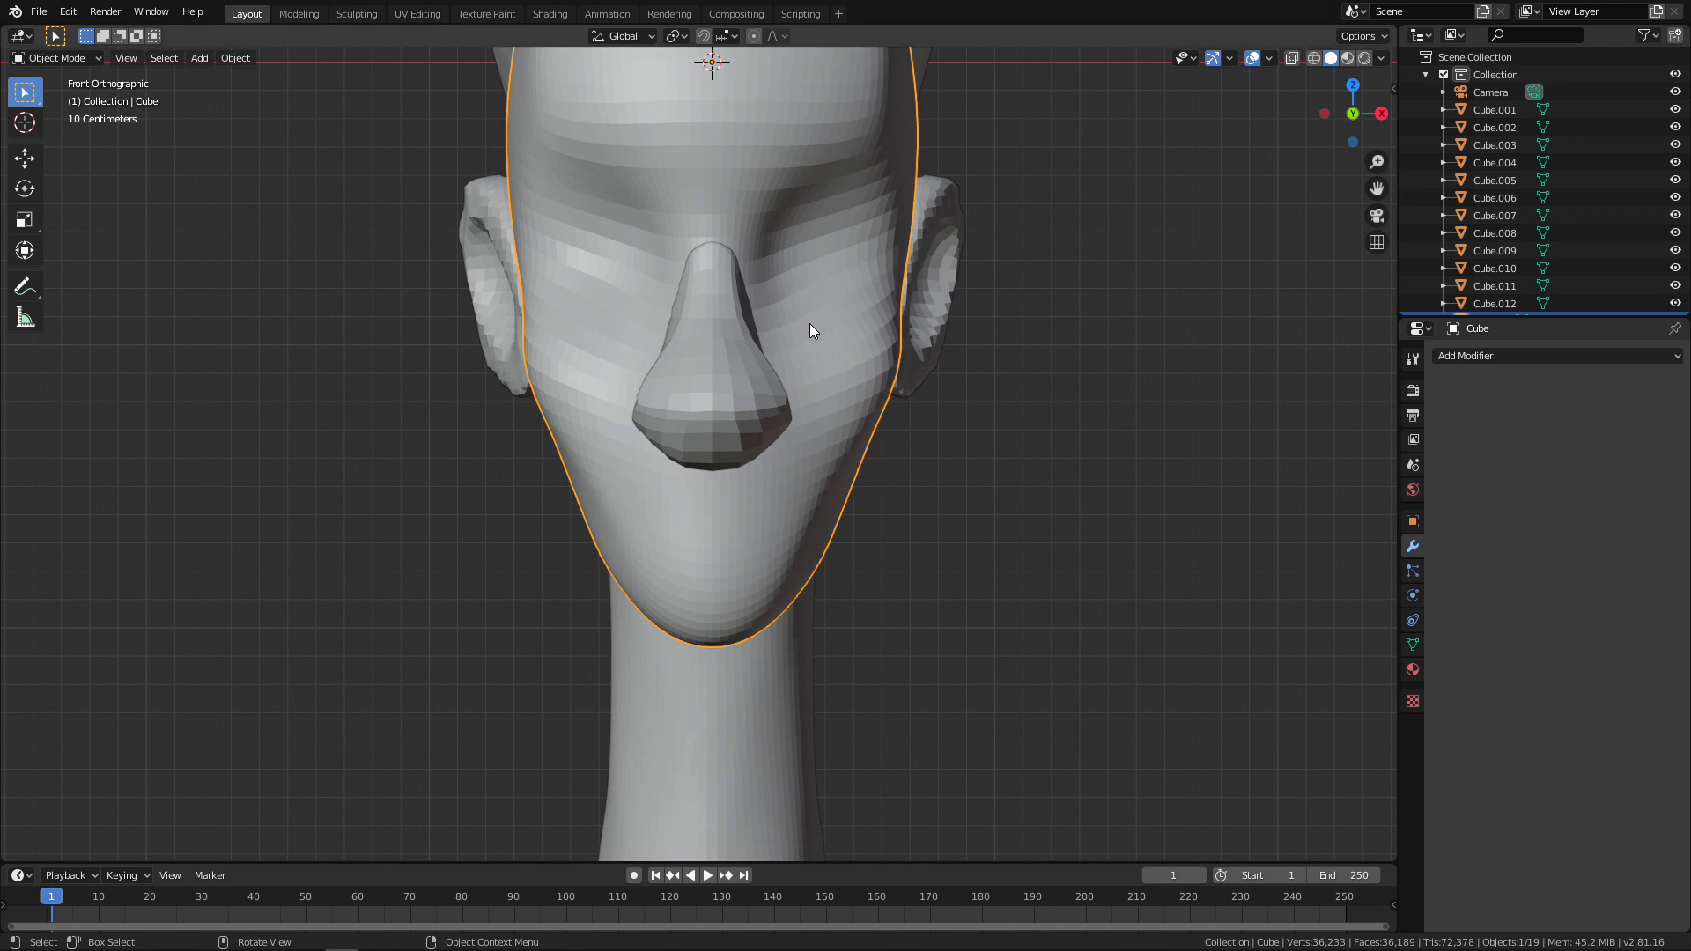
Step: Add a UV sphere and give it a level 2 Subdivision Surface modifier
alt+shift+drag(775, 396, 782, 492)
key(shift+a)
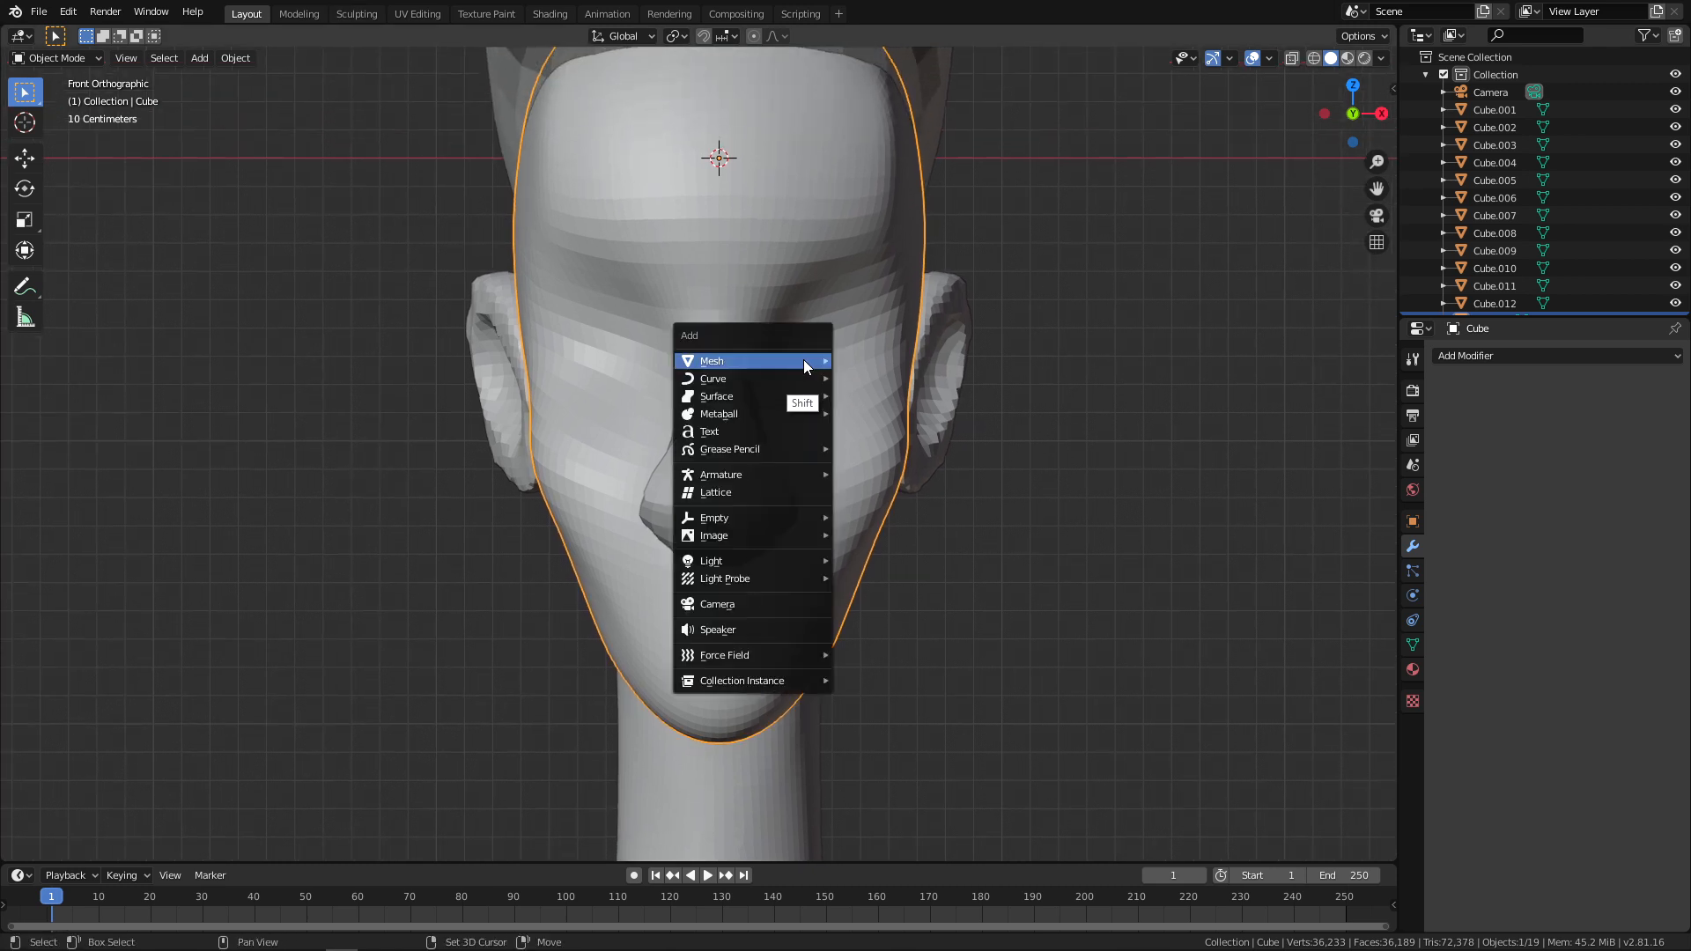
mouse_move(812, 360)
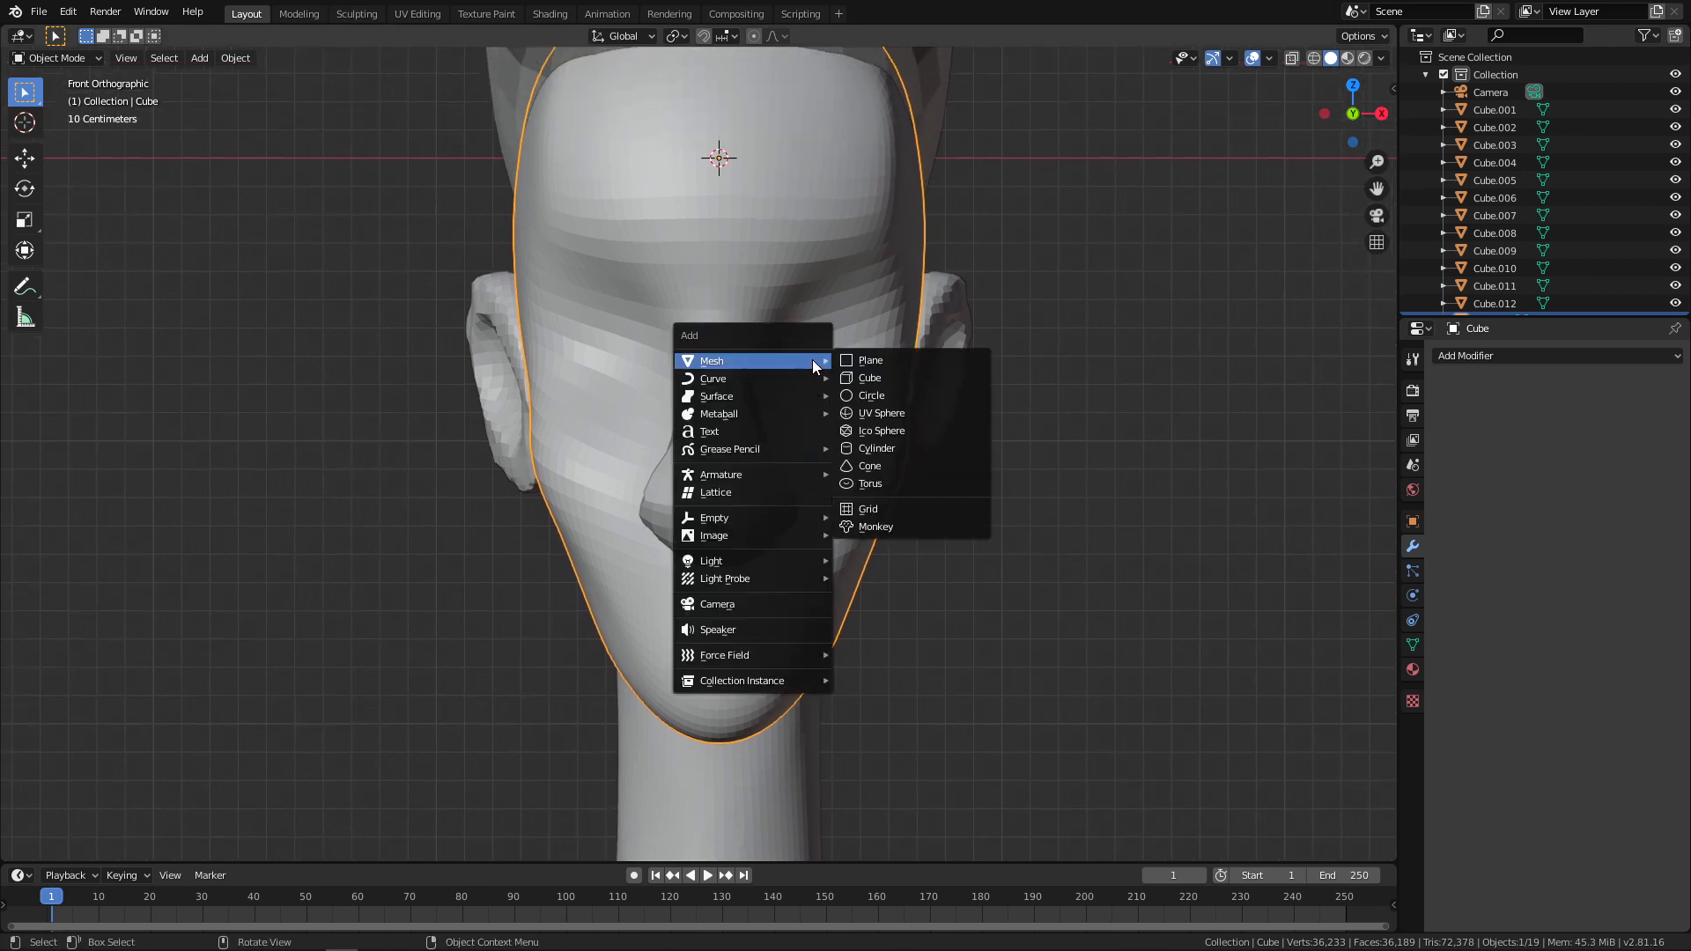
click(893, 413)
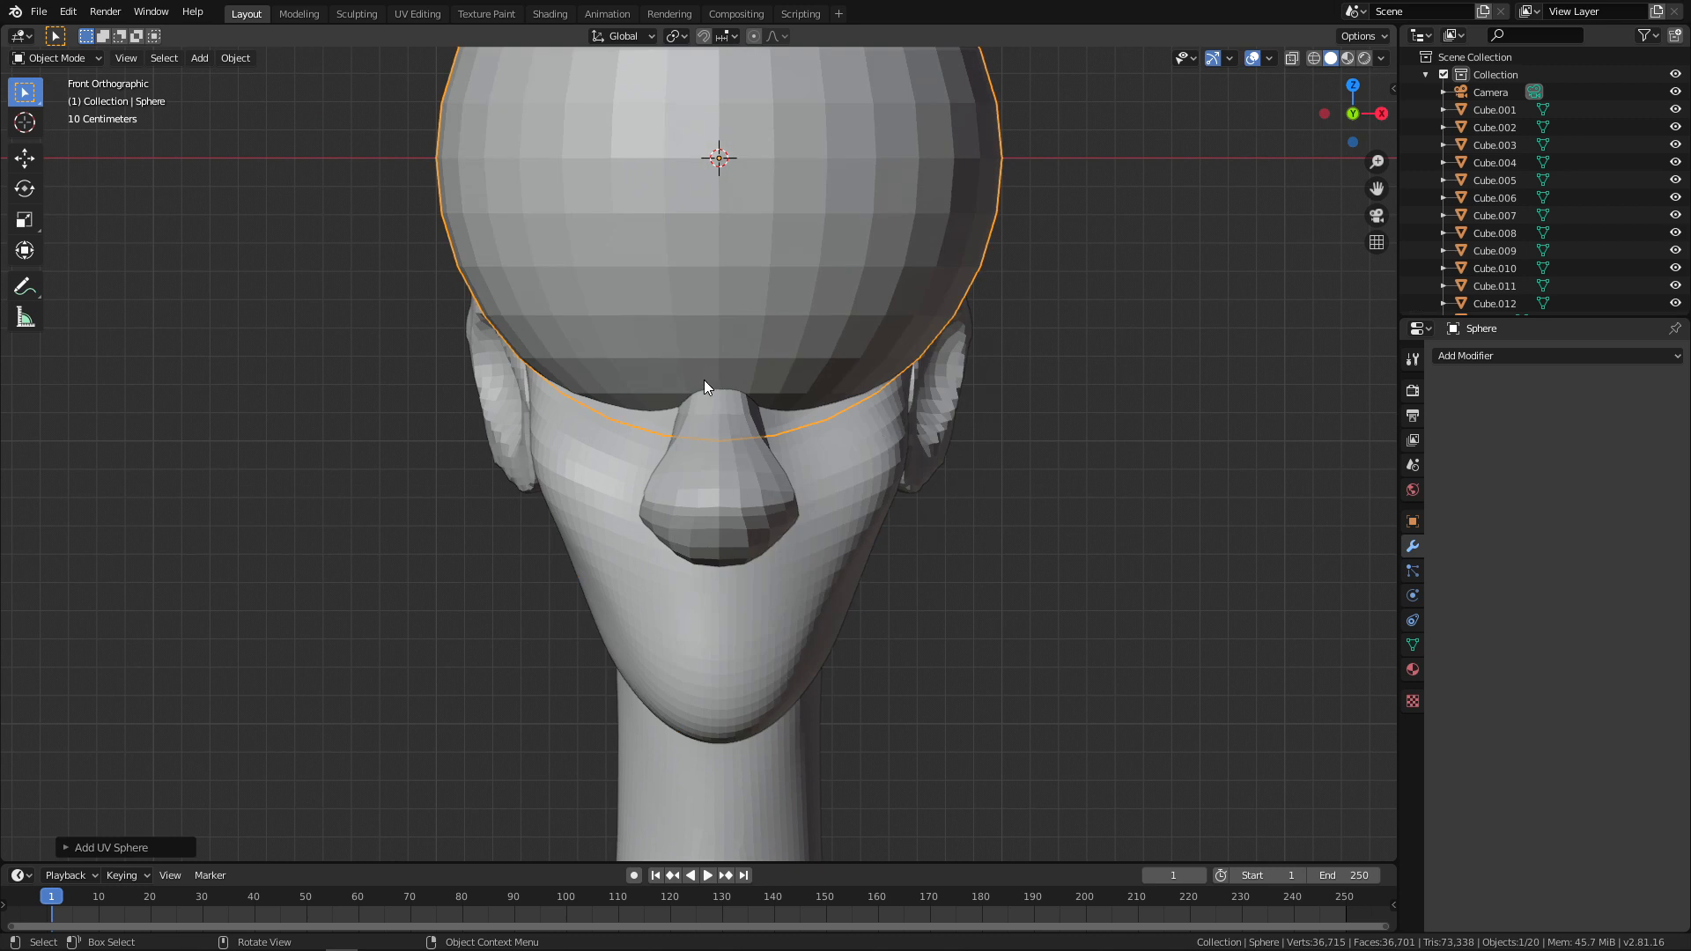
key(ctrl+2)
shift+scroll(706, 477, up, 5)
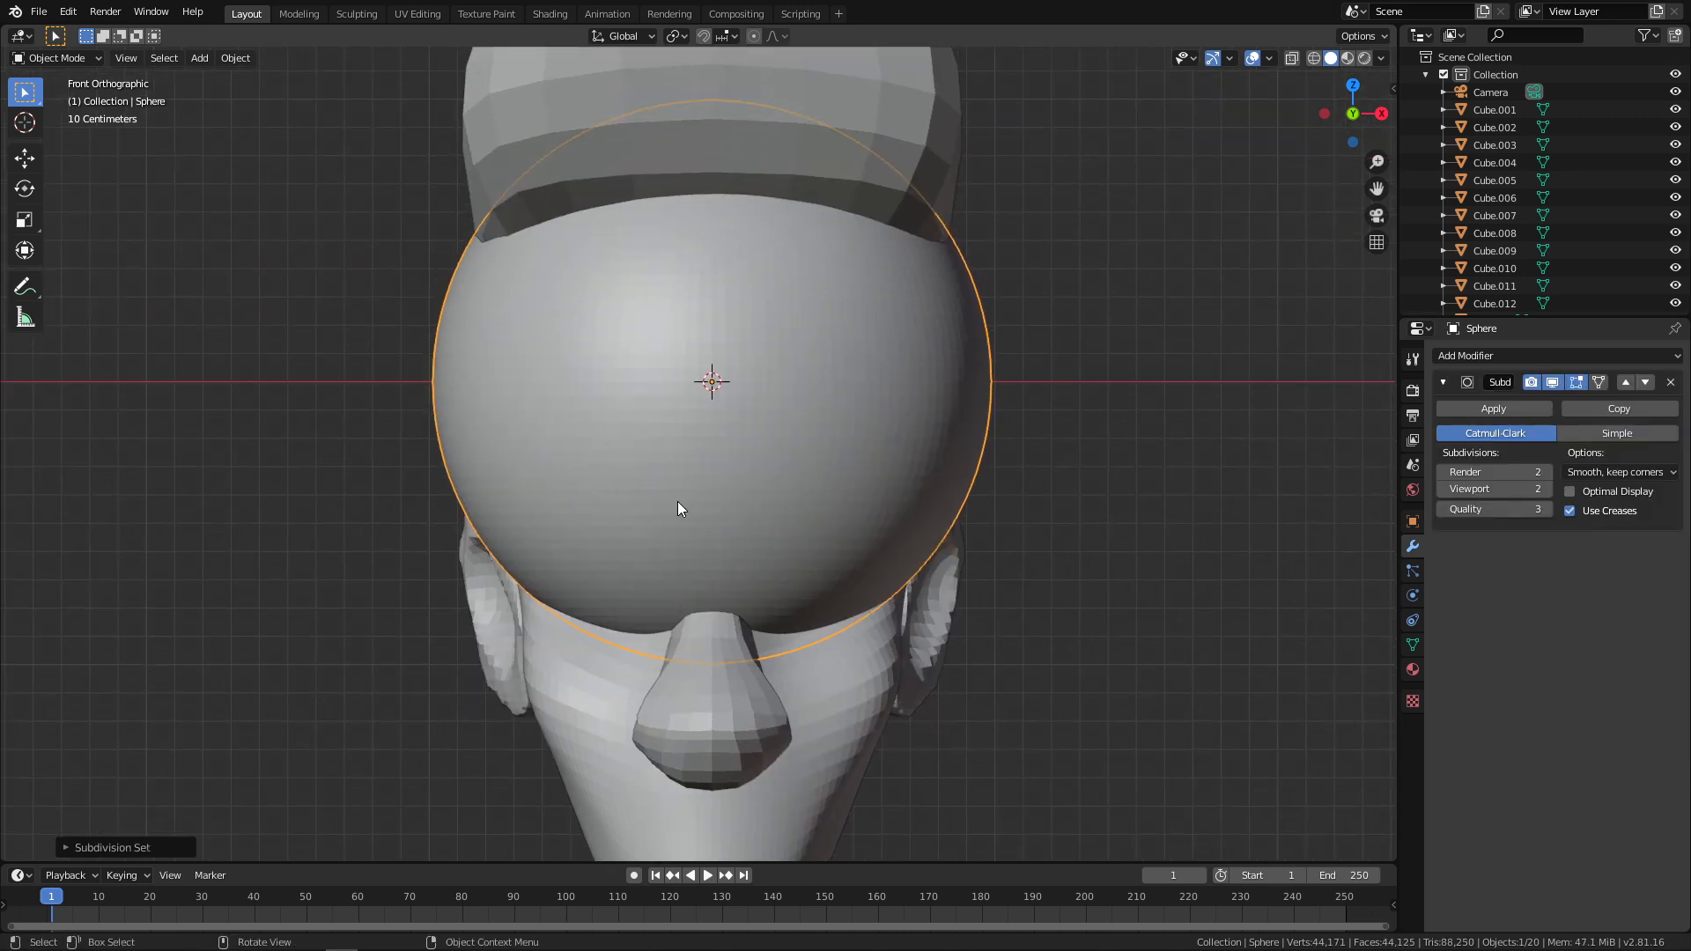
Step: Shade the sphere smooth and add a Mirror modifier to it
right_click(764, 385)
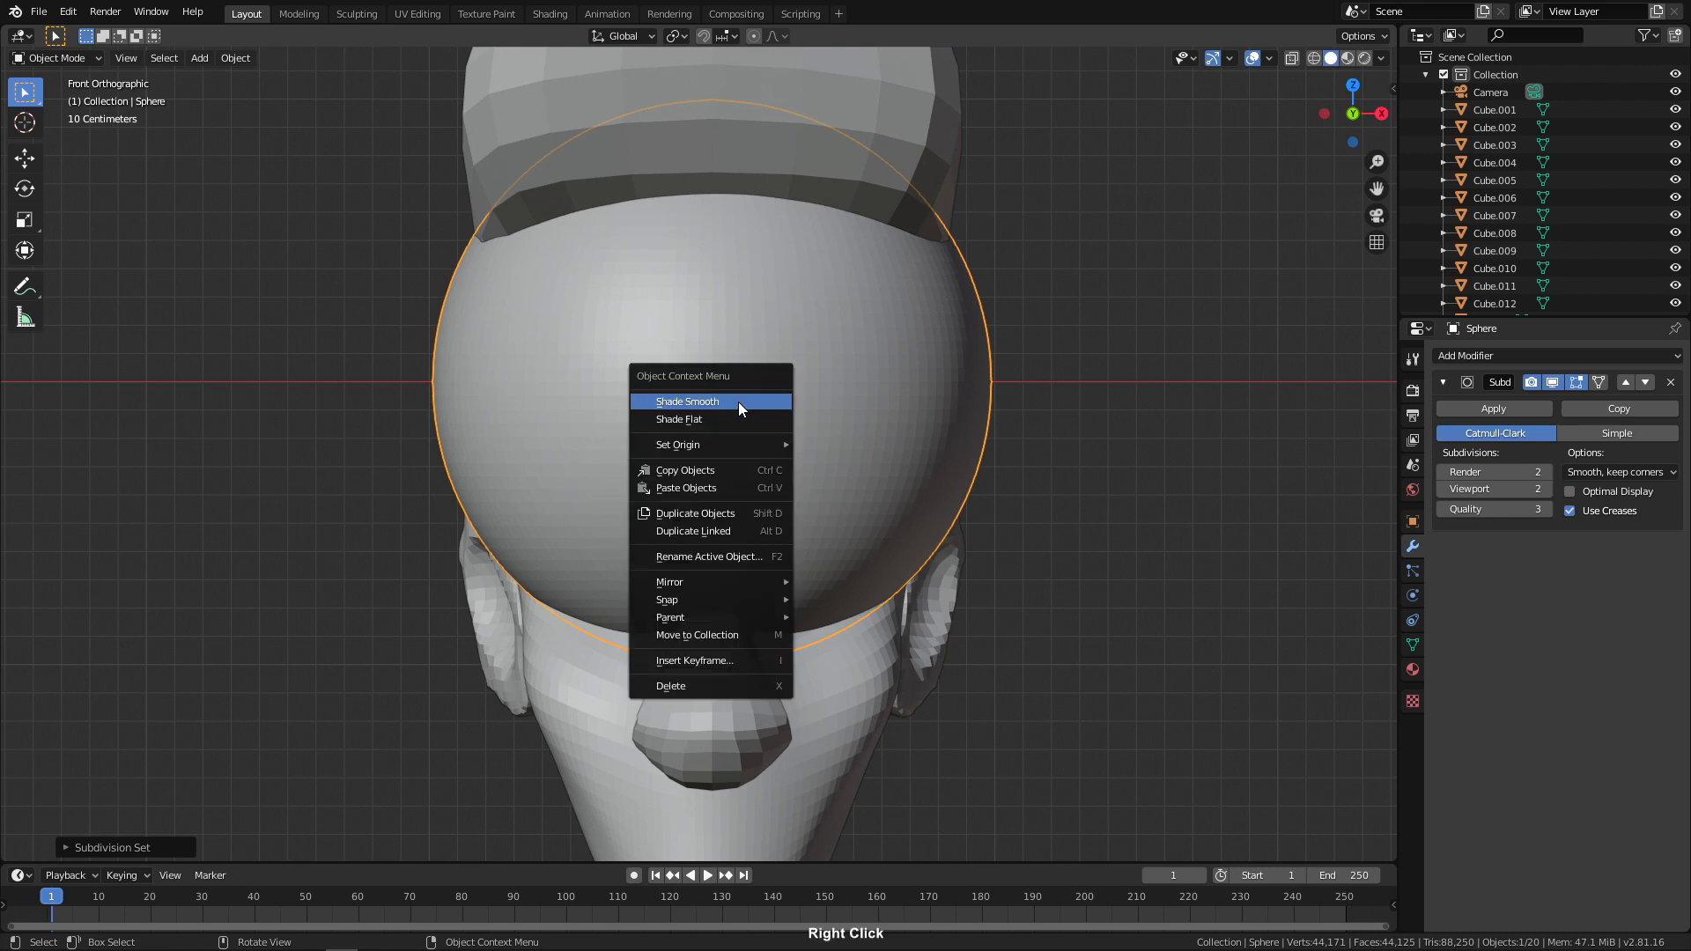
click(742, 401)
middle_drag(752, 361, 928, 509)
key(grave)
click(1253, 490)
ctrl+middle_drag(805, 646, 768, 572)
key(KP_1)
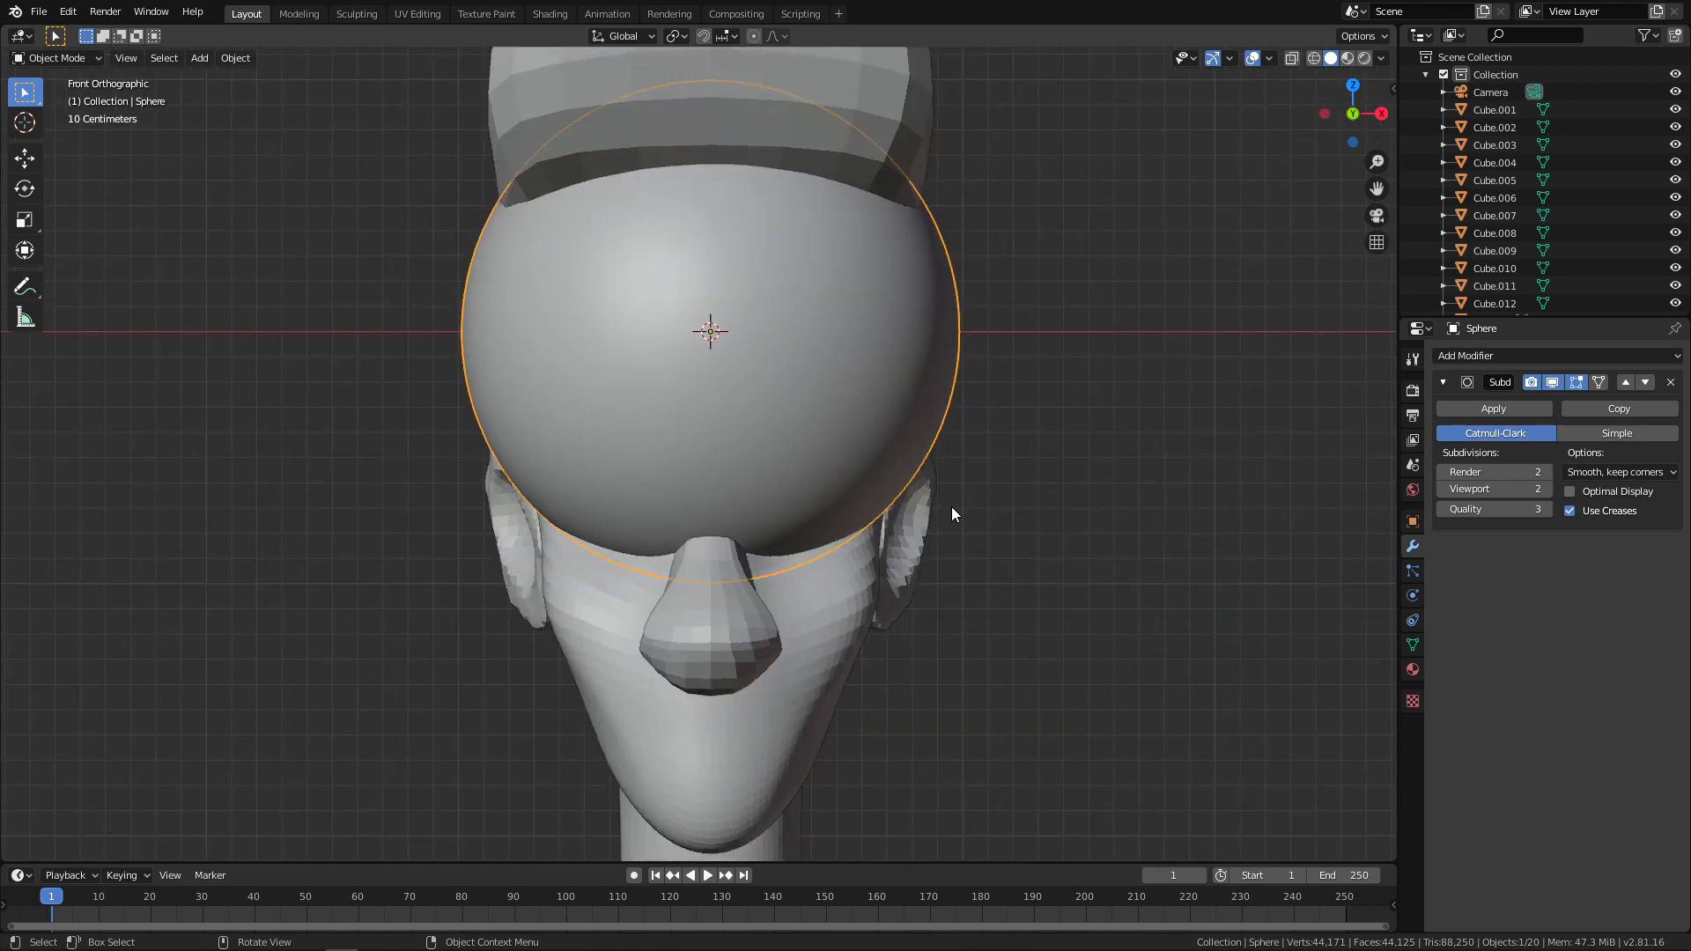
click(1487, 352)
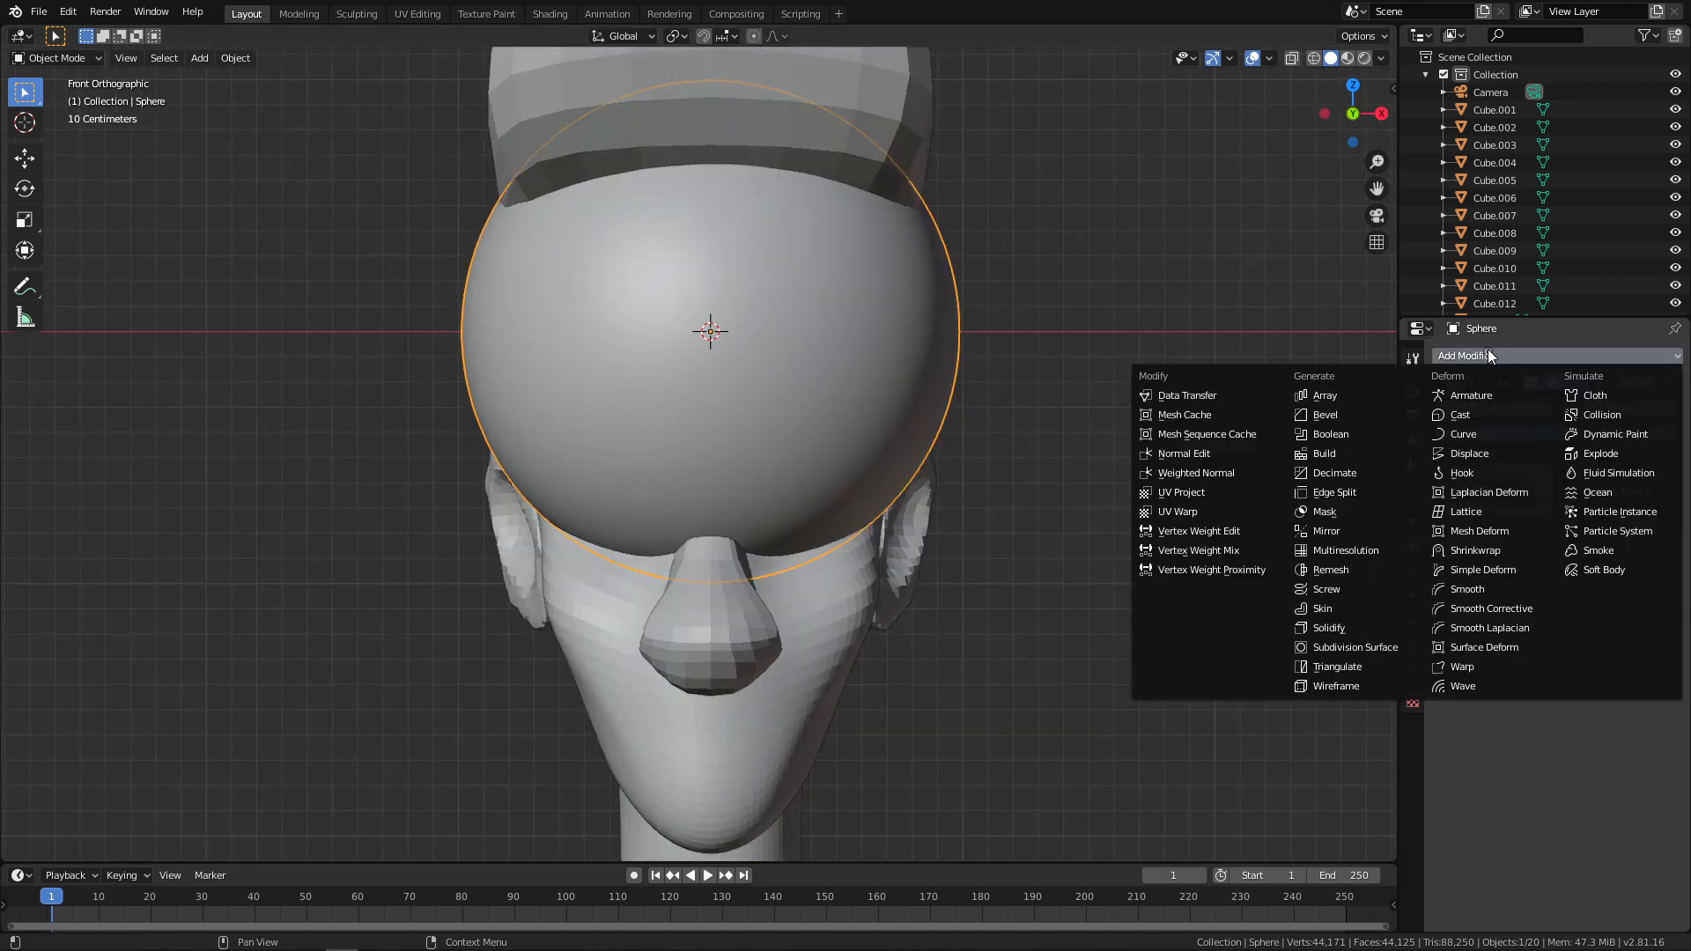
click(1340, 530)
Step: In Edit Mode, scale the sphere's mesh down to eyeball size and place it in the eye socket beside the nose
key(Tab)
ctrl+middle_drag(729, 349, 708, 435)
shift+middle_drag(705, 435, 659, 470)
key(g)
click(871, 550)
key(s)
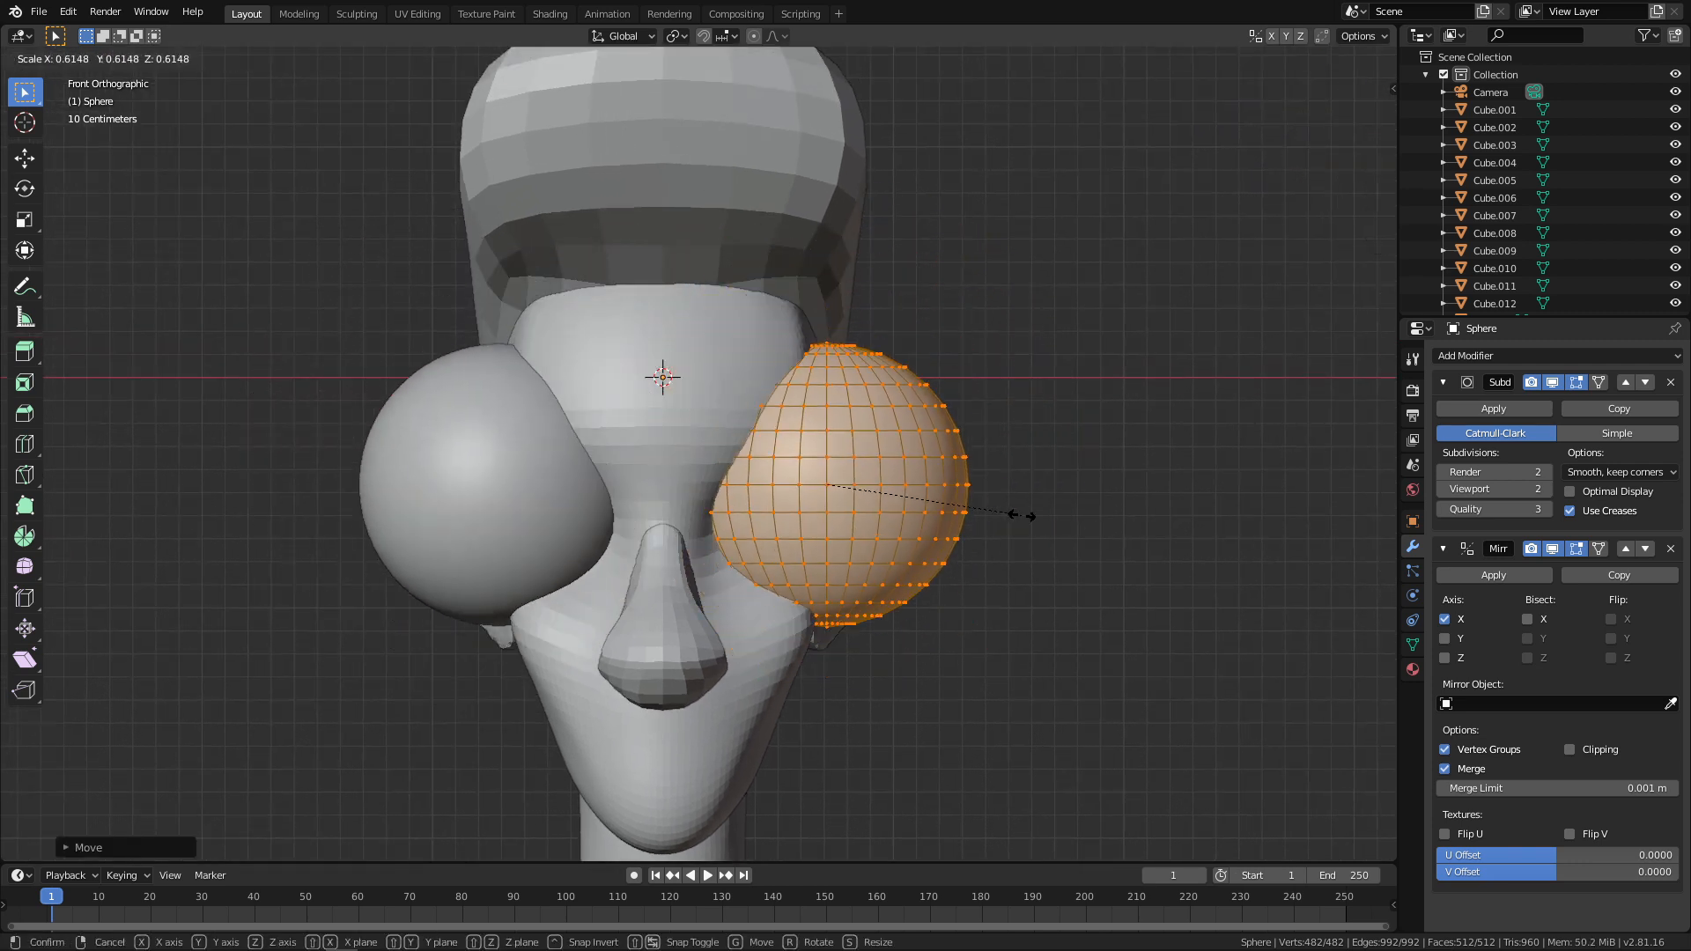
click(926, 507)
key(g)
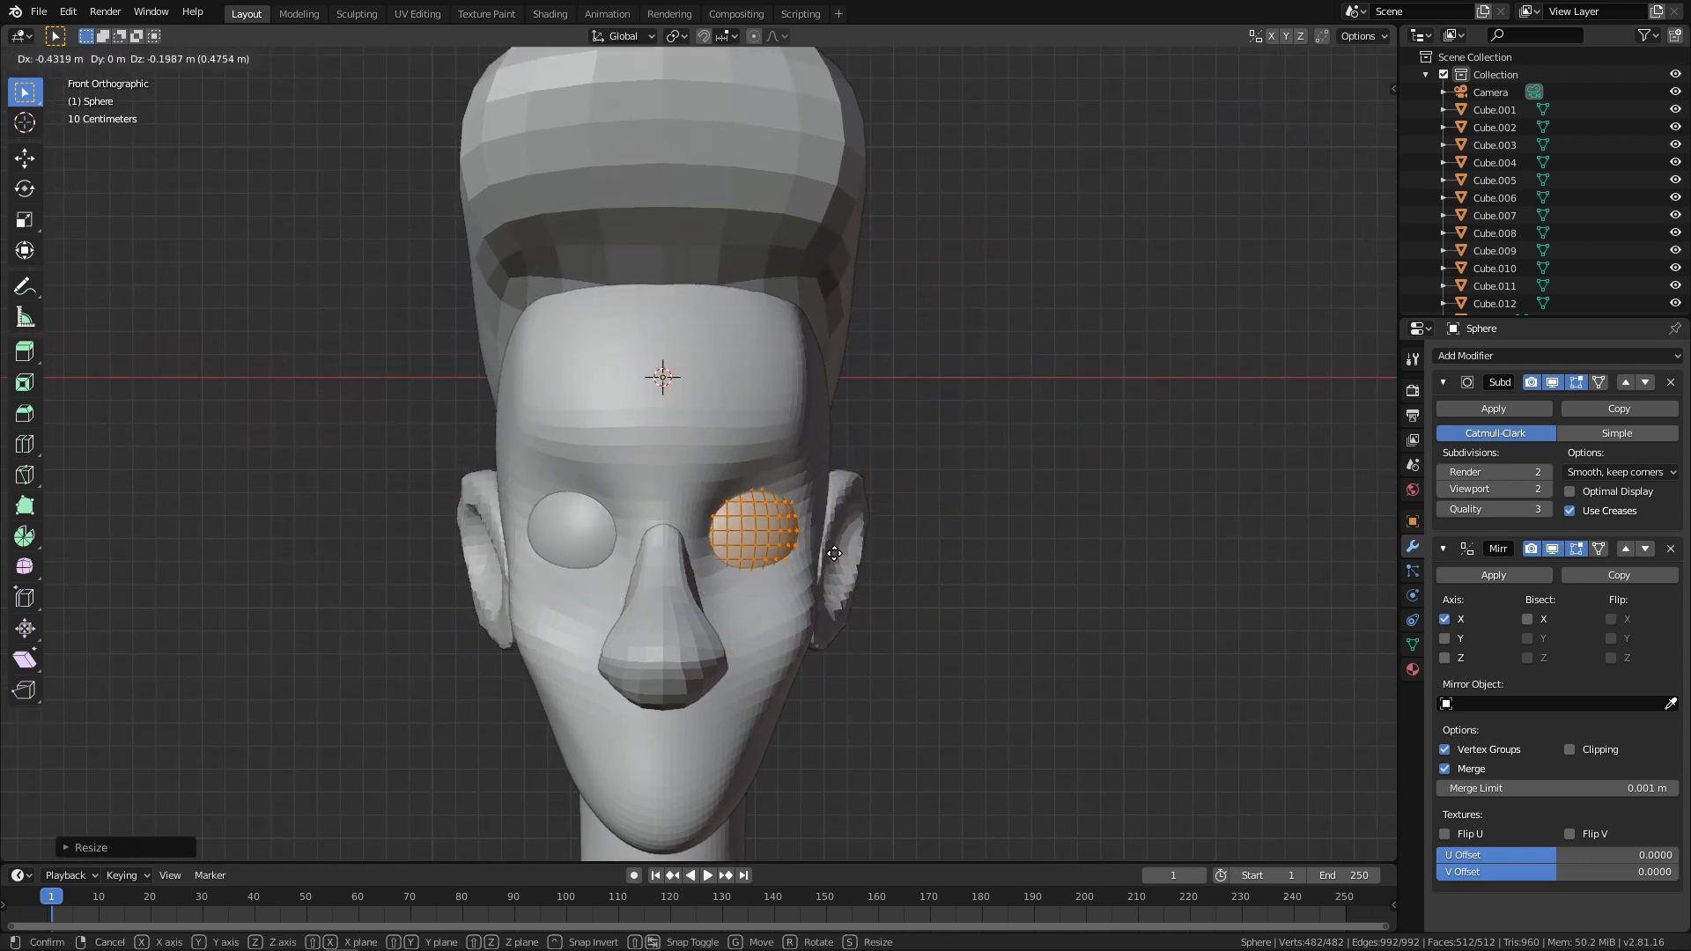
click(832, 556)
key(KP_3)
ctrl+middle_drag(929, 563, 925, 432)
shift+middle_drag(973, 529, 907, 321)
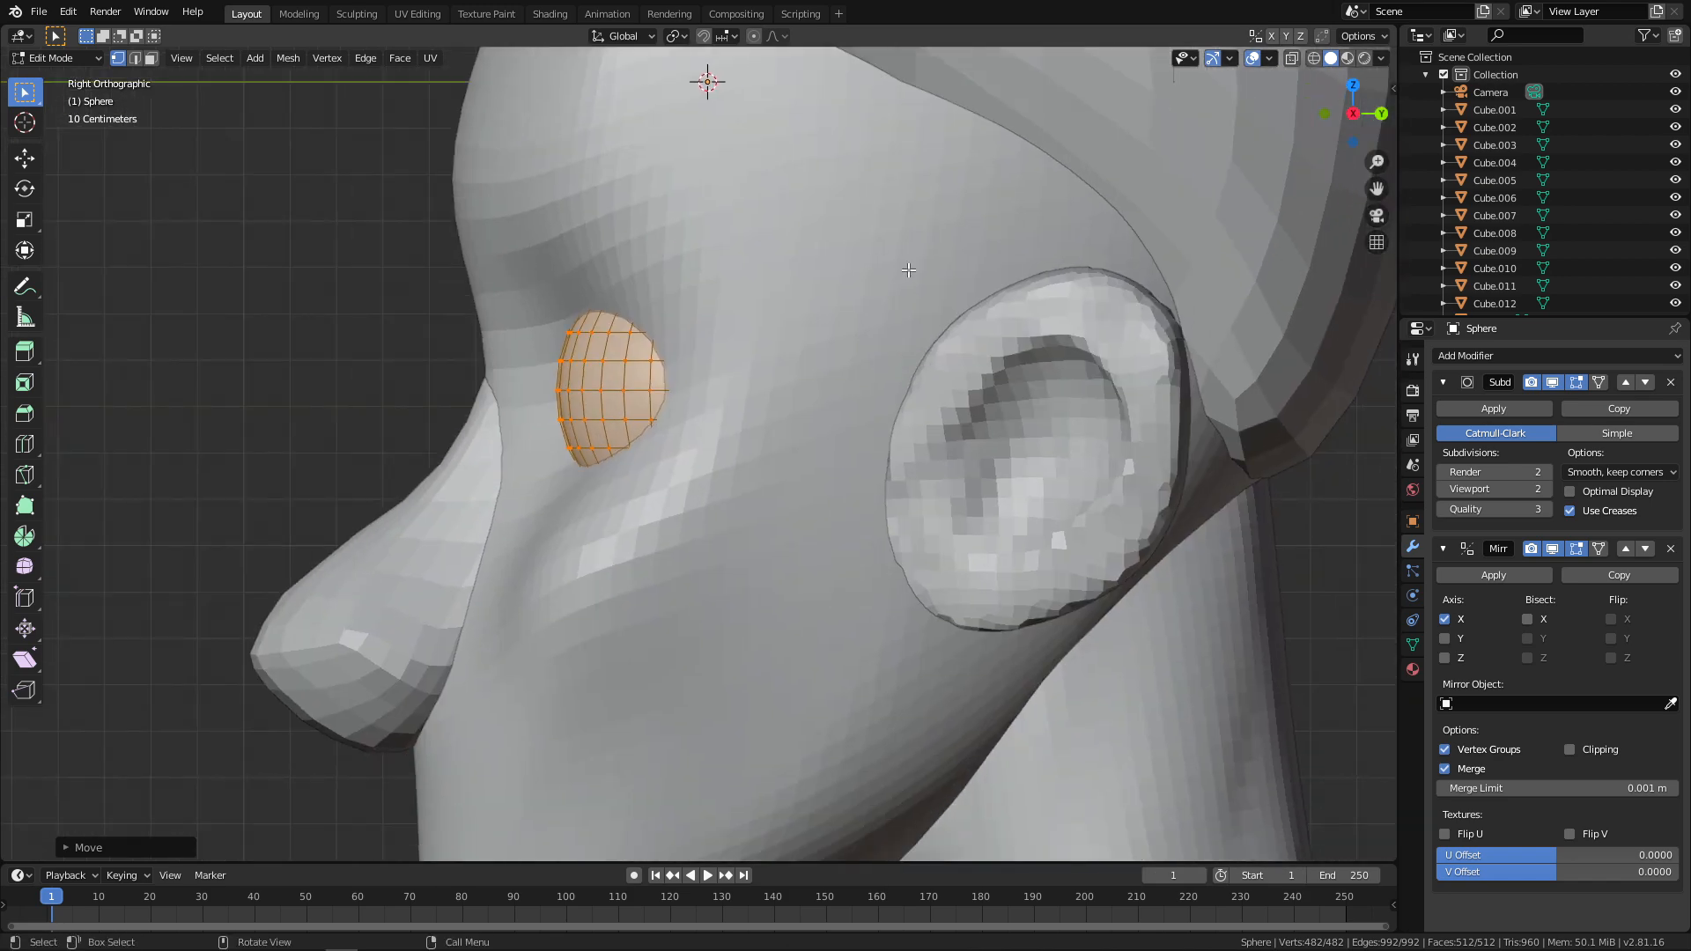
key(r)
right_click(588, 197)
middle_drag(638, 393, 743, 536)
key(r)
key(r)
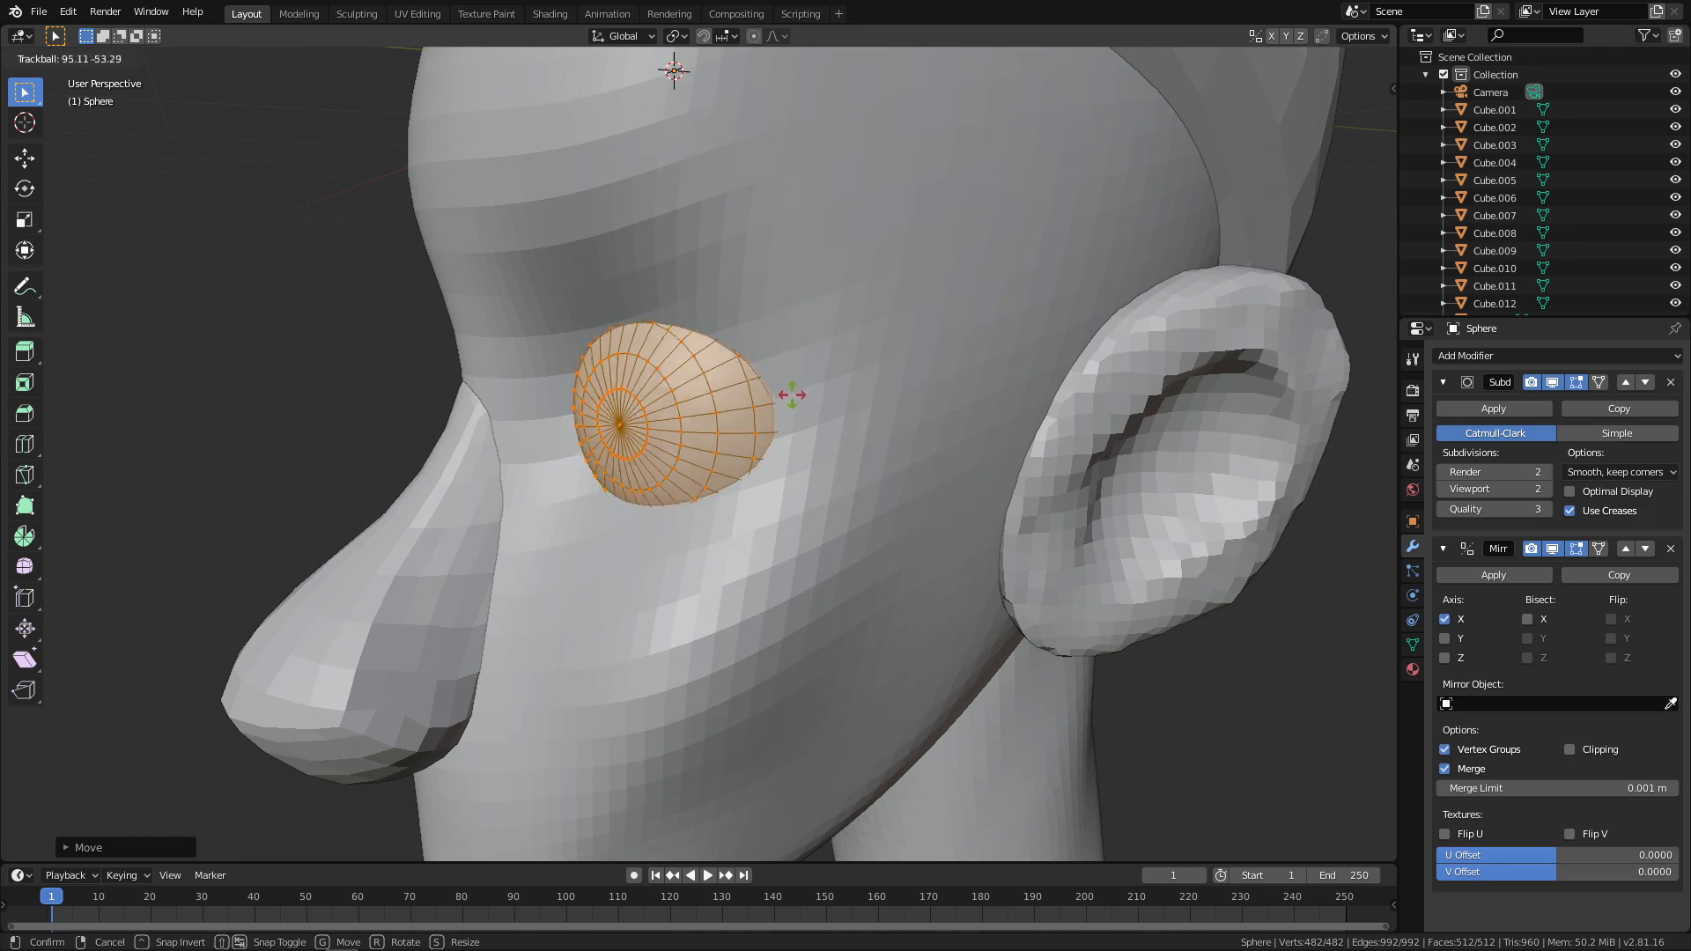
click(793, 384)
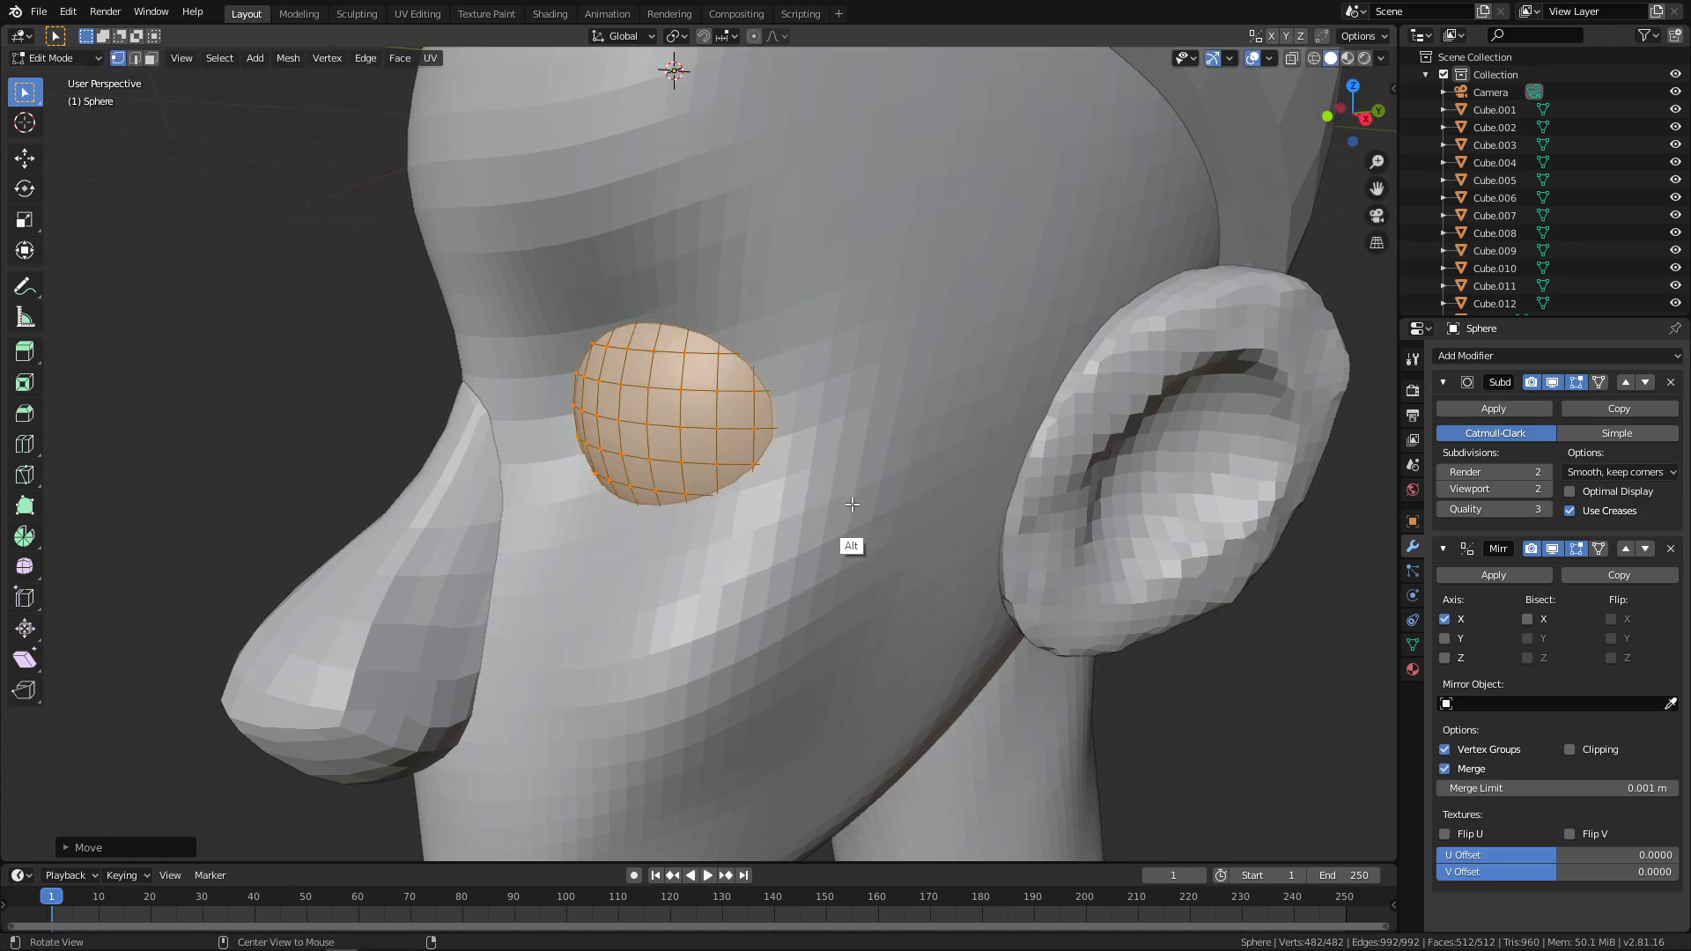
Step: Rotate the eyeball's mesh about the global X axis in the right view so its pole faces forward
alt+drag(851, 499, 702, 450)
key(KP_3)
ctrl+alt+drag(909, 384, 868, 647)
key(r)
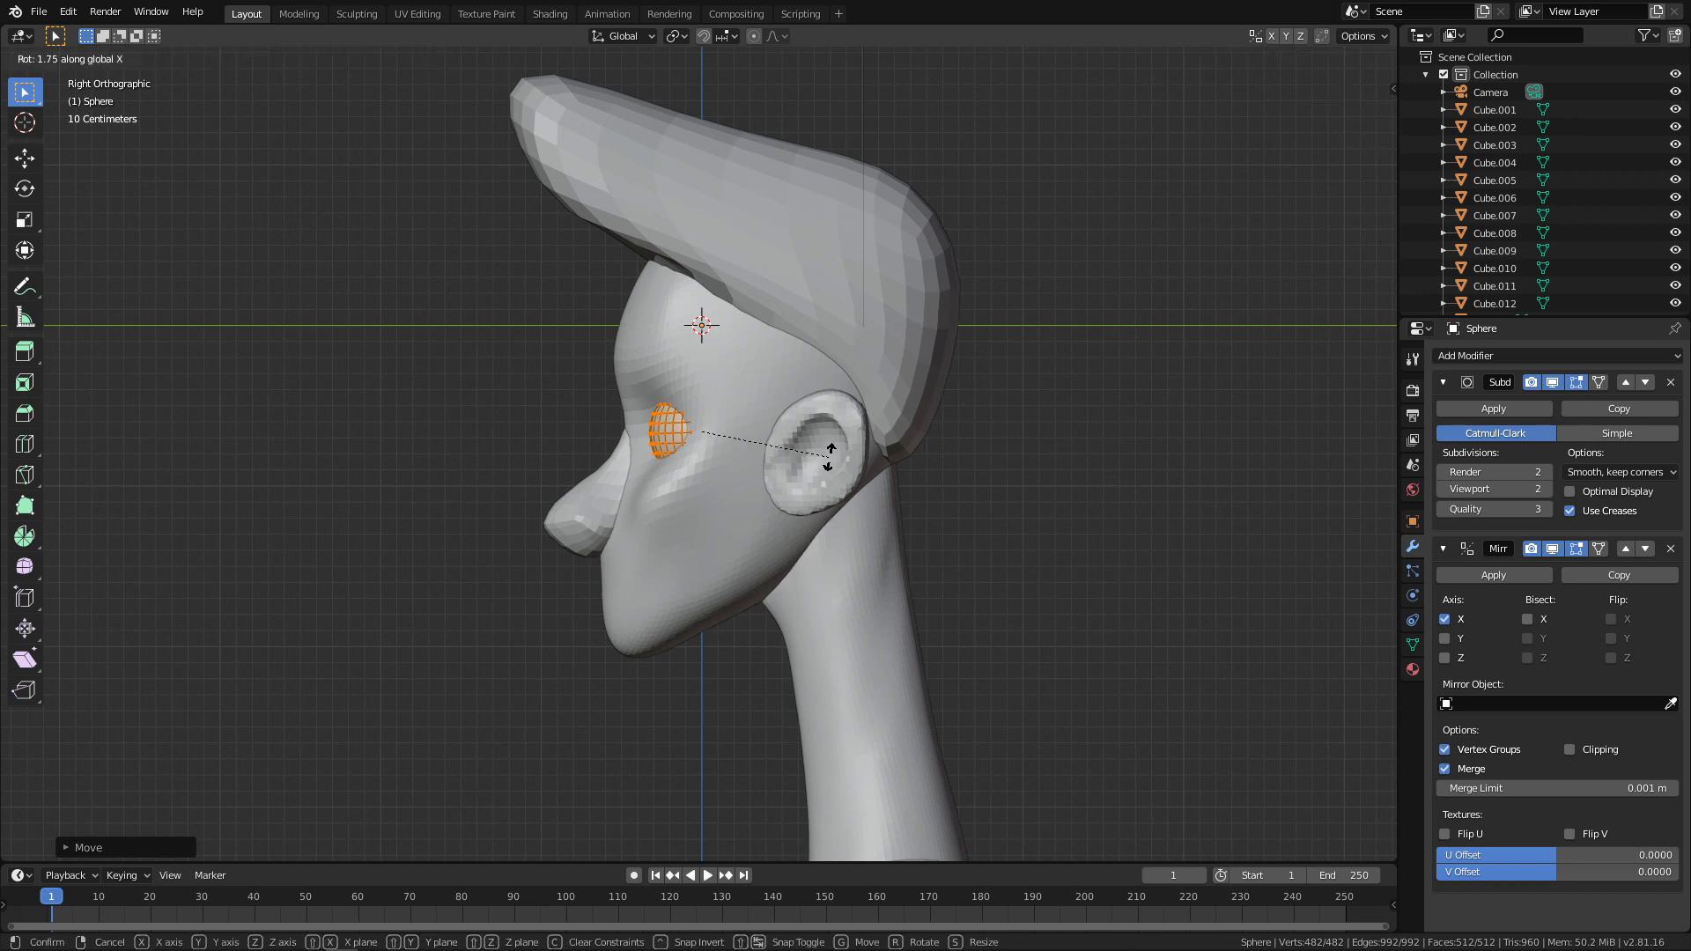
key(Return)
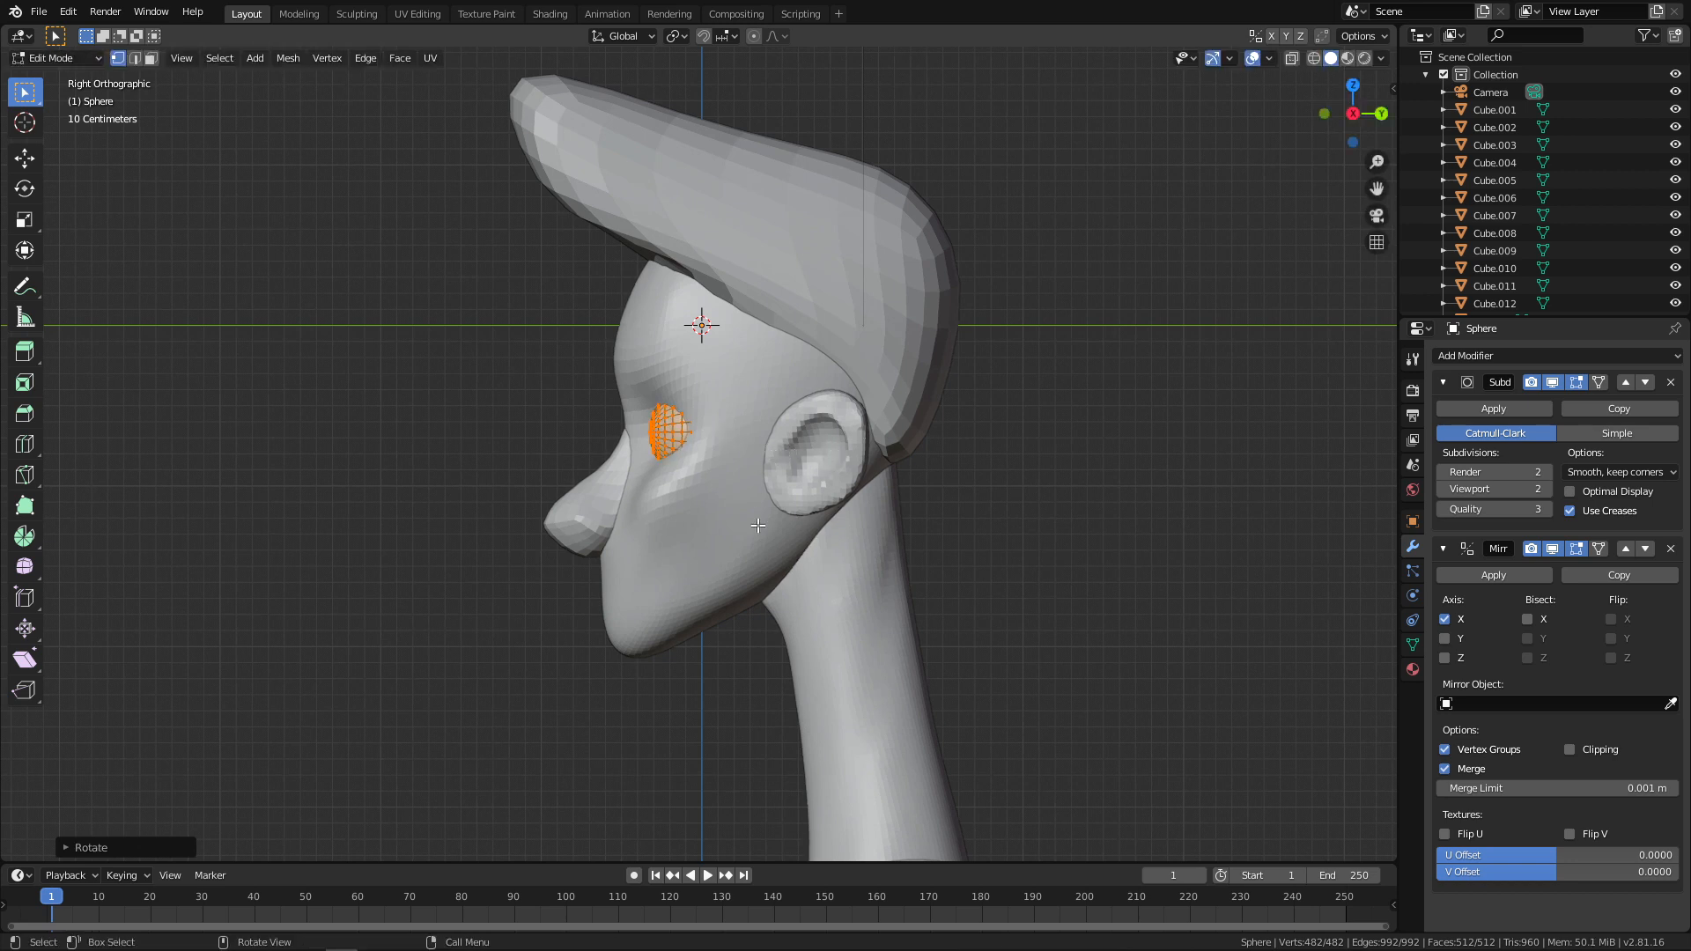
Step: Reposition the eyeball within the eye socket in the front view
ctrl+middle_drag(762, 503, 849, 423)
key(alt+q)
click(951, 341)
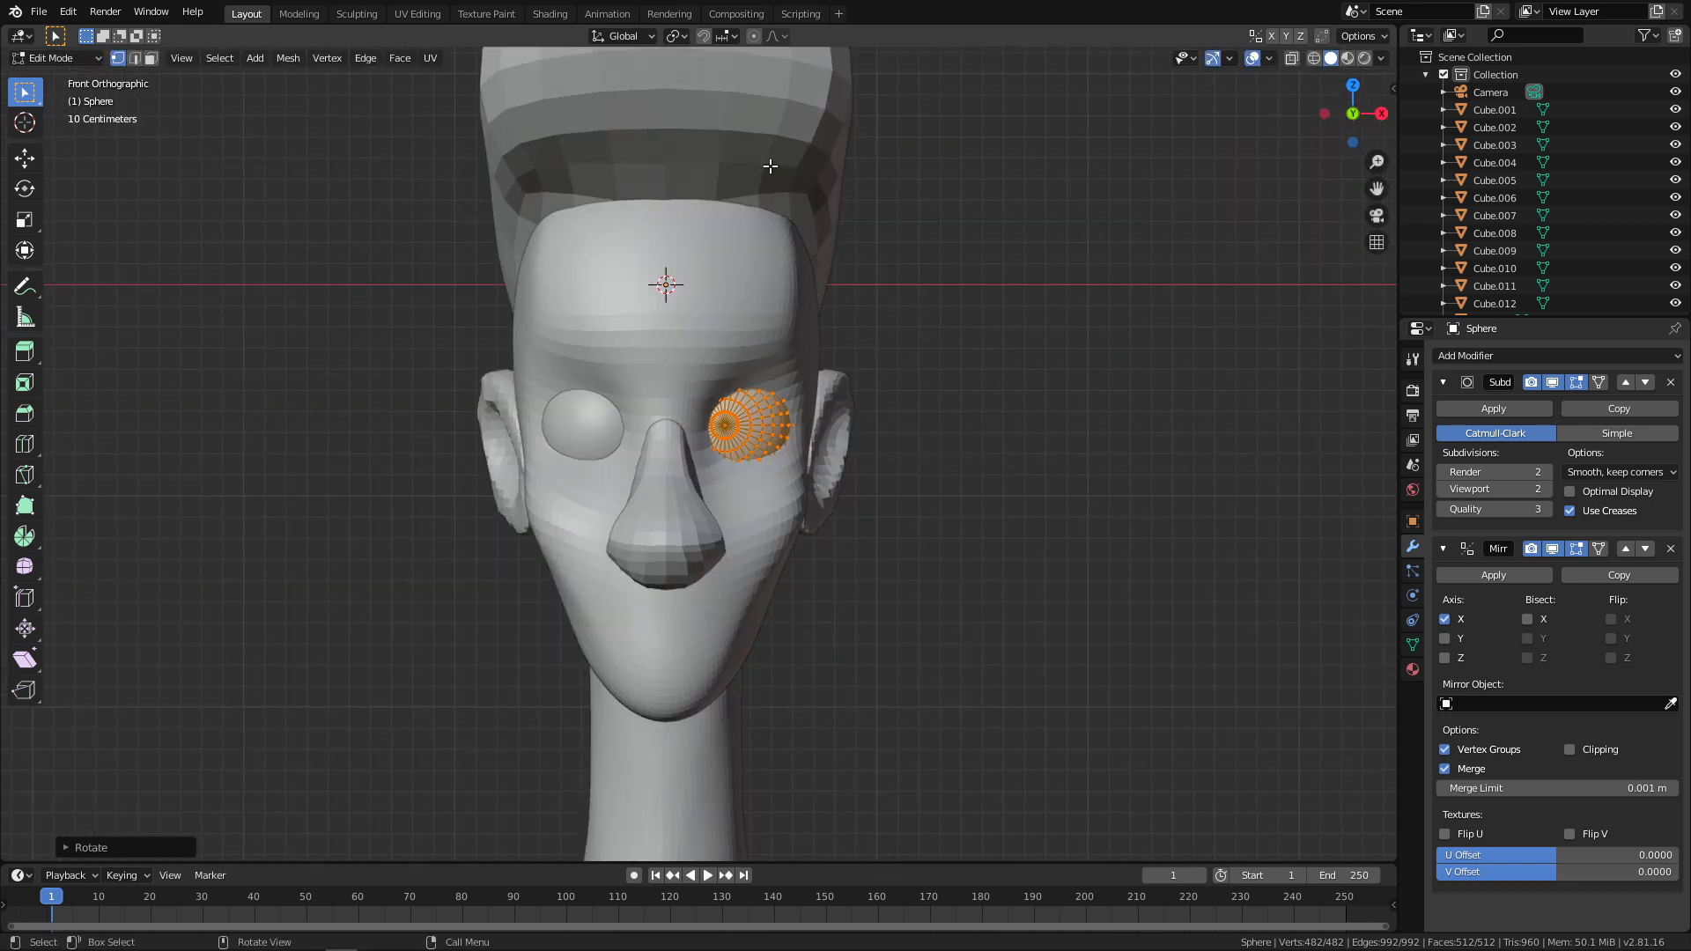
ctrl+alt+drag(846, 560, 831, 459)
key(g)
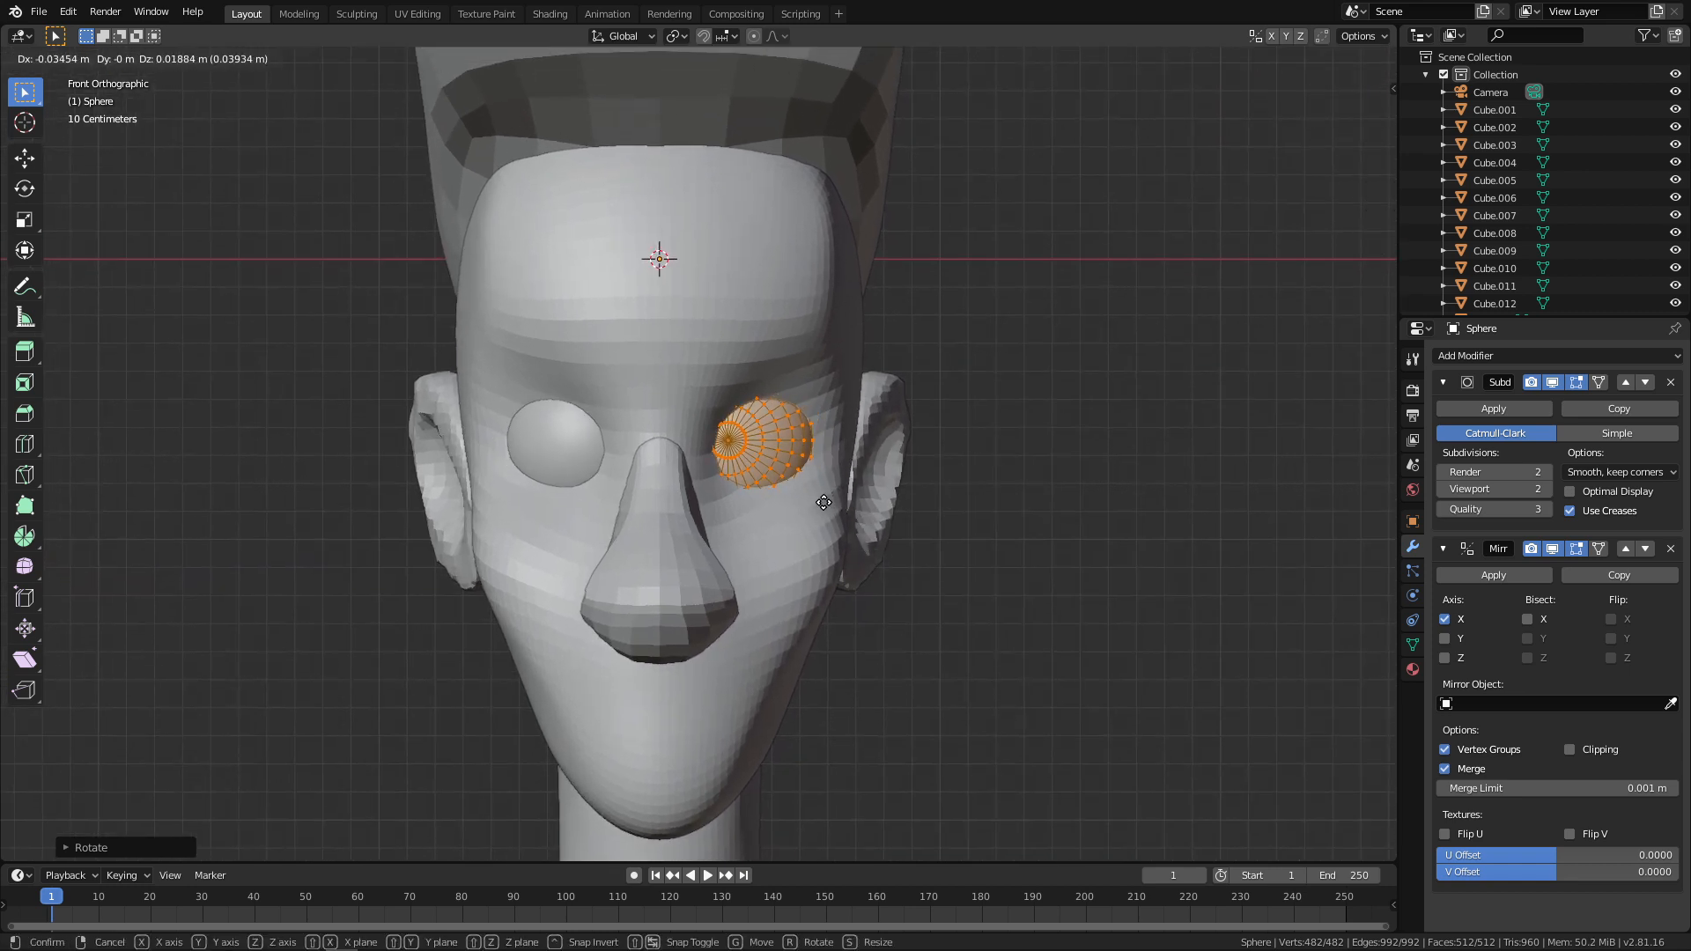
click(832, 507)
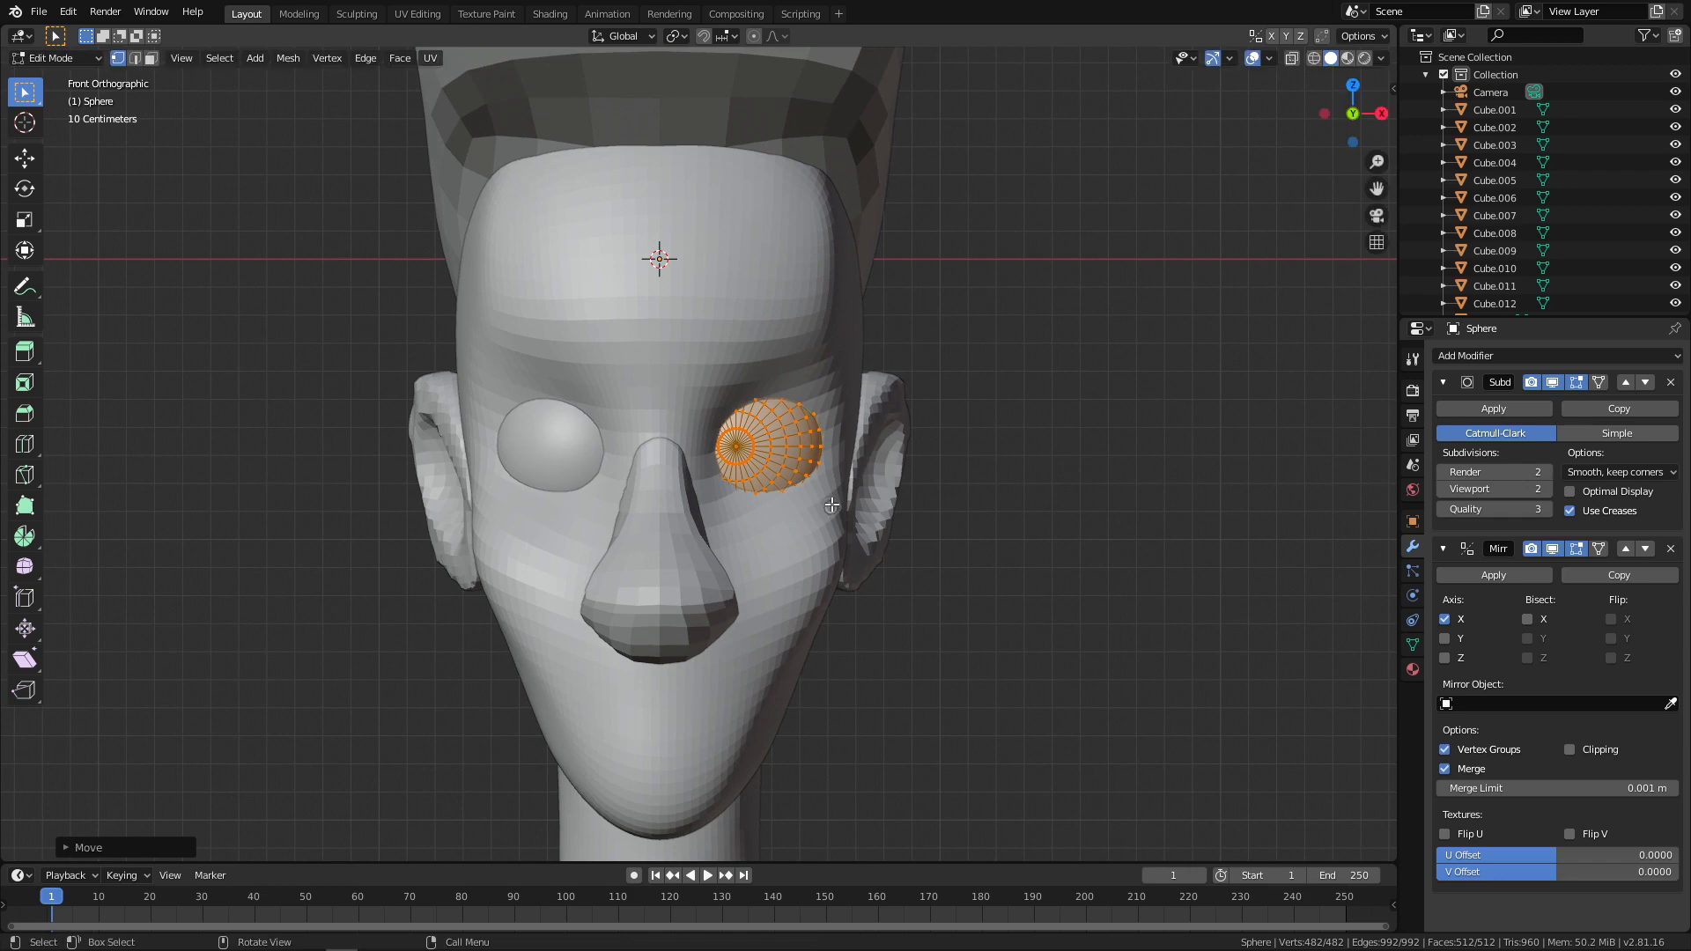
mouse_move(770, 514)
ctrl+alt+mouse_down()
mouse_move(731, 740)
mouse_move(775, 516)
ctrl+alt+mouse_up()
key(g)
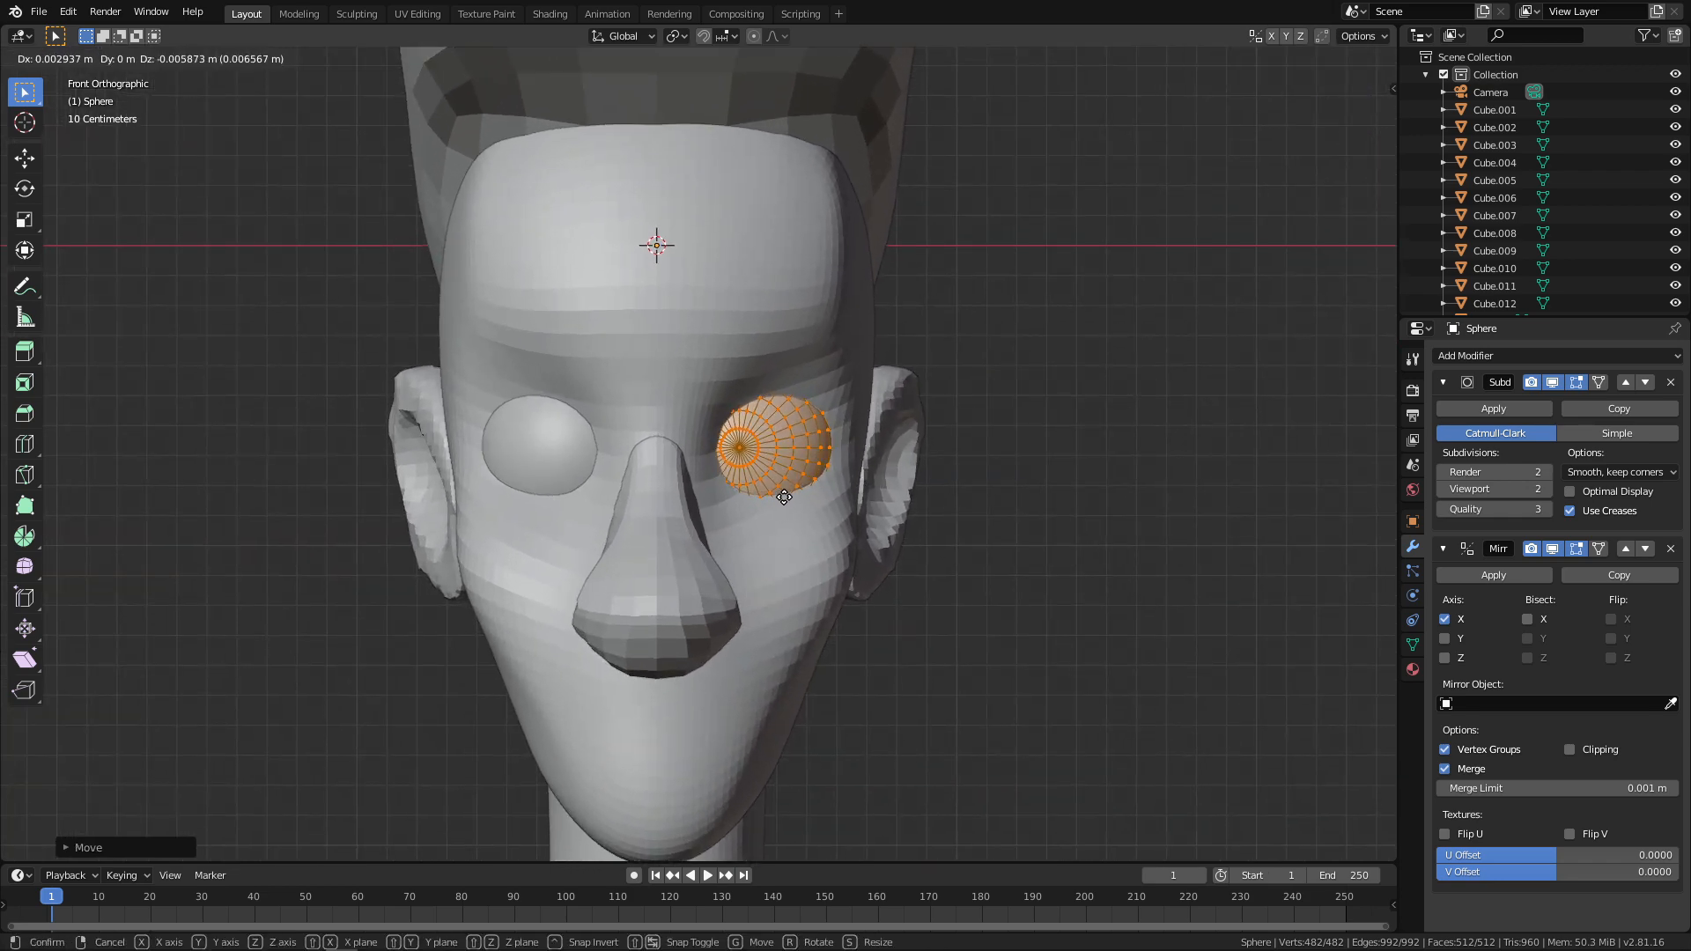
click(780, 497)
Step: Check the mirrored eyeballs in wireframe shading, and adjust the spacing between them in the front view
key(shift+z)
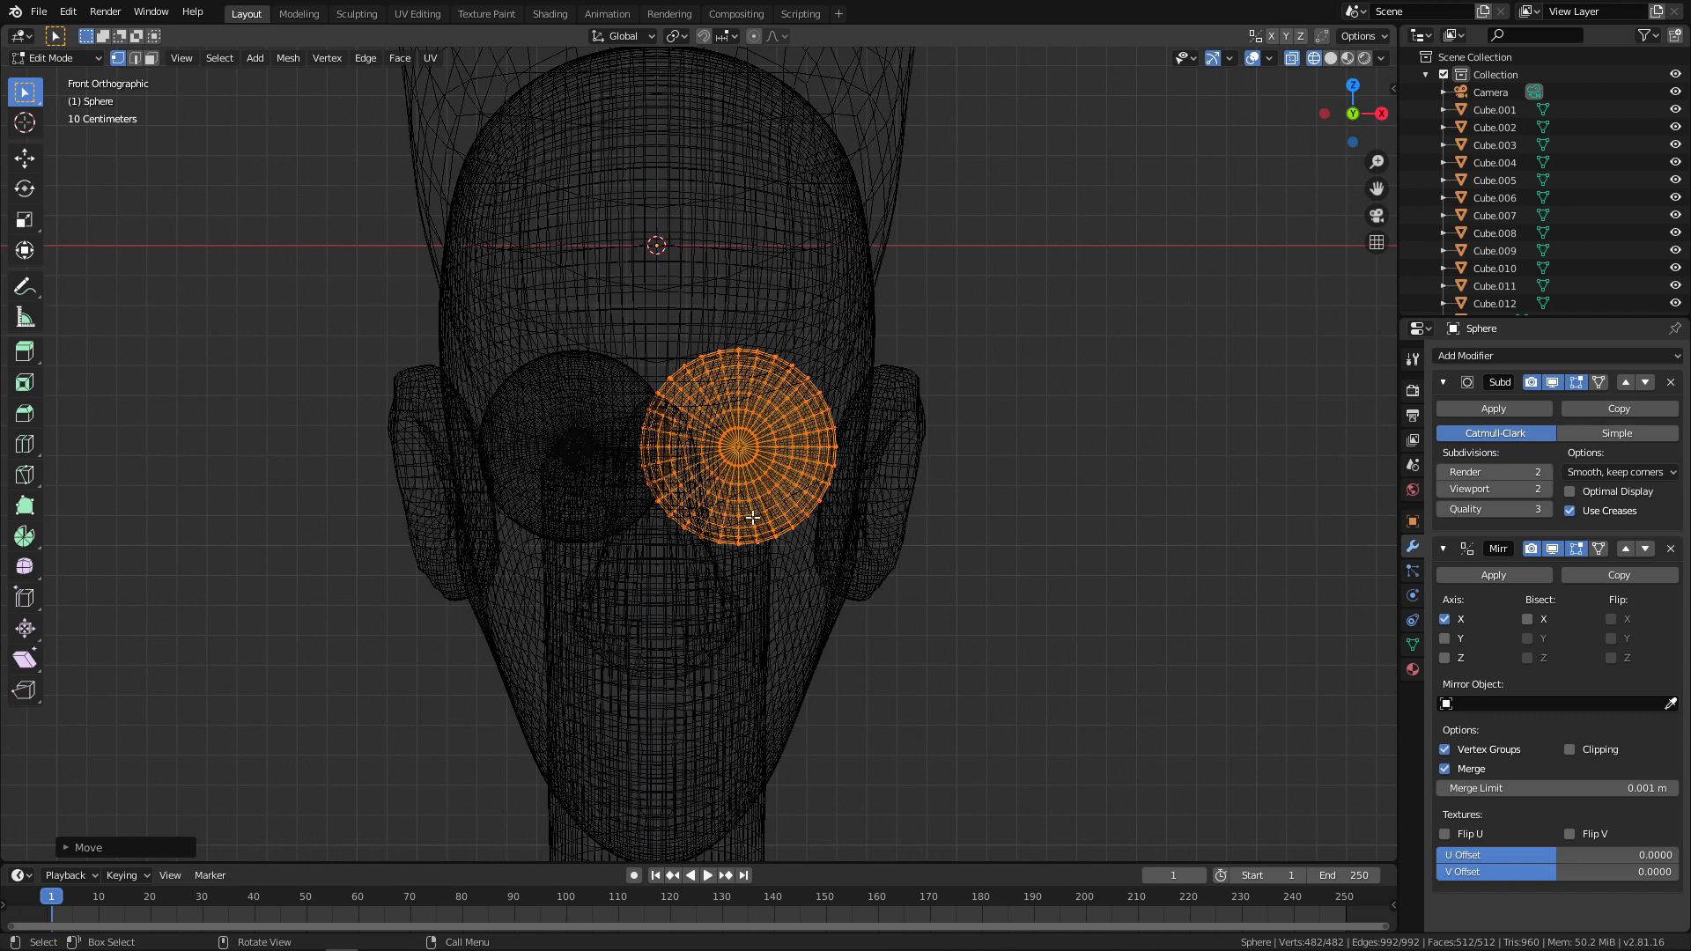
key(shift+z)
mouse_move(925, 528)
middle_down()
mouse_move(766, 585)
mouse_move(912, 556)
mouse_move(1093, 357)
middle_up()
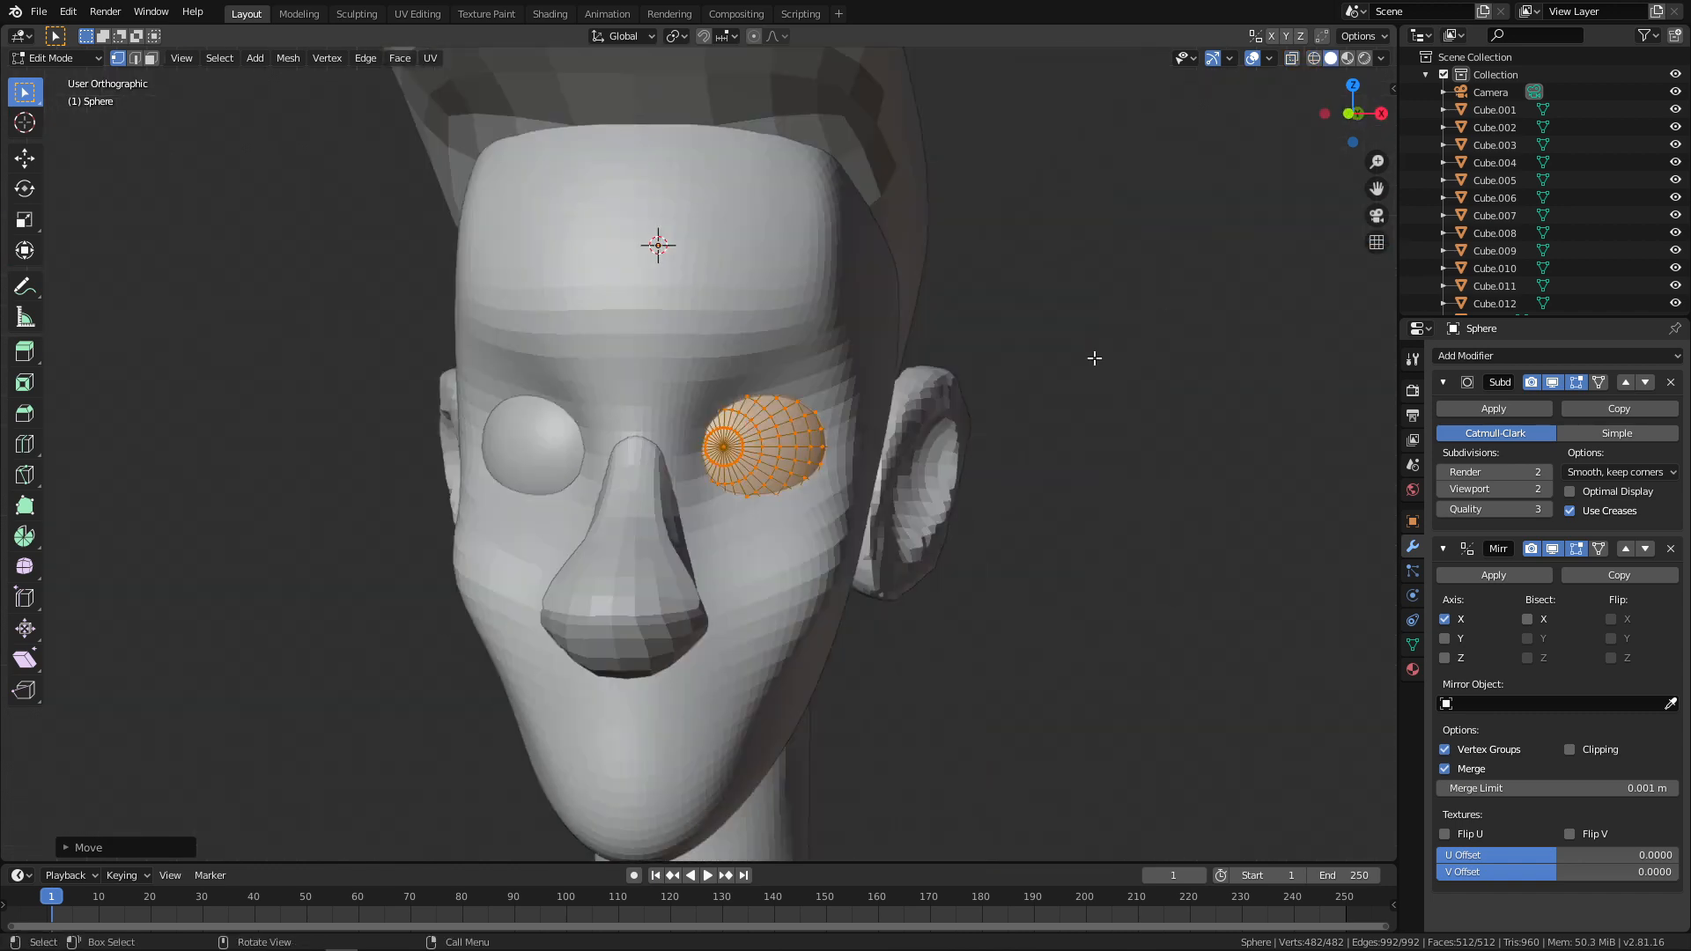
key(KP_1)
scroll(847, 498, up, 2)
key(g)
click(750, 446)
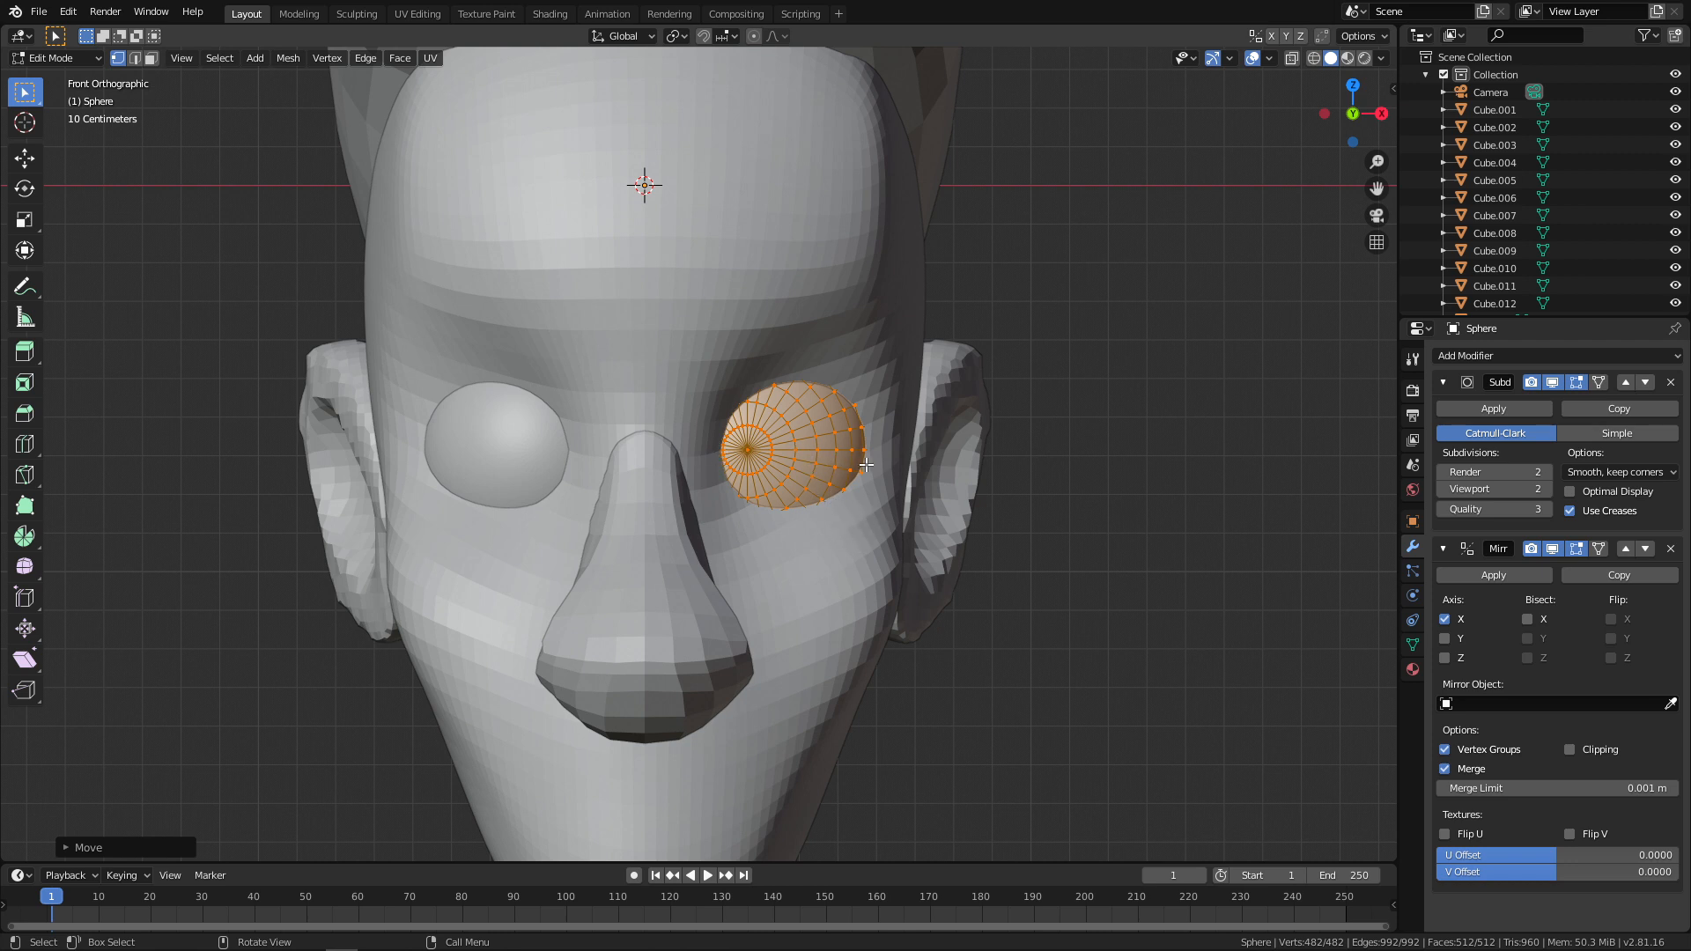
key(g)
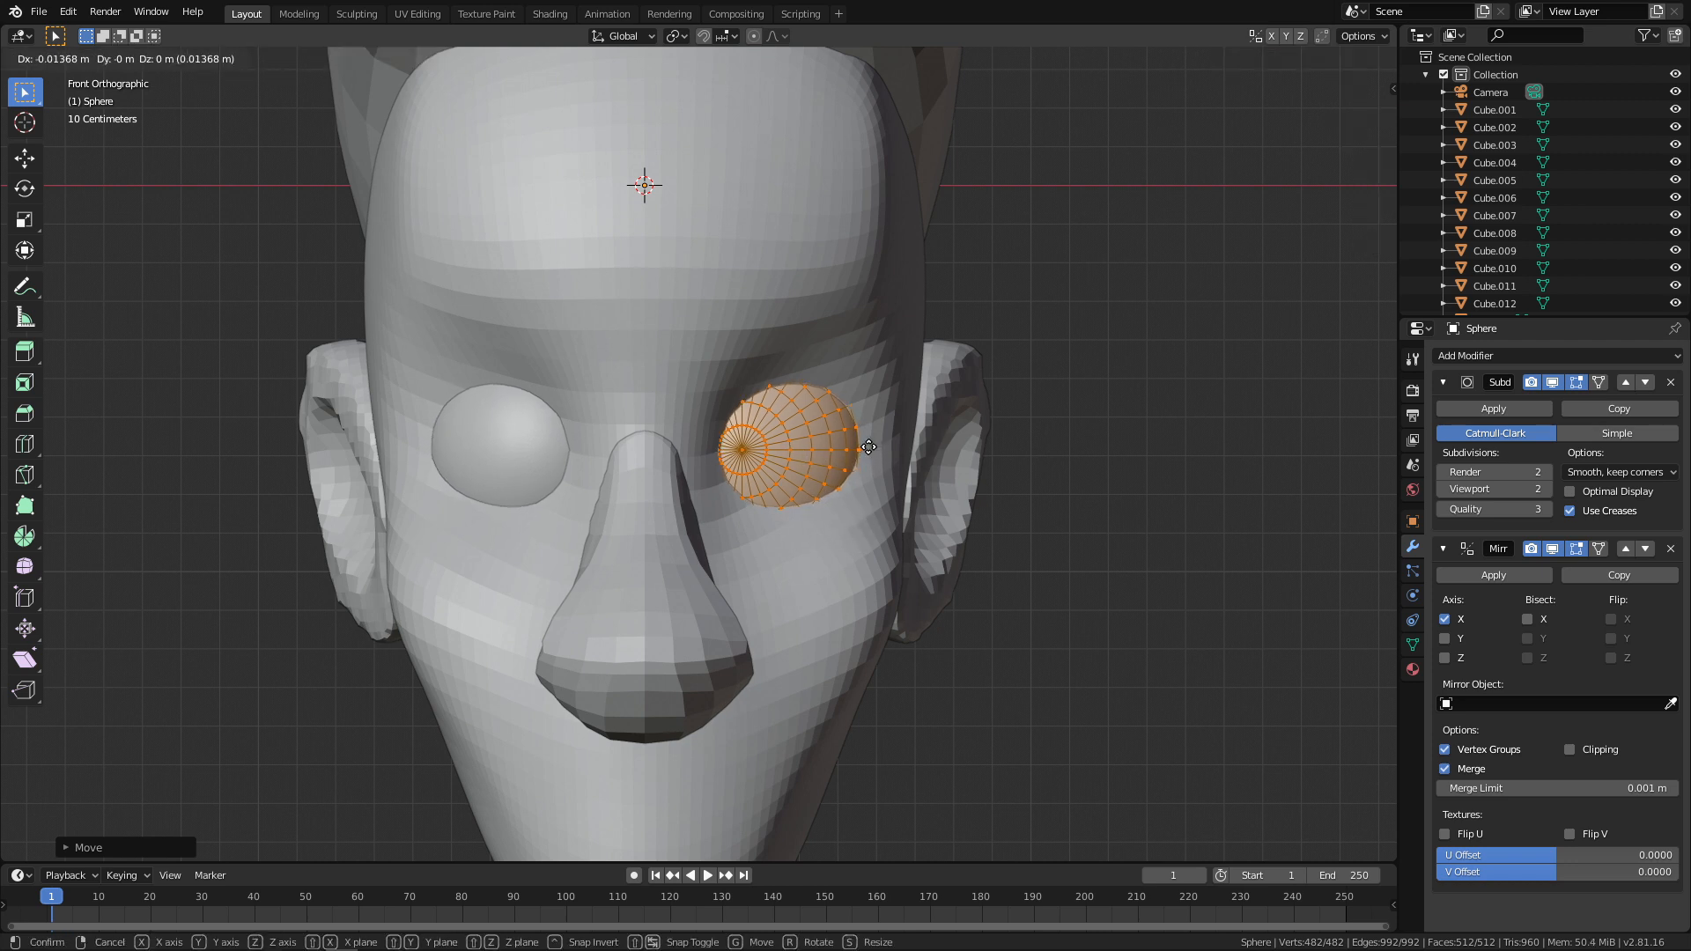
click(870, 451)
Step: Nudge the eyeball to refine its placement relative to the whole head, and return to Object Mode
ctrl+middle_drag(872, 454, 861, 665)
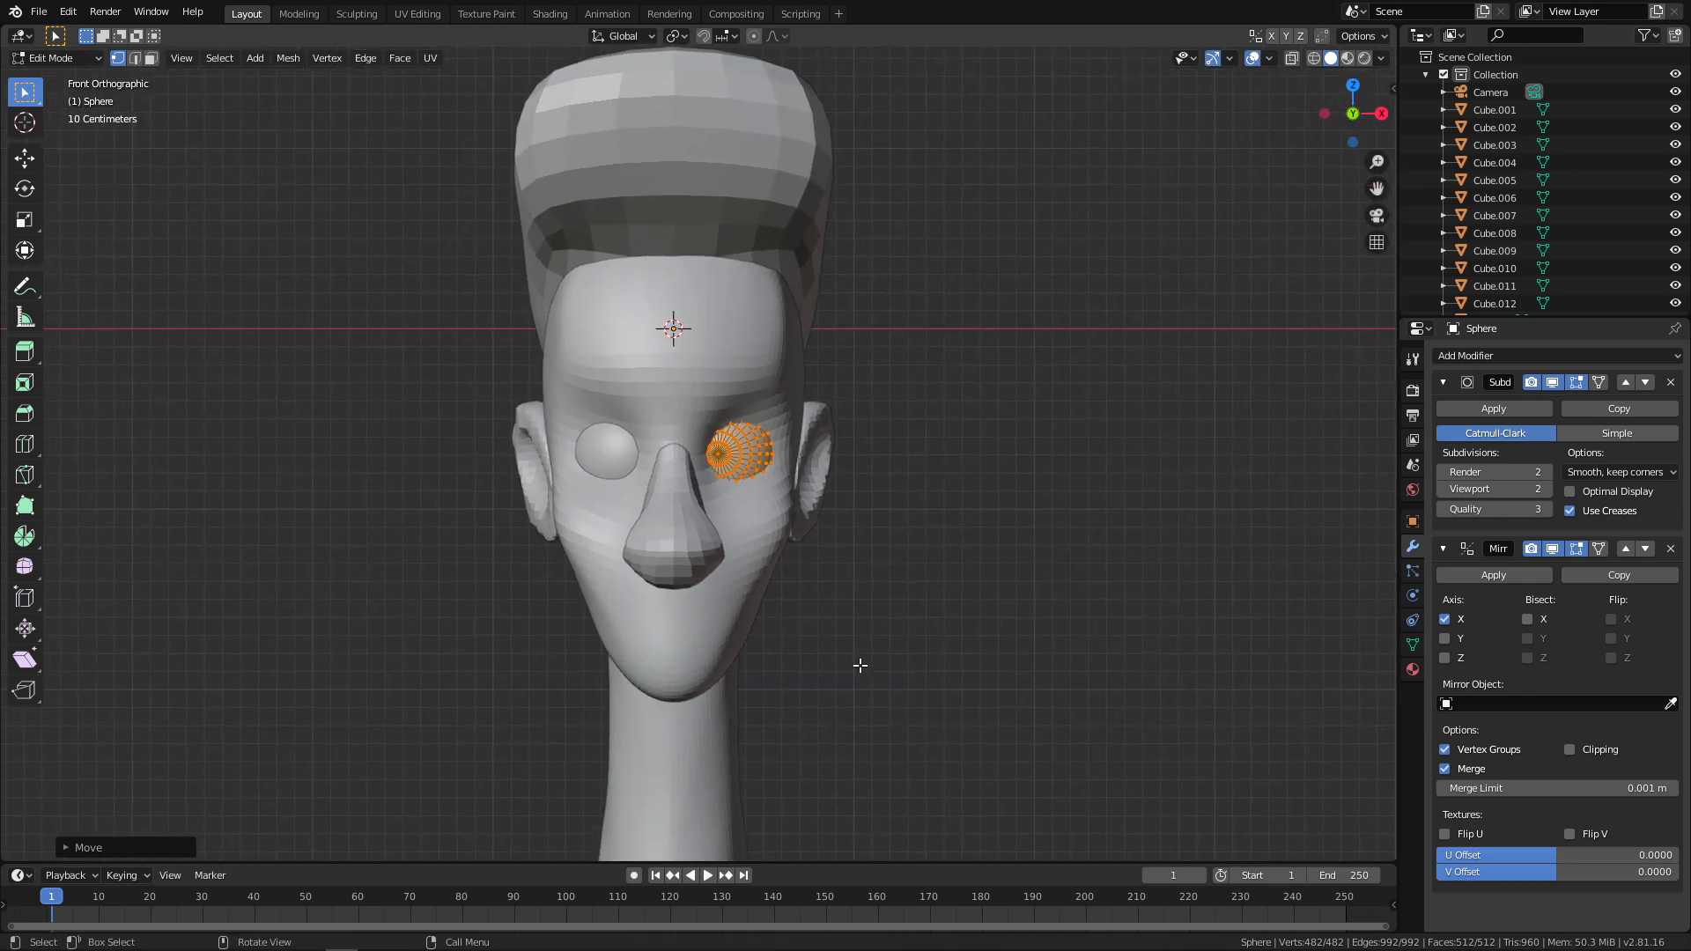
key(g)
click(831, 542)
ctrl+middle_drag(822, 555, 668, 455)
key(g)
click(782, 476)
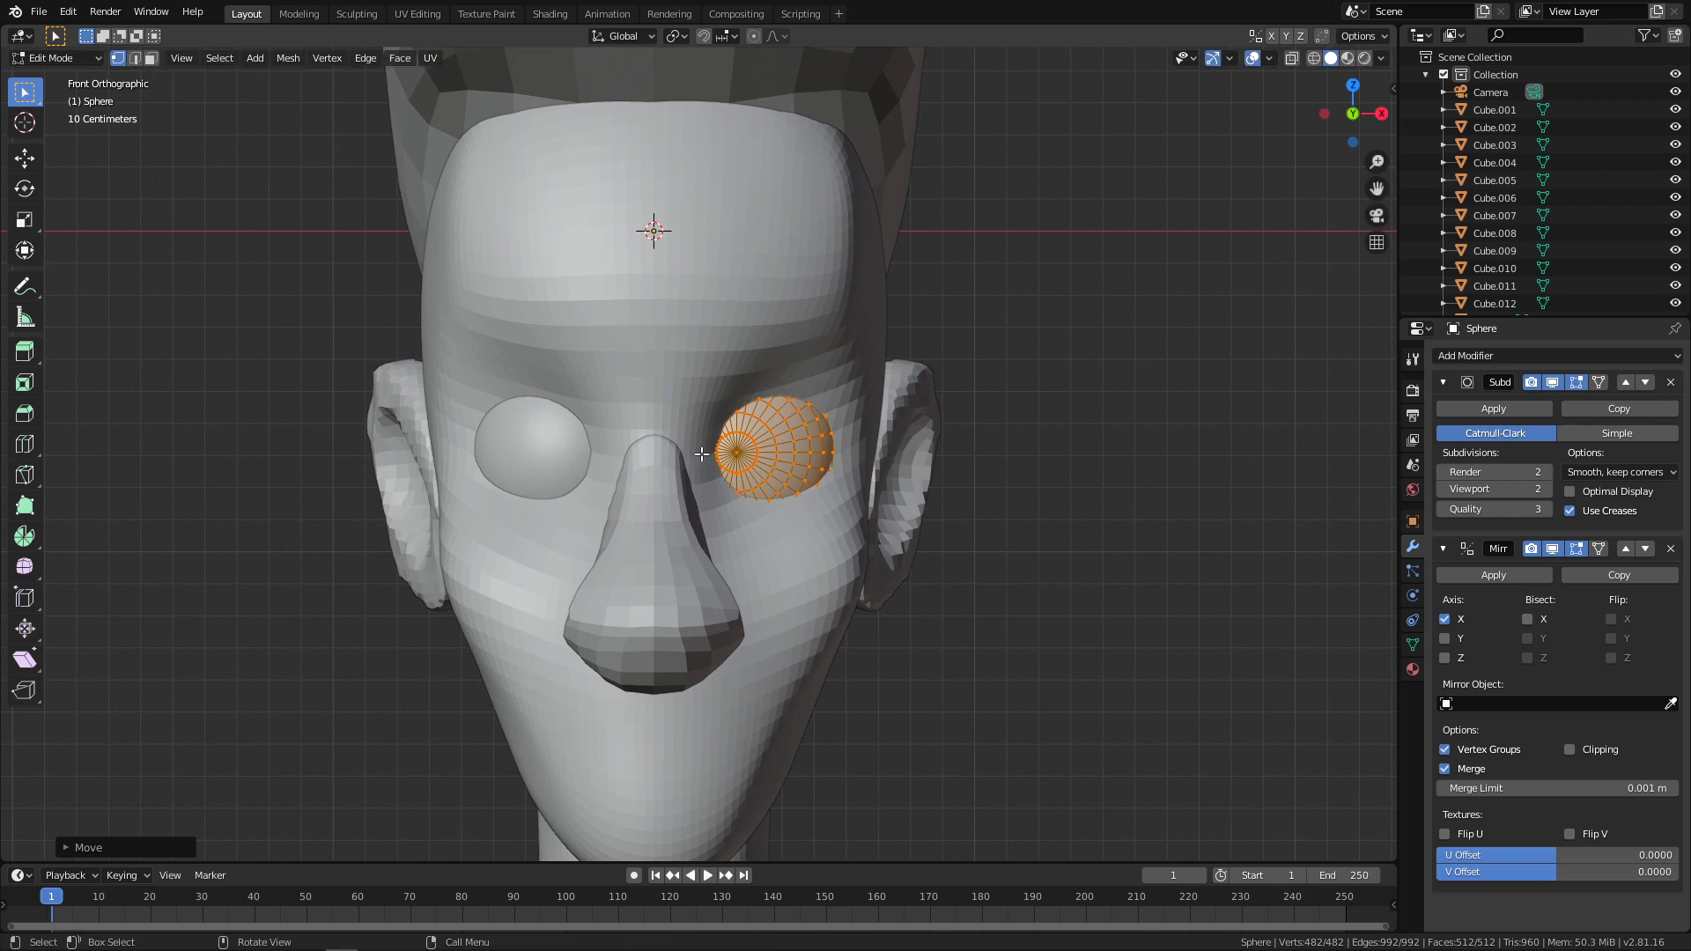
key(Tab)
Step: Select the head mesh, enter Sculpt Mode and set the SculptDraw brush radius to 115 px
mouse_move(768, 442)
ctrl+alt+mouse_down()
mouse_move(750, 576)
mouse_move(674, 393)
ctrl+alt+mouse_up()
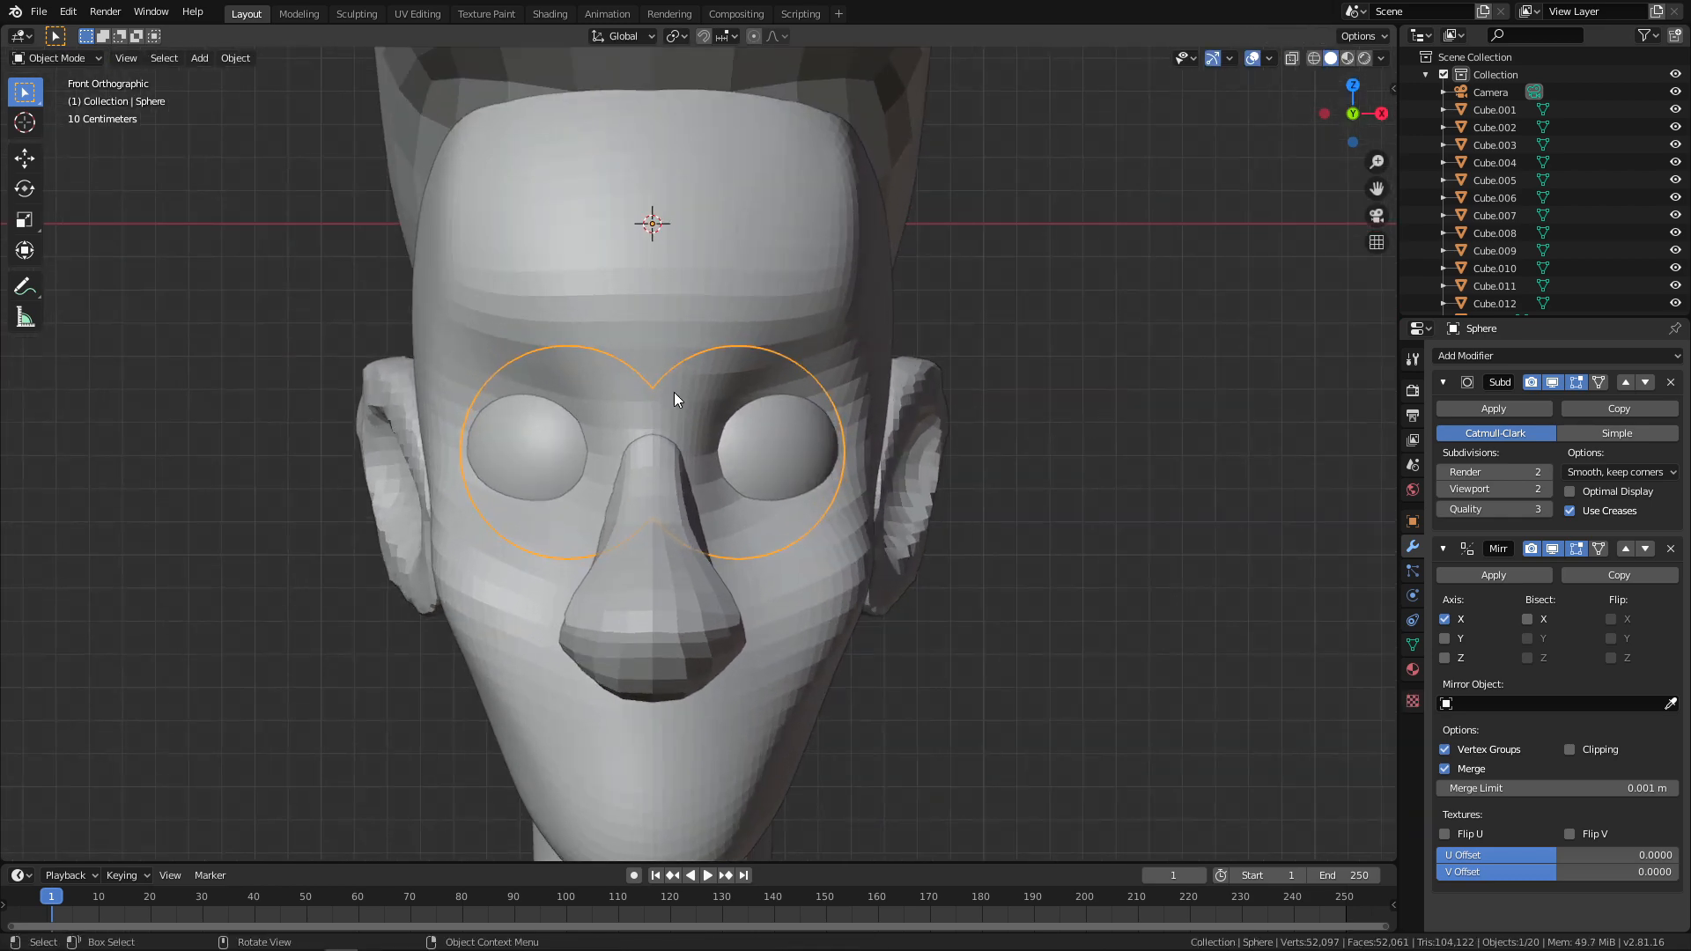
click(675, 391)
key(ctrl+Tab)
ctrl+alt+drag(718, 533, 740, 424)
key(f)
click(801, 441)
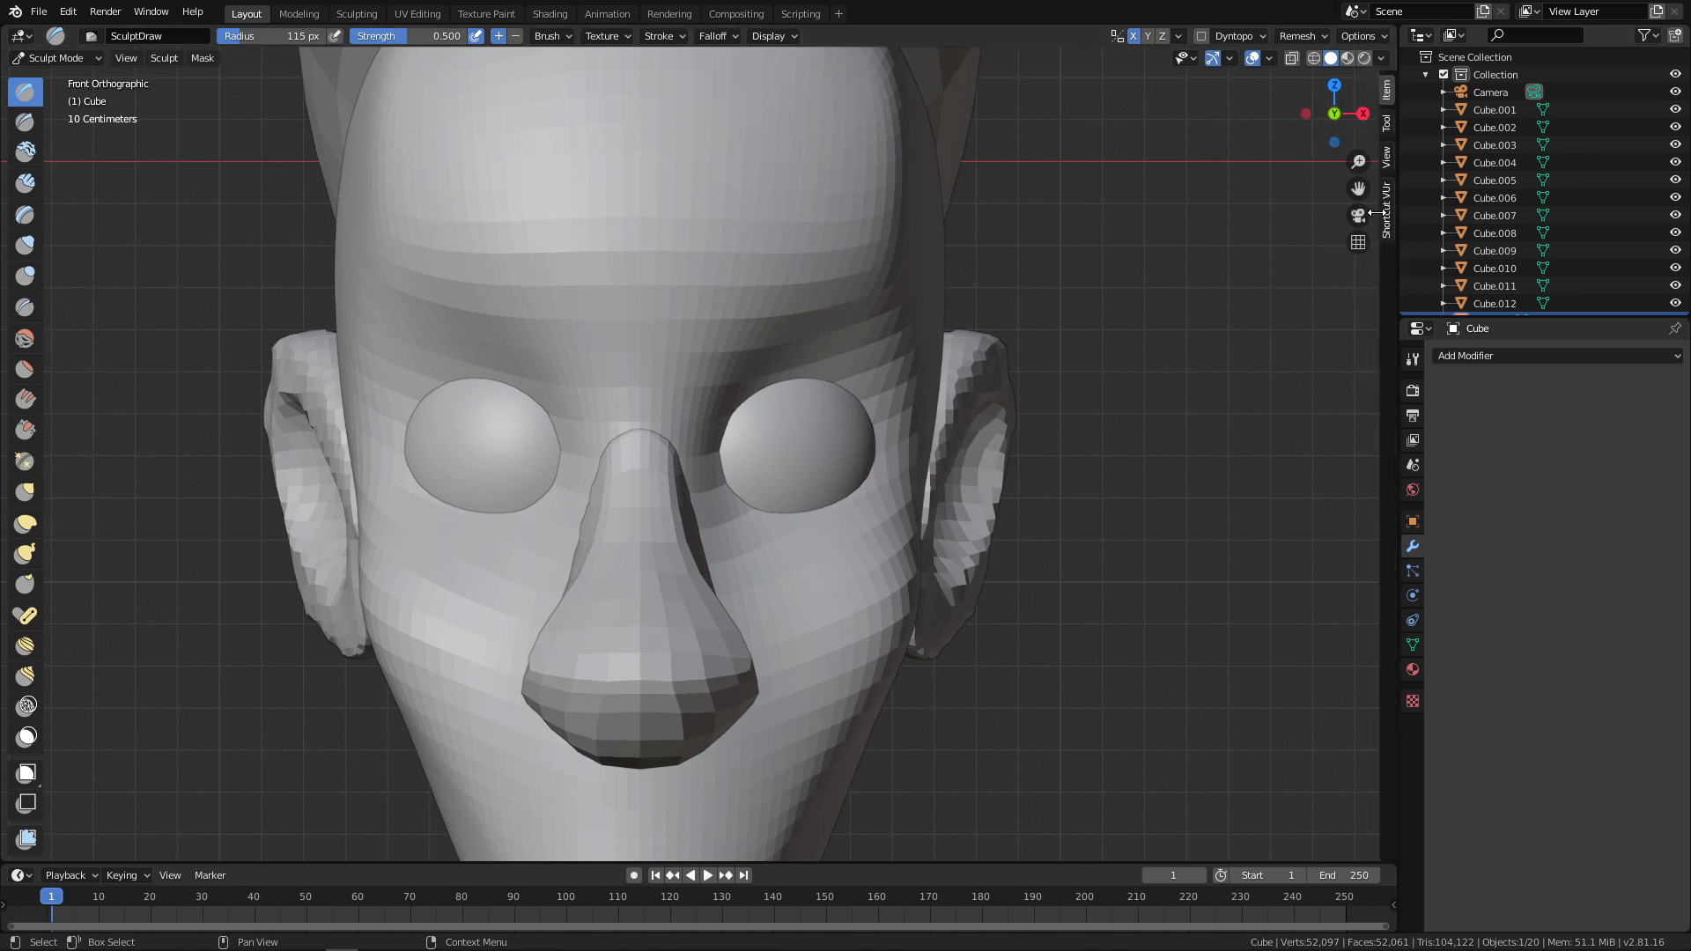
Step: Start the Shortcut VUr key display and switch to the Sculpting workspace
key(n)
click(1383, 225)
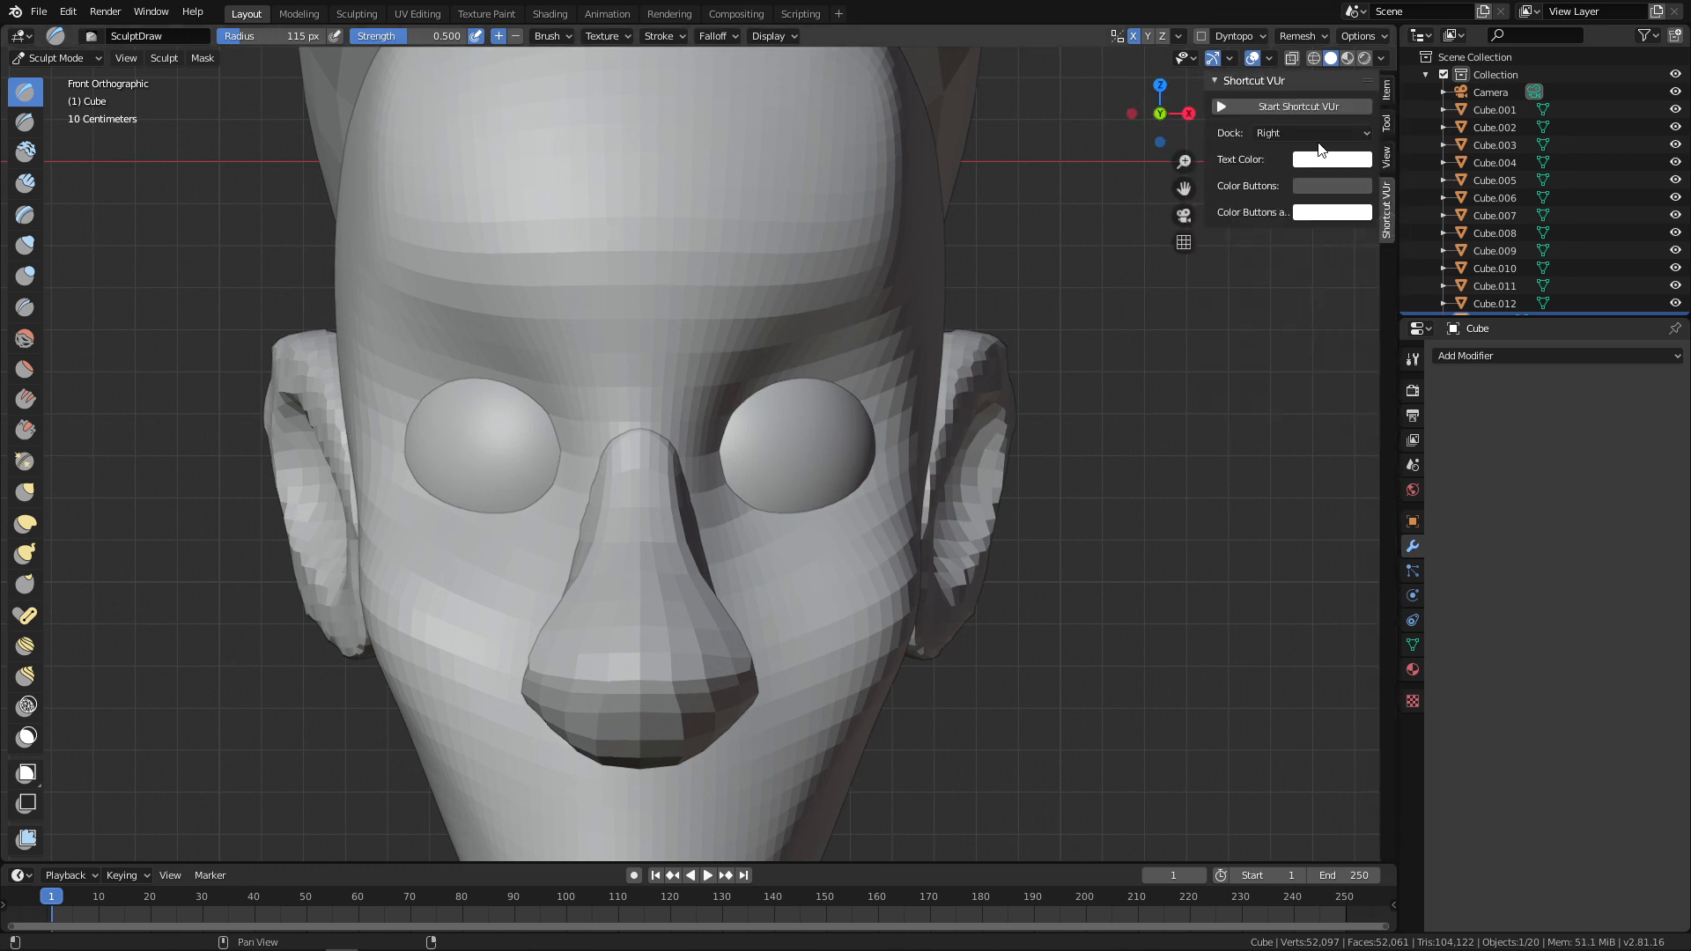
key(n)
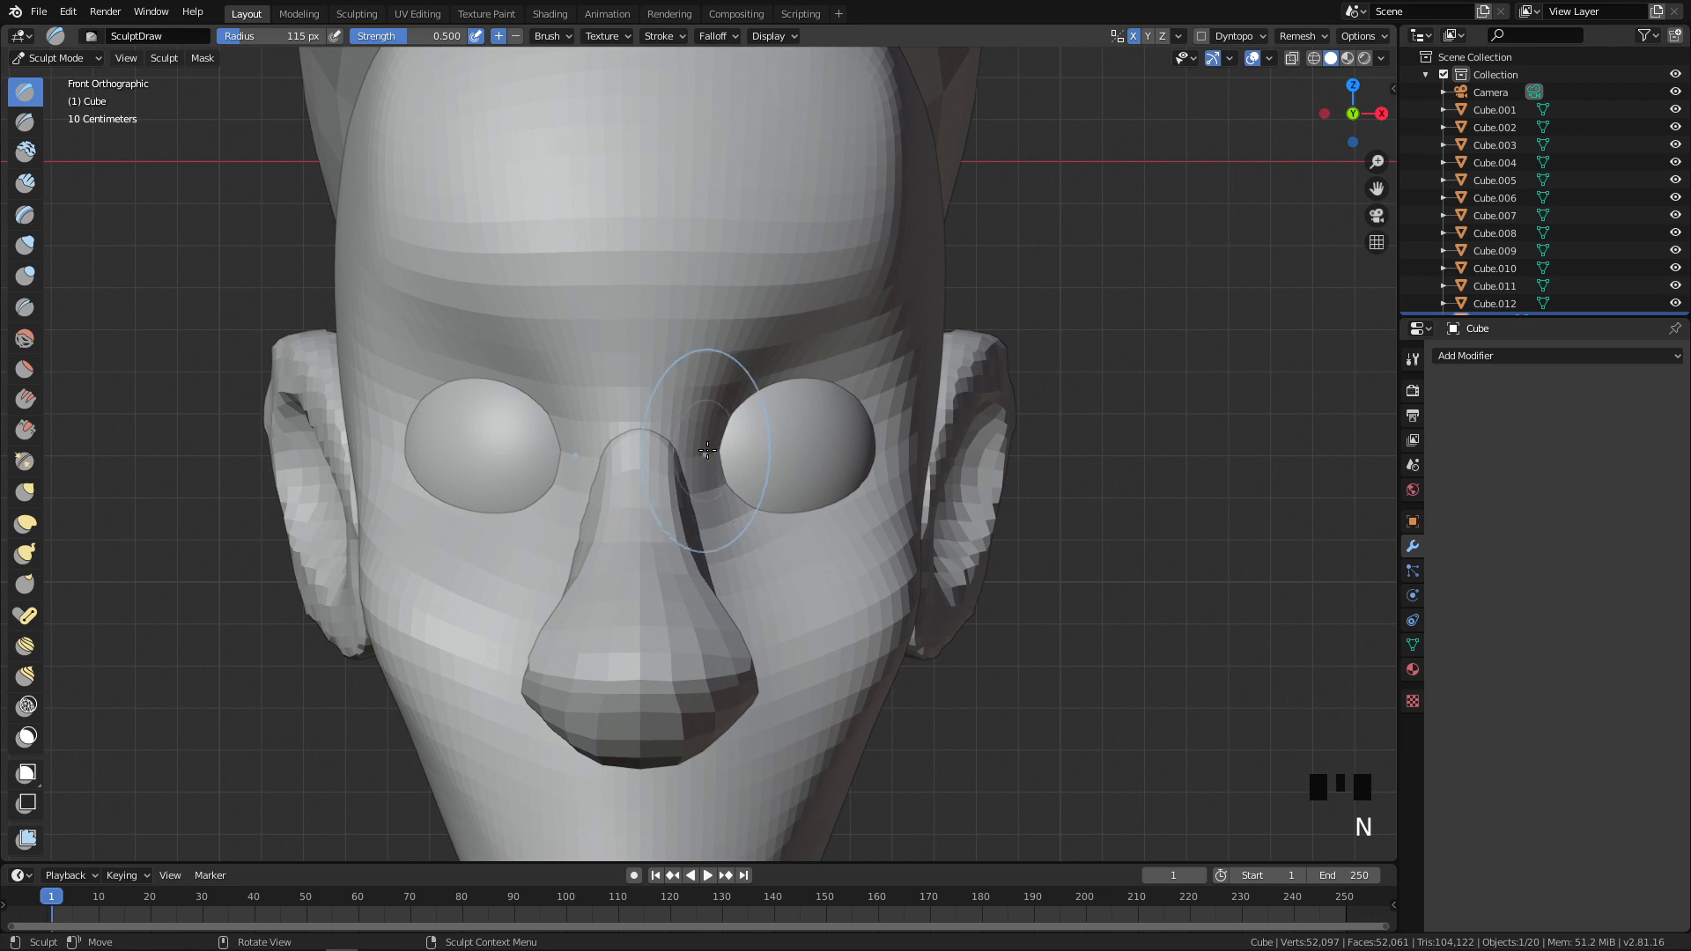
click(357, 13)
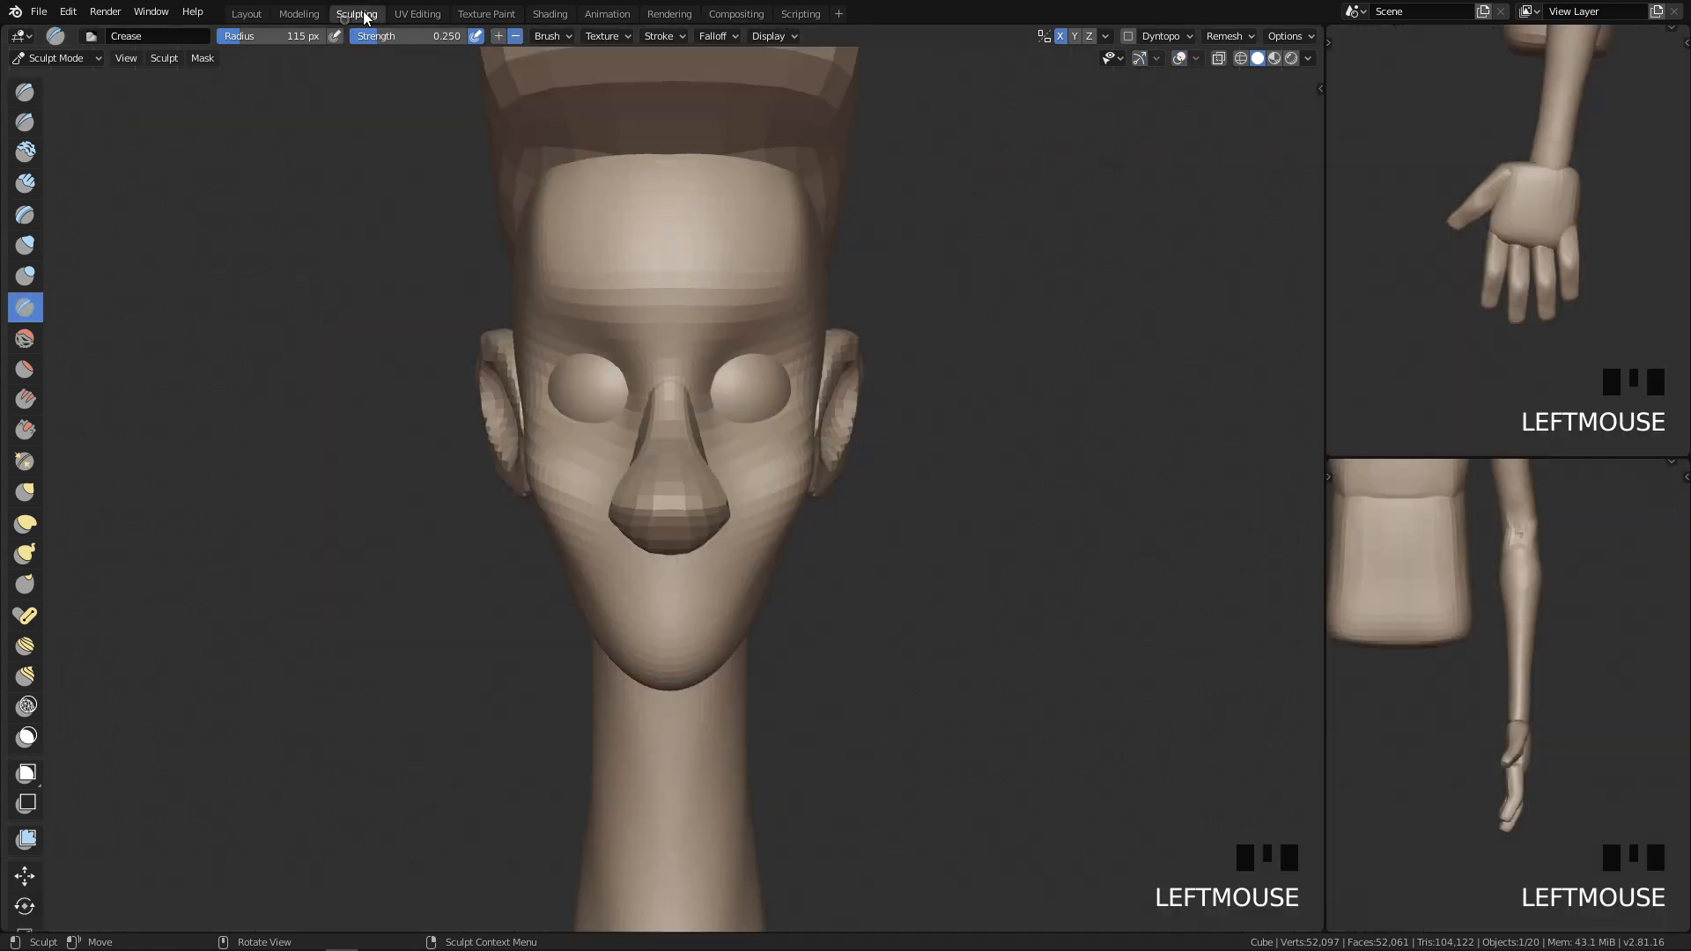
mouse_move(766, 669)
ctrl+middle_down()
mouse_move(800, 288)
mouse_move(761, 407)
ctrl+middle_up()
ctrl+drag(749, 424, 729, 462)
mouse_move(729, 458)
ctrl+mouse_down()
mouse_move(722, 434)
mouse_move(755, 415)
mouse_move(724, 450)
ctrl+mouse_up()
key(ctrl+z)
key(x)
key(g)
key(f)
click(708, 434)
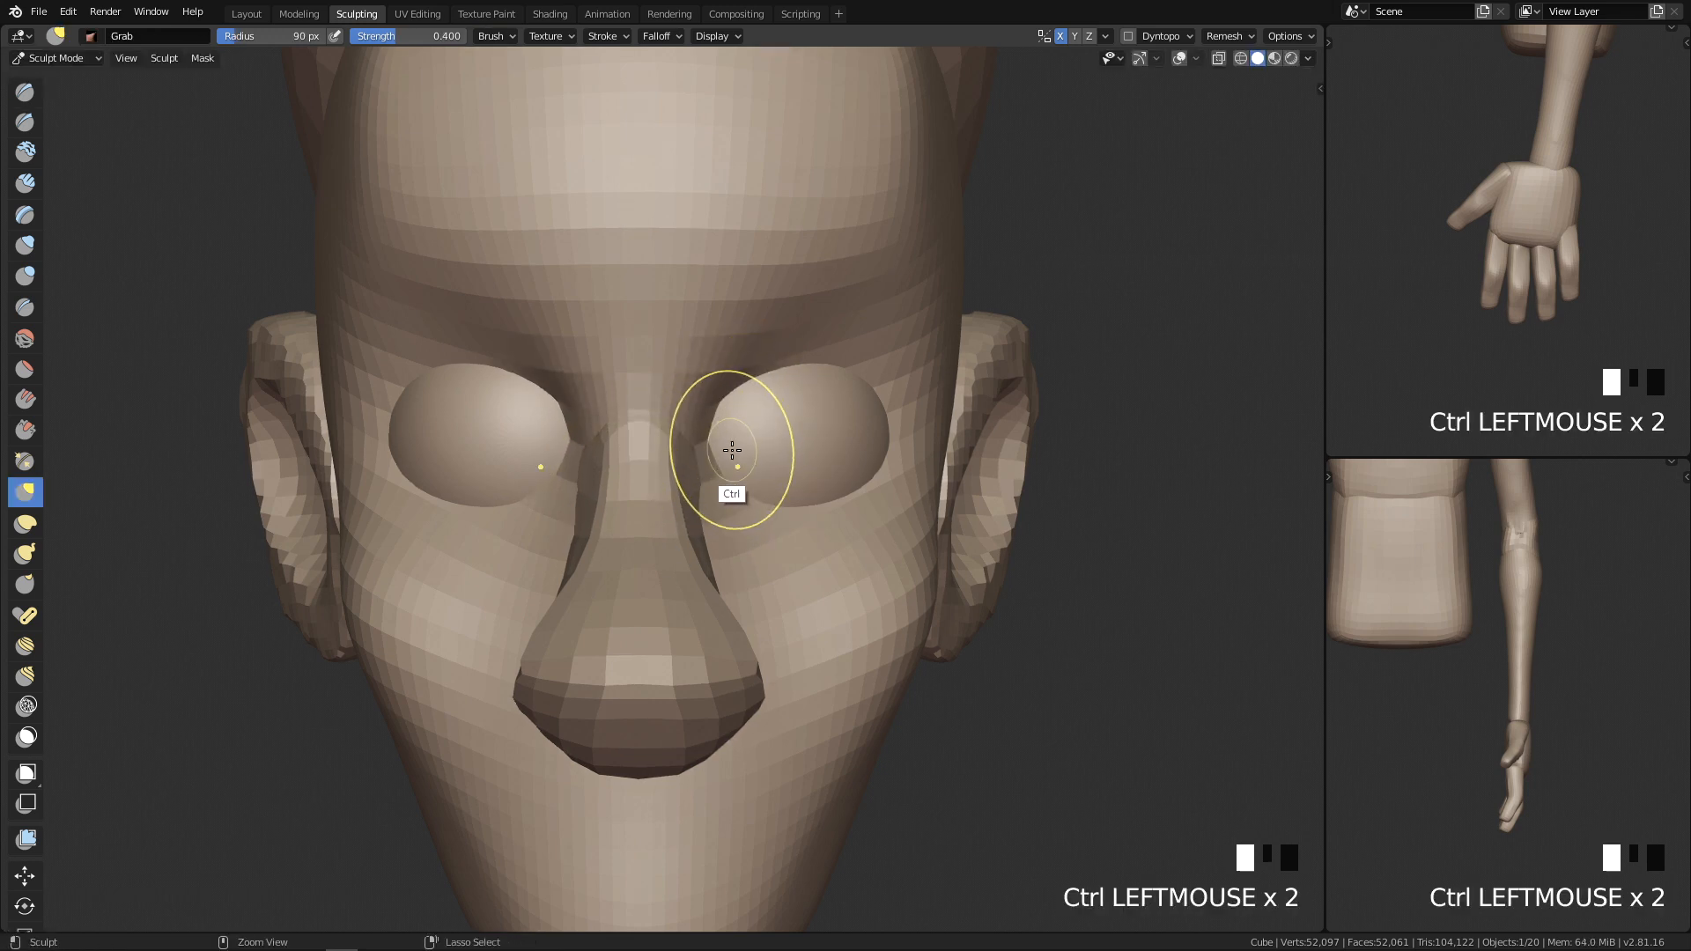
key(ctrl+z)
key(ctrl+z)
Step: Set up the two reference viewports so one frames the head in profile and the other frames the face from the front
shift+middle_drag(1543, 179, 1528, 347)
ctrl+middle_drag(1528, 347, 1498, 370)
key(q)
key(q)
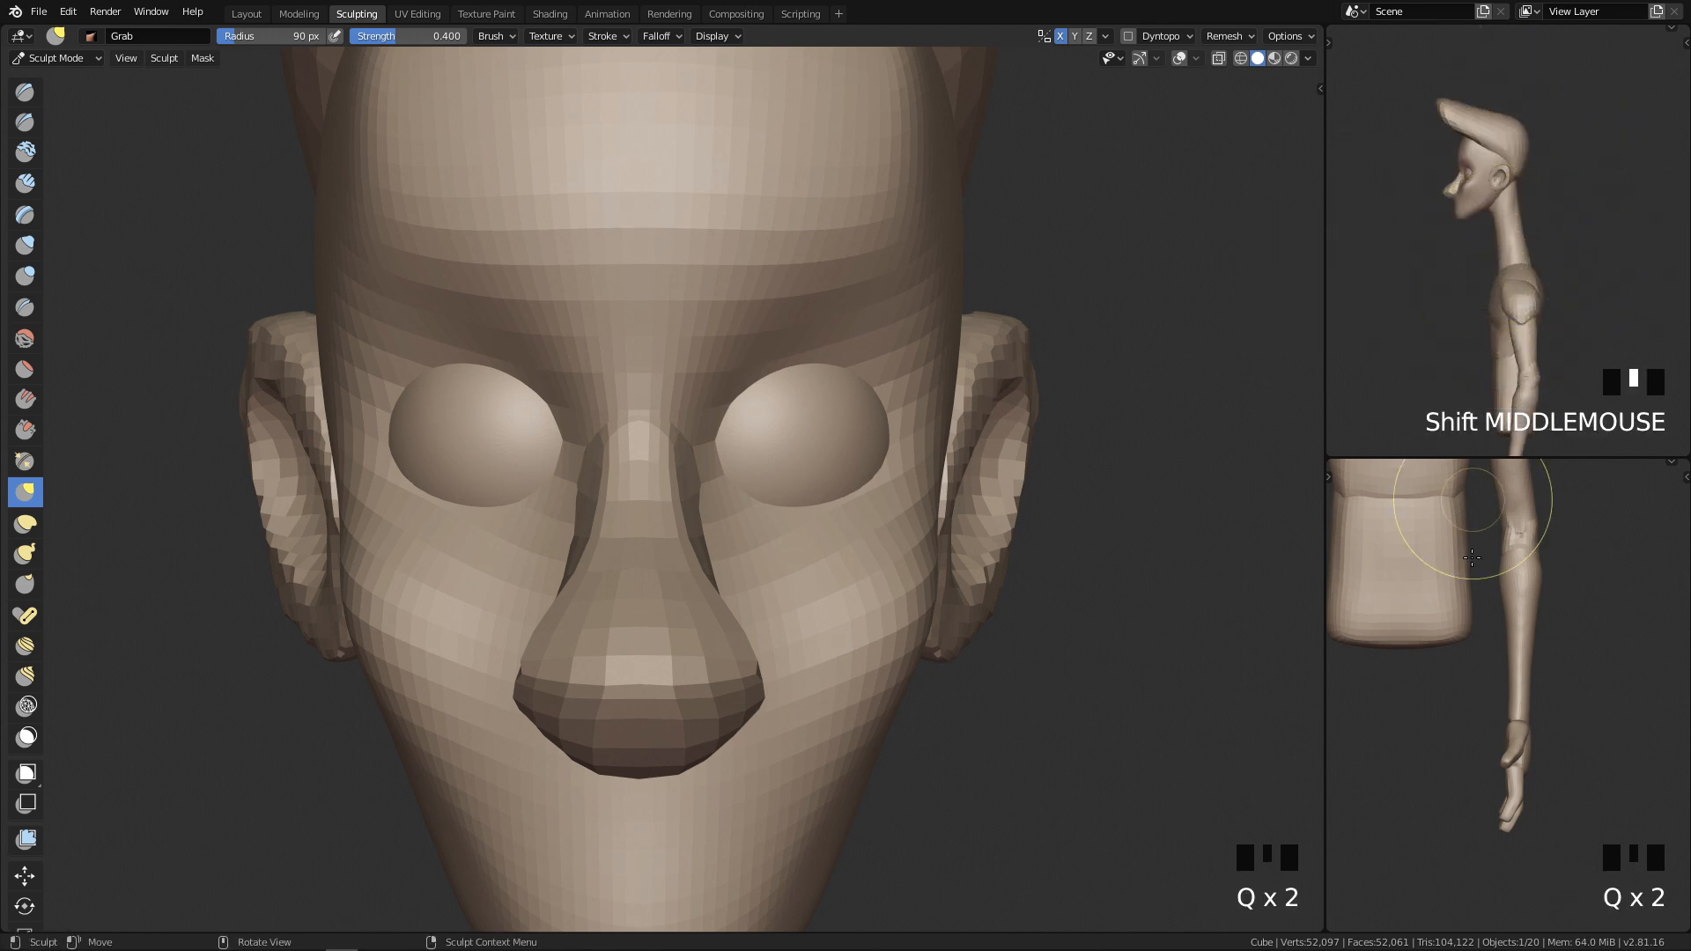
shift+middle_drag(1471, 622, 1520, 771)
ctrl+middle_drag(1529, 647, 1546, 172)
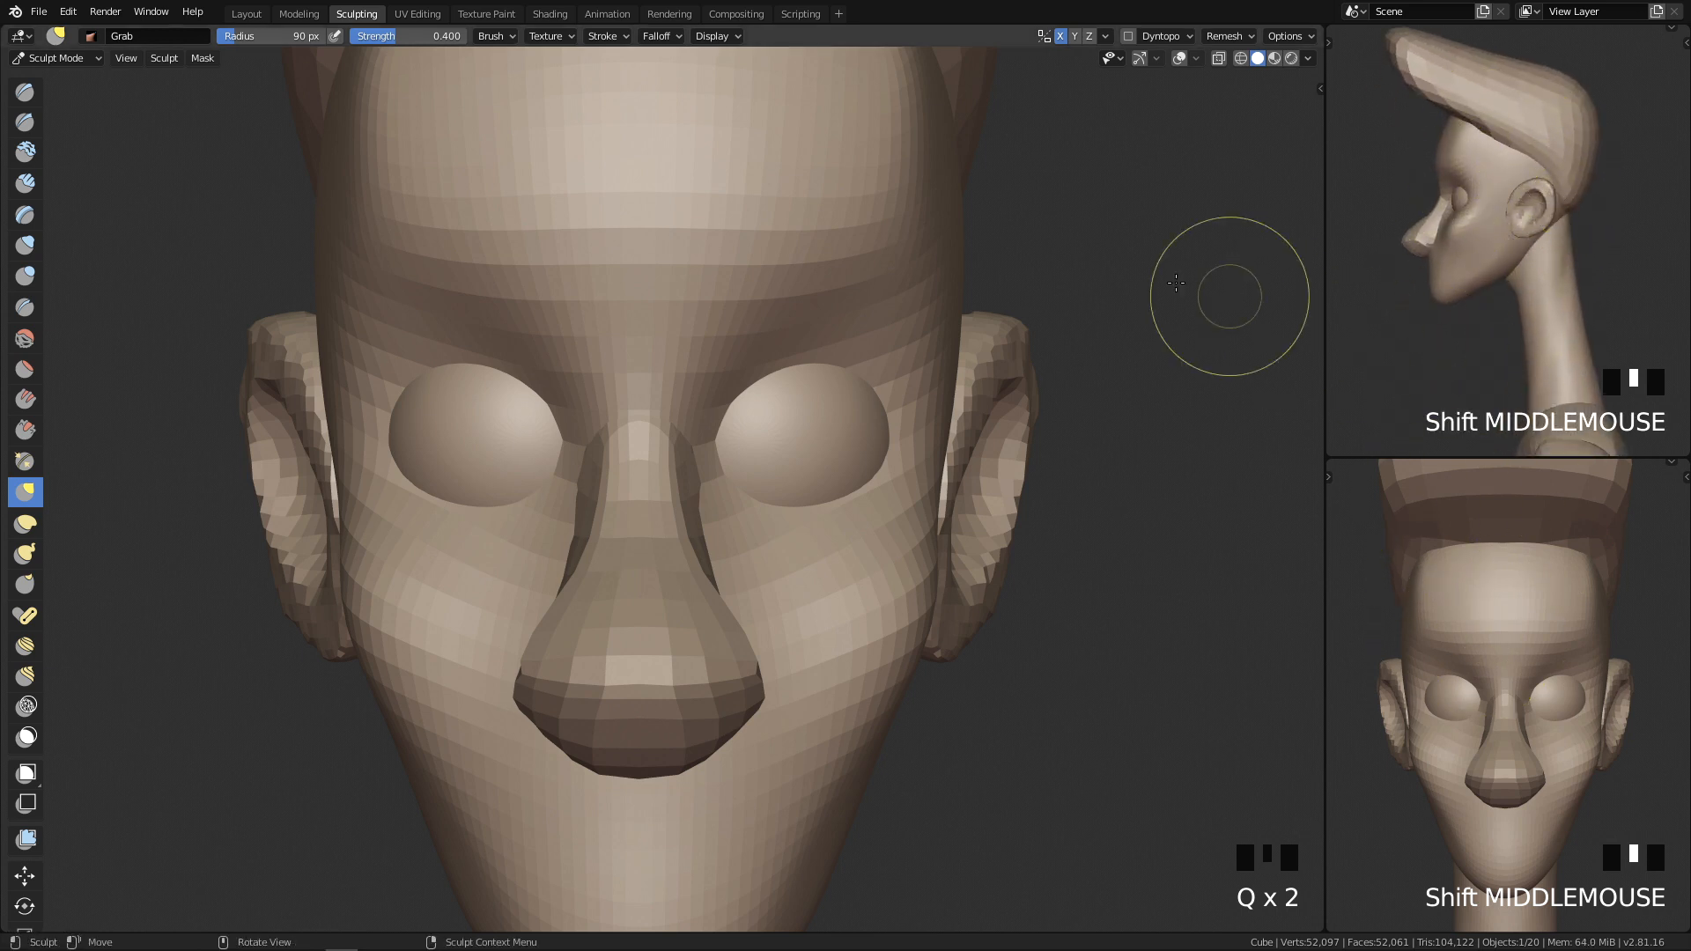
mouse_move(730, 430)
ctrl+mouse_down()
mouse_move(726, 413)
mouse_move(695, 472)
mouse_move(778, 483)
ctrl+mouse_up()
key(ctrl+z)
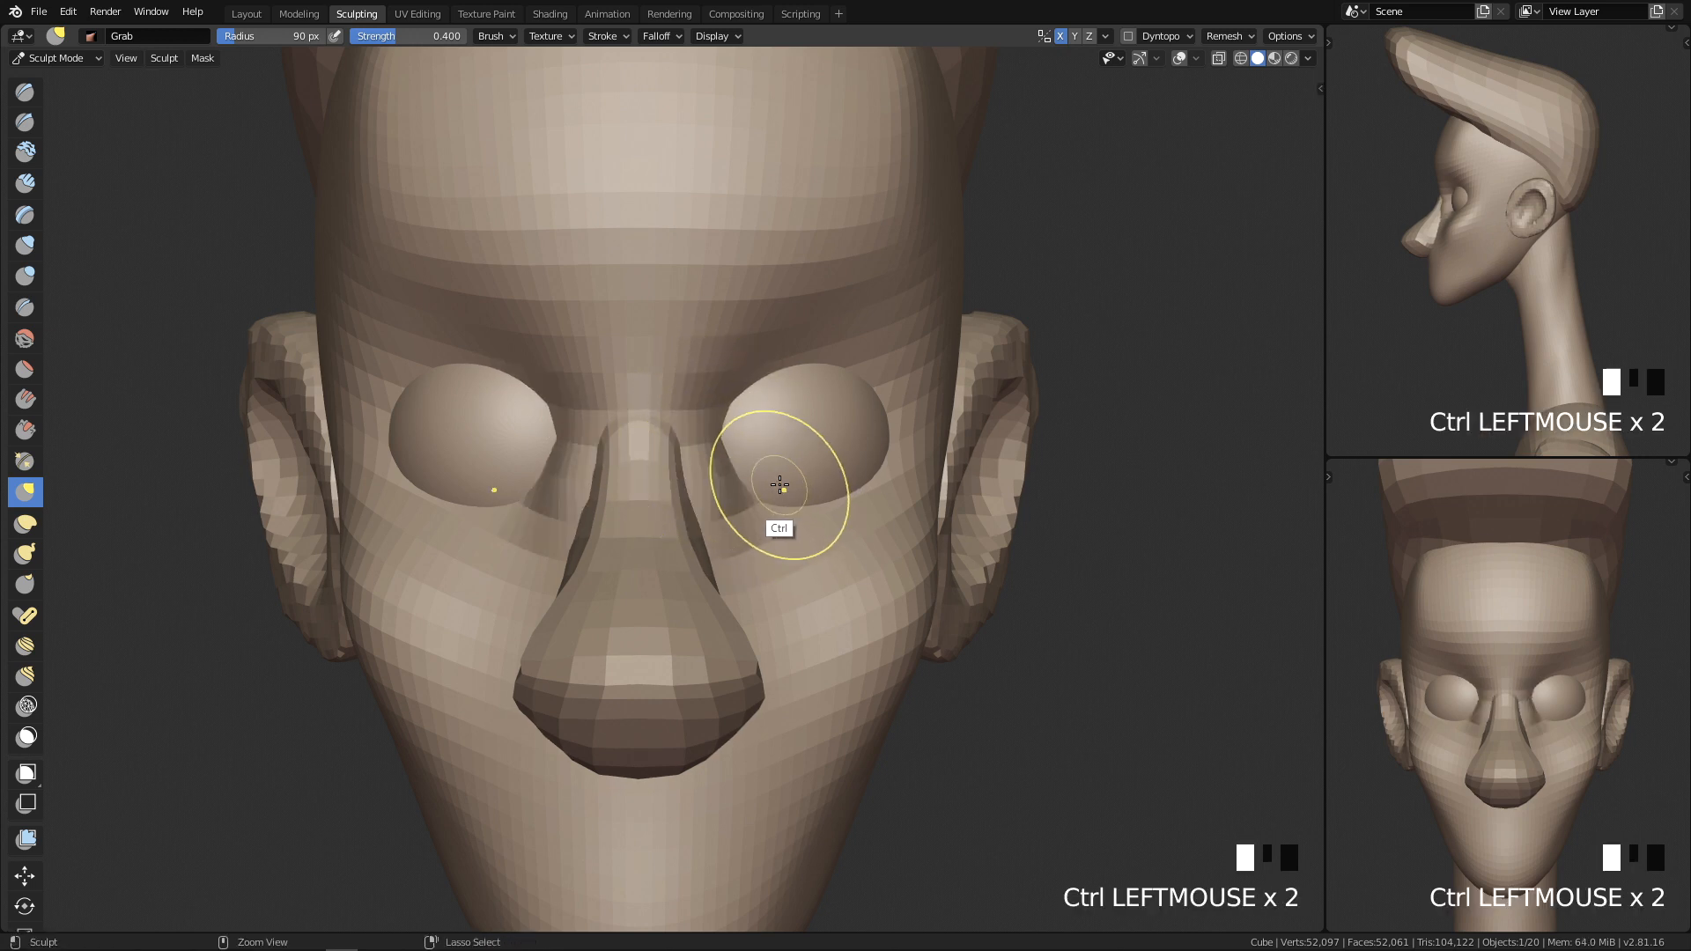
key(ctrl+z)
key(ctrl+z)
key(ctrl+z)
Step: Carve in the inner eye corners beside the nose bridge with inverted SculptDraw strokes at a 79 px radius
key(f)
key(x)
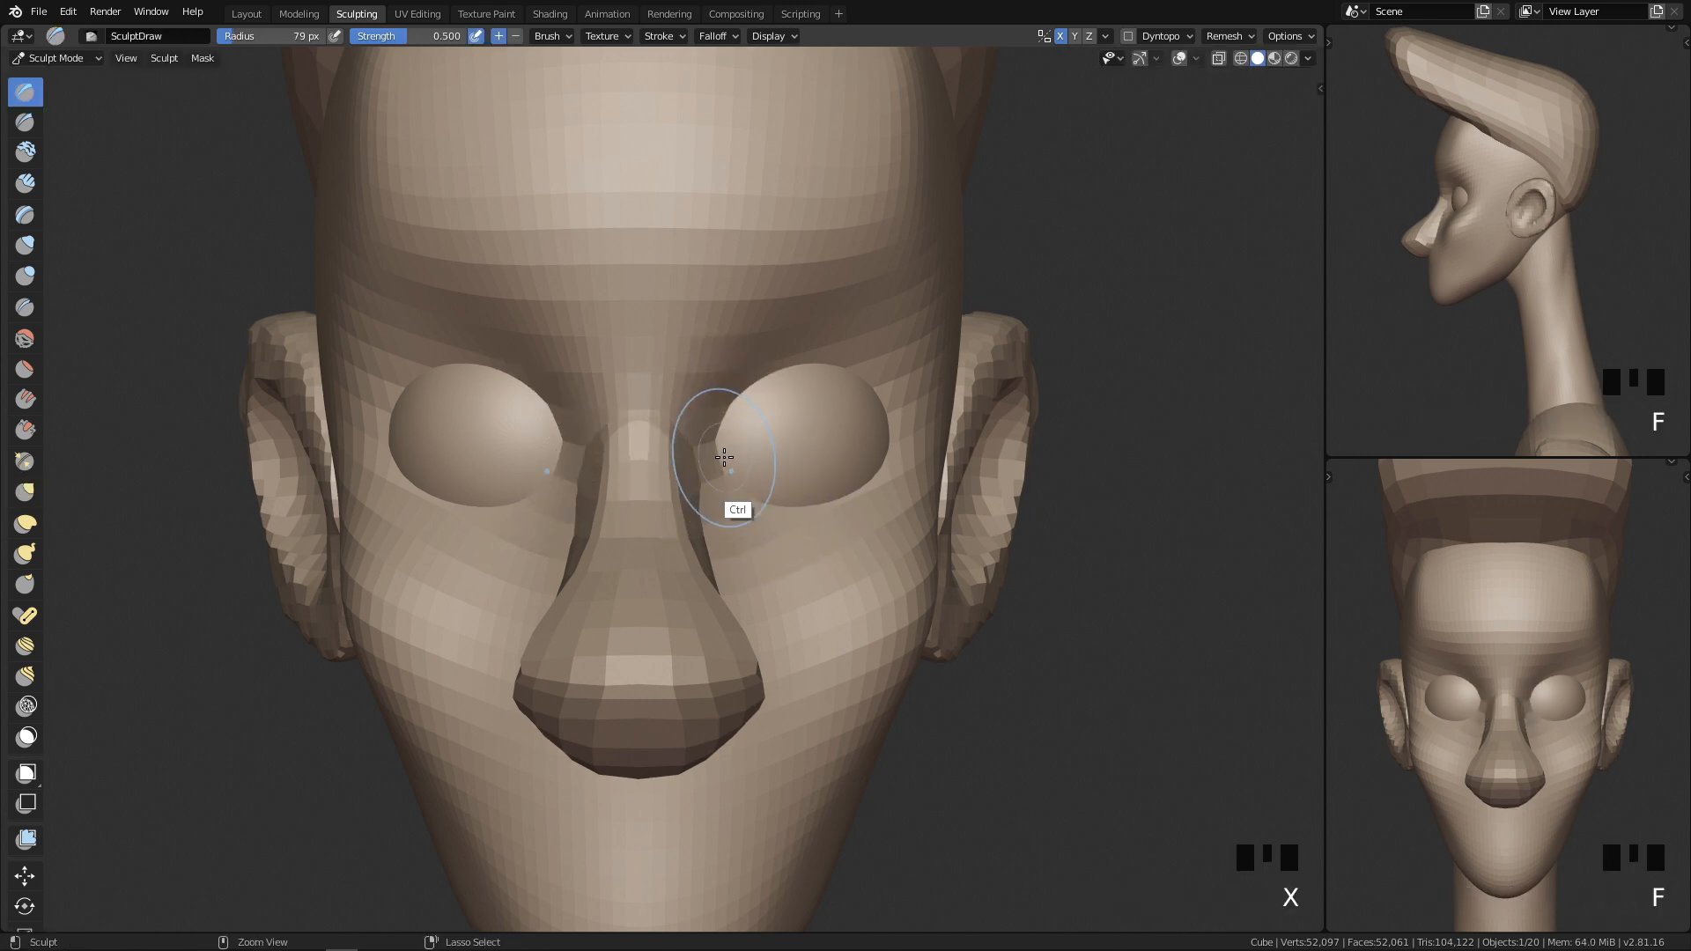
ctrl+click(725, 433)
ctrl+click(708, 467)
ctrl+click(689, 482)
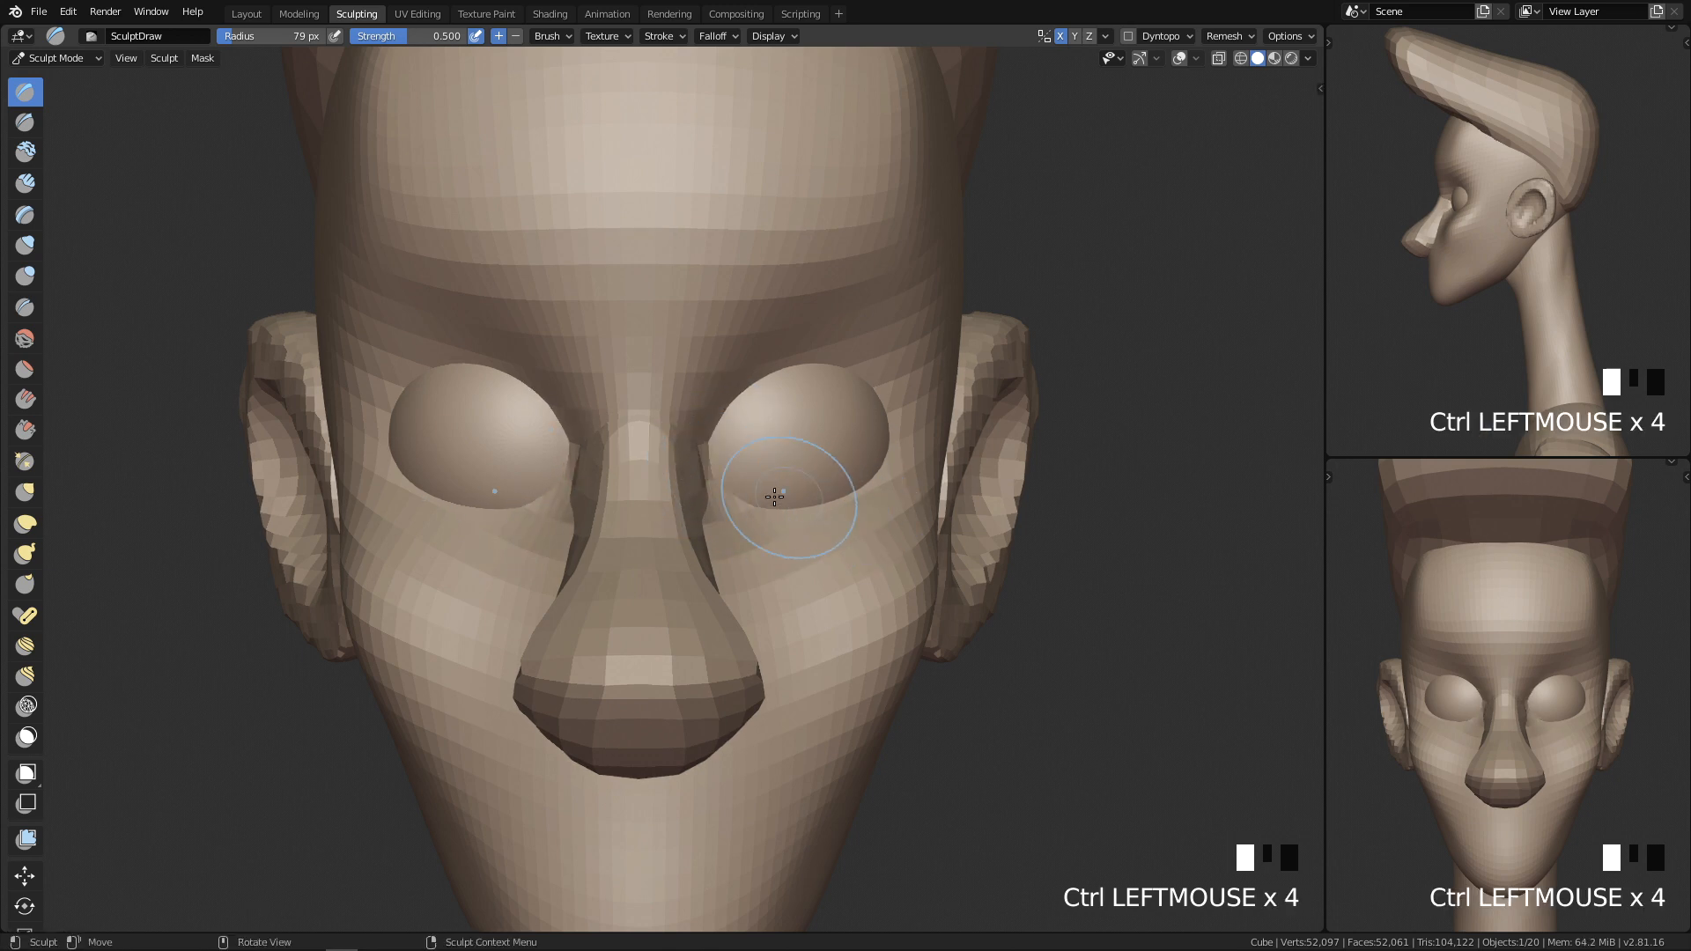
Step: Carve the lower eye sockets beneath the eyeballs with inverted SculptDraw strokes at a 110 px radius
key(f)
ctrl+click(806, 501)
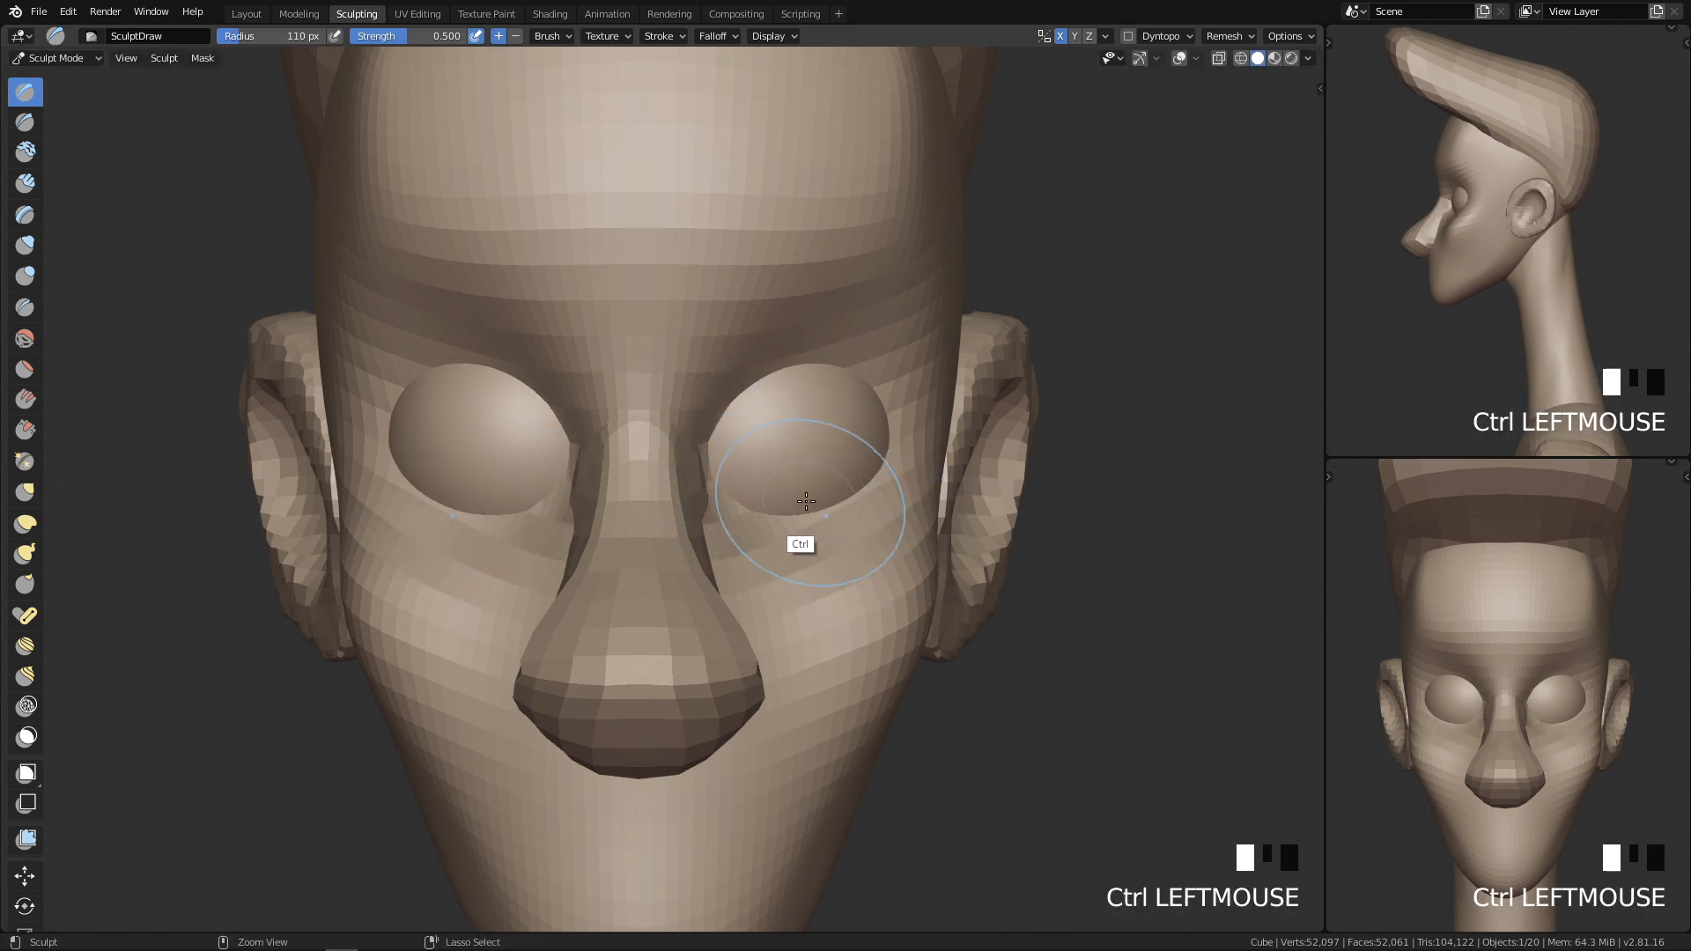
ctrl+click(783, 495)
ctrl+click(806, 515)
ctrl+click(867, 504)
ctrl+click(854, 502)
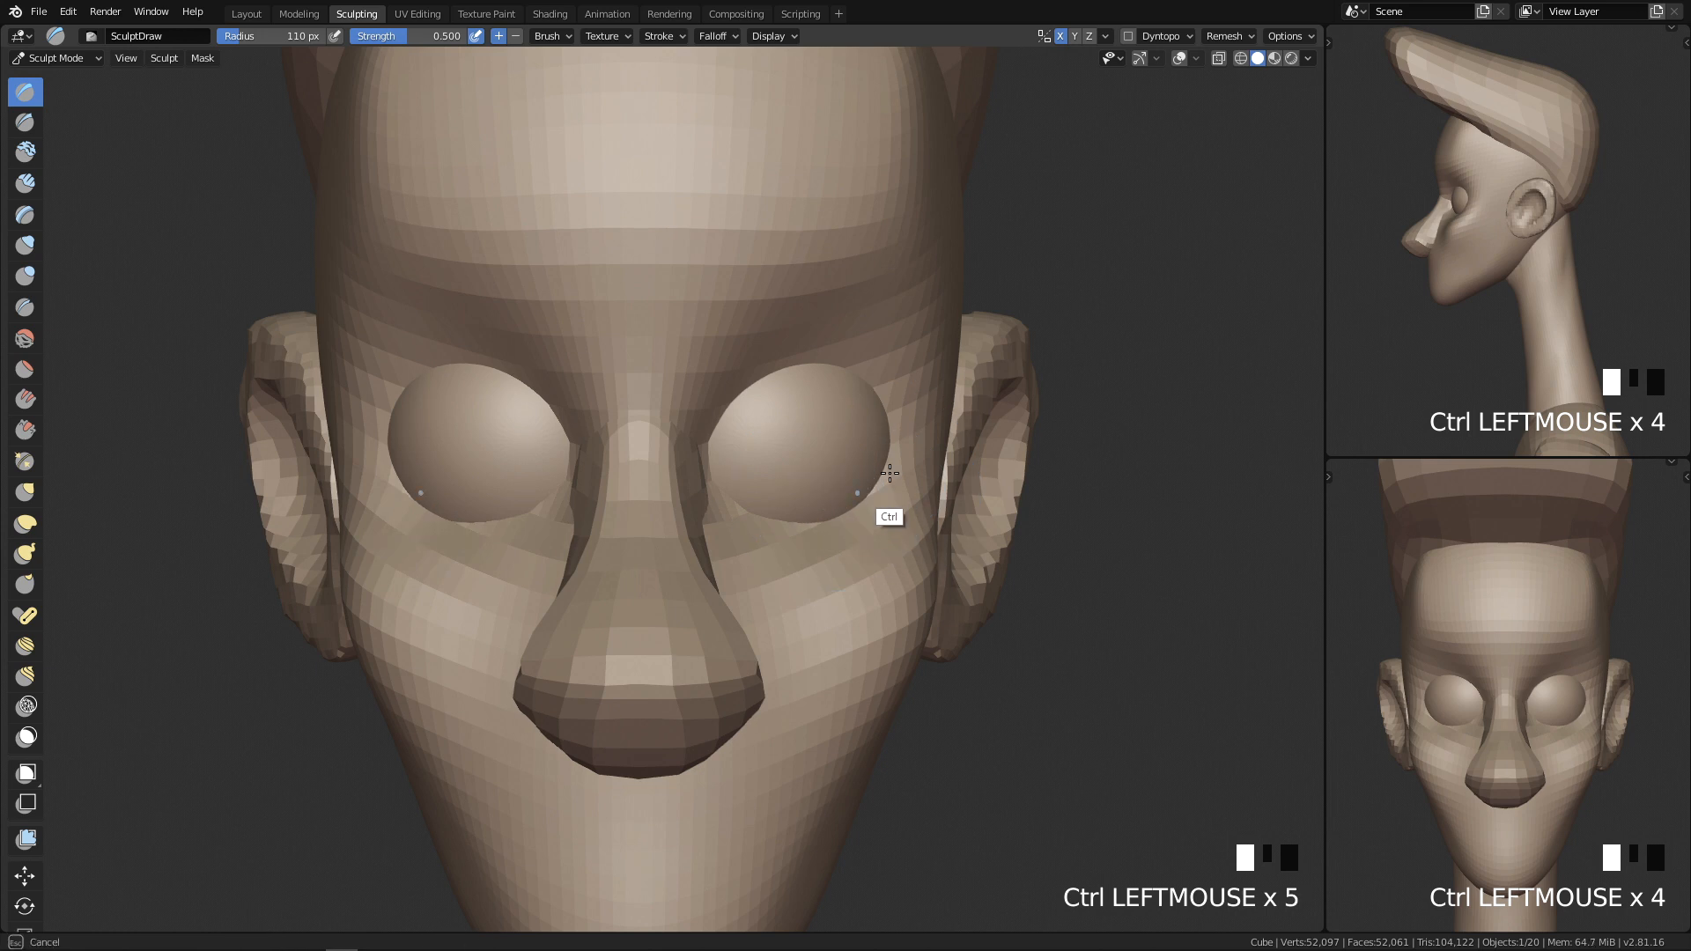
Step: Carve in the outer eye corners from a three-quarter view, reducing the SculptDraw radius to 77 px for the last stroke
mouse_move(902, 479)
shift+middle_down()
mouse_move(939, 467)
mouse_move(913, 499)
mouse_move(829, 502)
shift+middle_up()
ctrl+drag(555, 456, 656, 475)
ctrl+drag(617, 475, 709, 492)
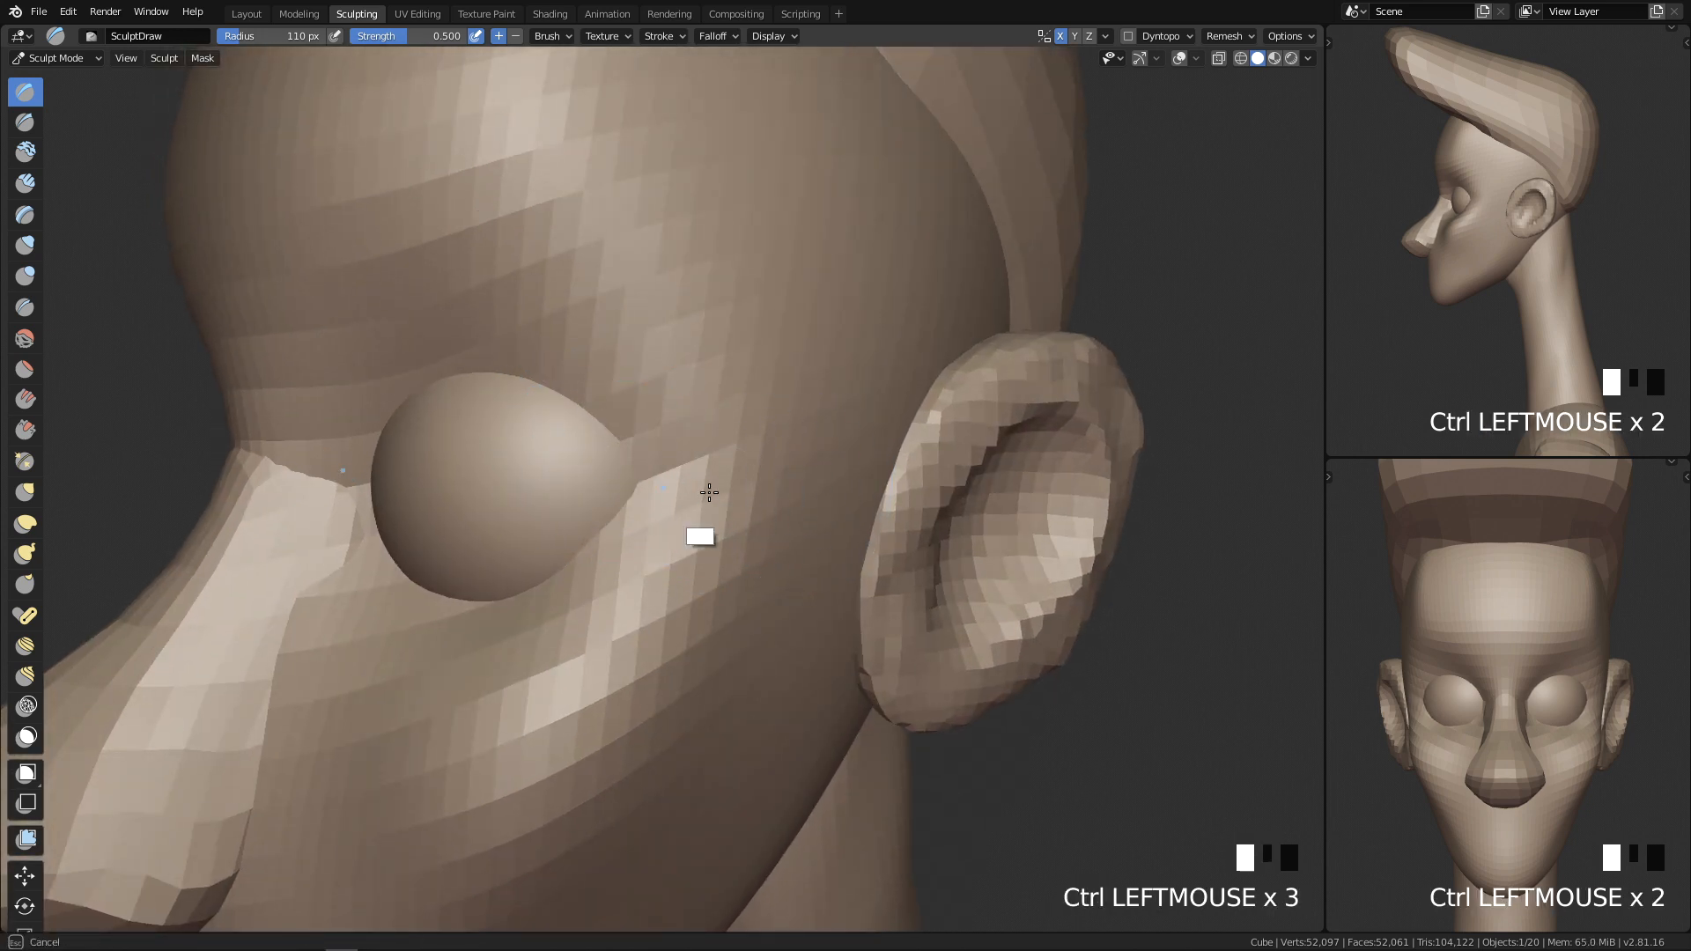
key(f)
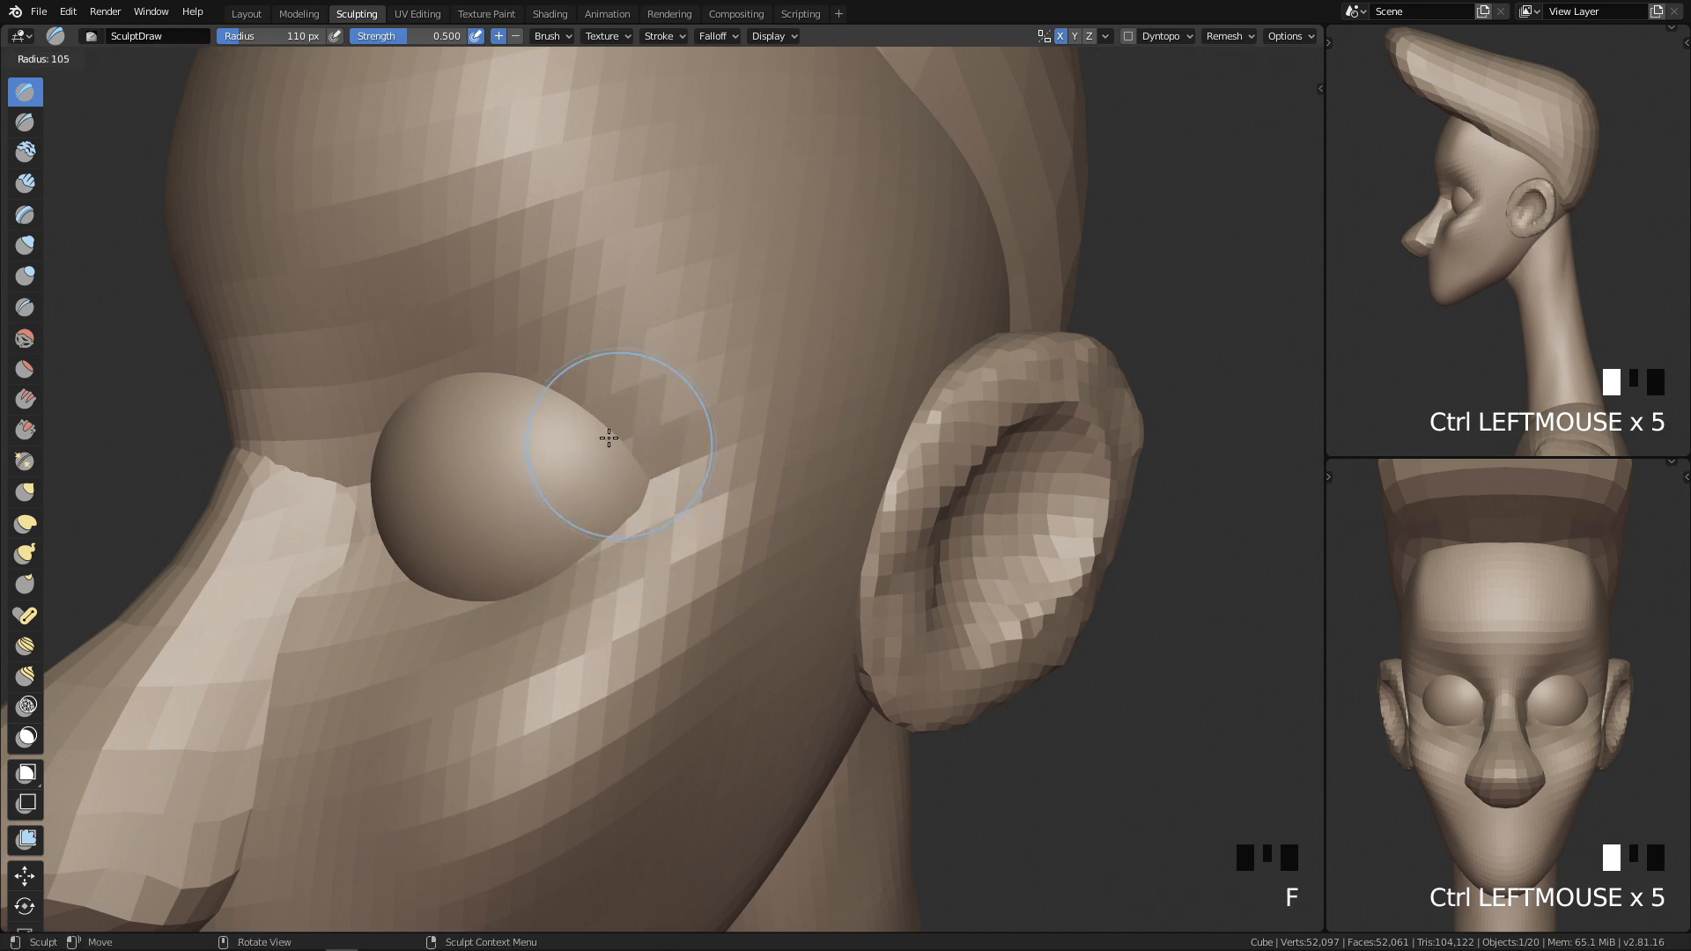
click(540, 391)
ctrl+drag(663, 494, 673, 453)
Step: Carve the area between the inner brows and nose bridge with inverted SculptDraw strokes at a 120 px radius
key(q)
mouse_move(857, 552)
ctrl+middle_down()
mouse_move(817, 666)
mouse_move(849, 453)
mouse_move(733, 385)
ctrl+middle_up()
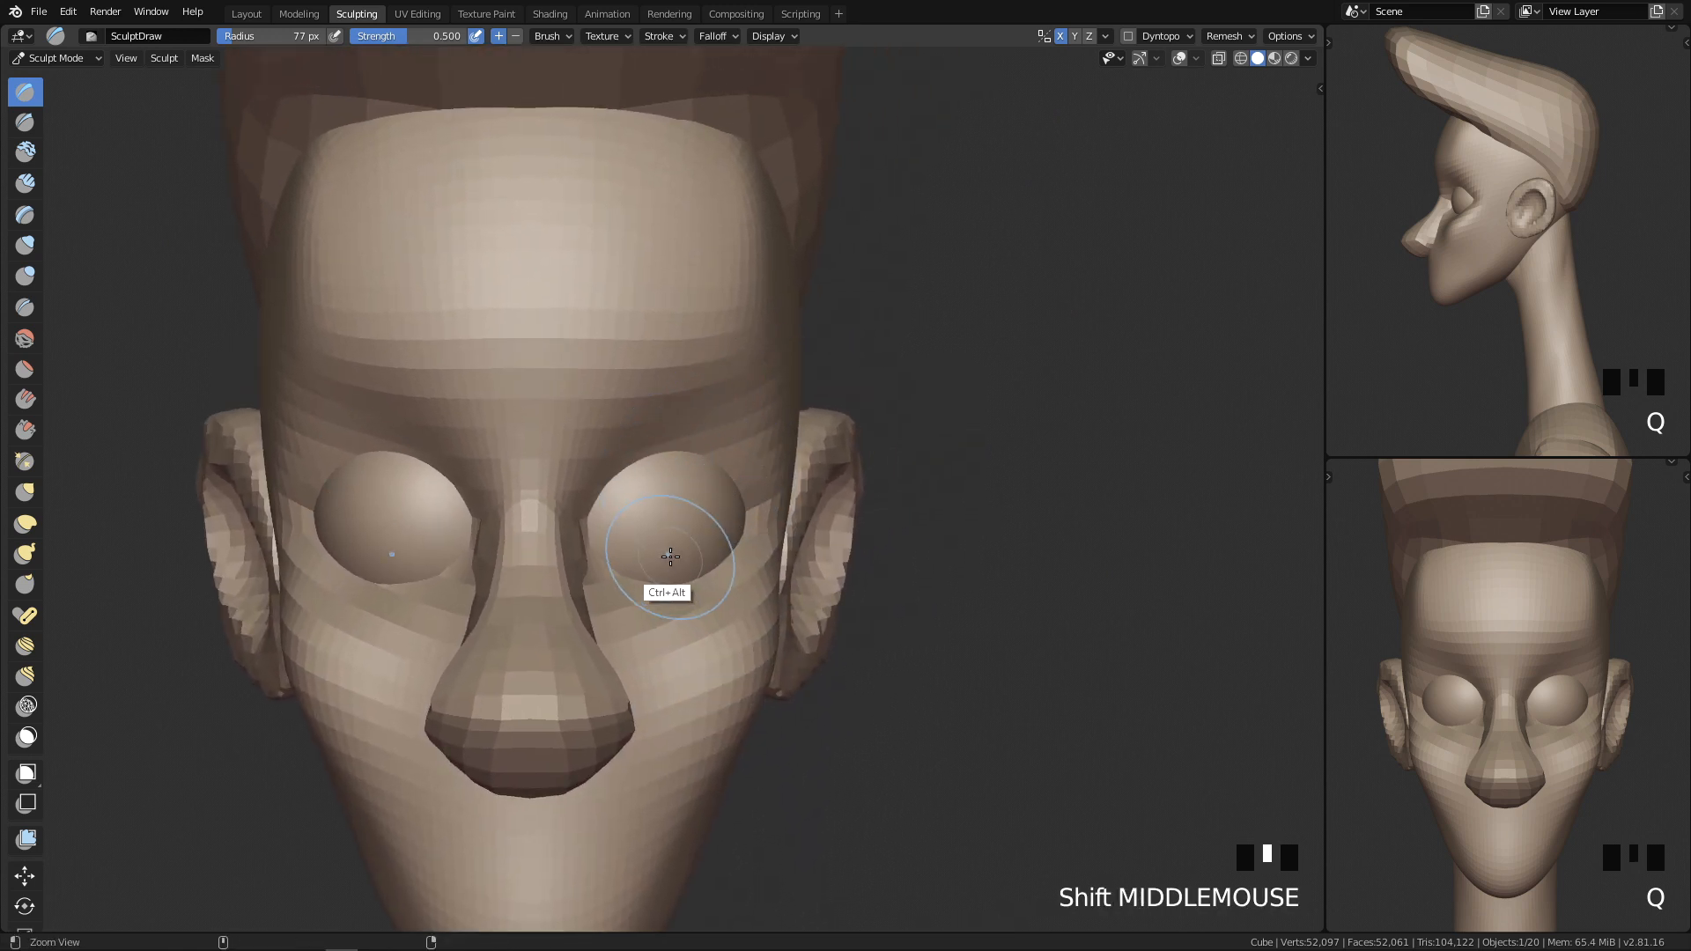
ctrl+middle_drag(671, 556, 588, 443)
key(f)
click(625, 448)
ctrl+drag(574, 473, 567, 480)
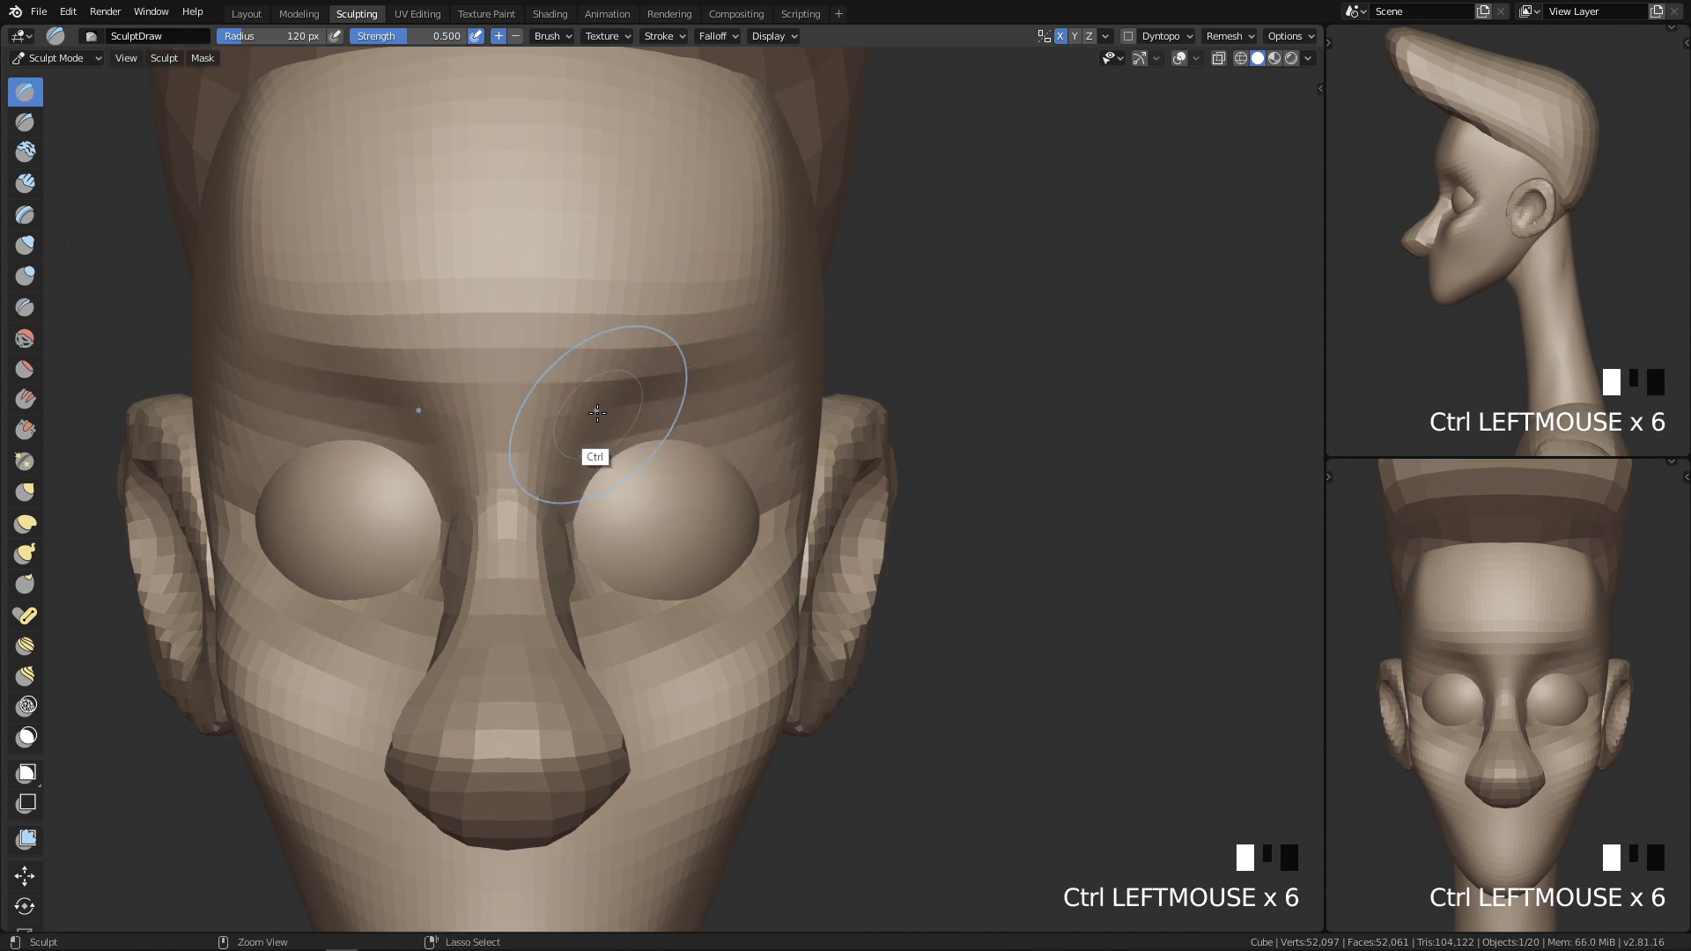
Step: Check the profile and flatten the forehead down to the brow with Scrape/Peaks strokes in the front view
ctrl+middle_drag(807, 426, 815, 569)
key(q)
ctrl+middle_drag(793, 645, 805, 564)
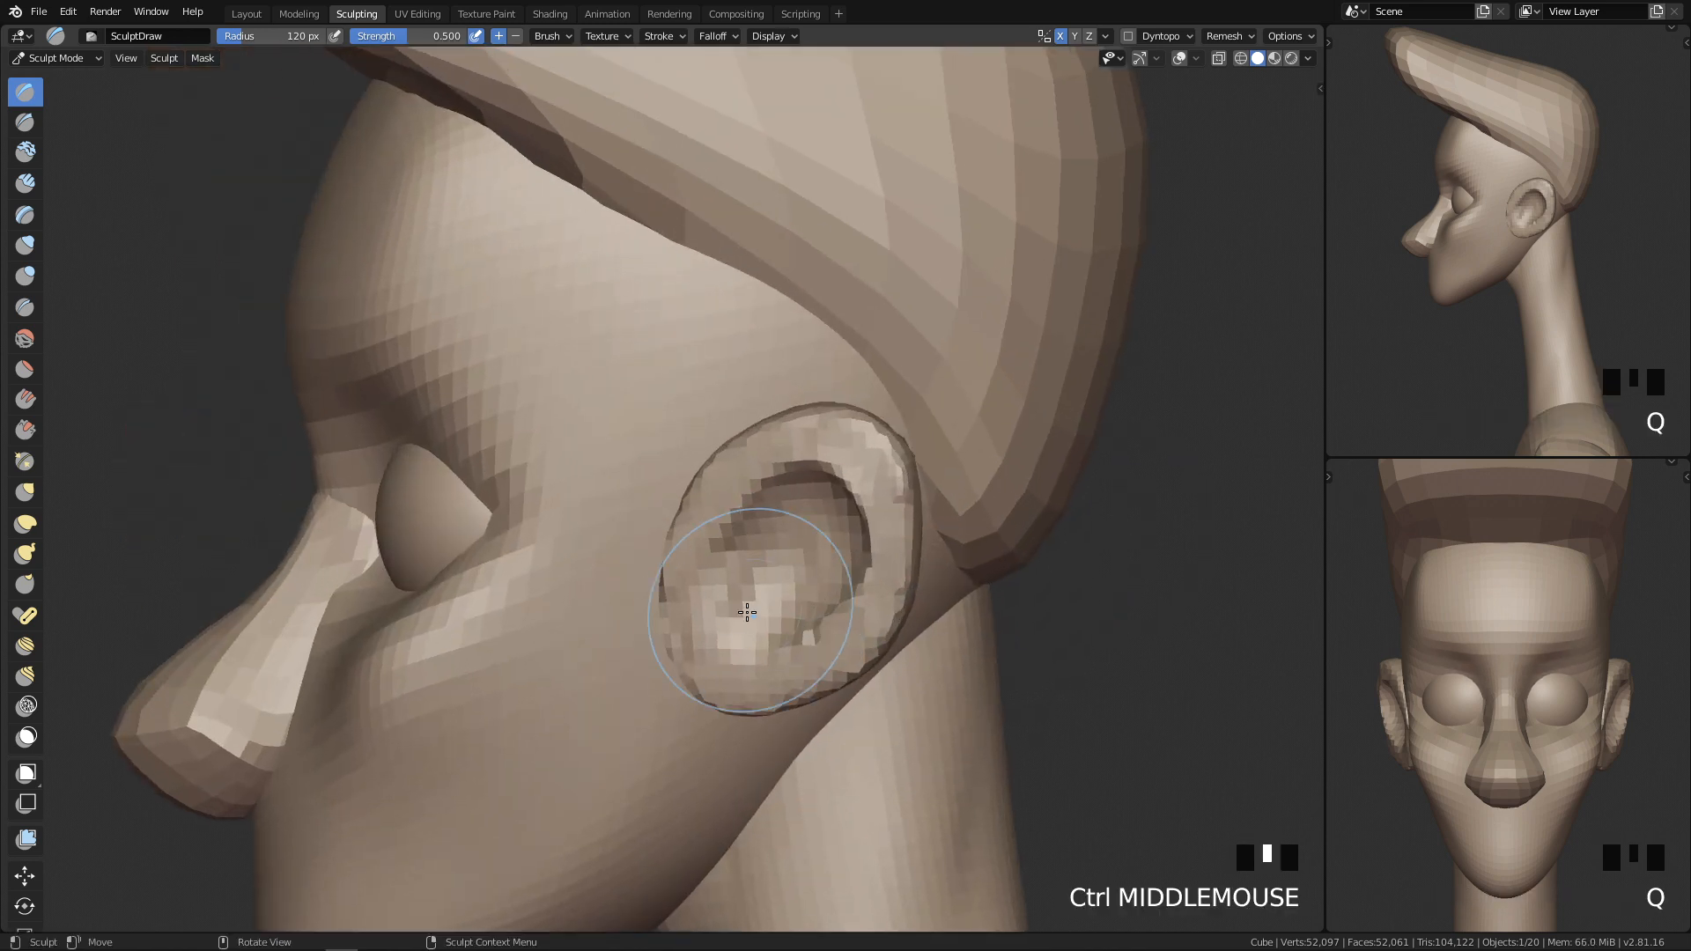
key(q)
shift+middle_drag(665, 381, 655, 416)
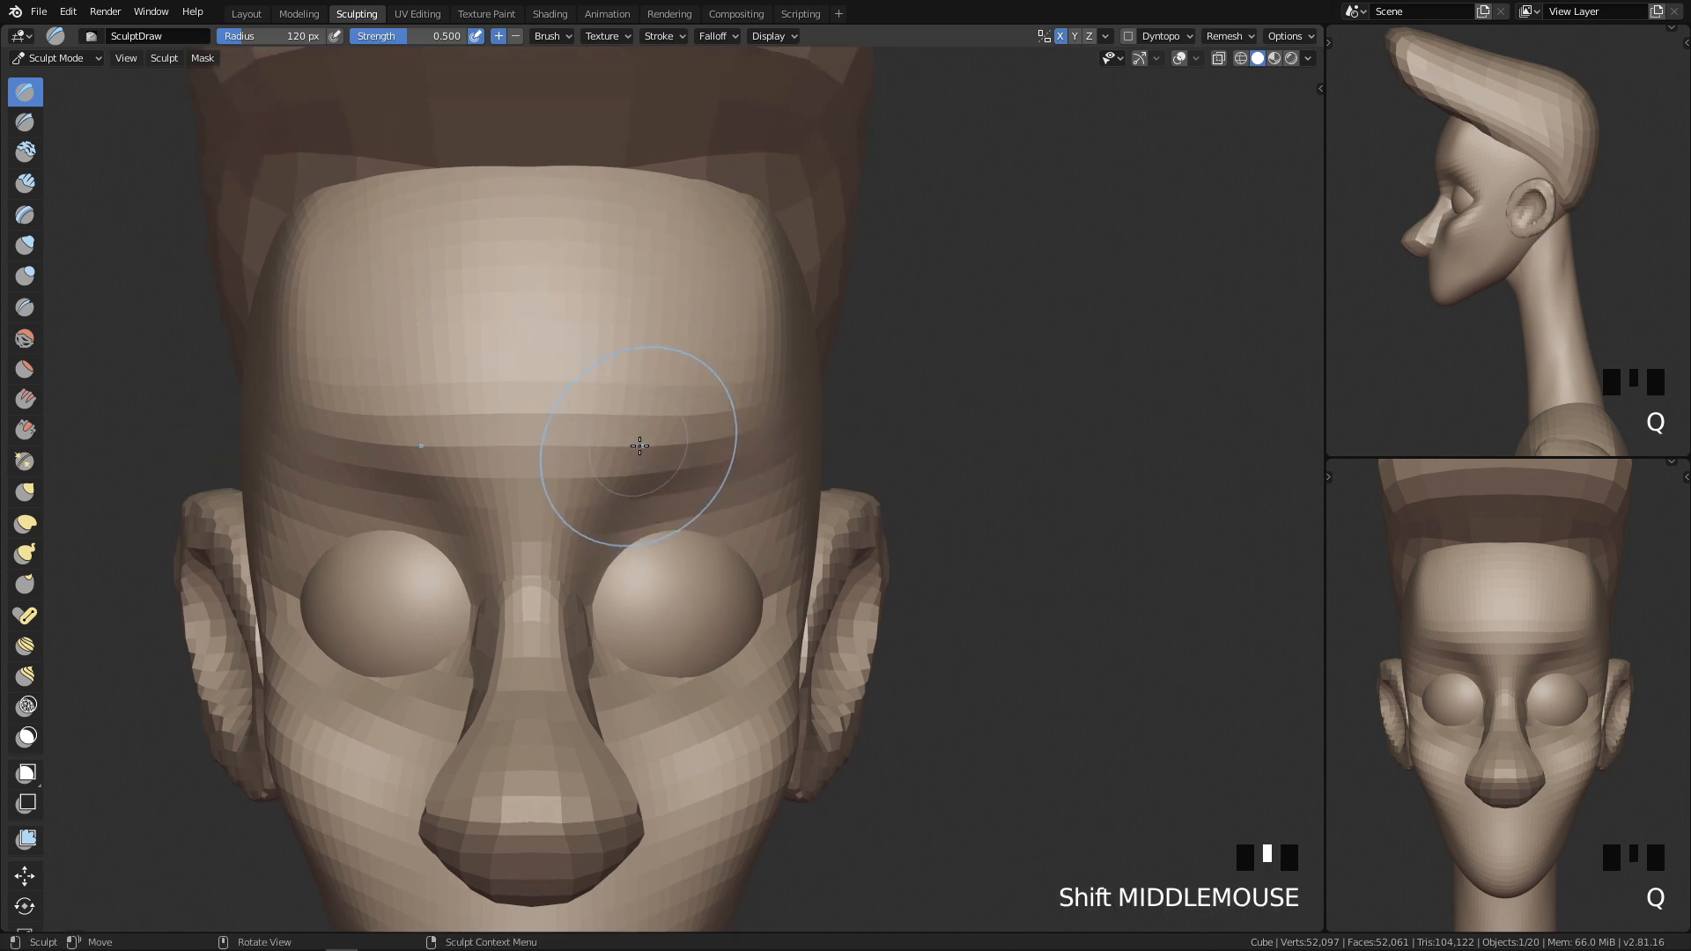
key(shift+3)
key(f)
click(675, 351)
drag(539, 229, 534, 440)
drag(540, 163, 534, 188)
drag(559, 425, 556, 457)
drag(656, 198, 639, 308)
drag(647, 326, 678, 387)
Step: Resize the Scrape/Peaks brush and flatten the brow area above the outer part of the eyes
key(f)
click(796, 462)
drag(750, 437, 666, 495)
key(f)
click(672, 461)
drag(763, 476, 748, 478)
Step: Scrape the brow and upper eye socket around the eyeball from three-quarter views, adjusting the brush radius
mouse_move(867, 521)
middle_down()
mouse_move(672, 555)
mouse_move(621, 546)
middle_up()
middle_drag(617, 506, 740, 471)
drag(383, 464, 518, 479)
drag(439, 441, 523, 511)
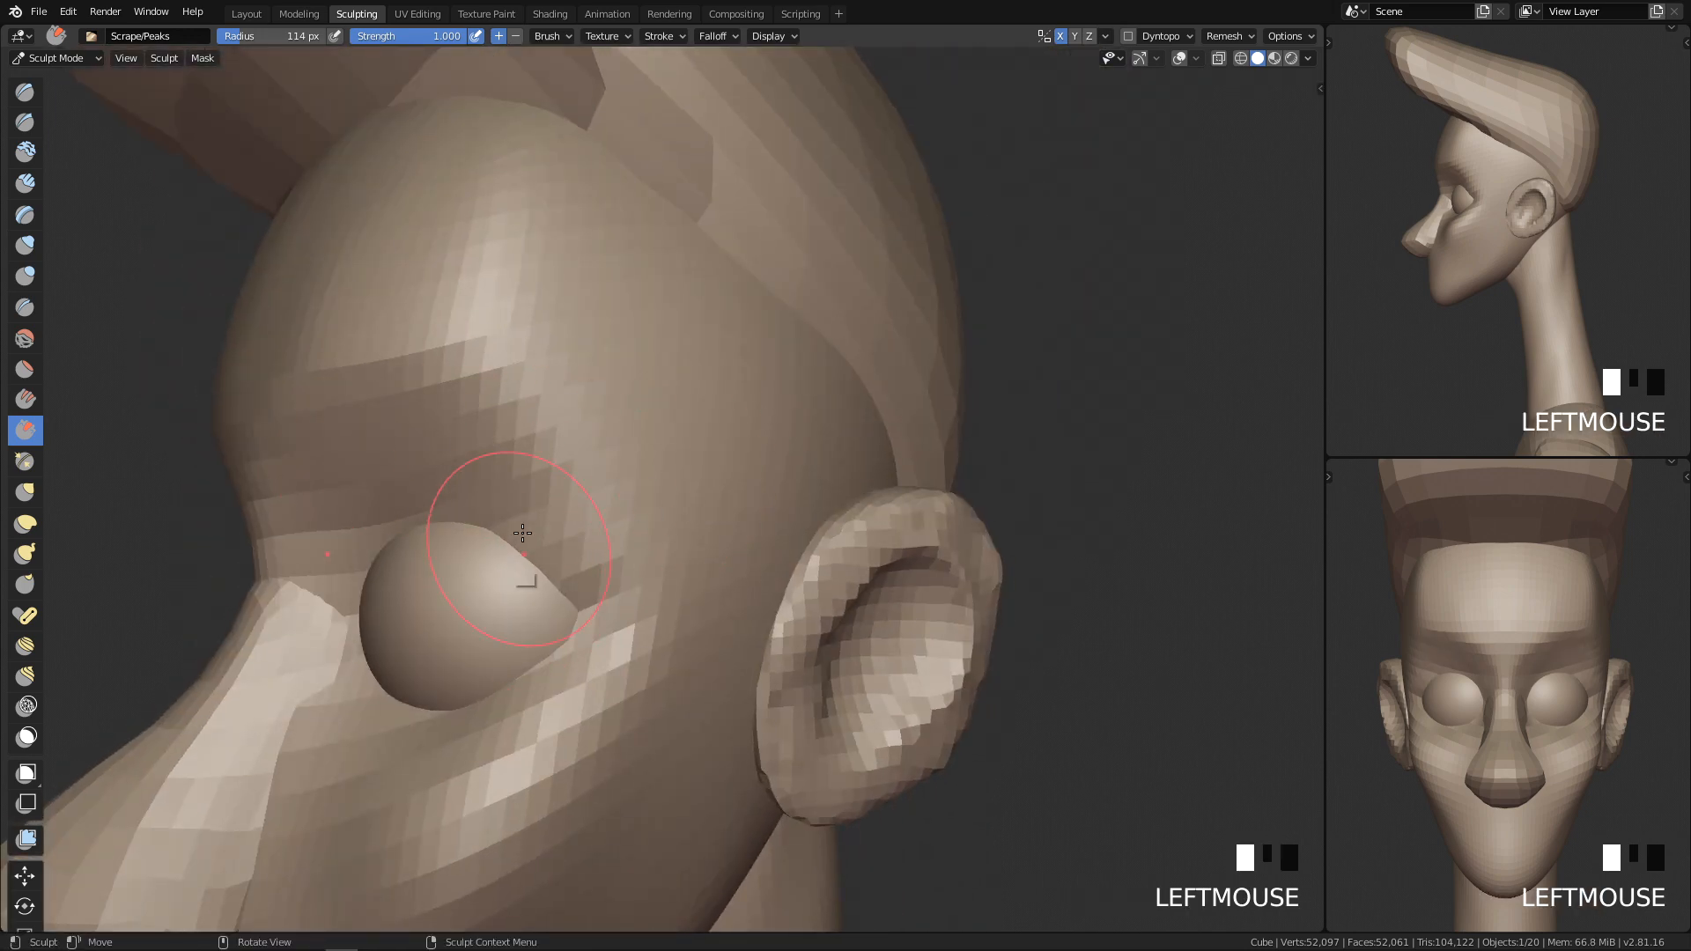
middle_drag(529, 525, 621, 480)
key(f)
click(623, 475)
drag(383, 506, 493, 493)
drag(397, 502, 502, 502)
middle_drag(512, 503, 757, 645)
middle_drag(715, 502, 818, 482)
Step: Reshape the outer brow and temple in the front view with the Grab brush at a 173 px radius
key(q)
shift+middle_drag(748, 405, 732, 553)
key(f)
click(583, 390)
key(g)
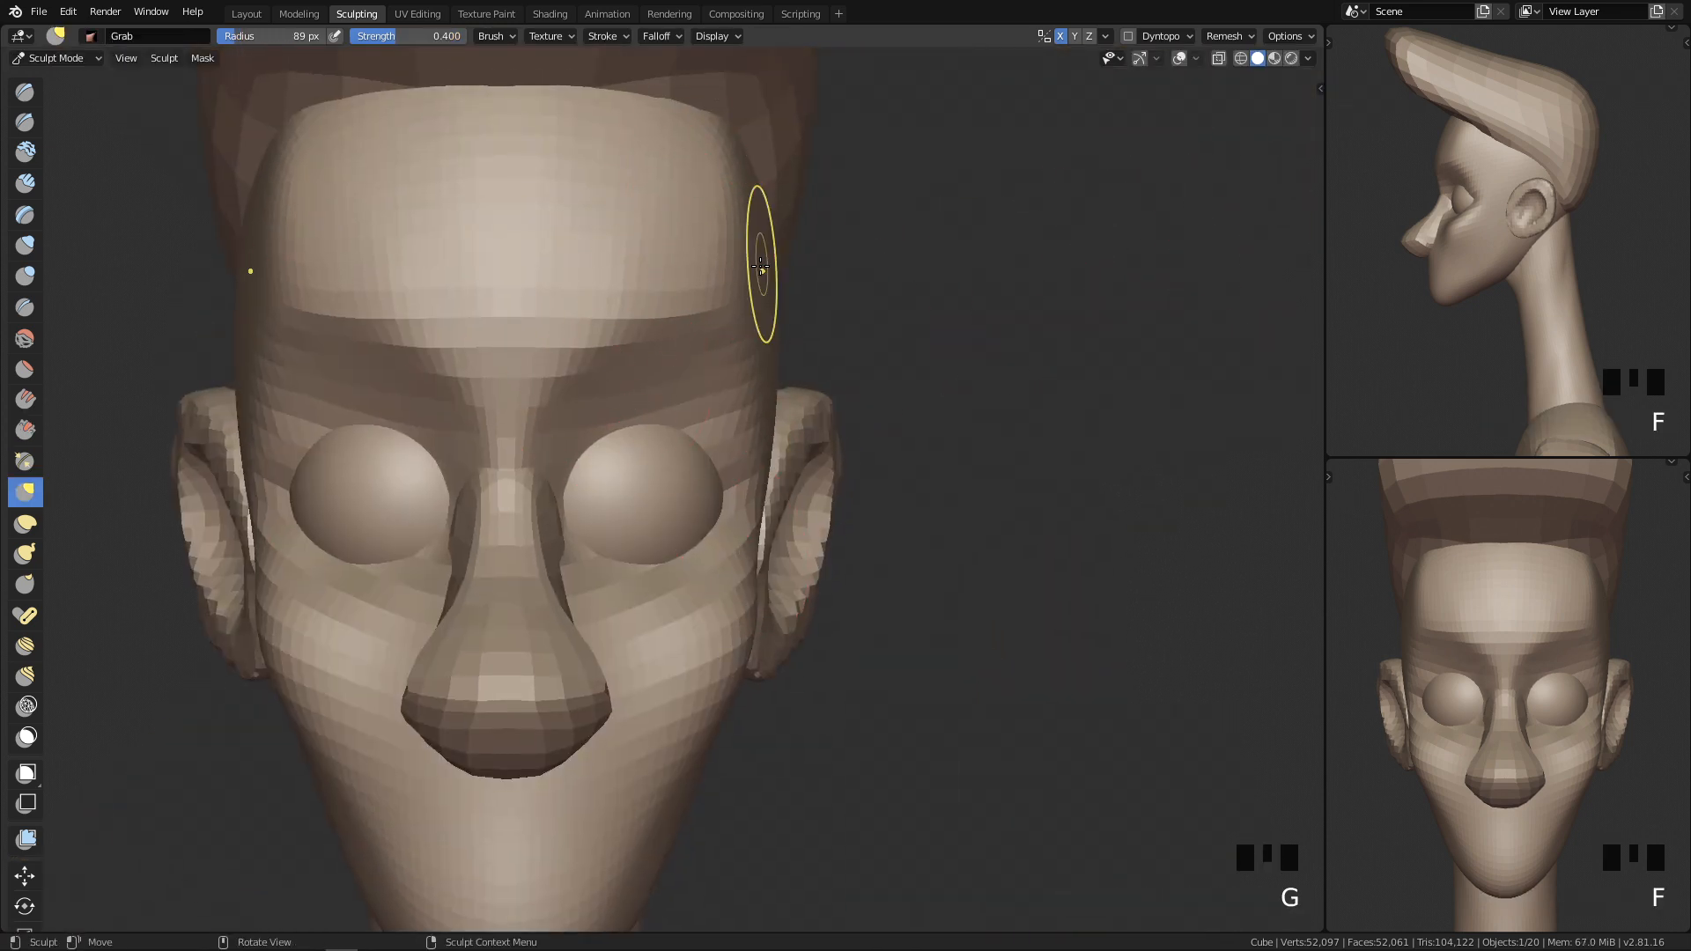
click(748, 336)
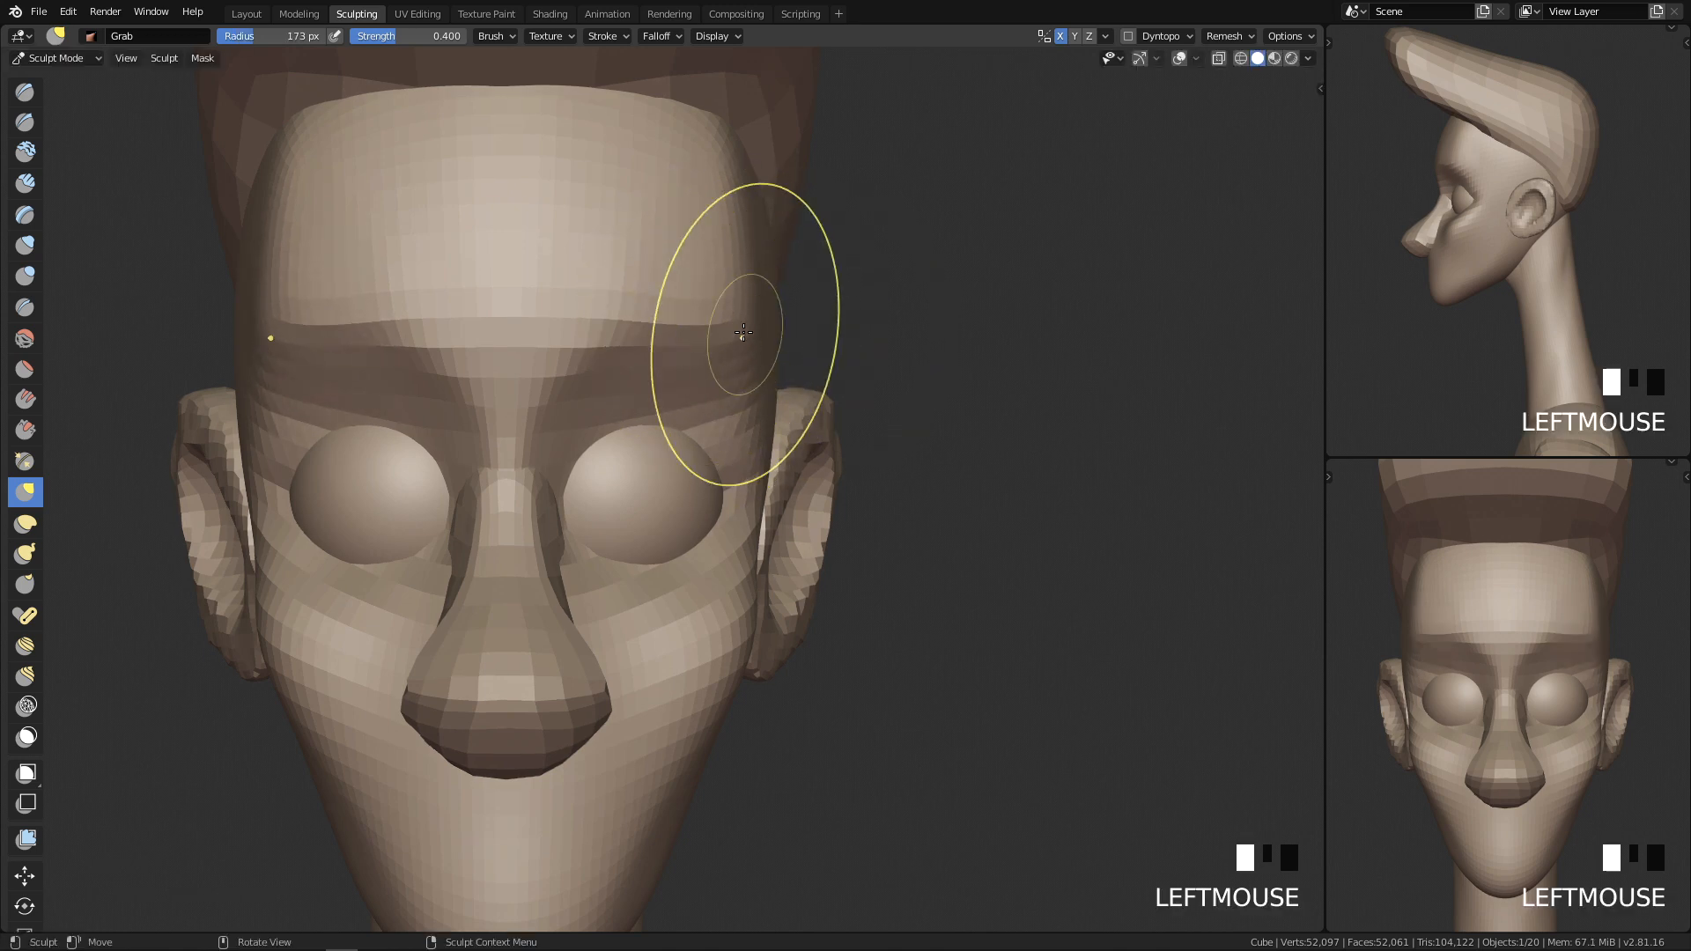
Step: Reduce the Grab brush radius to 76 px and smooth the brow ridge along the lower forehead
key(f)
key(f)
ctrl+middle_drag(740, 340, 669, 377)
key(f)
shift+click(623, 323)
shift+click(598, 349)
key(ctrl+z)
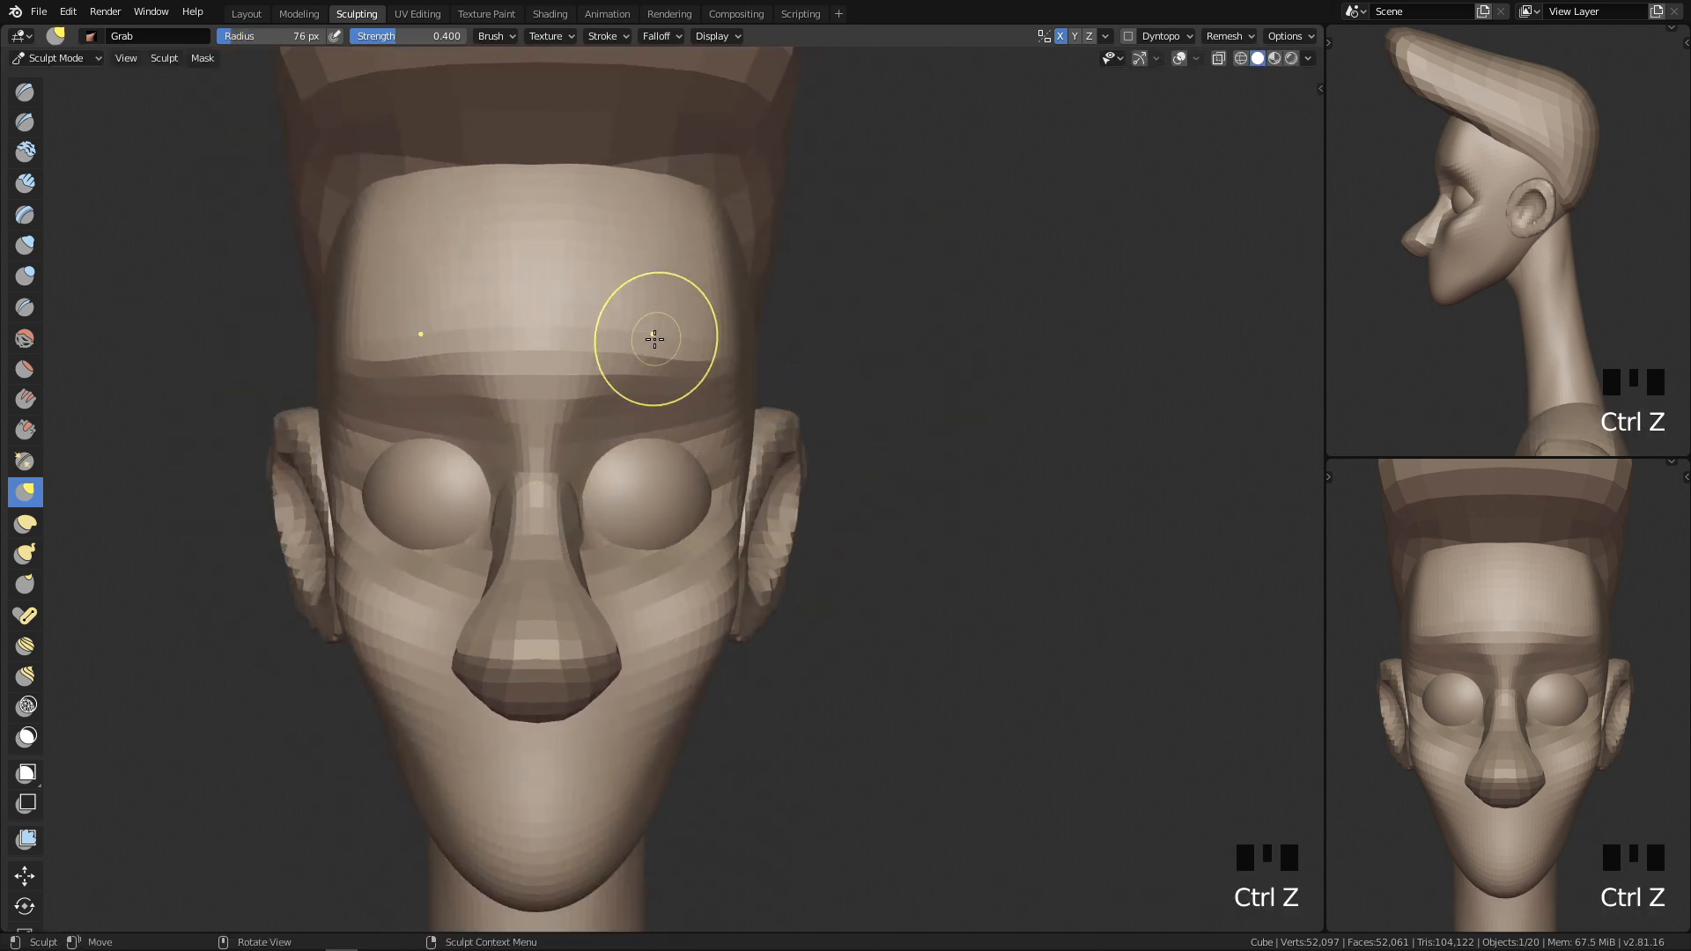
shift+click(549, 359)
Step: Flatten the forehead's profile from the brow up to the hairline with repeated Scrape/Peaks strokes at a 188 px radius
mouse_move(627, 485)
ctrl+middle_down()
mouse_move(584, 634)
mouse_move(1019, 491)
mouse_move(717, 593)
mouse_move(694, 471)
ctrl+middle_up()
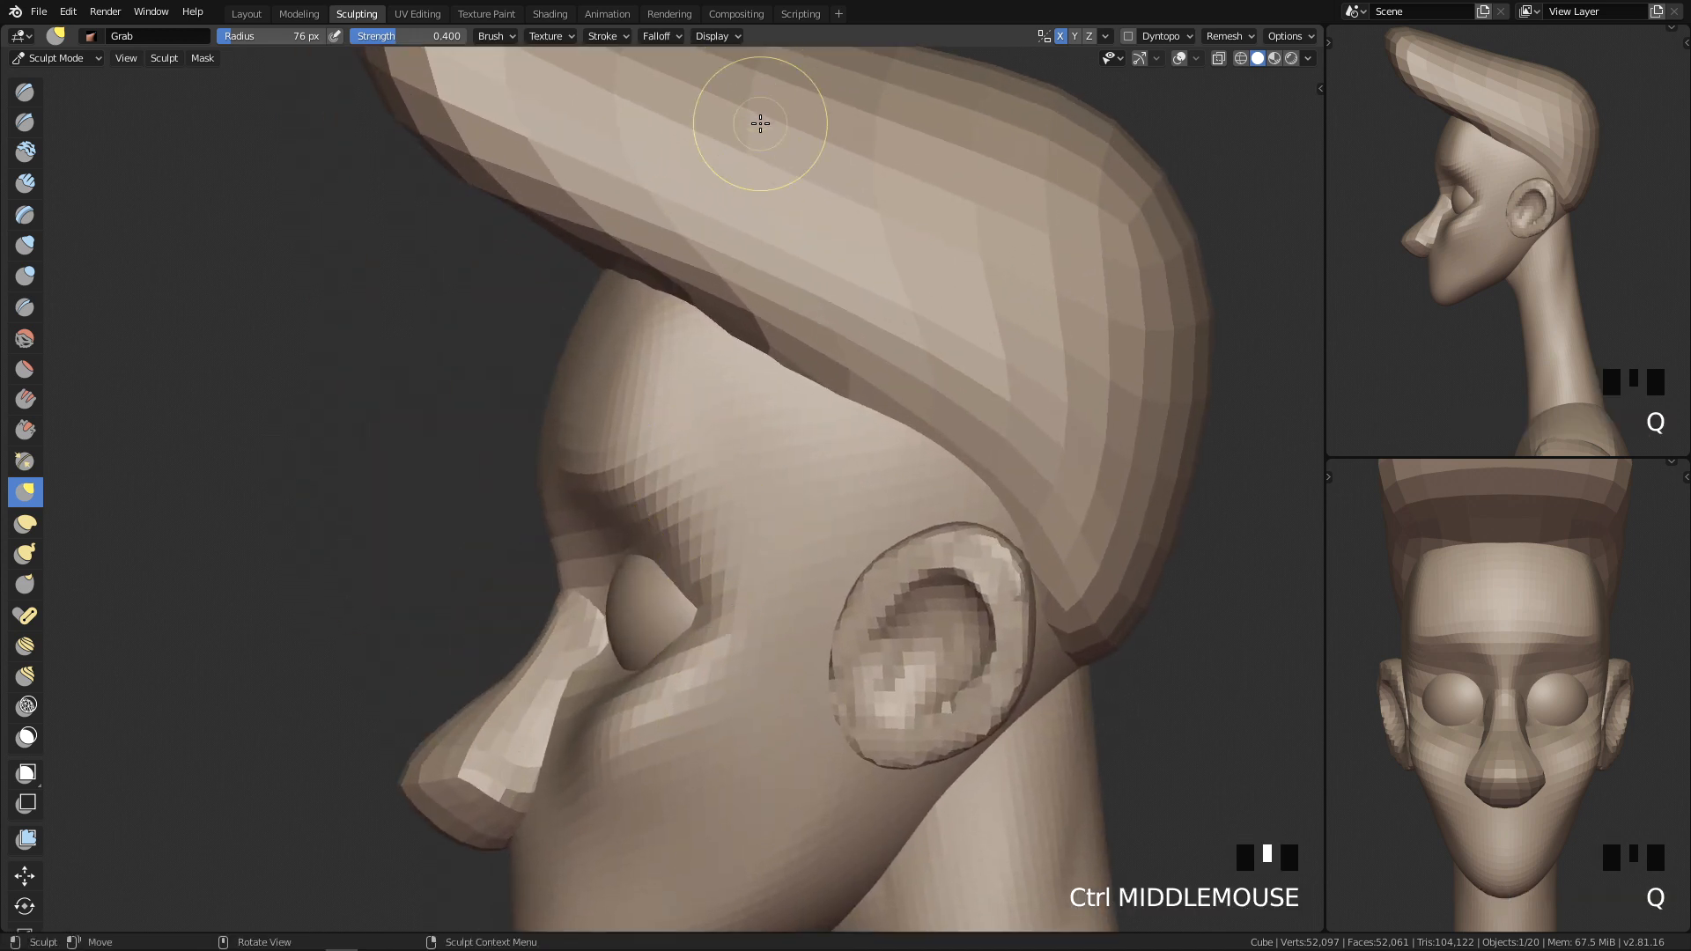
key(shift+3)
ctrl+middle_drag(622, 452, 615, 446)
key(f)
click(553, 342)
key(ctrl+z)
drag(534, 430, 551, 339)
drag(533, 423, 551, 339)
drag(534, 422, 552, 339)
drag(536, 421, 551, 332)
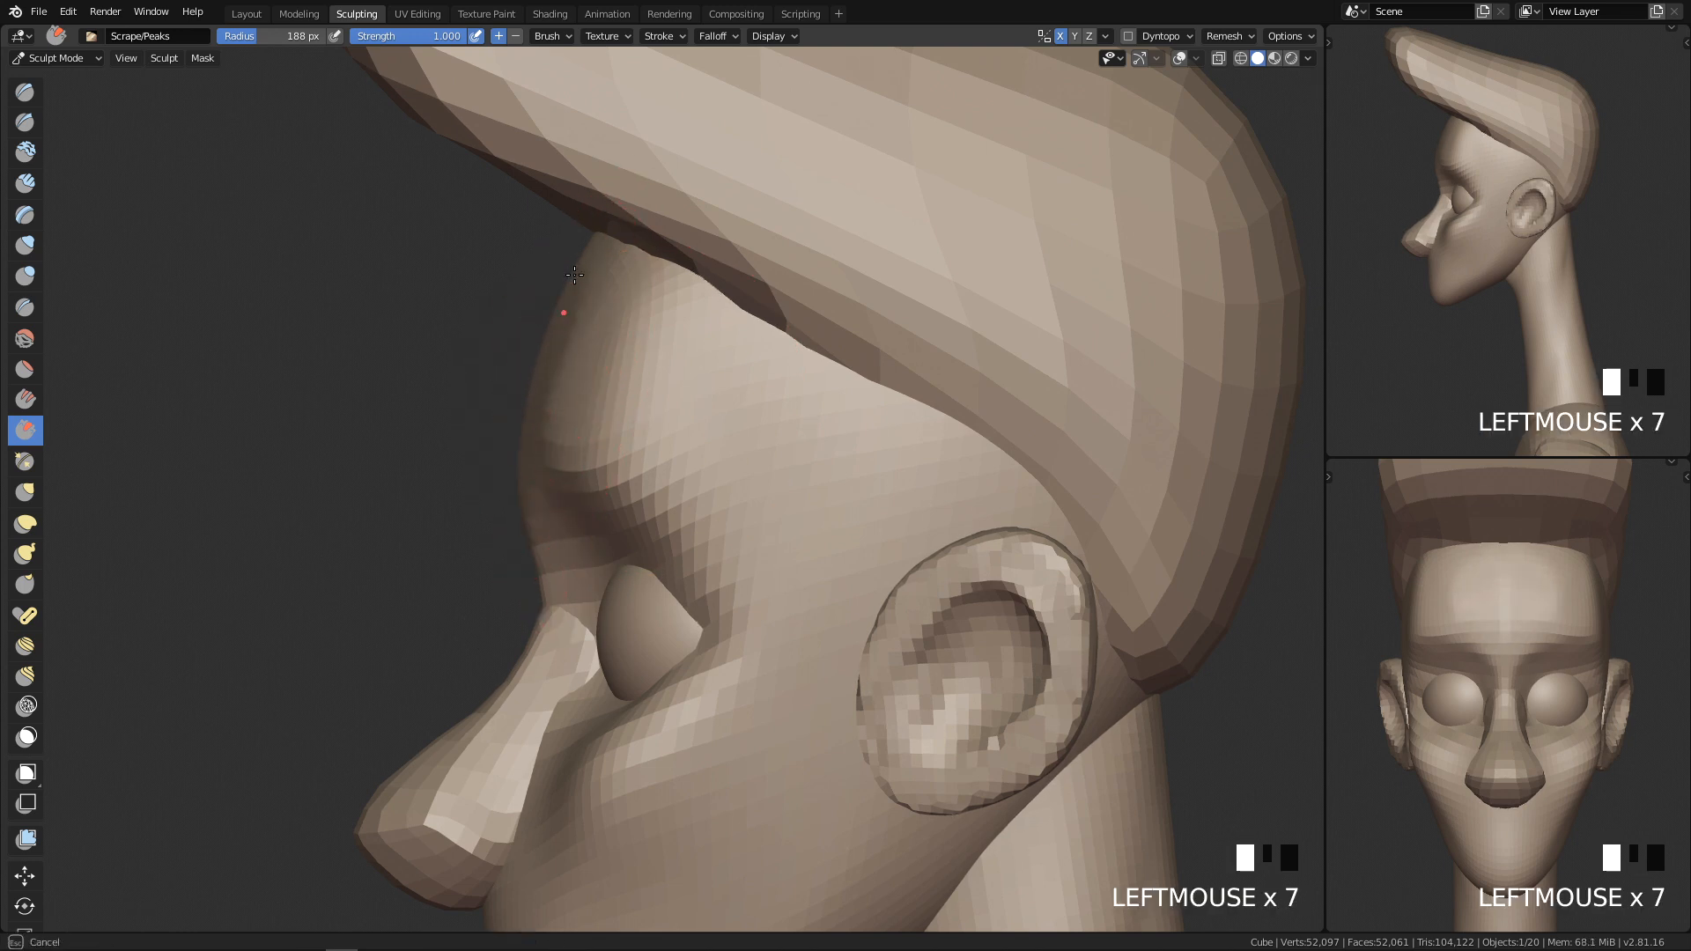
middle_drag(589, 380, 660, 366)
mouse_move(475, 419)
mouse_down()
mouse_move(519, 237)
mouse_move(518, 256)
mouse_up()
key(q)
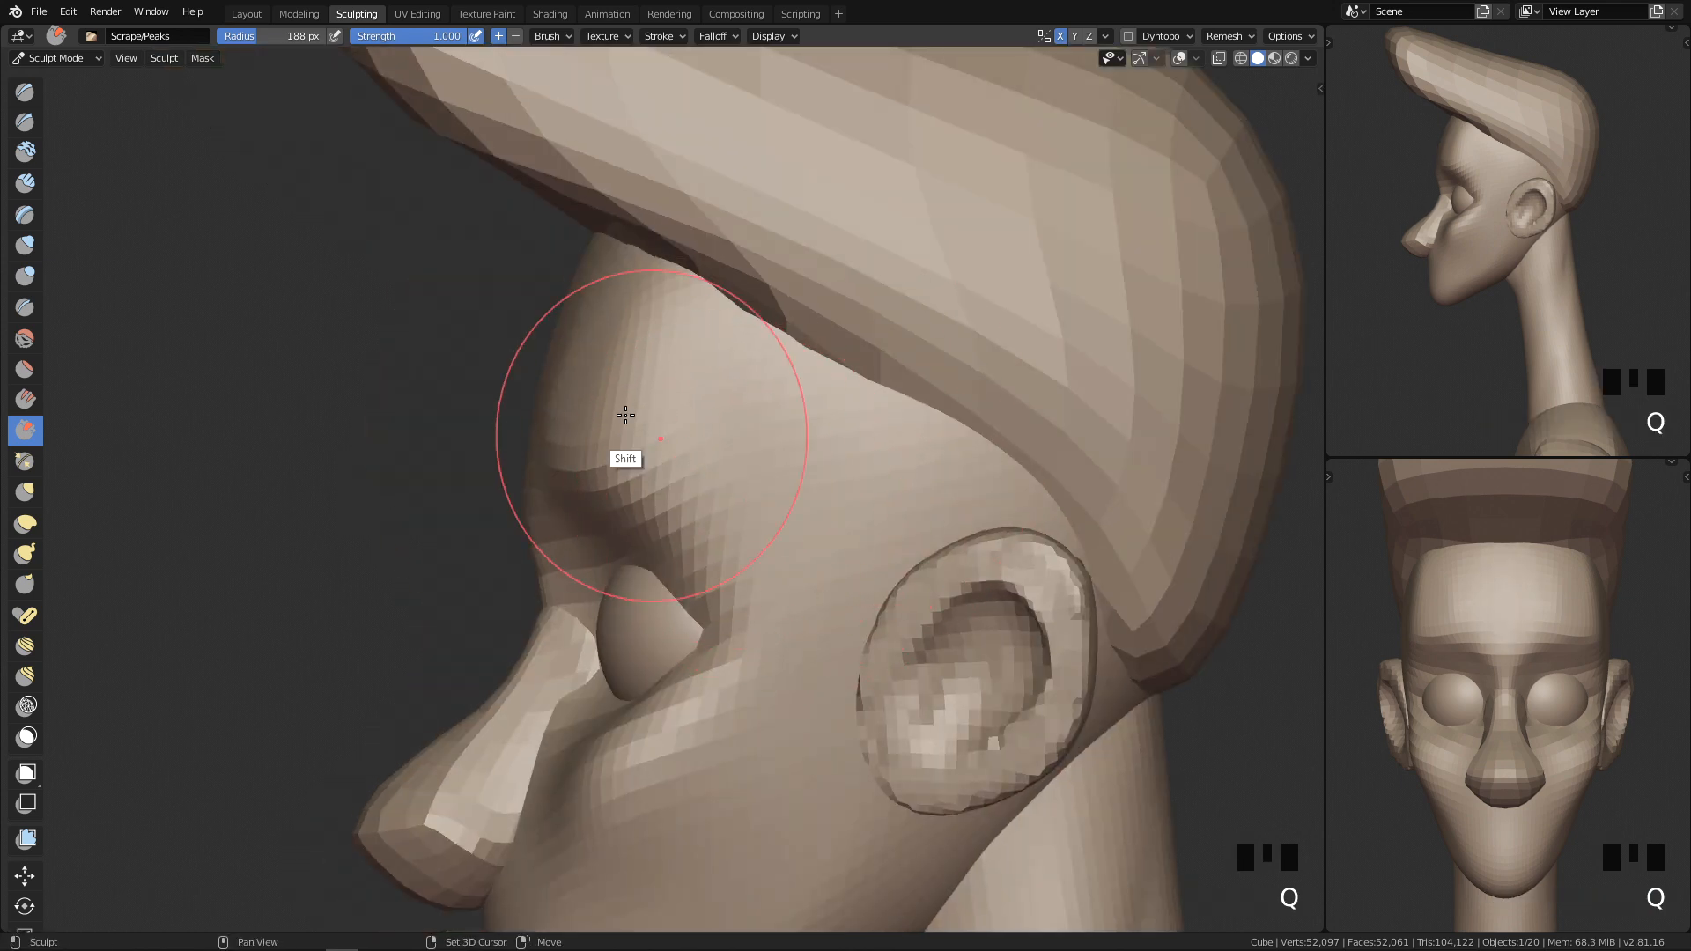
Step: Push the chin and lower face back in profile with the Grab brush at a 454 px radius
ctrl+middle_drag(842, 399, 827, 697)
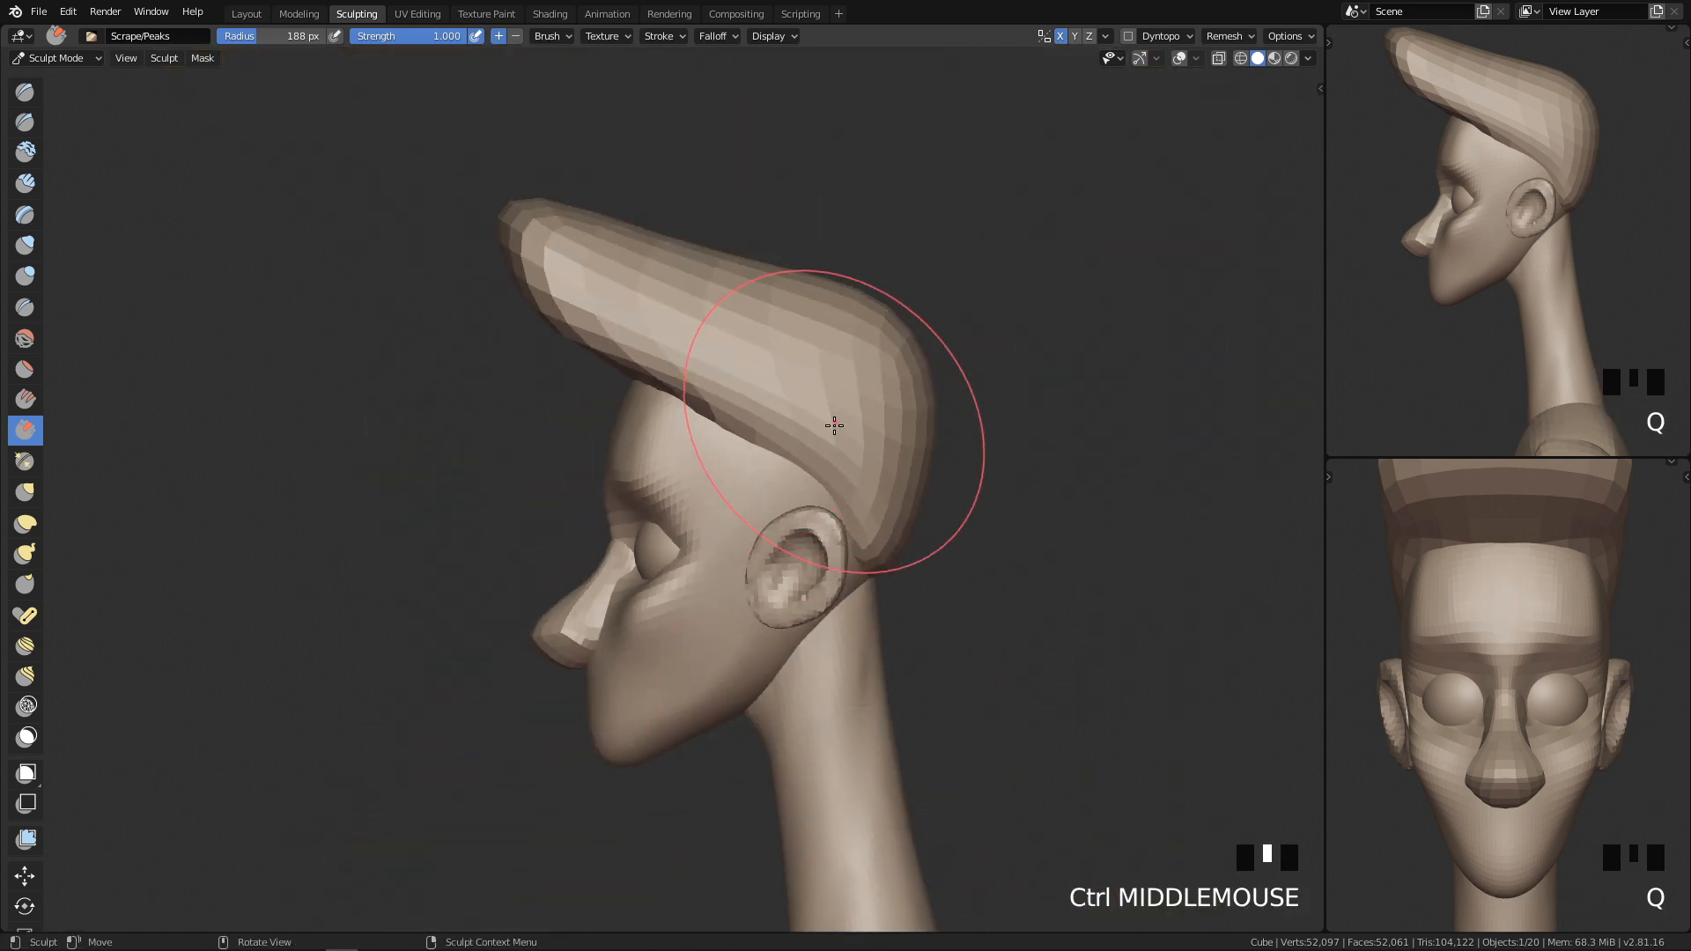
key(g)
key(f)
ctrl+middle_drag(683, 529, 703, 604)
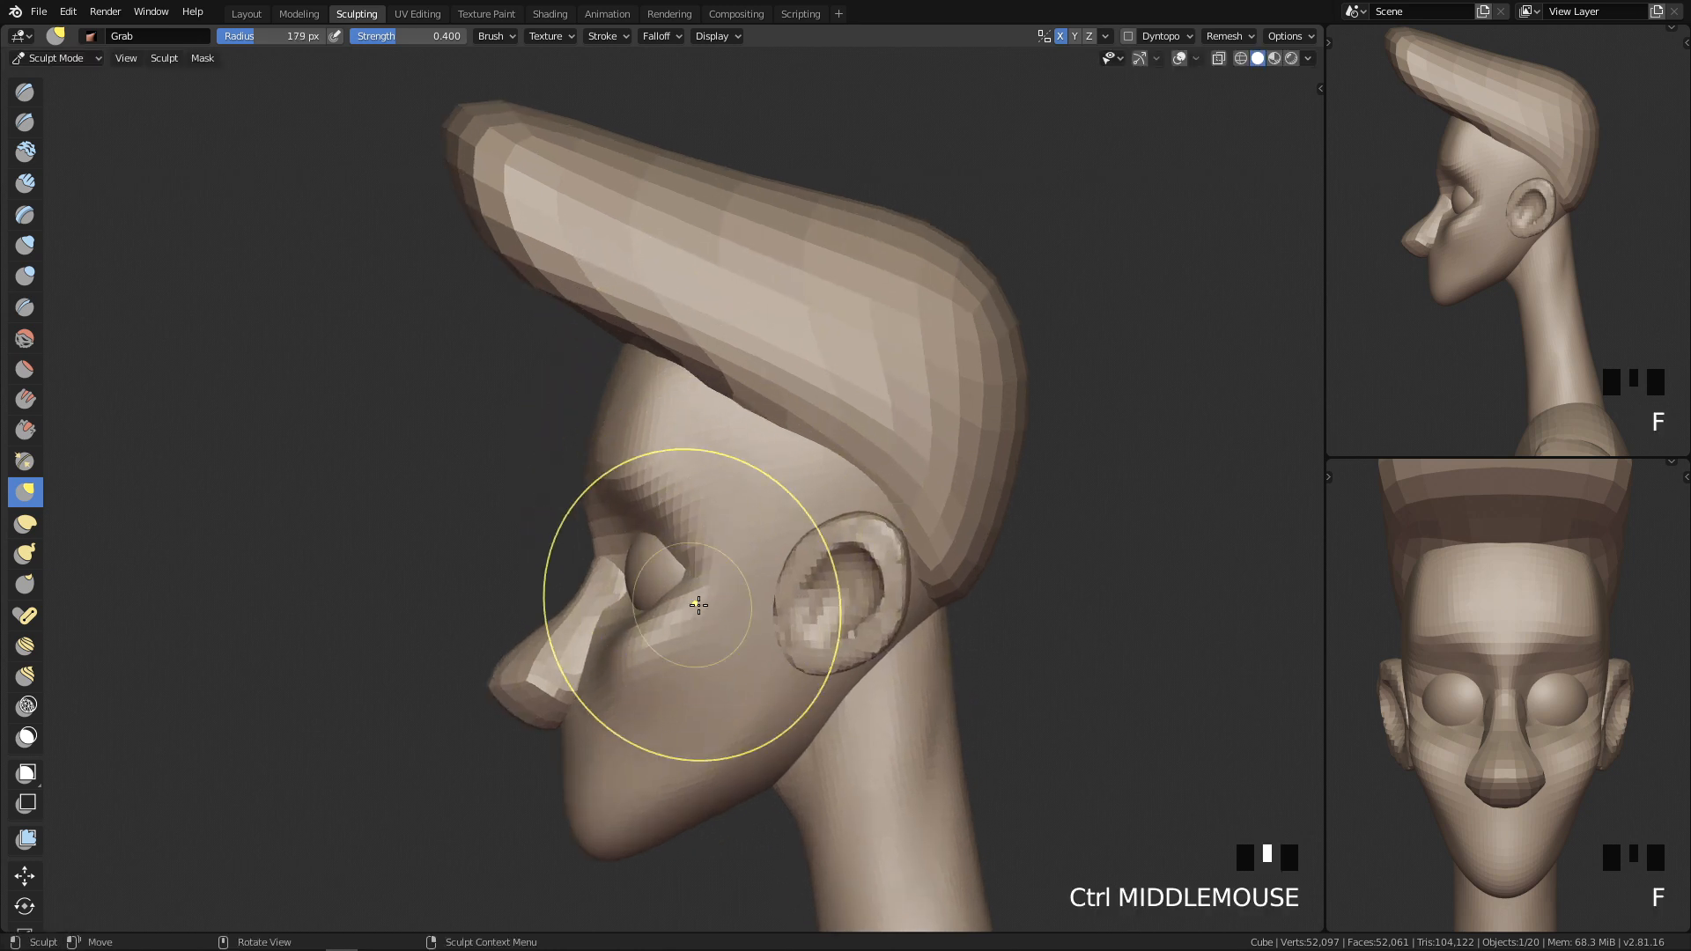
key(q)
shift+middle_drag(791, 731, 695, 396)
key(f)
key(f)
key(f)
key(f)
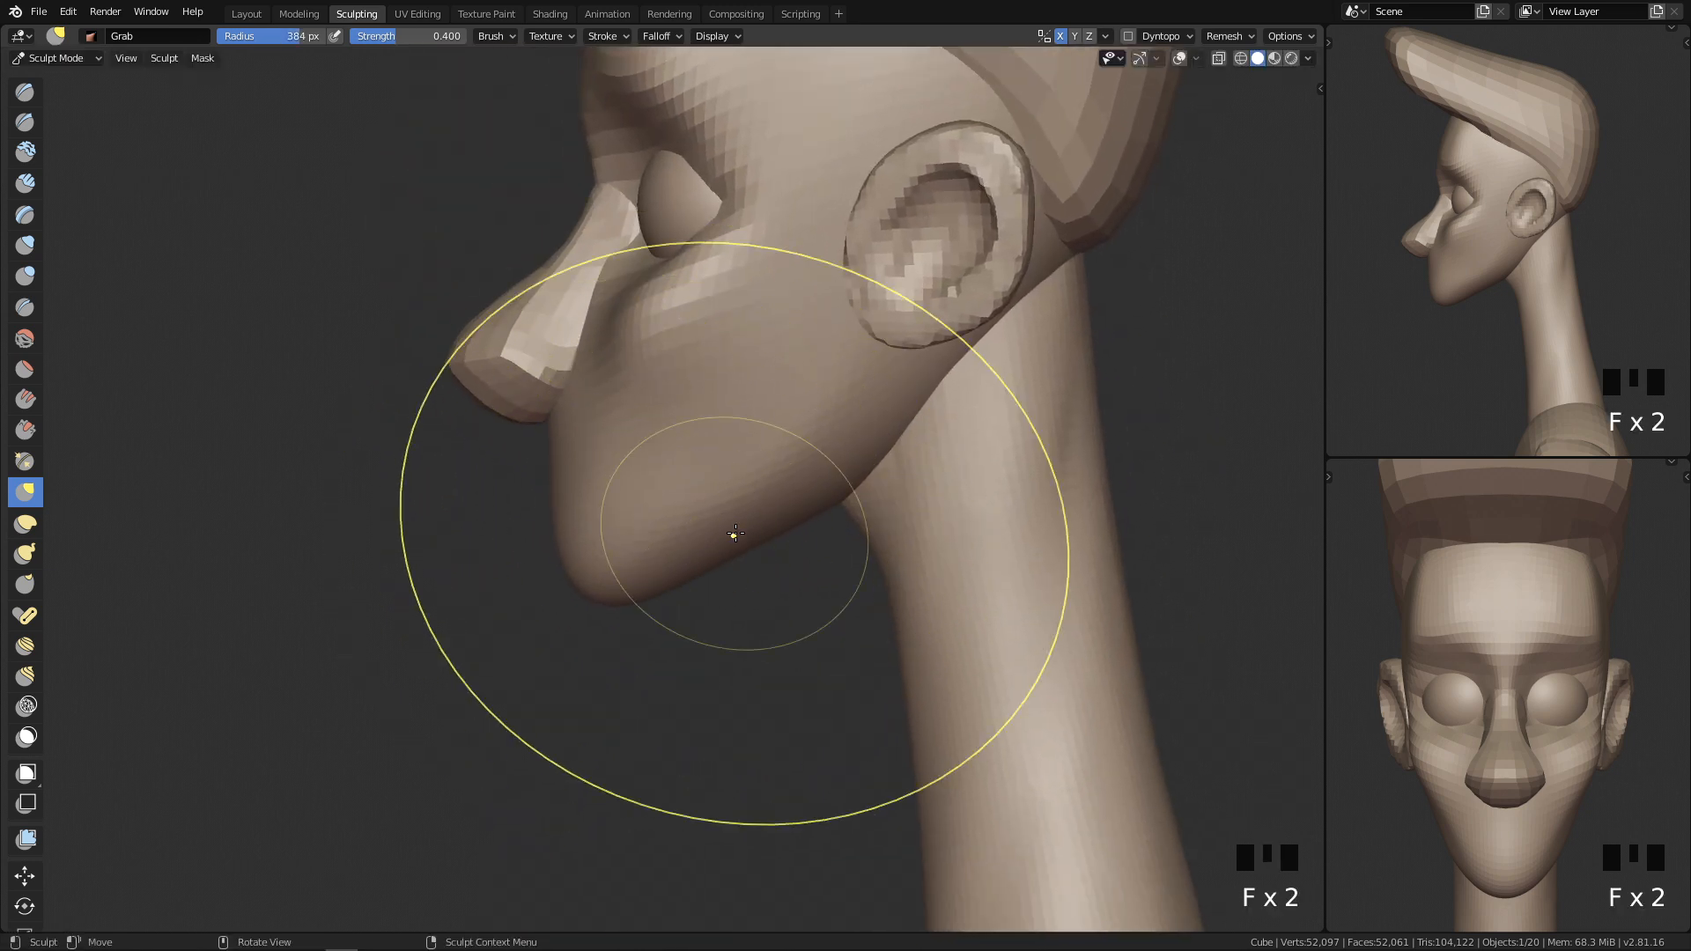
click(579, 572)
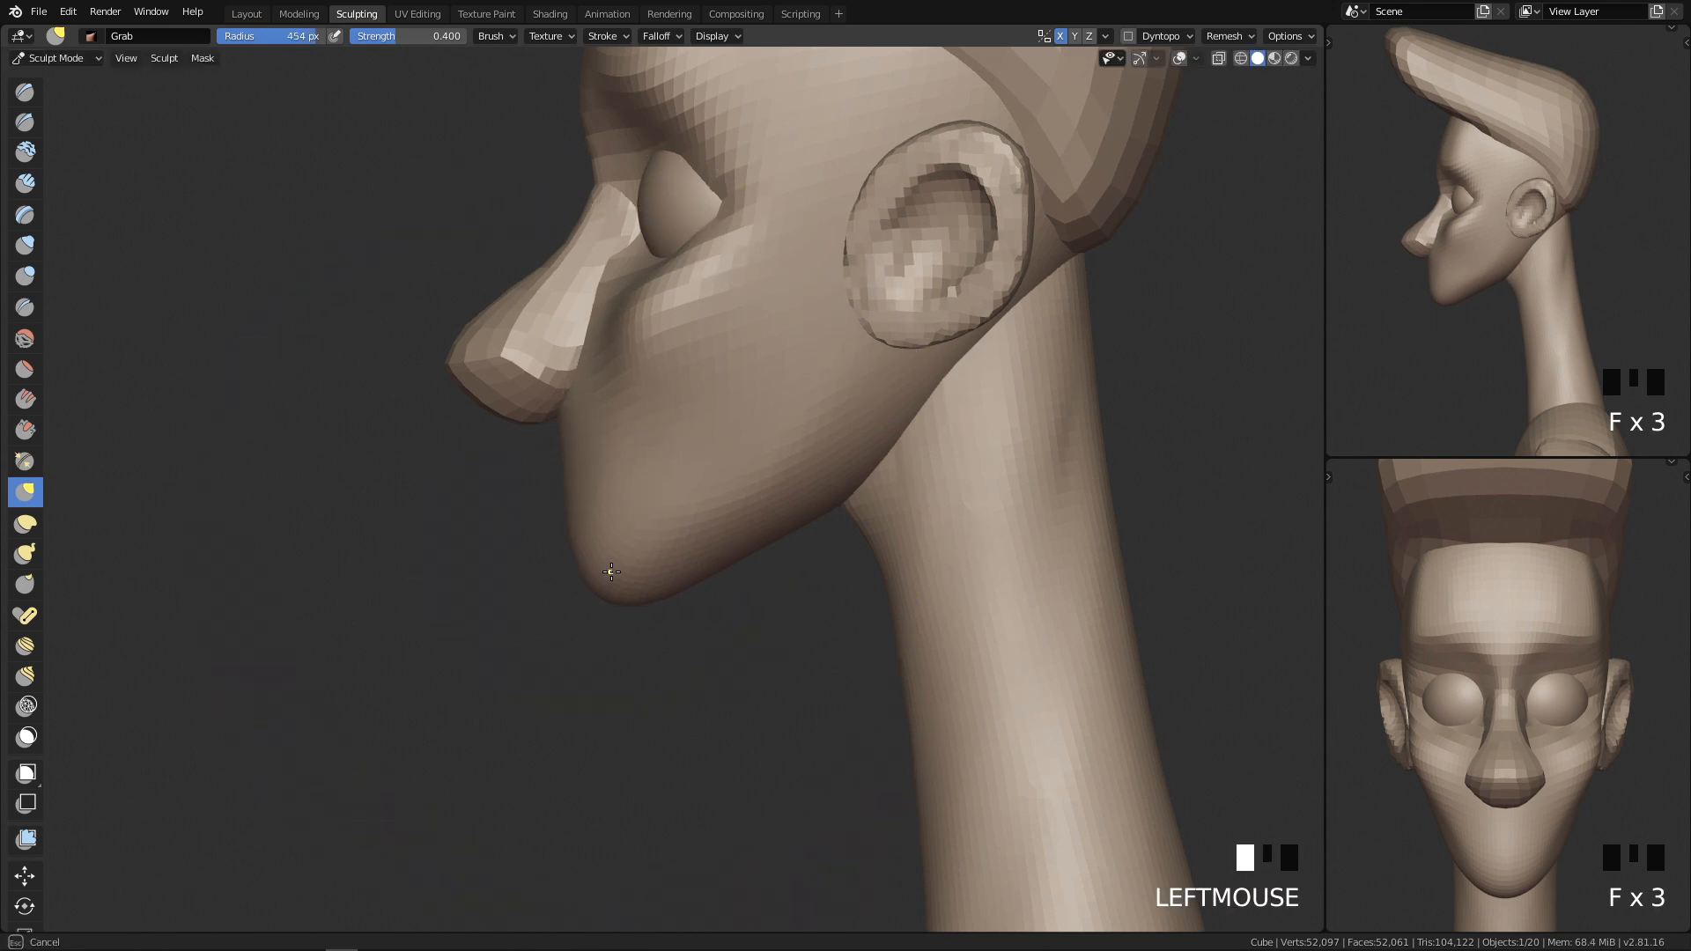
drag(611, 571, 613, 571)
Step: Set the Grab brush radius to 342 px and refine the overall facial profile in the side view
ctrl+middle_drag(737, 475, 739, 522)
shift+middle_drag(752, 368, 757, 486)
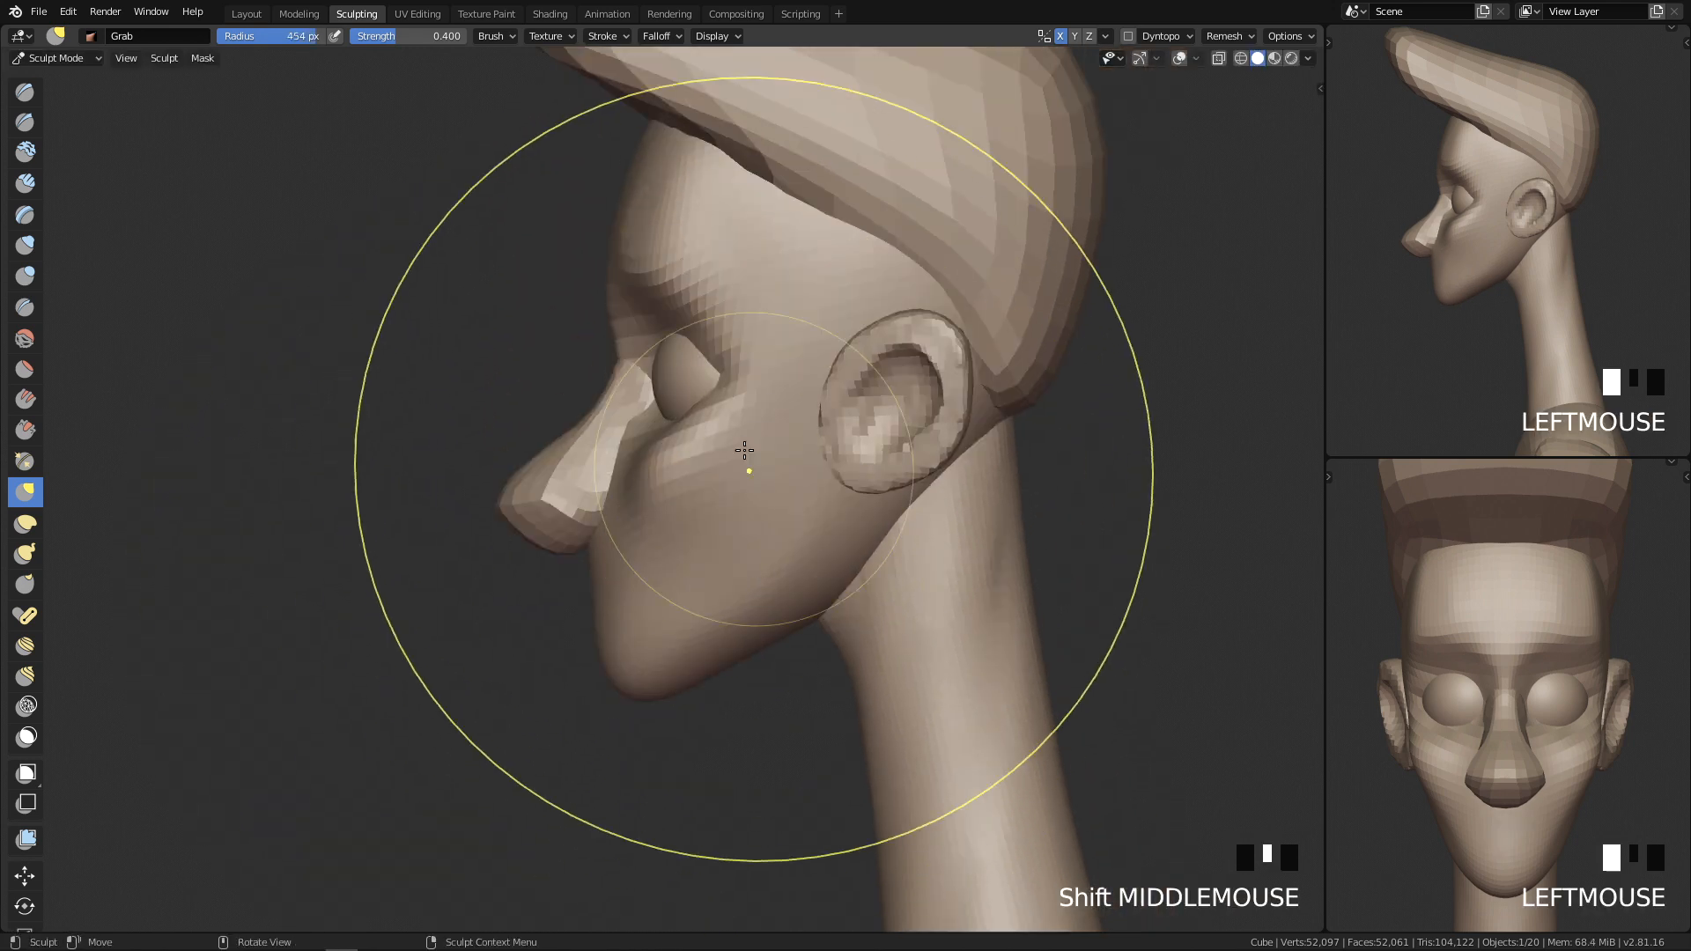
key(f)
click(685, 365)
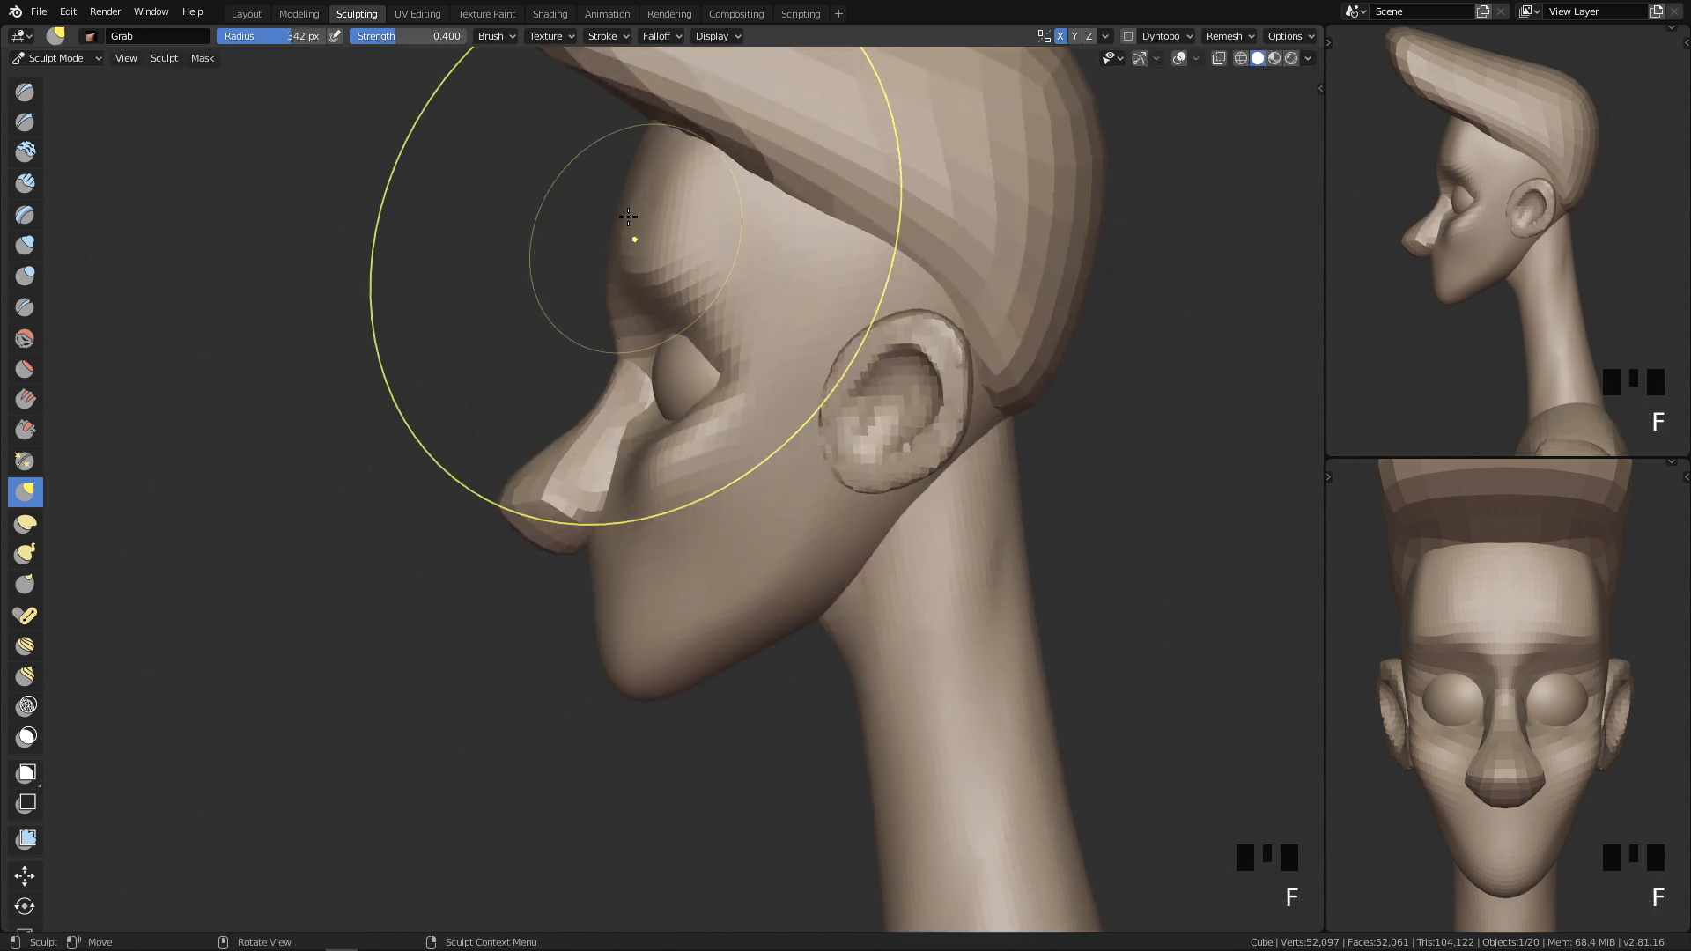
key(f)
click(598, 529)
key(q)
mouse_move(804, 680)
ctrl+middle_down()
mouse_move(846, 569)
mouse_move(804, 597)
mouse_move(732, 592)
mouse_move(890, 455)
ctrl+middle_up()
key(4)
key(f)
click(804, 596)
key(3)
key(f)
click(782, 470)
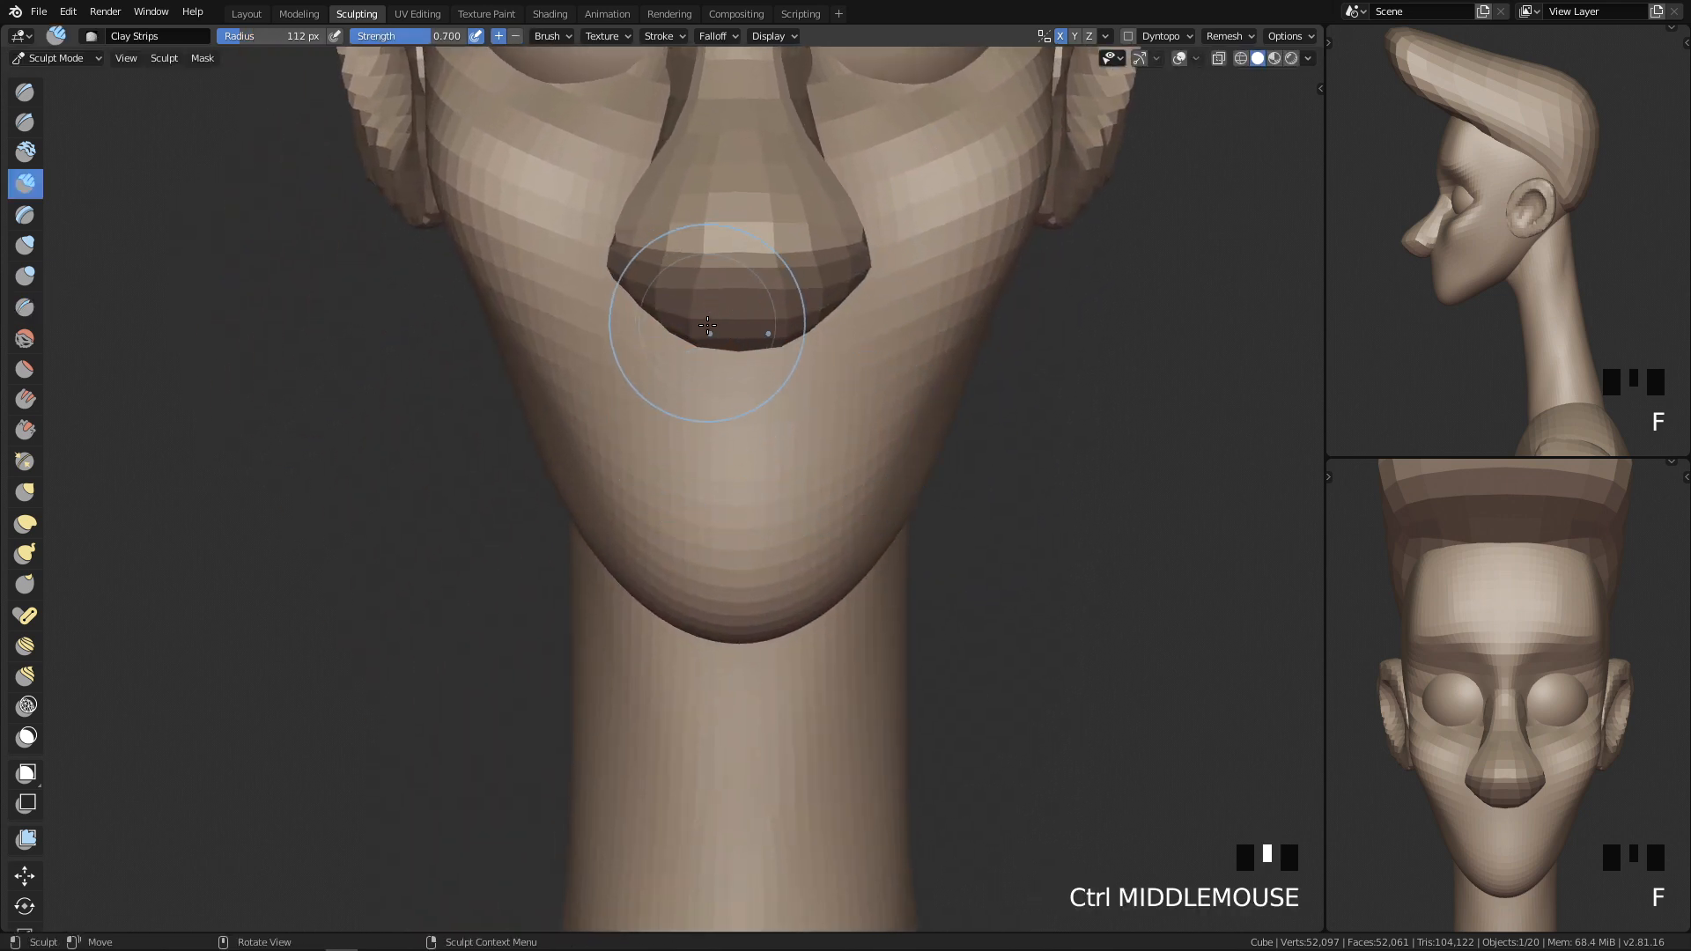
Step: Set the Grab brush radius to 283 px and reshape the mouth area between nose and chin from three-quarter and side views
key(g)
key(f)
click(895, 472)
mouse_move(895, 472)
middle_down()
mouse_move(743, 517)
mouse_move(627, 470)
middle_up()
key(f)
click(652, 451)
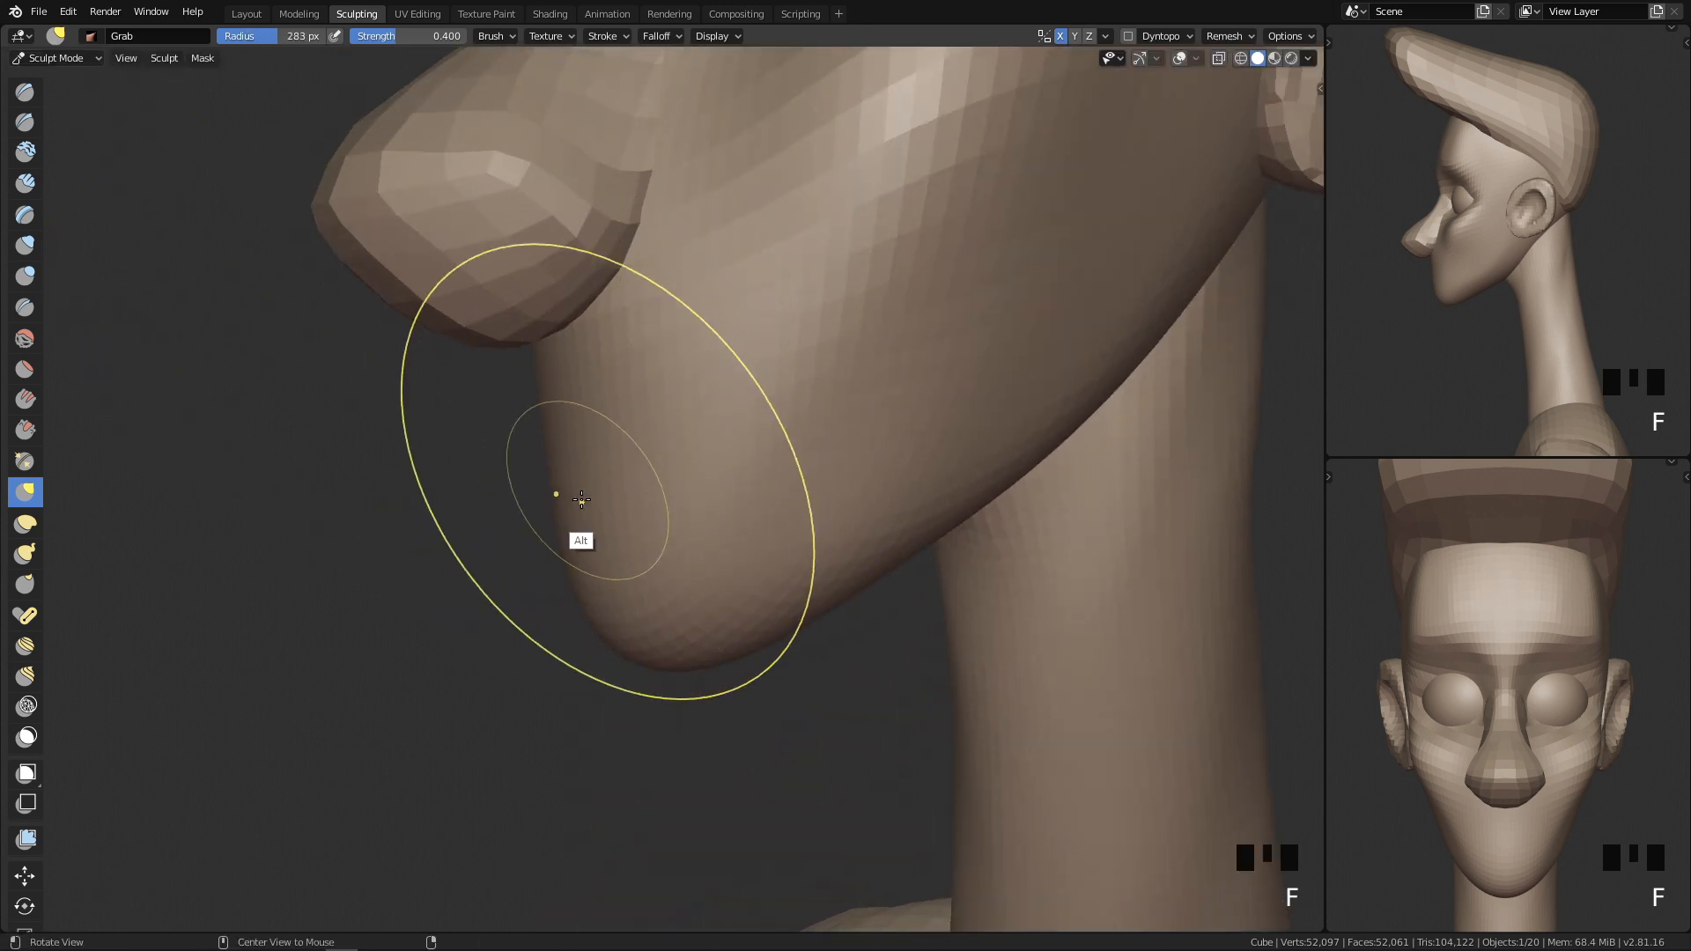
middle_drag(582, 499, 553, 514)
mouse_move(547, 476)
mouse_down()
mouse_move(474, 477)
mouse_move(509, 447)
mouse_move(571, 455)
mouse_up()
key(f)
click(456, 477)
key(f)
click(762, 447)
mouse_move(547, 462)
alt+middle_down()
mouse_move(705, 434)
mouse_move(774, 396)
mouse_move(616, 389)
mouse_move(679, 425)
mouse_move(766, 352)
mouse_move(739, 438)
mouse_move(906, 283)
alt+middle_up()
Step: Carve a smiling mouth line below the nose in the front view with the Crease brush at a 48 px radius
key(q)
key(shift+c)
key(f)
click(722, 419)
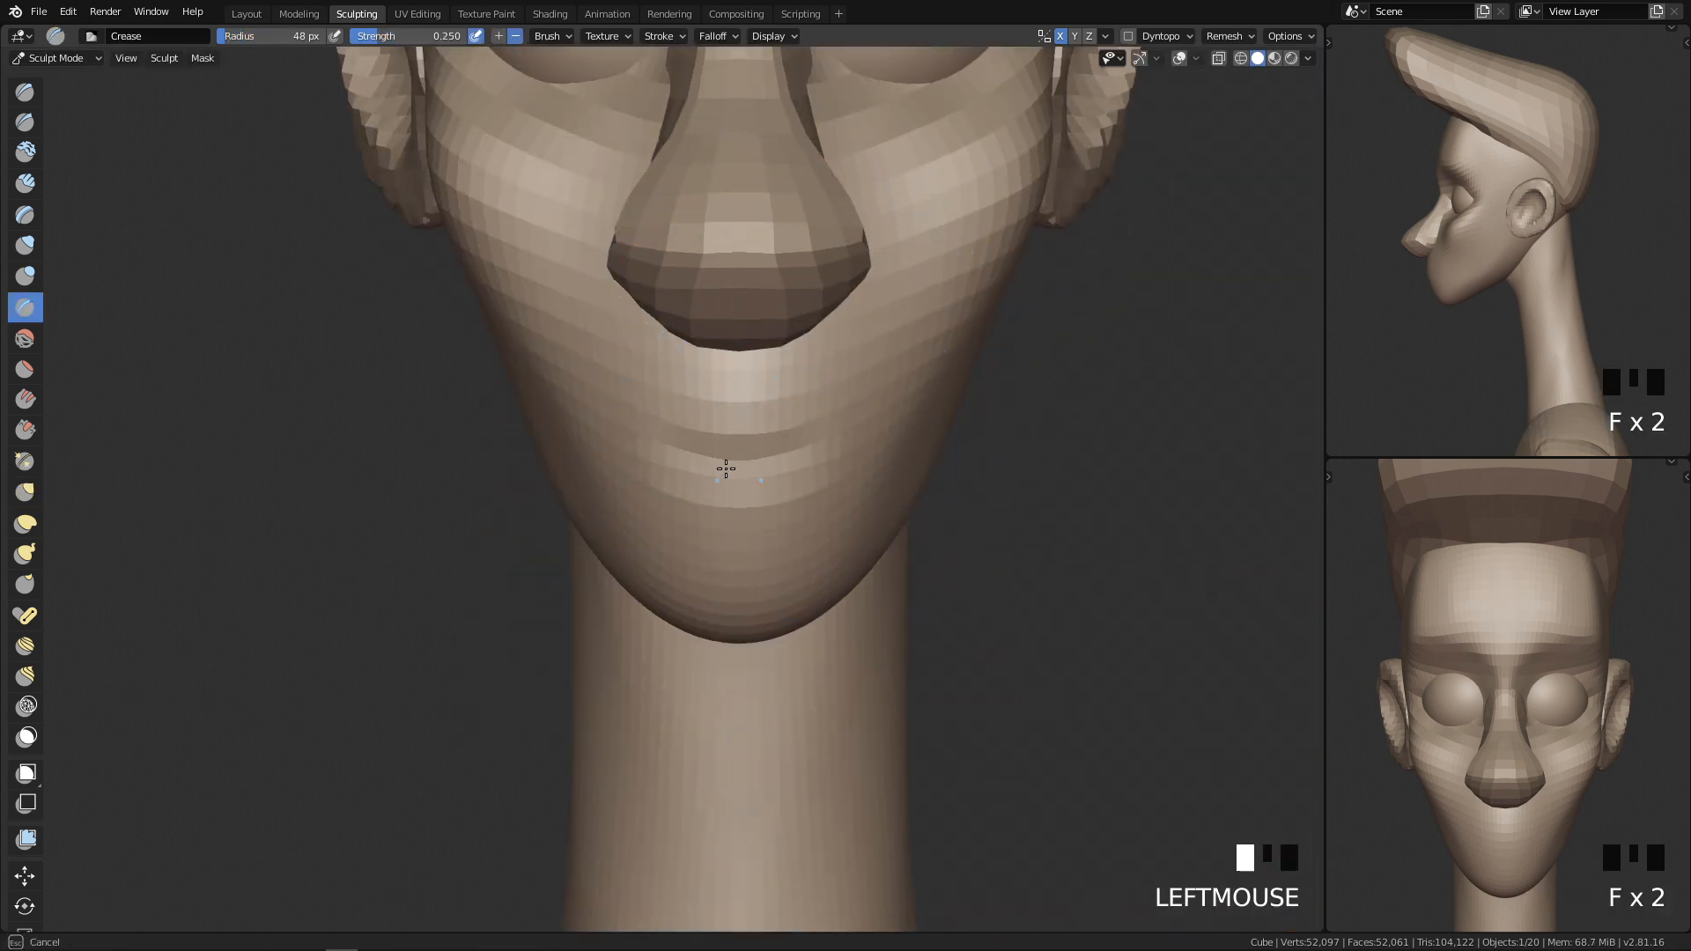
drag(614, 426, 579, 397)
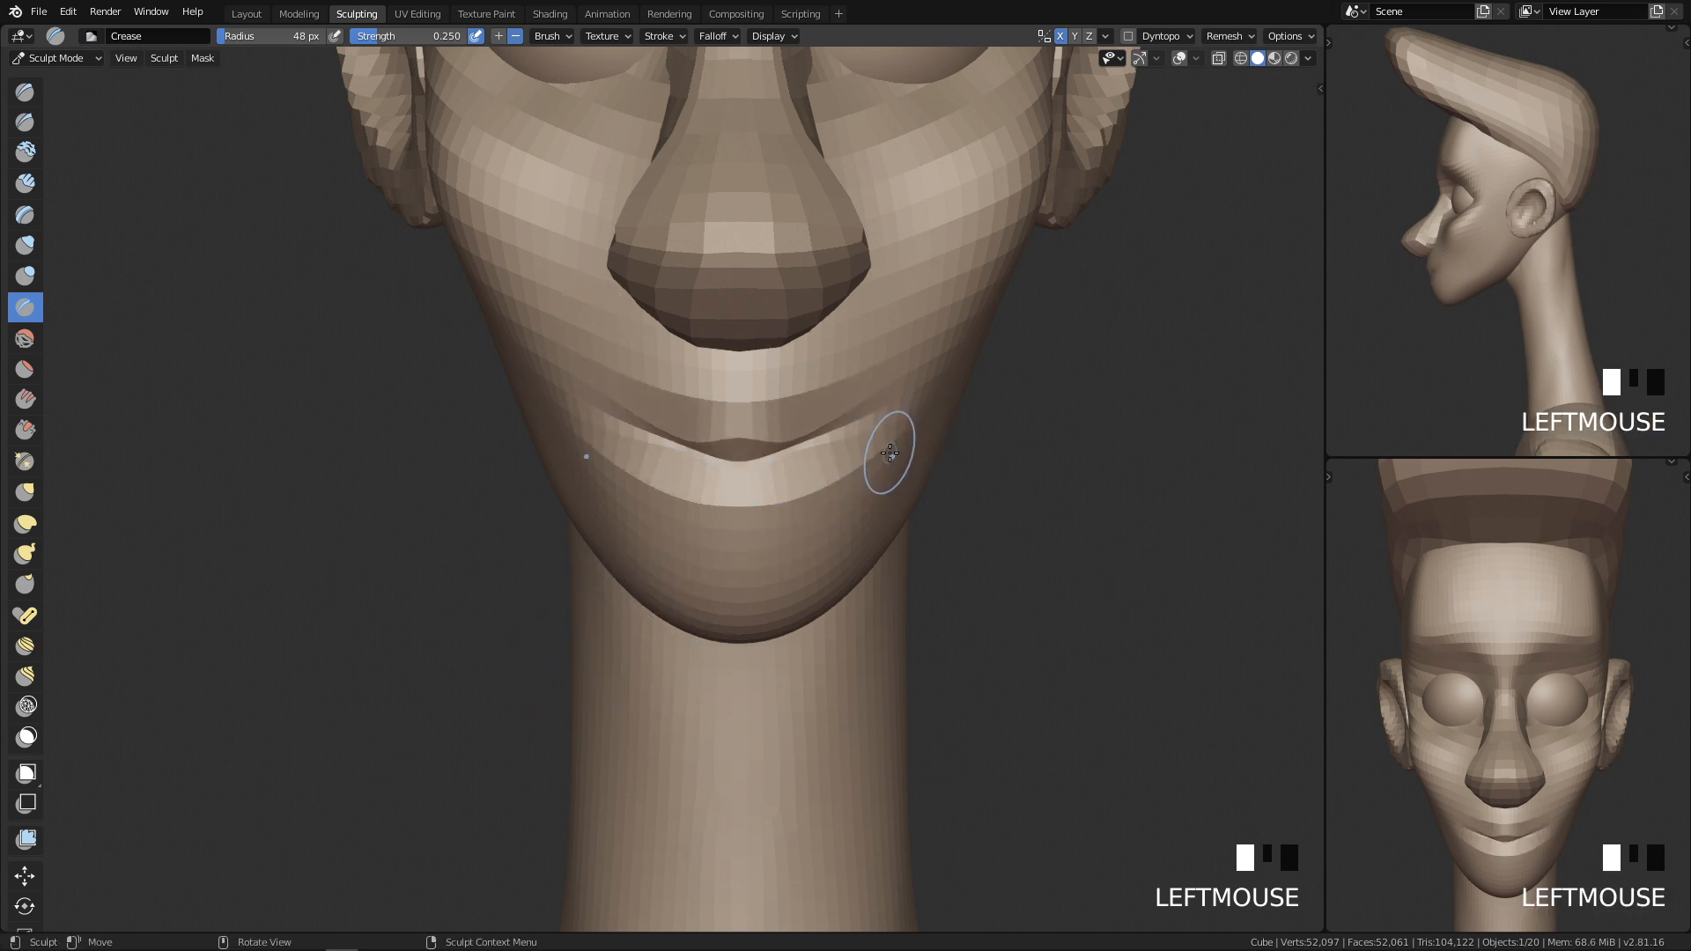
key(ctrl+z)
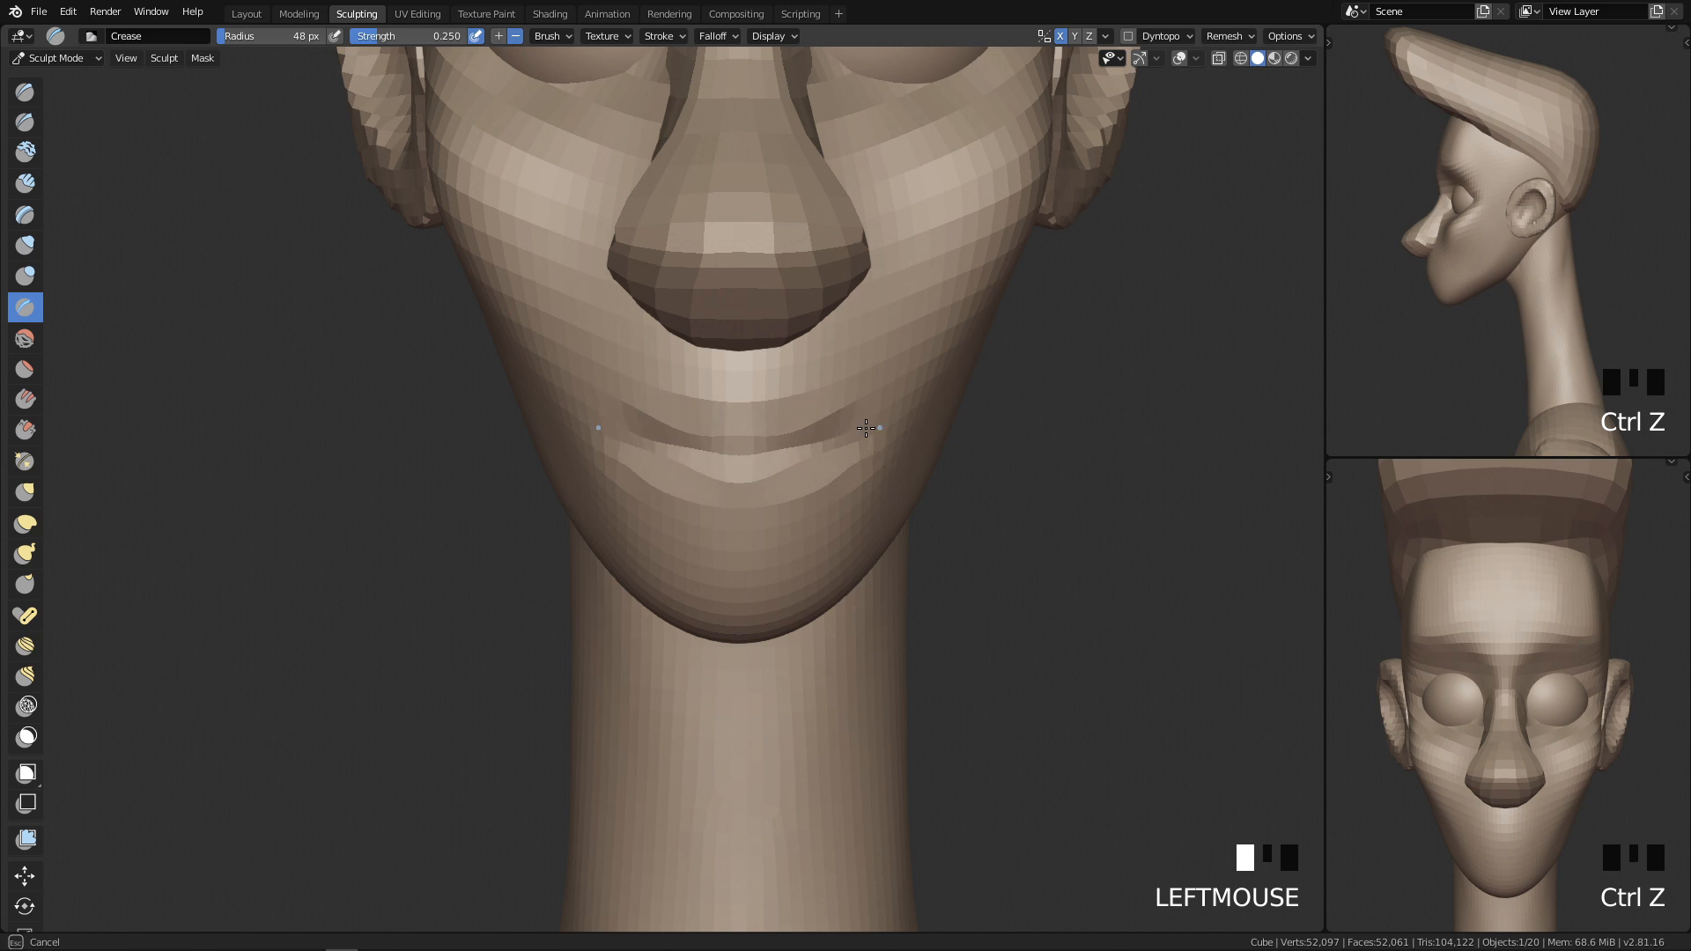
drag(932, 407, 932, 407)
Step: Deepen the mouth line and shape the lower lip with the Crease brush at a 60 px radius
shift+middle_drag(819, 488, 806, 514)
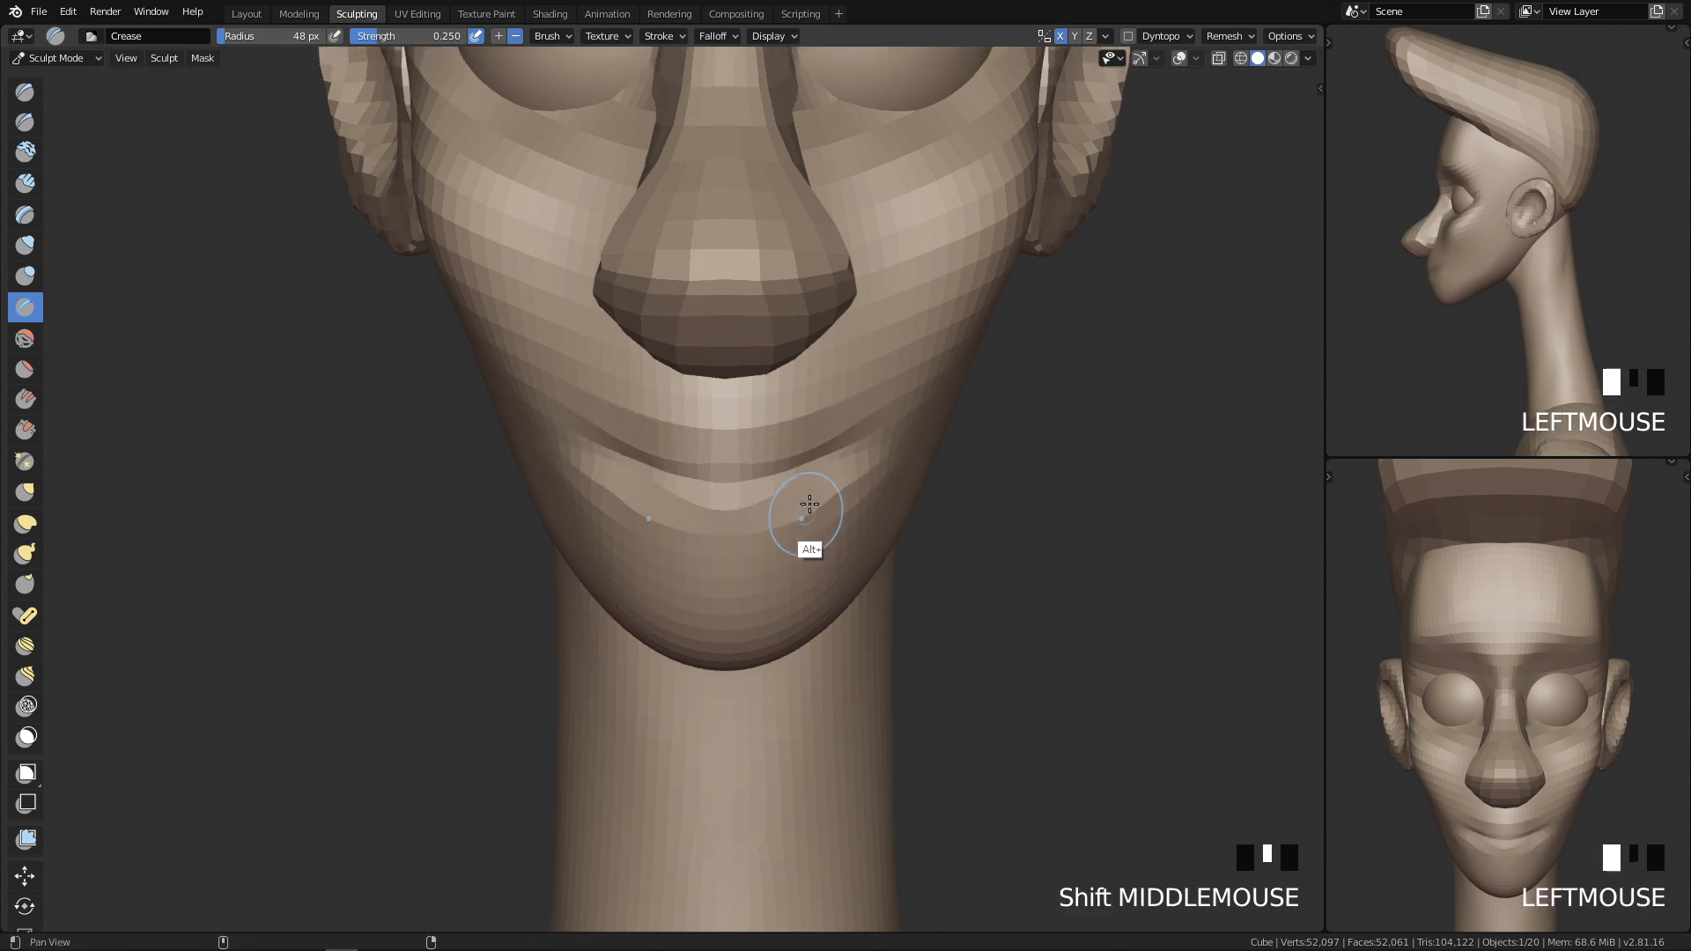
key(f)
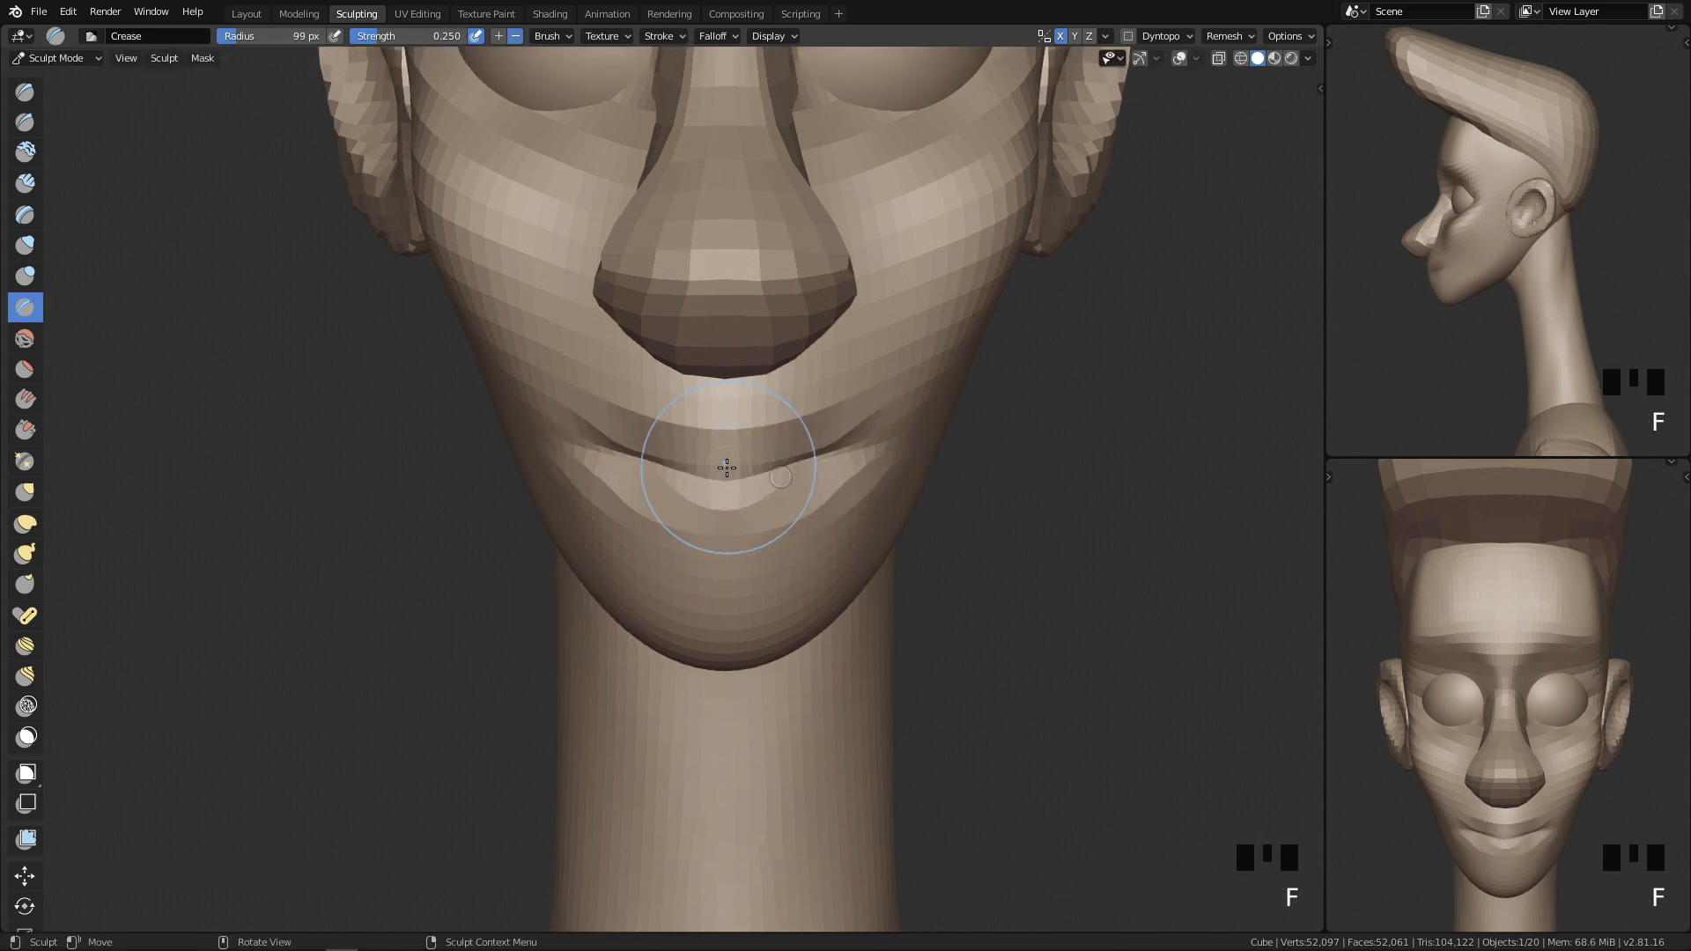
mouse_move(644, 478)
middle_down()
mouse_move(778, 484)
mouse_move(621, 467)
middle_up()
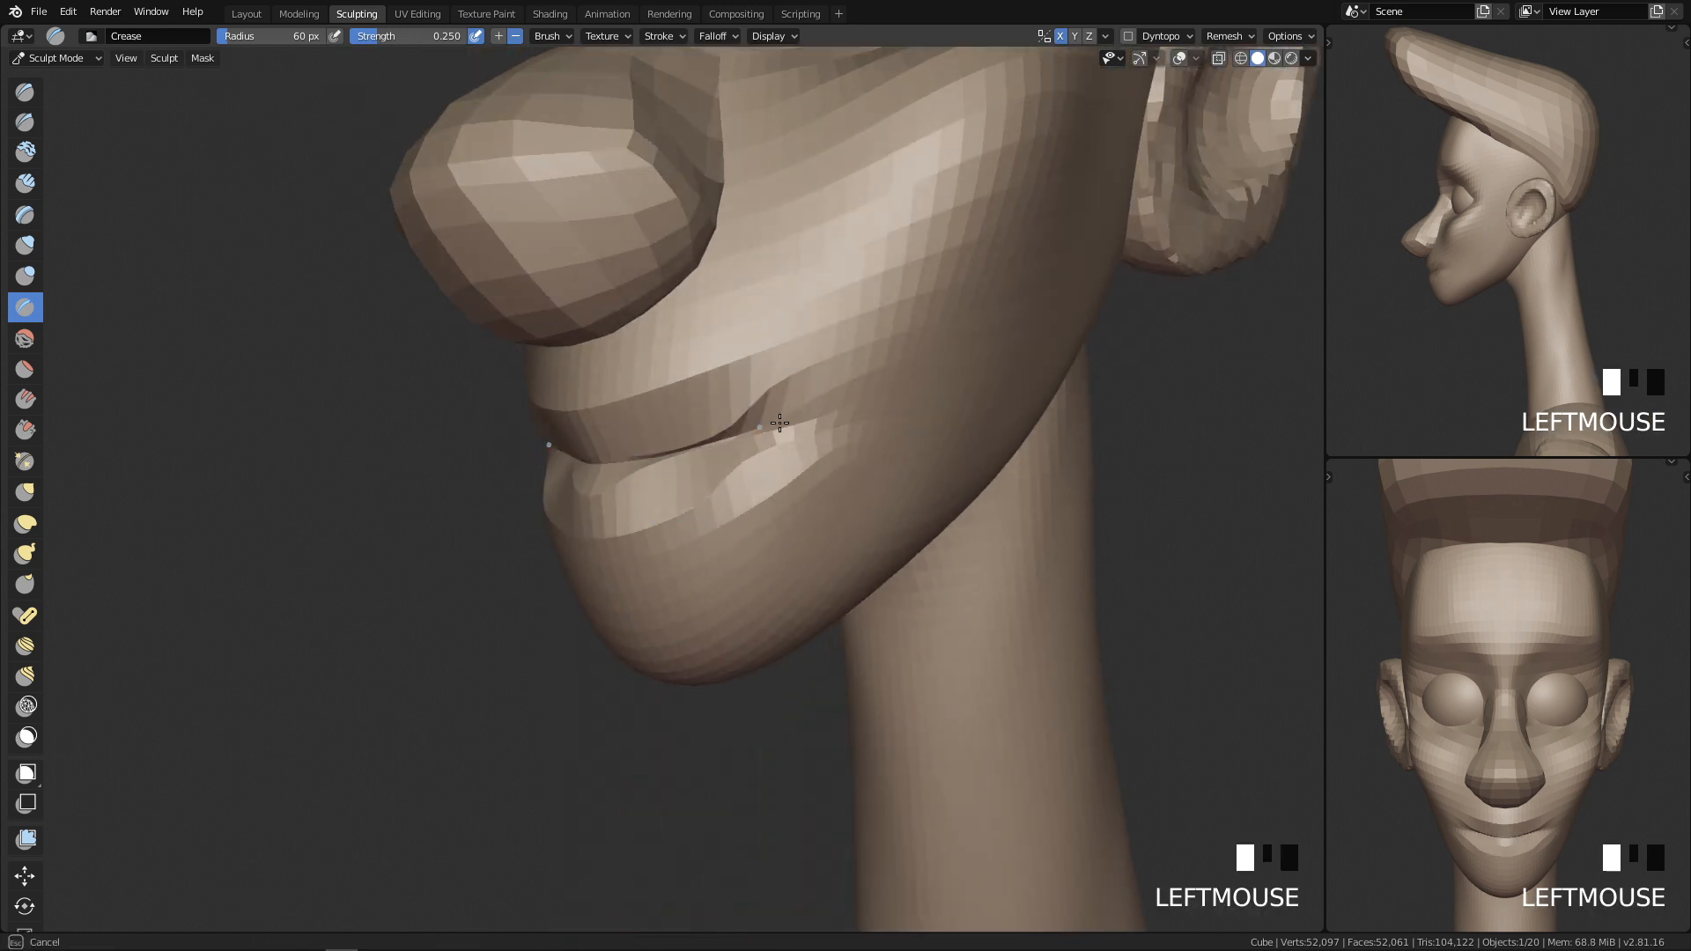
drag(609, 537, 540, 531)
Step: Carve into the area between nose and upper lip with subtracting Clay Strips strokes at 79 px and 118 px radii
key(q)
mouse_move(1057, 485)
middle_down()
mouse_move(775, 480)
mouse_move(746, 588)
mouse_move(652, 457)
mouse_move(633, 574)
mouse_move(808, 551)
mouse_move(768, 492)
mouse_move(710, 584)
mouse_move(970, 402)
middle_up()
key(q)
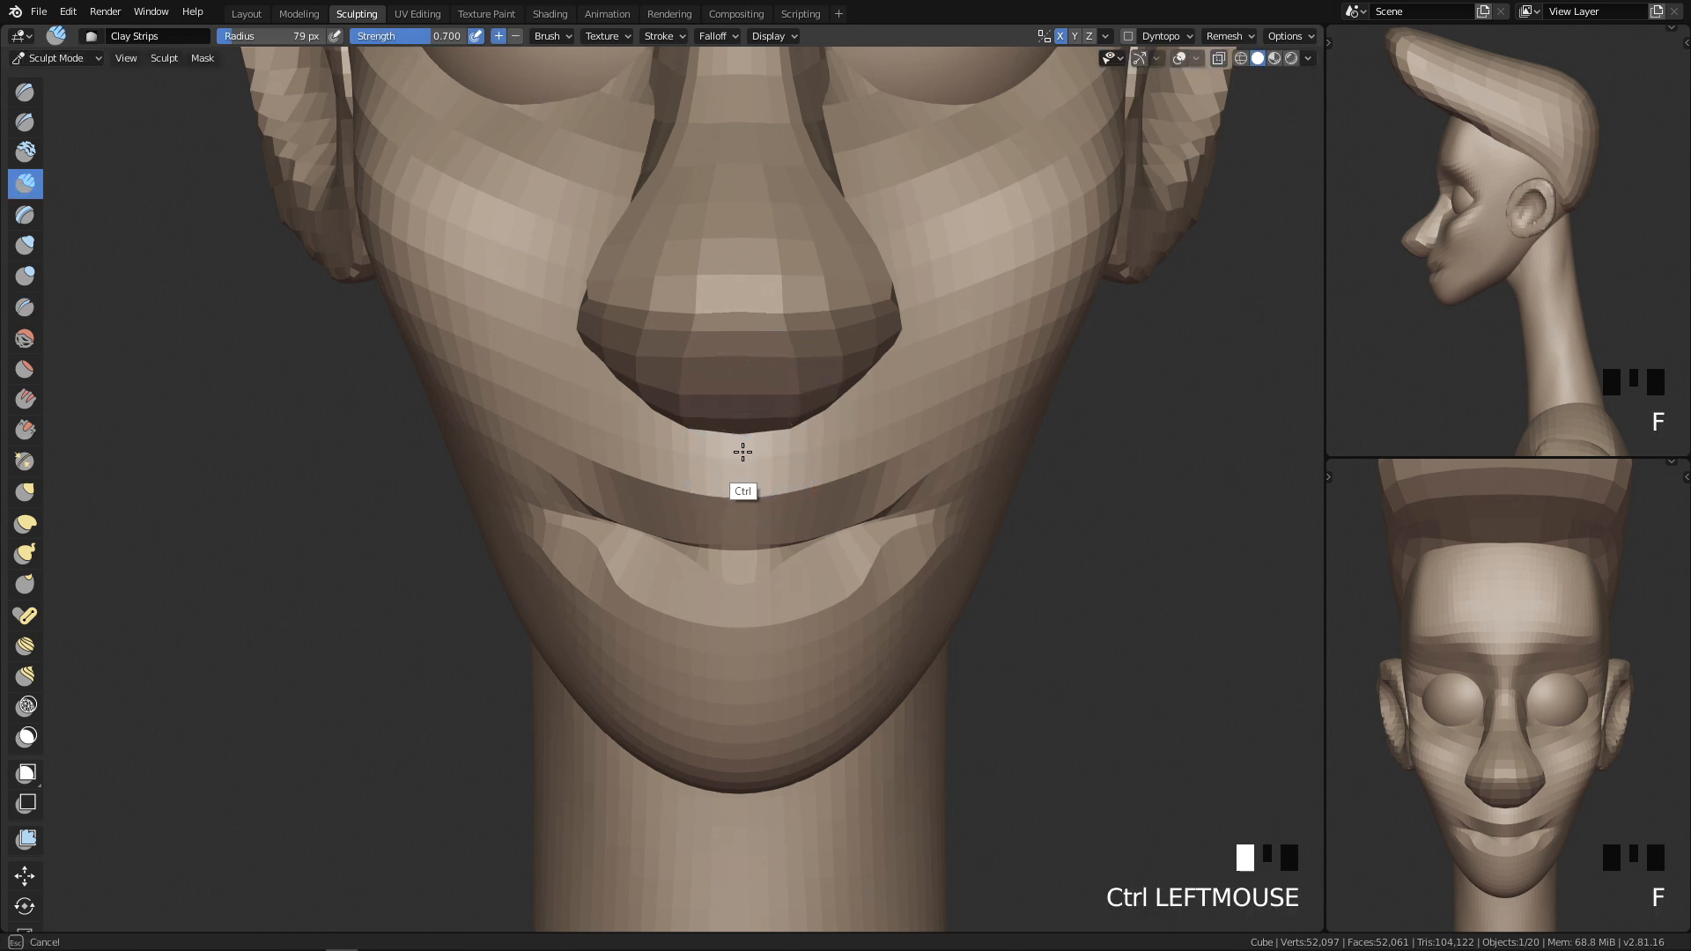
mouse_move(792, 485)
middle_down()
mouse_move(728, 332)
mouse_move(656, 431)
mouse_move(625, 377)
mouse_move(692, 314)
mouse_move(820, 369)
mouse_move(815, 426)
mouse_move(844, 412)
middle_up()
ctrl+click(692, 314)
key(f)
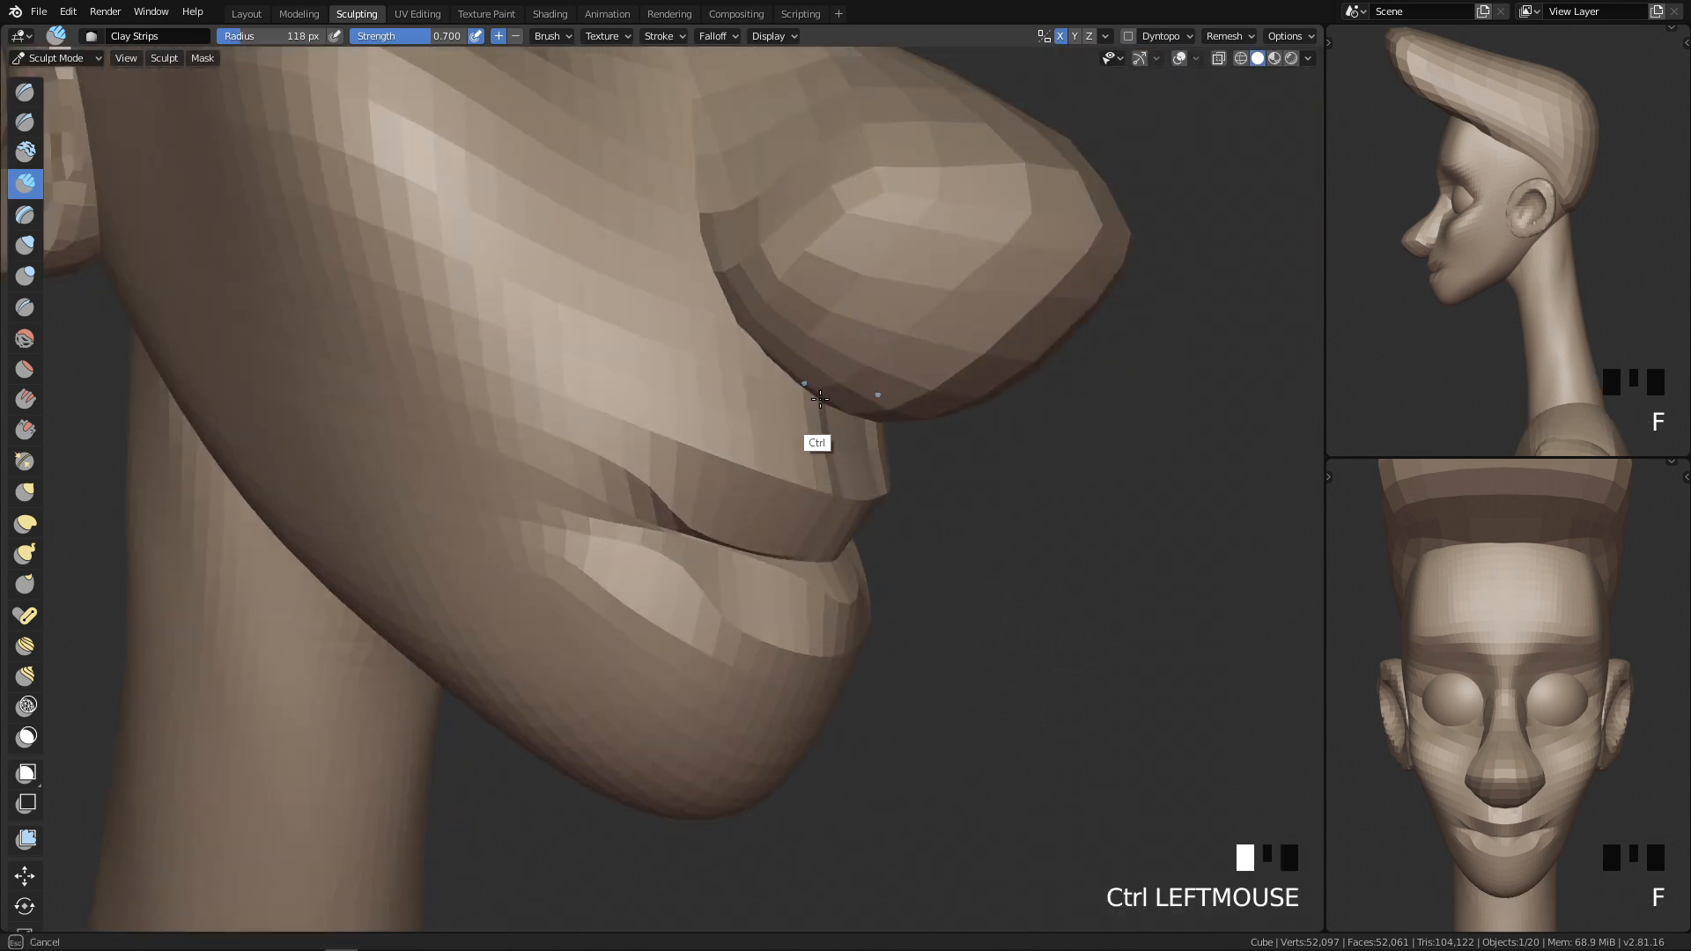
ctrl+click(721, 346)
Step: Smooth the carved surface between the nose and the upper lip
mouse_move(932, 476)
middle_down()
mouse_move(676, 490)
mouse_move(664, 457)
middle_up()
shift+drag(623, 405, 704, 378)
key(q)
click(834, 434)
Step: Carve the crease beneath the lower lip toward the mouth corner with the Crease brush at a 54 px radius
mouse_move(841, 533)
ctrl+middle_down()
mouse_move(766, 695)
mouse_move(757, 577)
mouse_move(605, 526)
mouse_move(785, 502)
mouse_move(822, 467)
ctrl+middle_up()
key(4)
key(f)
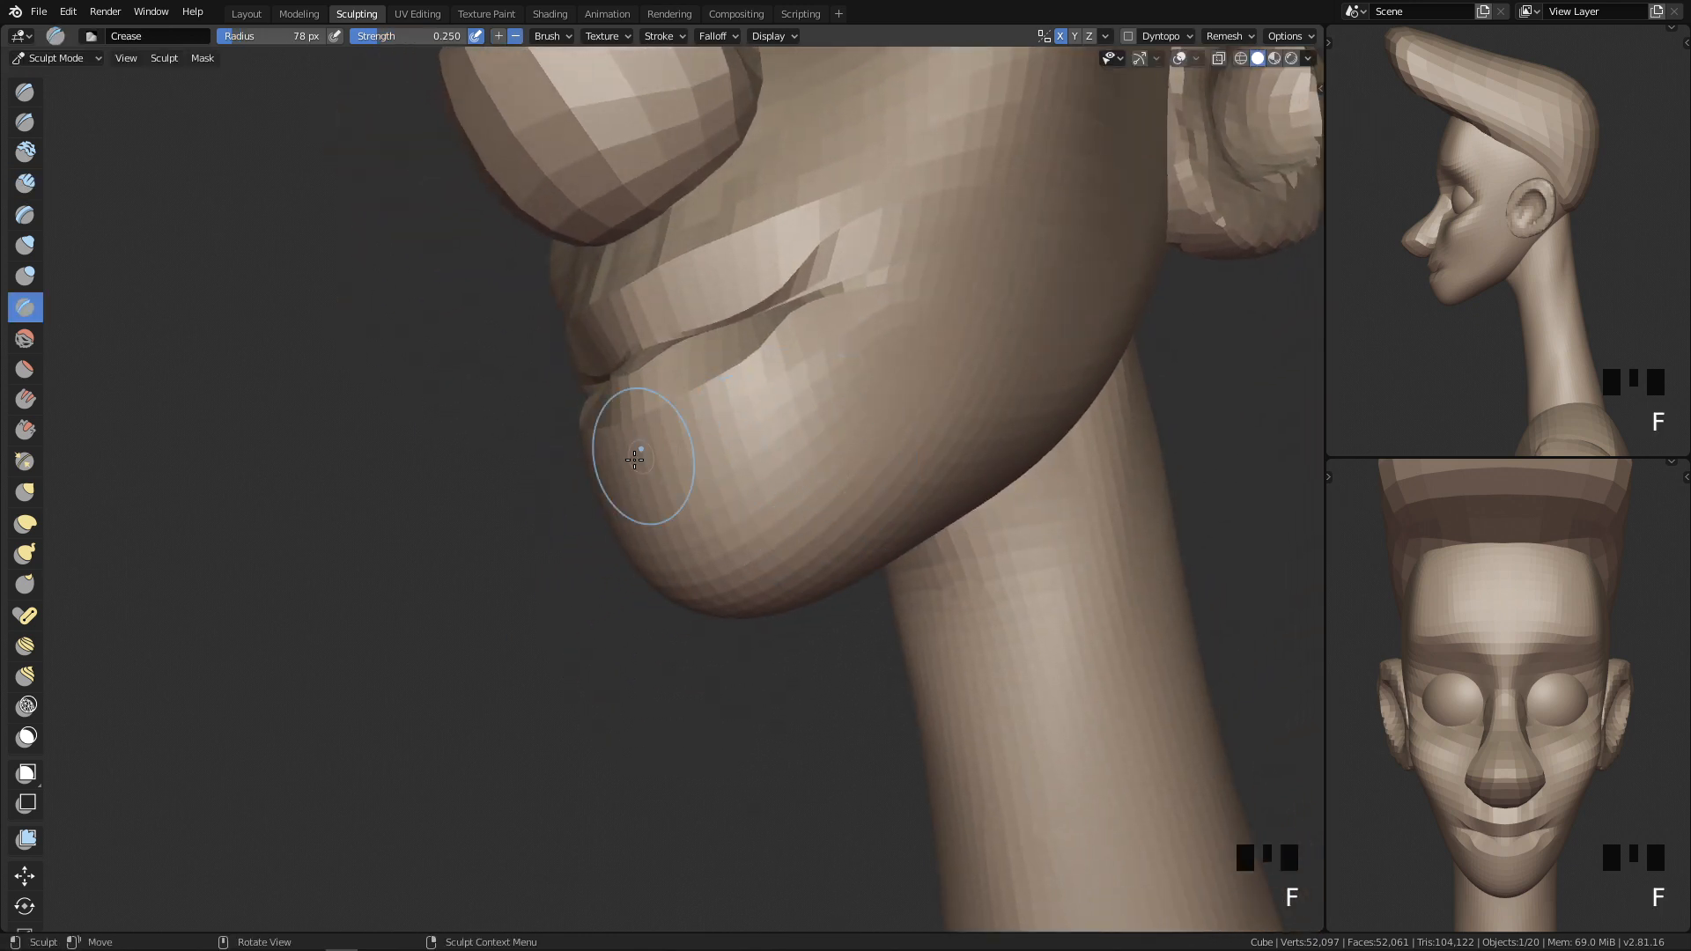
key(ctrl+z)
mouse_move(793, 370)
middle_down()
mouse_move(807, 491)
mouse_move(752, 450)
mouse_move(722, 479)
middle_up()
key(f)
click(722, 412)
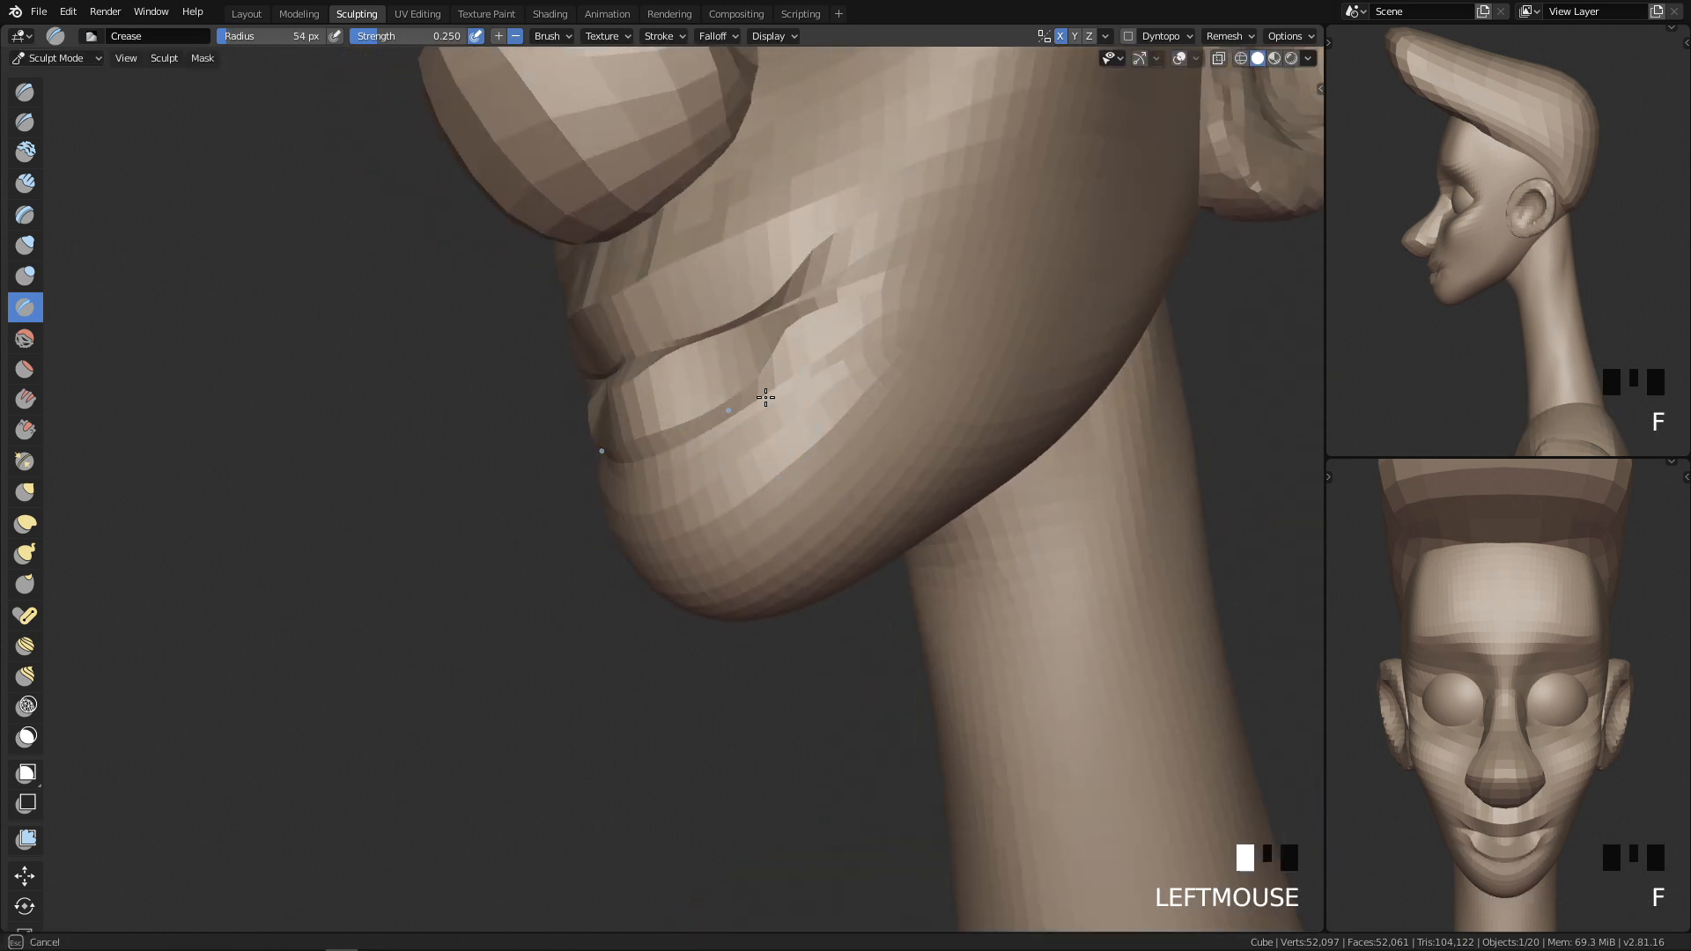
drag(701, 418, 778, 388)
middle_drag(778, 389, 653, 438)
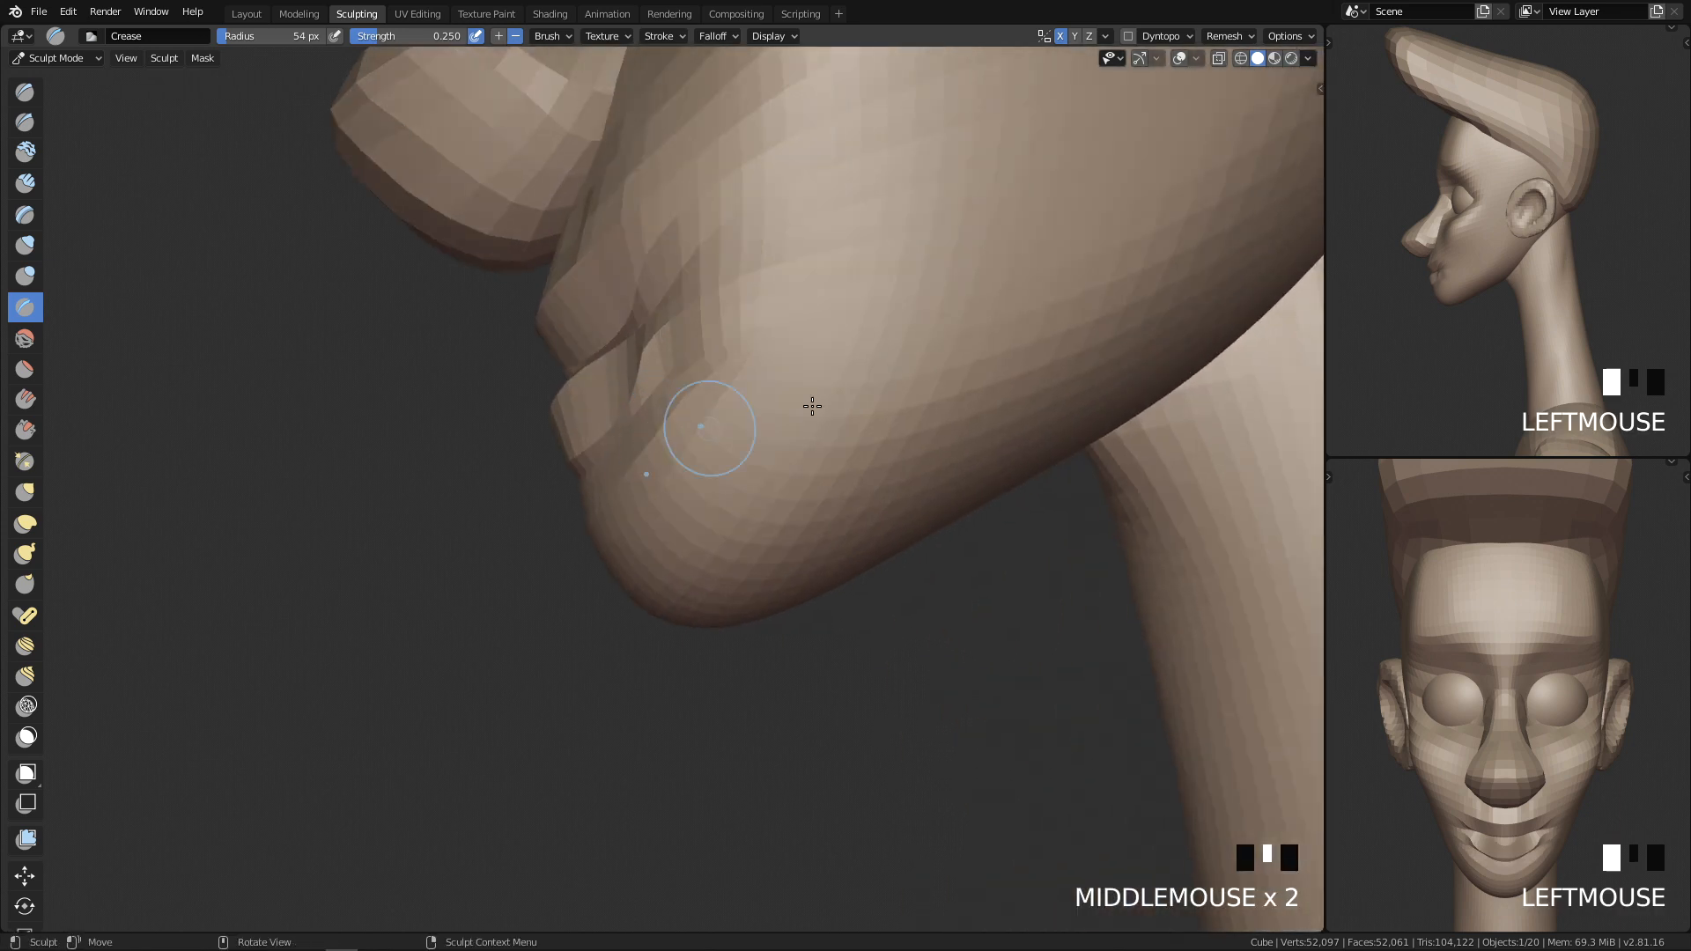
Step: Reshape the lip profile in the side view with the Grab brush, adjusting its radius between strokes
key(q)
key(g)
key(f)
click(759, 365)
key(f)
click(711, 438)
ctrl+middle_drag(662, 550, 564, 447)
key(f)
click(530, 427)
drag(514, 432, 498, 439)
Step: Set the Grab brush radius to 191 px and reshape the hollow between the lower lip and the chin
key(f)
click(528, 518)
key(f)
click(613, 520)
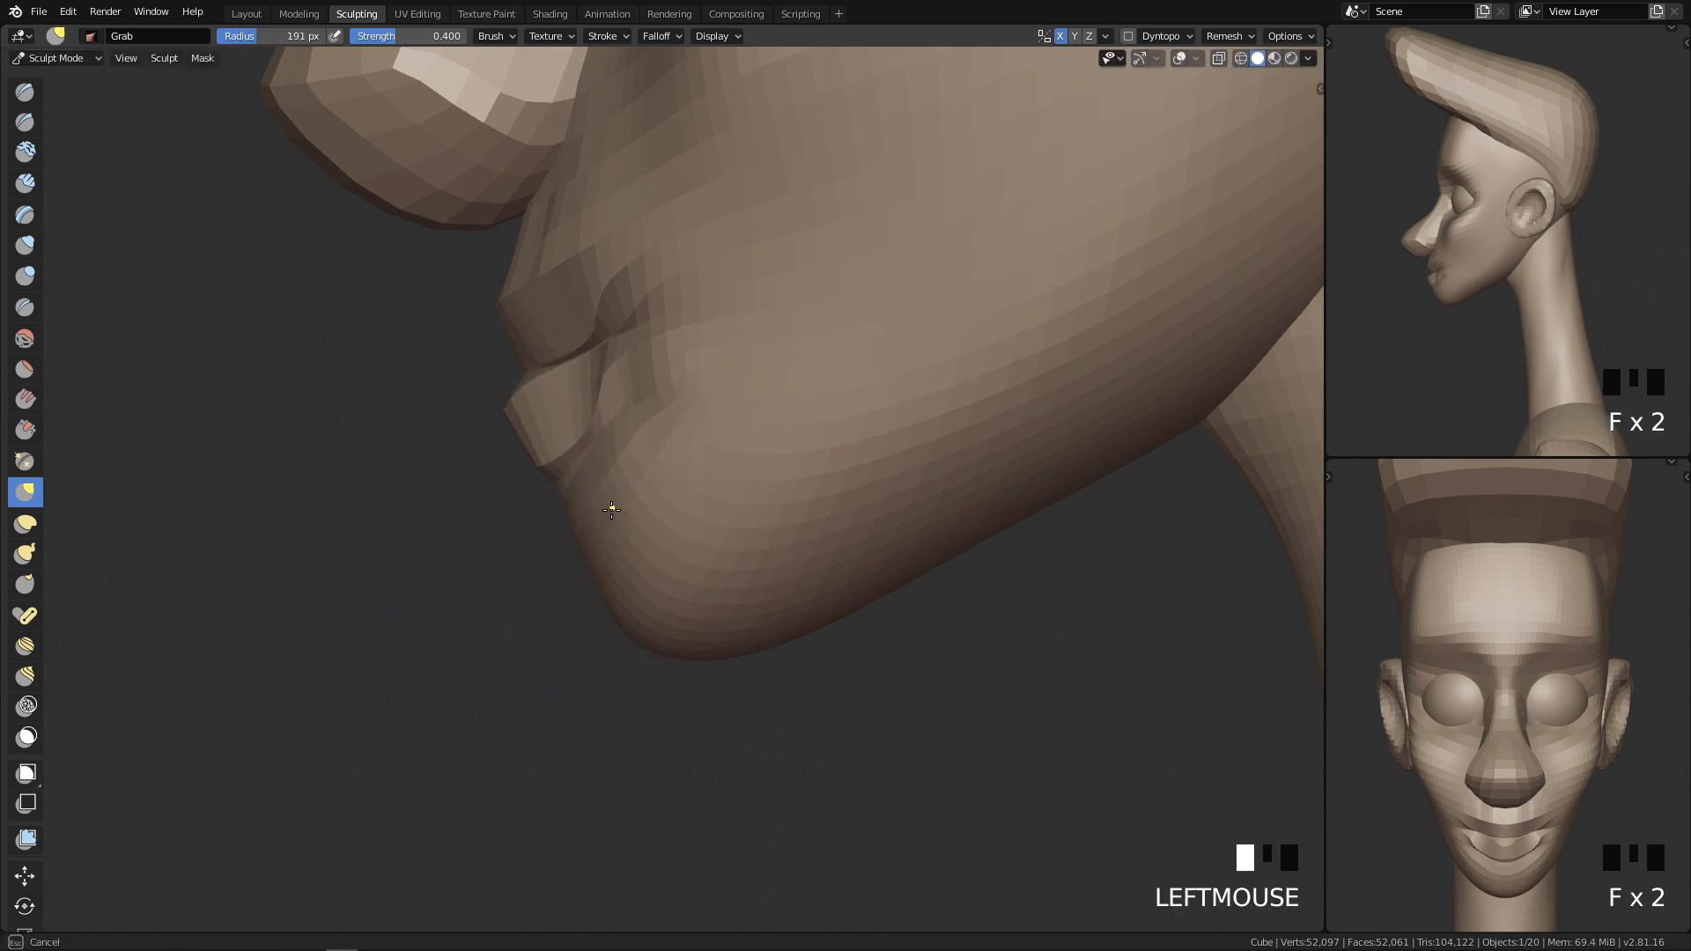
key(f)
click(582, 503)
drag(599, 502, 609, 532)
Step: Refine the lips and the area under the nose in profile with the Grab brush at a 148 px radius
key(f)
click(578, 355)
shift+middle_drag(513, 323, 589, 457)
drag(592, 459, 597, 462)
key(f)
click(590, 414)
key(f)
drag(624, 365, 640, 363)
key(f)
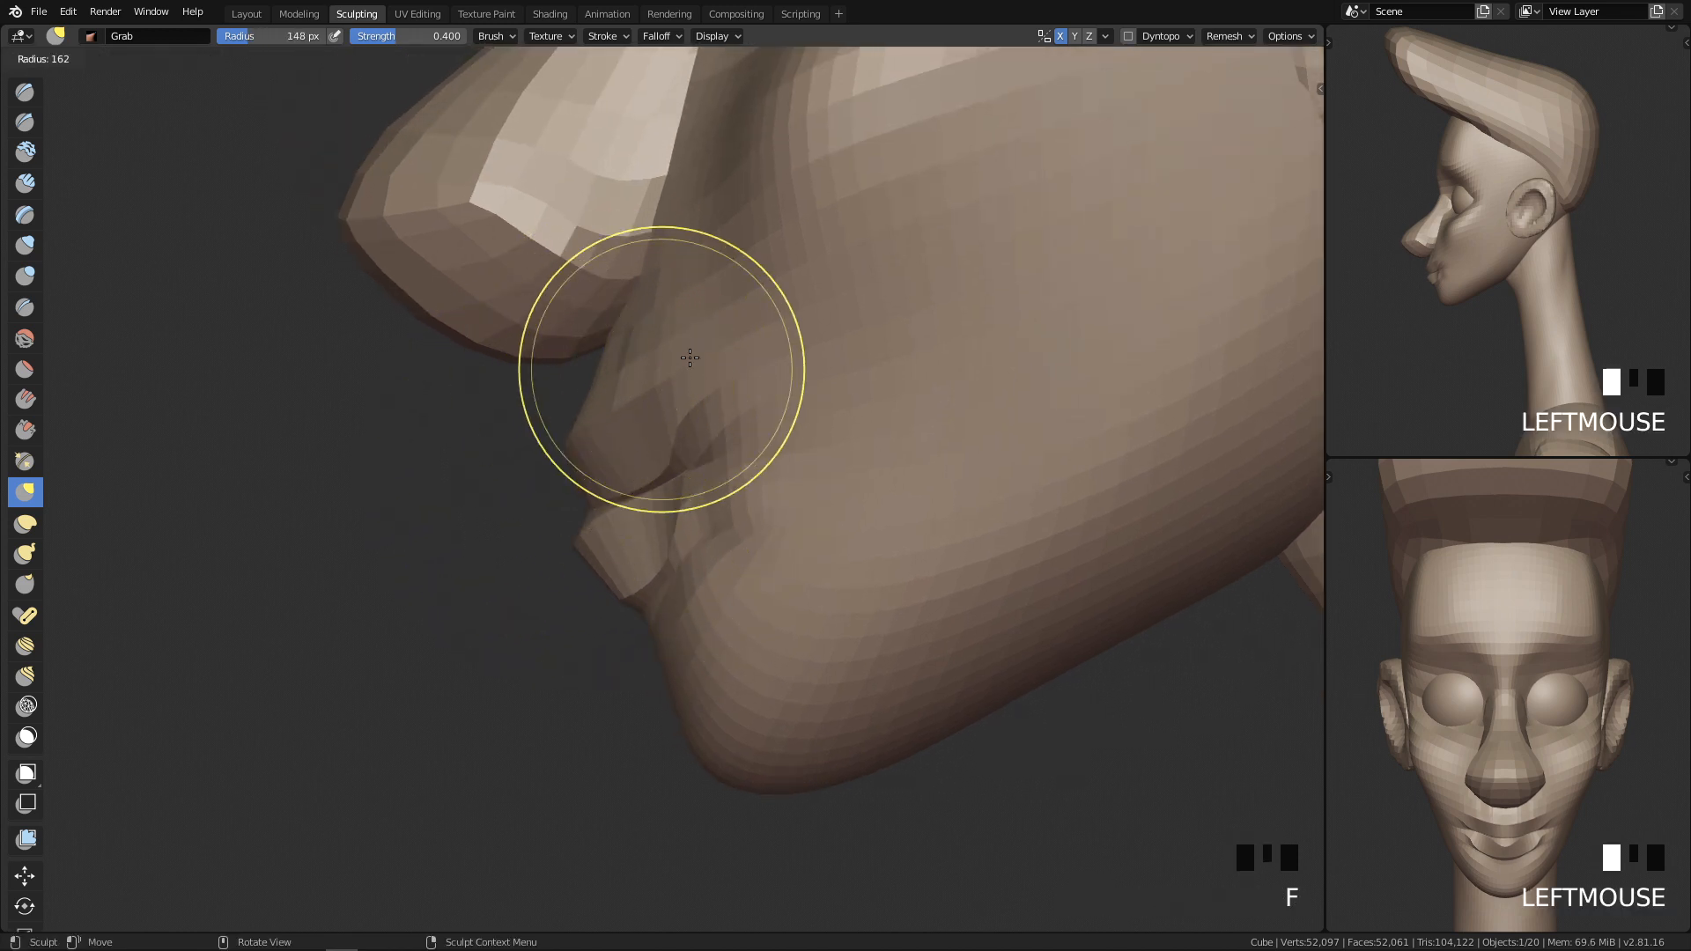
click(688, 358)
Step: Set the Grab brush radius to 249 px and pull the chin slightly forward and down in the side view
shift+middle_drag(760, 568, 787, 425)
key(f)
click(841, 578)
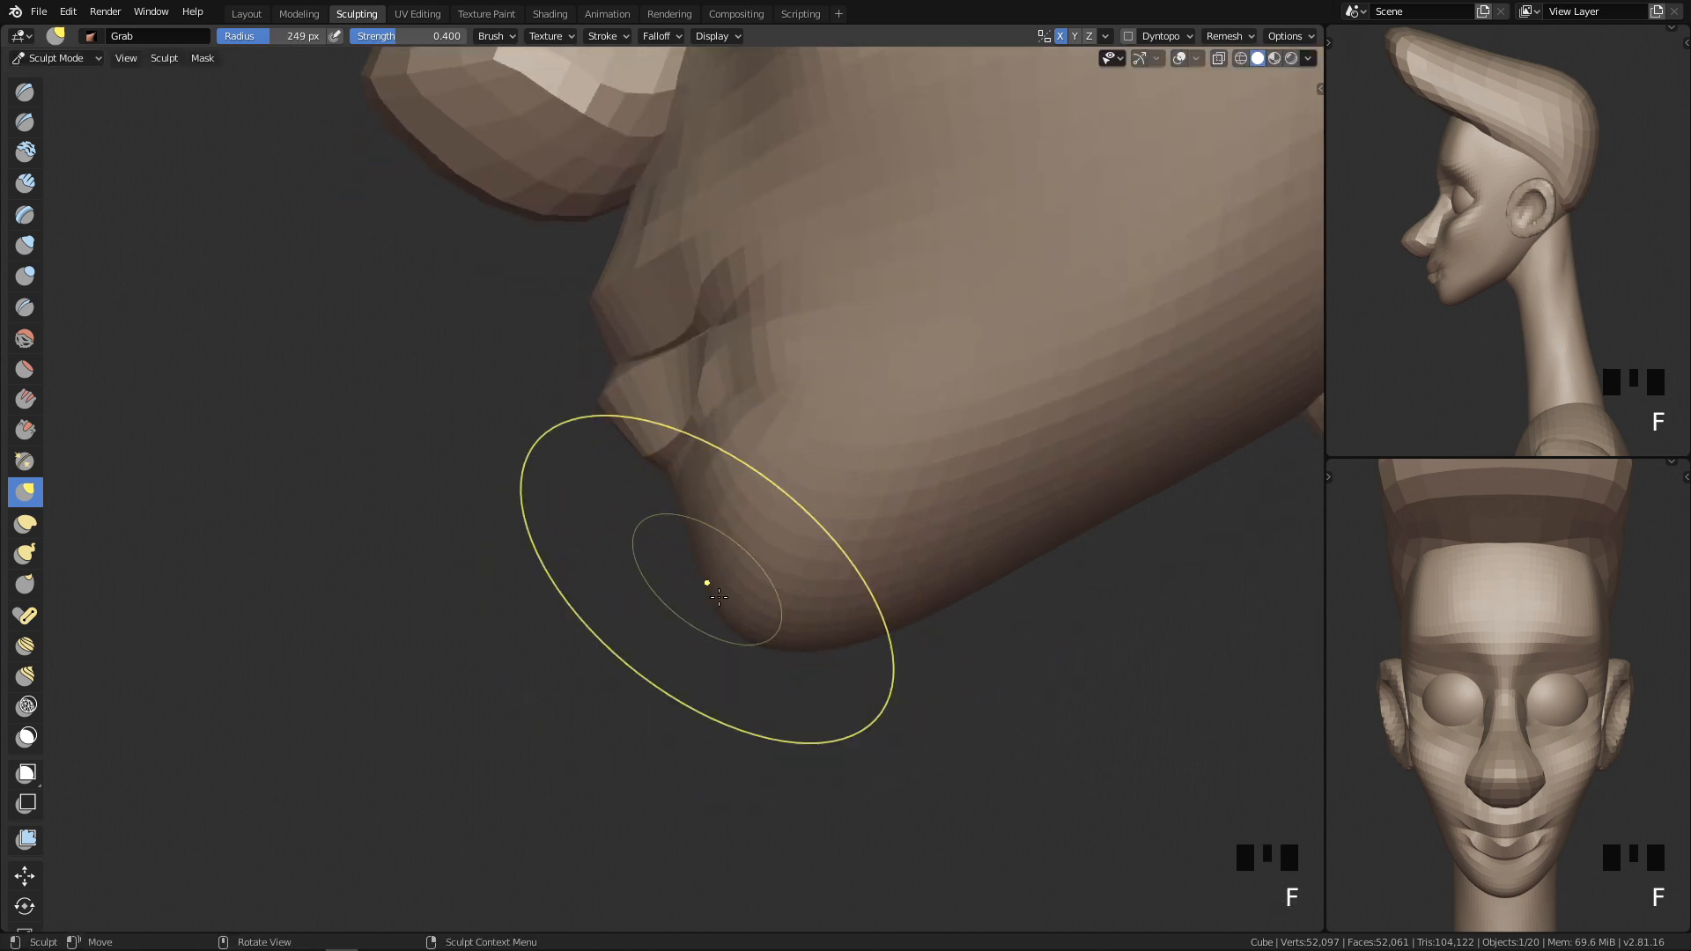
drag(760, 650, 679, 700)
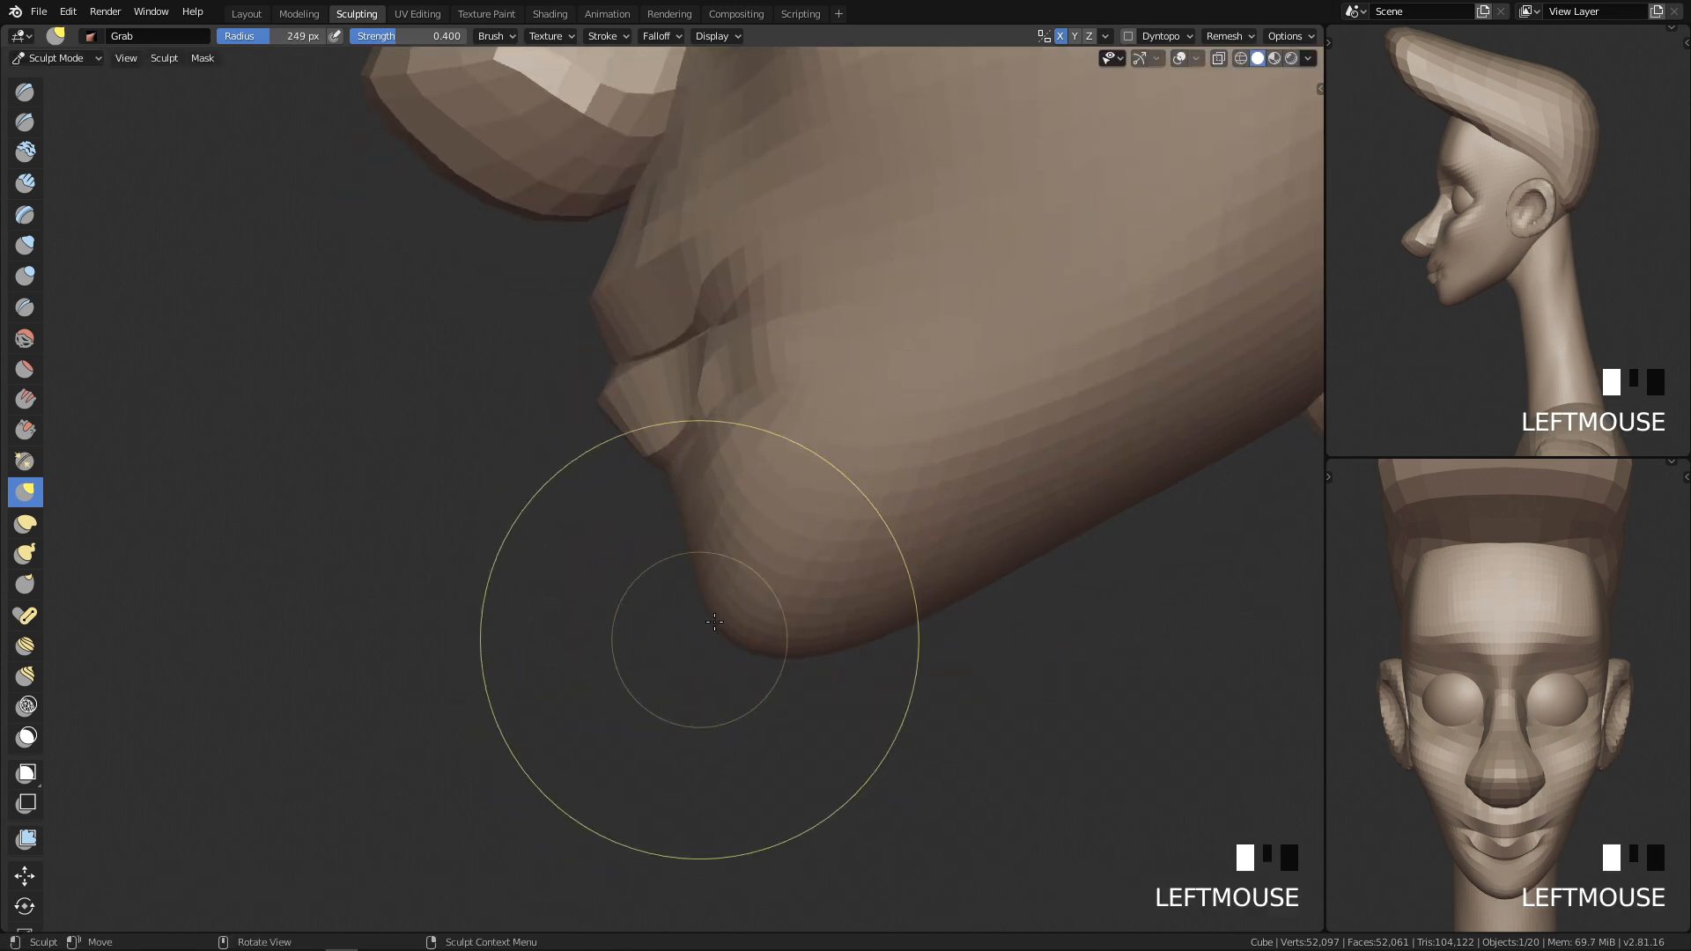
ctrl+middle_drag(679, 701, 722, 717)
key(q)
key(f)
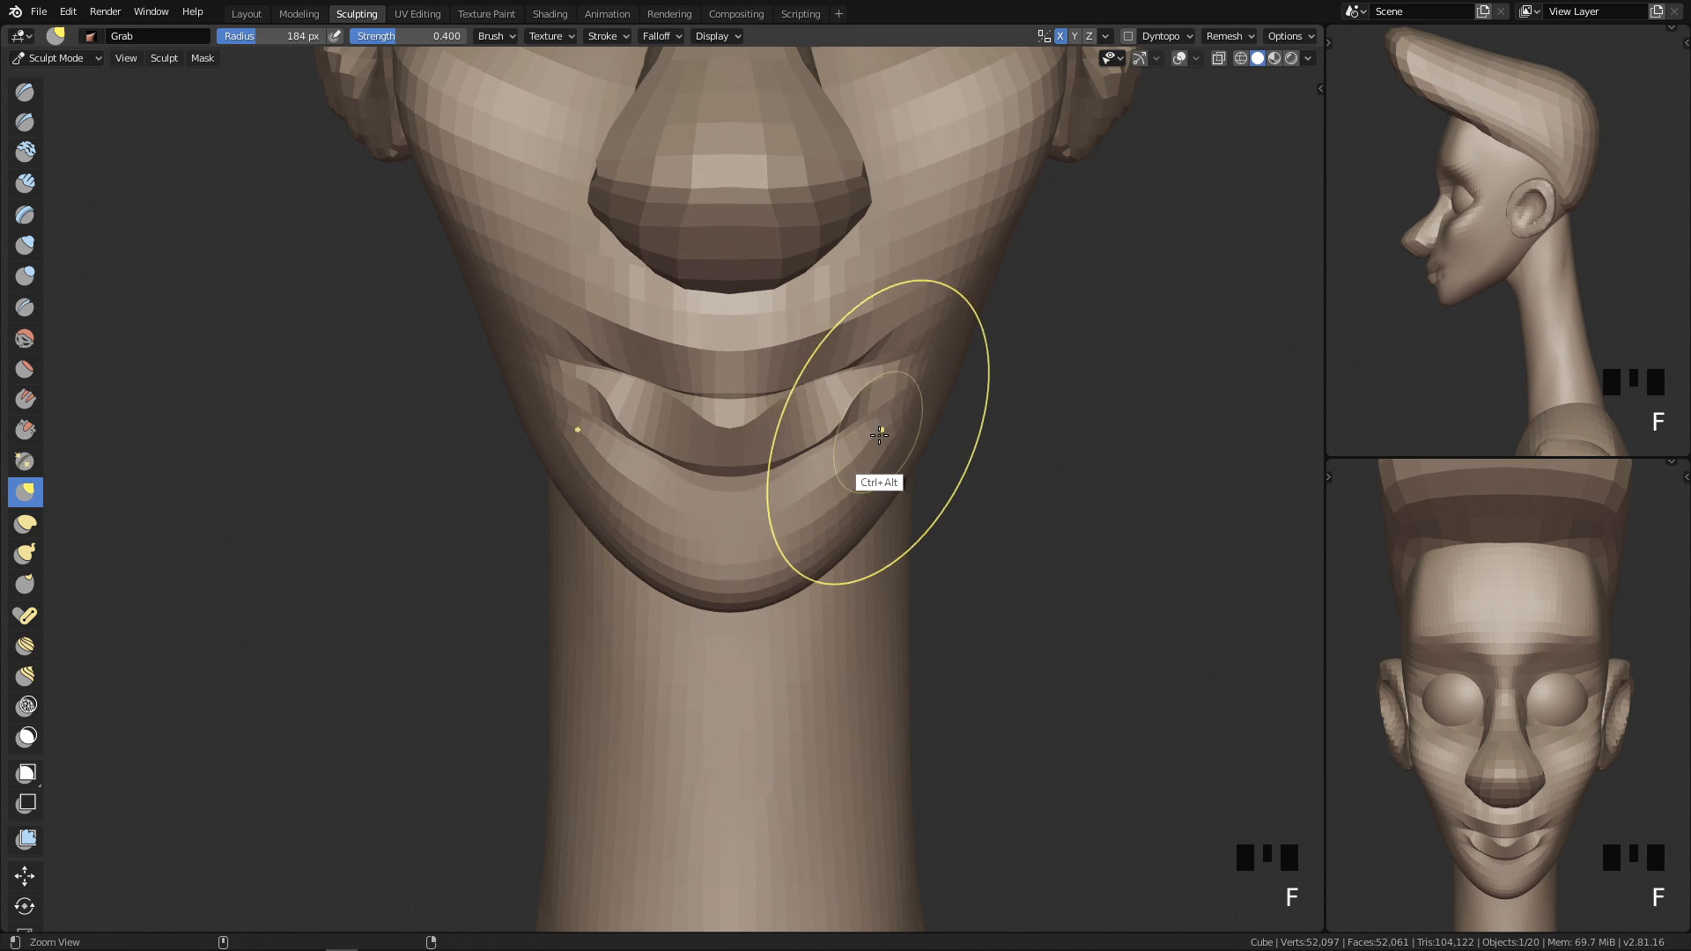
click(875, 476)
ctrl+middle_drag(875, 476, 828, 853)
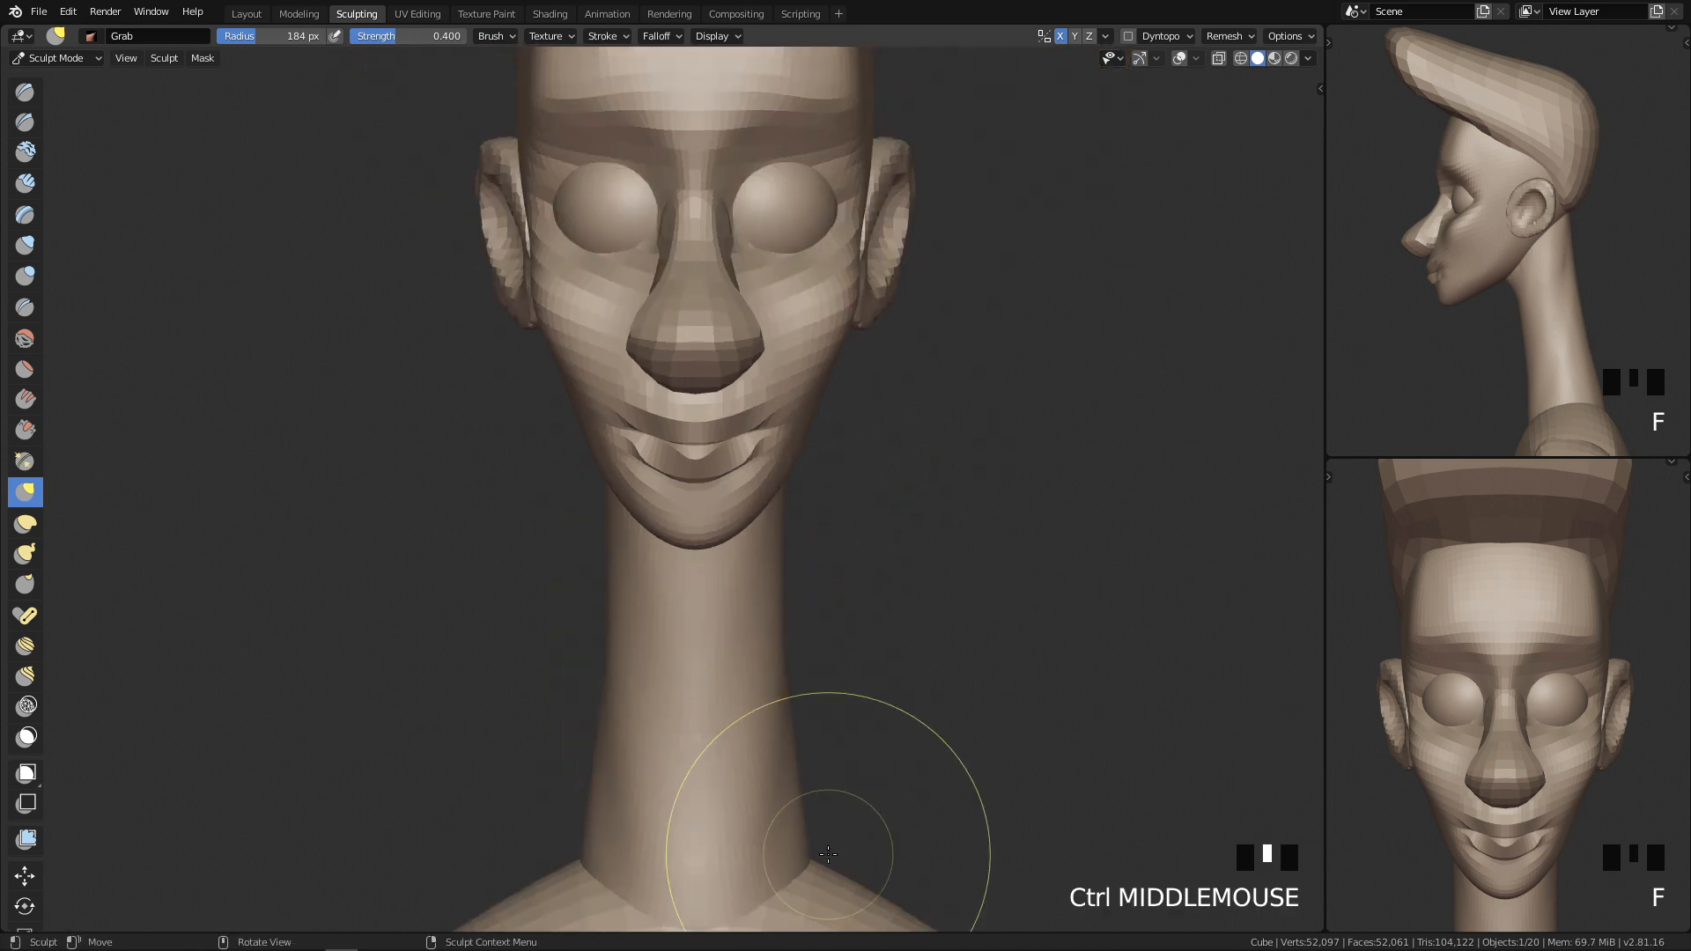
mouse_move(828, 853)
middle_down()
mouse_move(819, 551)
mouse_move(789, 506)
mouse_move(857, 445)
mouse_move(834, 417)
mouse_move(1037, 446)
mouse_move(1013, 422)
middle_up()
Step: Reshape the mouth corner in the side view with the Grab brush at a 147 px radius
key(4)
key(f)
click(898, 442)
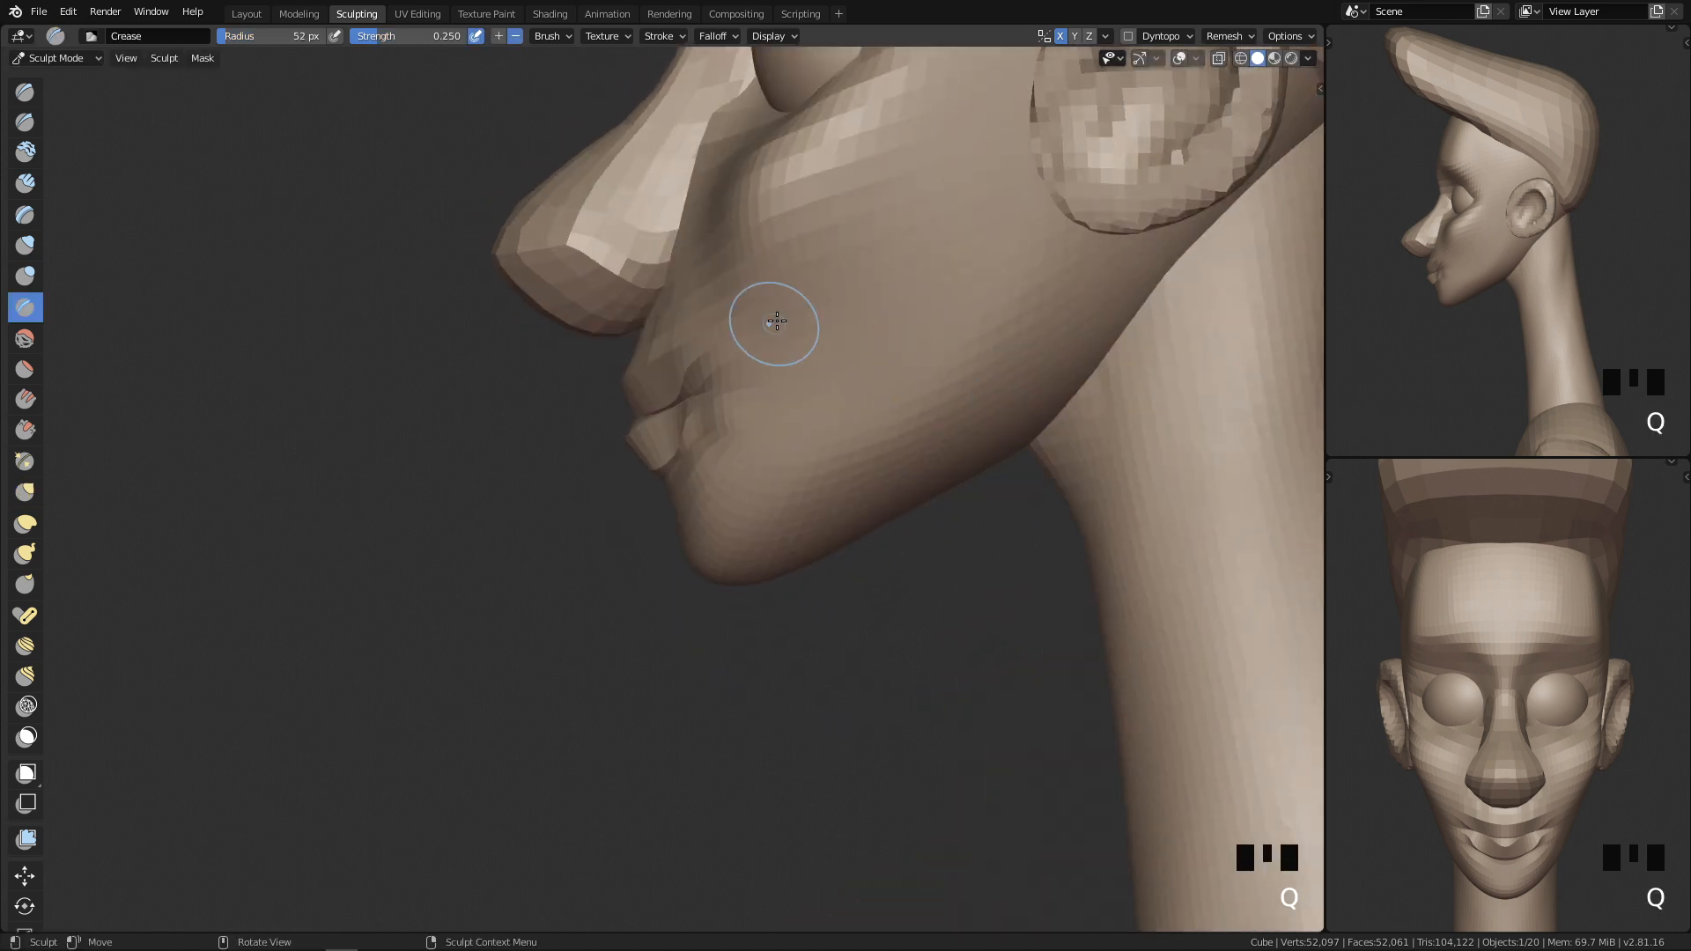
key(f)
key(f)
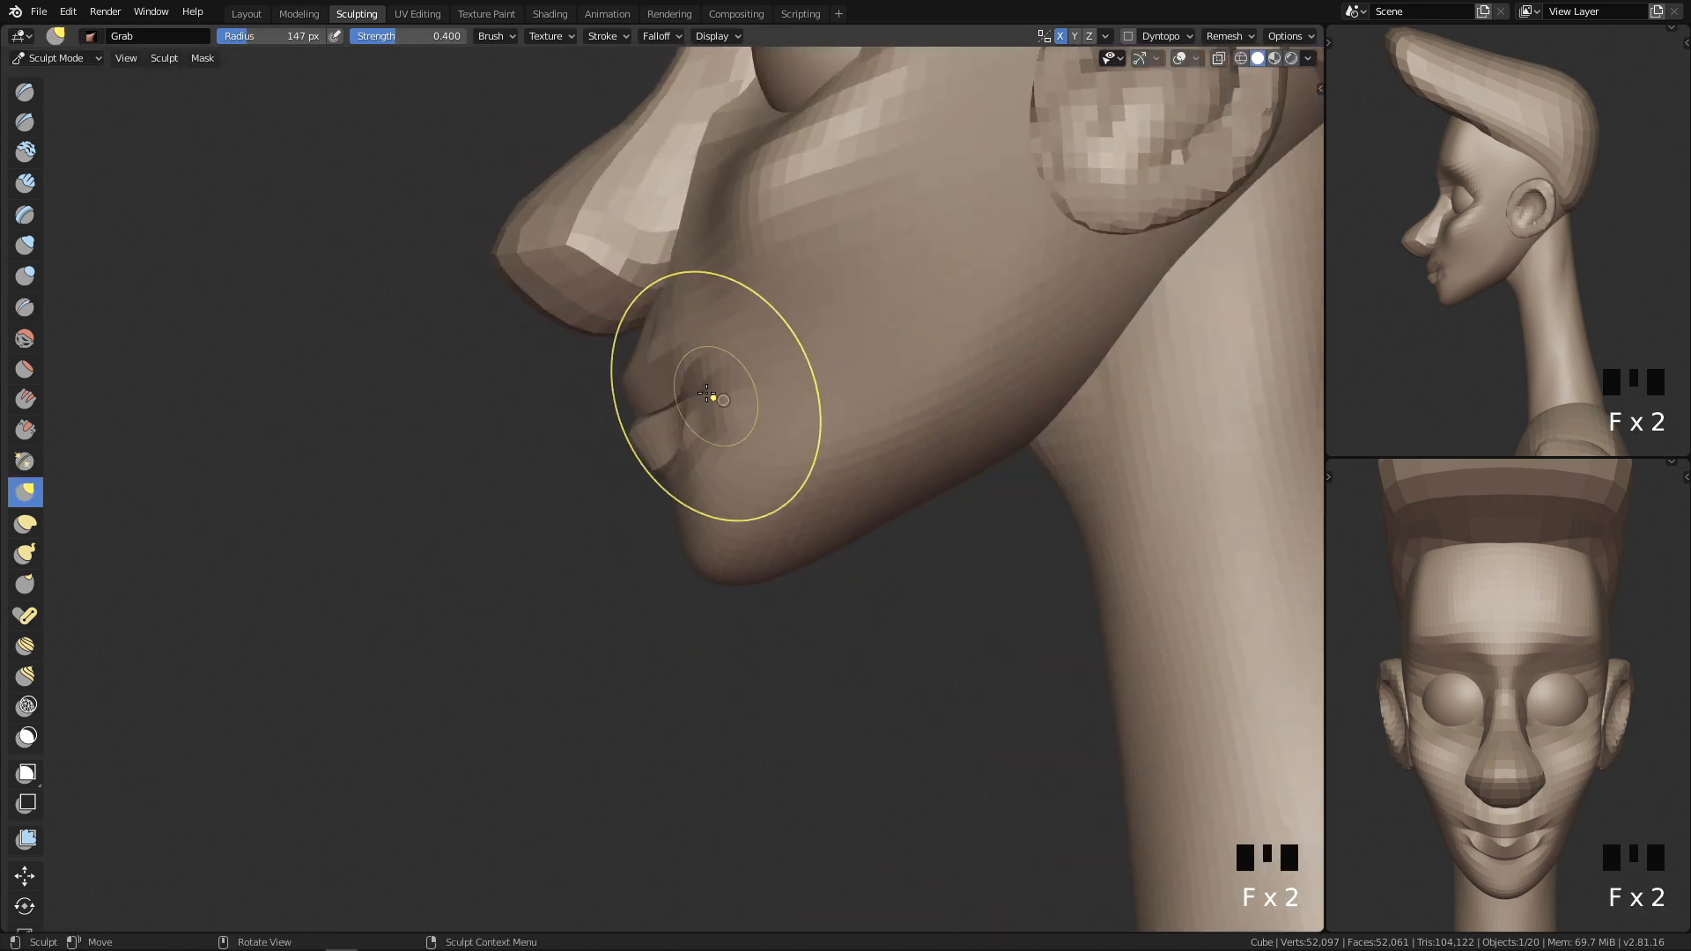
key(f)
drag(756, 389, 769, 374)
mouse_move(768, 375)
middle_down()
mouse_move(789, 389)
mouse_move(781, 418)
mouse_move(767, 408)
middle_up()
drag(767, 409, 806, 387)
Step: Smooth the surface around the lower lip and the mouth corners
key(q)
mouse_move(758, 446)
middle_down()
mouse_move(792, 392)
mouse_move(743, 490)
middle_up()
key(f)
click(715, 546)
shift+drag(775, 489, 744, 590)
Step: Adjust the lips and the overall mouth shape with the Grab brush at a 232 px radius
middle_drag(738, 608, 962, 589)
key(q)
key(f)
click(854, 550)
mouse_move(854, 550)
mouse_down()
mouse_move(839, 566)
mouse_move(843, 544)
mouse_up()
key(f)
click(850, 539)
key(f)
click(885, 542)
drag(744, 569, 746, 561)
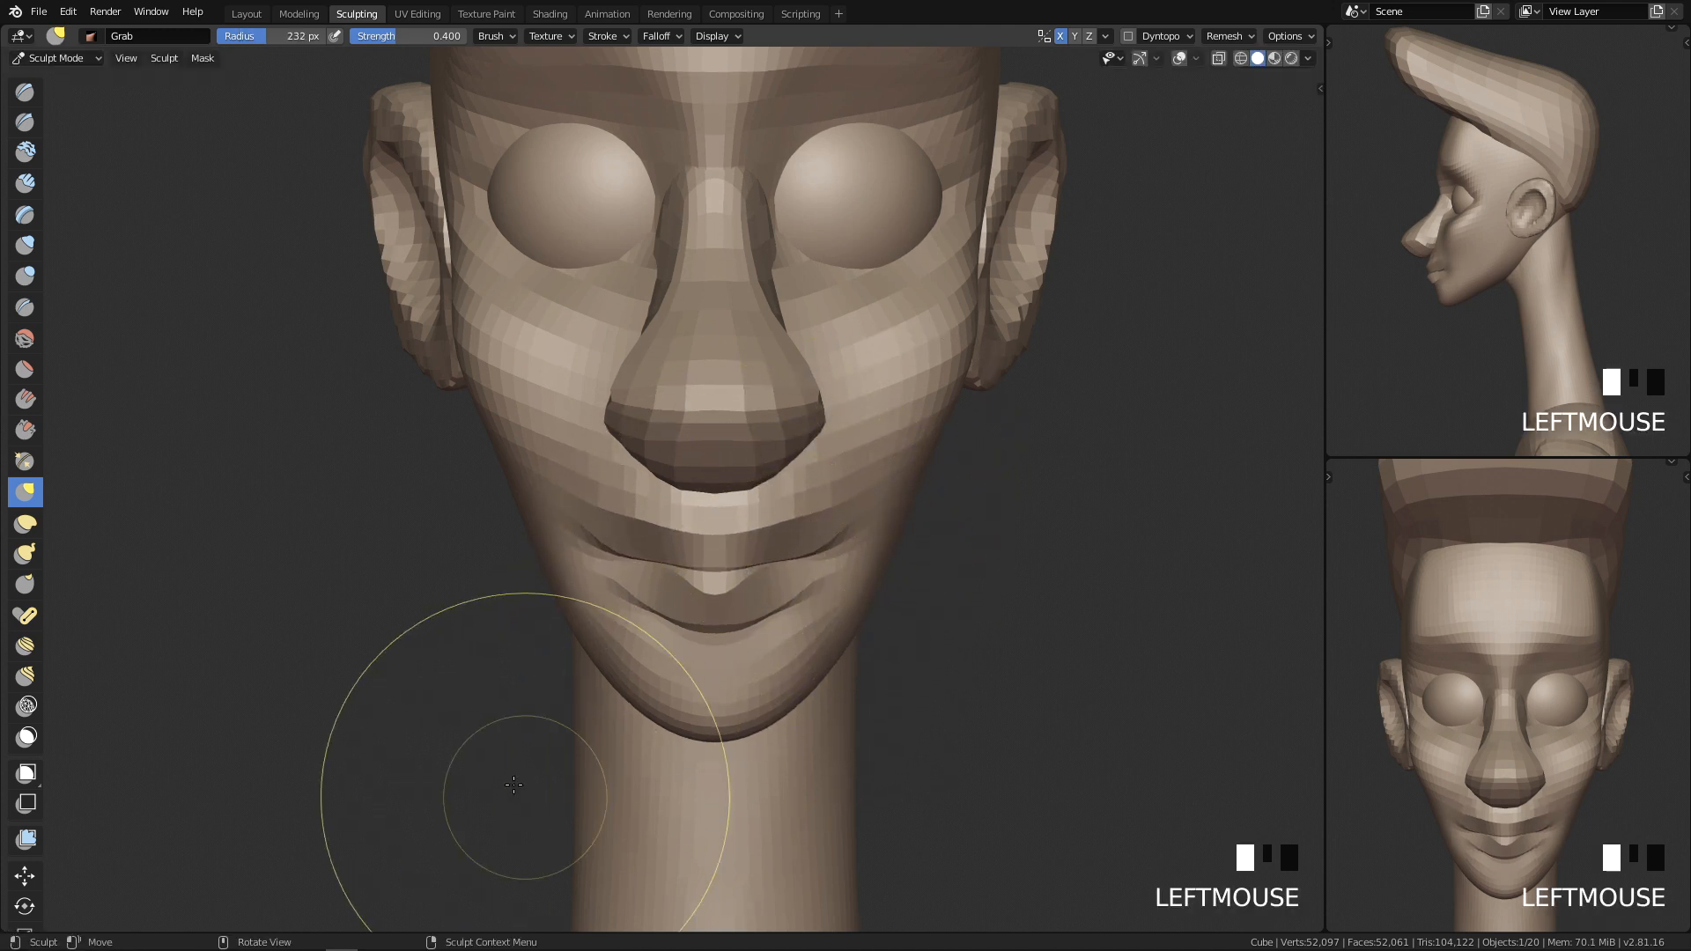
Step: Switch from sculpting to Object Mode and add a UV sphere in front of the forehead
ctrl+middle_drag(741, 588, 718, 694)
key(q)
ctrl+middle_drag(844, 612, 825, 546)
ctrl+middle_drag(740, 630, 796, 684)
key(q)
mouse_move(881, 625)
ctrl+middle_down()
mouse_move(895, 554)
mouse_move(779, 696)
mouse_move(887, 558)
ctrl+middle_up()
key(Tab)
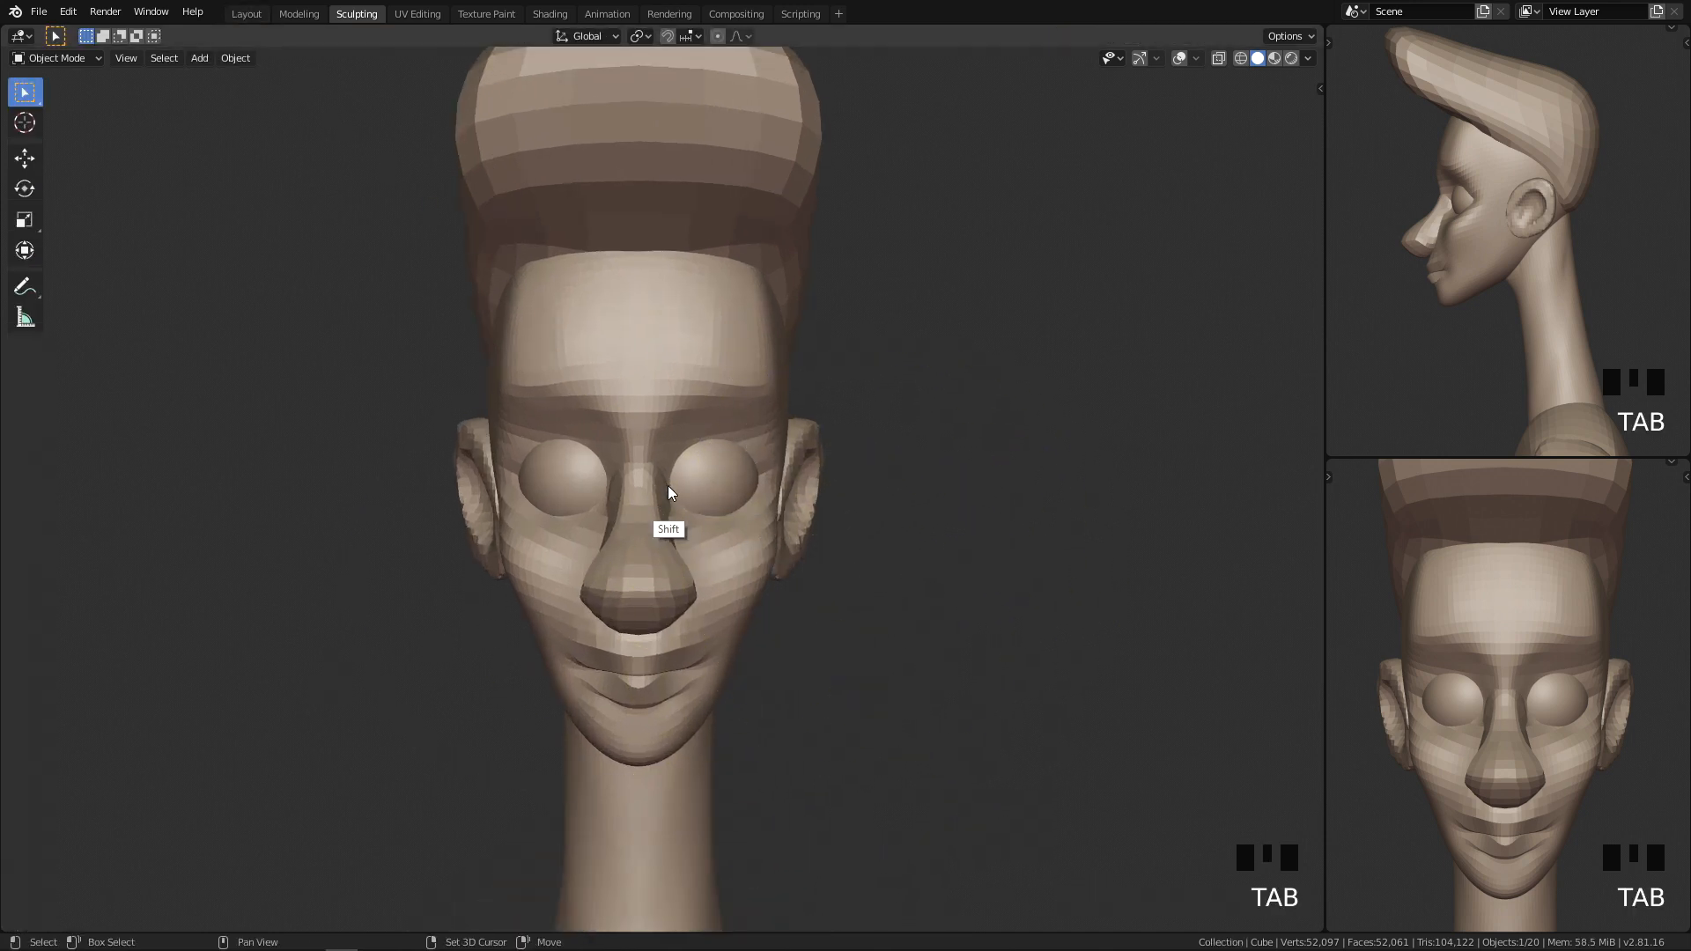
key(shift+a)
mouse_move(637, 477)
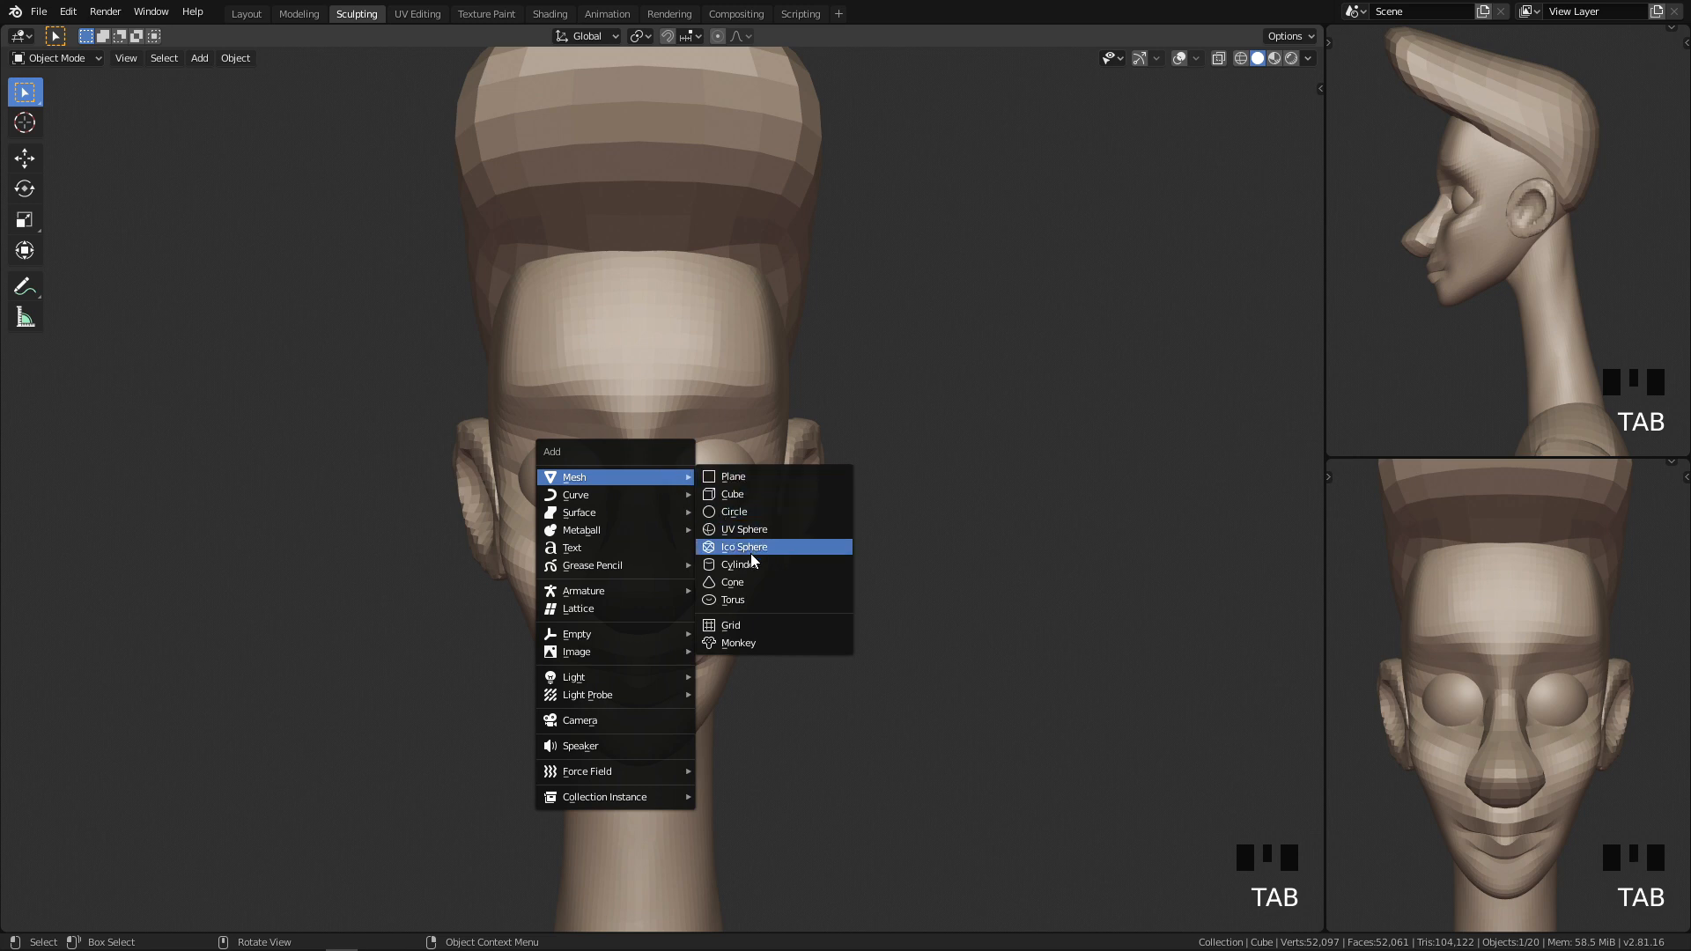
click(754, 530)
mouse_move(690, 653)
ctrl+middle_down()
mouse_move(664, 509)
mouse_move(677, 653)
ctrl+middle_up()
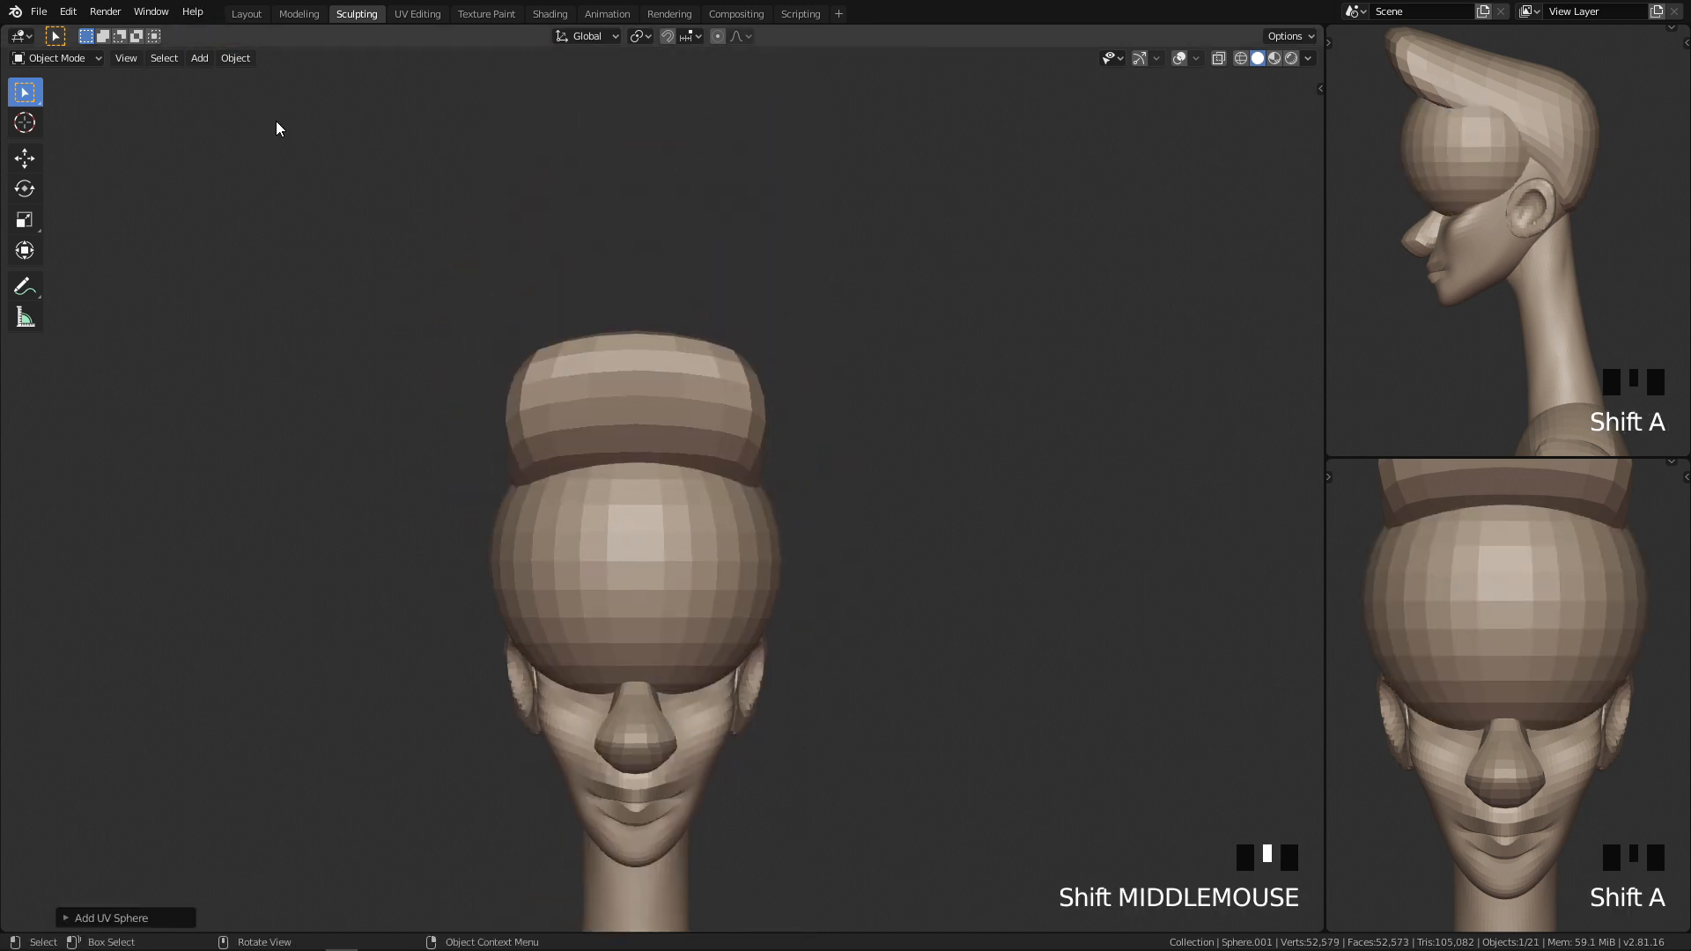
Step: Edit the new sphere's mesh in the Layout workspace with the viewport in wireframe shading
key(Tab)
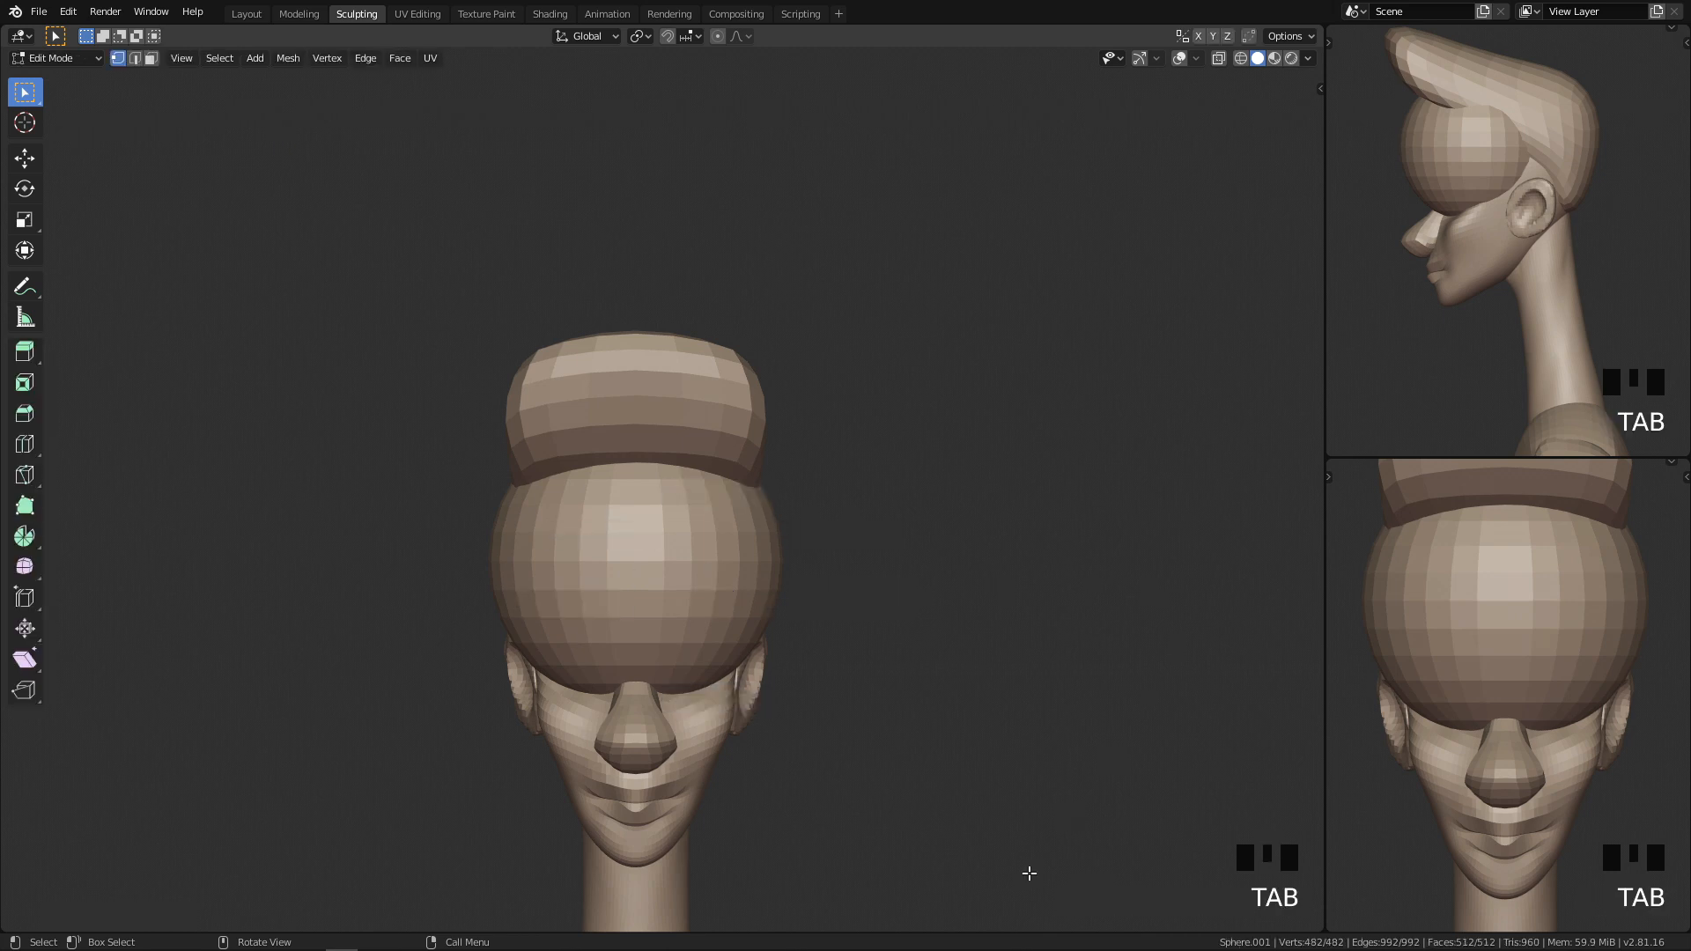
click(643, 559)
click(246, 14)
ctrl+middle_drag(412, 517, 749, 553)
key(Tab)
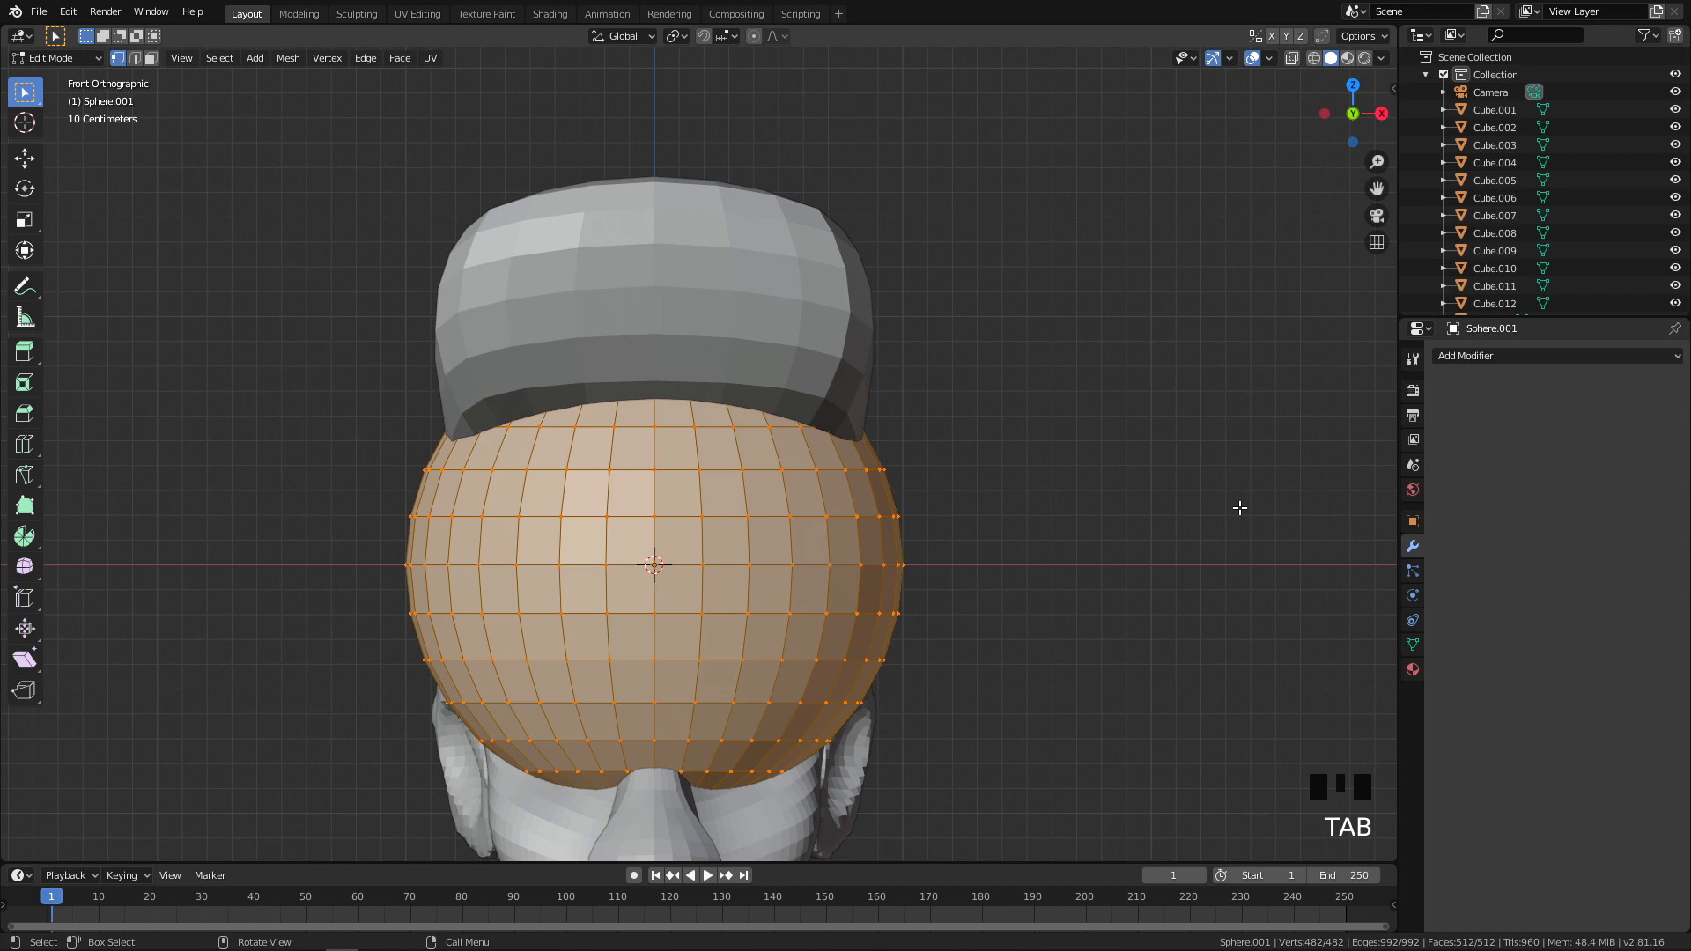
scroll(1056, 315, down, 2)
shift+middle_drag(682, 453, 714, 473)
key(z)
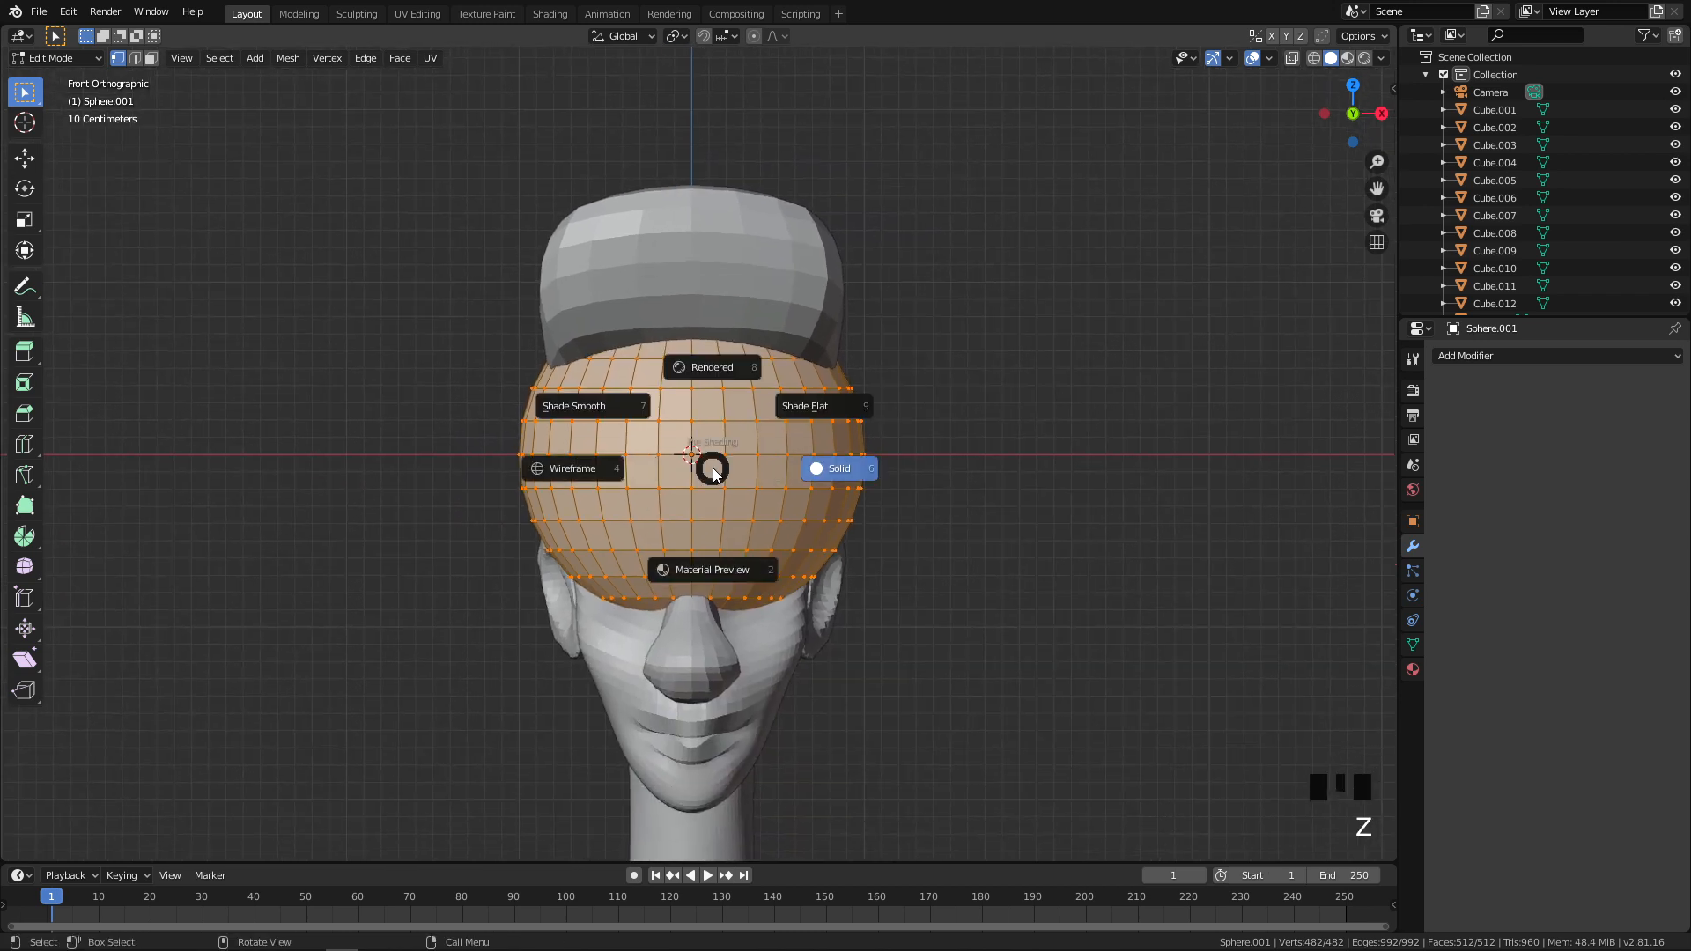
click(613, 492)
Step: Select and delete the vertices of the sphere's lower half in the front view
drag(385, 464, 1214, 702)
key(x)
click(1046, 585)
key(x)
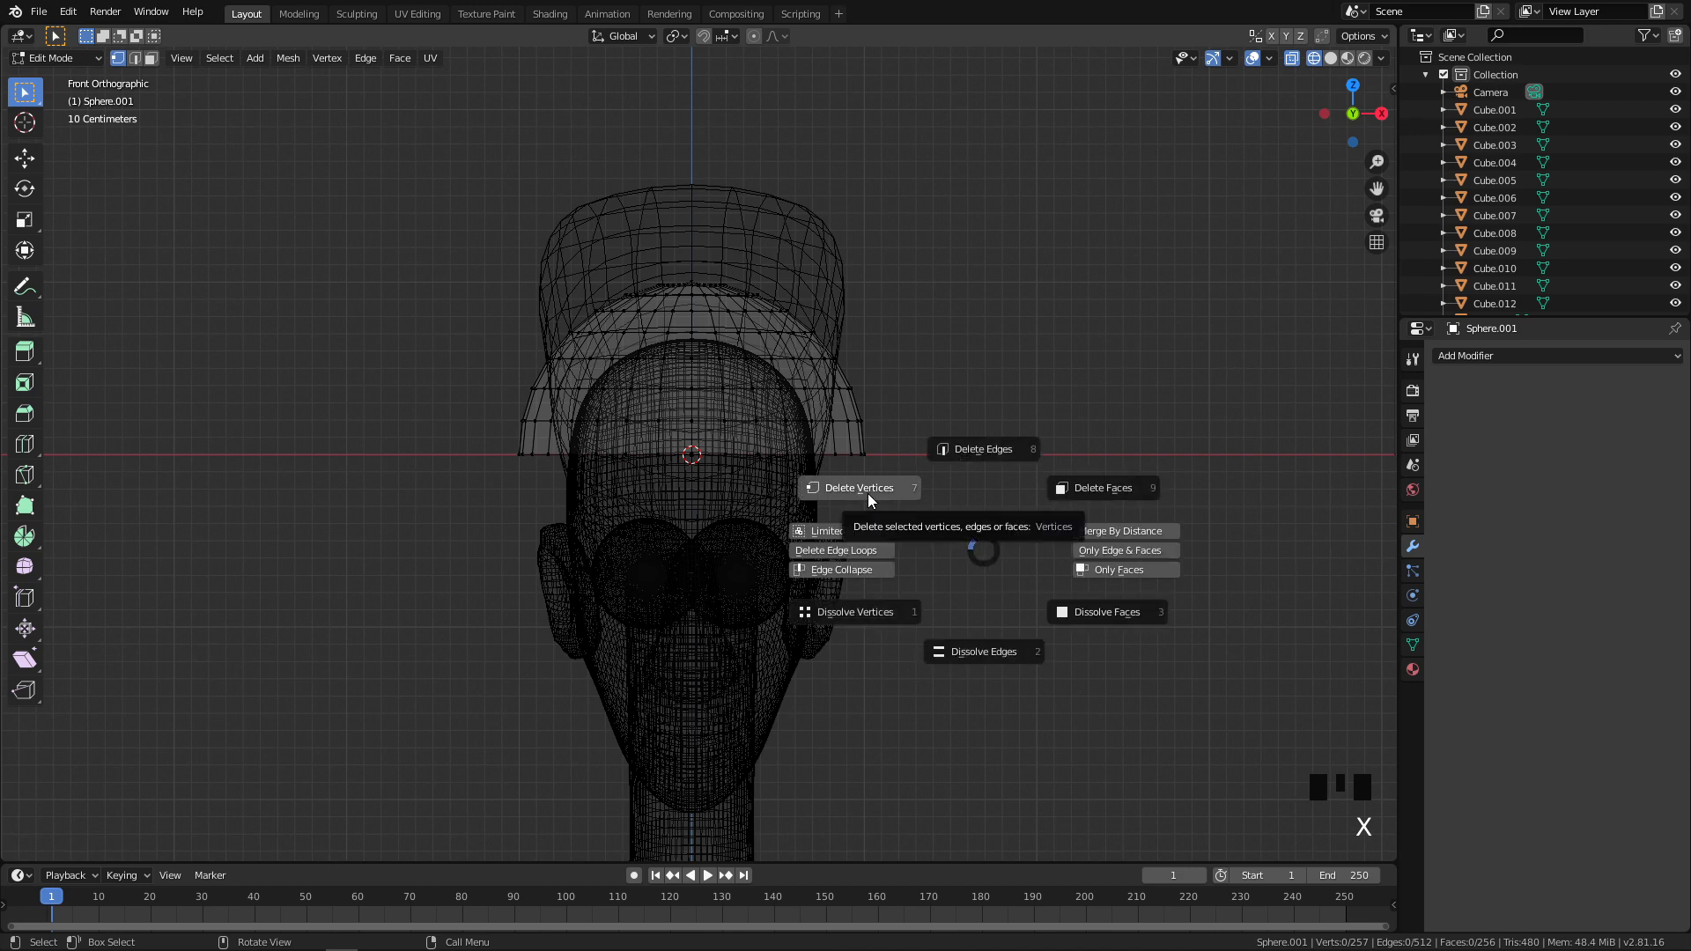
right_click(1002, 562)
Step: Select and delete the rear vertices of the half sphere in the right side view
middle_drag(955, 544, 819, 543)
key(q)
click(1174, 525)
shift+middle_drag(1174, 525, 770, 493)
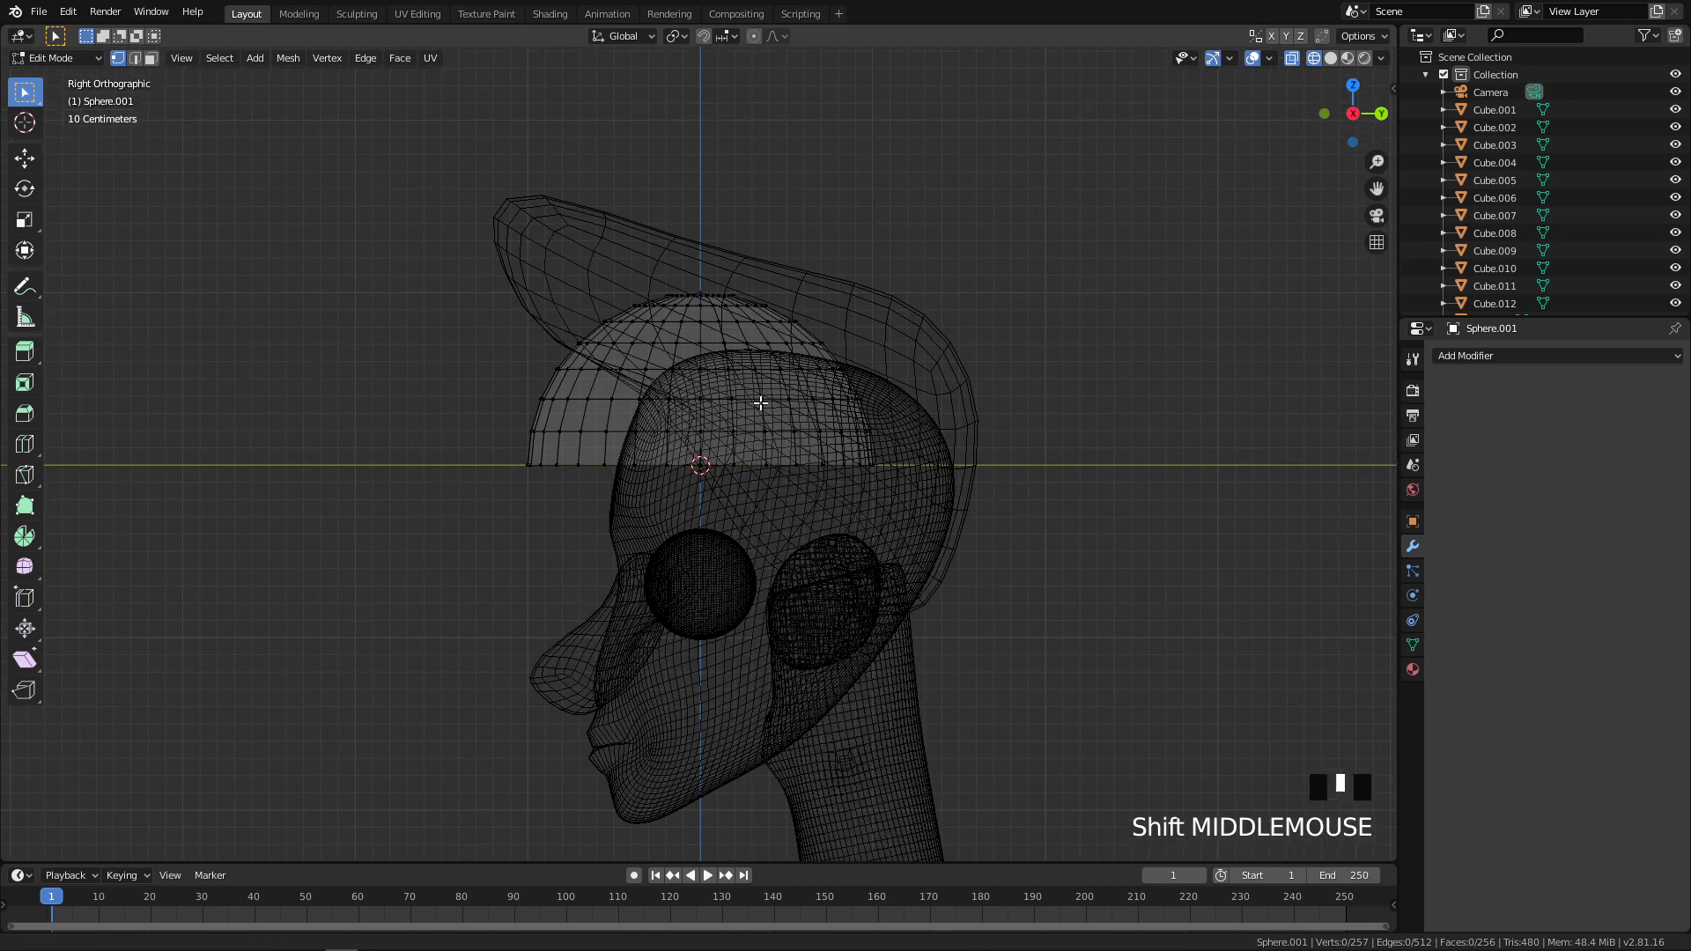
scroll(770, 476, up, 2)
drag(910, 528, 673, 160)
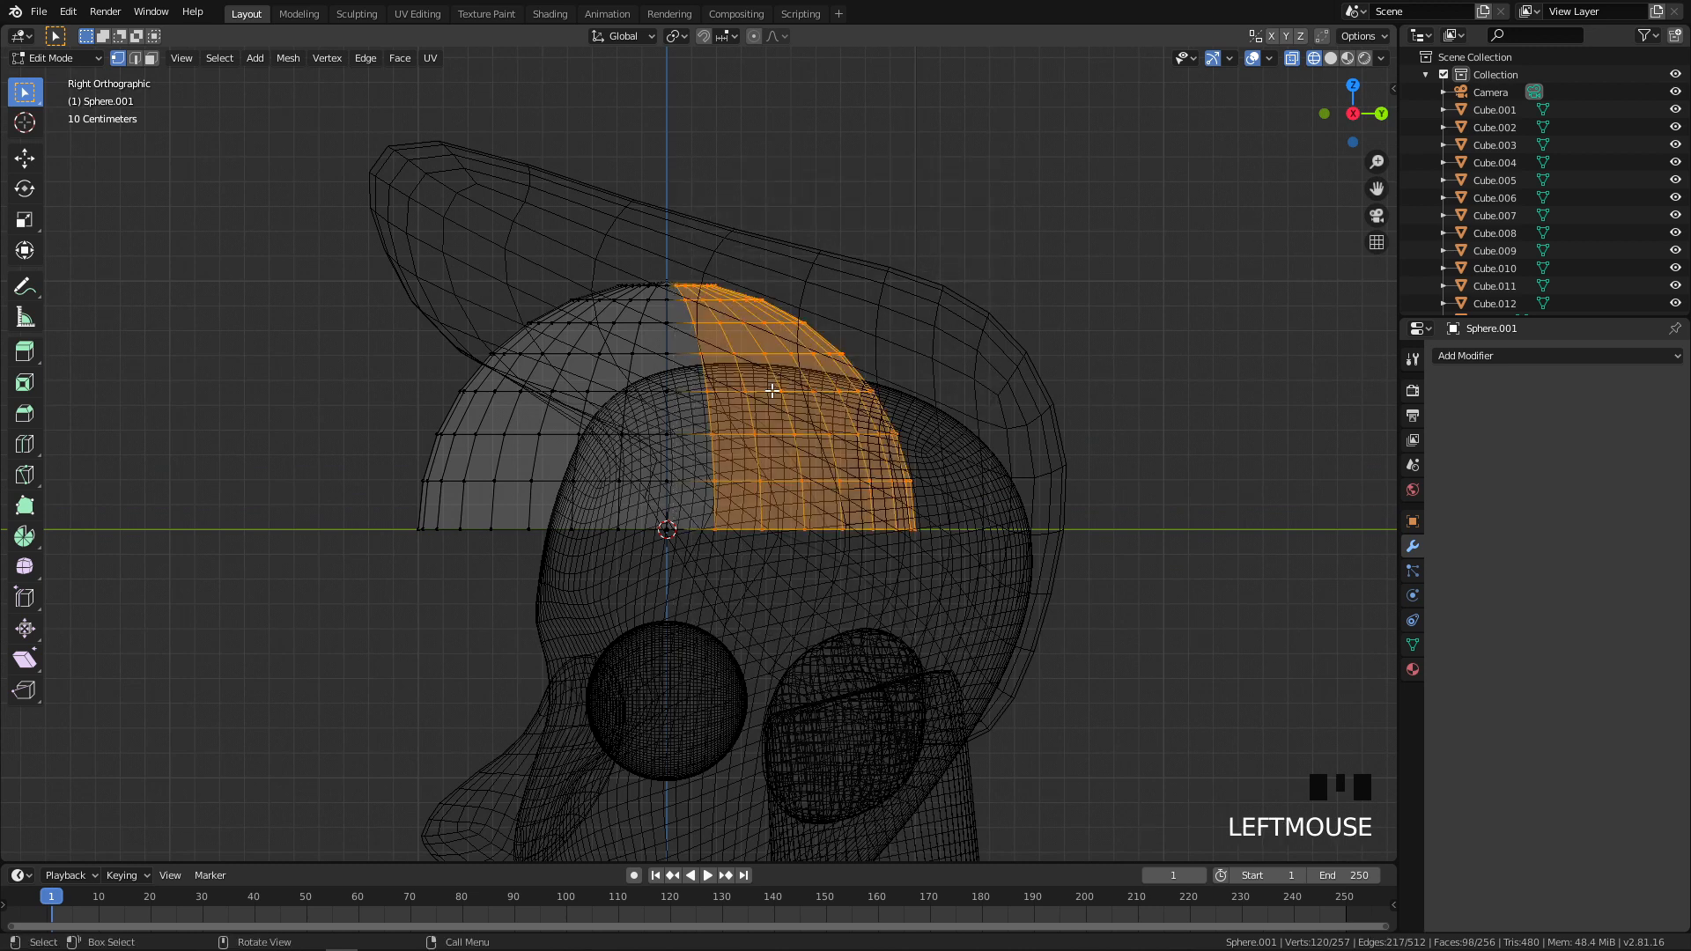
key(x)
Step: Return to Object Mode with solid shading and select the remaining sphere shell
scroll(717, 426, up, 1)
mouse_move(717, 426)
middle_down()
mouse_move(699, 407)
mouse_move(736, 404)
middle_up()
key(Tab)
key(z)
click(967, 404)
mouse_move(502, 426)
middle_down()
mouse_move(595, 368)
mouse_move(540, 321)
middle_up()
click(541, 321)
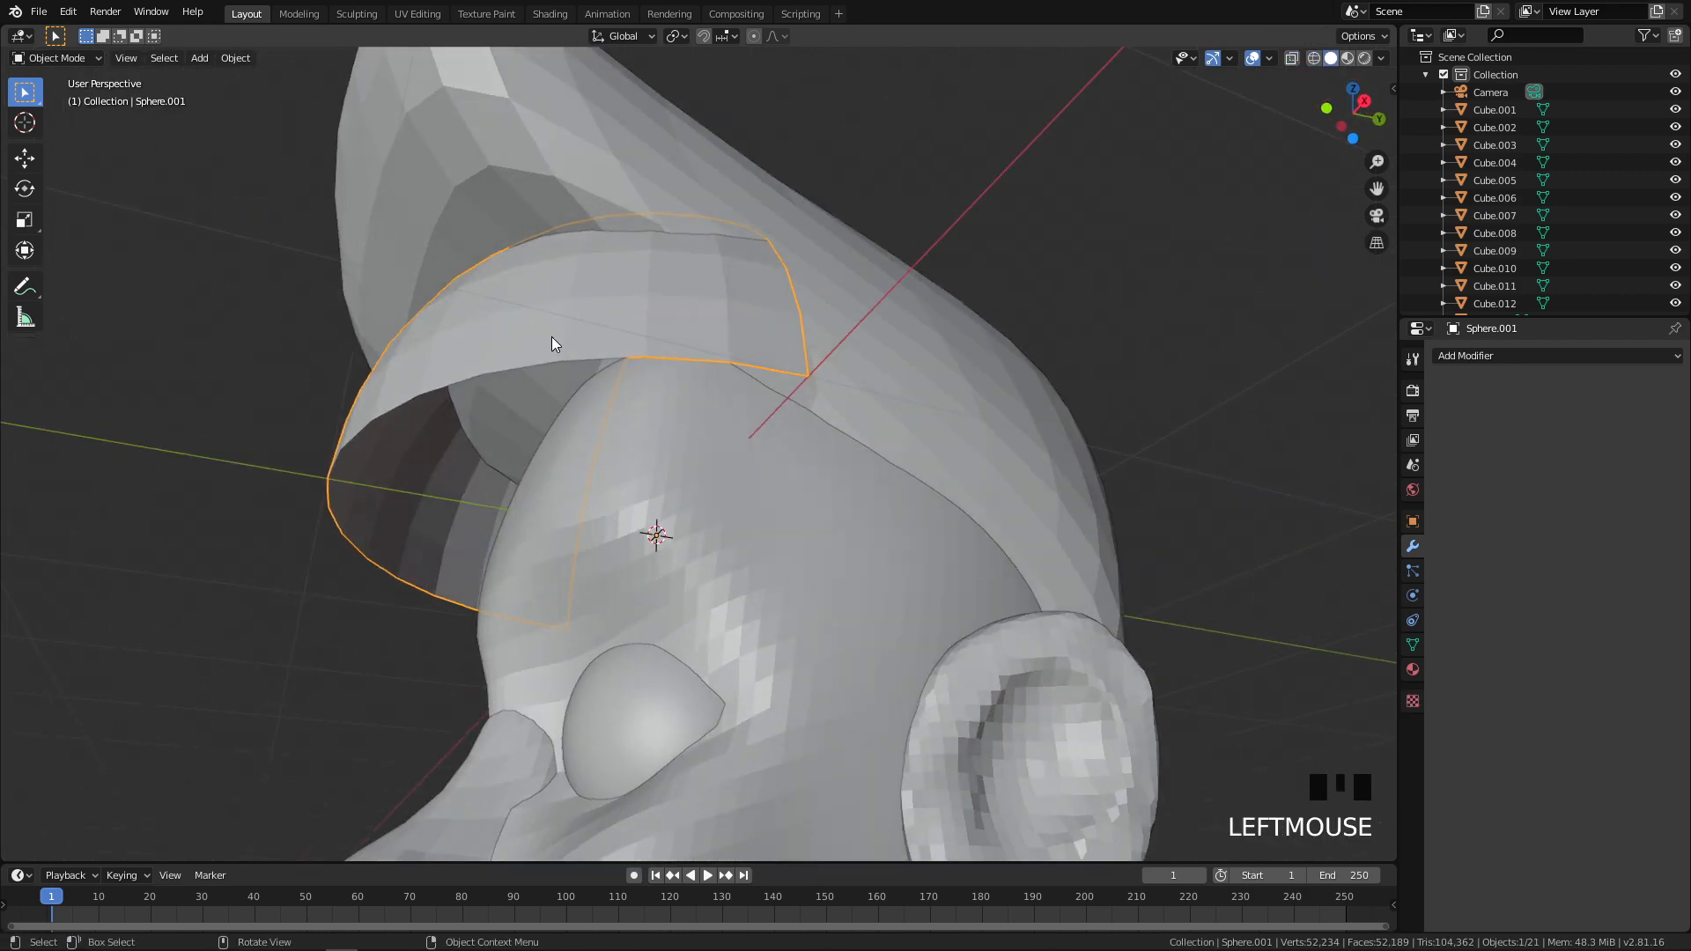
Step: Examine the shell's mesh and its fit around the forehead from the side, three-quarter and front views
middle_drag(589, 375, 760, 411)
key(Tab)
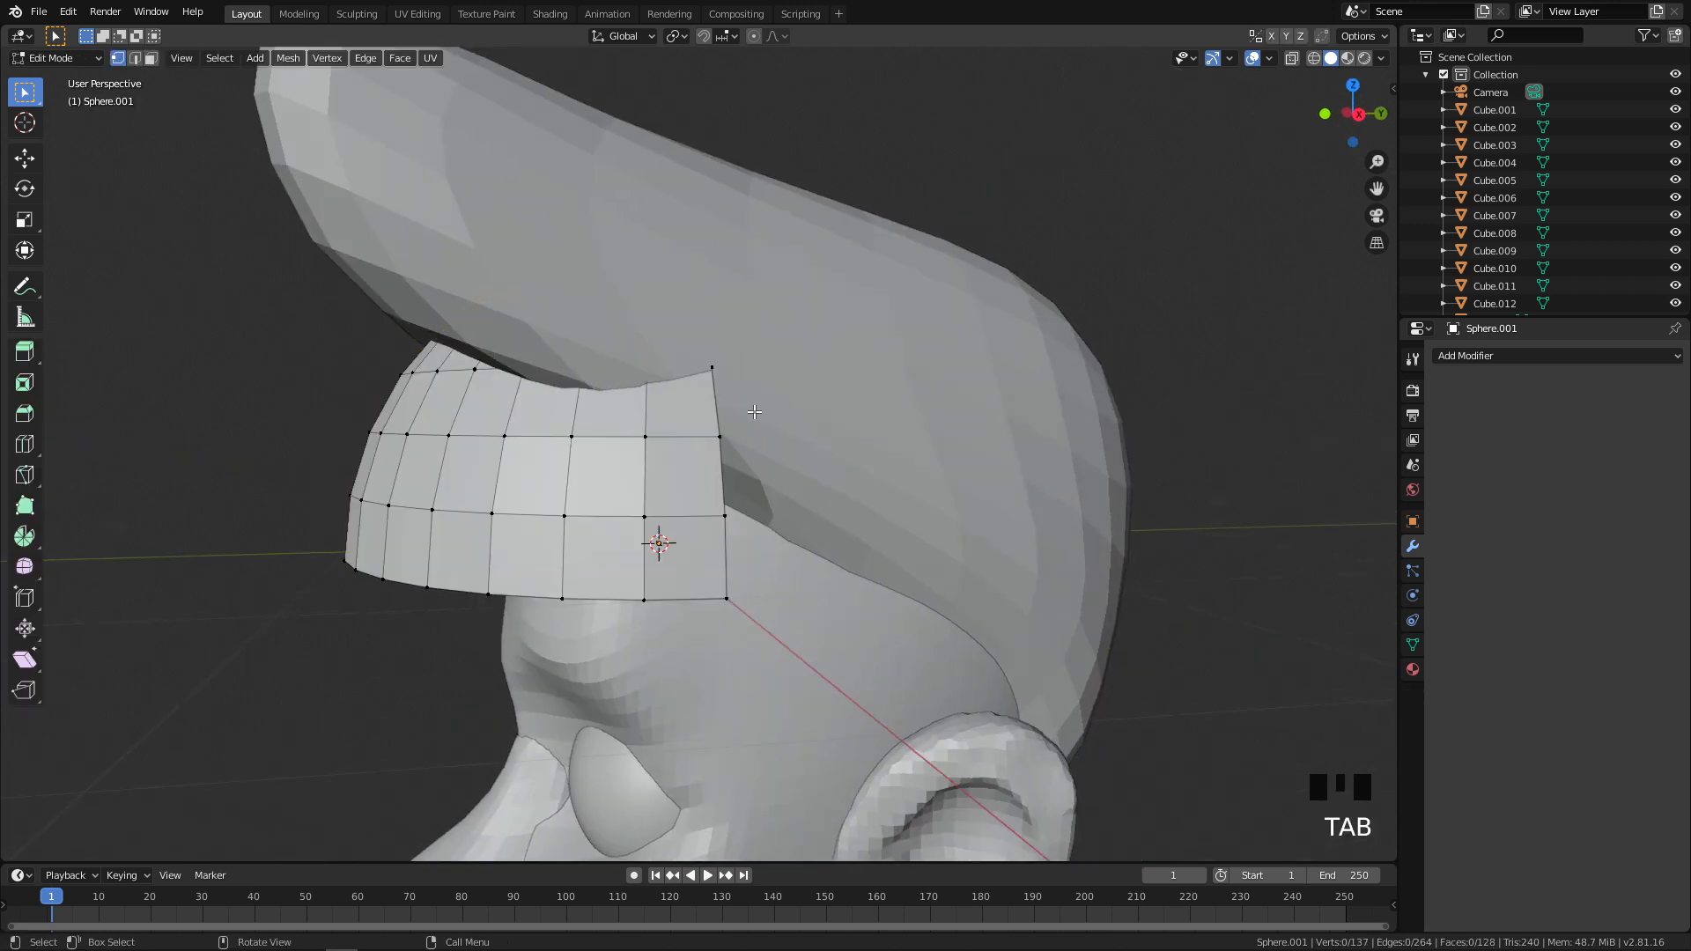
scroll(574, 432, down, 3)
middle_drag(574, 432, 661, 423)
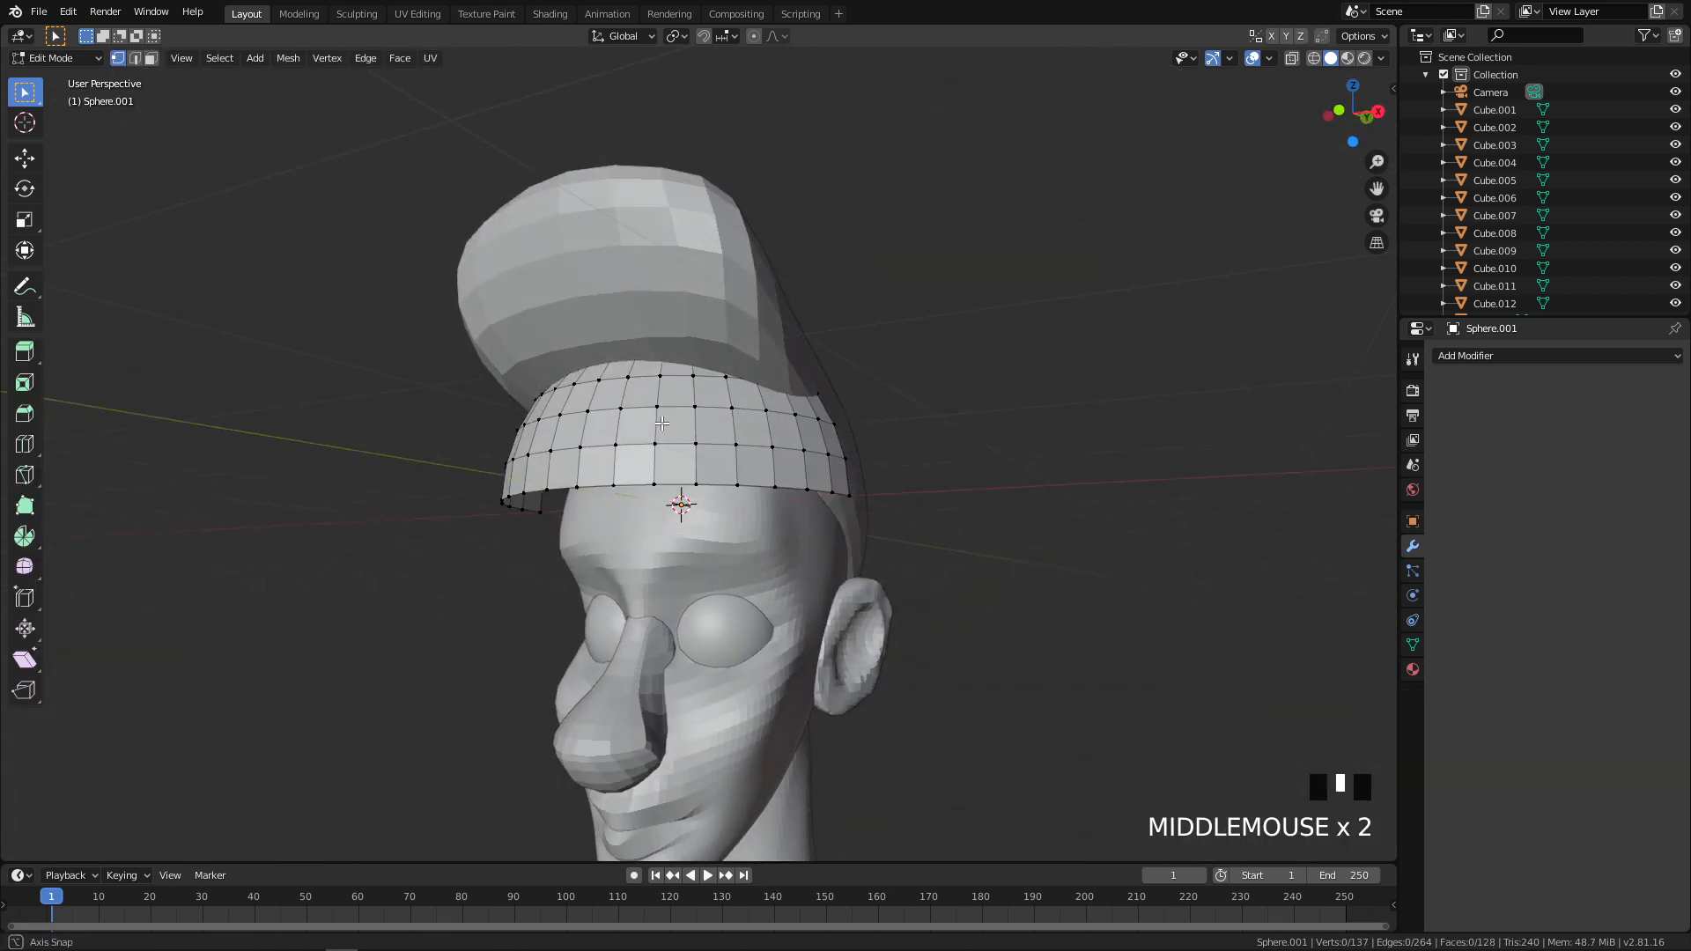
key(Tab)
middle_drag(469, 451, 555, 469)
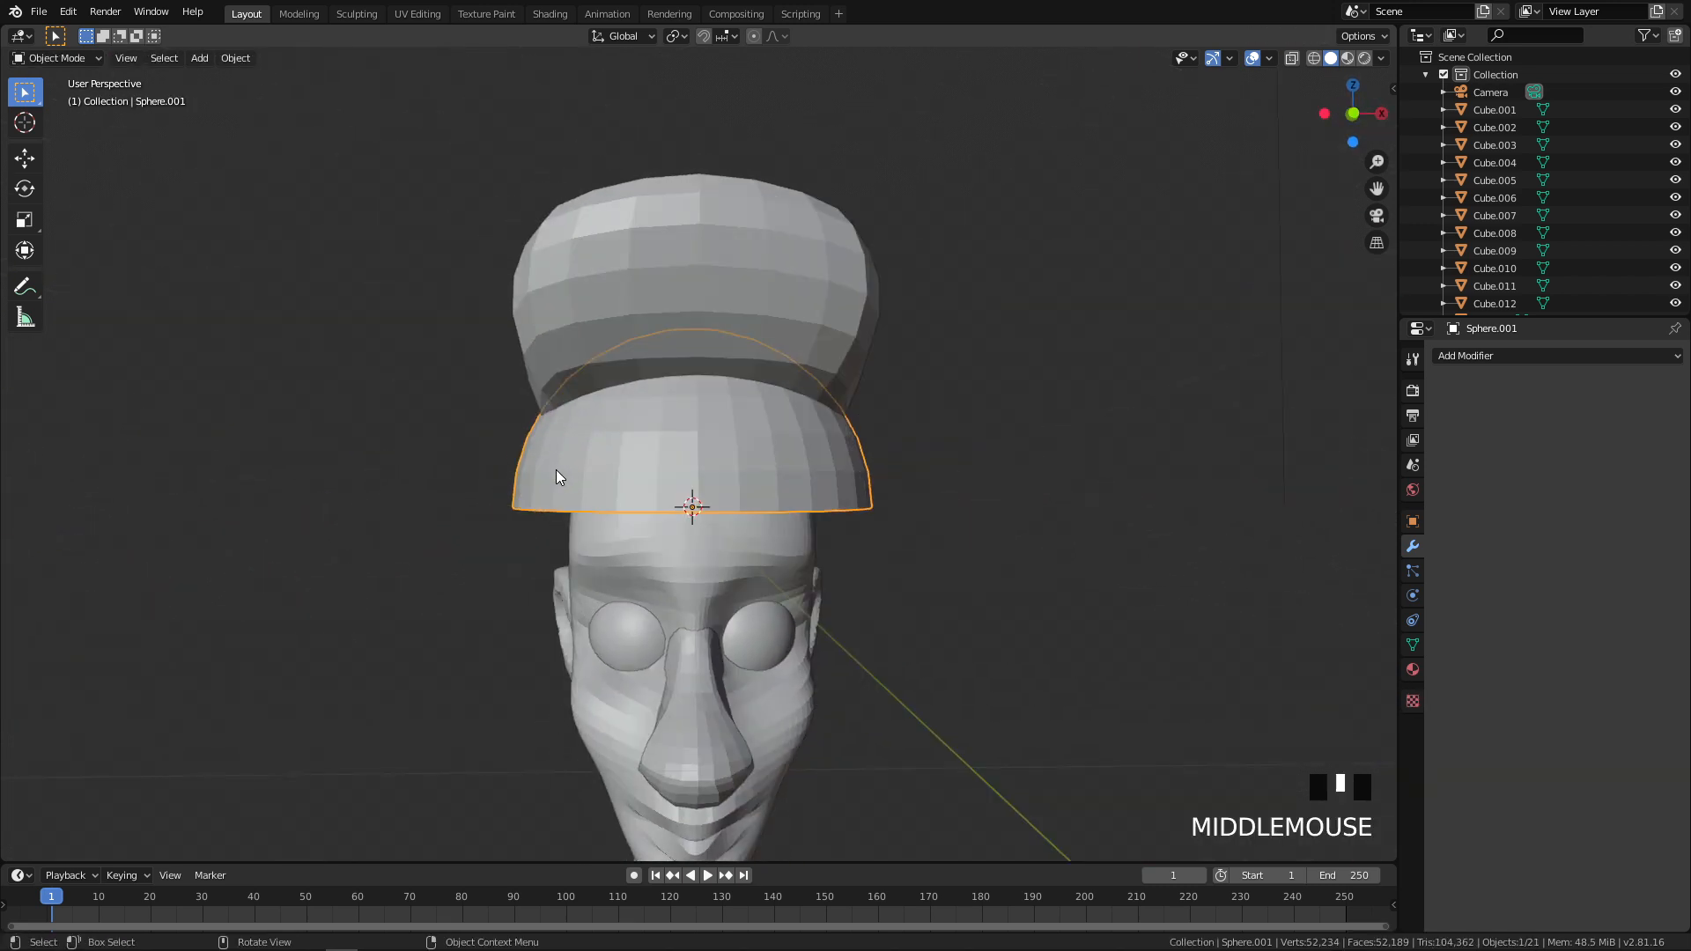
key(Tab)
key(q)
scroll(932, 448, up, 4)
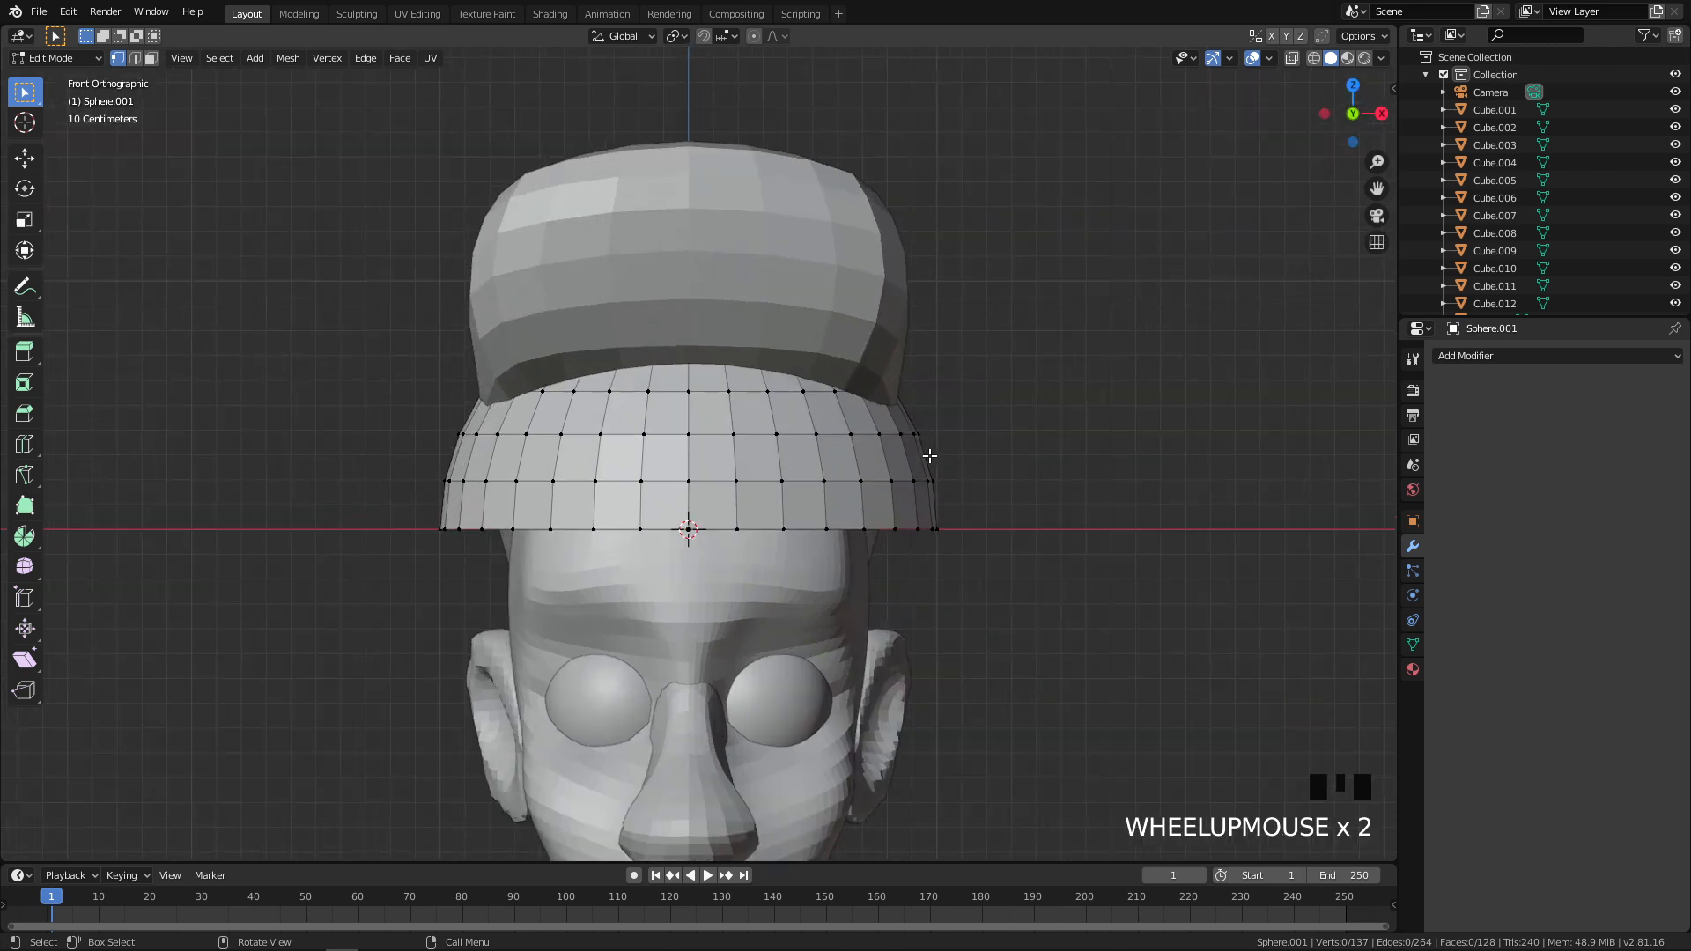
Step: Add a Subdivision Surface modifier with 2 levels to the sphere shell in Object Mode
key(Tab)
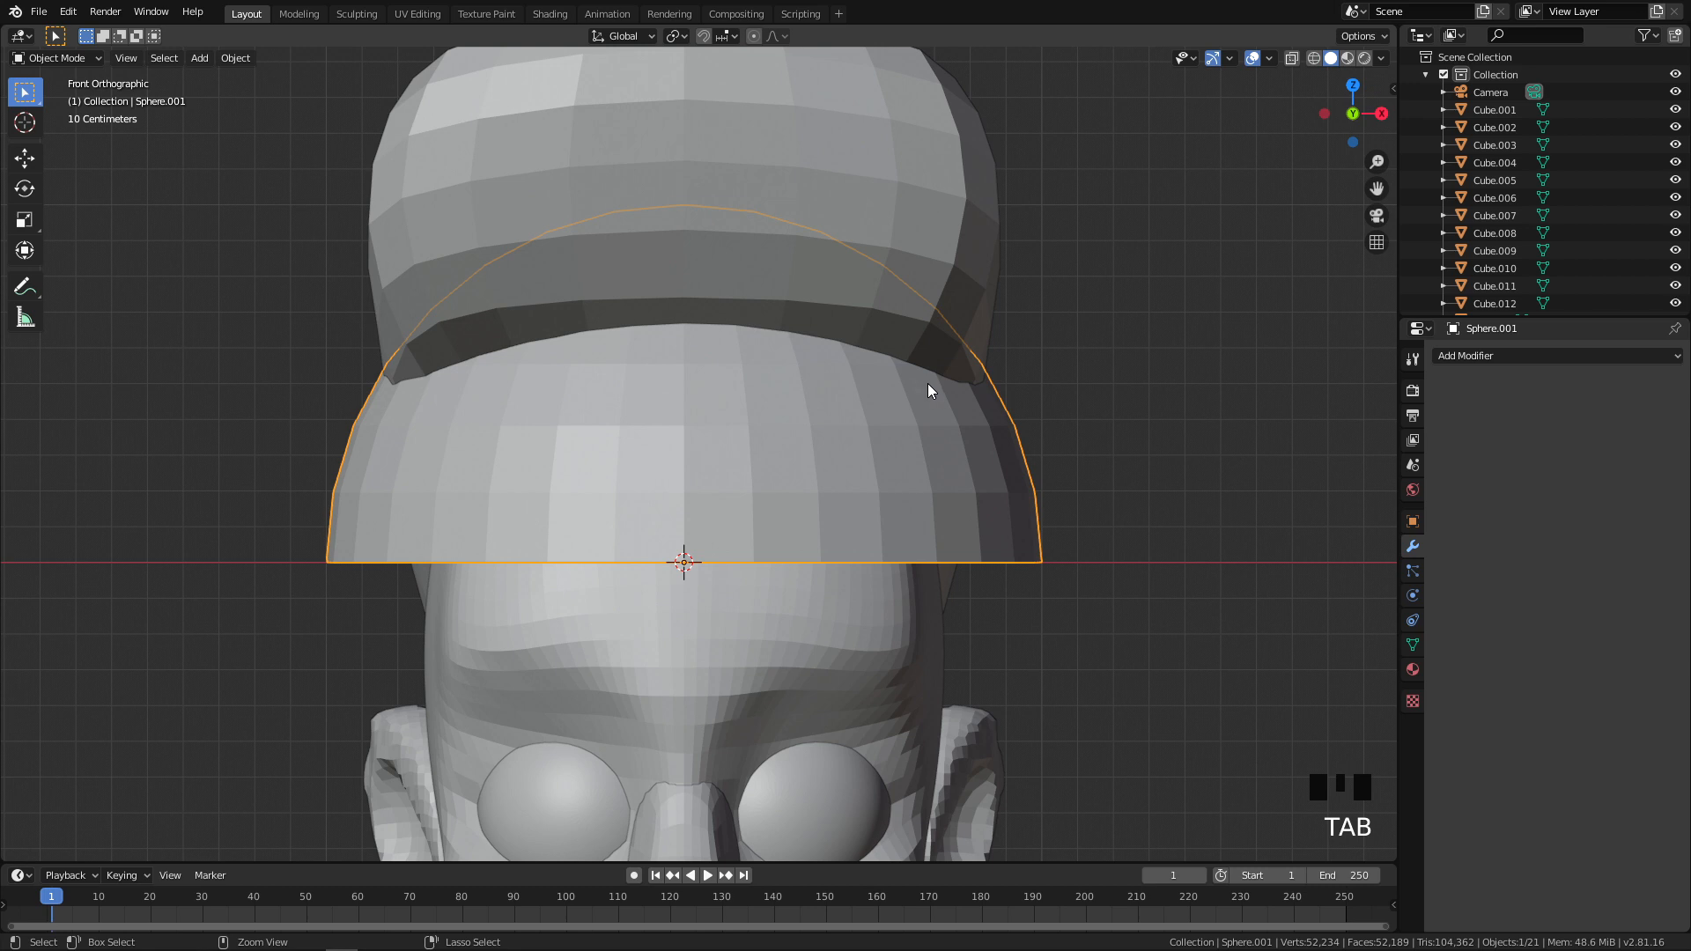
key(ctrl+2)
mouse_move(912, 415)
middle_down()
mouse_move(979, 436)
mouse_move(917, 410)
middle_up()
middle_drag(632, 351, 743, 408)
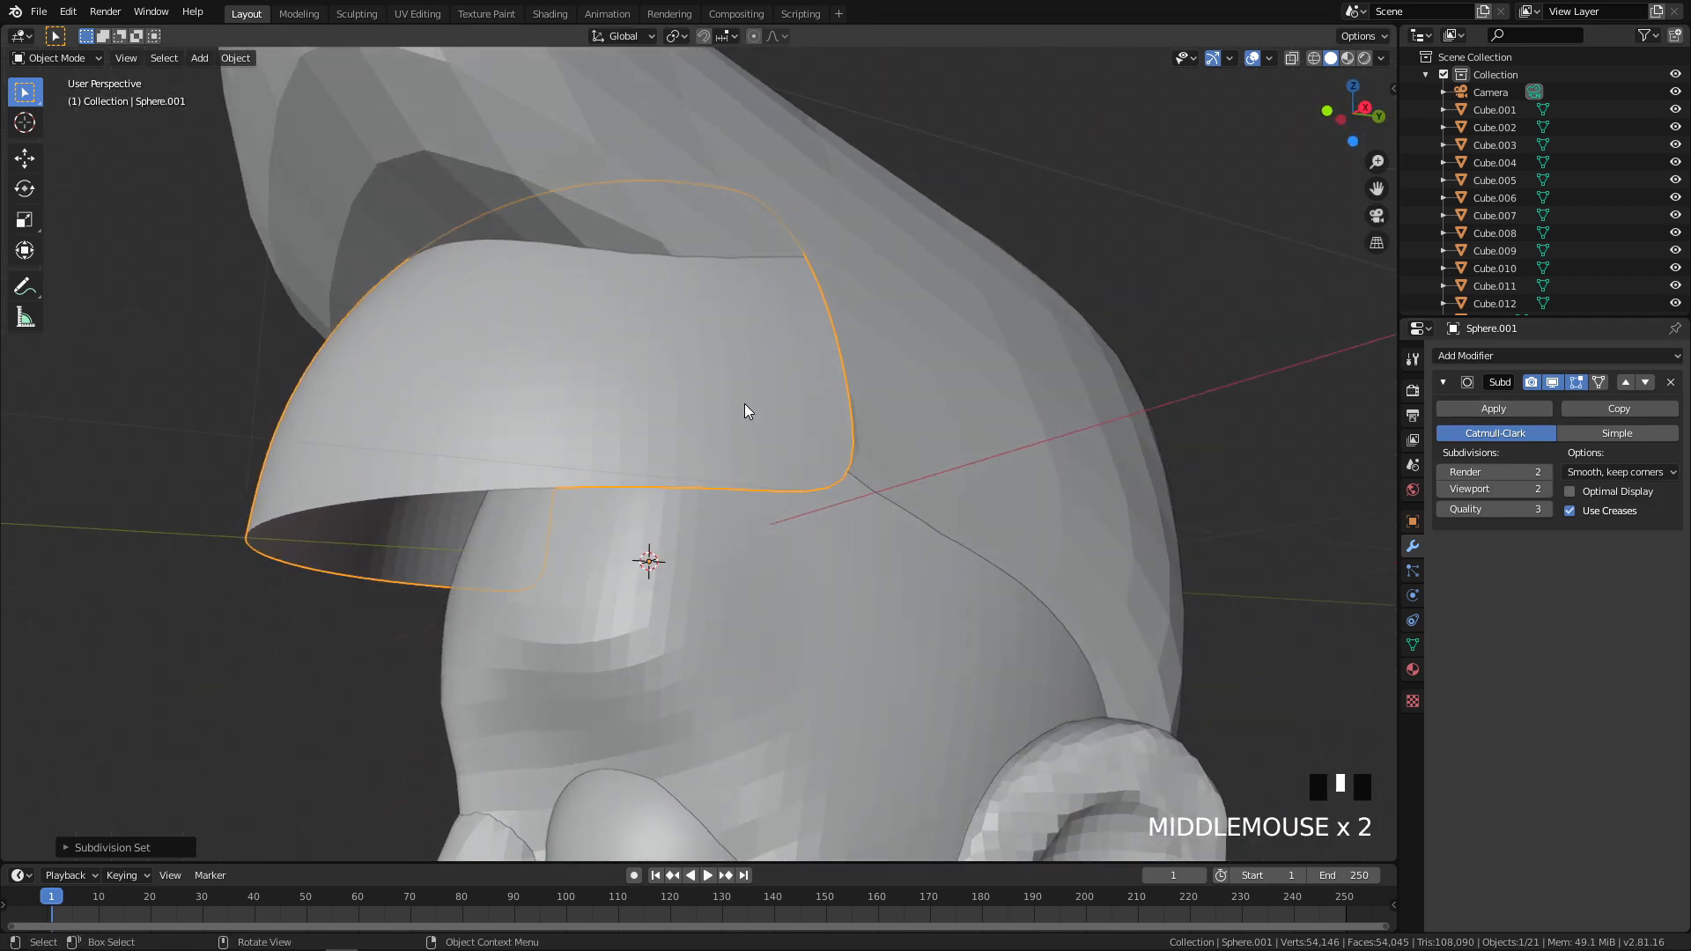
Step: Add a Solidify modifier to the sphere shell to give it thickness
click(1479, 361)
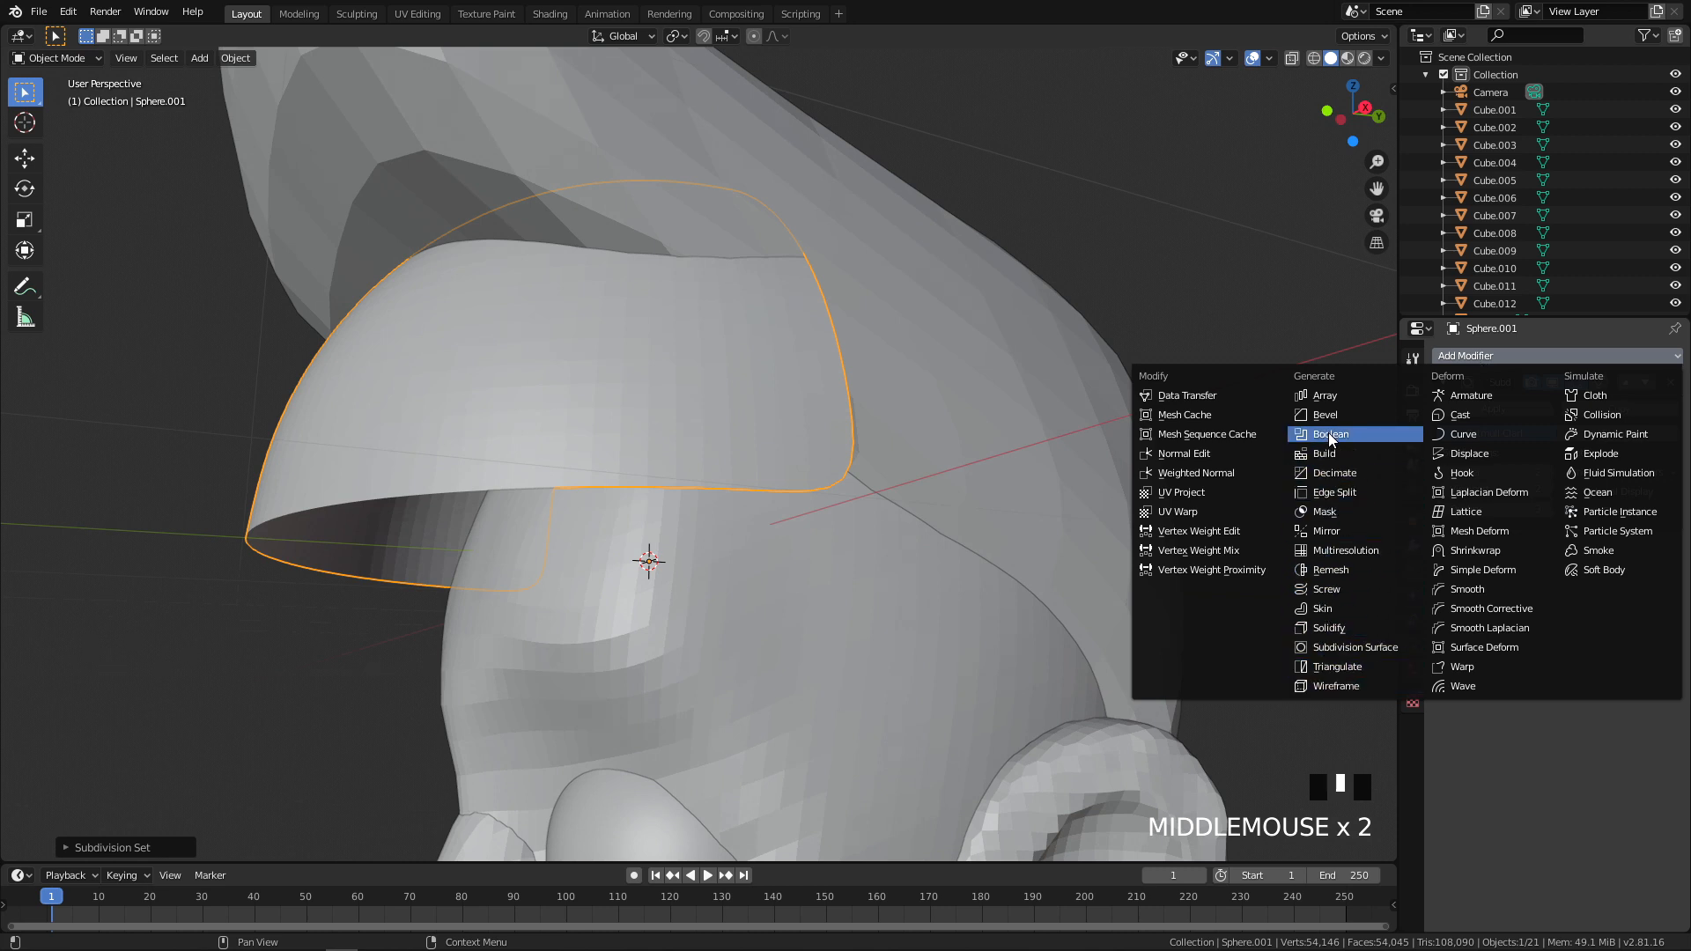
click(1345, 626)
middle_drag(739, 419, 660, 419)
scroll(696, 416, up, 2)
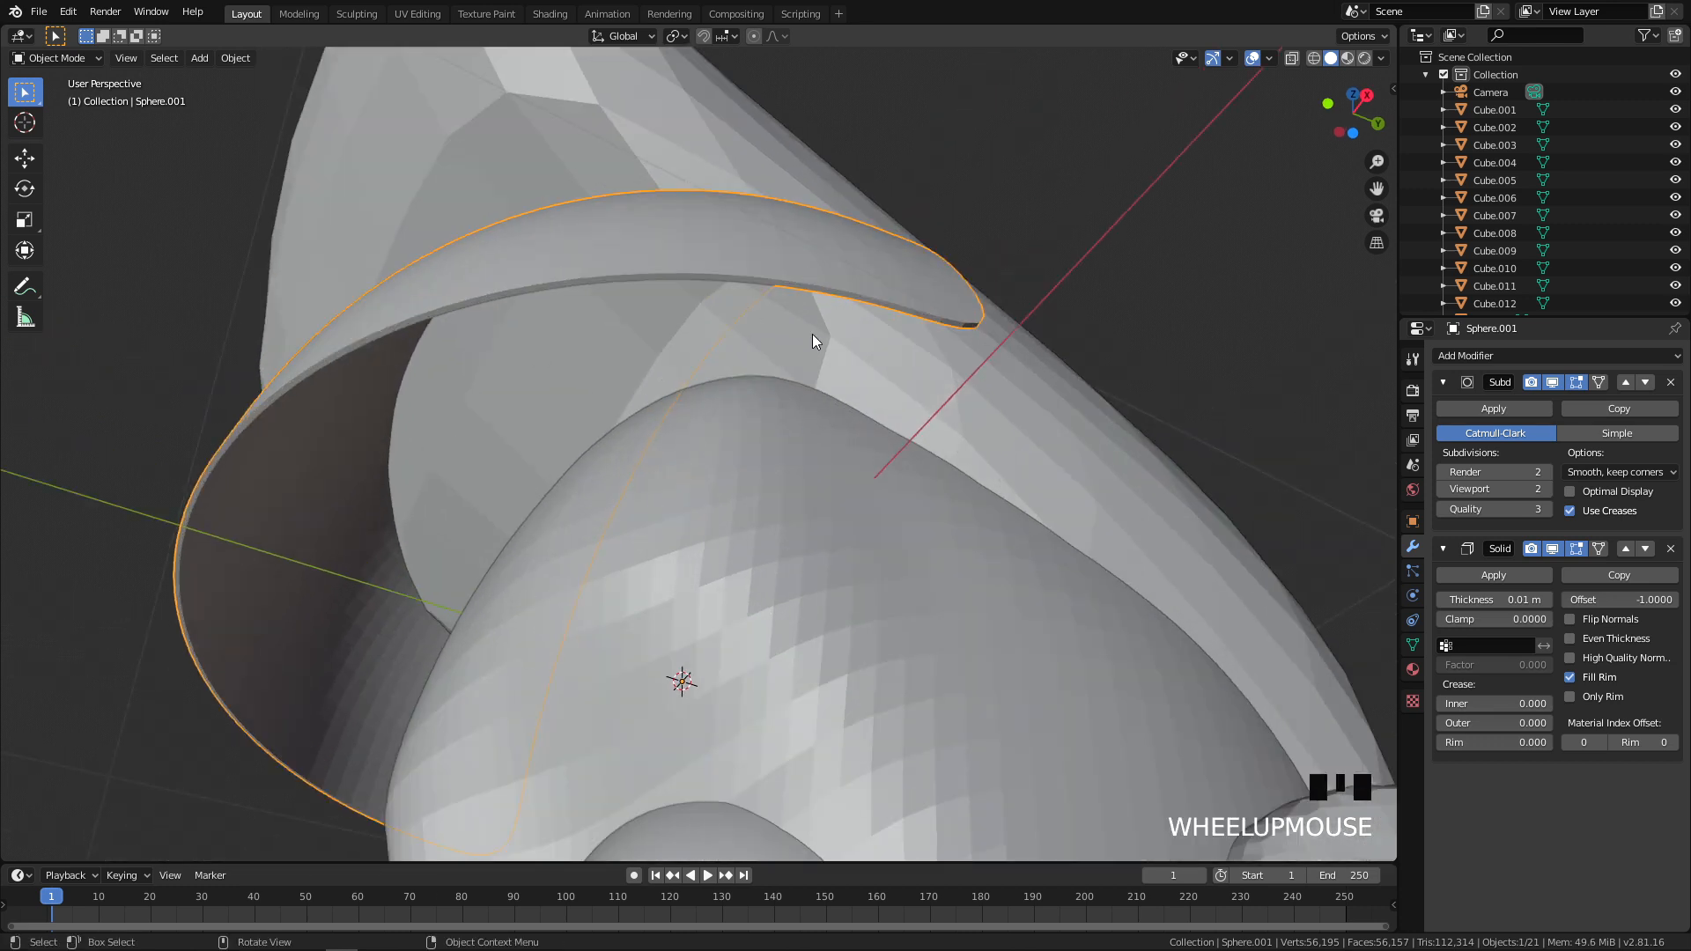
Step: Set the sphere shell's Solidify thickness to 0.07 m
drag(1480, 597, 1486, 601)
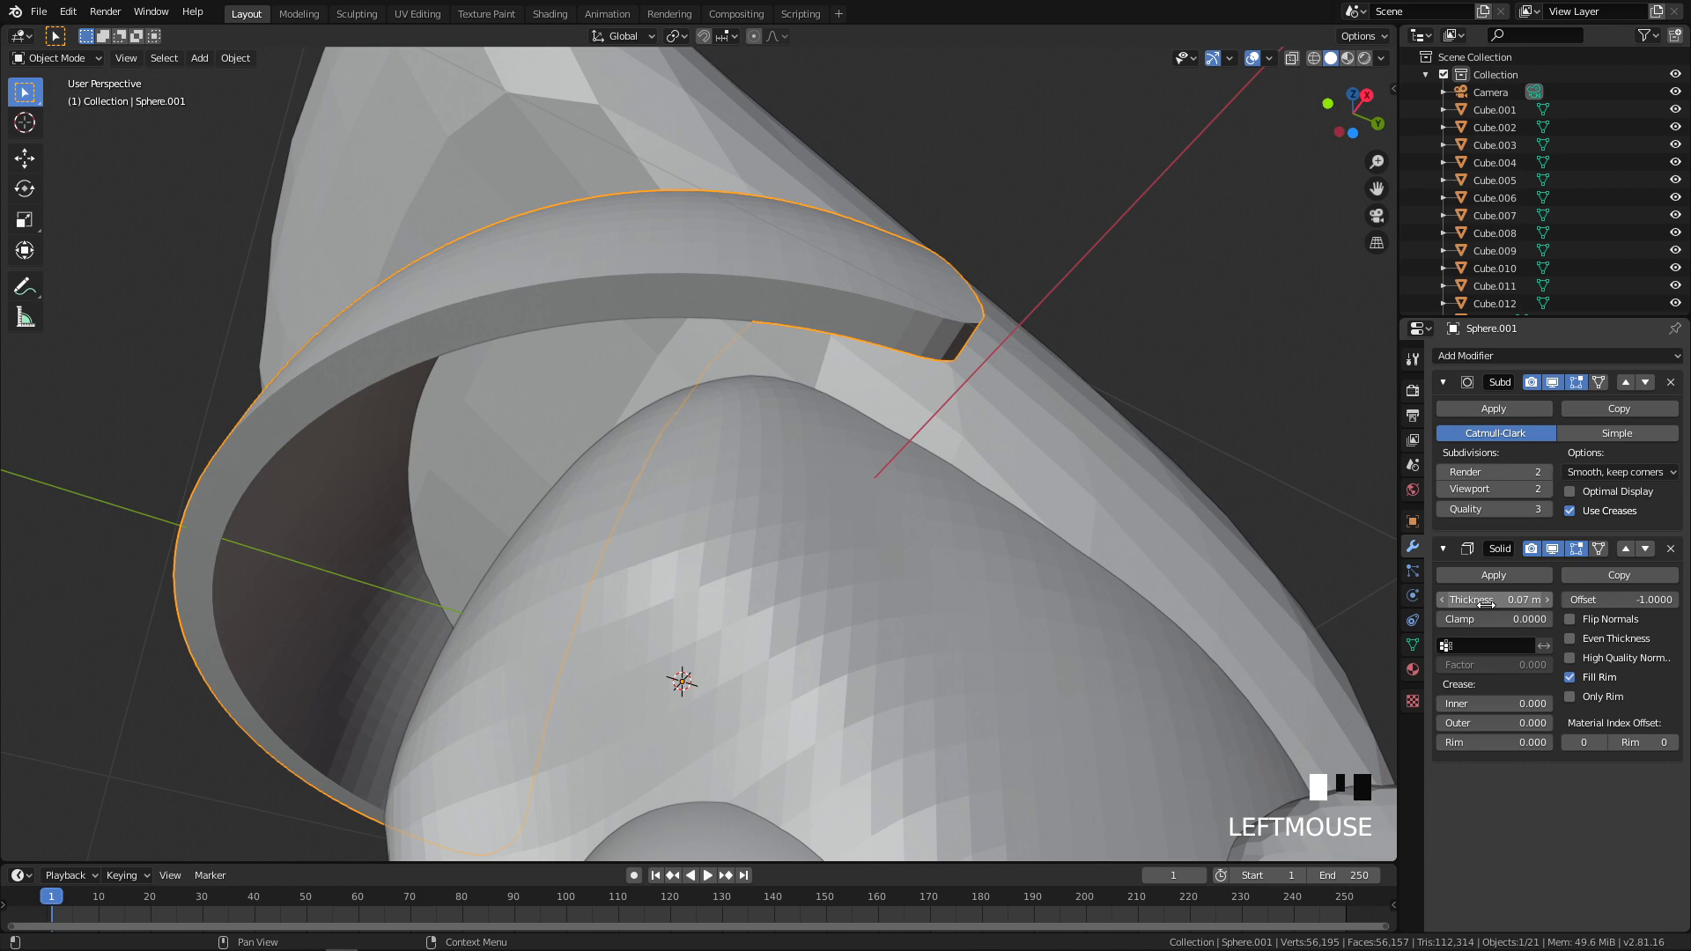
middle_drag(880, 458, 1049, 465)
scroll(787, 520, up, 2)
Step: In Edit Mode, scale the whole shell mesh down to roughly eyeball size and place it over the character's left eye in front view
alt+middle_drag(647, 556, 1000, 269)
scroll(990, 542, down, 5)
key(Tab)
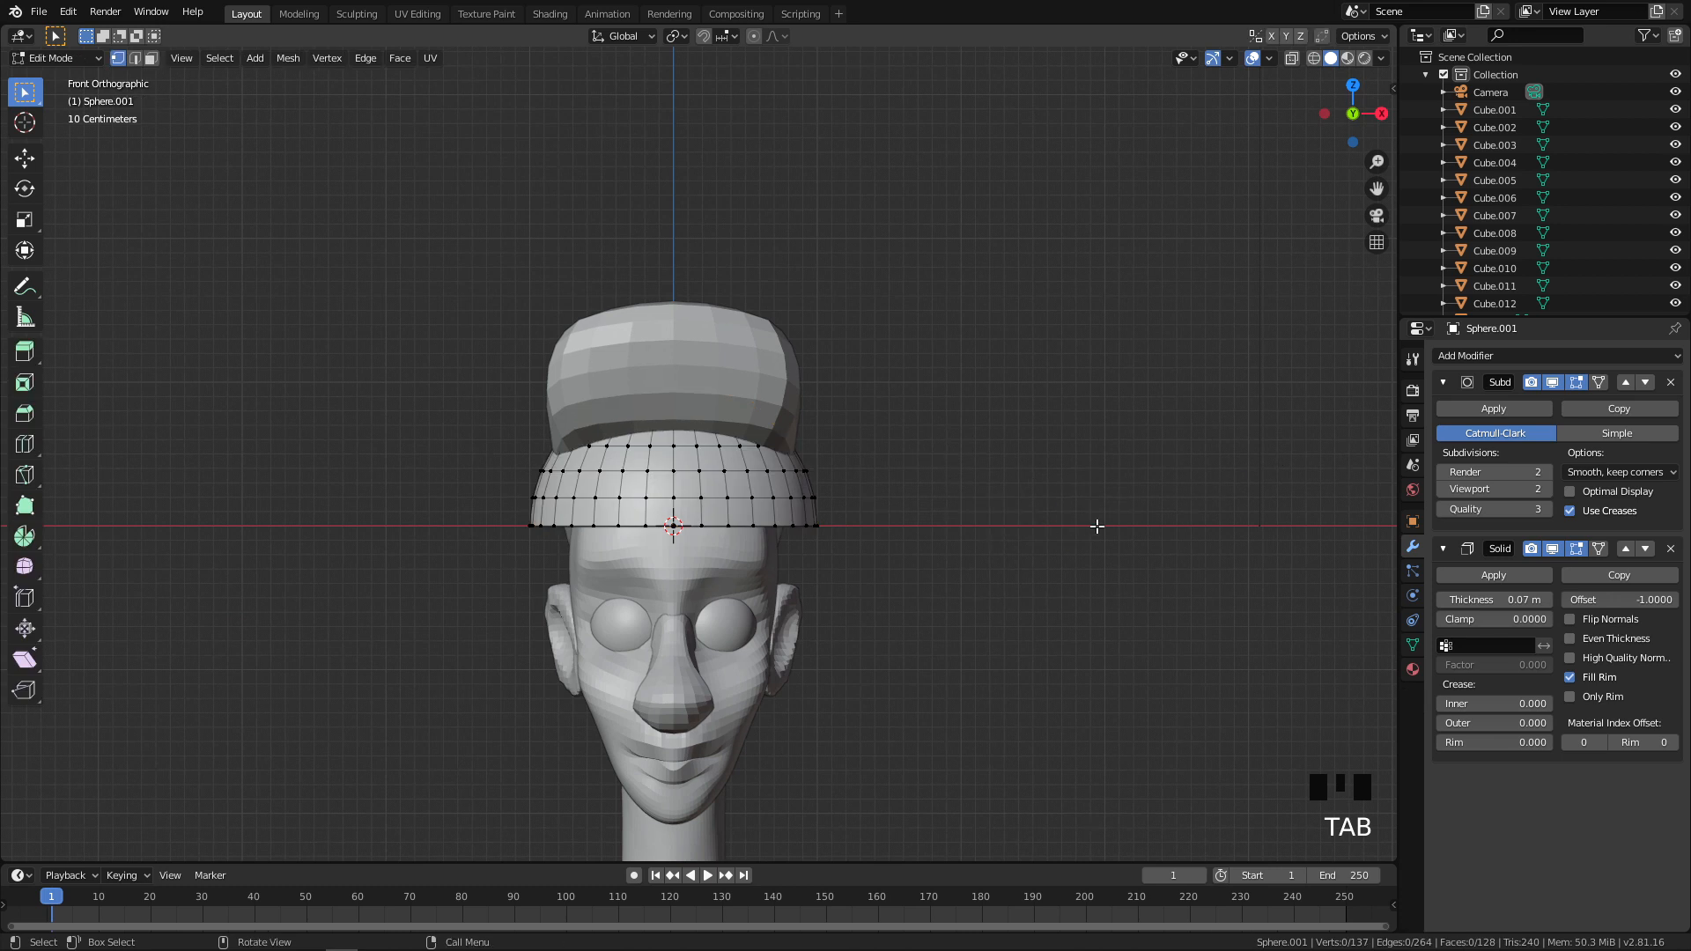
key(a)
key(s)
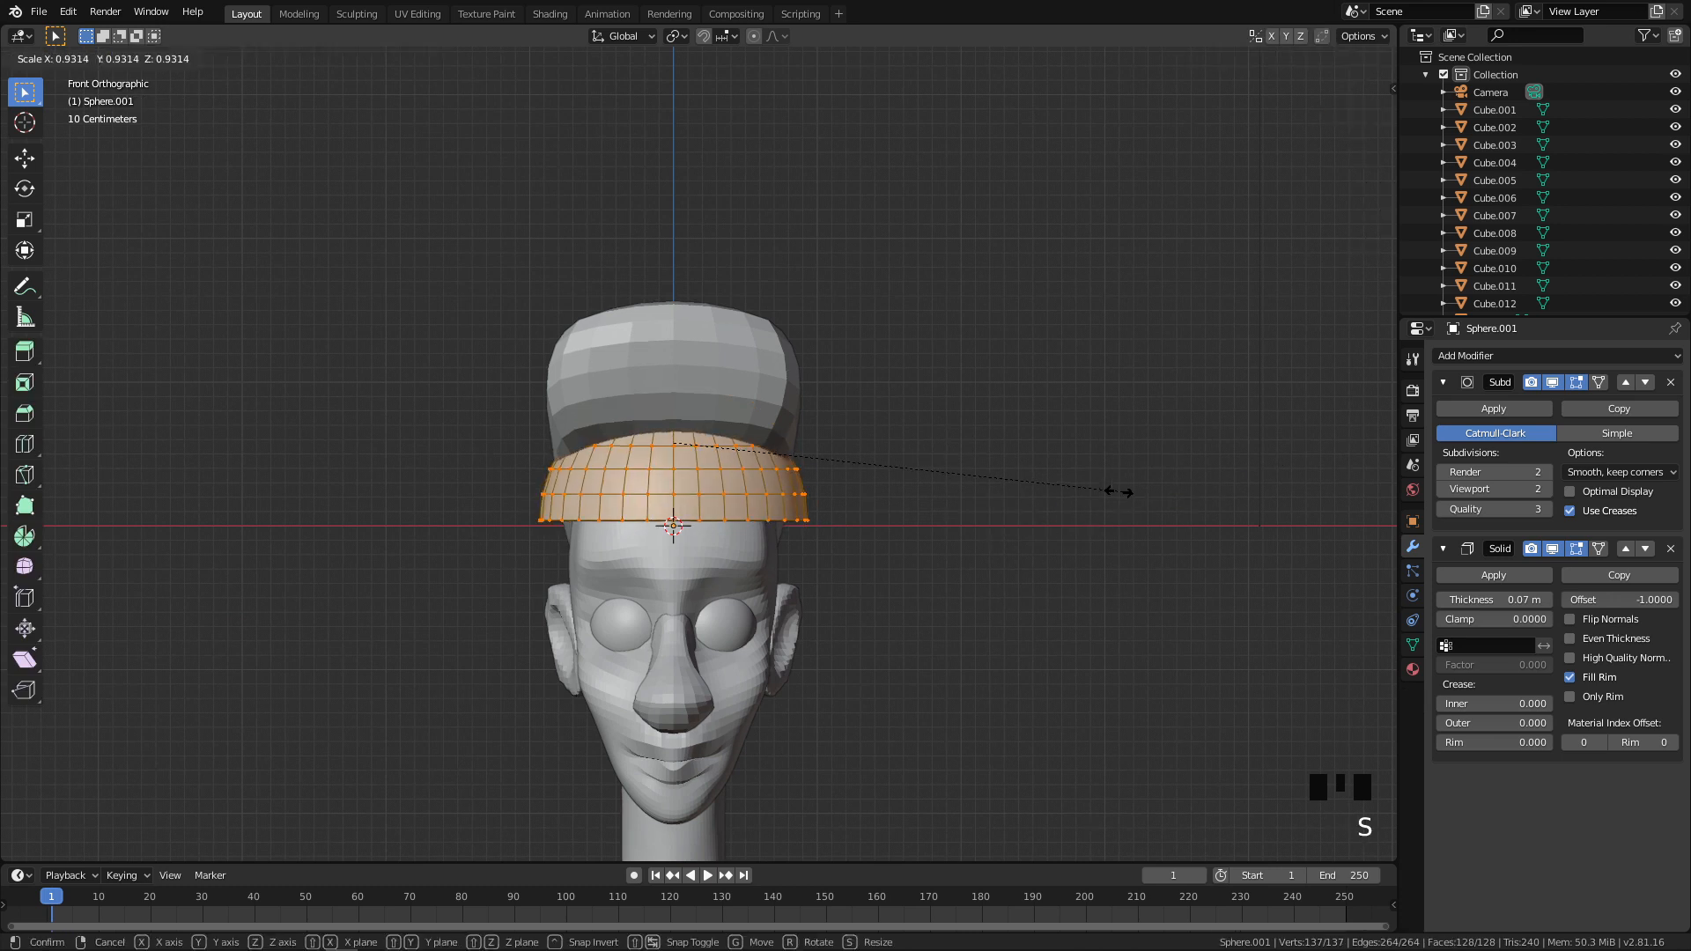
click(826, 458)
key(g)
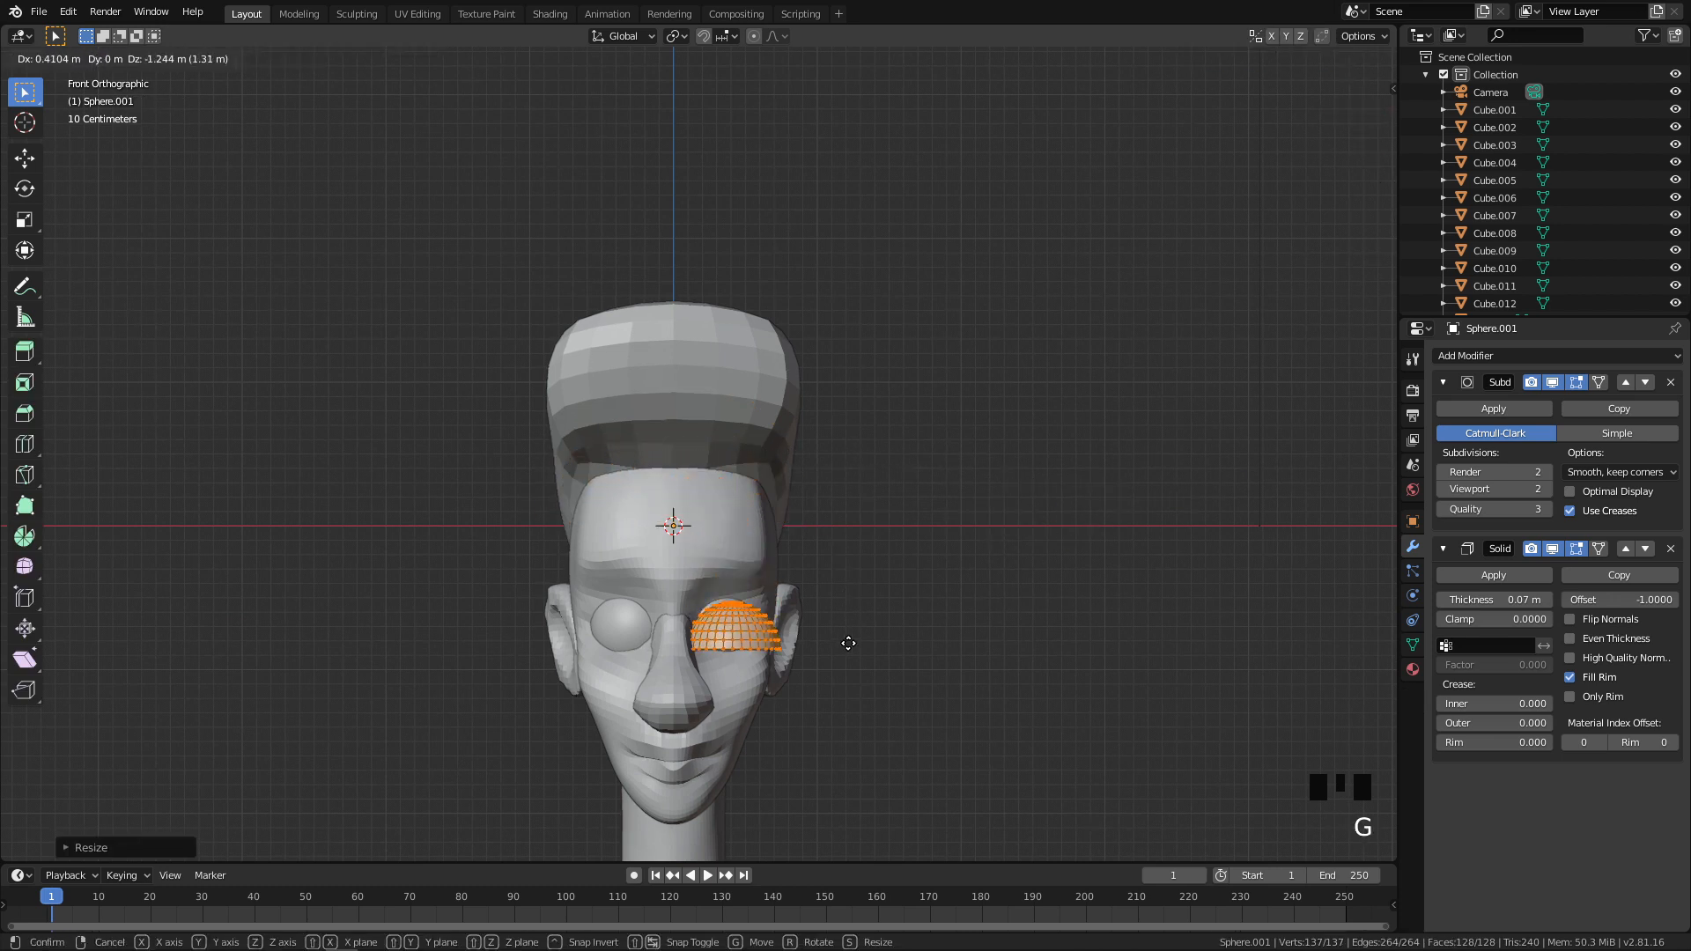
click(834, 615)
Step: Fine-tune the shell's scale and position in front view so it covers the upper half of the left eyeball
scroll(890, 642, up, 4)
shift+middle_drag(890, 642, 1032, 325)
key(s)
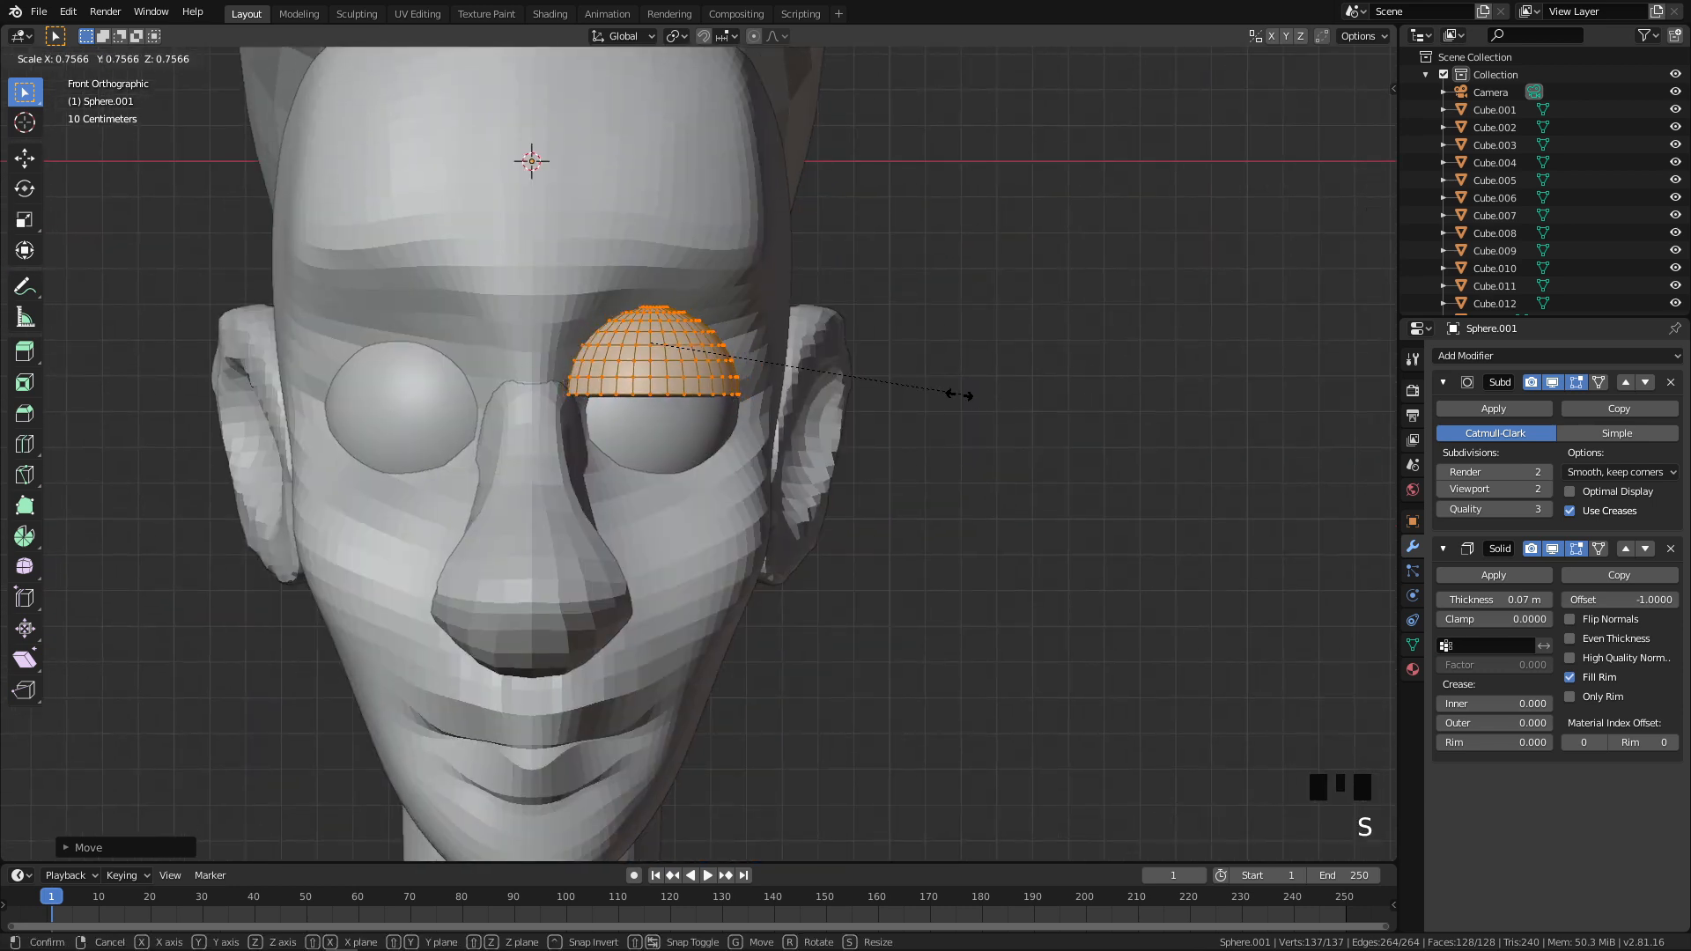
click(986, 391)
key(g)
click(1140, 407)
Step: Move the shell back in side view so it wraps around the front of the left eyeball
key(KP_3)
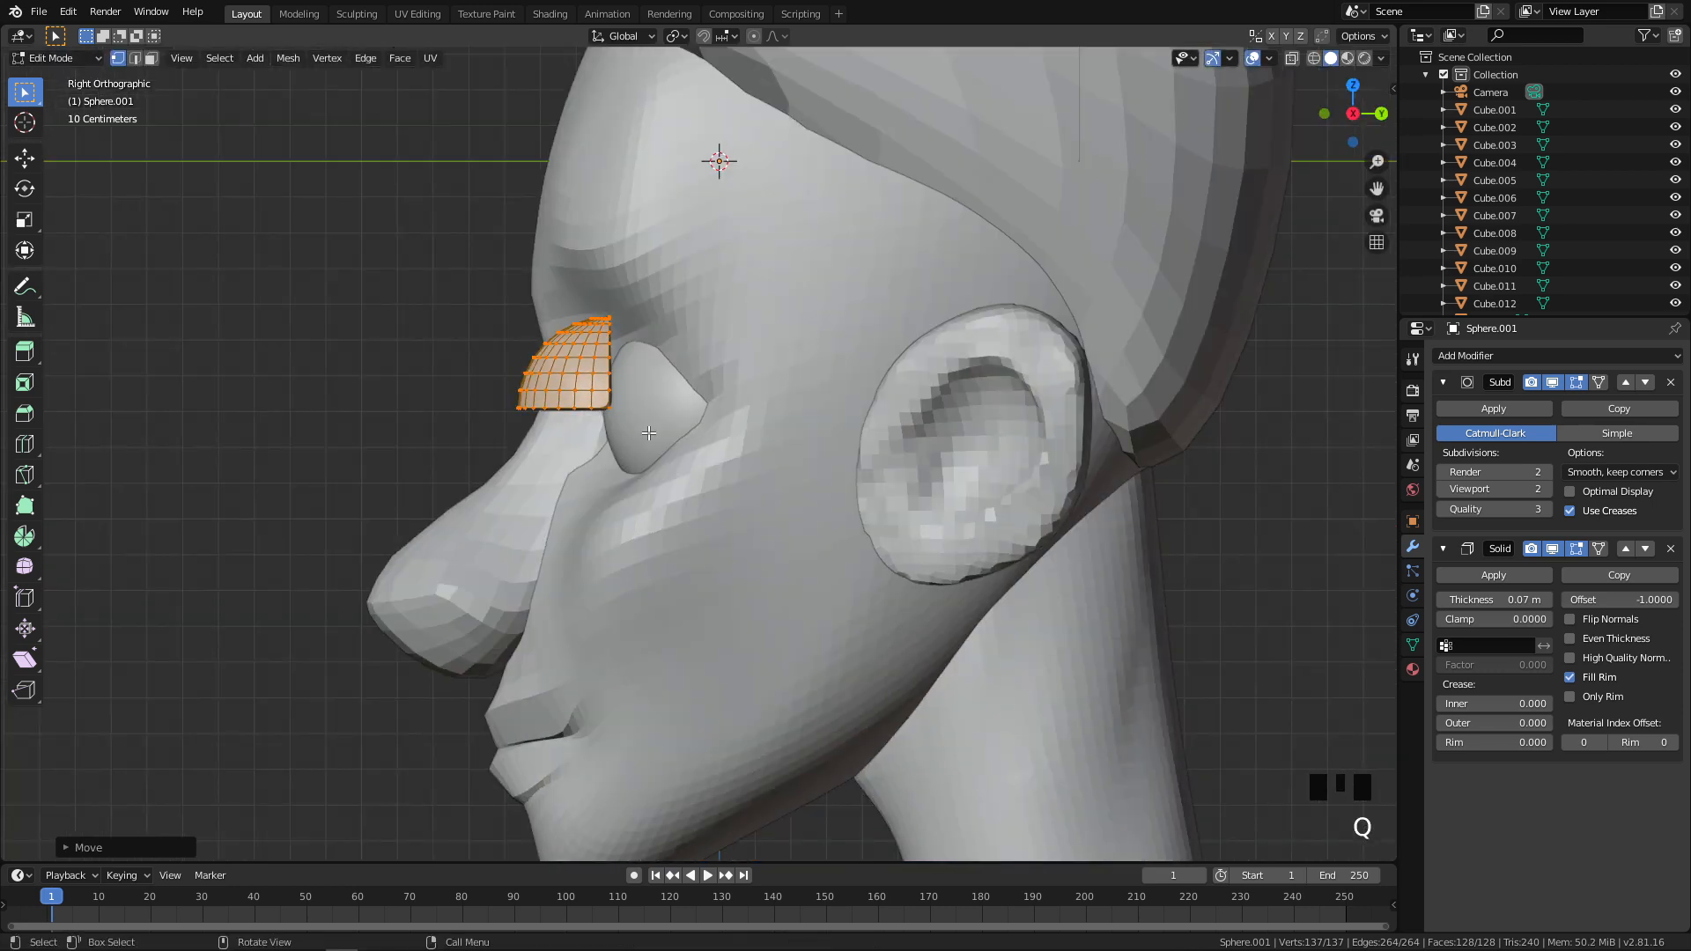
key(g)
click(717, 433)
Step: Set the shell's Solidify thickness to 0.03 m
middle_drag(717, 433, 775, 370)
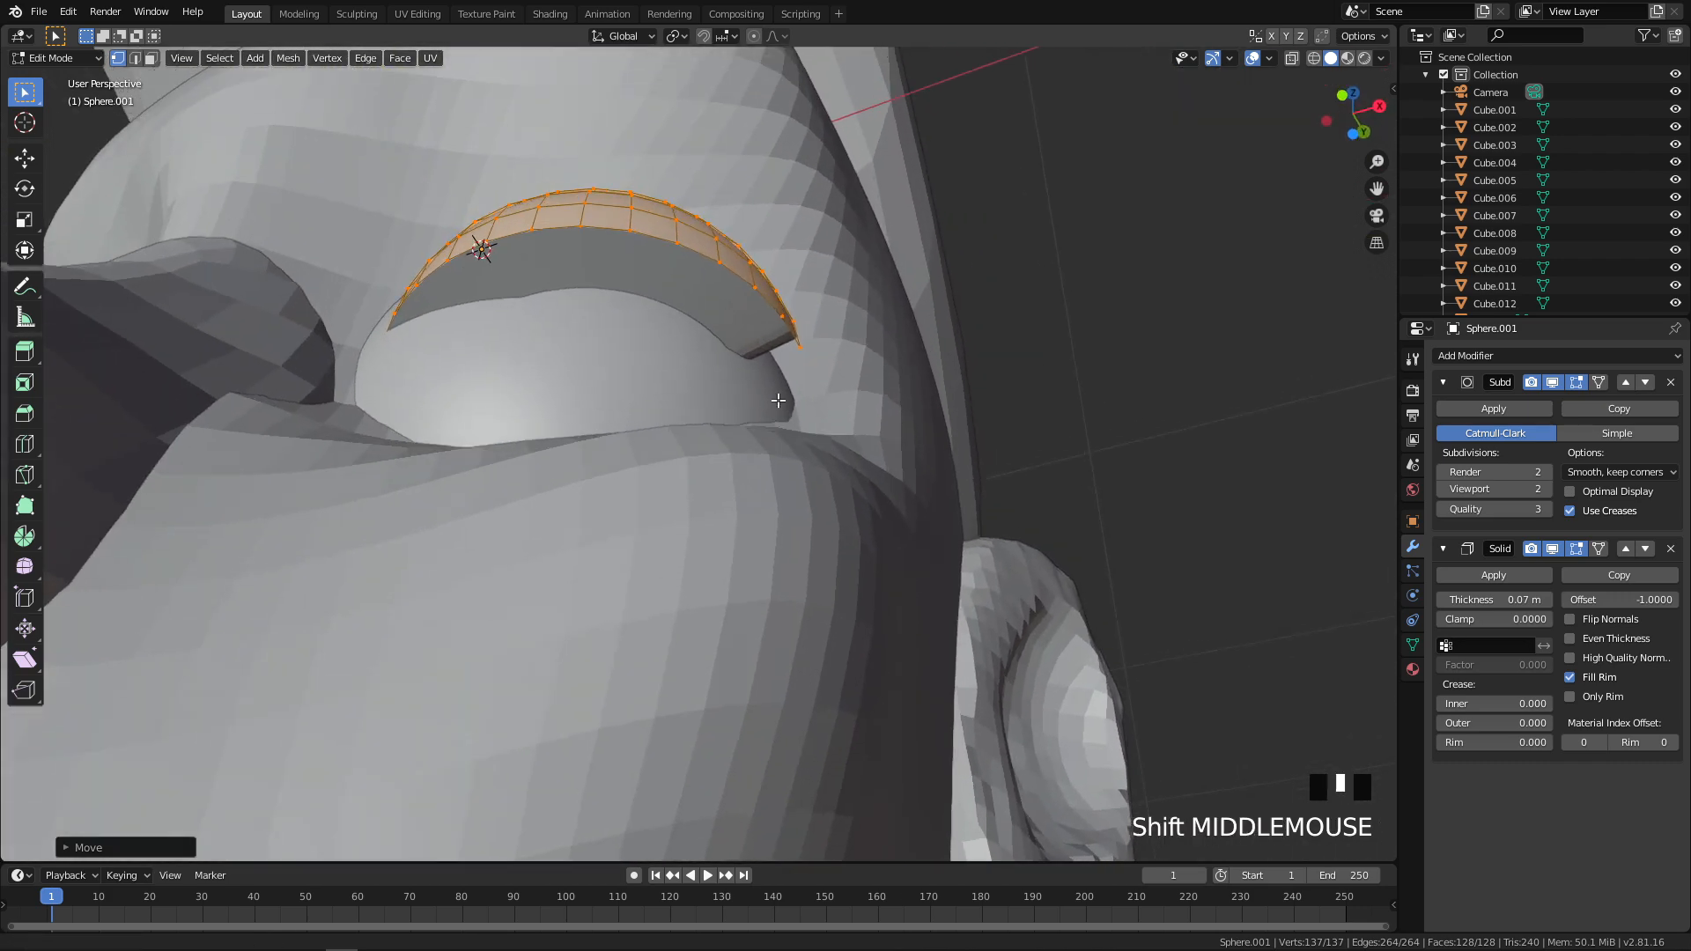
scroll(775, 370, down, 2)
drag(1521, 599, 1487, 599)
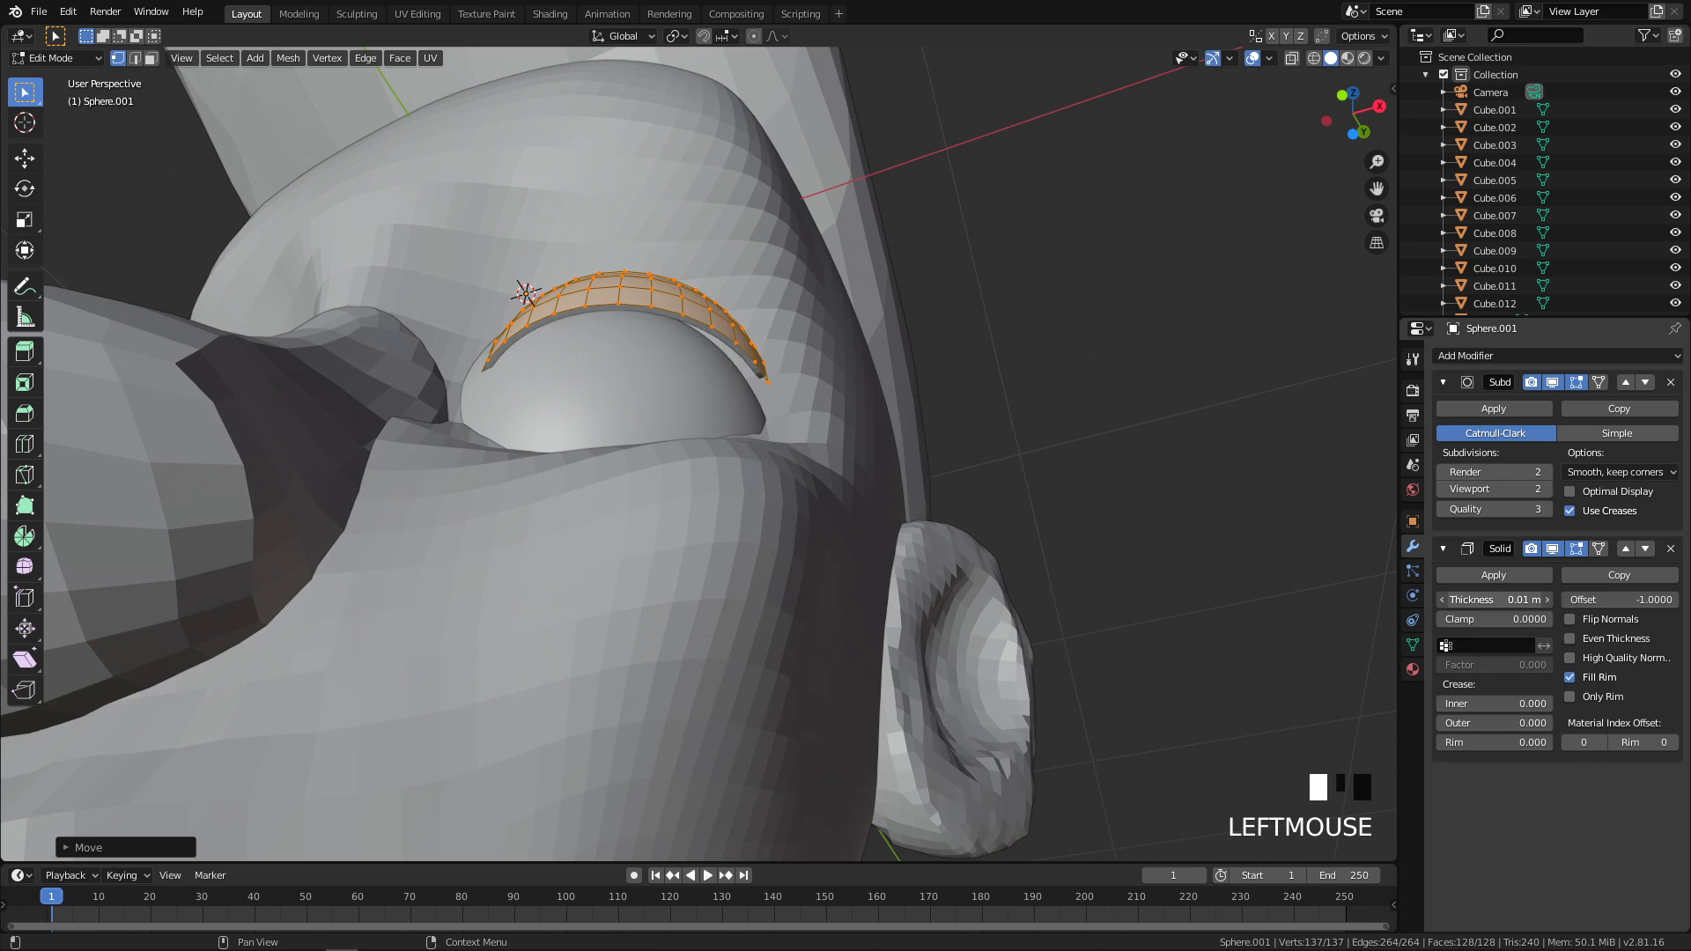
Step: Rescale the thickened shell and reposition it over the upper left eyeball in front view
middle_drag(834, 435, 1038, 431)
scroll(803, 443, down, 2)
key(KP_1)
key(s)
click(1003, 378)
key(g)
click(1004, 366)
middle_drag(1000, 368, 845, 385)
key(q)
scroll(755, 395, up, 2)
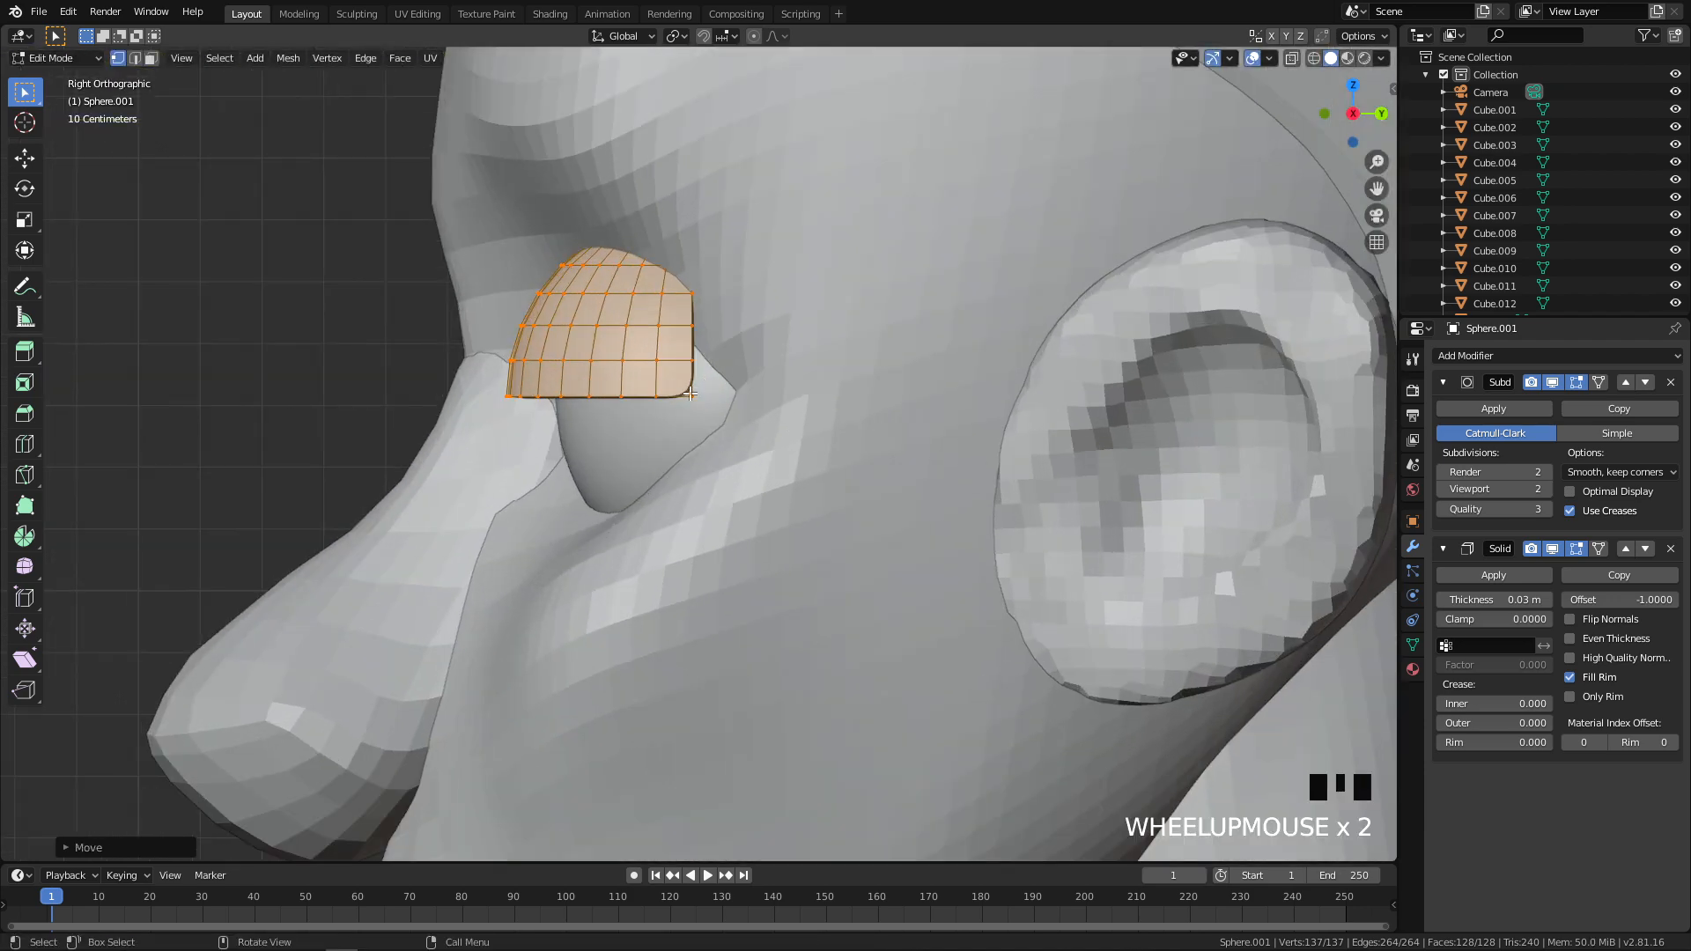
scroll(690, 394, down, 5)
middle_drag(689, 394, 812, 425)
key(r)
key(z)
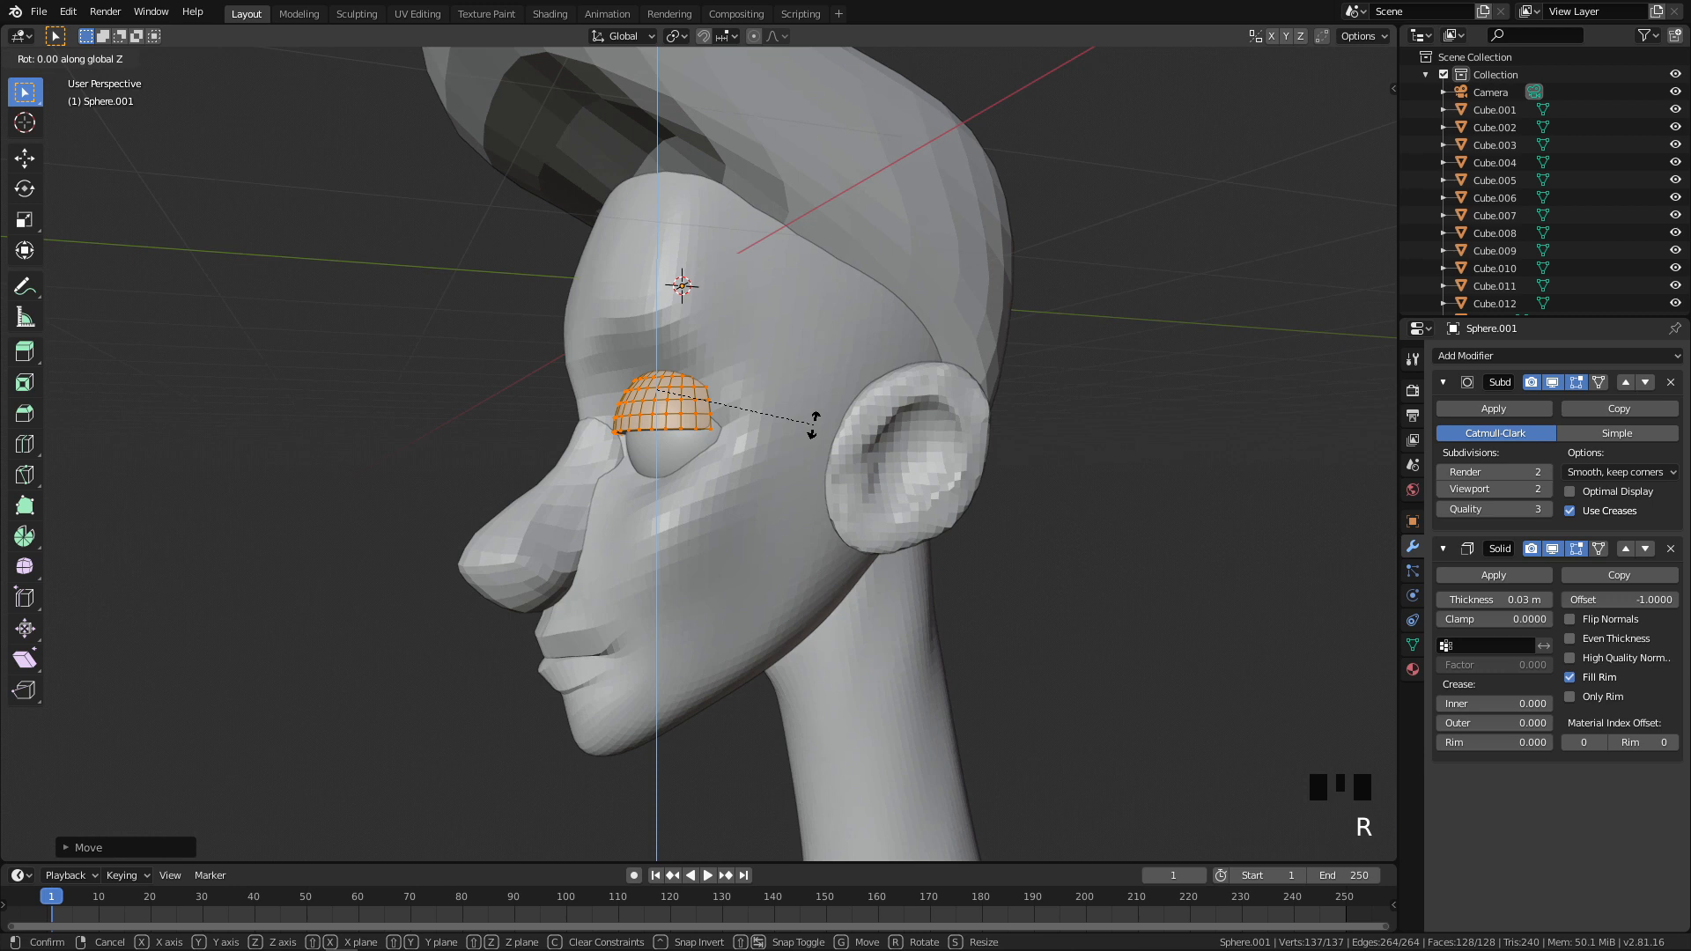
right_click(742, 473)
Step: Rotate the shell about the global Z axis so its rear edge turns toward the outer corner of the left eye
key(q)
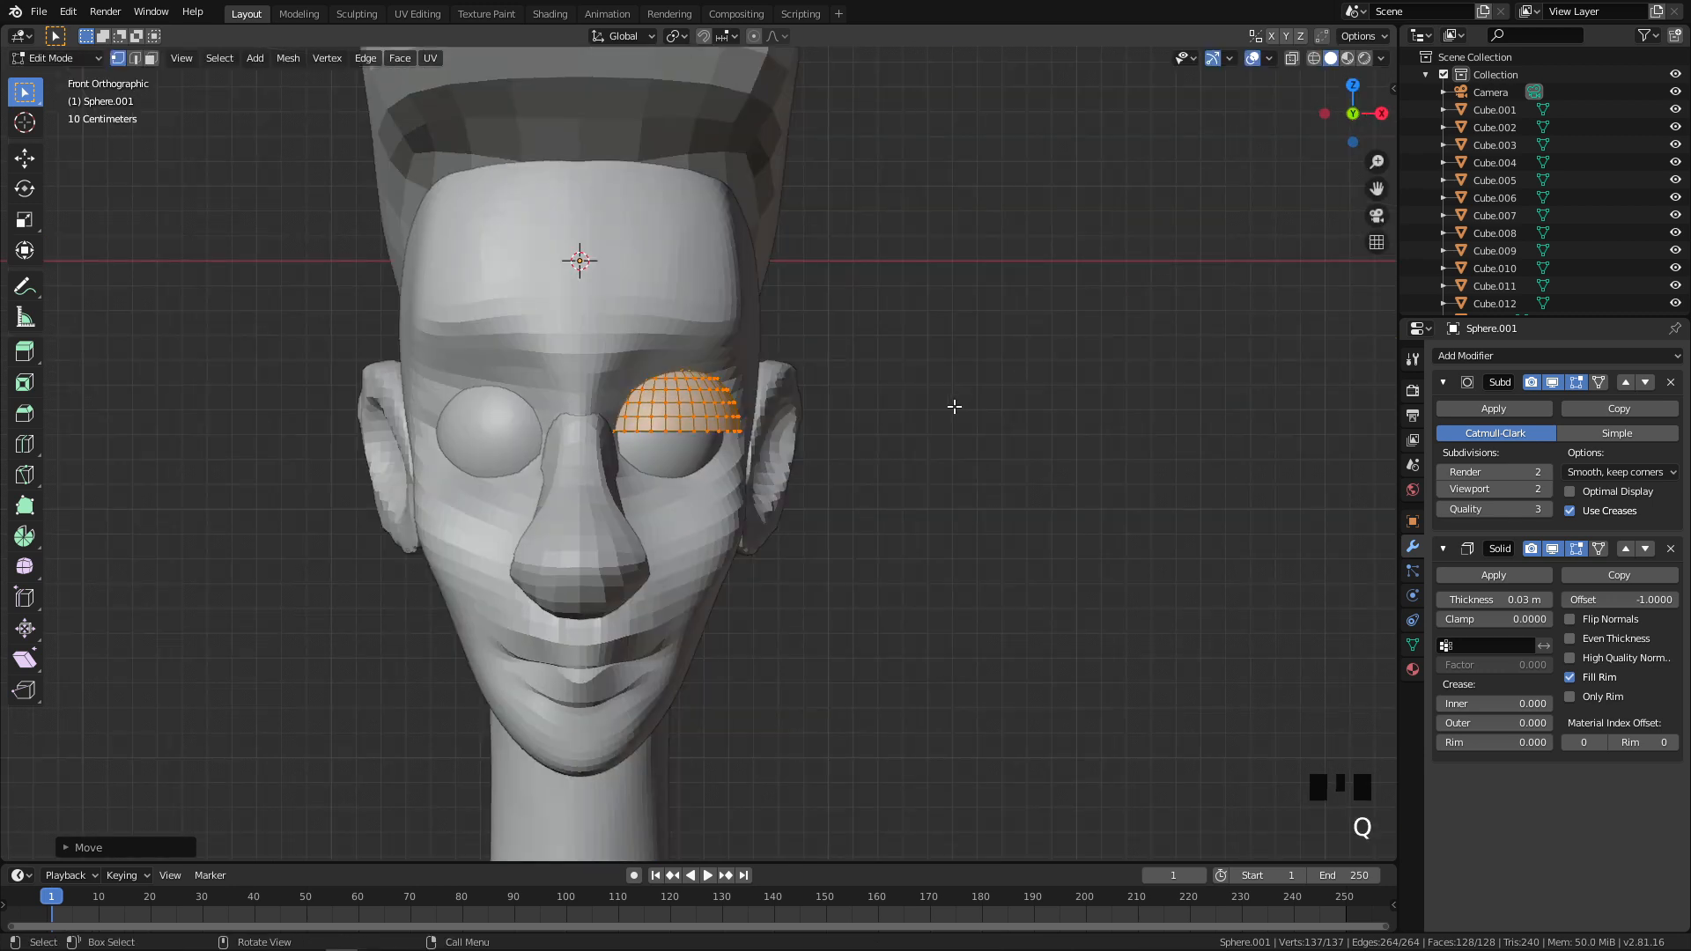
scroll(954, 406, up, 6)
key(q)
click(1238, 371)
key(r)
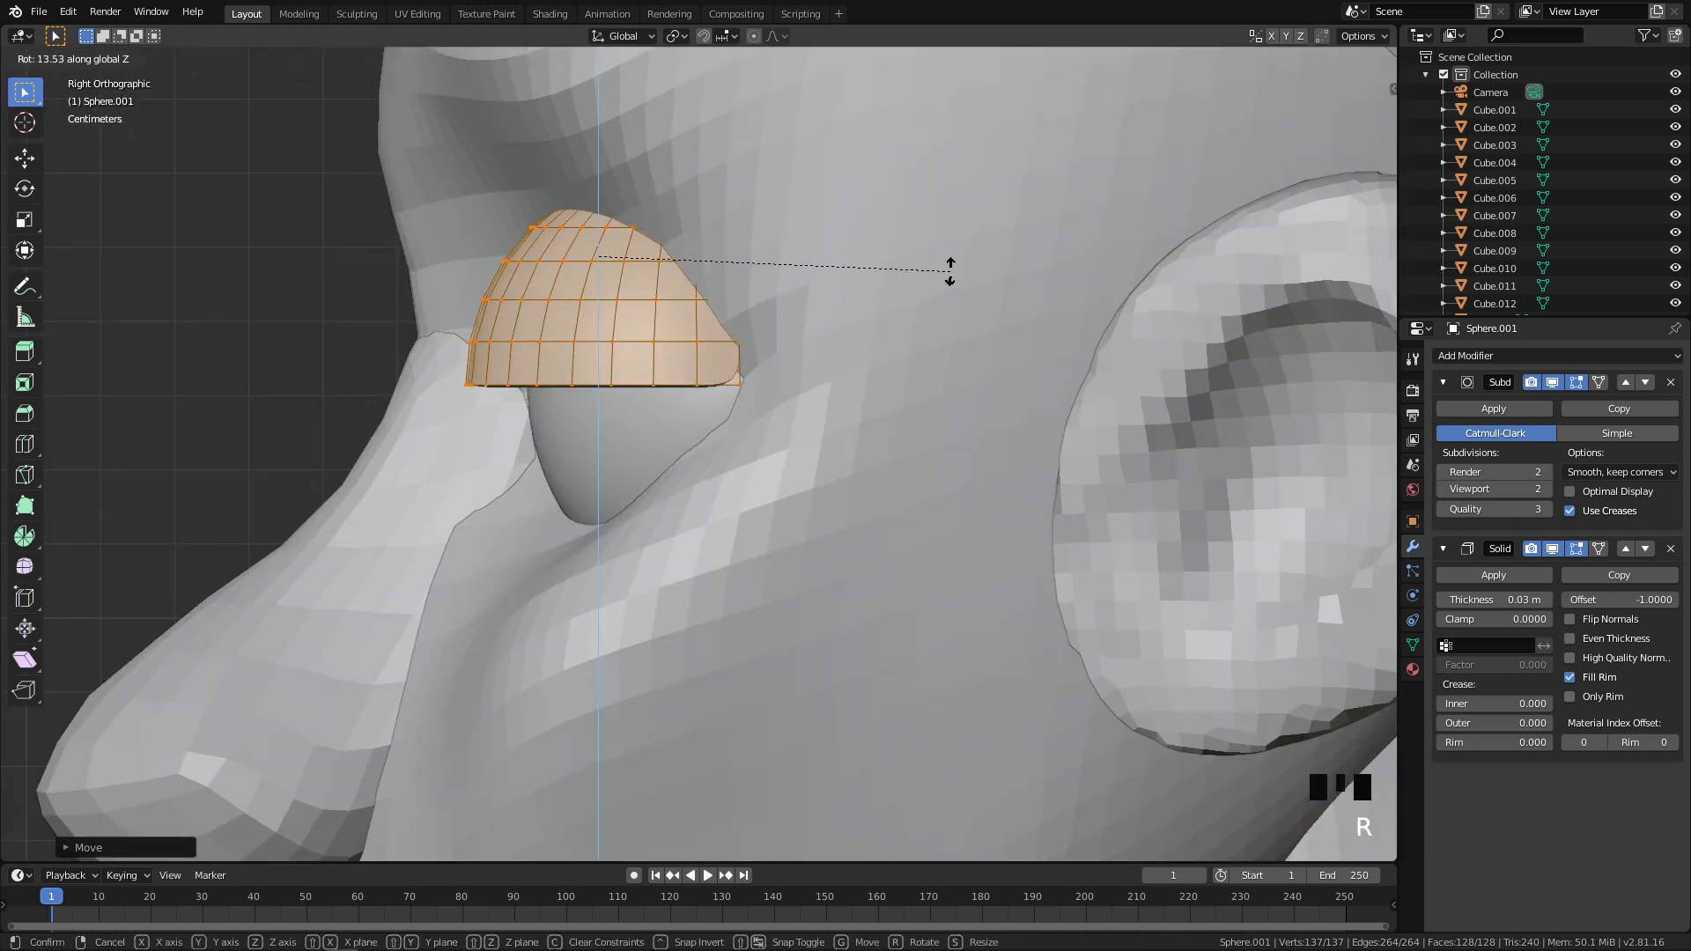
click(916, 218)
Step: Examine the rotated shell's alignment with the left eyeball, ending in a wireframe view from below
middle_drag(916, 217, 1027, 177)
scroll(1033, 199, down, 2)
scroll(1034, 199, down, 1)
mouse_move(928, 276)
middle_down()
mouse_move(845, 291)
mouse_move(797, 323)
mouse_move(913, 265)
middle_up()
scroll(797, 323, up, 4)
key(q)
click(590, 490)
scroll(594, 487, down, 2)
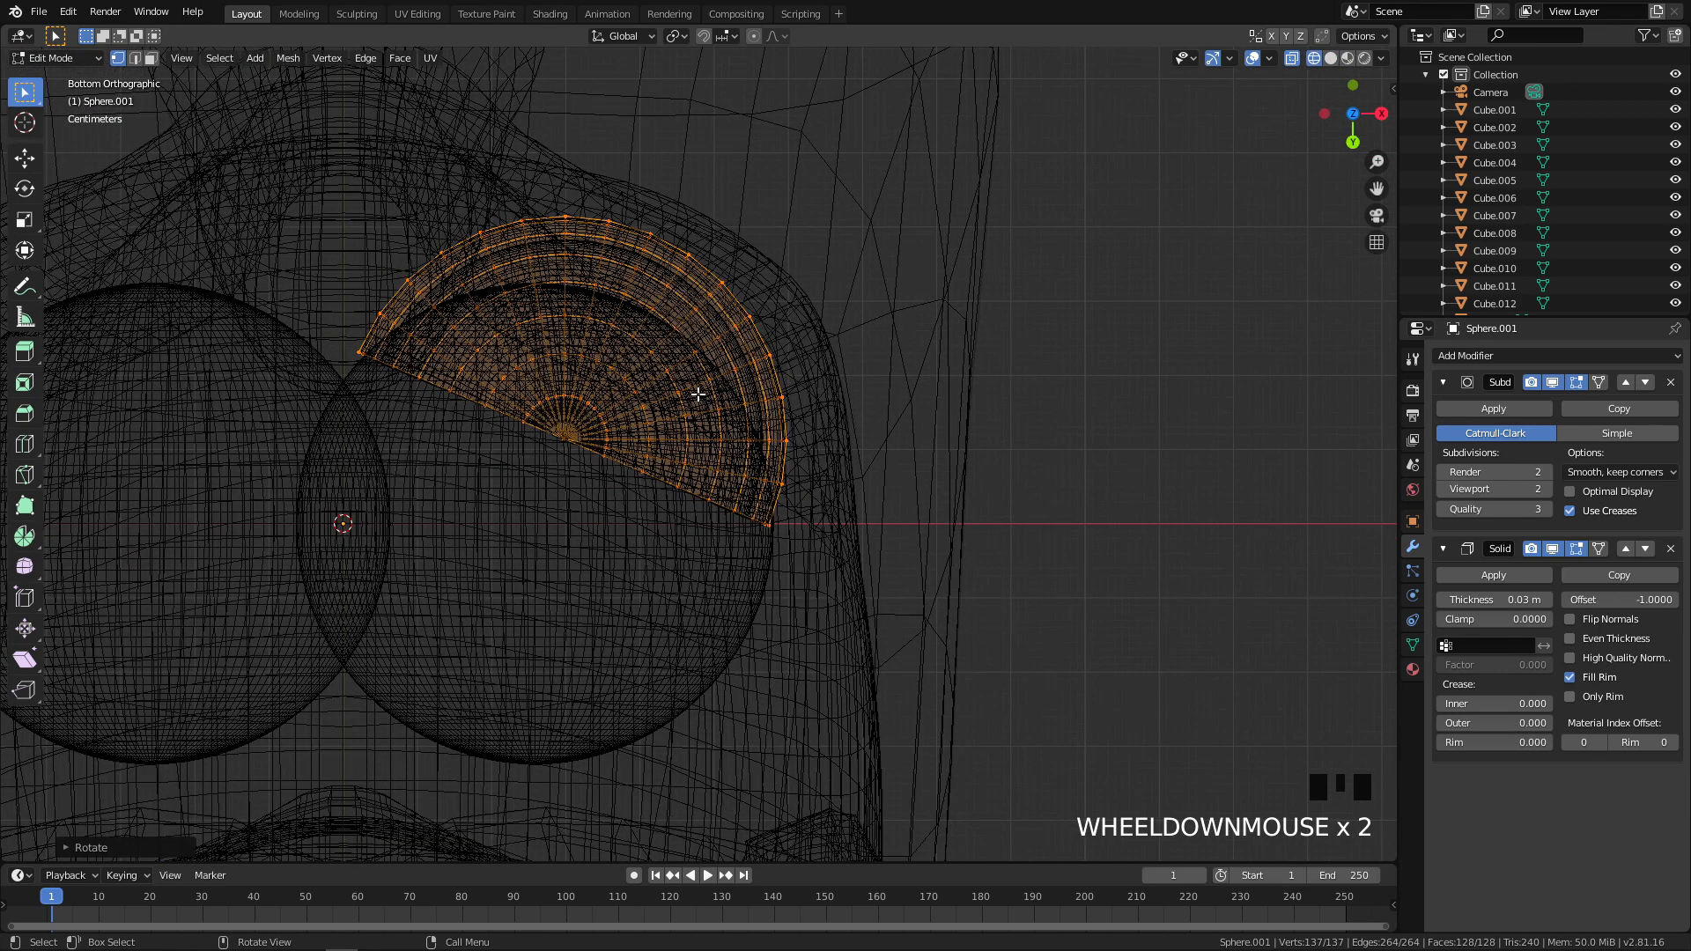
Step: Scale the shell up in the bottom wireframe view and move it so its arc surrounds the front of the left eyeball
key(g)
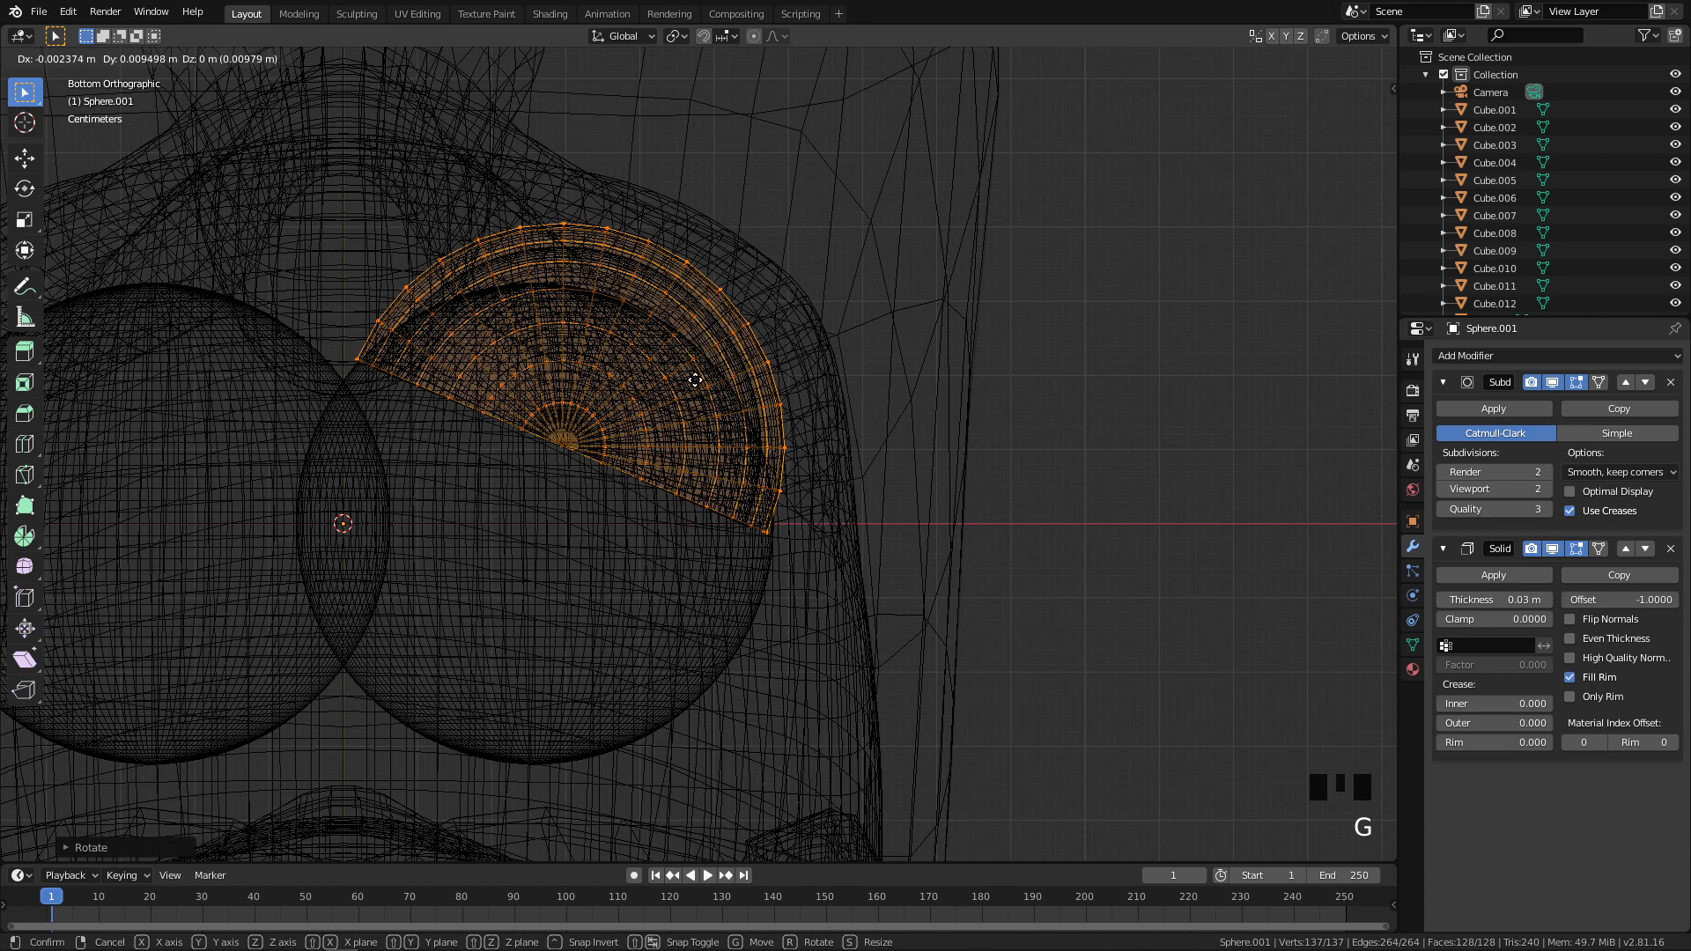
click(703, 415)
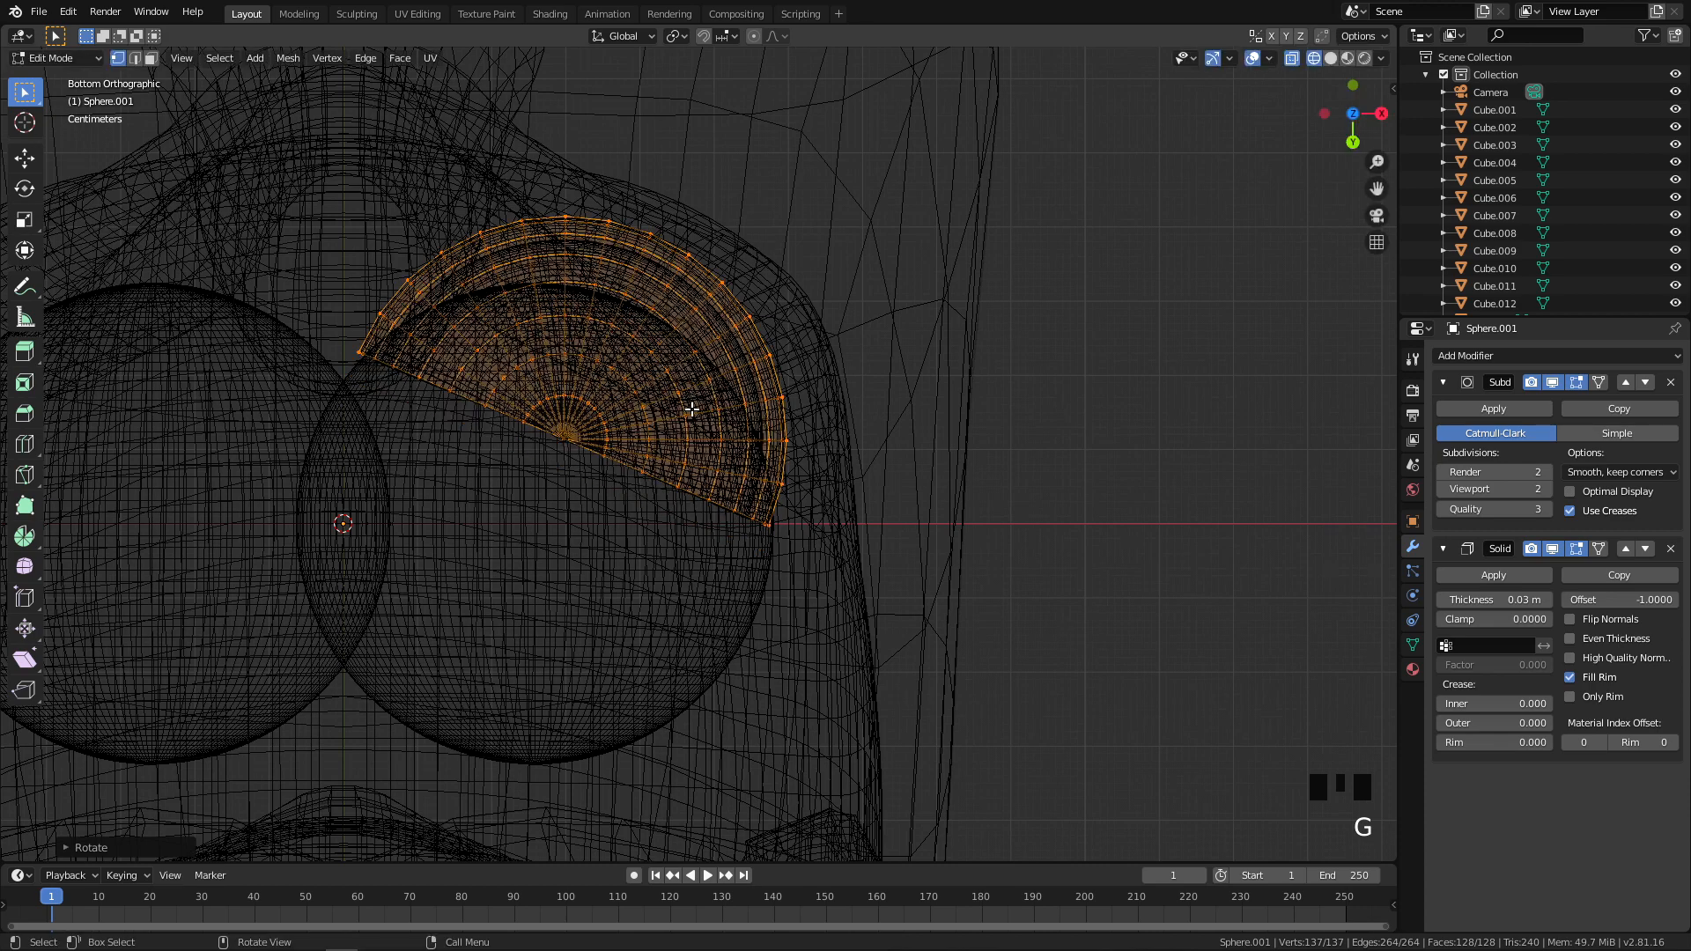
key(s)
click(896, 471)
key(g)
key(s)
key(g)
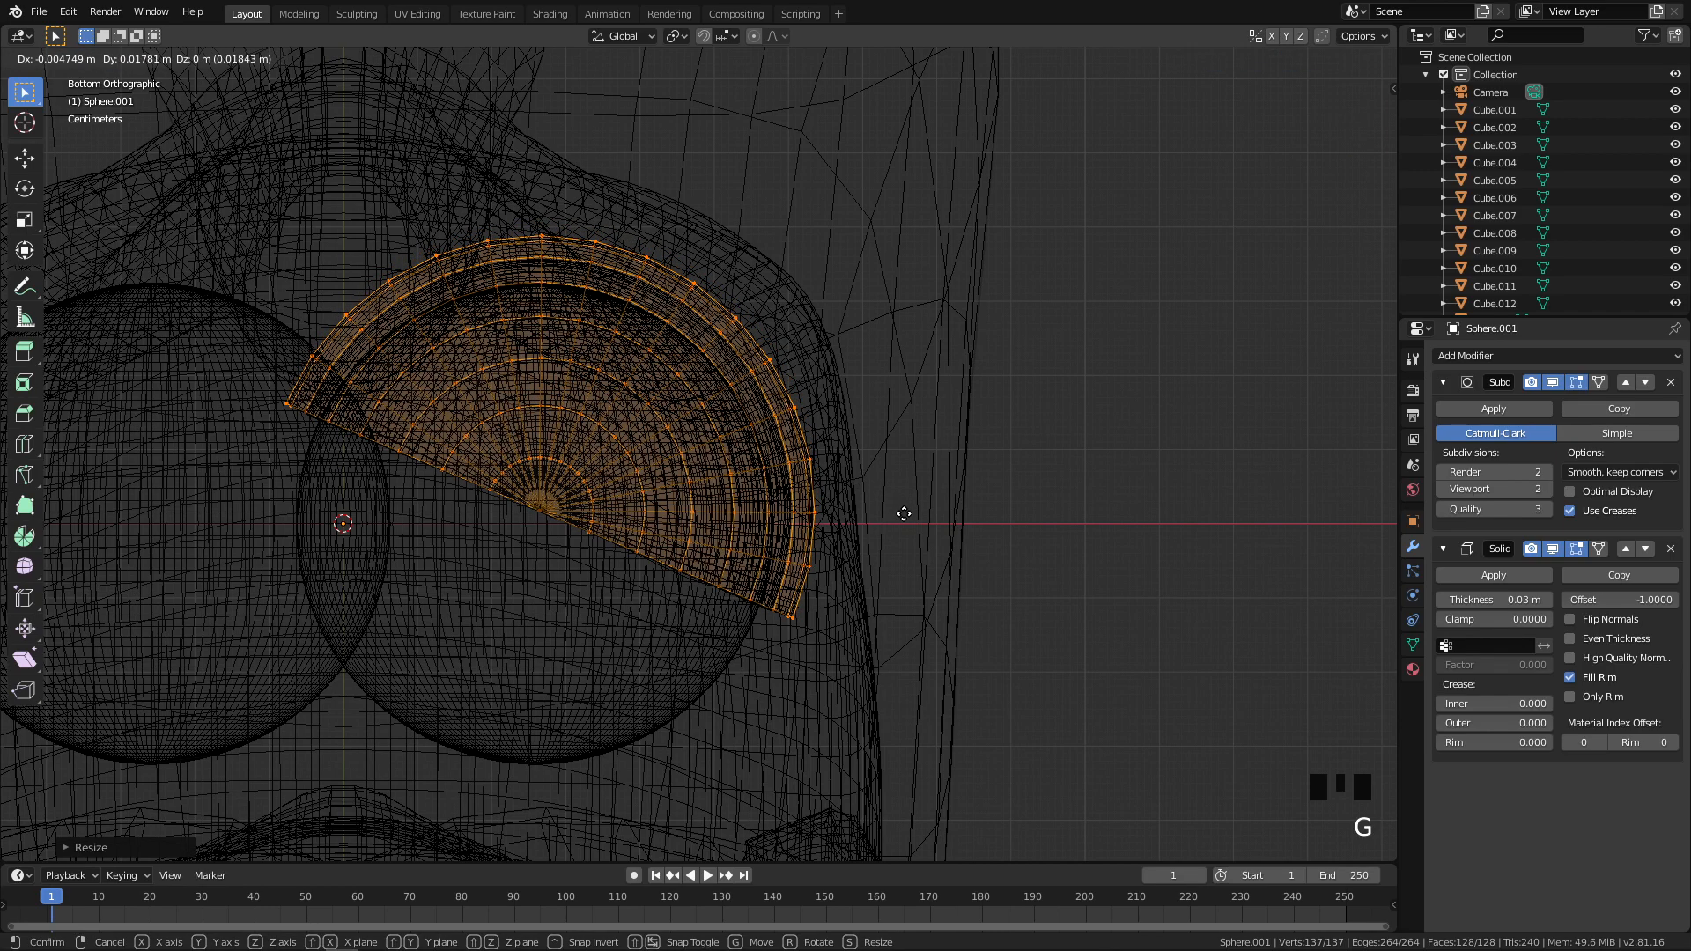
click(881, 516)
Step: Examine the shell's fit around the left eyeball in solid shading from the front, the side and below
scroll(375, 450, up, 1)
mouse_move(375, 450)
middle_down()
mouse_move(577, 547)
mouse_move(1006, 383)
middle_up()
key(z)
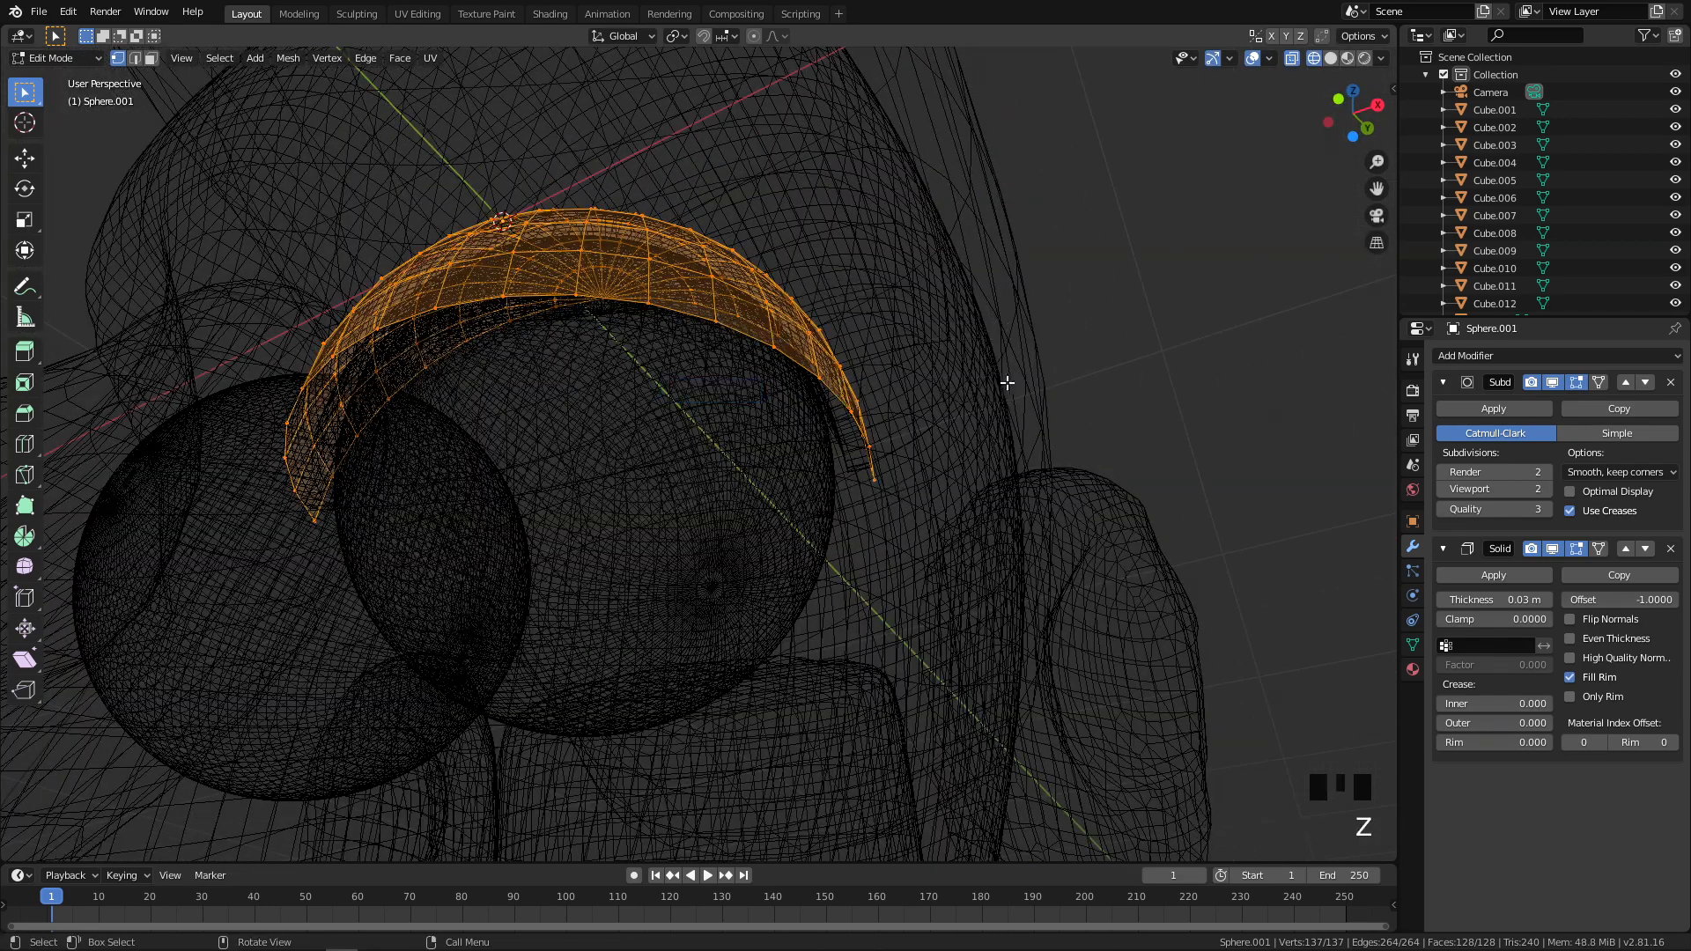
click(815, 445)
middle_drag(814, 445, 790, 486)
key(KP_1)
scroll(525, 173, down, 5)
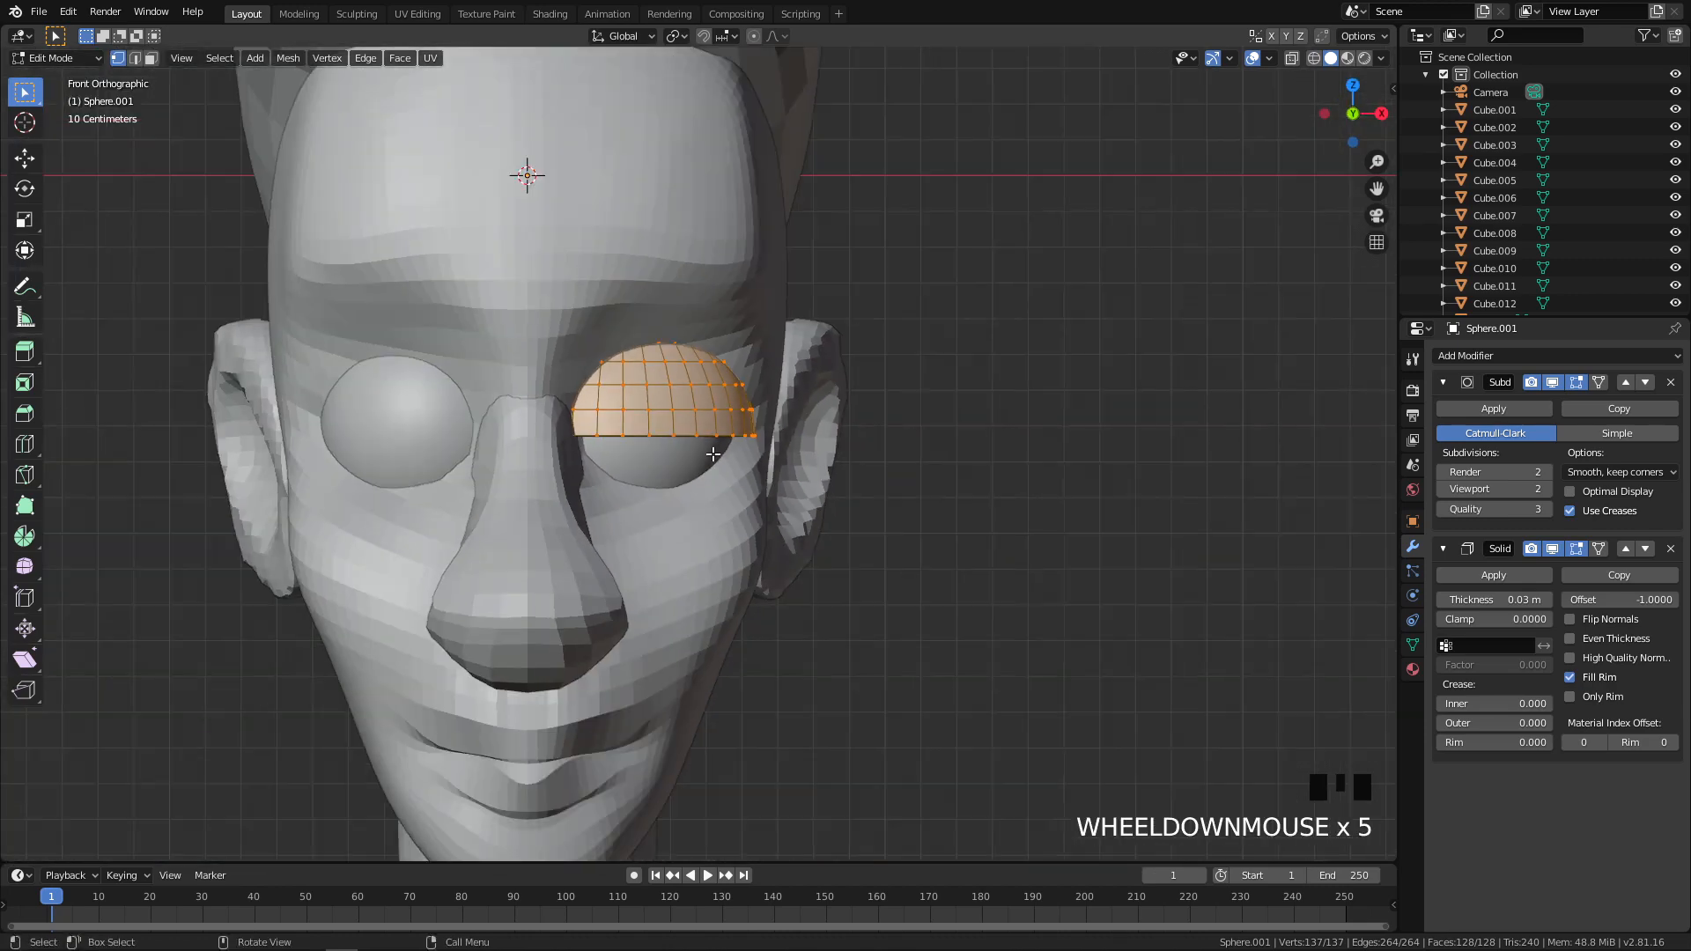
key(KP_3)
scroll(749, 502, up, 4)
middle_drag(749, 502, 652, 353)
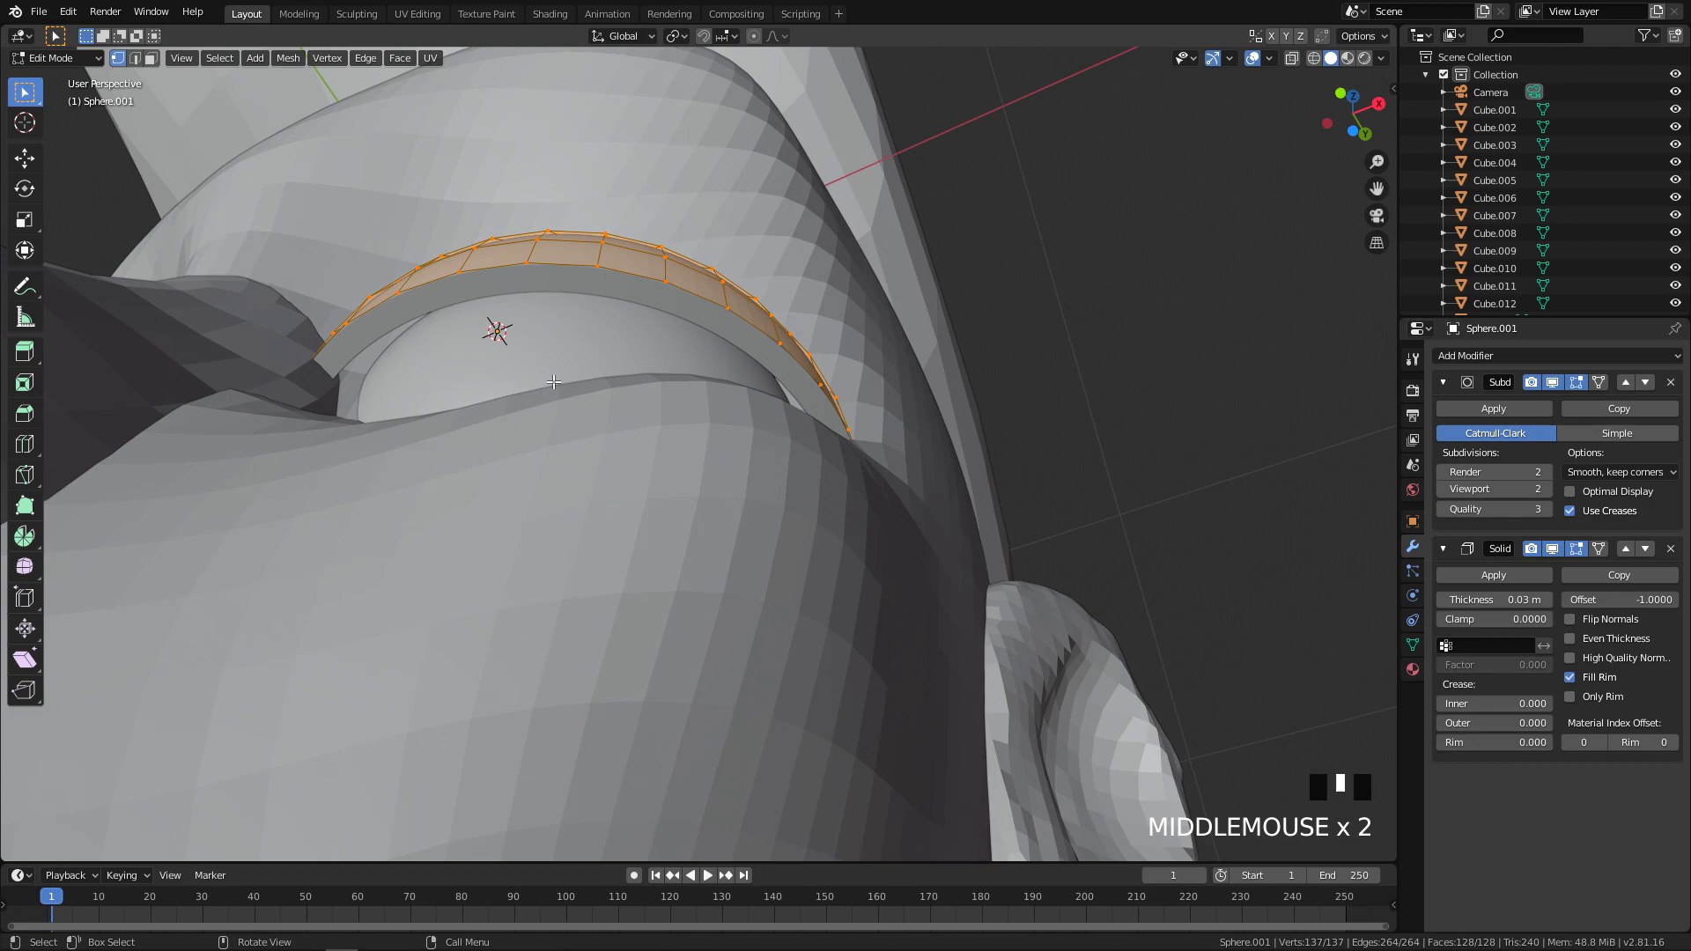
key(q)
click(848, 334)
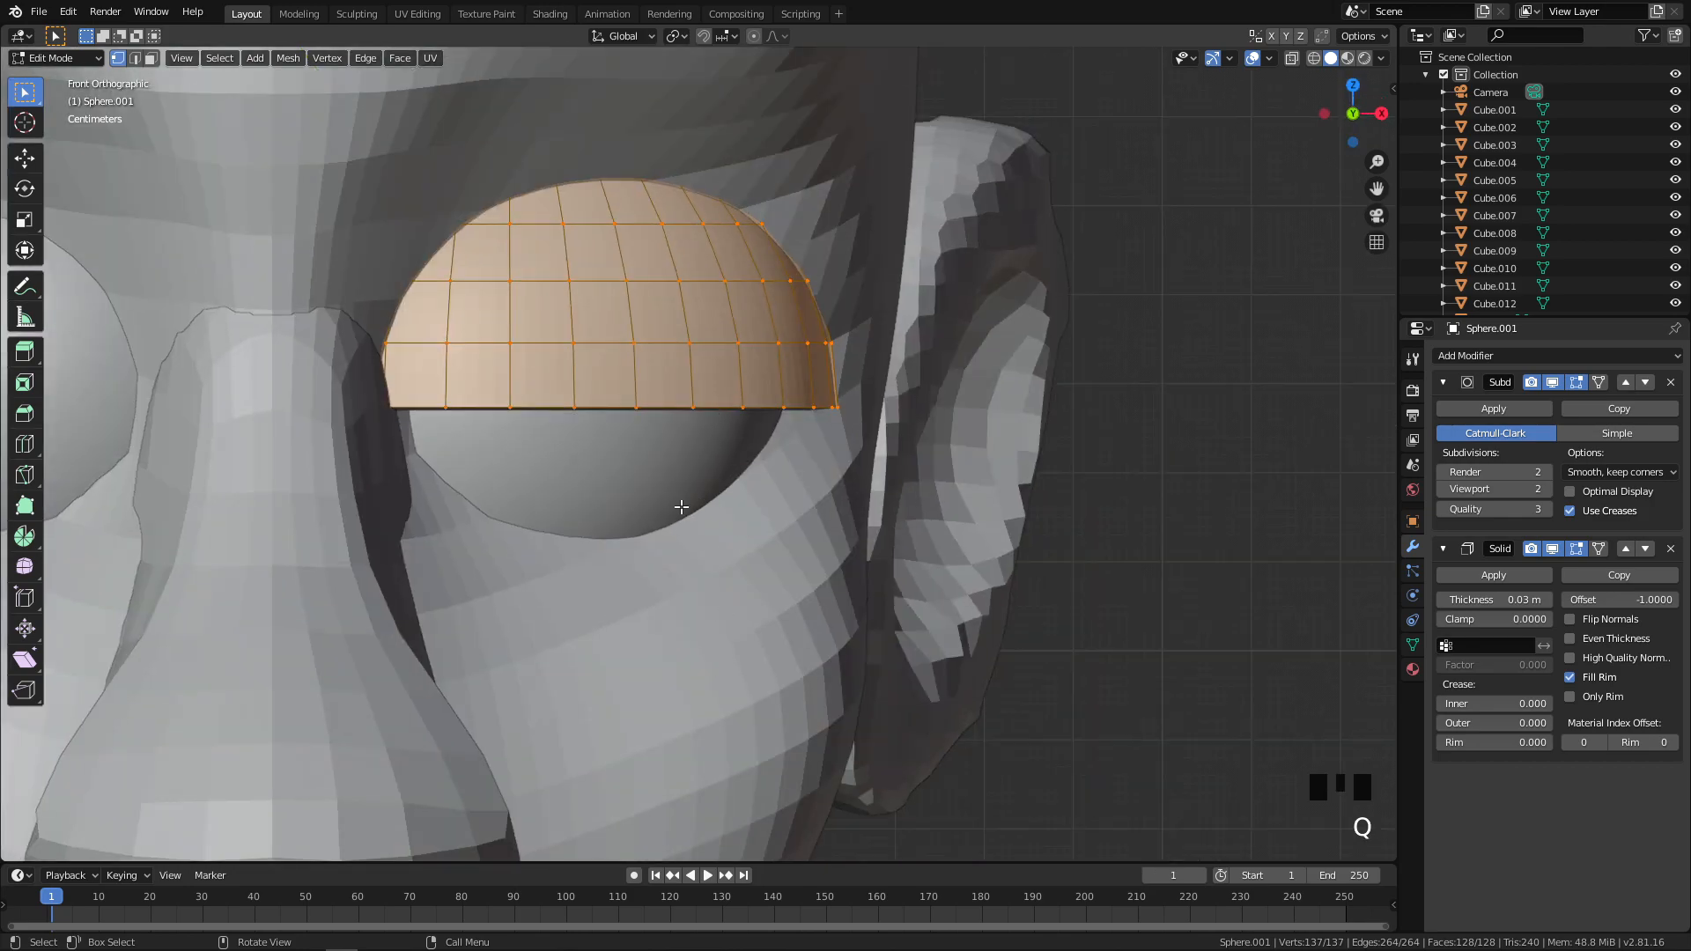
Step: In the bottom wireframe view, scale the shell down slightly, then rotate and move it to follow the eyeball's outline closely
key(z)
click(536, 505)
key(q)
click(574, 590)
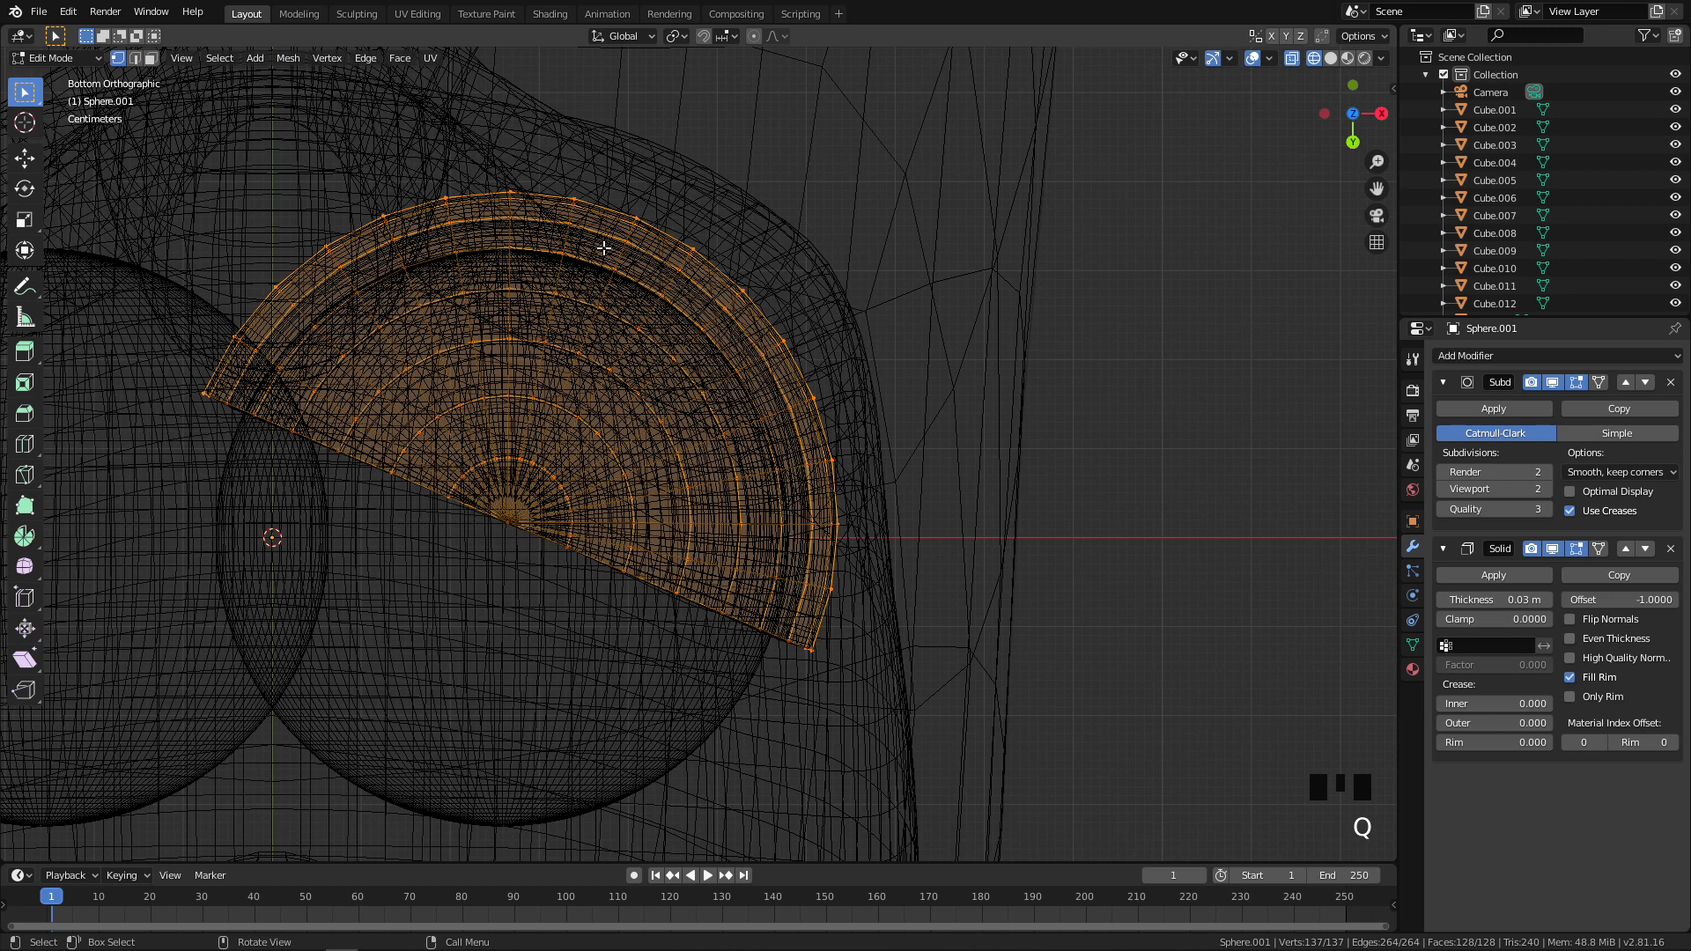
key(s)
click(954, 367)
key(g)
click(951, 374)
key(r)
click(951, 378)
key(g)
click(908, 388)
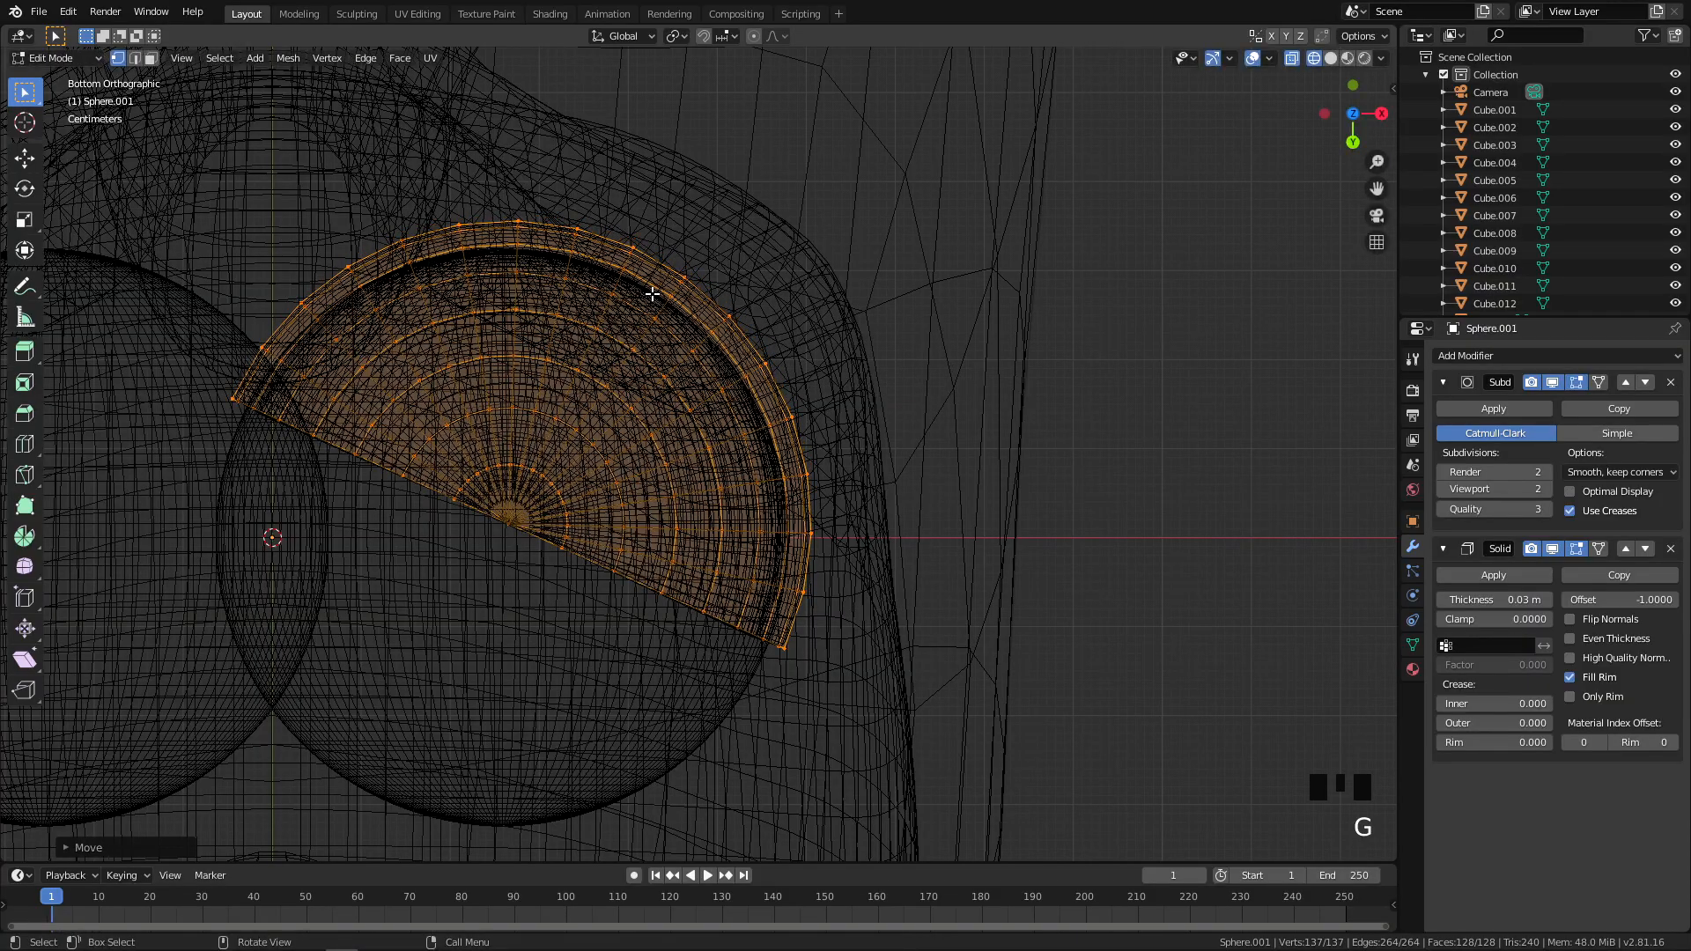
Step: Inspect the tightened shell in solid shading for gaps against the eyeball and eye socket from below, the side and the front
middle_drag(653, 281, 623, 415)
key(z)
middle_drag(982, 373, 850, 403)
key(q)
middle_drag(959, 377, 864, 227)
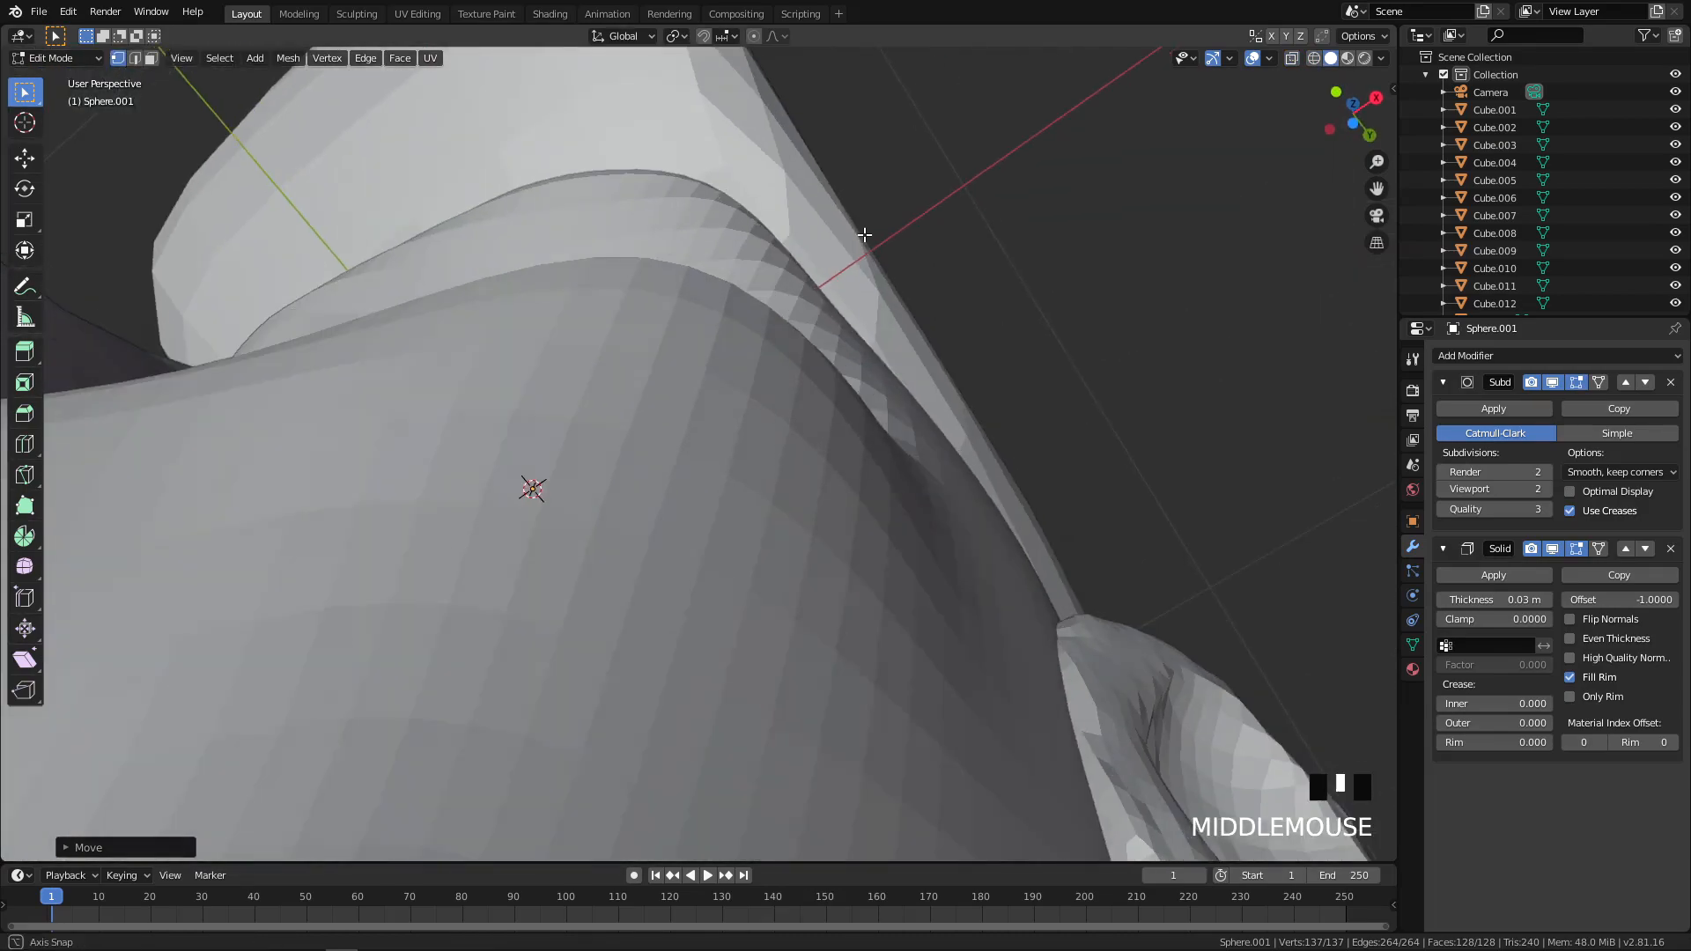
scroll(452, 256, up, 2)
middle_drag(453, 256, 486, 298)
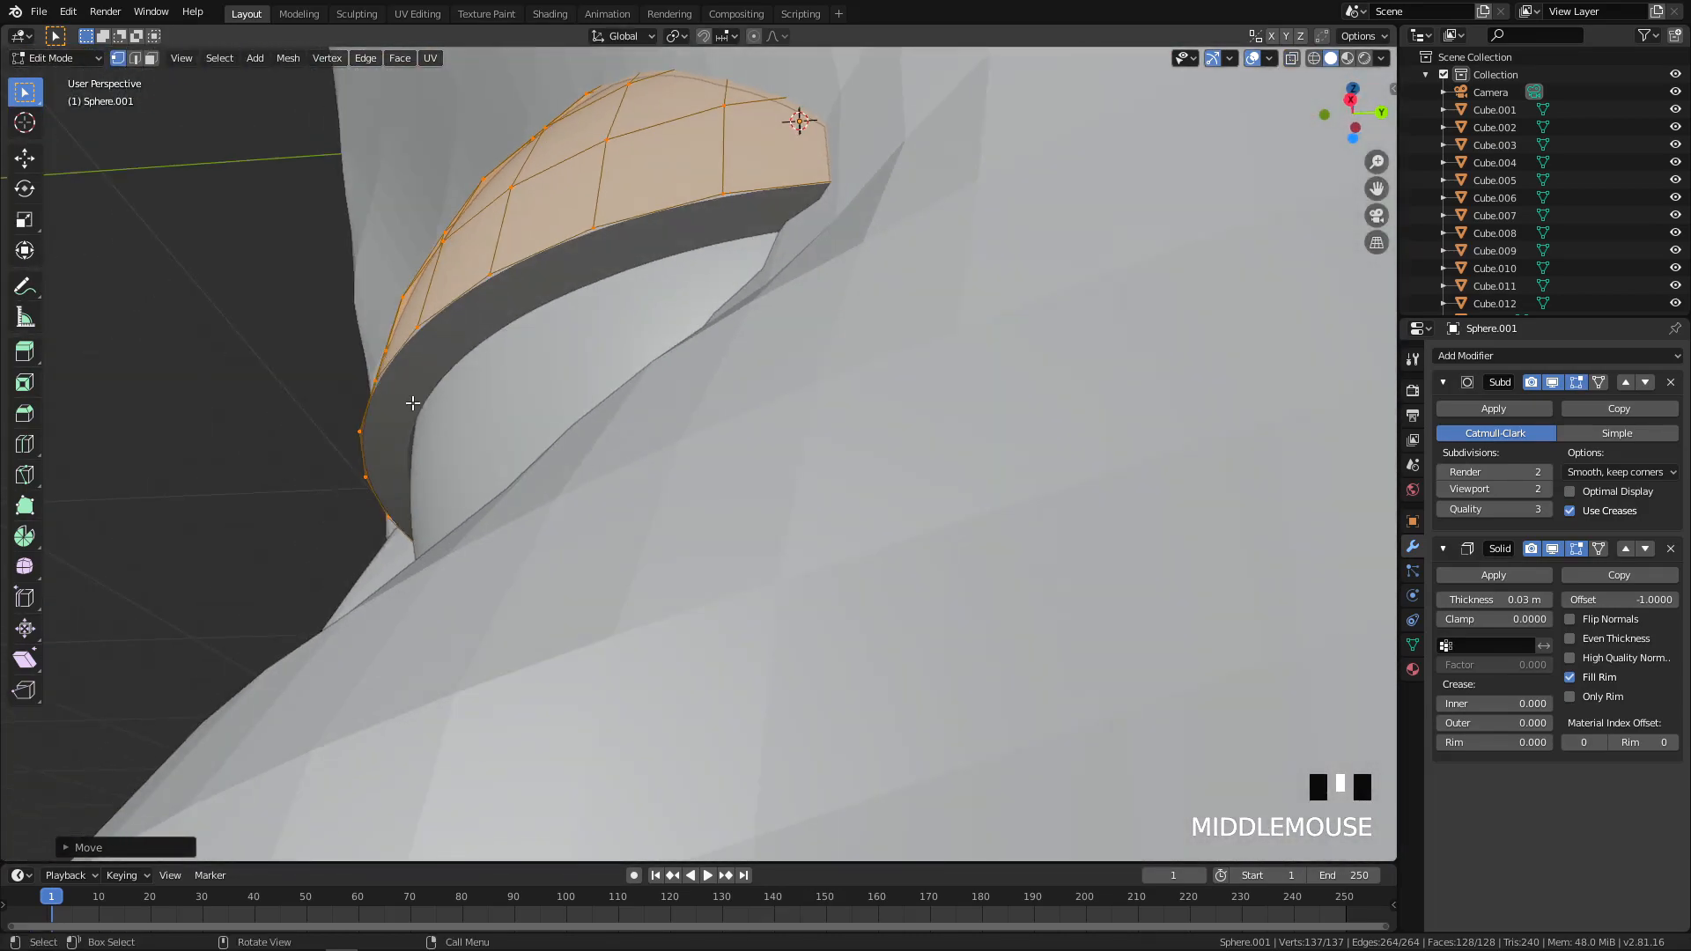
middle_drag(410, 402, 578, 377)
key(q)
scroll(985, 333, down, 9)
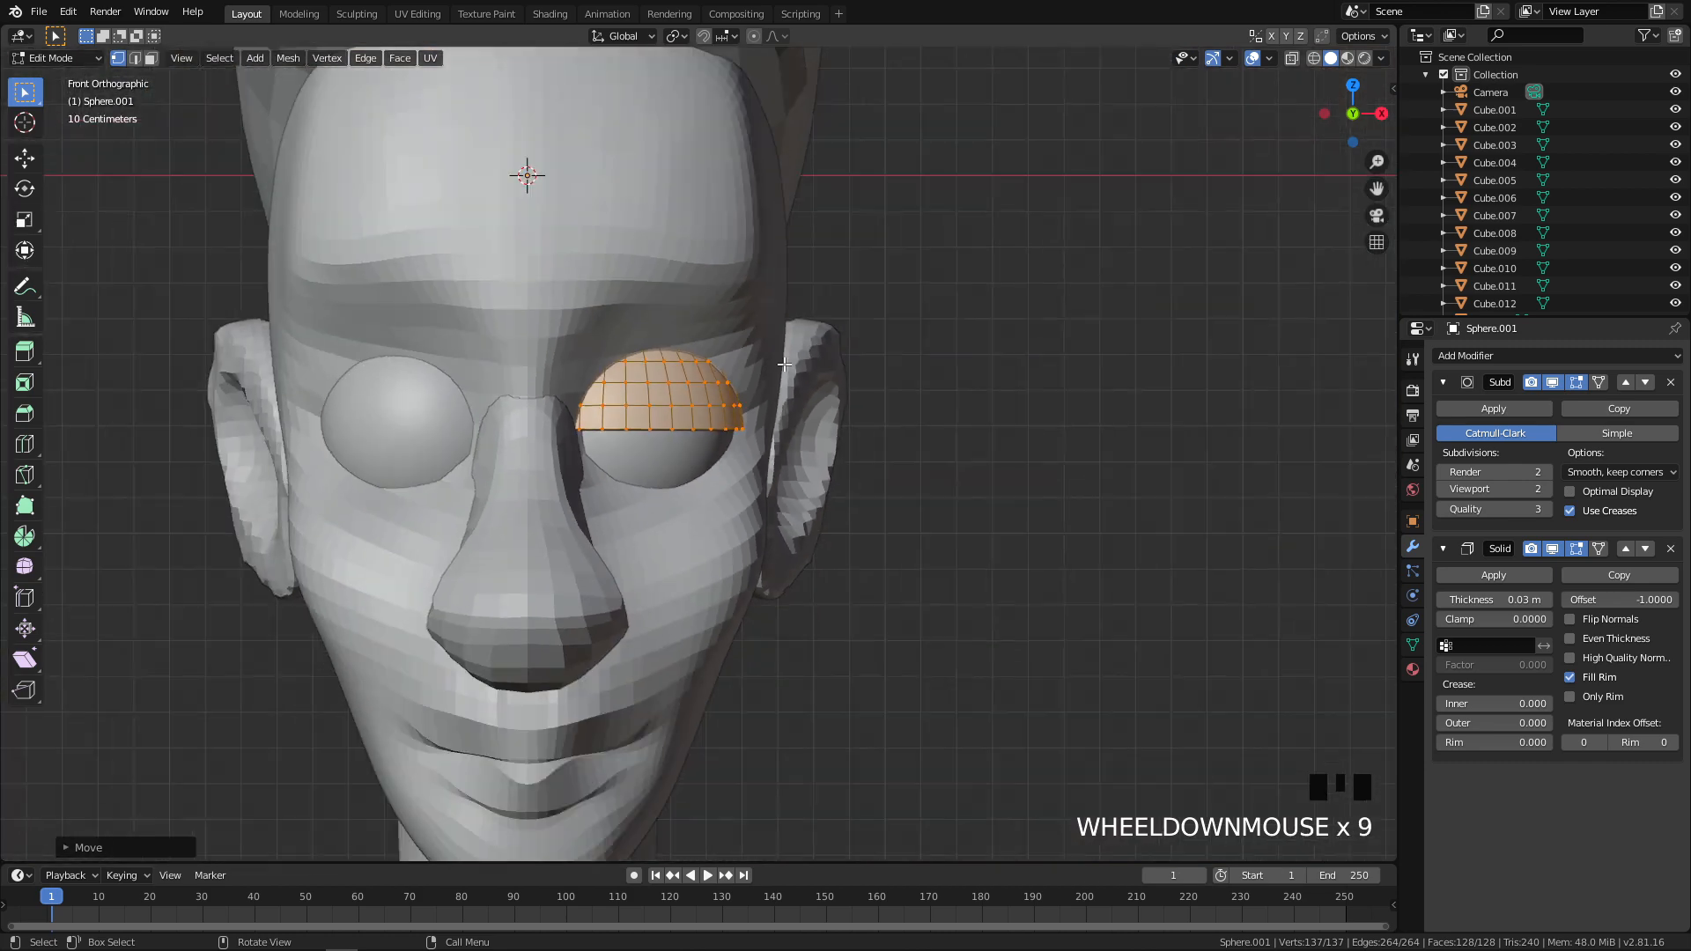
Step: Add a Mirror modifier on the X axis to duplicate the eyelid shell onto the other eye
scroll(783, 363, down, 1)
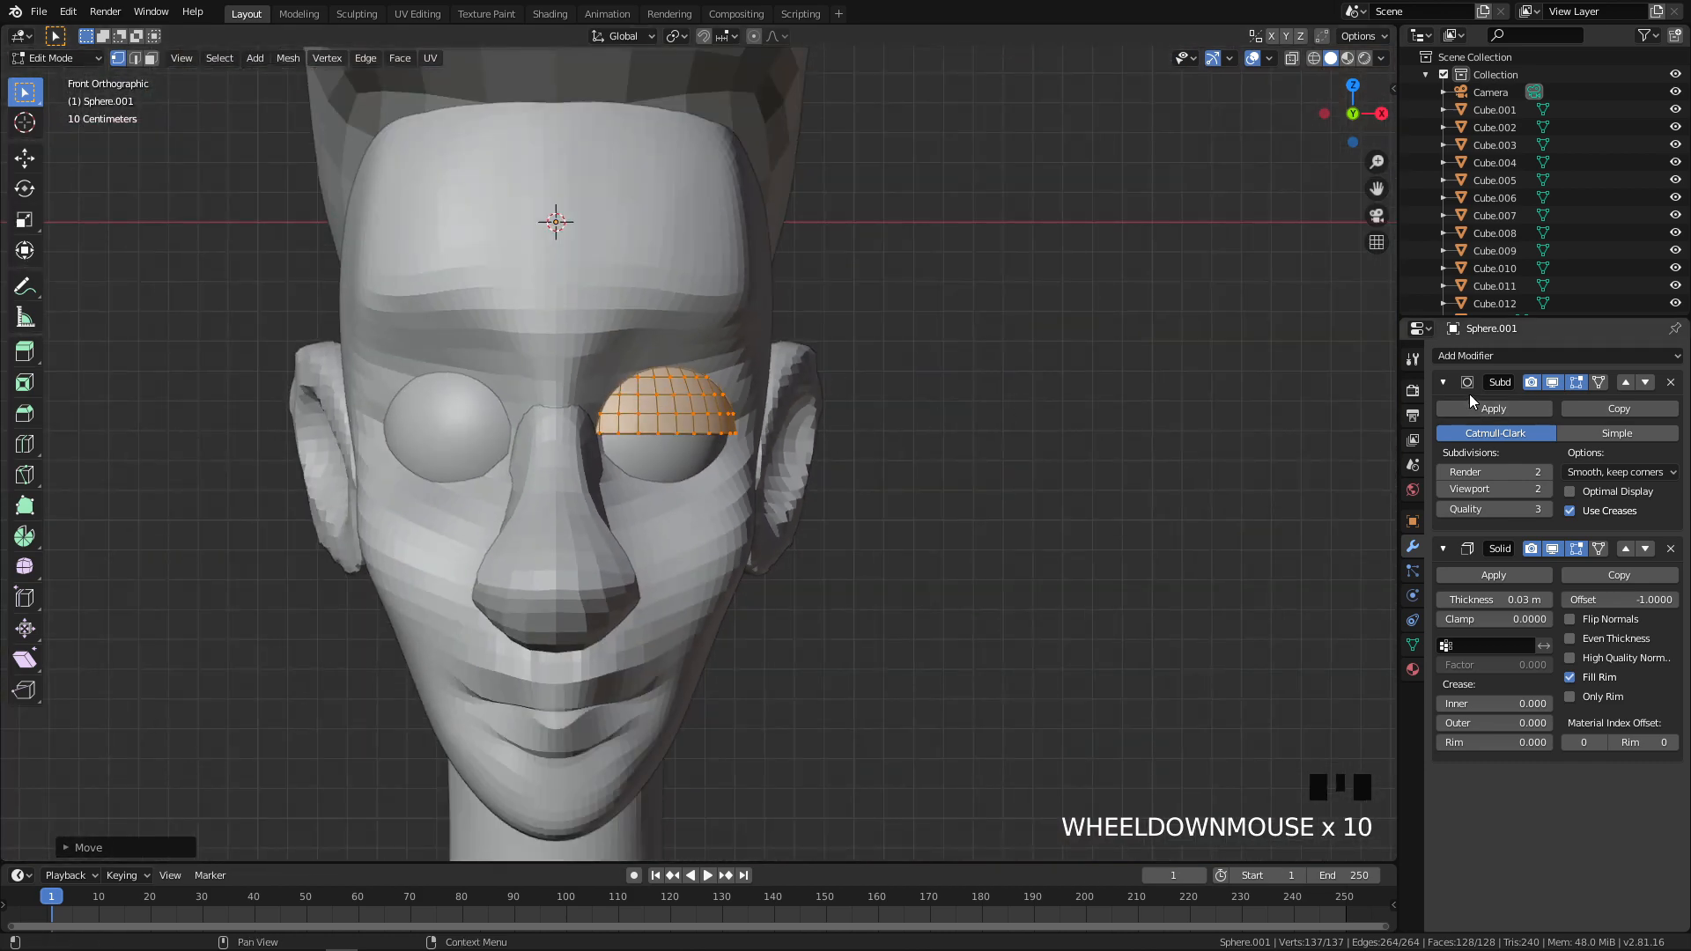
click(1464, 355)
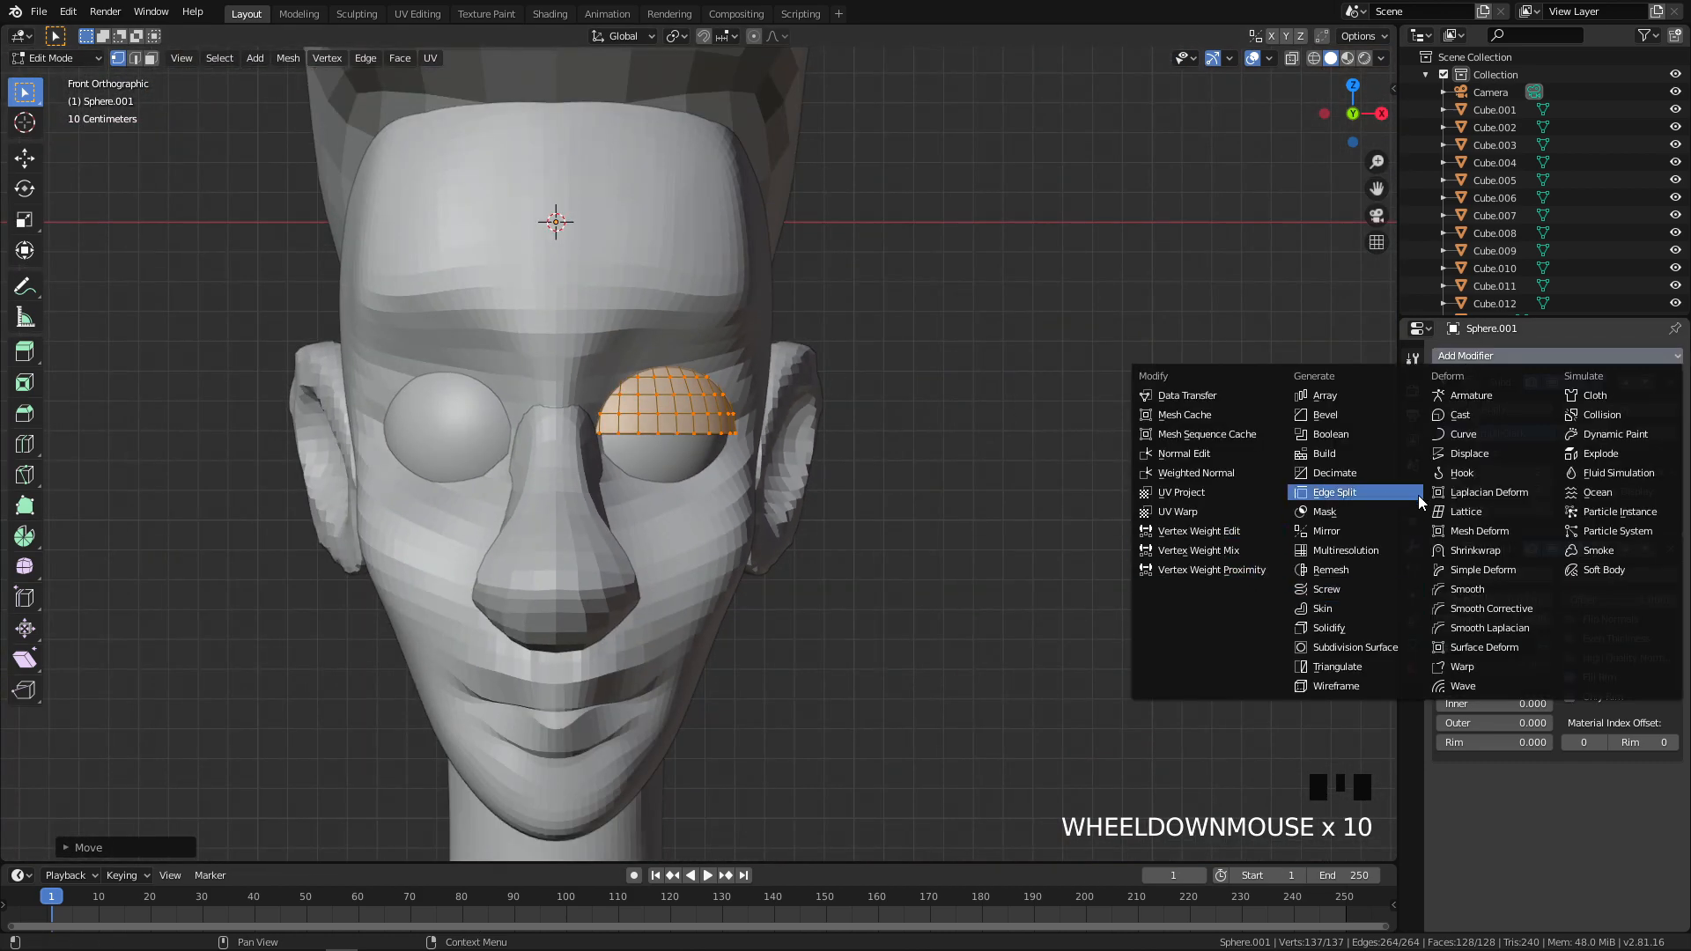
click(1323, 530)
scroll(806, 461, down, 4)
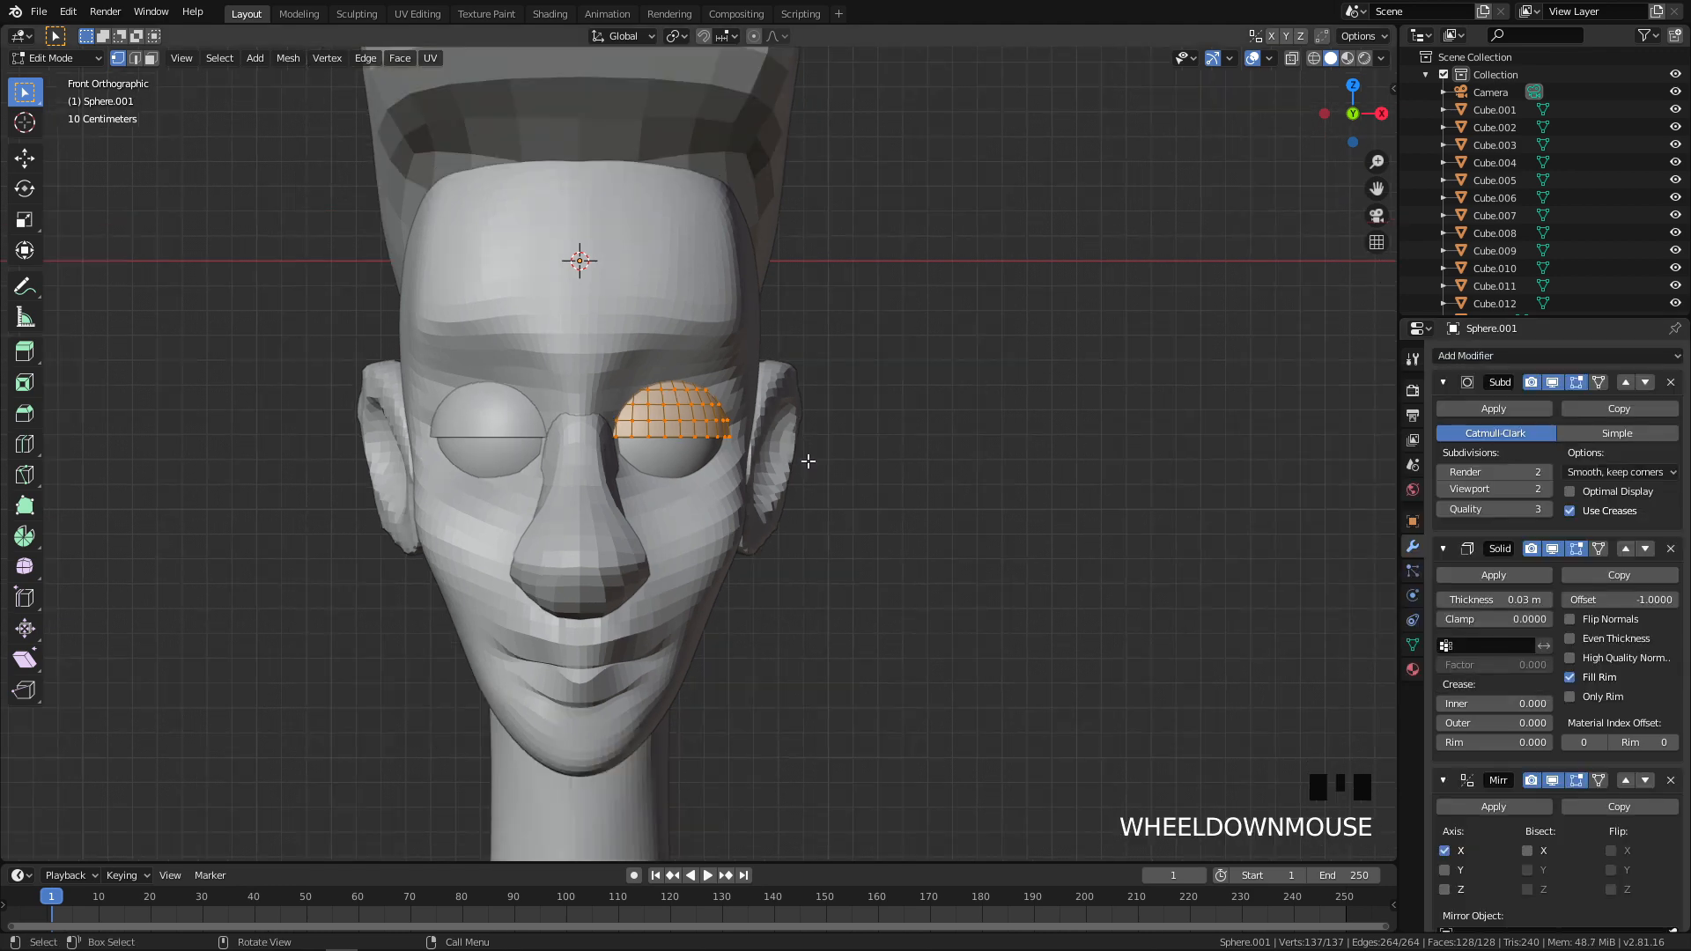
Step: Select the middle vertex on the eyelid's lower edge and enable proportional editing with Sphere falloff
scroll(808, 460, up, 8)
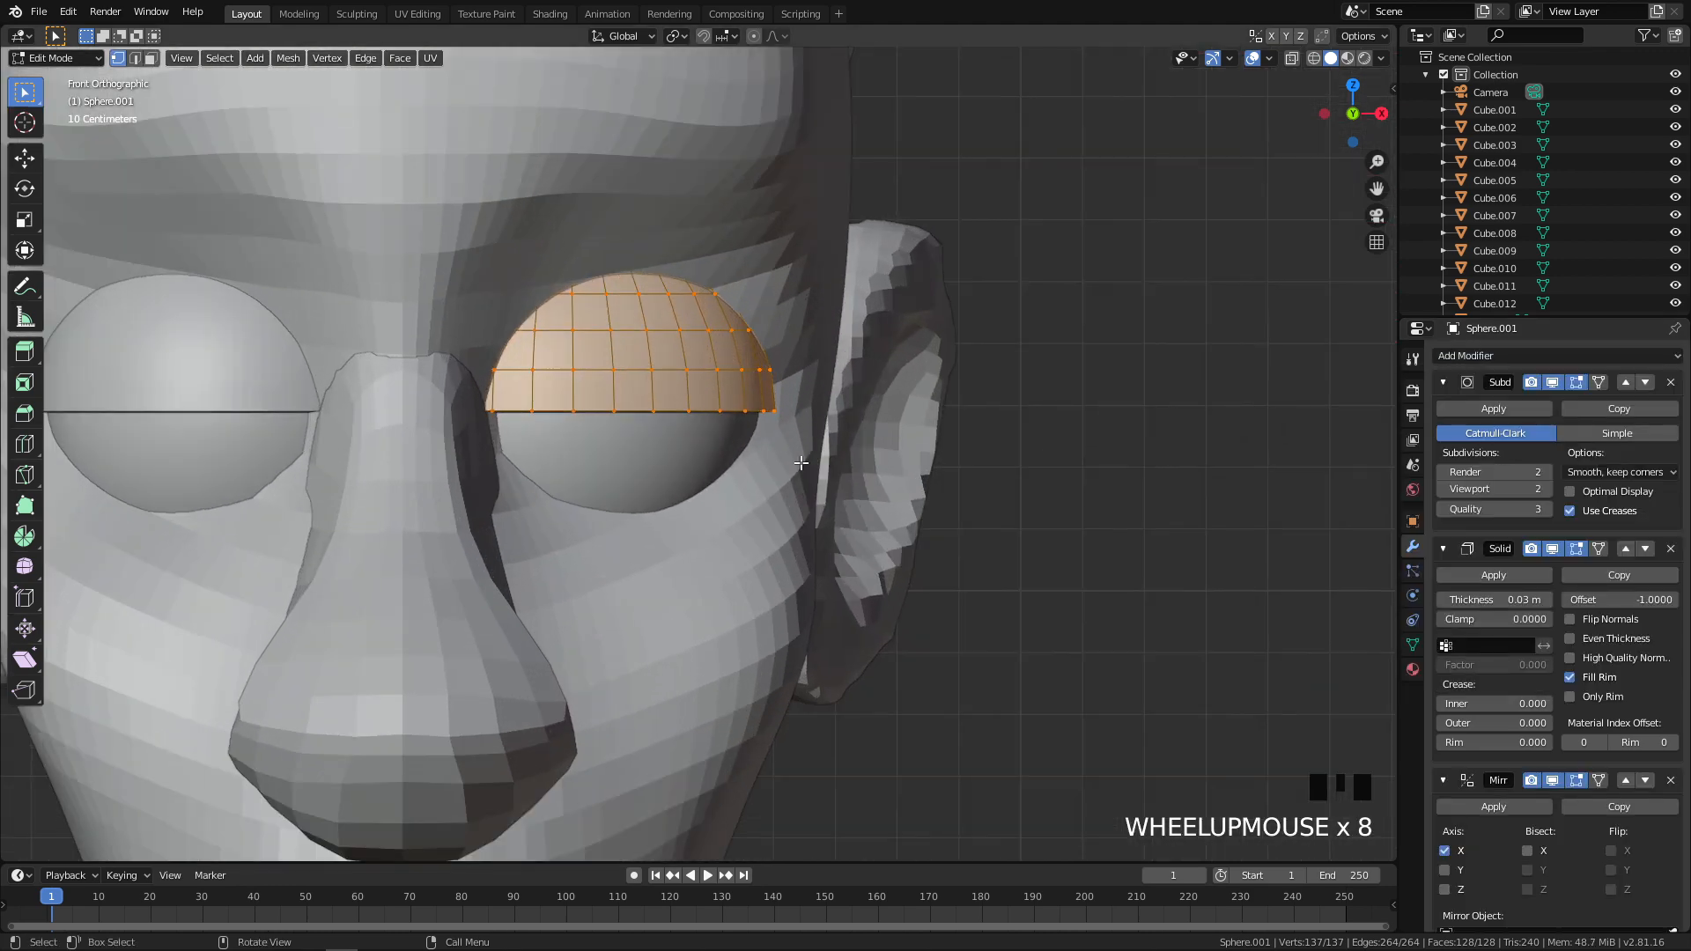
shift+middle_drag(653, 248, 677, 256)
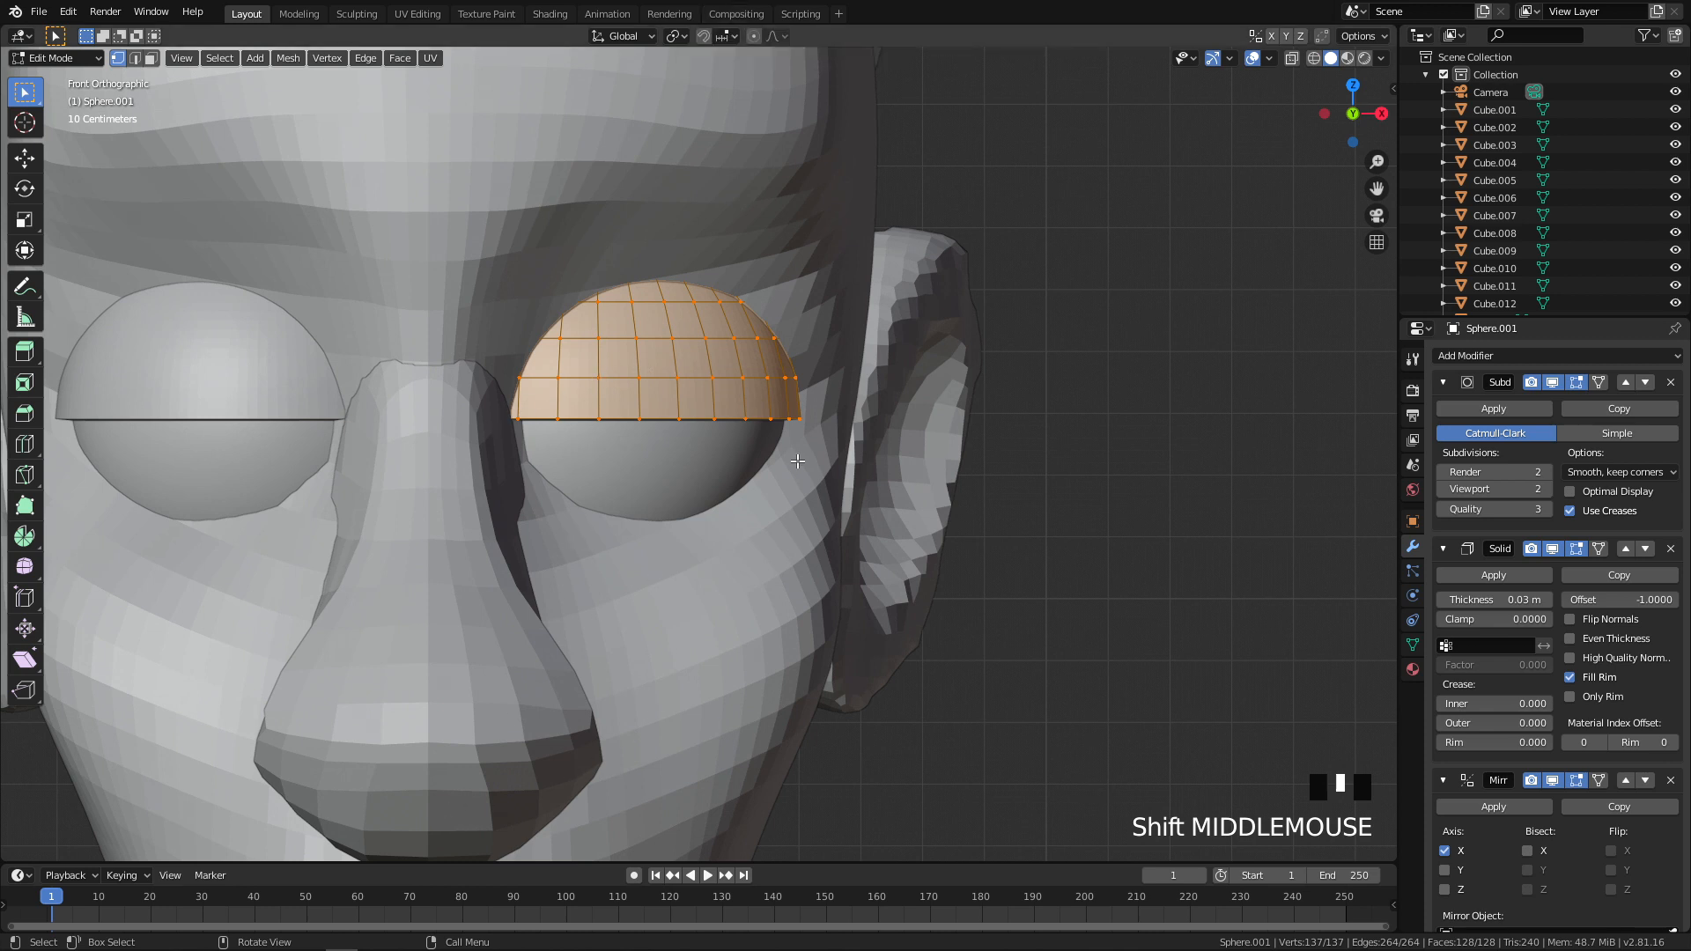
middle_drag(682, 426, 667, 366)
click(668, 367)
key(q)
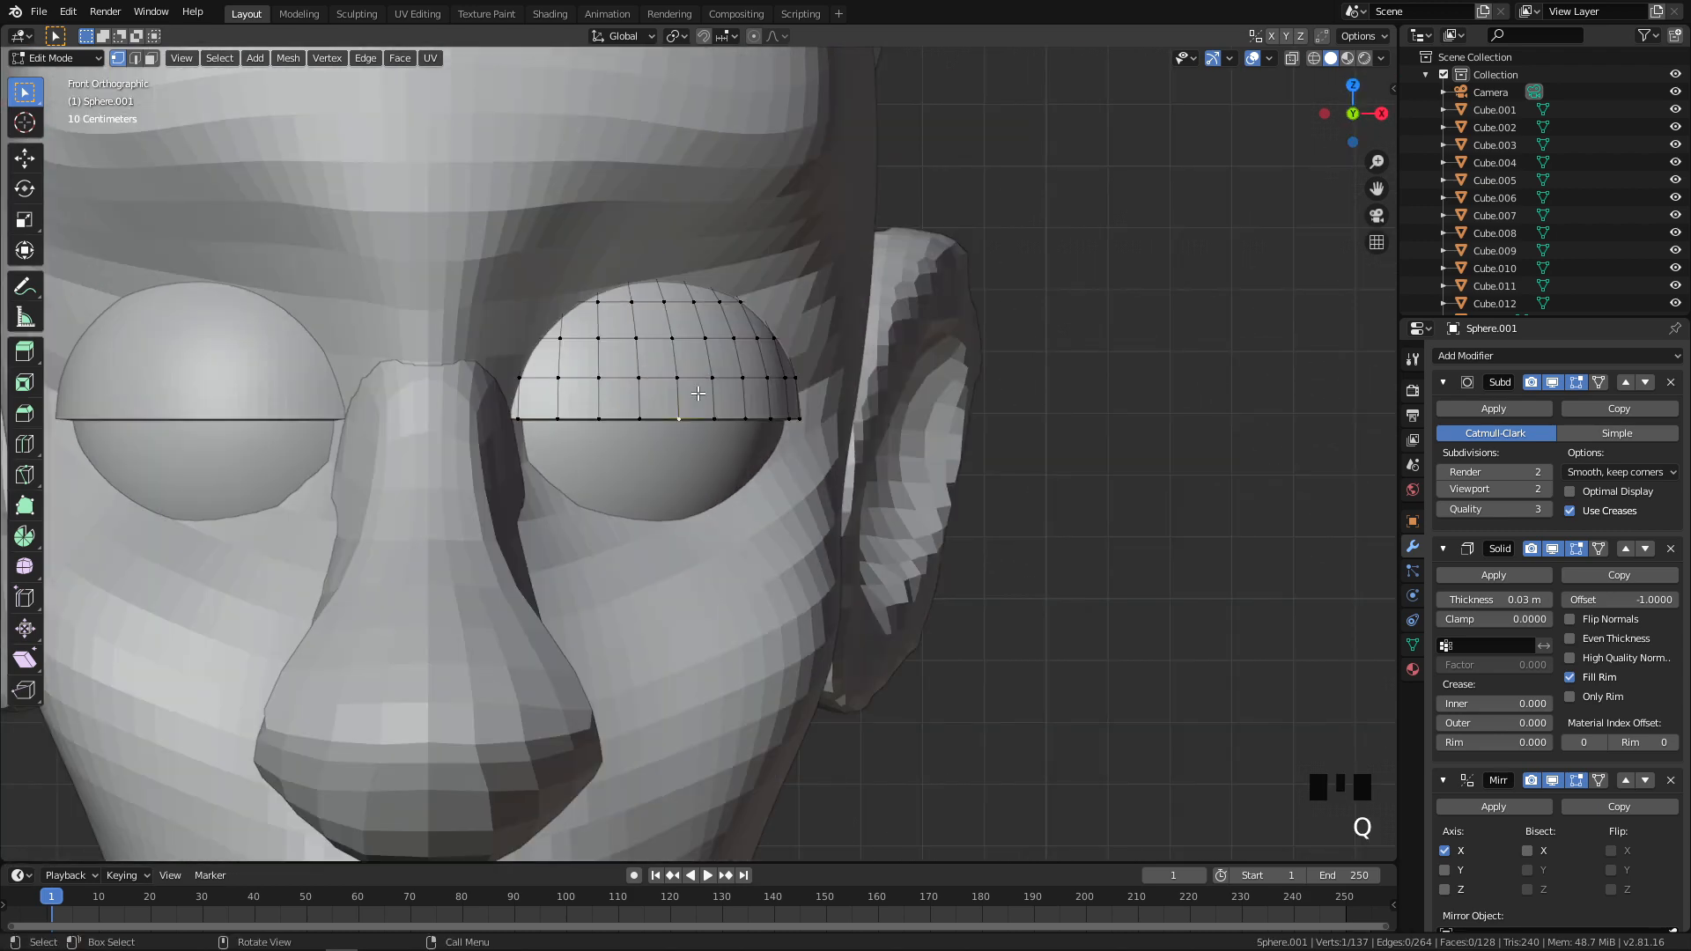
click(754, 38)
click(755, 39)
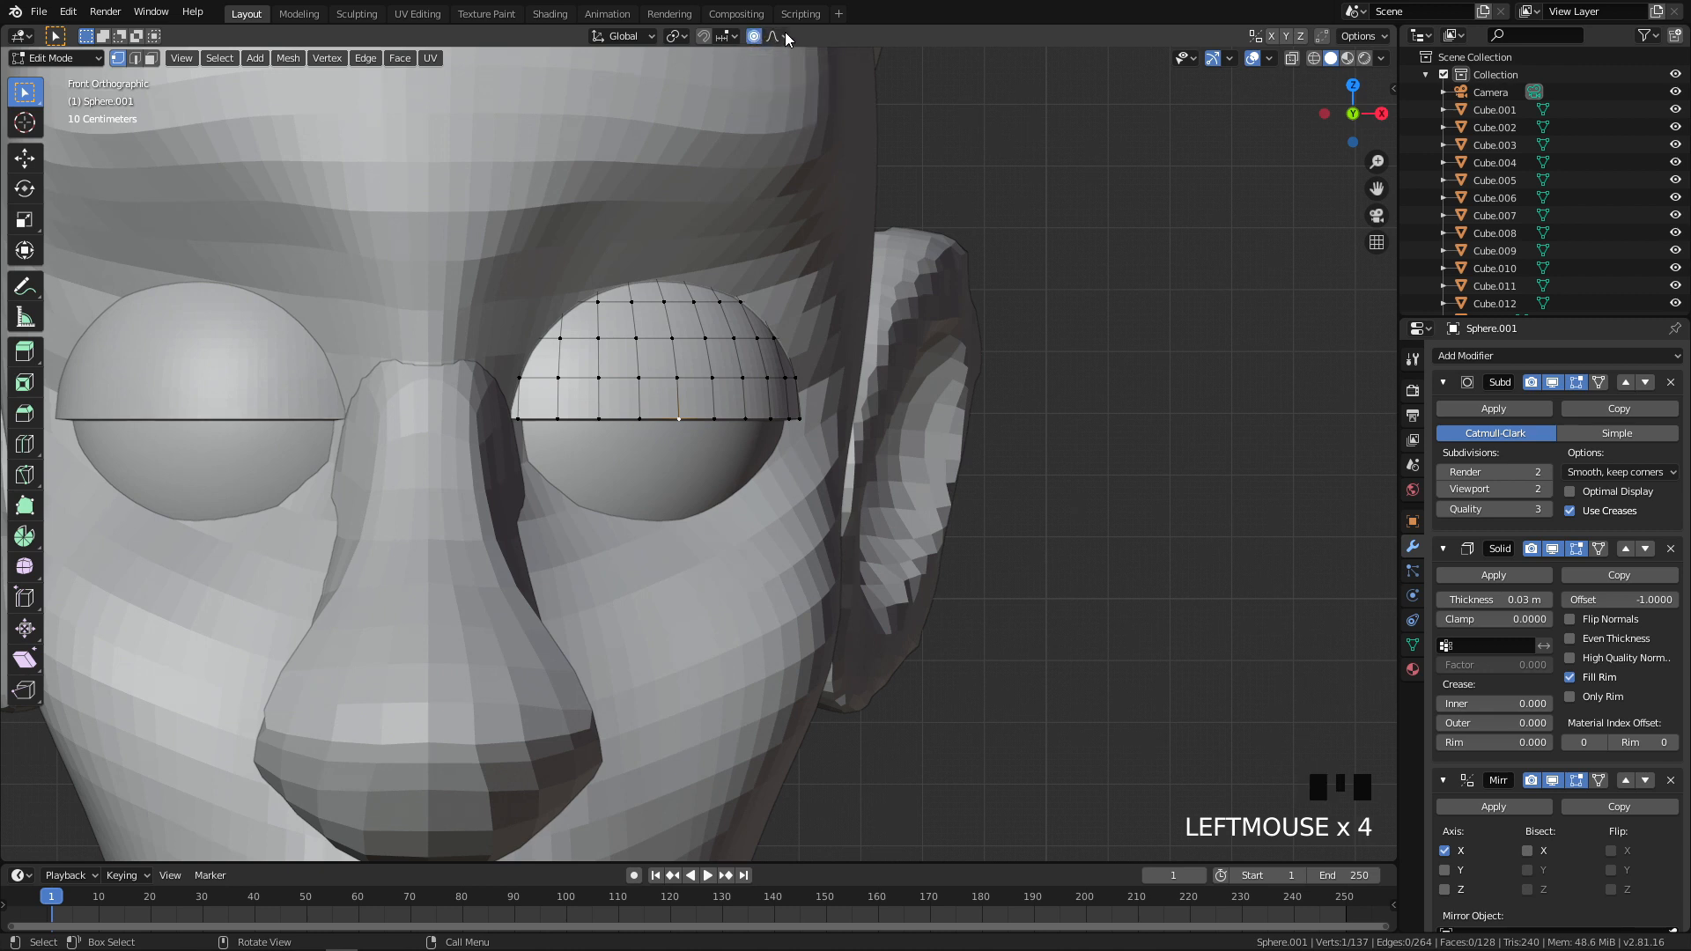
click(782, 35)
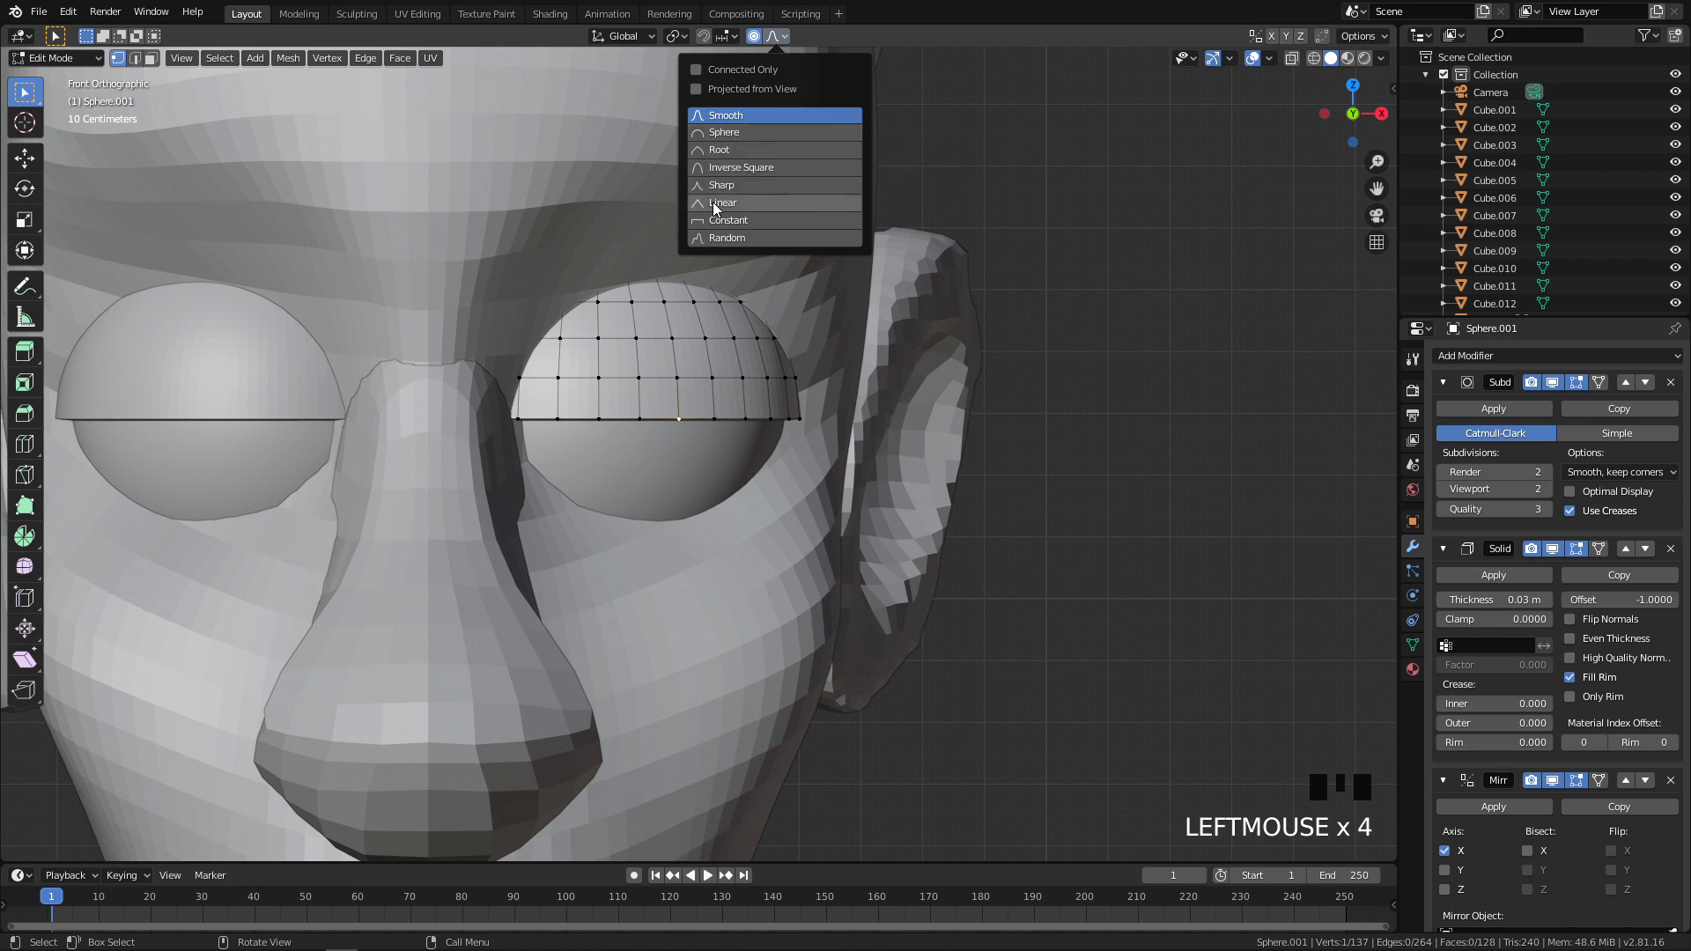
click(716, 132)
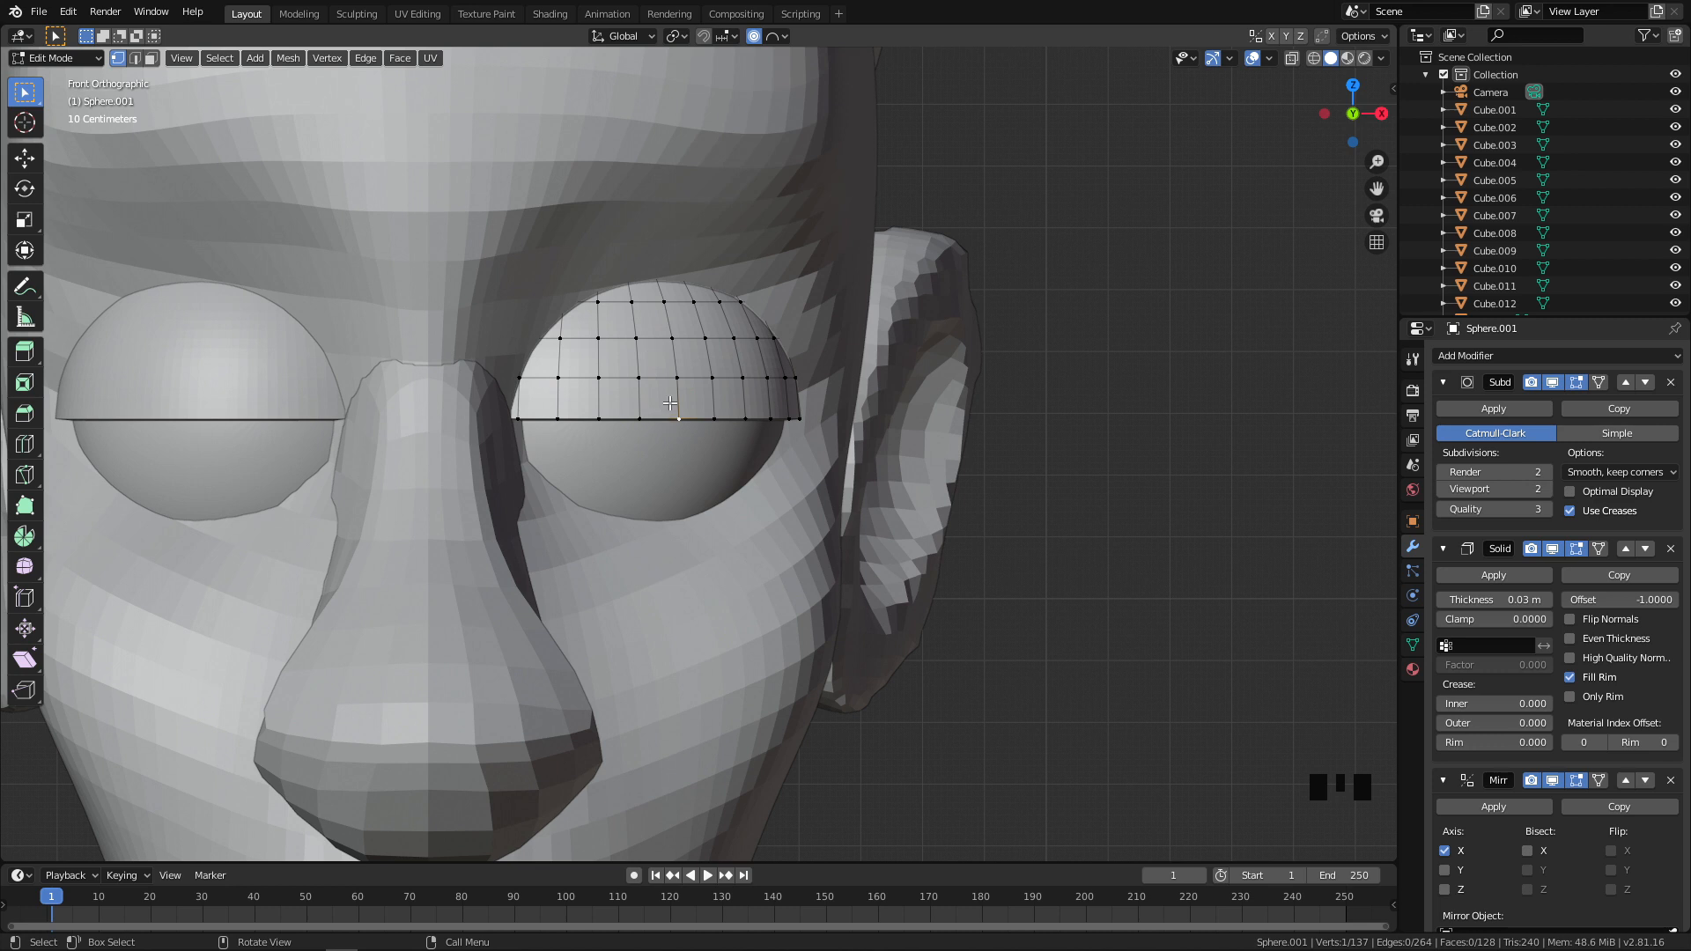
key(g)
scroll(669, 402, up, 9)
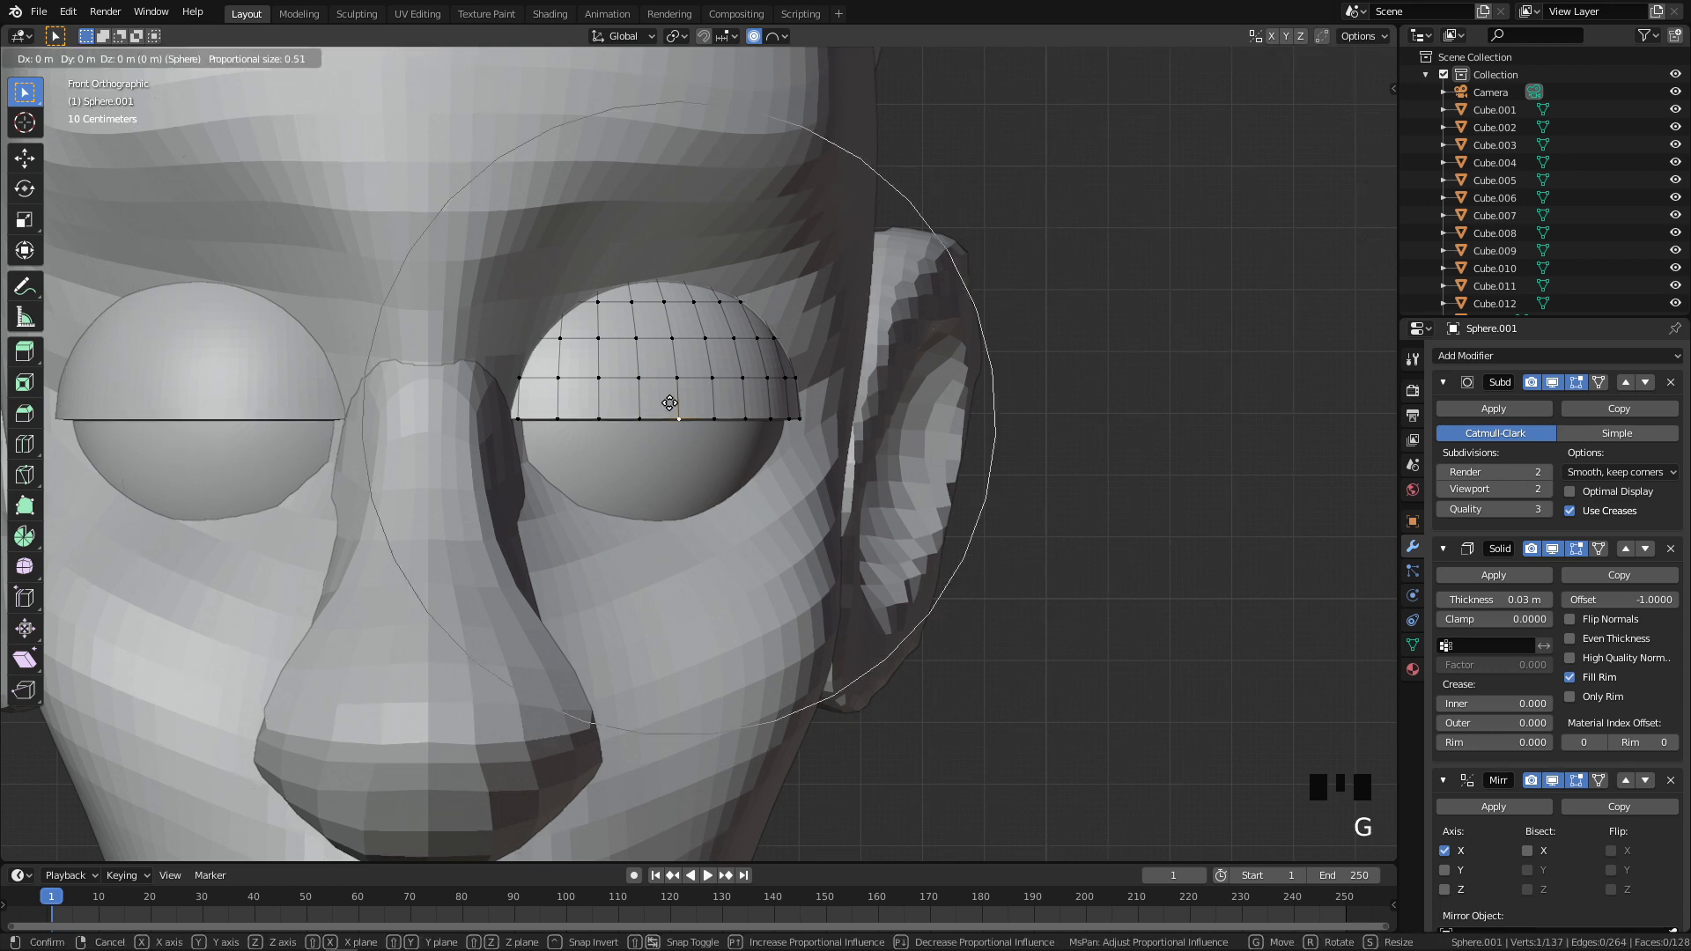
scroll(669, 402, down, 1)
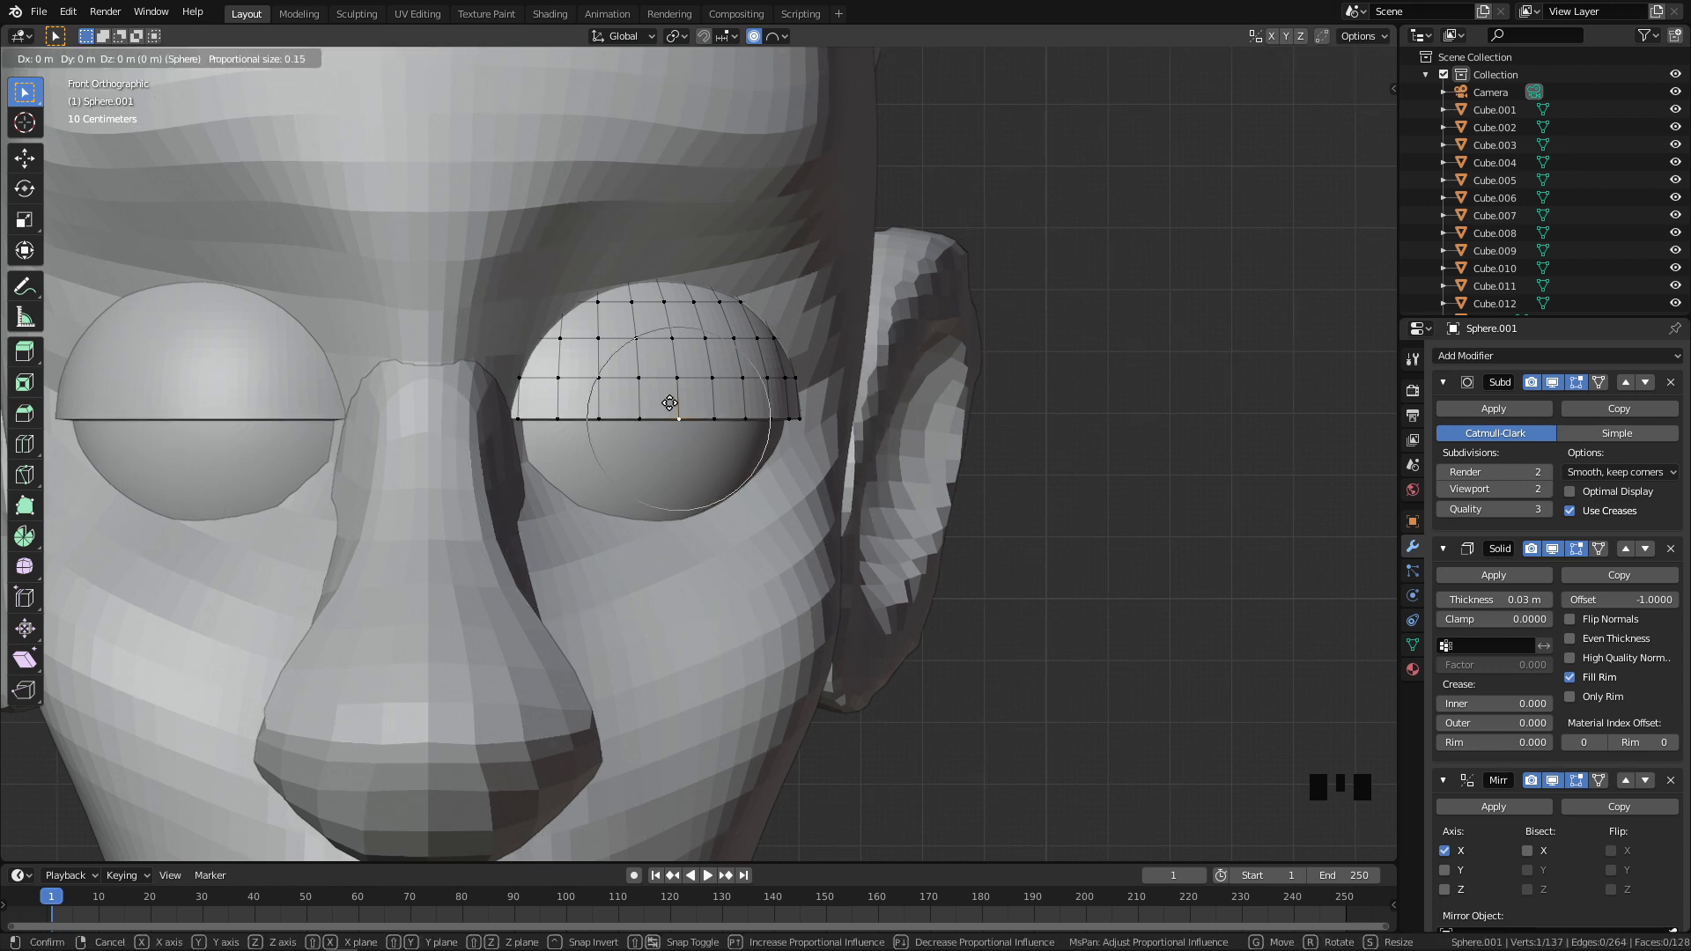
scroll(669, 403, down, 1)
scroll(669, 402, up, 7)
right_click(640, 383)
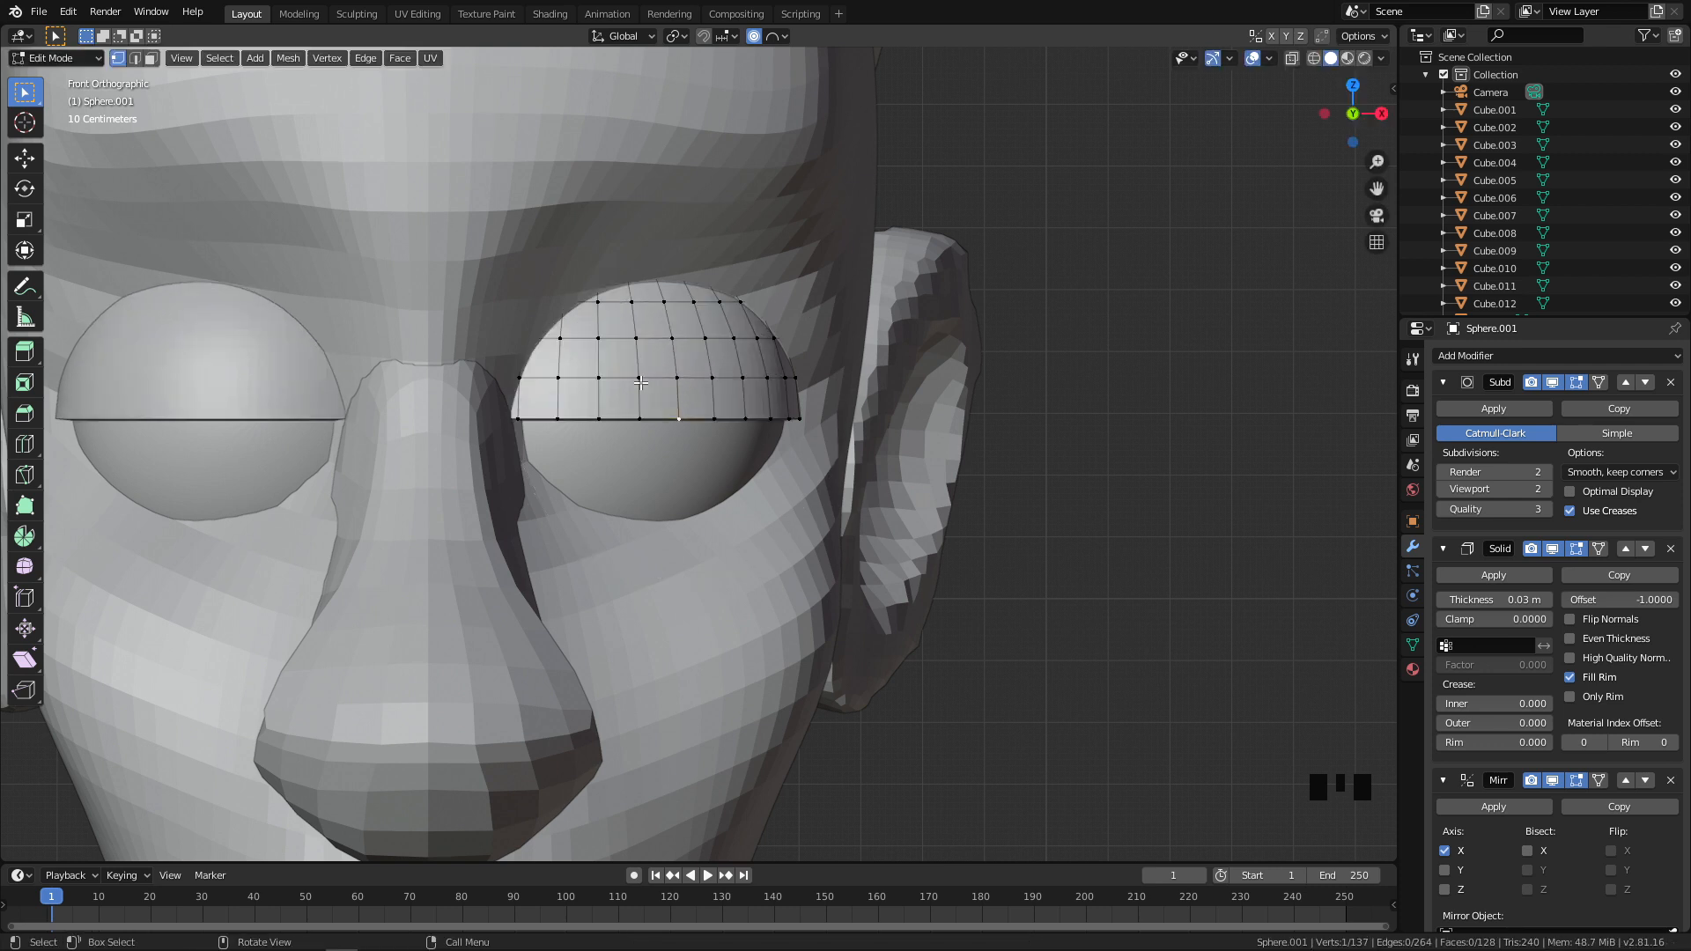
key(g)
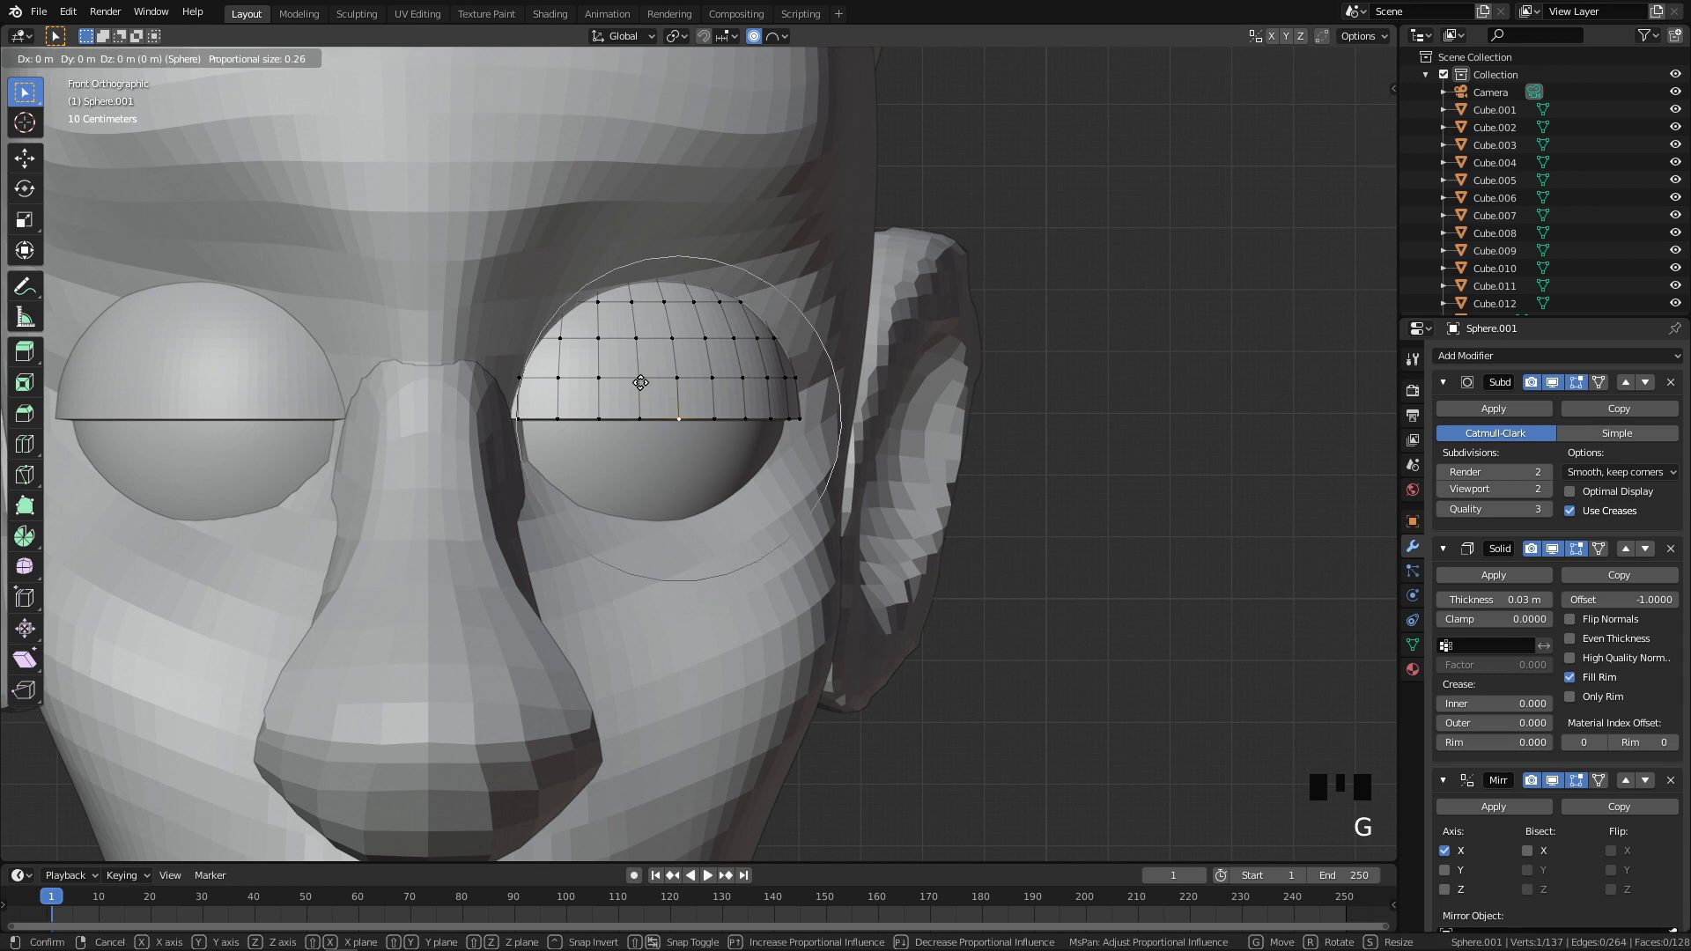
key(z)
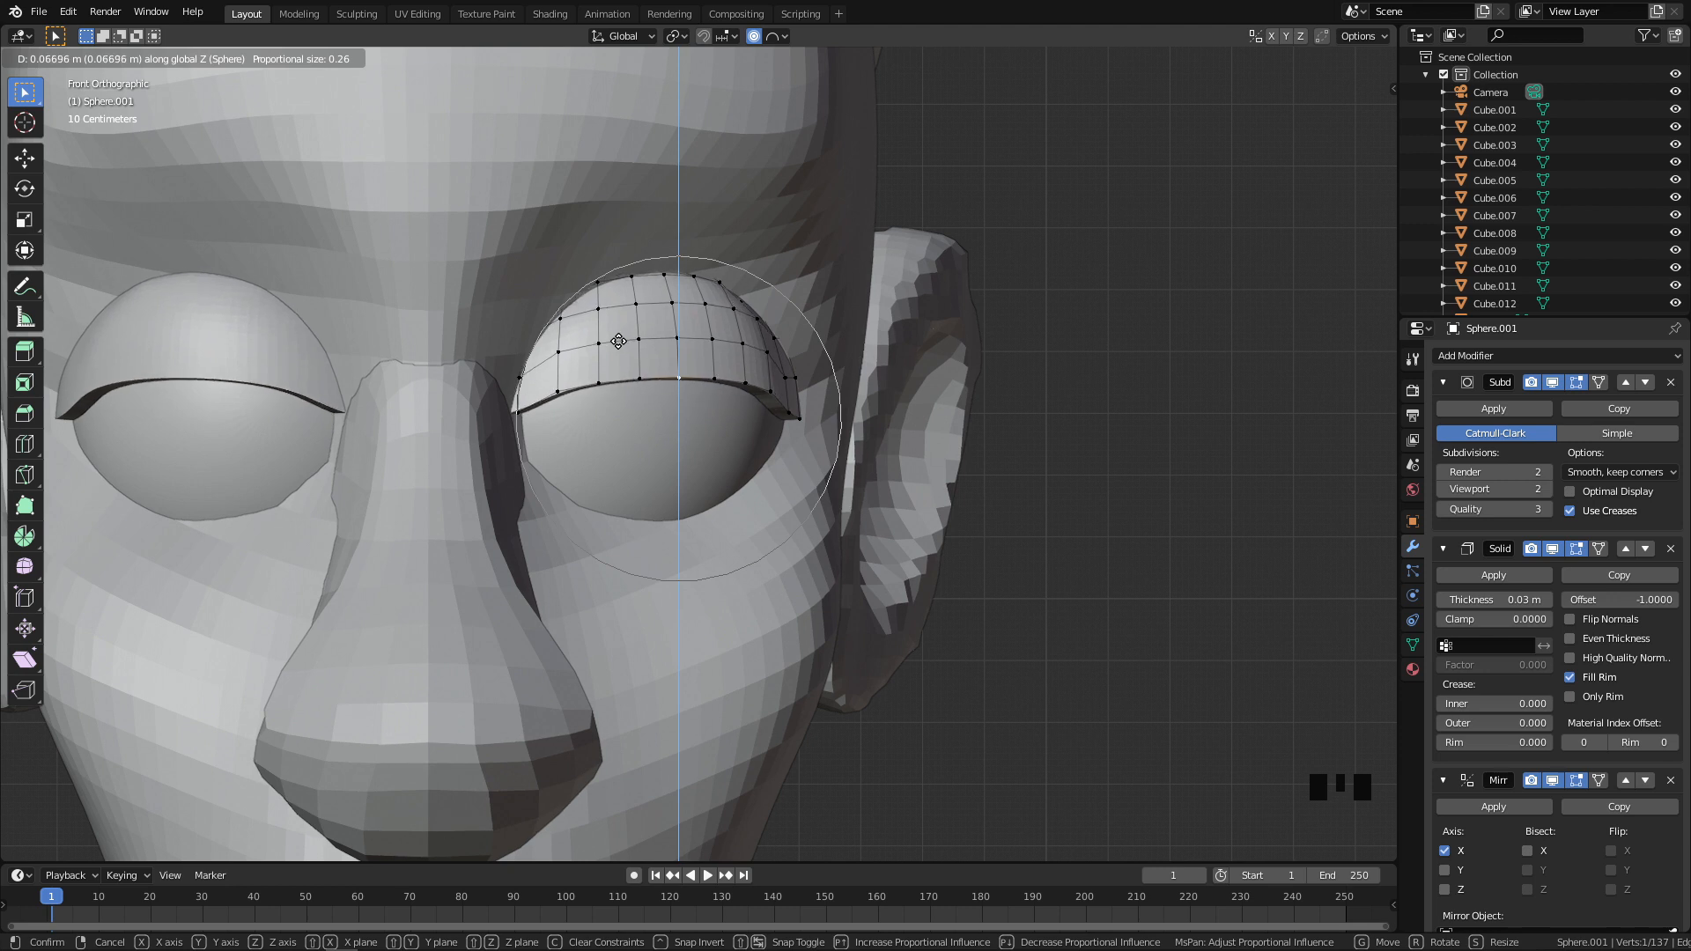
scroll(615, 344, up, 1)
scroll(615, 345, down, 1)
scroll(614, 345, down, 4)
scroll(615, 345, up, 5)
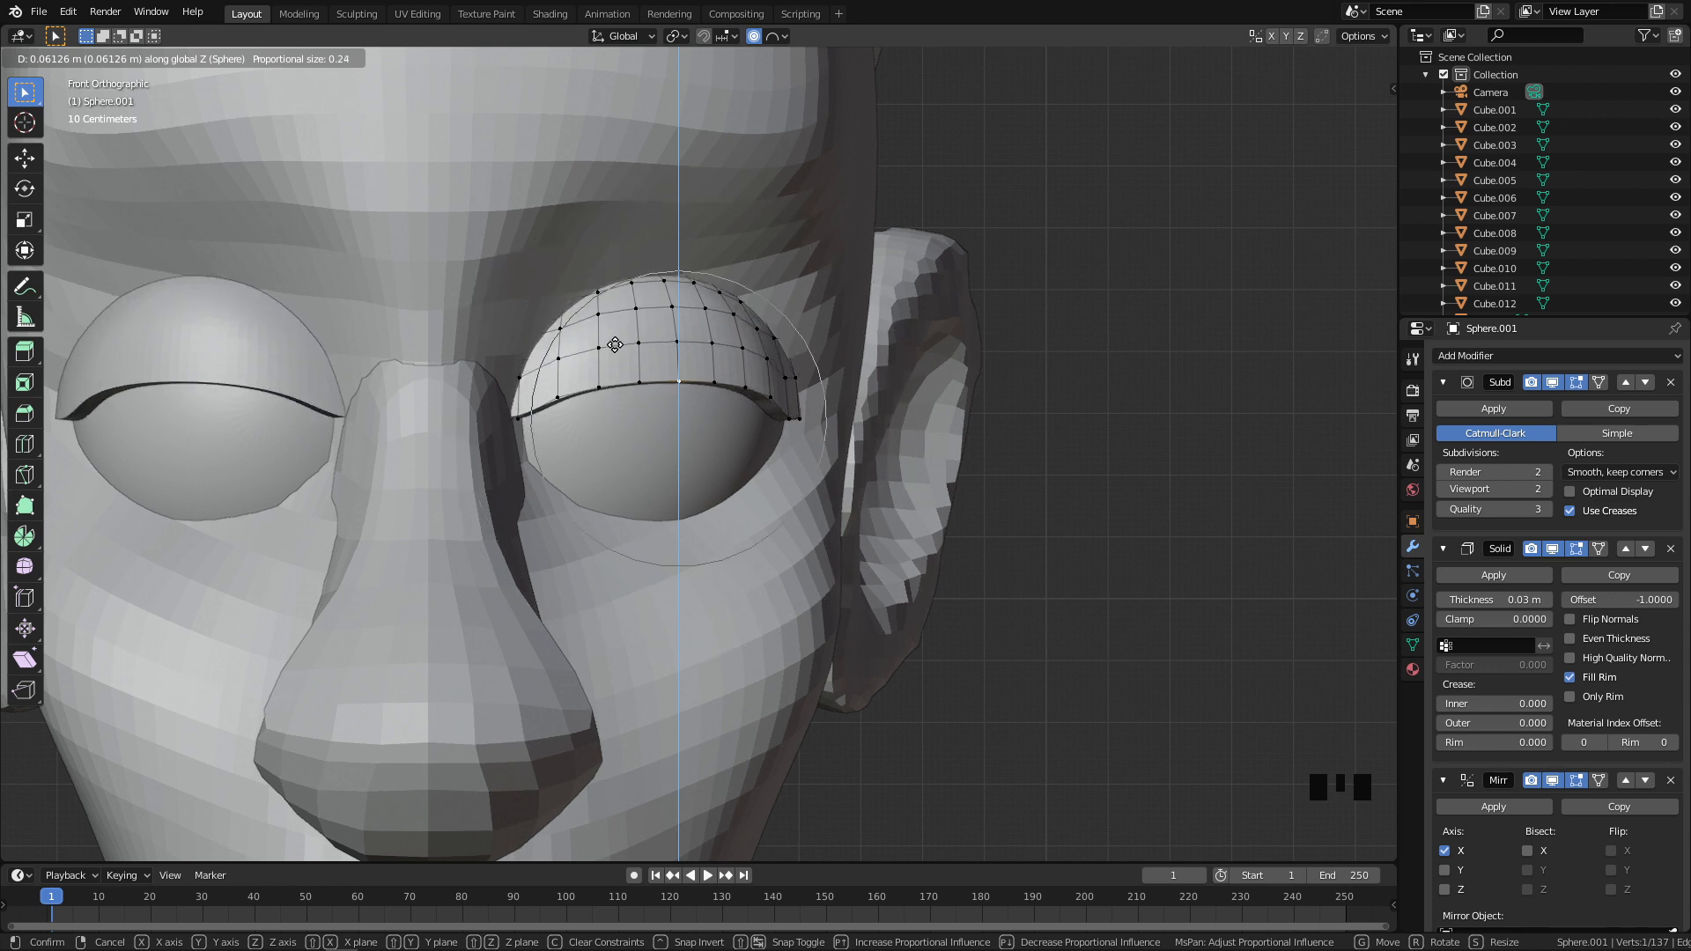
right_click(615, 345)
Step: Raise the middle vertex of the eyelid's lower edge about 0.074 m along Z with a proportional size of about 0.32
key(g)
key(z)
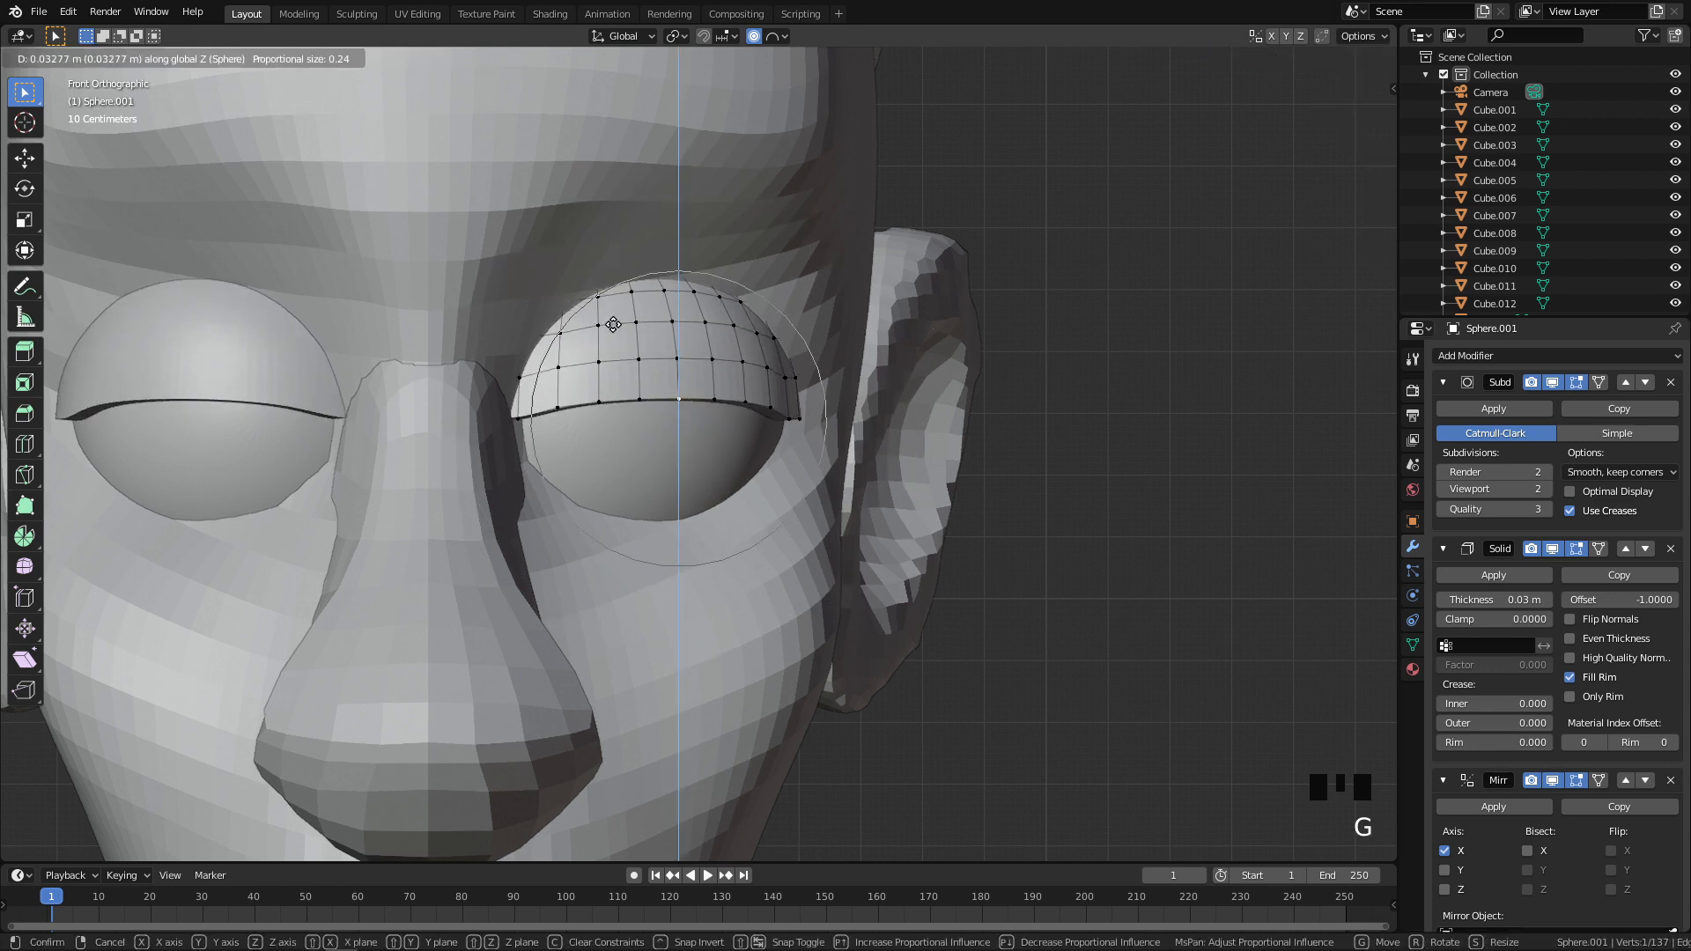
scroll(613, 322, up, 2)
scroll(612, 315, down, 3)
scroll(612, 312, down, 2)
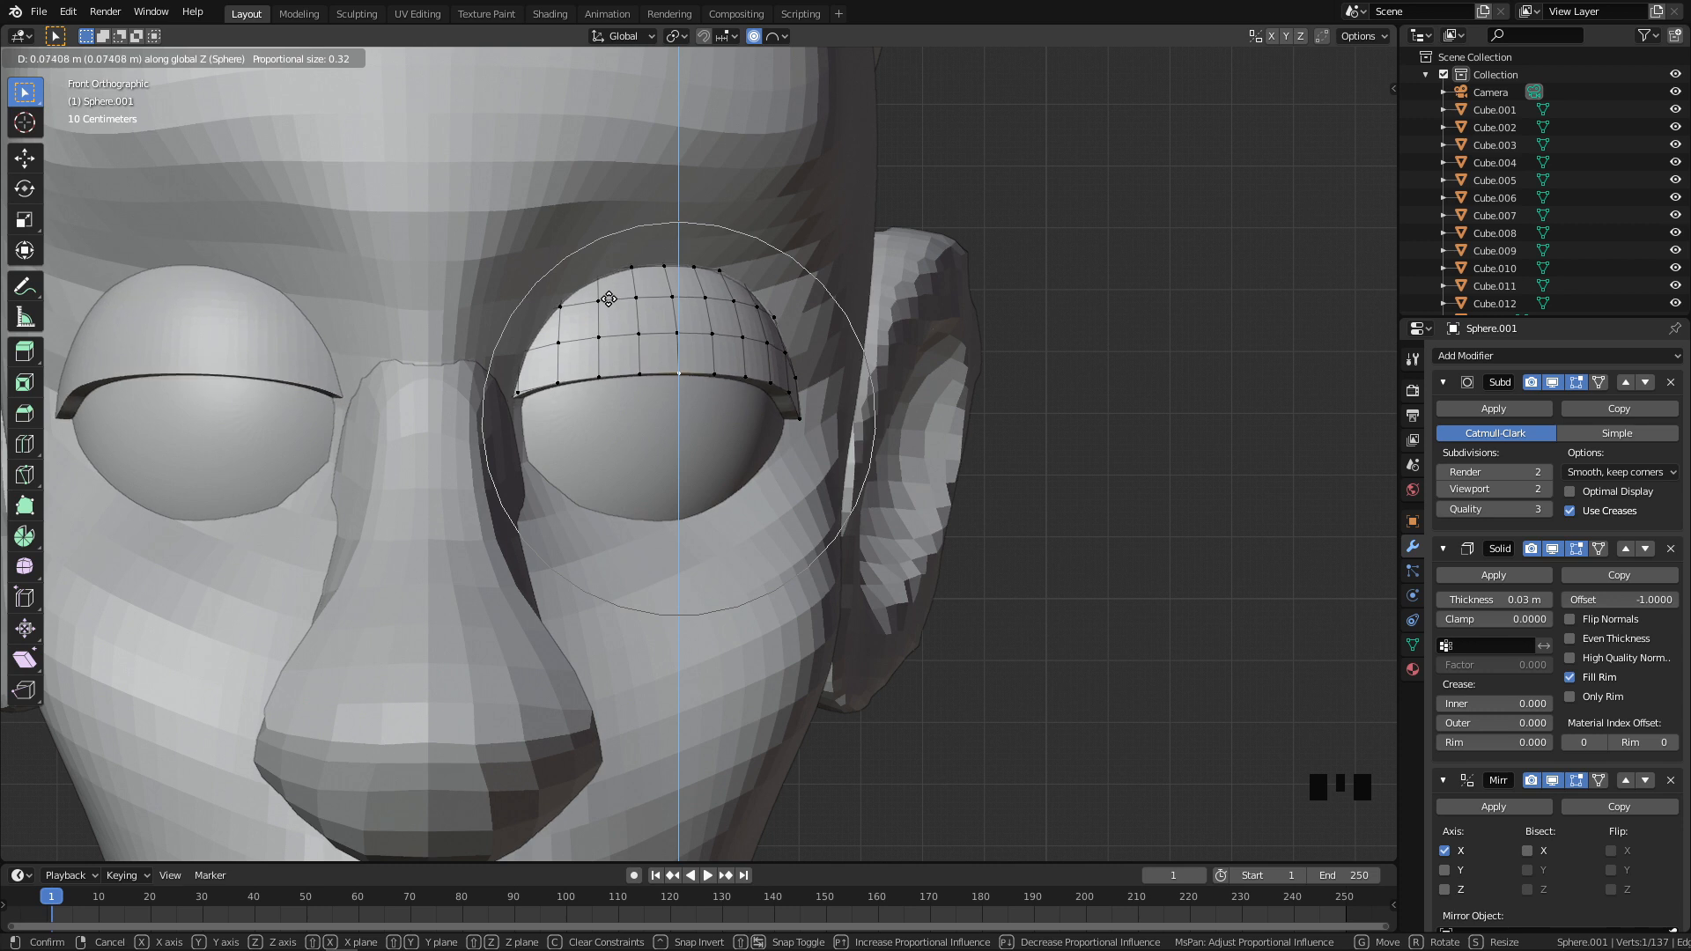
click(609, 299)
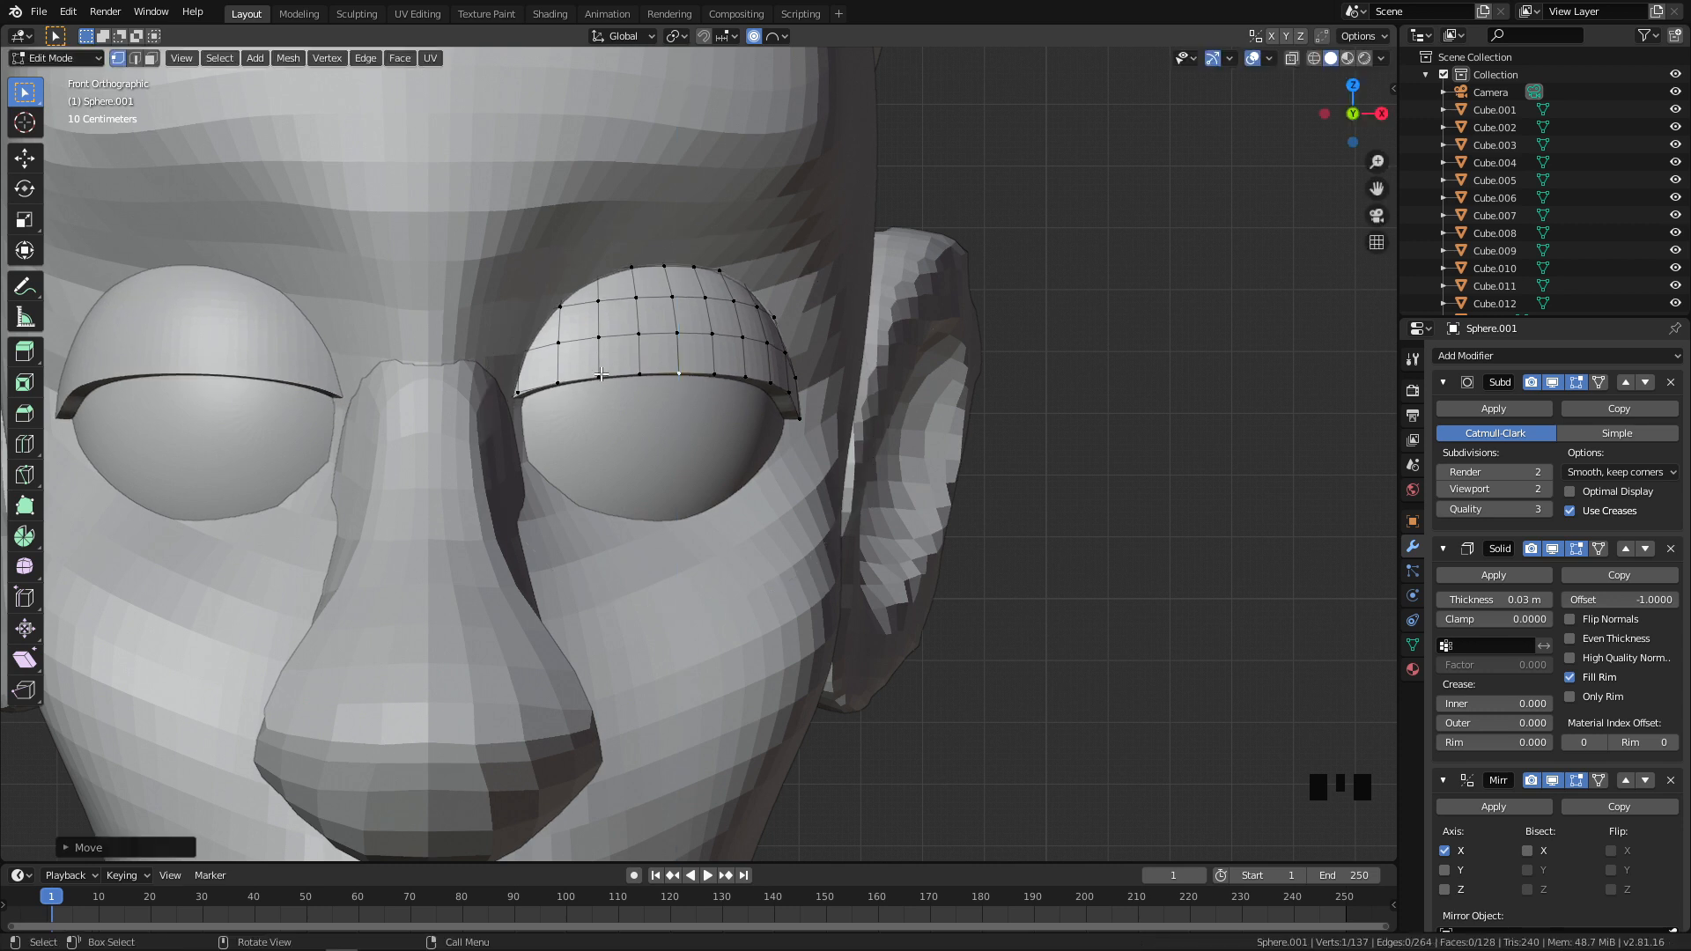
Step: Lower the eyelid's inner corner vertex beside the nose about 0.015 m along Z with a proportional size of about 0.16
scroll(601, 374, up, 2)
shift+middle_drag(601, 374, 498, 343)
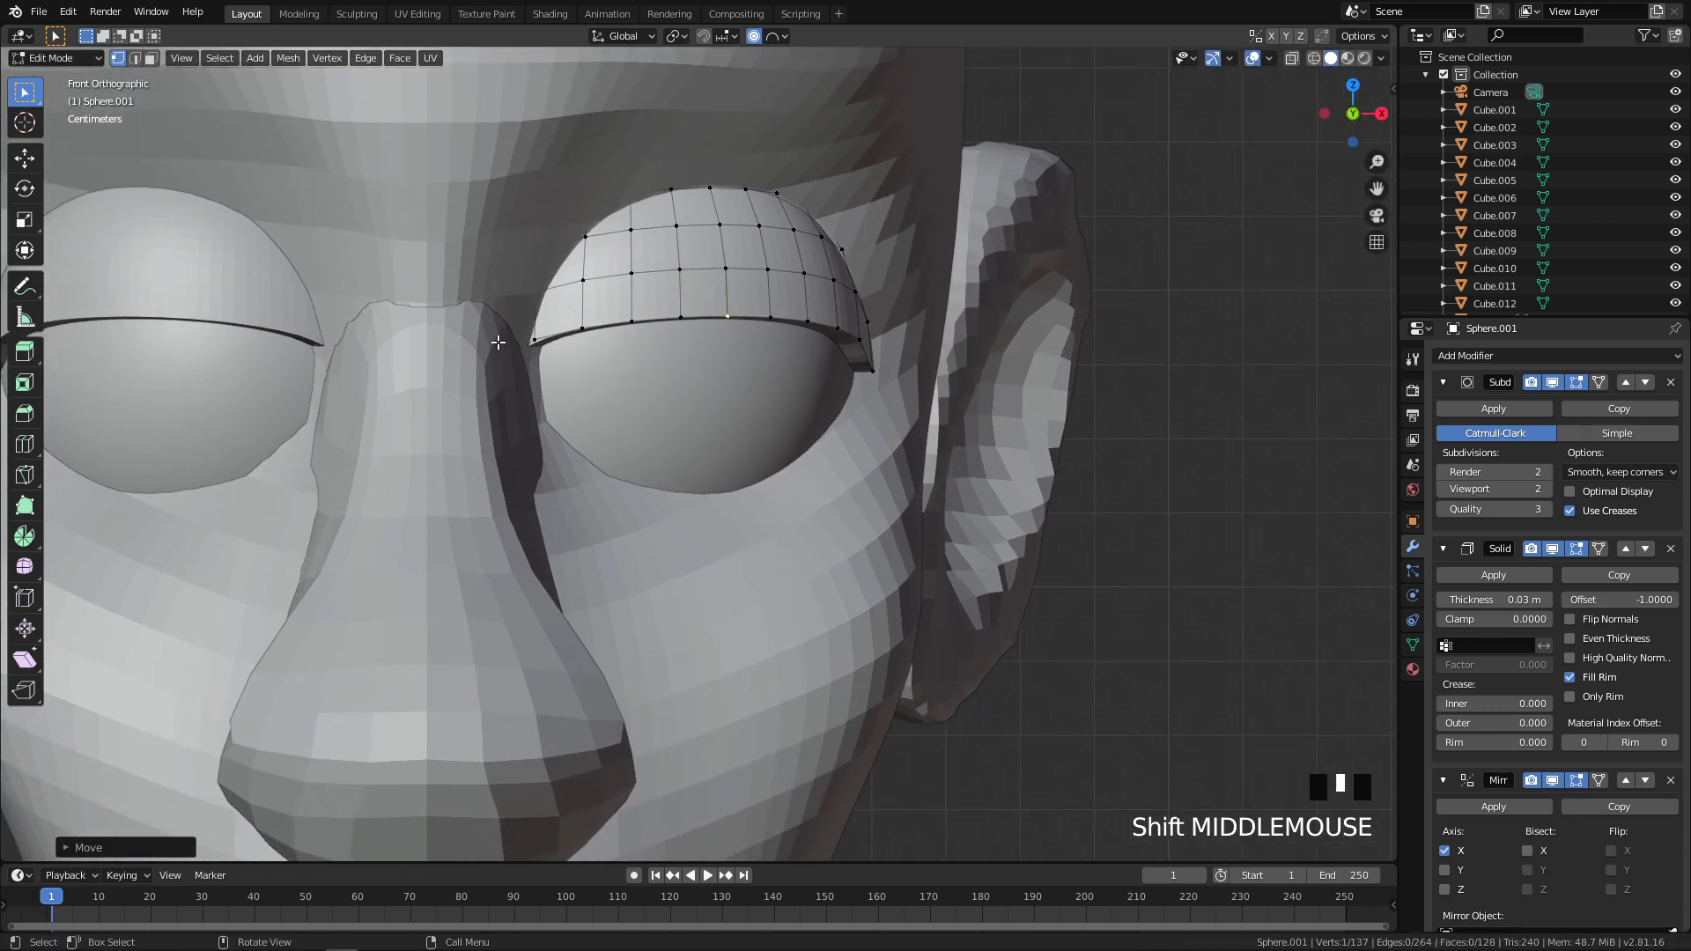
click(523, 337)
key(g)
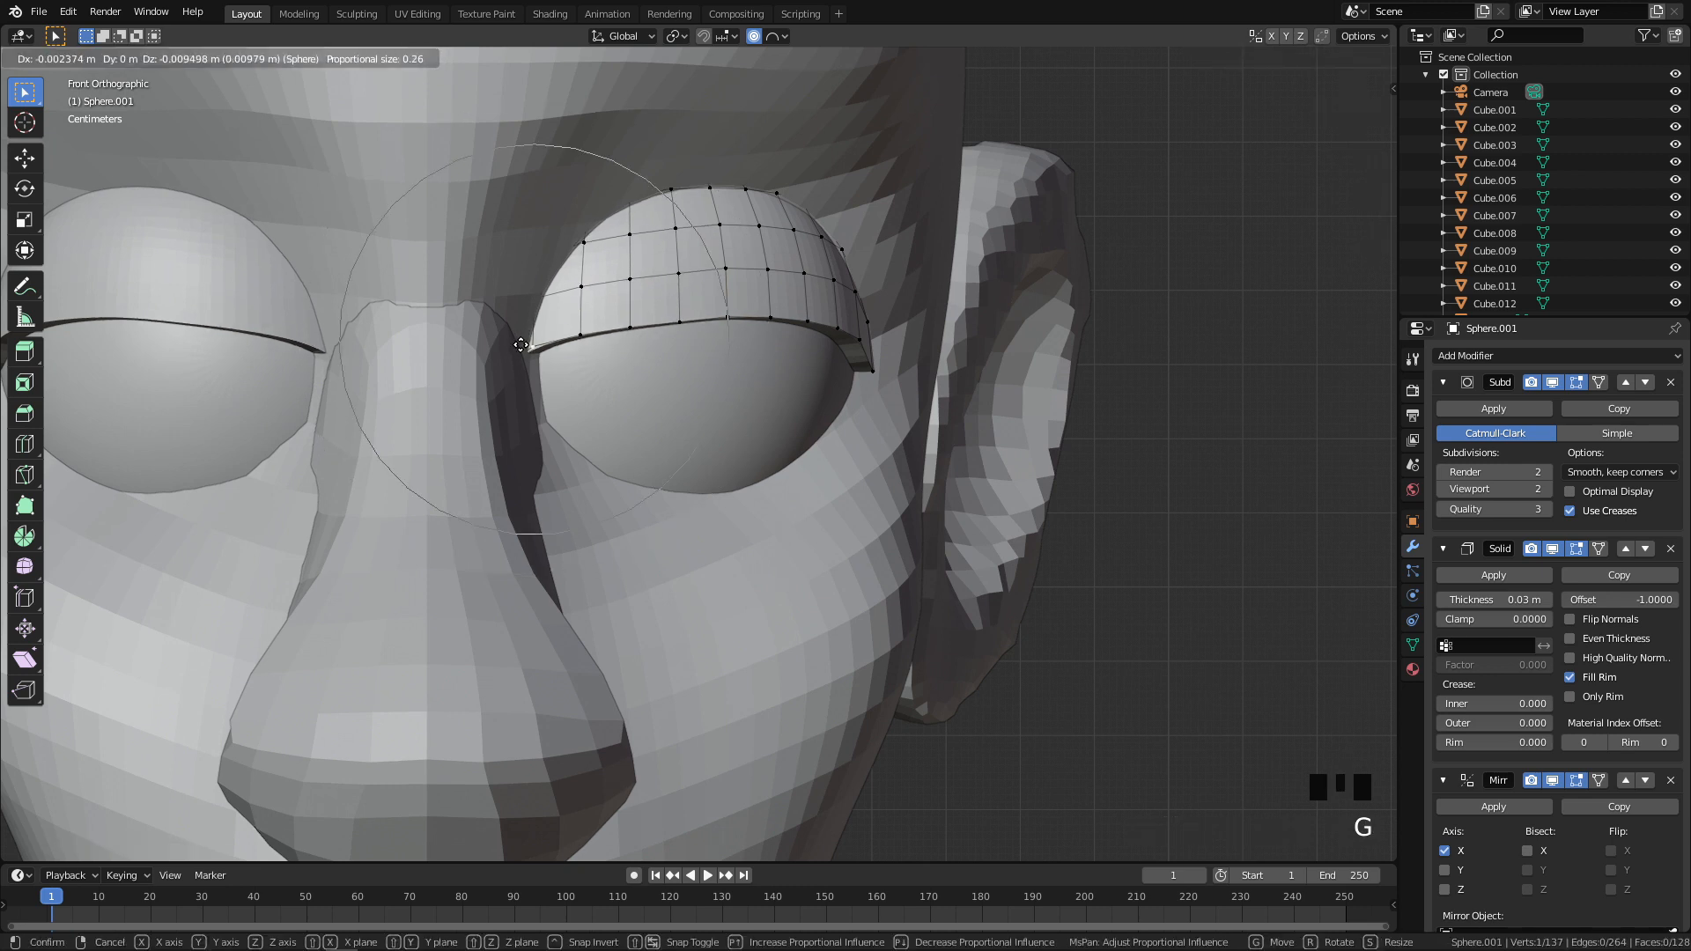
key(z)
scroll(524, 348, up, 1)
scroll(523, 351, down, 1)
scroll(523, 350, up, 6)
scroll(524, 352, down, 4)
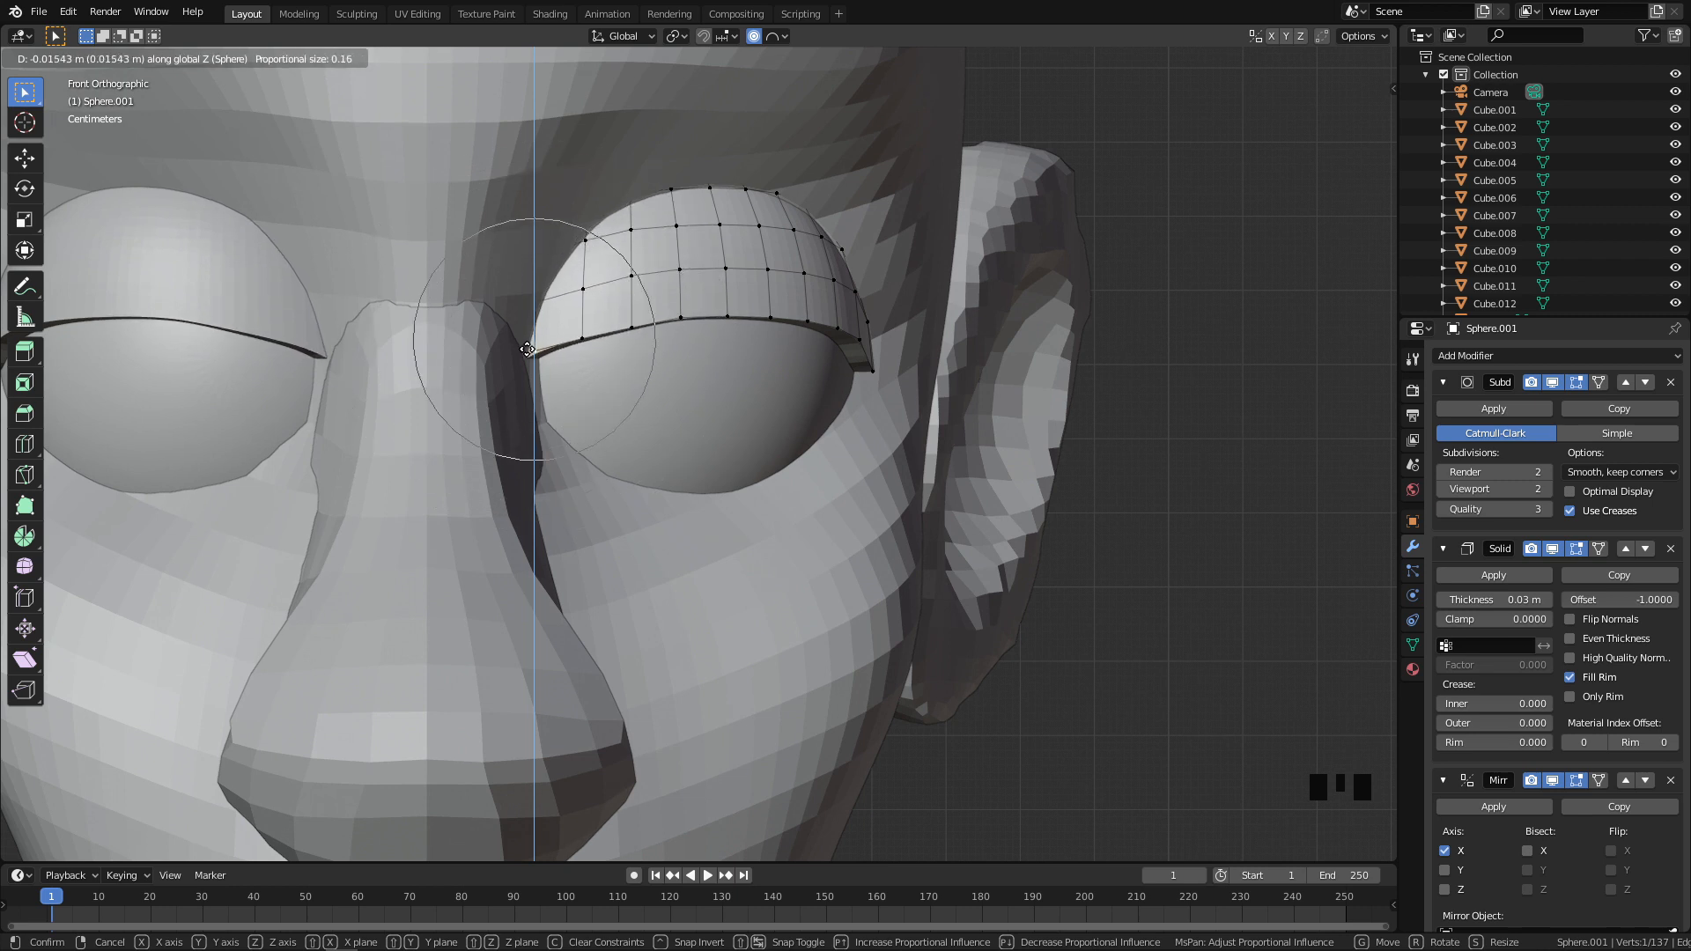
click(527, 350)
Step: In the right side view, raise the lower-edge vertex near the eyelid's outer corner slightly with a proportional size of about 0.08
scroll(528, 352, down, 2)
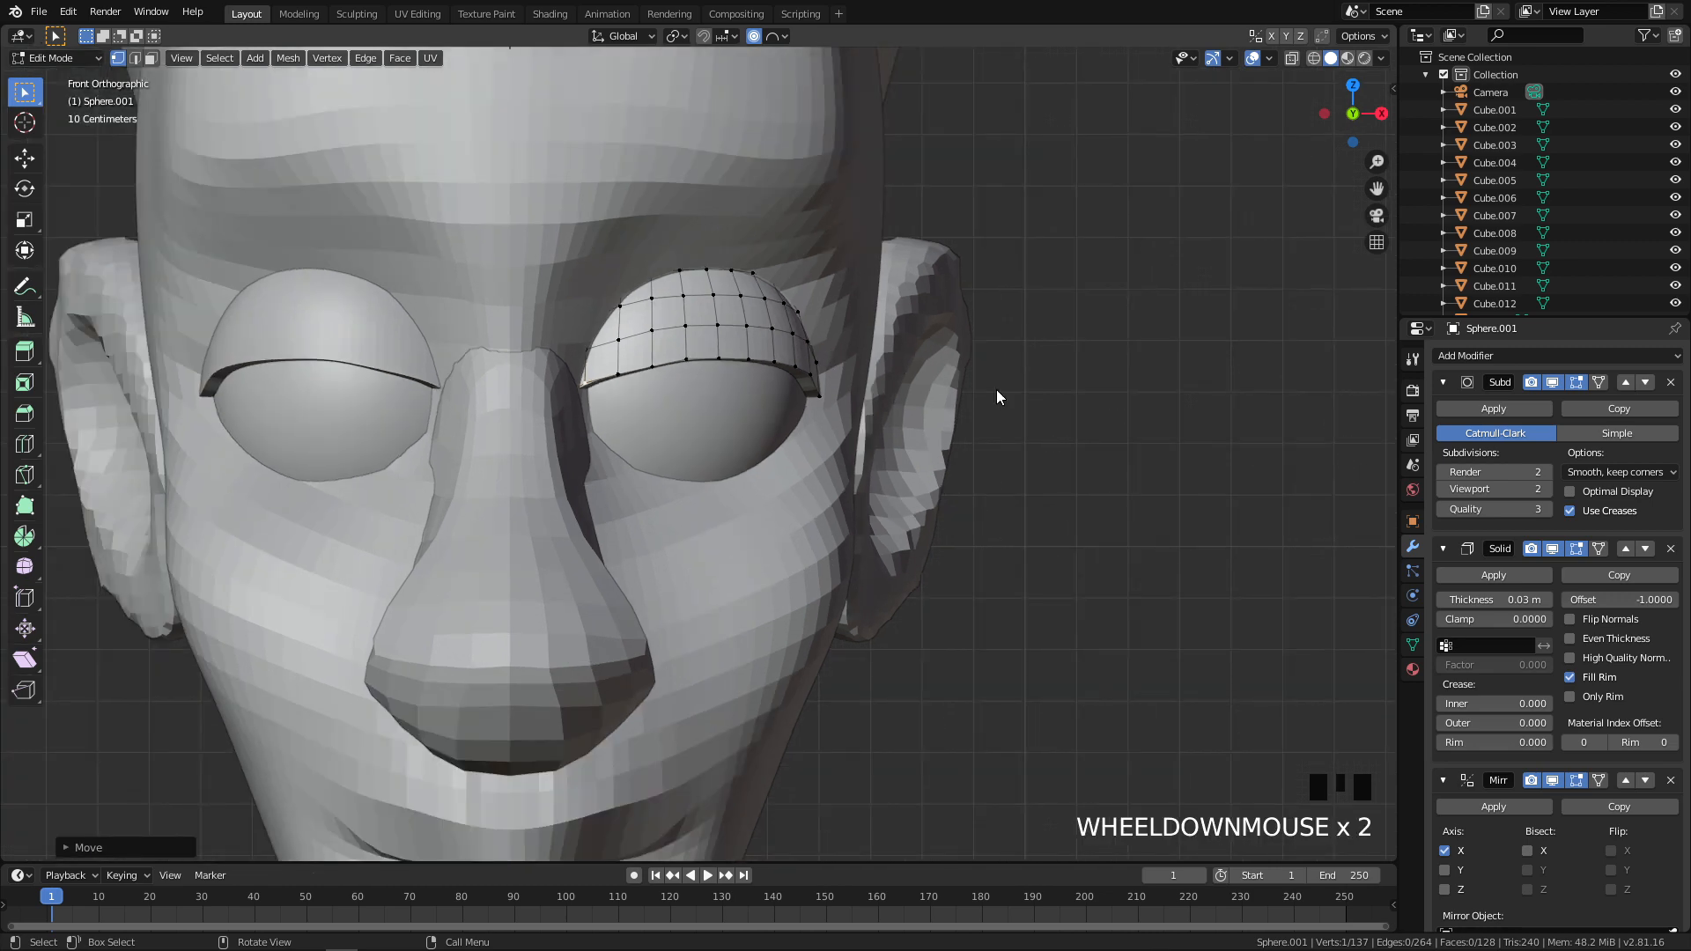
key(KP_3)
scroll(745, 356, up, 3)
click(722, 354)
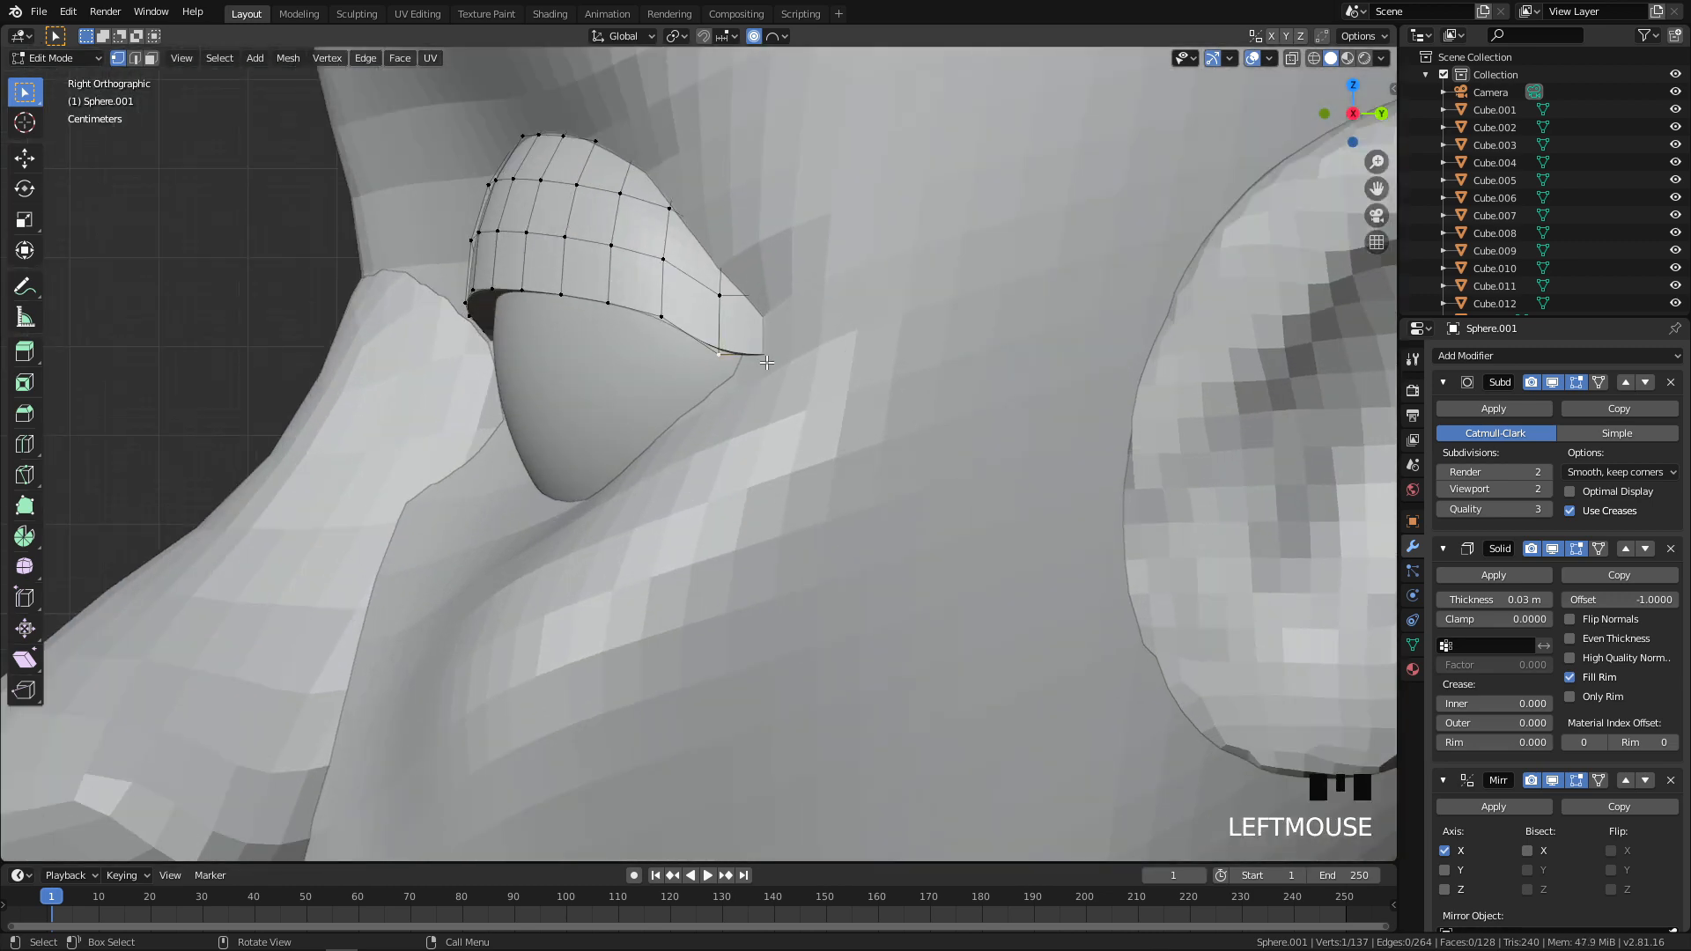
key(g)
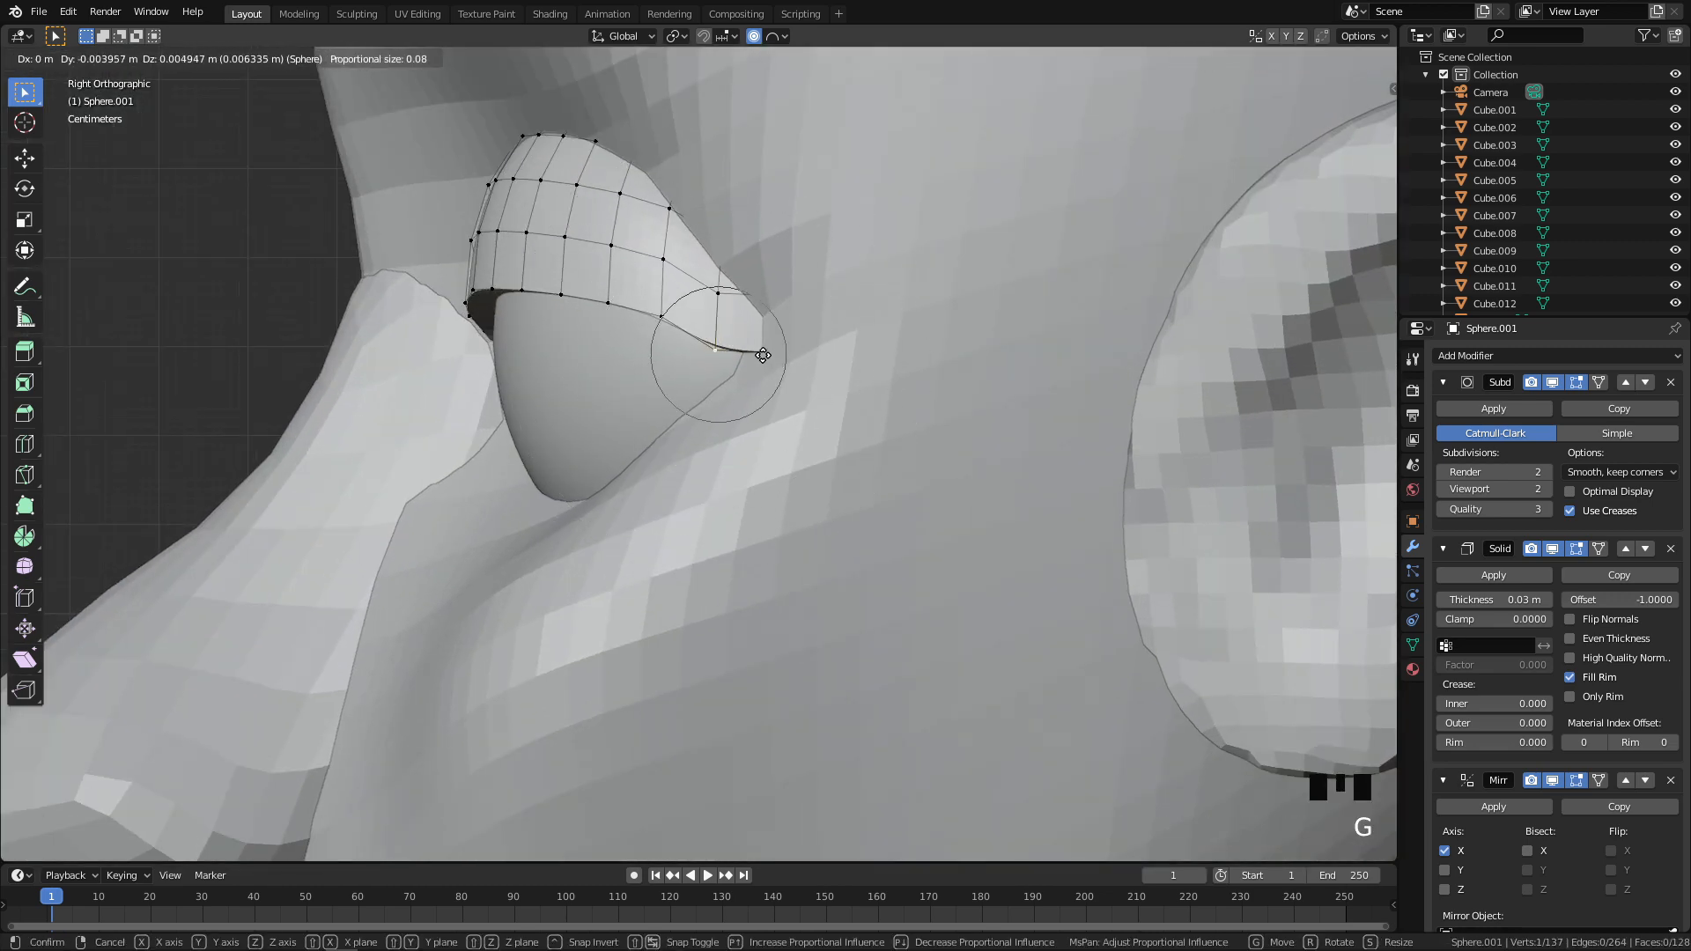
click(764, 341)
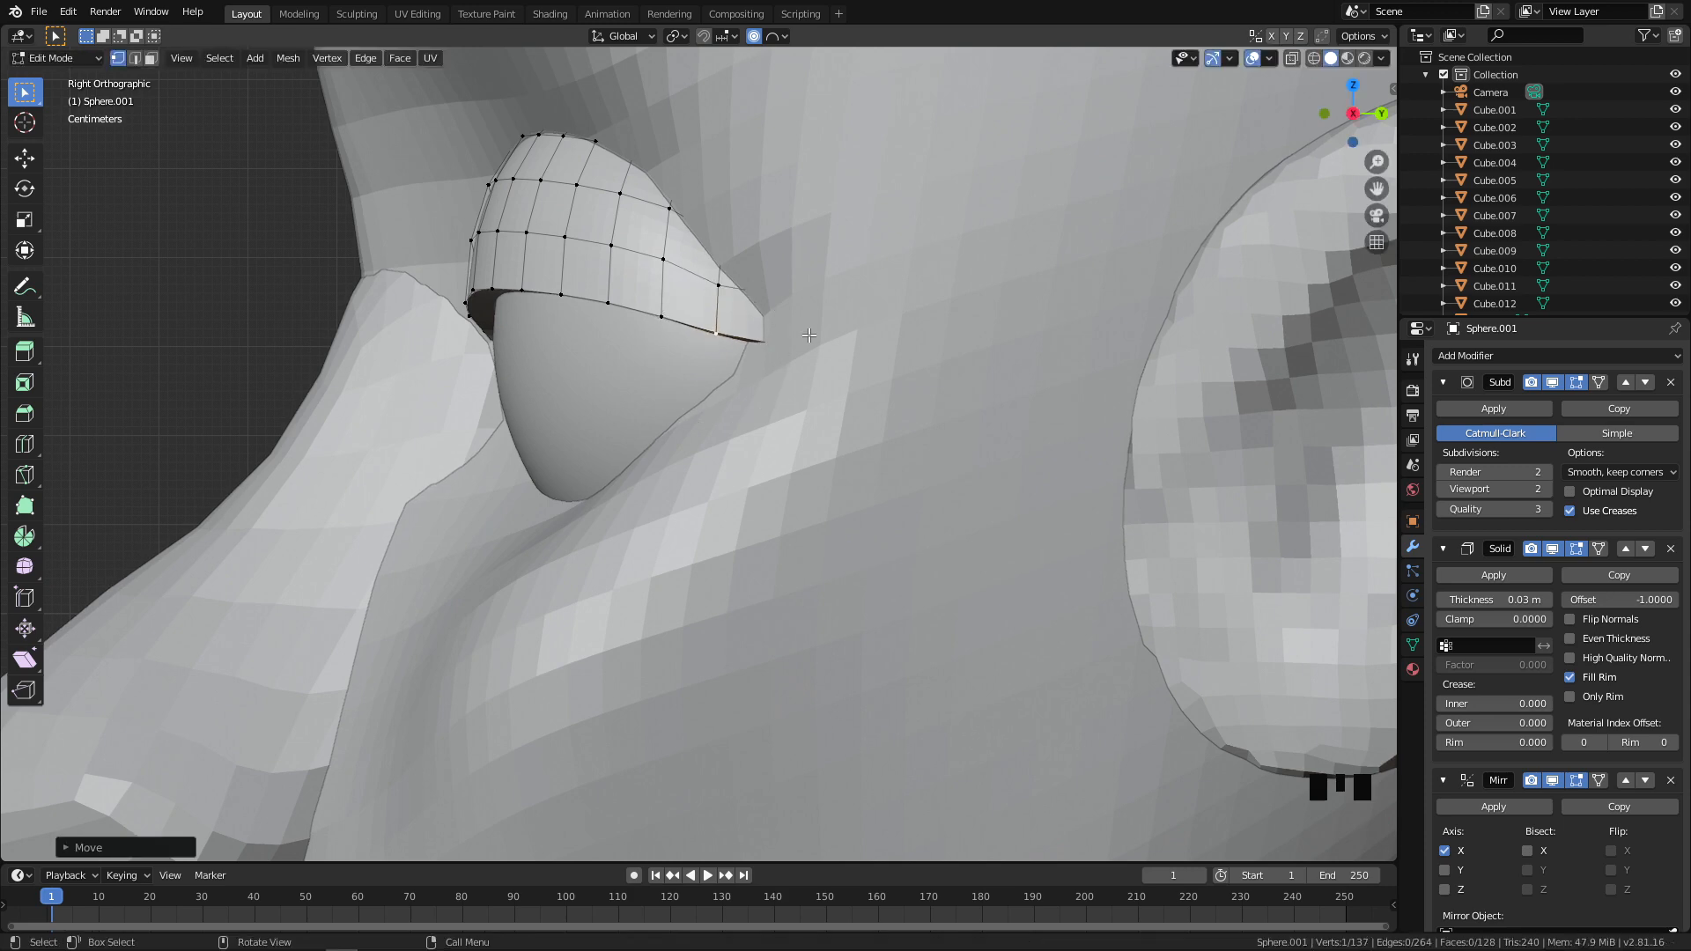
Step: Select the three rearmost vertices of the eyelid's lower edge in wireframe and lower them about 0.01 m
click(760, 344)
drag(745, 315, 911, 398)
key(z)
click(737, 368)
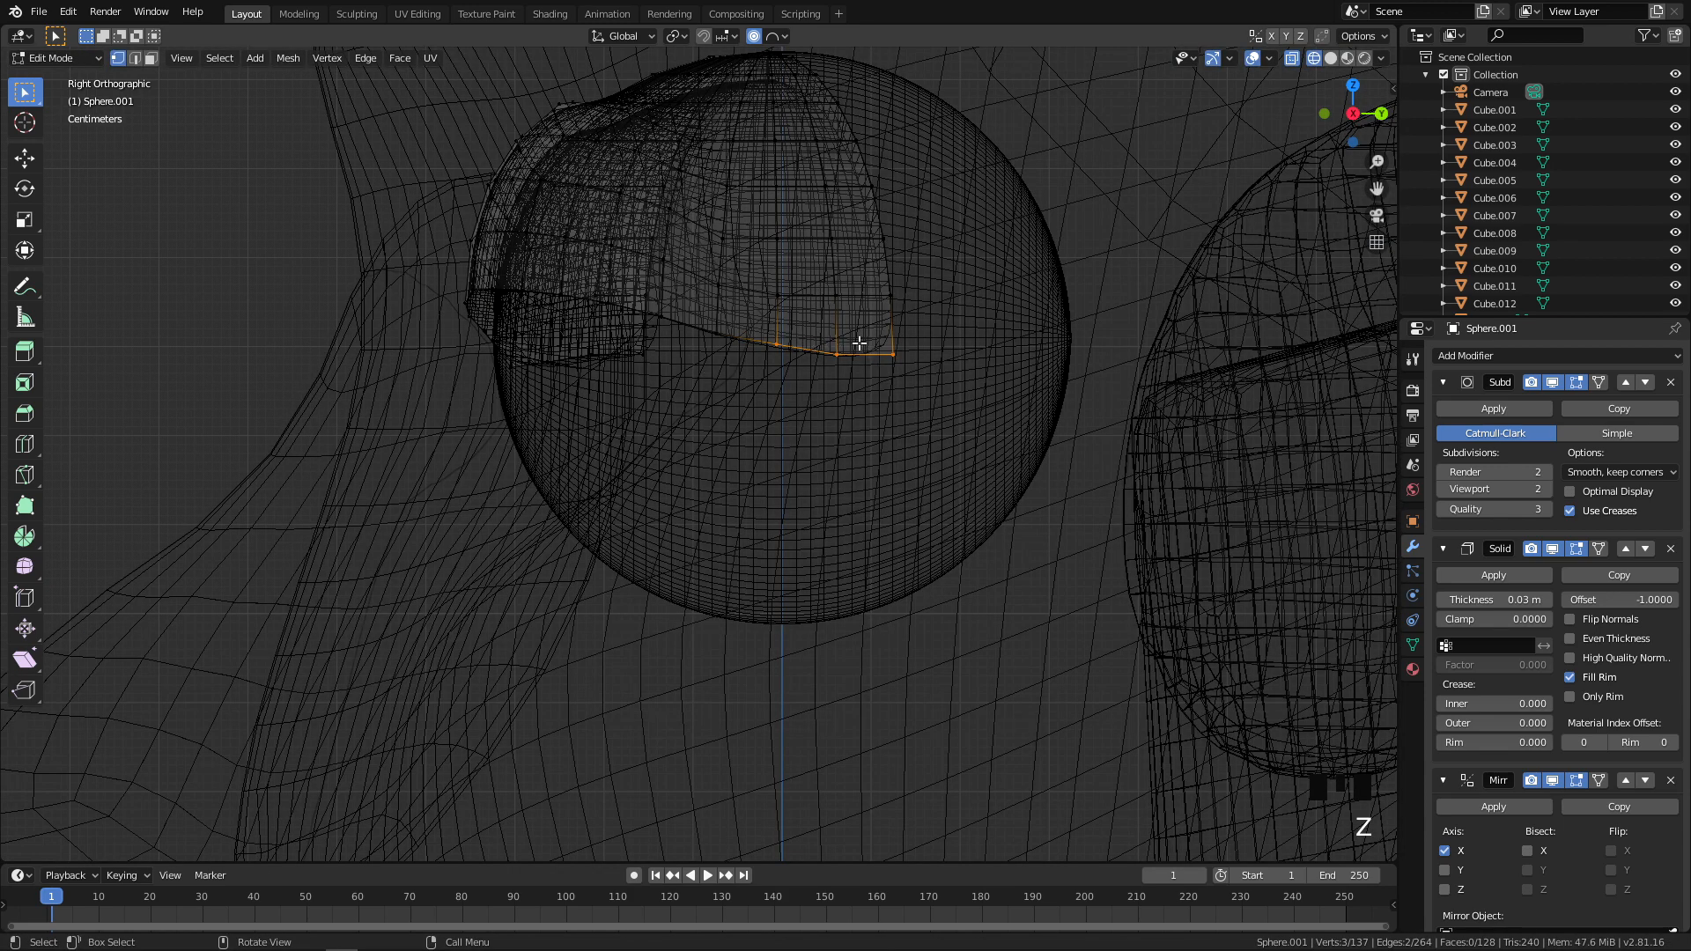
key(g)
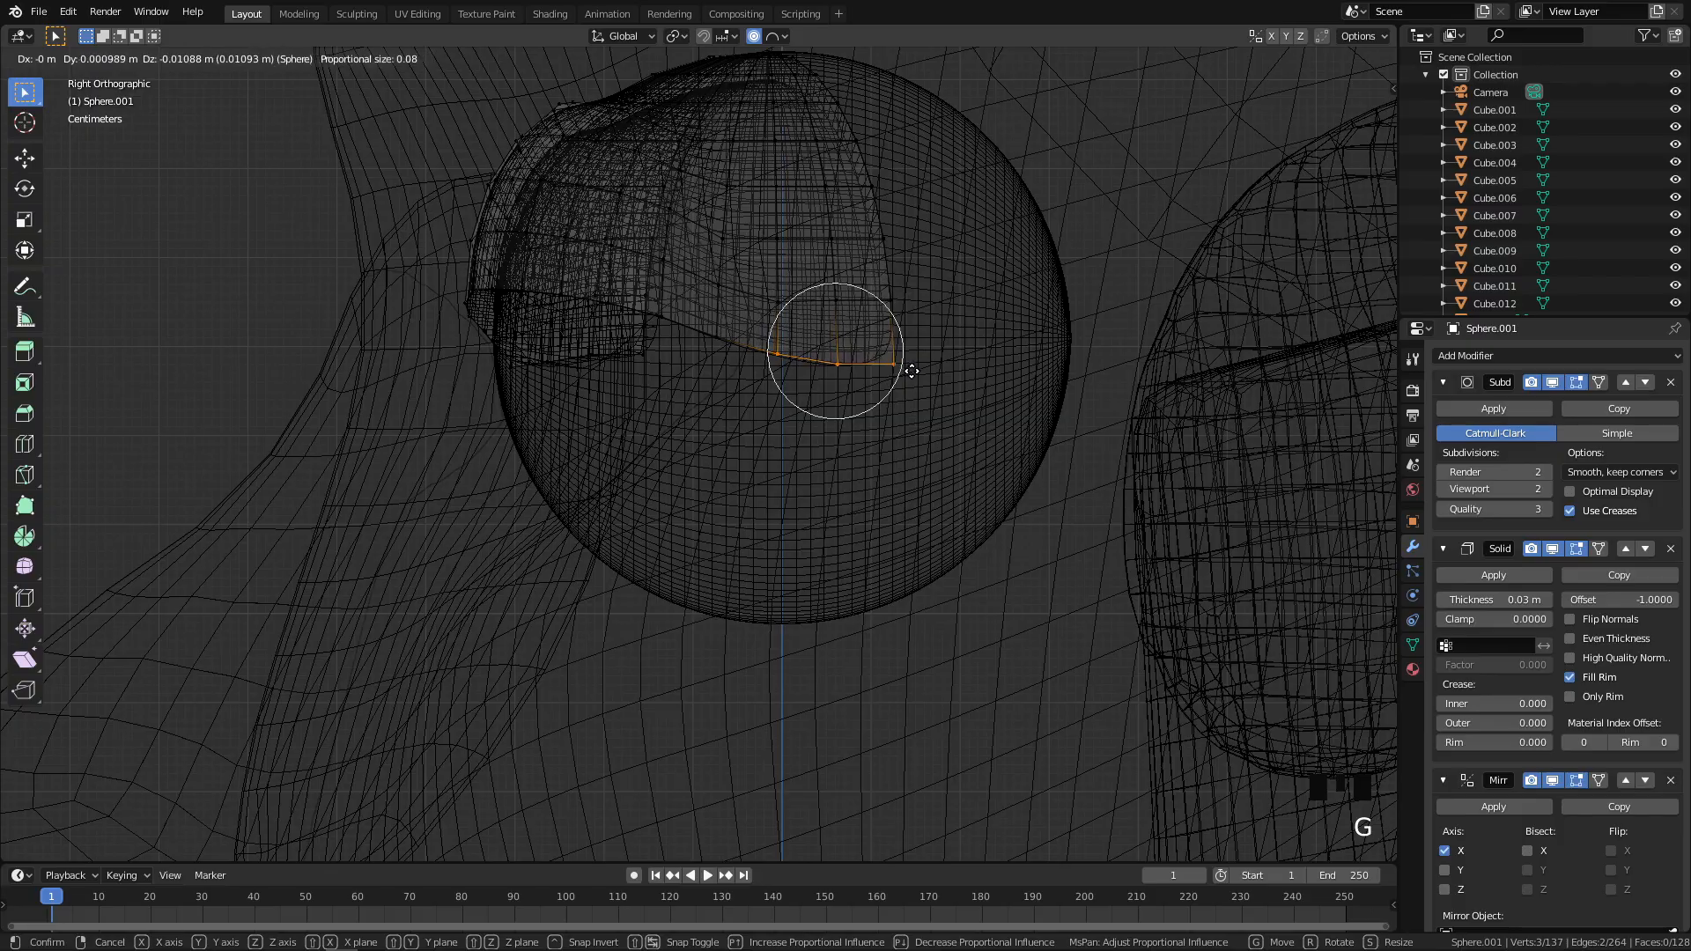
click(910, 377)
Step: In the solid front view, raise the middle vertex of the eyelid's lower edge about 0.006 m with a proportional size of about 0.16
mouse_move(714, 340)
shift+middle_down()
mouse_move(649, 384)
mouse_move(663, 428)
mouse_move(724, 397)
shift+middle_up()
key(z)
key(z)
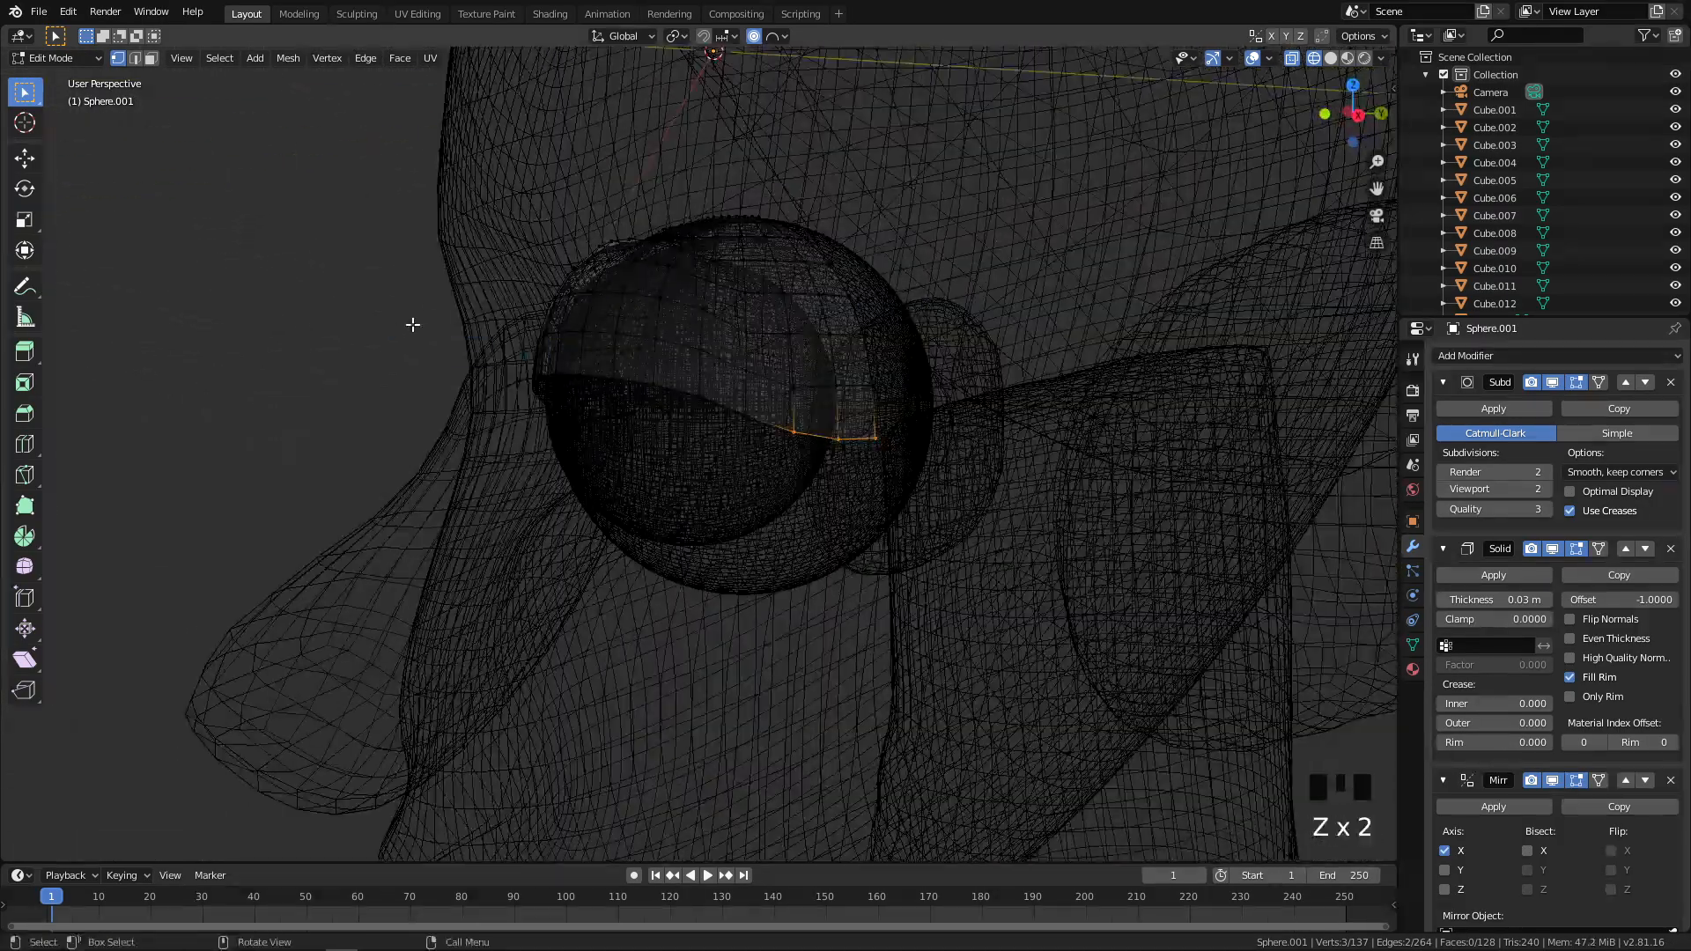
key(z)
middle_drag(835, 354, 838, 349)
key(KP_1)
scroll(1022, 279, down, 4)
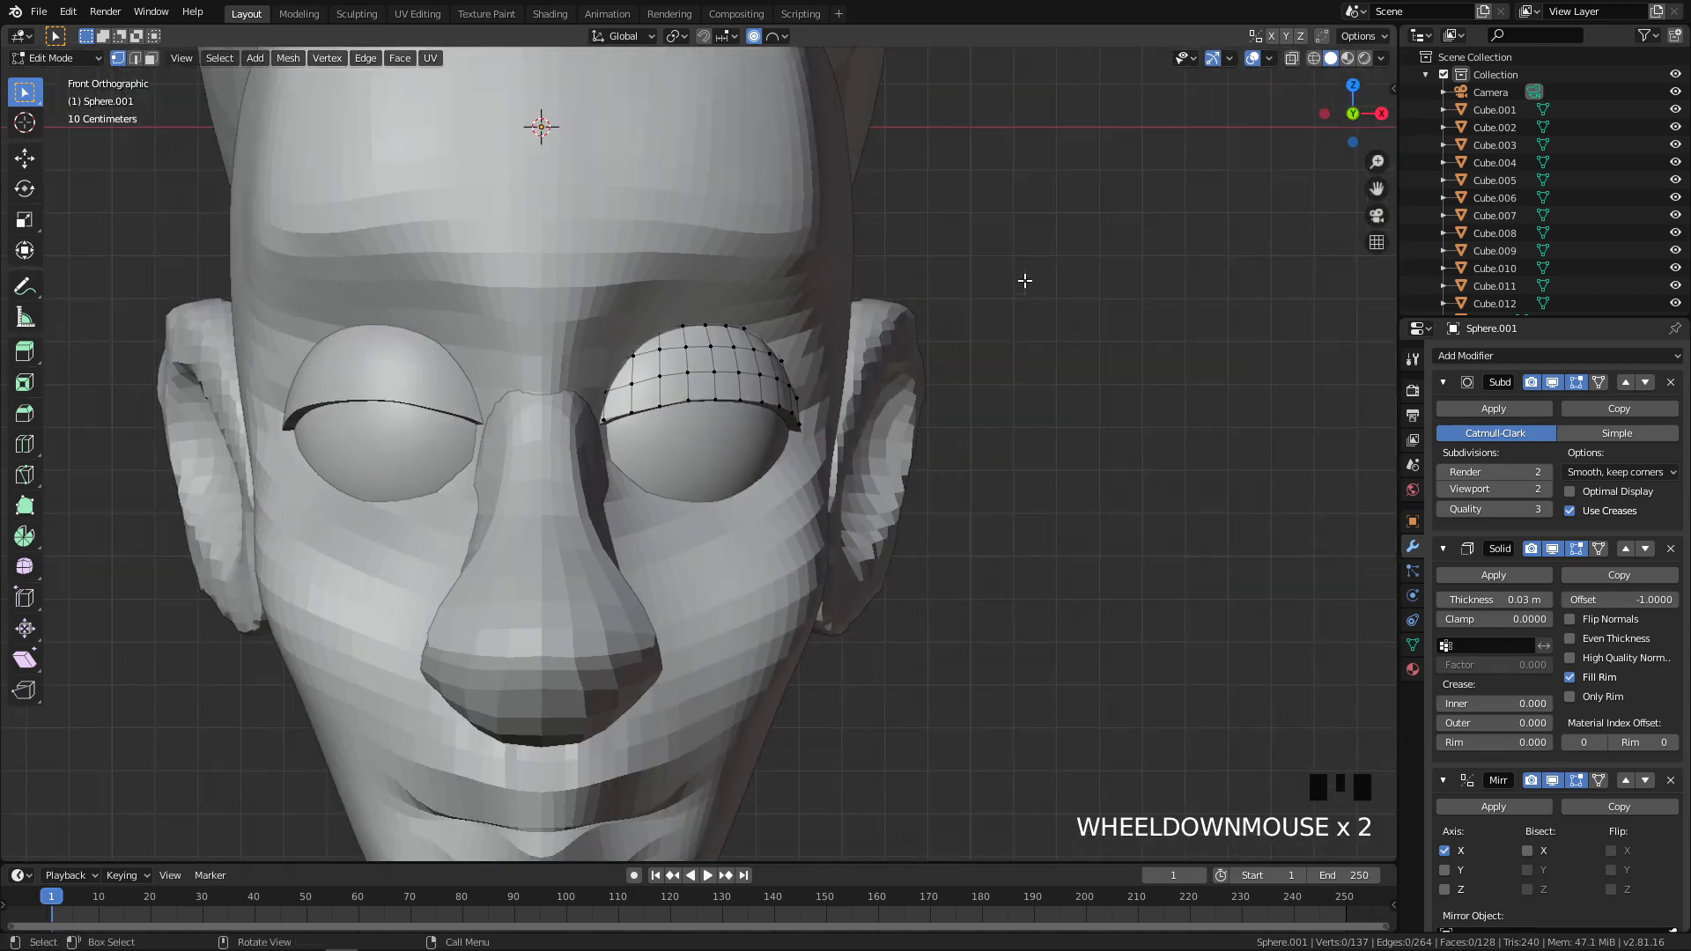
scroll(741, 401, up, 4)
click(721, 375)
key(g)
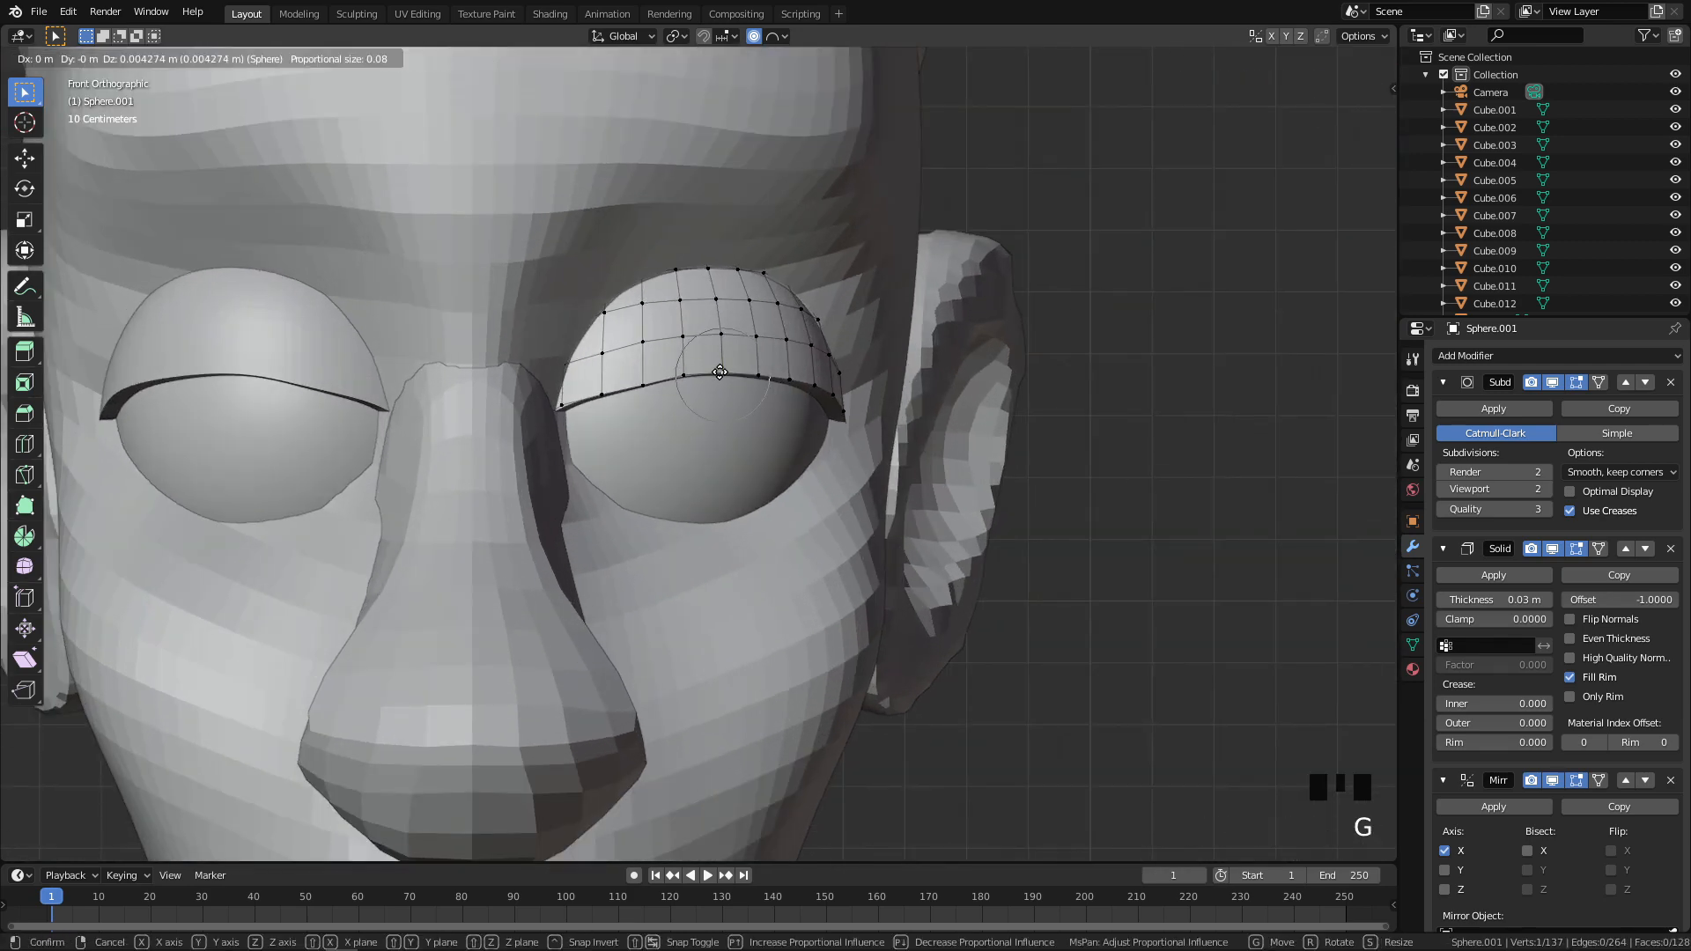
scroll(720, 372, down, 3)
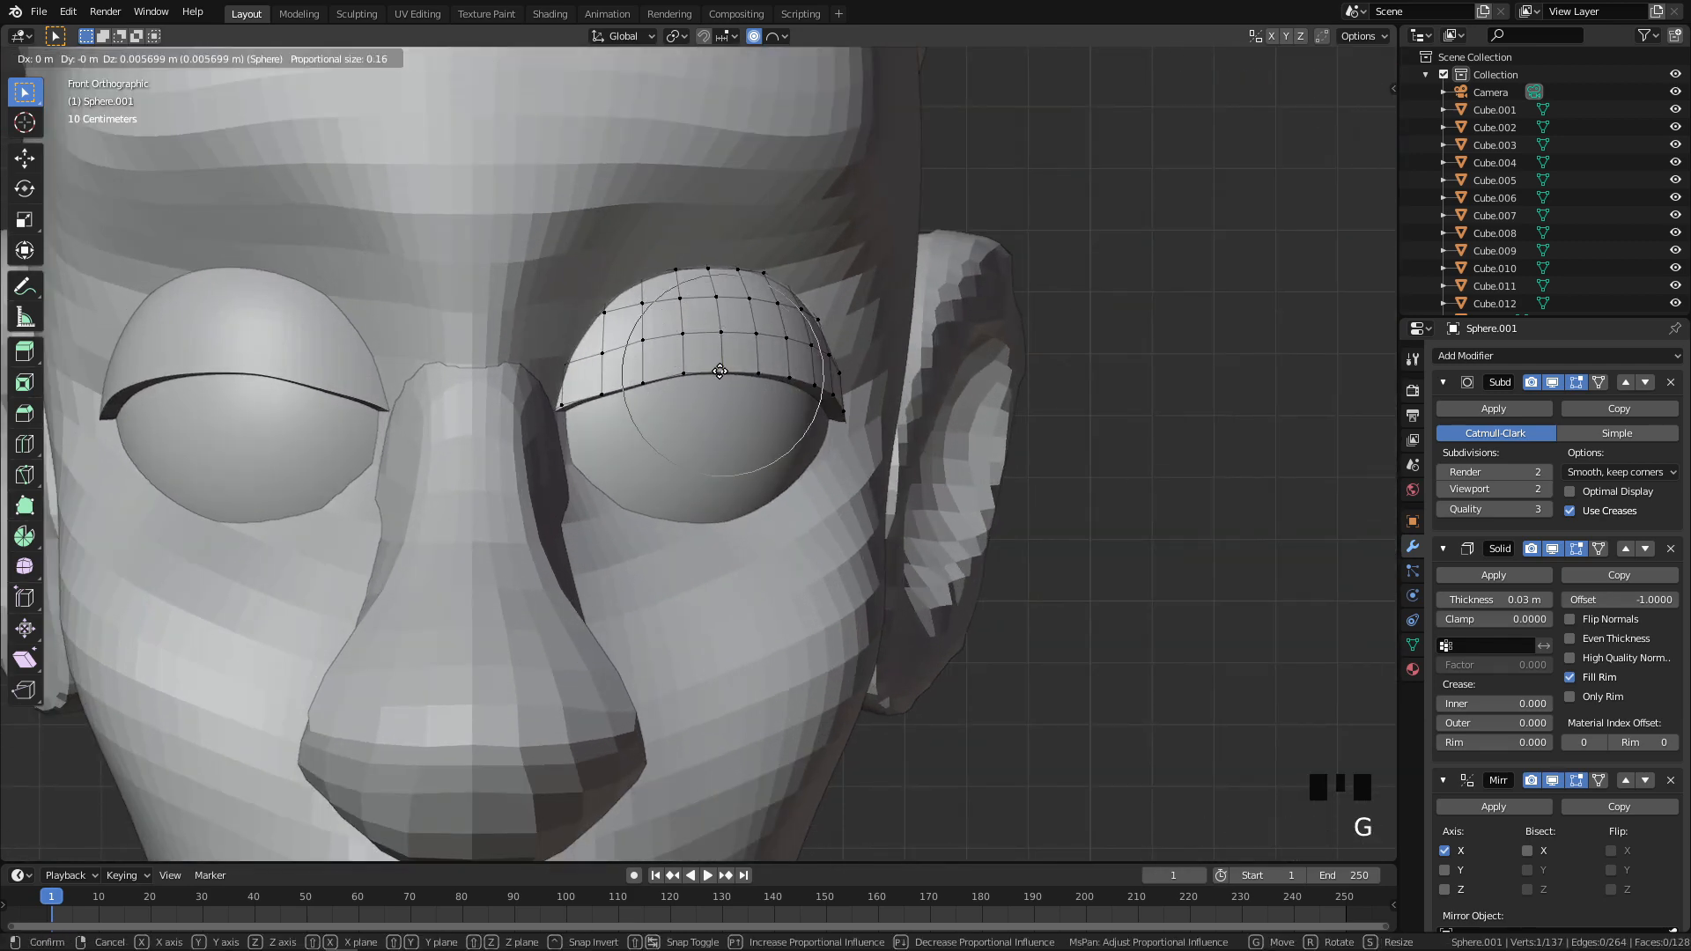
Step: Nudge the lower-edge vertex between the eyelid's middle and inner corner slightly upward to smooth the curve
scroll(687, 374, up, 4)
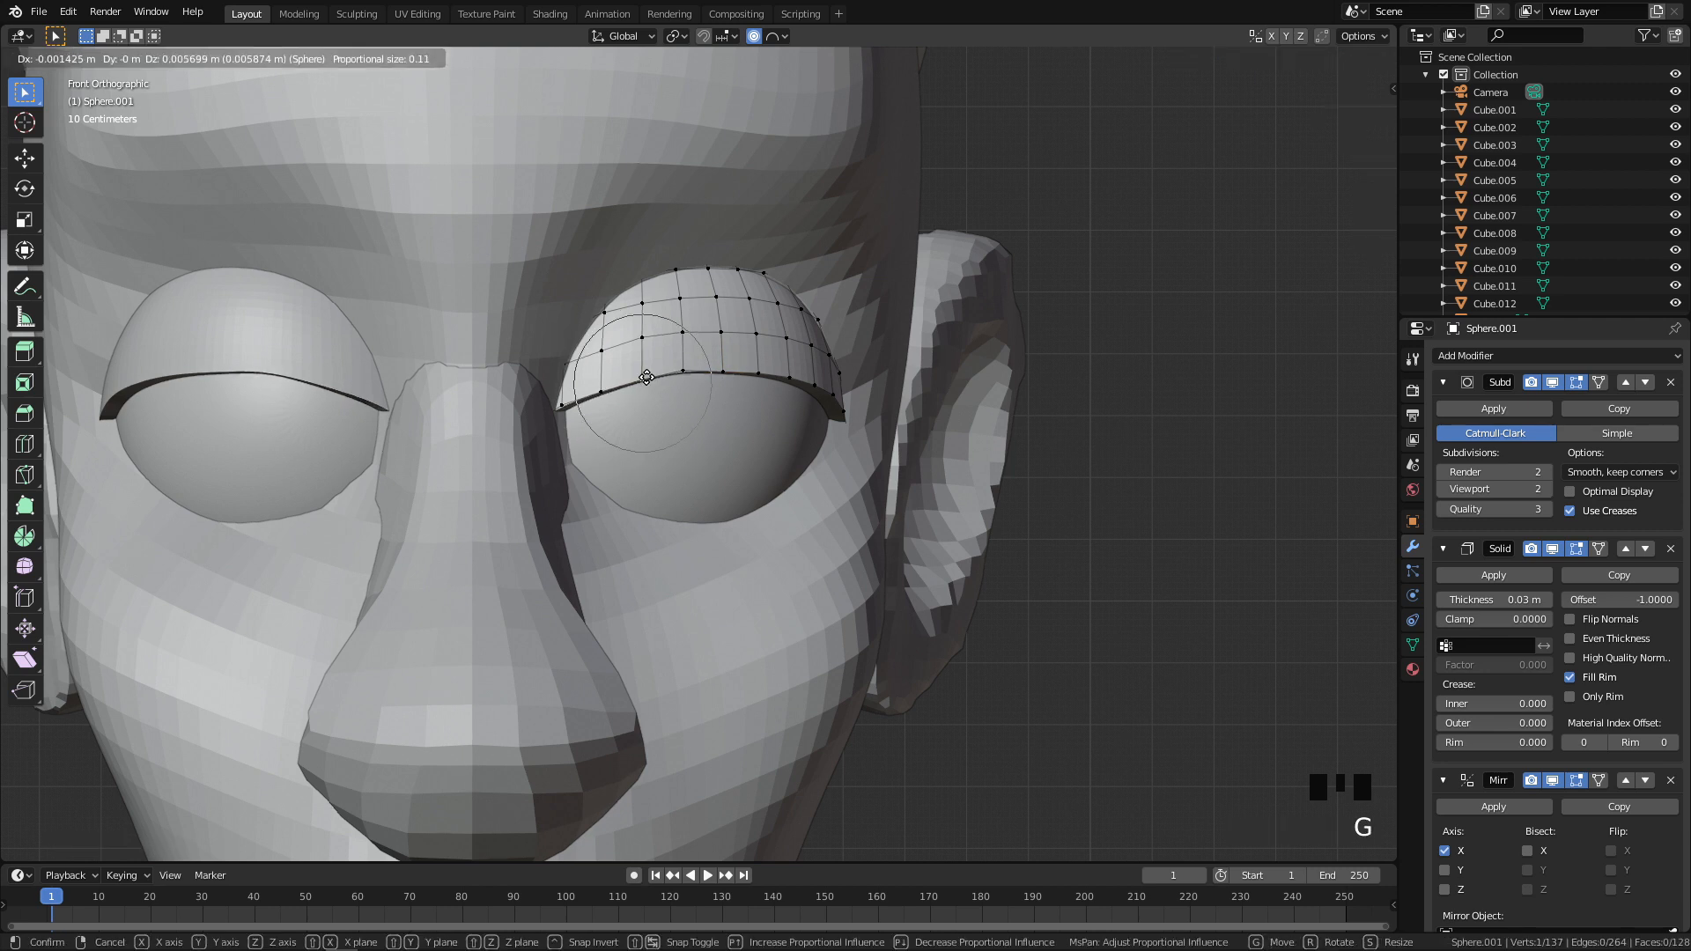
click(646, 376)
key(g)
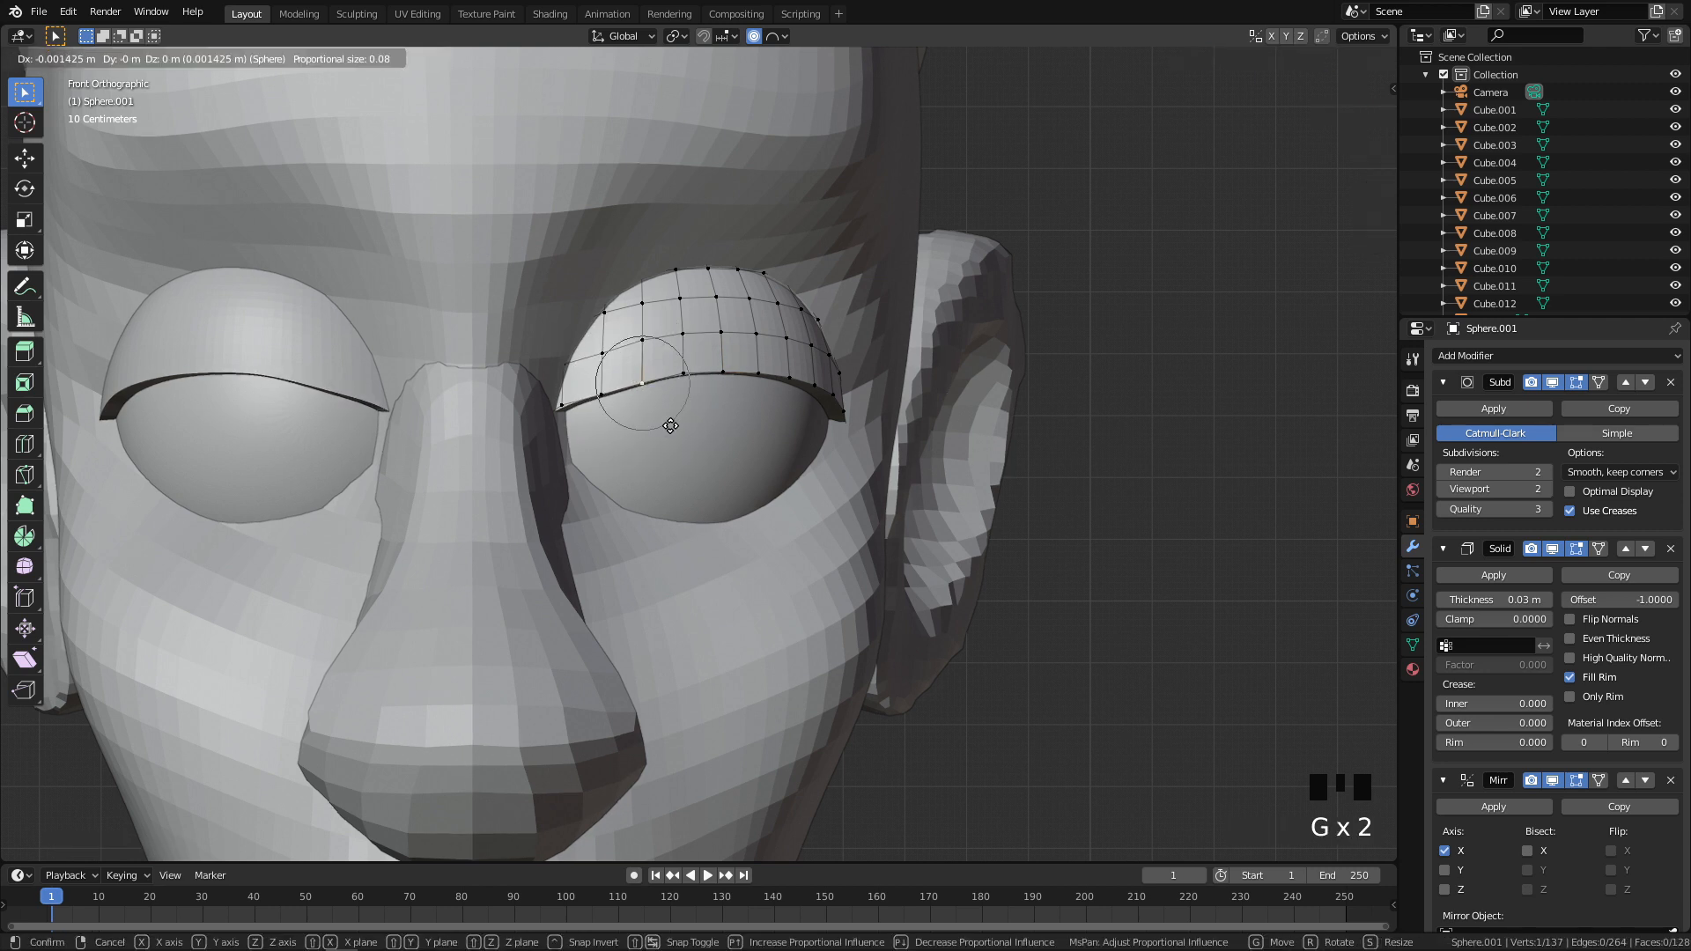
right_click(668, 420)
key(g)
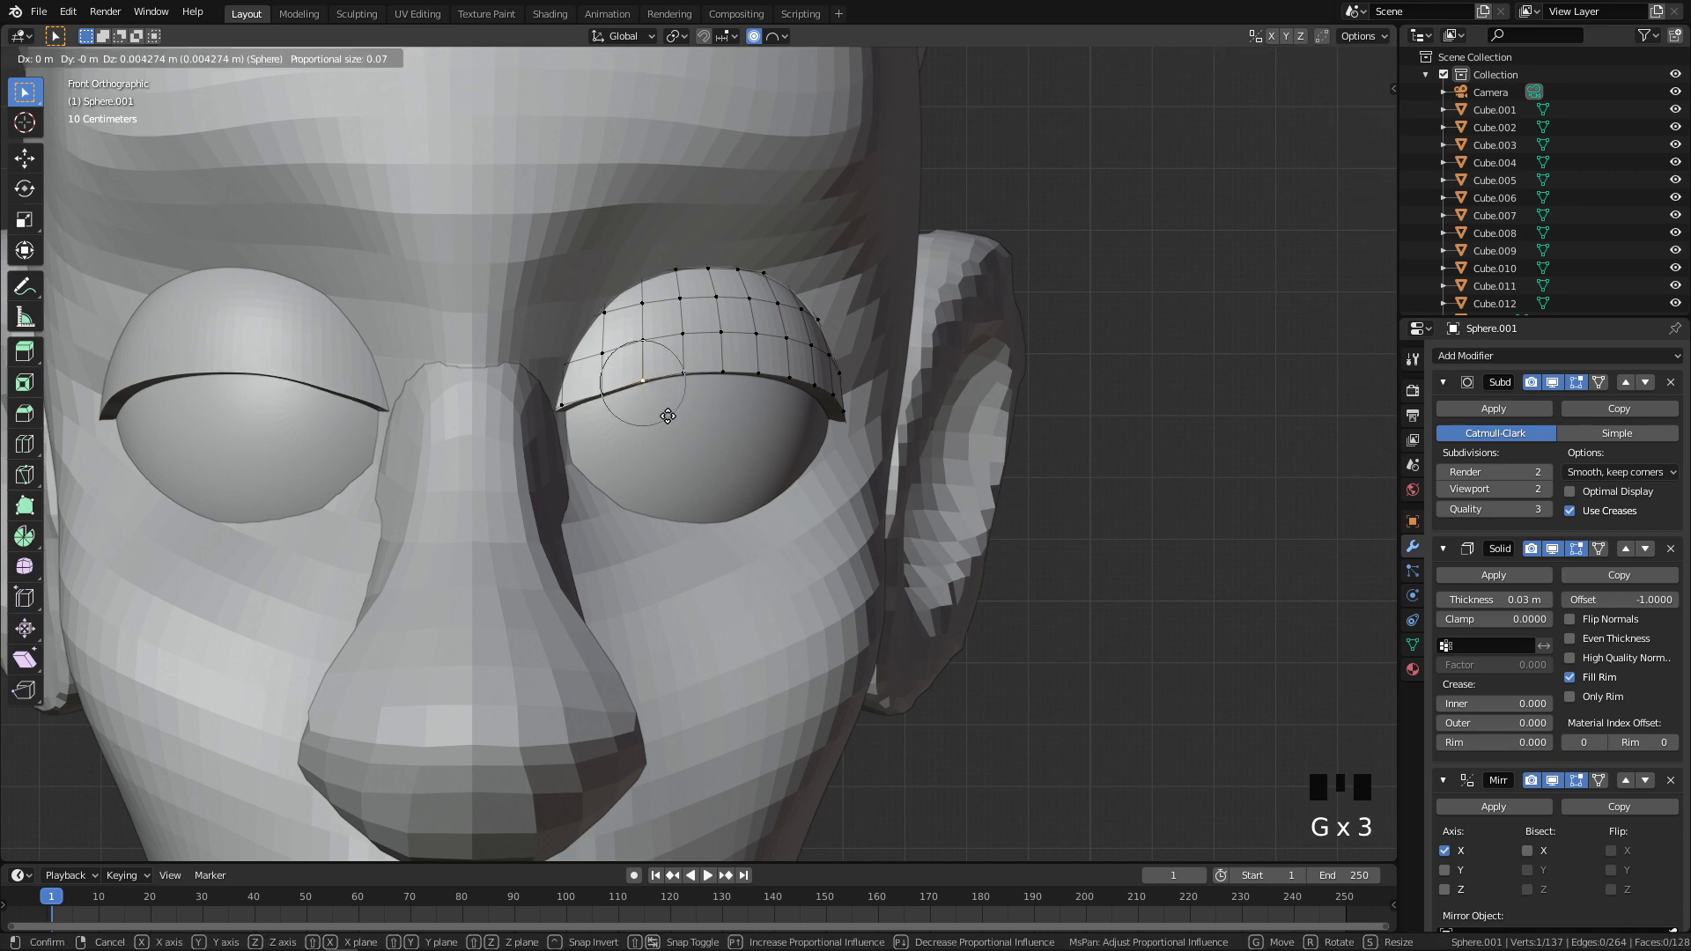
click(673, 407)
Step: Adjust two more vertices on the inner half of the eyelid's lower edge to even out its arc
click(683, 372)
key(g)
click(685, 371)
click(584, 390)
key(g)
click(582, 388)
scroll(729, 340, down, 5)
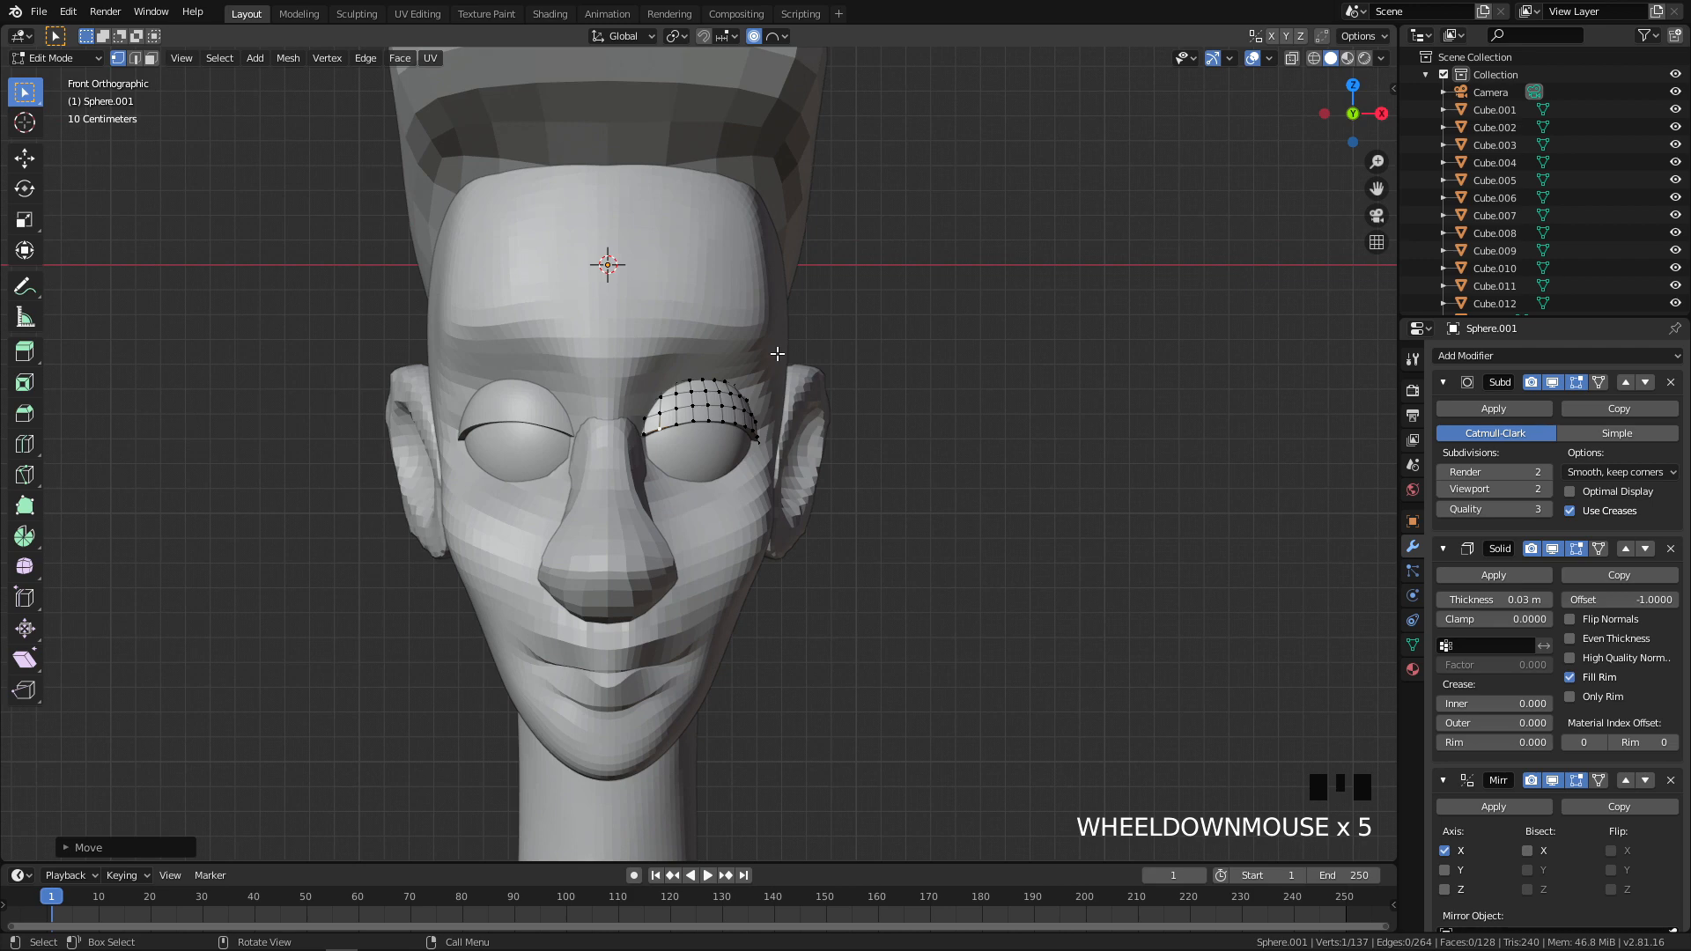
scroll(771, 355, up, 5)
Step: Leave Edit Mode, check the upper eyelid from below and the front, and duplicate the eyelid object in place
key(Tab)
middle_drag(840, 500, 743, 438)
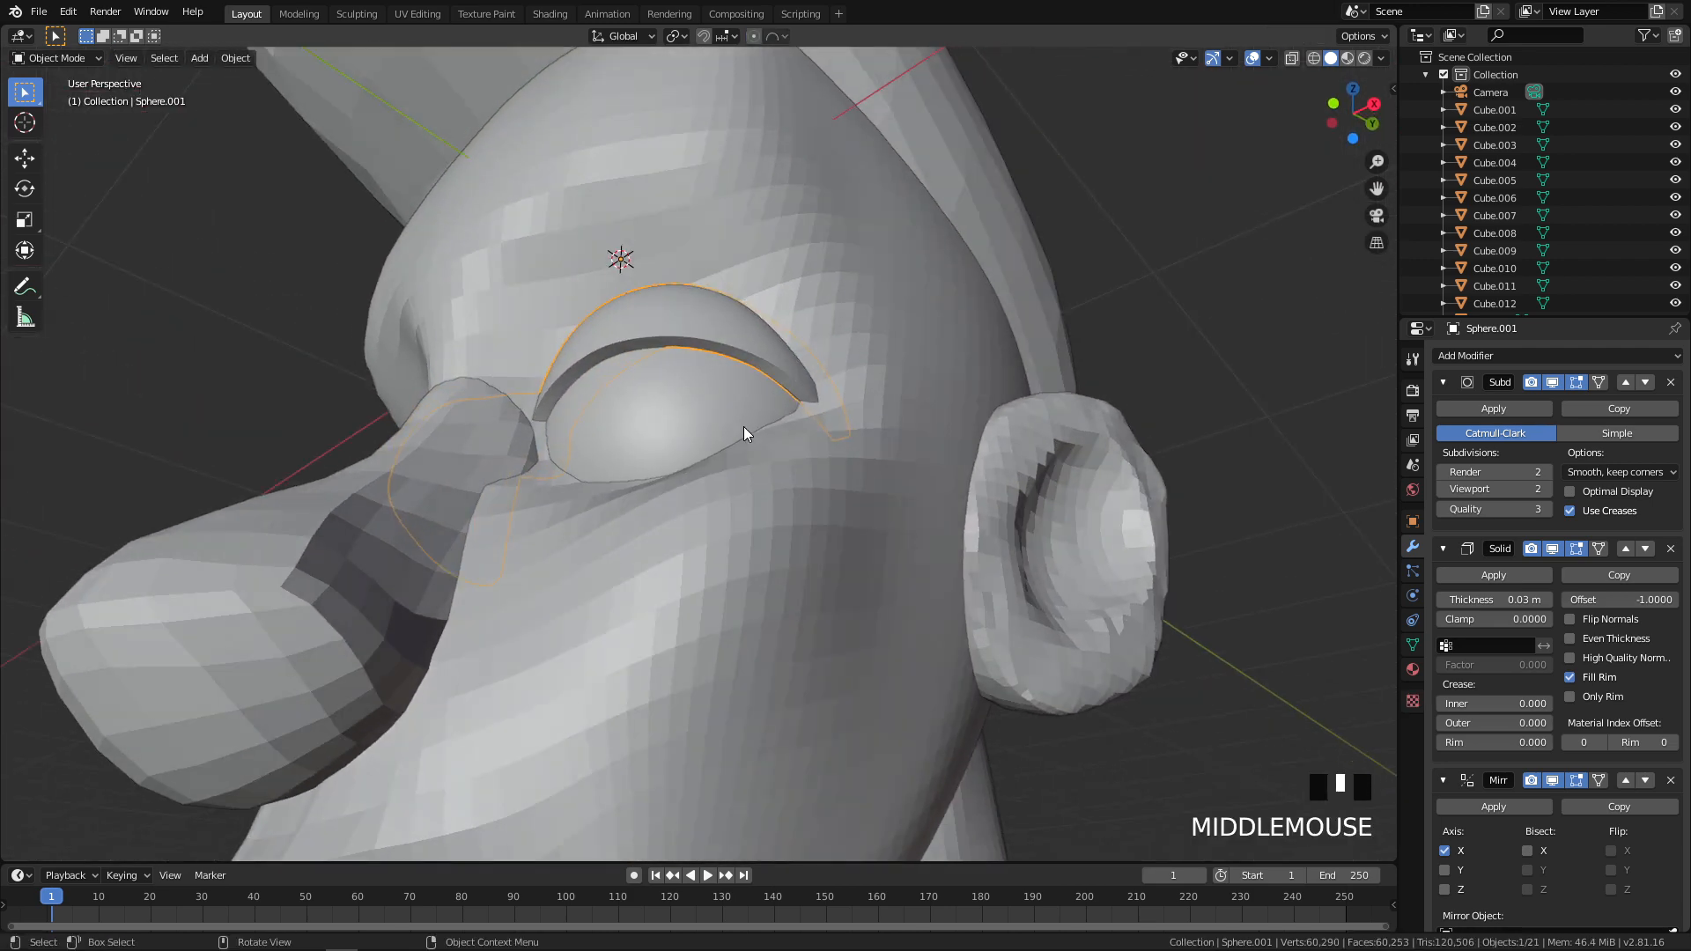
key(q)
key(q)
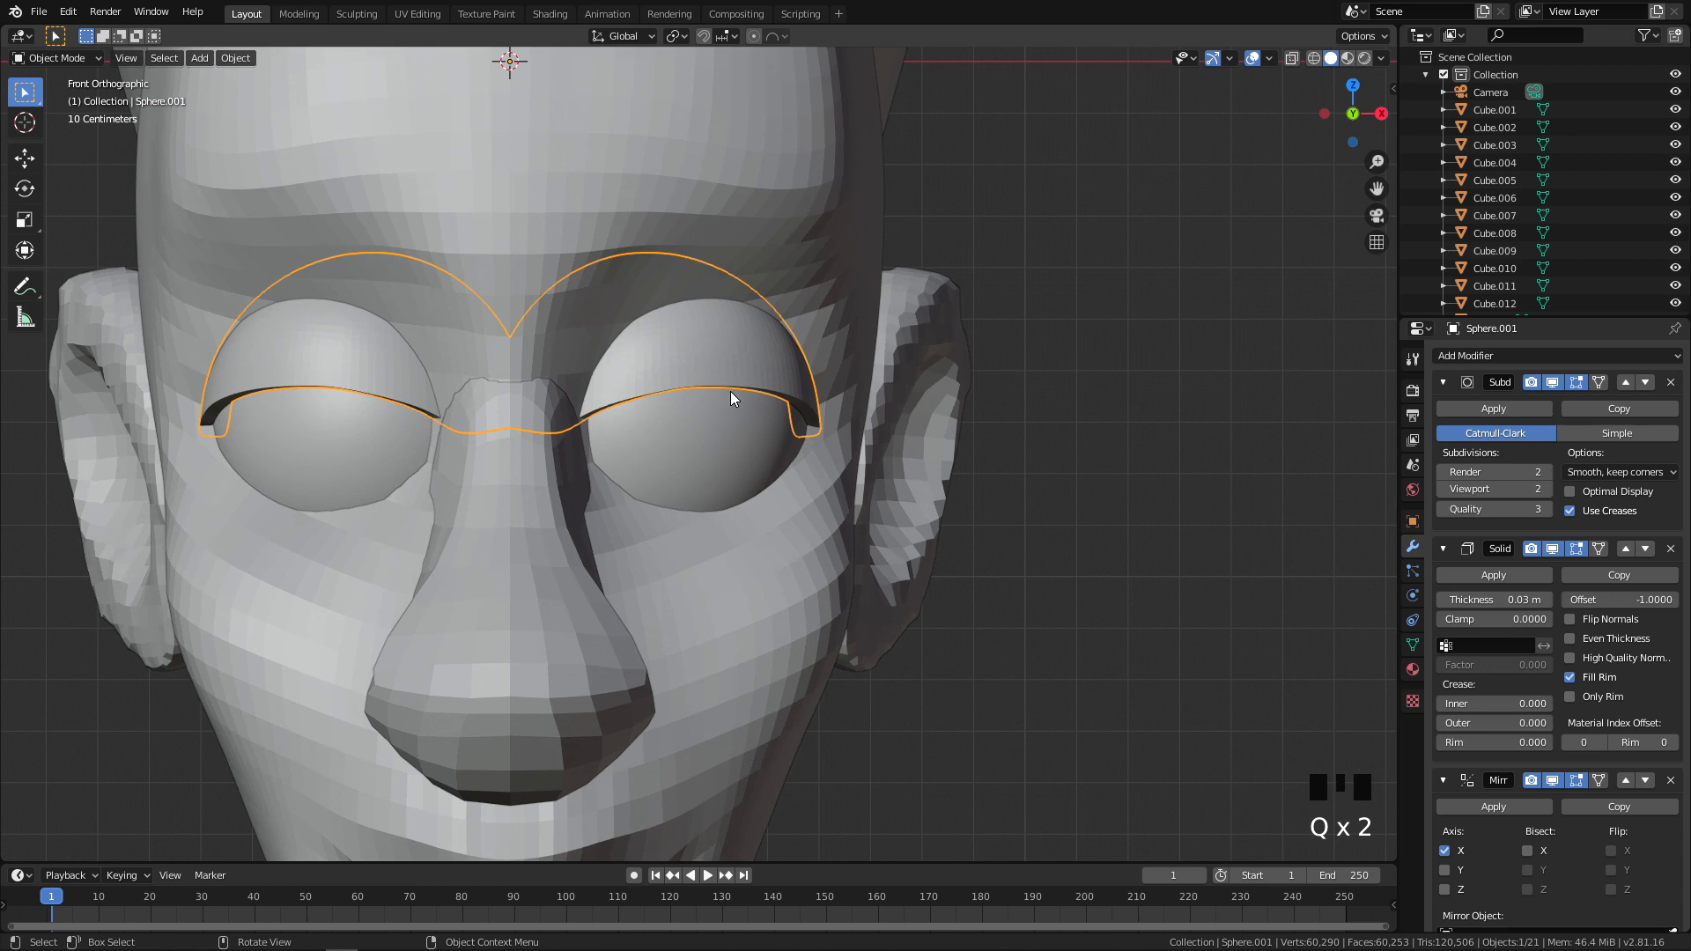
key(shift+d)
right_click(717, 525)
Step: Select the duplicate's entire mesh, disable proportional editing, and rotate it 180° in the front view
key(Tab)
key(a)
key(r)
right_click(819, 490)
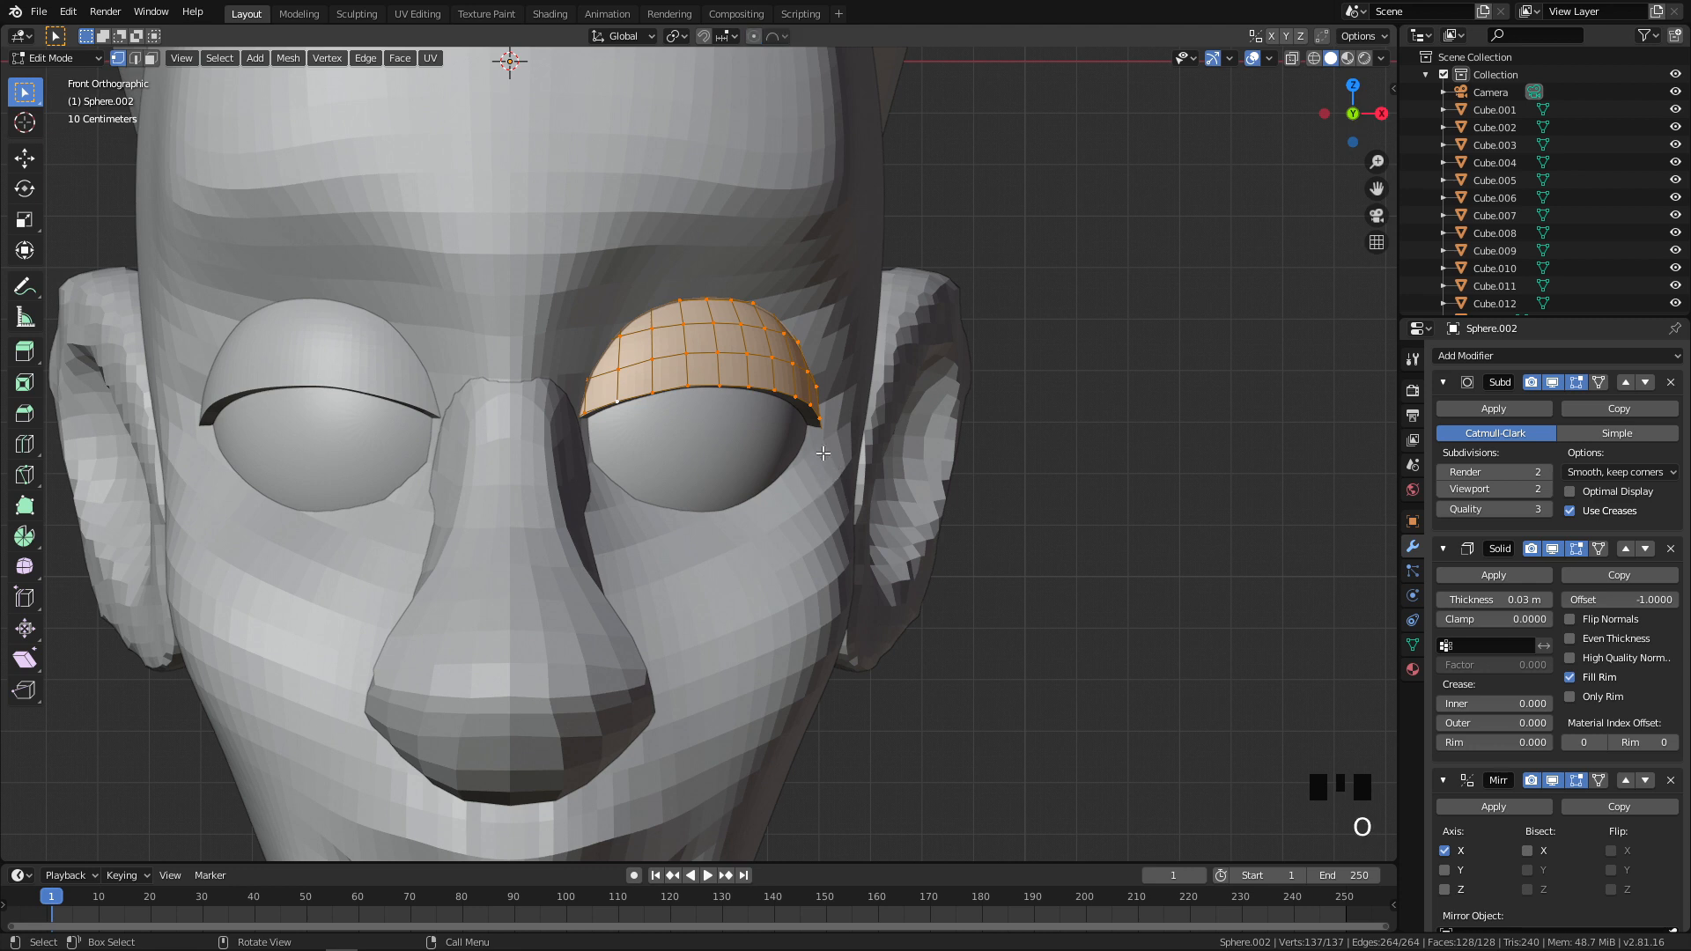
key(r)
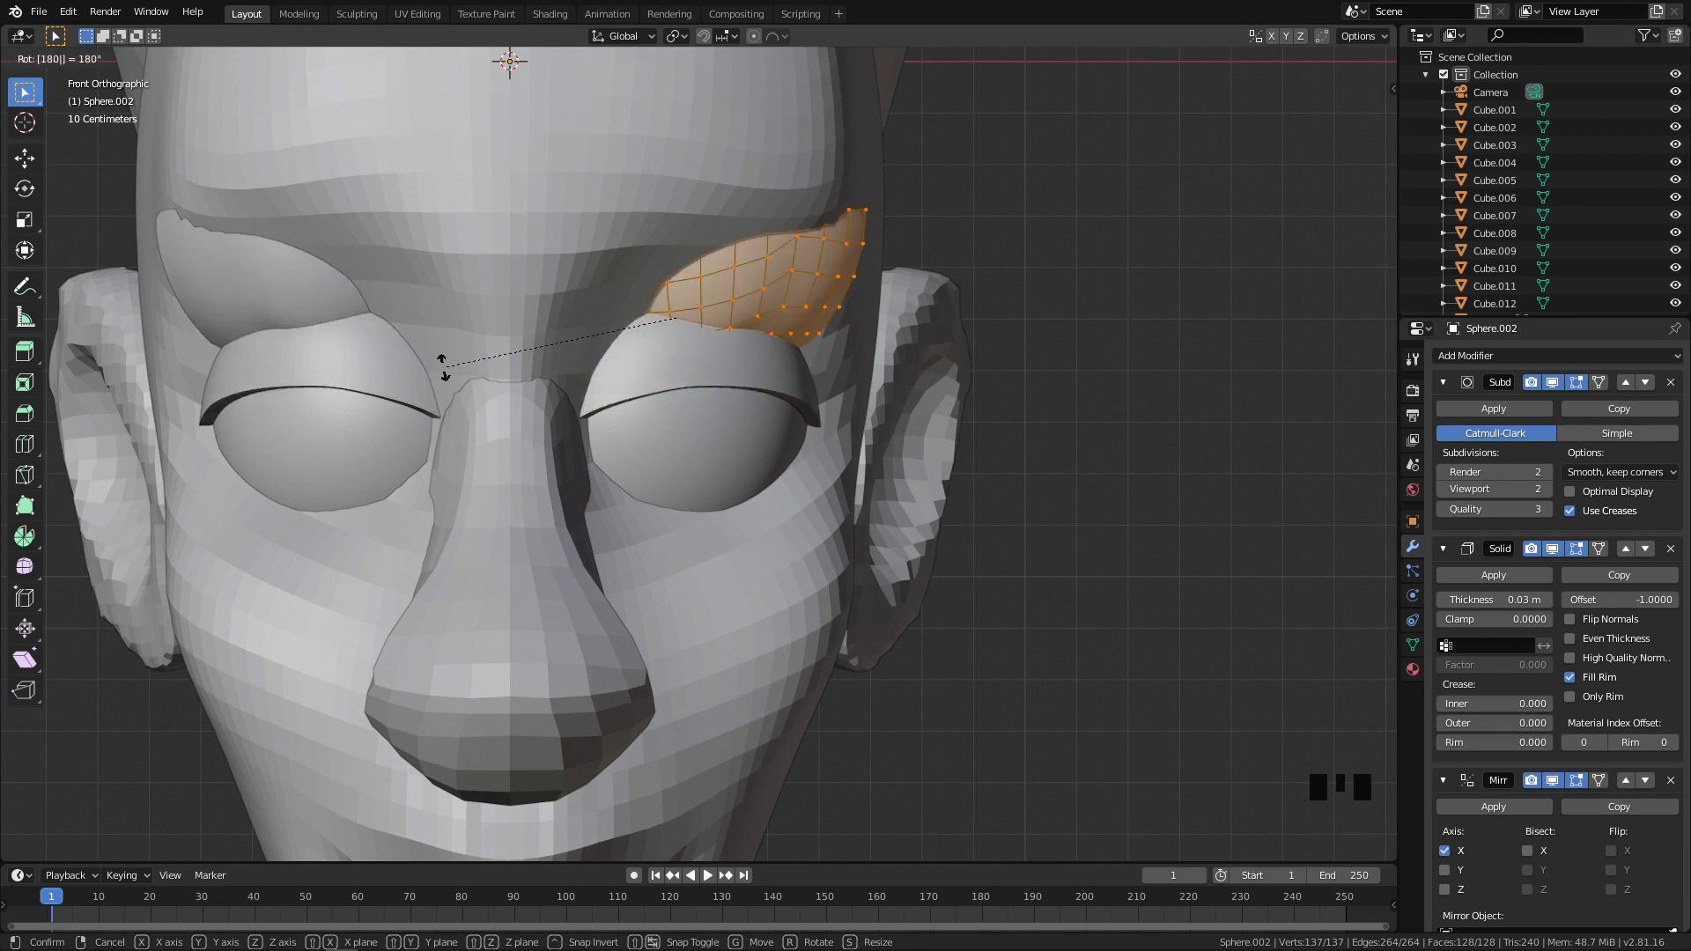
click(443, 368)
Step: Move the rotated shell down to the lower part of the eyeball to serve as the lower eyelid
key(g)
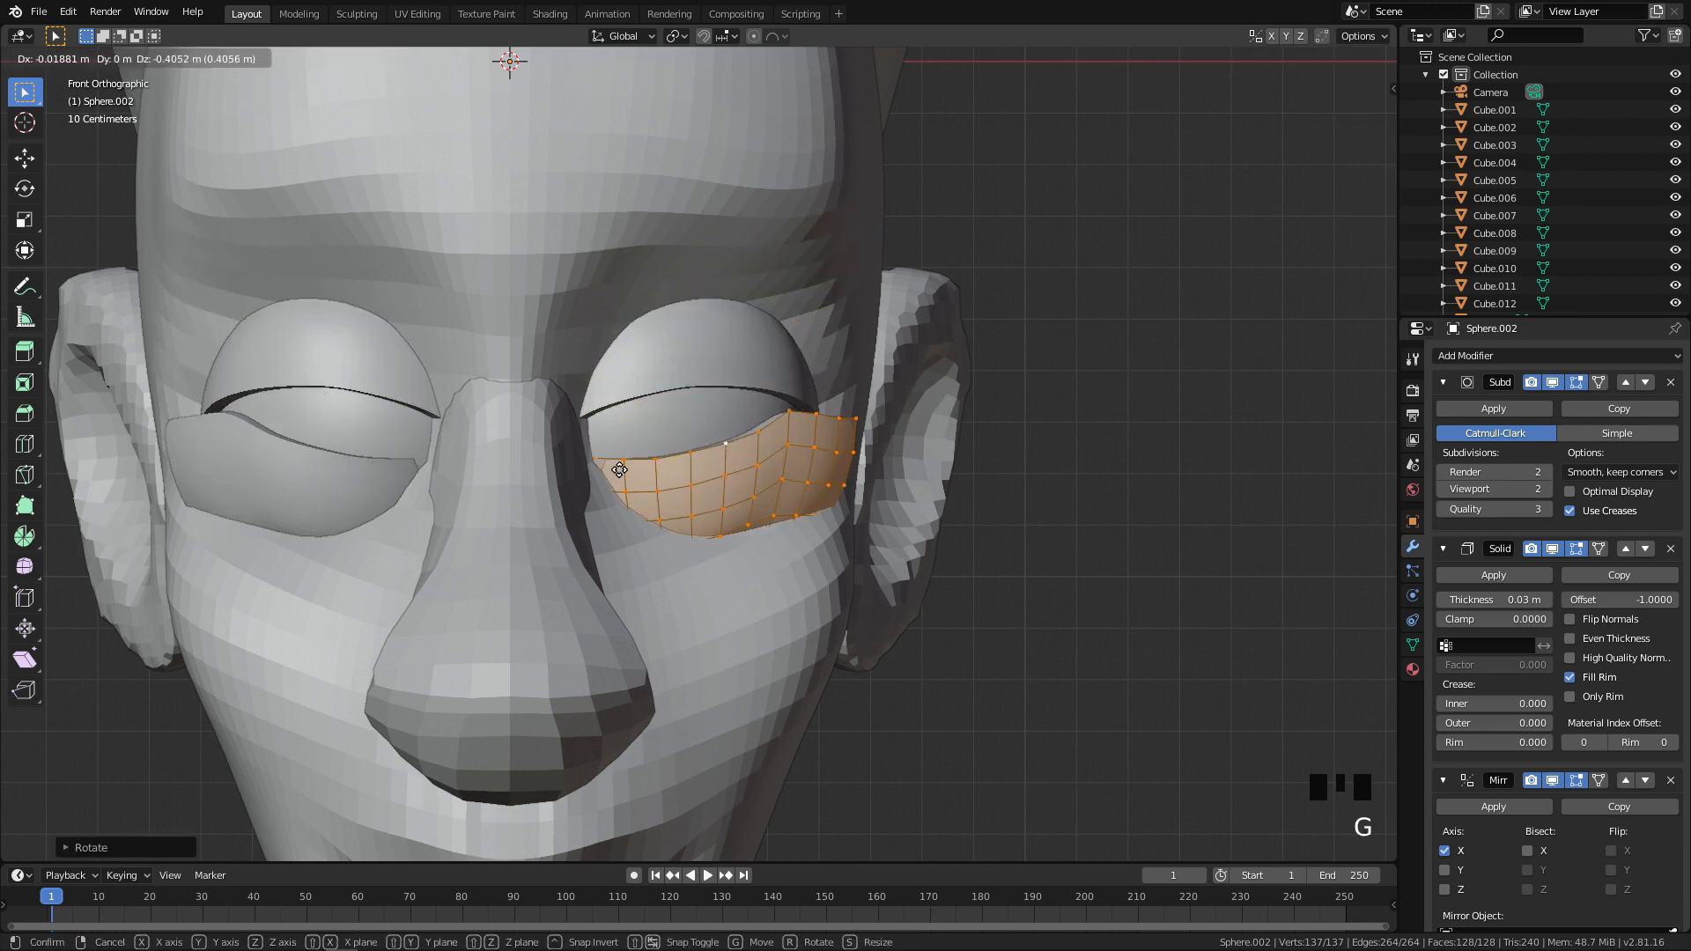
click(703, 489)
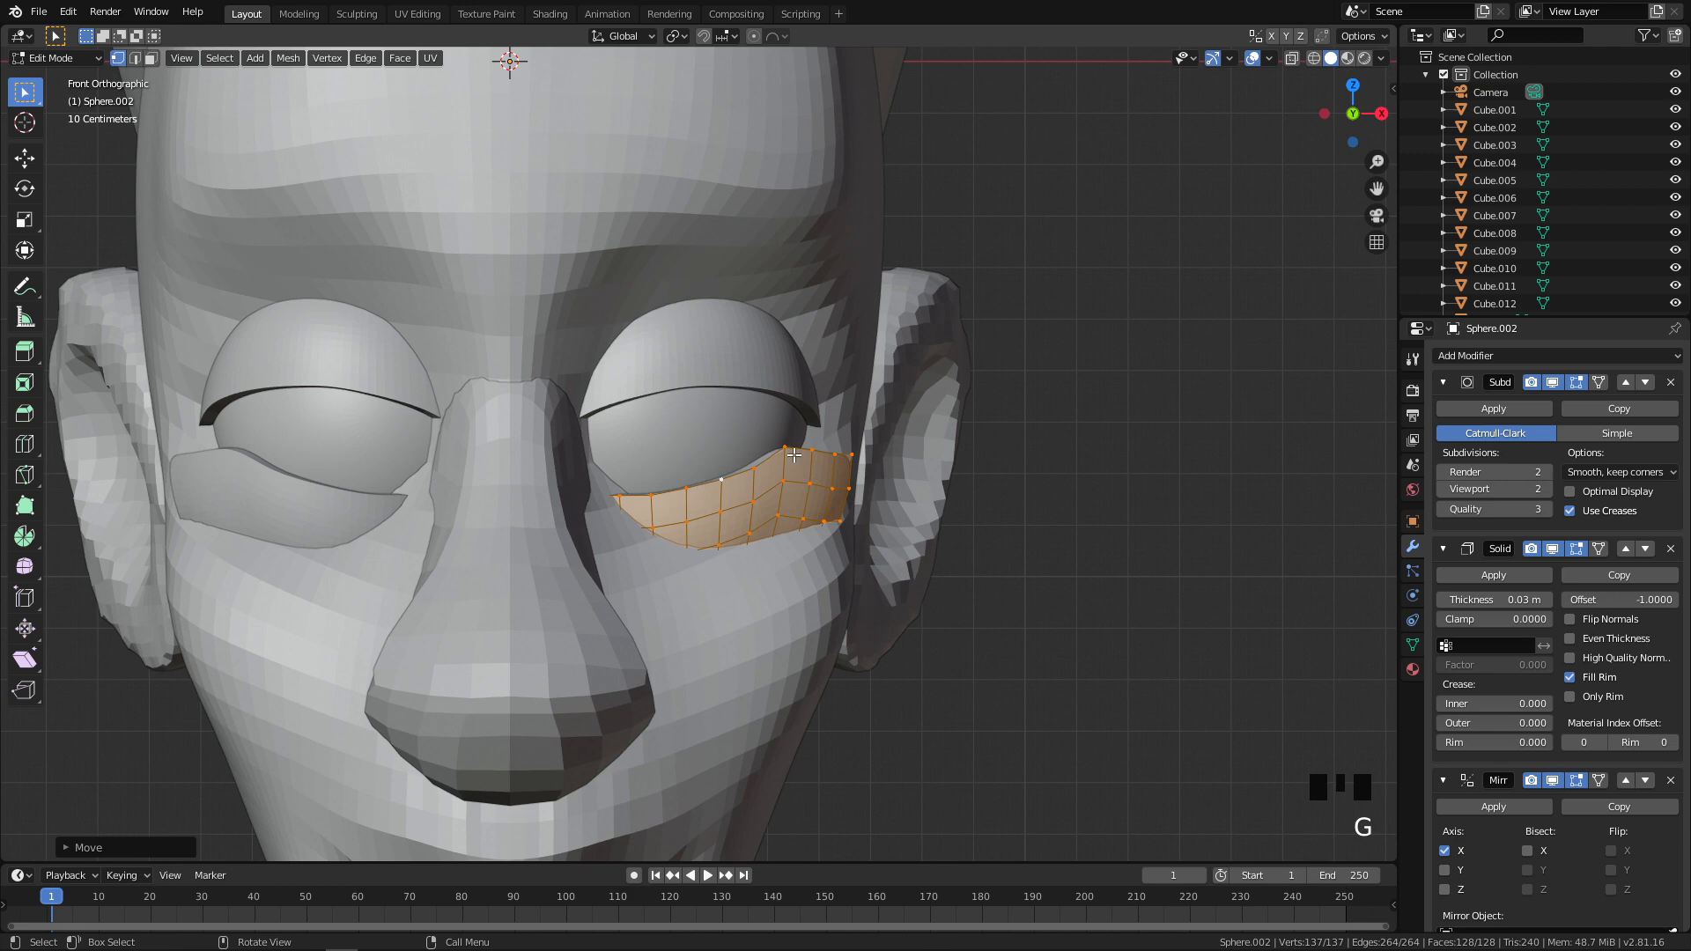
key(q)
click(1188, 442)
key(g)
click(771, 471)
Step: Select the whole lower eyelid shell in a wireframe bottom view and rotate it to follow the eyeball's curve
mouse_move(771, 510)
middle_down()
mouse_move(799, 439)
mouse_move(823, 522)
middle_up()
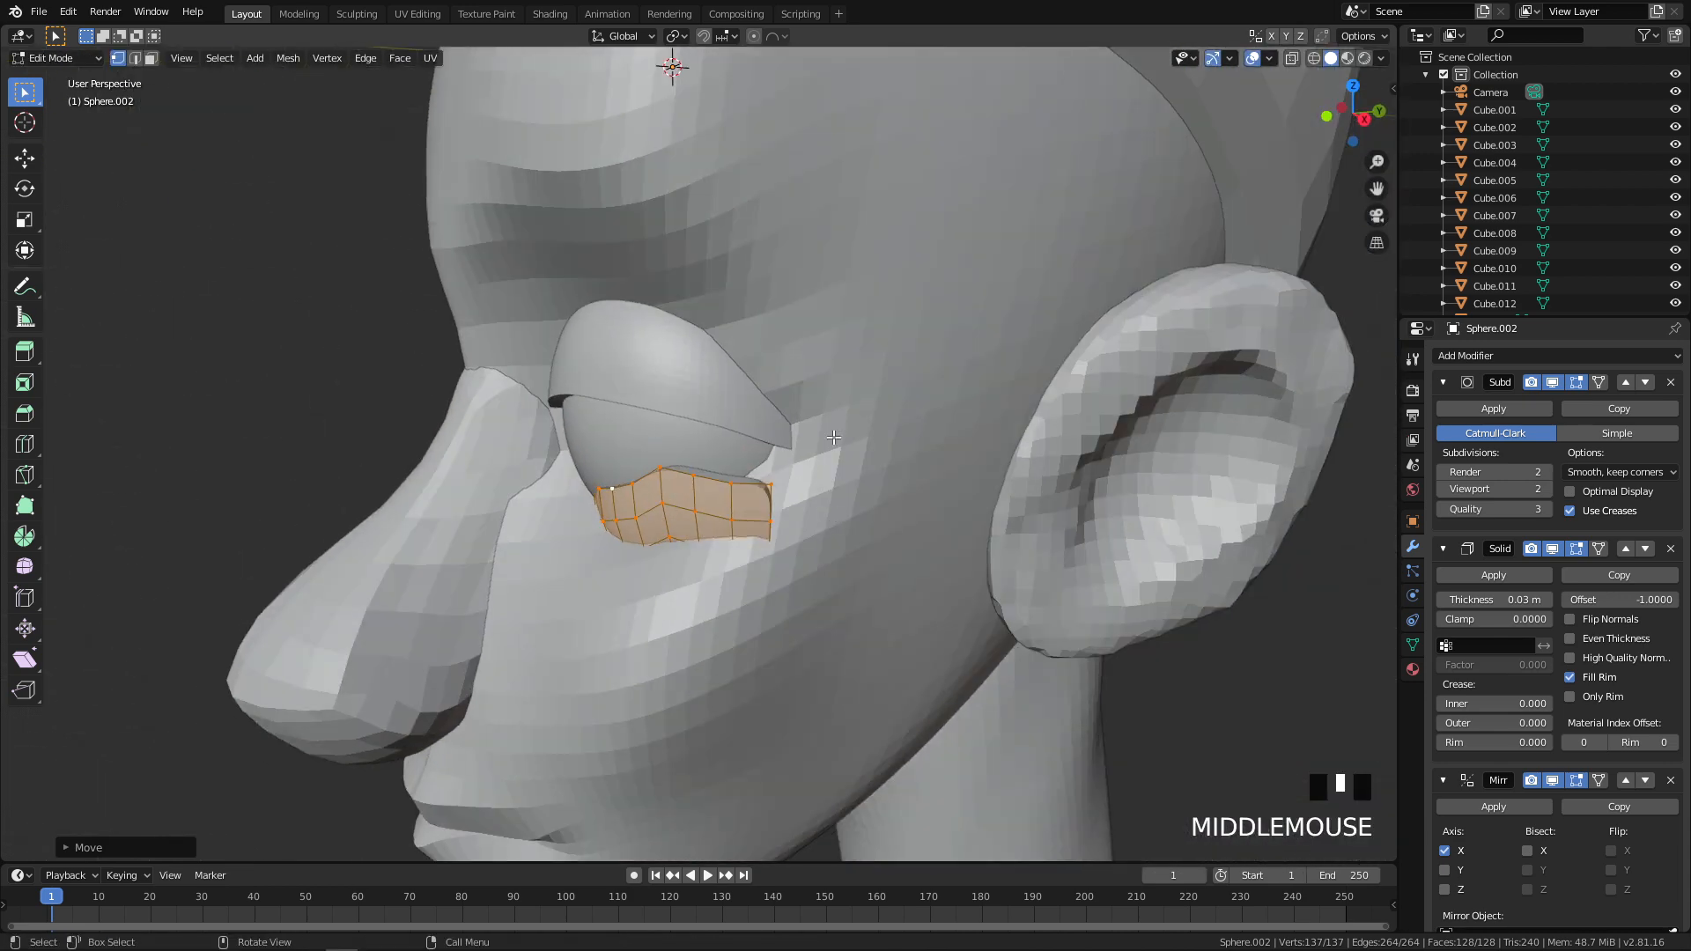
key(q)
click(793, 616)
key(z)
click(642, 567)
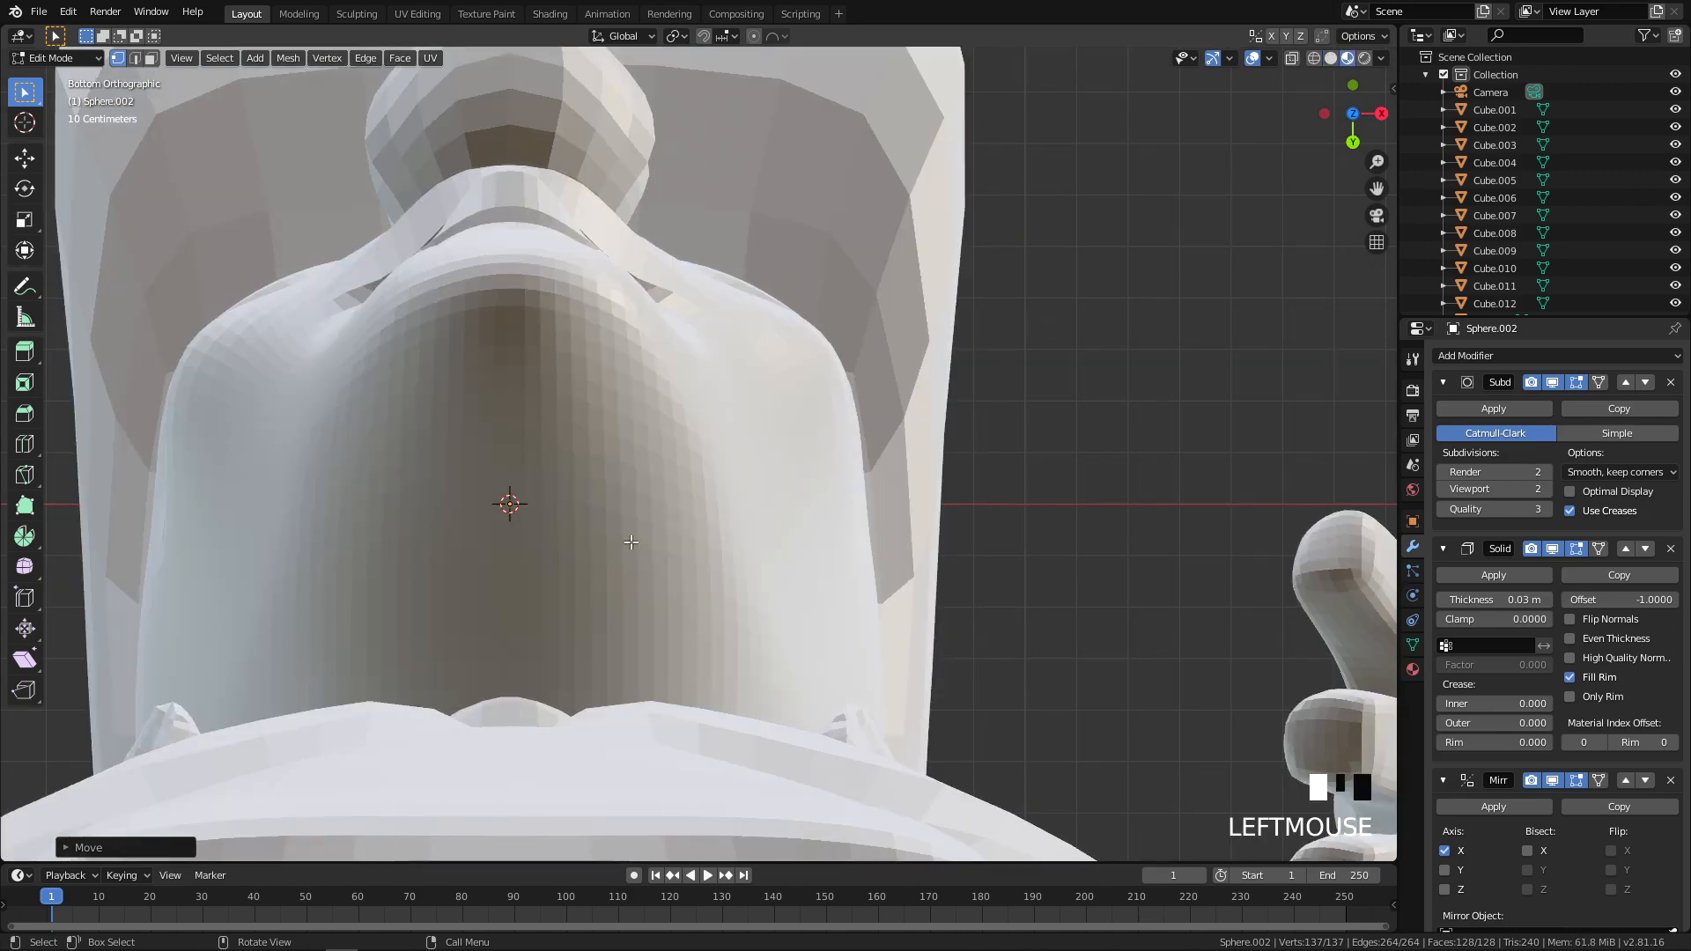
key(z)
scroll(781, 415, up, 2)
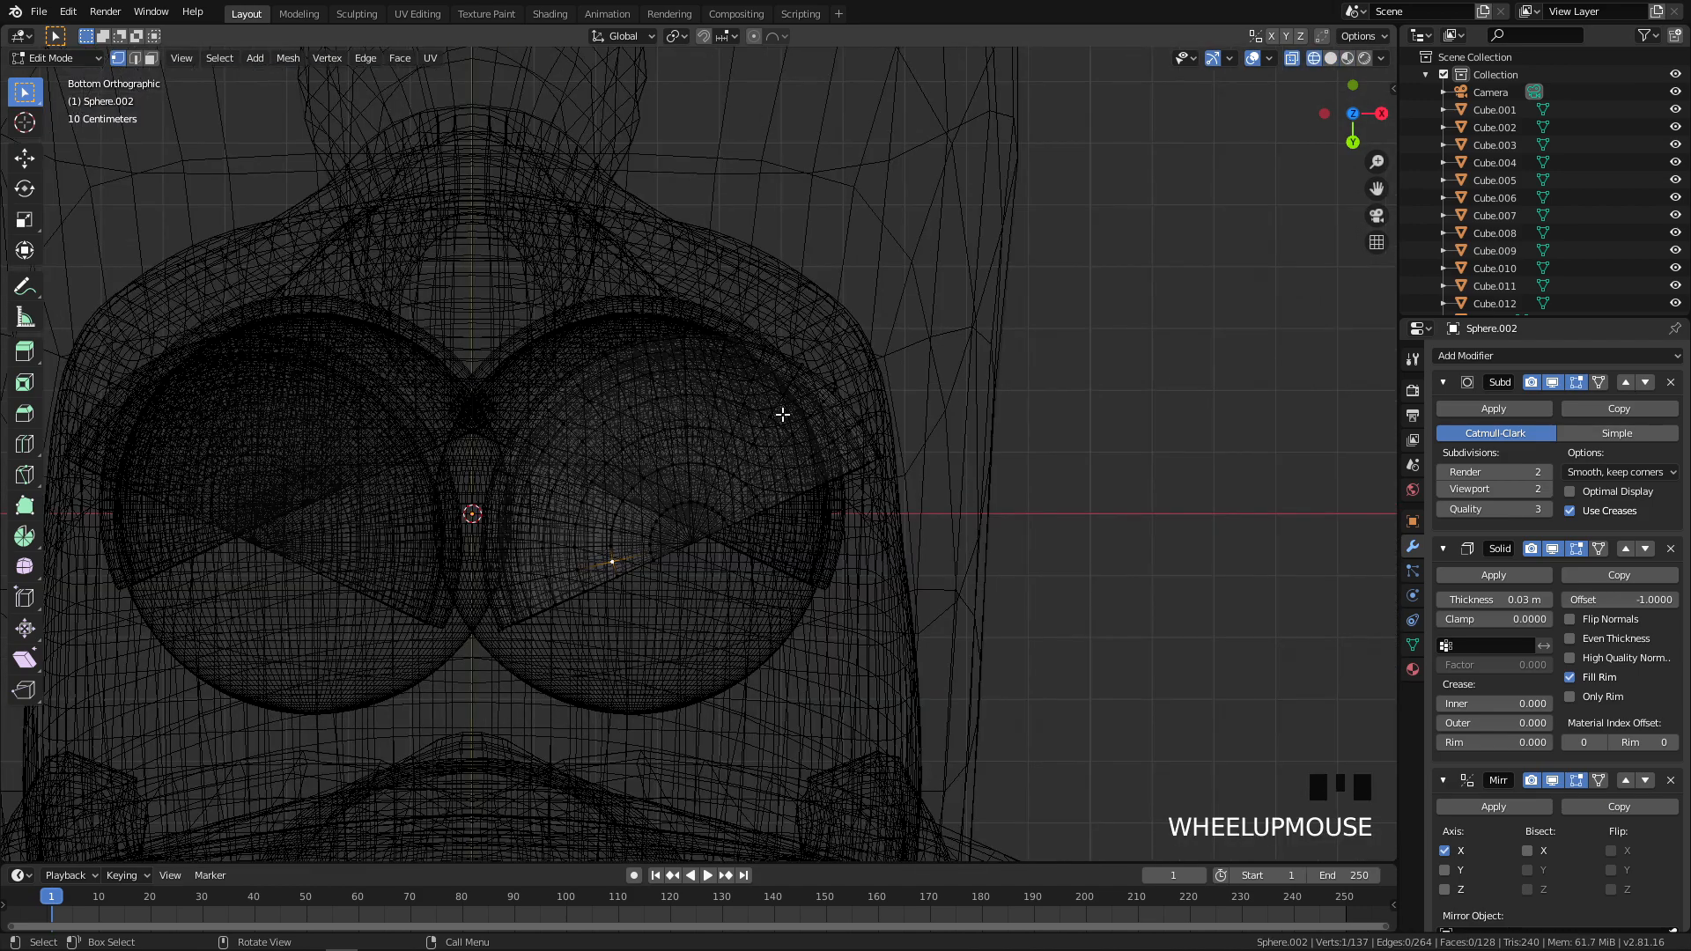
key(ctrl+l)
key(r)
click(918, 504)
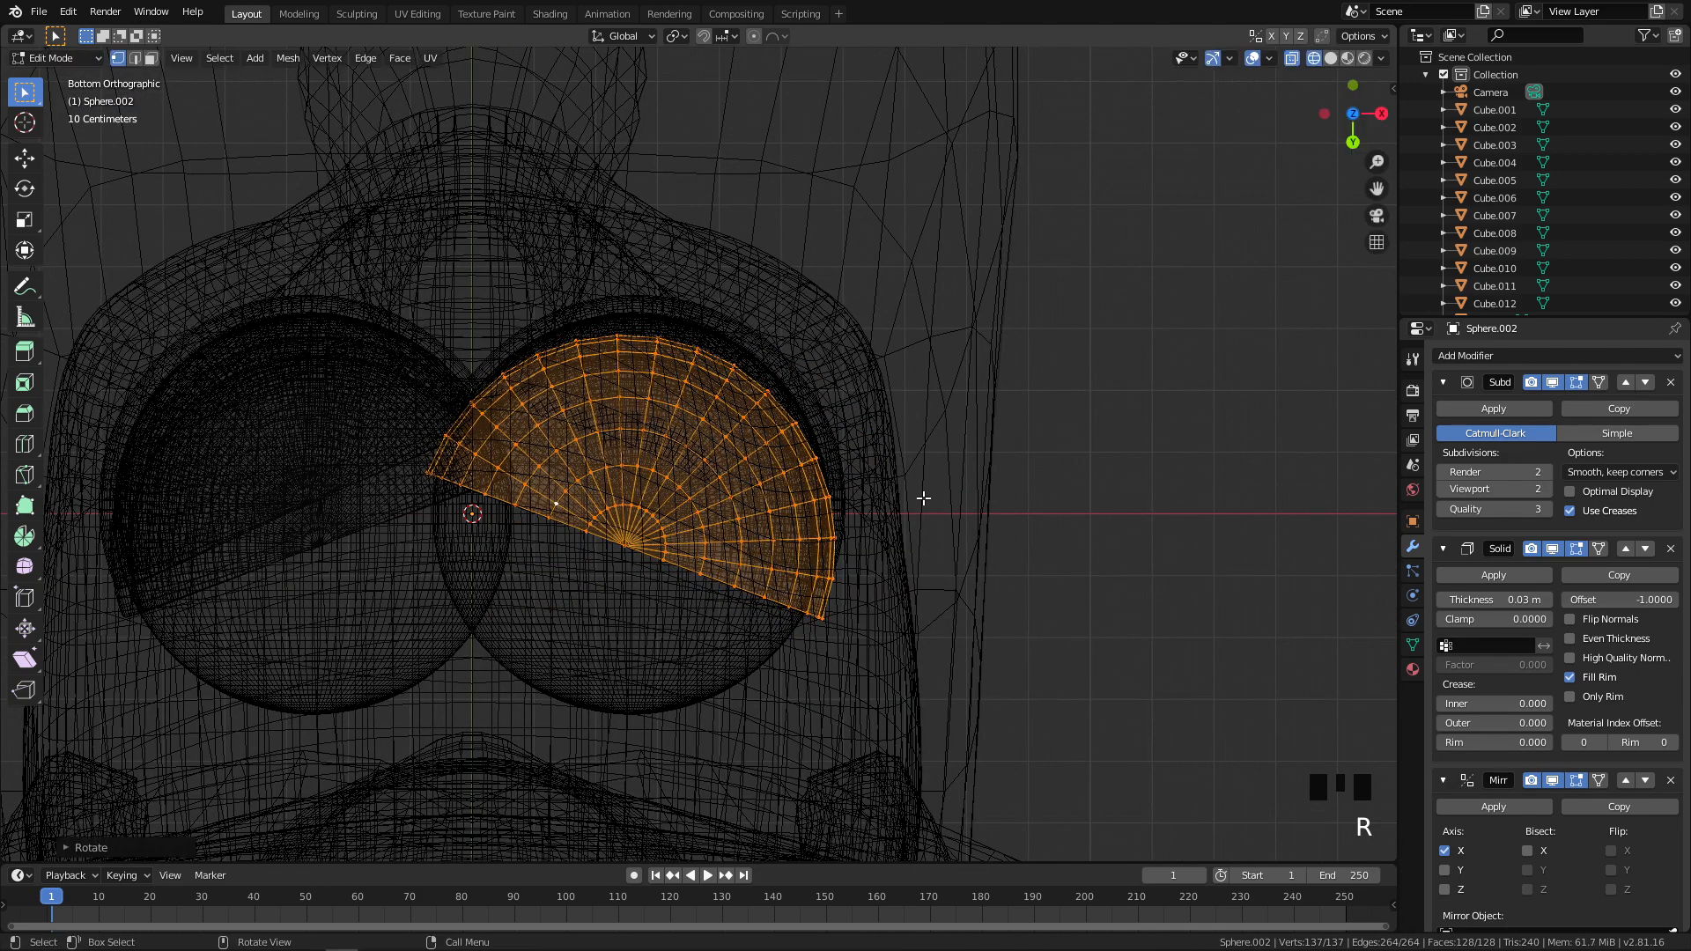
Step: Move and fine-rotate the shell around the eyeball from below, then return to the solid front view
key(g)
click(939, 463)
key(r)
click(939, 464)
key(g)
click(945, 464)
mouse_move(944, 464)
middle_down()
mouse_move(902, 502)
mouse_move(923, 508)
middle_up()
key(q)
key(z)
key(z)
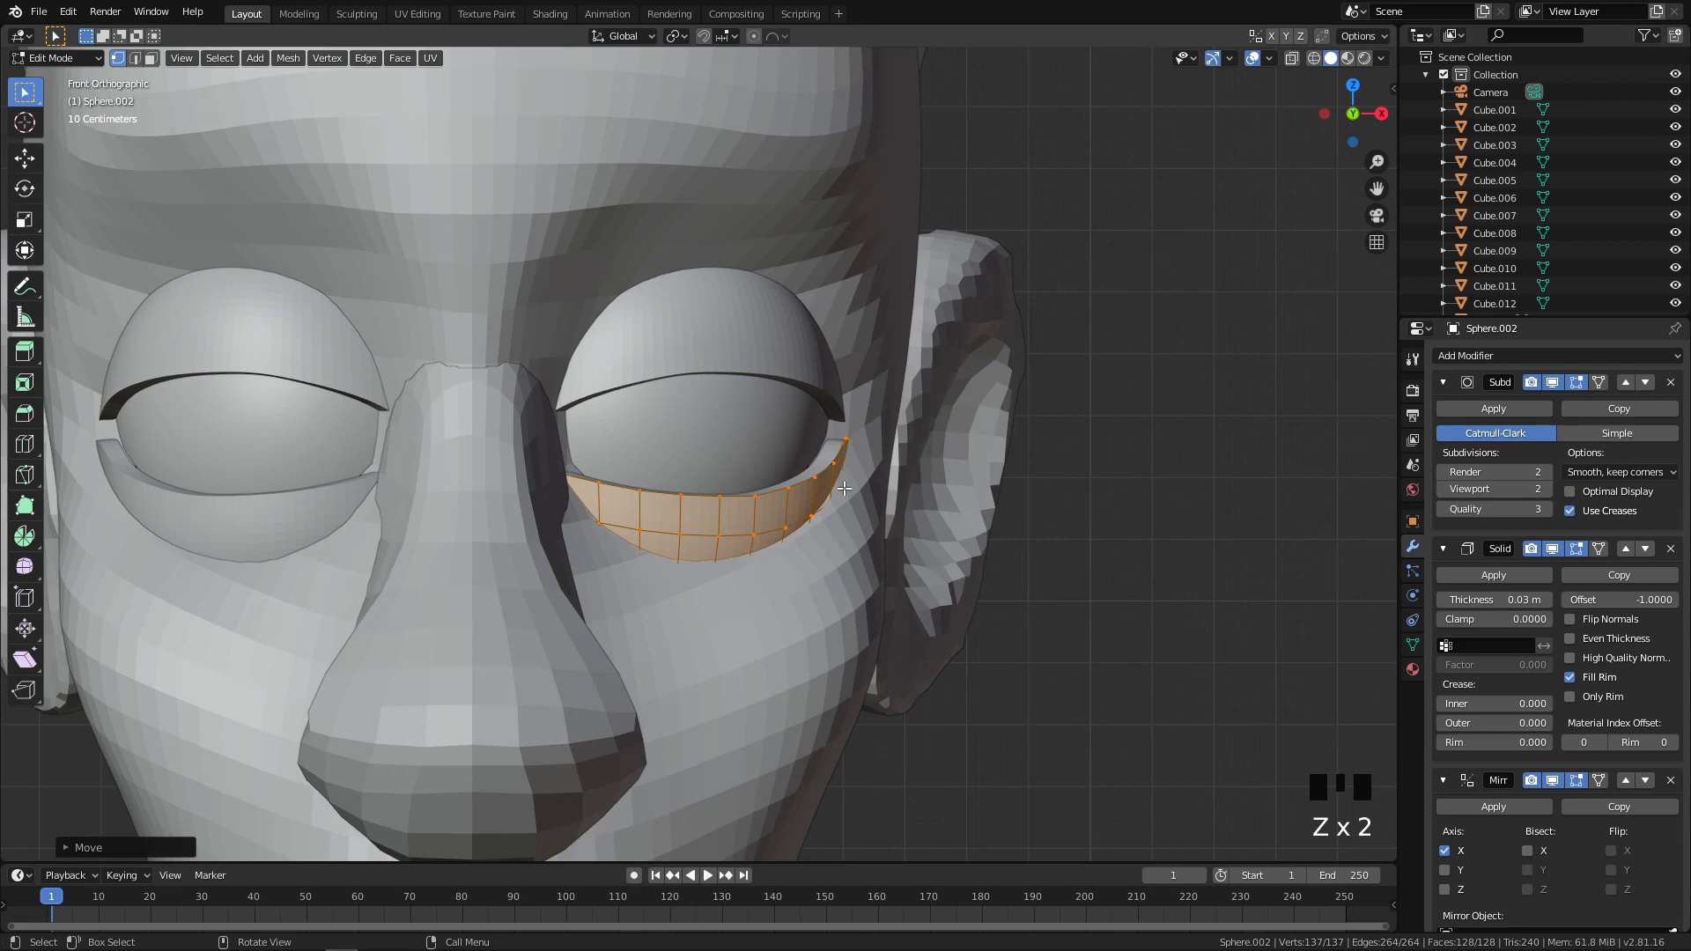
Step: Shift the whole lower eyelid back toward the eyeball and slightly up in the side view, about 0.04 m
scroll(846, 487, down, 8)
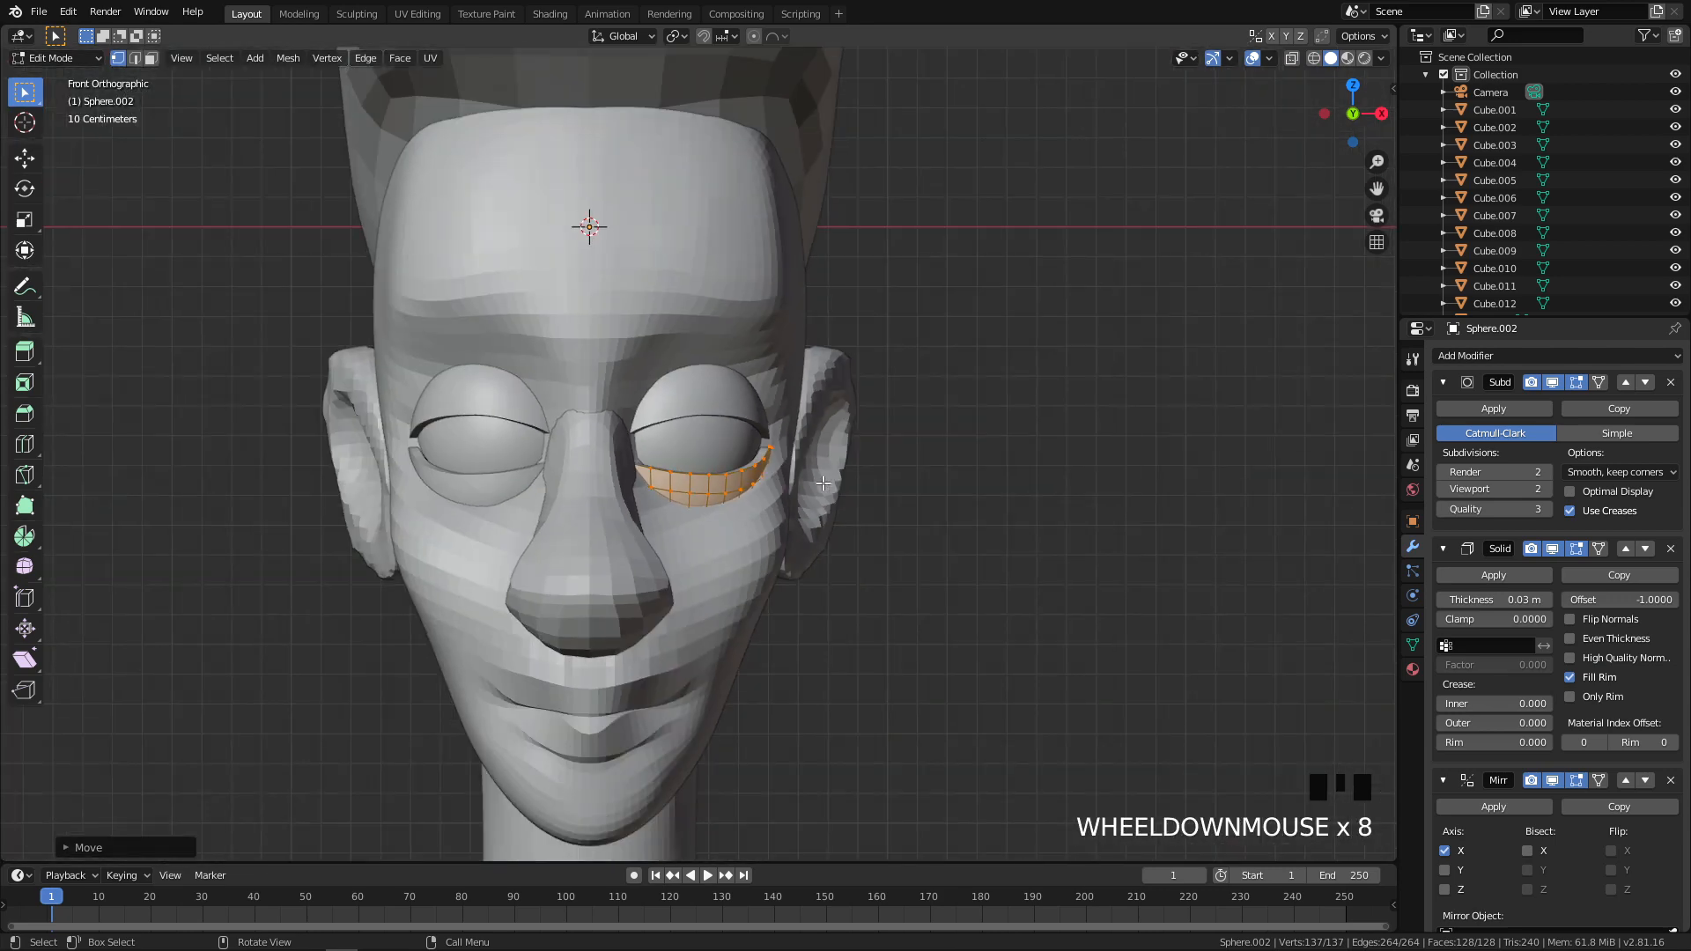
scroll(823, 497, up, 2)
shift+middle_drag(722, 432, 703, 413)
scroll(703, 413, up, 2)
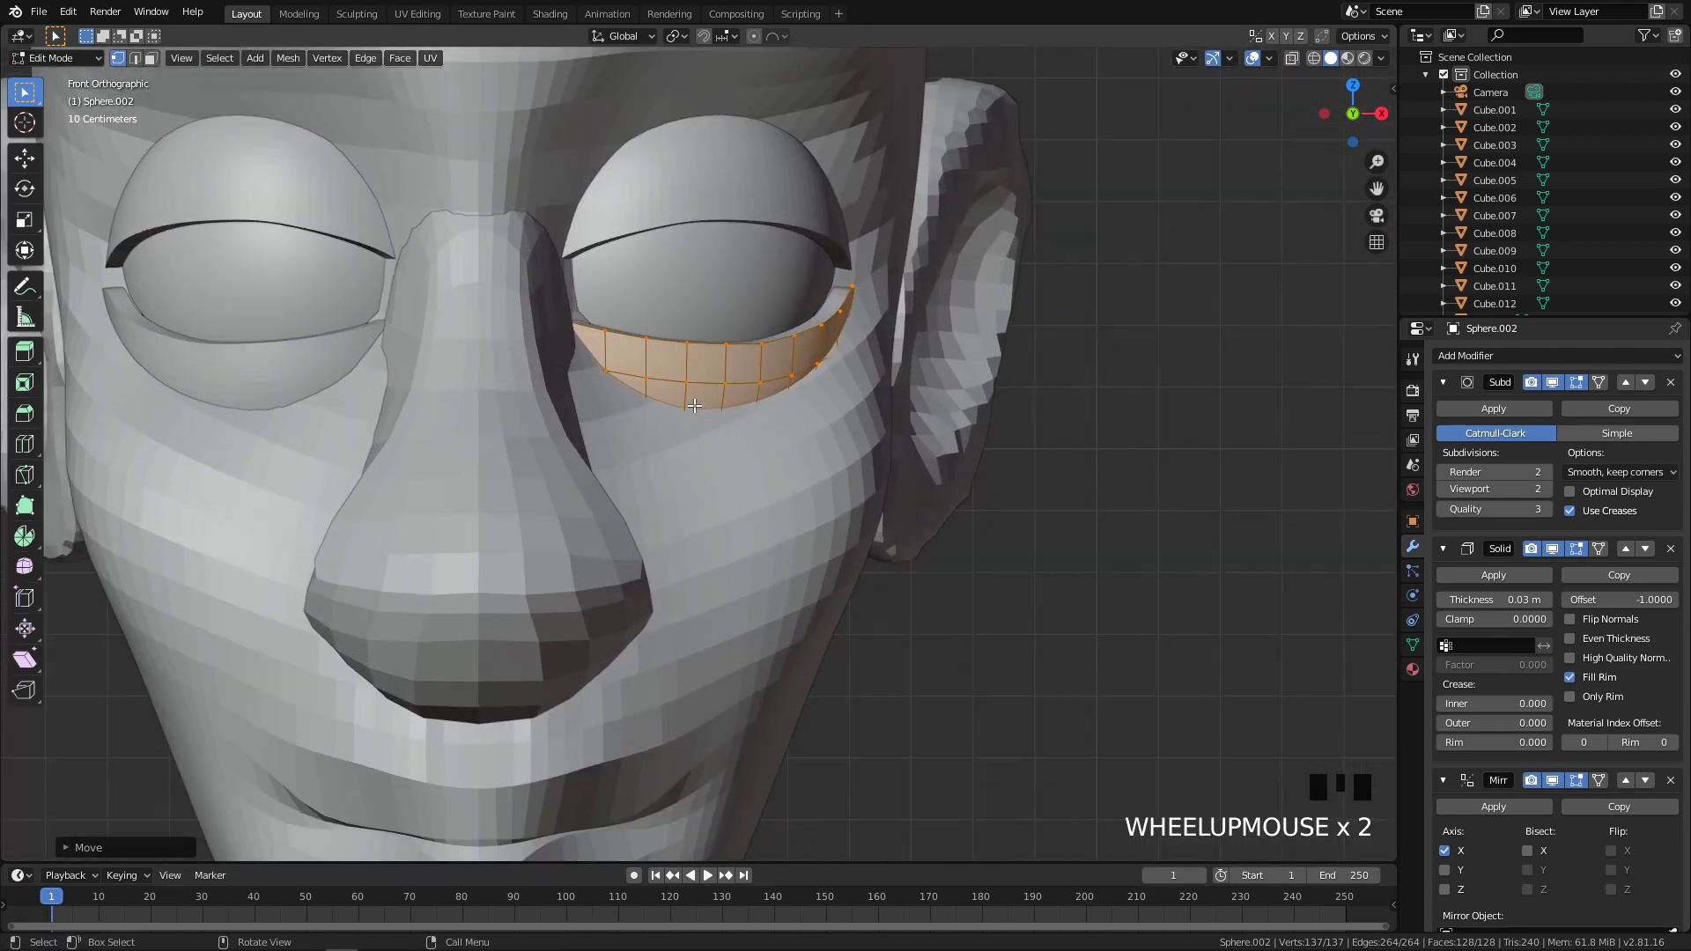
middle_drag(593, 343, 828, 353)
scroll(828, 353, up, 2)
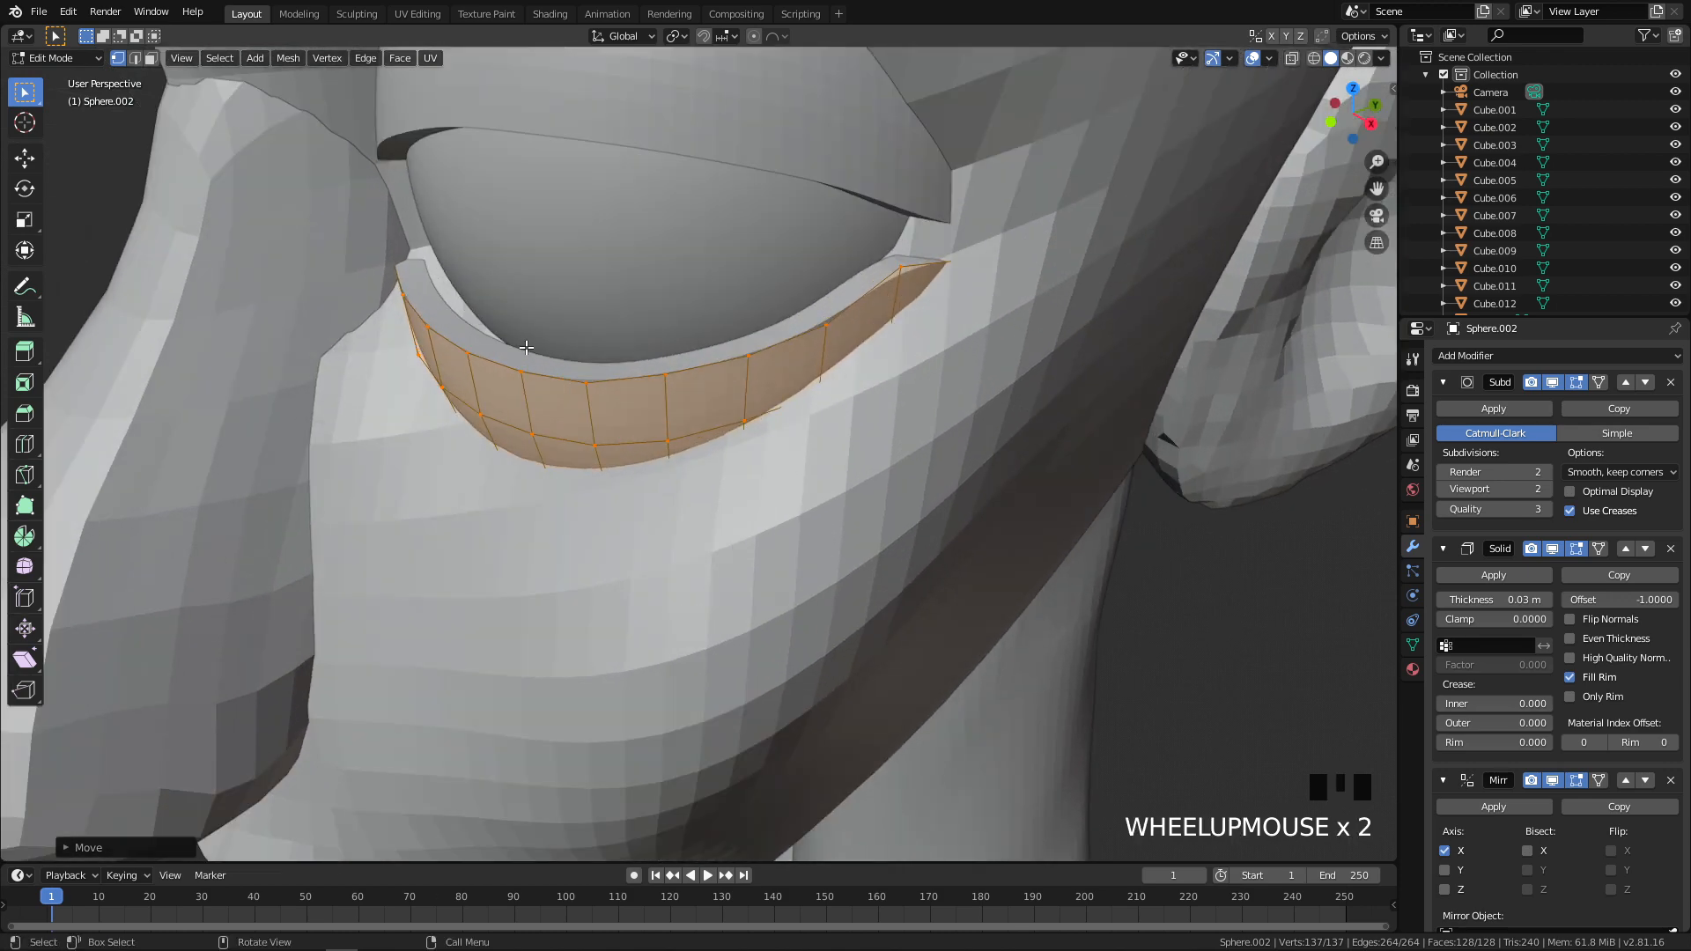
key(q)
key(g)
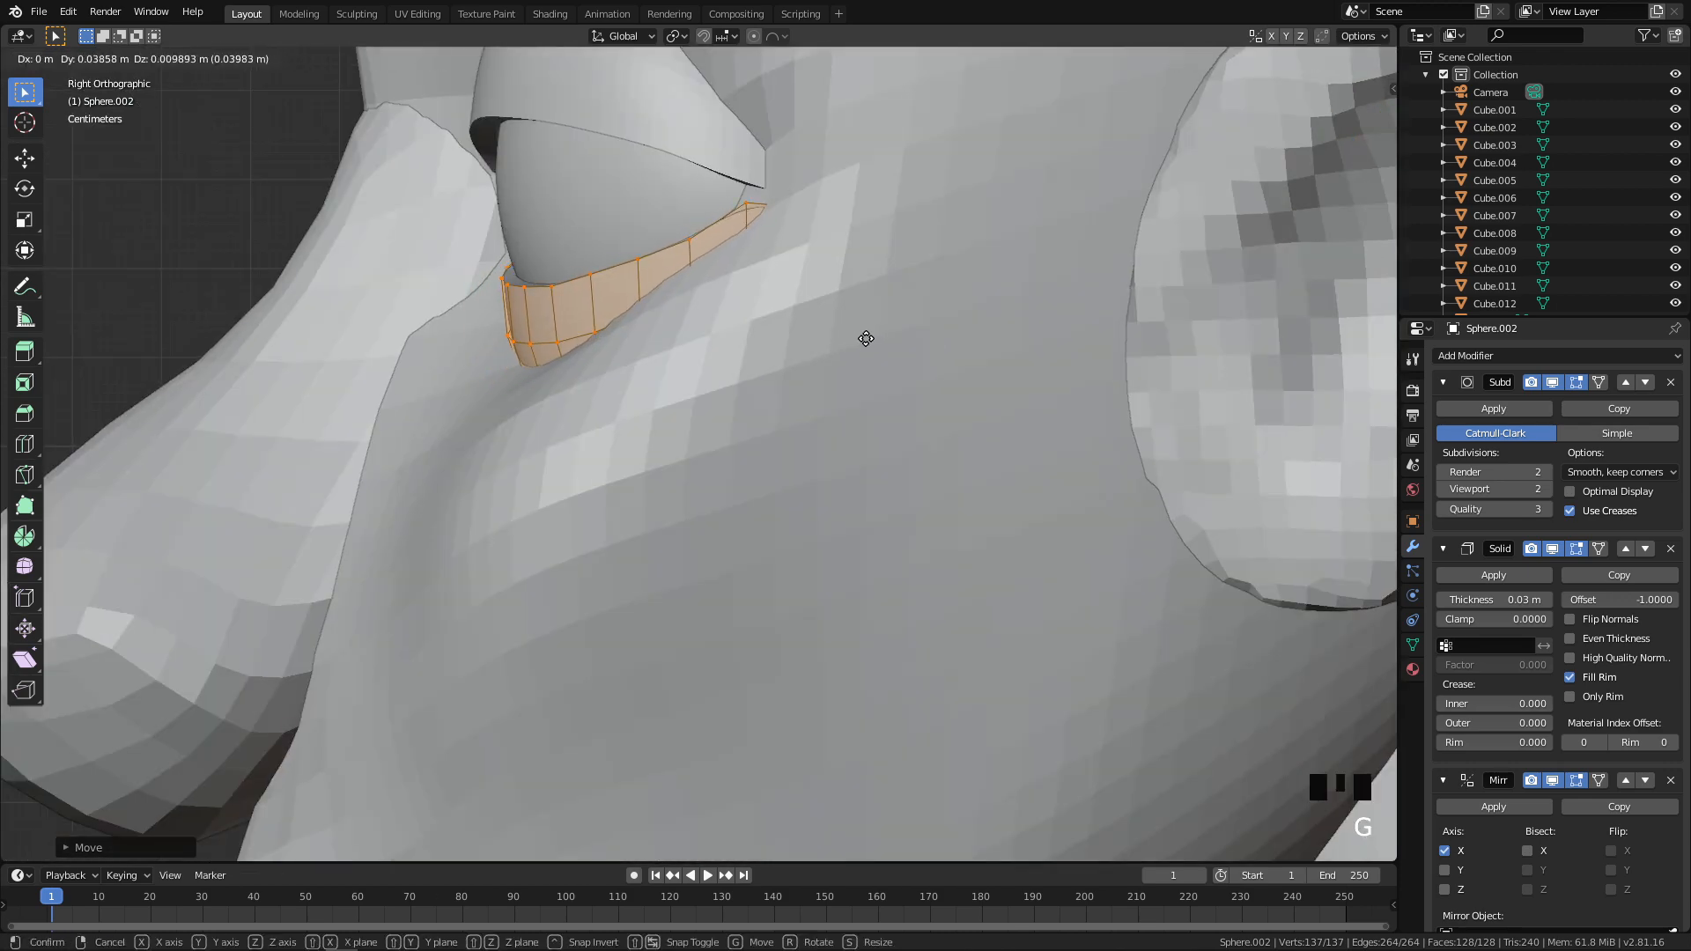
click(864, 340)
key(q)
click(541, 261)
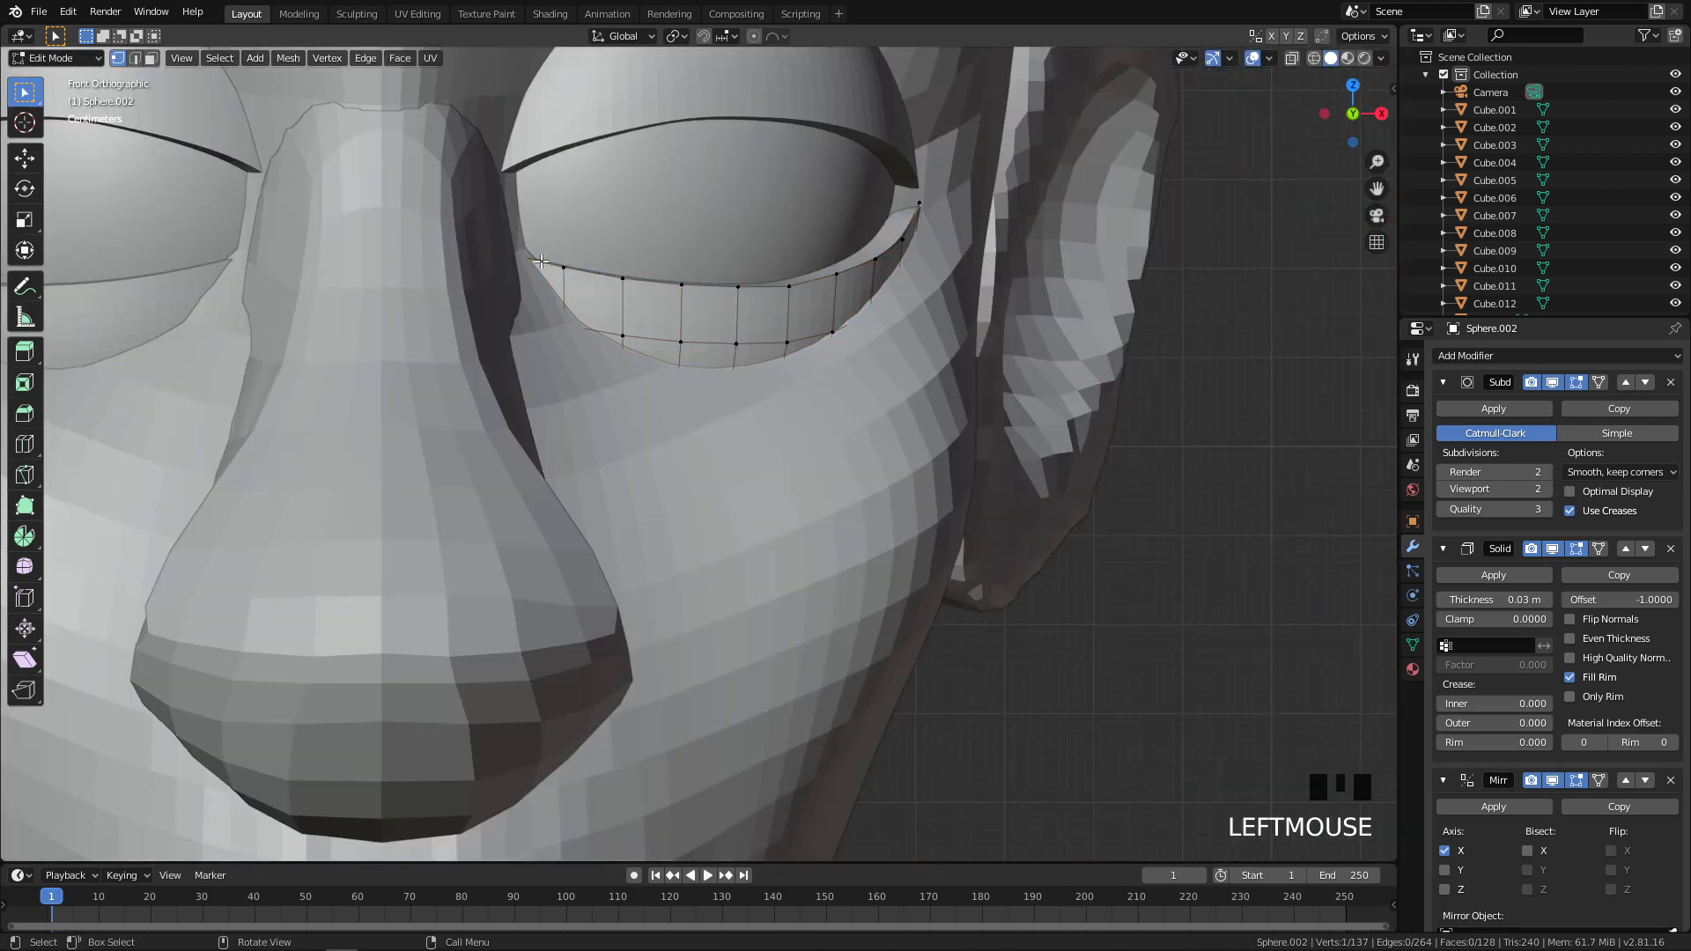
click(571, 266)
key(g)
right_click(702, 279)
click(677, 286)
scroll(734, 284, down, 2)
Step: Enable proportional editing and pull the middle of the lower eyelid's upper edge down into a deeper curve
click(727, 338)
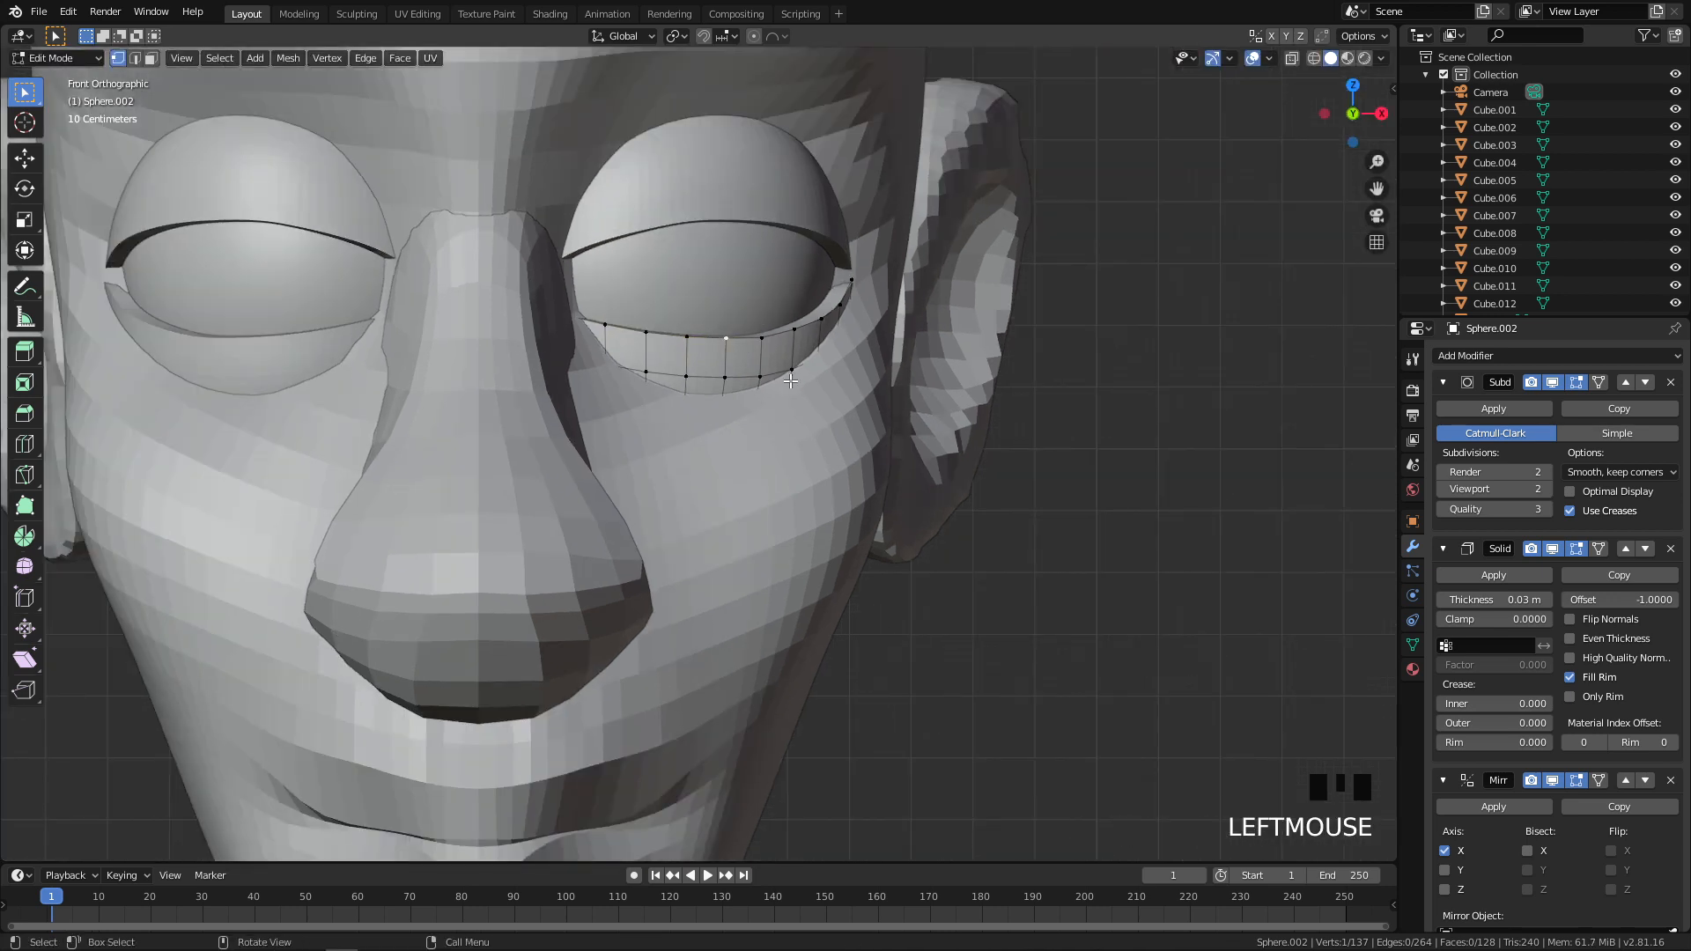
key(o)
key(g)
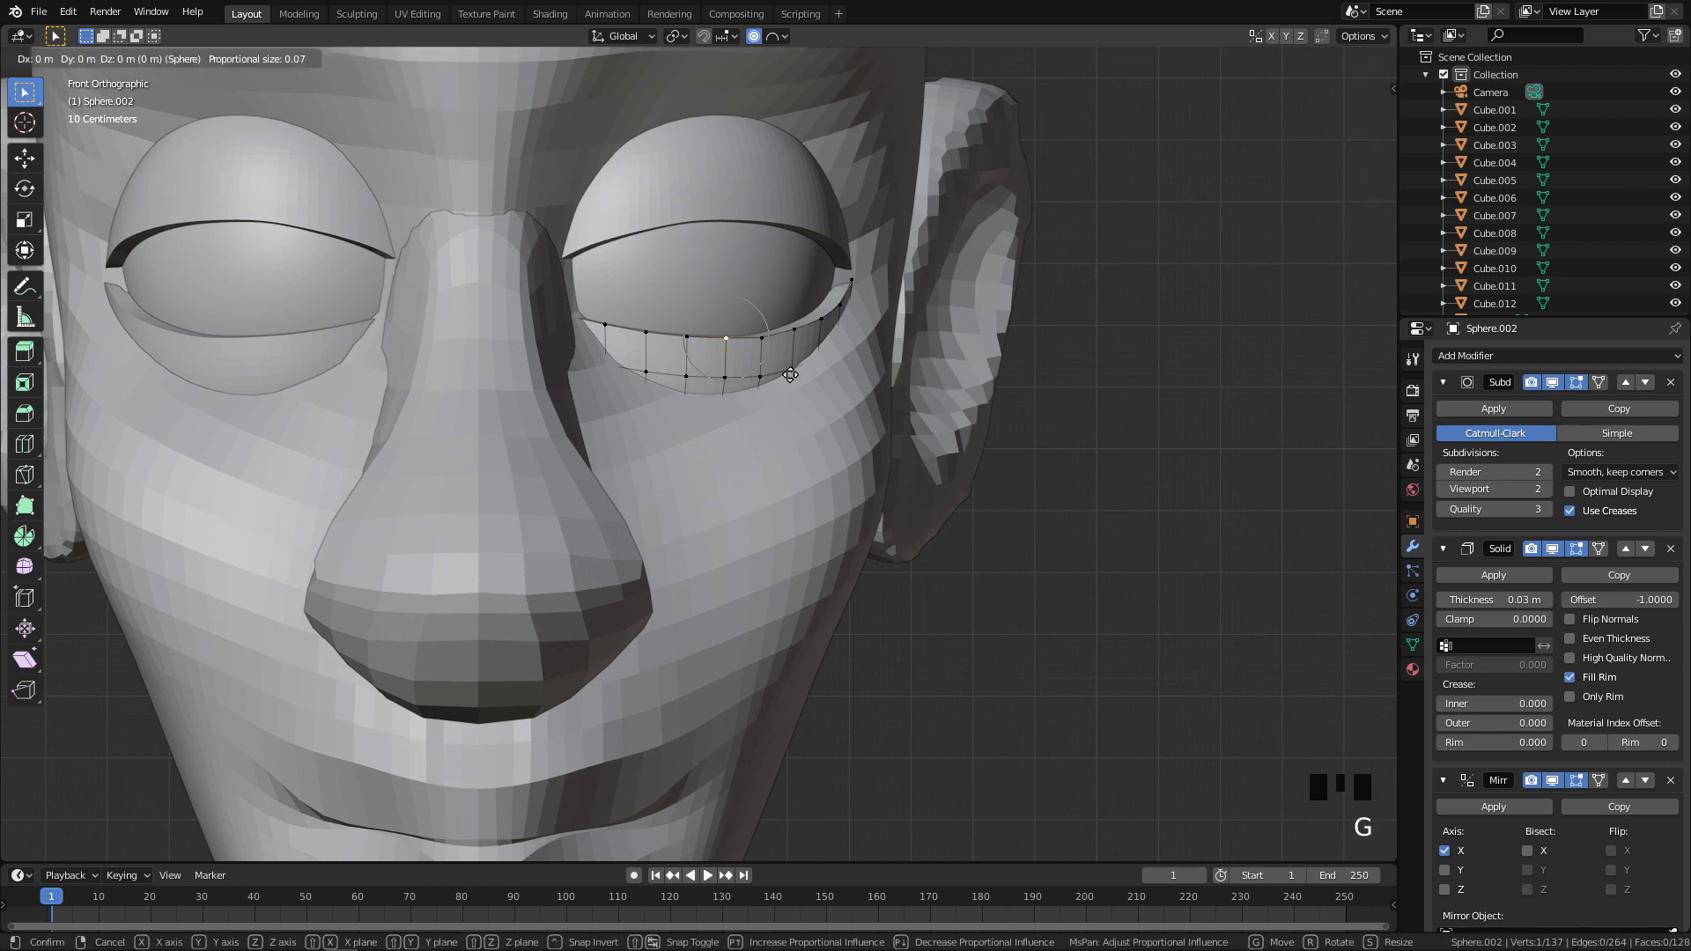
scroll(790, 377, down, 15)
scroll(788, 383, up, 10)
scroll(788, 388, down, 5)
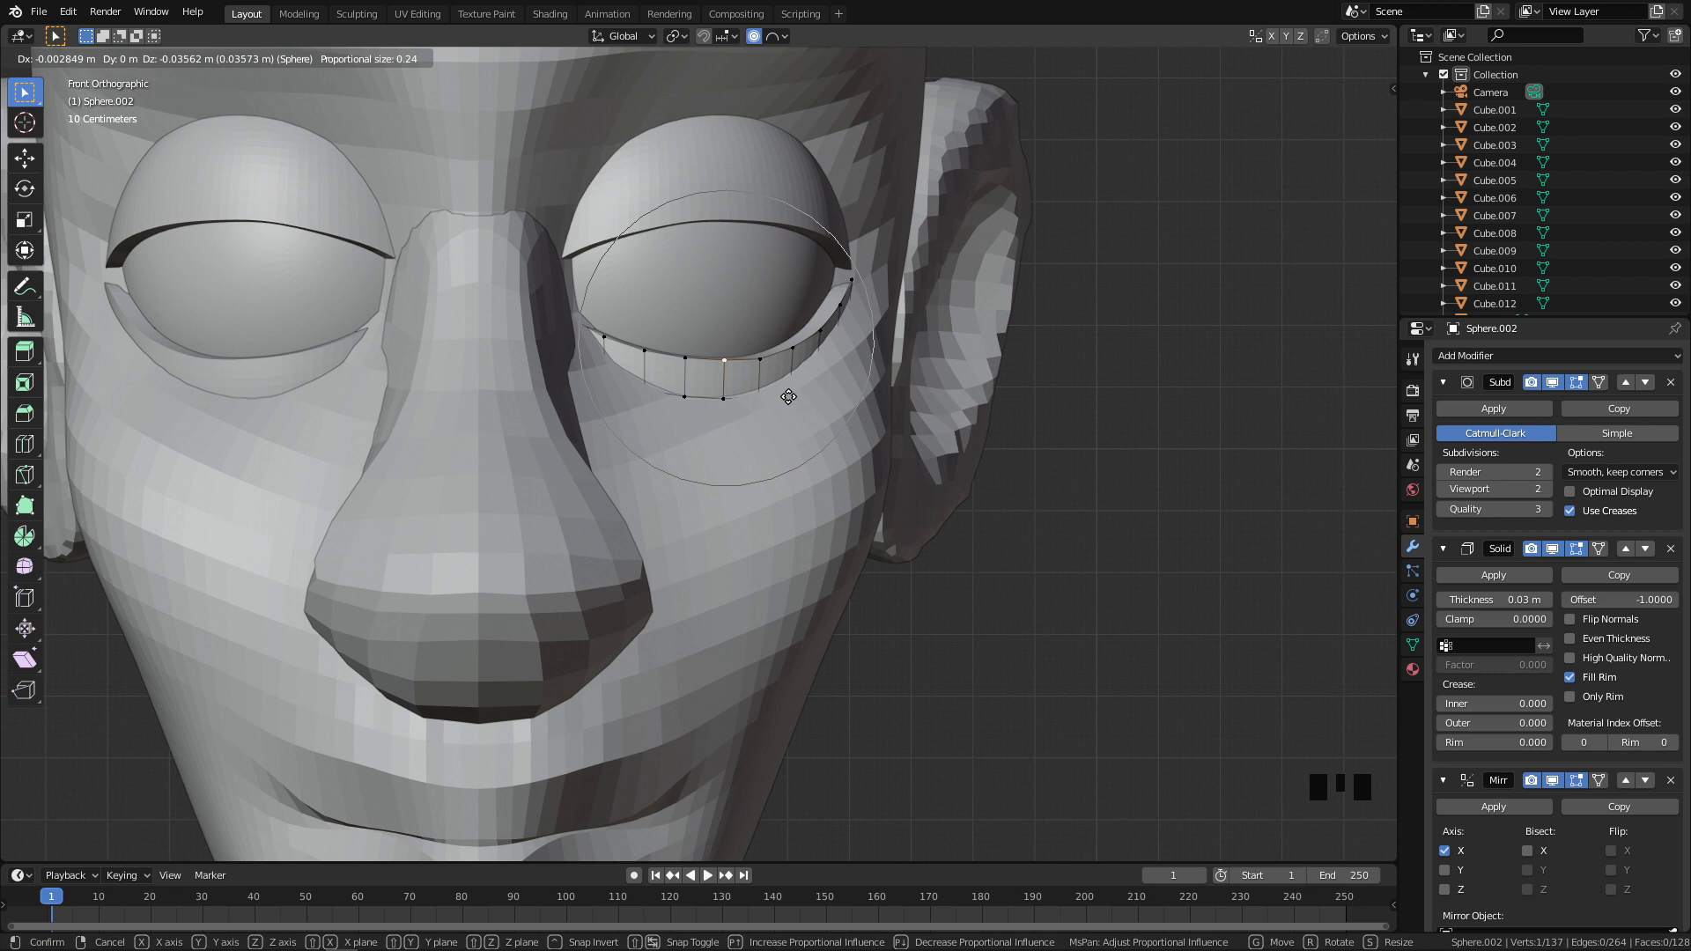
scroll(788, 403, up, 1)
click(787, 405)
Step: Raise the lower eyelid's inner corner by about 0.02 m with a proportional size of 0.12
click(565, 316)
key(g)
scroll(565, 310, up, 6)
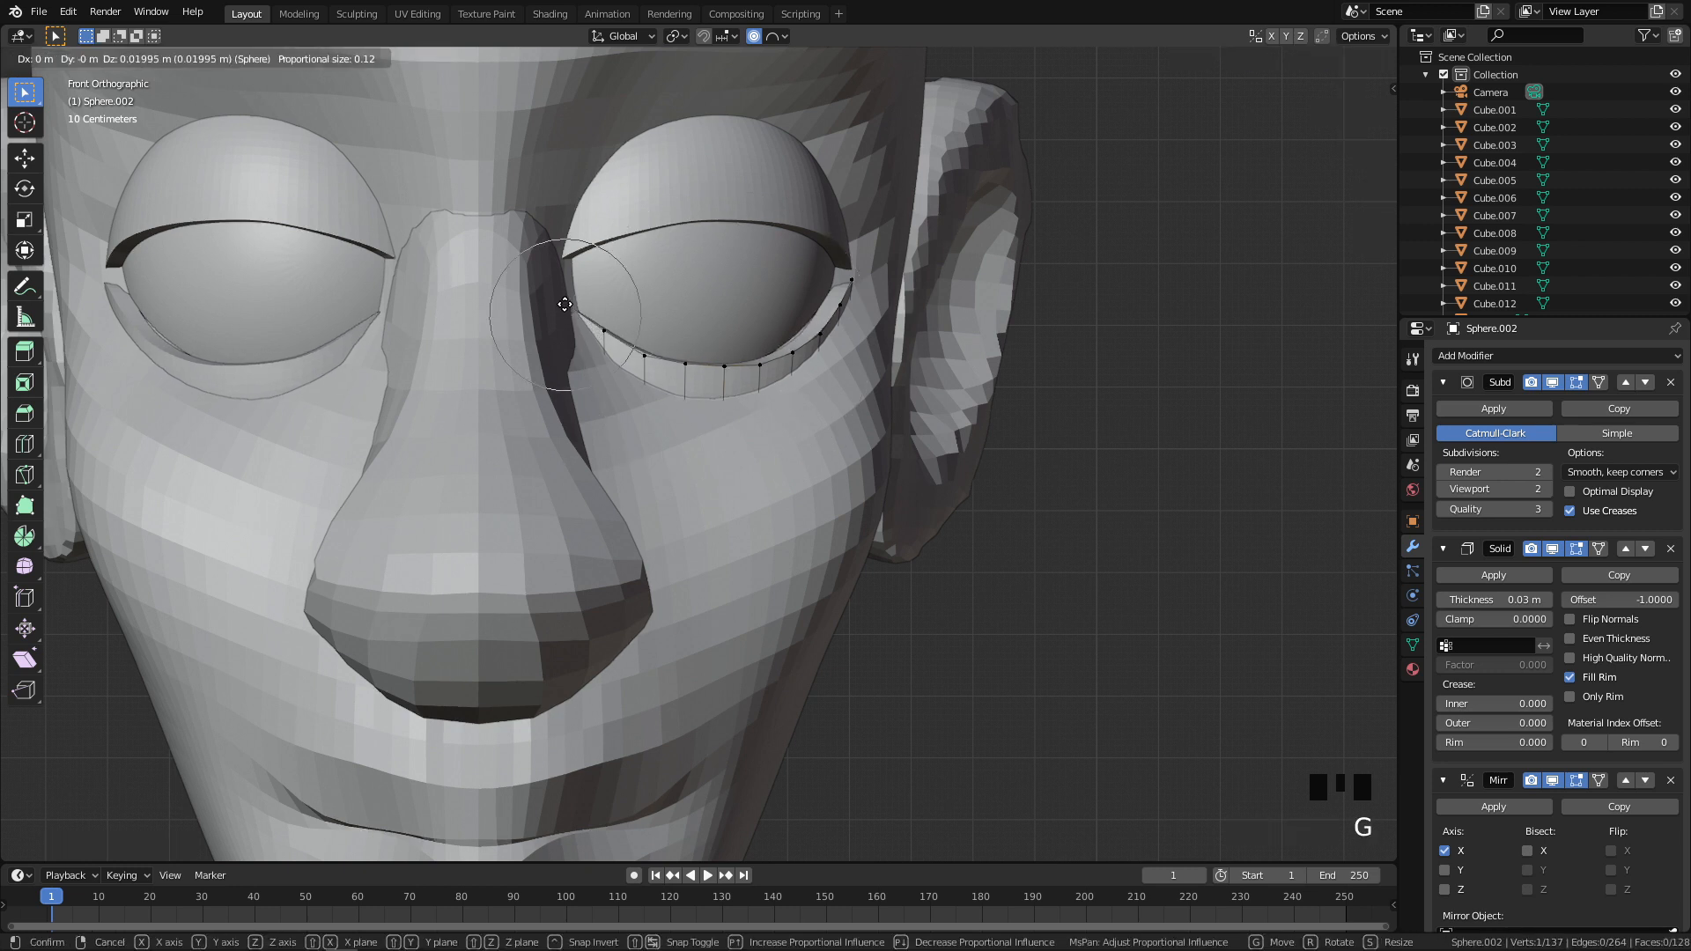
click(565, 304)
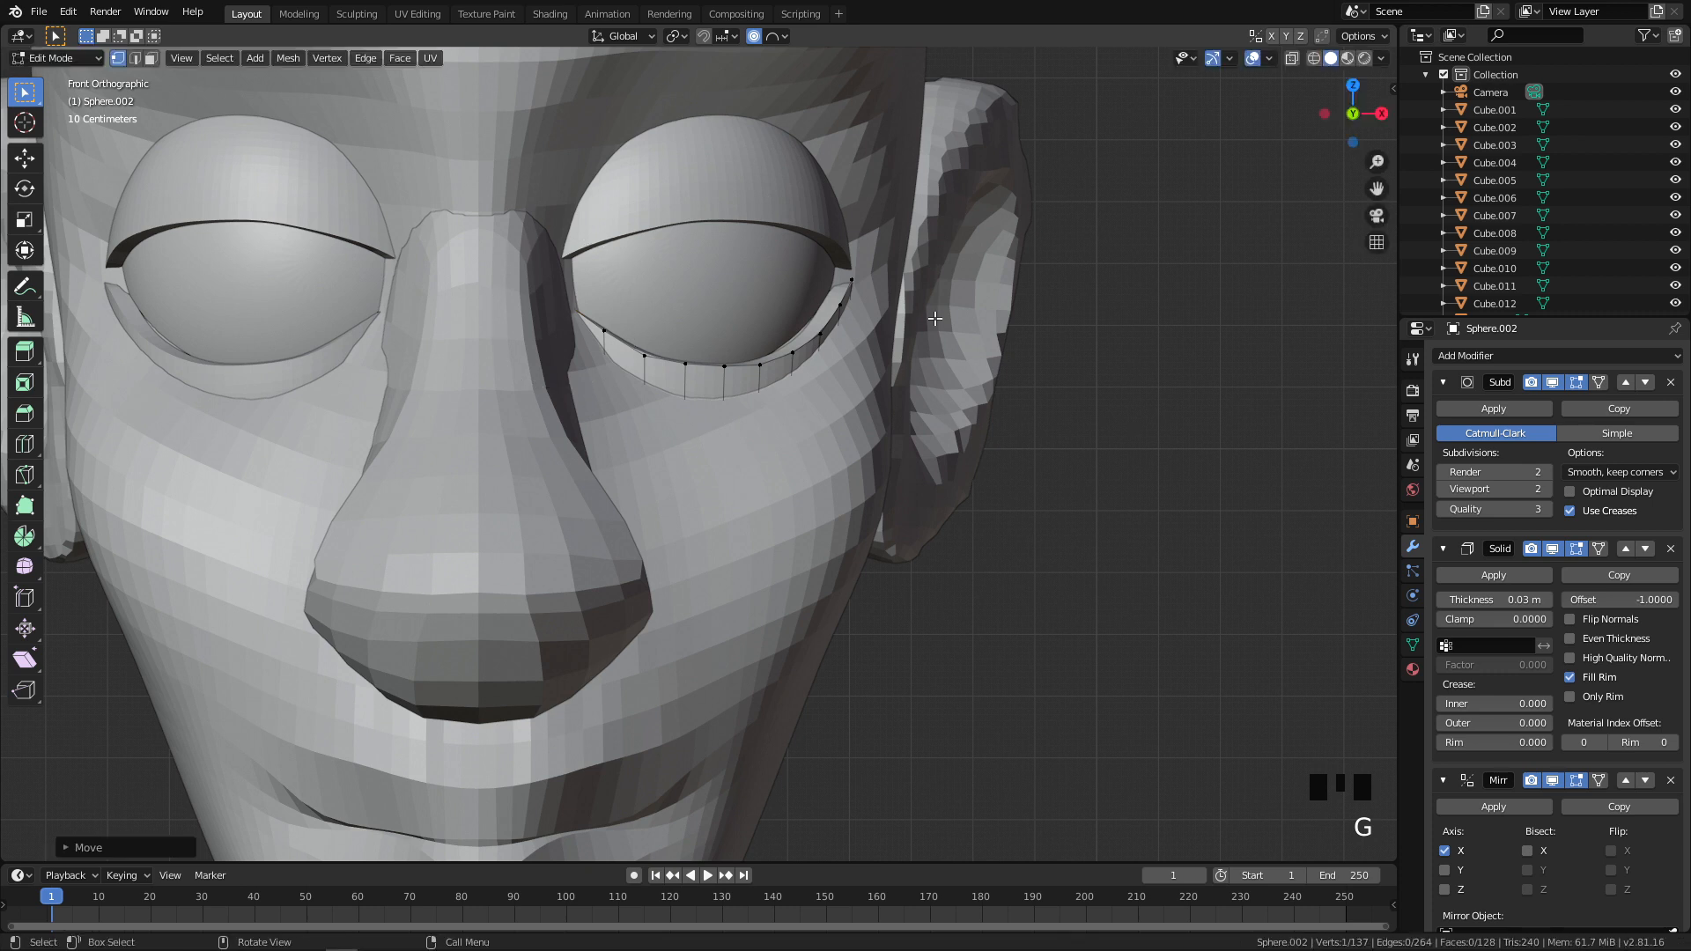
Step: Raise the lower eyelid's outer corner toward the upper lid and adjust its depth in the side view
click(848, 283)
key(g)
click(847, 268)
key(q)
key(g)
click(882, 314)
scroll(690, 317, up, 3)
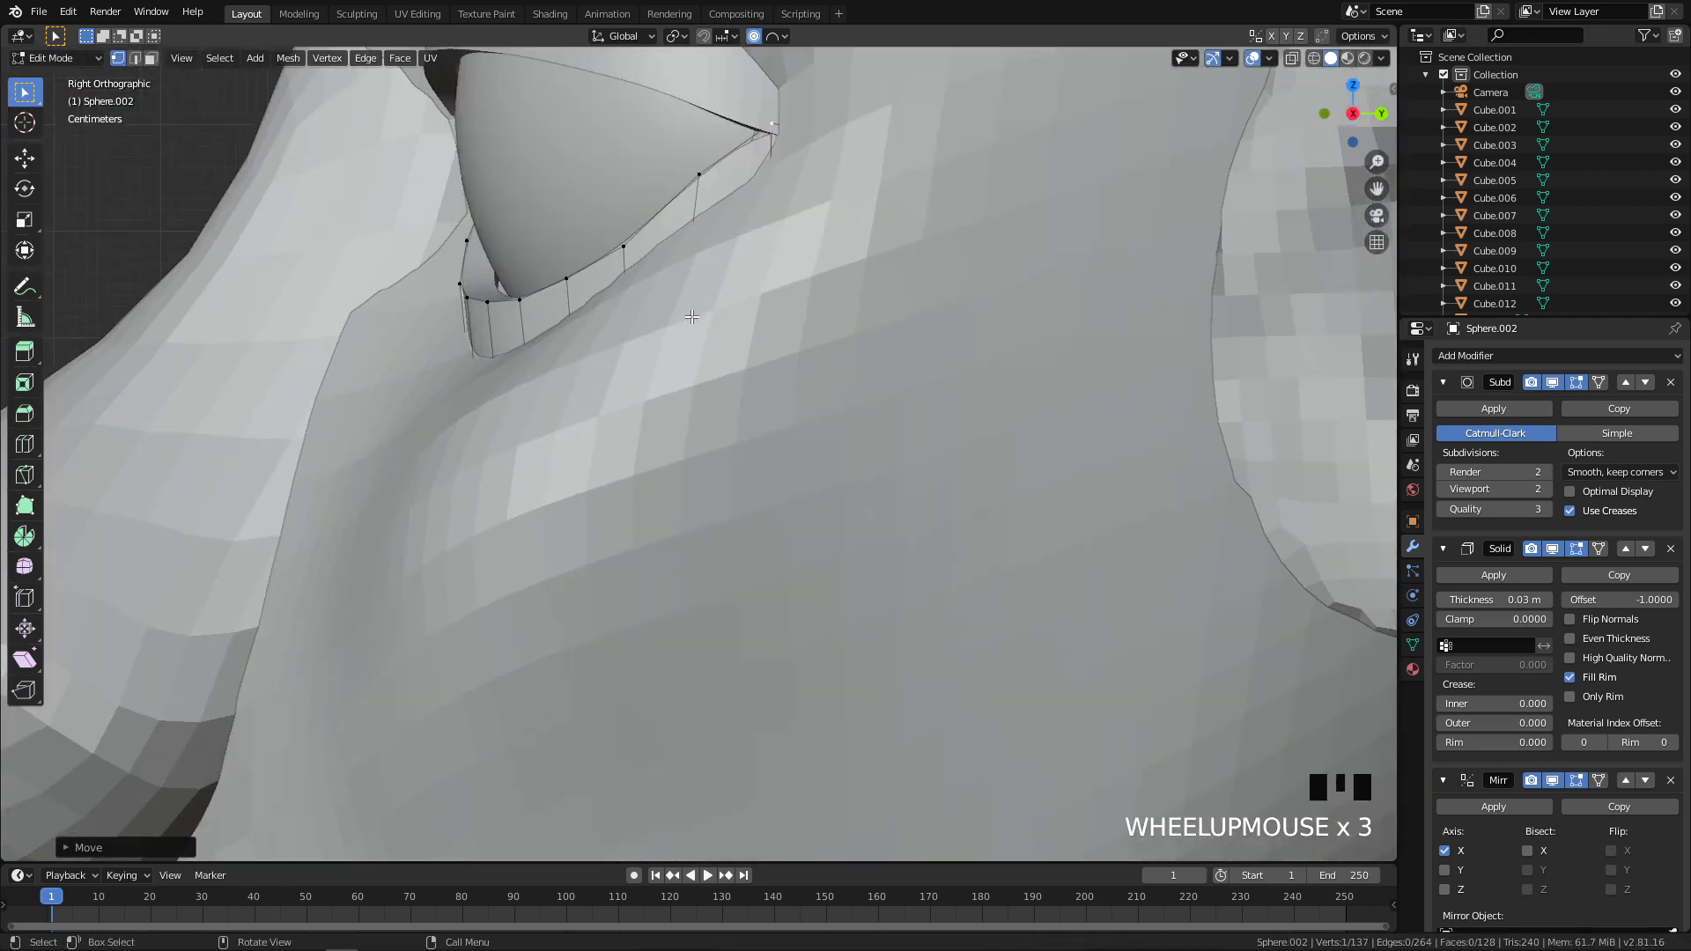
shift+middle_drag(690, 317, 783, 301)
key(g)
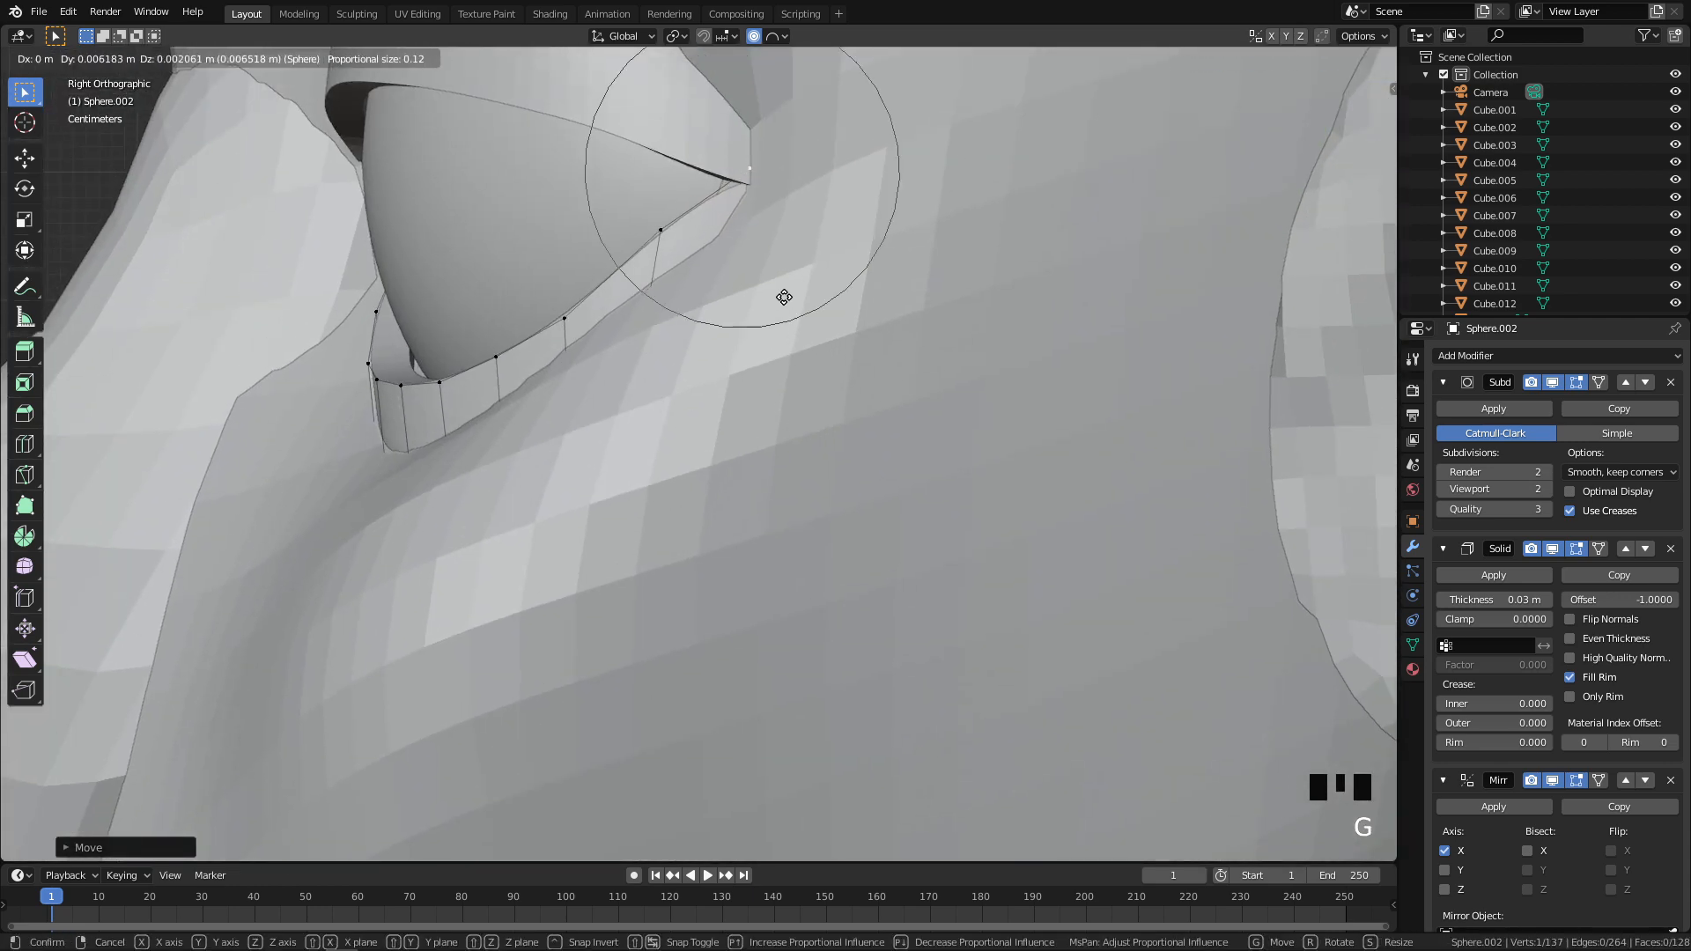
click(784, 298)
Step: Nudge two vertices on the outer half of the lower eyelid's upper edge to follow the eyeball
click(667, 229)
key(g)
click(668, 231)
click(560, 311)
key(g)
click(555, 305)
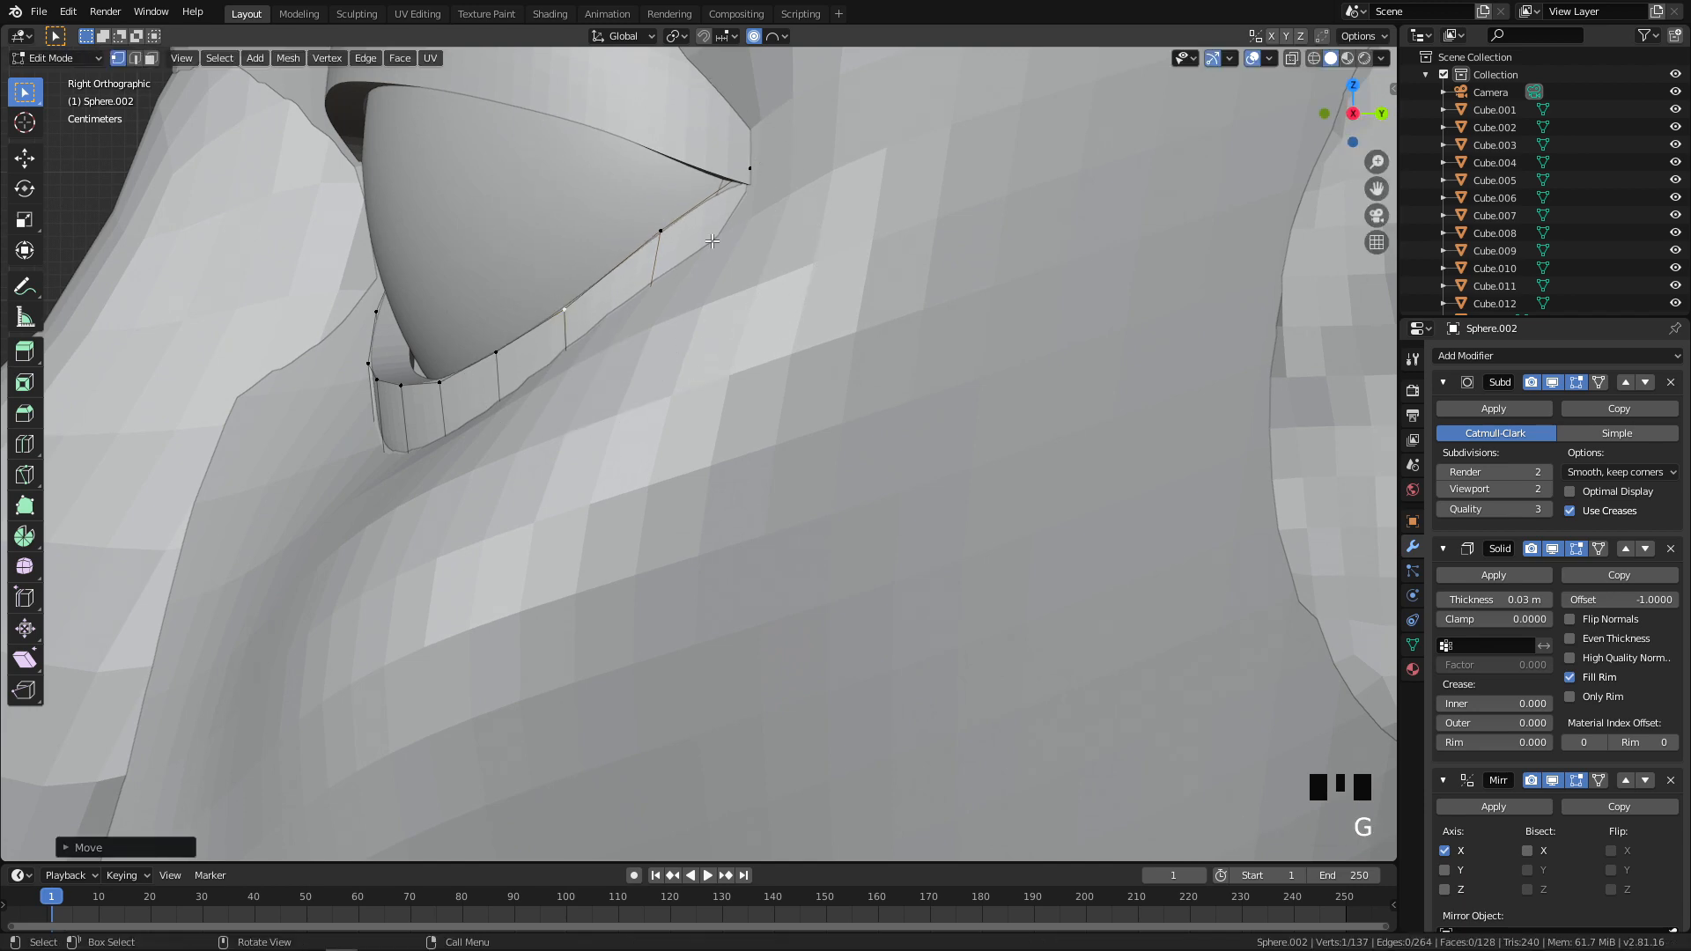
Step: Return to the front view, leave Edit Mode, and deselect everything
scroll(712, 241, down, 3)
key(q)
key(q)
click(812, 287)
scroll(860, 345, down, 4)
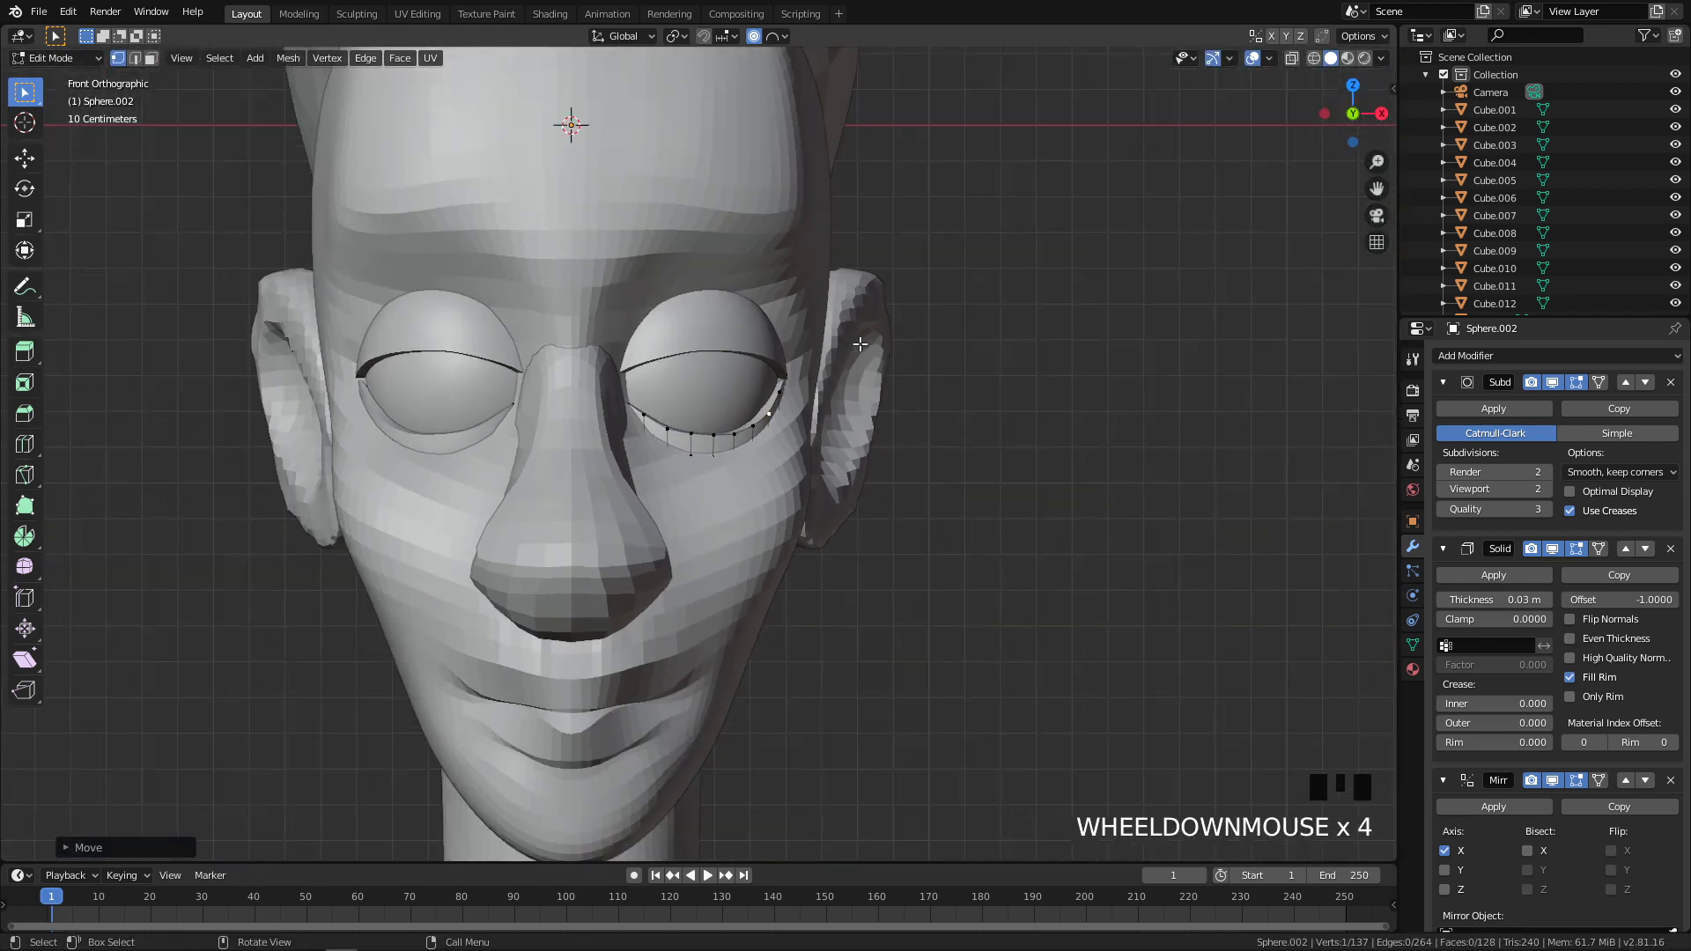
key(Tab)
key(alt+a)
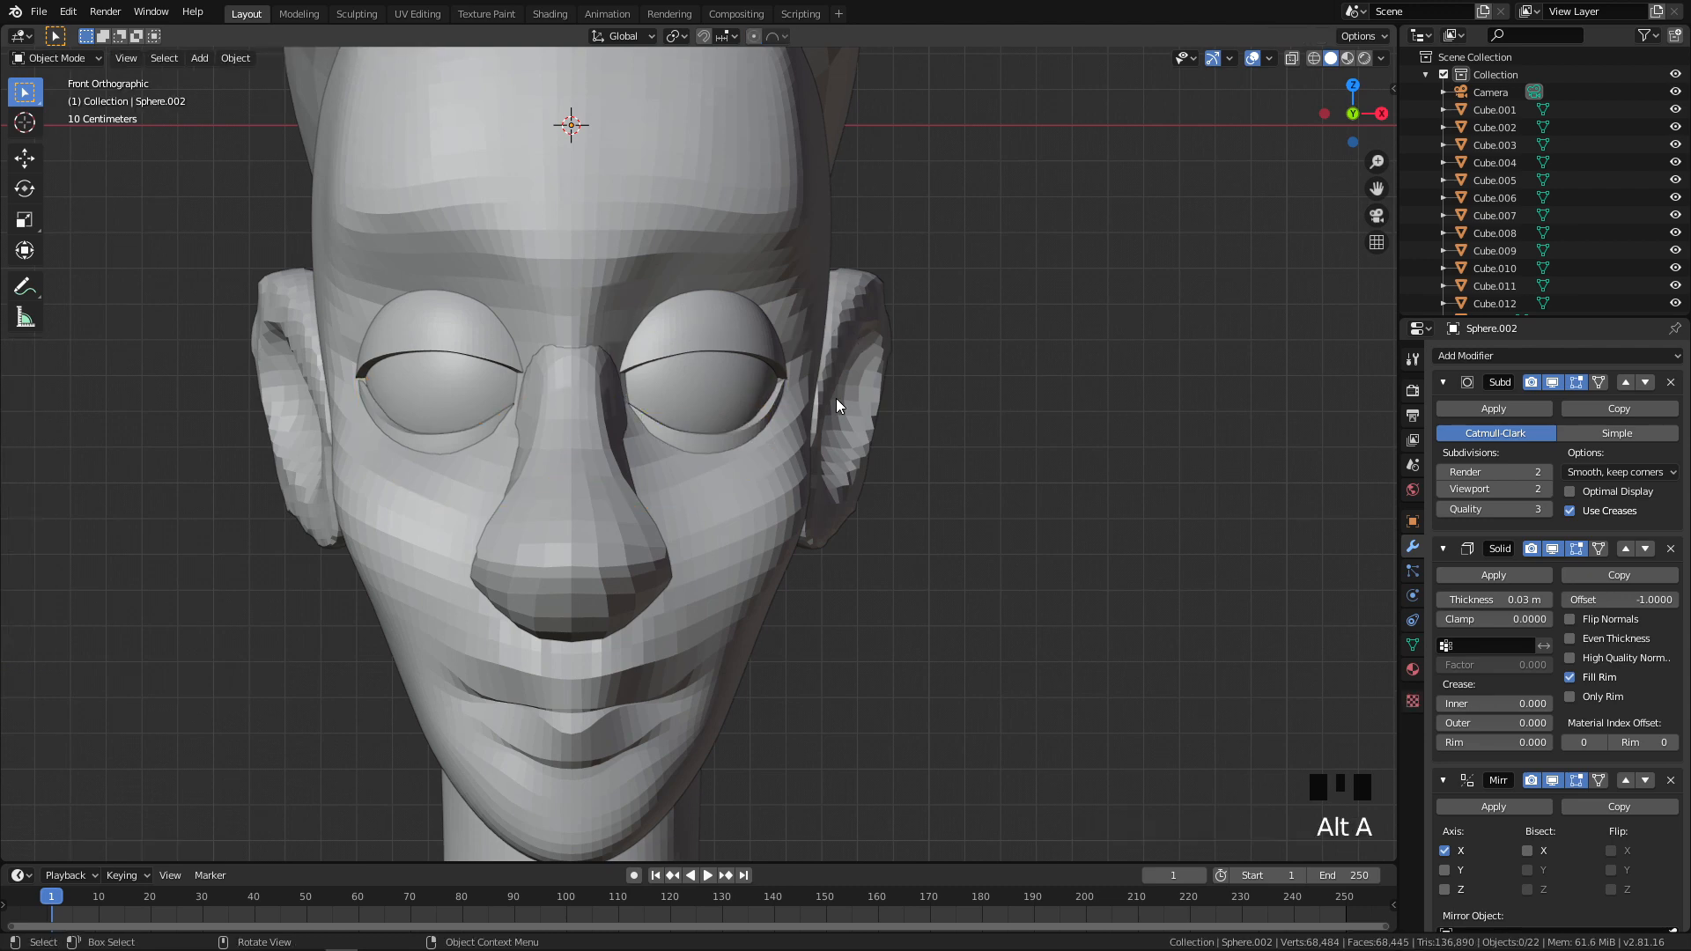
Step: Select the lower eyelid, add a Bevel modifier, and examine its rim up close
middle_drag(837, 398, 743, 479)
scroll(725, 468, up, 4)
scroll(604, 421, up, 3)
middle_drag(604, 421, 346, 426)
click(441, 426)
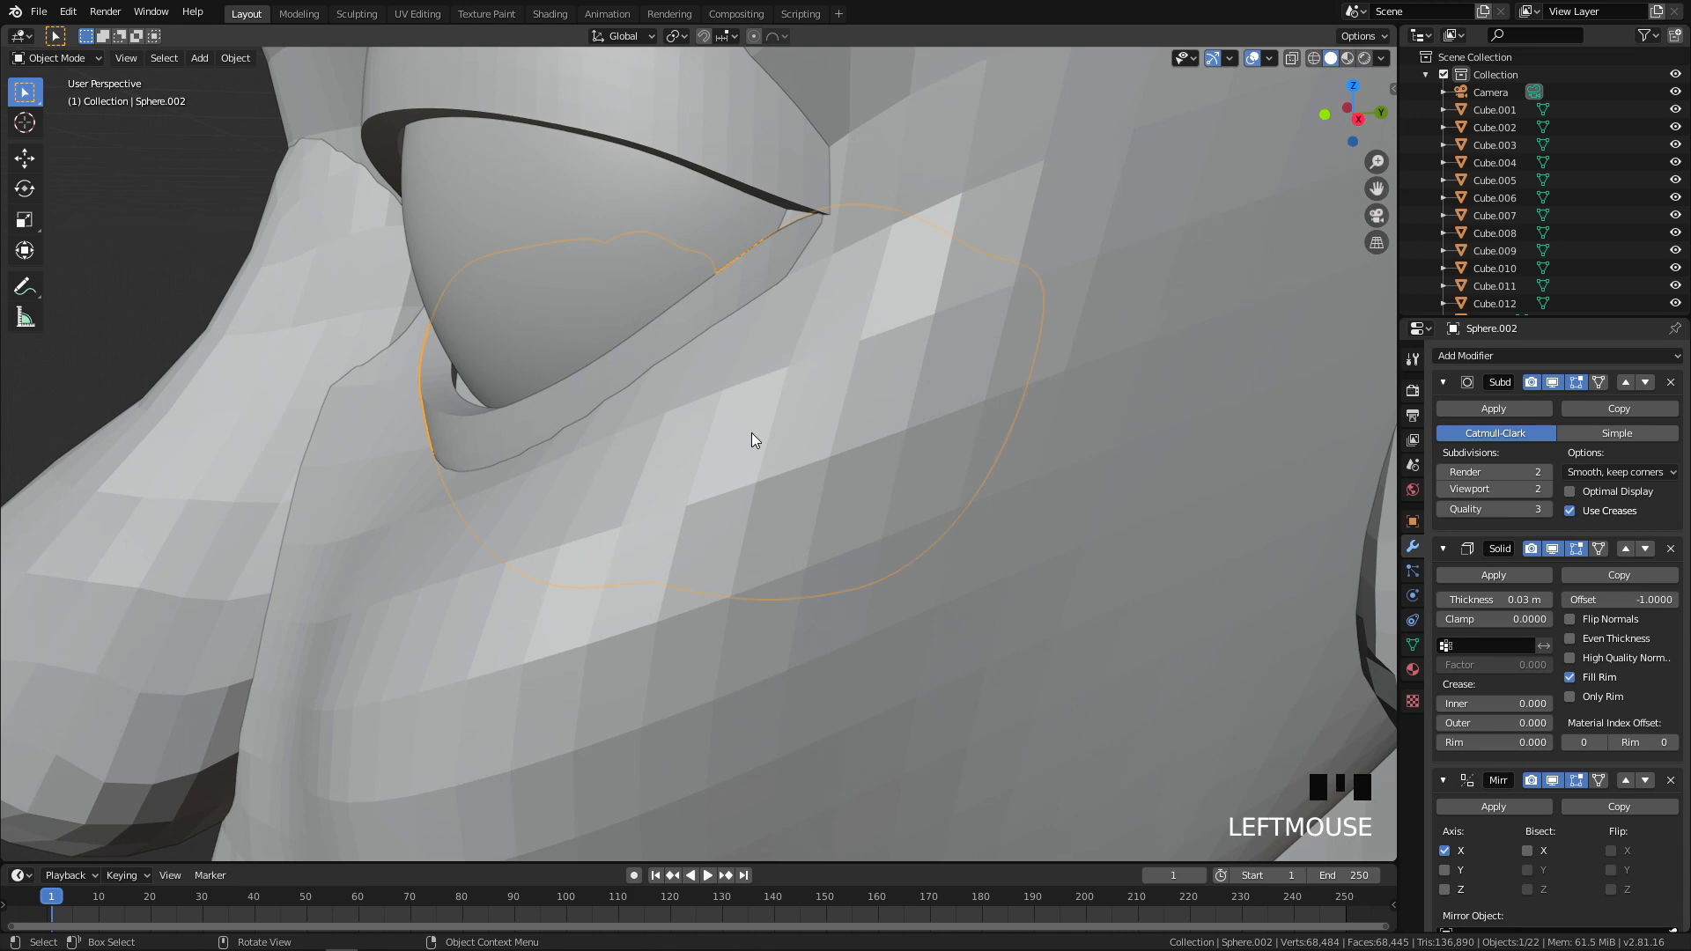
click(1506, 356)
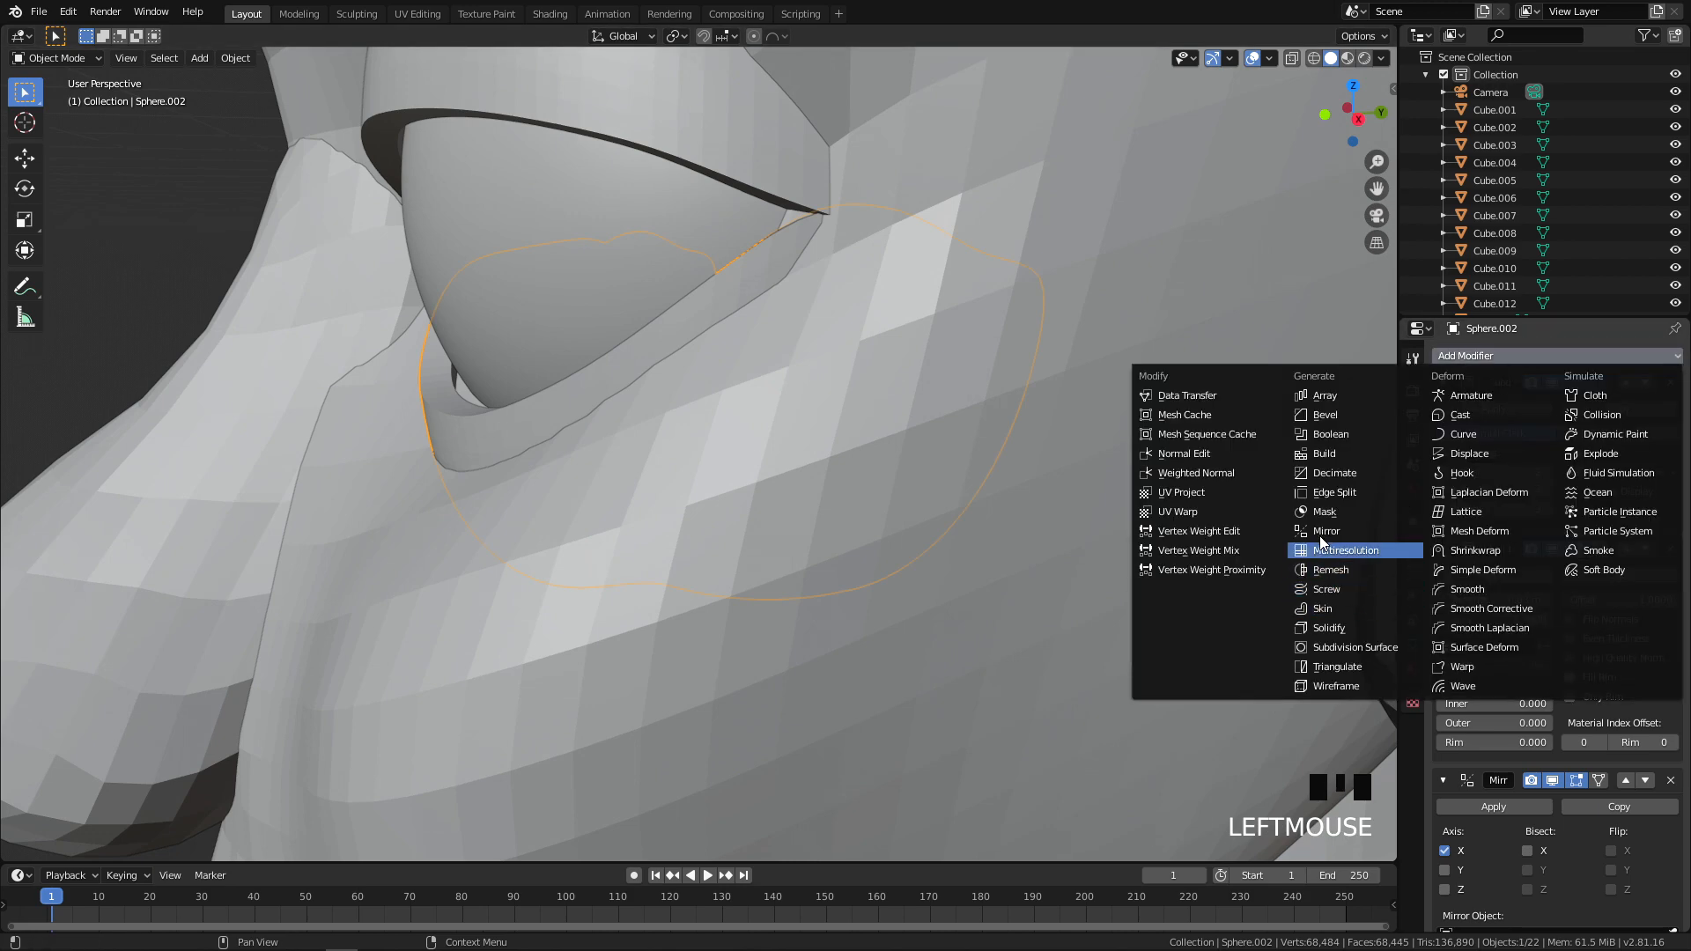
click(1327, 416)
middle_drag(1272, 415, 794, 410)
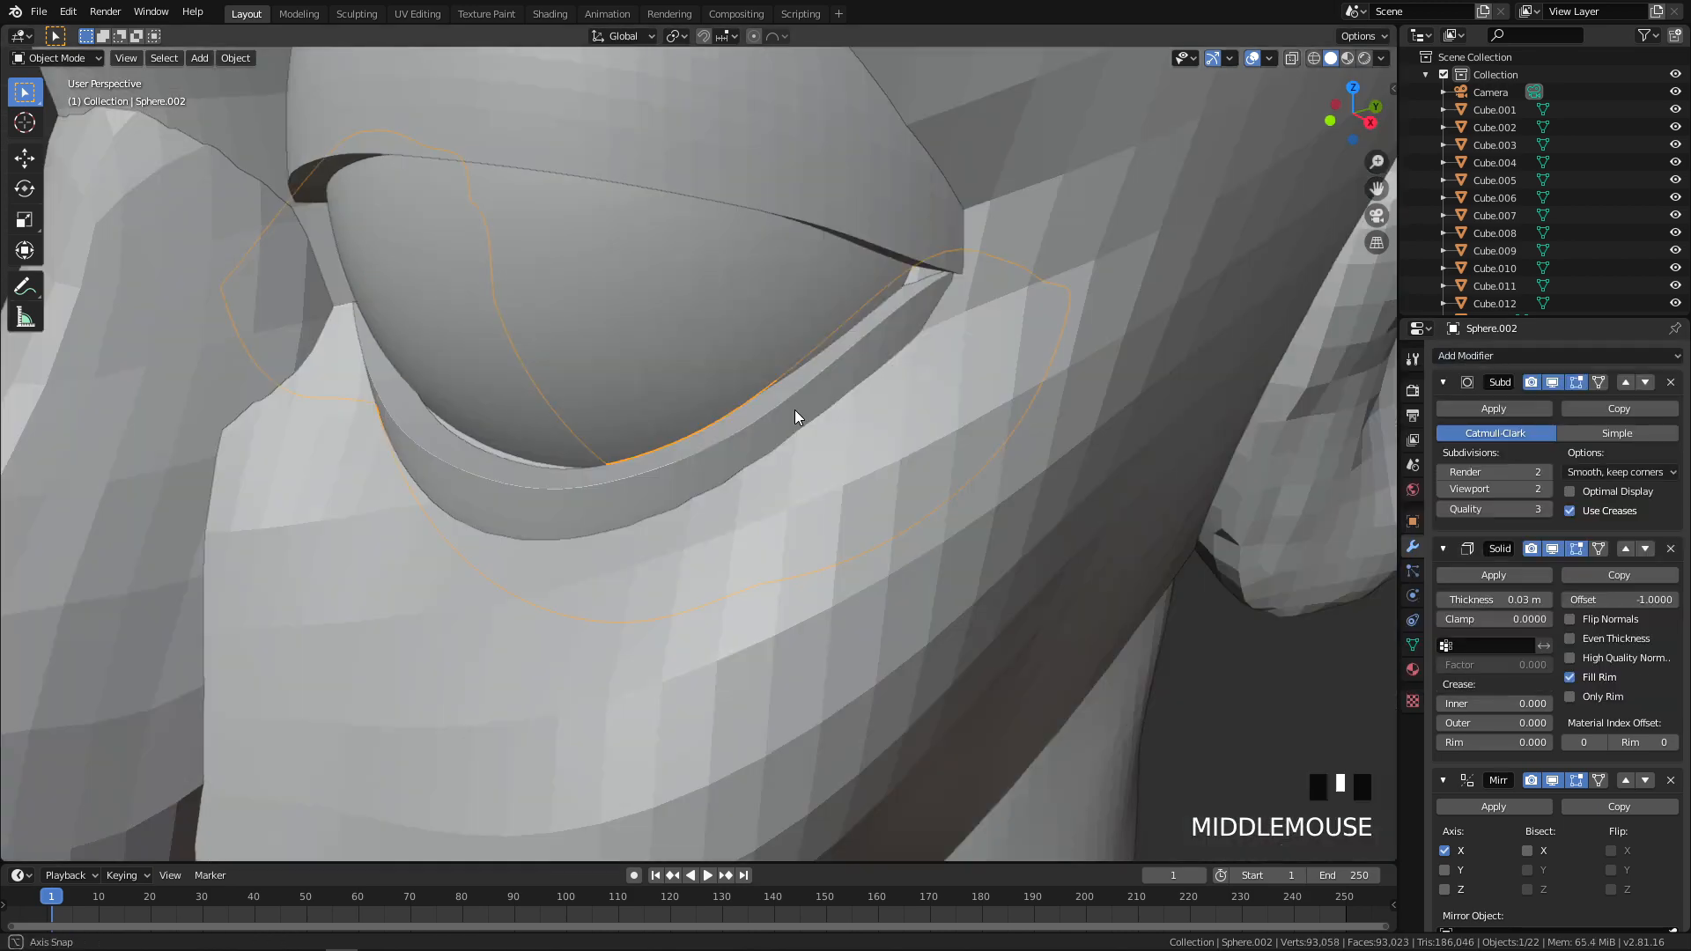
scroll(789, 458, up, 2)
shift+middle_drag(785, 472, 851, 361)
scroll(655, 419, up, 4)
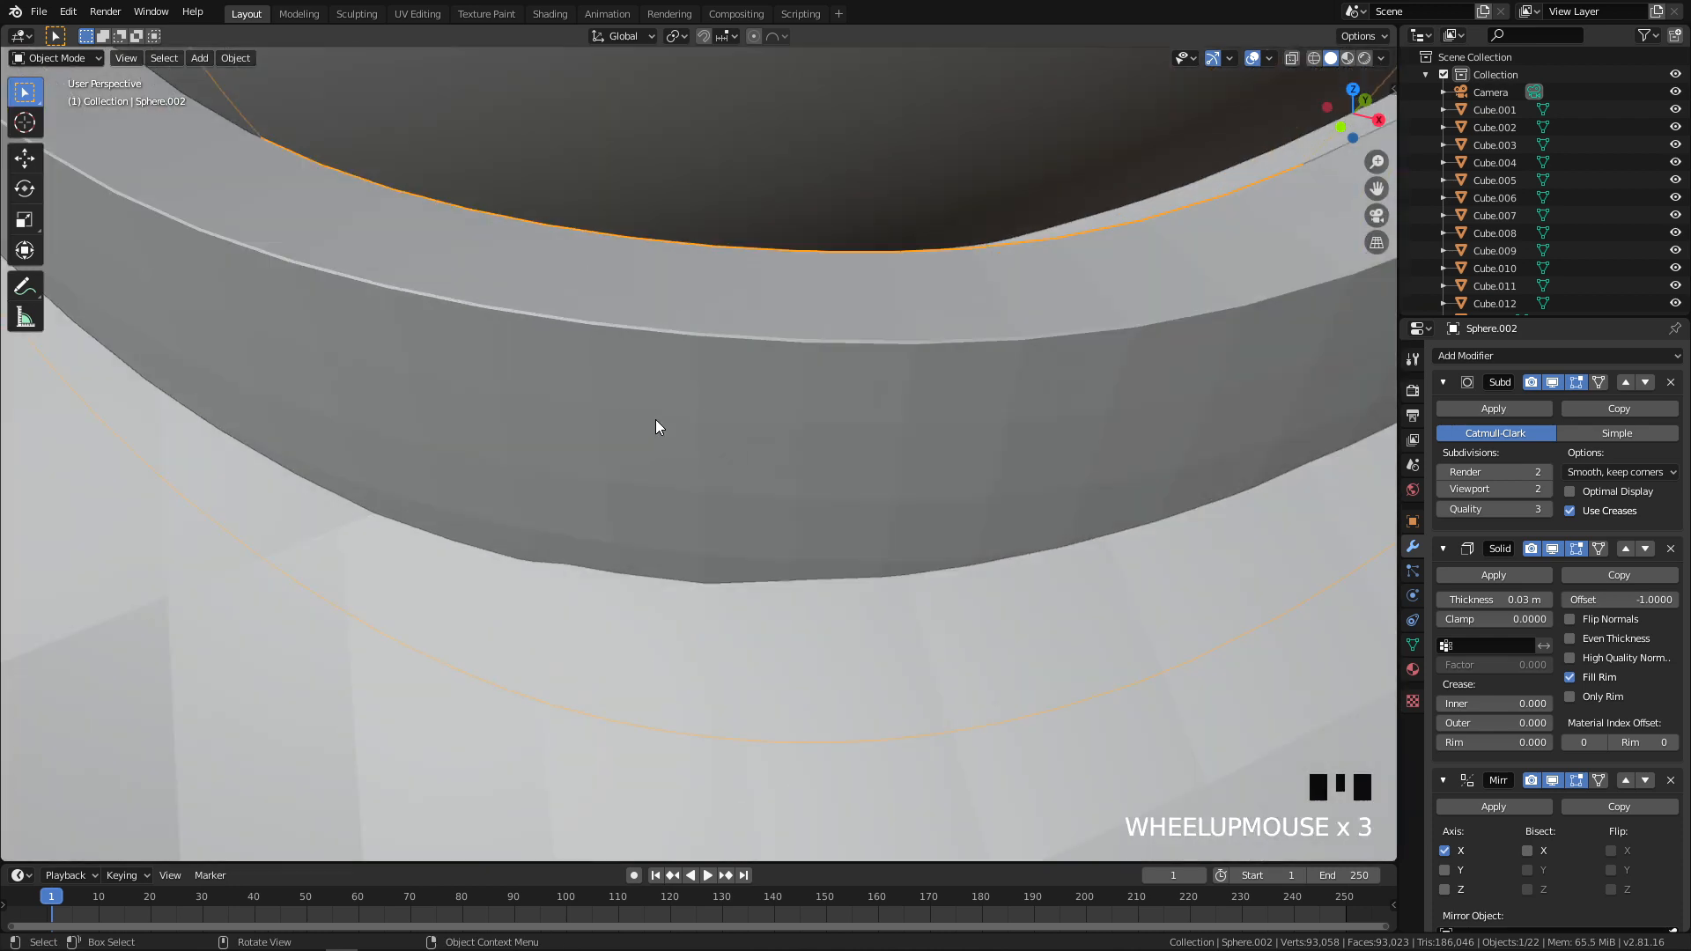
Step: Try a bevel width of 1.47 m on the lower eyelid and undo the change
scroll(637, 388, down, 2)
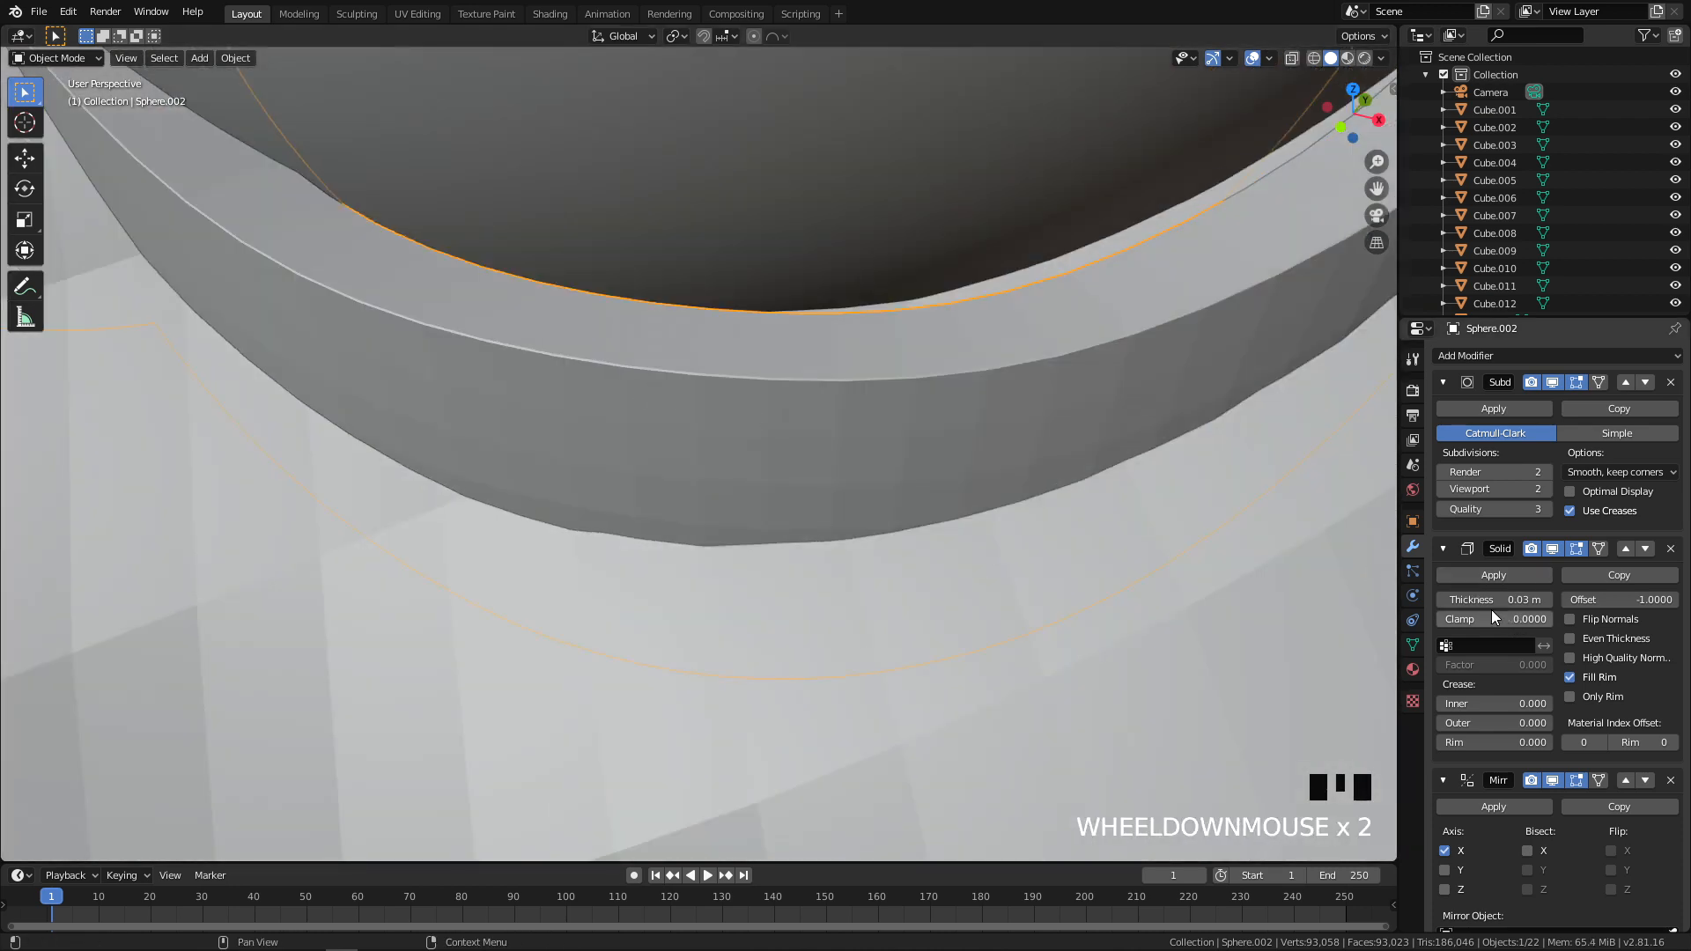
scroll(1498, 778, down, 8)
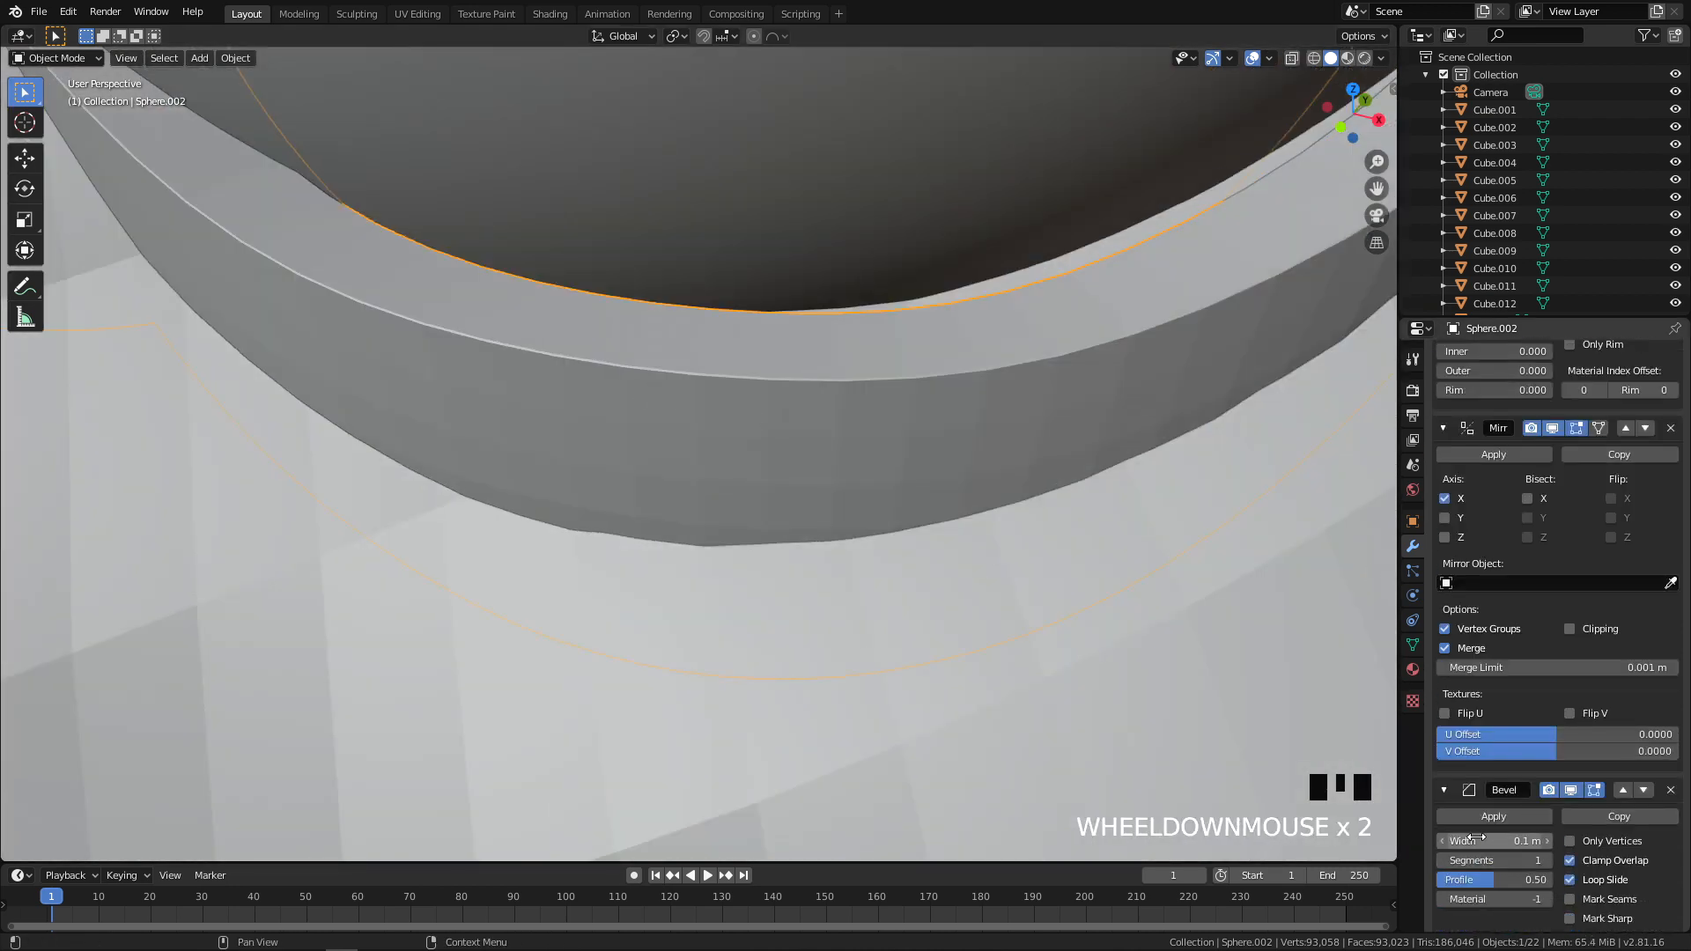
drag(1494, 841, 1524, 841)
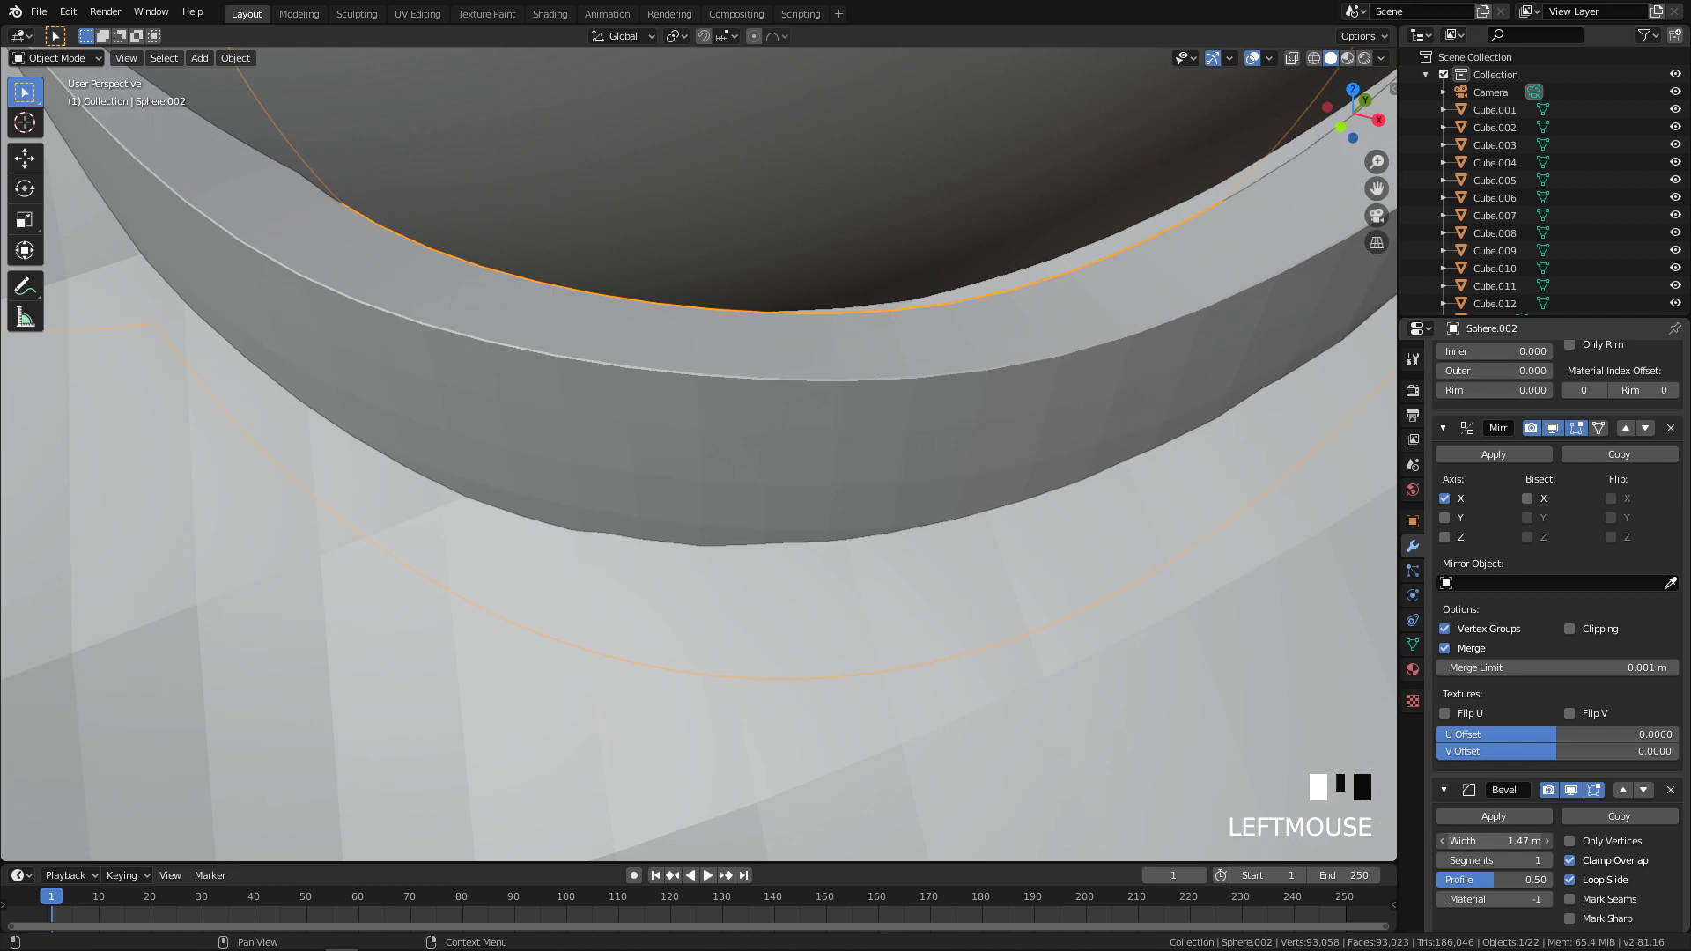
middle_drag(1027, 756, 765, 695)
key(ctrl+z)
Step: Set the bevel's limit method to Angle and inspect the beveled rim of the lower eyelid
scroll(1570, 863, down, 4)
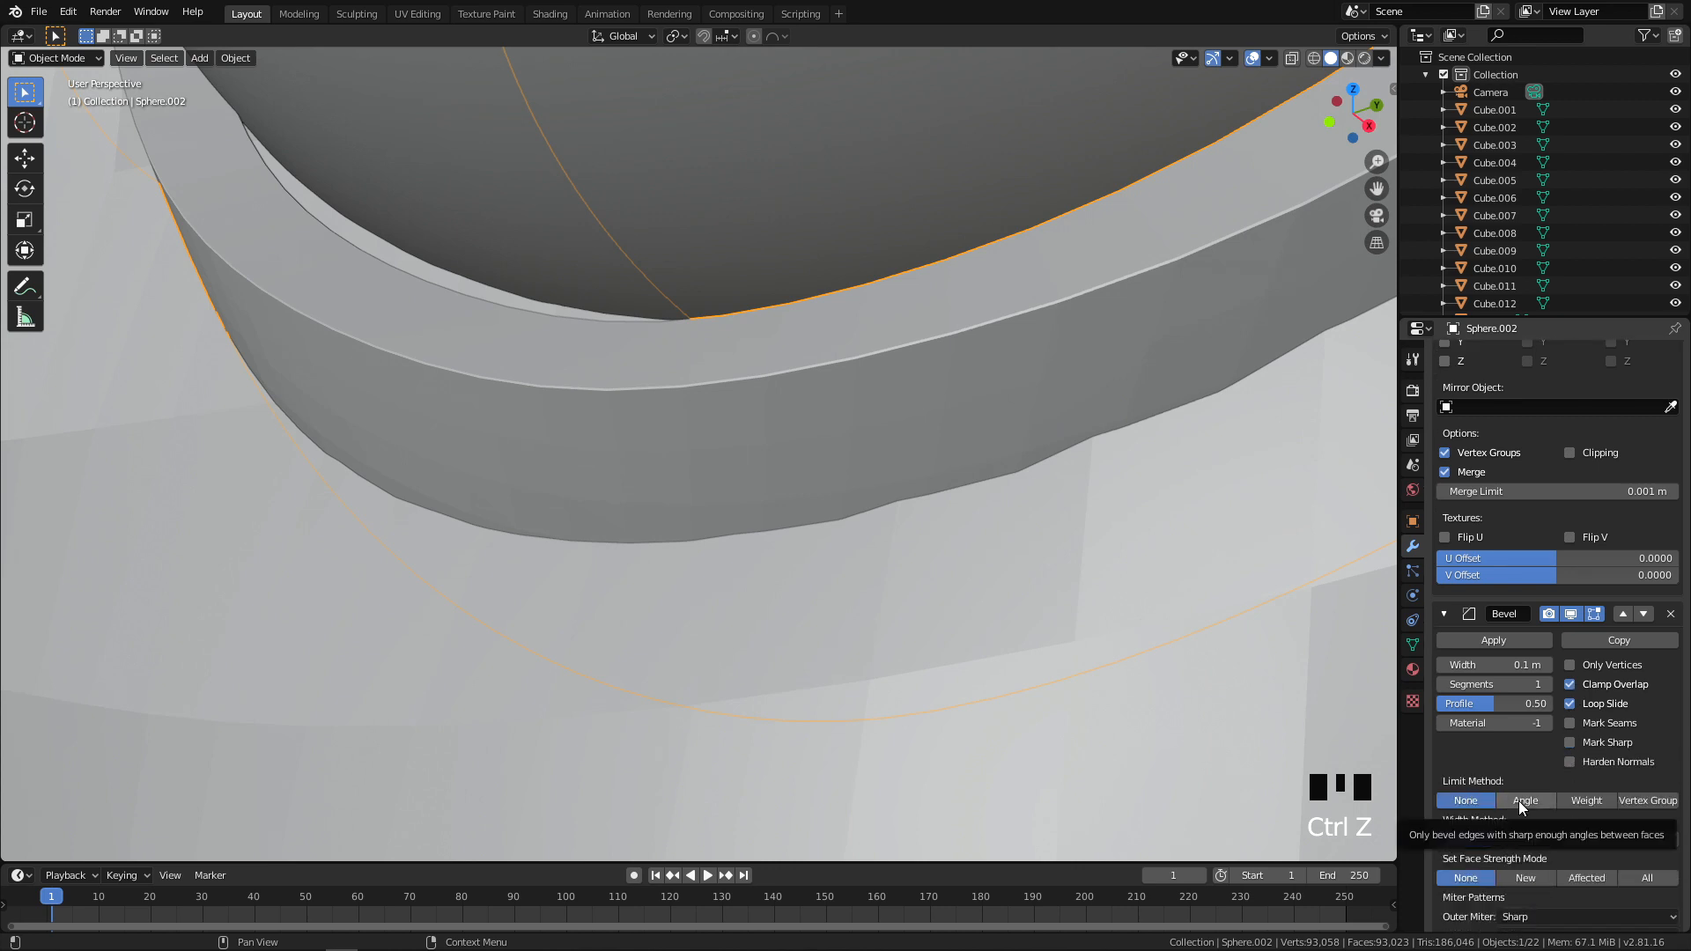
click(1519, 800)
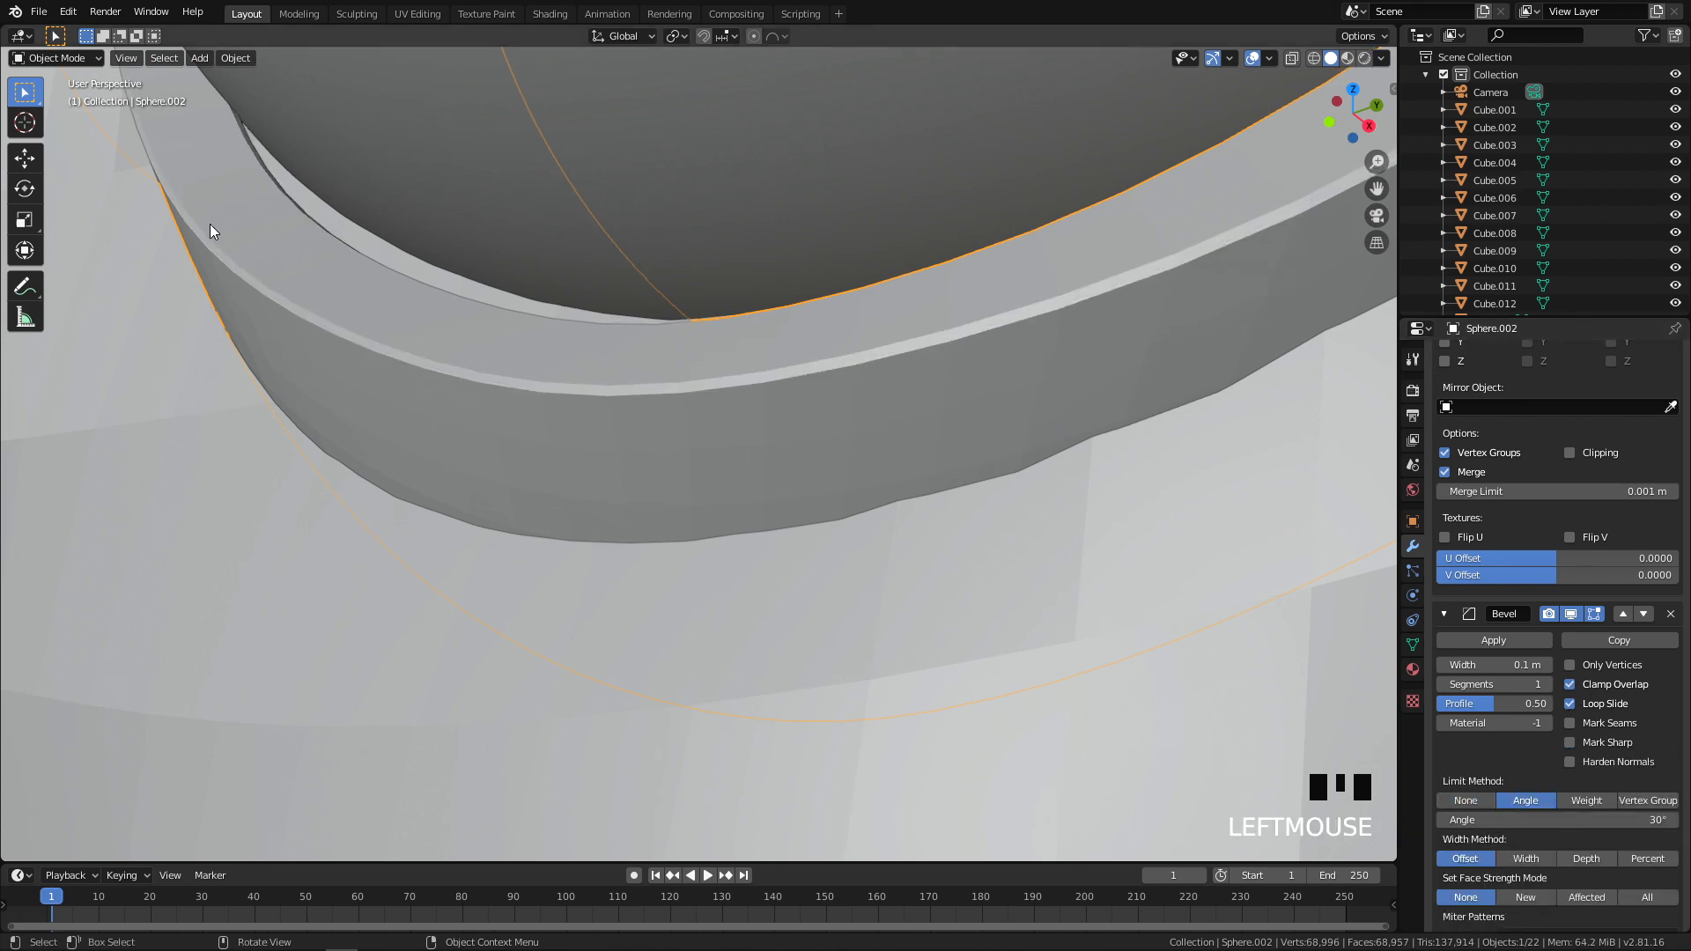
middle_drag(254, 275, 324, 336)
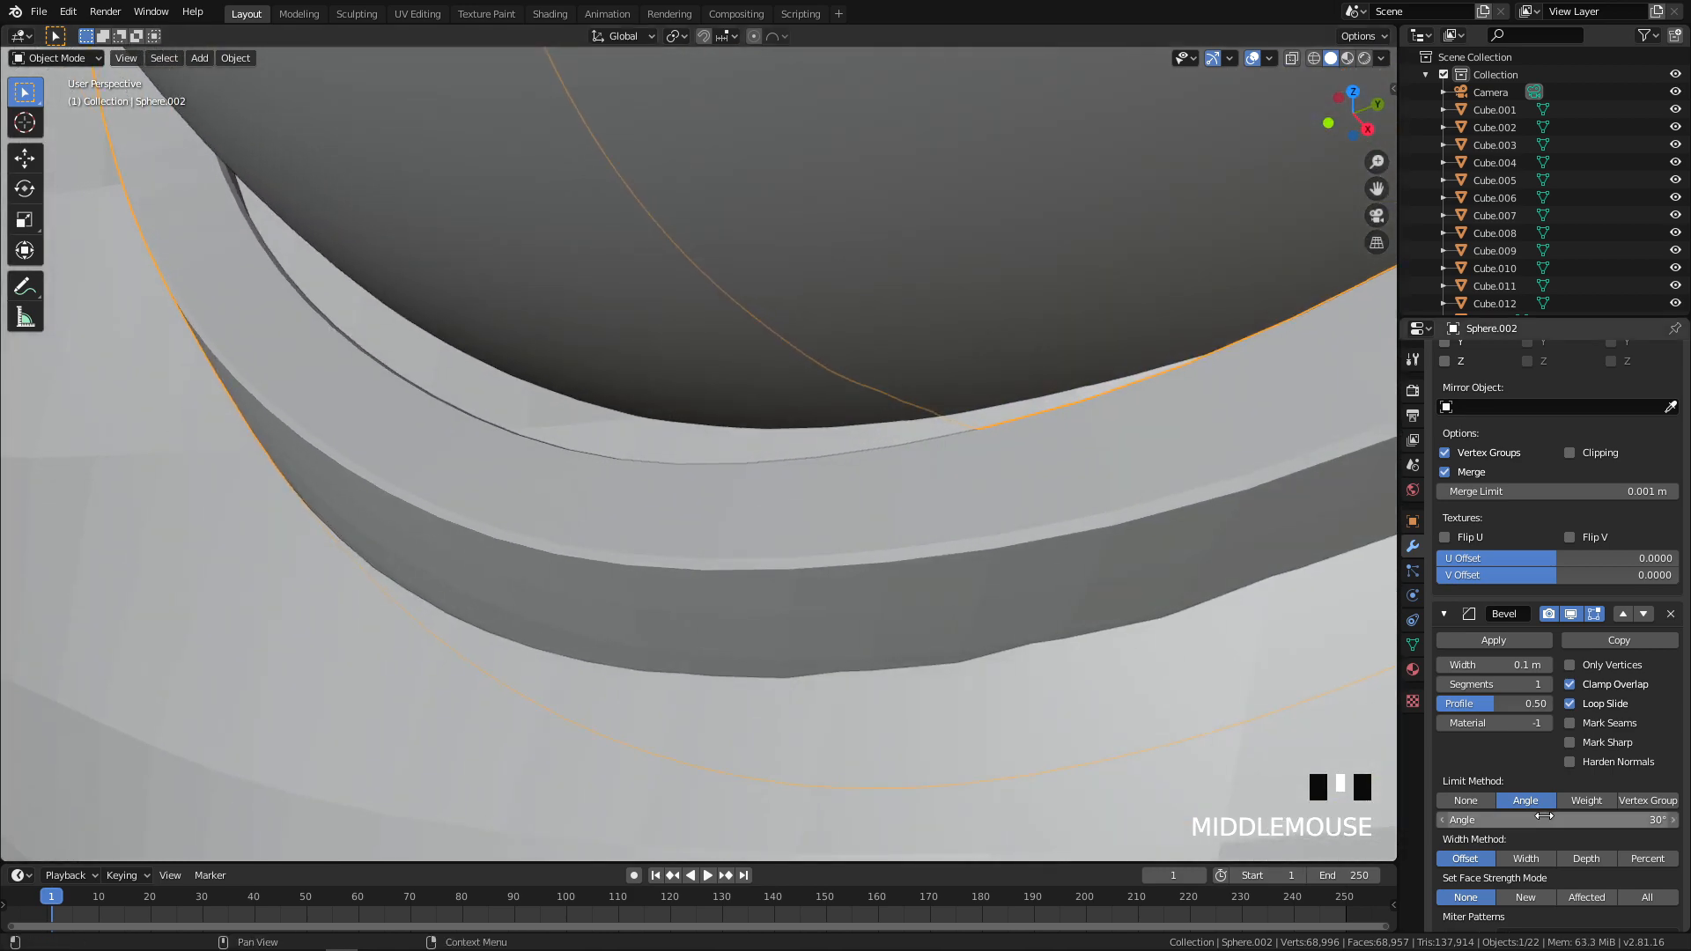
mouse_move(1485, 664)
mouse_down()
mouse_move(1503, 664)
mouse_move(1488, 664)
mouse_up()
middle_drag(608, 449, 669, 436)
scroll(689, 430, down, 3)
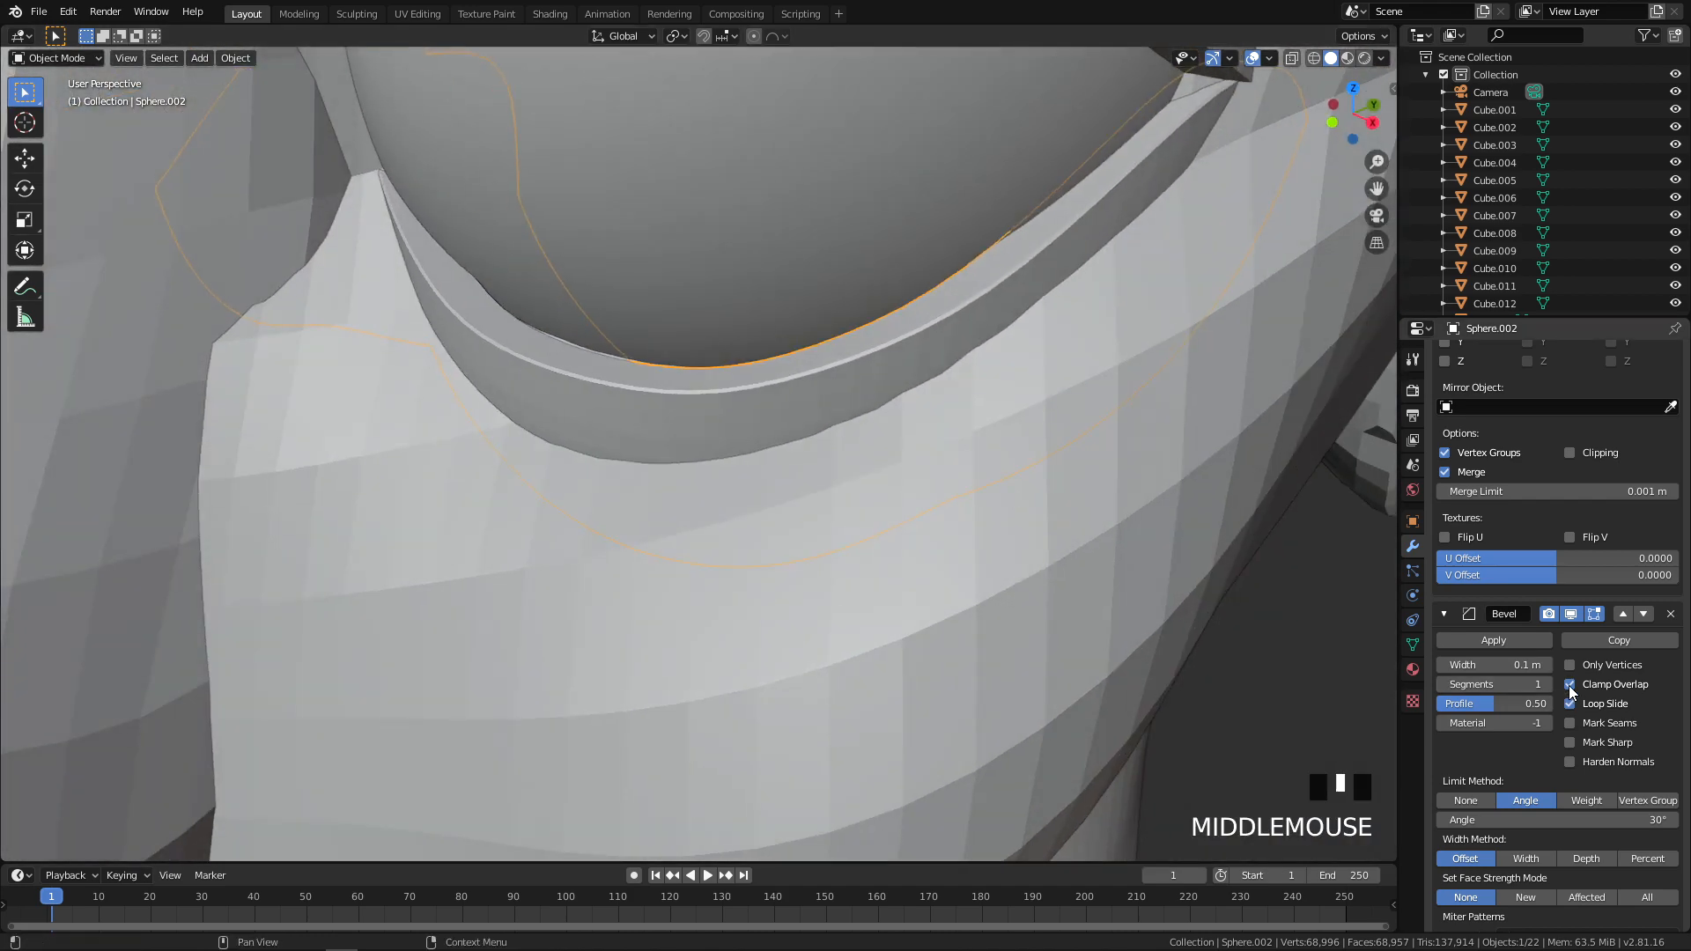
Step: Turn off Clamp Overlap for the bevel, set its width to 0.01 m, and check the lid's rim and corners
click(1571, 687)
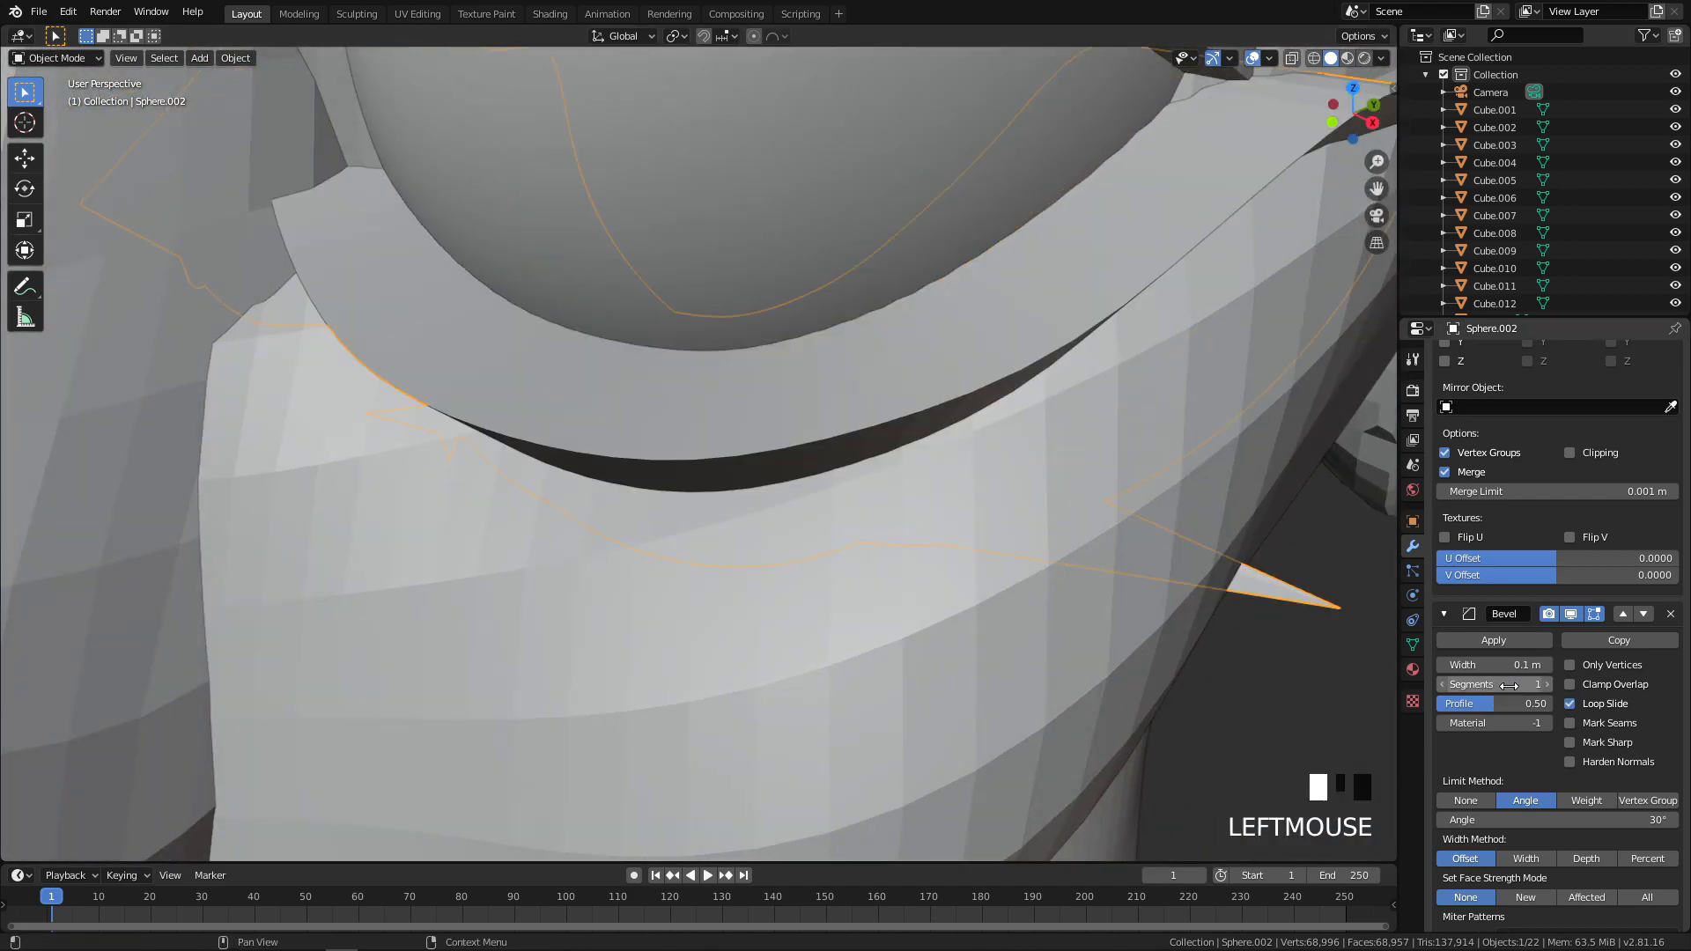
drag(1497, 665, 1483, 665)
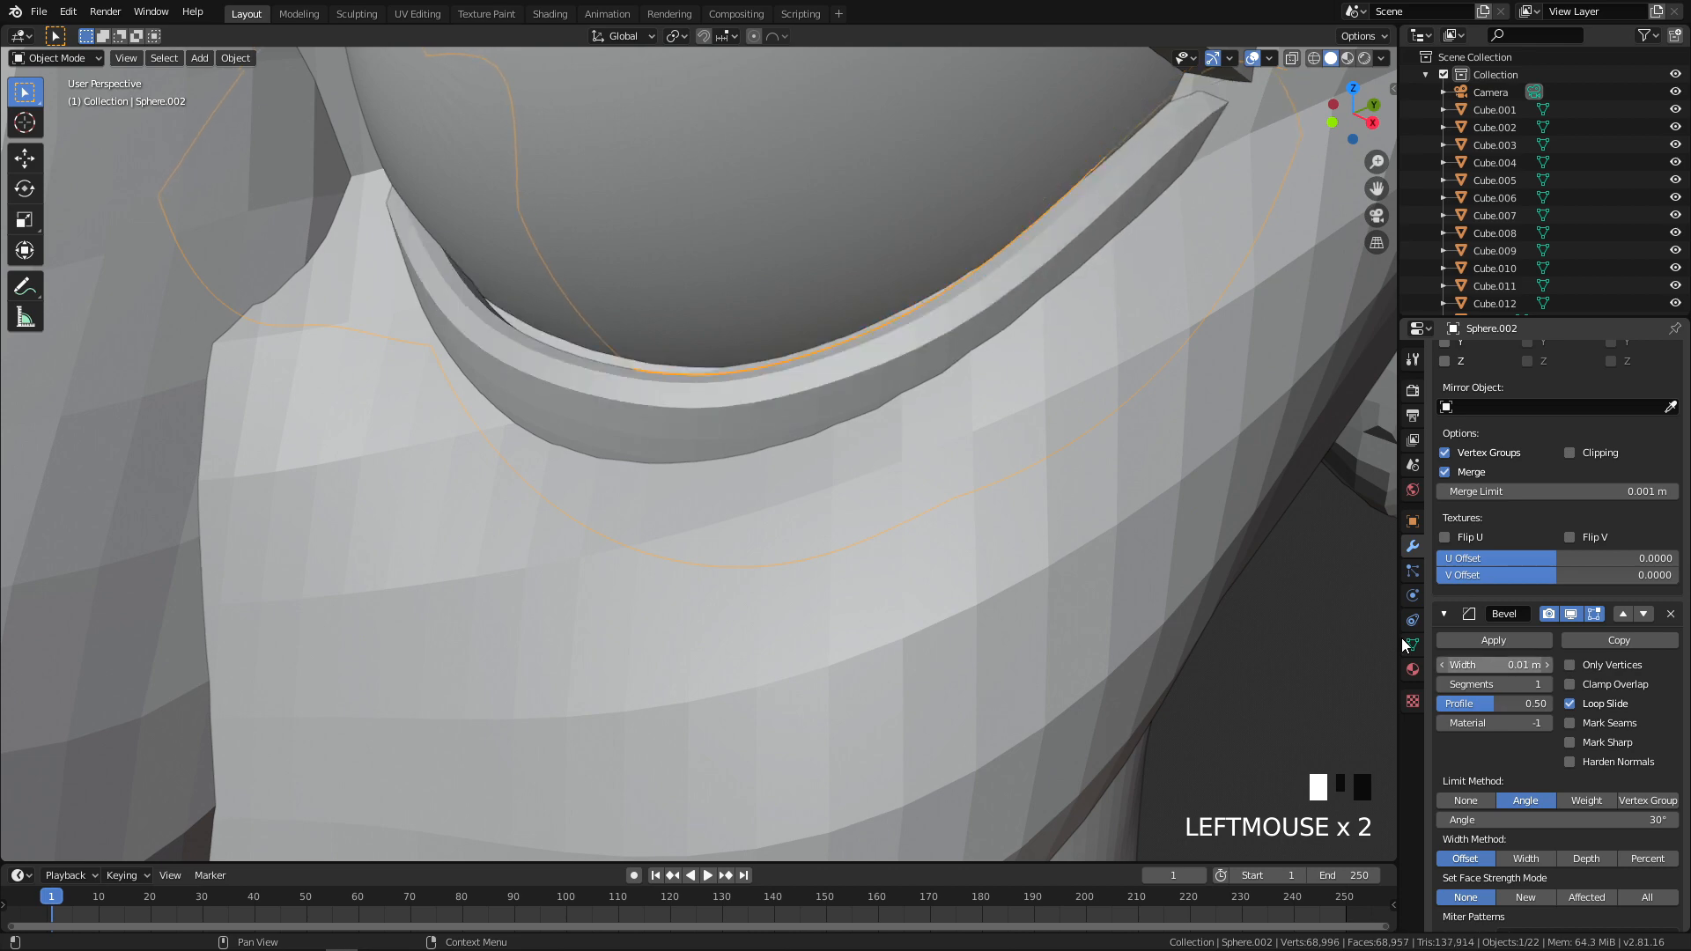
middle_drag(1101, 511, 1015, 472)
scroll(849, 415, up, 2)
middle_drag(849, 415, 546, 321)
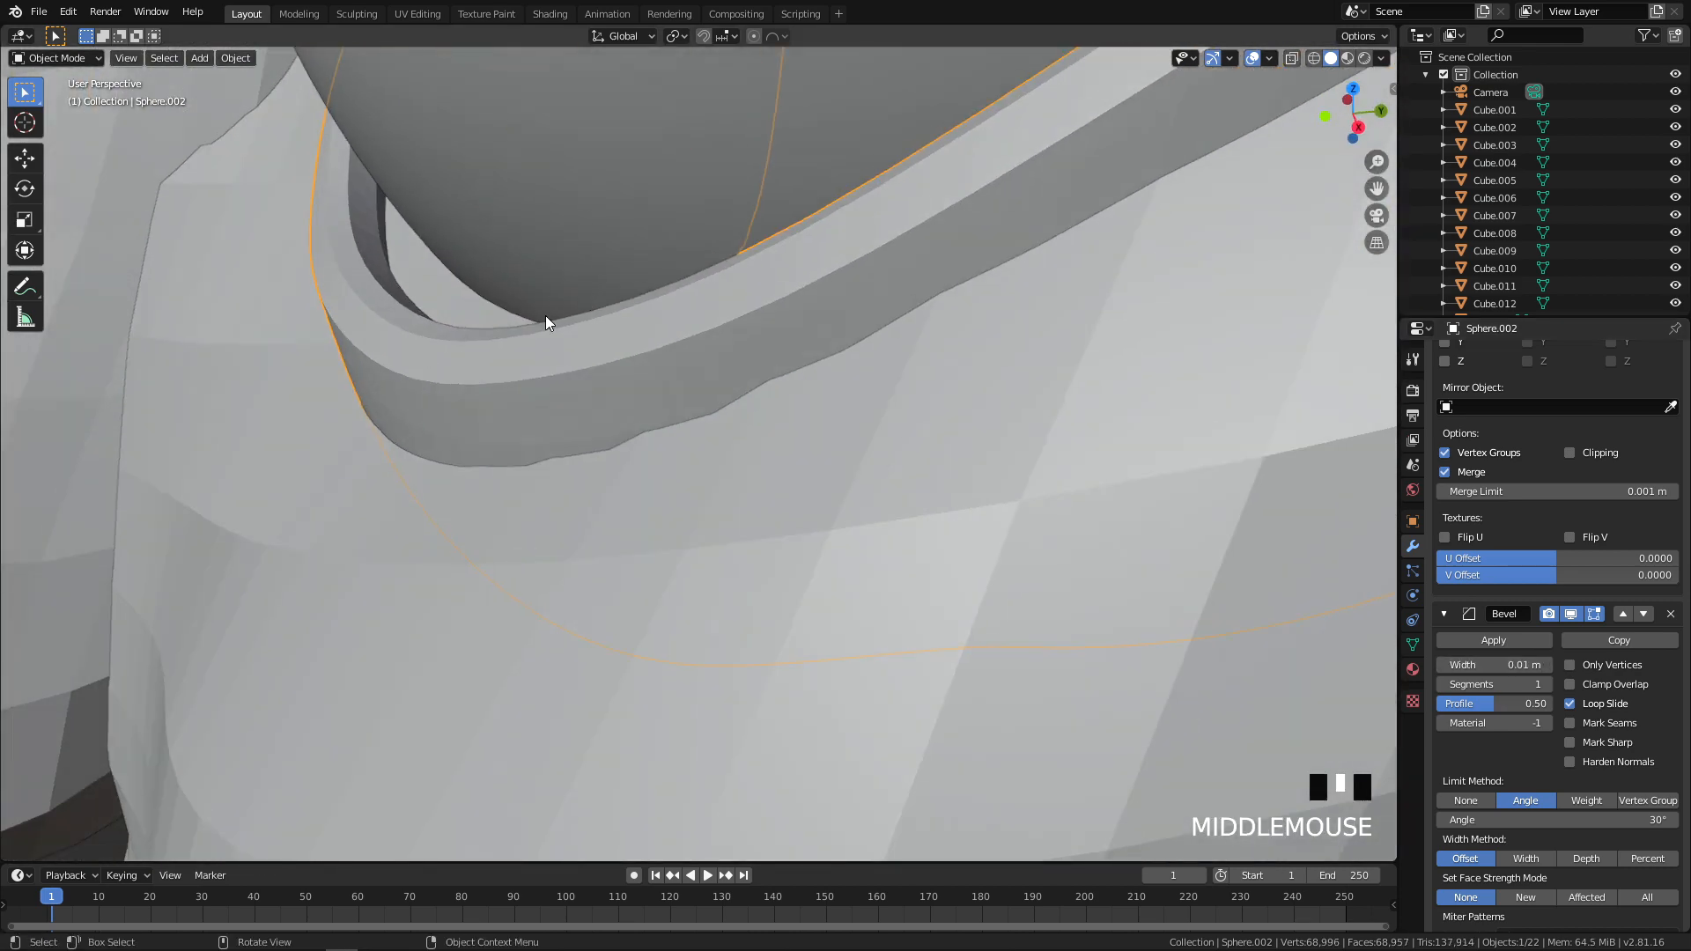
shift+middle_drag(393, 305, 491, 328)
scroll(1034, 317, down, 2)
shift+middle_drag(1034, 317, 933, 374)
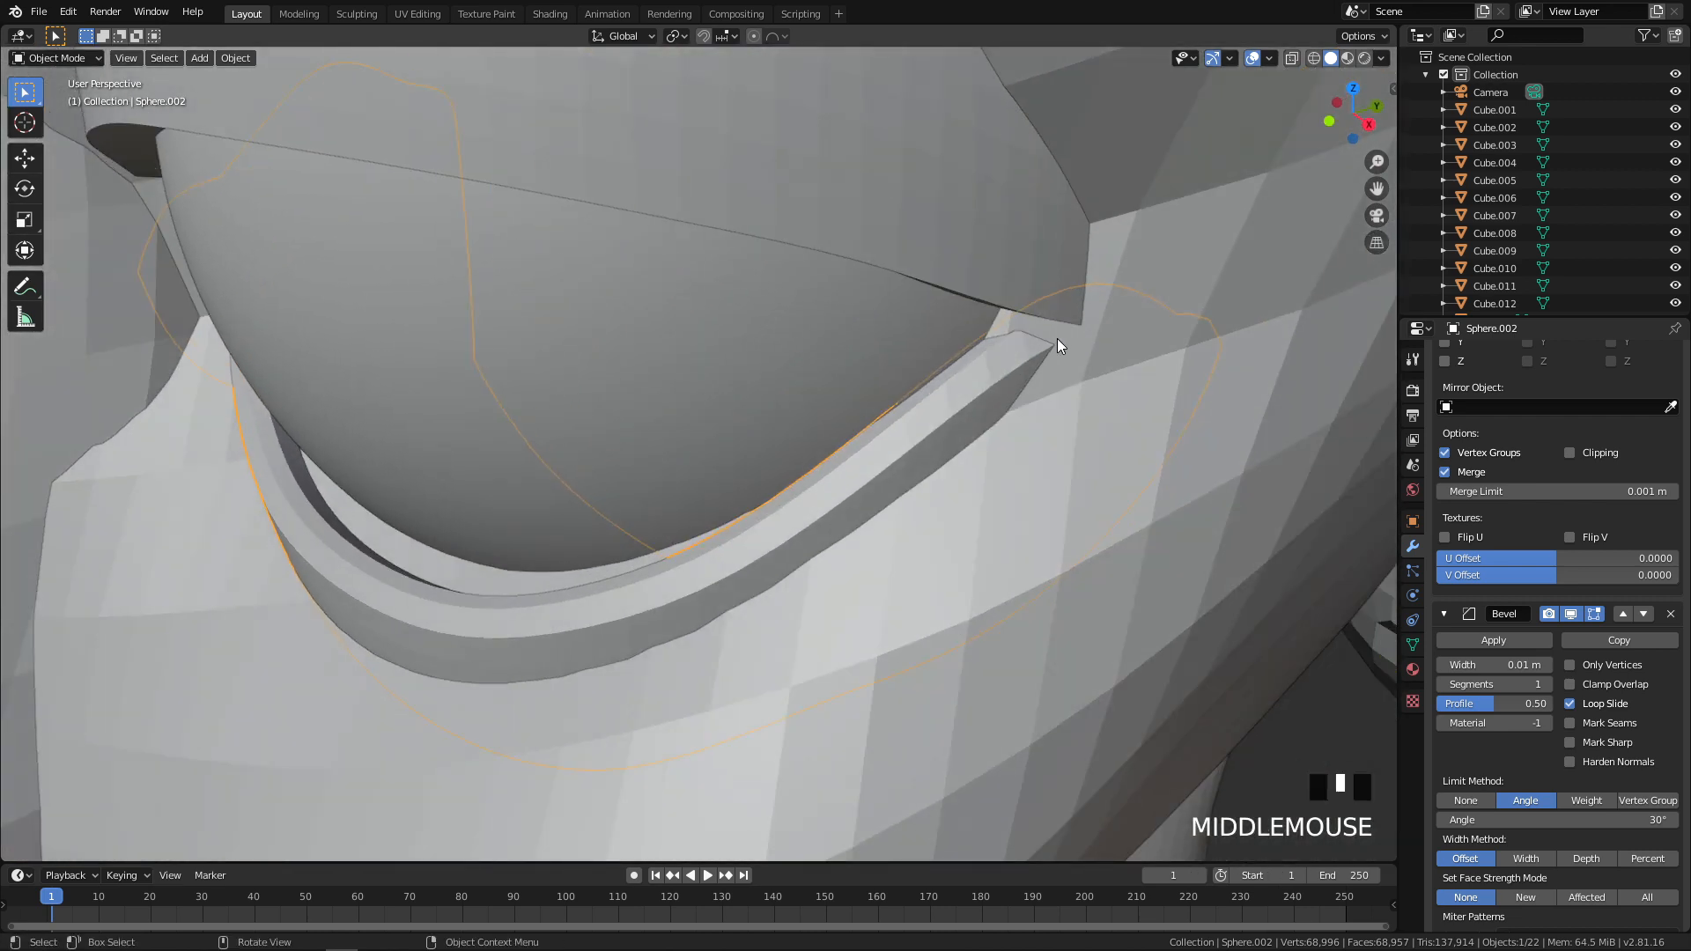
Step: Turn Clamp Overlap back on for the lower eyelid's bevel and inspect the rim and its corners
click(1571, 685)
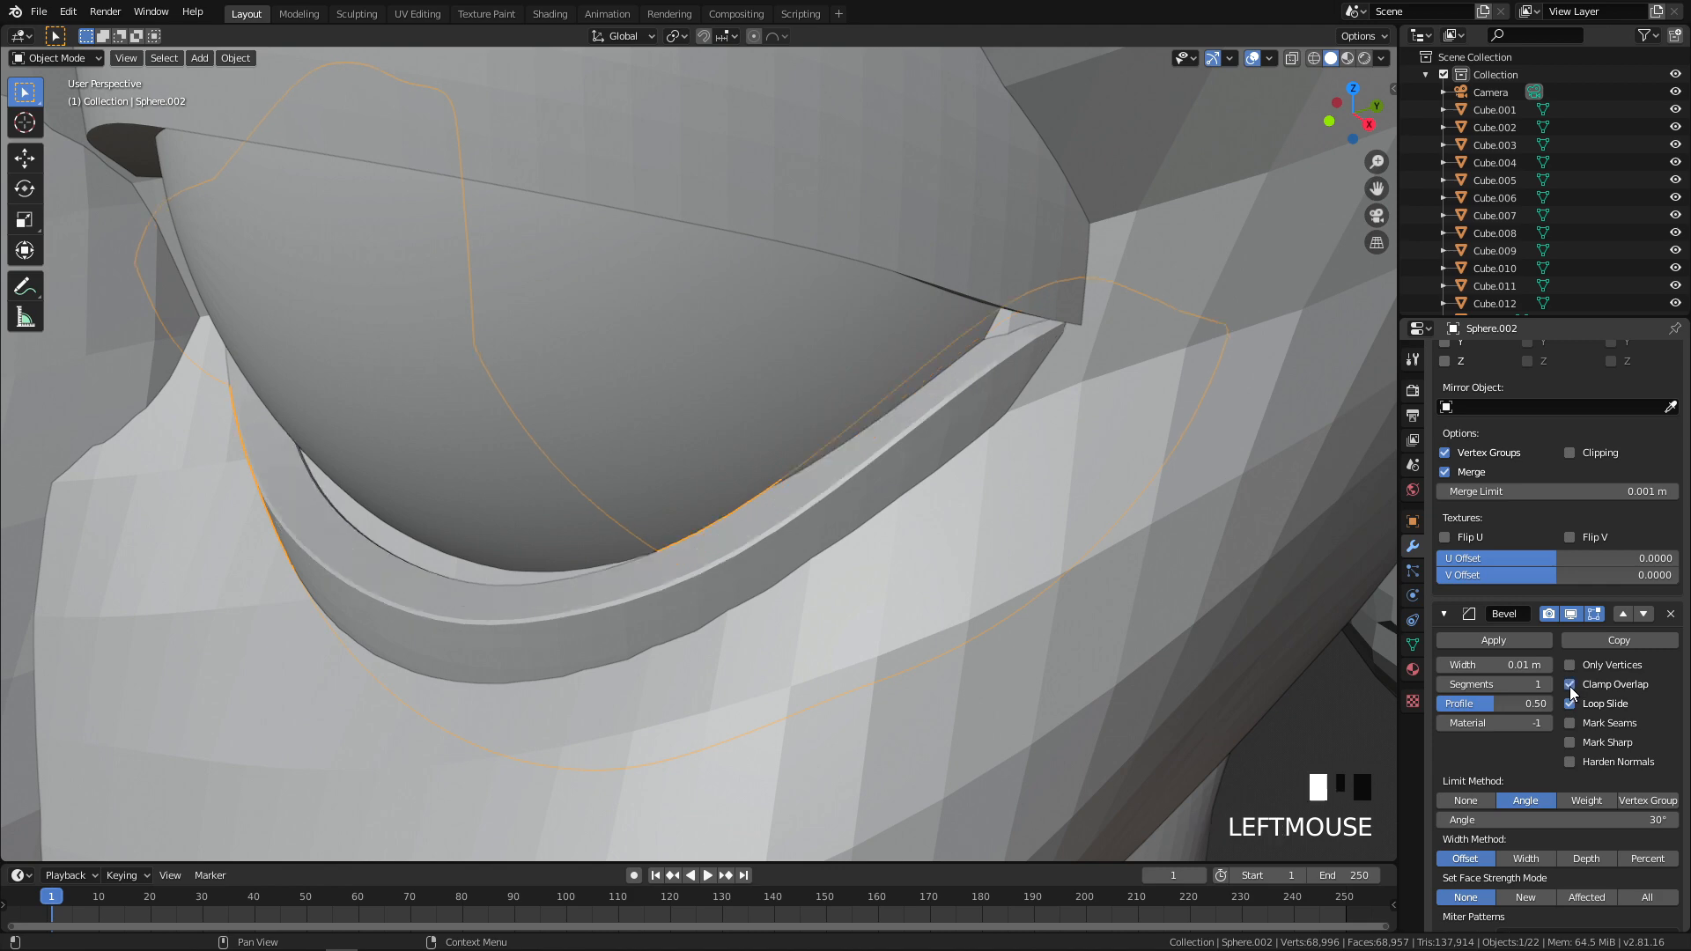
middle_drag(990, 367, 1043, 329)
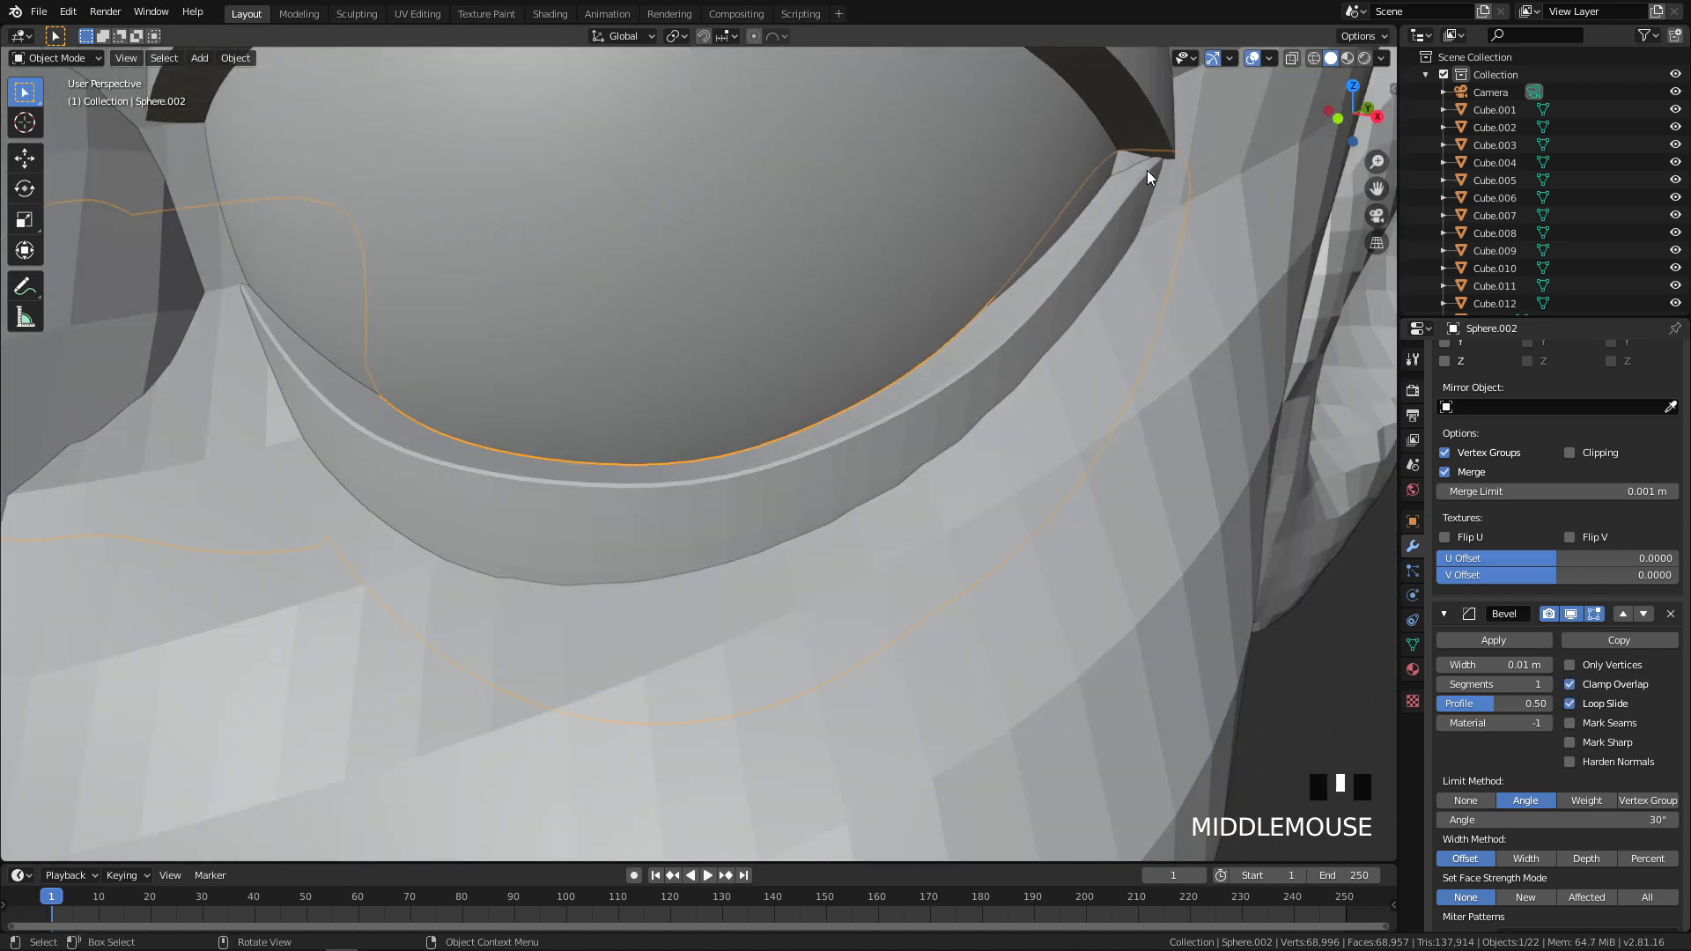
middle_drag(1155, 157, 1160, 145)
middle_drag(505, 368, 743, 404)
scroll(405, 414, up, 2)
Step: Nudge the lower eyelid slightly back and up in the right orthographic view
key(alt+q)
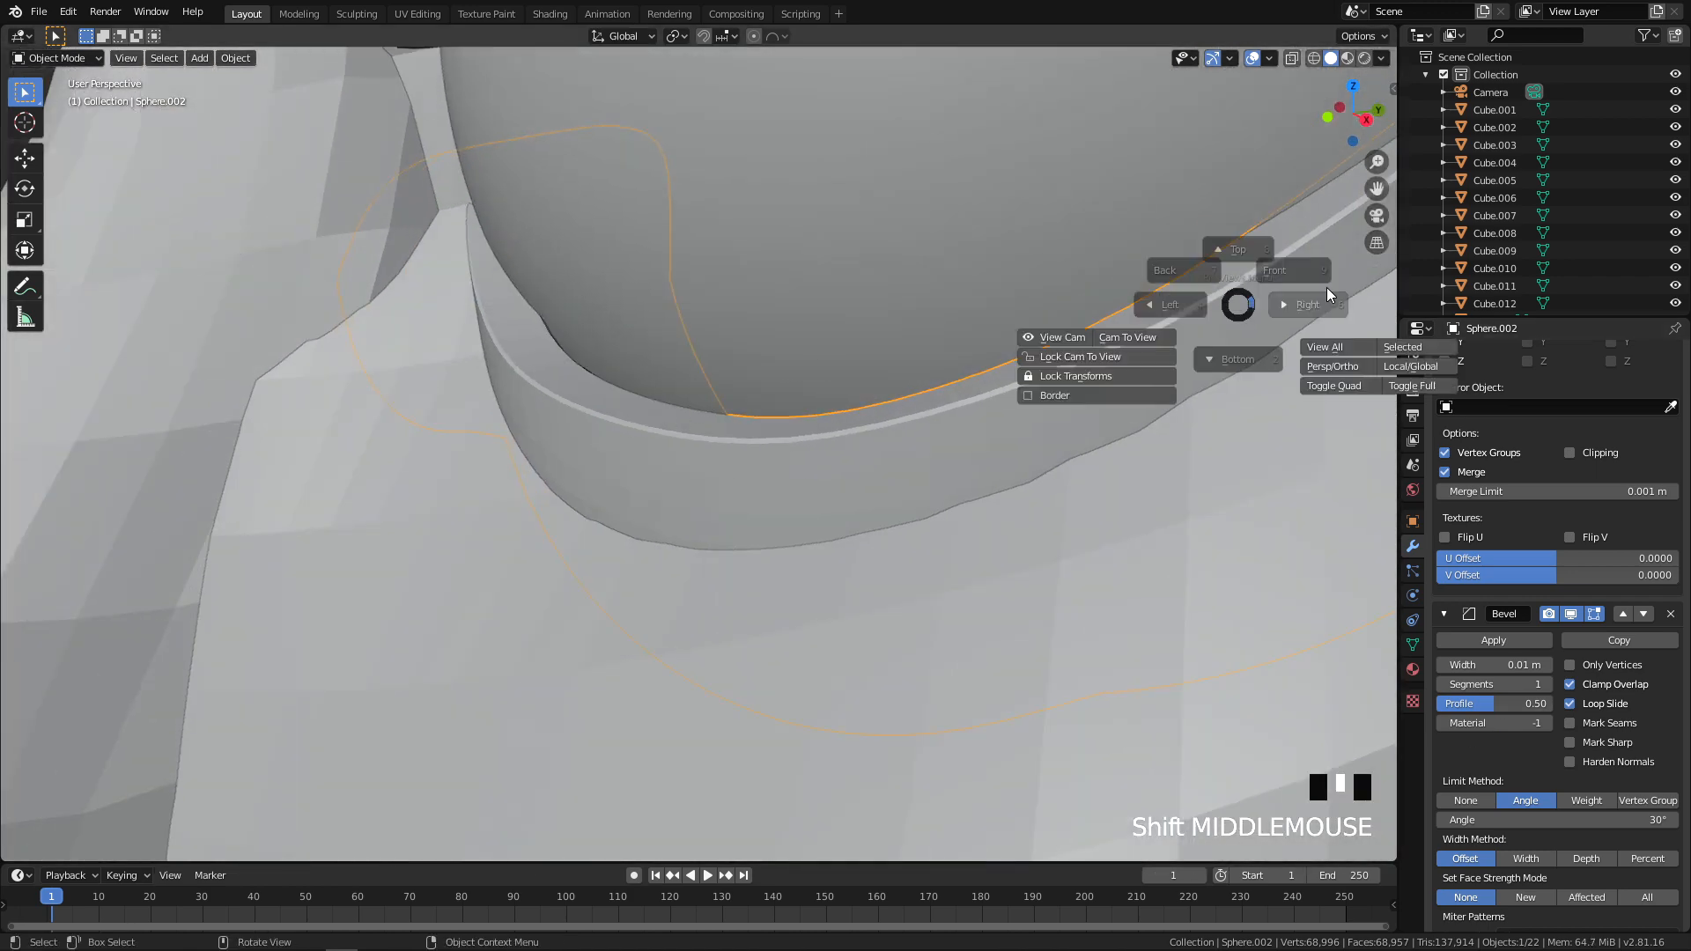
click(1335, 289)
key(g)
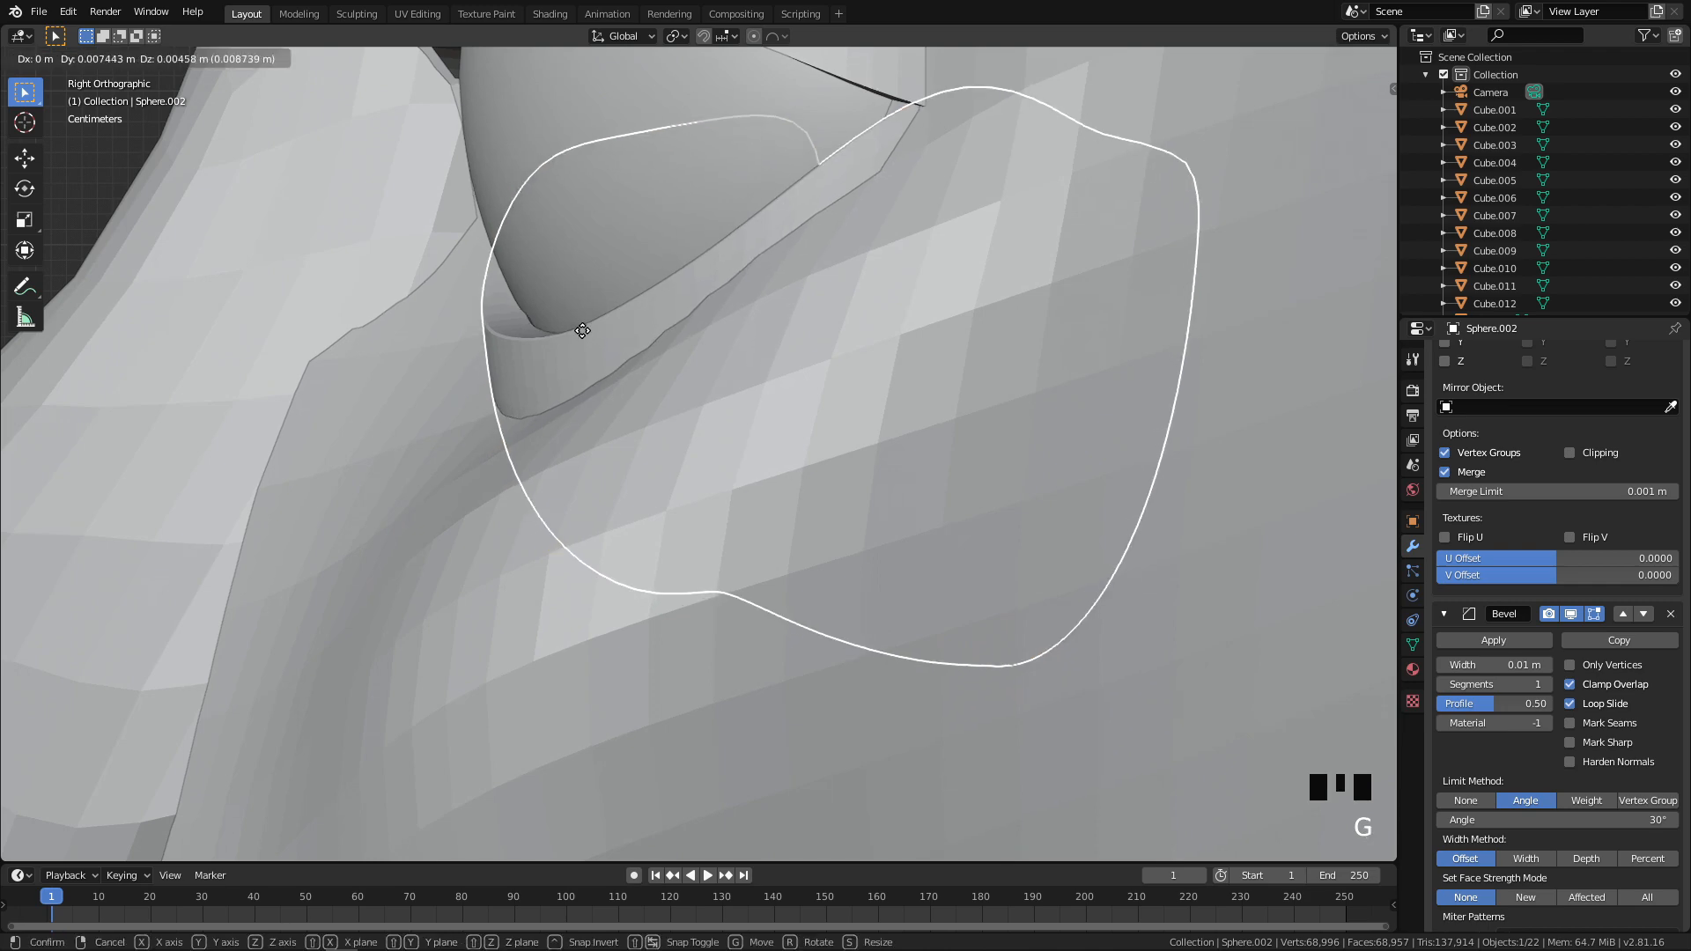
click(574, 327)
Step: Nudge the lower eyelid slightly upward in the front orthographic view to fit it under the eyeball
middle_drag(575, 328, 725, 382)
scroll(785, 407, down, 2)
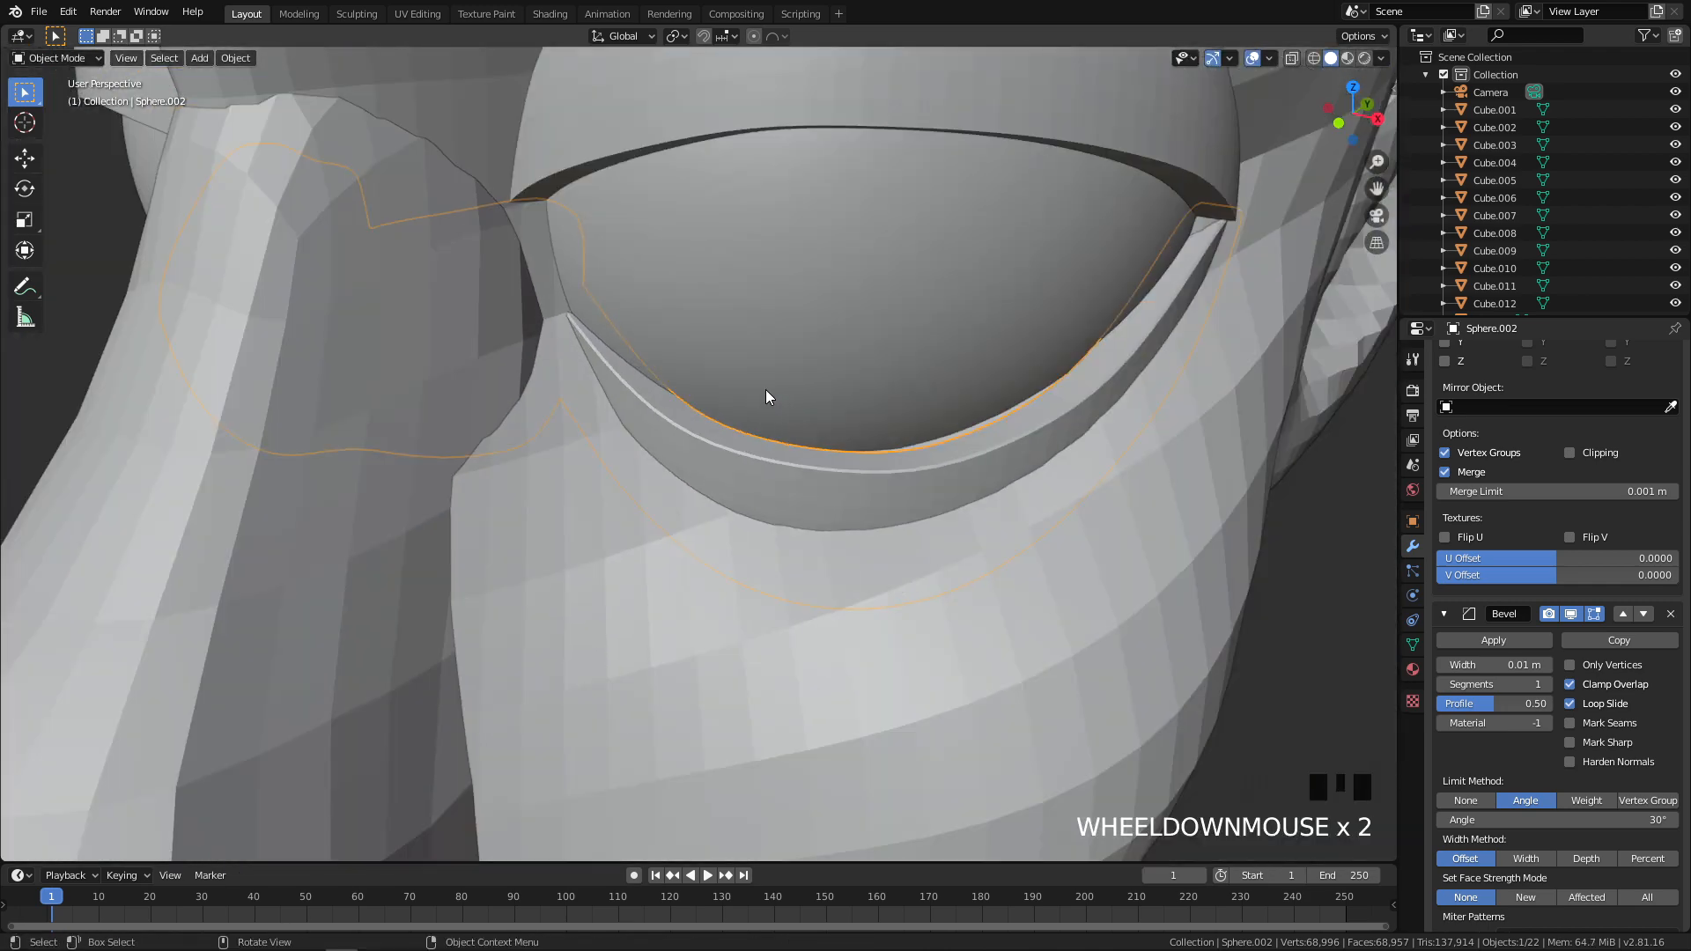
key(q)
key(q)
key(g)
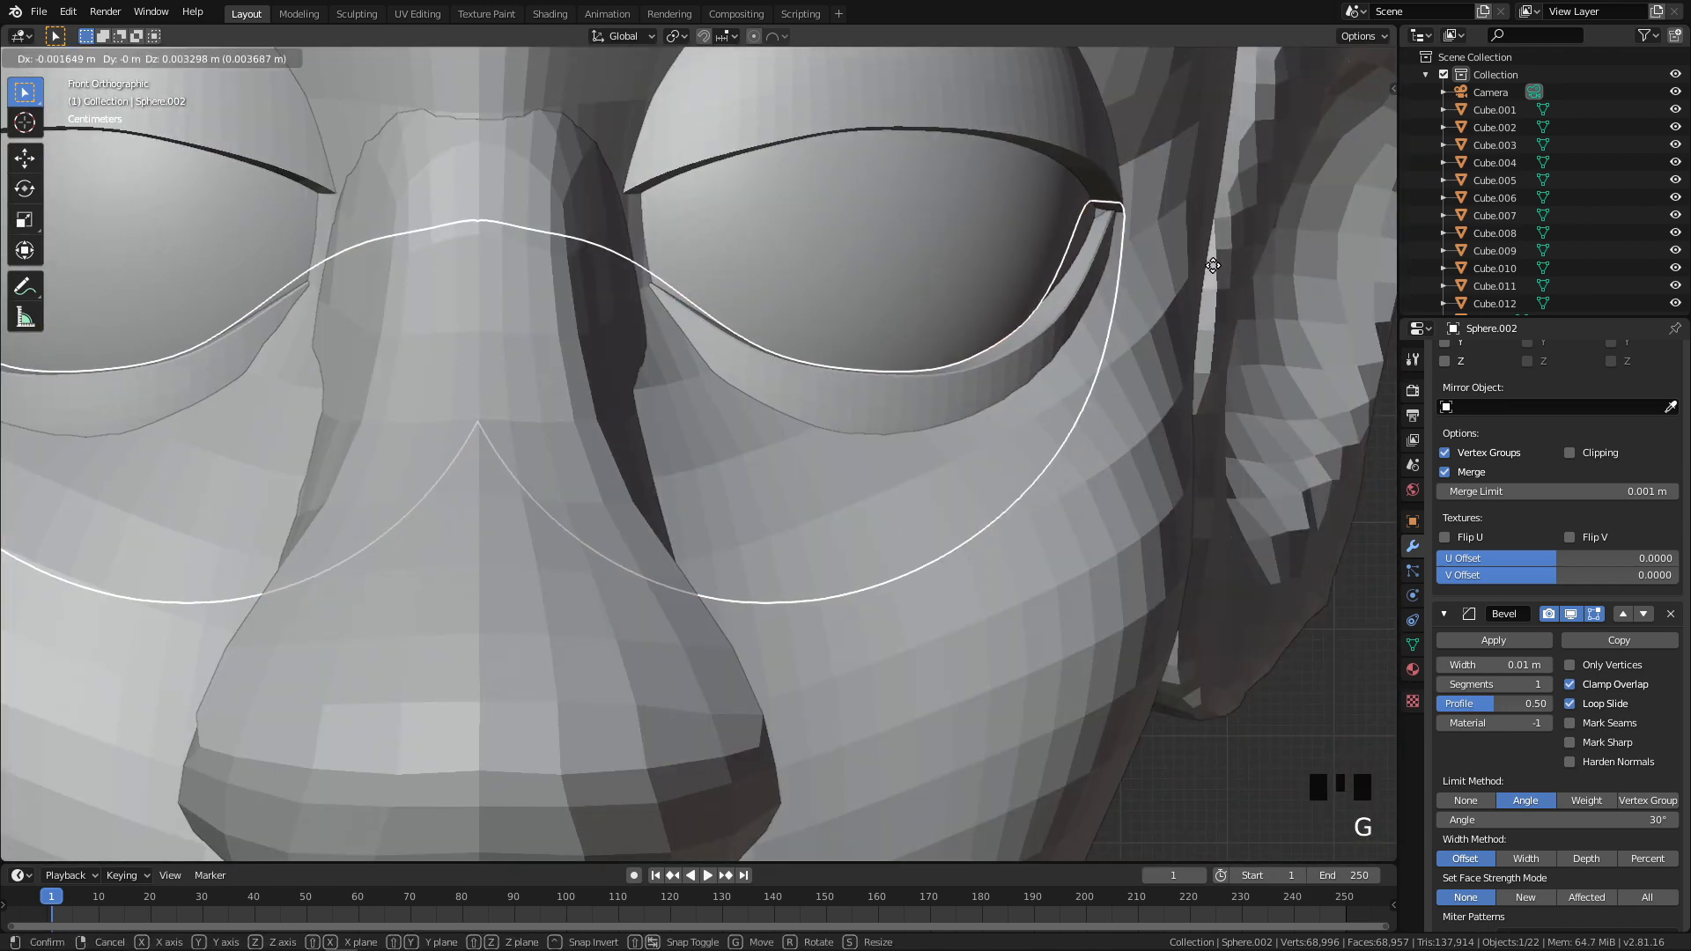
click(1208, 266)
Step: Fine-tune the lower eyelid's position against the eyeball from a close angled perspective view
middle_drag(1209, 266, 1133, 322)
scroll(883, 367, up, 2)
middle_drag(884, 366, 617, 363)
key(g)
click(632, 355)
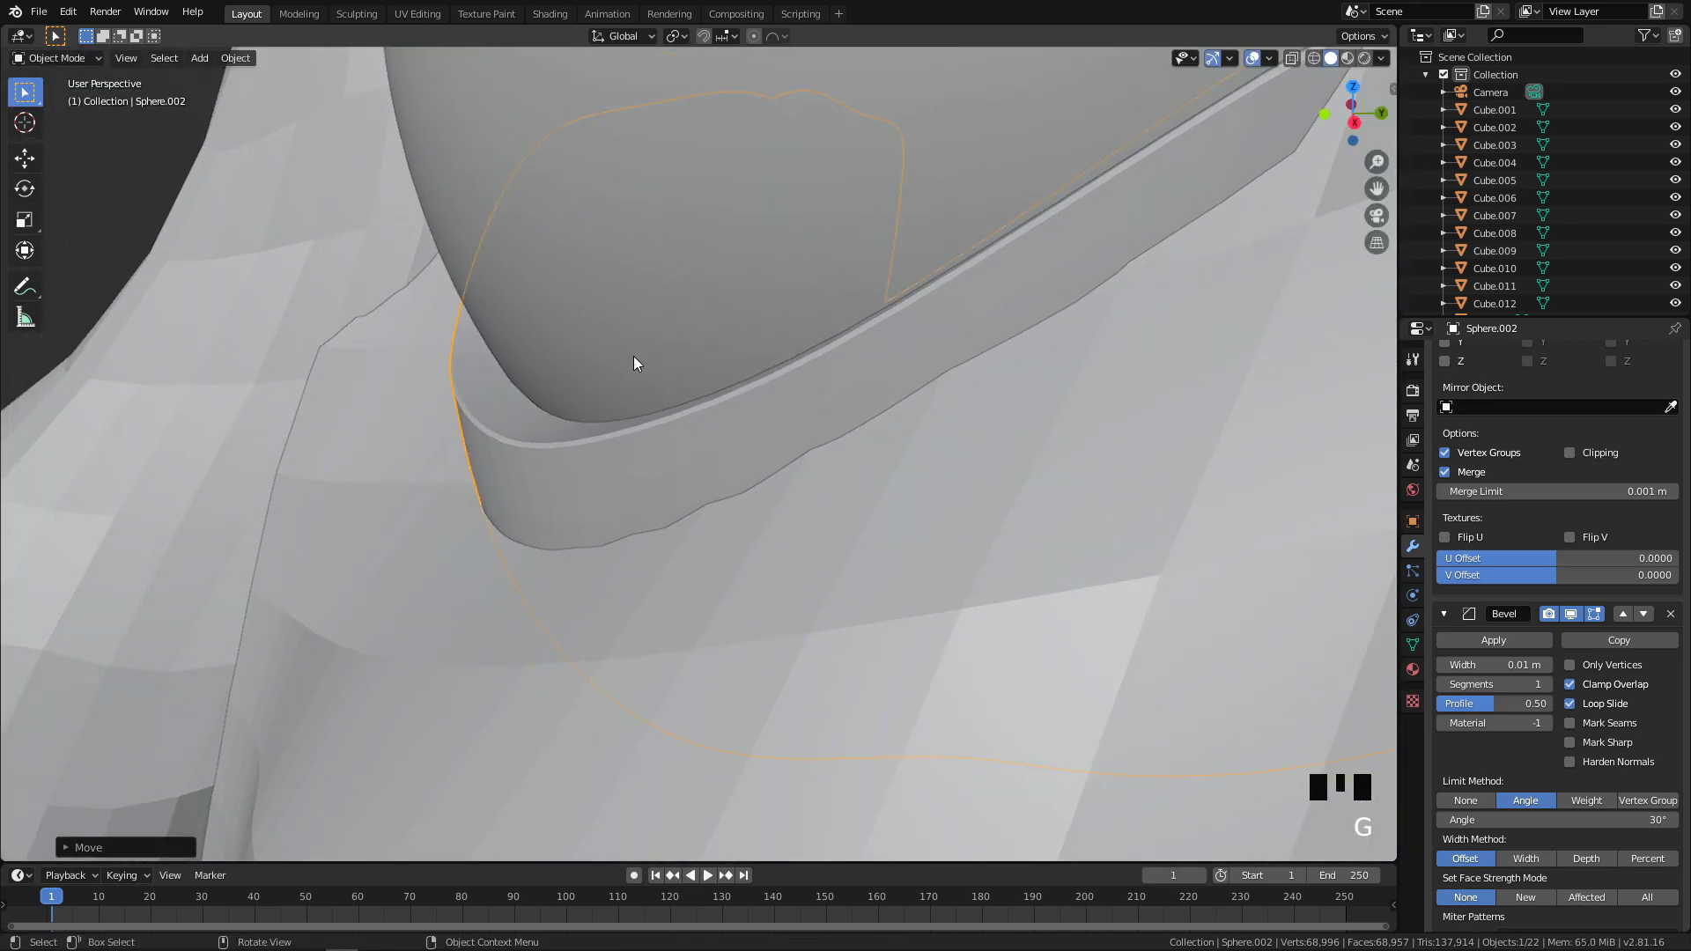
scroll(673, 359, down, 4)
key(q)
key(q)
key(q)
key(q)
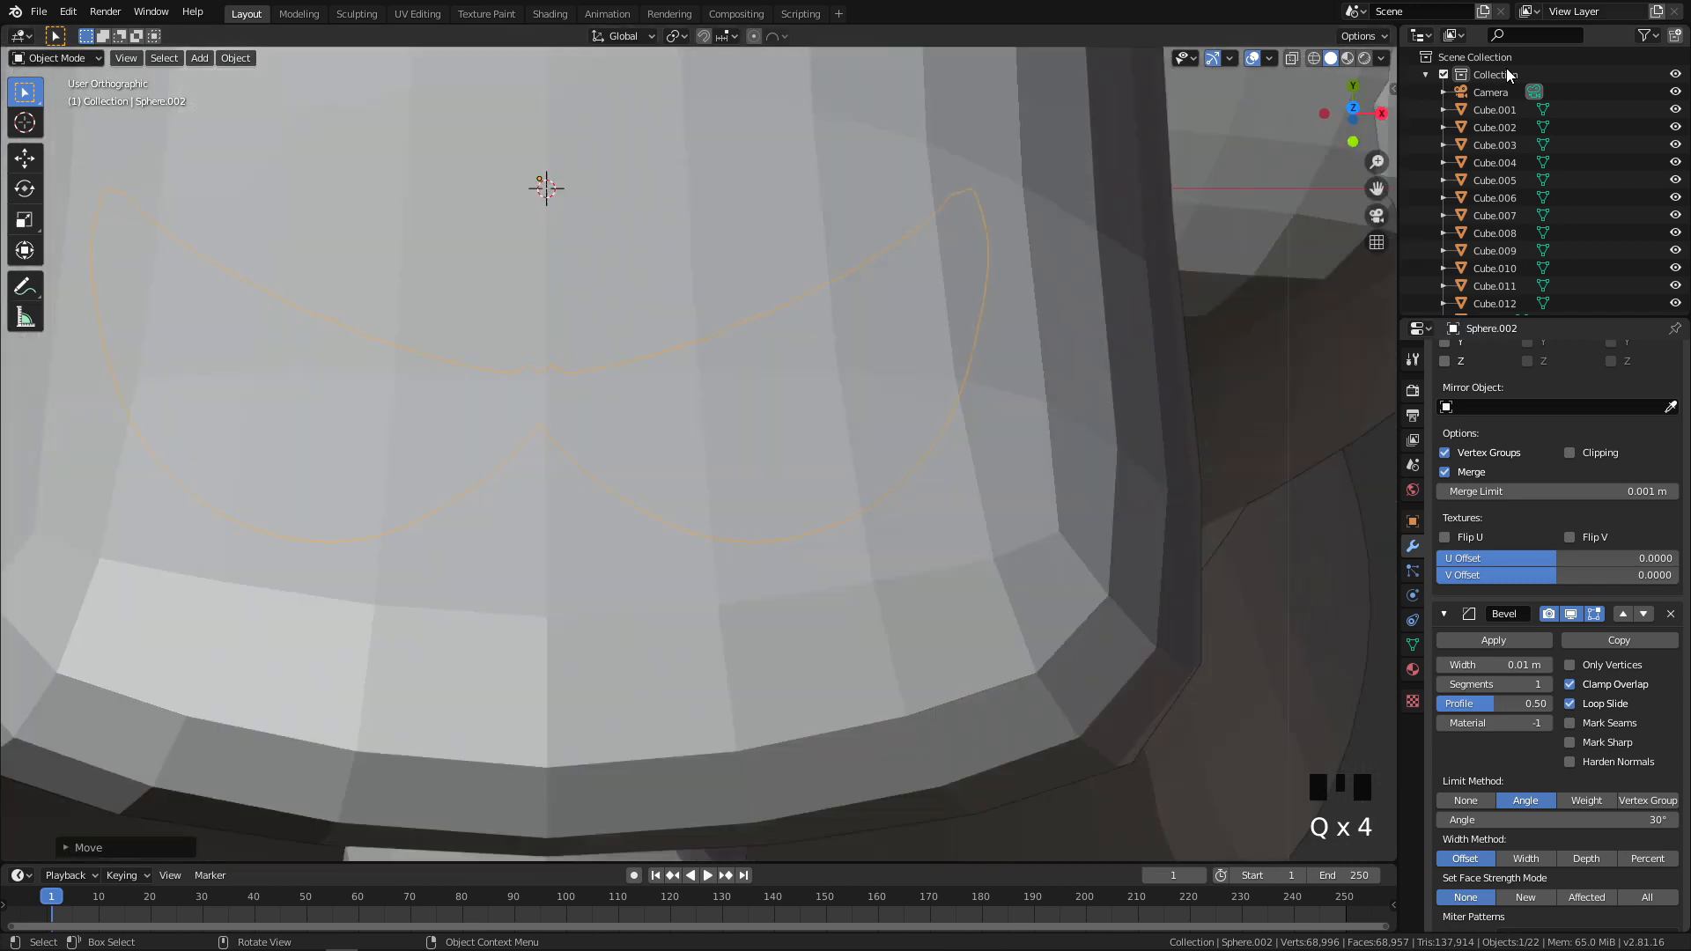
Step: Edit the lower eyelid's mesh and move its inner corner vertex near the nose with proportional editing of size 0.09
scroll(1124, 250, down, 1)
scroll(838, 320, up, 4)
key(Tab)
click(610, 214)
click(575, 190)
key(z)
key(z)
middle_drag(747, 226, 657, 242)
key(g)
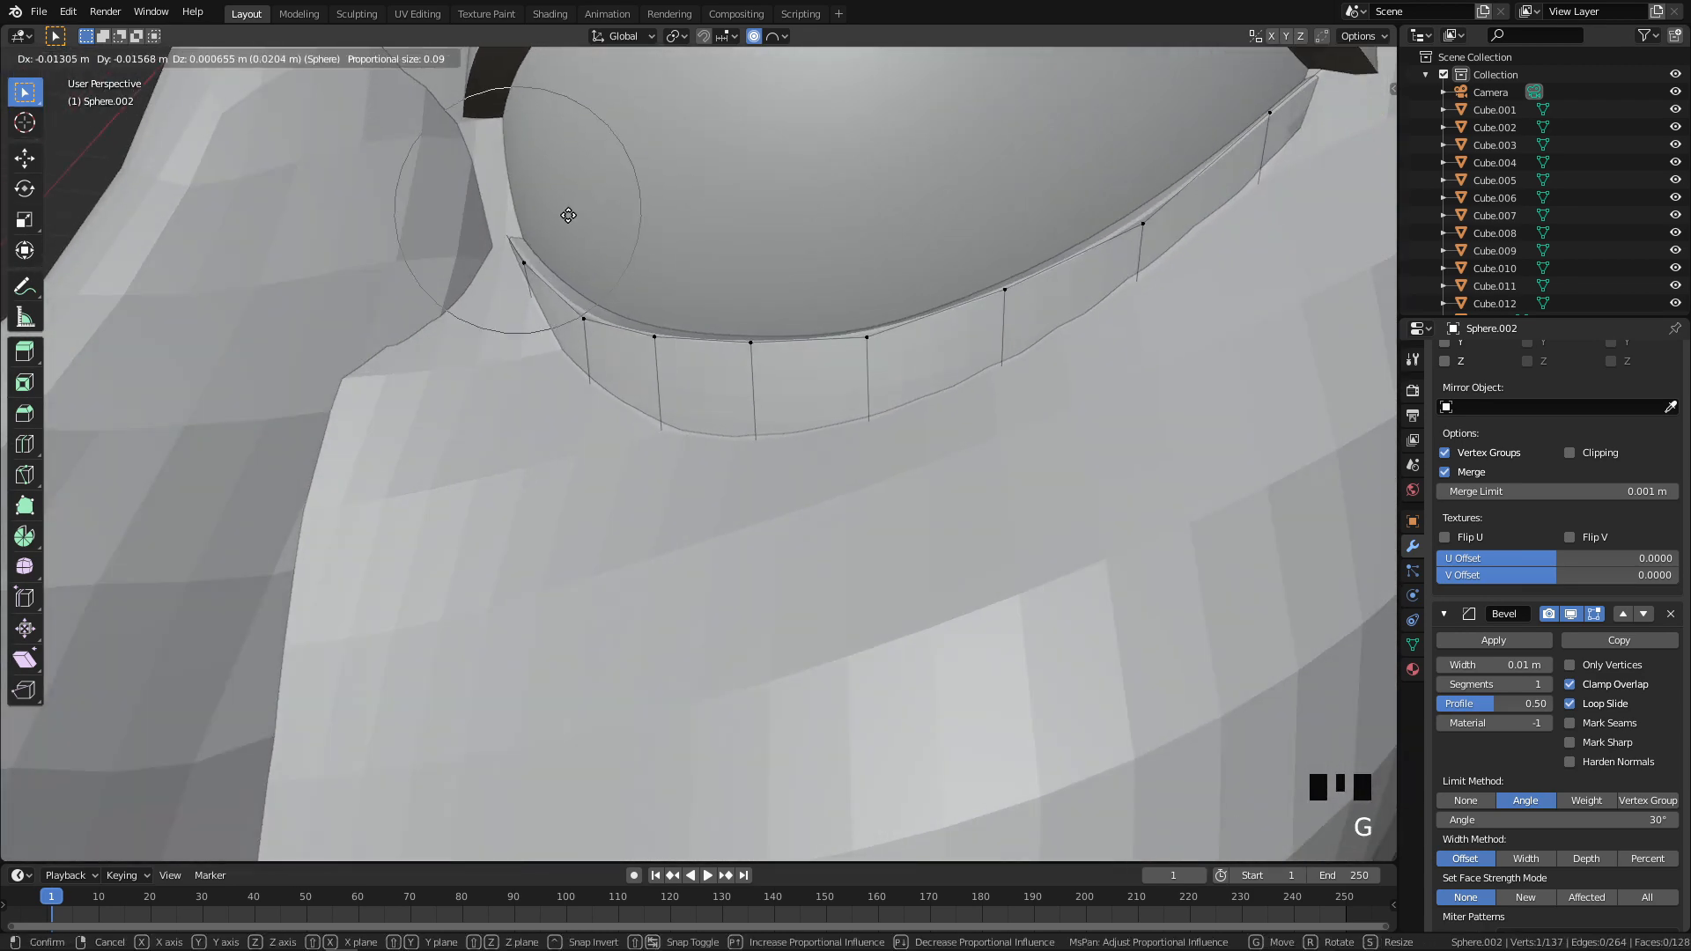
middle_drag(543, 218, 546, 264)
Step: Reposition the lower eyelid's inner corner from the front and perspective views so it sits between nose and eyeball
scroll(568, 325, down, 5)
key(q)
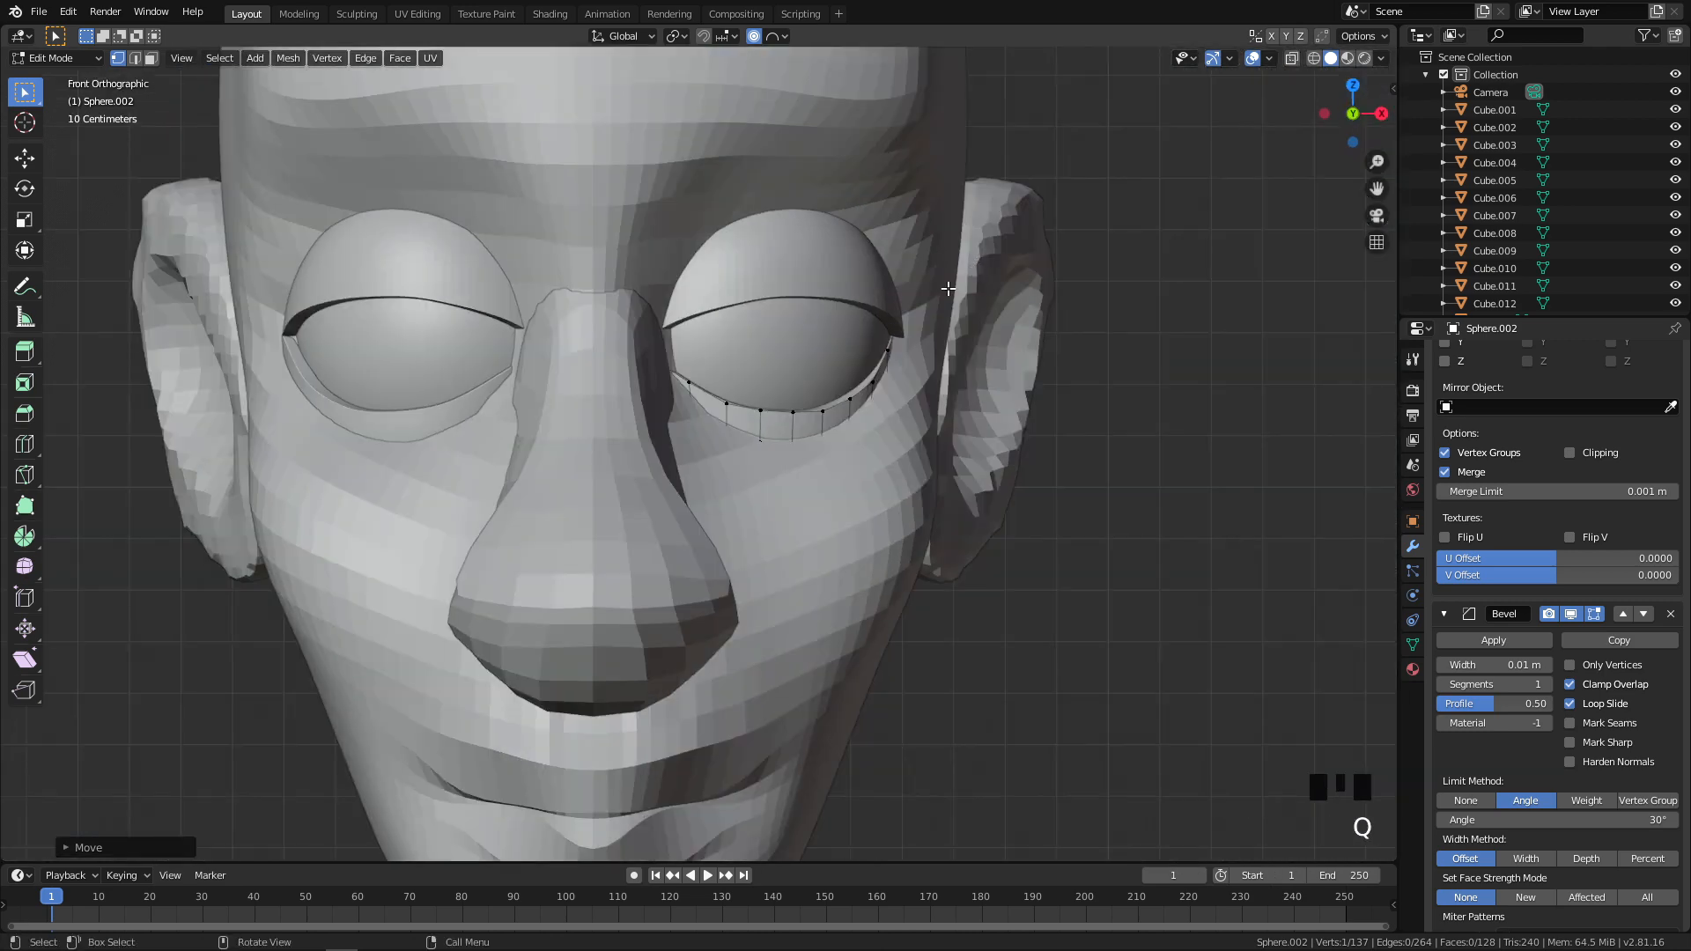
scroll(863, 357, up, 2)
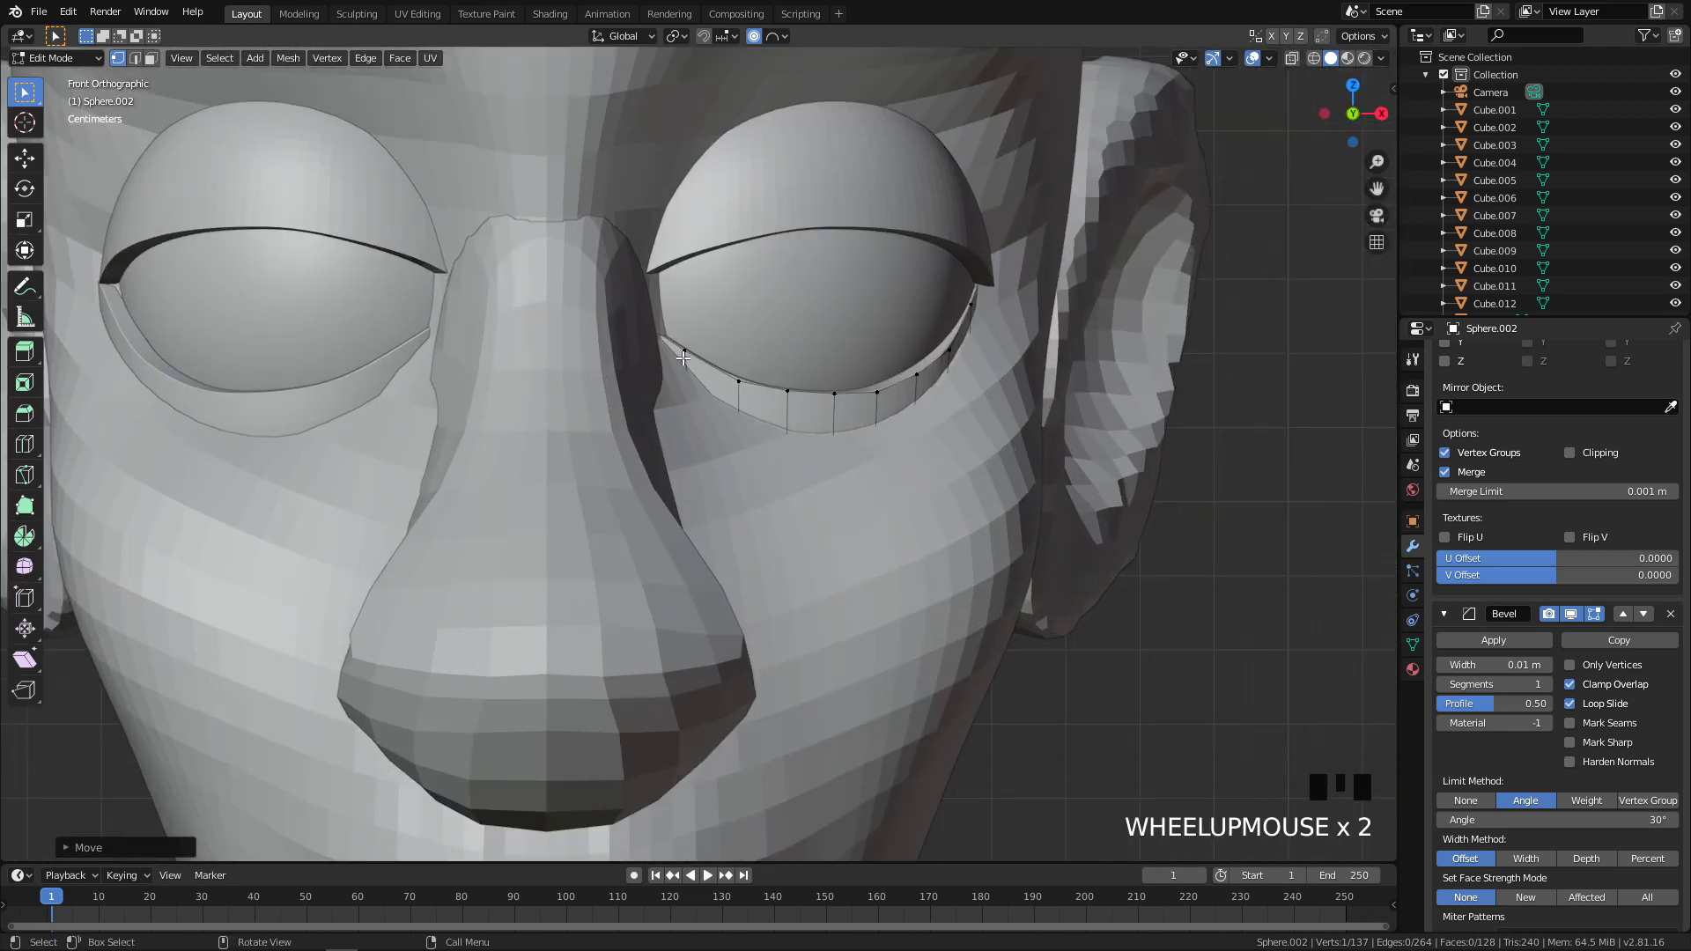
key(g)
click(673, 342)
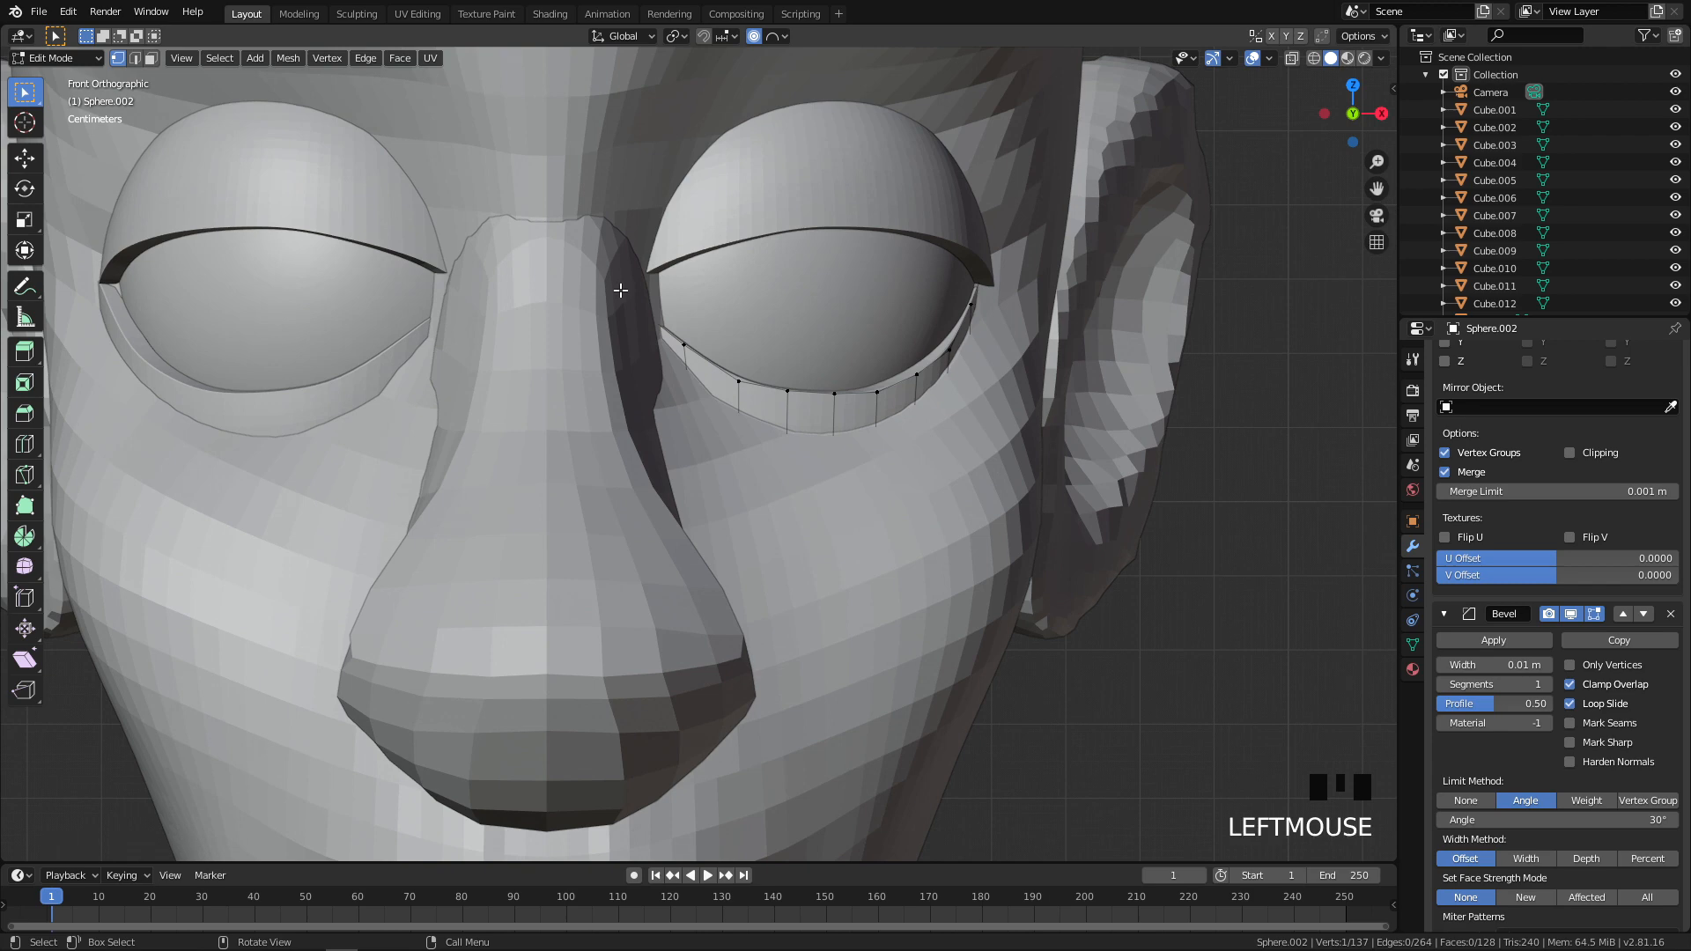
key(g)
middle_drag(629, 231, 574, 265)
click(553, 171)
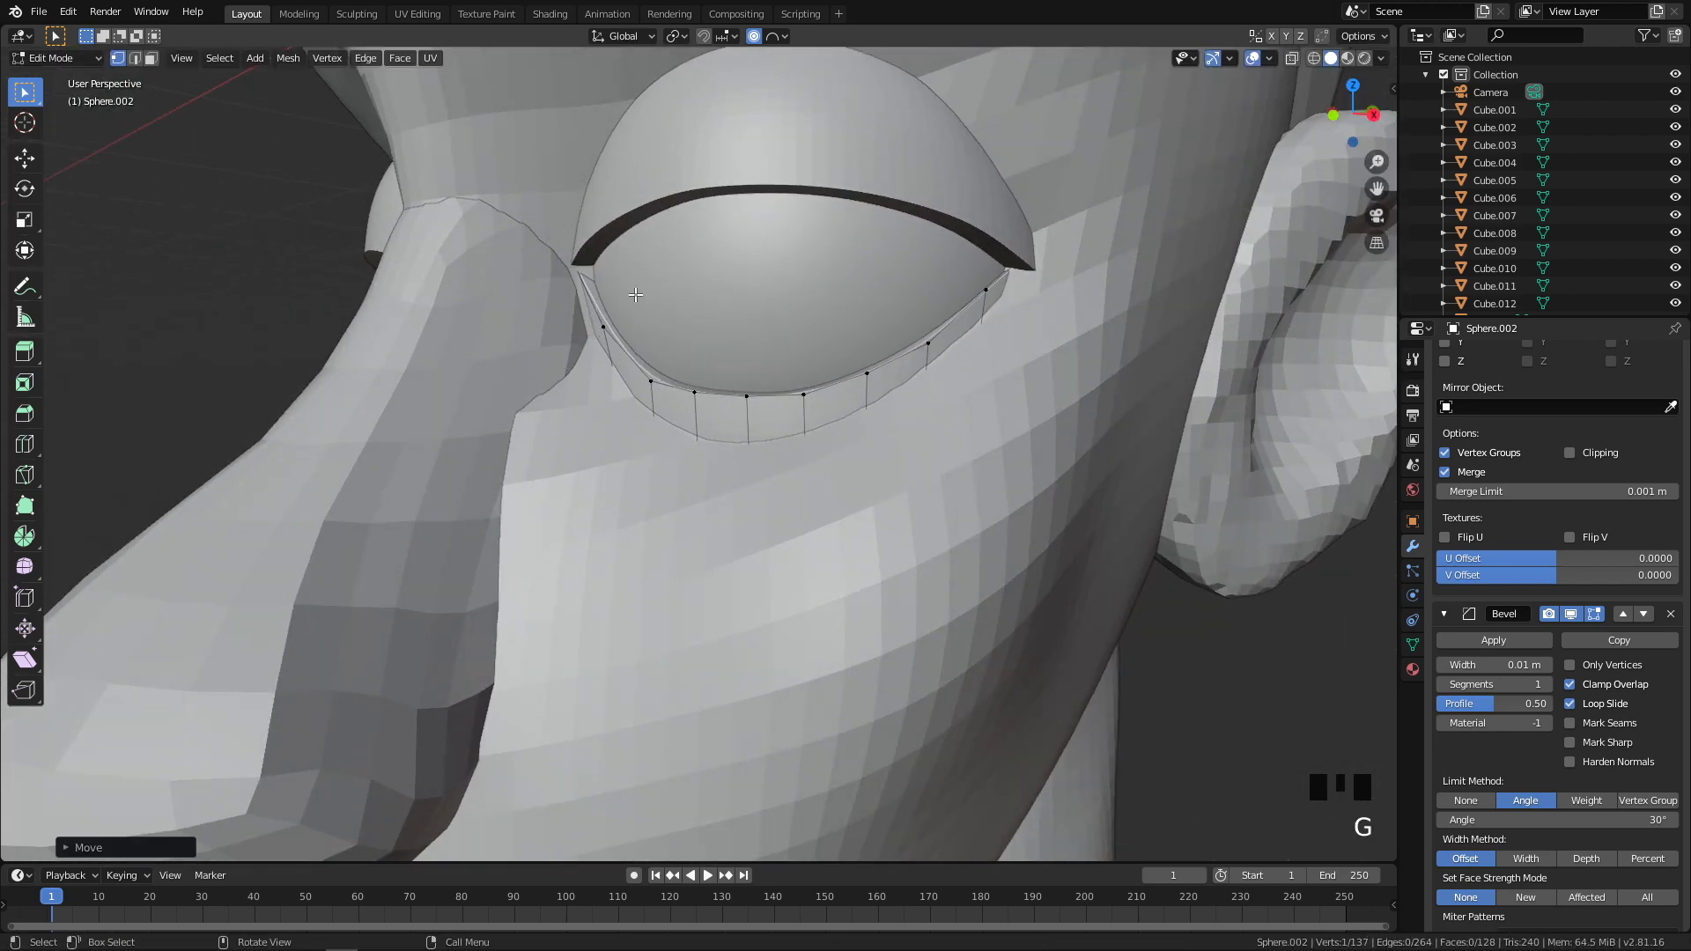
Step: Raise the lower eyelid's inner corner toward the upper lid's corner in front view, undoing one misplaced move
key(q)
key(g)
click(815, 270)
key(g)
click(691, 256)
key(ctrl+z)
key(g)
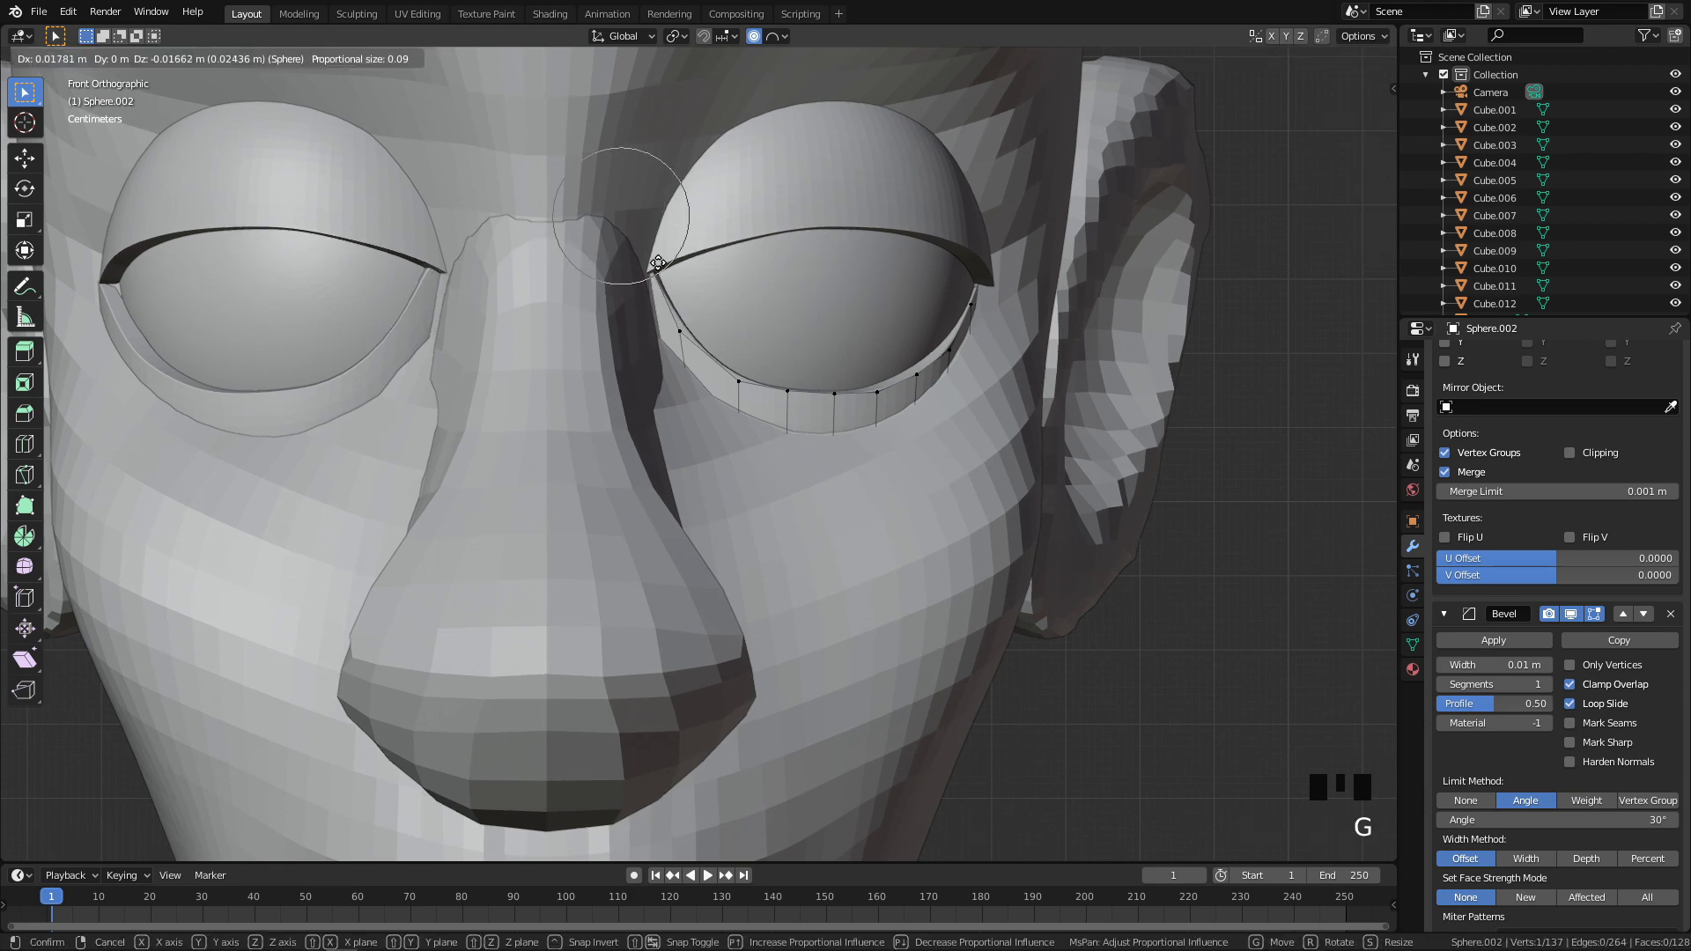
click(659, 284)
key(g)
click(673, 340)
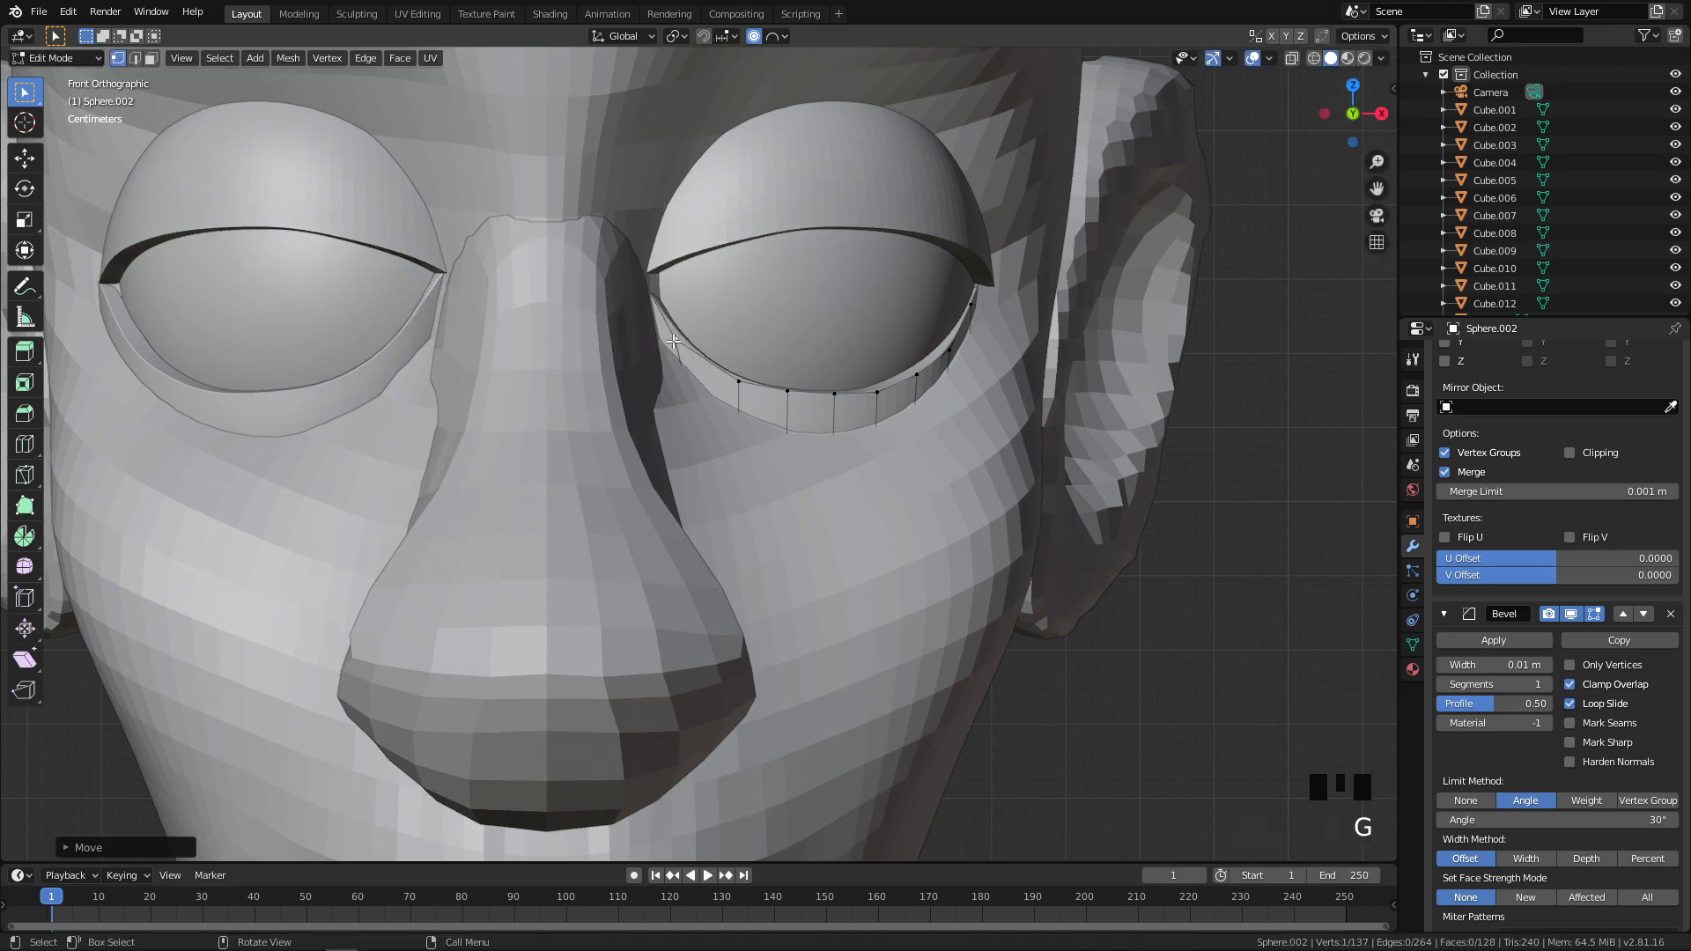
Step: Move the rim vertex next to the lower eyelid's inner corner so the rim follows the eyeball's curve
scroll(697, 306, down, 1)
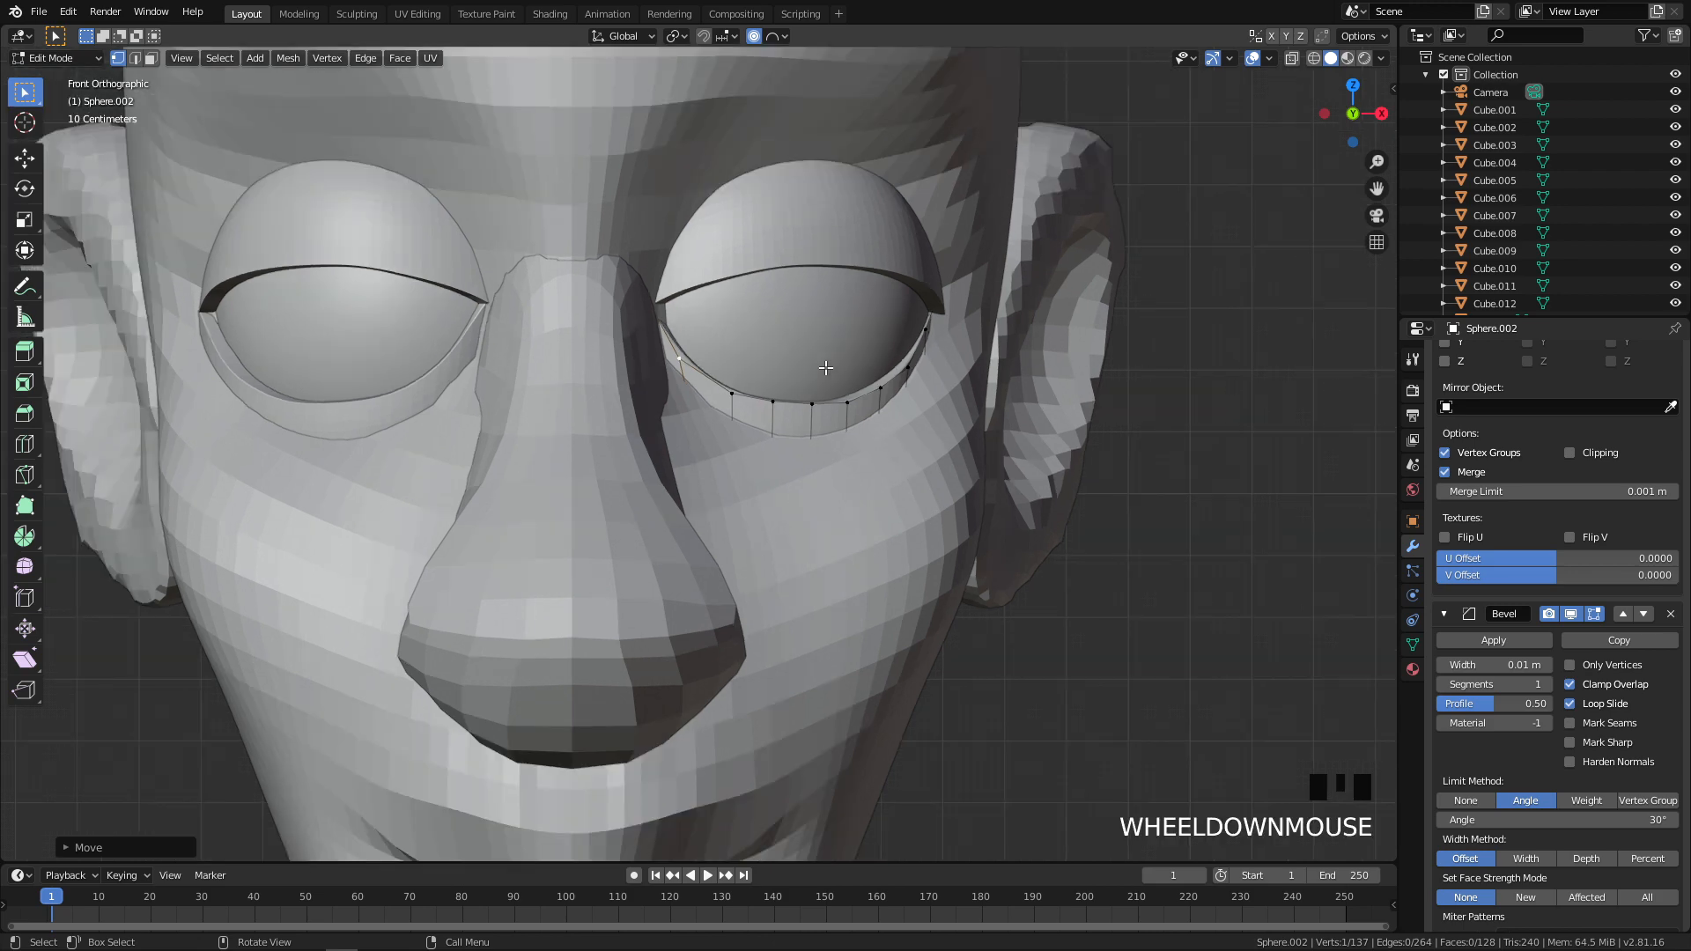
scroll(825, 367, down, 2)
scroll(786, 372, up, 4)
key(g)
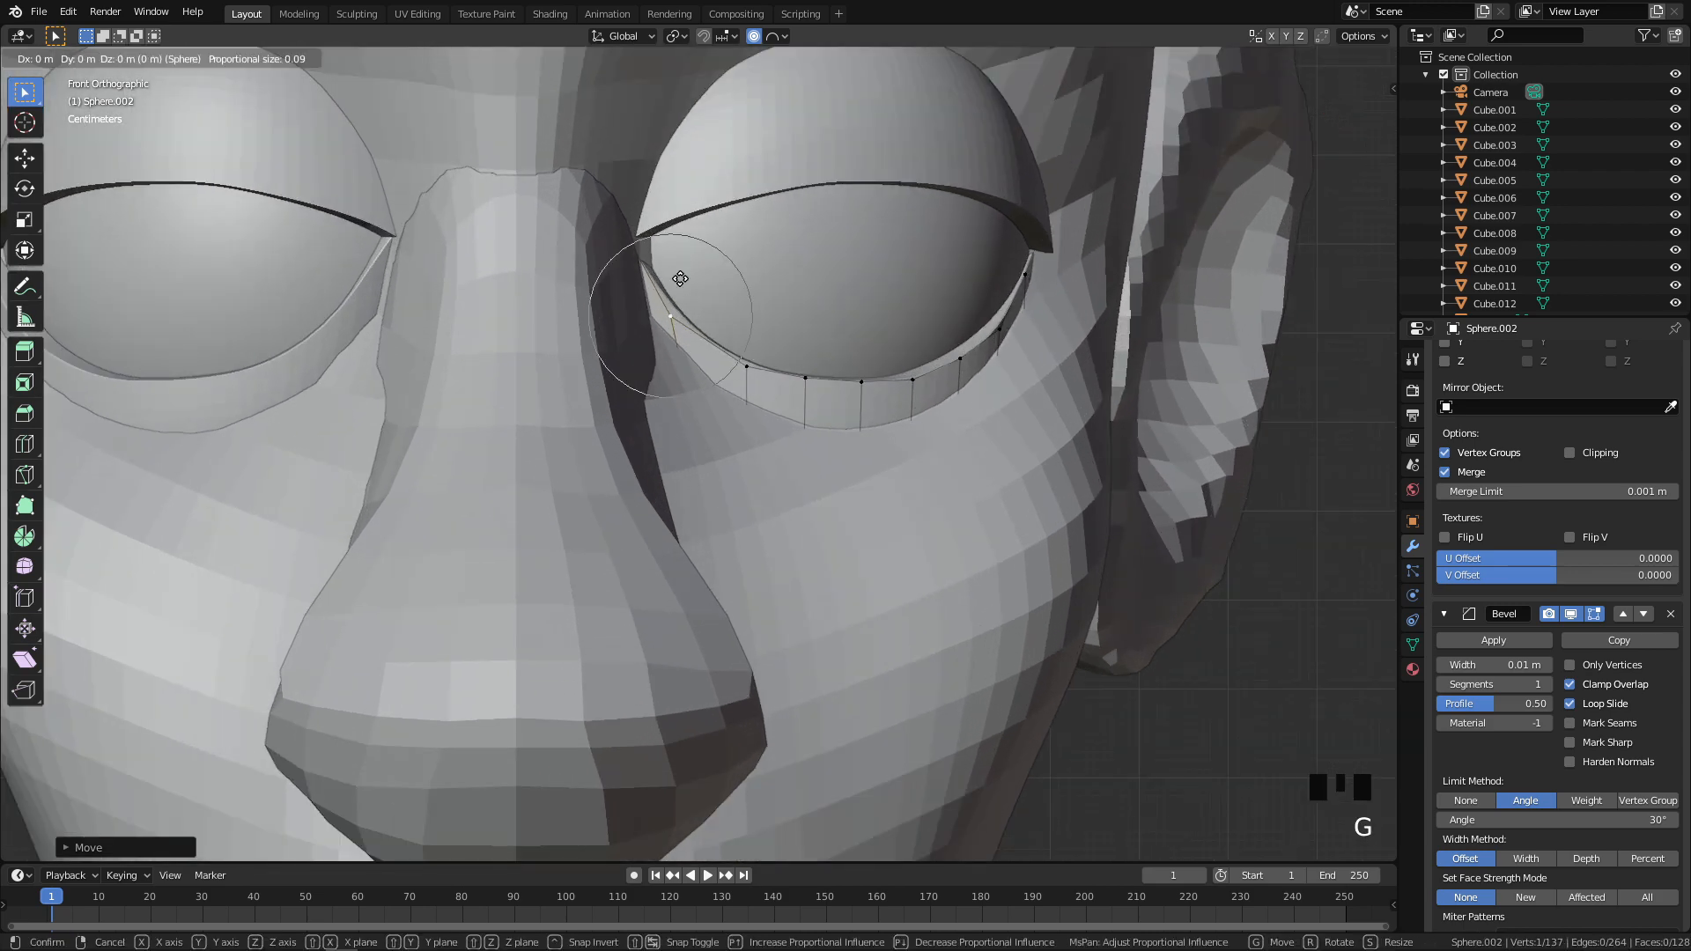
click(673, 308)
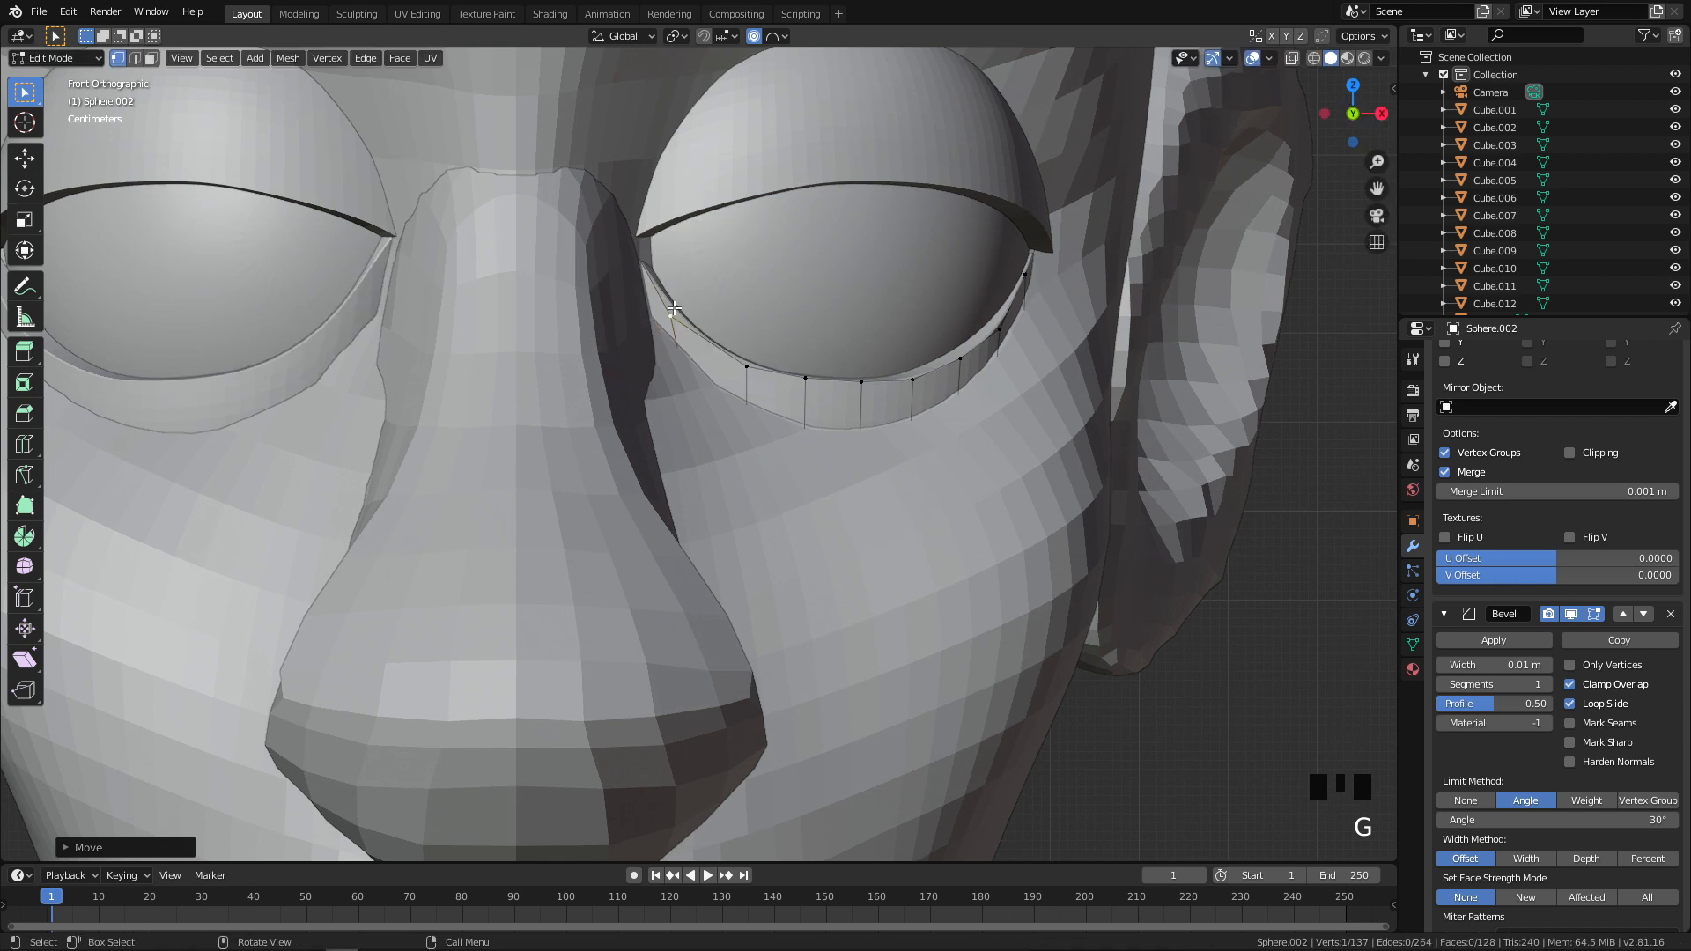
key(g)
click(656, 234)
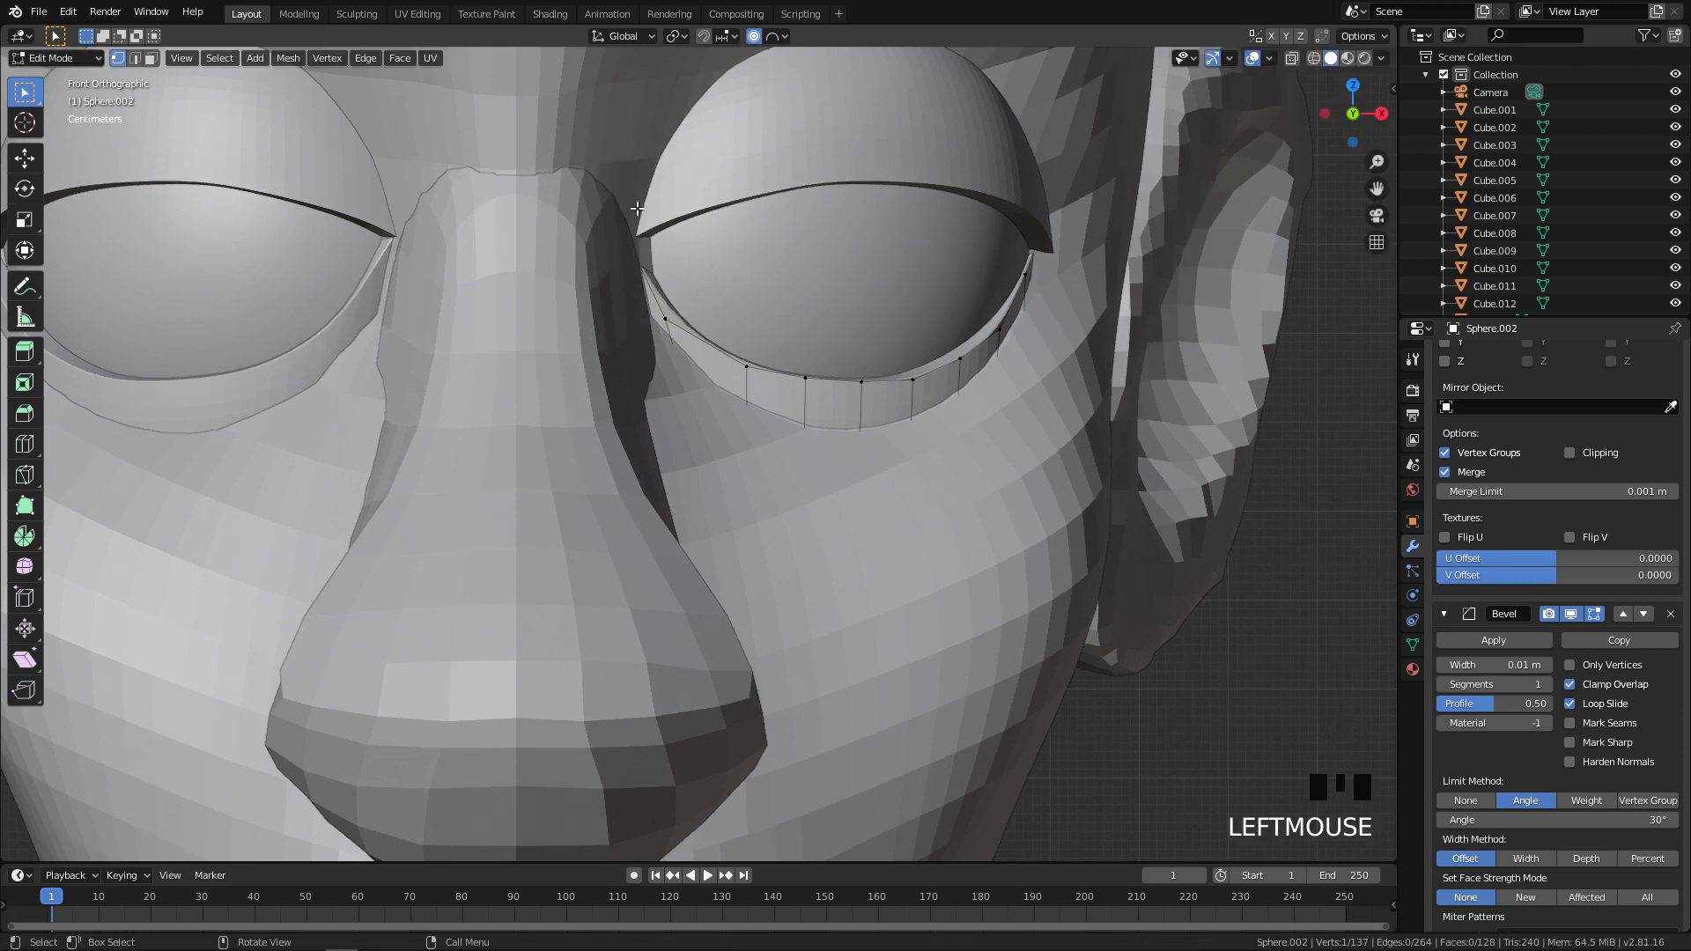
Step: Lower the eyelid's inner corner vertex about 0.055 m with proportional editing and return to Object Mode
key(g)
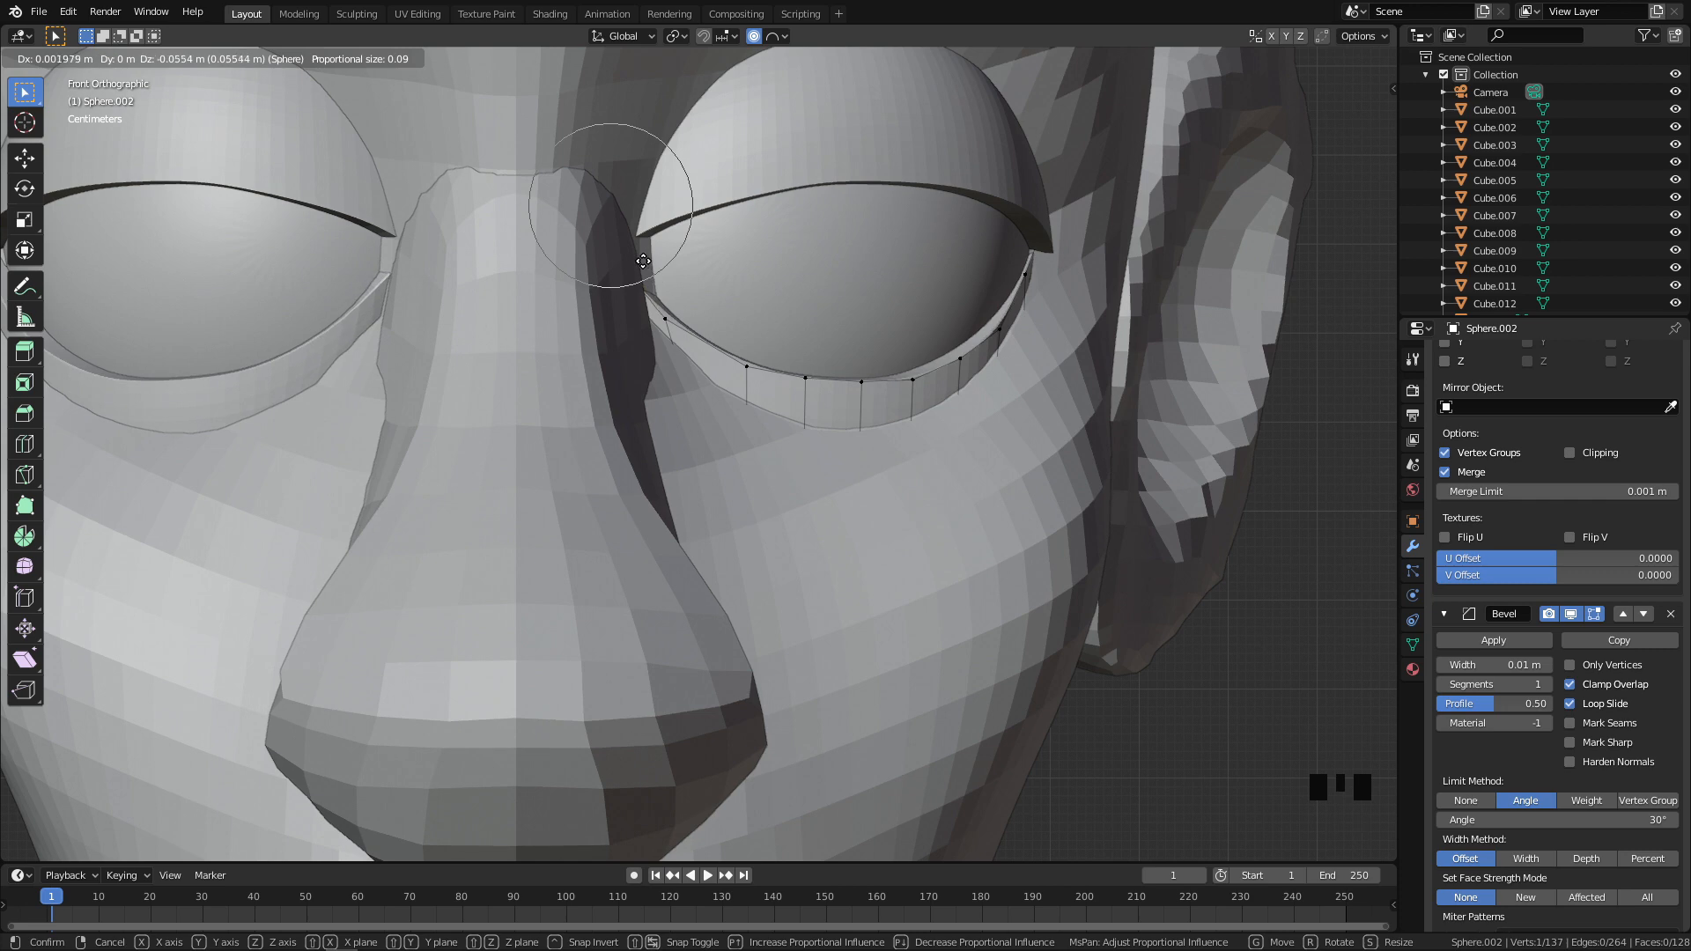
click(643, 261)
scroll(704, 288, down, 4)
key(Tab)
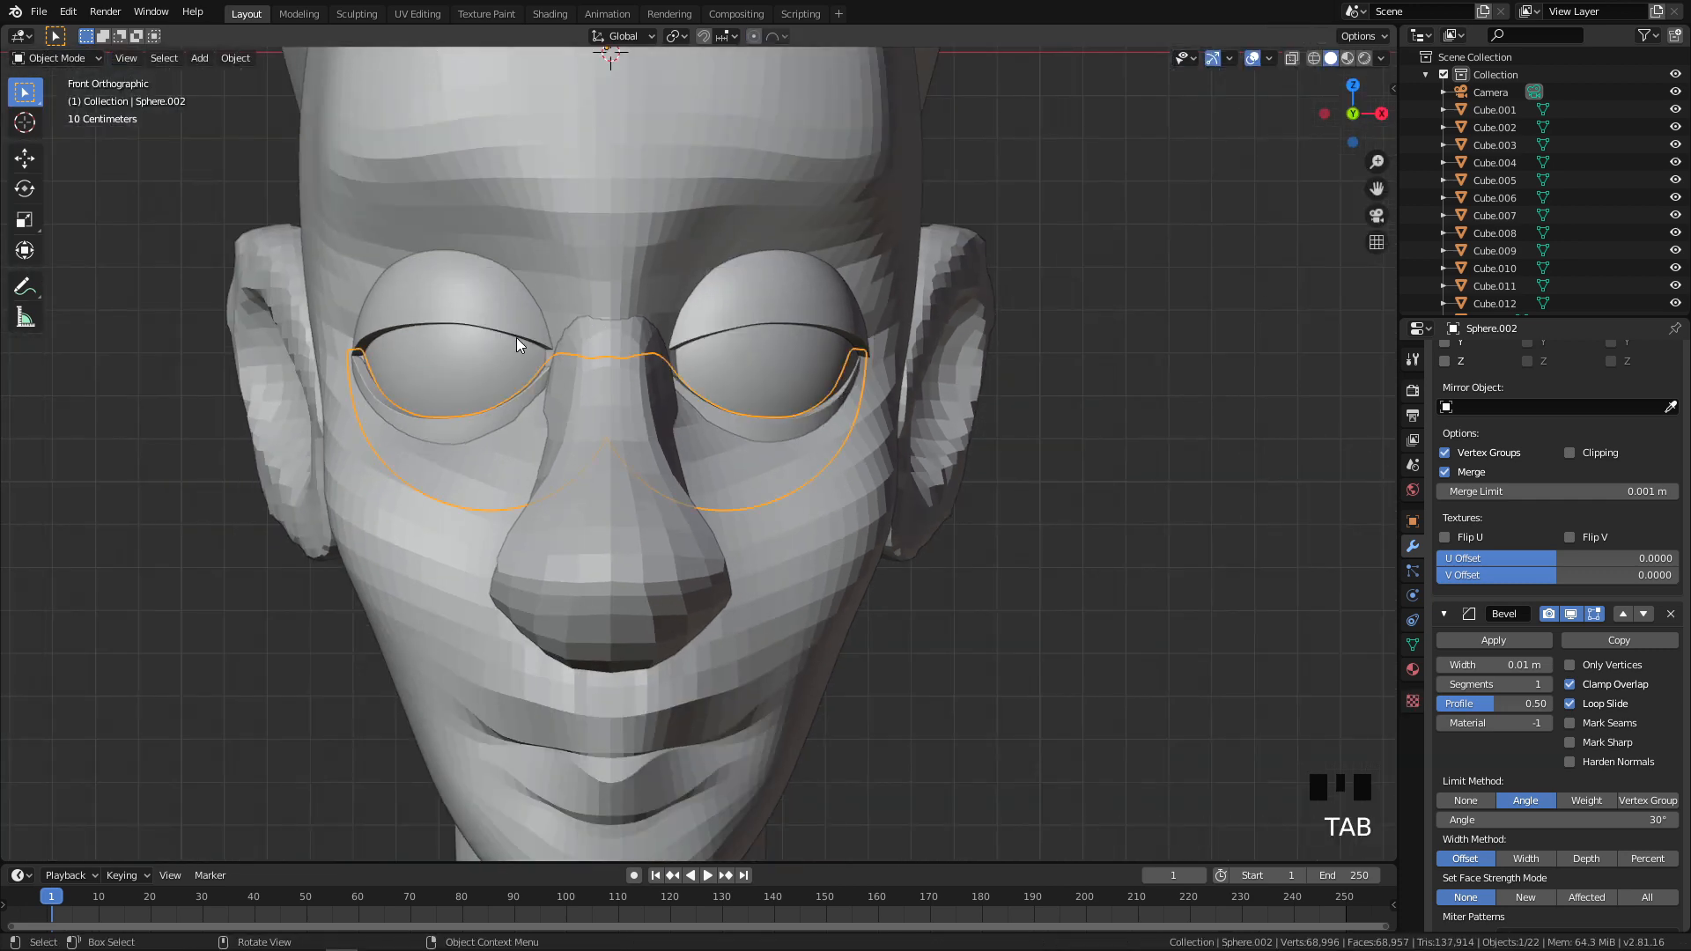
Step: Check the whole head from the front, select the nose, and save the file
scroll(837, 331, down, 3)
scroll(884, 481, down, 4)
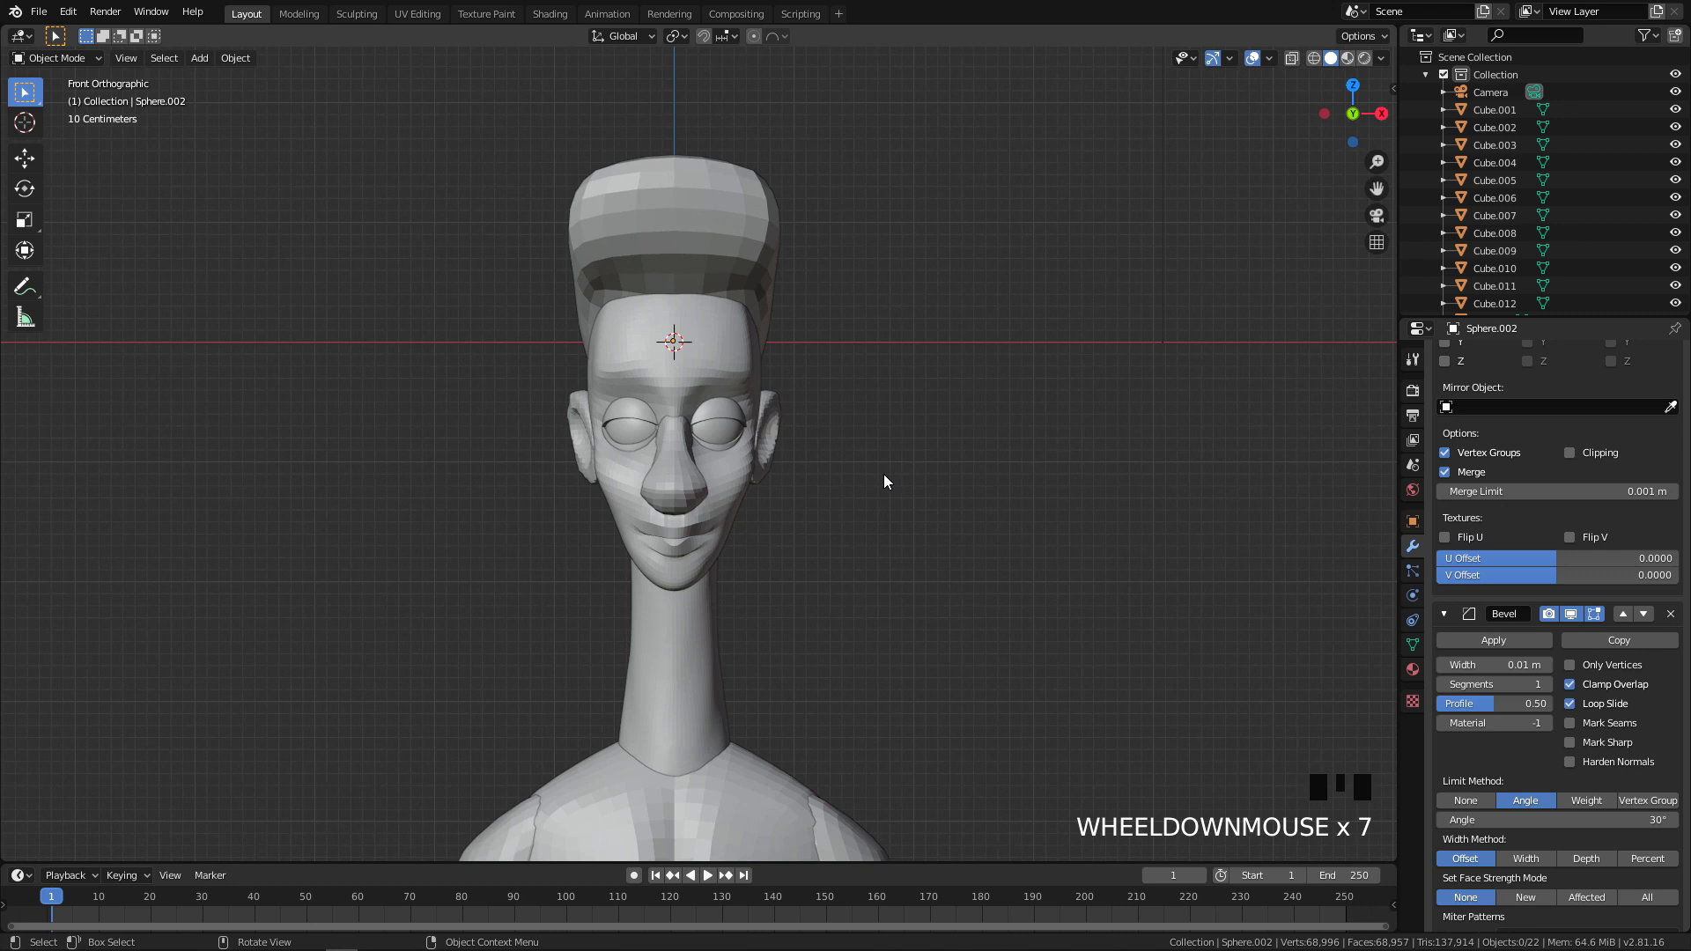
ctrl+middle_drag(885, 481, 774, 333)
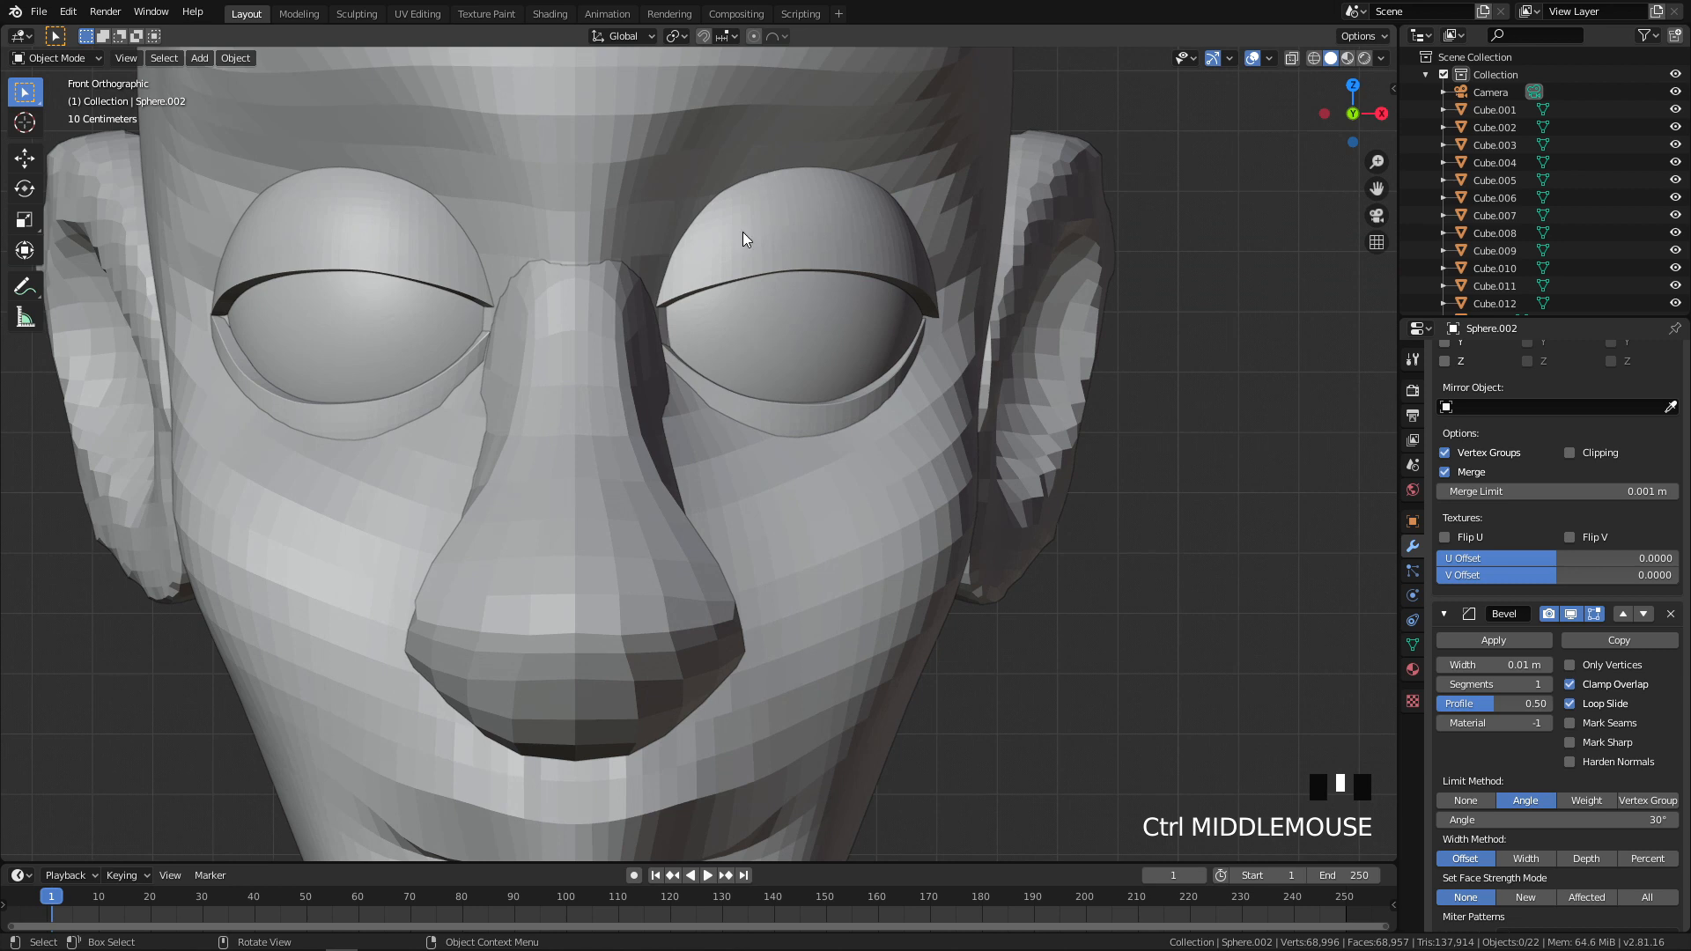
click(641, 352)
ctrl+middle_drag(756, 449, 785, 400)
key(ctrl+s)
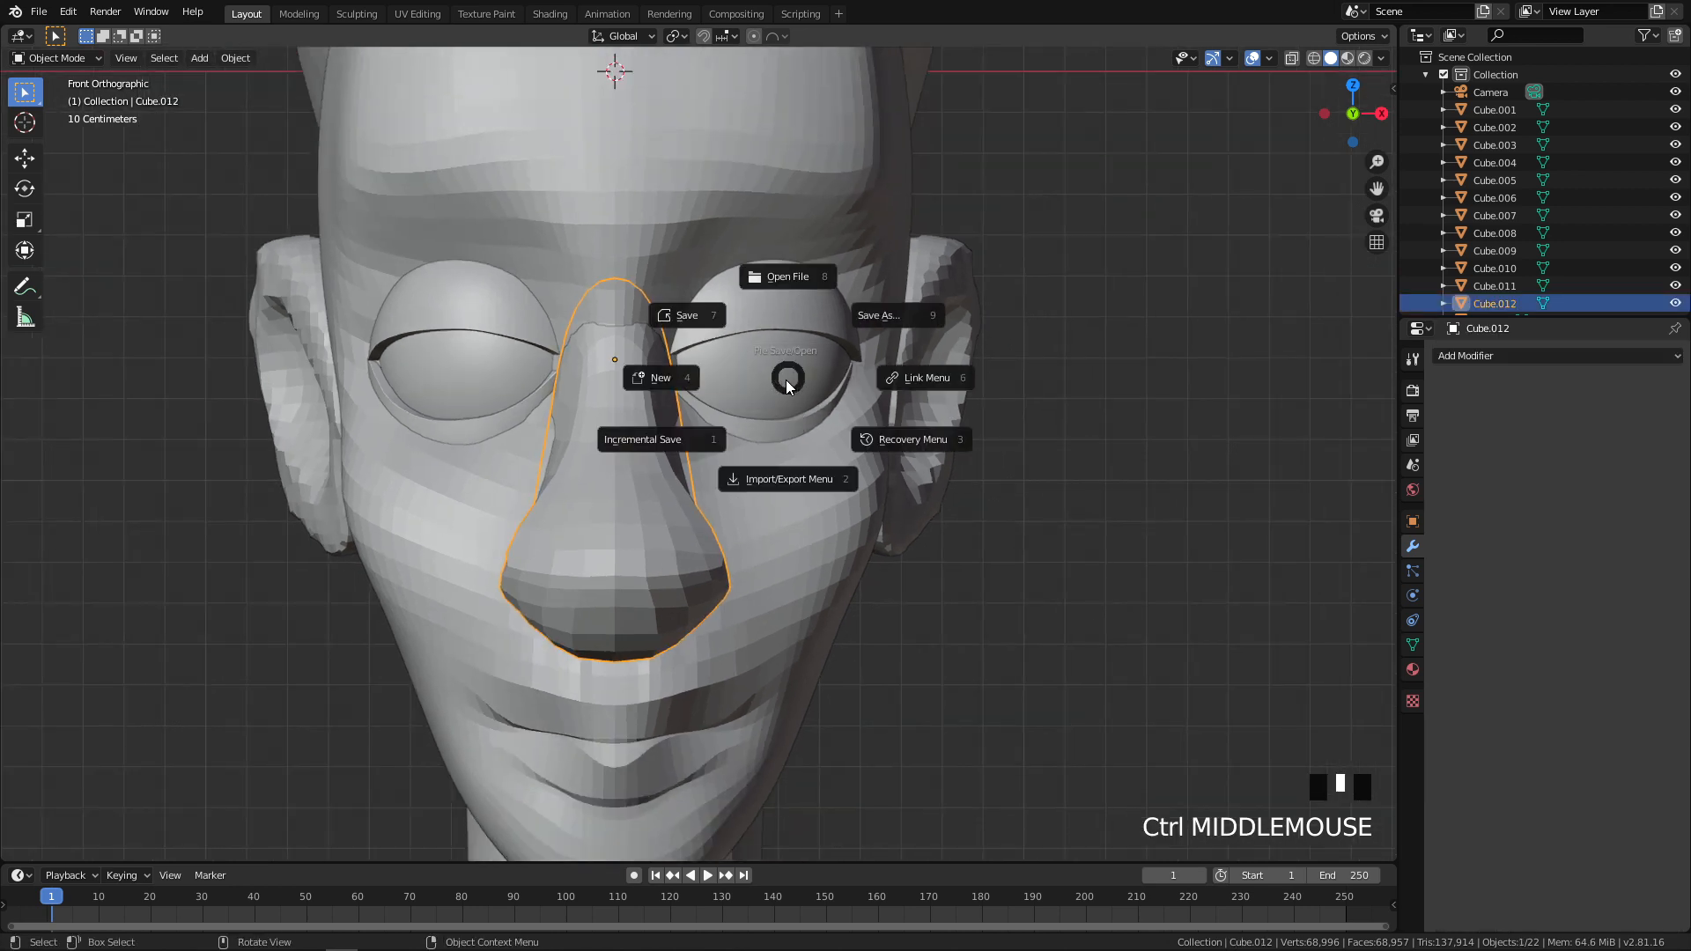
click(724, 287)
Step: Add a level 1 Subdivision Surface modifier to the nose and apply it
key(Tab)
mouse_move(766, 502)
middle_down()
mouse_move(769, 453)
mouse_move(699, 502)
middle_up()
key(Tab)
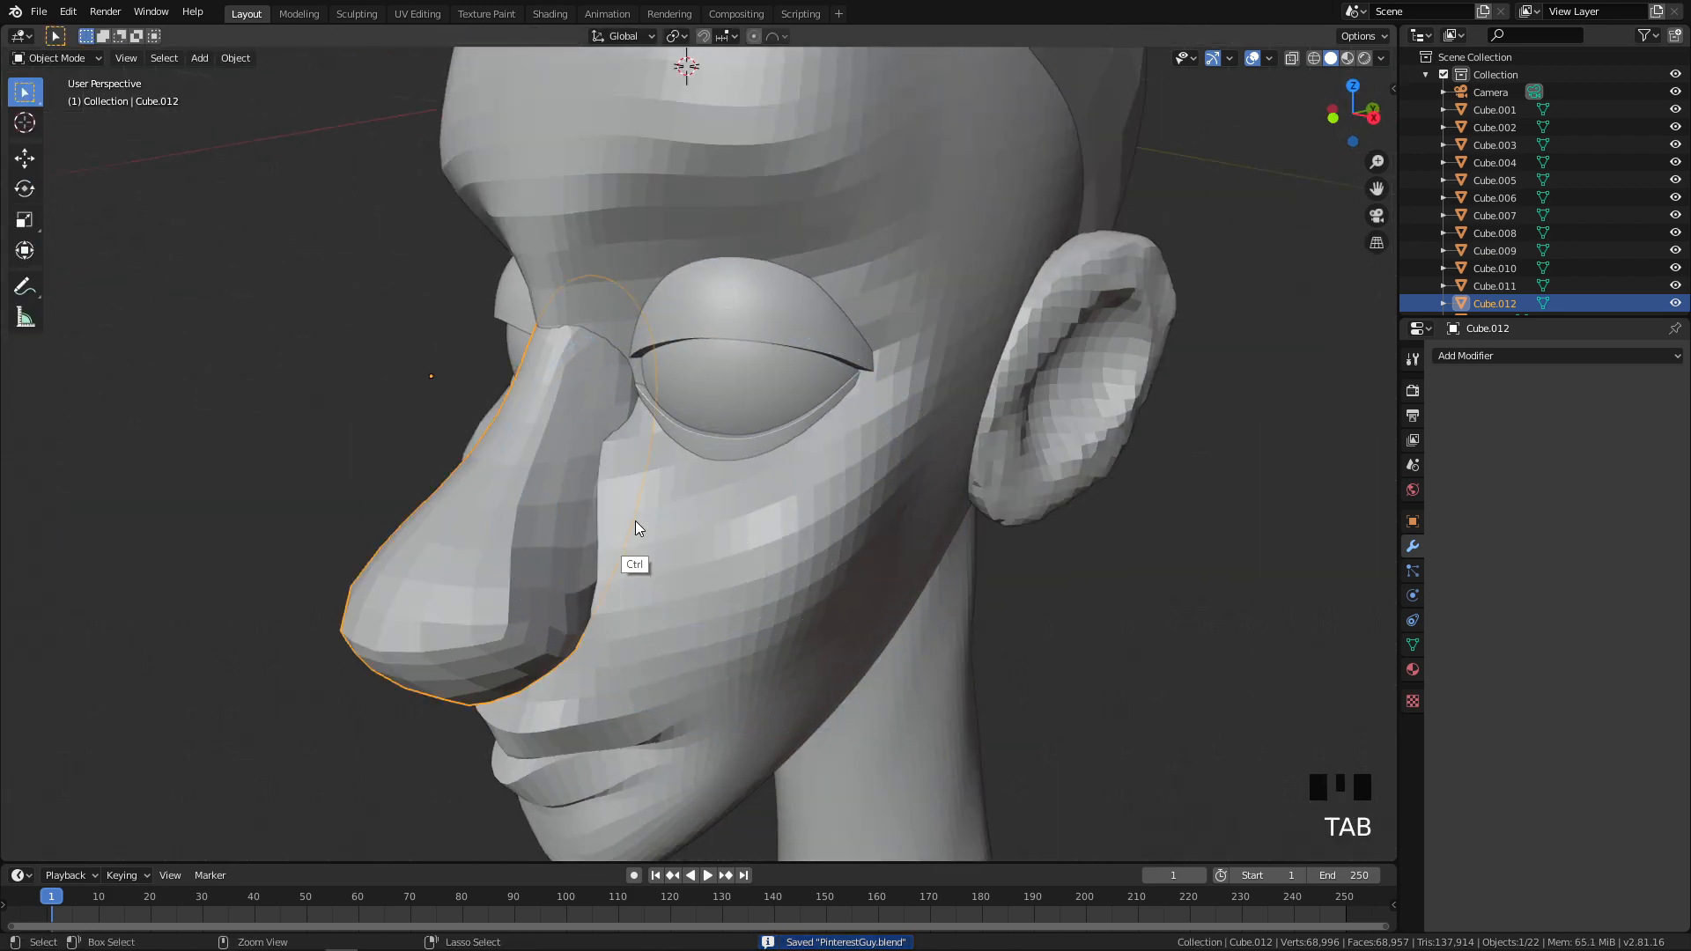
key(ctrl+1)
key(q)
ctrl+middle_drag(963, 282, 1458, 361)
click(1492, 409)
shift+middle_drag(769, 412, 769, 461)
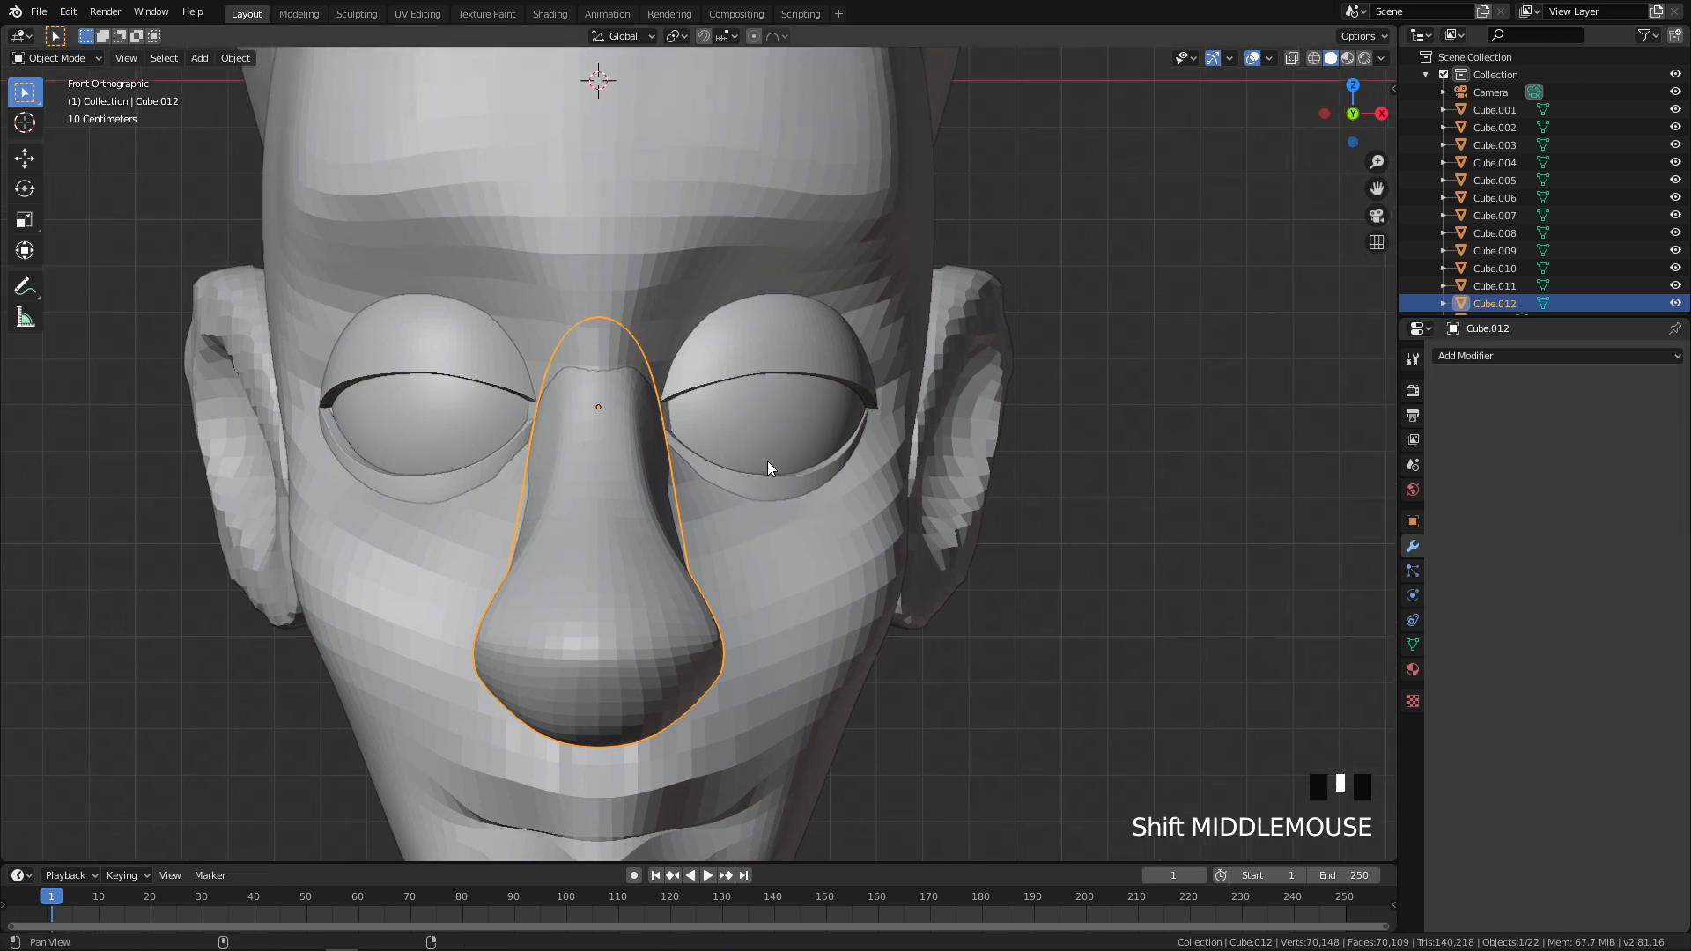
Step: Sculpt the nose with a smoothing stroke along the side of its bridge and resize the brush
key(Tab)
middle_drag(812, 517, 692, 479)
mouse_move(573, 400)
shift+mouse_down()
mouse_move(562, 453)
mouse_move(615, 438)
shift+mouse_up()
key(f)
click(588, 387)
Step: Switch to the Sculpting workspace in front view and set the Grab brush radius to 229 px
key(q)
click(357, 13)
mouse_move(472, 105)
ctrl+middle_down()
mouse_move(785, 656)
mouse_move(723, 677)
mouse_move(616, 302)
mouse_move(691, 426)
ctrl+middle_up()
key(f)
click(668, 382)
key(f)
click(738, 391)
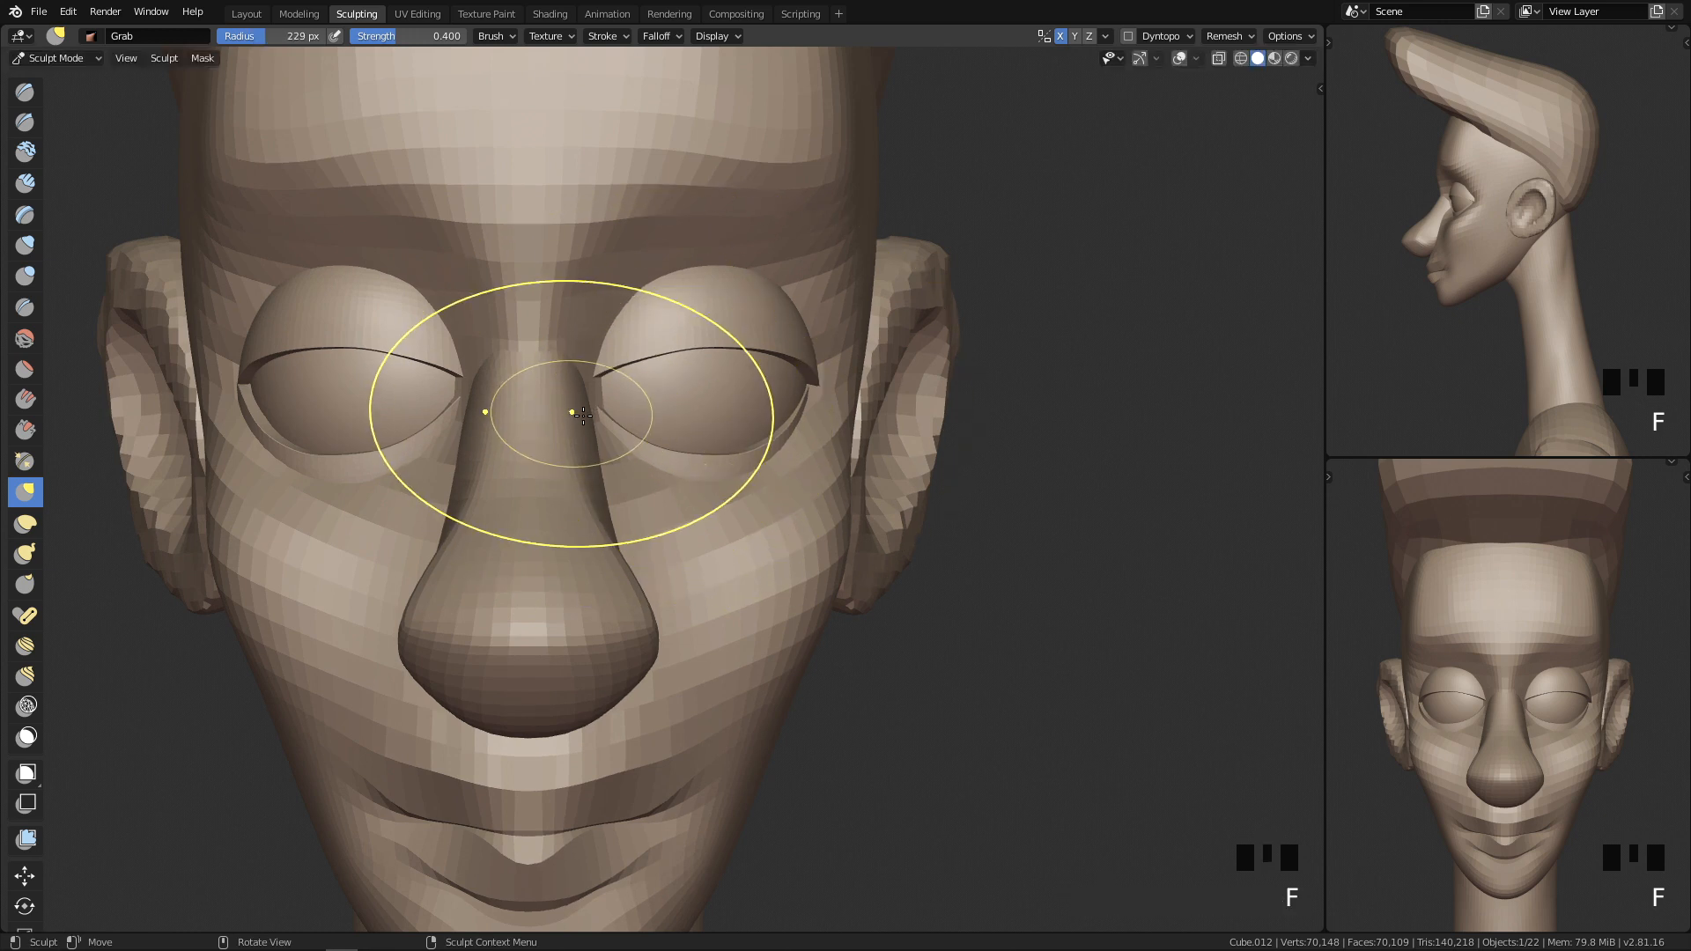
Step: Try a Pinch/Magnify stroke with a 108 px radius on the side of the nose bridge and undo it
key(shift+2)
key(f)
click(634, 457)
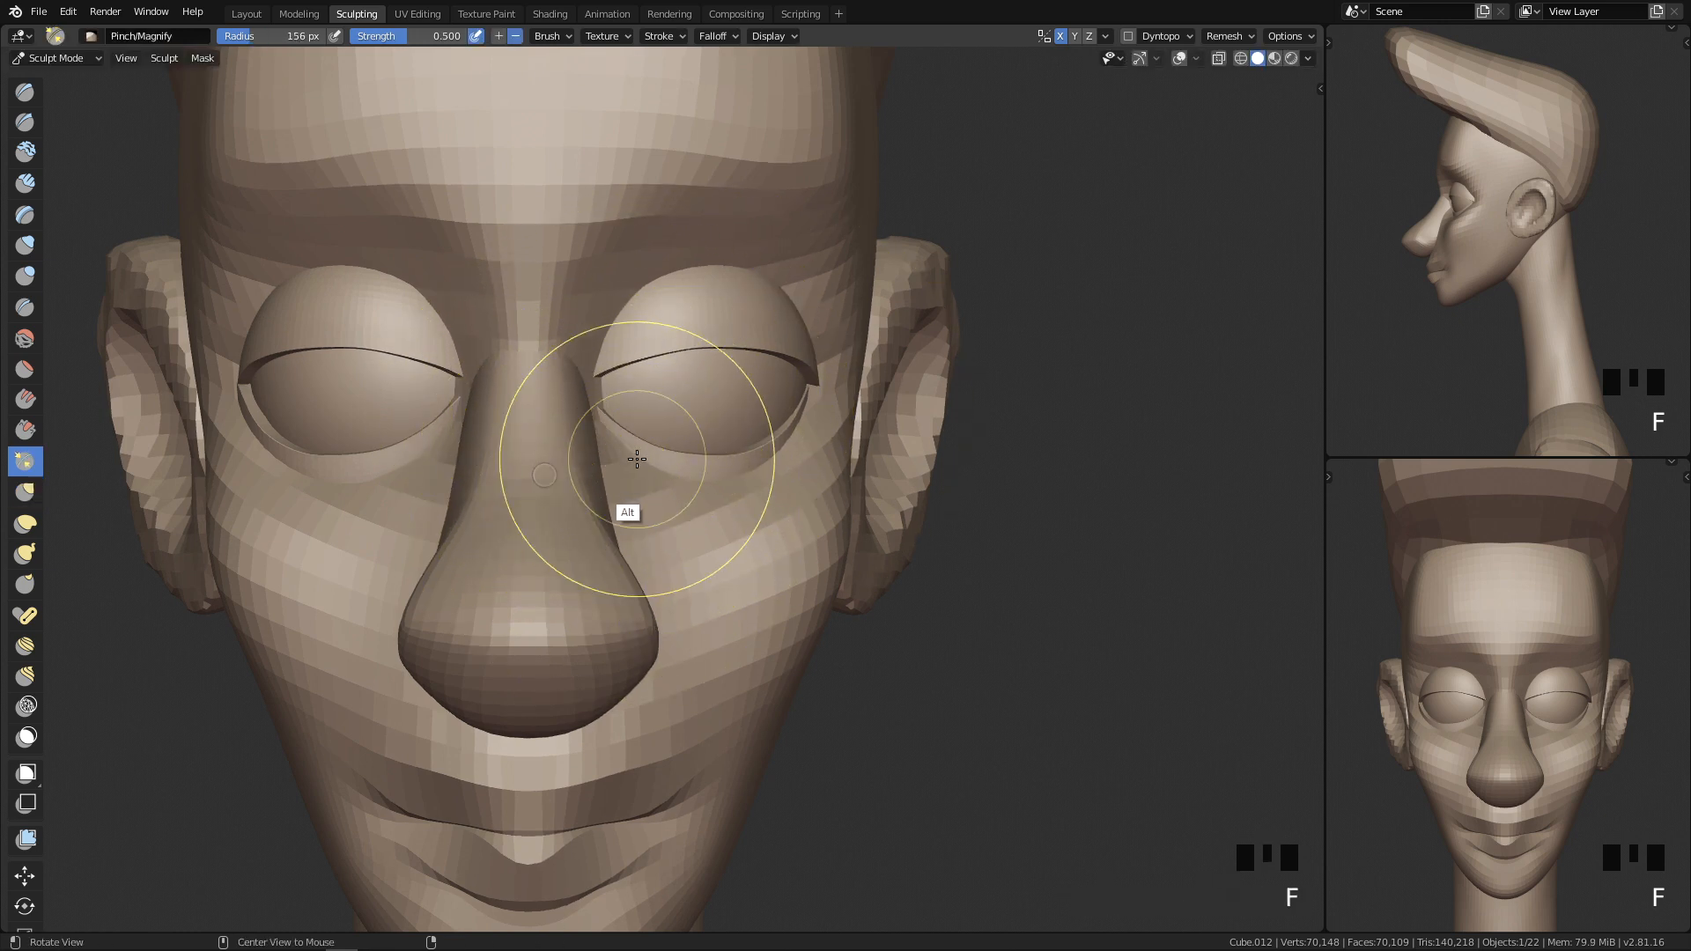
middle_drag(665, 452, 596, 438)
key(f)
click(610, 476)
drag(601, 427, 616, 414)
key(ctrl+z)
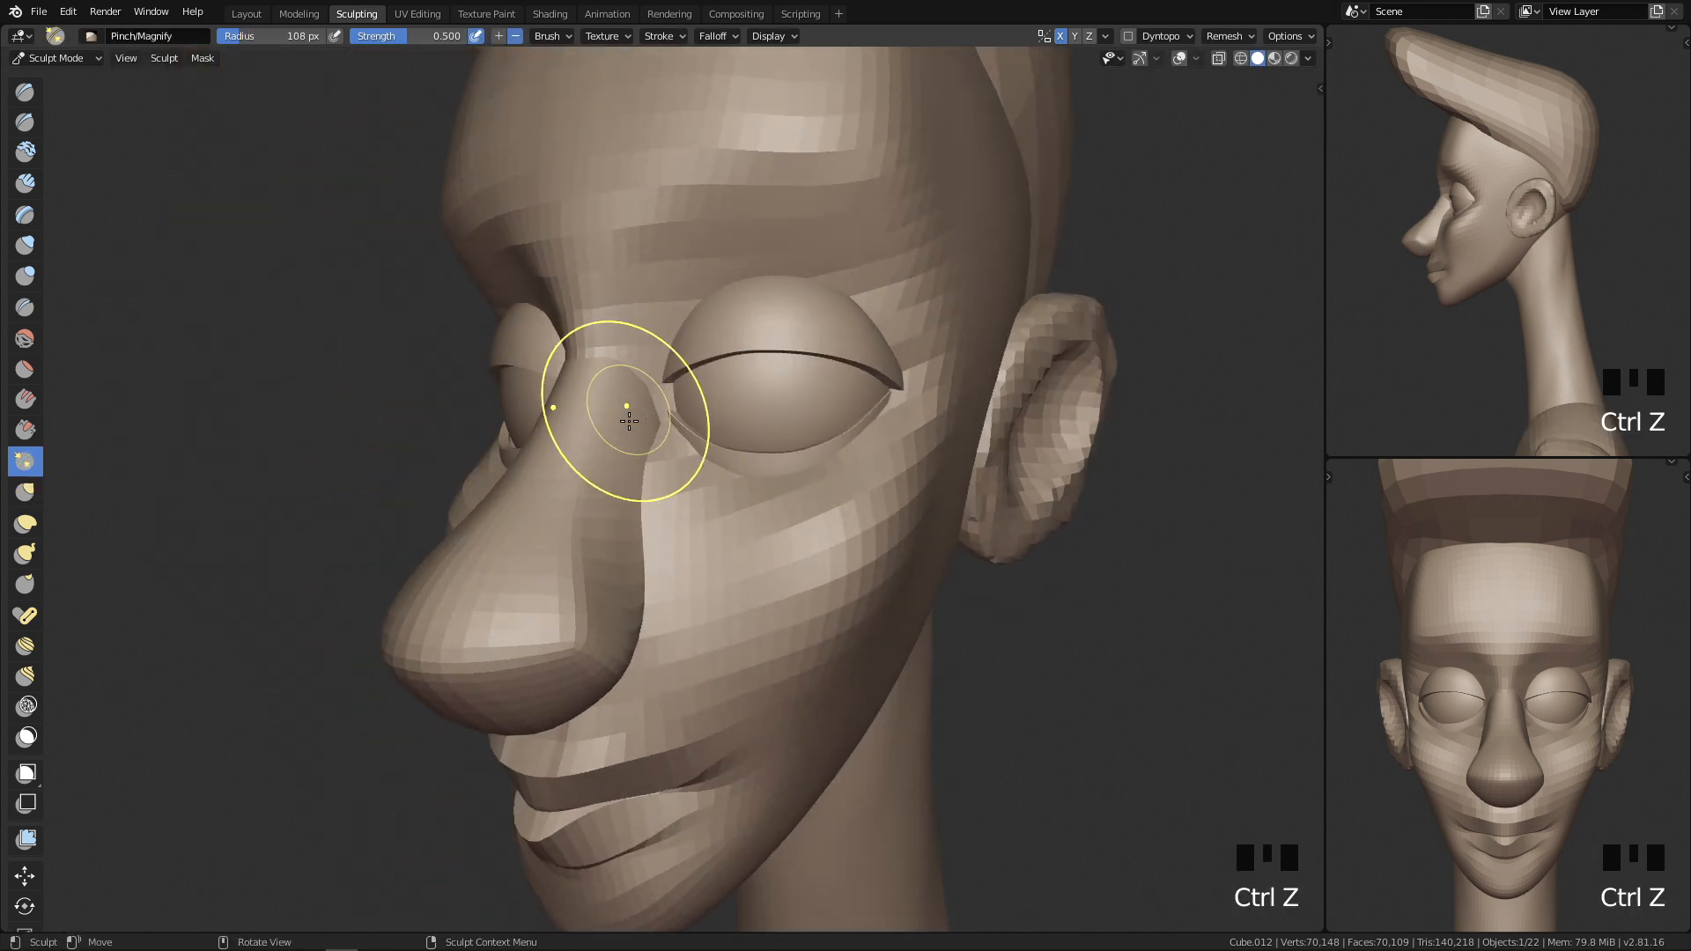
Step: Flatten the upper side of the nose beside the eye with Scrape/Peaks strokes at 108 px radius and strength 1.000
ctrl+middle_drag(623, 396, 634, 434)
key(shift+3)
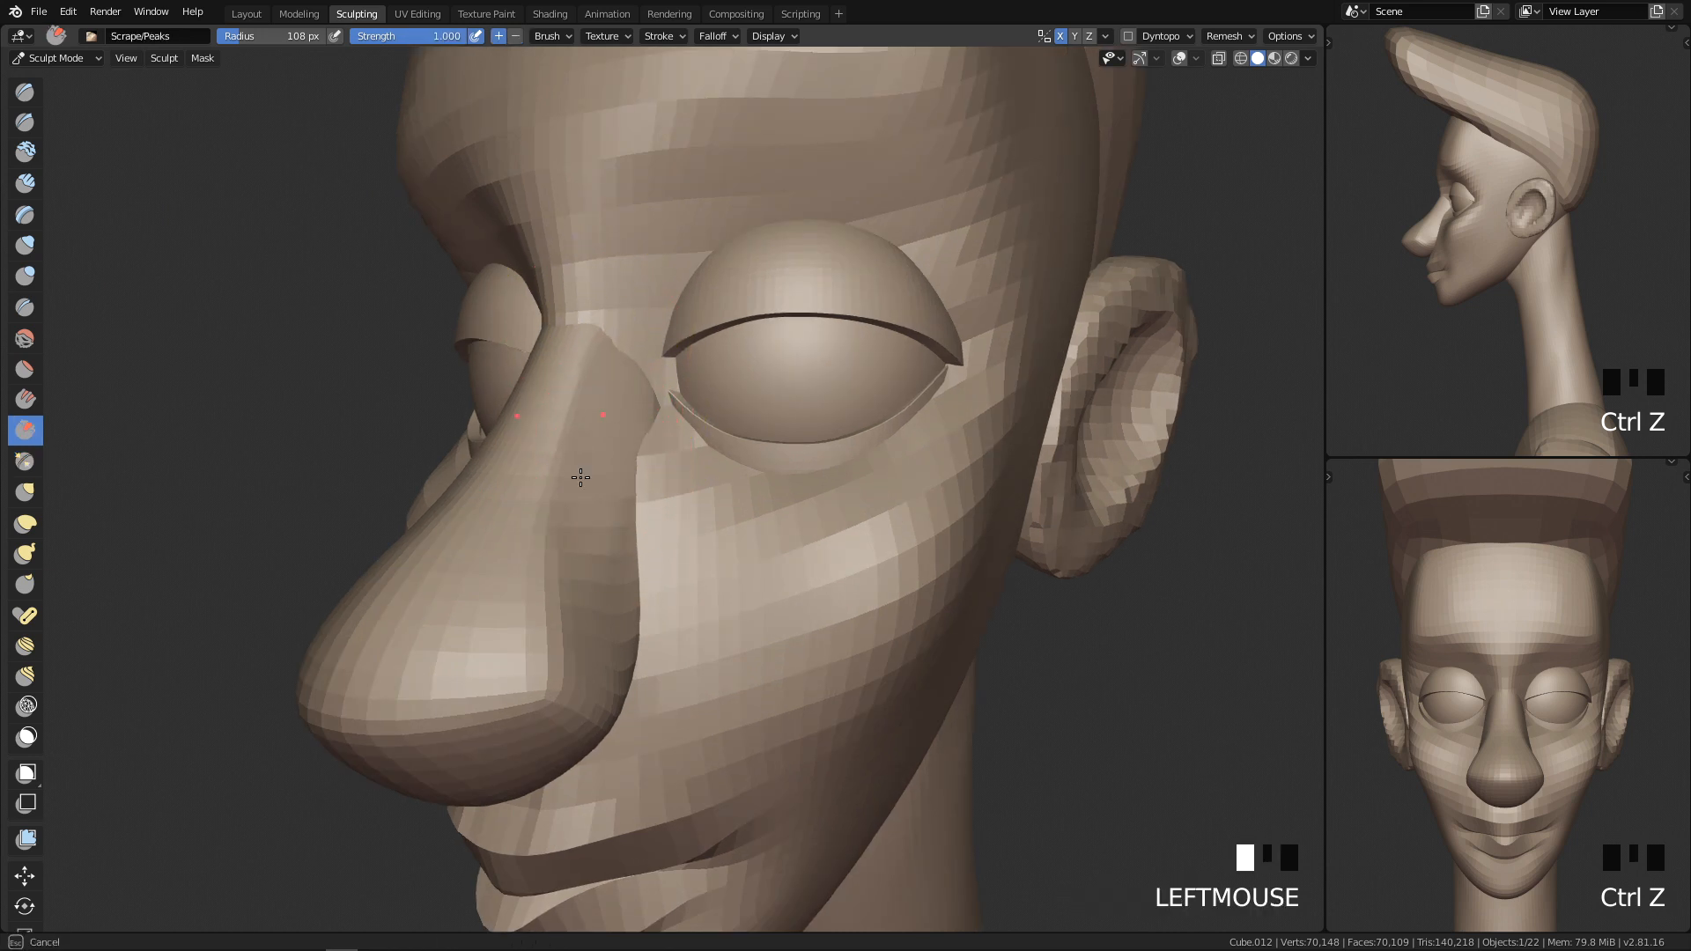
drag(608, 360, 539, 504)
click(617, 427)
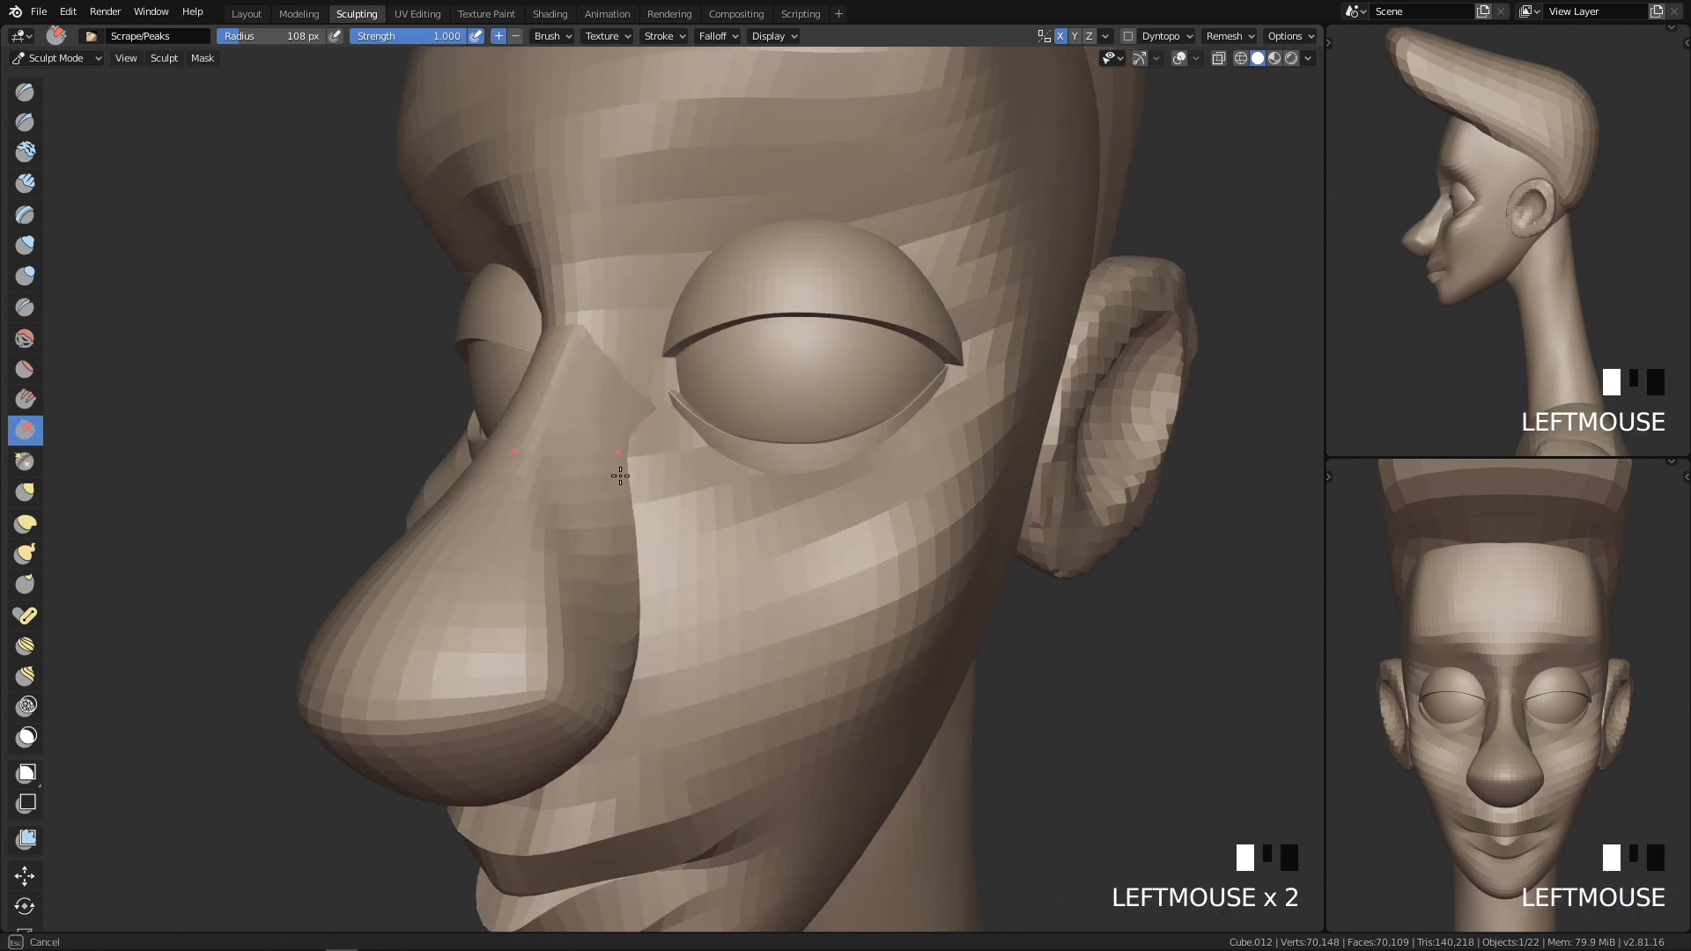
click(605, 417)
Step: Smooth the scraped sides of the nose bridge from the perspective and front views
shift+drag(631, 372, 620, 422)
key(q)
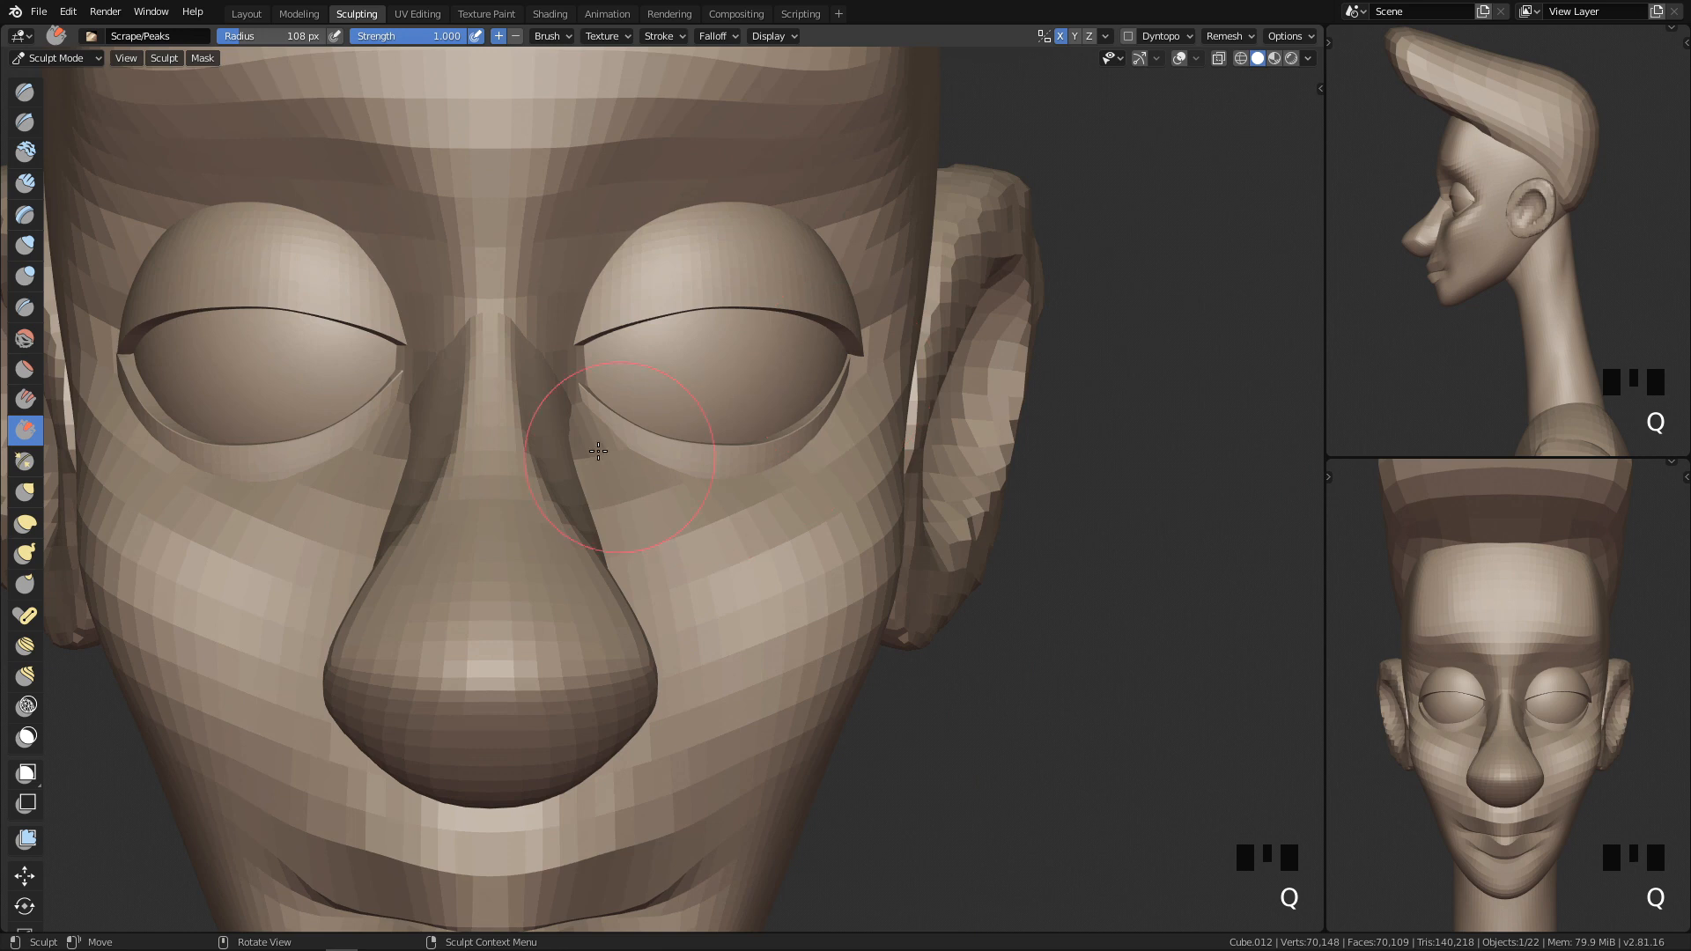
shift+drag(504, 388, 591, 388)
Step: Carve the sides of the nose bridge inward with inverted SculptDraw strokes at strength 0.500, reducing the radius to 69 px
key(x)
ctrl+click(580, 472)
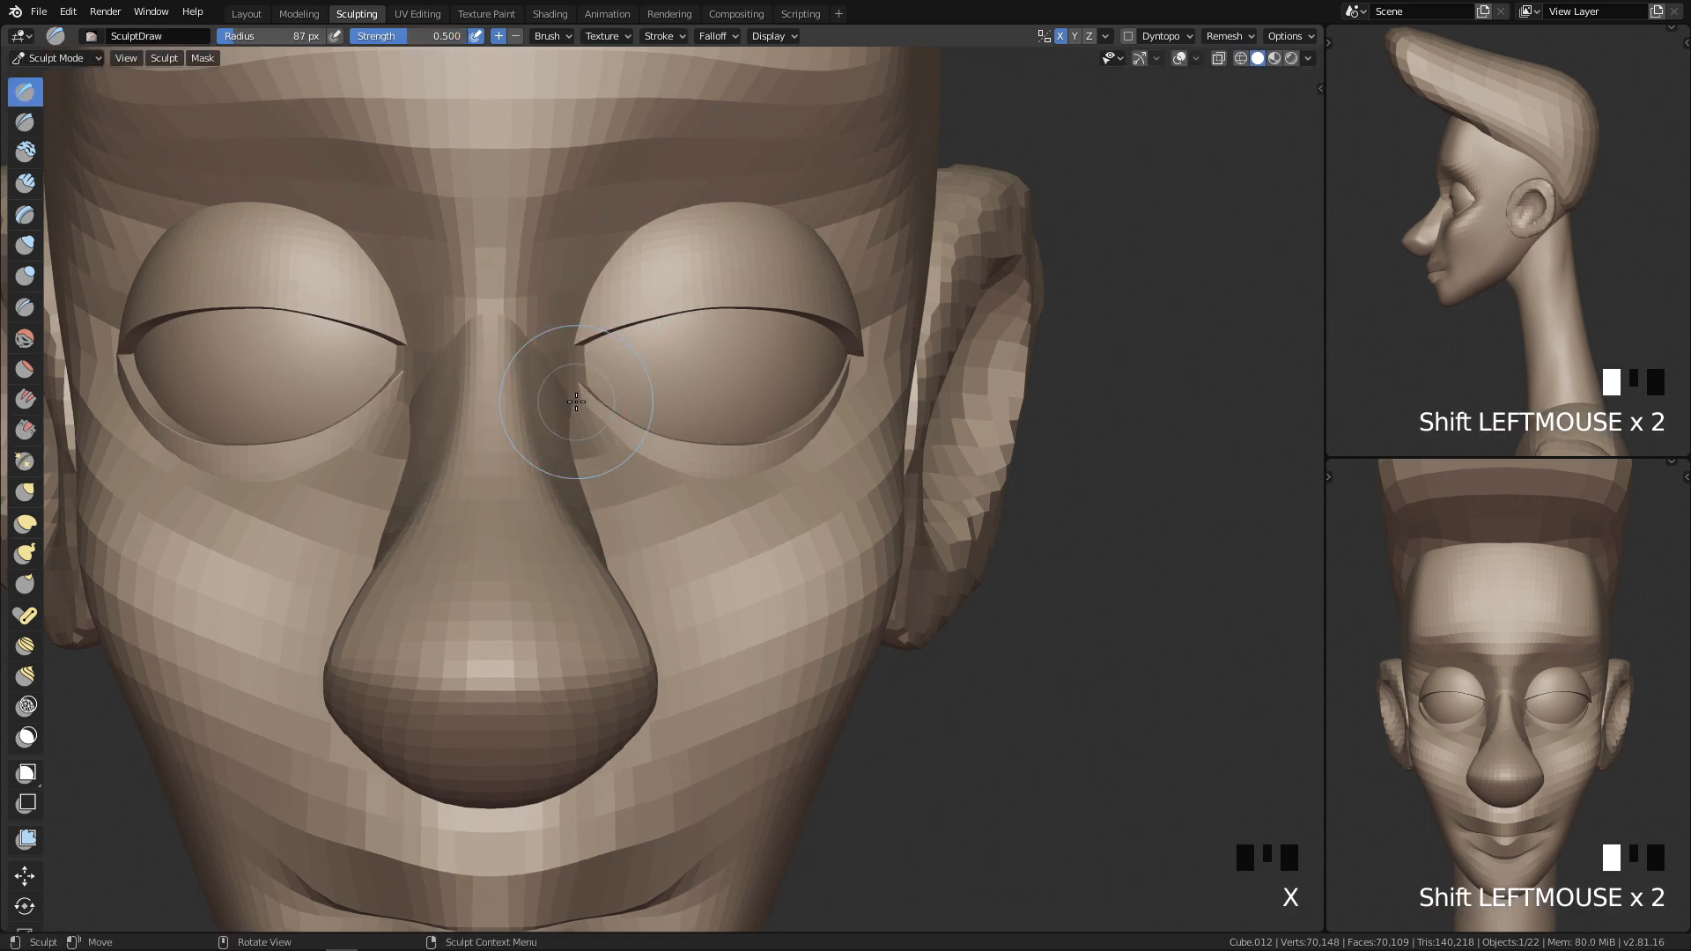
ctrl+click(584, 483)
ctrl+click(573, 449)
key(f)
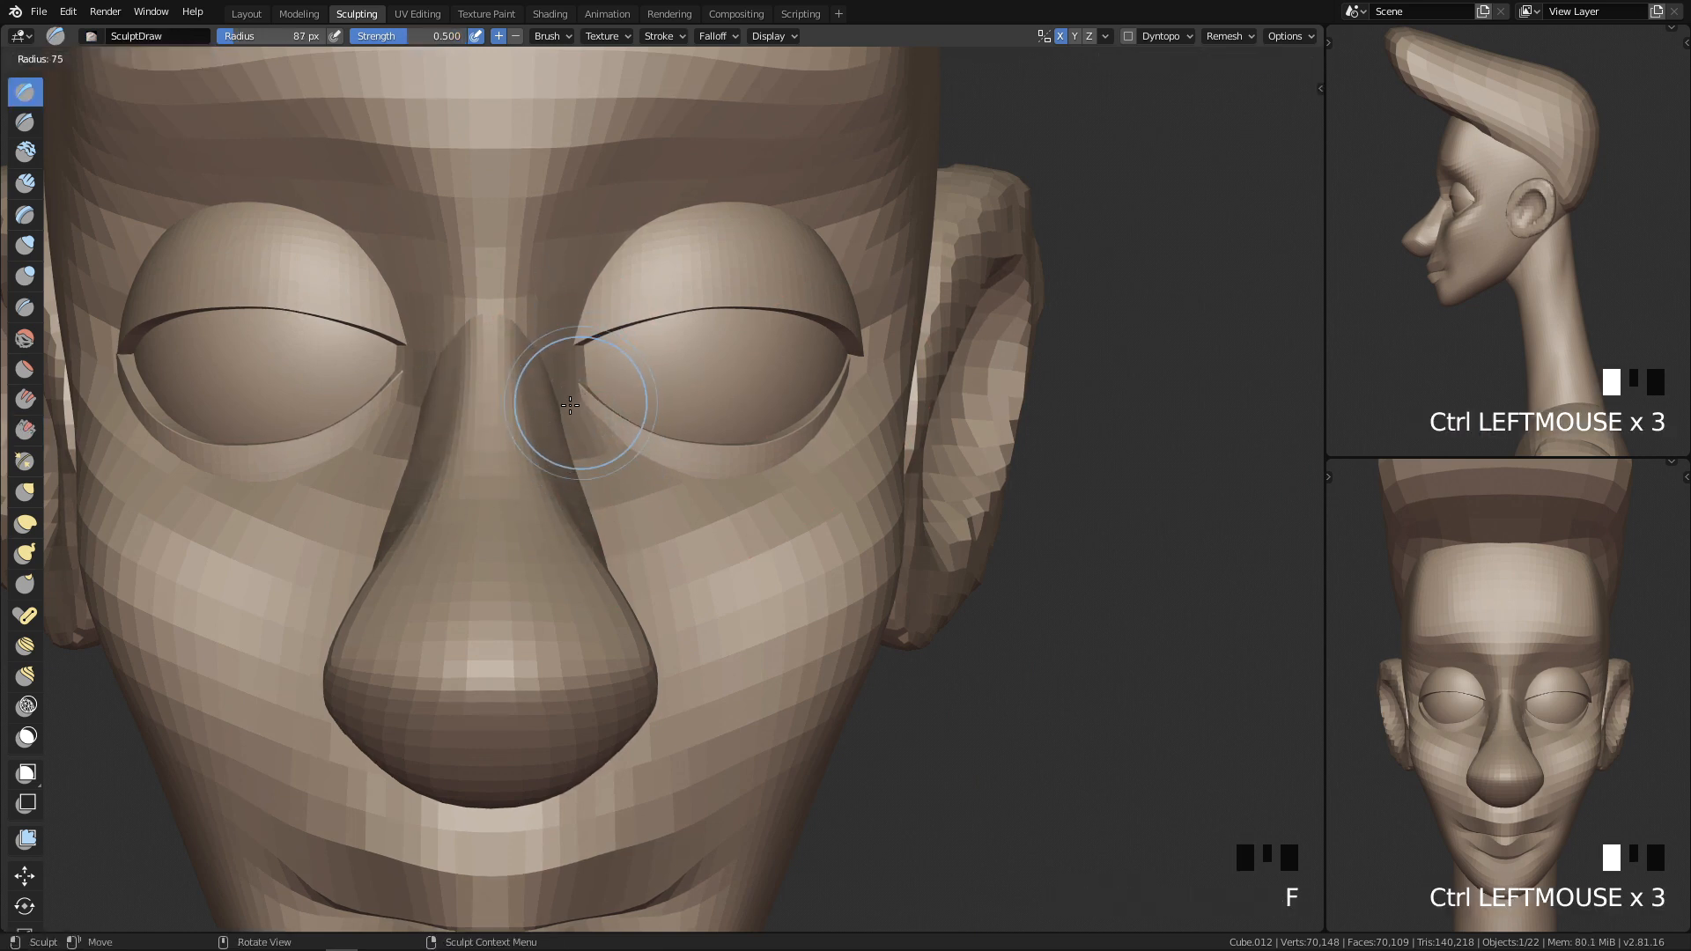
click(564, 402)
ctrl+click(559, 384)
ctrl+click(556, 387)
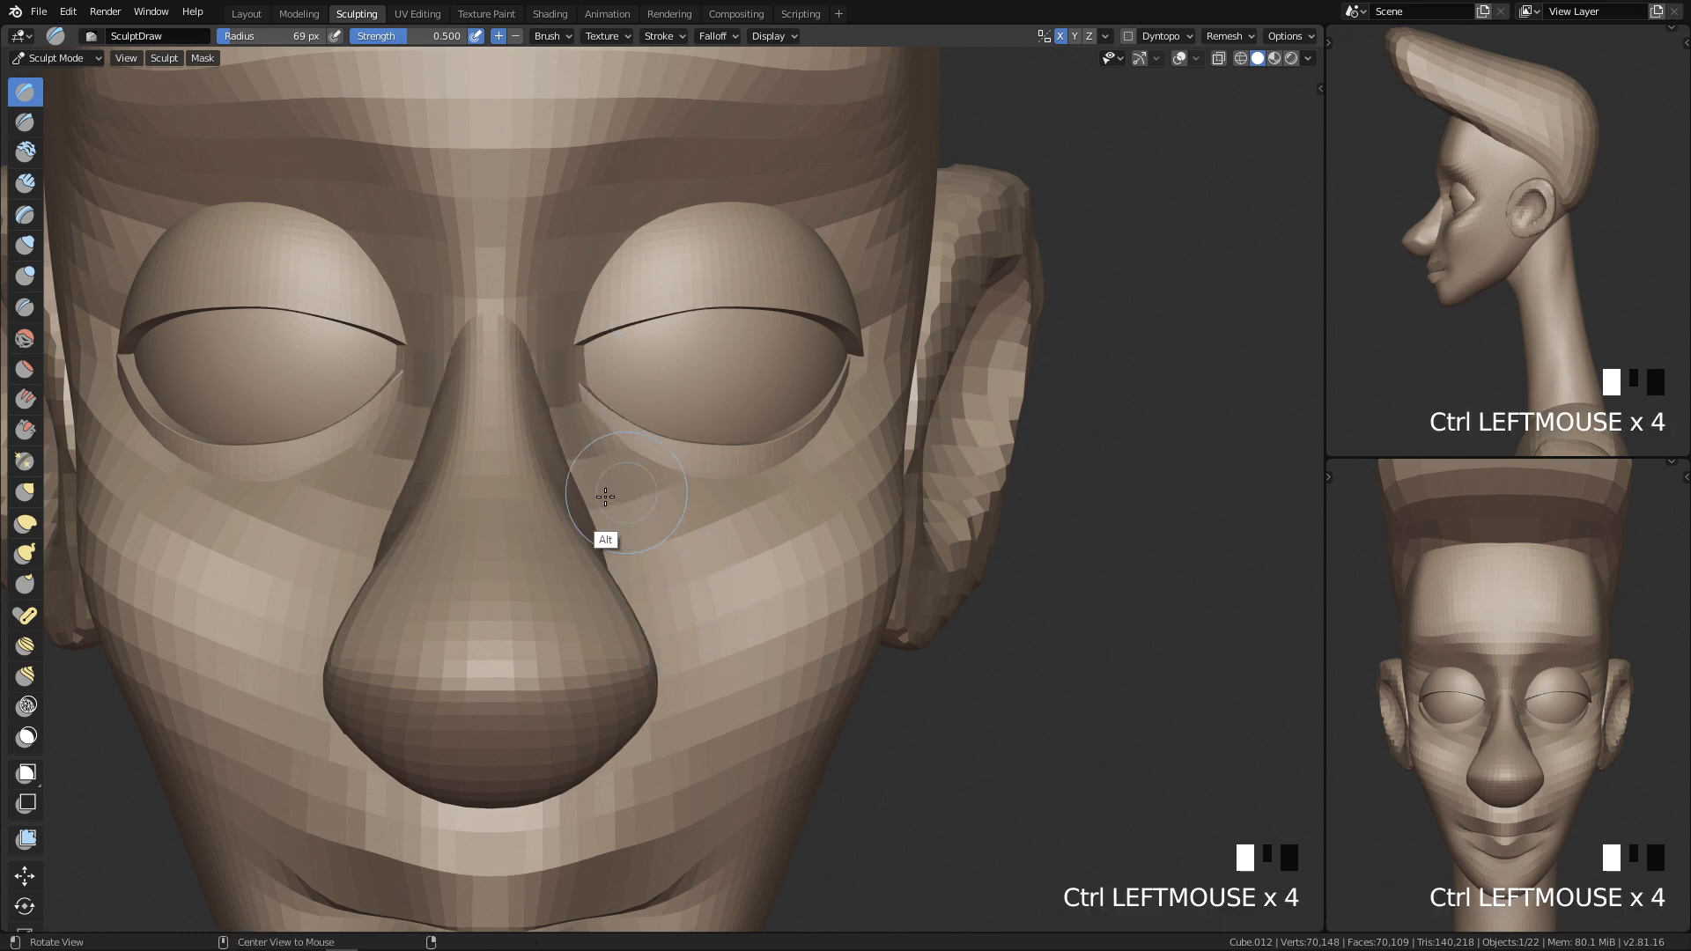
Step: Smooth beside the nose and carve the side of the nose down to the cheek with inverted SculptDraw strokes at 95 px radius
middle_drag(626, 493, 634, 445)
shift+drag(619, 480, 617, 535)
shift+middle_drag(653, 523, 579, 377)
key(f)
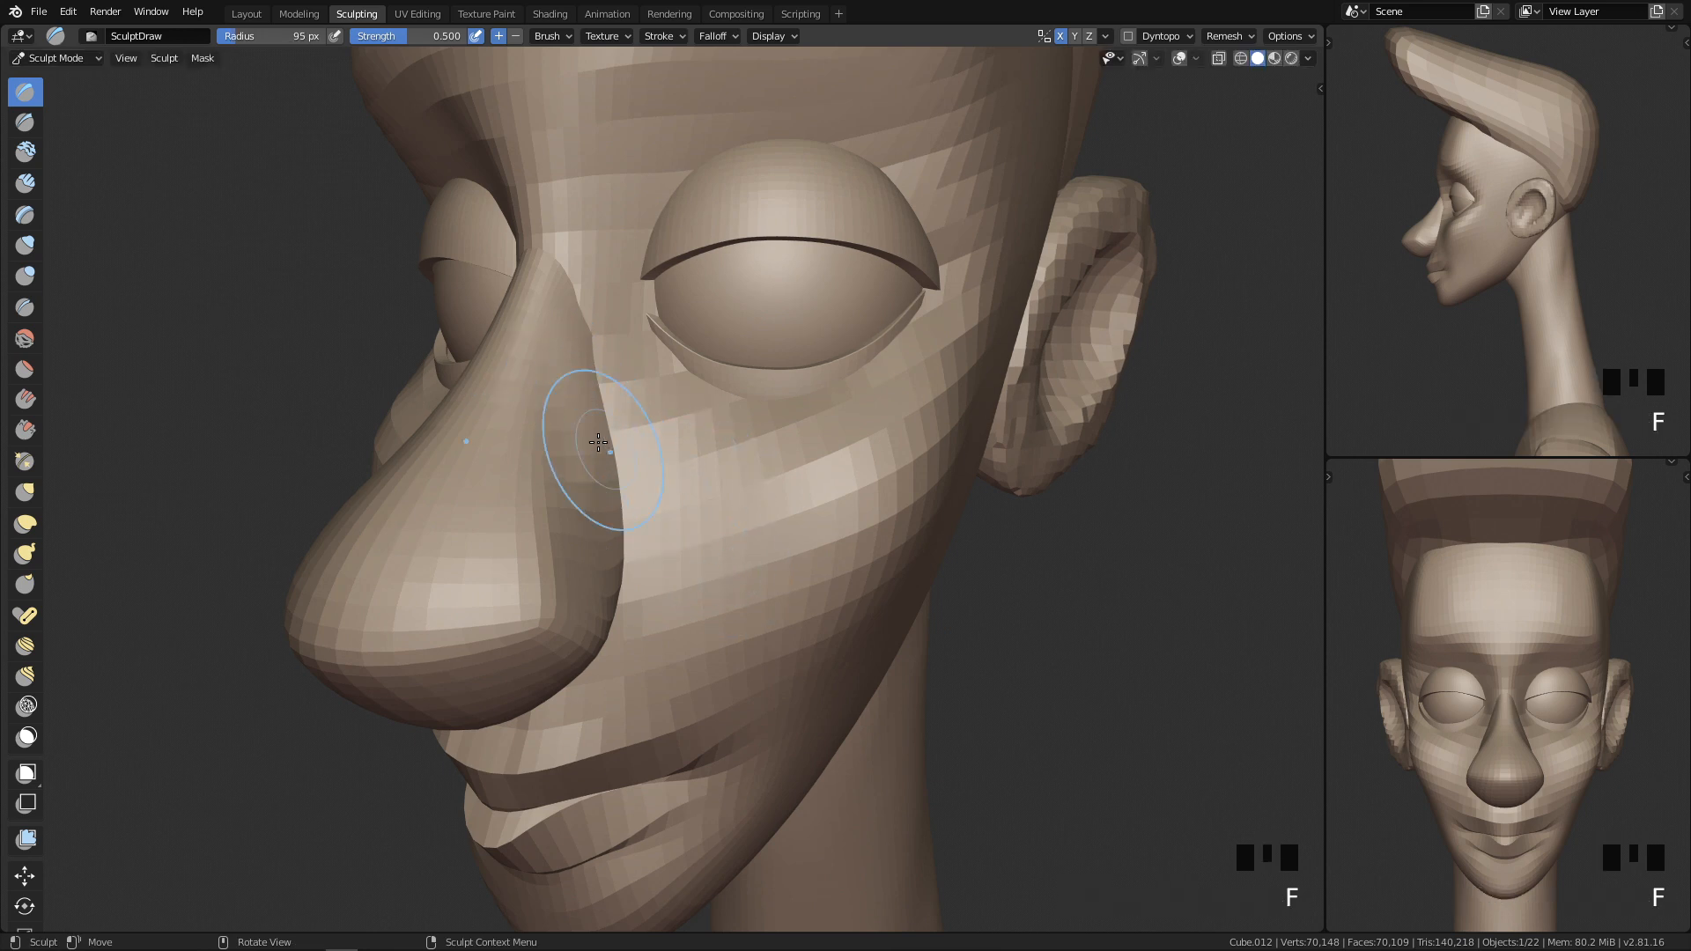
ctrl+drag(597, 373, 612, 453)
ctrl+drag(612, 453, 644, 583)
mouse_move(645, 581)
middle_down()
mouse_move(600, 472)
mouse_move(612, 434)
mouse_move(611, 457)
mouse_move(582, 432)
mouse_move(577, 476)
mouse_move(585, 407)
mouse_move(613, 559)
mouse_move(596, 566)
middle_up()
Step: Define the lower side of the nose with inverted Crease strokes at 80 px radius and strength 0.250
key(shift+c)
ctrl+drag(510, 551, 656, 574)
key(f)
ctrl+drag(591, 580, 690, 578)
middle_drag(627, 627, 688, 671)
middle_drag(608, 573, 655, 602)
Step: Smooth the side of the nose from the bridge down to the wing
shift+drag(591, 430, 638, 574)
mouse_move(637, 573)
middle_down()
mouse_move(710, 521)
mouse_move(702, 540)
mouse_move(731, 568)
middle_up()
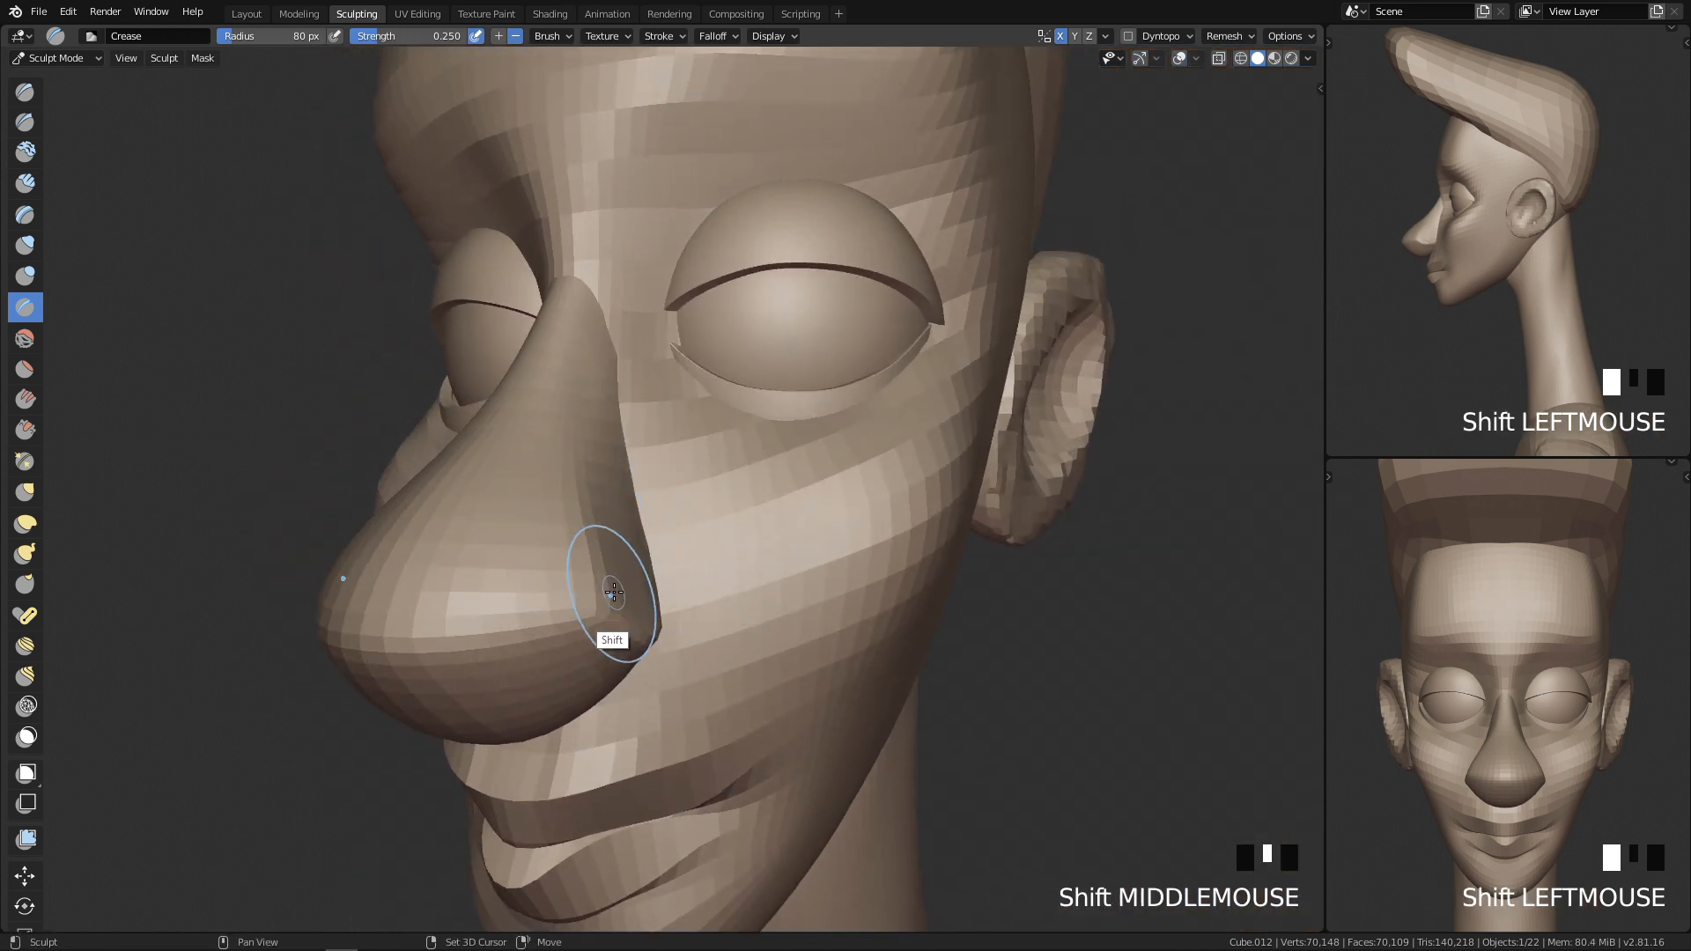
shift+drag(614, 592, 609, 528)
mouse_move(610, 529)
shift+mouse_down()
mouse_move(605, 460)
mouse_move(615, 512)
shift+mouse_up()
Step: Carve the area between the upper nose bridge and the eye with SculptDraw at 60 px radius and strength 0.500
mouse_move(633, 559)
middle_down()
mouse_move(674, 433)
mouse_move(717, 434)
mouse_move(717, 593)
mouse_move(823, 472)
mouse_move(837, 571)
mouse_move(804, 774)
mouse_move(744, 378)
mouse_move(722, 405)
middle_up()
key(x)
key(f)
click(609, 431)
ctrl+drag(611, 407, 617, 439)
ctrl+drag(607, 398, 616, 432)
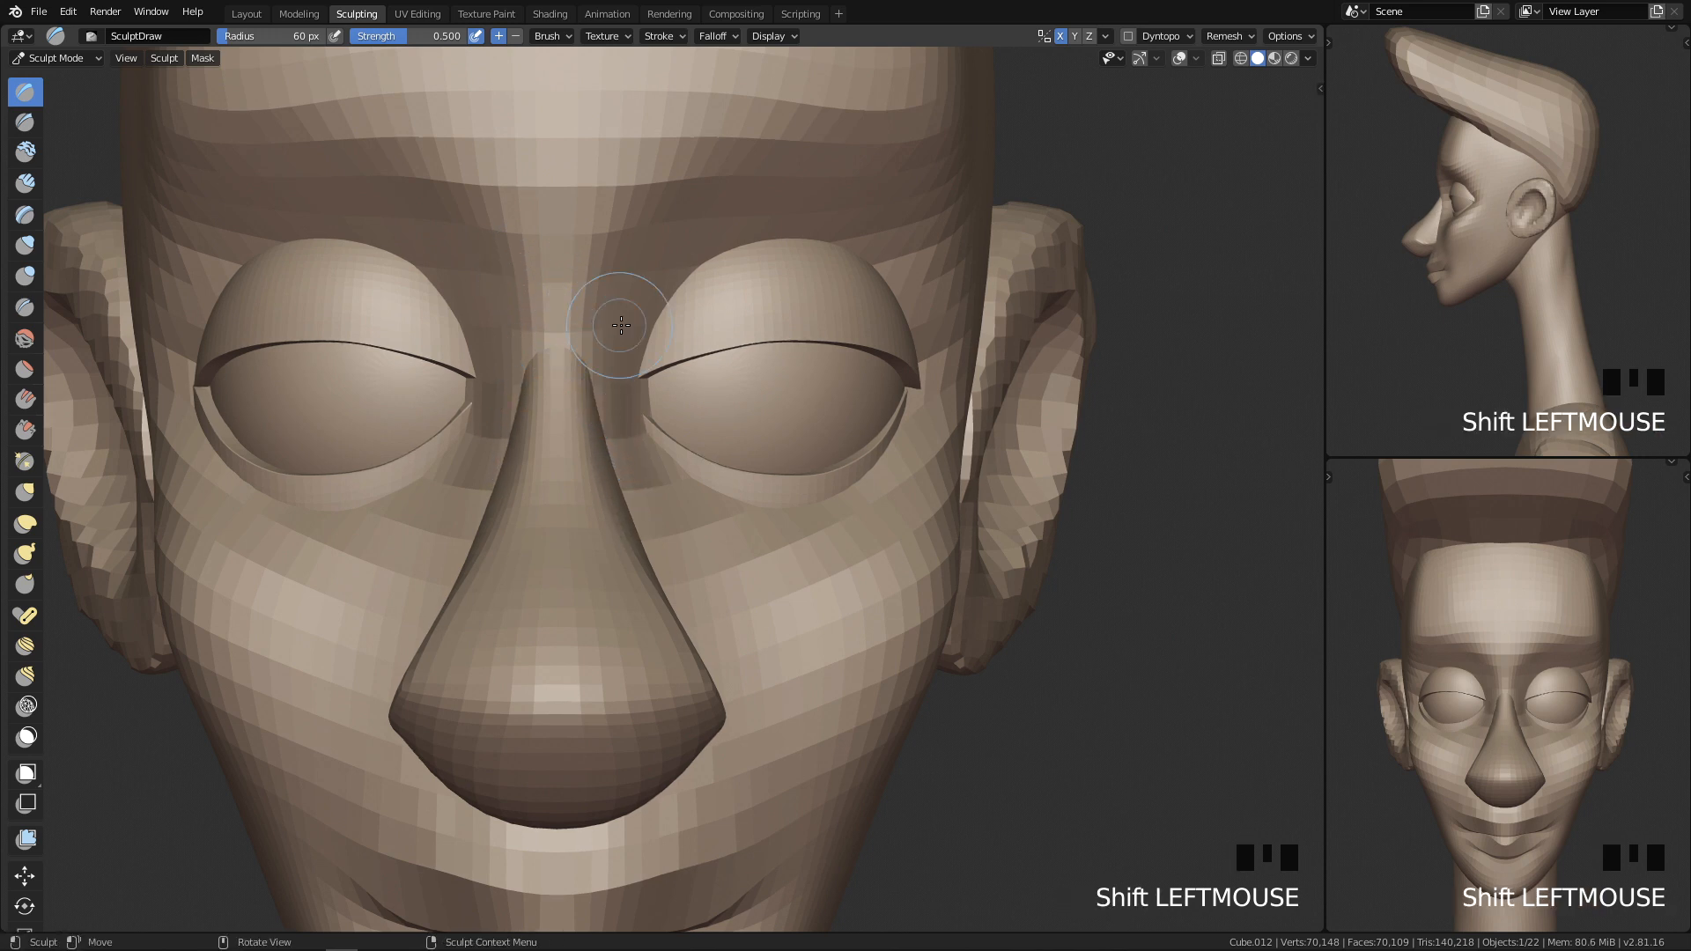
click(595, 330)
Step: Carve nostrils into the underside of the nose with inverted SculptDraw strokes at 70 px radius
mouse_move(615, 264)
ctrl+middle_down()
mouse_move(743, 691)
mouse_move(785, 697)
mouse_move(700, 566)
mouse_move(689, 600)
mouse_move(661, 449)
ctrl+middle_up()
key(f)
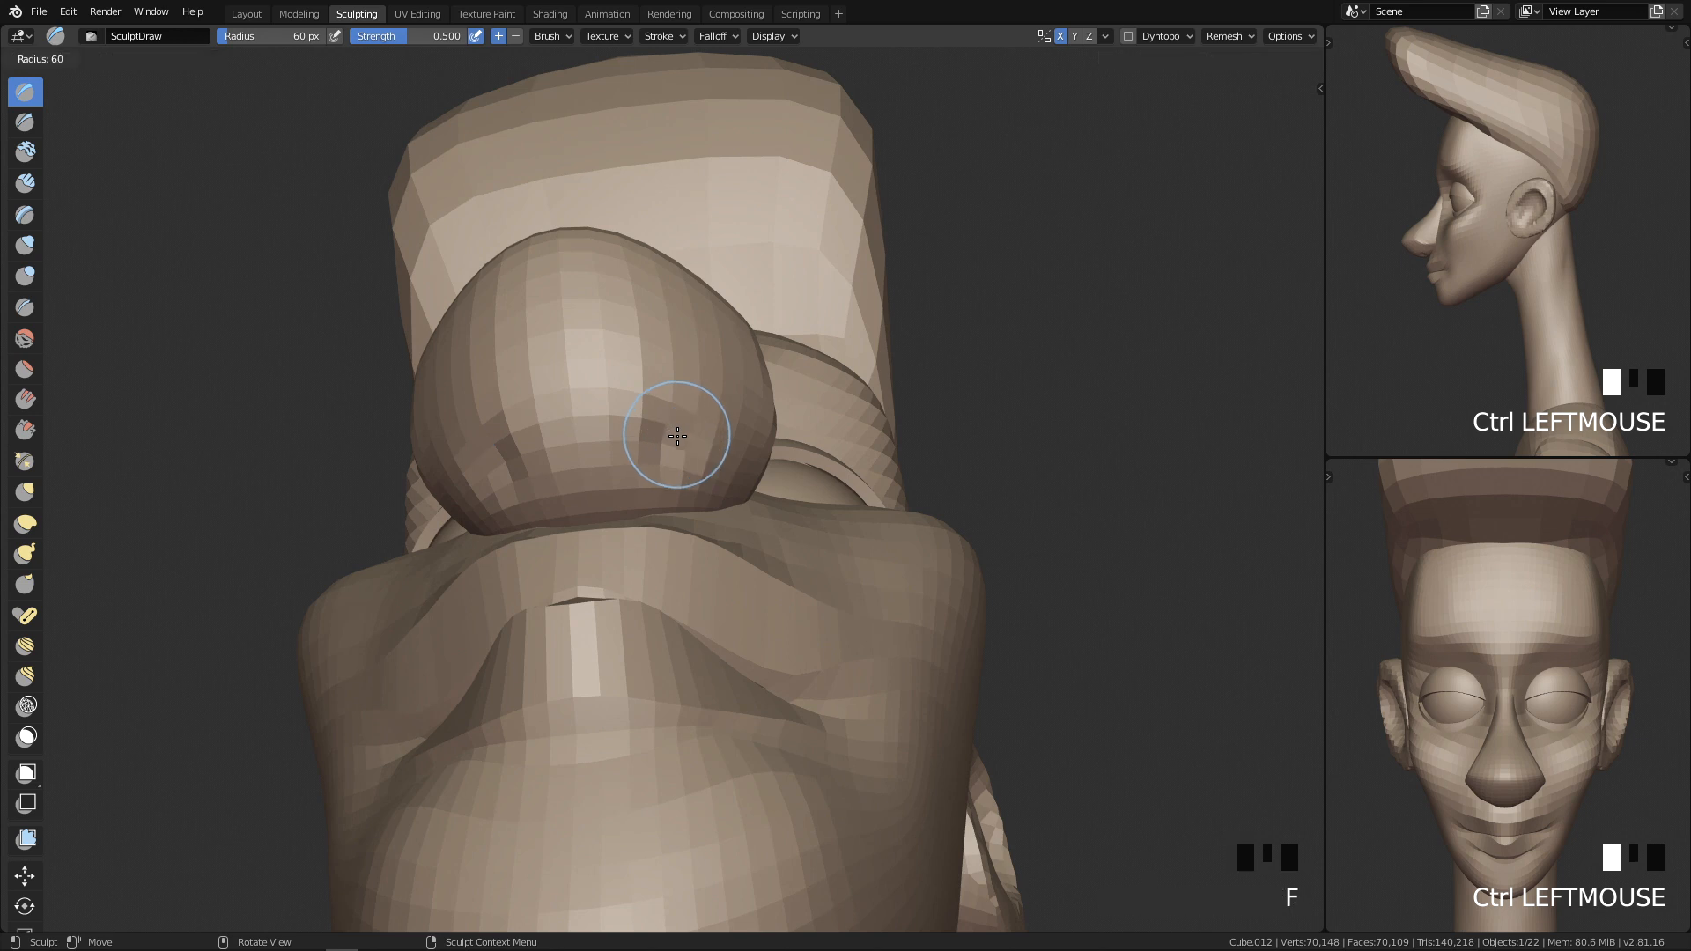
mouse_move(675, 462)
ctrl+mouse_down()
mouse_move(667, 415)
mouse_move(640, 433)
ctrl+mouse_up()
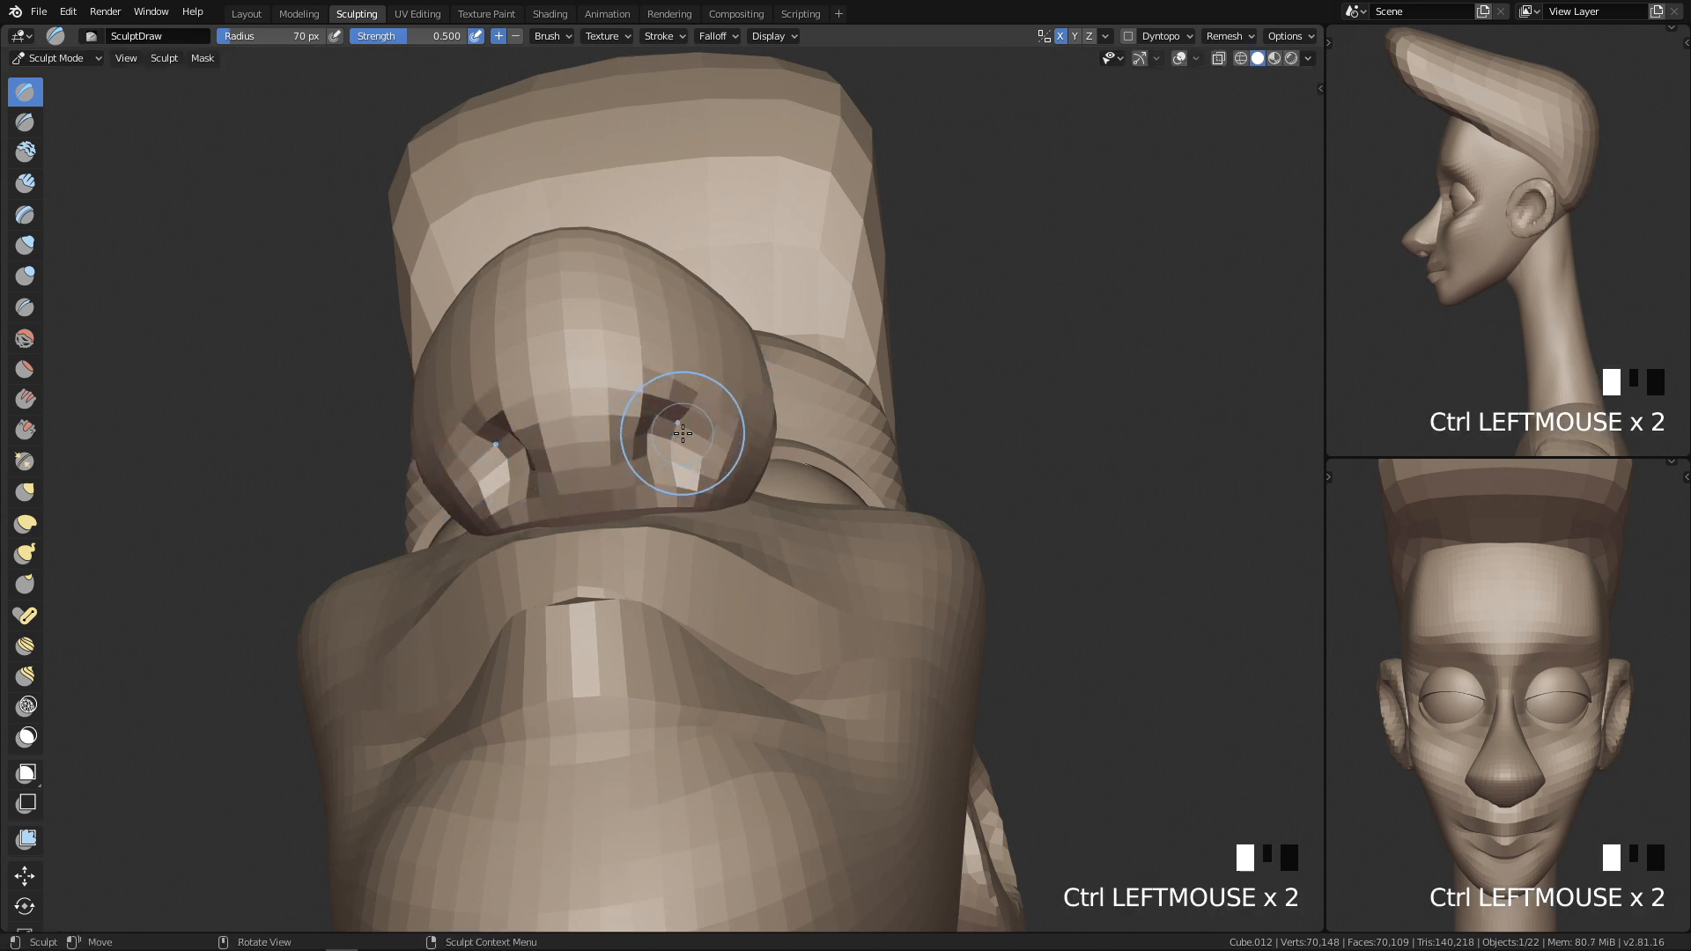
key(f)
ctrl+drag(695, 422, 669, 490)
Step: Deepen and widen the nostrils from an angled view below with inverted SculptDraw strokes at 70 px radius, undoing the stray stroke
middle_drag(721, 472, 801, 728)
key(q)
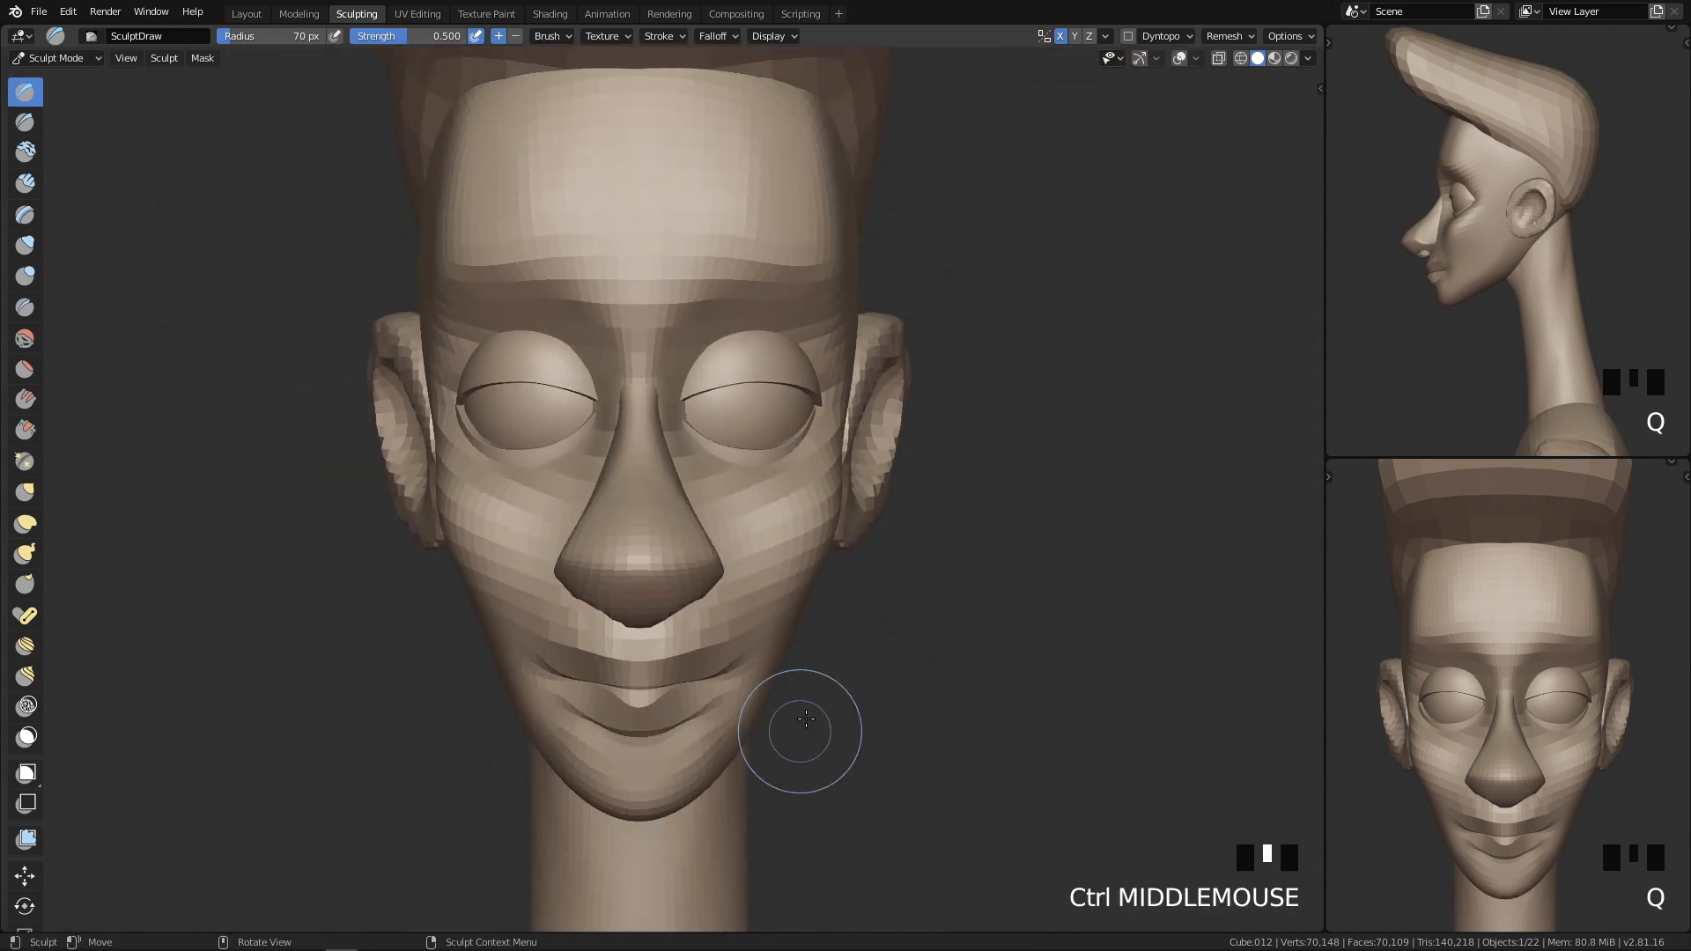
key(q)
ctrl+middle_drag(878, 674, 837, 596)
key(q)
ctrl+middle_drag(716, 663, 597, 429)
mouse_move(597, 428)
ctrl+mouse_down()
mouse_move(573, 416)
mouse_move(588, 432)
ctrl+mouse_up()
ctrl+drag(588, 431, 572, 412)
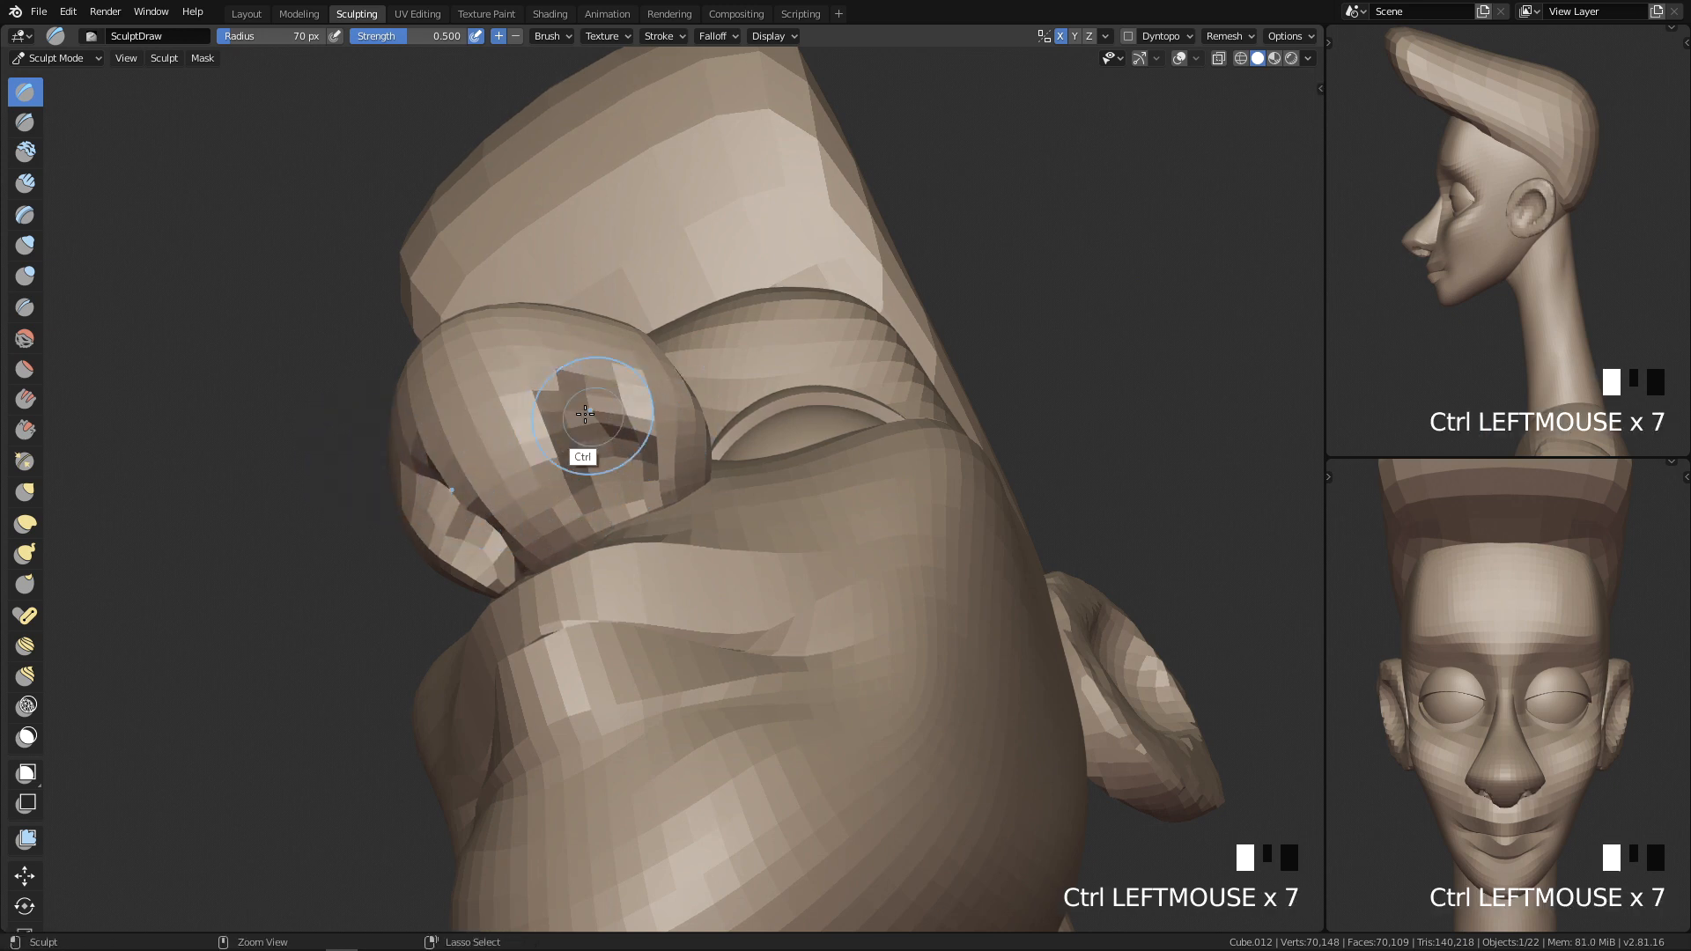
ctrl+drag(628, 429, 608, 423)
ctrl+drag(607, 423, 560, 413)
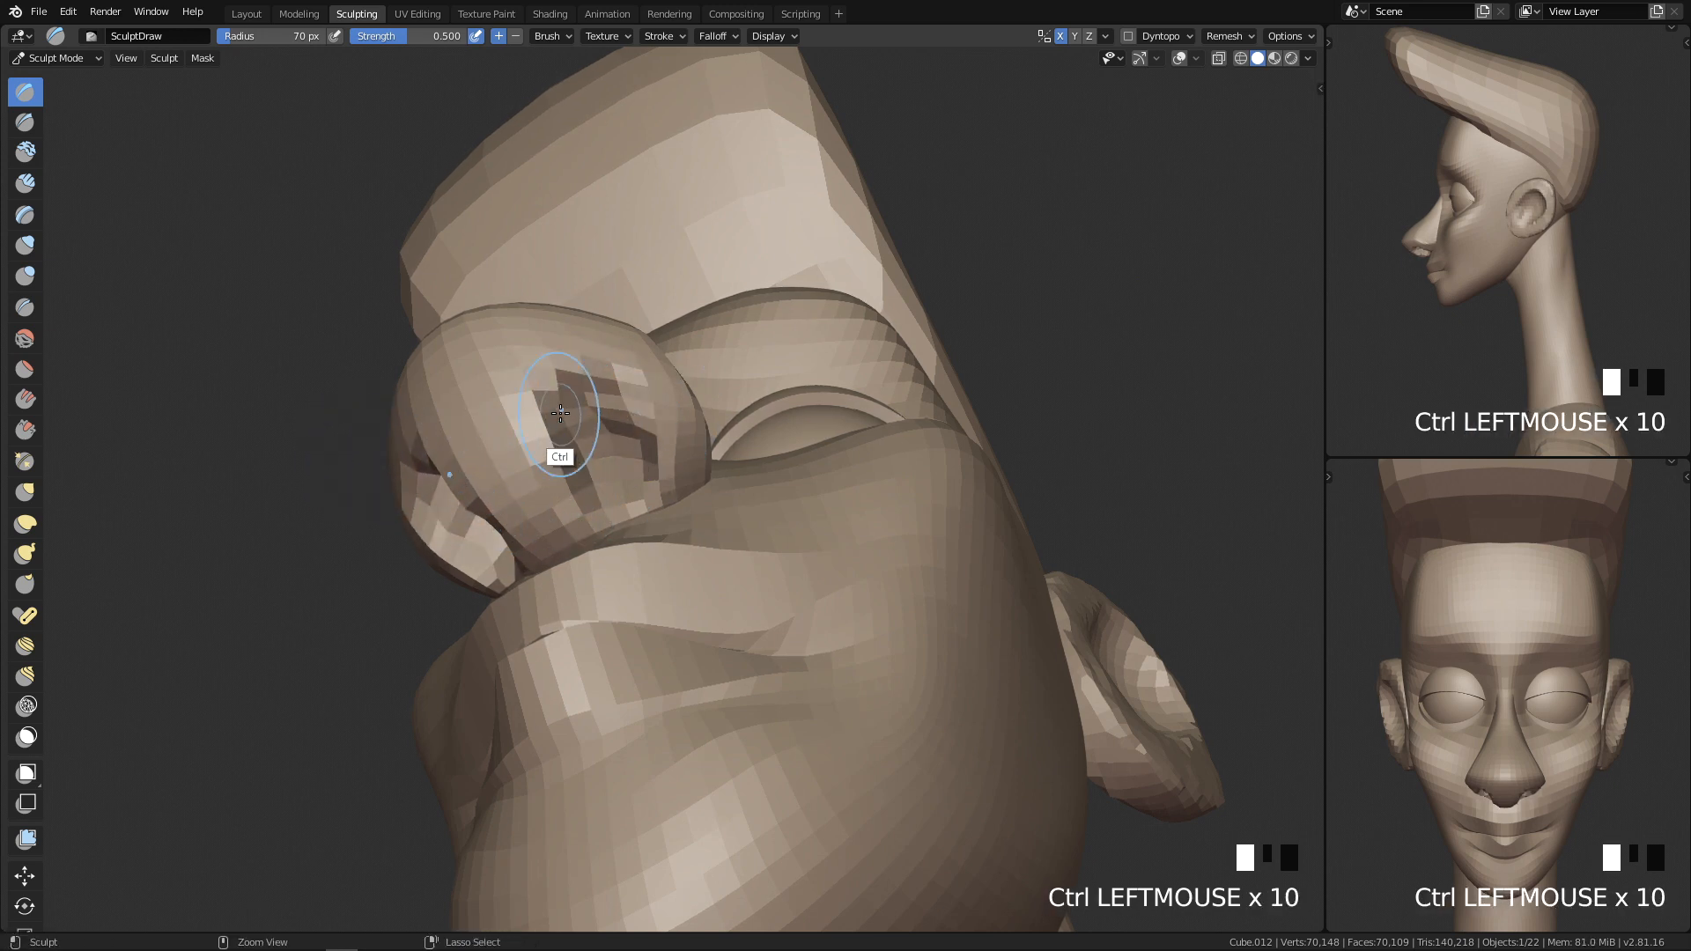
click(665, 482)
key(ctrl+z)
mouse_move(591, 411)
ctrl+mouse_down()
mouse_move(651, 434)
mouse_move(638, 486)
mouse_move(640, 449)
mouse_move(654, 473)
ctrl+mouse_up()
Step: Build up the outer wing around the nostril with SculptDraw strokes at 92 px radius and strength 0.500
key(q)
mouse_move(912, 528)
ctrl+middle_down()
mouse_move(855, 685)
mouse_move(838, 607)
ctrl+middle_up()
mouse_move(708, 695)
middle_down()
mouse_move(807, 569)
mouse_move(656, 490)
middle_up()
mouse_move(622, 513)
mouse_down()
mouse_move(603, 512)
mouse_move(605, 534)
mouse_up()
drag(613, 514, 616, 549)
key(ctrl+z)
key(f)
click(627, 521)
drag(623, 482, 616, 533)
drag(620, 506, 611, 539)
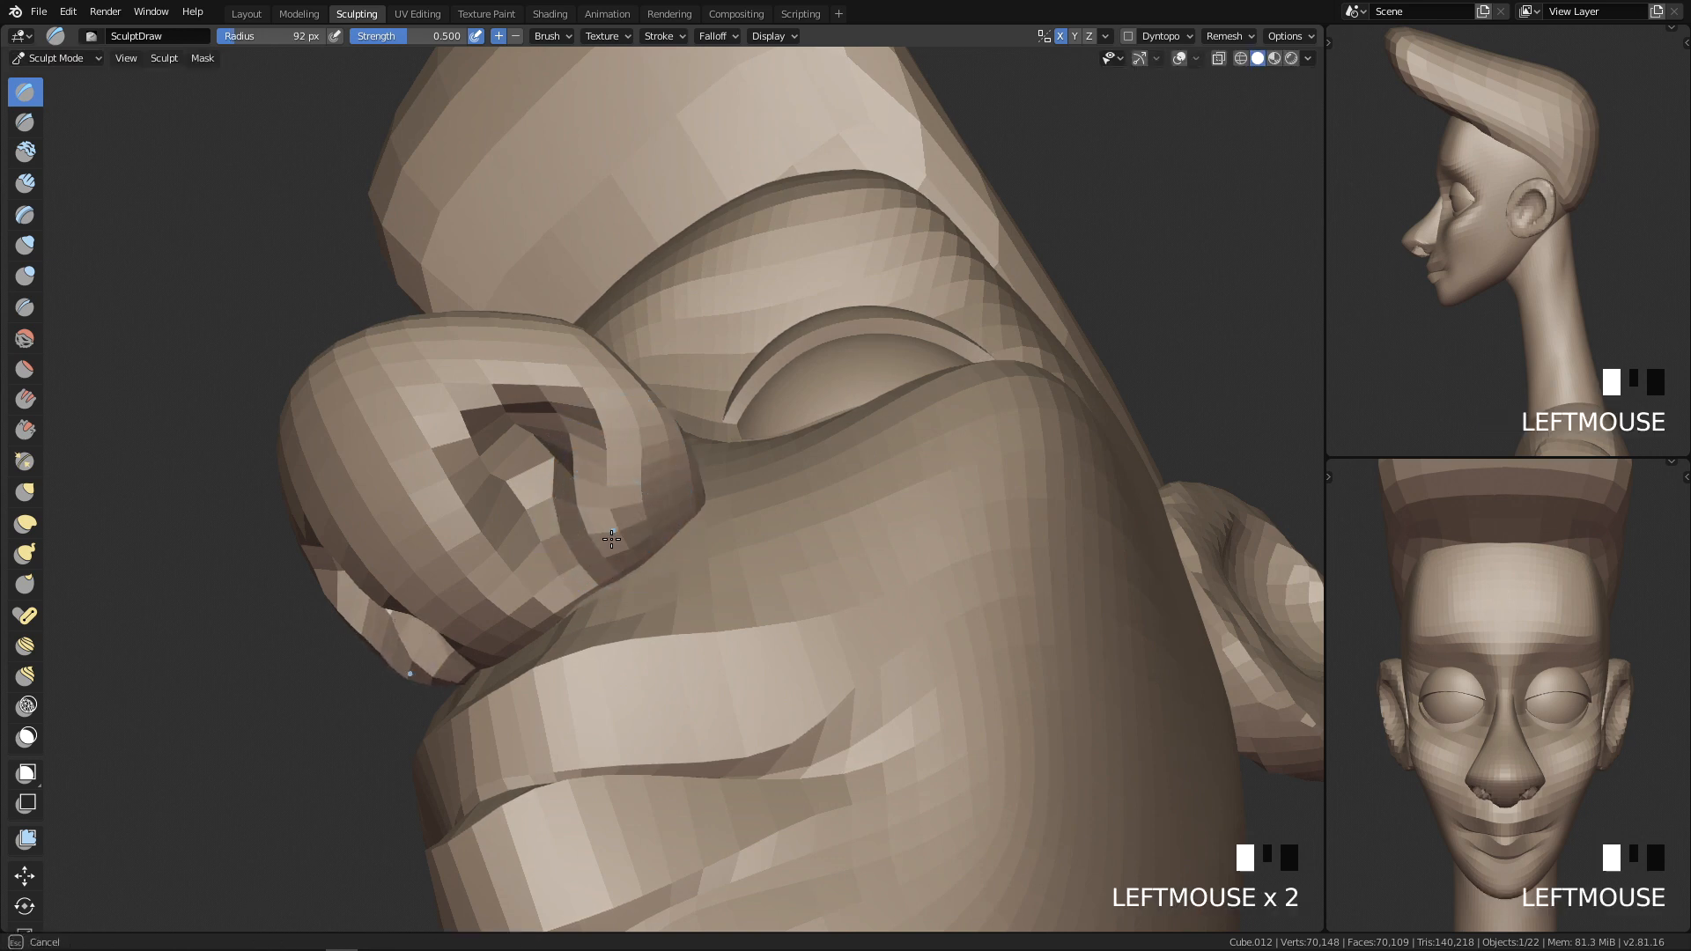
Step: Smooth the outer base of the nostril wings from below and check the nose in front view
mouse_move(617, 510)
middle_down()
mouse_move(710, 540)
mouse_move(781, 435)
middle_up()
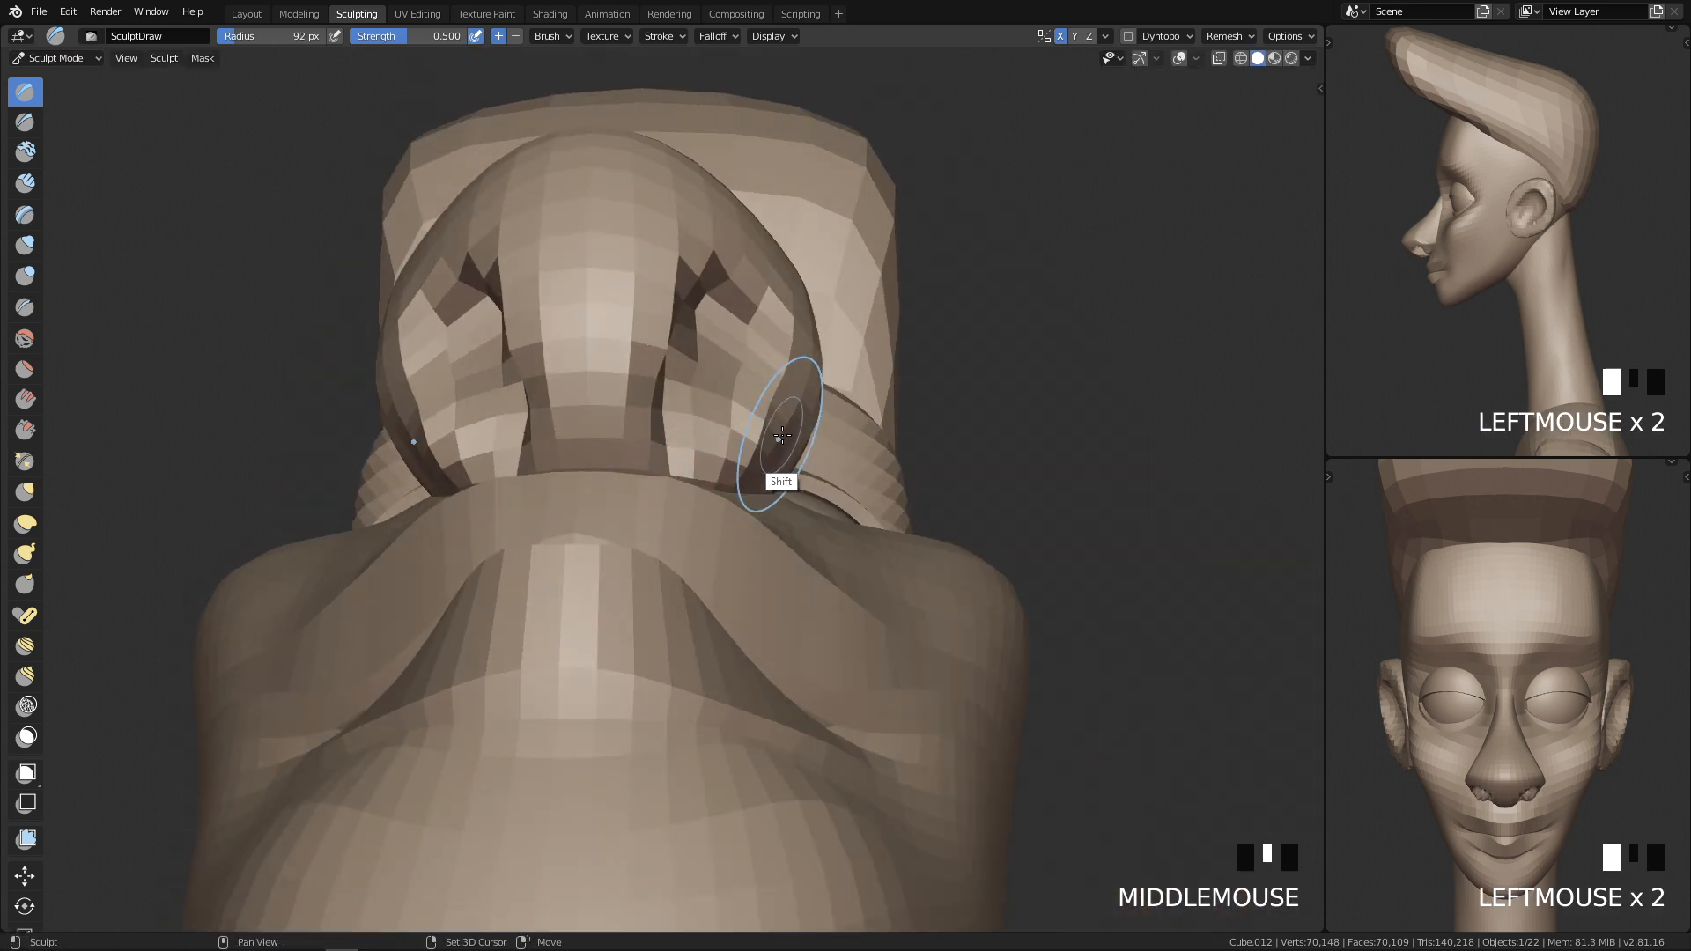
shift+drag(781, 435, 768, 467)
shift+drag(775, 440, 752, 472)
key(q)
ctrl+middle_drag(854, 469, 792, 728)
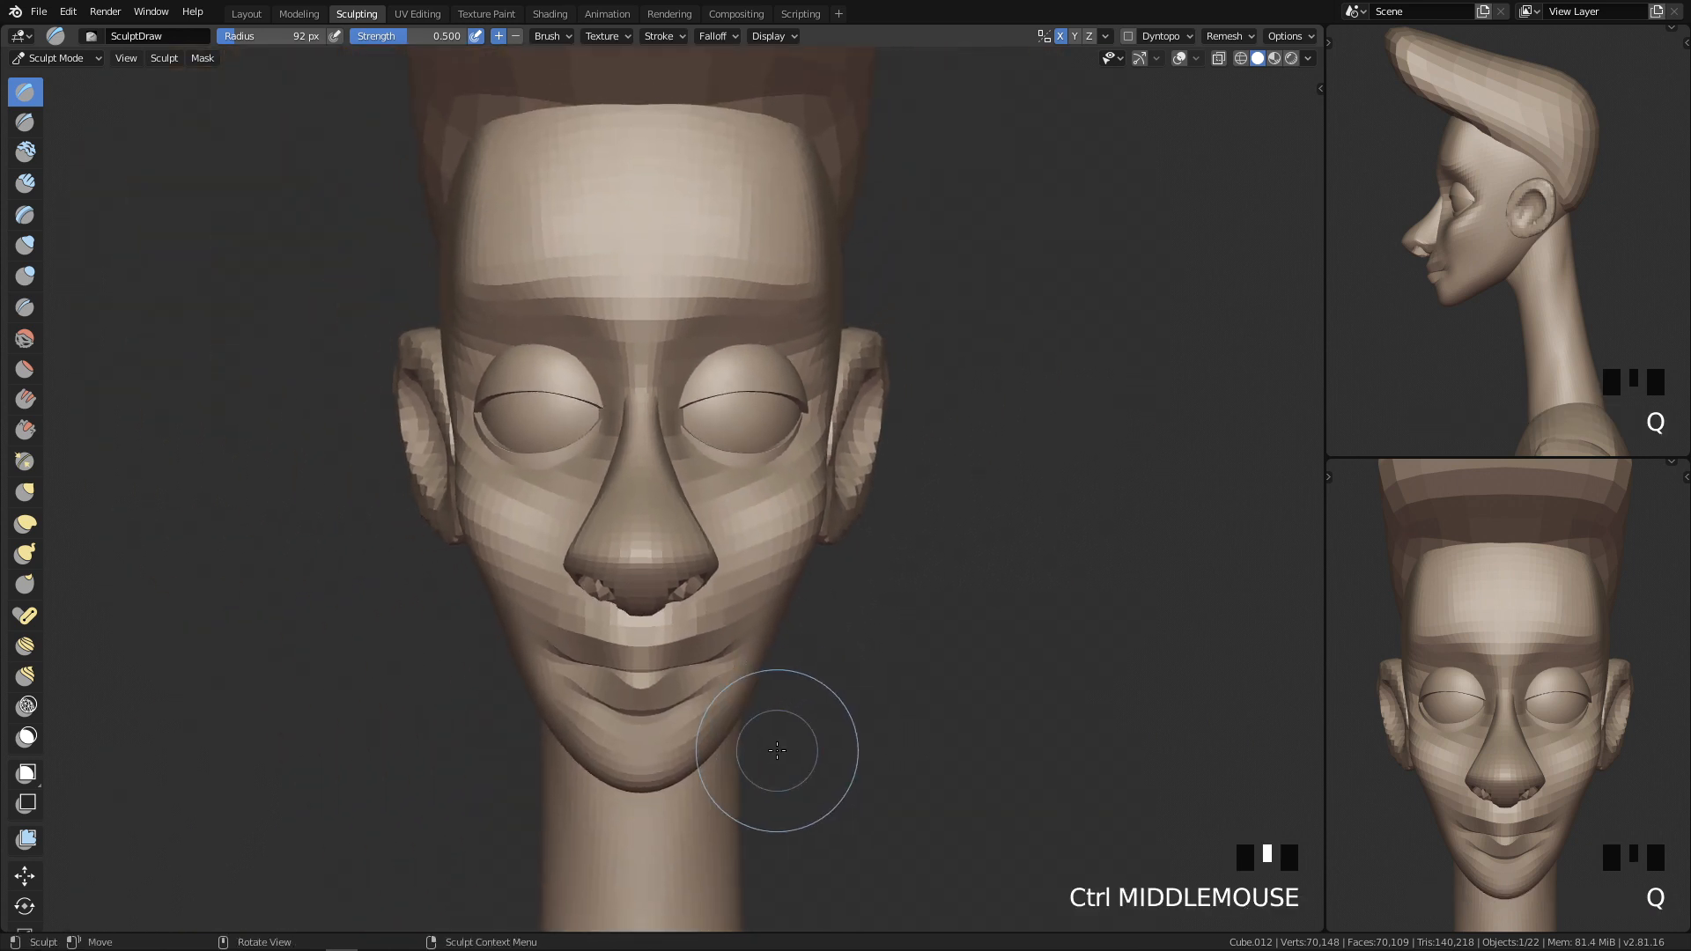
ctrl+middle_drag(789, 687, 781, 622)
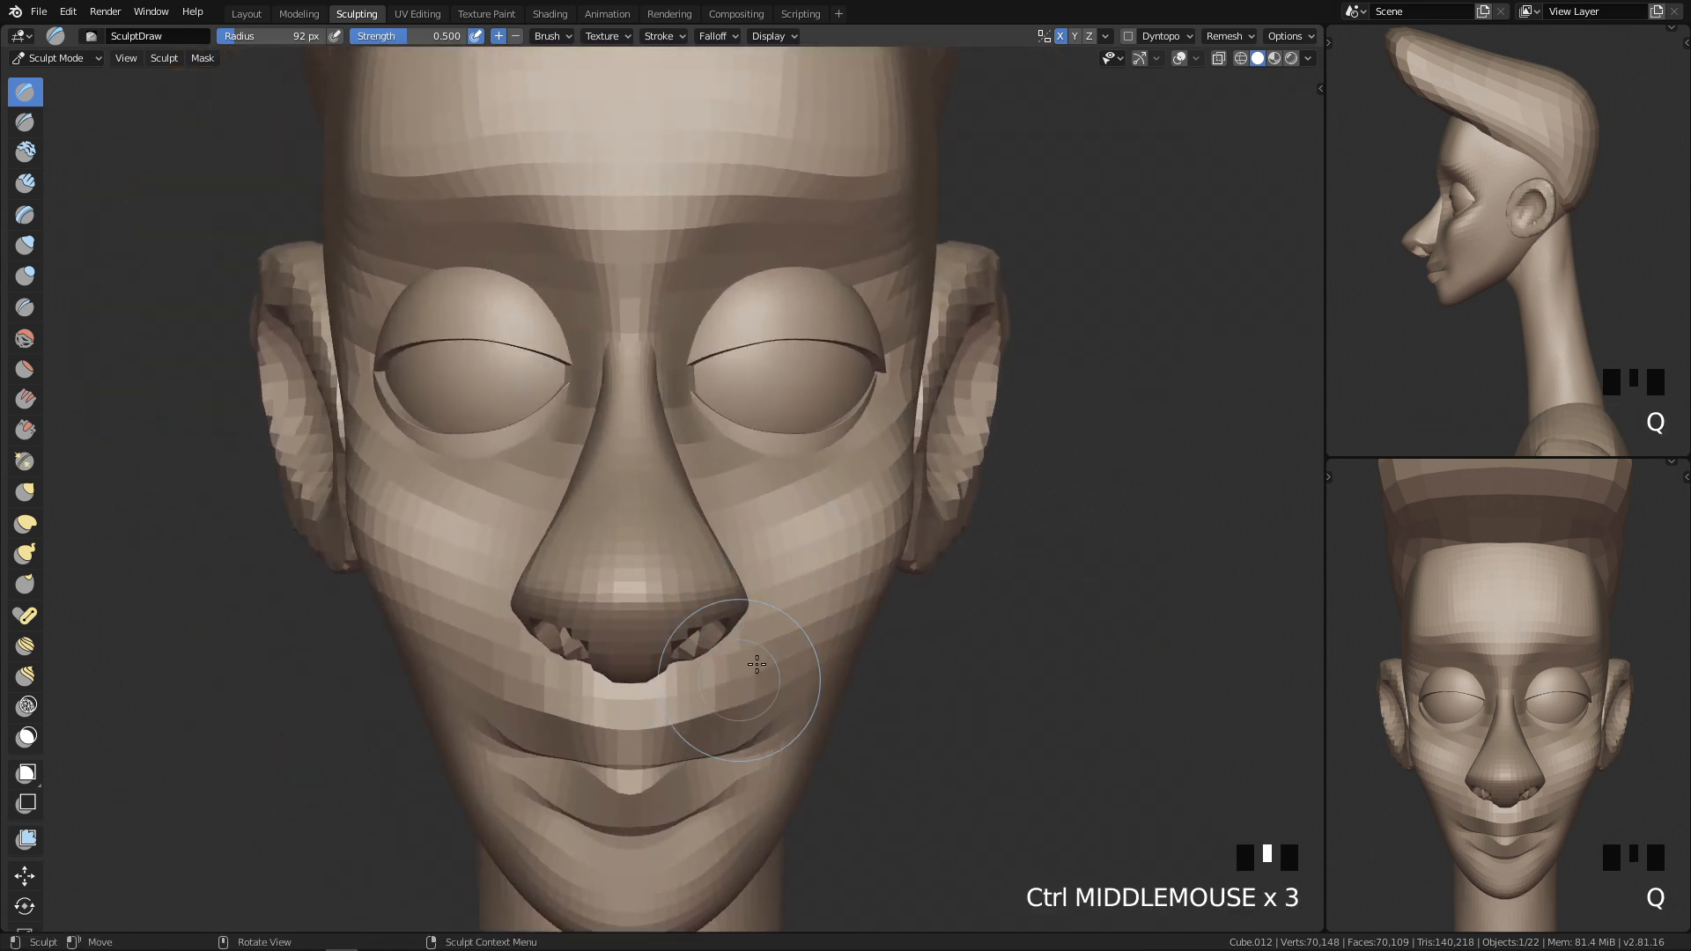
Step: Return to Object Mode, deselect everything and save the file
key(Tab)
mouse_move(634, 614)
ctrl+middle_down()
mouse_move(803, 713)
mouse_move(794, 629)
ctrl+middle_up()
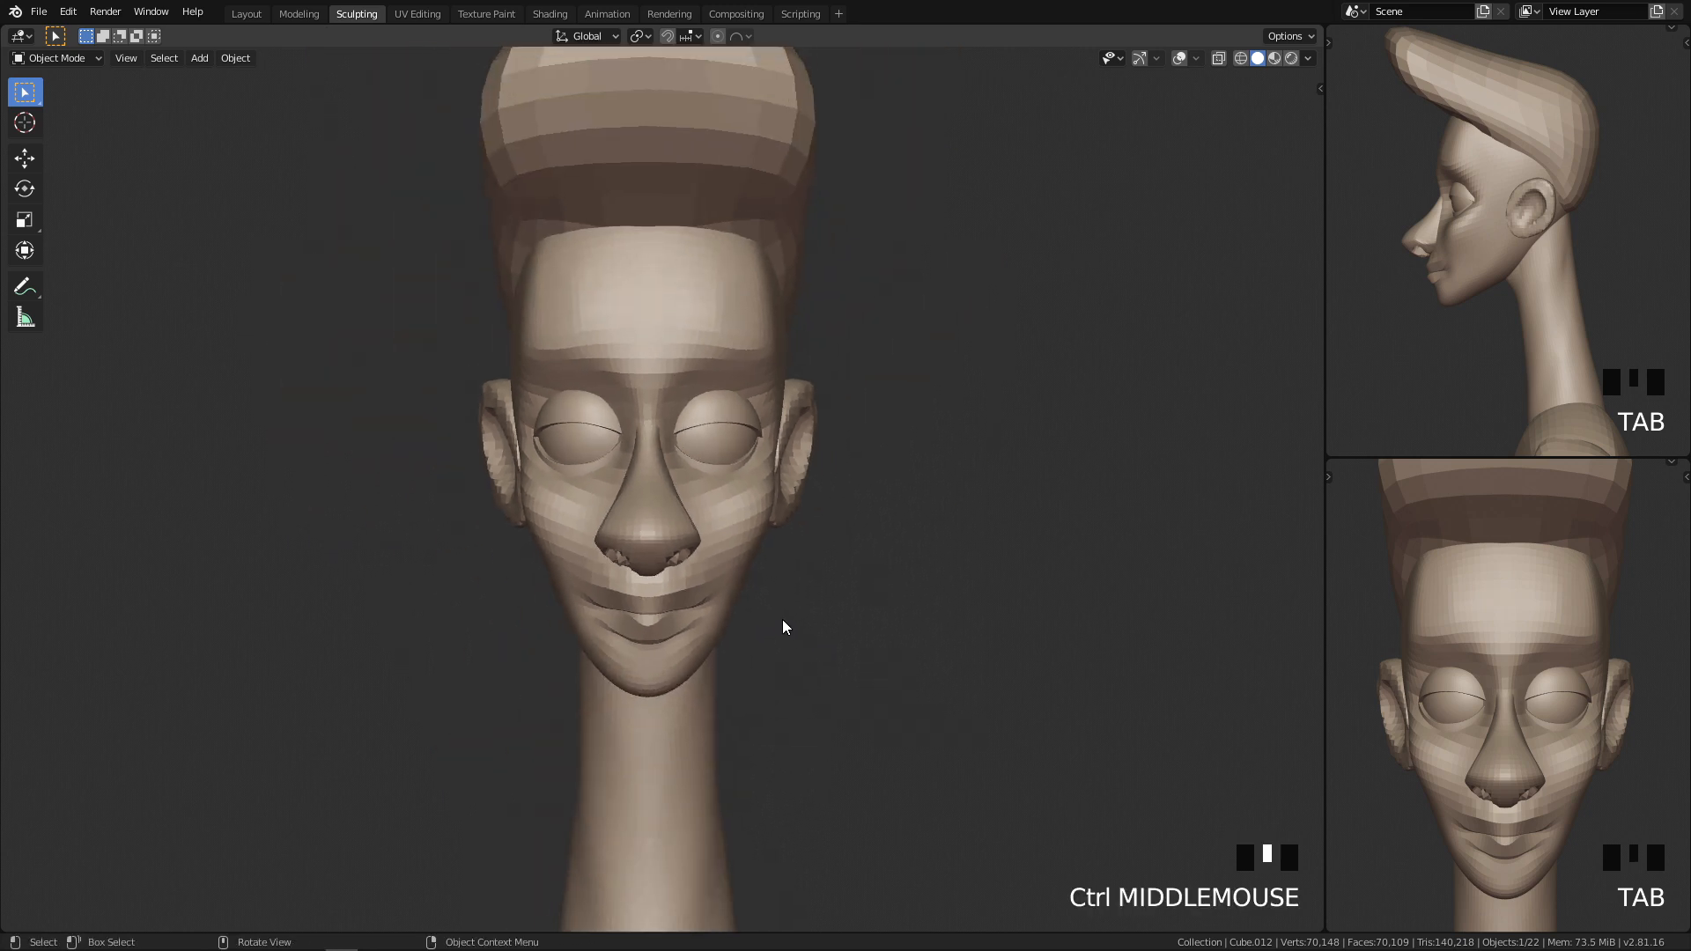
key(alt+a)
key(ctrl+s)
mouse_move(840, 681)
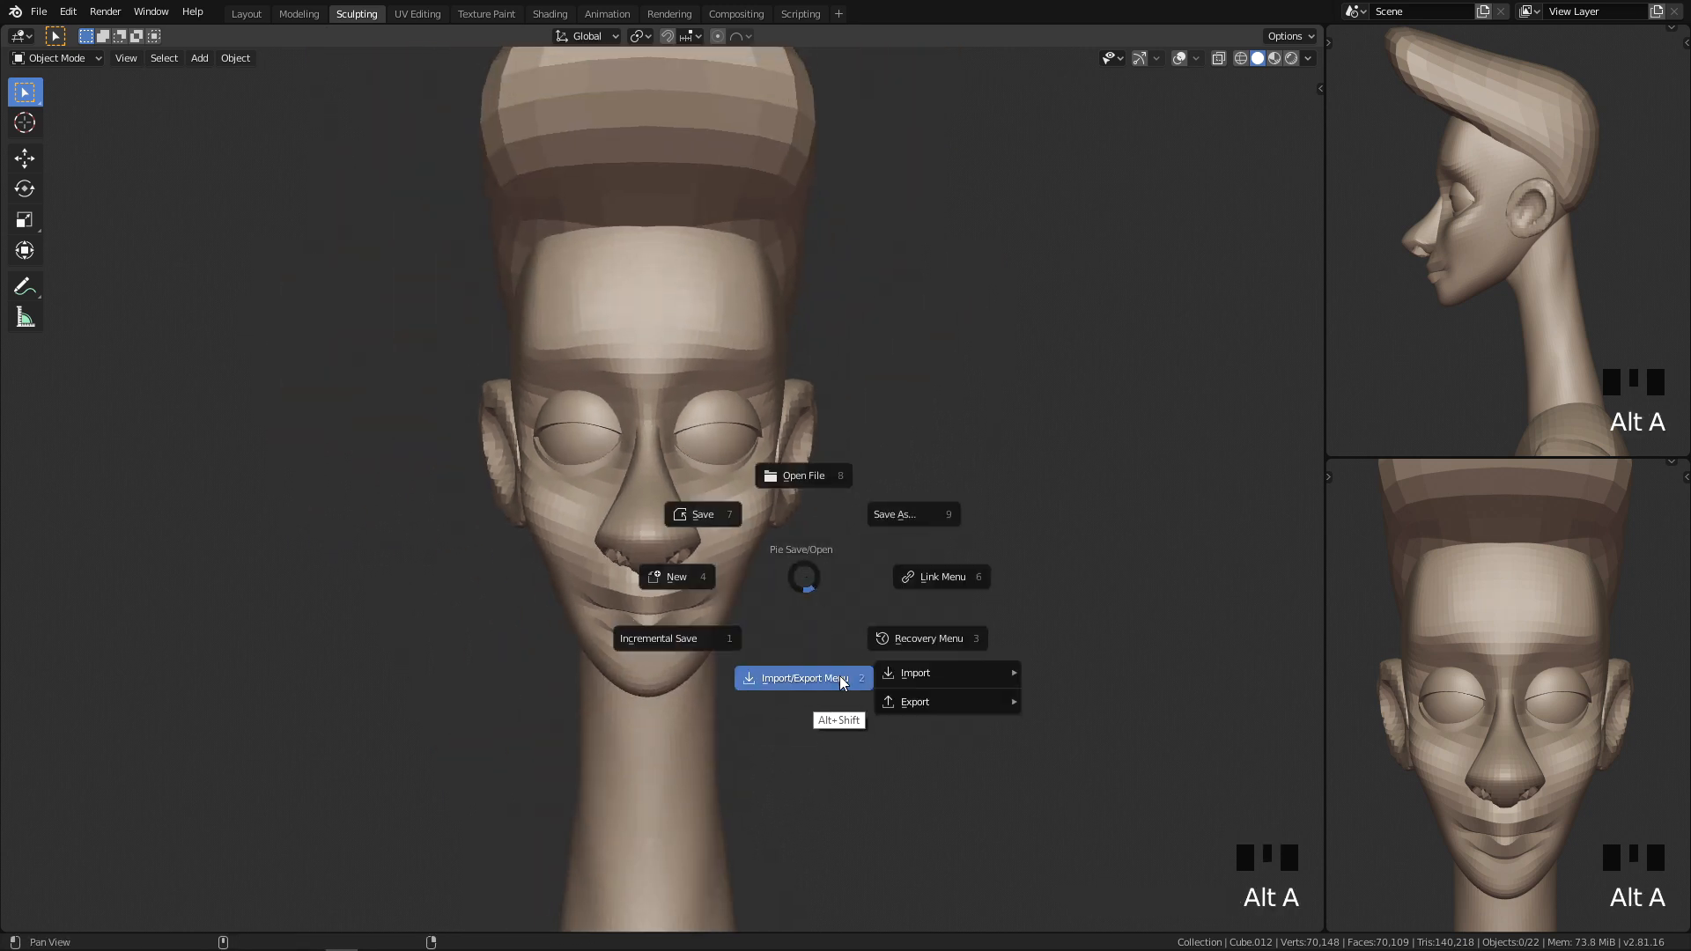
click(700, 514)
Step: Subdivide the chest piece at level 1 and check its modifiers in the Layout workspace
ctrl+middle_drag(807, 410, 893, 396)
shift+middle_drag(824, 612, 843, 581)
key(q)
key(q)
ctrl+middle_drag(816, 656, 817, 818)
ctrl+middle_drag(796, 599, 715, 610)
click(657, 553)
mouse_move(718, 759)
ctrl+middle_down()
mouse_move(706, 590)
mouse_move(674, 514)
ctrl+middle_up()
key(Tab)
ctrl+middle_drag(691, 698, 713, 605)
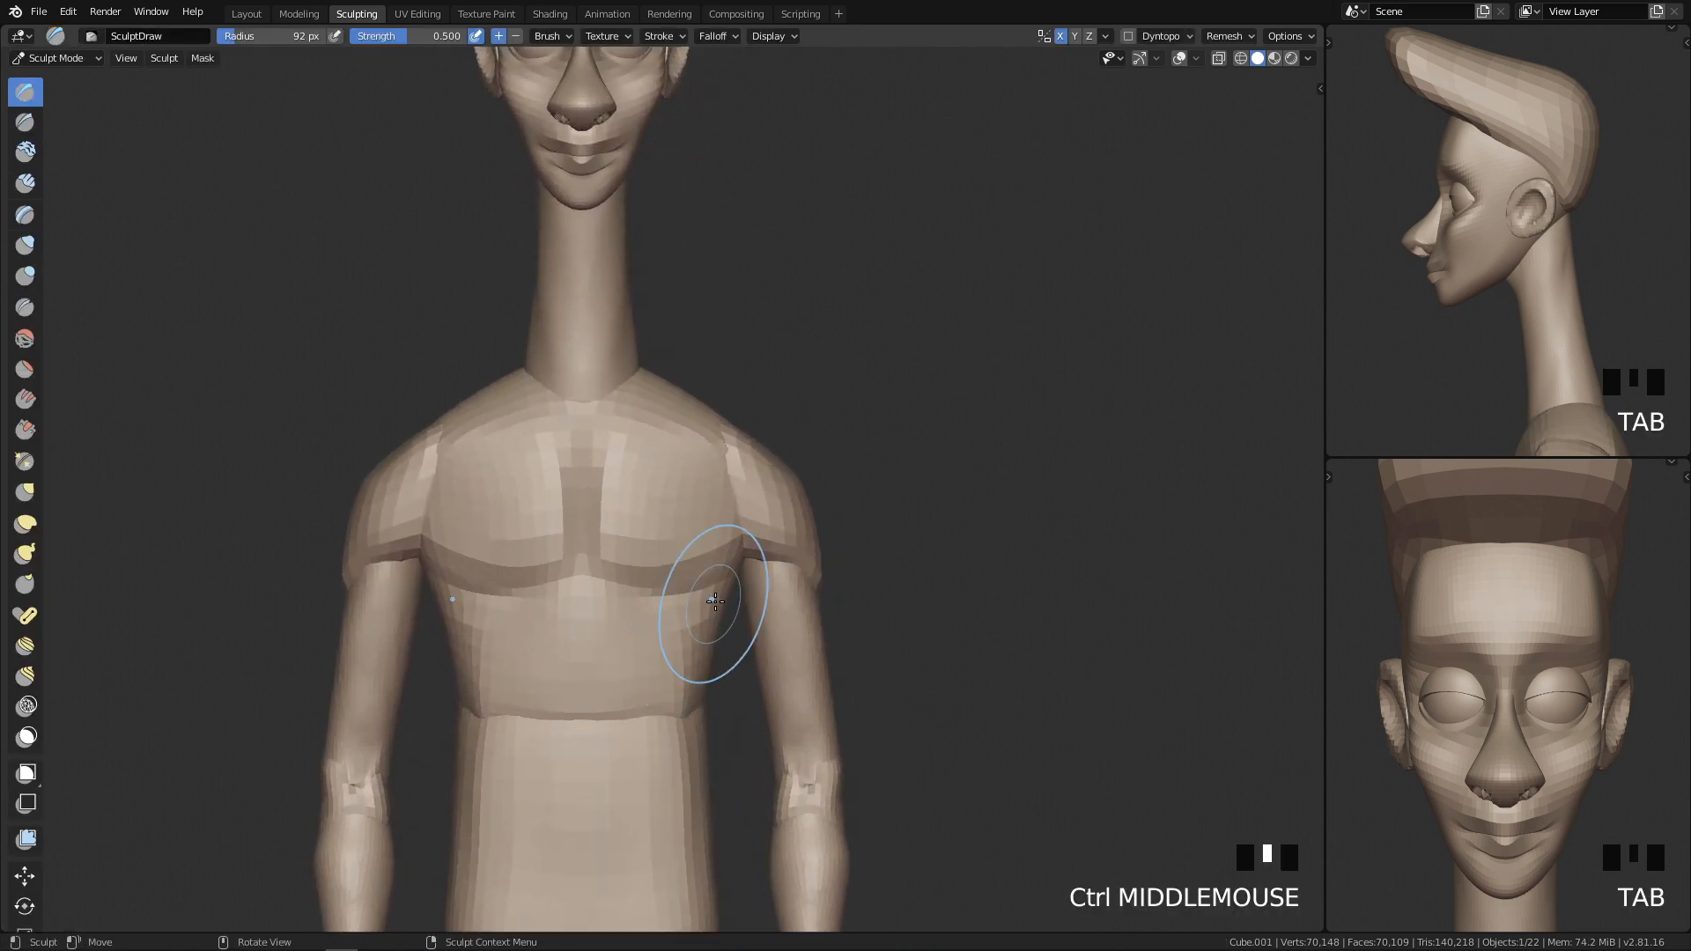
key(Tab)
key(ctrl+1)
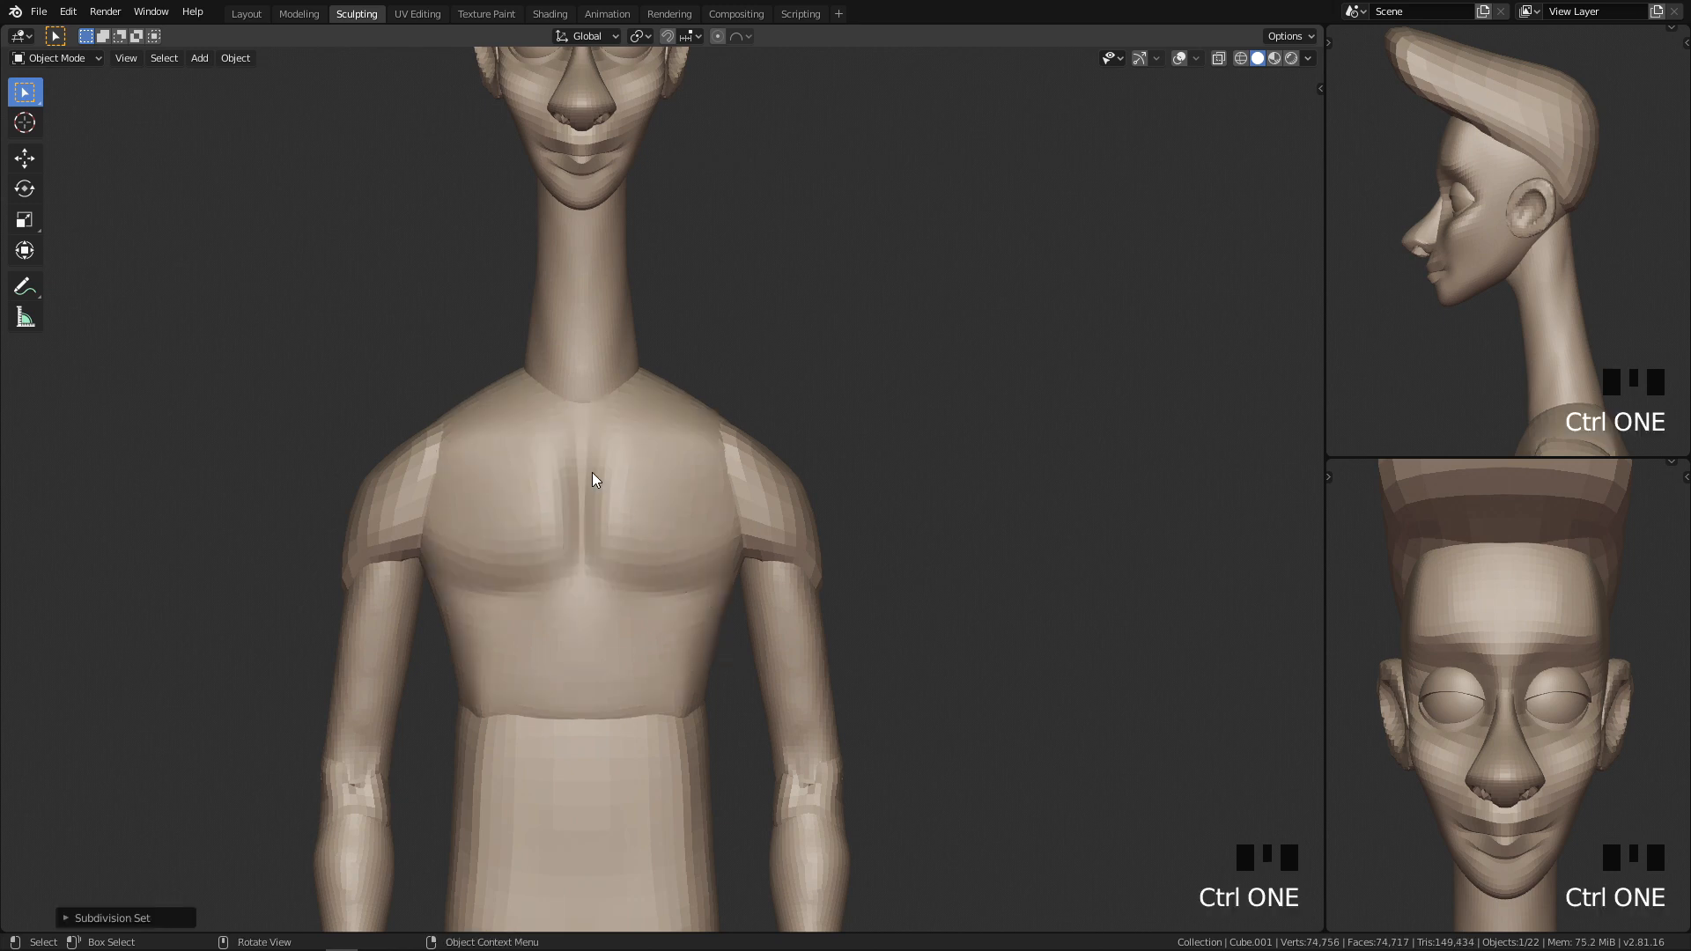
click(246, 13)
click(1481, 405)
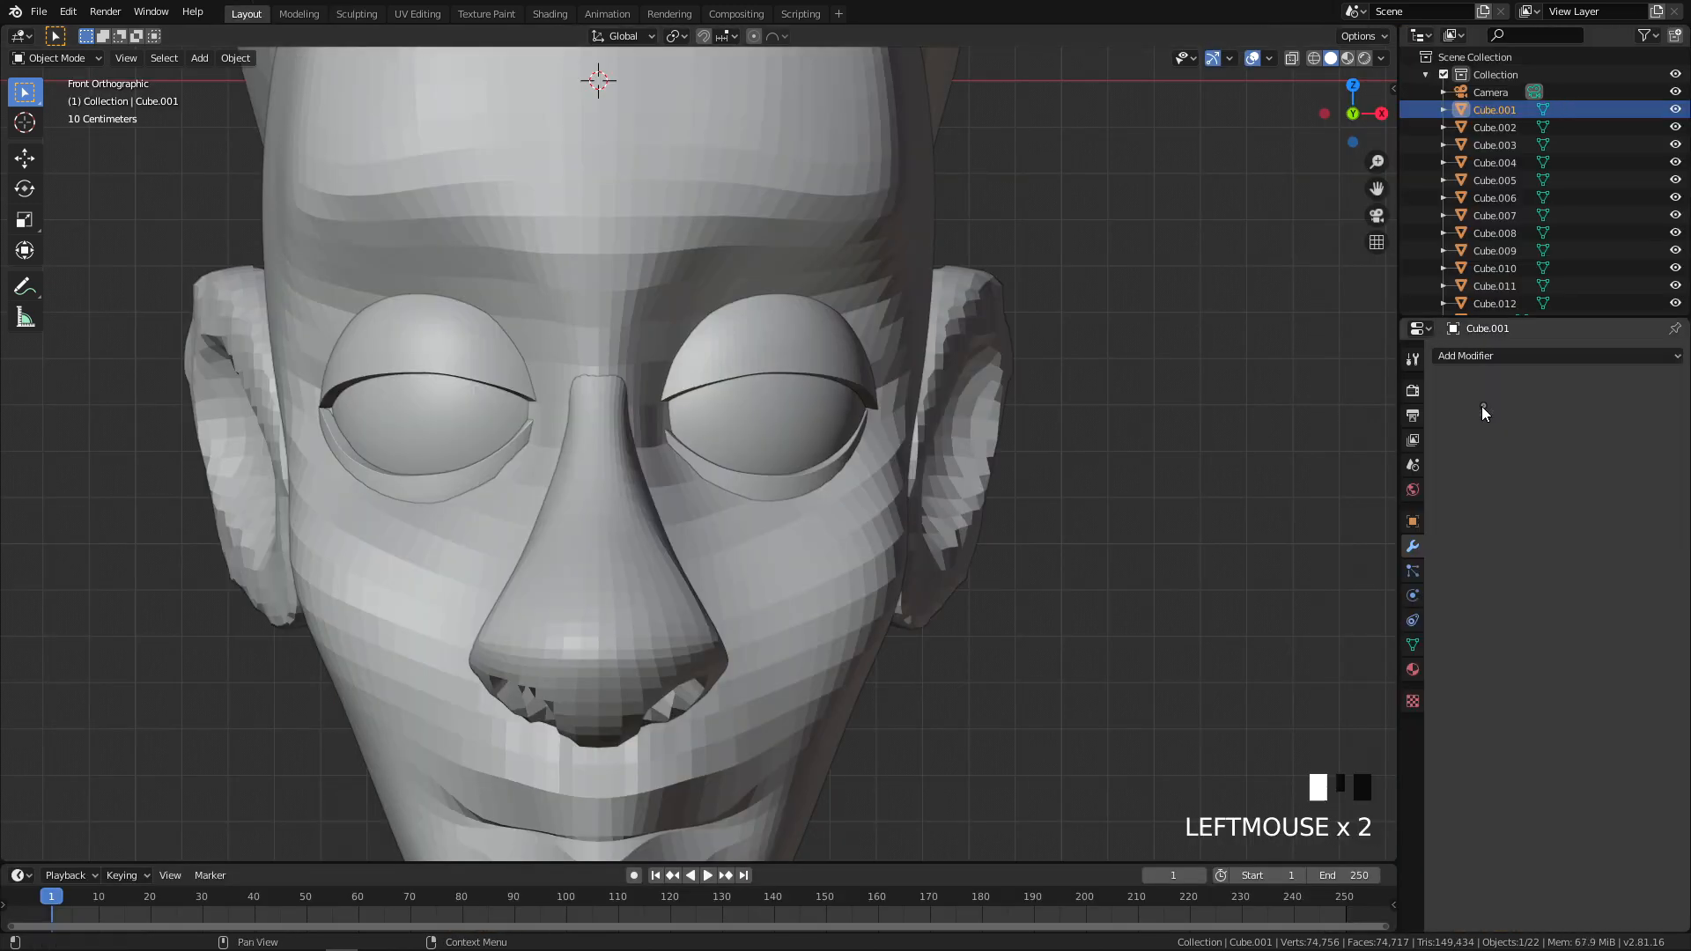
click(355, 13)
Step: Select the abdomen and chest pieces, join them into one object and return to the Sculpting workspace
mouse_move(679, 549)
ctrl+middle_down()
mouse_move(717, 617)
mouse_move(736, 547)
mouse_move(736, 596)
mouse_move(676, 387)
mouse_move(716, 678)
mouse_move(717, 649)
mouse_move(860, 491)
mouse_move(768, 635)
mouse_move(787, 630)
ctrl+middle_up()
key(Tab)
click(734, 599)
middle_drag(710, 419, 725, 372)
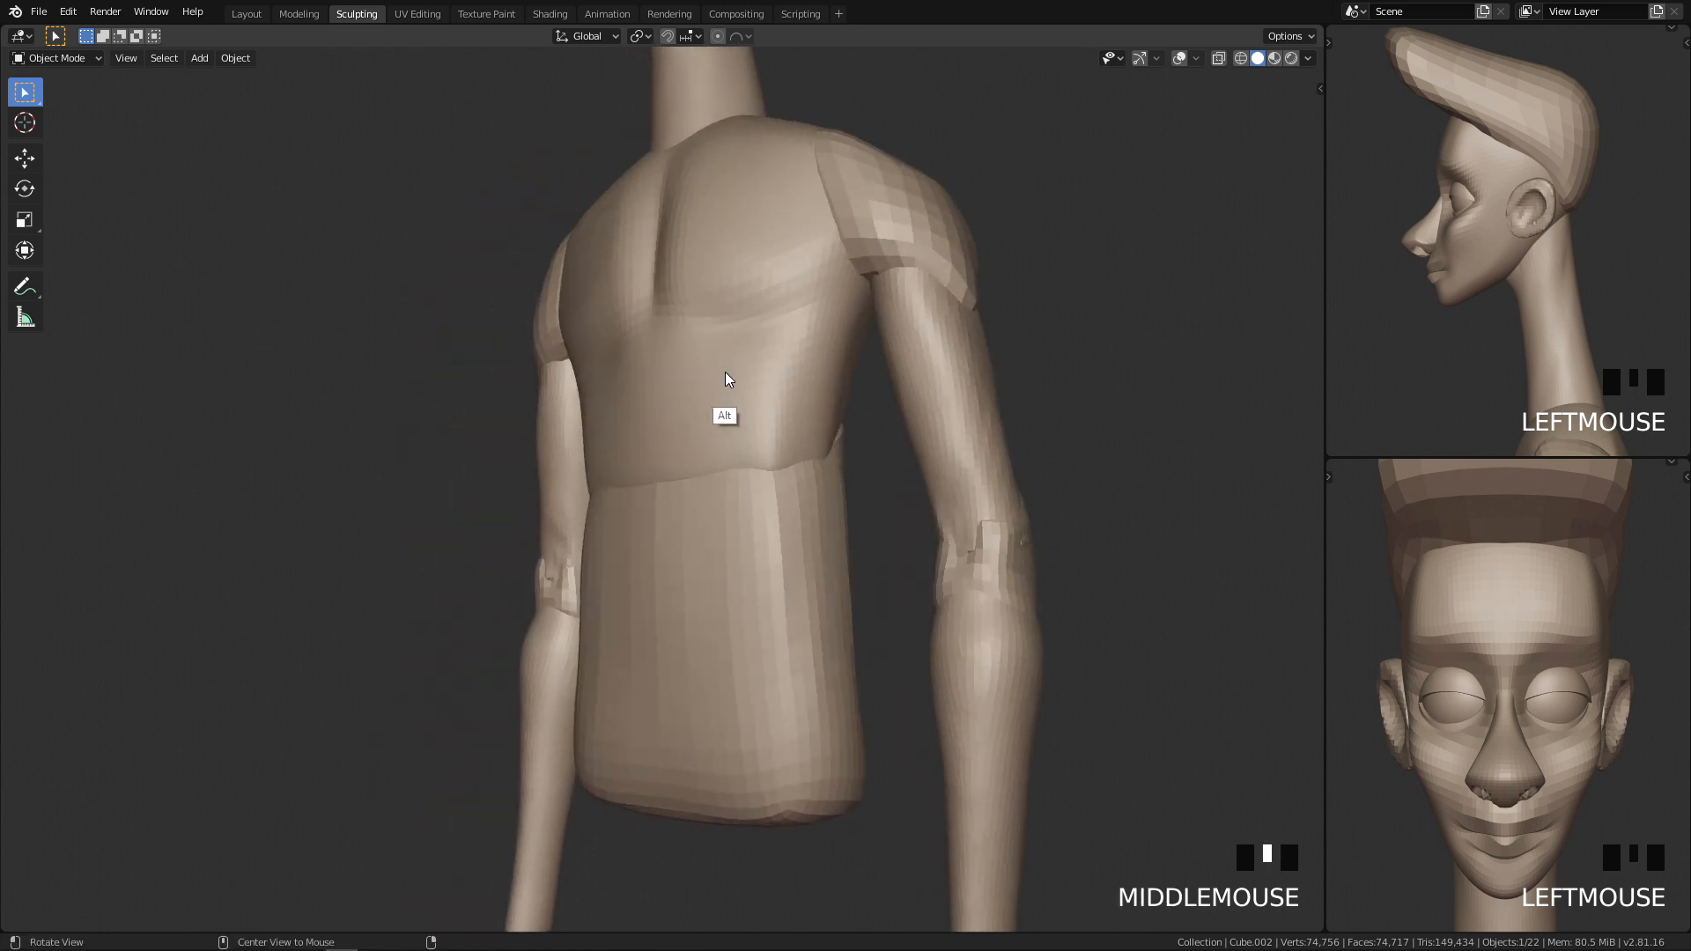
middle_click(722, 378)
middle_drag(722, 599, 708, 604)
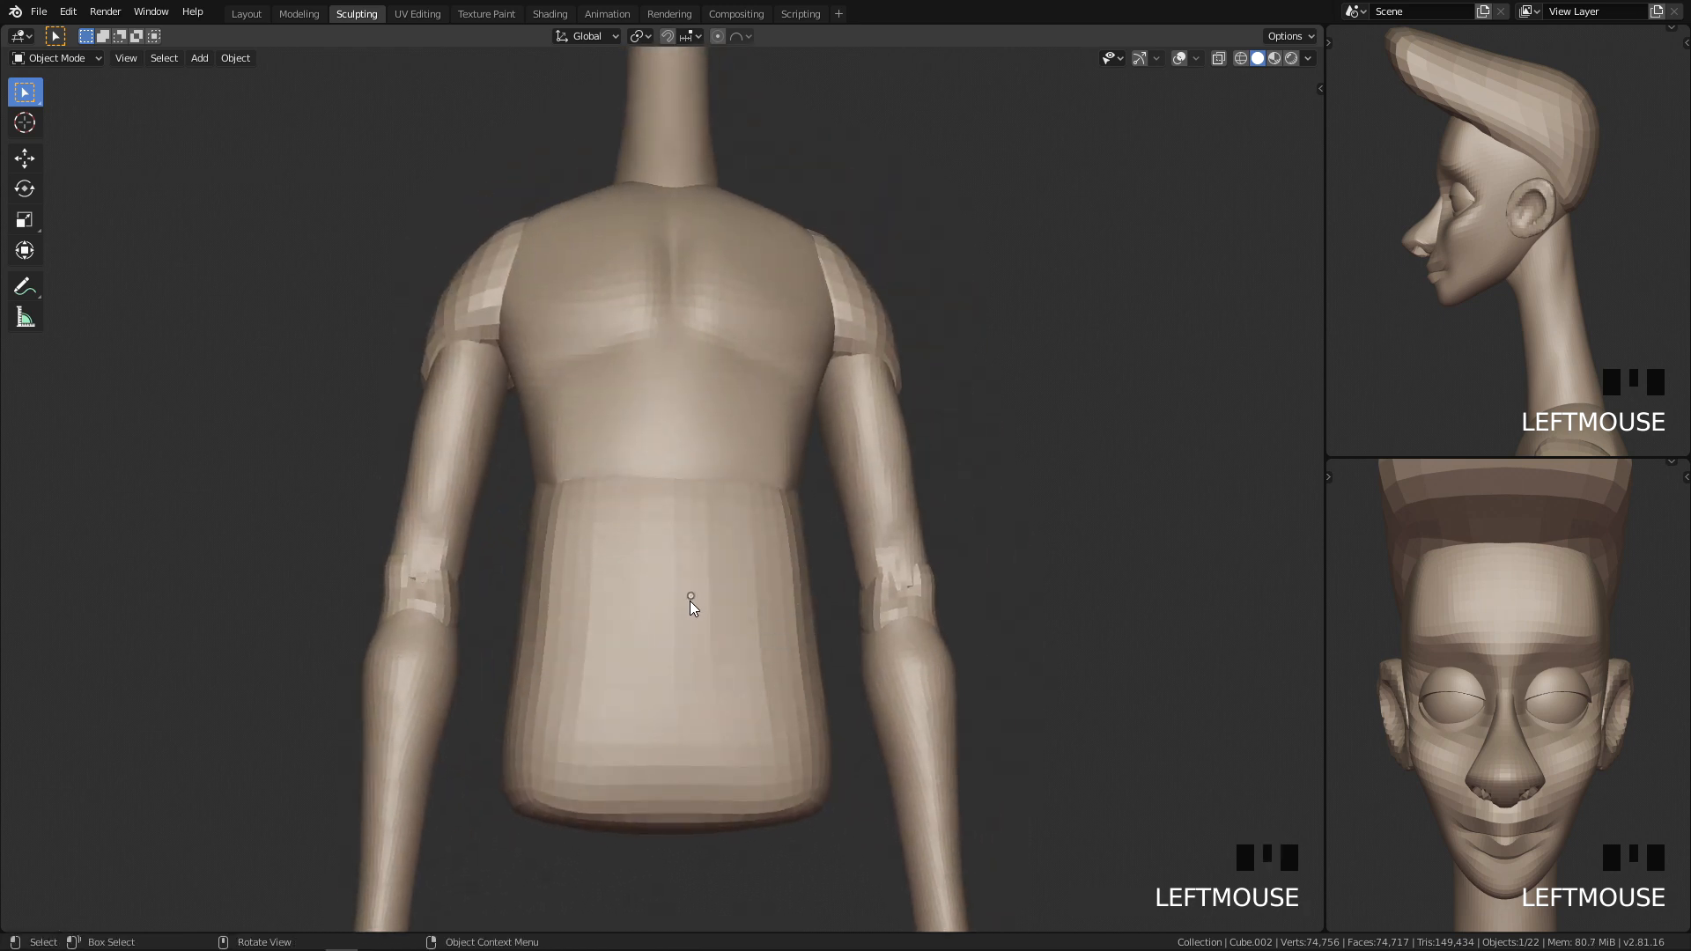
shift+click(641, 393)
shift+drag(710, 649, 710, 652)
click(246, 13)
shift+middle_drag(902, 461, 692, 582)
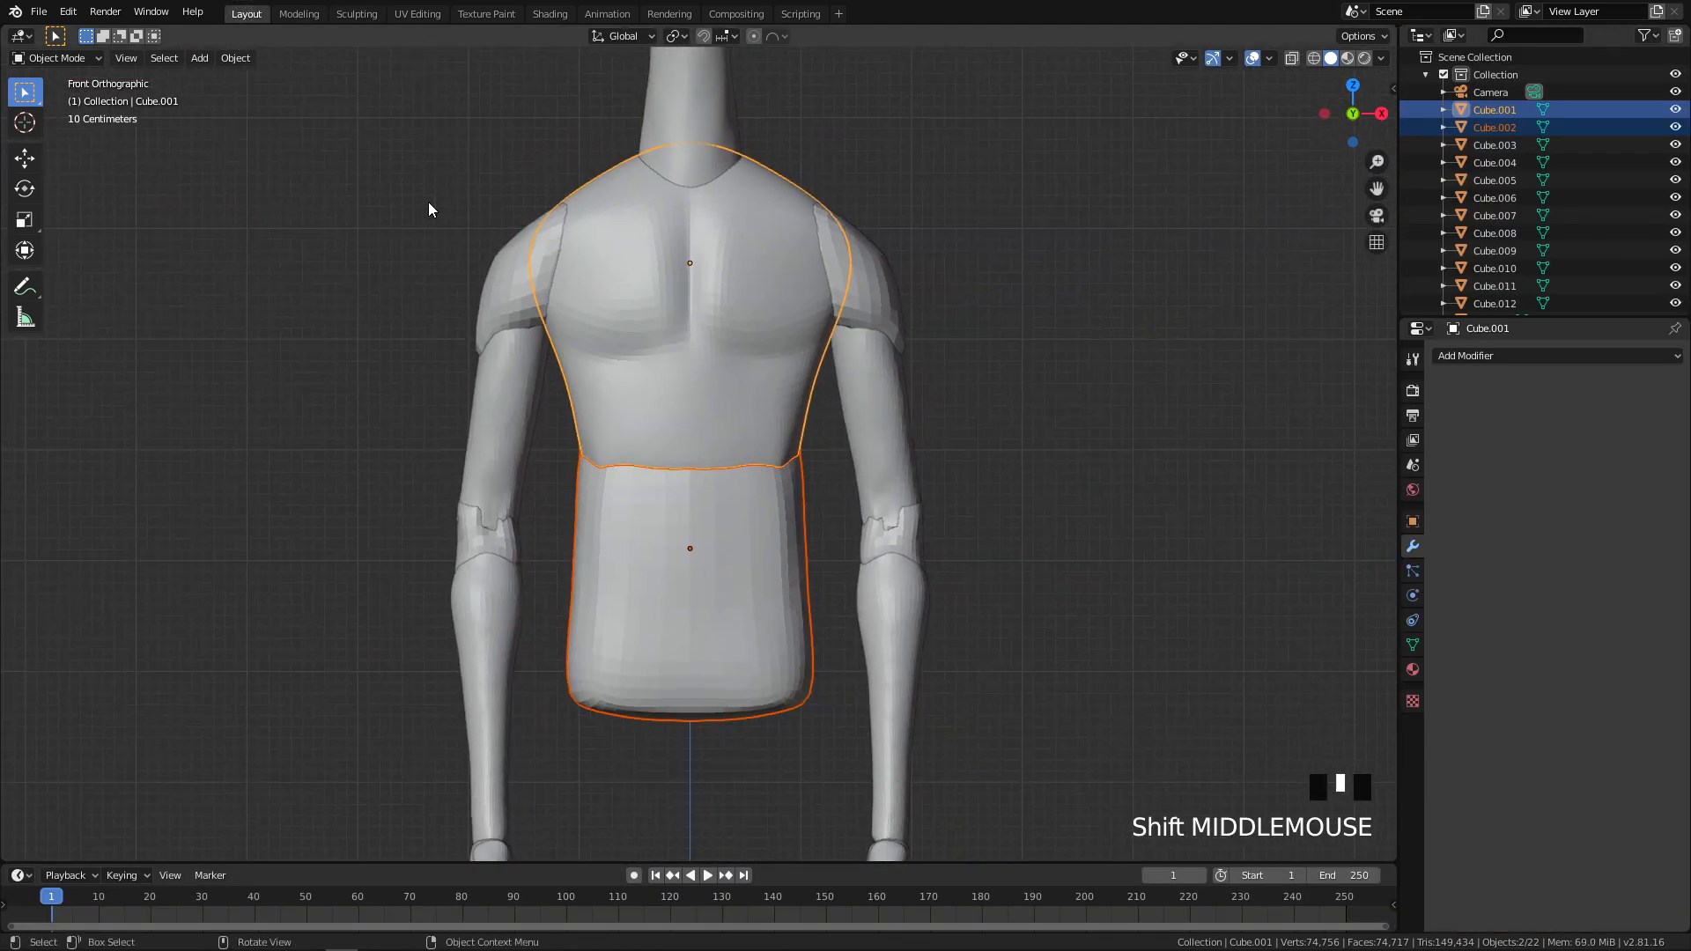
key(ctrl+j)
middle_drag(733, 580, 706, 607)
ctrl+middle_drag(717, 714, 716, 600)
click(357, 13)
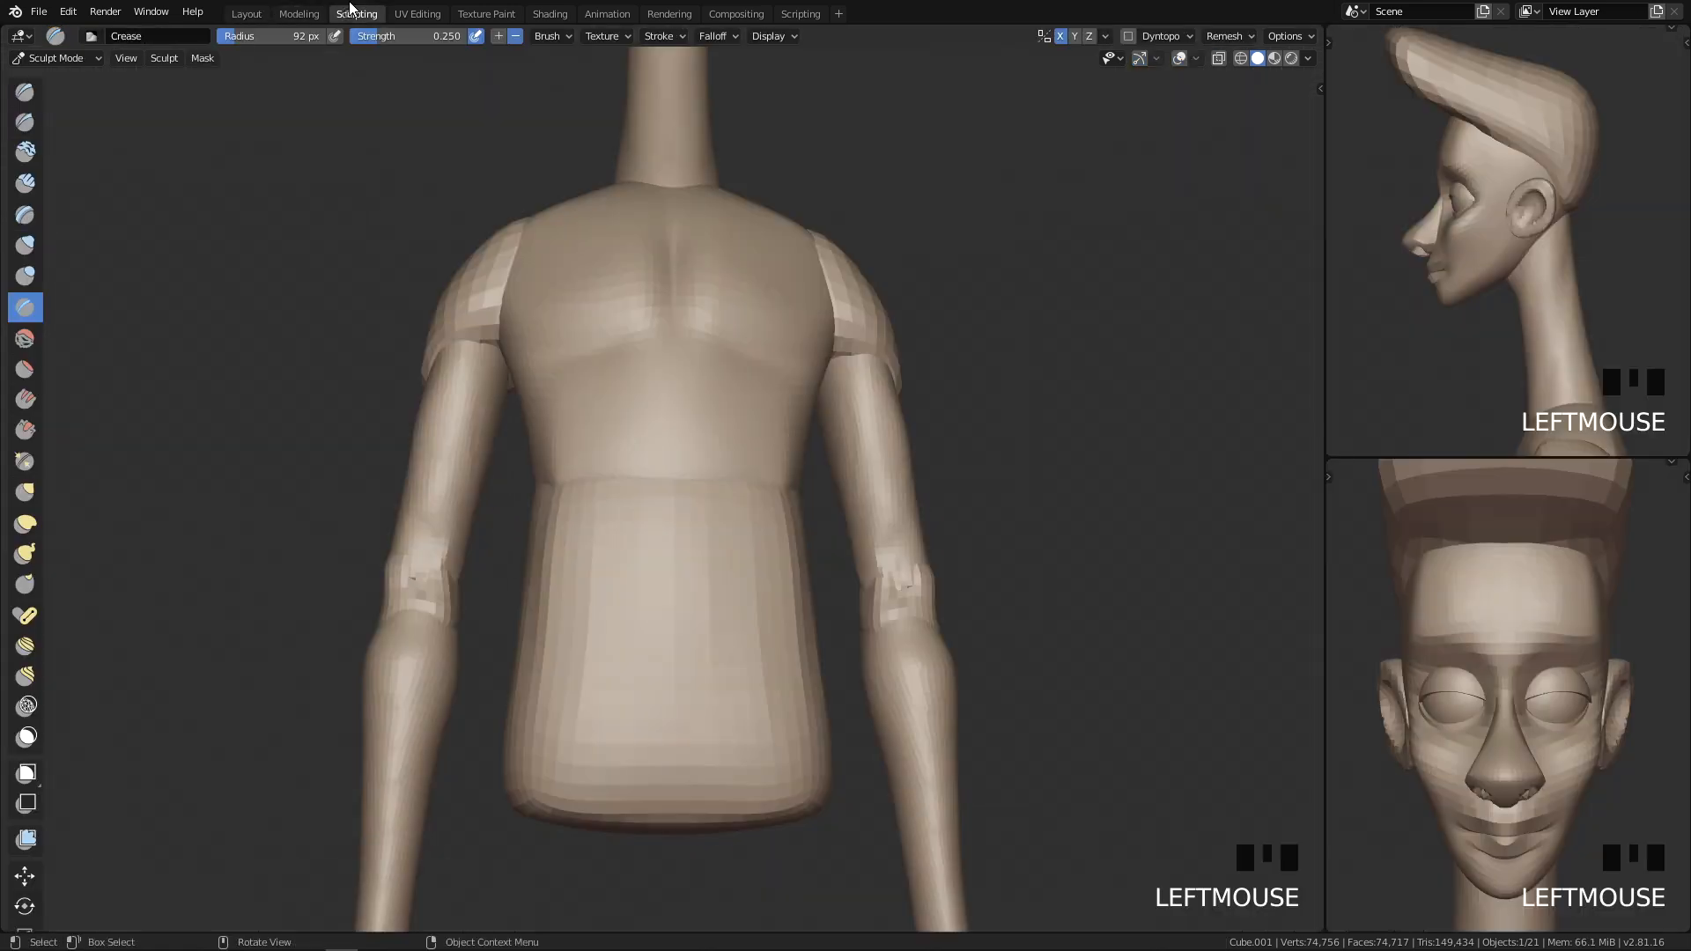
Step: Inspect the overlapping geometry at the joined torso's waist in wireframe, from the front and at an angle
key(q)
mouse_move(843, 491)
ctrl+middle_down()
mouse_move(860, 403)
mouse_move(869, 487)
ctrl+middle_up()
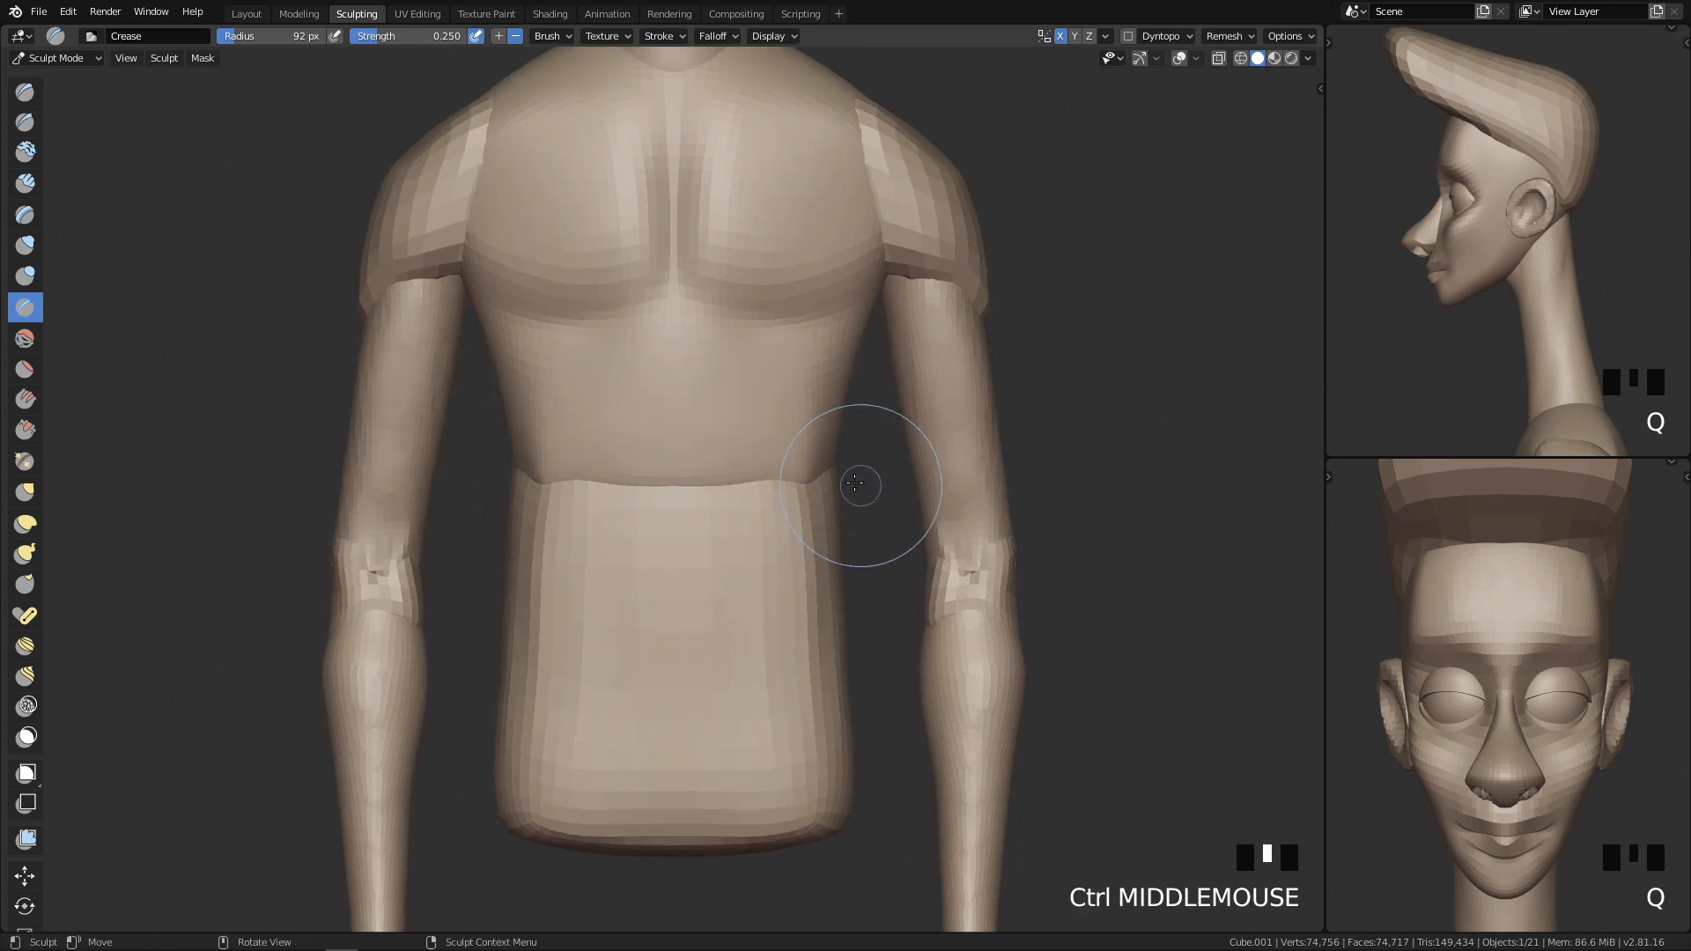
key(z)
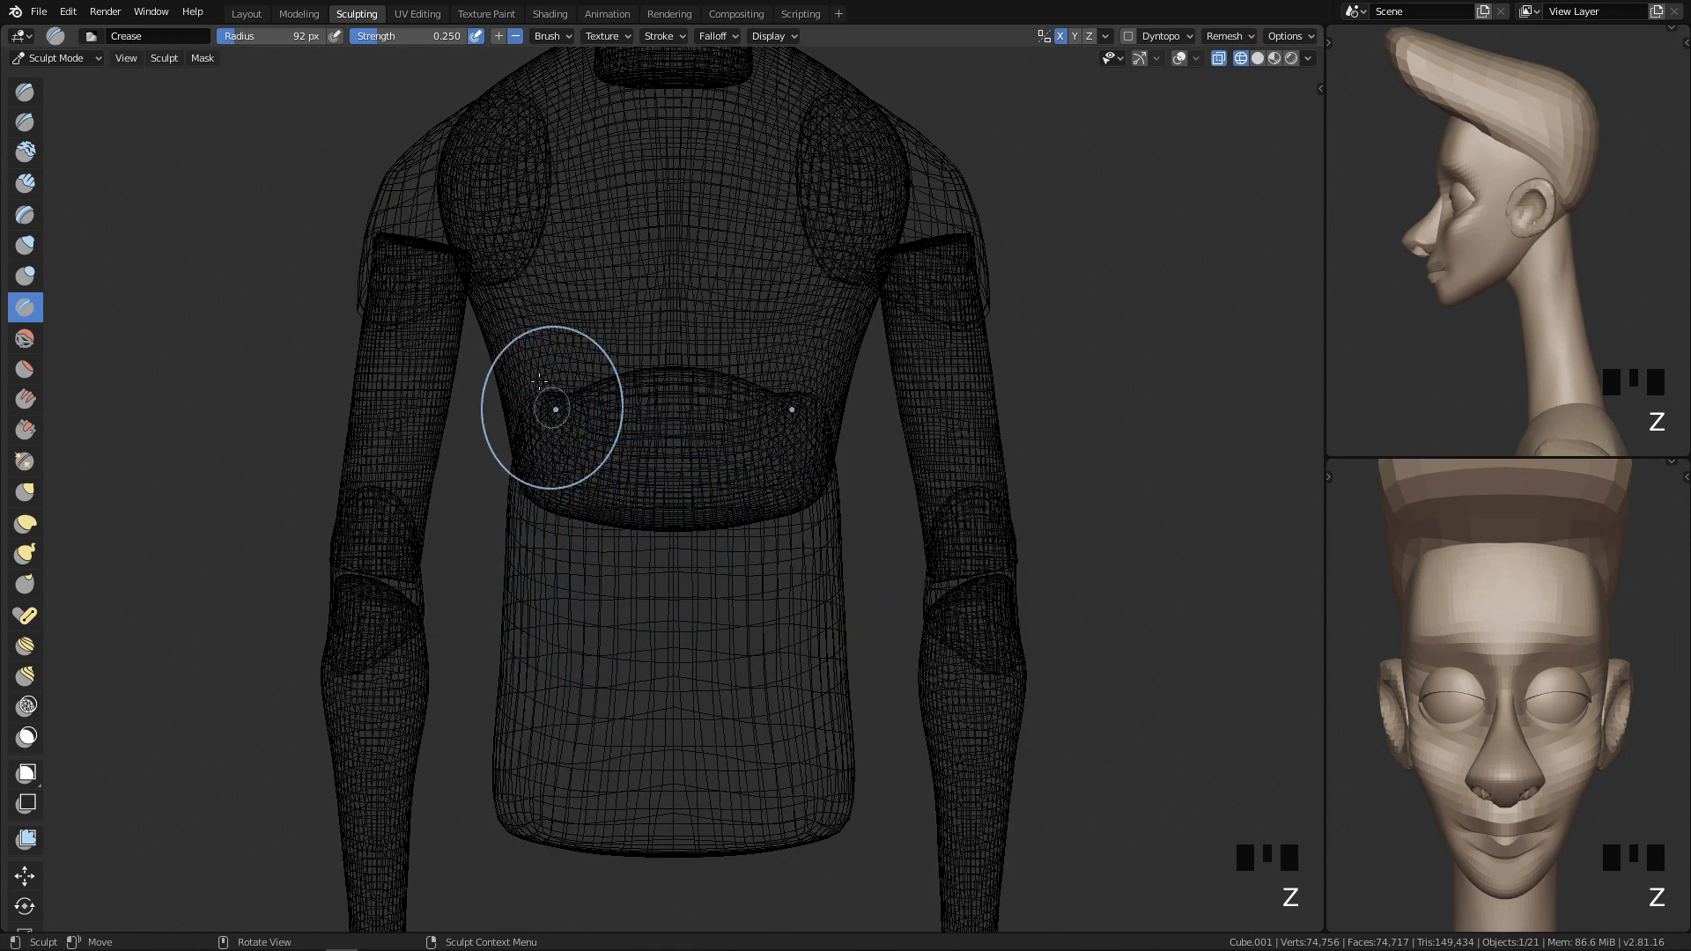
mouse_move(642, 404)
middle_down()
mouse_move(679, 444)
mouse_move(728, 377)
mouse_move(804, 441)
mouse_move(517, 264)
middle_up()
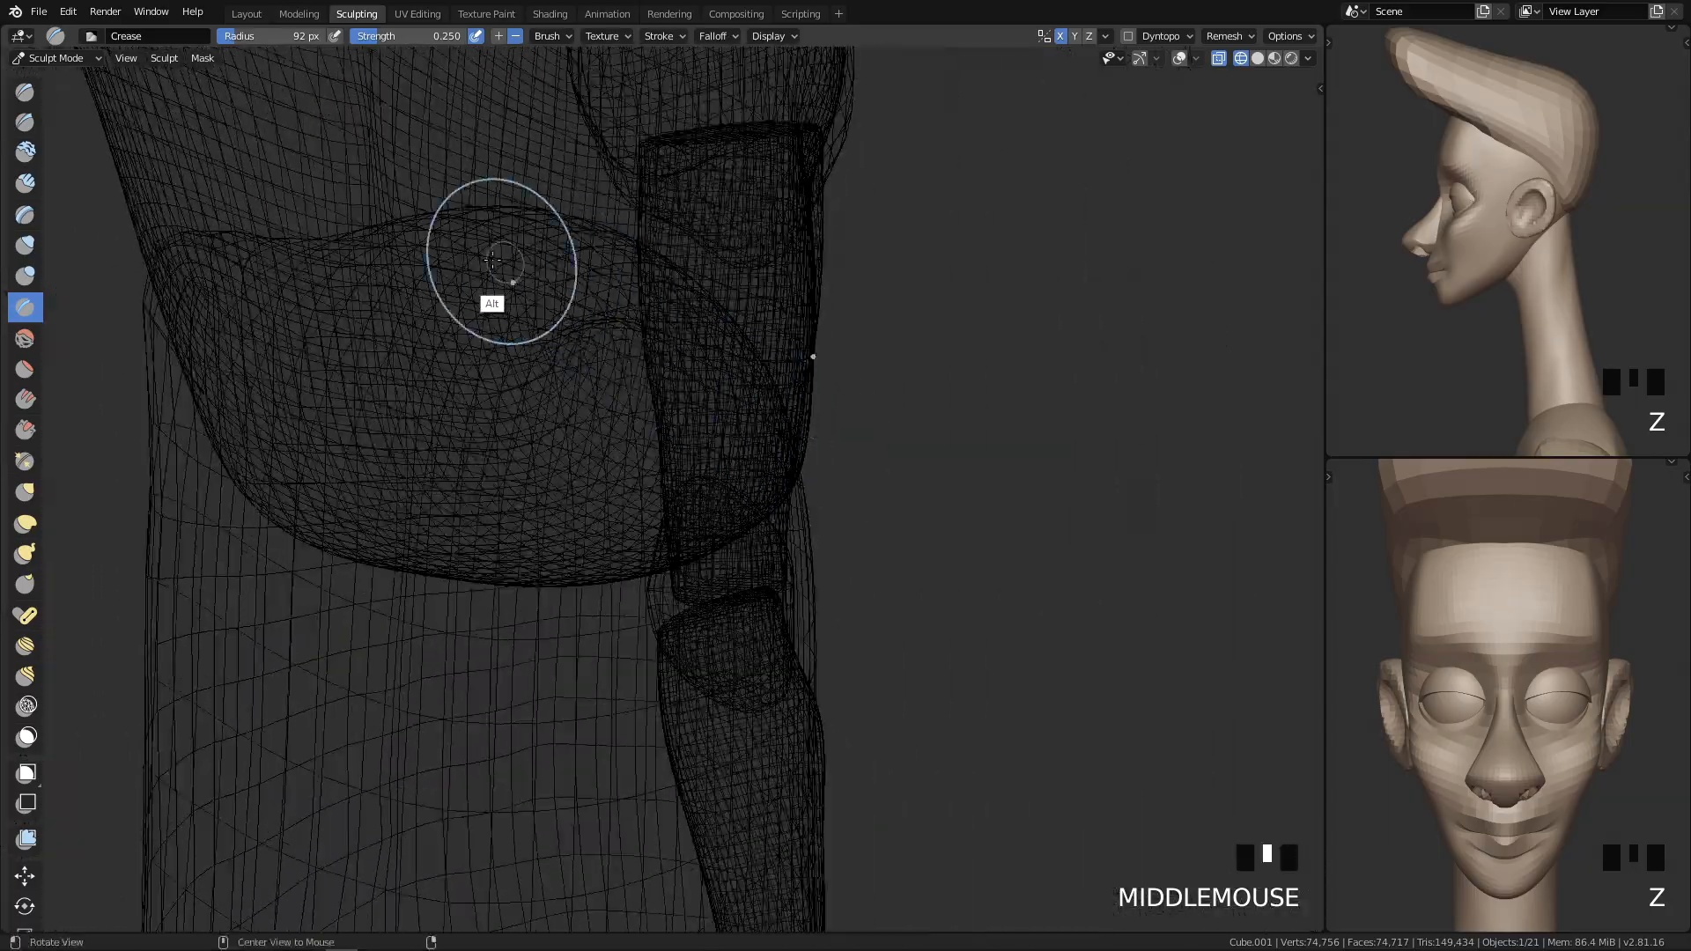
middle_drag(609, 554, 629, 502)
ctrl+middle_drag(630, 502, 585, 705)
key(q)
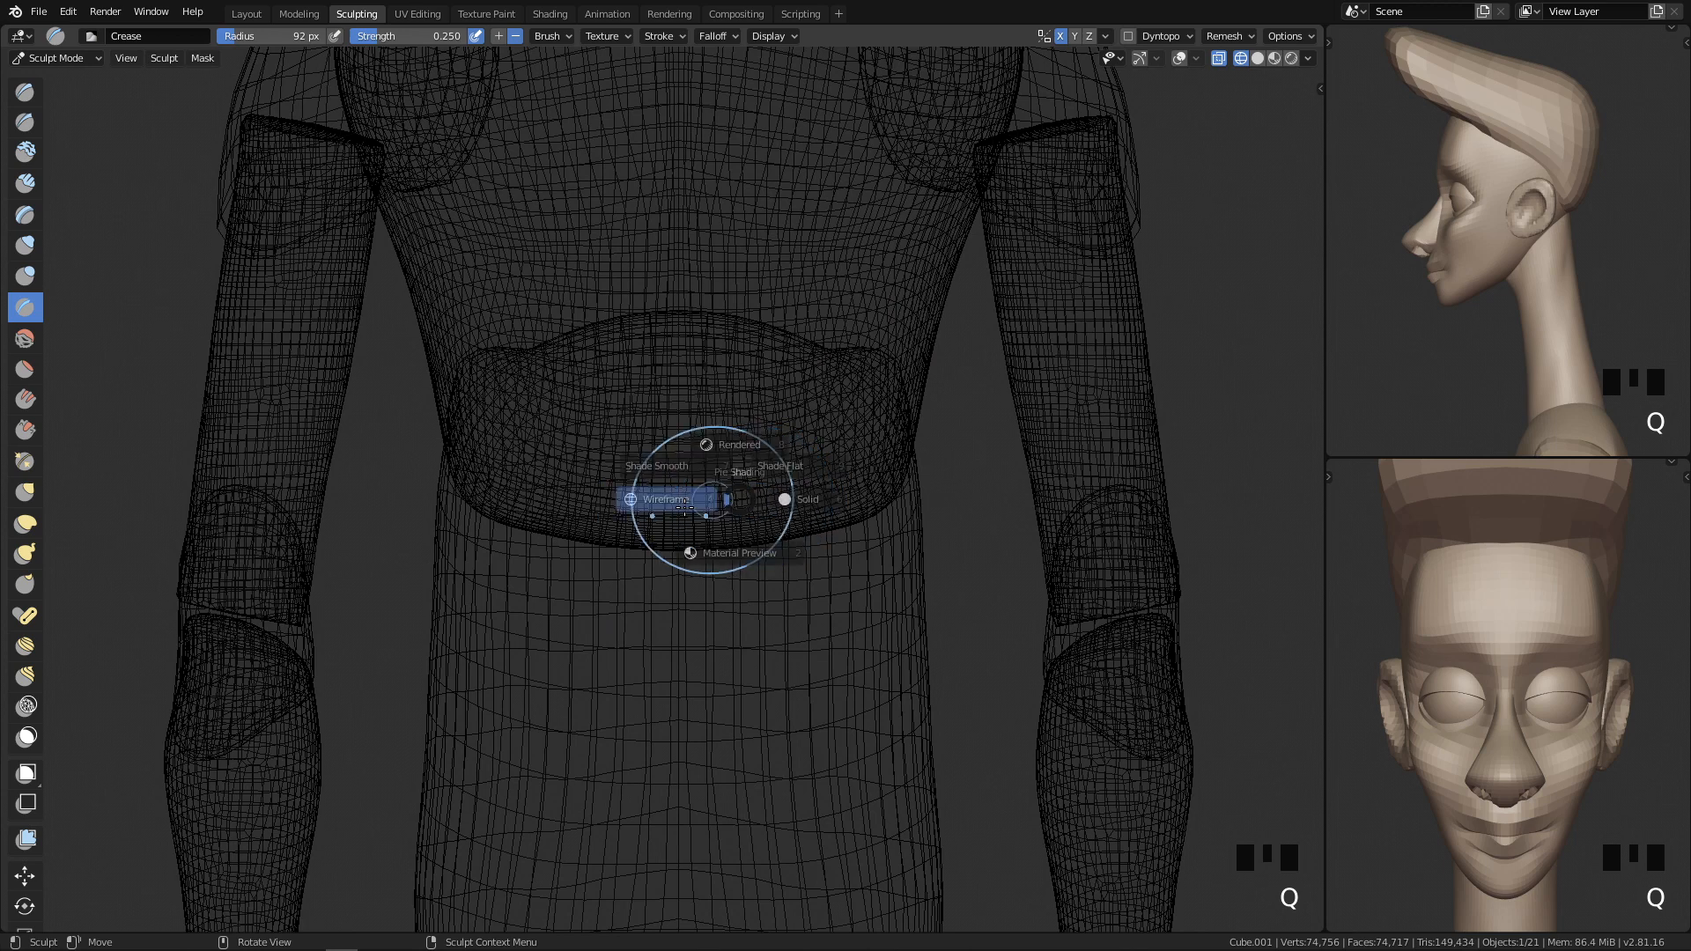
key(z)
key(z)
ctrl+middle_drag(894, 483, 878, 534)
shift+middle_drag(843, 518, 800, 568)
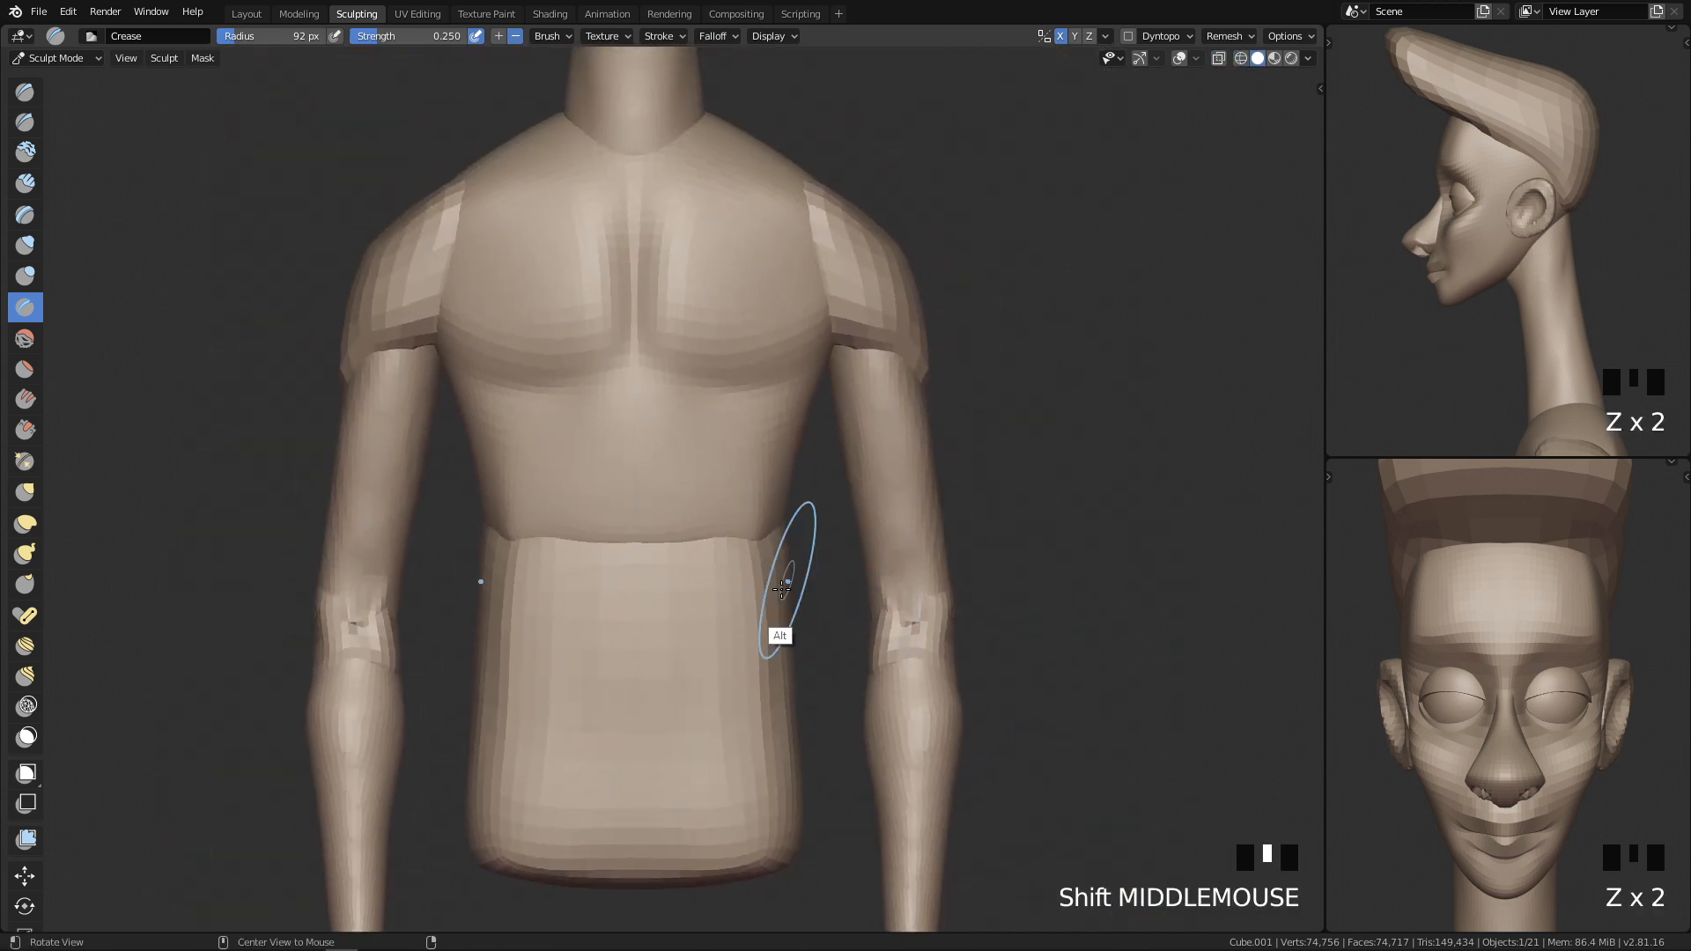
Step: Try Crease strokes across the torso's waist seam and undo them
ctrl+middle_drag(797, 652, 702, 566)
drag(692, 583, 710, 520)
drag(626, 556, 696, 541)
key(ctrl+z)
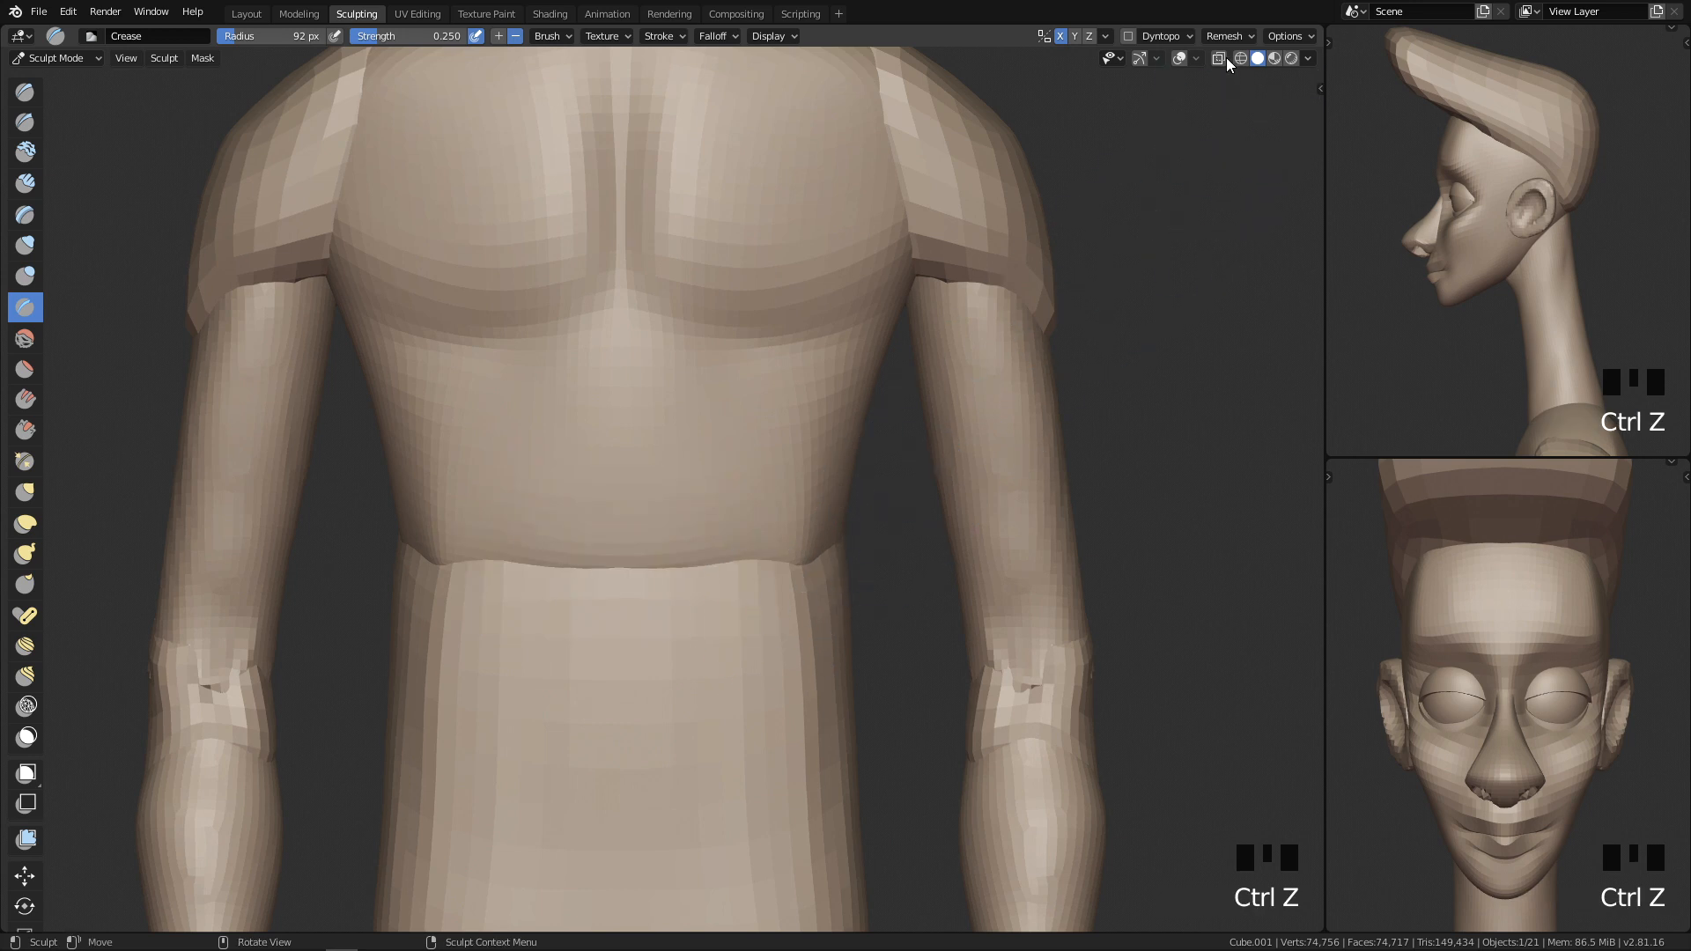
Step: Try a voxel remesh of the joined torso at 0.1 m, inspect its wireframe and undo it
click(1227, 35)
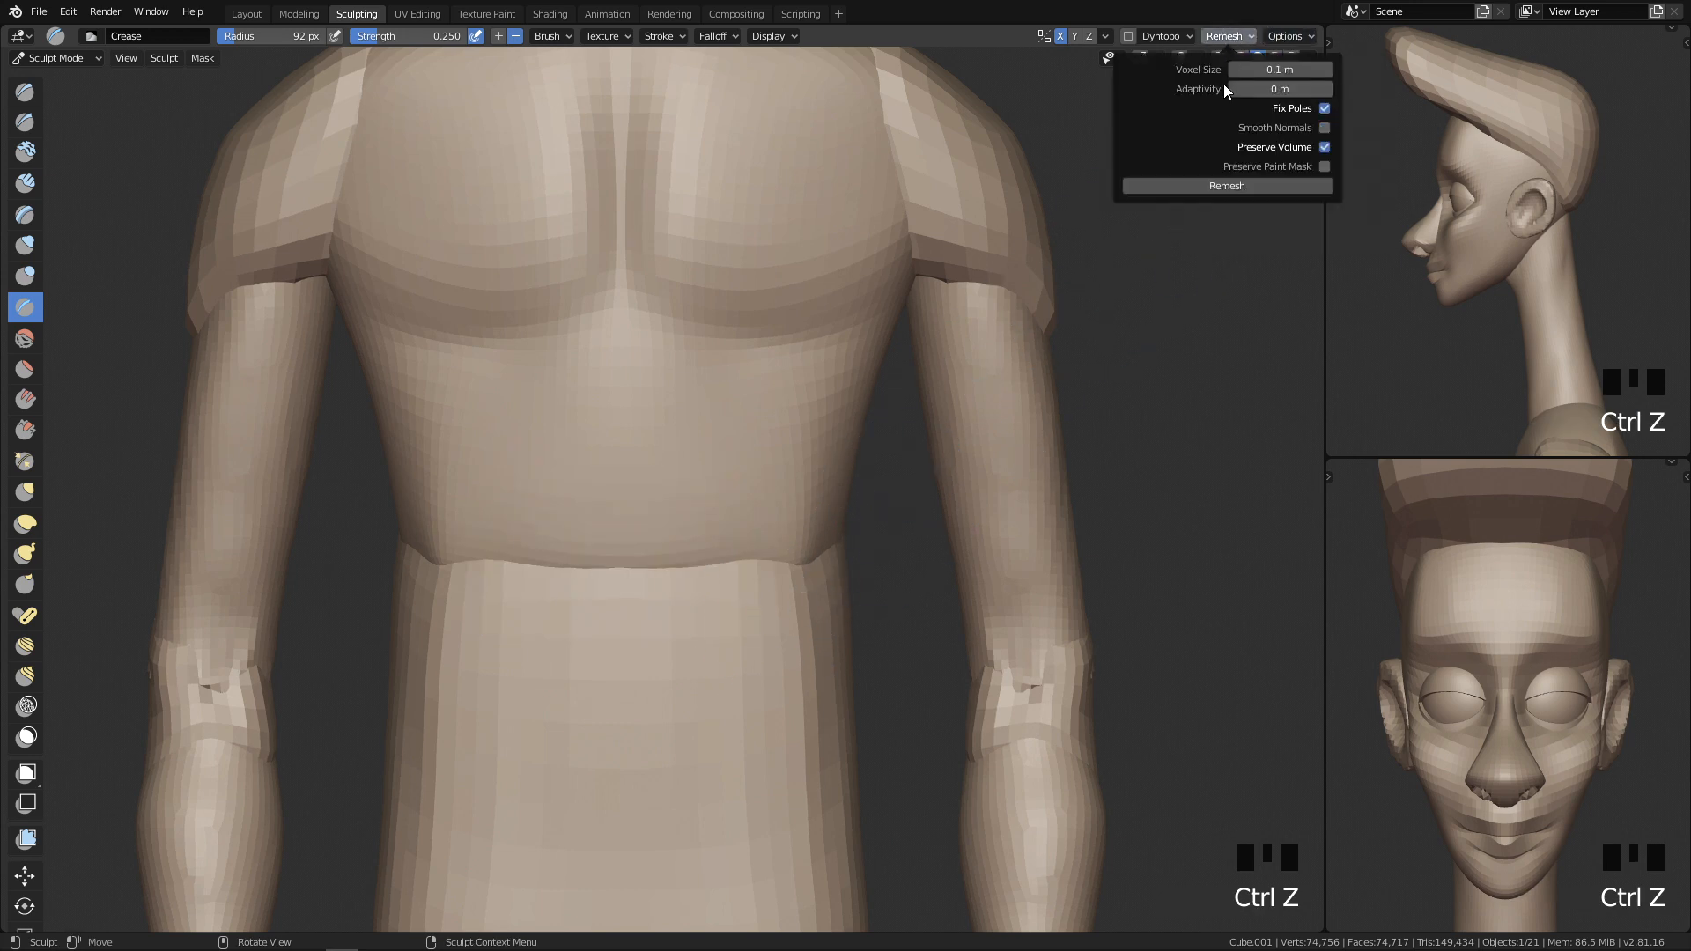
click(1227, 186)
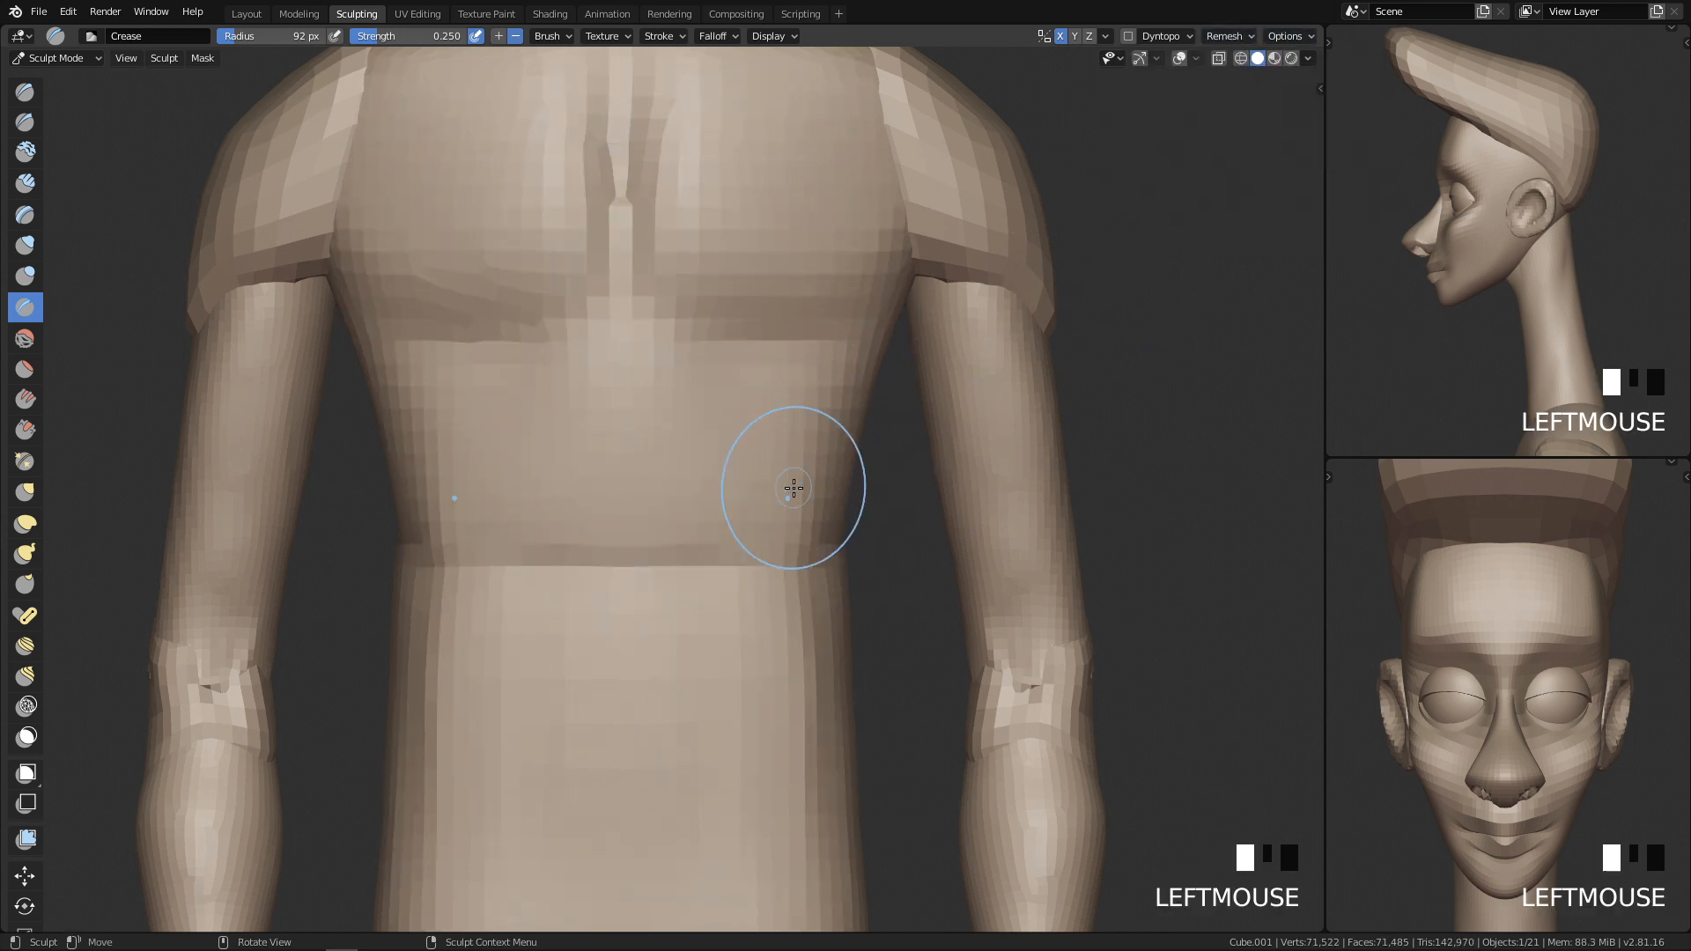
key(z)
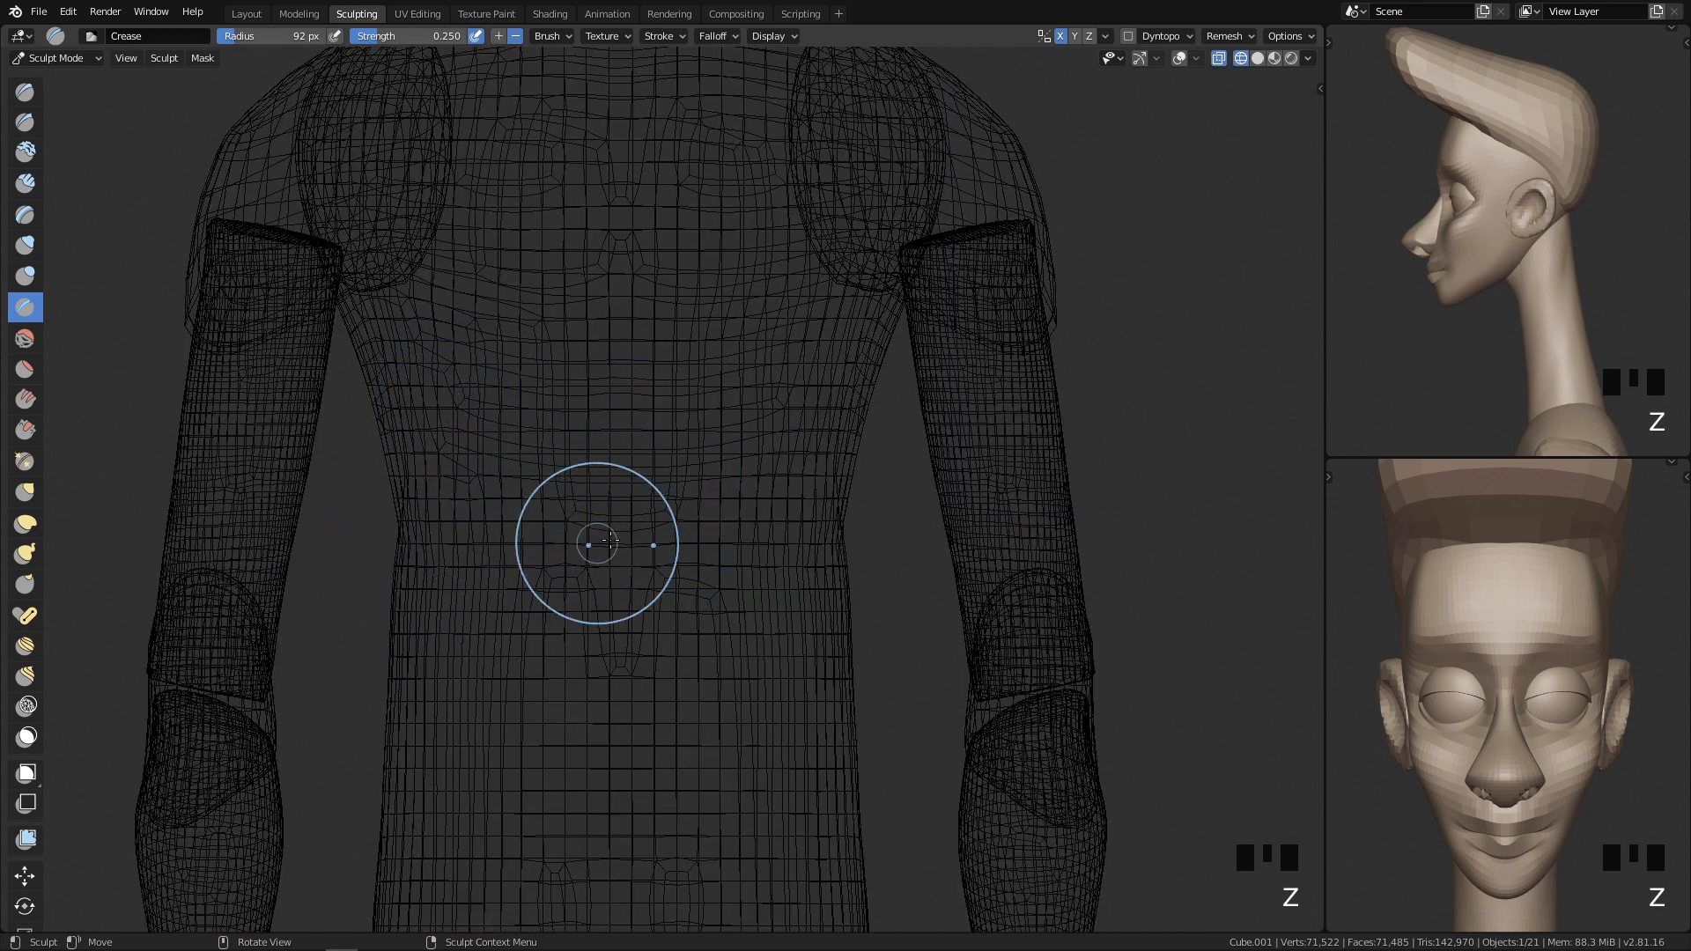
key(ctrl+z)
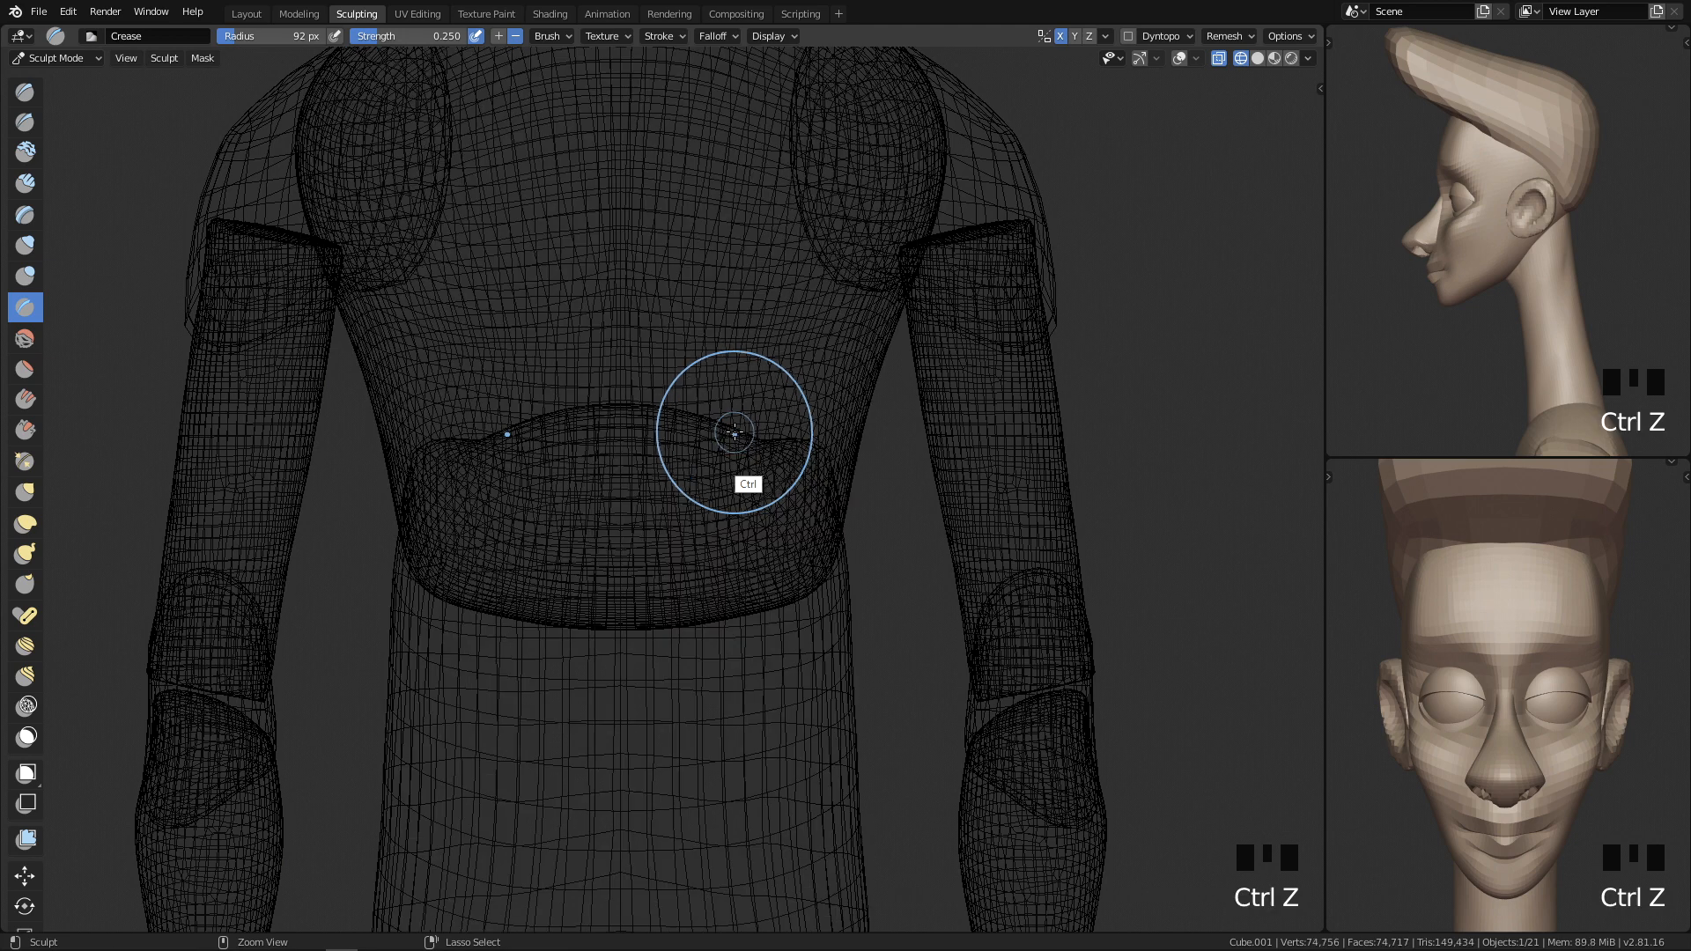
key(z)
Step: Remesh the joined torso with the voxel size reduced to about 0.056 m
shift+middle_drag(729, 459, 715, 598)
click(1229, 36)
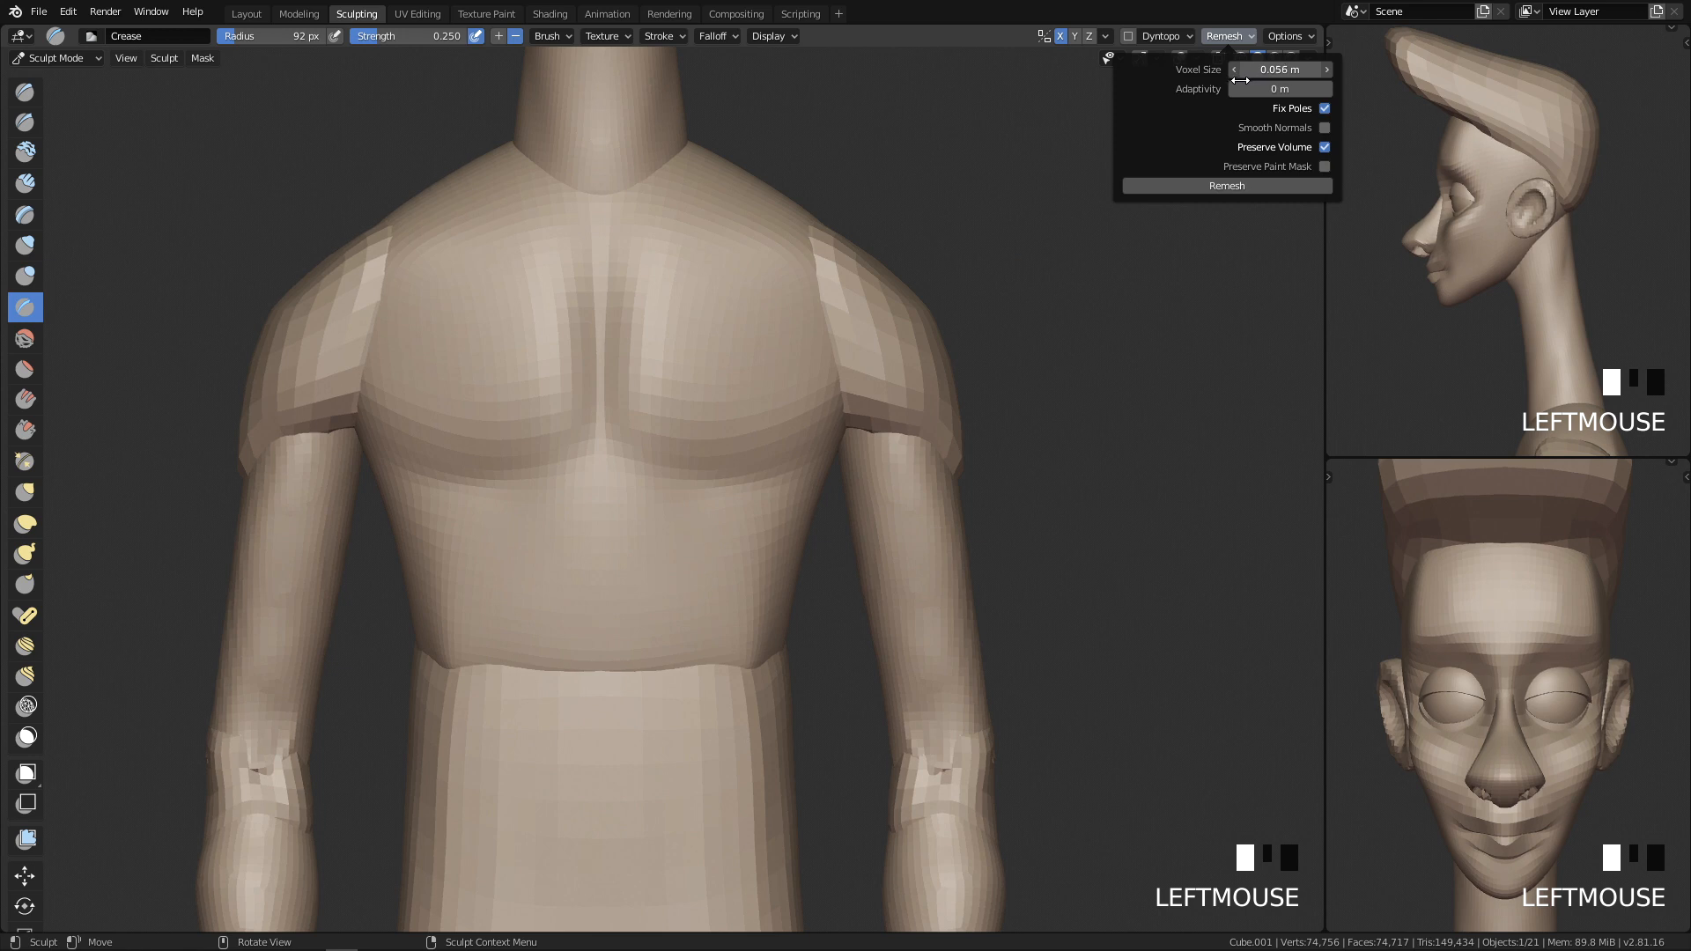
click(1236, 75)
click(1218, 180)
Step: Smooth the seam between chest and abdomen around the torso's waist
mouse_move(978, 311)
ctrl+middle_down()
mouse_move(782, 765)
mouse_move(779, 654)
ctrl+middle_up()
shift+middle_drag(778, 653, 826, 486)
shift+drag(717, 498, 724, 446)
shift+drag(706, 535, 711, 555)
mouse_move(782, 503)
shift+mouse_down()
mouse_move(779, 462)
mouse_move(769, 621)
shift+mouse_up()
mouse_move(758, 405)
shift+mouse_down()
mouse_move(722, 445)
mouse_move(742, 504)
shift+mouse_up()
Step: Smooth the waist seam and the spine ridge on the back of the torso
mouse_move(768, 449)
middle_down()
mouse_move(690, 546)
mouse_move(879, 480)
mouse_move(705, 493)
middle_up()
mouse_move(705, 493)
shift+mouse_down()
mouse_move(588, 401)
mouse_move(546, 451)
shift+mouse_up()
mouse_move(684, 579)
shift+mouse_down()
mouse_move(615, 415)
mouse_move(728, 366)
mouse_move(764, 593)
shift+mouse_up()
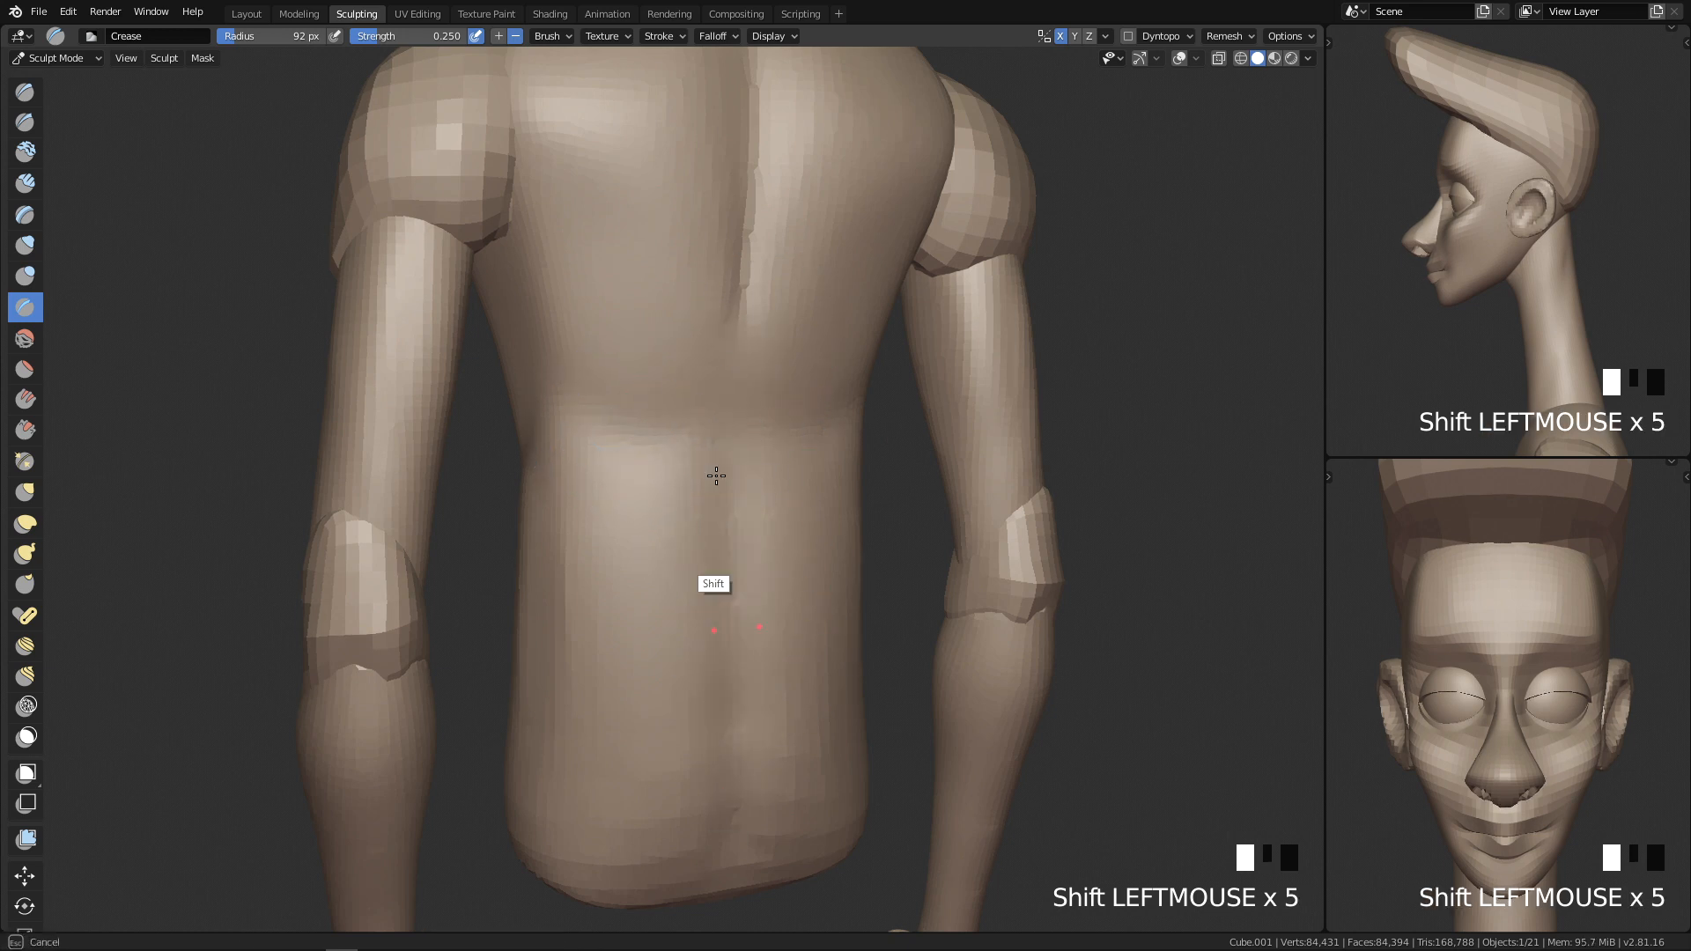
shift+drag(763, 206, 597, 420)
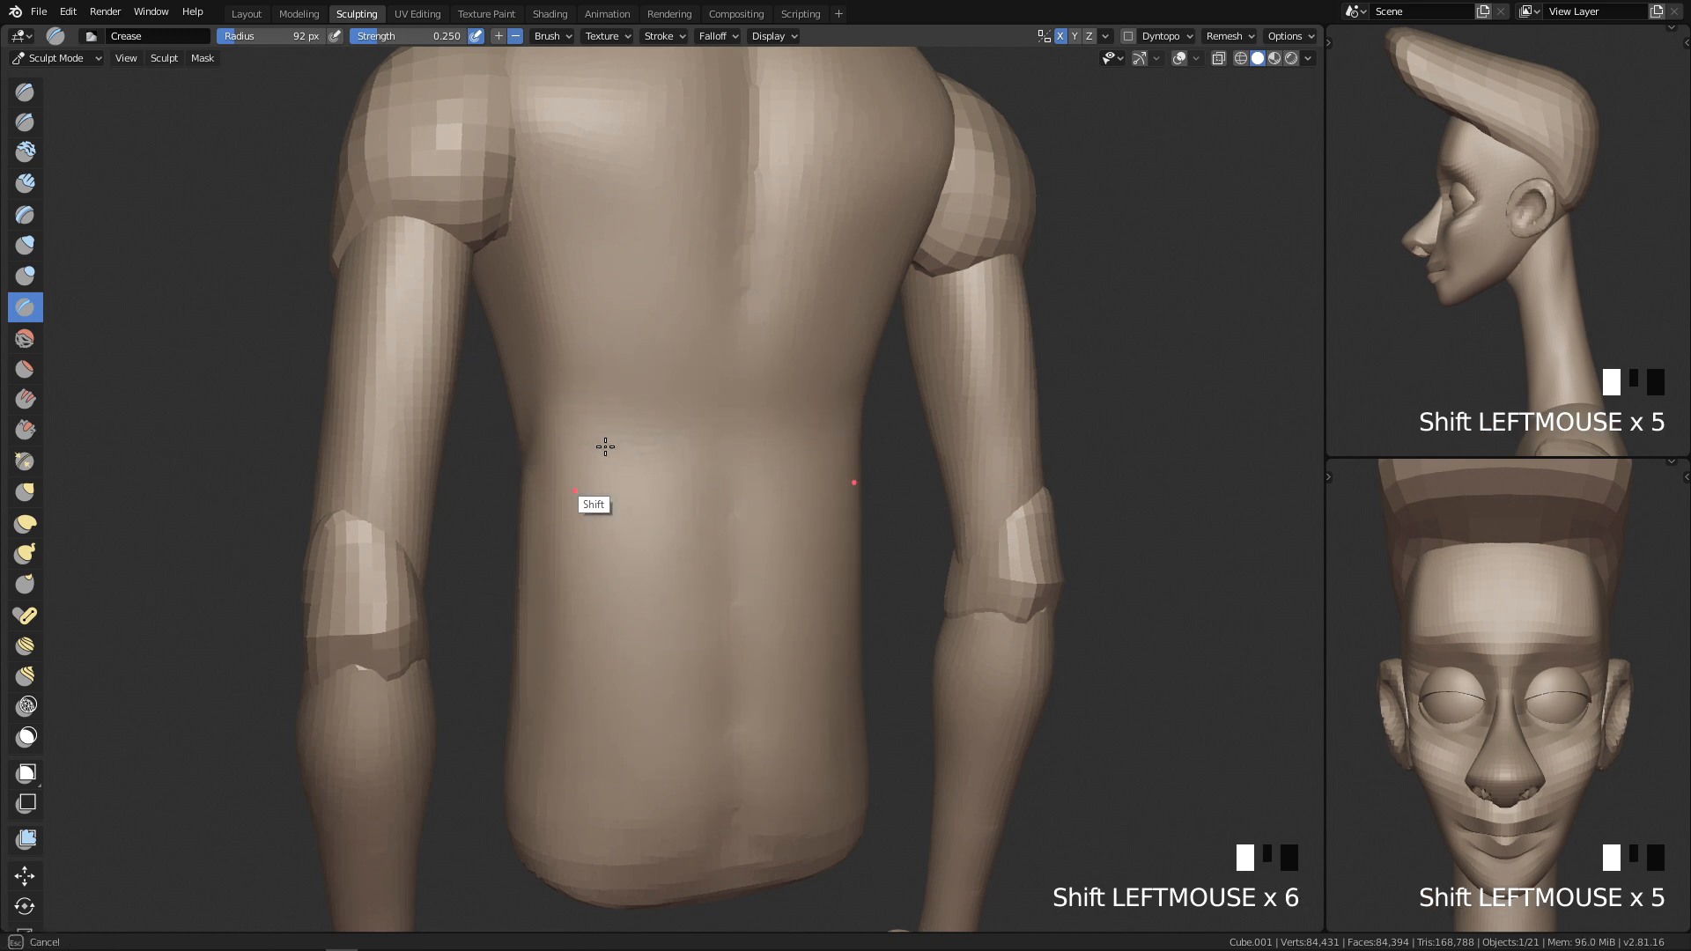
shift+drag(580, 484, 636, 687)
Step: Smooth the middle of the abdomen from the front view
key(q)
ctrl+middle_drag(920, 704, 907, 661)
mouse_move(622, 537)
shift+mouse_down()
mouse_move(619, 578)
mouse_move(613, 497)
shift+mouse_up()
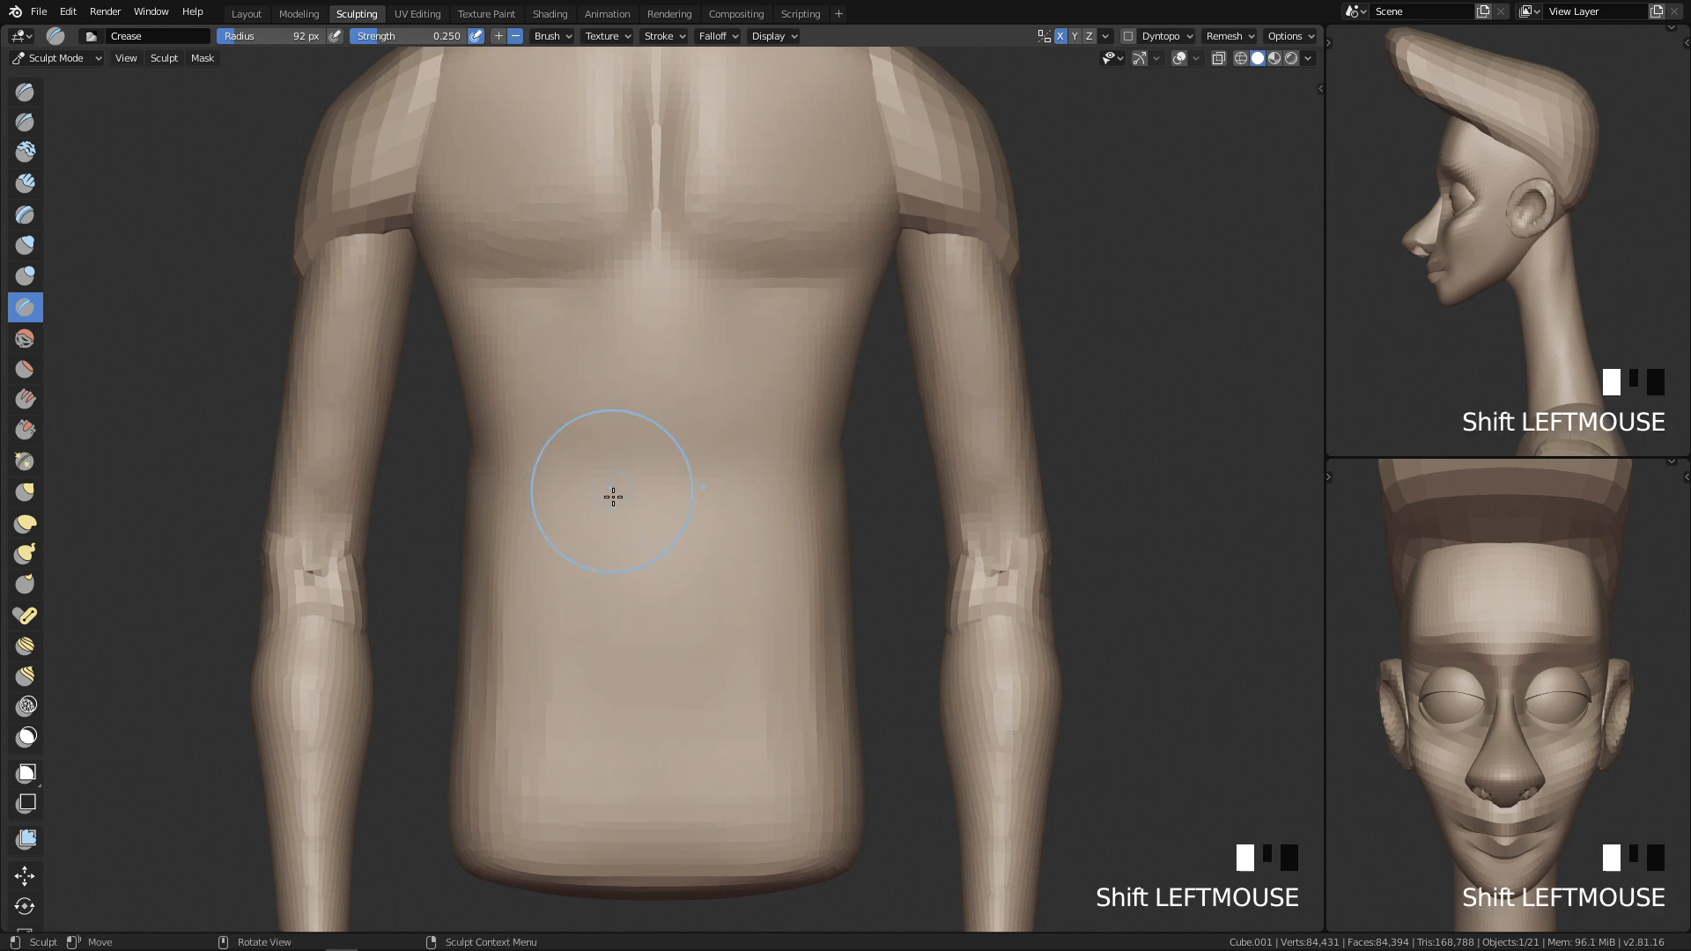
Step: Build up the abdomen below the chest with Clay Strips at a 112 px radius and smooth the strokes
key(c)
key(f)
click(675, 564)
key(f)
click(679, 487)
mouse_move(600, 568)
mouse_down()
mouse_move(573, 453)
mouse_move(657, 480)
mouse_move(616, 498)
mouse_move(609, 591)
mouse_up()
shift+drag(672, 508, 655, 480)
mouse_move(528, 417)
mouse_down()
mouse_move(544, 442)
mouse_move(619, 396)
mouse_up()
mouse_move(676, 453)
shift+middle_down()
mouse_move(713, 453)
mouse_move(745, 559)
shift+middle_up()
mouse_move(745, 559)
shift+mouse_down()
mouse_move(709, 524)
mouse_move(731, 413)
shift+mouse_up()
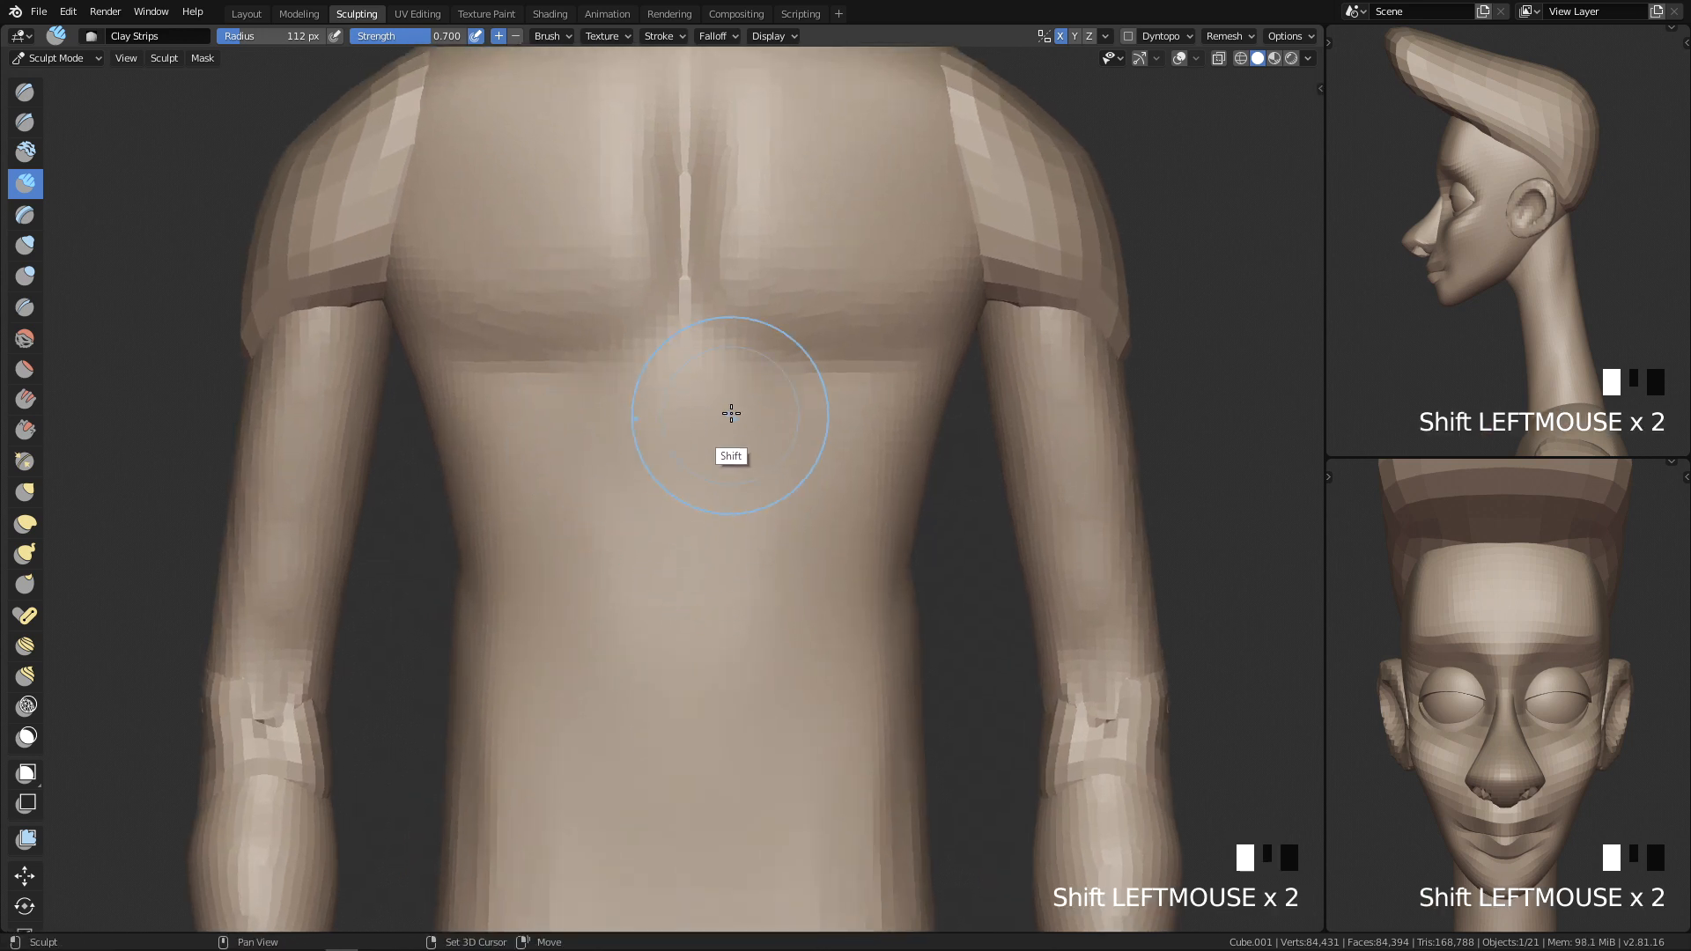
Step: Carve the notch between the pectorals at the base of the sternum with the Crease brush at a 63 px radius
shift+middle_drag(696, 441, 634, 560)
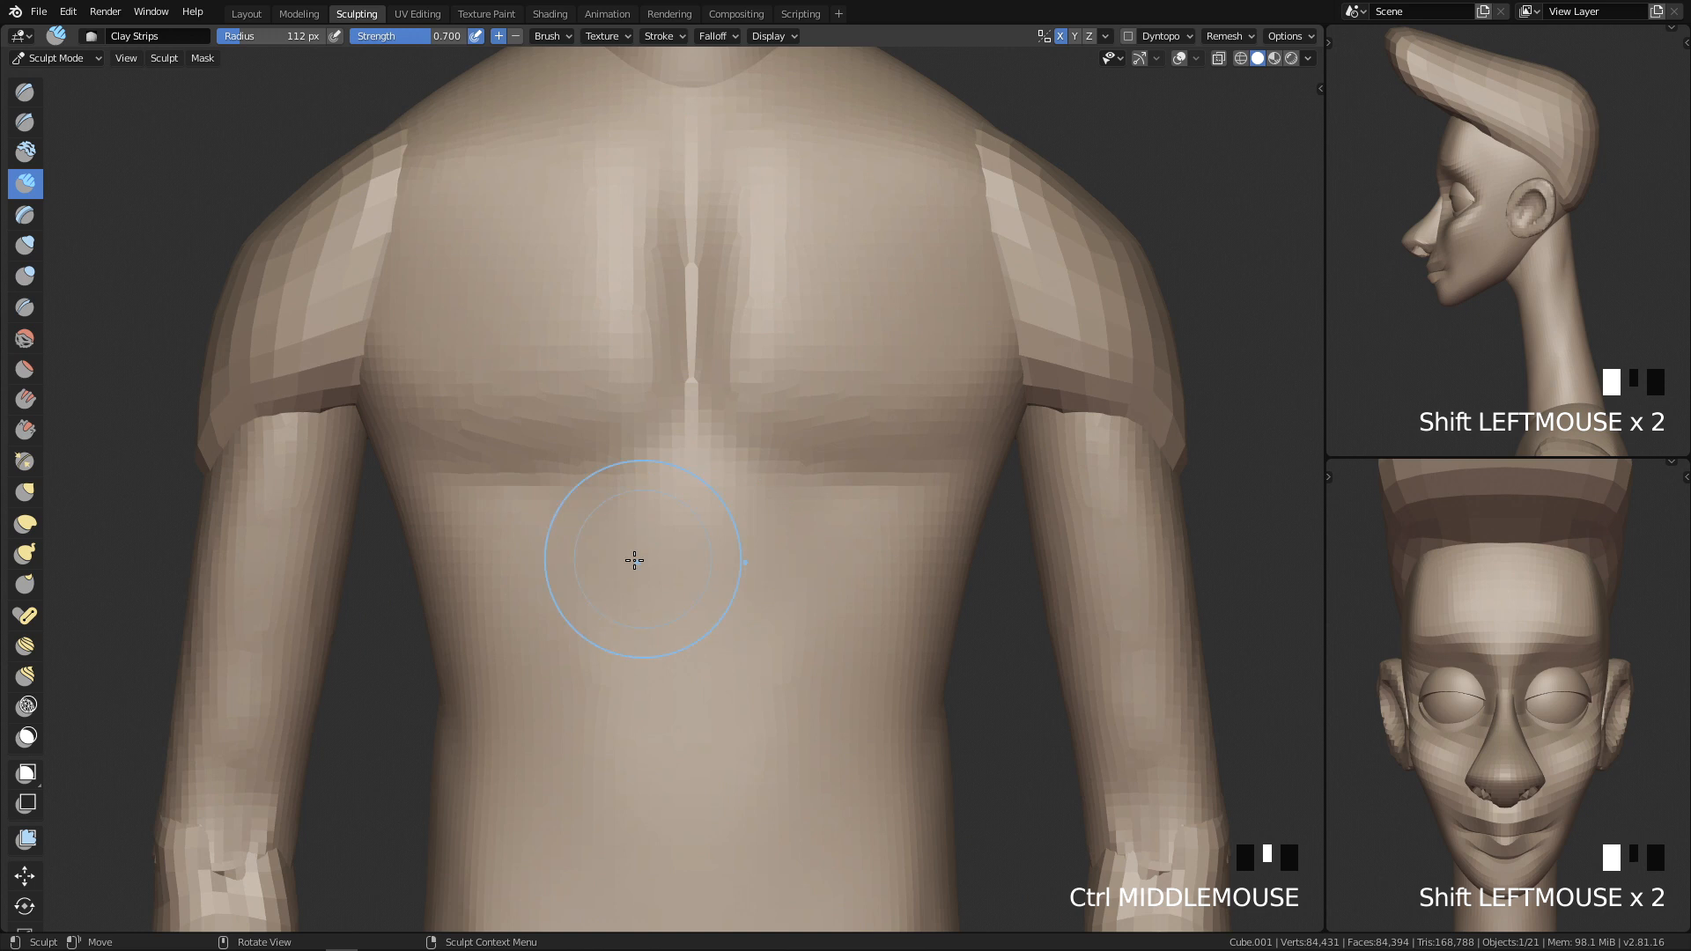
key(shift+c)
key(f)
click(611, 461)
key(ctrl+z)
key(f)
drag(585, 468, 671, 434)
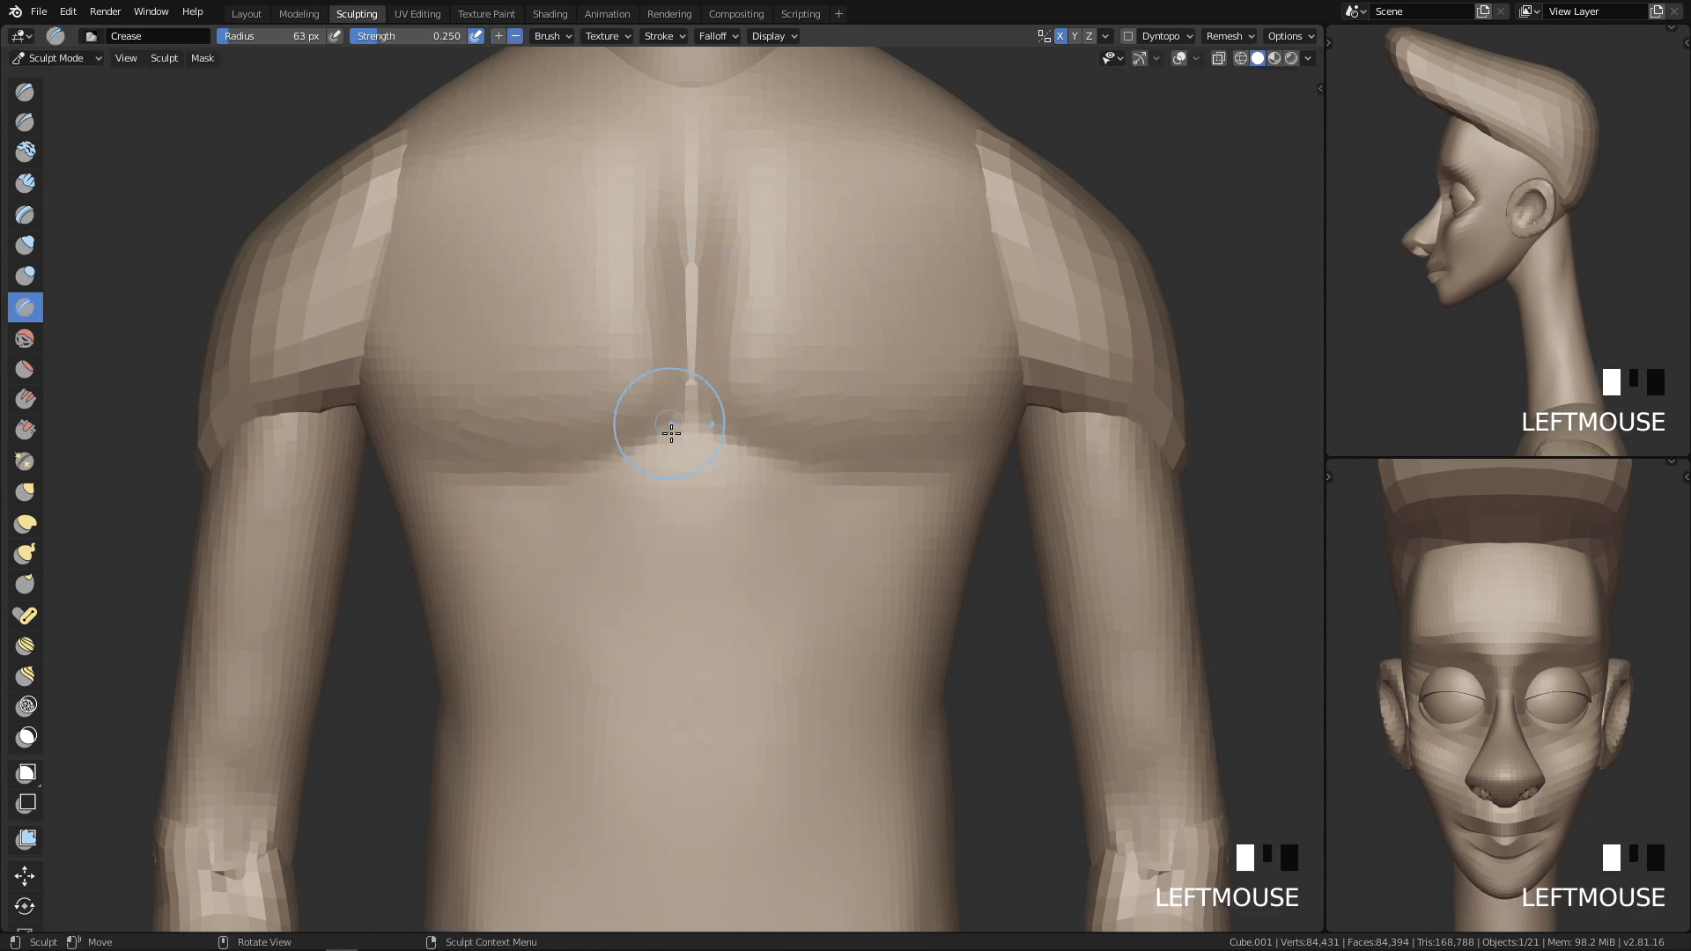
drag(693, 364, 683, 365)
Step: Crease the lower edge of both pectorals, sloping down from the sternum towards the armpits
shift+middle_drag(583, 496, 675, 478)
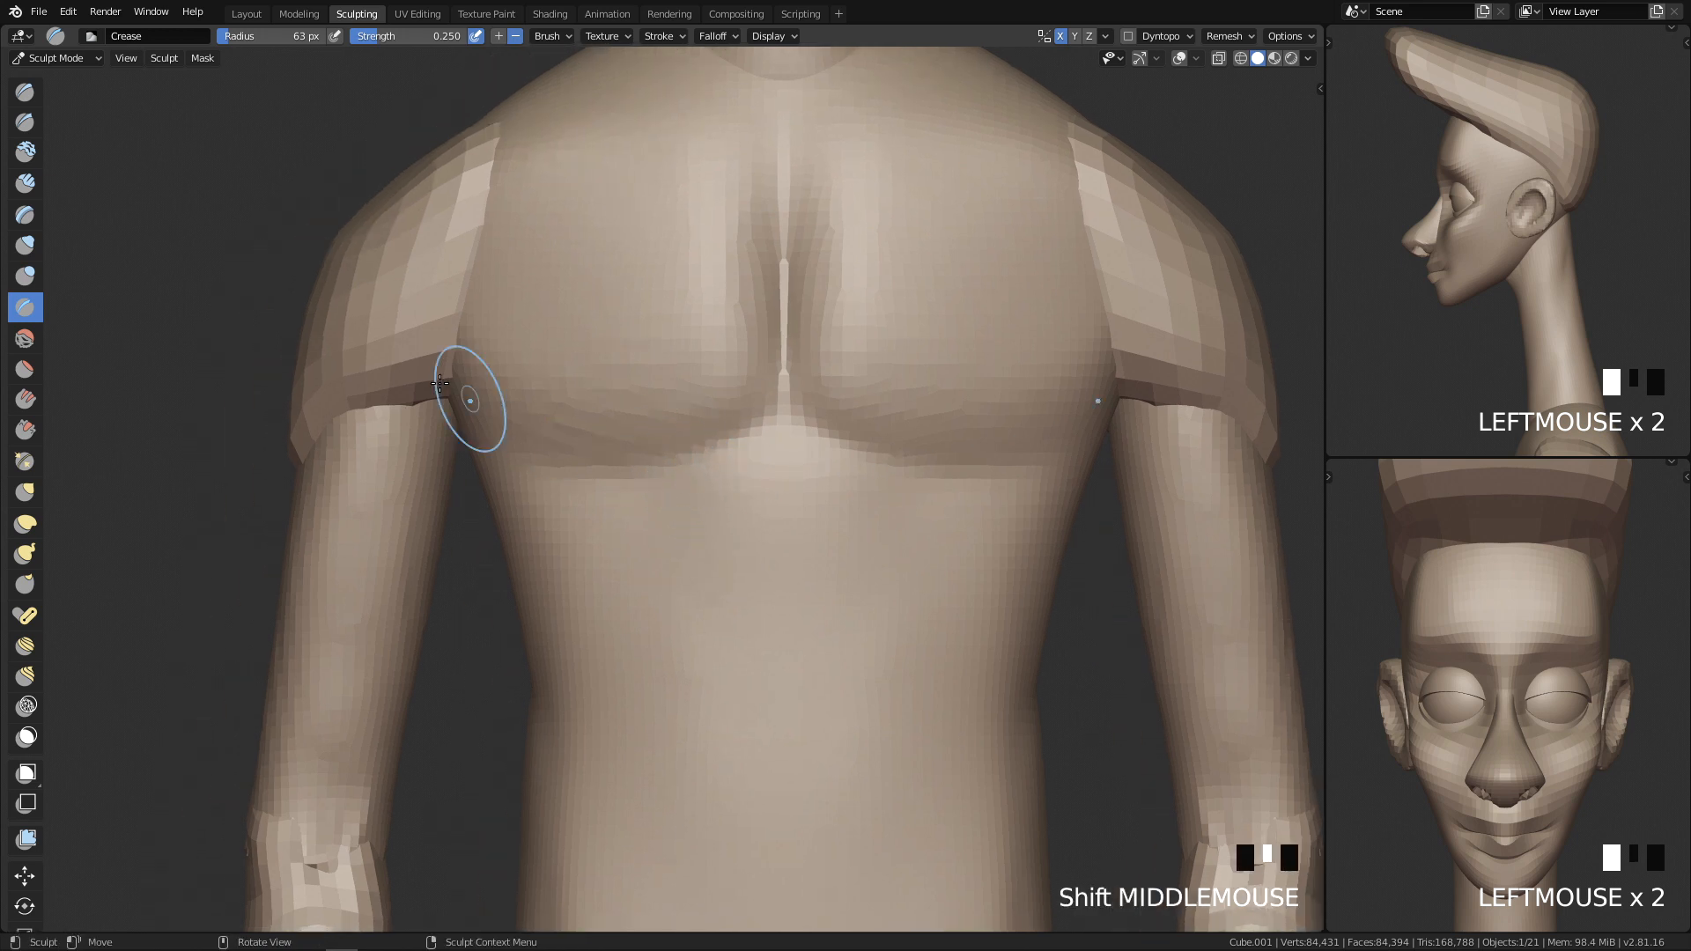
drag(517, 455, 695, 454)
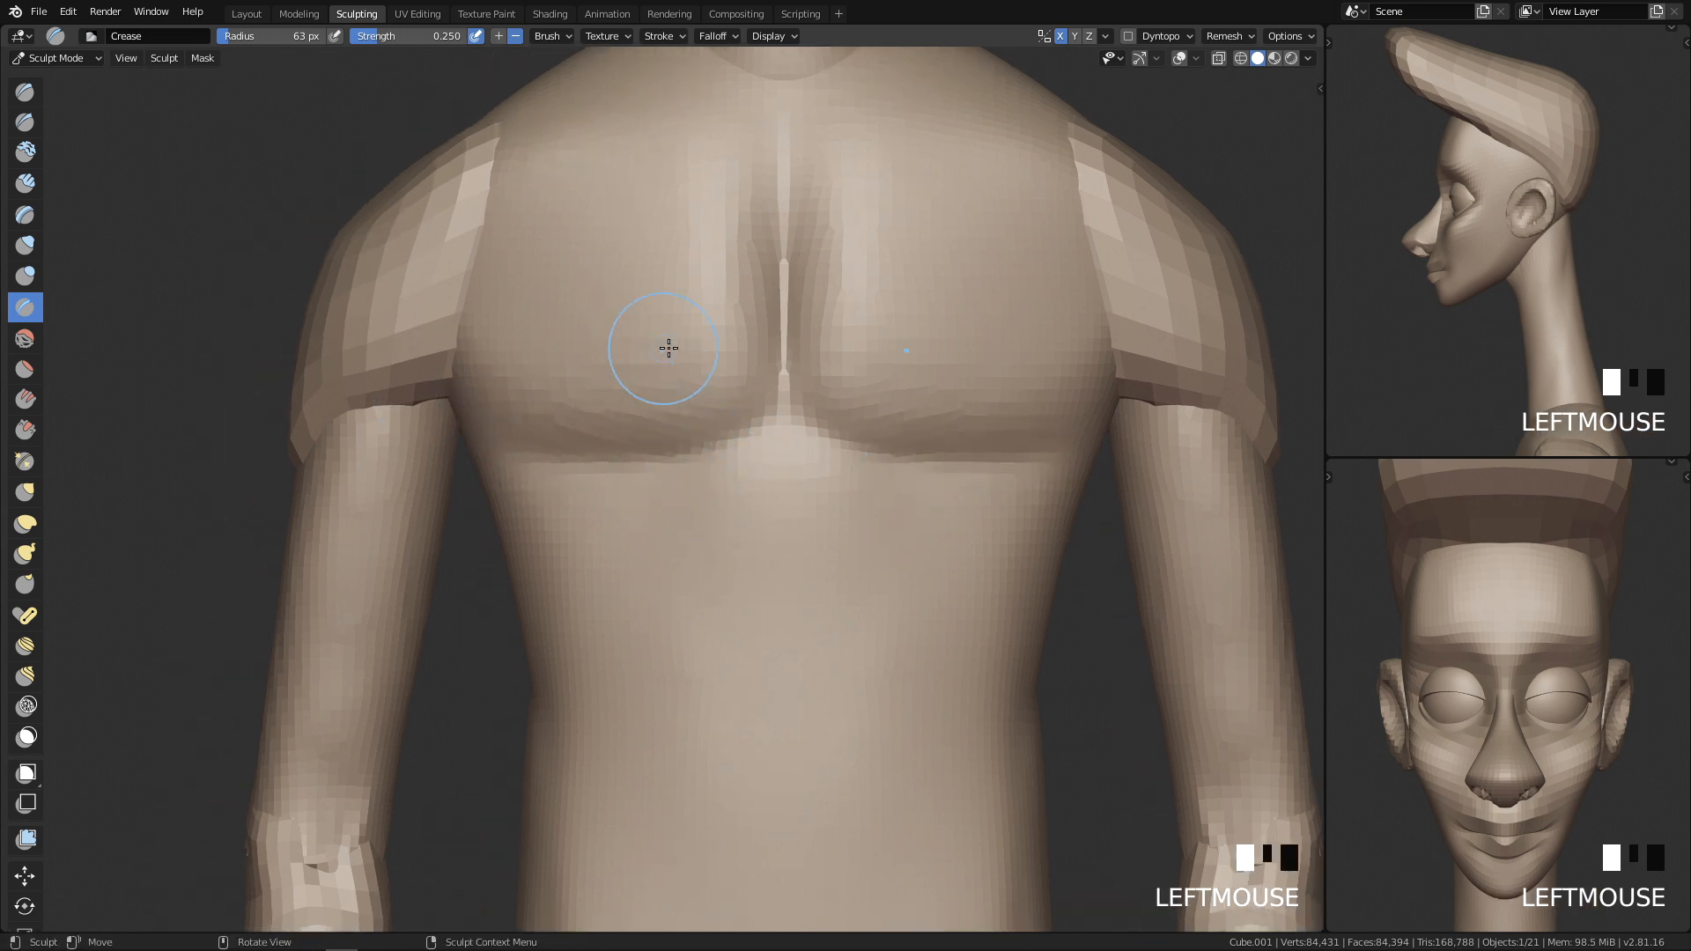
key(ctrl+z)
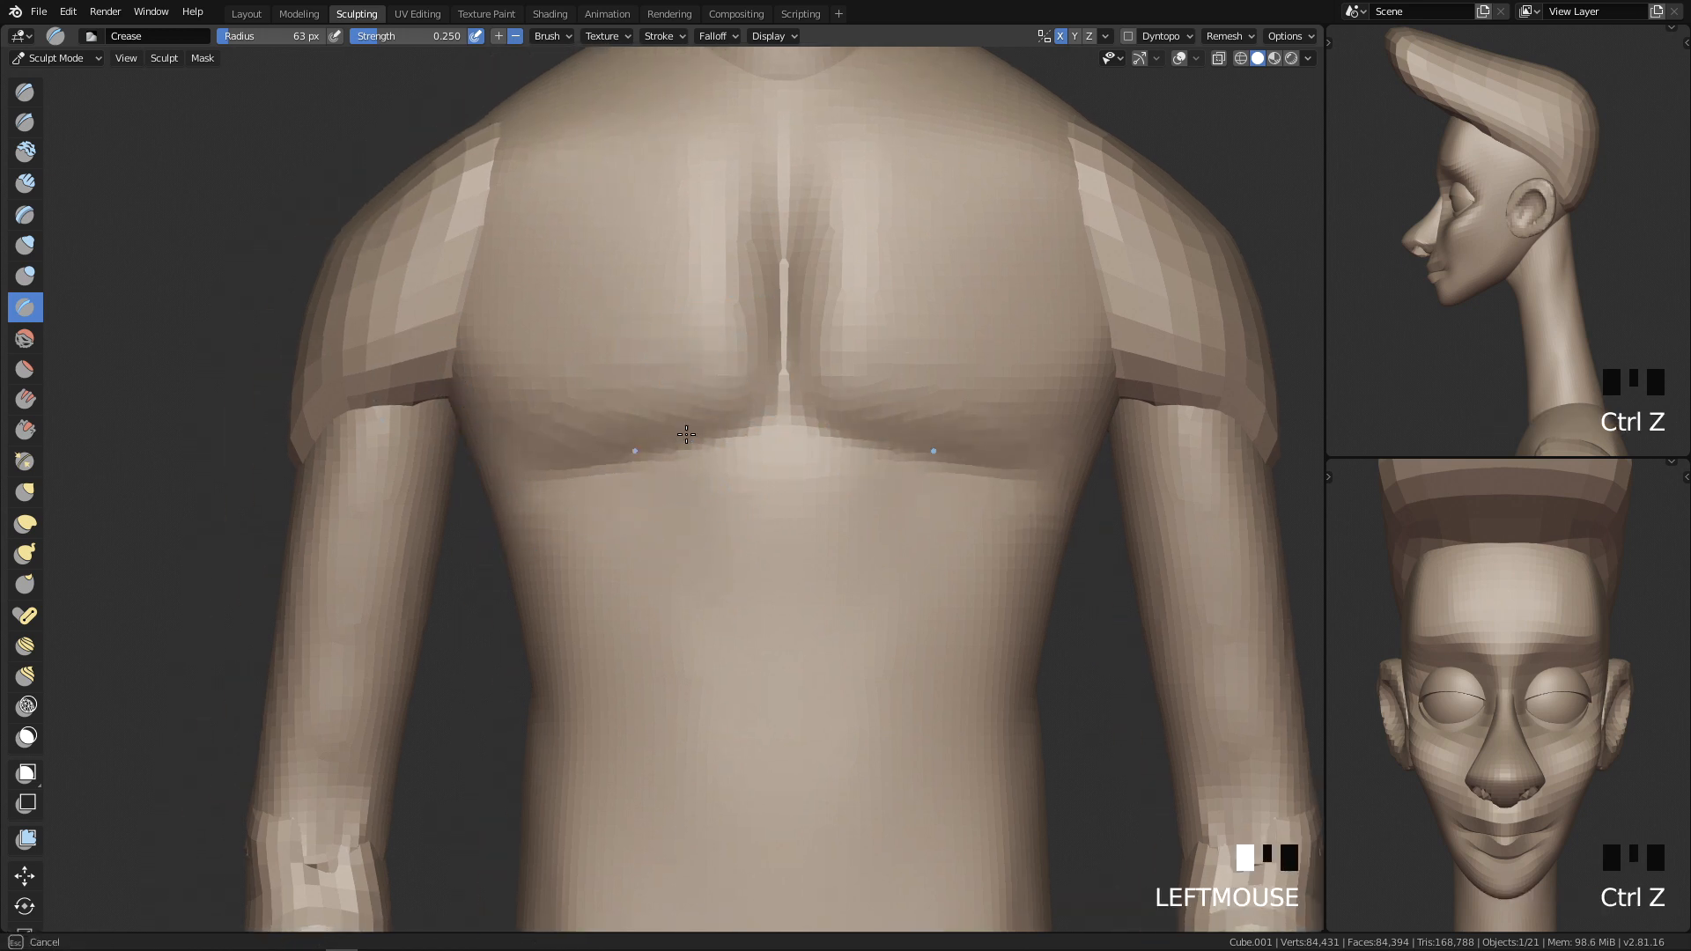
drag(653, 444, 691, 453)
drag(1026, 483, 1031, 486)
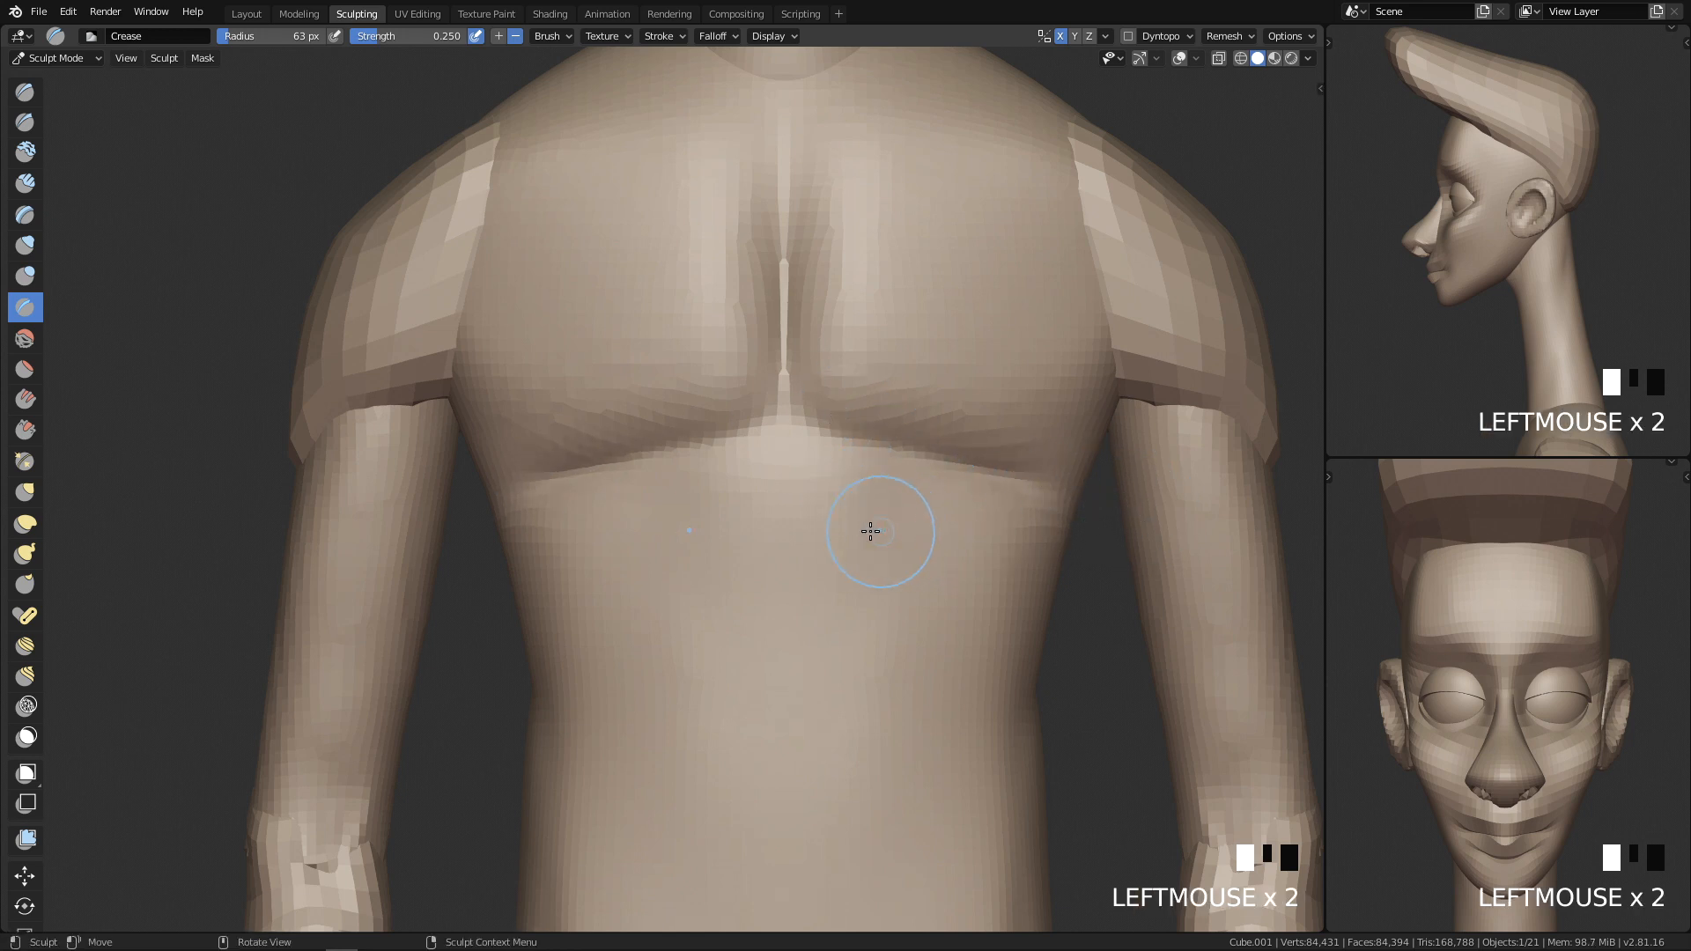
Step: Raise the inner and lower rims of both pectorals with inverted Crease strokes
mouse_move(860, 513)
shift+middle_down()
mouse_move(804, 368)
mouse_move(794, 379)
shift+middle_up()
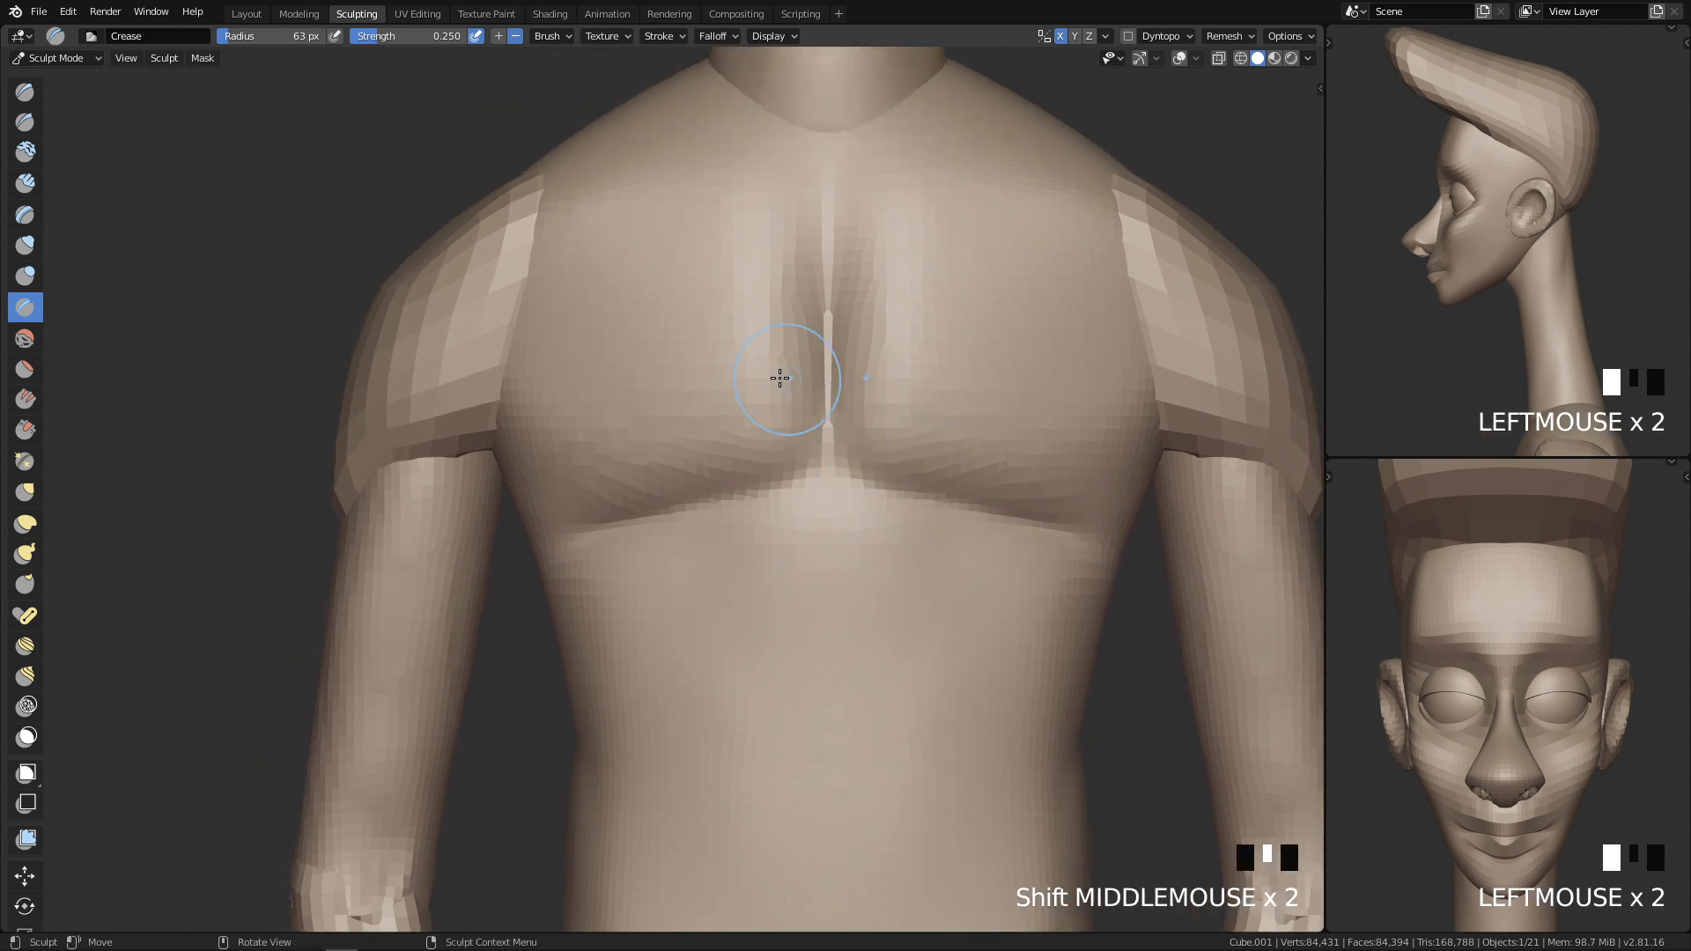
ctrl+click(766, 255)
ctrl+click(768, 241)
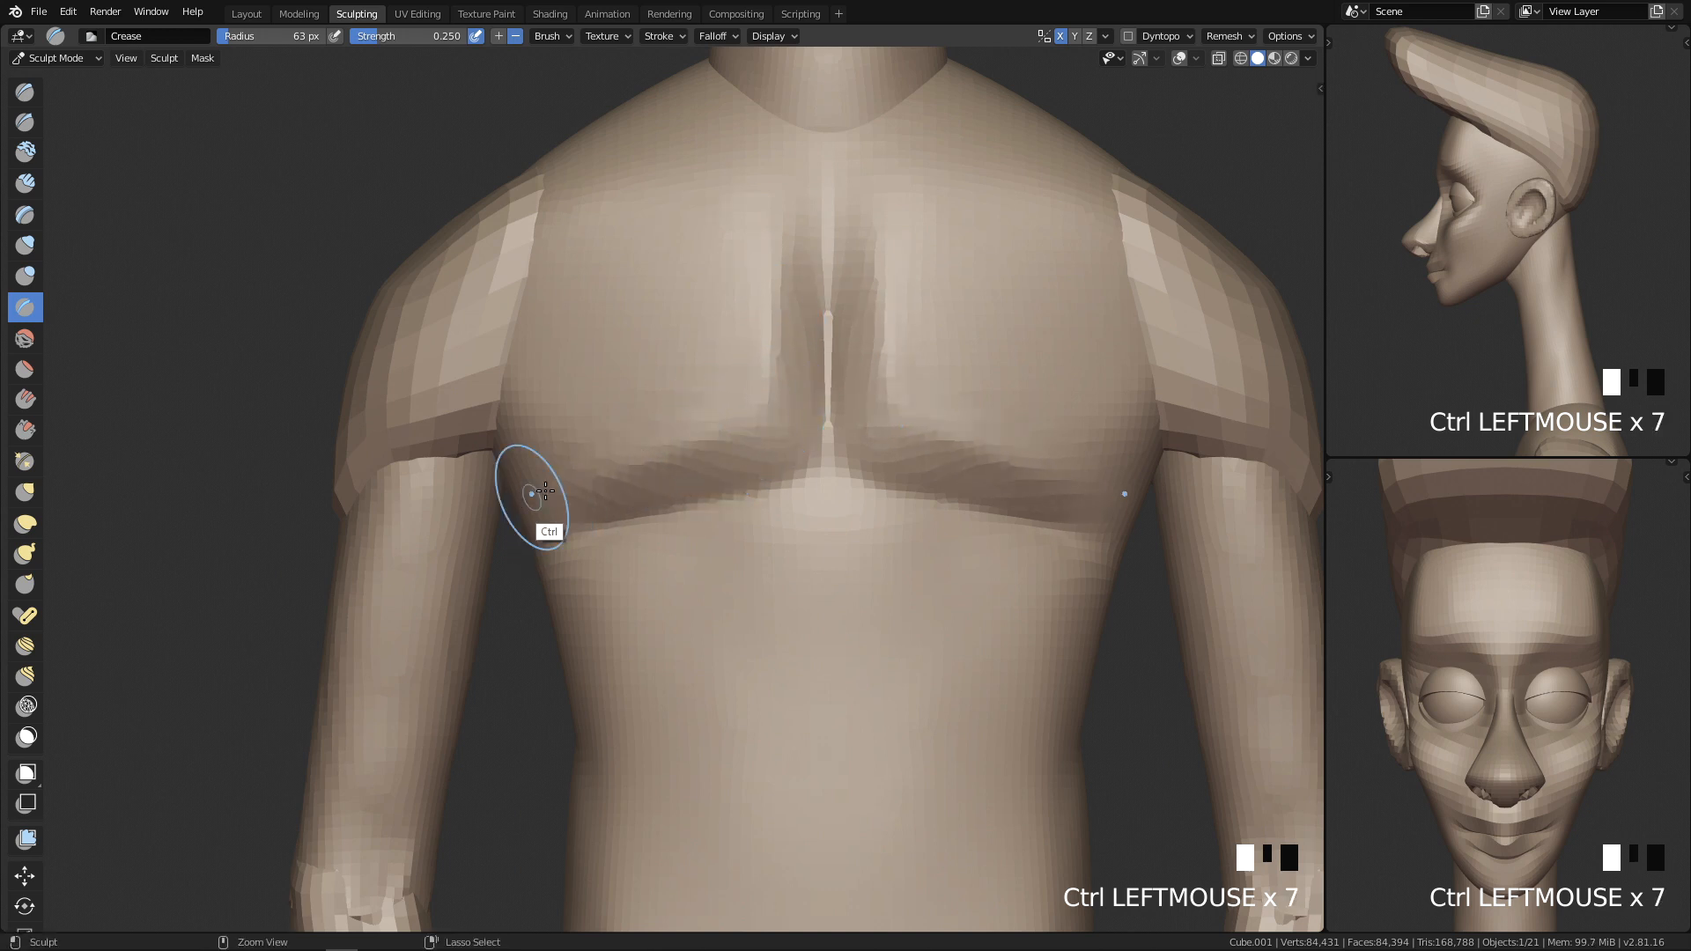
ctrl+drag(664, 446, 560, 458)
mouse_move(560, 458)
ctrl+middle_down()
mouse_move(951, 729)
mouse_move(973, 561)
mouse_move(1031, 465)
ctrl+middle_up()
ctrl+click(1031, 468)
ctrl+drag(1027, 464, 1075, 457)
Step: Raise the outer pectoral edge towards the armpit and crease the fold beneath it from the side
mouse_move(1075, 457)
shift+middle_down()
mouse_move(938, 571)
mouse_move(861, 573)
shift+middle_up()
ctrl+click(982, 447)
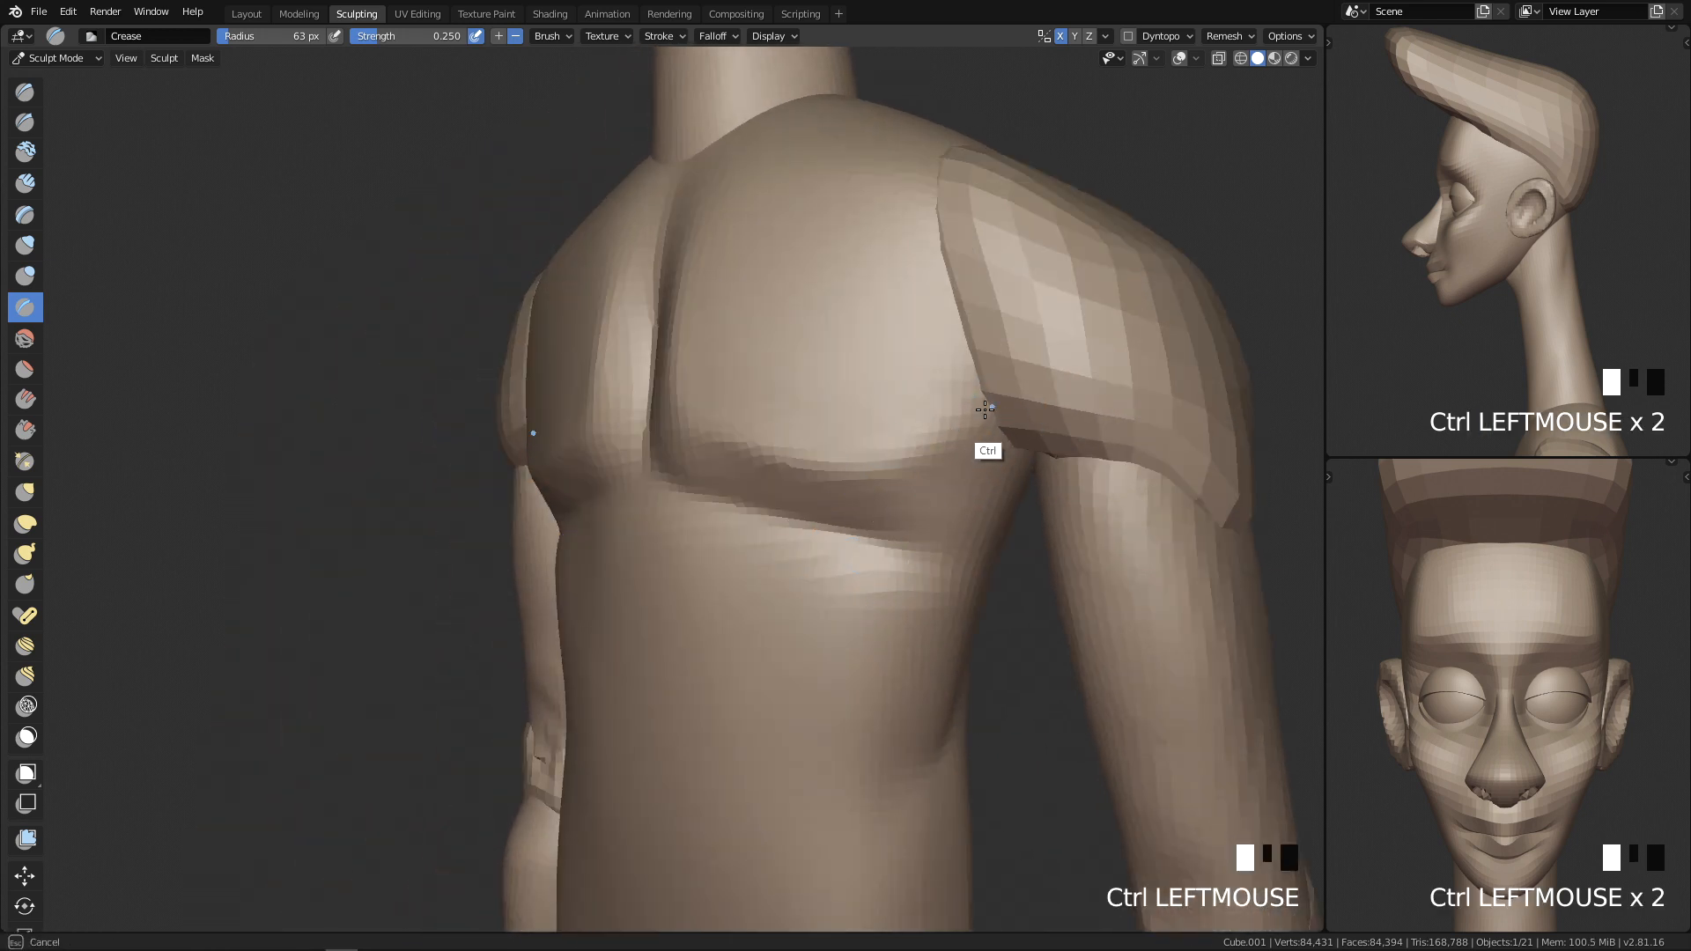
mouse_move(955, 432)
middle_down()
mouse_move(969, 393)
mouse_move(909, 457)
middle_up()
drag(910, 457, 821, 463)
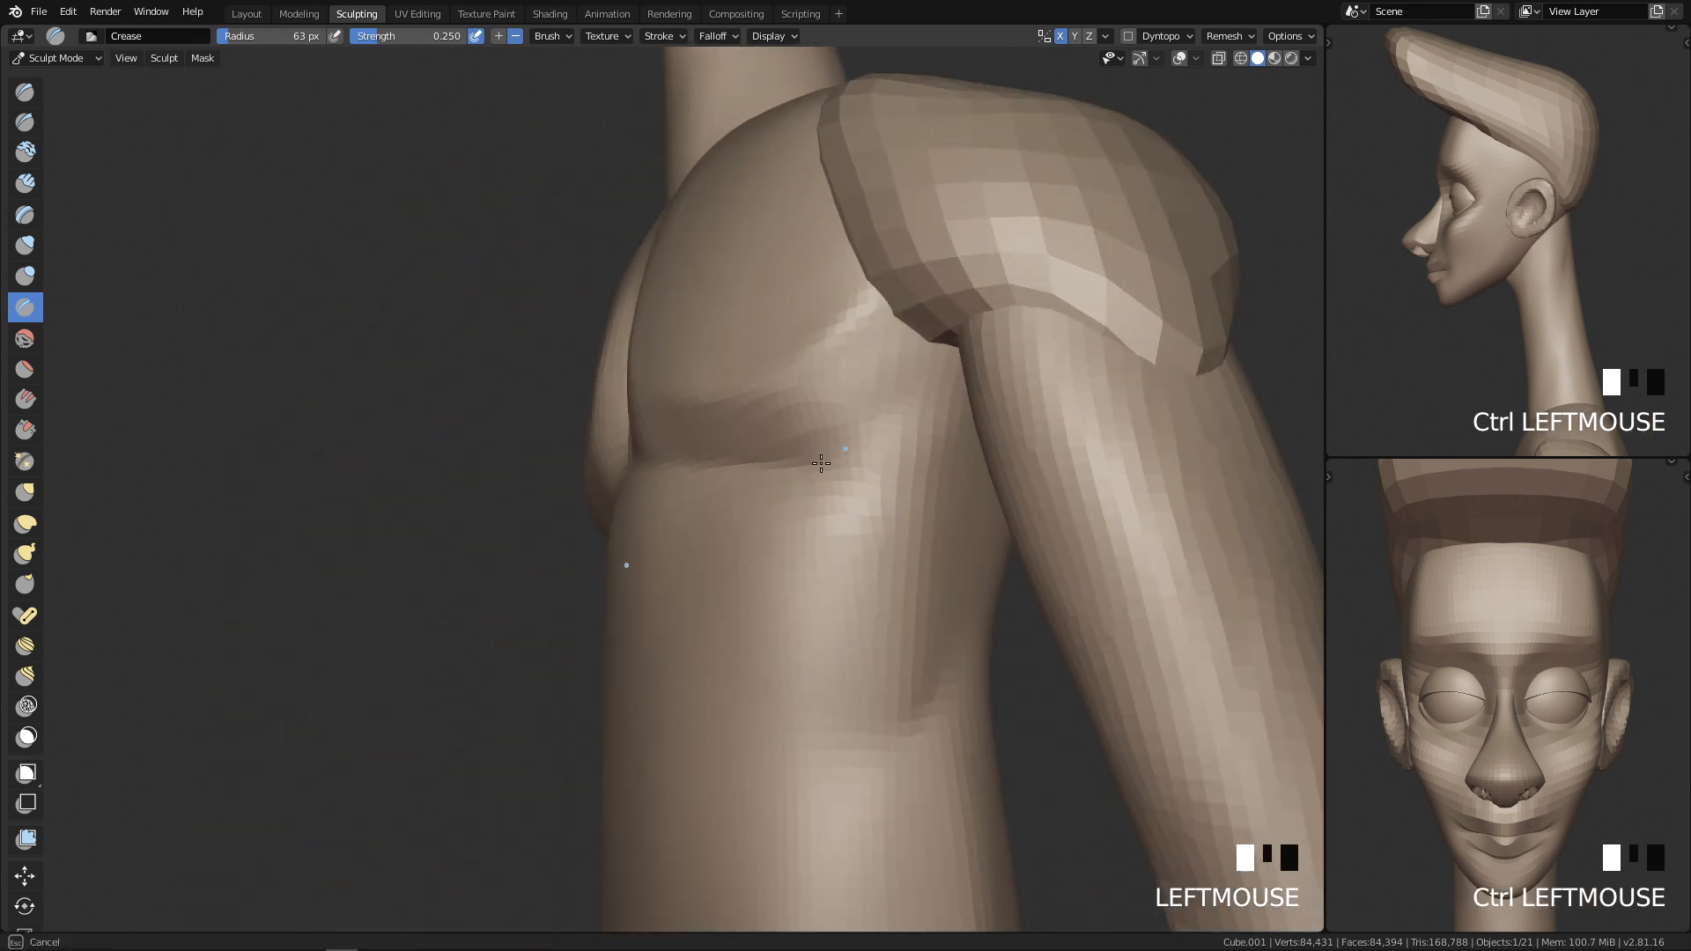
drag(884, 411, 825, 480)
Step: Make a light Crease stroke across the middle of the abdomen for the rib cage arch
key(q)
ctrl+middle_drag(933, 520, 885, 670)
mouse_move(885, 669)
ctrl+middle_down()
mouse_move(865, 747)
mouse_move(794, 790)
mouse_move(766, 649)
mouse_move(743, 634)
mouse_move(724, 697)
mouse_move(701, 672)
mouse_move(674, 487)
ctrl+middle_up()
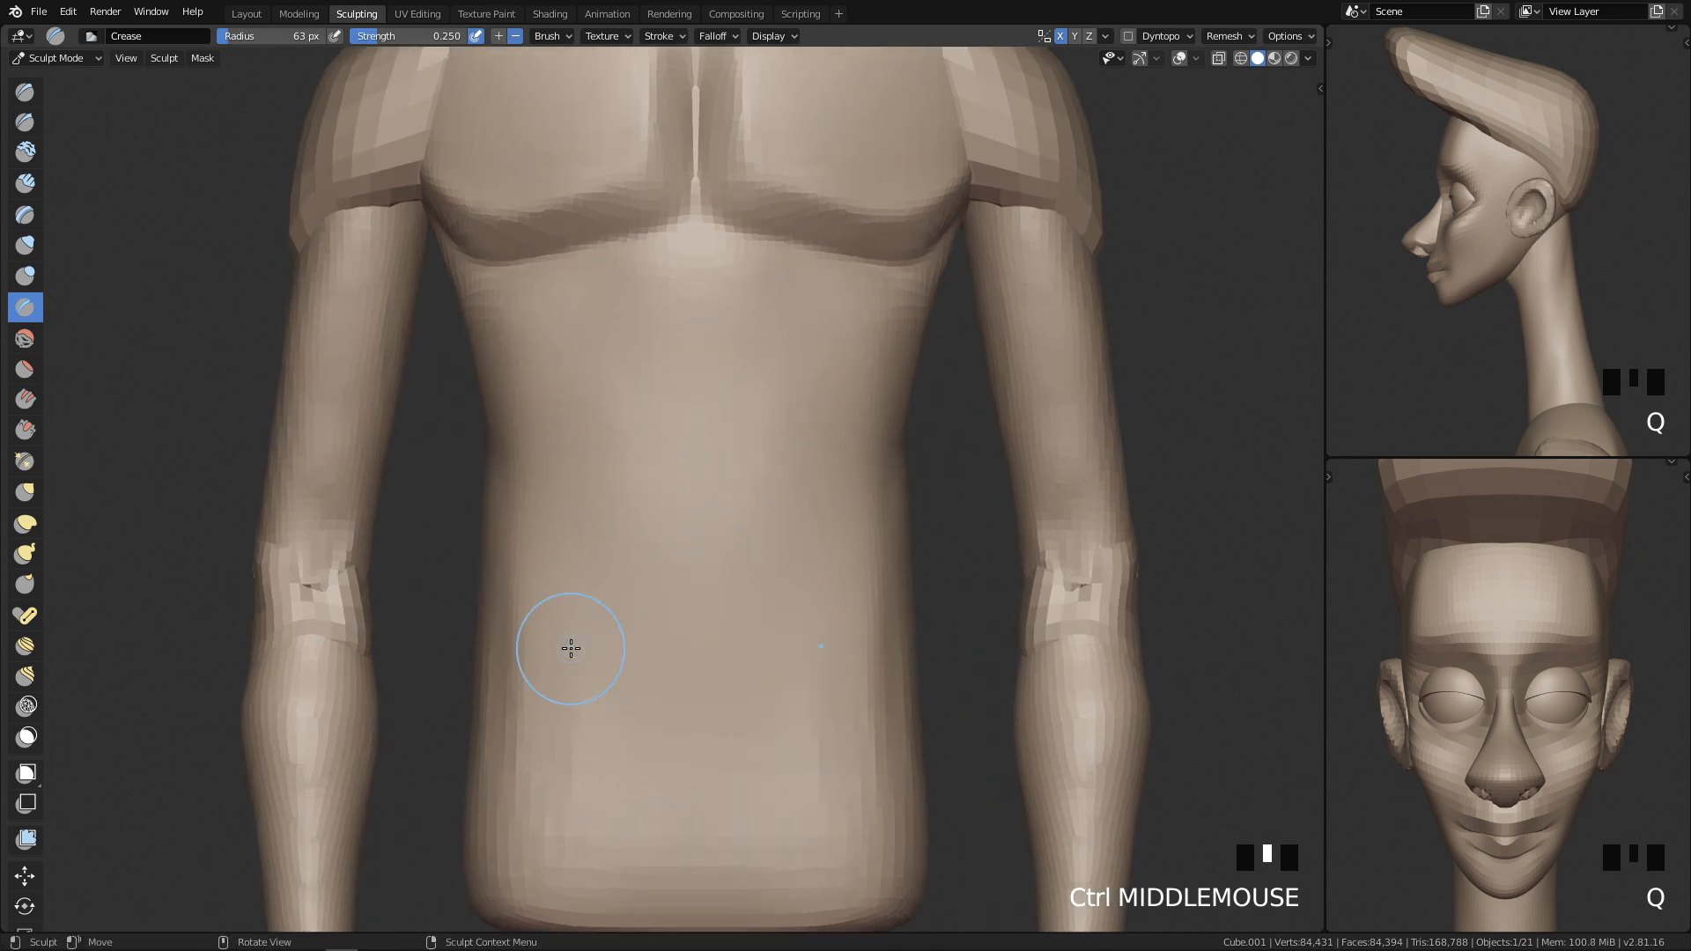
ctrl+middle_drag(738, 566, 633, 423)
drag(671, 416, 633, 438)
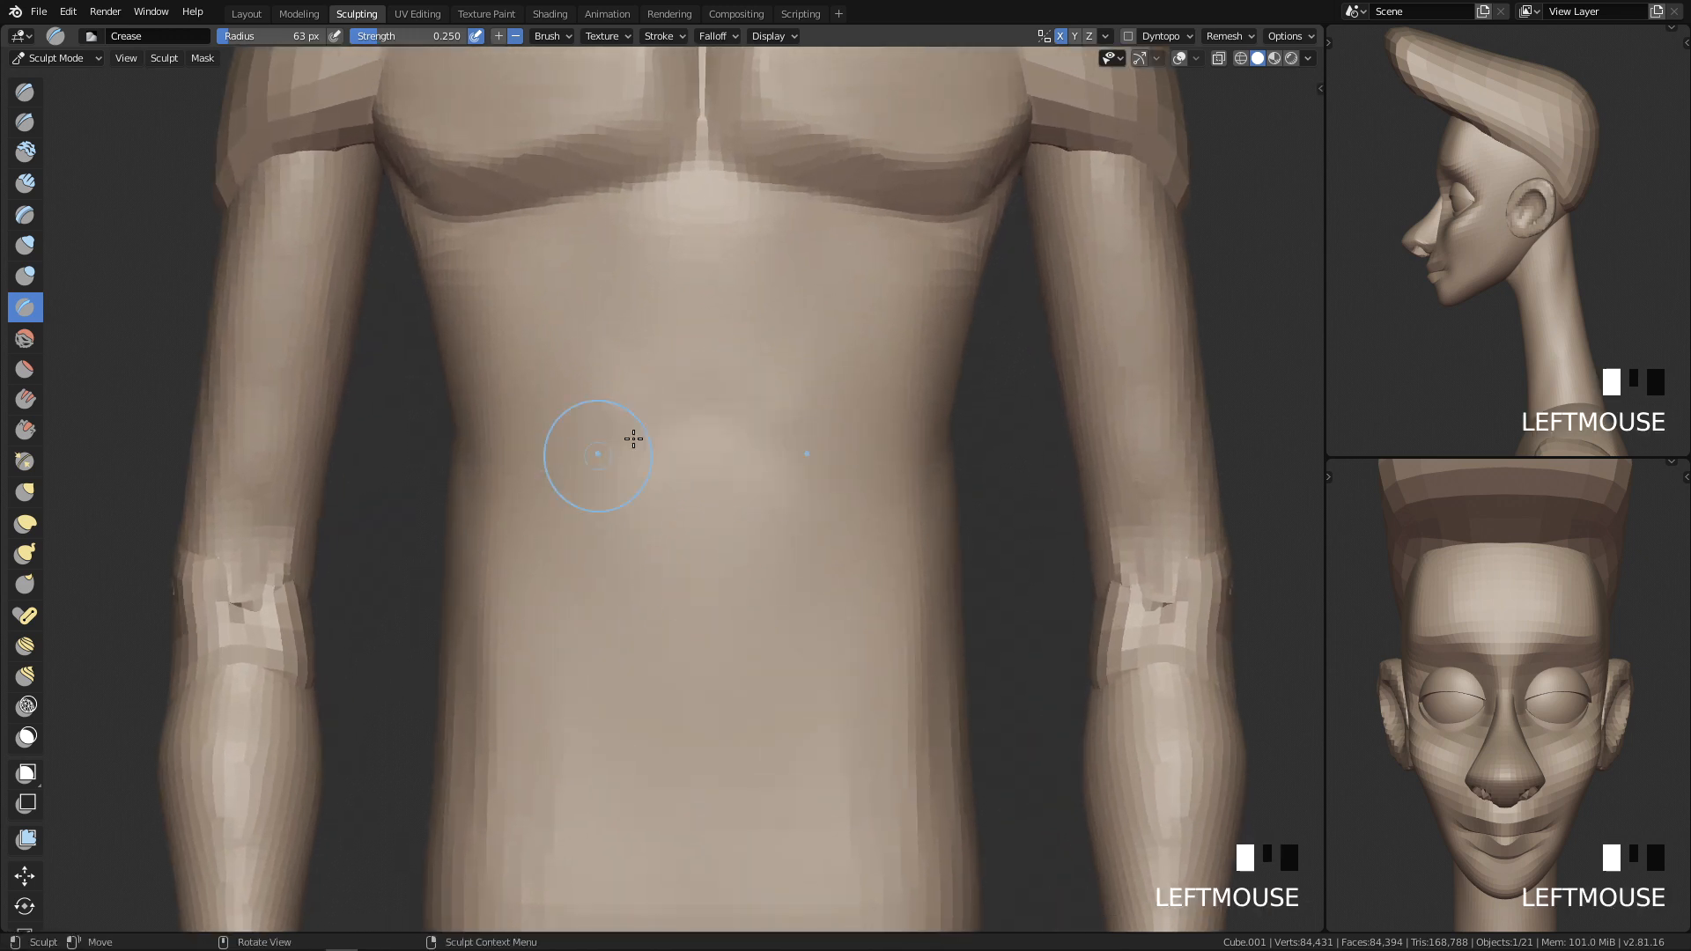
ctrl+middle_drag(655, 407, 714, 493)
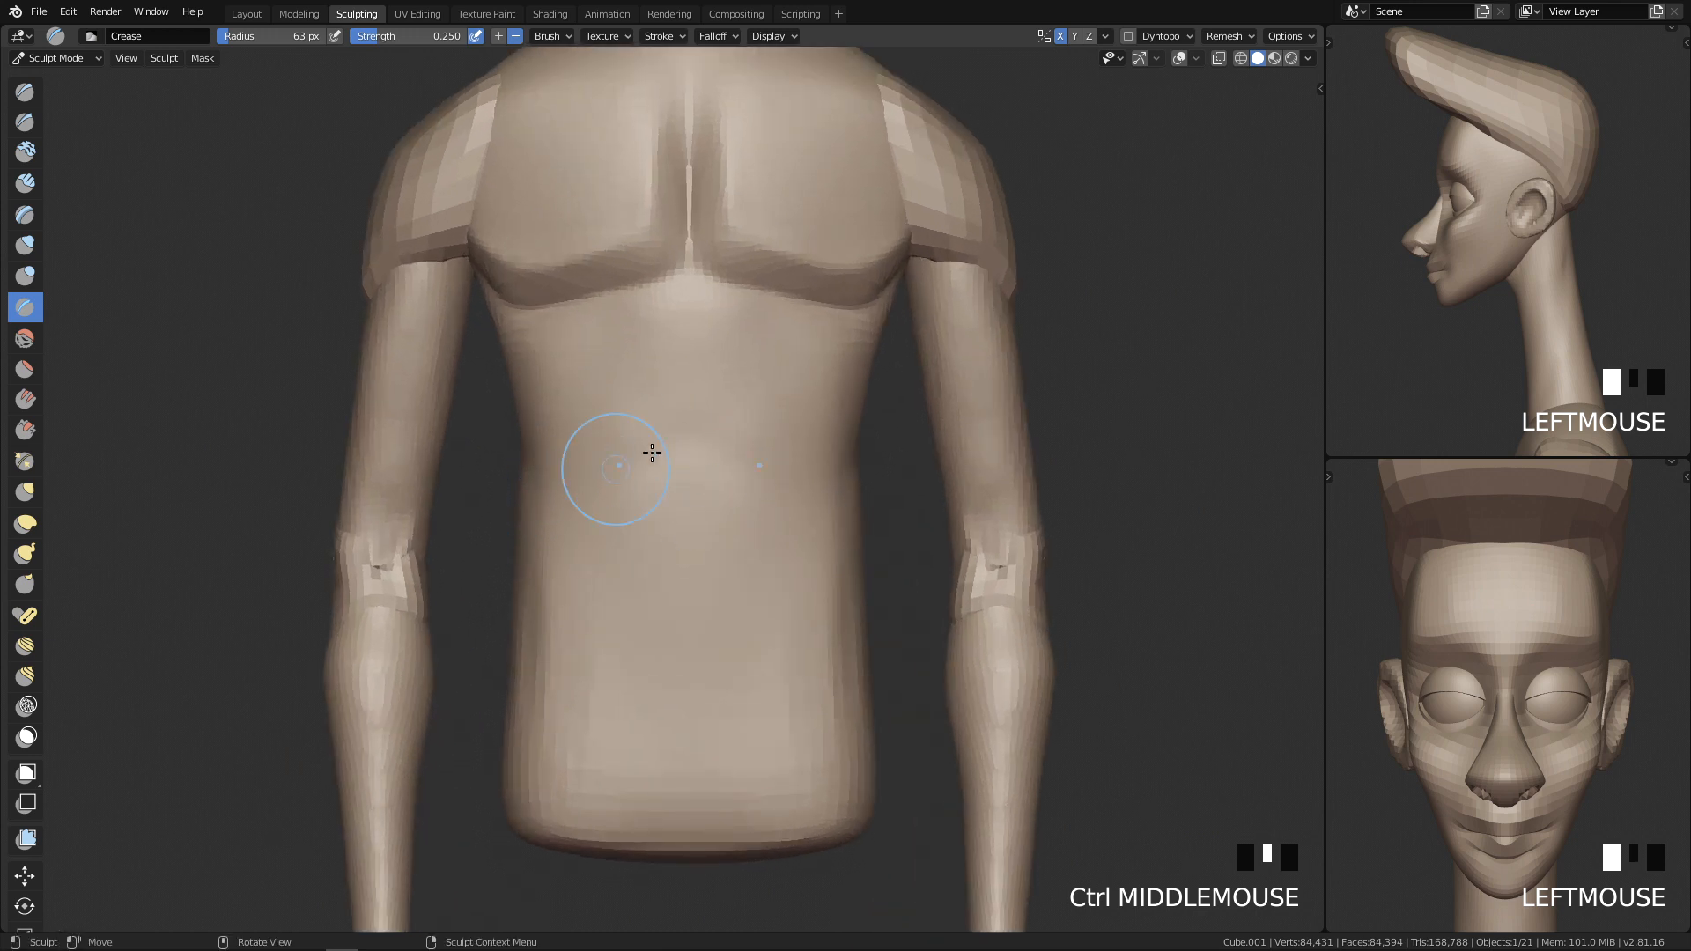
Step: Carve the curved rib cage arch across the abdomen with the Crease brush at a 35 px radius
shift+middle_drag(683, 406, 702, 132)
shift+middle_drag(723, 595, 713, 481)
key(f)
click(627, 466)
drag(679, 441, 656, 452)
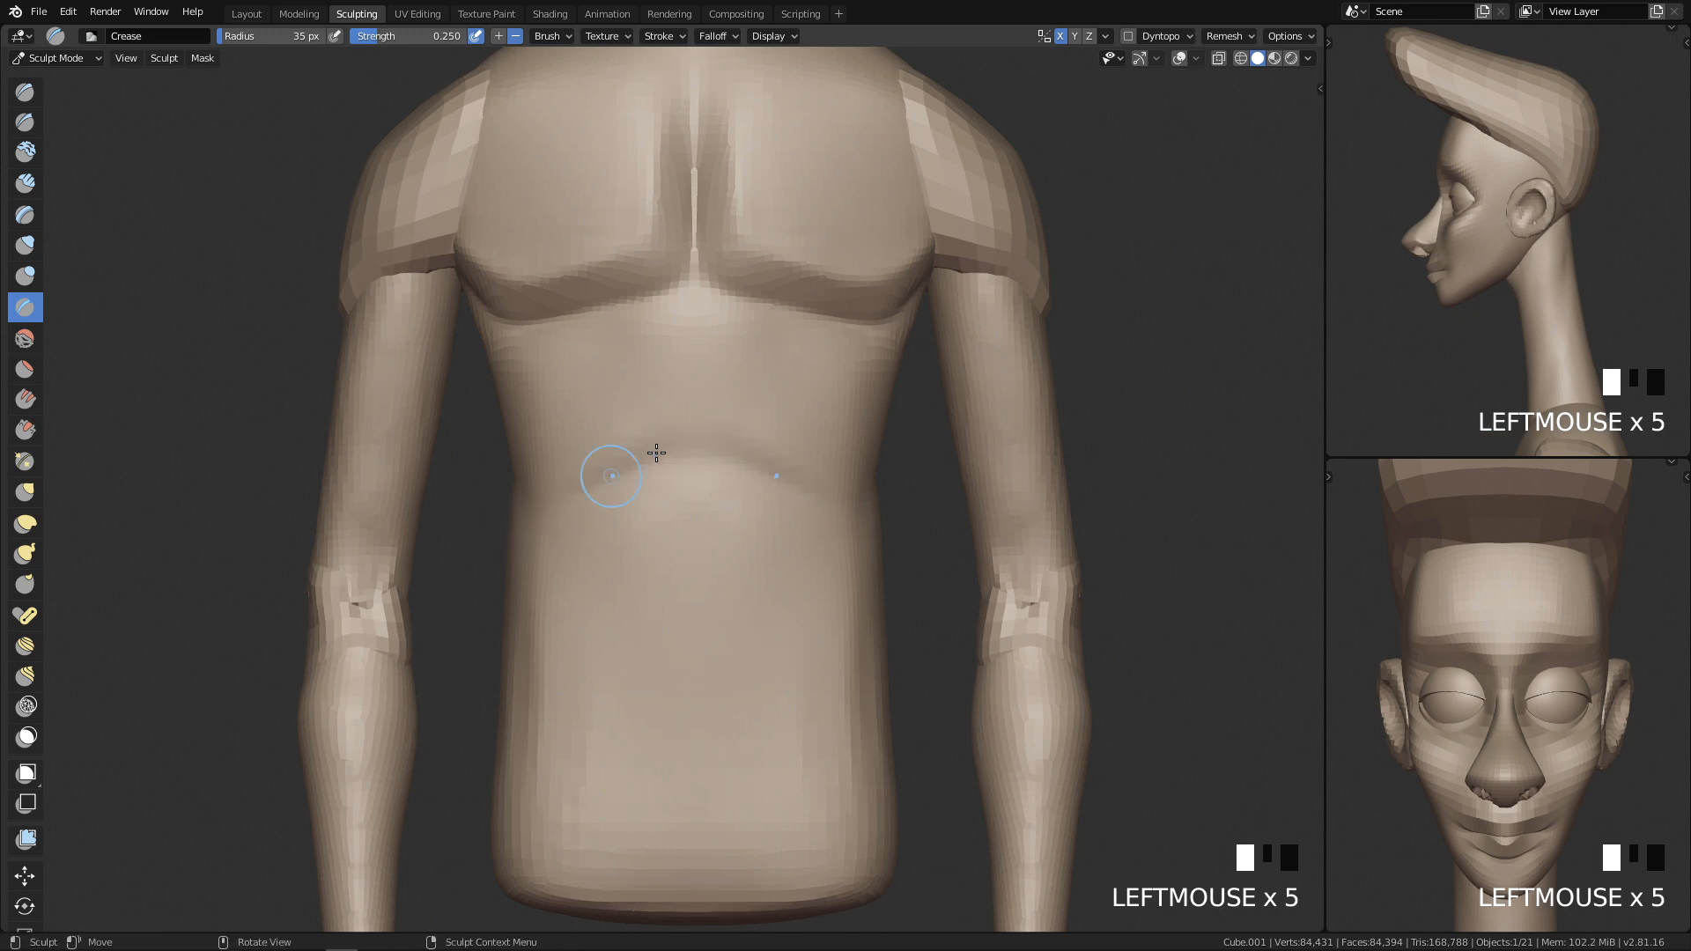
click(750, 456)
drag(759, 463, 792, 488)
middle_drag(711, 515, 669, 484)
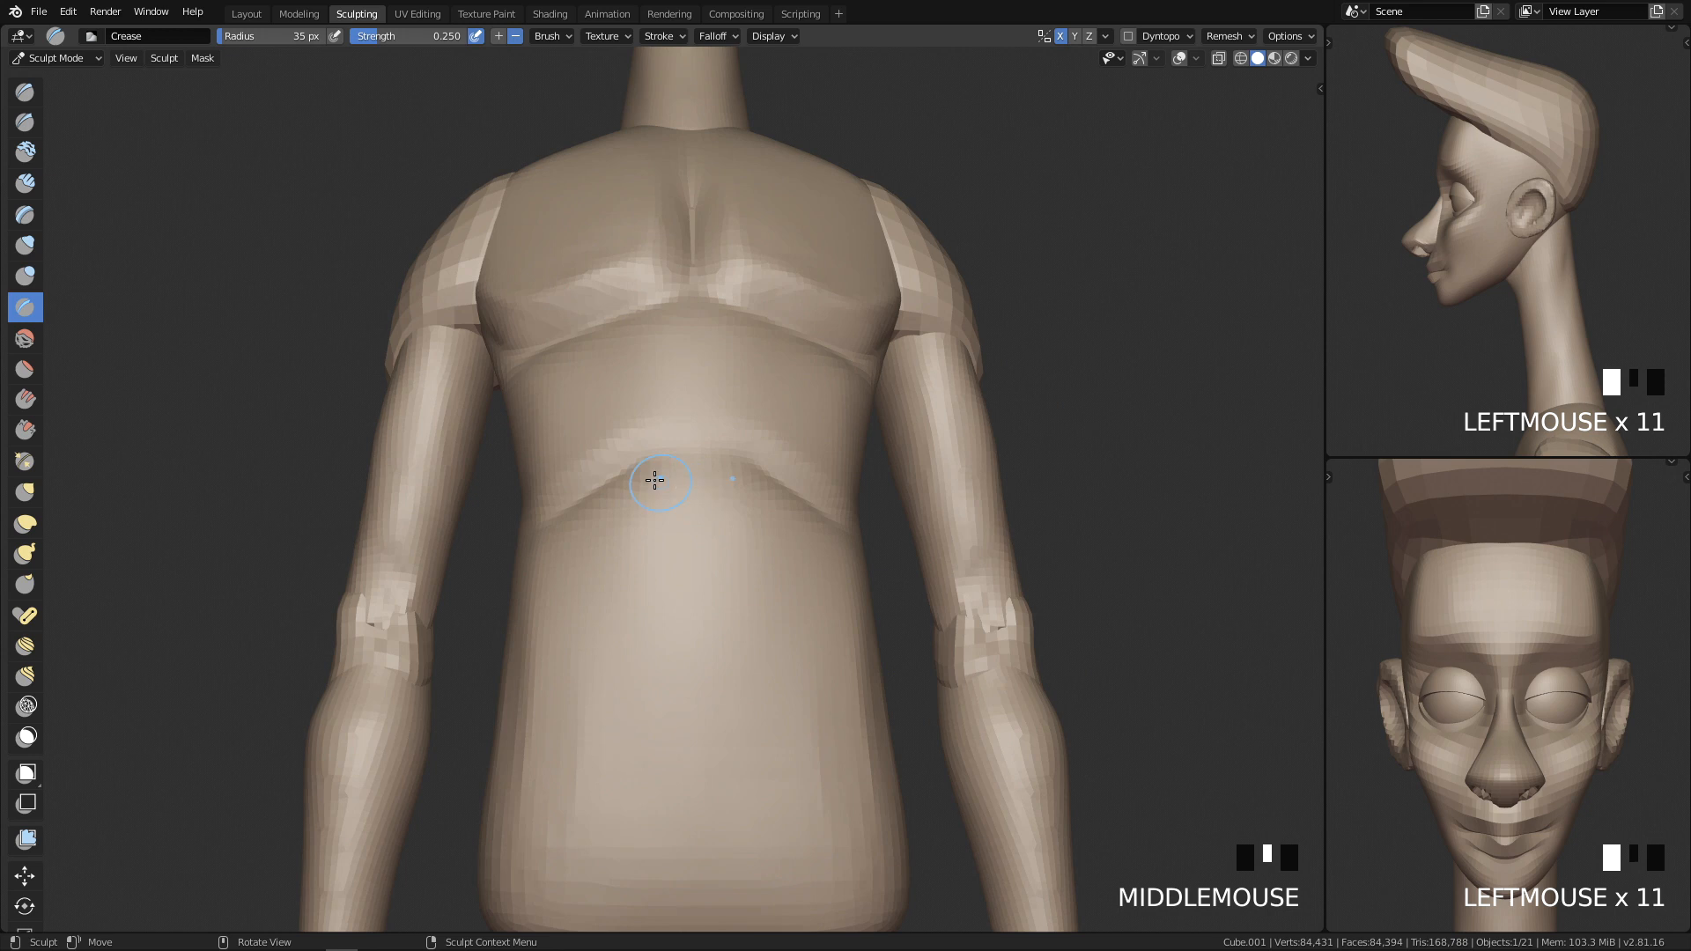
click(715, 429)
Step: Crease a vertical centre line from the sternum down to the rib cage arch at a 57 px radius
key(q)
ctrl+middle_drag(687, 600, 690, 437)
key(f)
click(680, 393)
shift+middle_drag(713, 246, 716, 314)
drag(712, 248, 715, 397)
mouse_move(711, 291)
mouse_down()
mouse_move(717, 416)
mouse_move(704, 400)
mouse_up()
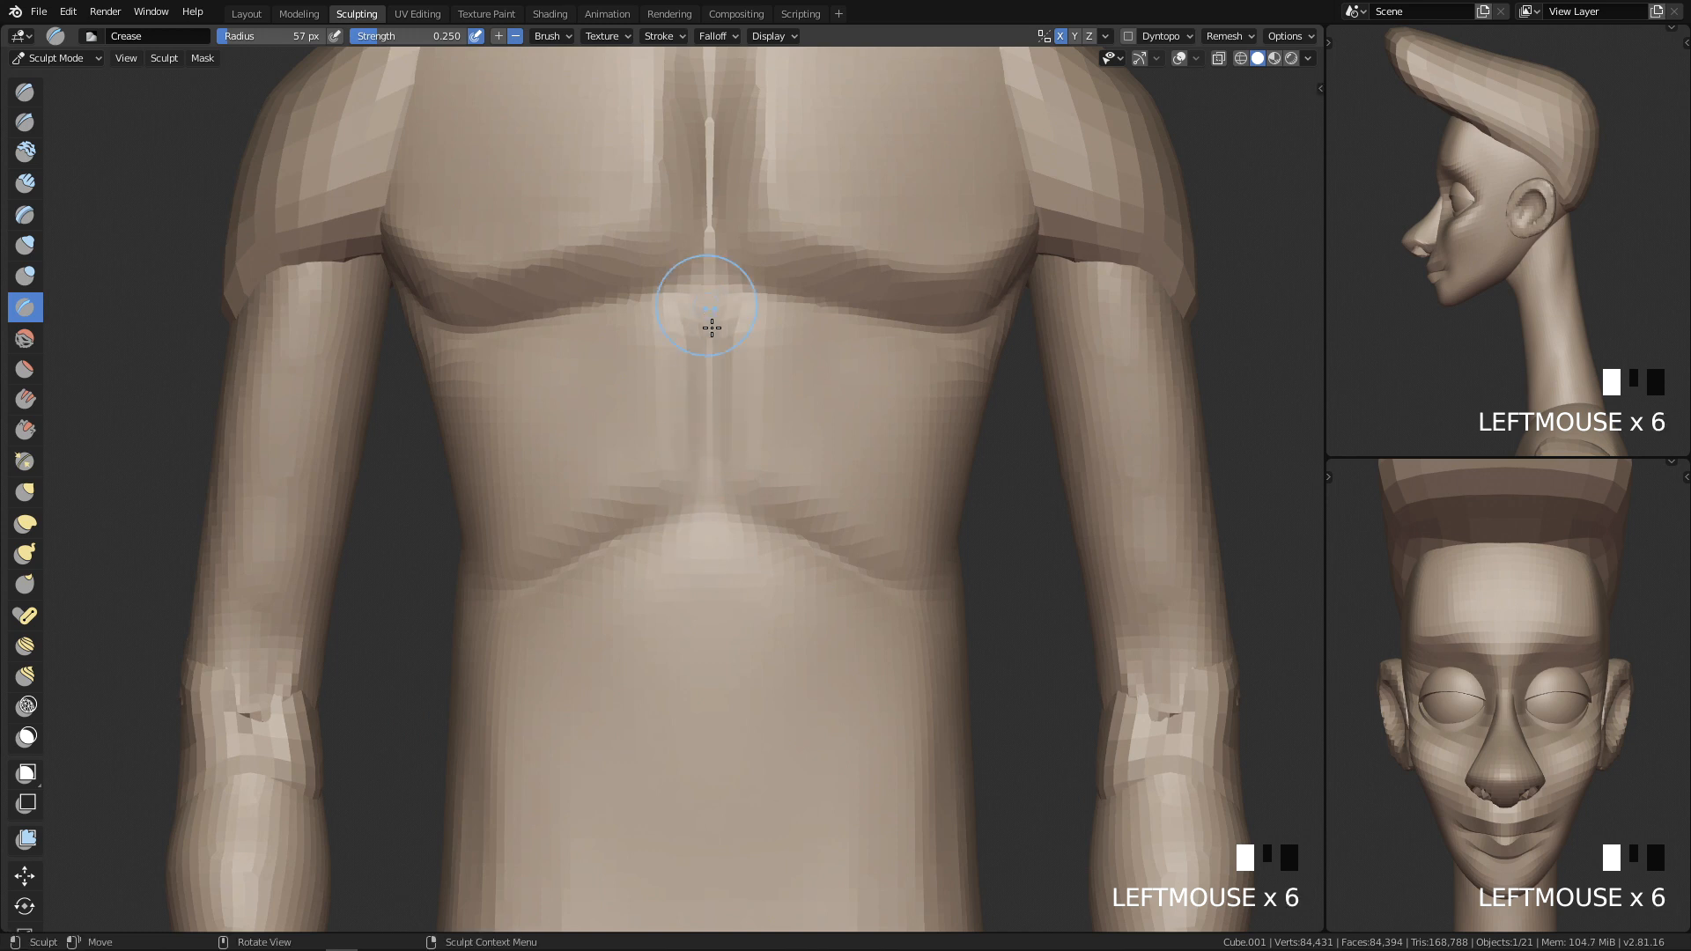
Step: Crease the belly's vertical centre line below the rib cage arch with a 55 px brush radius
key(f)
click(702, 458)
shift+middle_drag(713, 597, 715, 451)
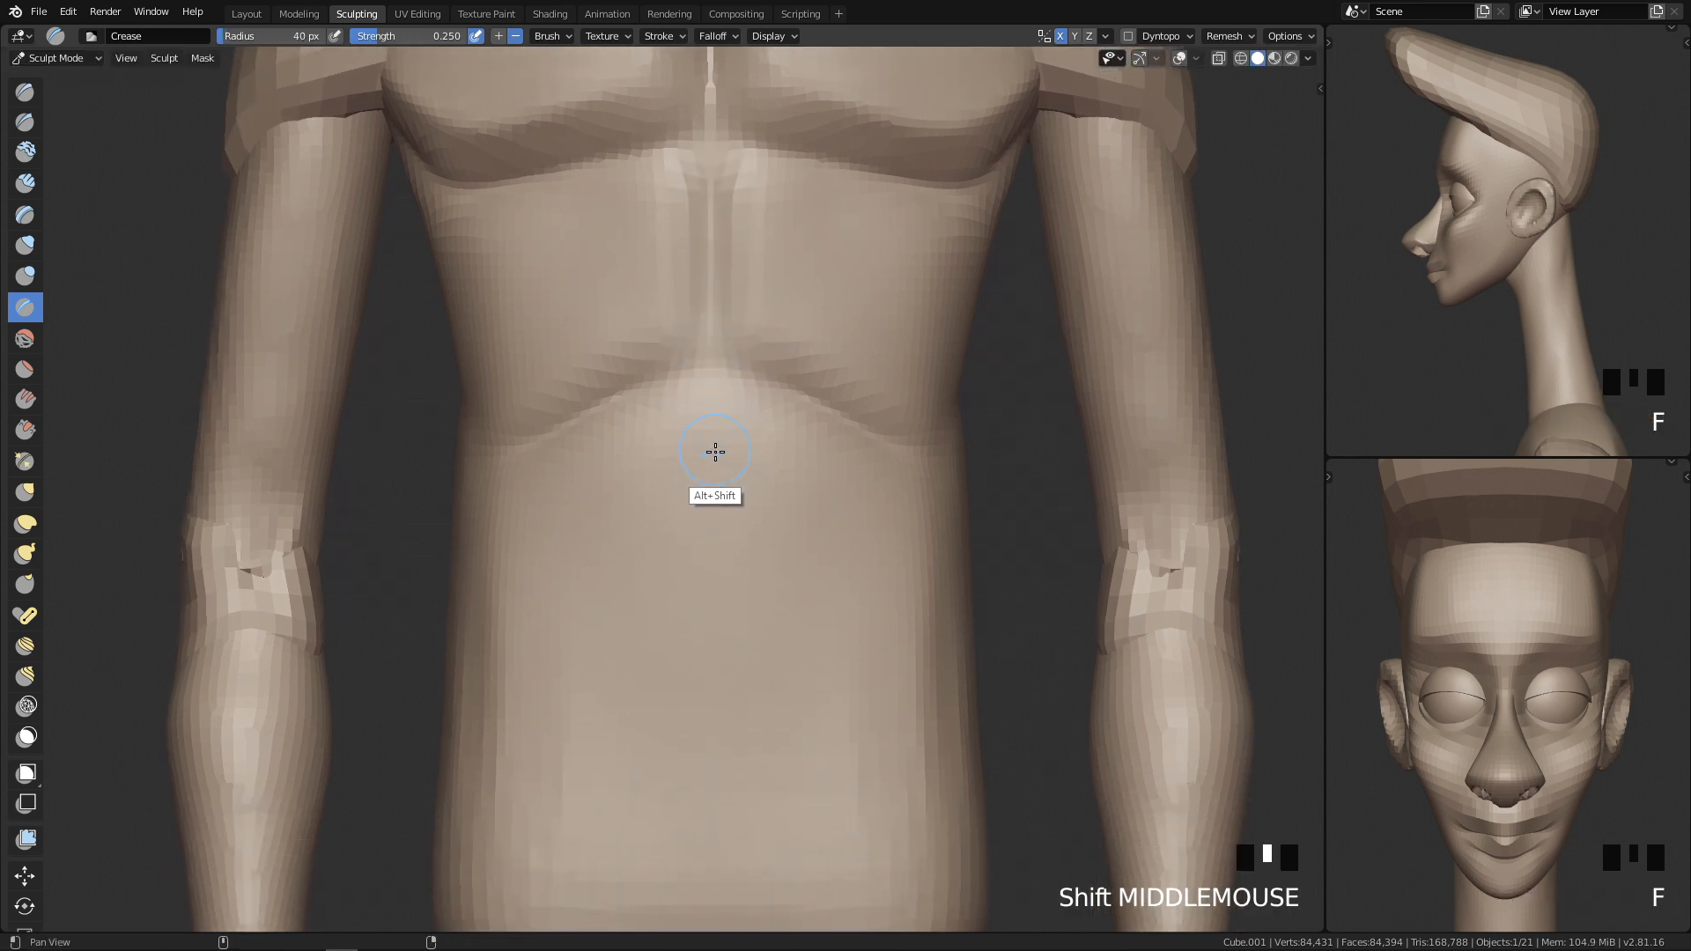
key(f)
click(727, 453)
drag(712, 416, 710, 499)
key(ctrl+z)
drag(713, 396, 713, 529)
drag(712, 396, 713, 563)
drag(712, 398, 713, 550)
drag(713, 400, 713, 568)
Step: Deepen the outer ends of the rib cage arch towards the waist with Crease strokes
shift+middle_drag(710, 429, 754, 567)
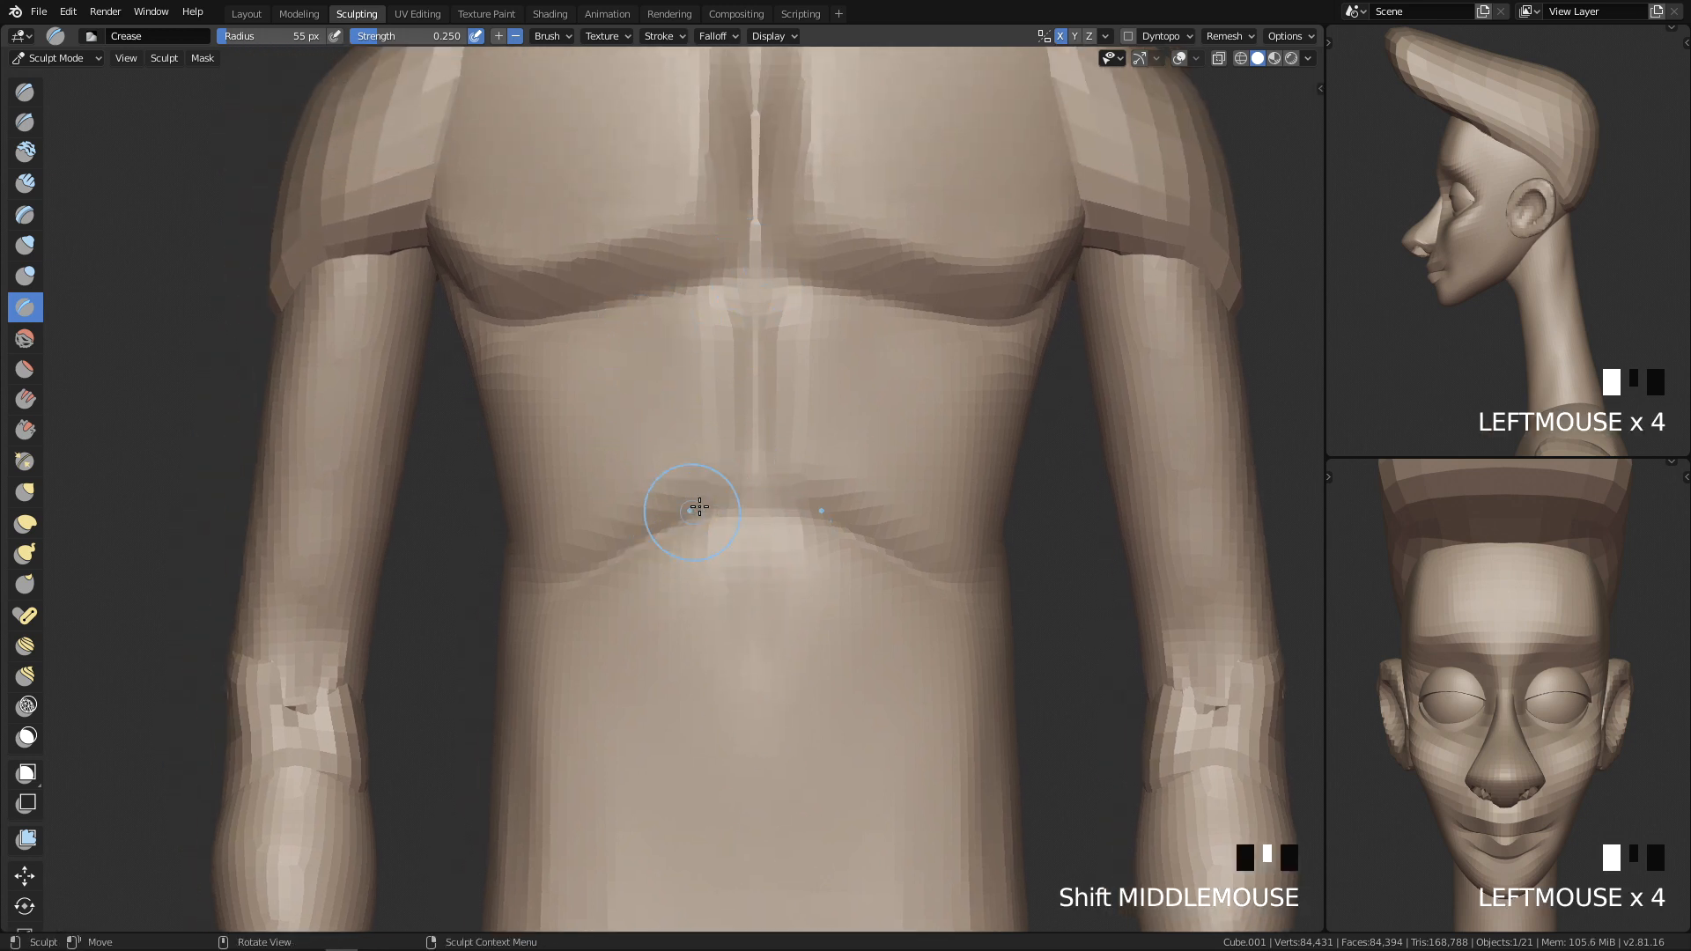
drag(479, 644, 471, 647)
drag(634, 555, 480, 616)
Step: Raise the lower rim of the rib cage along both sides of the arch with inverted Crease strokes
middle_drag(646, 551, 683, 464)
mouse_move(708, 471)
ctrl+mouse_down()
mouse_move(530, 544)
mouse_move(626, 508)
ctrl+mouse_up()
key(ctrl+z)
key(f)
click(631, 503)
ctrl+drag(706, 459, 546, 555)
middle_drag(795, 379, 702, 438)
mouse_move(702, 437)
ctrl+mouse_down()
mouse_move(688, 441)
mouse_move(755, 471)
mouse_move(688, 479)
mouse_move(698, 434)
mouse_move(961, 328)
ctrl+mouse_up()
key(q)
Step: Raise the vertical bands beside the upper abdomen's centre line with an inverted Crease stroke
ctrl+click(704, 318)
key(f)
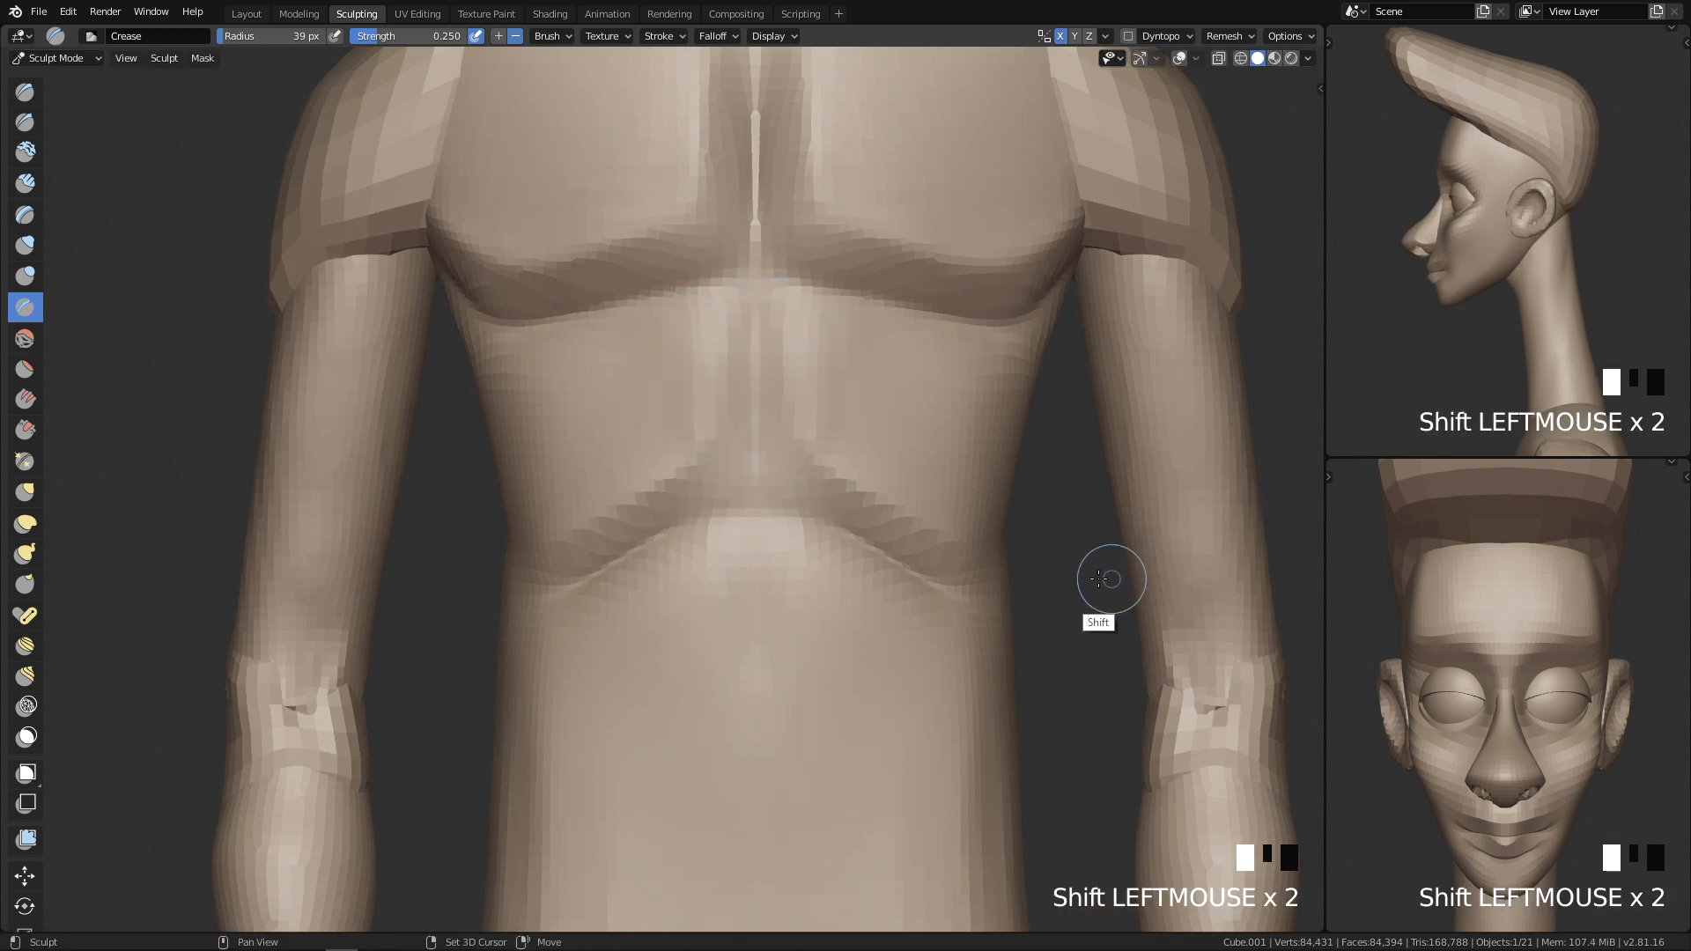
shift+middle_drag(821, 634, 818, 487)
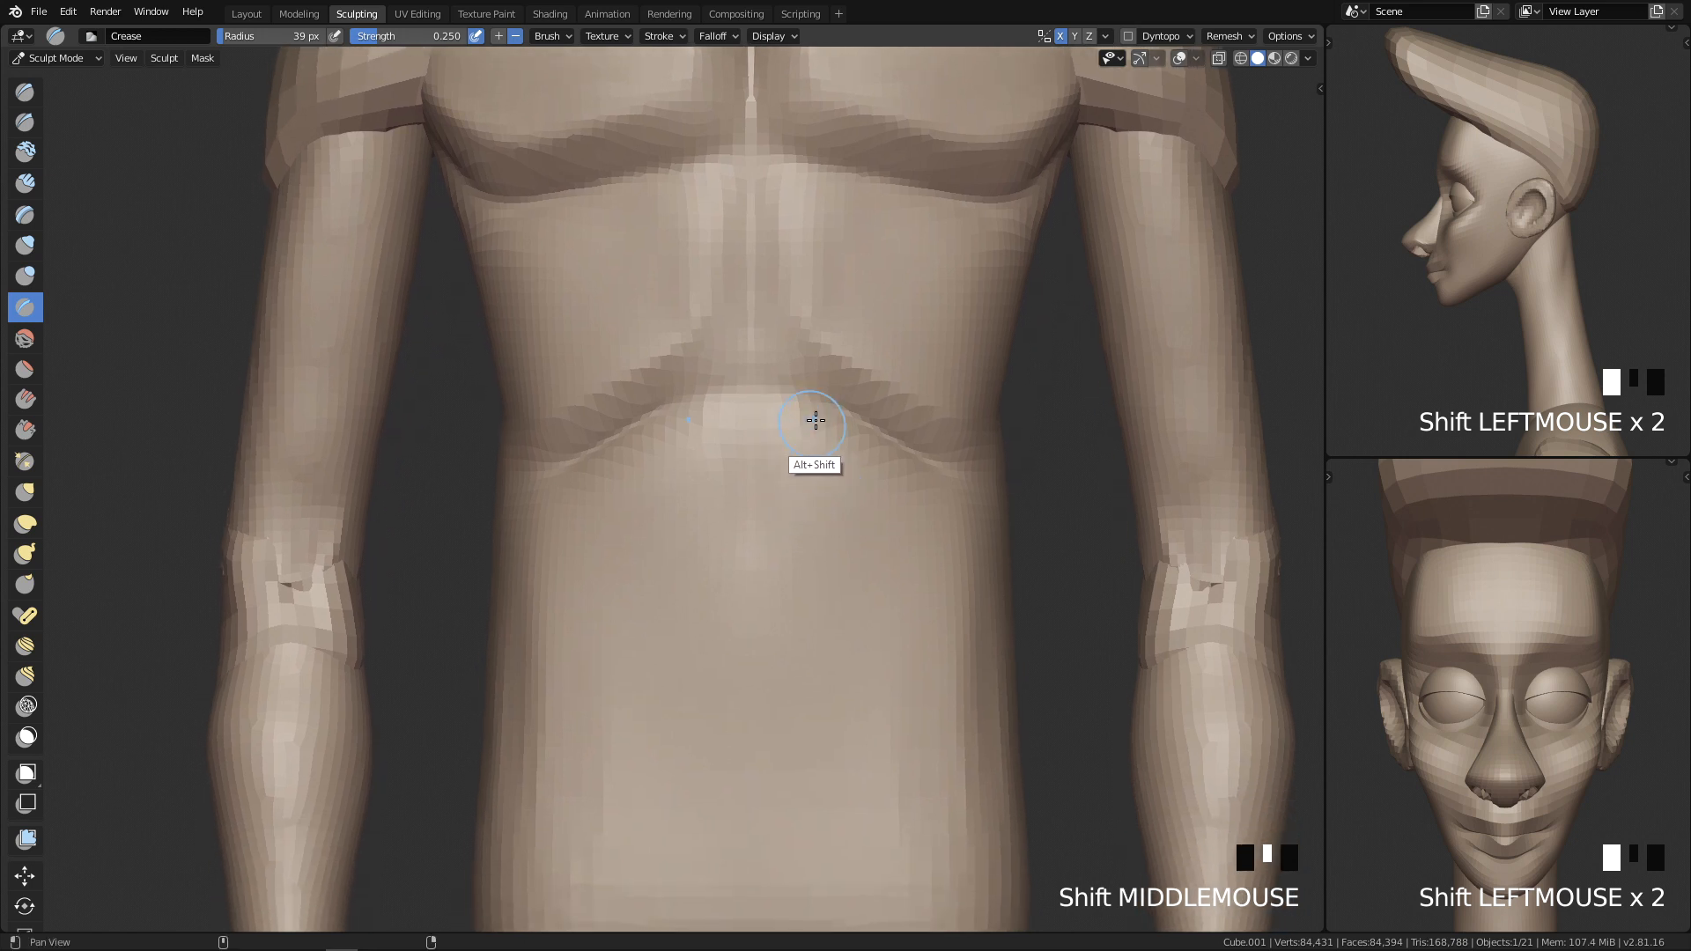
Step: Frame the torso in the main, side and front views
ctrl+middle_drag(684, 624, 725, 781)
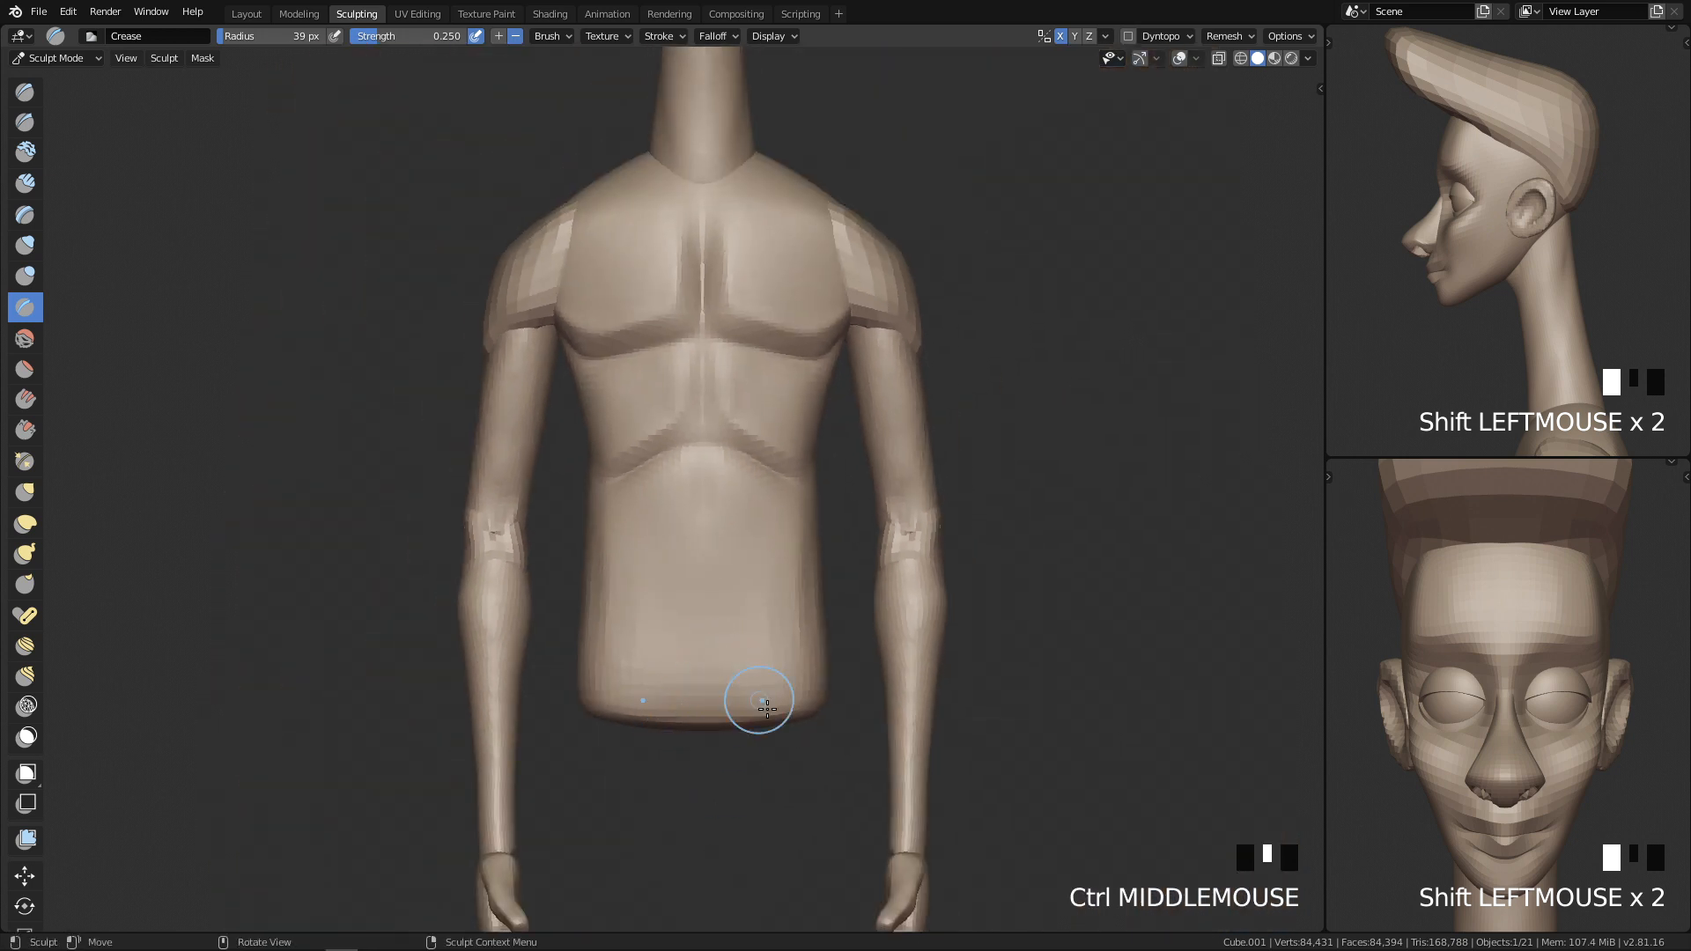
shift+middle_drag(1541, 352, 1483, 106)
shift+middle_drag(1548, 276, 1543, 201)
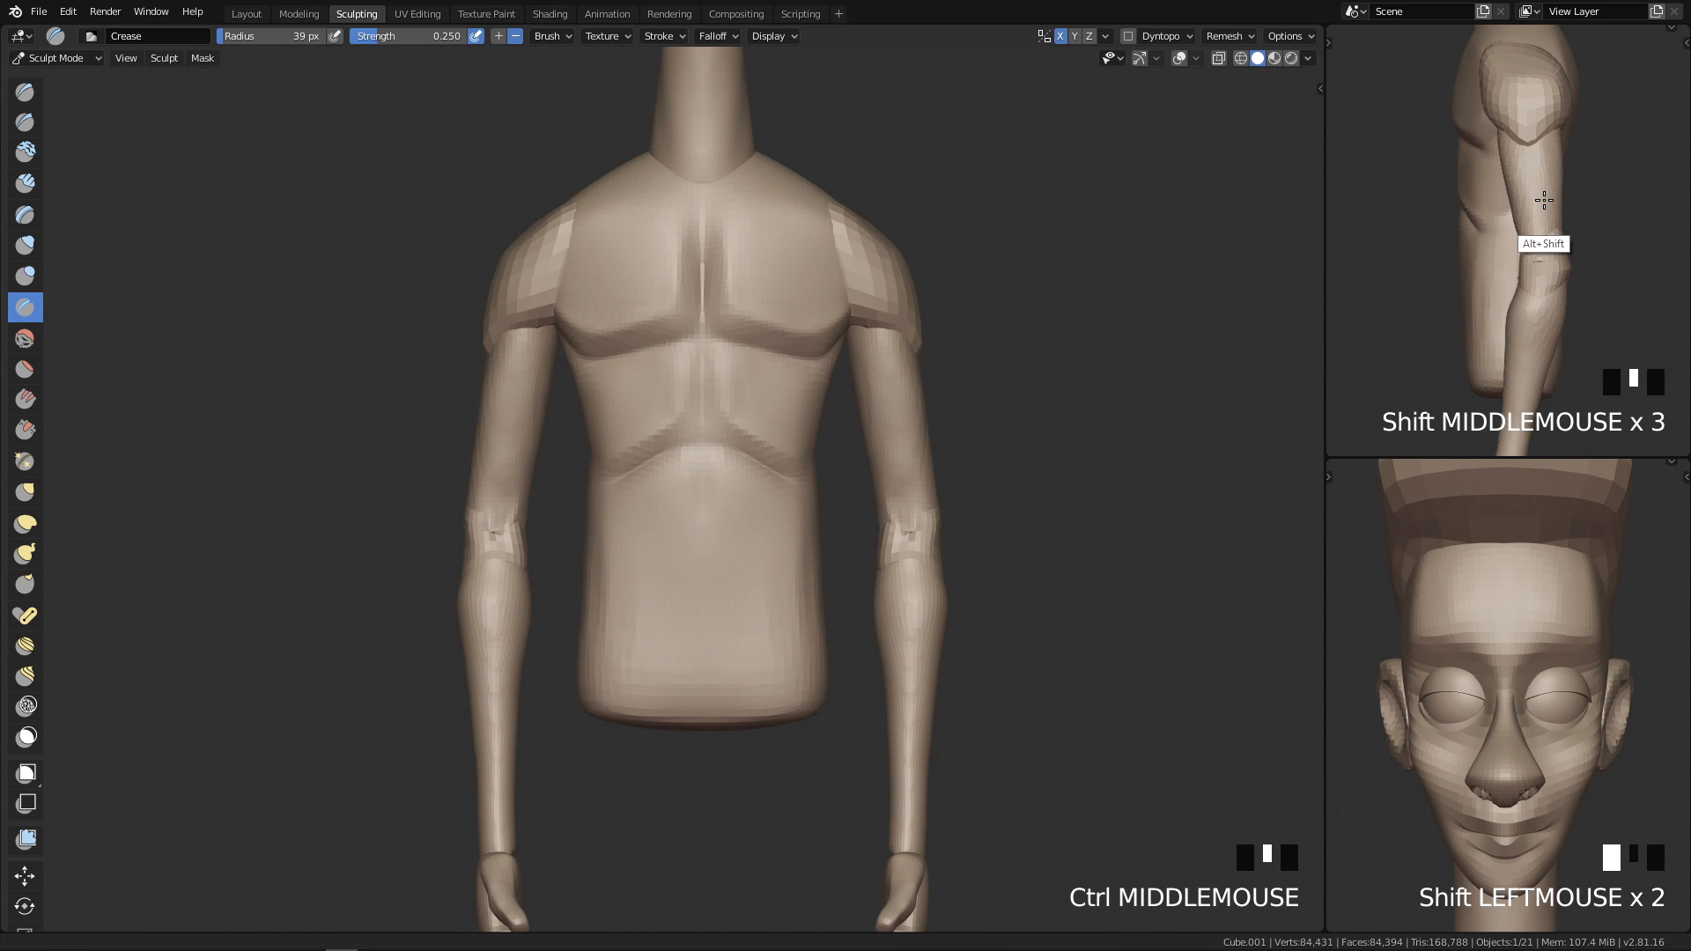
shift+middle_drag(1478, 692, 1480, 502)
shift+middle_drag(1488, 766, 1480, 479)
ctrl+middle_drag(1530, 641, 1527, 753)
shift+middle_drag(1530, 771, 1536, 672)
scroll(813, 528, up, 2)
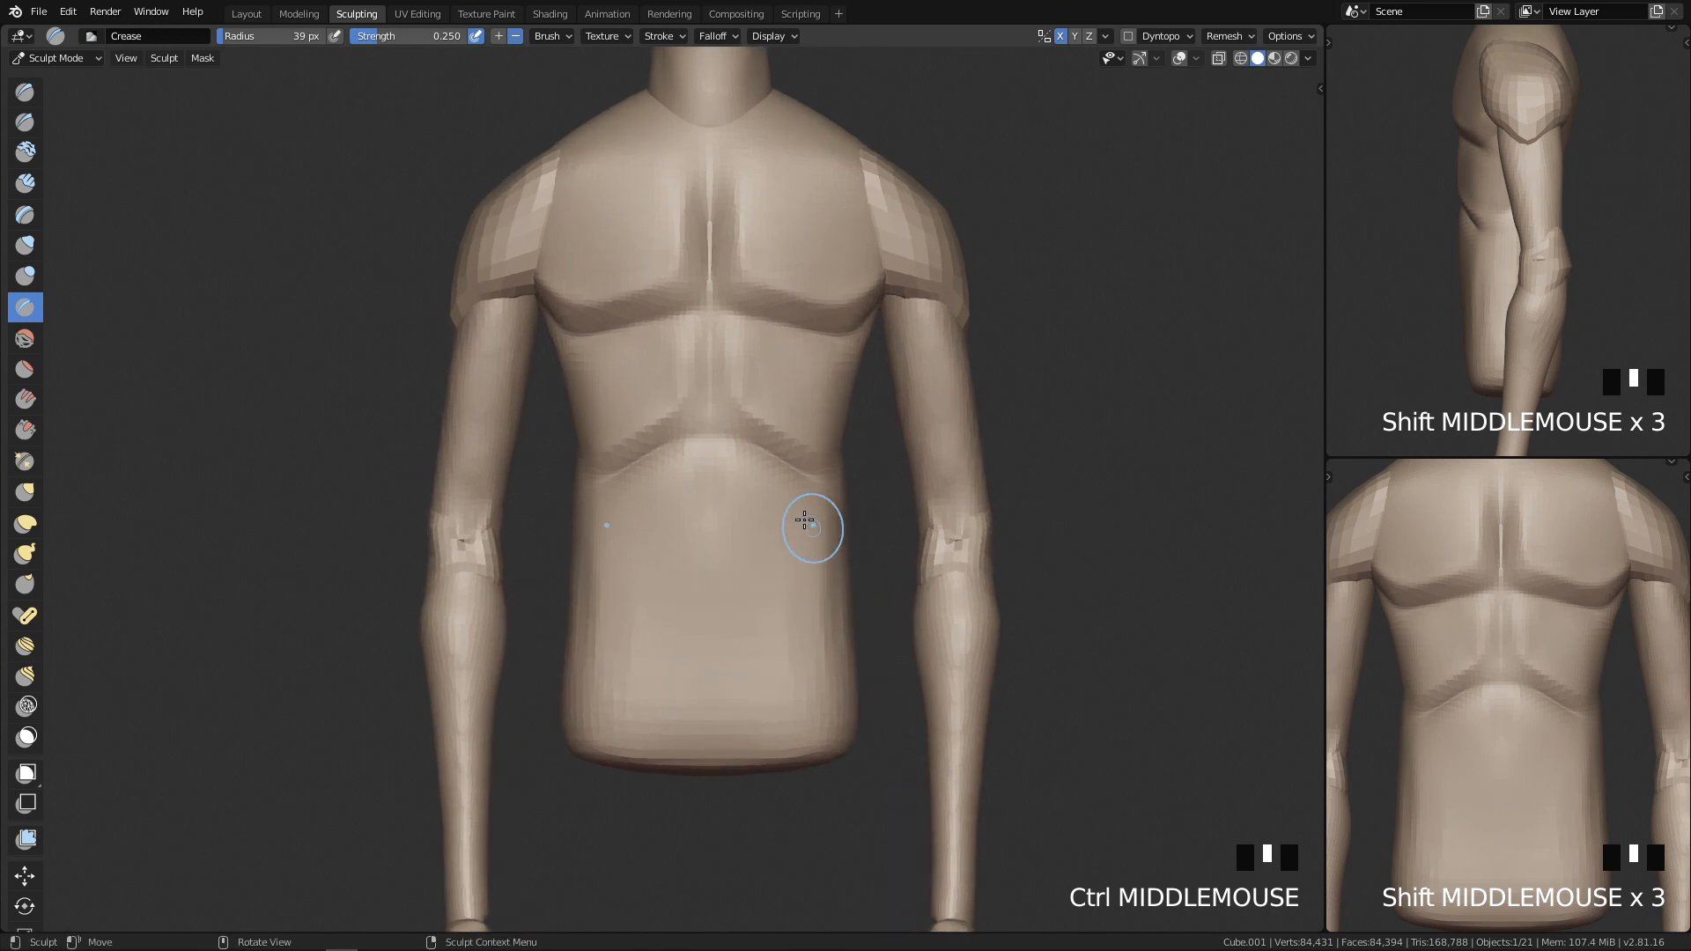
shift+middle_drag(764, 506, 831, 464)
Step: Pull in both sides of the waist with the Grab brush, working at radii of 172, 124 and 87 px
key(g)
key(f)
ctrl+middle_drag(874, 581, 894, 525)
key(f)
click(1037, 535)
drag(876, 576, 866, 600)
key(f)
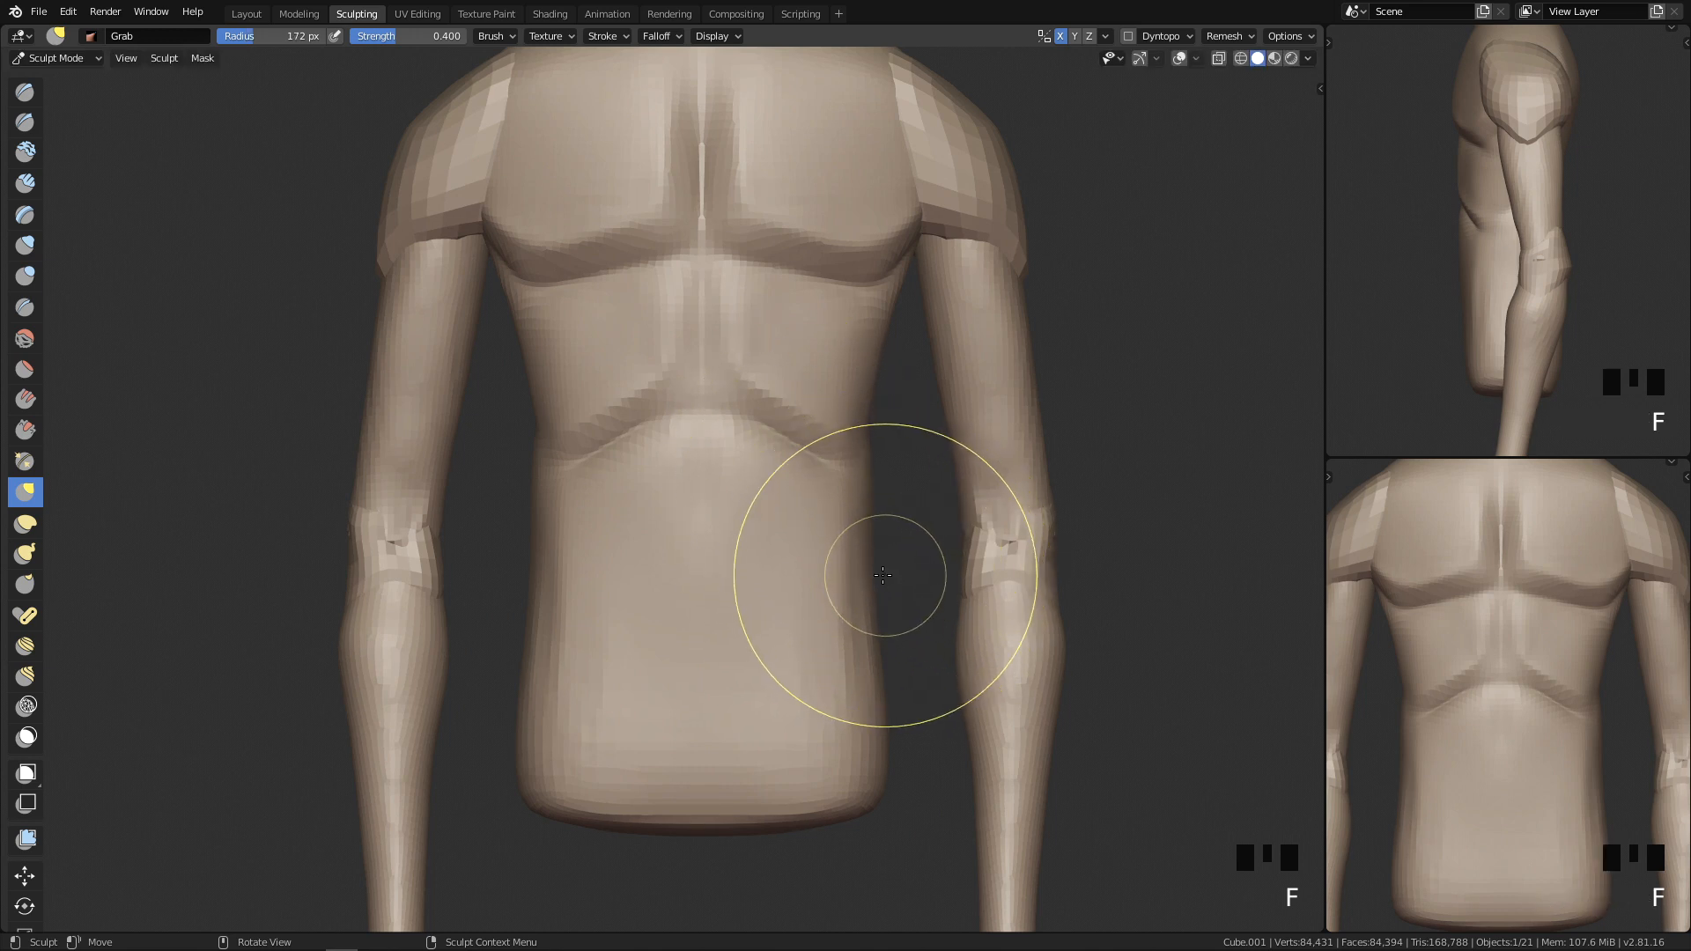
click(862, 577)
drag(862, 576, 837, 585)
key(f)
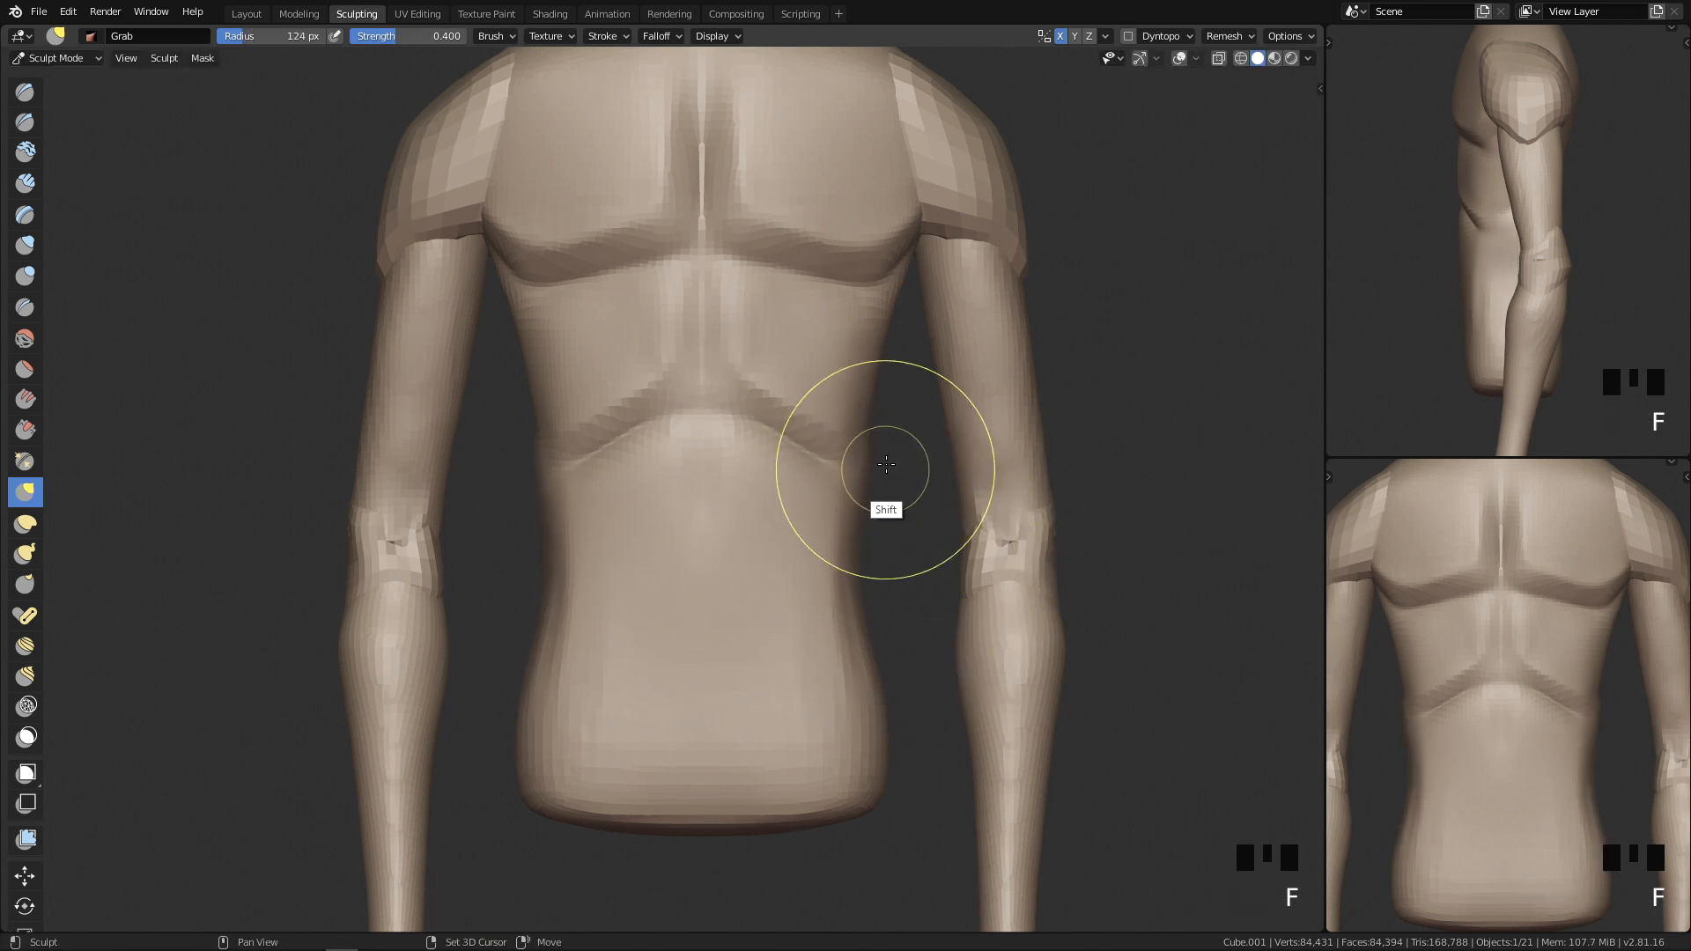
shift+click(865, 476)
key(f)
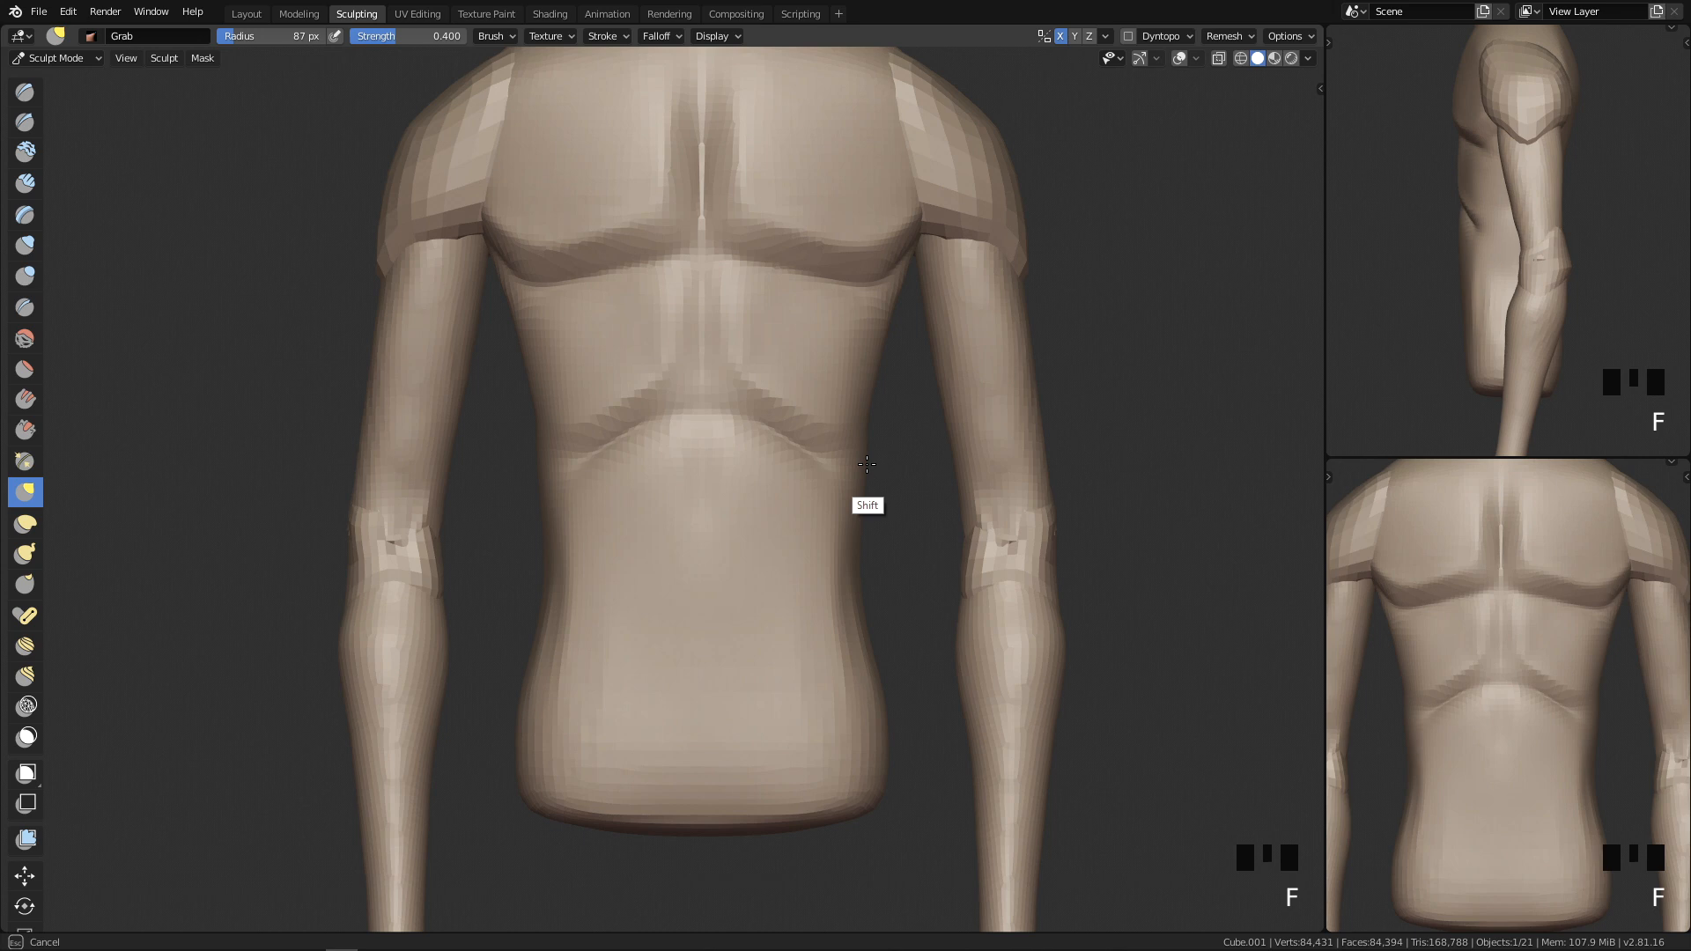
Step: Refine the flank outline beside the rib arch with the Grab brush at radii of 196 and 207 px
mouse_move(875, 702)
ctrl+middle_down()
mouse_move(875, 528)
mouse_move(907, 512)
ctrl+middle_up()
key(f)
key(f)
key(f)
click(869, 487)
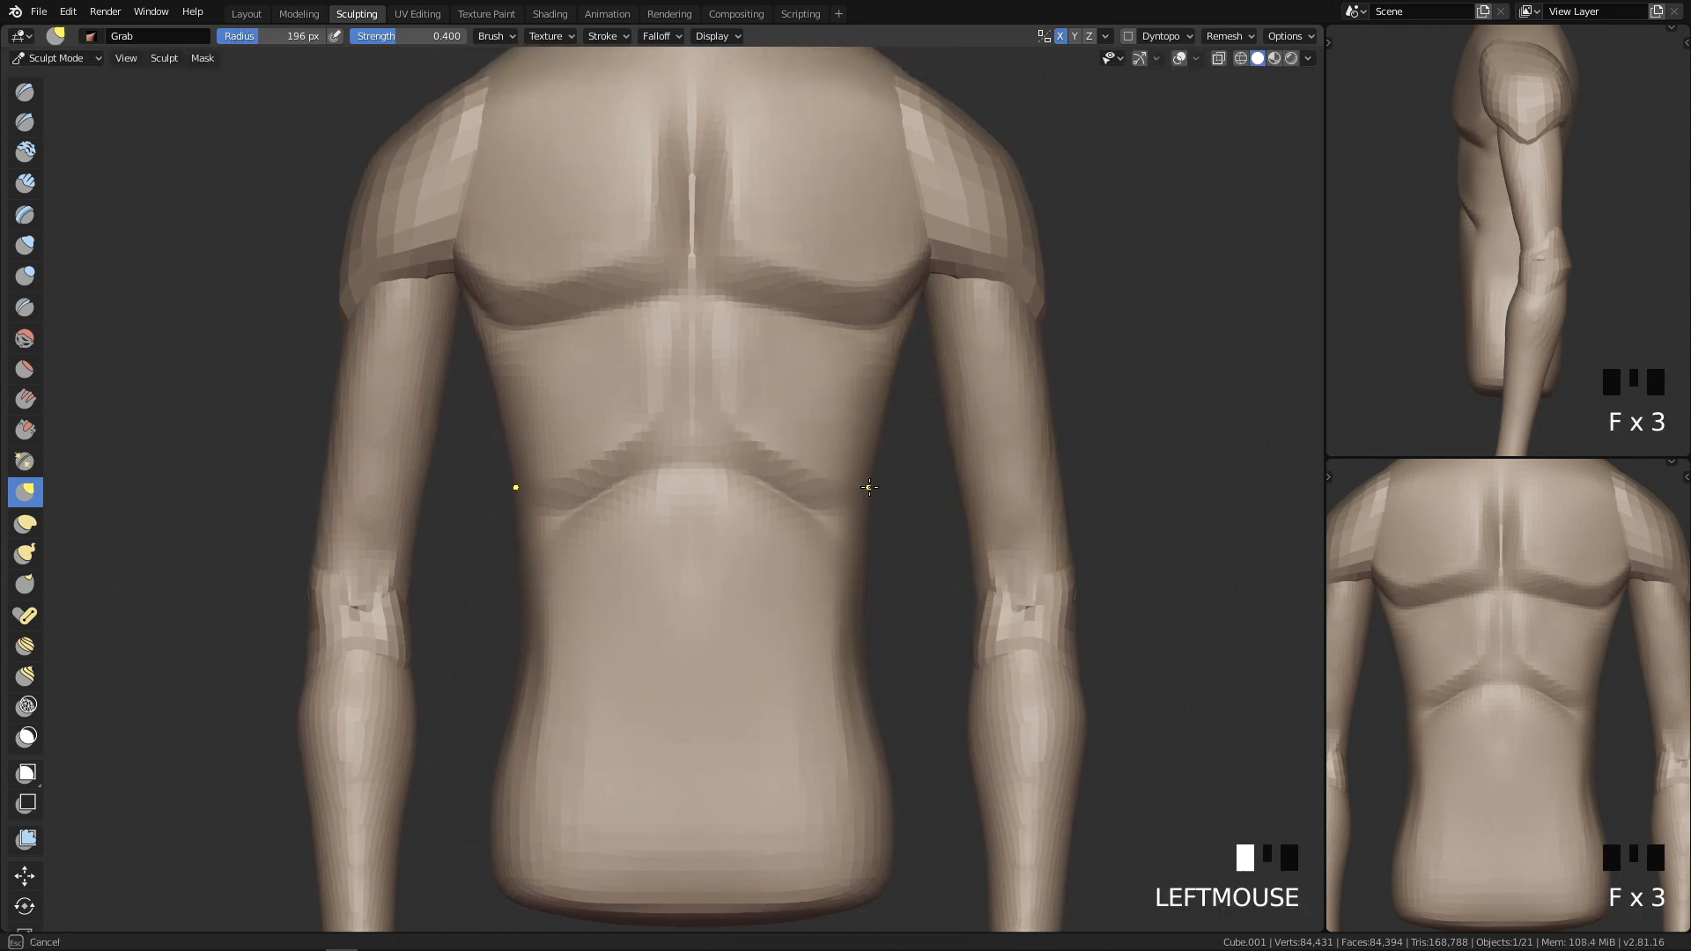
key(f)
click(1020, 482)
drag(880, 490, 870, 481)
key(f)
click(1079, 427)
drag(884, 385, 887, 377)
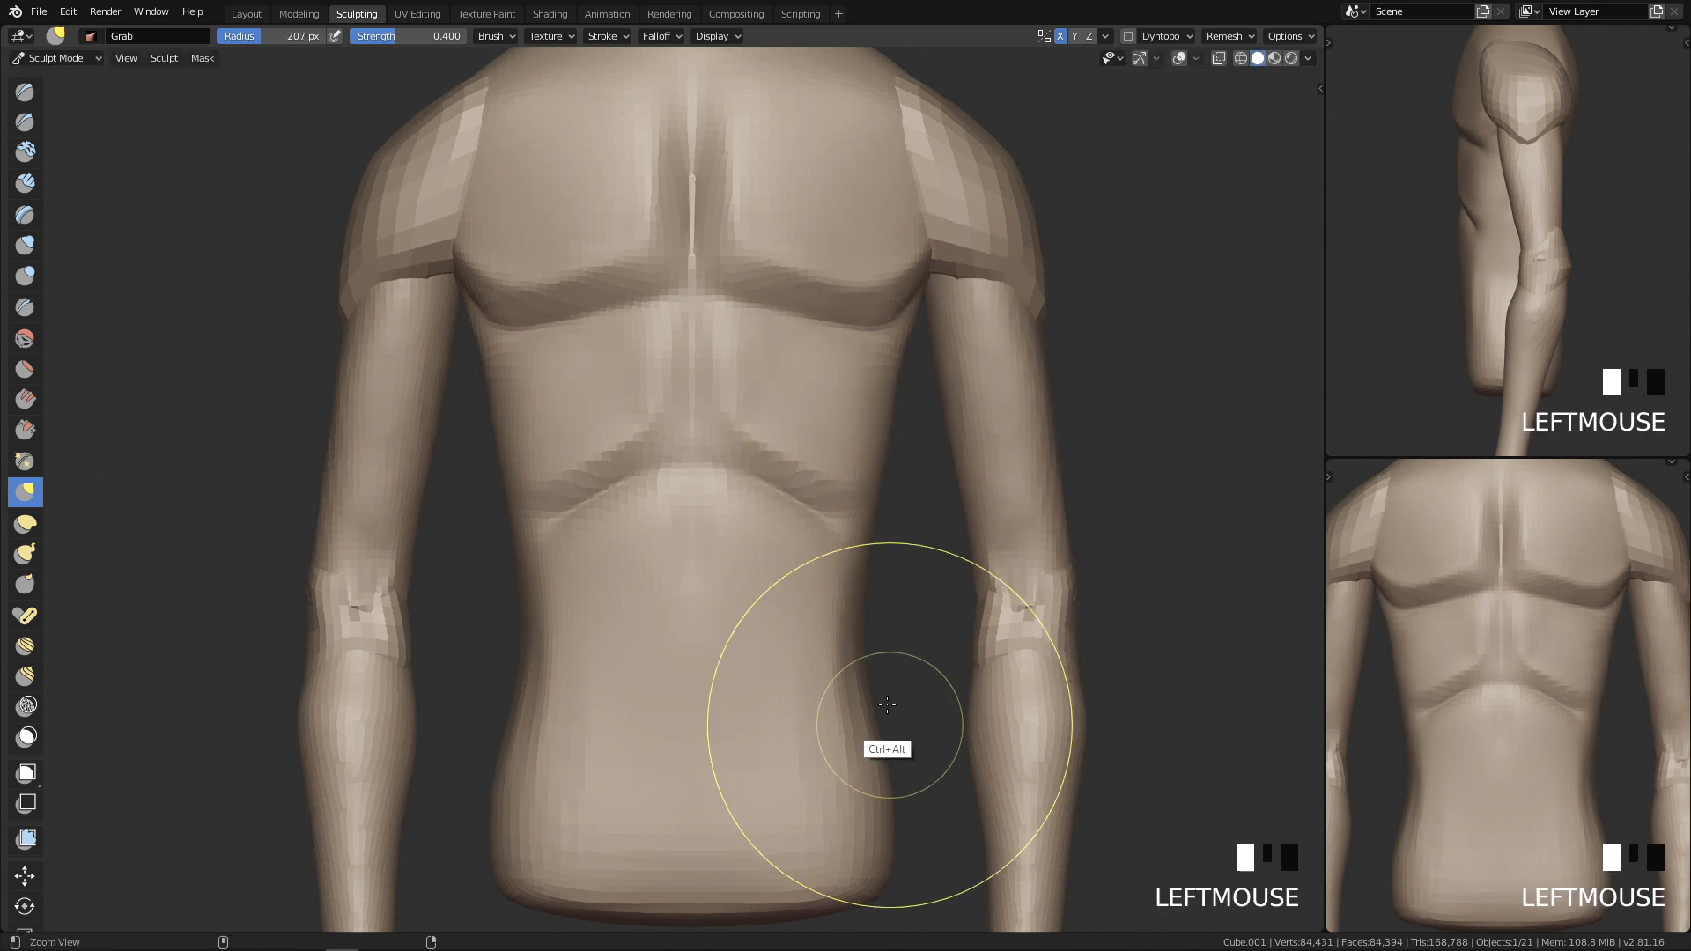
Step: Build up the lower belly with the Clay Strips brush at 107 px radius and smooth the strokes
mouse_move(837, 743)
shift+middle_down()
mouse_move(874, 580)
mouse_move(875, 467)
shift+middle_up()
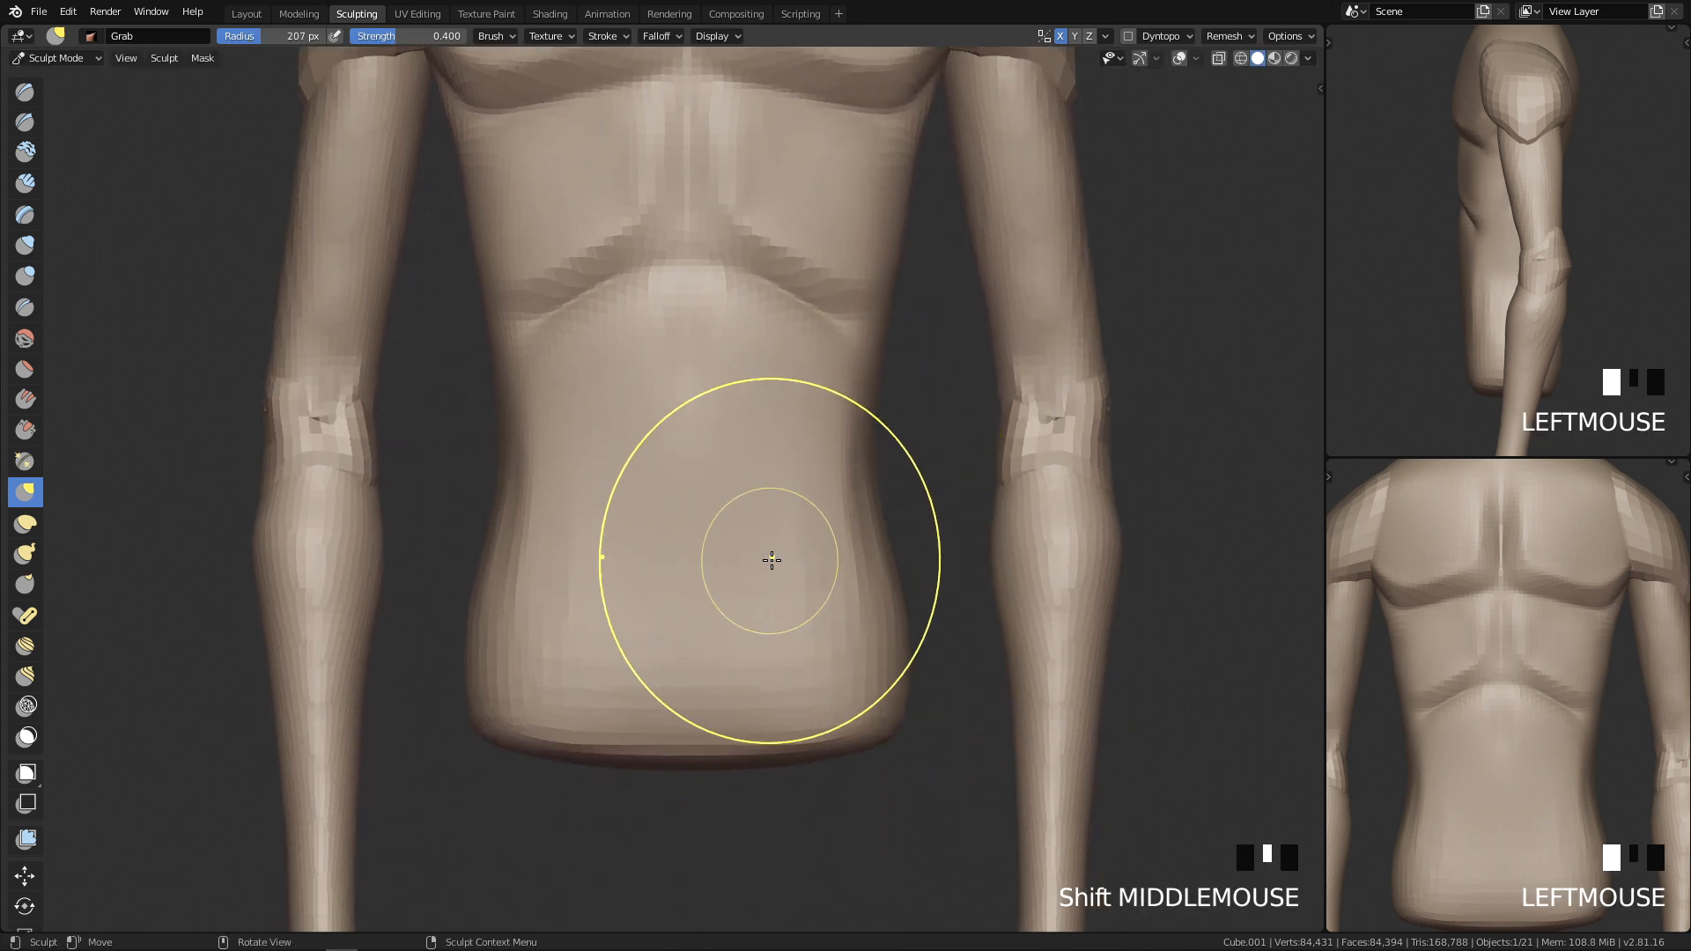
key(c)
key(f)
click(904, 592)
mouse_move(745, 647)
mouse_down()
mouse_move(823, 521)
mouse_move(785, 600)
mouse_move(814, 536)
mouse_up()
mouse_move(735, 685)
mouse_down()
mouse_move(813, 537)
mouse_move(721, 642)
mouse_move(731, 616)
mouse_up()
shift+drag(729, 629, 749, 581)
mouse_move(744, 590)
shift+mouse_down()
mouse_move(774, 502)
mouse_move(695, 611)
mouse_move(688, 578)
mouse_move(731, 537)
shift+mouse_up()
Step: Add Clay Strips volume up the centre and sides of the abdomen, blending it with smoothing strokes
mouse_move(768, 503)
mouse_down()
mouse_move(675, 581)
mouse_move(682, 604)
mouse_up()
drag(740, 384, 699, 440)
mouse_move(615, 535)
shift+mouse_down()
mouse_move(642, 434)
mouse_move(615, 596)
mouse_move(576, 531)
shift+mouse_up()
mouse_move(689, 400)
mouse_down()
mouse_move(702, 340)
mouse_move(676, 599)
mouse_up()
drag(599, 391, 612, 564)
shift+drag(687, 528, 907, 476)
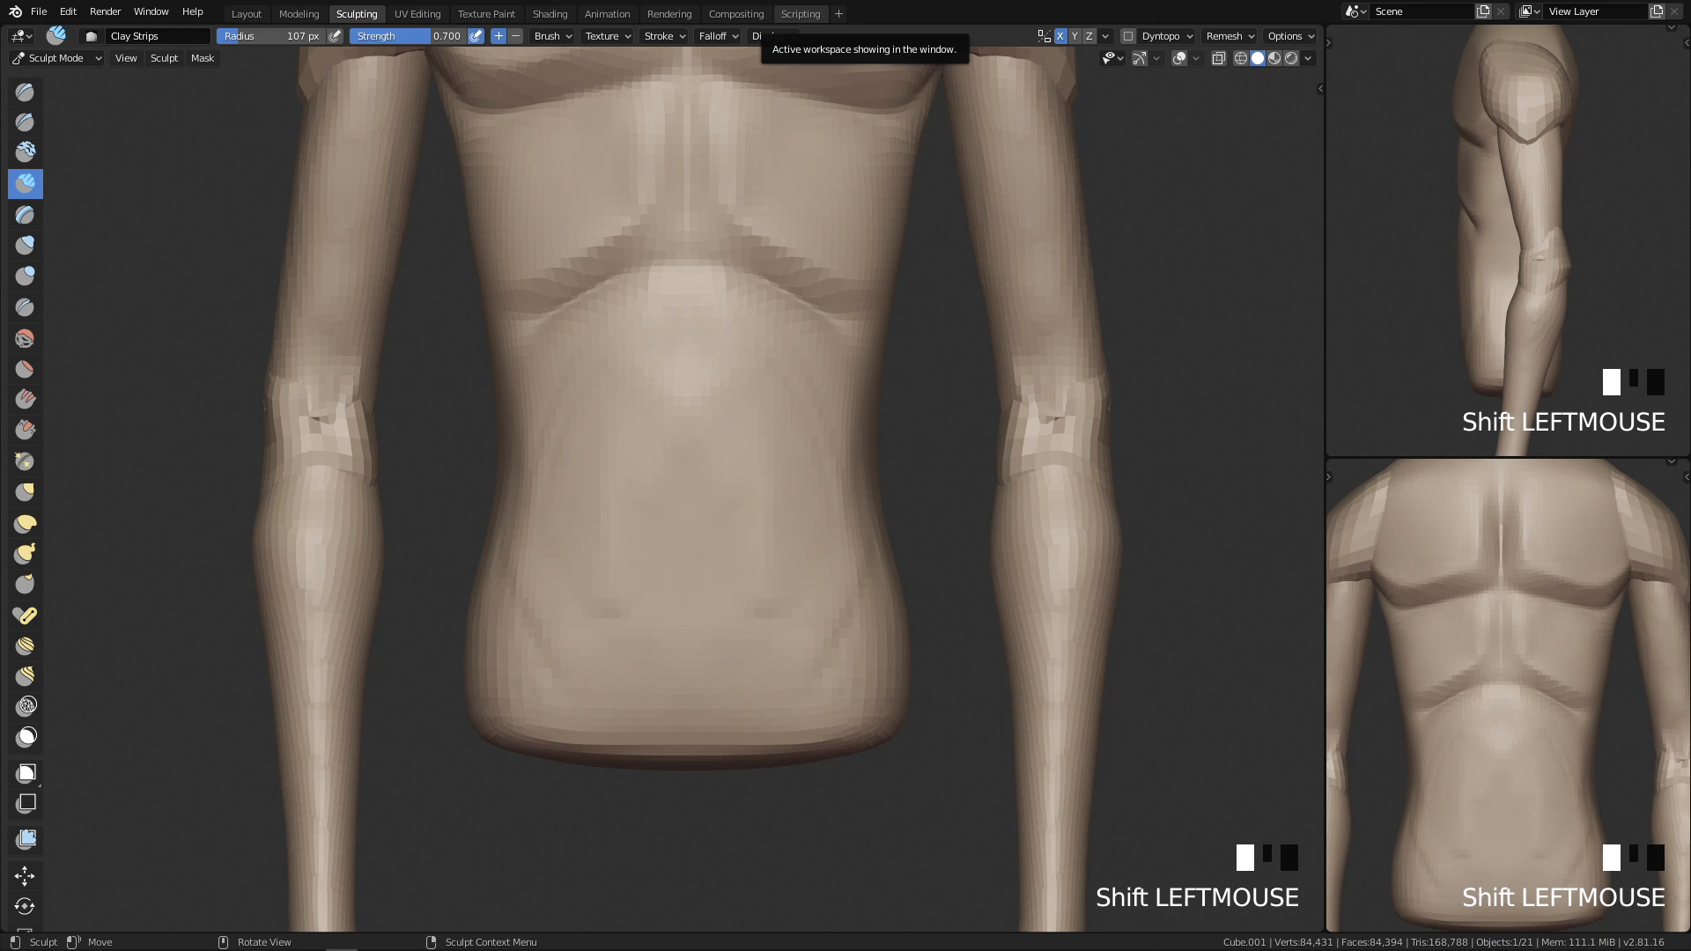
Step: Smooth the abdomen from below the rib arch down to the lower belly
key(q)
ctrl+middle_drag(830, 657, 824, 621)
shift+drag(648, 653, 555, 710)
key(q)
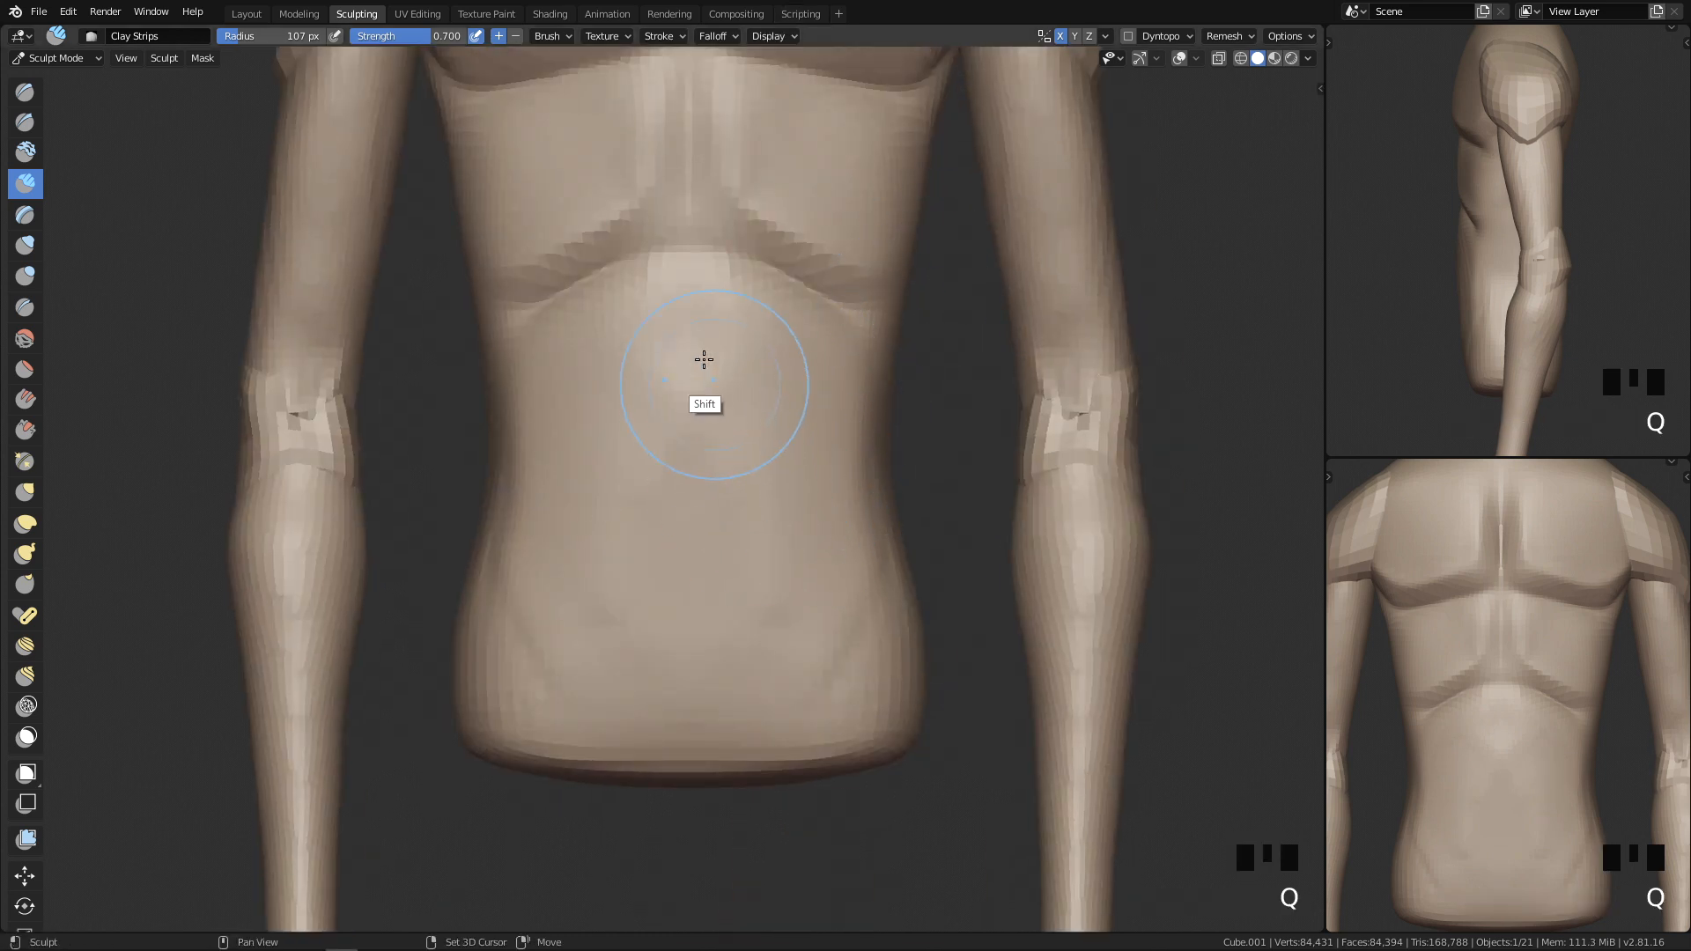
shift+drag(704, 359, 675, 325)
shift+drag(546, 423, 510, 540)
shift+drag(616, 687, 758, 695)
Step: Carve diagonal pelvic creases from the hips to the lower belly with the Crease brush at 67 px radius
shift+middle_drag(758, 694, 733, 541)
key(f)
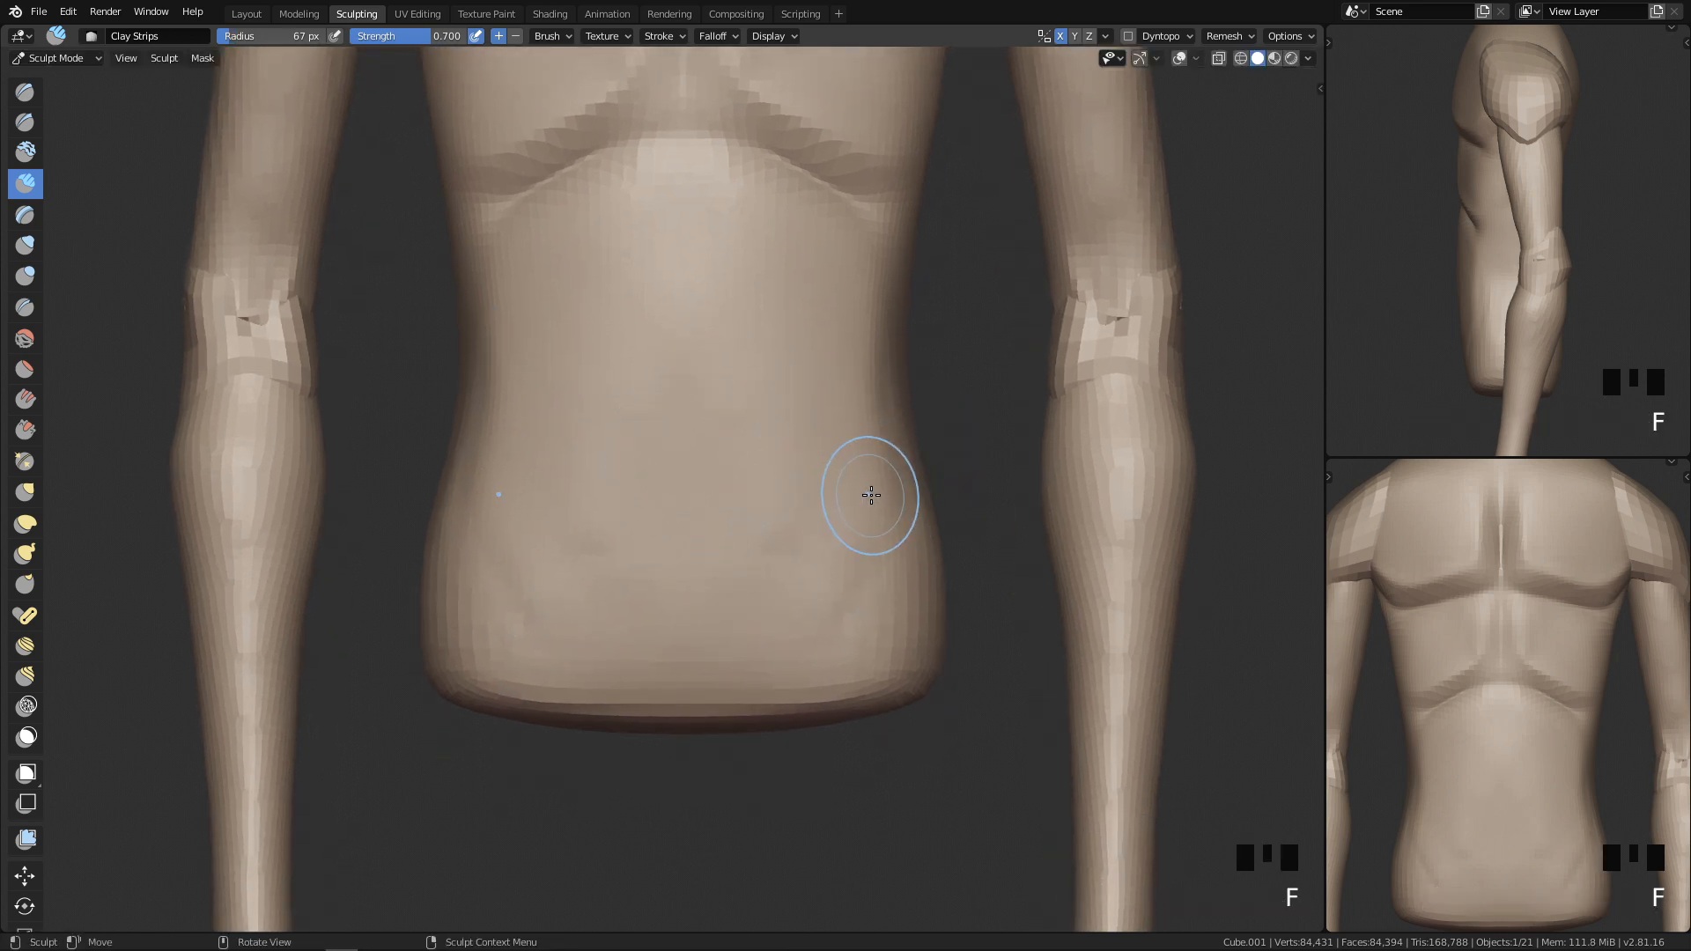
key(4)
click(890, 464)
mouse_move(890, 464)
middle_down()
mouse_move(890, 566)
mouse_move(962, 430)
middle_up()
drag(929, 469, 900, 497)
drag(921, 475, 797, 599)
middle_drag(856, 539, 887, 490)
drag(891, 486, 833, 568)
drag(888, 494, 823, 581)
mouse_move(844, 561)
middle_down()
mouse_move(827, 577)
mouse_move(794, 568)
mouse_move(856, 568)
middle_up()
drag(917, 424, 797, 577)
drag(846, 520, 724, 663)
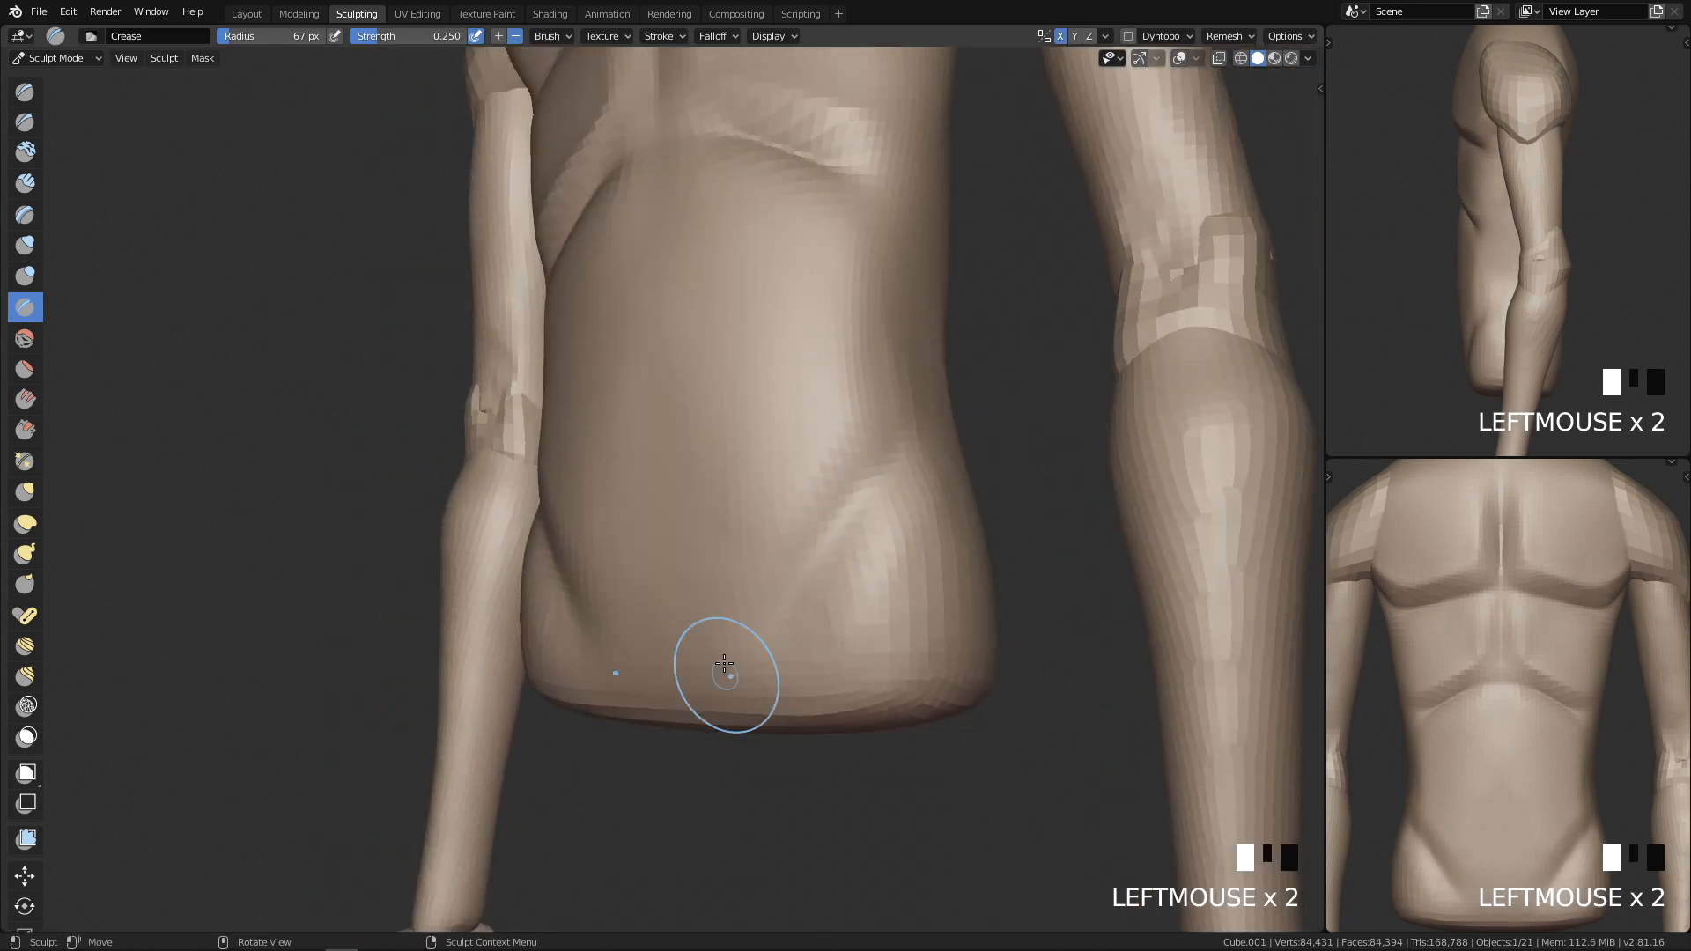
Step: Smooth along the diagonal pelvic crease to soften its edges
shift+drag(881, 419, 733, 617)
middle_drag(955, 444, 930, 474)
shift+drag(930, 474, 814, 656)
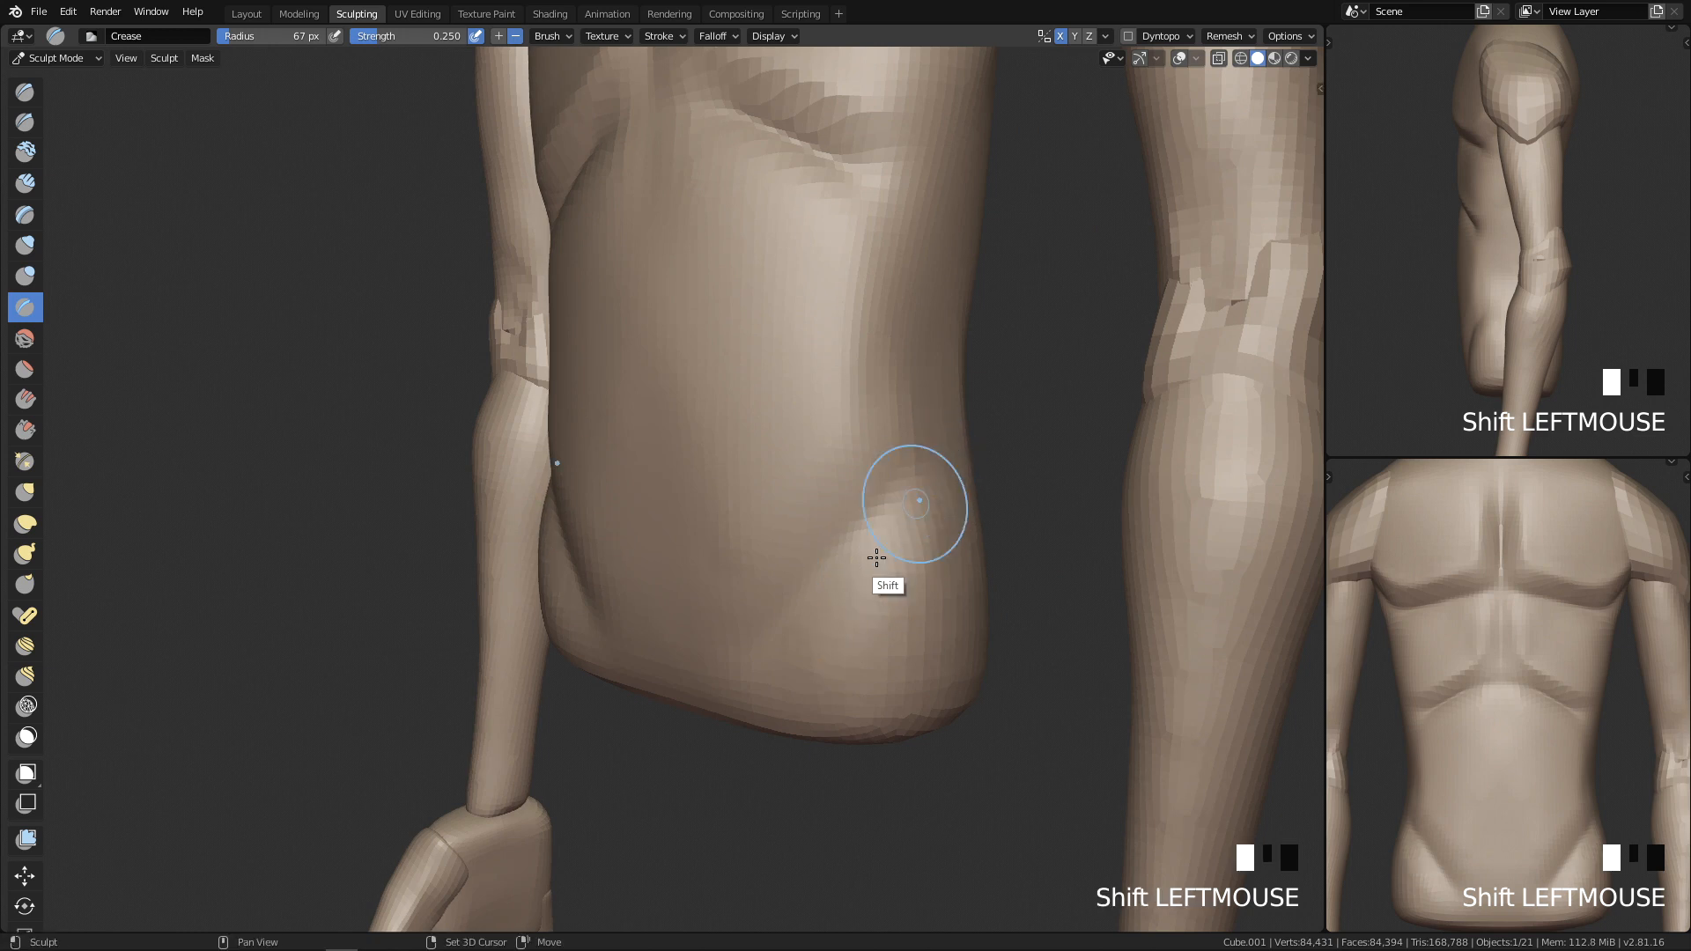
shift+drag(876, 559, 793, 656)
Step: Build up the hip beside the pelvic crease with Clay Strips at 126 px radius
key(3)
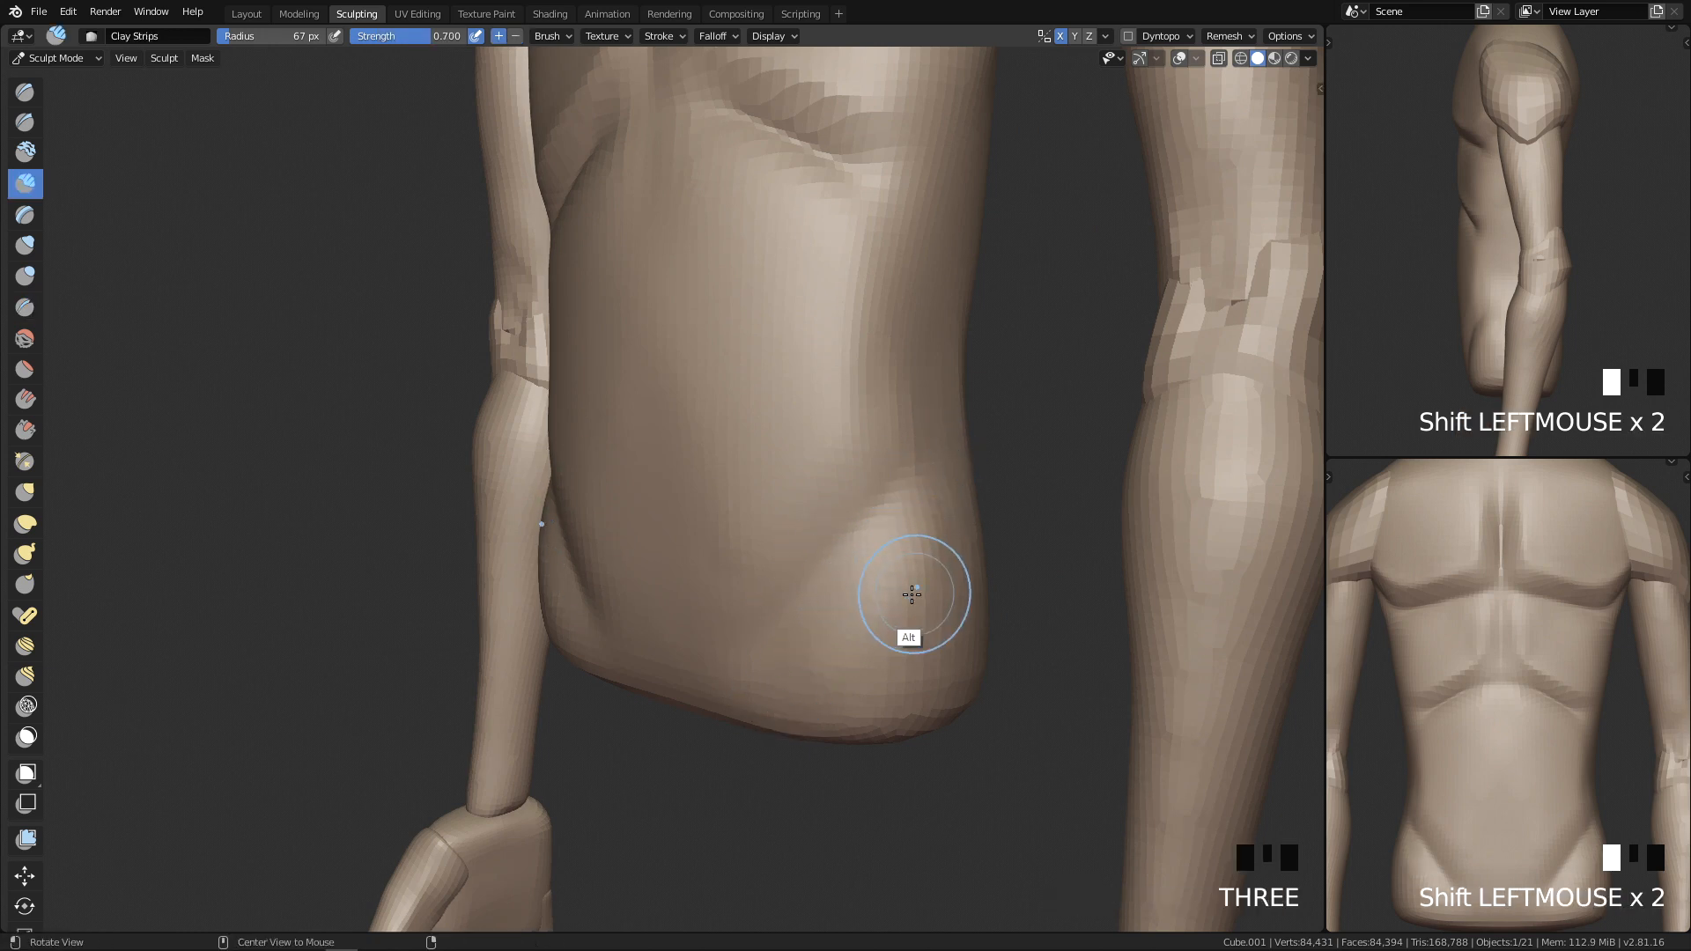
middle_drag(906, 592, 943, 585)
key(f)
click(959, 525)
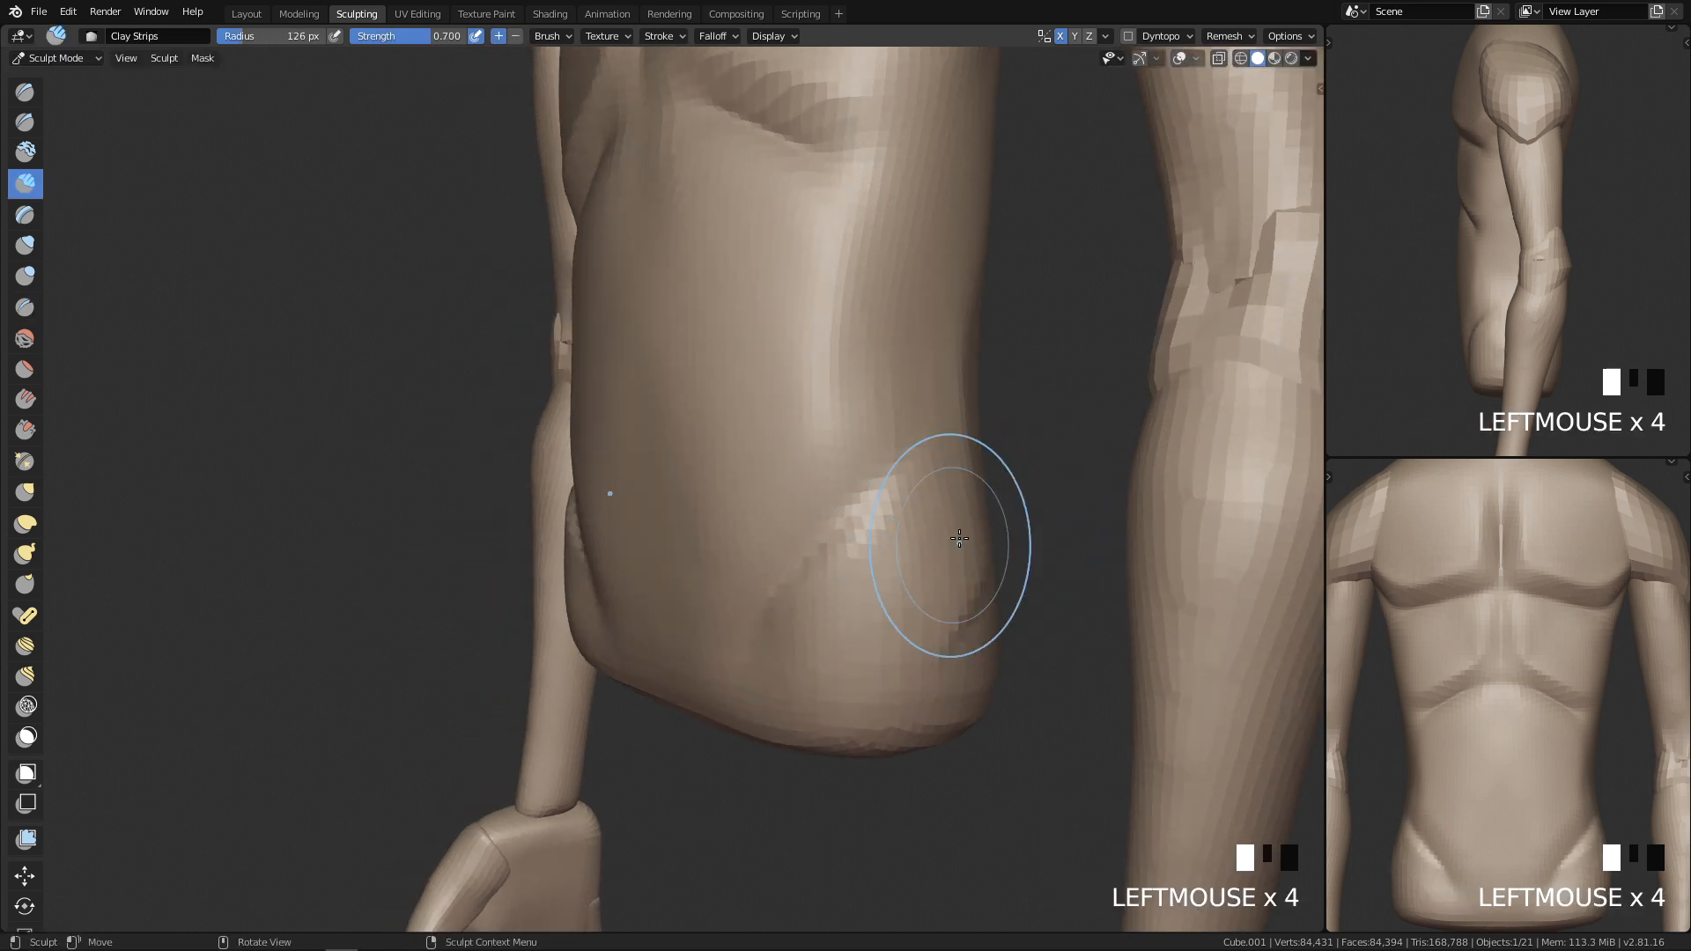
Step: Smooth the built-up hip and the lower end of the pelvic crease with the brush at 86 px radius
key(f)
shift+drag(916, 563, 819, 664)
mouse_move(881, 528)
shift+mouse_down()
mouse_move(962, 540)
mouse_move(933, 598)
shift+mouse_up()
shift+drag(837, 669, 922, 626)
shift+drag(960, 528, 921, 645)
ctrl+middle_drag(880, 659, 980, 579)
mouse_move(798, 696)
shift+mouse_down()
mouse_move(782, 716)
mouse_move(852, 608)
shift+mouse_up()
key(q)
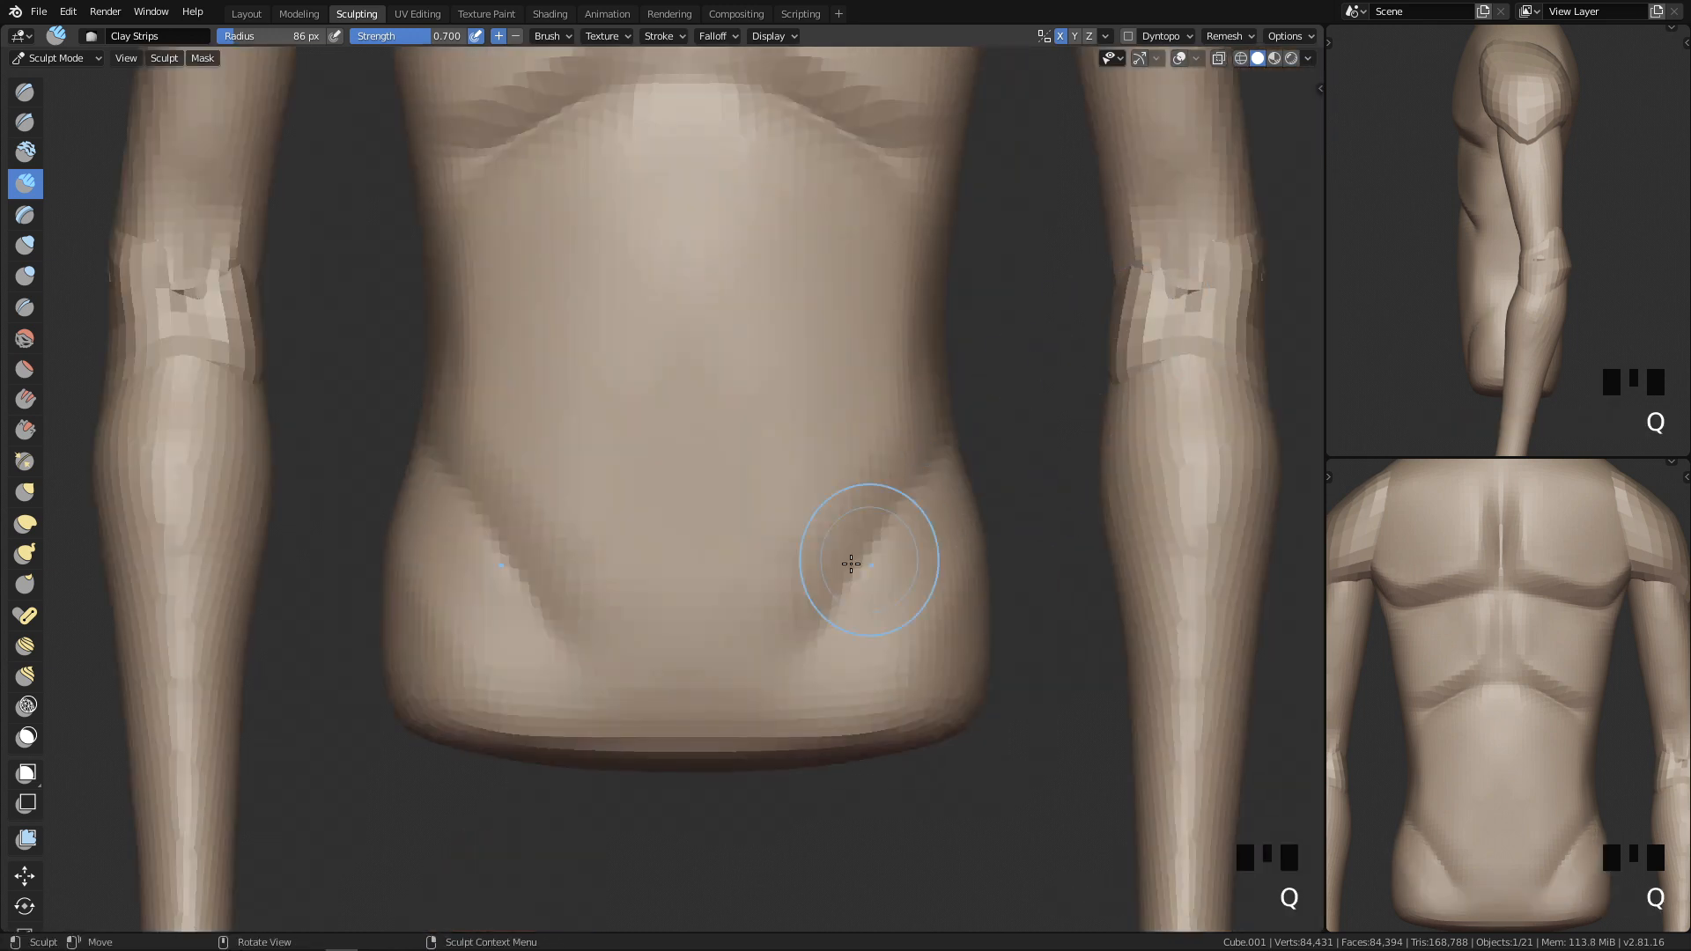
Step: Sink a navel into the centre of the belly with the Draw brush subtracting at 20 px radius
mouse_move(891, 546)
ctrl+middle_down()
mouse_move(925, 604)
mouse_move(800, 679)
mouse_move(800, 787)
mouse_move(751, 604)
mouse_move(706, 623)
mouse_move(669, 607)
ctrl+middle_up()
key(f)
click(677, 602)
key(x)
key(f)
click(660, 617)
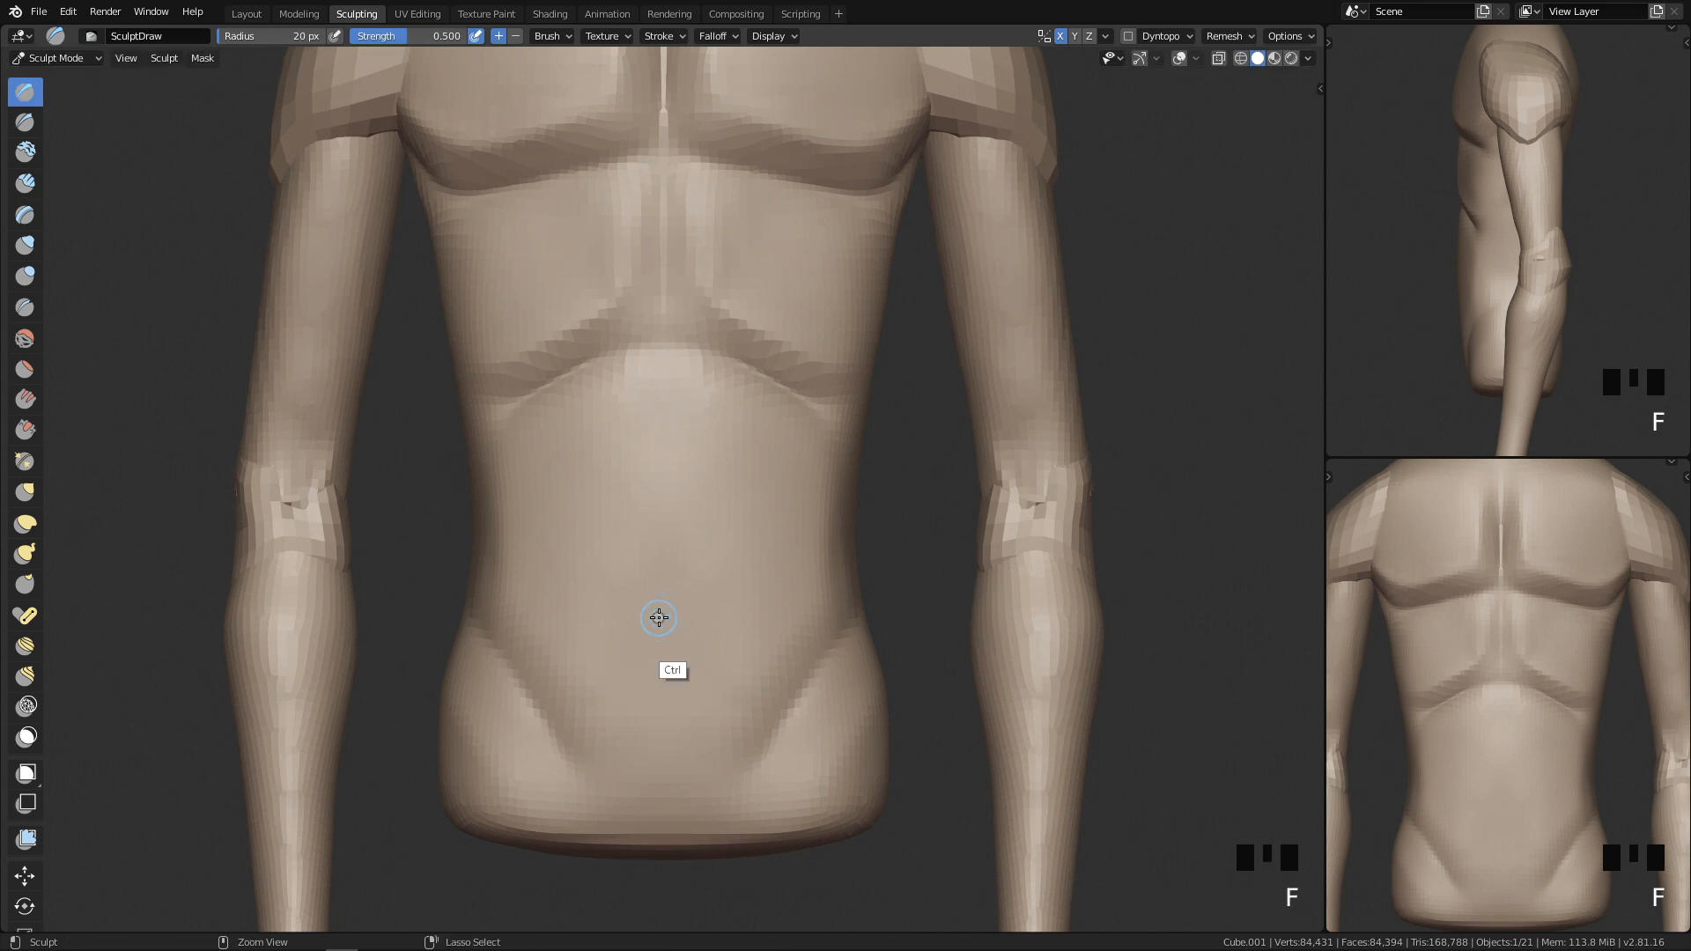
ctrl+click(660, 605)
mouse_move(716, 725)
shift+middle_down()
mouse_move(804, 591)
mouse_move(789, 607)
mouse_move(736, 564)
shift+middle_up()
ctrl+click(751, 562)
ctrl+click(744, 556)
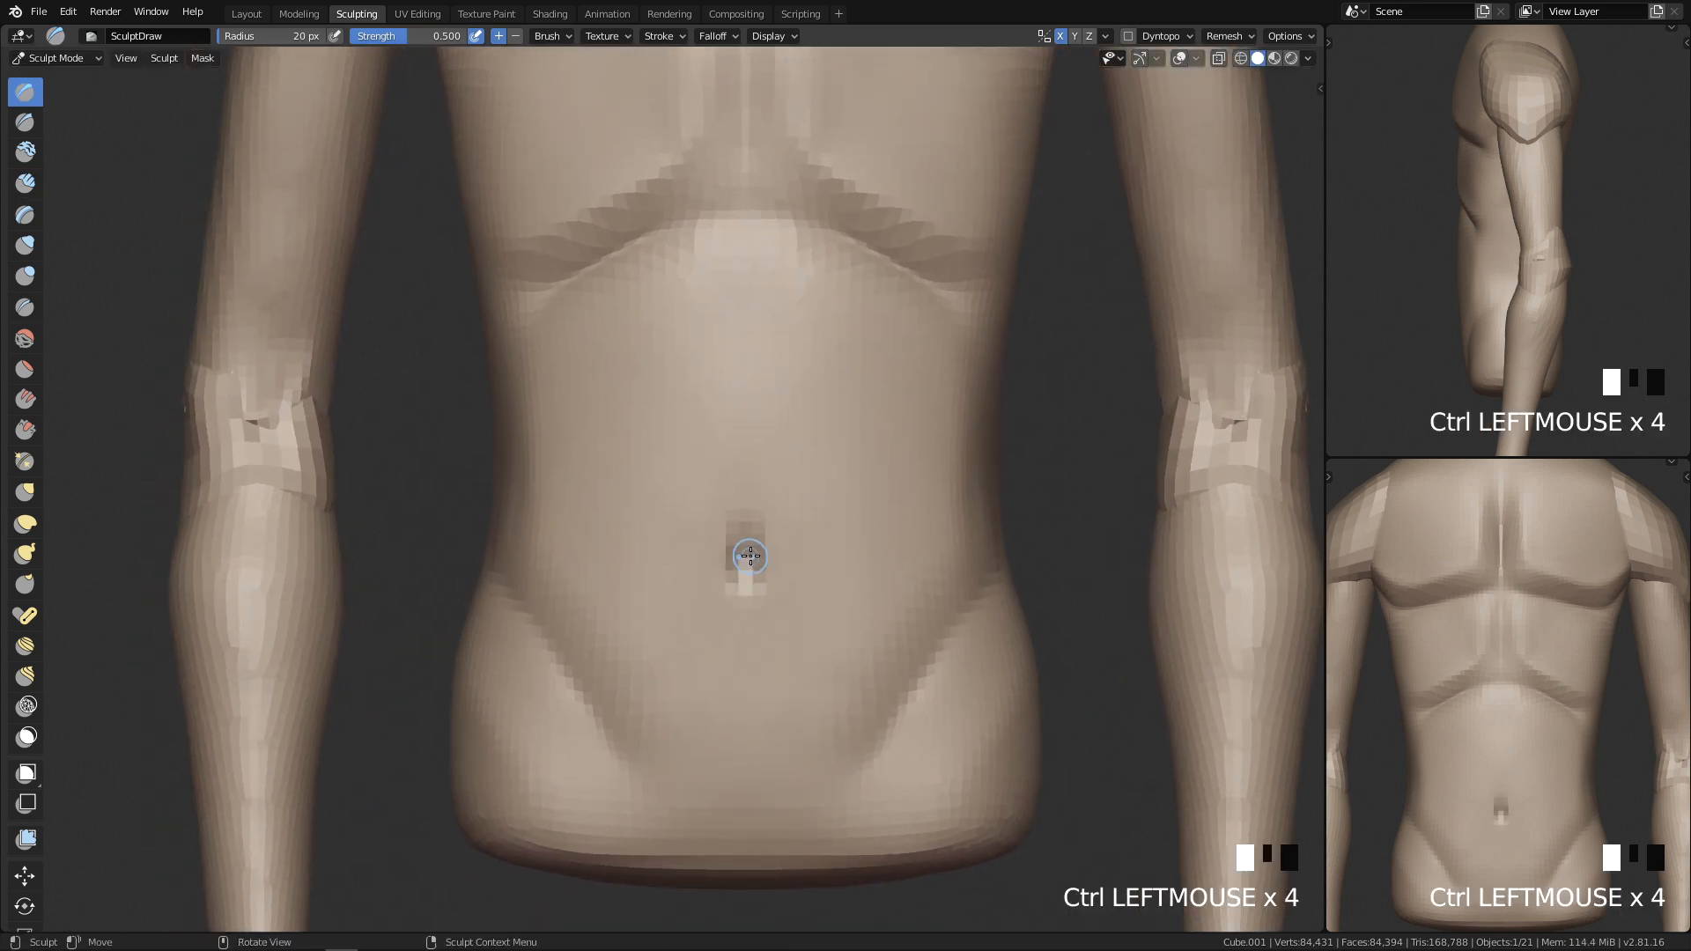
Step: Widen and deepen the navel with subtracting Draw strokes at 39 px radius
key(f)
ctrl+click(761, 543)
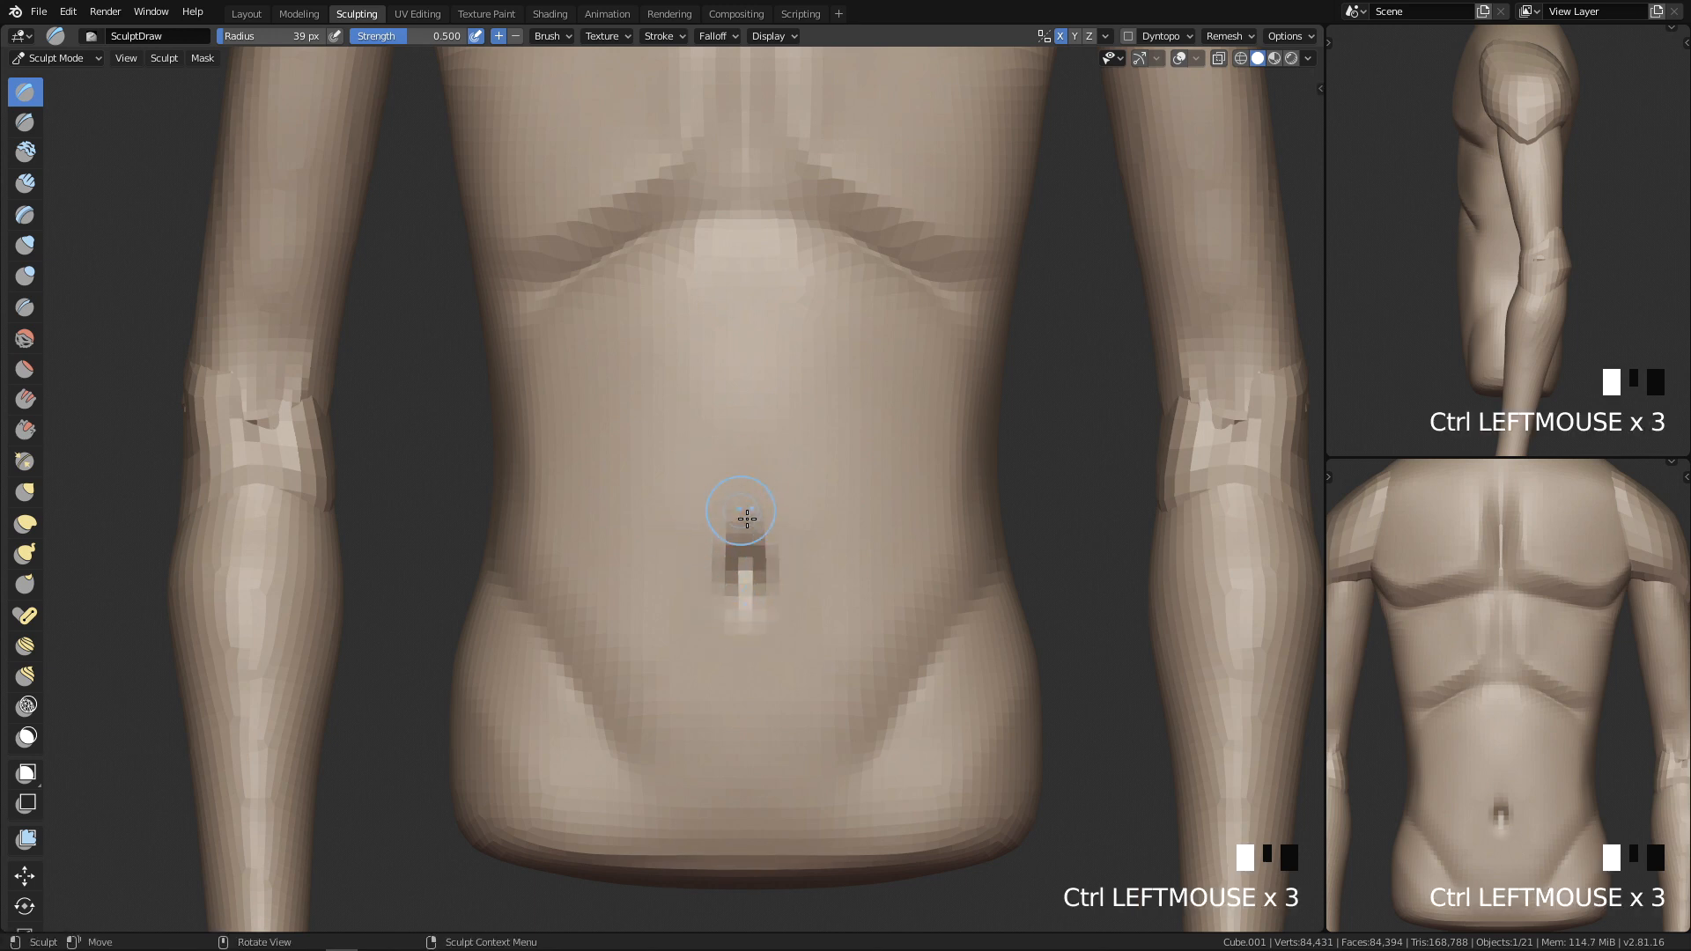
ctrl+middle_drag(775, 579, 752, 559)
ctrl+click(755, 577)
ctrl+click(755, 577)
ctrl+middle_drag(864, 615, 771, 552)
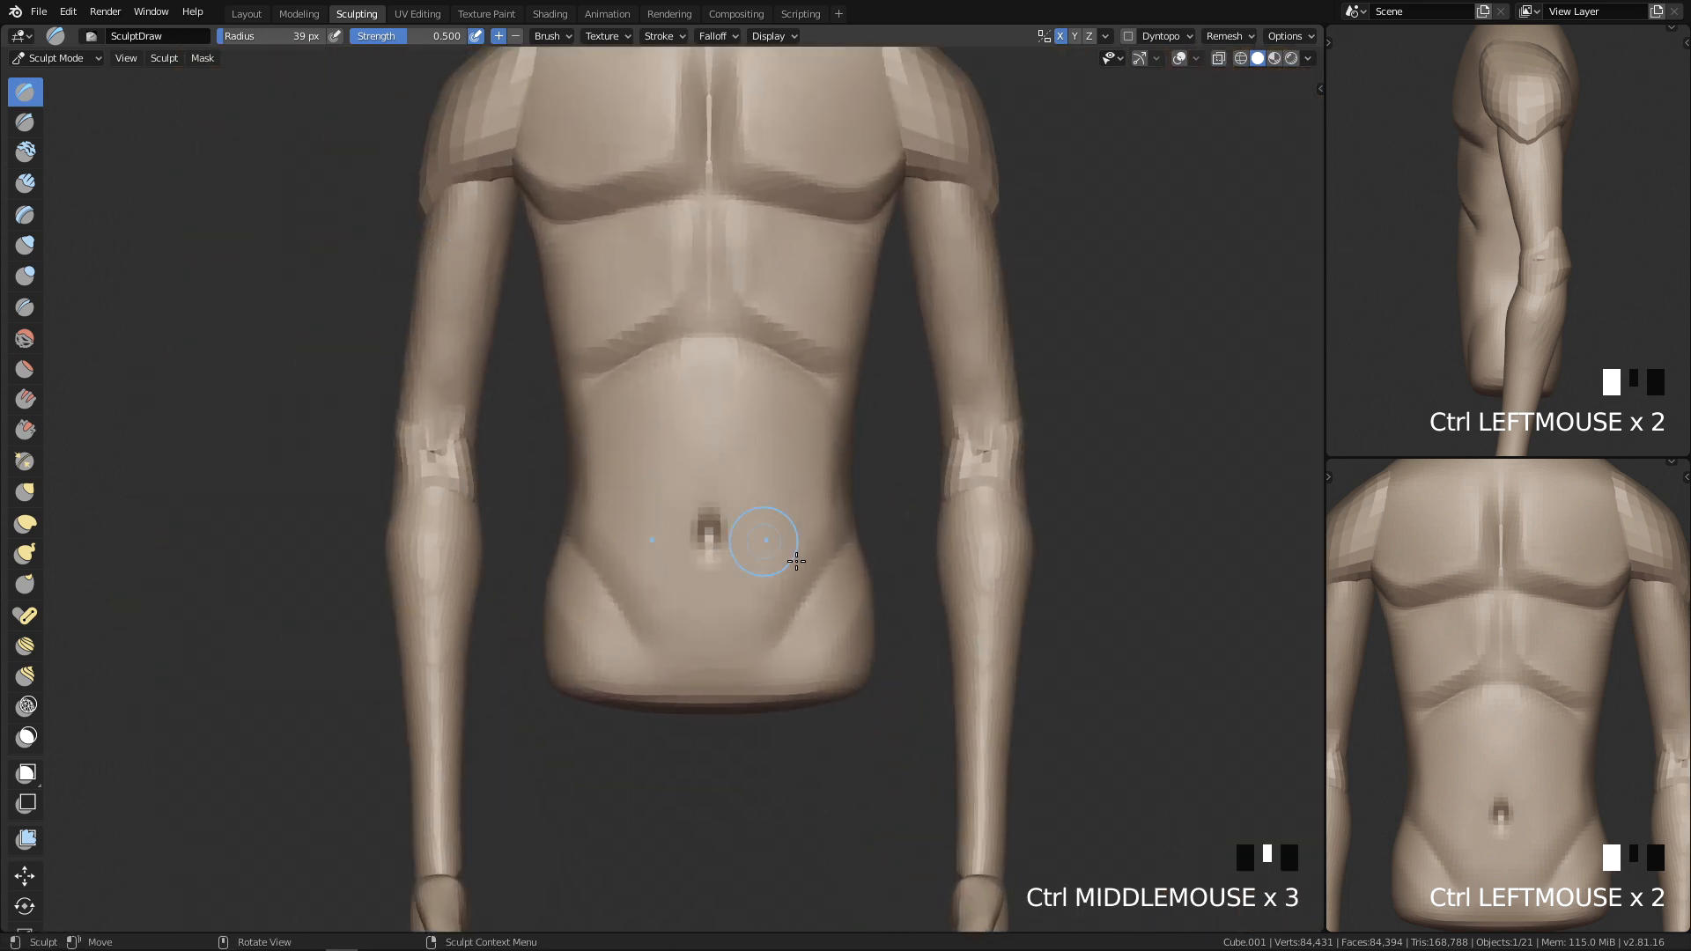
Step: Stroke the inverted Crease brush at 109 px radius across the abdomen from the flank toward the centre above the navel
shift+middle_drag(788, 623, 666, 501)
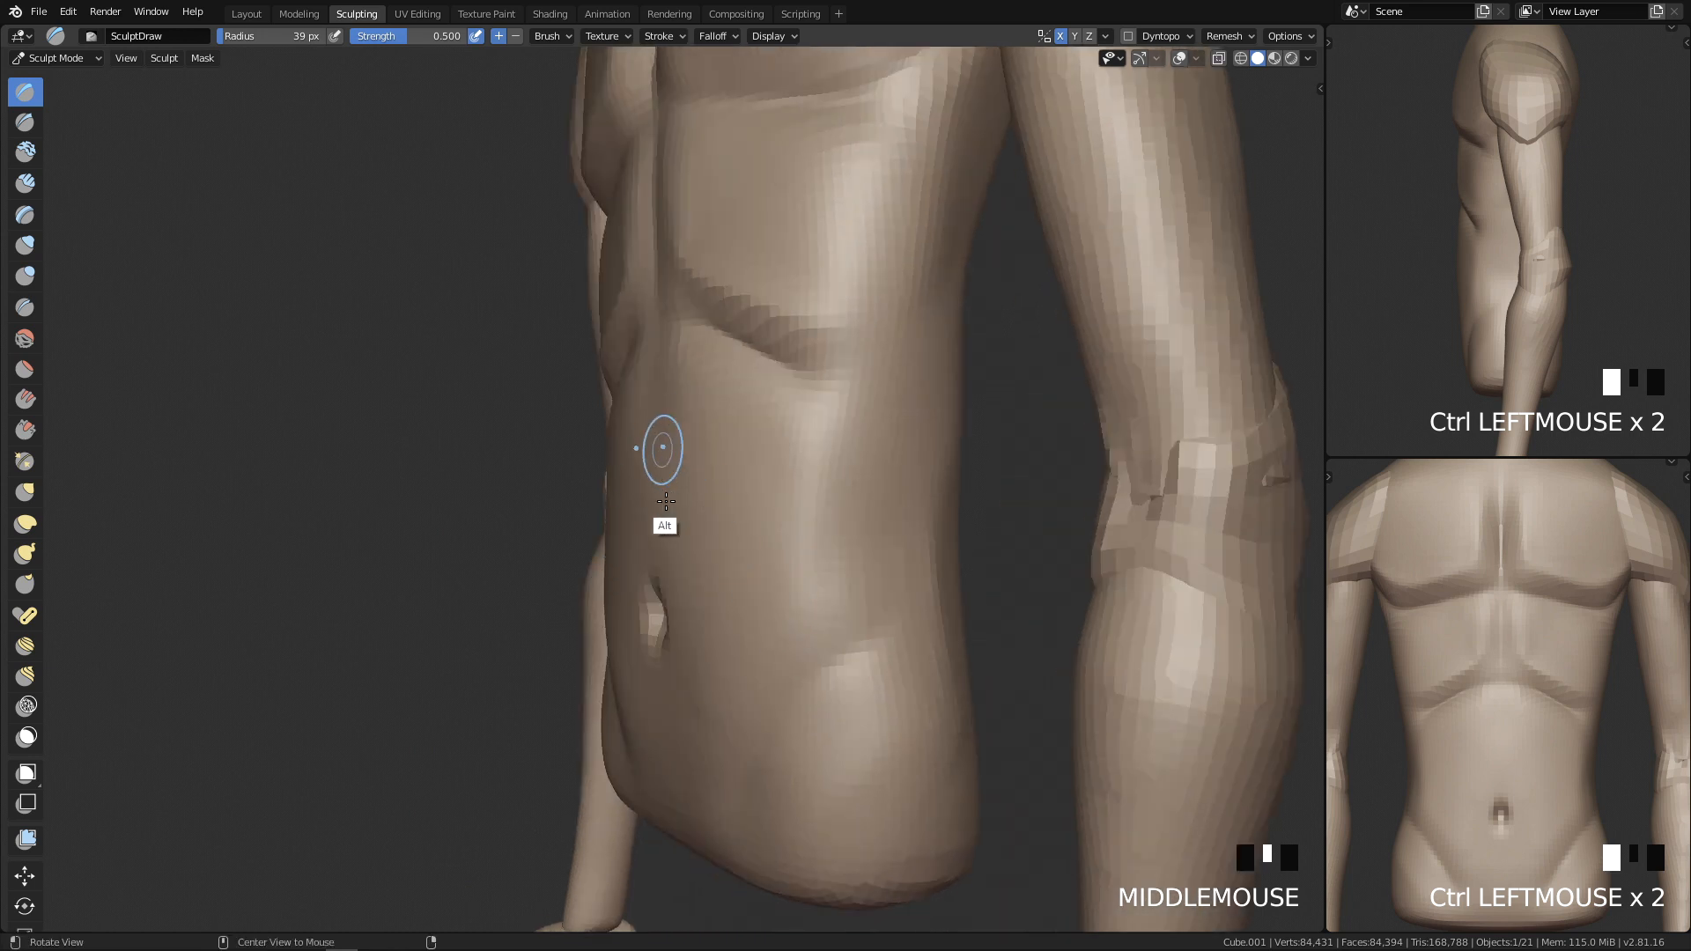
key(4)
key(f)
mouse_move(831, 529)
middle_down()
mouse_move(868, 536)
mouse_move(724, 500)
middle_up()
middle_drag(590, 656, 736, 574)
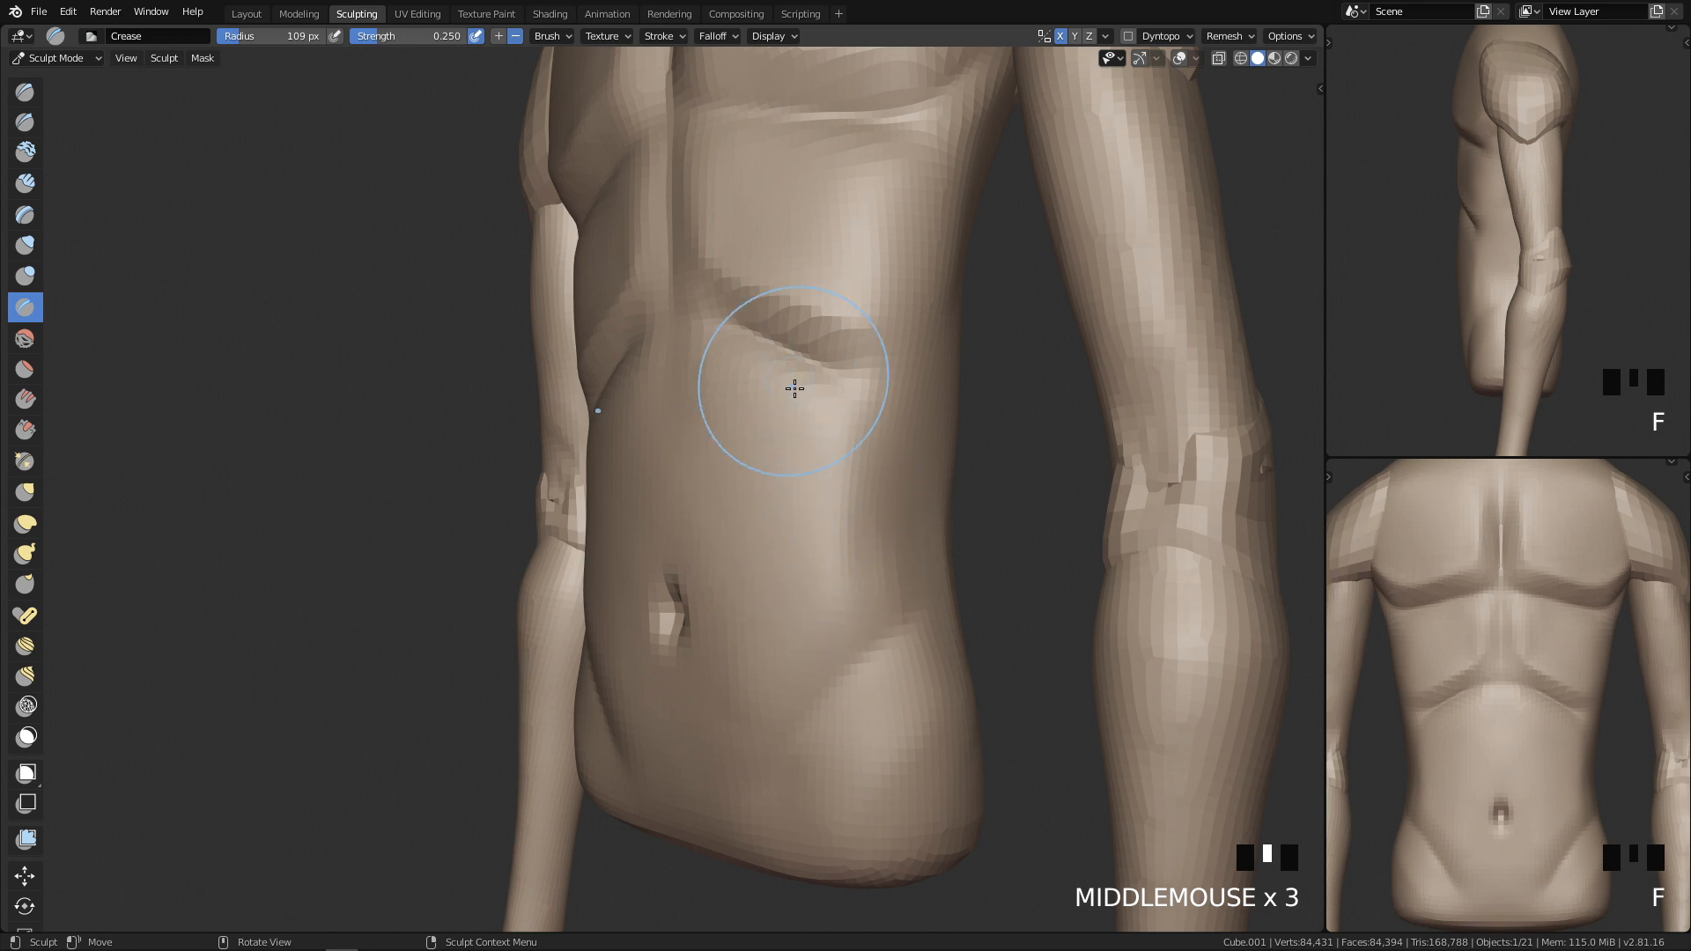
ctrl+drag(838, 509, 713, 462)
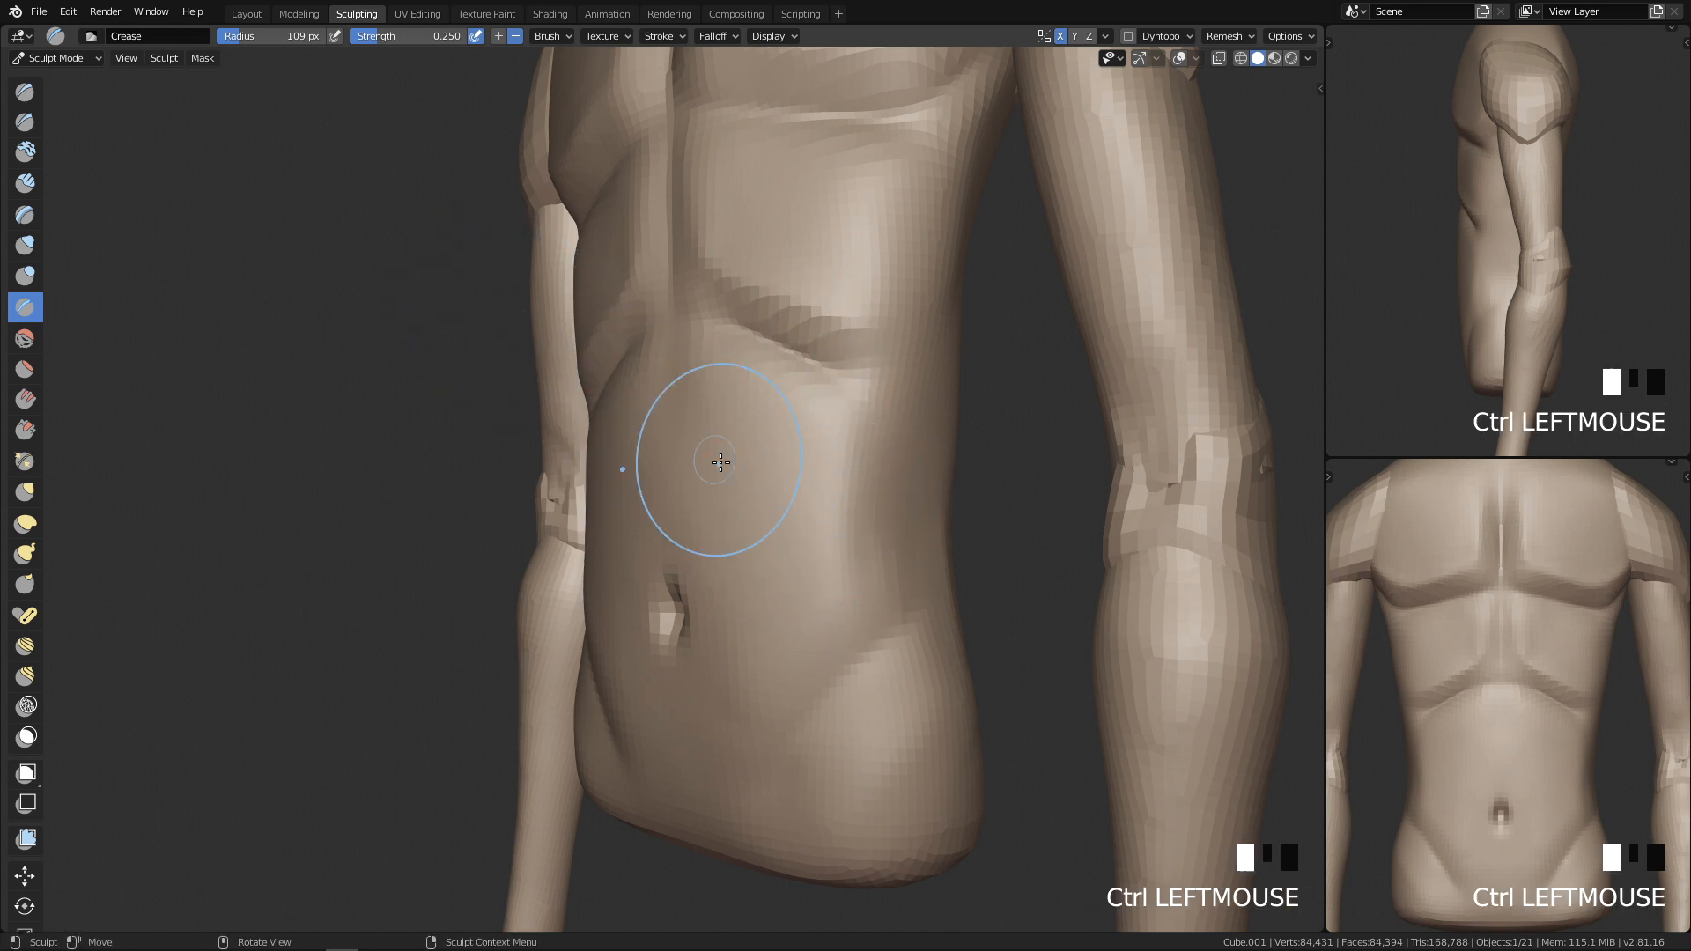
Step: Carve the abdomen between navel and flank with subtracting Clay Strips at 80 px radius, smoothing the result
key(3)
ctrl+drag(871, 498, 816, 543)
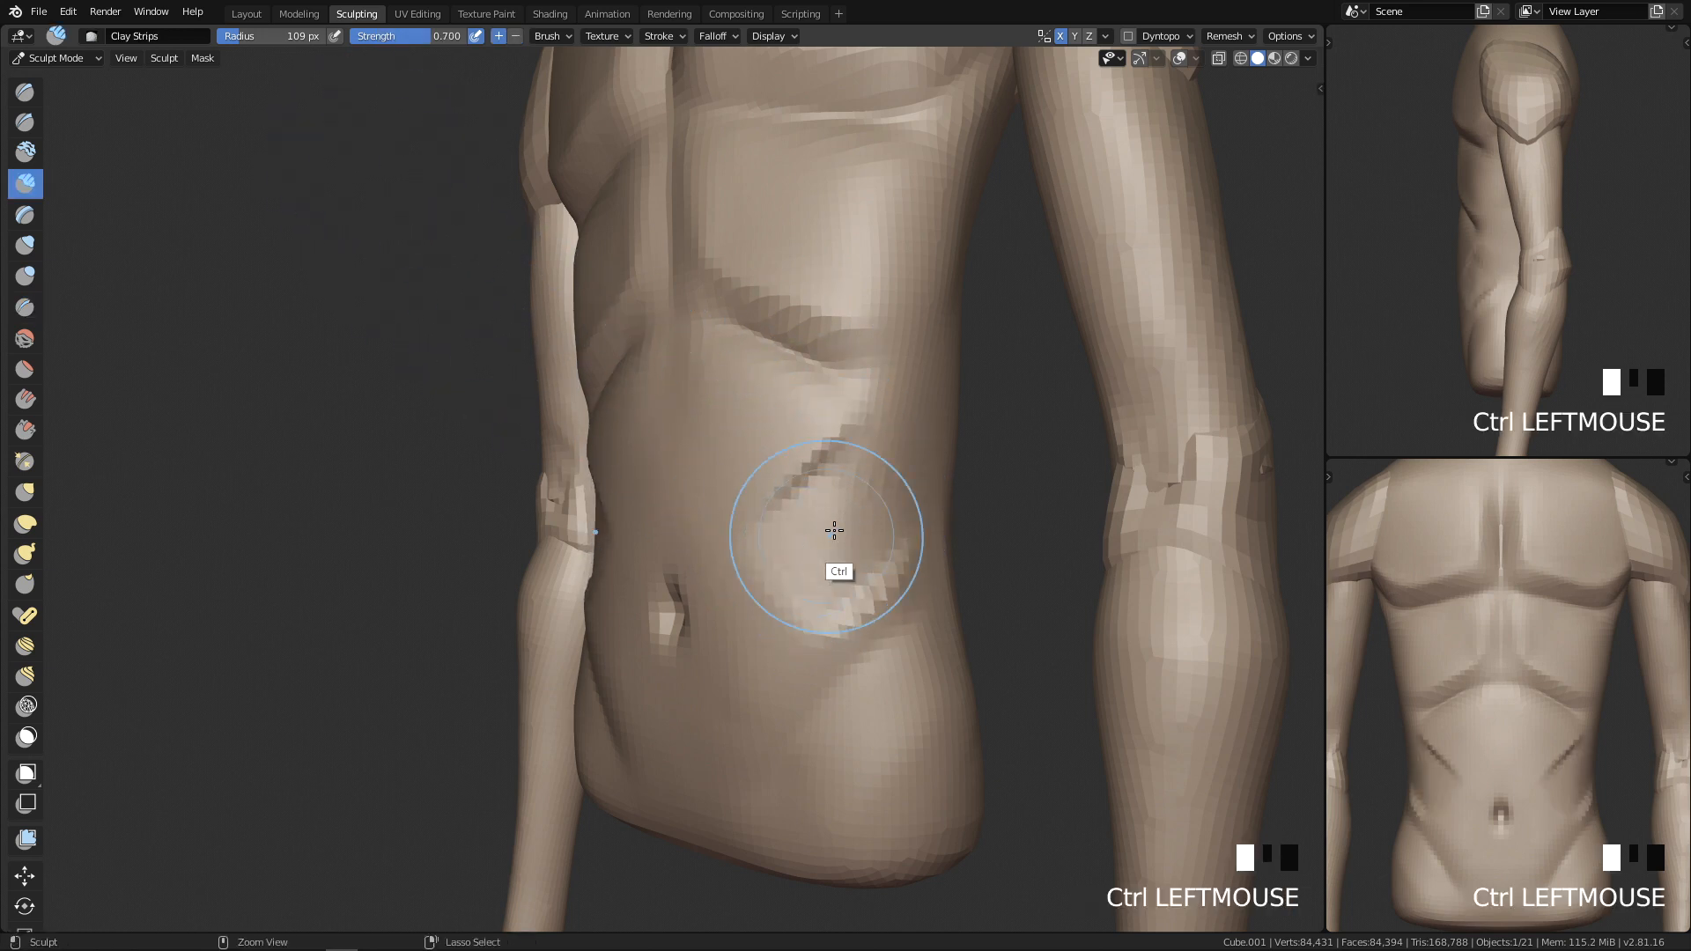
key(ctrl+z)
mouse_move(870, 492)
ctrl+mouse_down()
mouse_move(811, 534)
mouse_move(815, 588)
ctrl+mouse_up()
key(f)
click(830, 570)
ctrl+drag(872, 486, 815, 535)
ctrl+drag(868, 491, 818, 534)
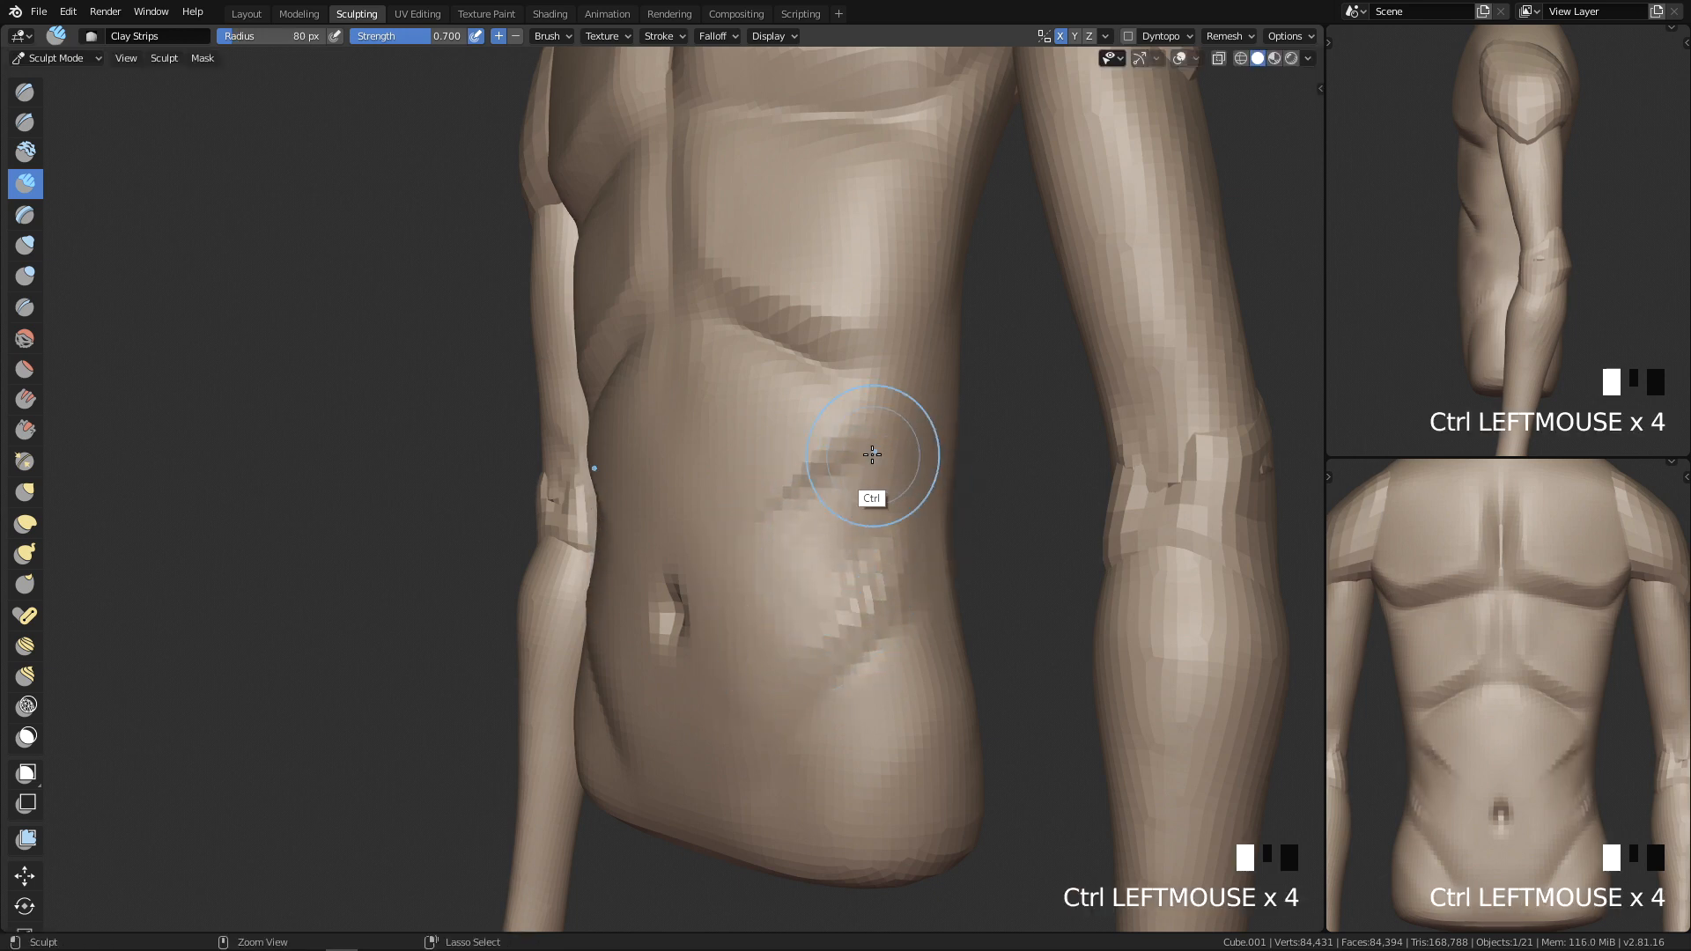
ctrl+drag(802, 513, 799, 521)
ctrl+drag(866, 531, 824, 594)
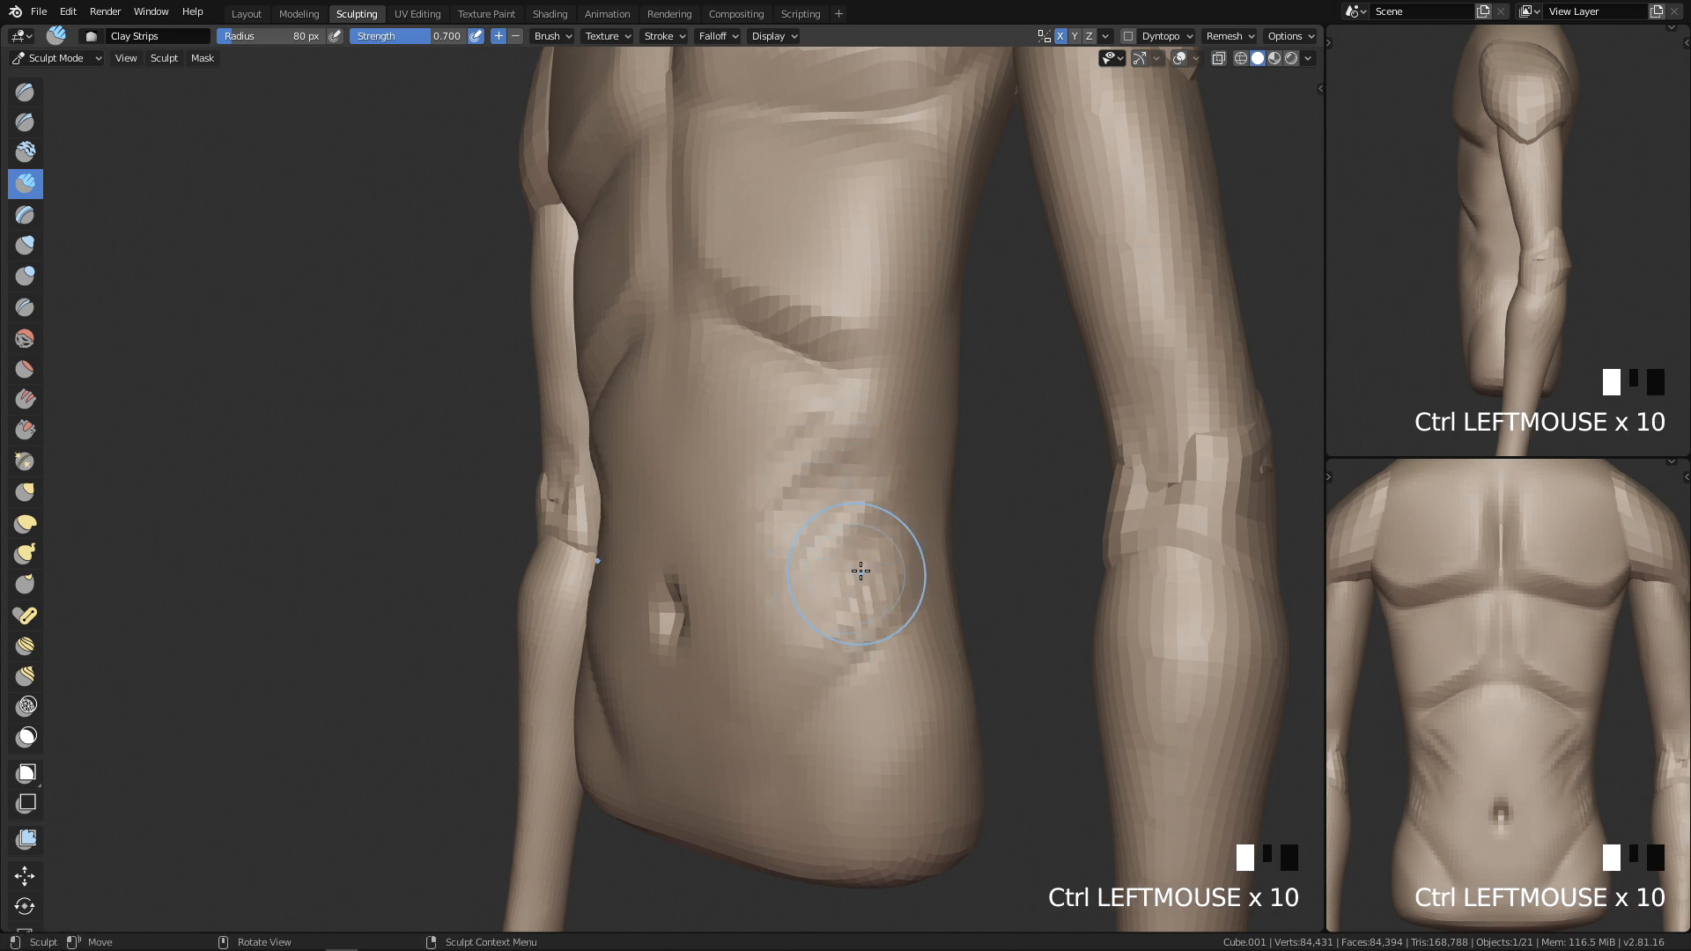
shift+drag(834, 450, 819, 561)
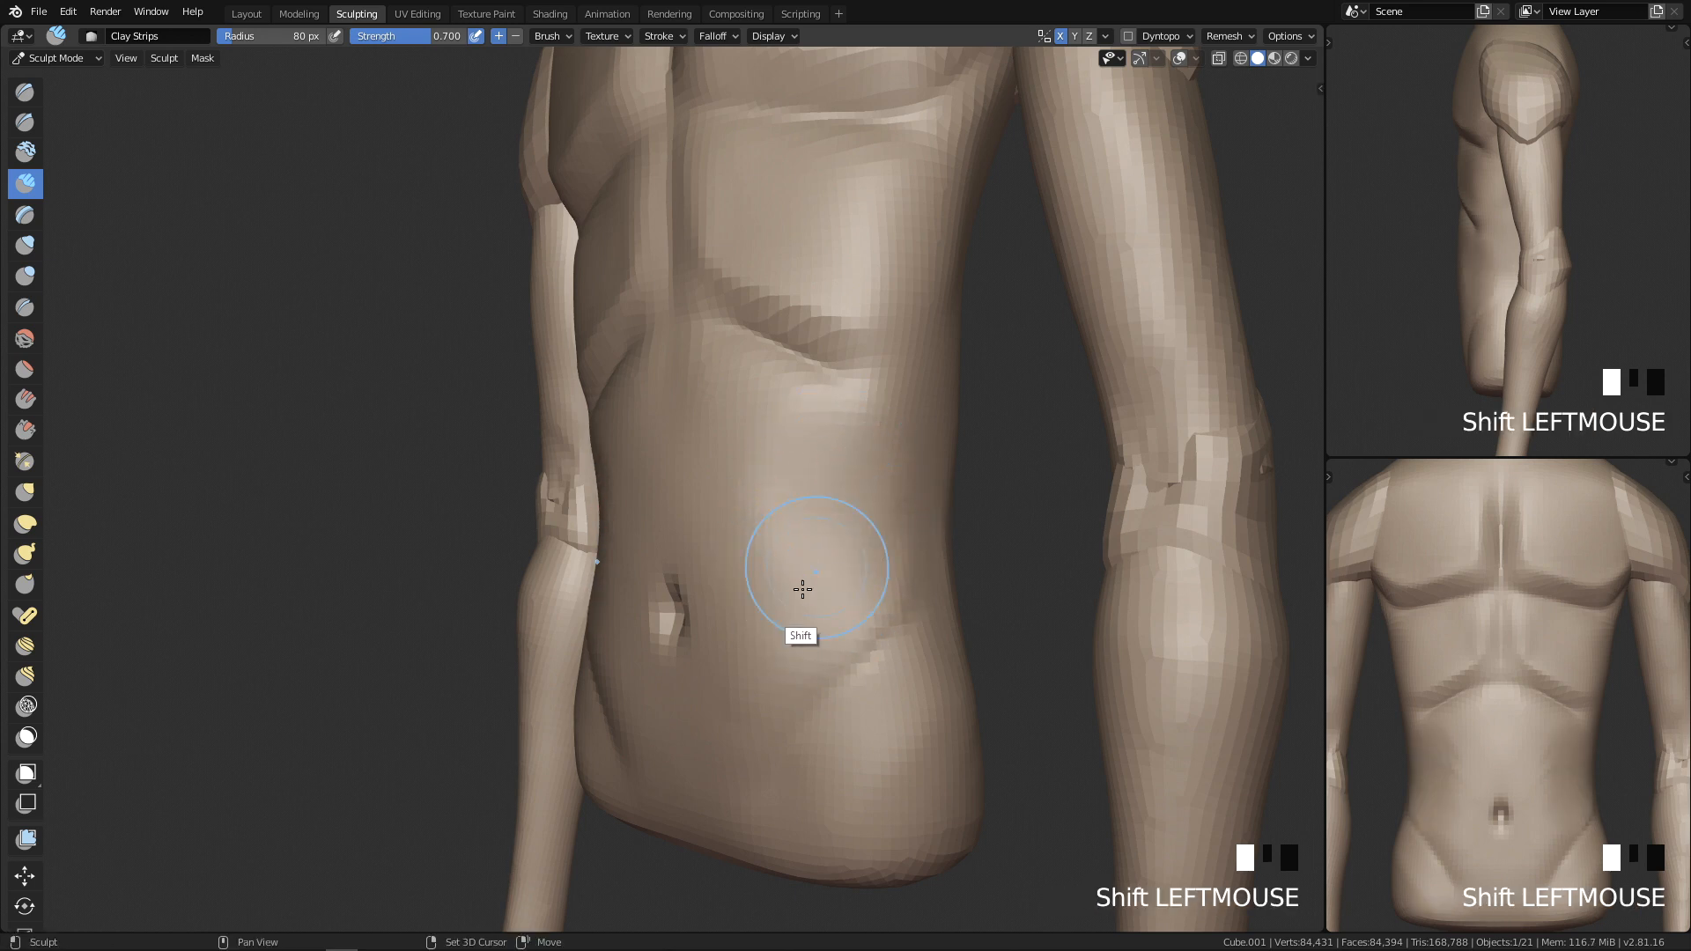
Step: Hollow the outer abdomen from the rib arch to the hip with subtracting Clay Strips, smooth it, and fill the lower belly
mouse_move(820, 552)
alt+middle_down()
mouse_move(827, 483)
mouse_move(876, 475)
mouse_move(836, 502)
alt+middle_up()
ctrl+drag(796, 408, 815, 480)
ctrl+drag(801, 414, 823, 464)
middle_drag(823, 464, 905, 485)
ctrl+drag(900, 494, 800, 608)
ctrl+drag(889, 510, 789, 621)
mouse_move(858, 517)
middle_down()
mouse_move(868, 532)
mouse_move(911, 440)
mouse_move(849, 540)
middle_up()
shift+drag(849, 539, 789, 610)
mouse_move(791, 597)
middle_down()
mouse_move(740, 664)
mouse_move(796, 626)
middle_up()
drag(796, 627, 713, 709)
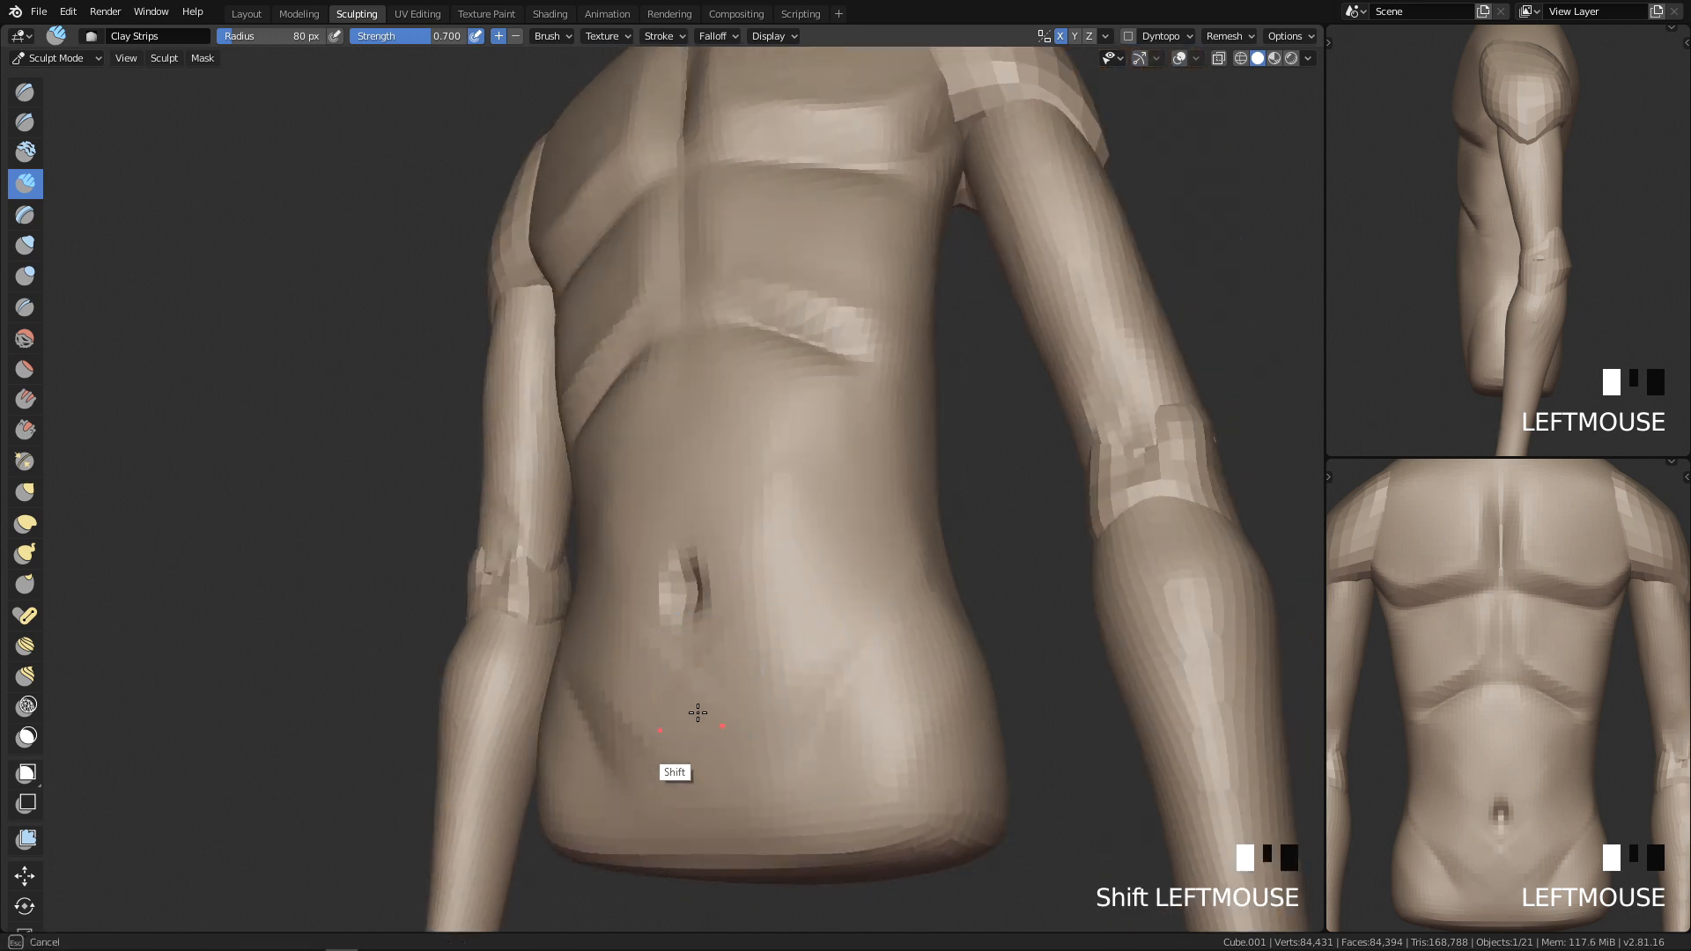
Step: Recut the diagonal pelvic crease from hip to groin with the Crease brush at 42 px radius
mouse_move(909, 531)
middle_down()
mouse_move(740, 649)
mouse_move(796, 611)
mouse_move(864, 649)
middle_up()
key(f)
key(shift+c)
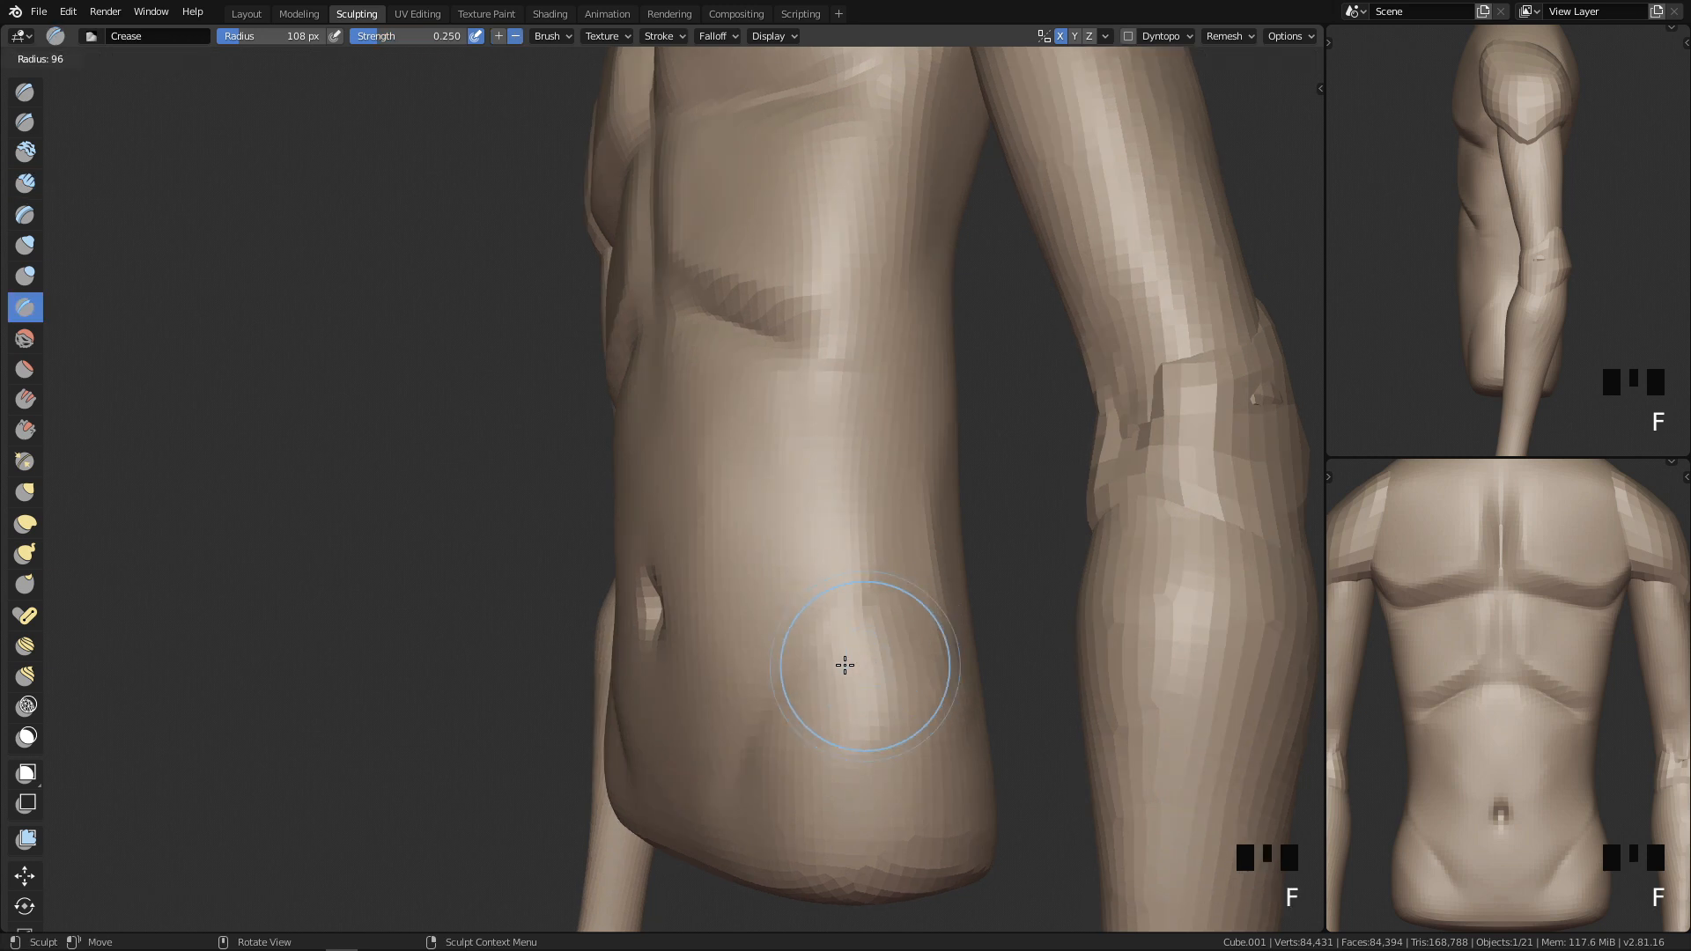
drag(780, 699, 768, 719)
key(ctrl+z)
middle_drag(823, 676, 856, 702)
drag(894, 608, 780, 752)
key(ctrl+z)
drag(889, 604, 782, 749)
key(f)
click(899, 615)
drag(891, 608, 781, 750)
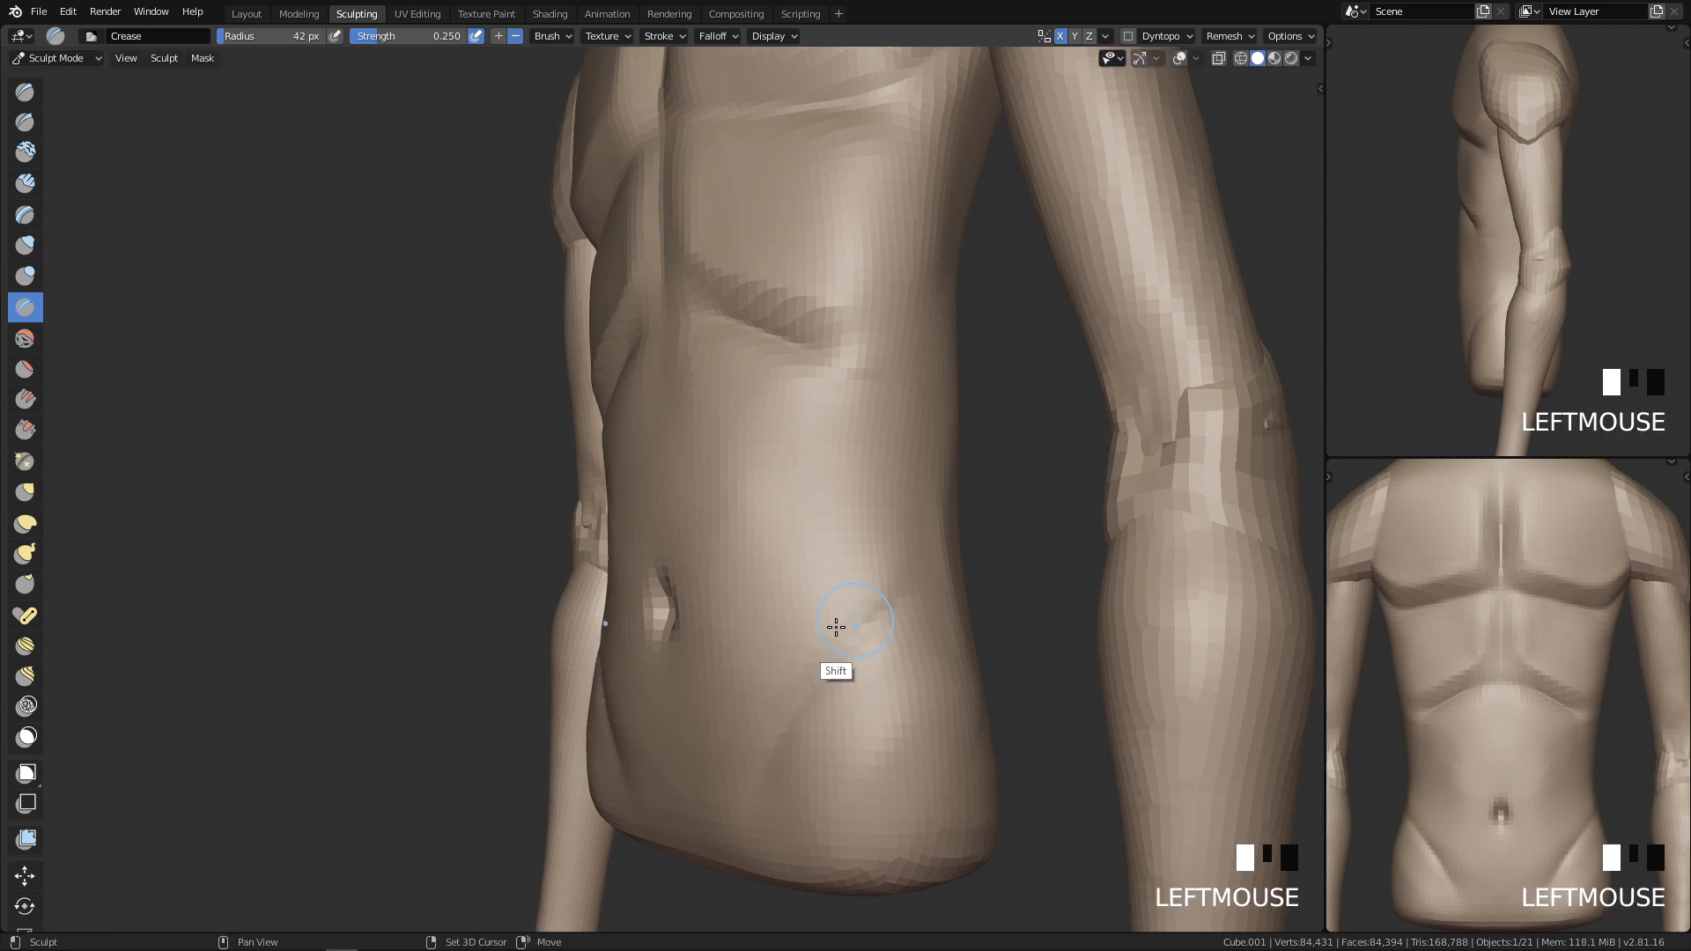
Step: Smooth the upper end of the recut pelvic crease and the belly beside the navel
shift+drag(910, 555, 804, 684)
middle_drag(804, 684, 864, 615)
key(q)
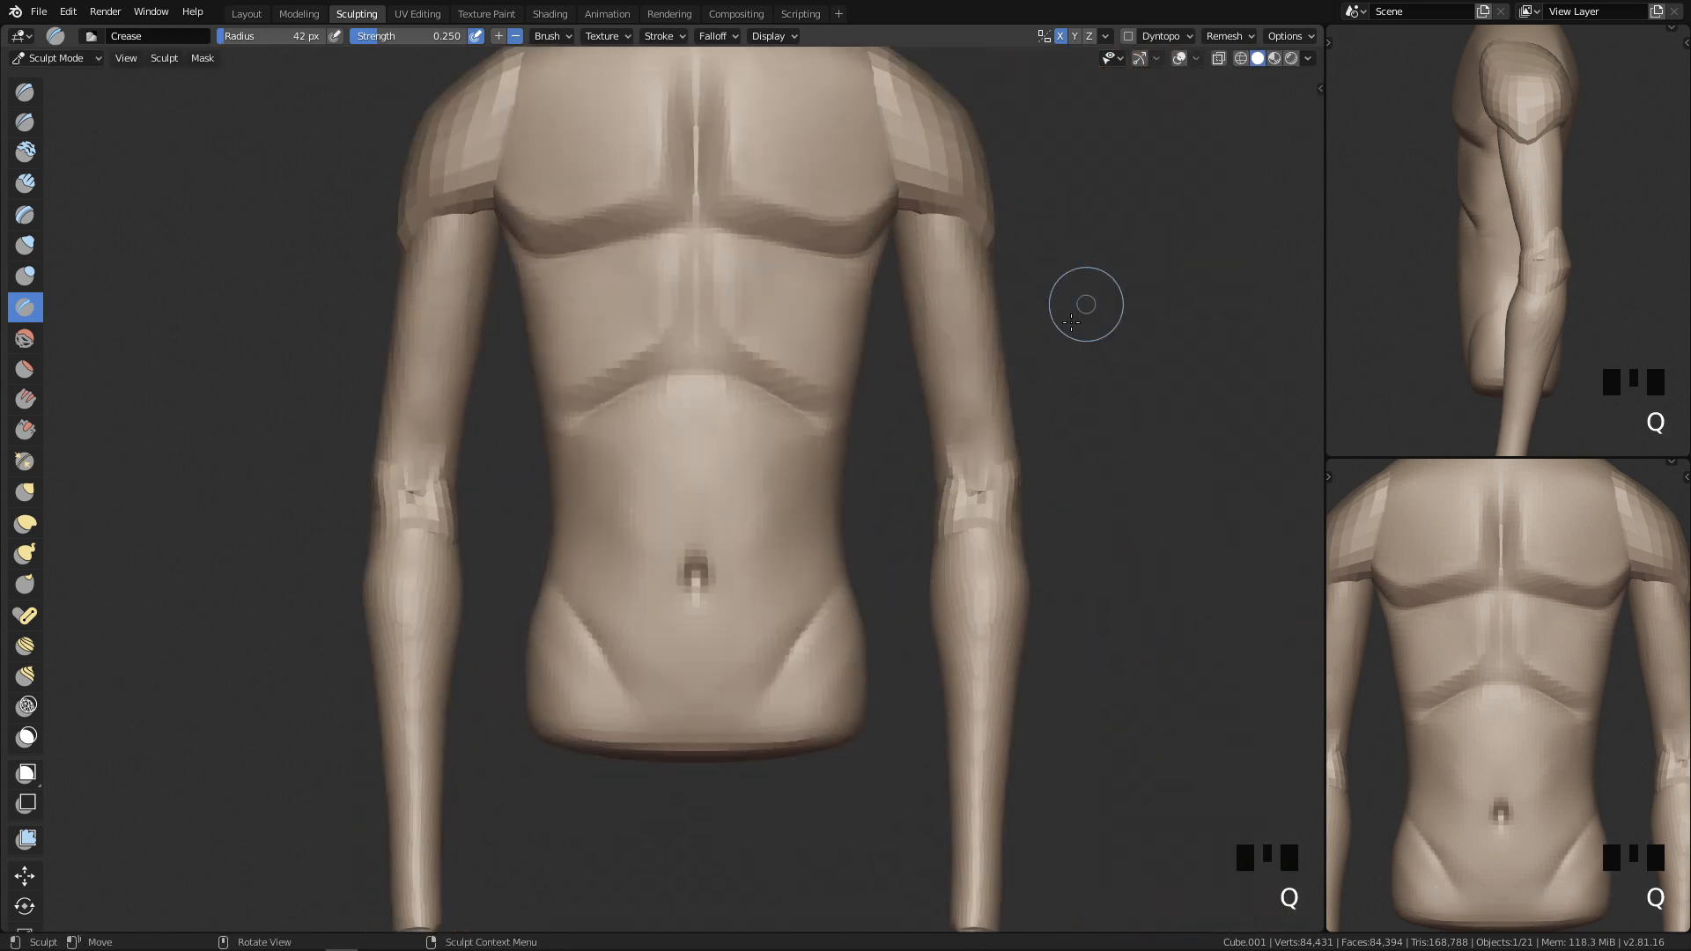
shift+drag(799, 584, 754, 498)
Step: Raise the rib arch's centre and outer ends slightly with the Grab brush at 227 px radius
ctrl+middle_drag(854, 797, 861, 749)
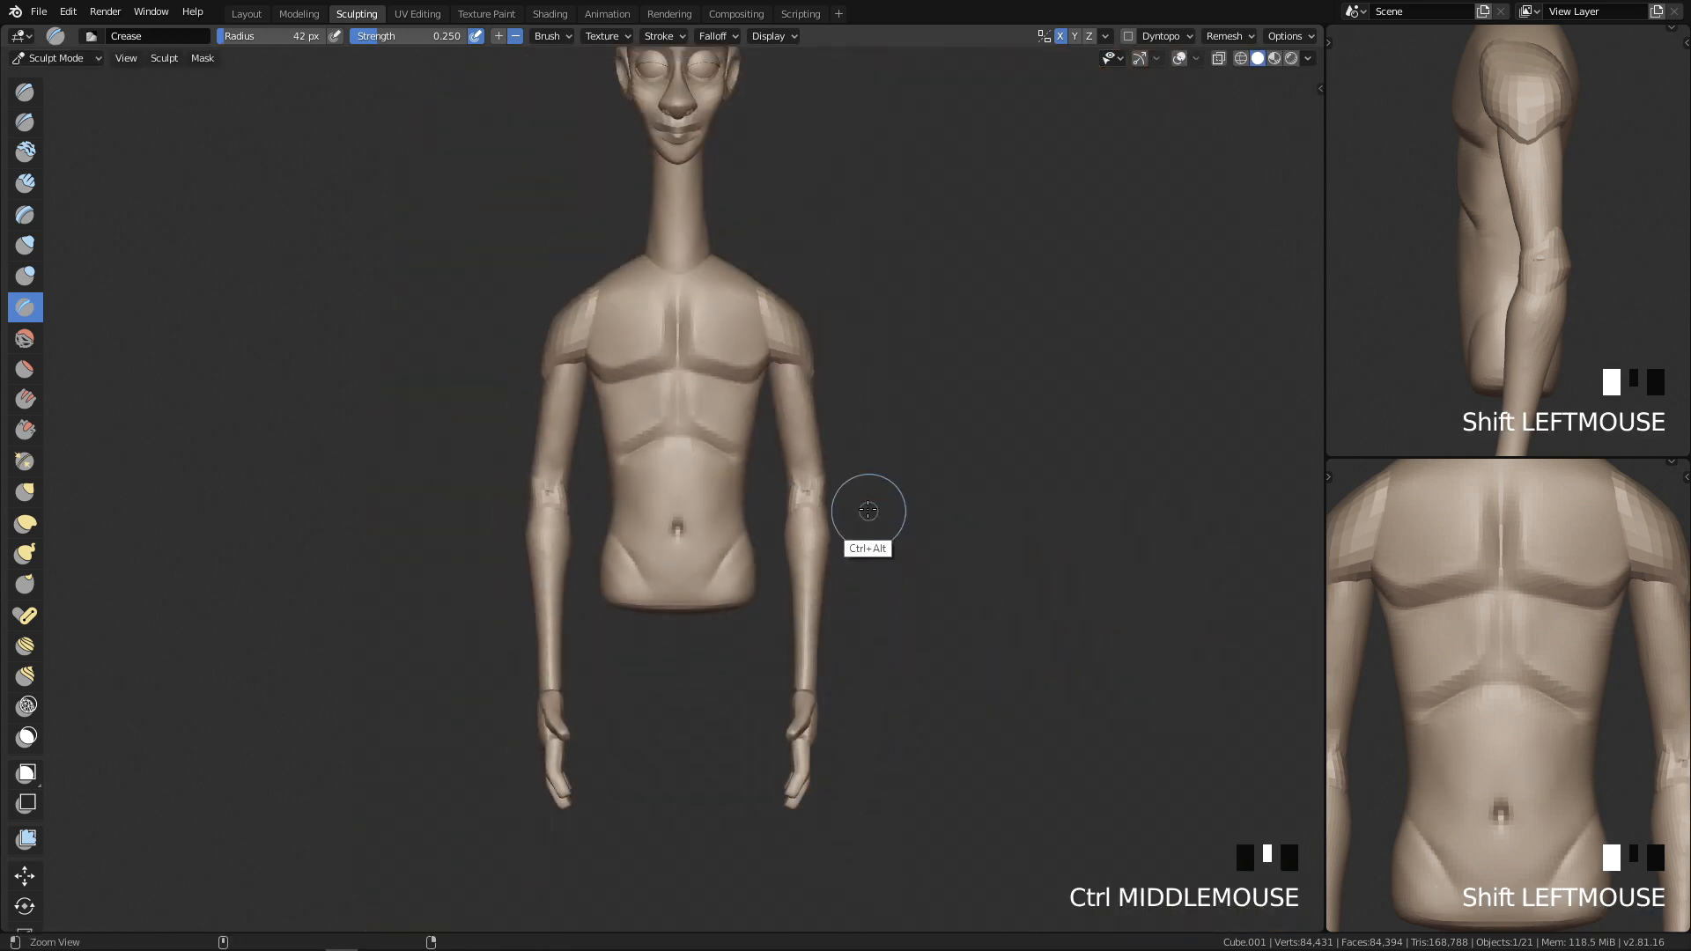
ctrl+middle_drag(788, 584, 832, 469)
key(g)
key(f)
key(f)
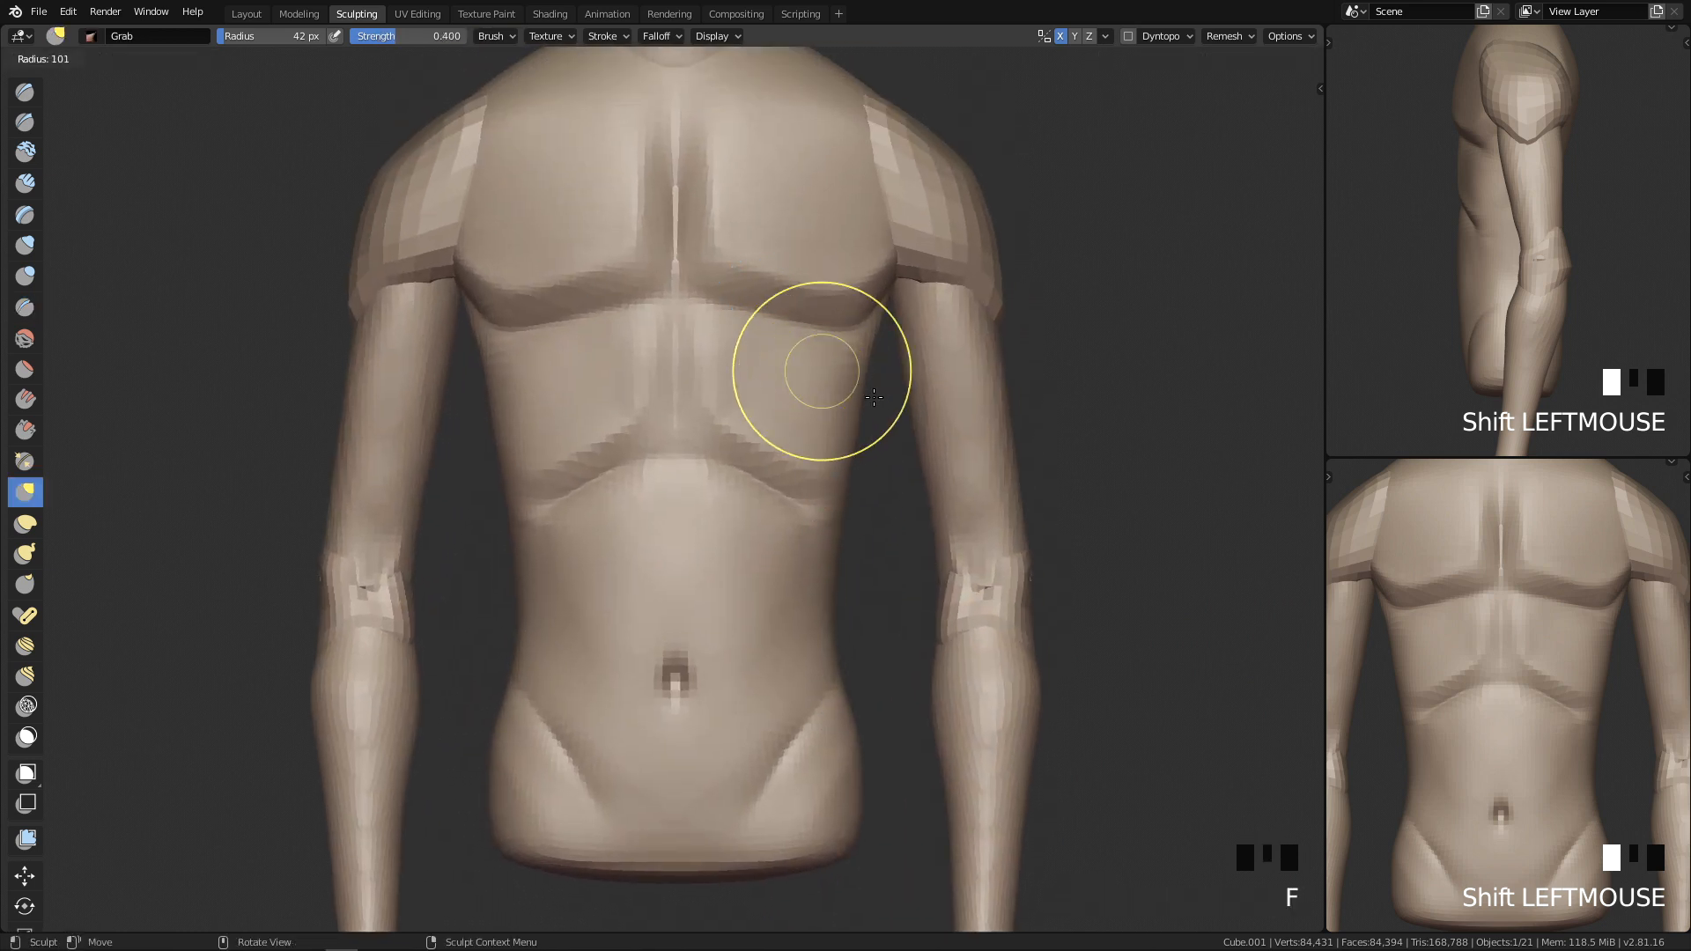
ctrl+middle_drag(816, 511, 743, 517)
key(q)
ctrl+middle_drag(896, 508, 838, 388)
key(f)
key(f)
click(738, 374)
key(f)
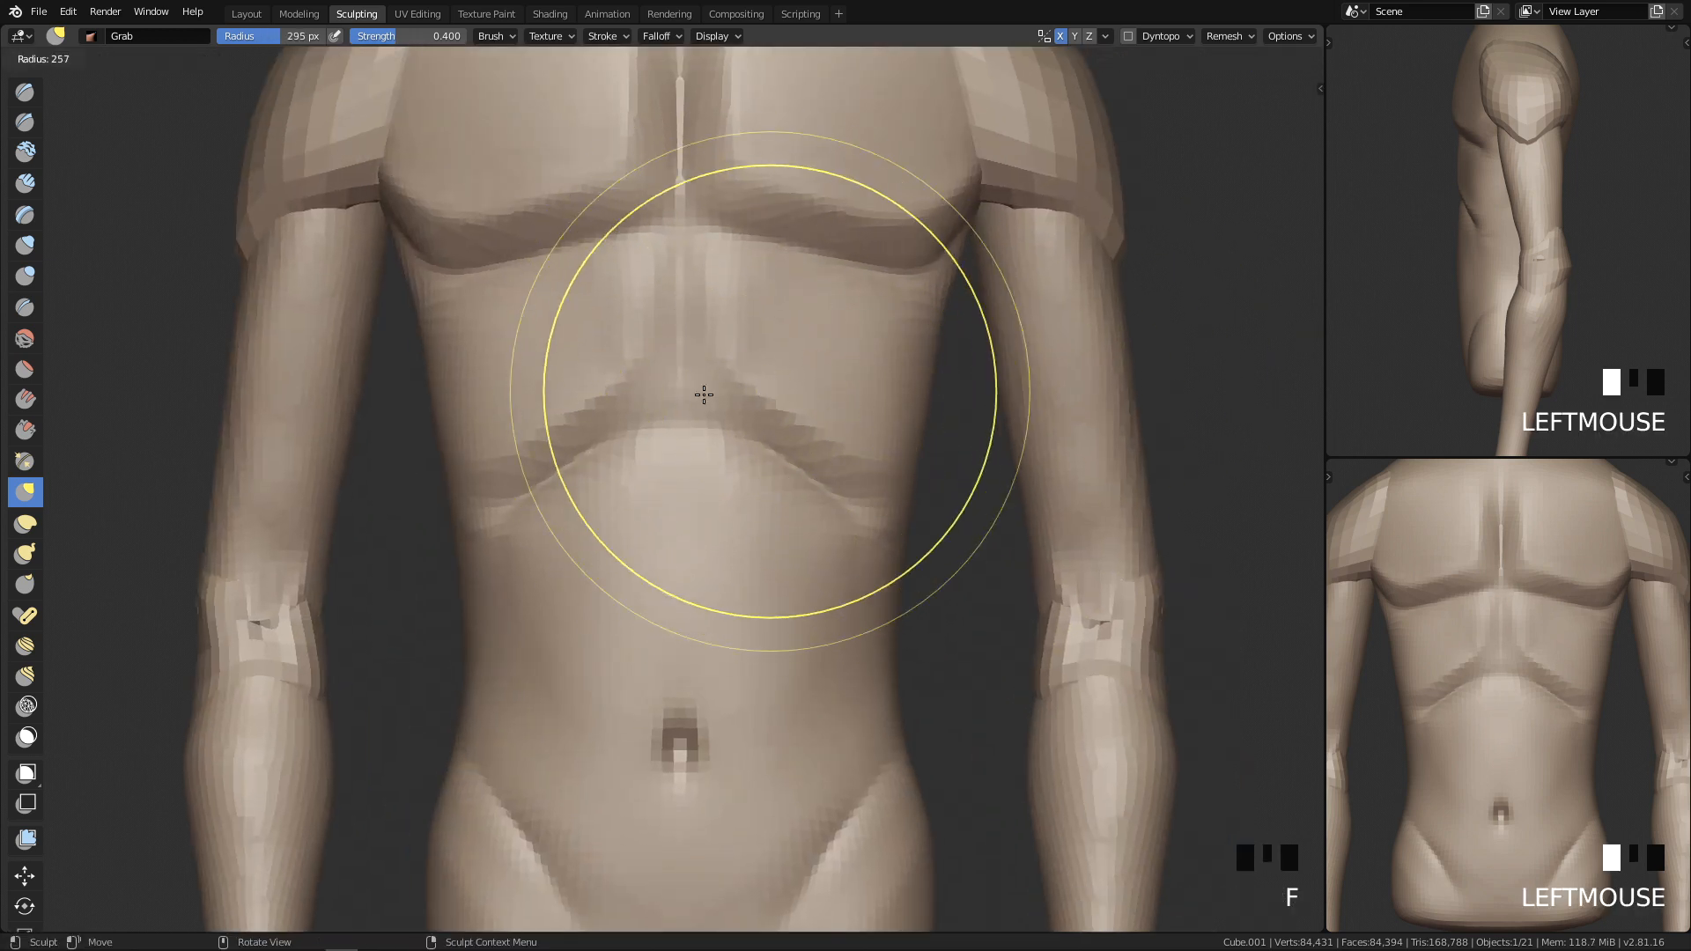
click(734, 388)
drag(735, 388, 746, 366)
drag(883, 476, 888, 463)
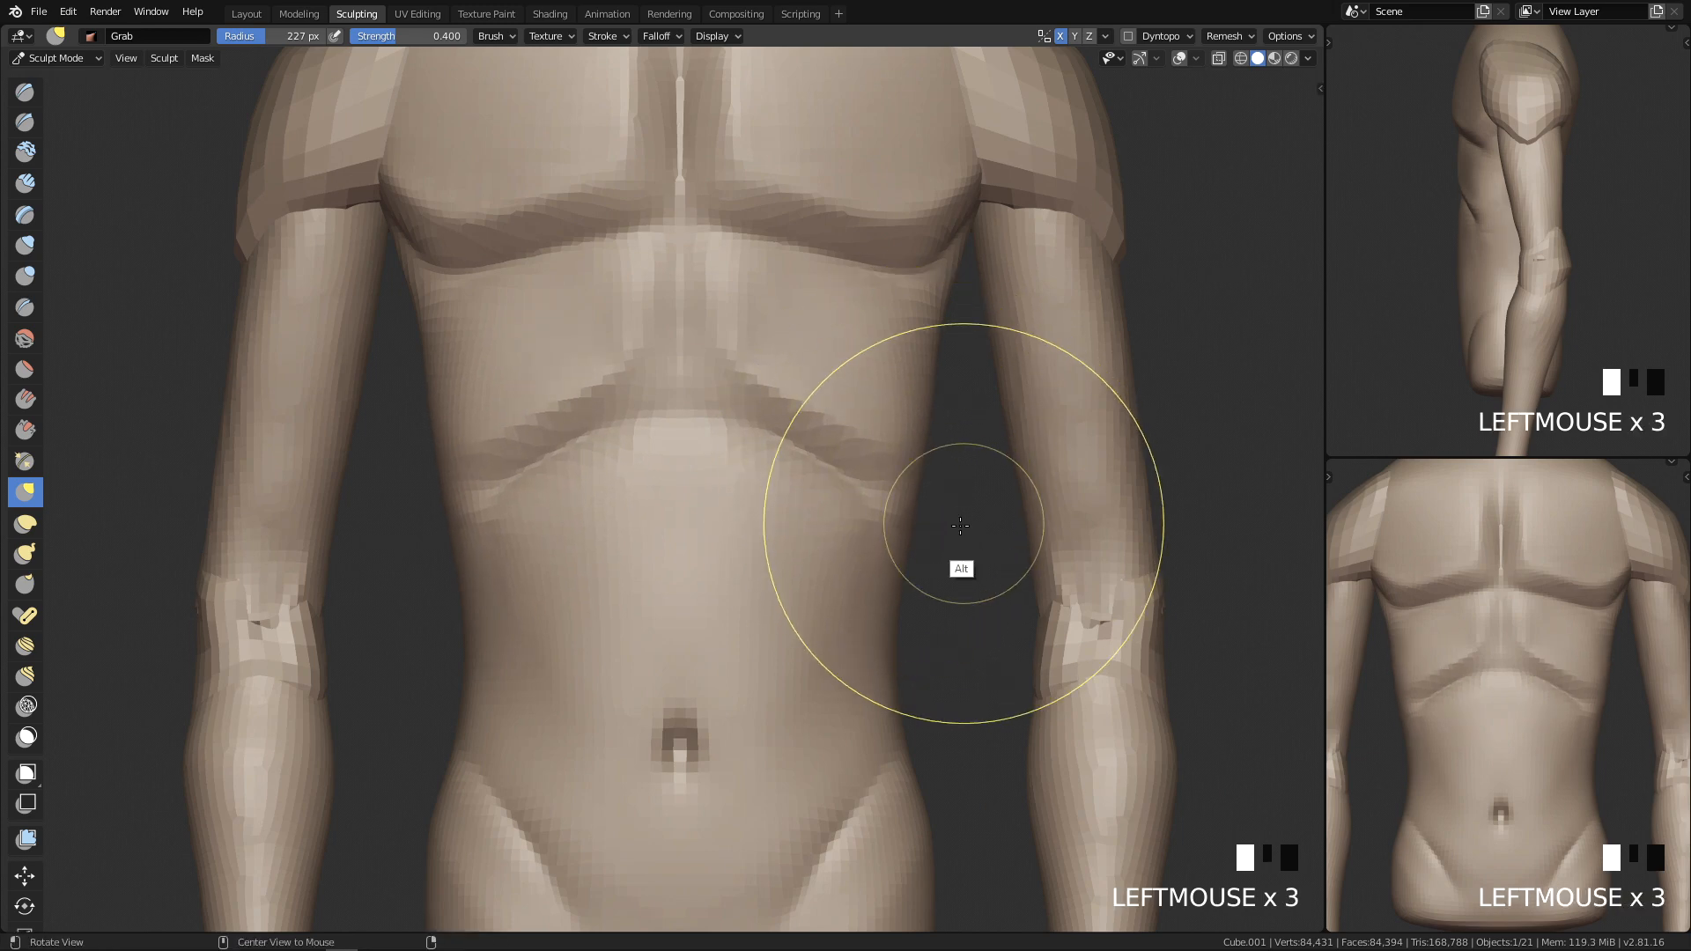
middle_drag(969, 566, 885, 560)
drag(907, 504, 928, 487)
key(ctrl+z)
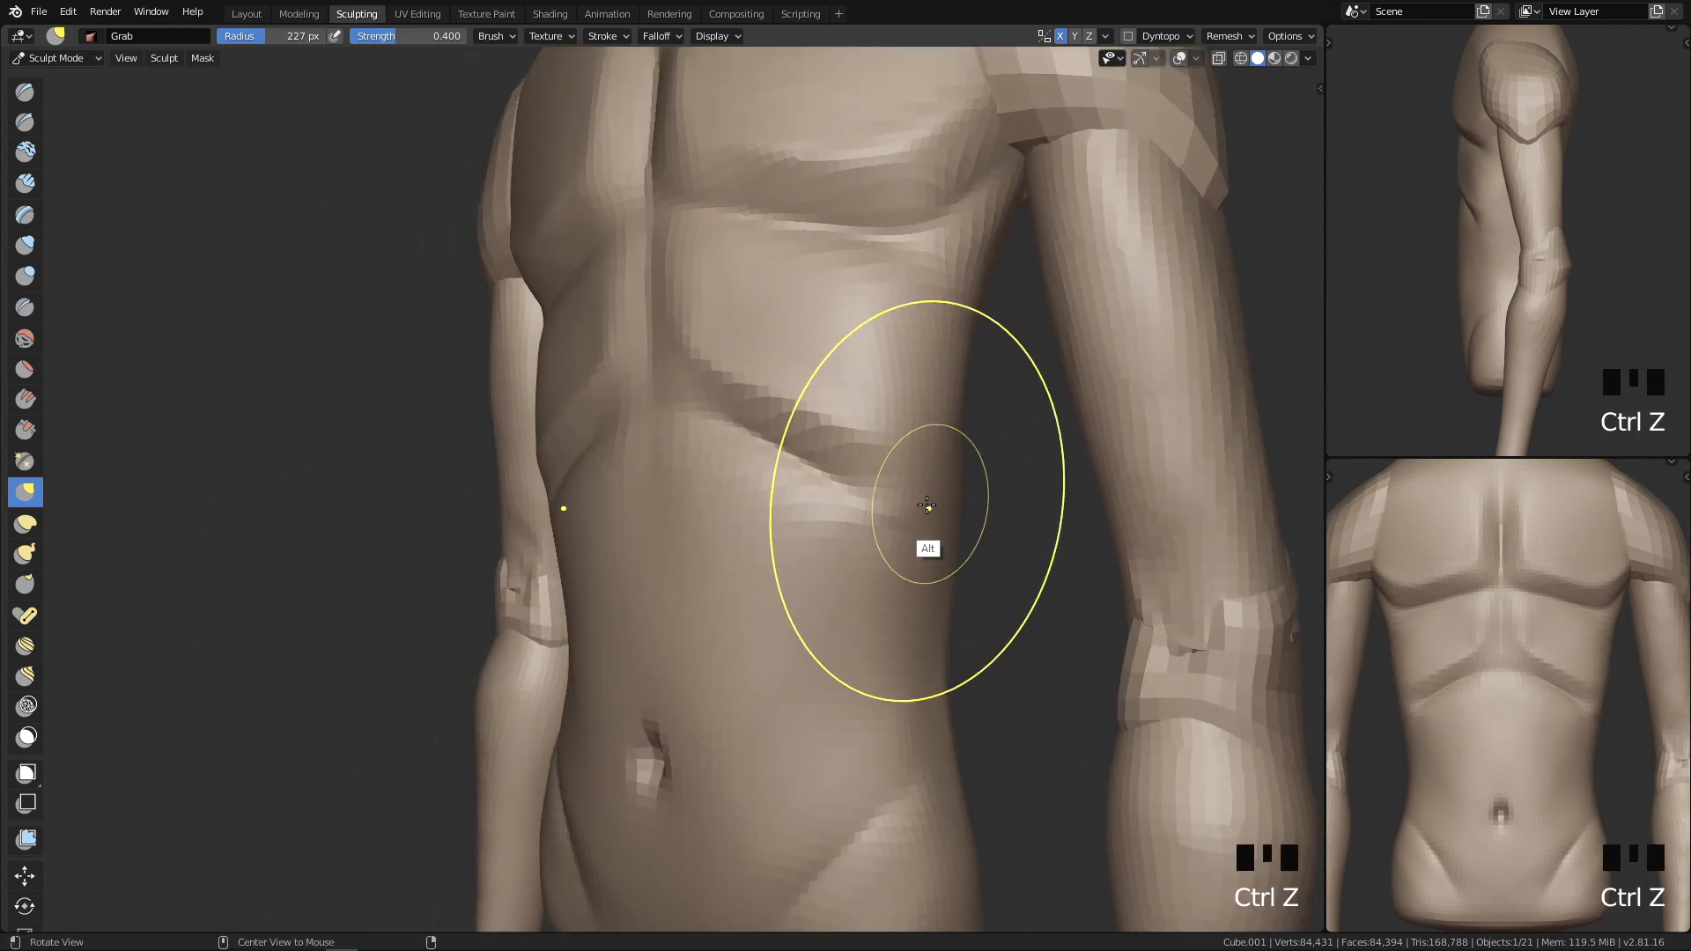
Step: Rework the outer end of the rib arch with the Crease brush at 115 px radius and smooth the side ribcage
middle_drag(921, 502, 822, 491)
key(4)
key(f)
key(f)
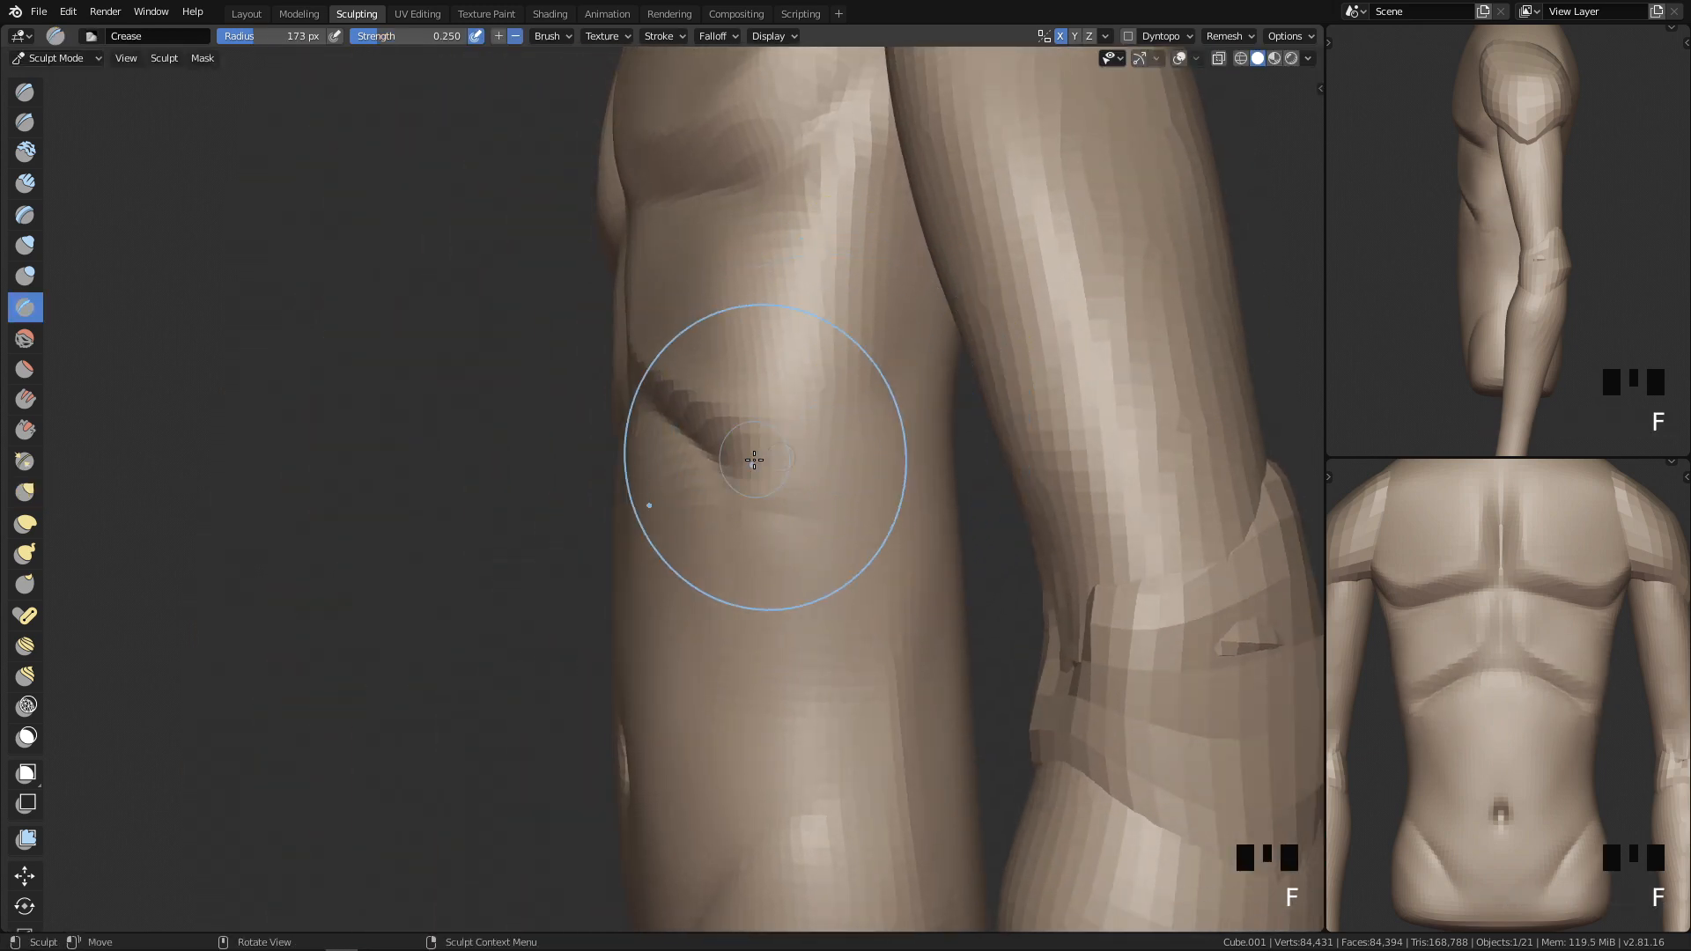
click(651, 480)
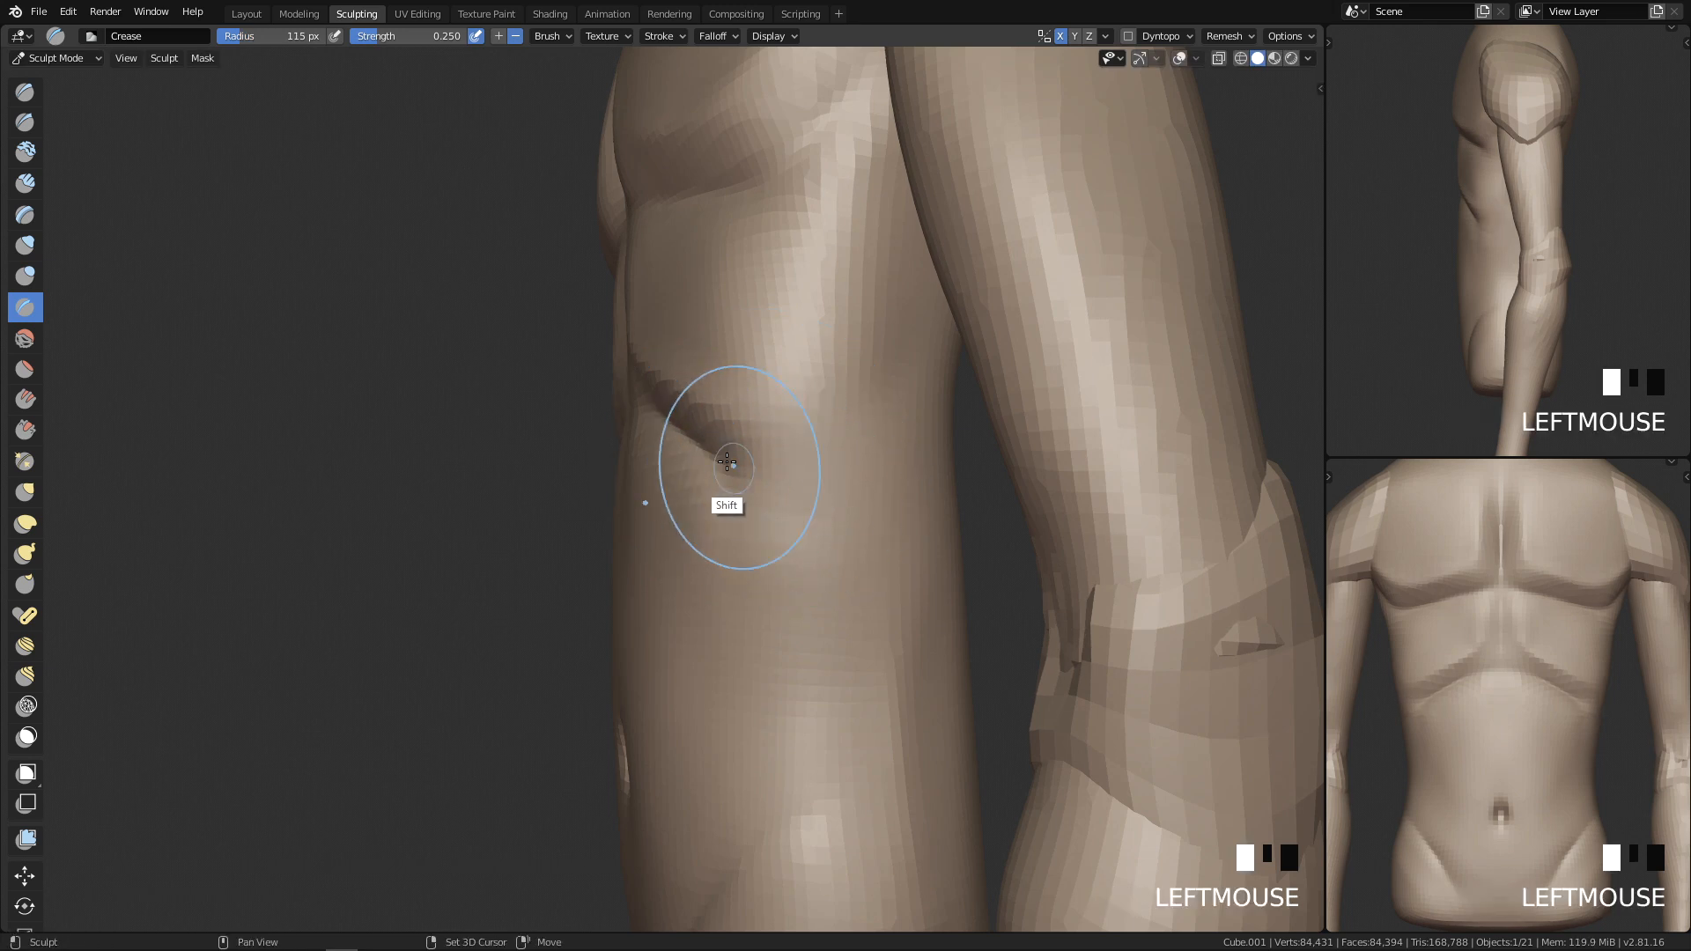
shift+drag(837, 463, 826, 422)
shift+drag(806, 387, 824, 334)
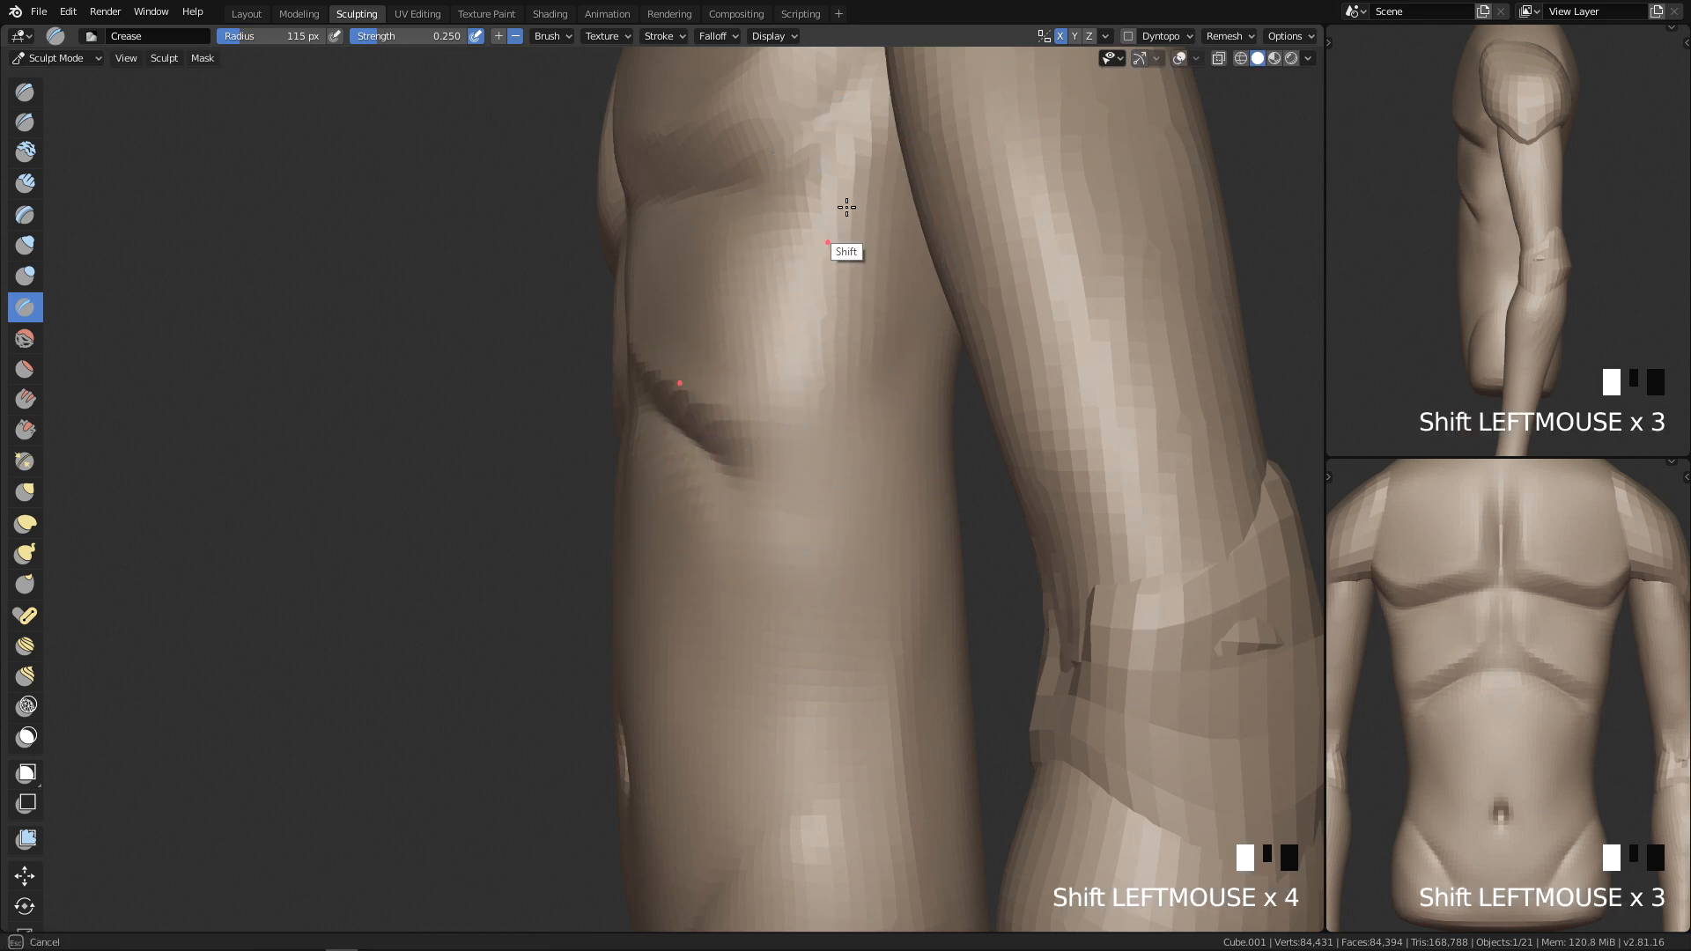
Step: Adjust the torso's side contour beside the rib arch with the Grab brush, reducing its radius to 121 px
key(q)
mouse_move(920, 389)
ctrl+middle_down()
mouse_move(810, 833)
mouse_move(848, 536)
mouse_move(819, 595)
mouse_move(840, 405)
ctrl+middle_up()
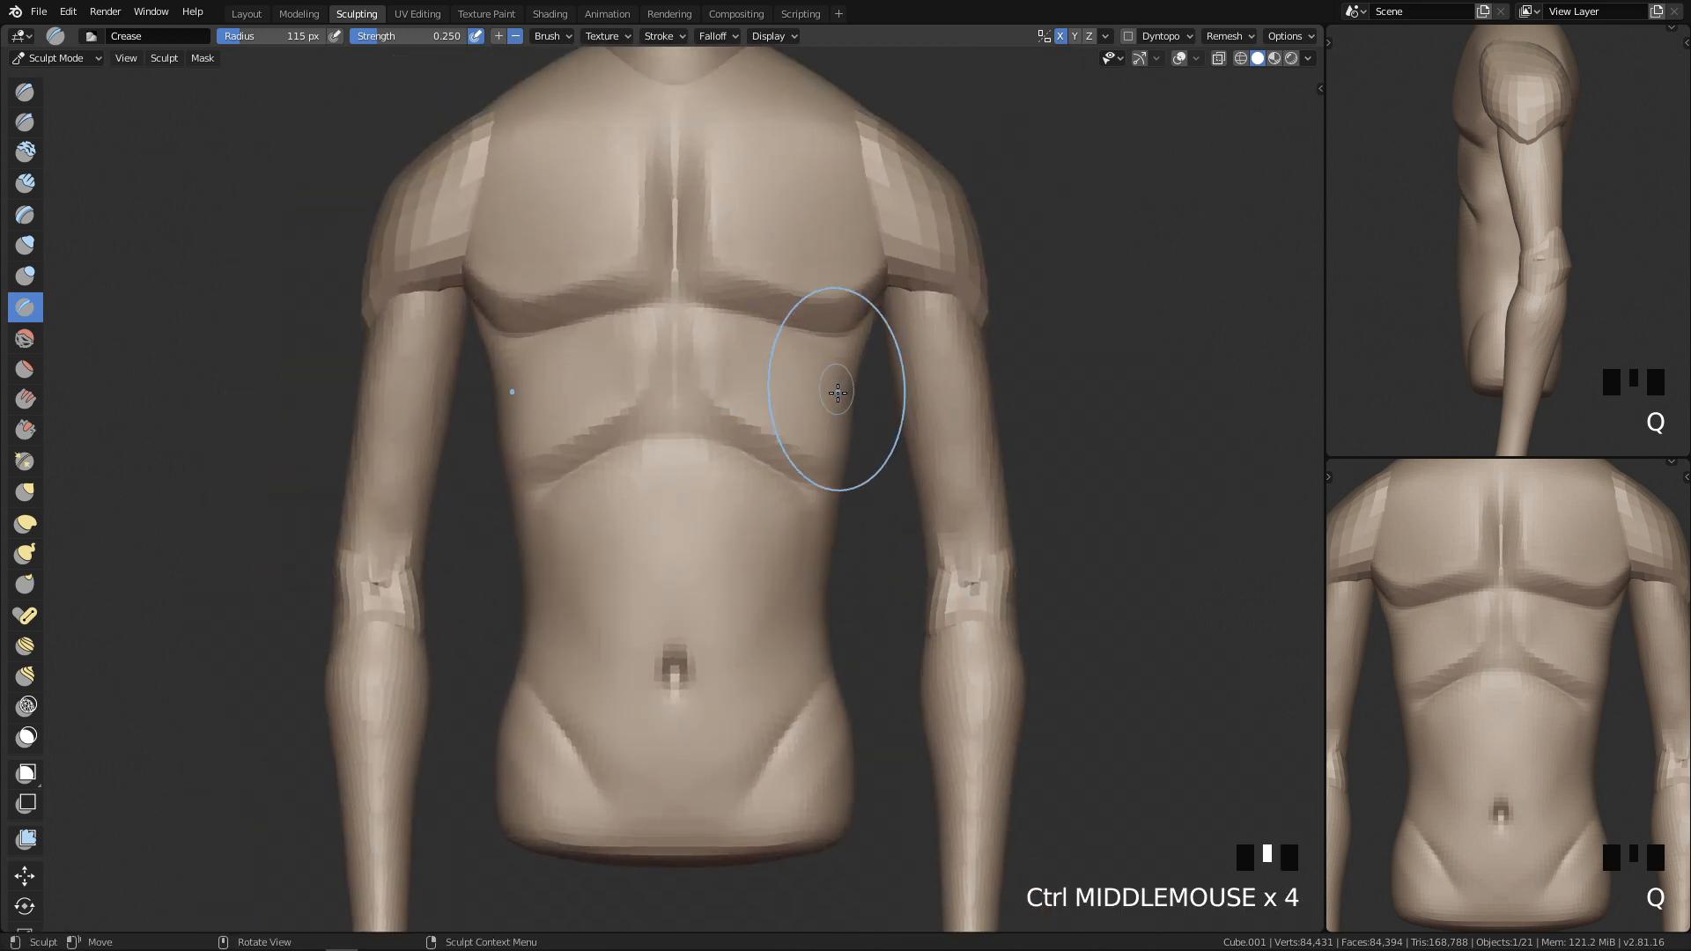
key(g)
key(f)
key(f)
key(f)
click(806, 457)
key(f)
click(848, 427)
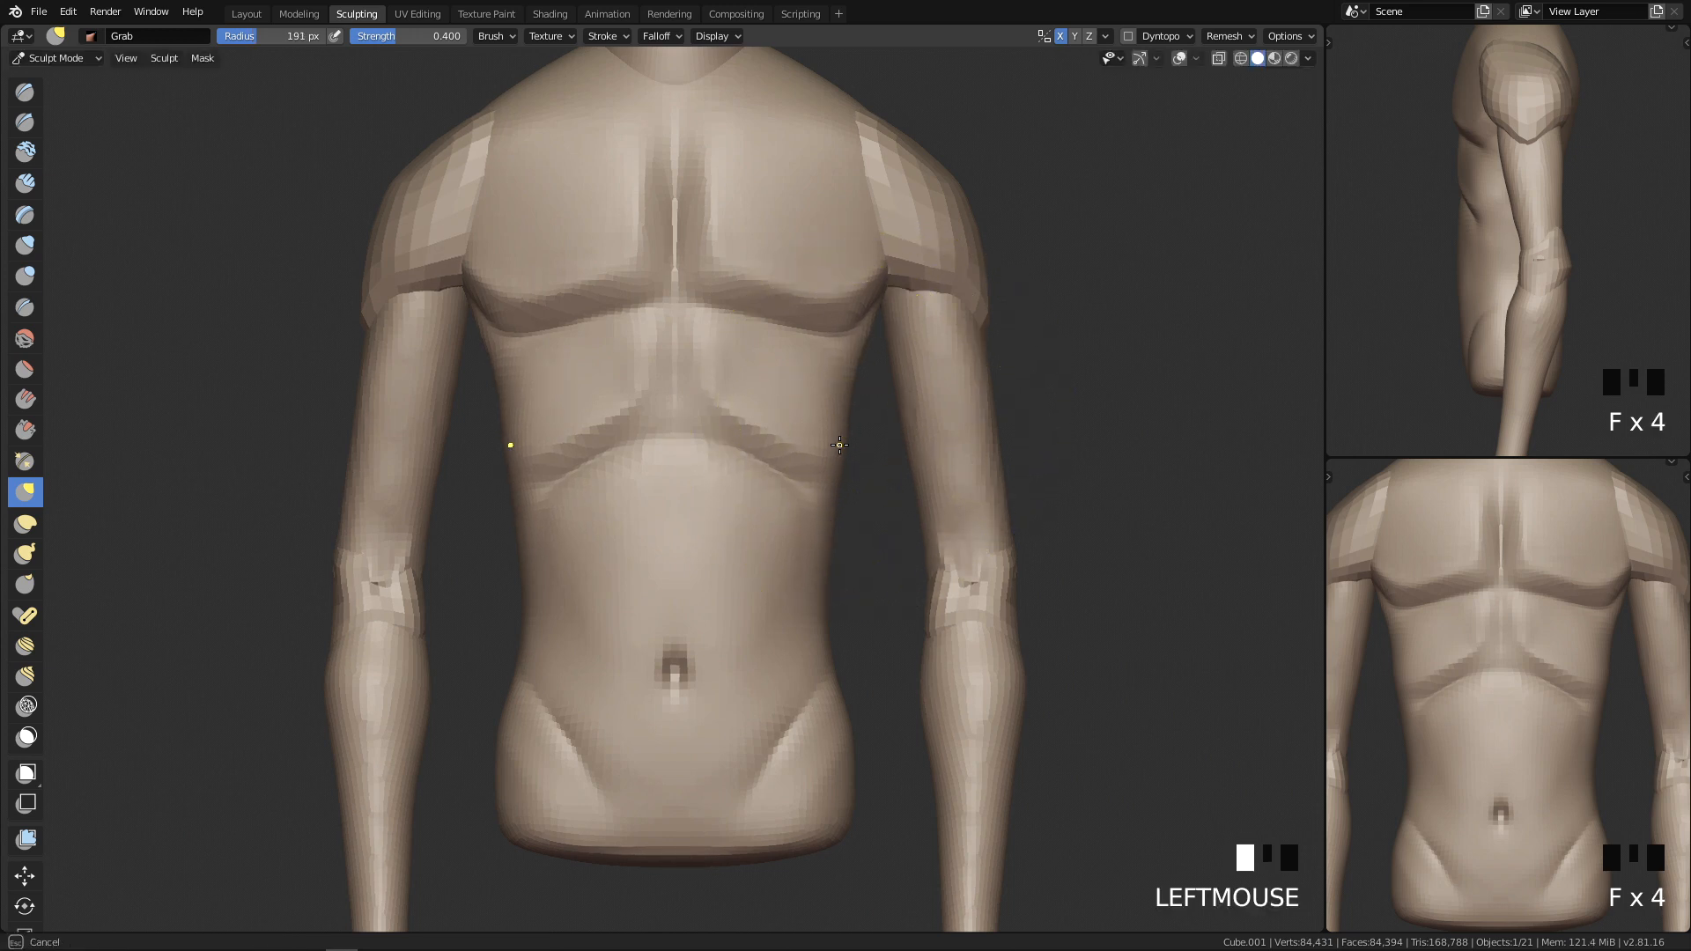
key(f)
click(853, 385)
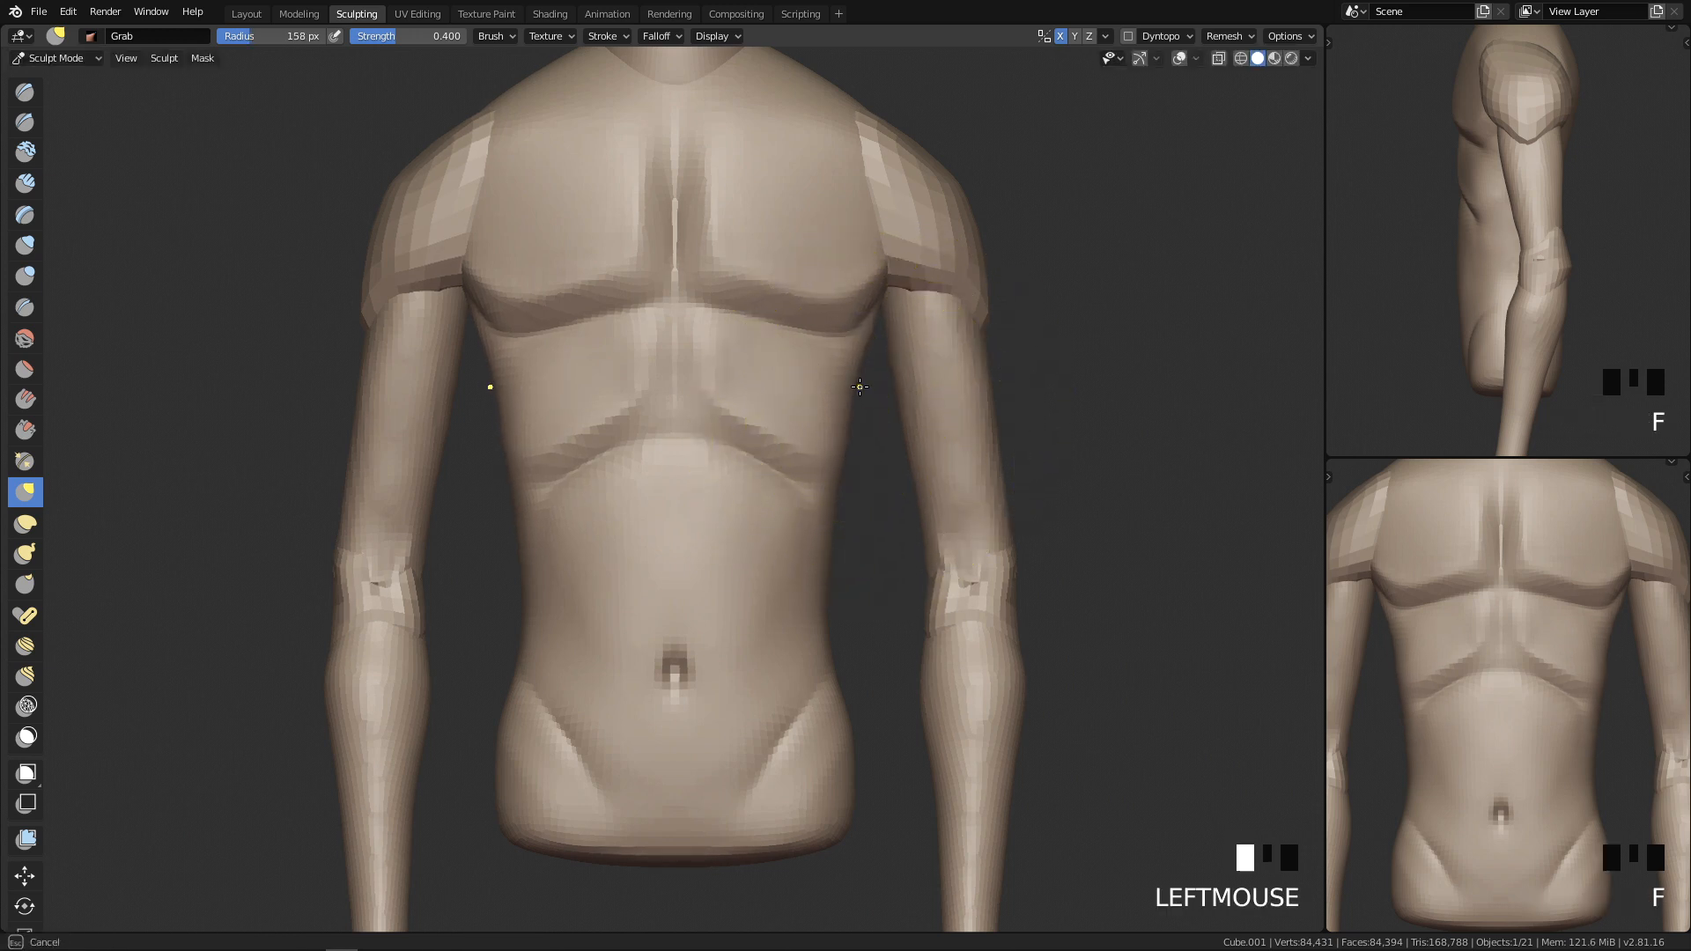
key(ctrl+z)
drag(843, 464, 833, 450)
Step: Carve the lower edges of the shoulder blades on the back with the Crease brush at 30 px radius
ctrl+middle_drag(925, 358, 793, 760)
ctrl+middle_drag(890, 566, 813, 723)
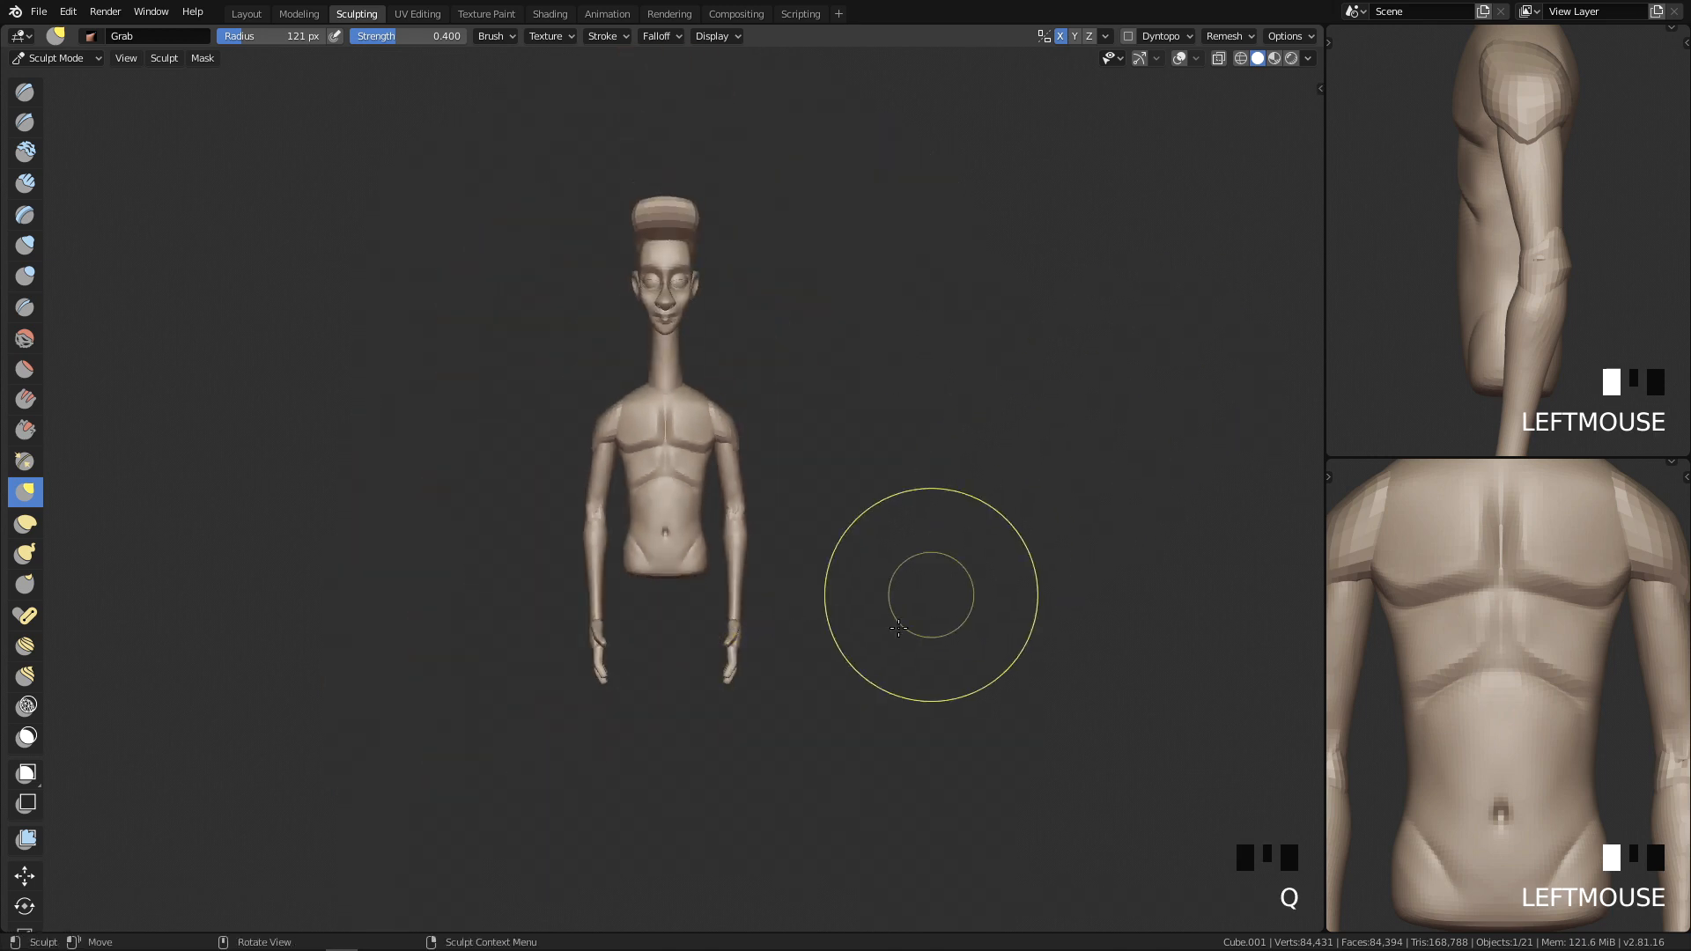
key(q)
key(q)
key(q)
ctrl+middle_drag(779, 749, 793, 564)
mouse_move(797, 687)
ctrl+middle_down()
mouse_move(811, 528)
mouse_move(751, 513)
mouse_move(713, 384)
ctrl+middle_up()
key(shift+c)
key(f)
click(725, 491)
drag(644, 326, 738, 330)
key(ctrl+z)
key(f)
click(815, 308)
drag(813, 287, 734, 326)
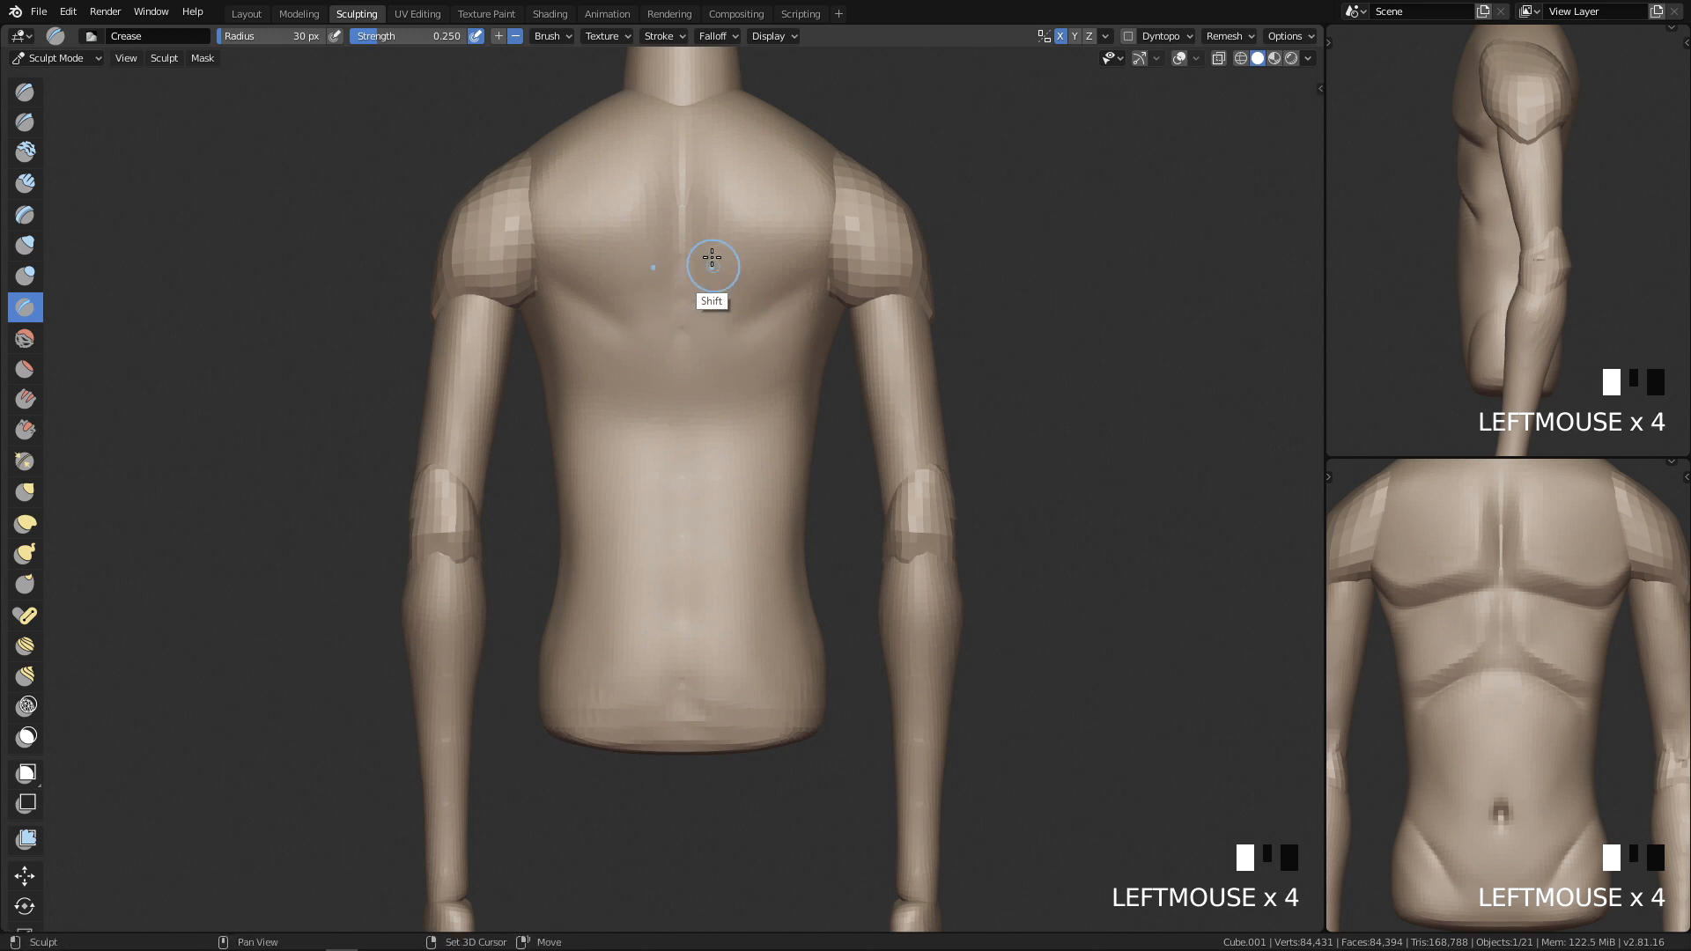
Step: Recut the crease beneath the shoulder blades and smooth it into the middle back
key(f)
drag(758, 310, 742, 325)
mouse_move(775, 290)
shift+mouse_down()
mouse_move(766, 269)
mouse_move(736, 272)
mouse_move(712, 339)
shift+mouse_up()
mouse_move(696, 389)
shift+mouse_down()
mouse_move(757, 380)
mouse_move(726, 436)
mouse_move(635, 395)
mouse_move(623, 407)
shift+mouse_up()
Step: Sculpt the middle back below the shoulder blades with Clay Strips at 53 px radius, smoothing down to the lower back
key(3)
key(ctrl+z)
mouse_move(627, 401)
mouse_down()
mouse_move(616, 420)
mouse_move(612, 387)
mouse_up()
mouse_move(610, 393)
shift+mouse_down()
mouse_move(583, 424)
mouse_move(649, 461)
mouse_move(616, 367)
mouse_move(646, 411)
shift+mouse_up()
drag(647, 411, 596, 406)
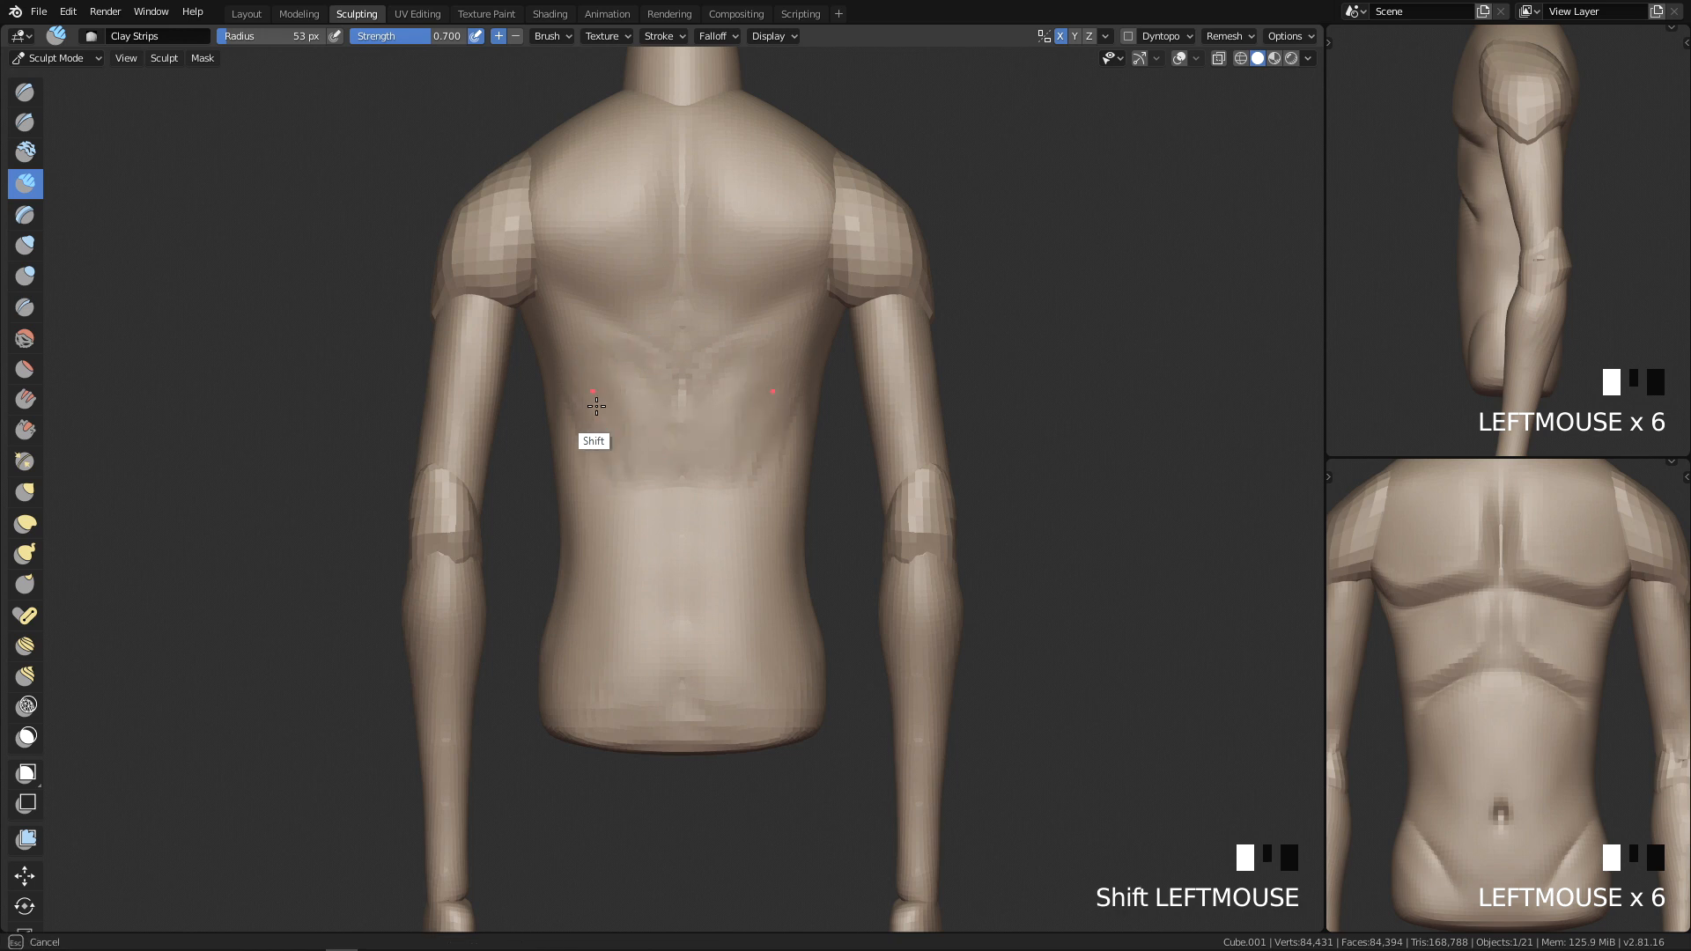
shift+drag(577, 471, 624, 480)
shift+drag(687, 442, 684, 581)
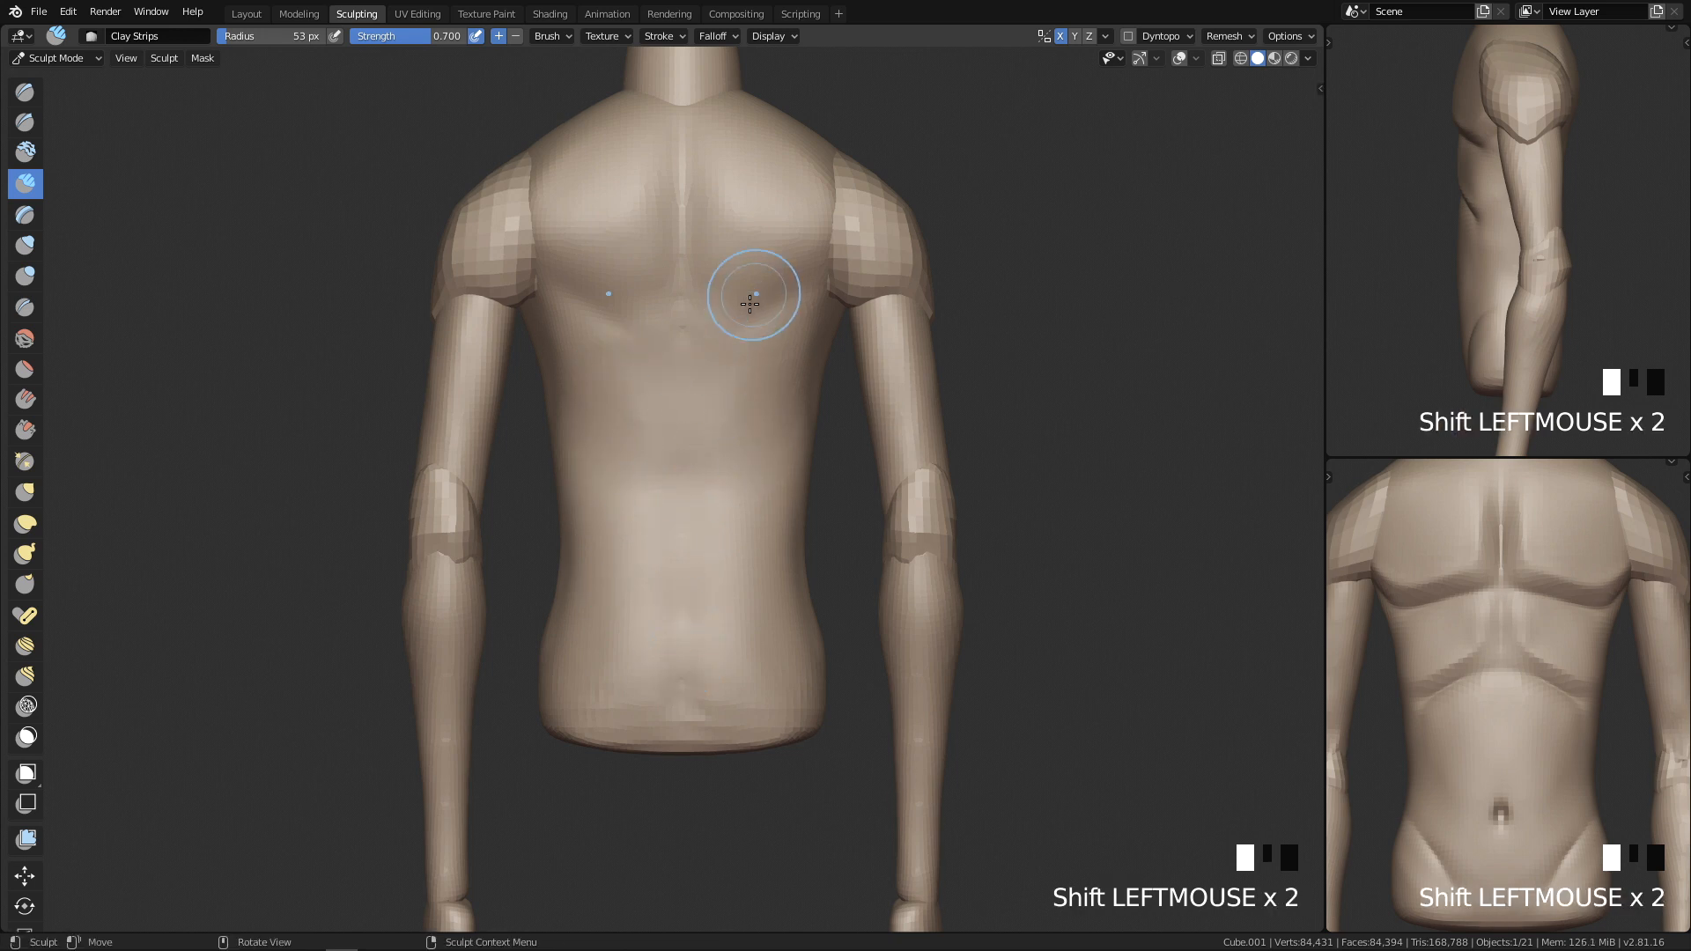
Step: Shape the lower back beside the spine and the flanks with Clay Strips at 53 px radius, smoothing the strokes
drag(676, 468, 623, 564)
drag(622, 493, 700, 594)
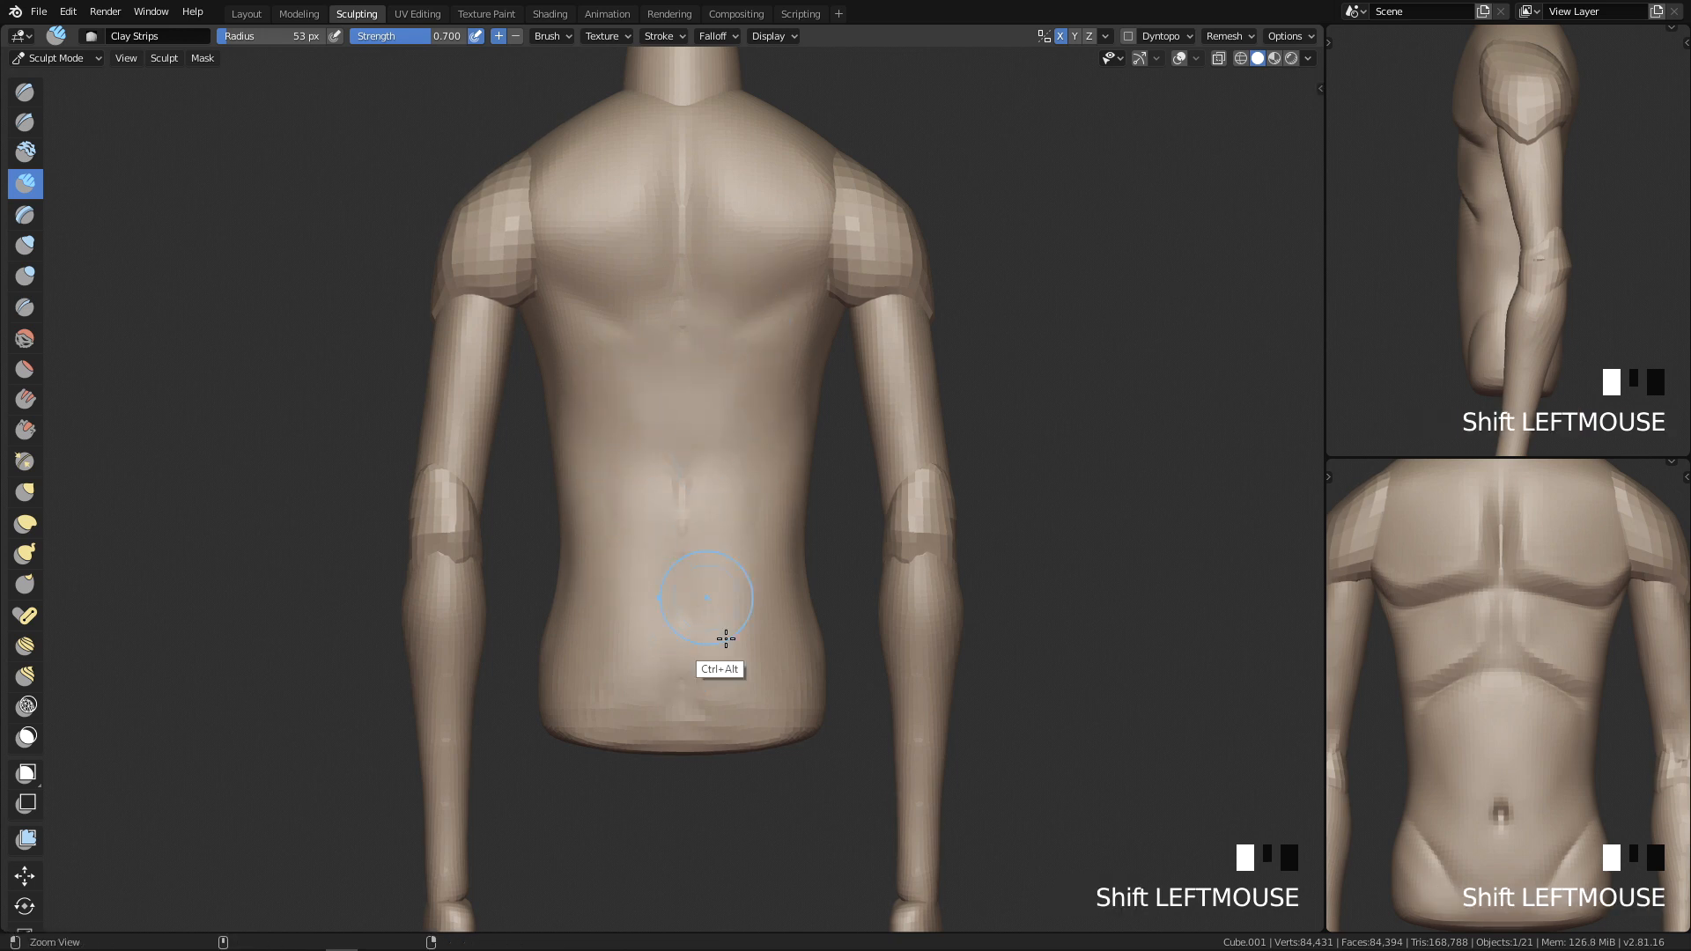
ctrl+middle_drag(725, 637, 822, 555)
drag(831, 418, 805, 535)
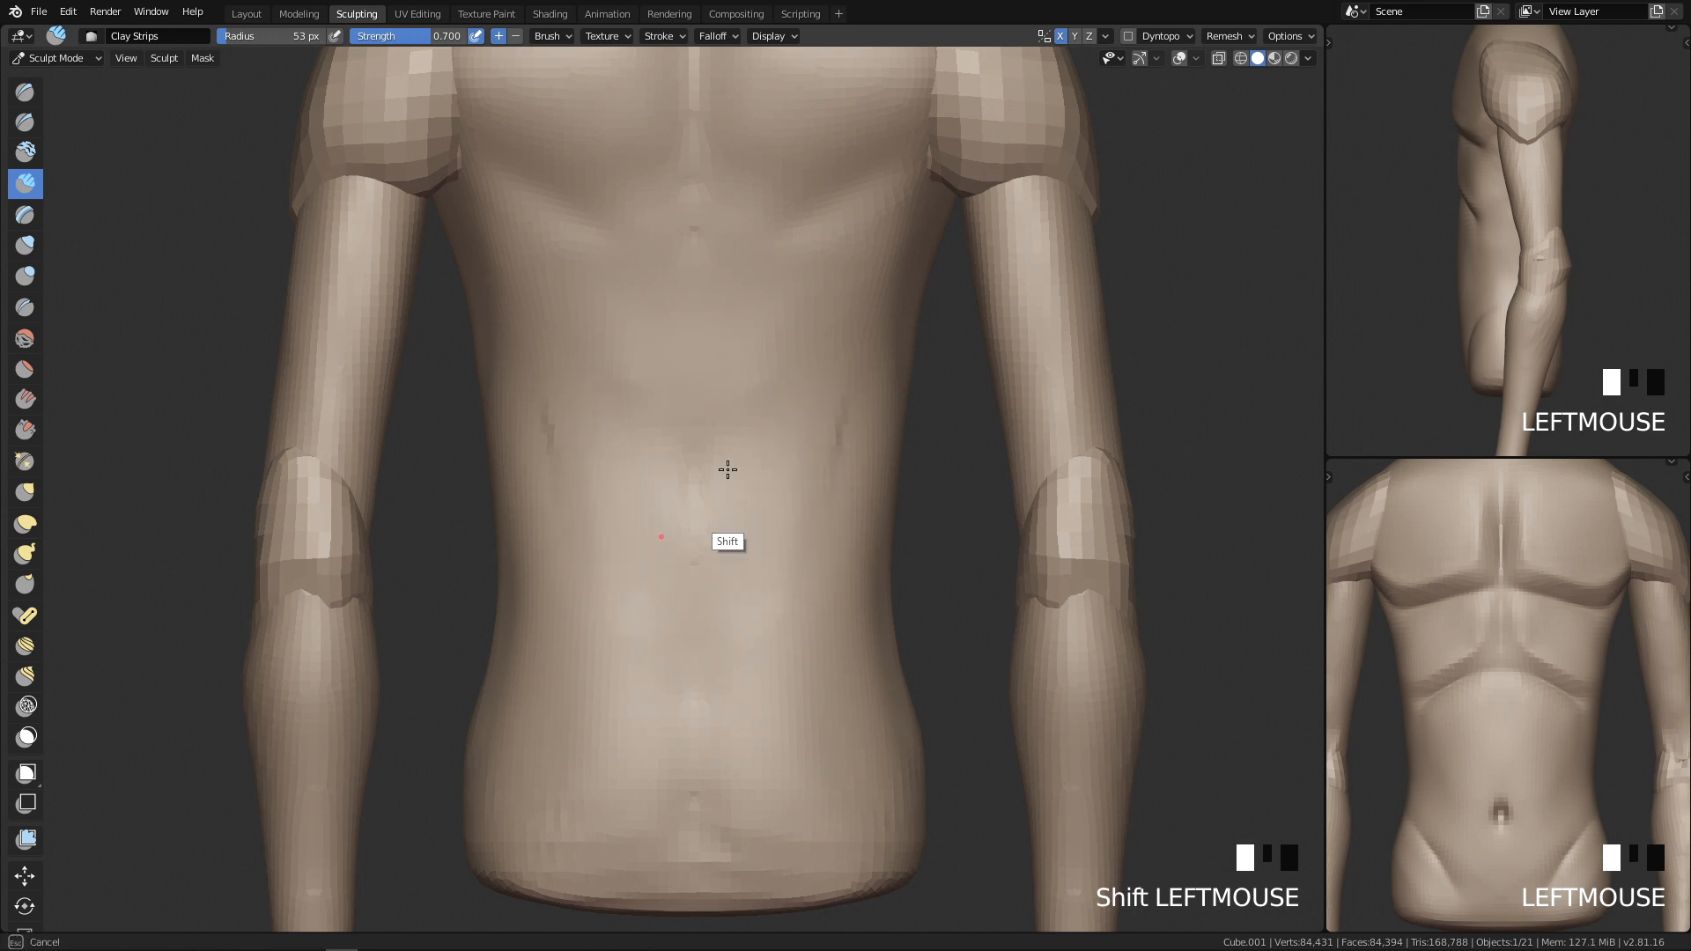
Step: Smooth the flank at 130 px radius and blend further Clay Strips volume into the lower back
key(f)
click(626, 325)
mouse_move(578, 441)
middle_down()
mouse_move(604, 435)
mouse_move(603, 478)
mouse_move(619, 426)
mouse_move(714, 404)
middle_up()
key(f)
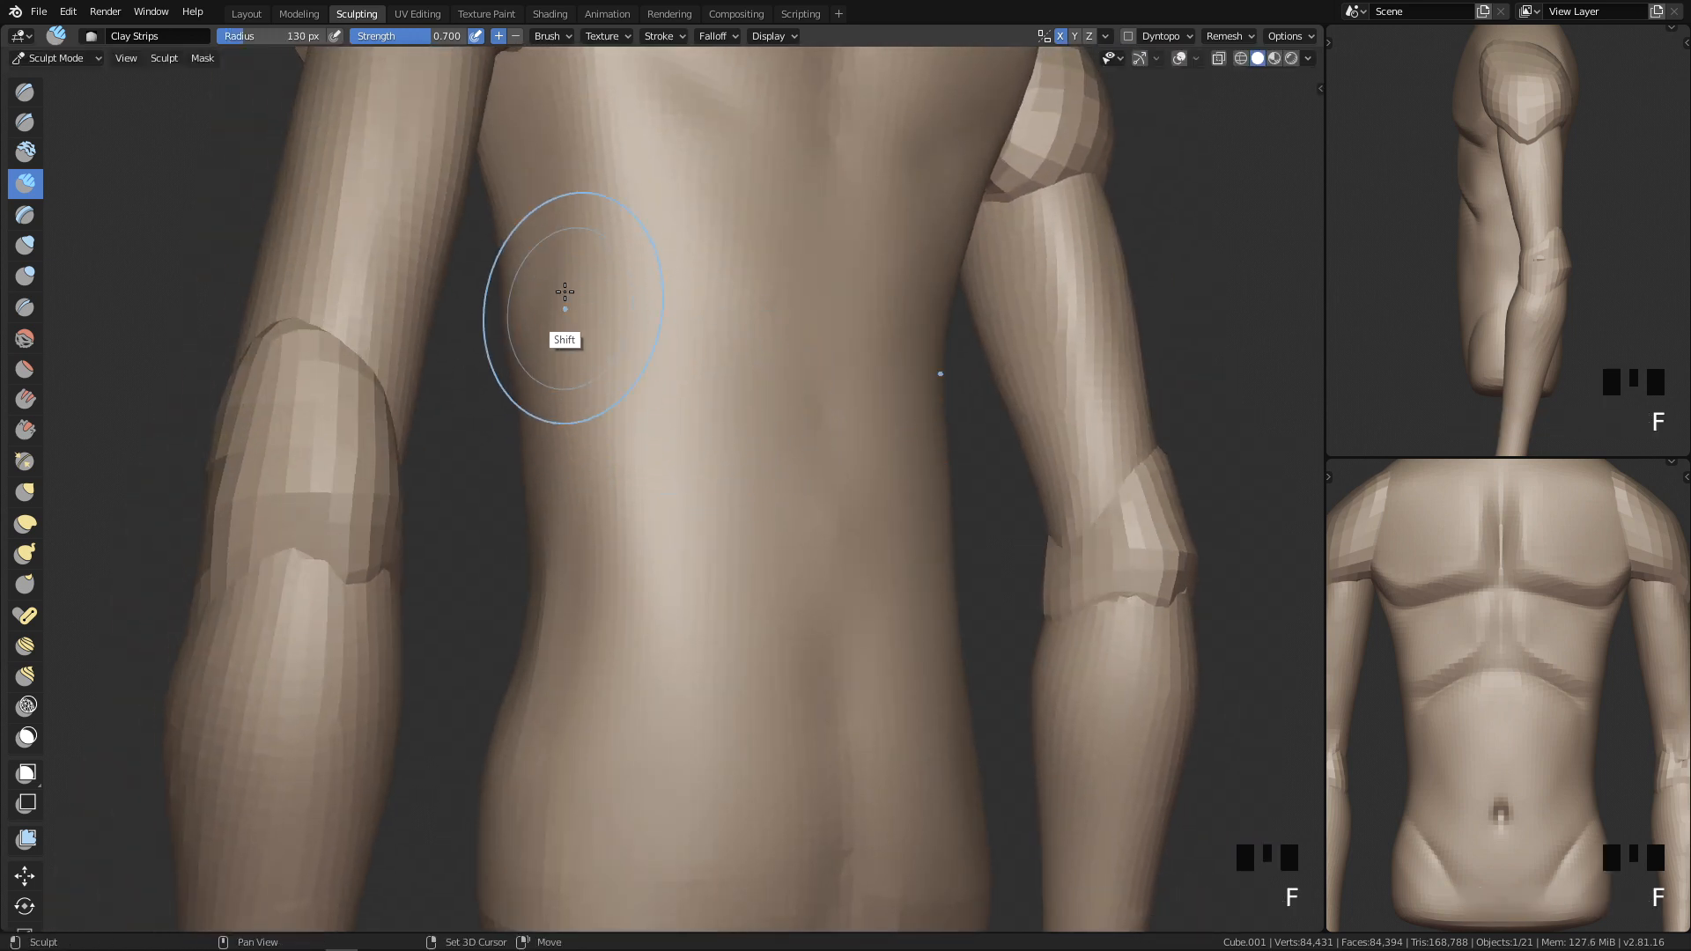
shift+click(578, 322)
shift+drag(579, 321, 754, 585)
middle_drag(755, 585, 714, 479)
drag(713, 479, 670, 379)
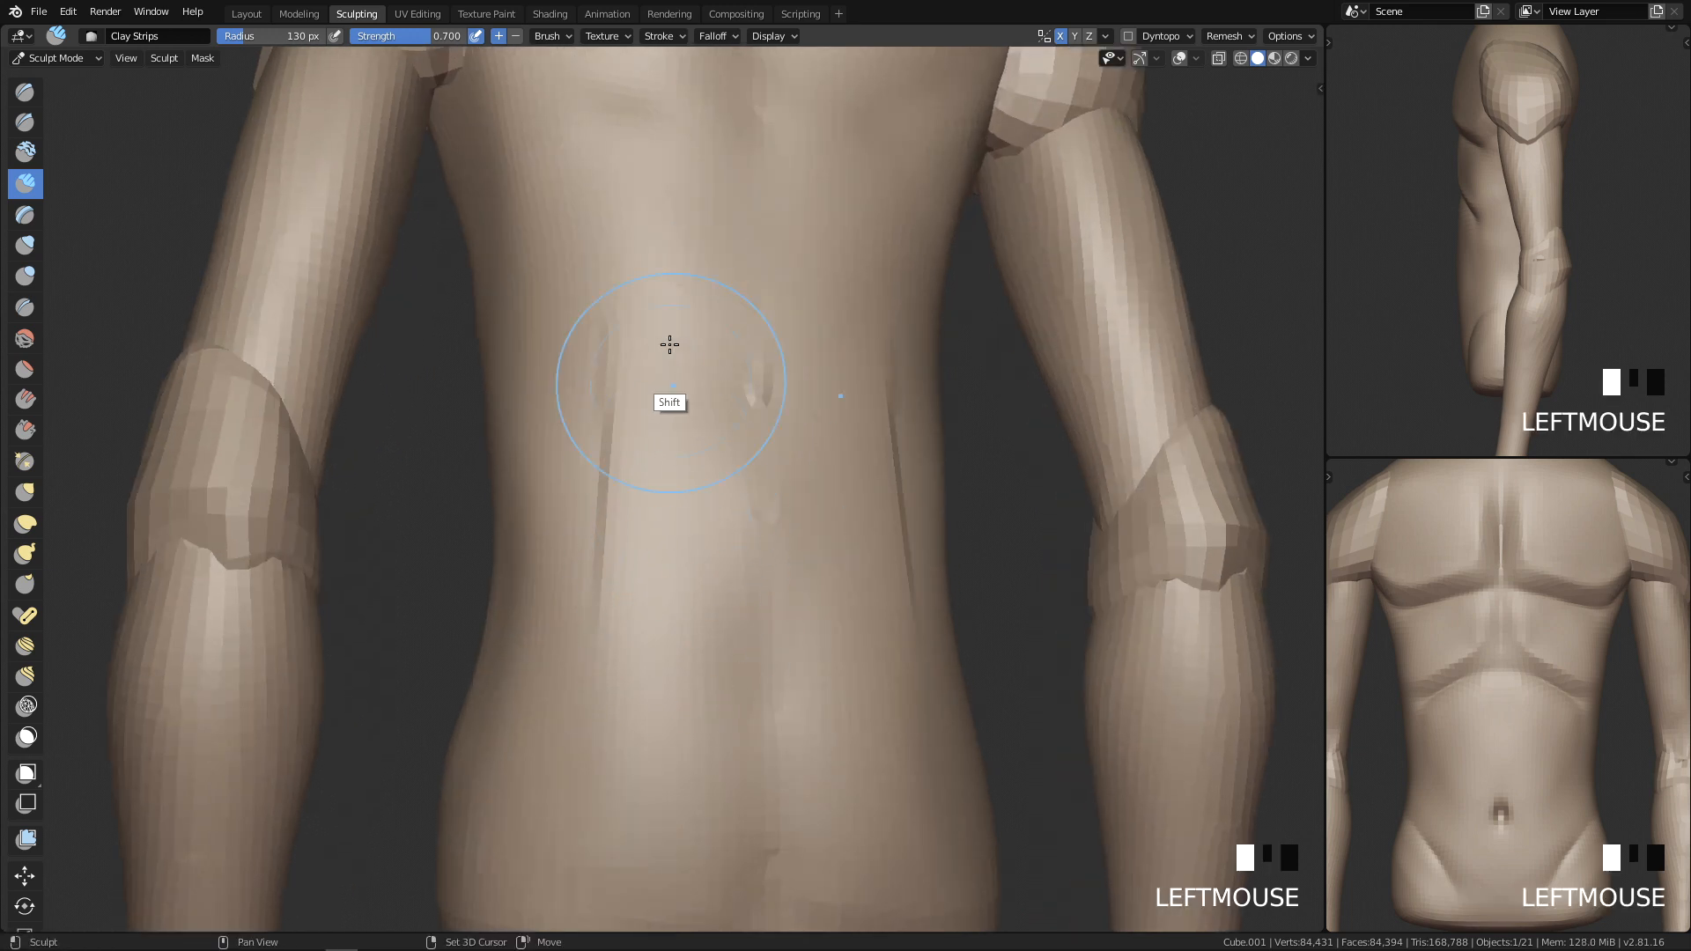
mouse_move(802, 559)
ctrl+middle_down()
mouse_move(766, 604)
mouse_move(657, 616)
mouse_move(690, 532)
mouse_move(751, 479)
mouse_move(736, 306)
ctrl+middle_up()
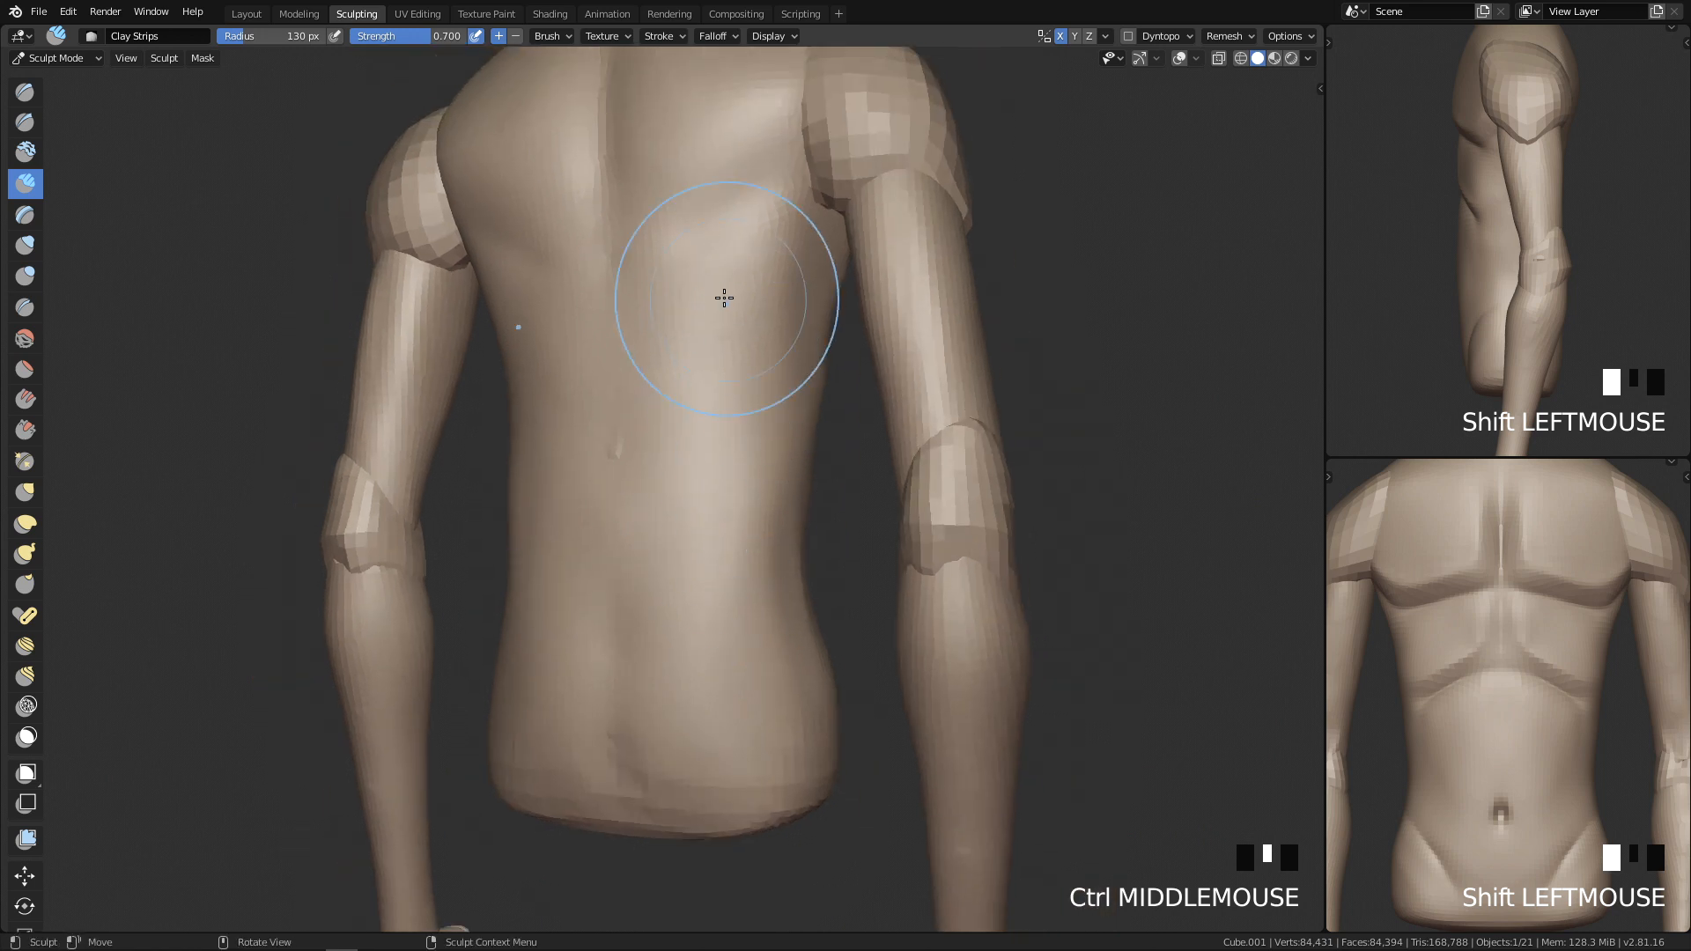
Step: Cut the spine groove down the middle of the back with the Crease brush at 27 px radius
key(4)
key(f)
middle_drag(609, 246, 717, 366)
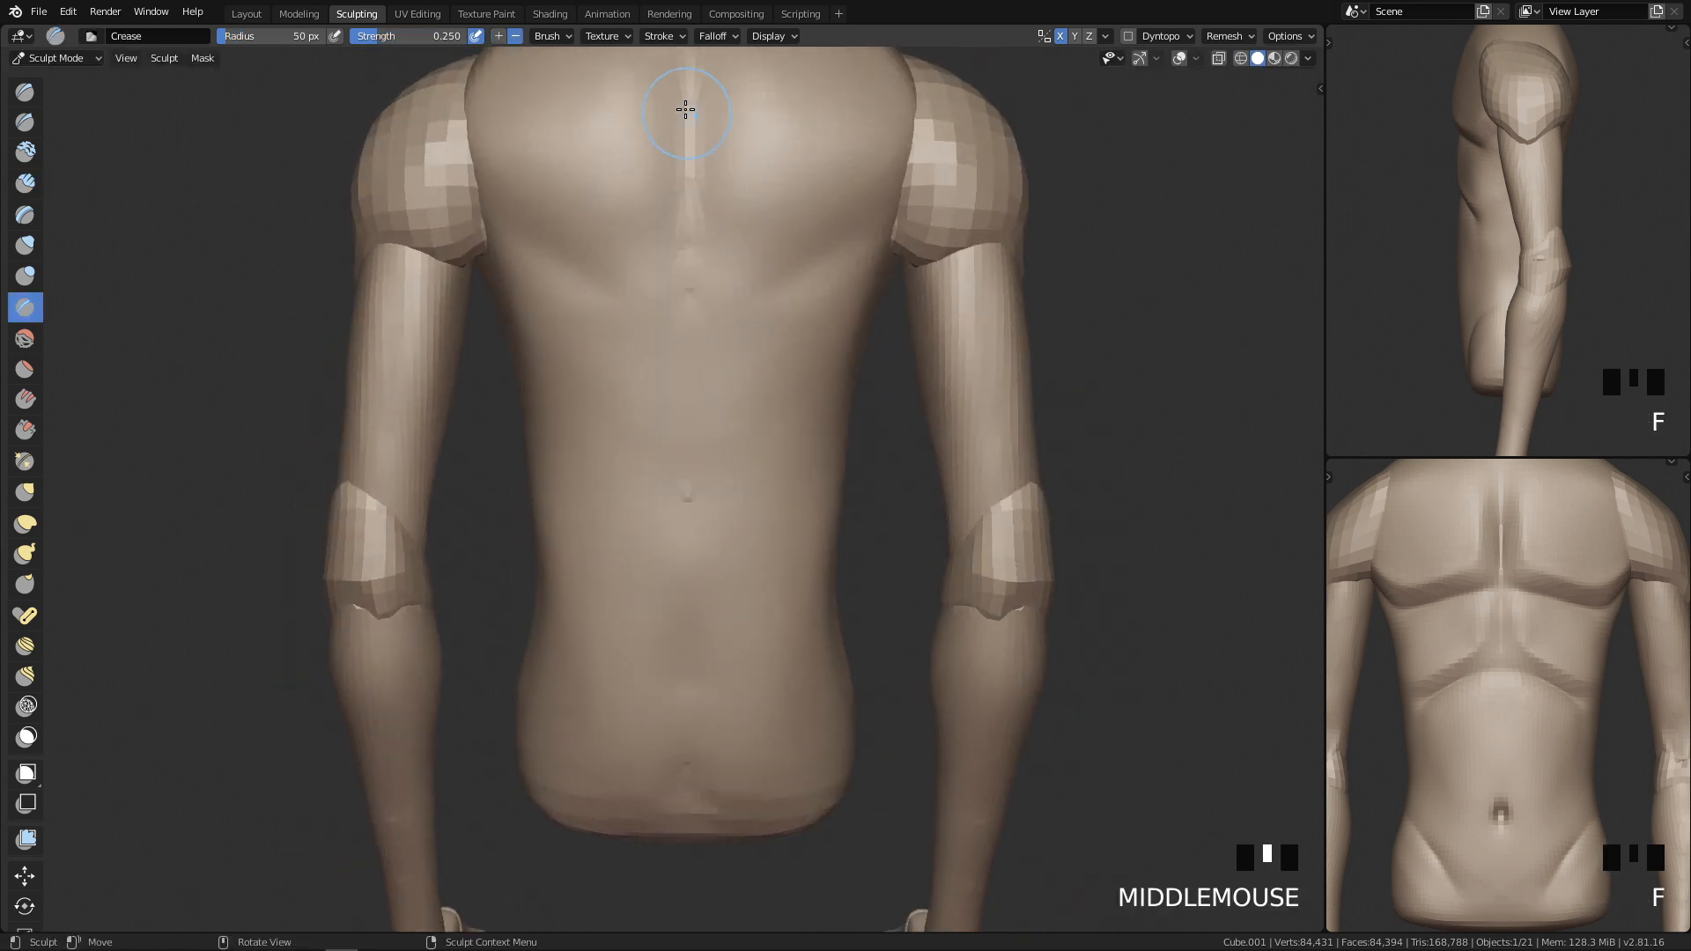
ctrl+middle_drag(672, 341, 702, 511)
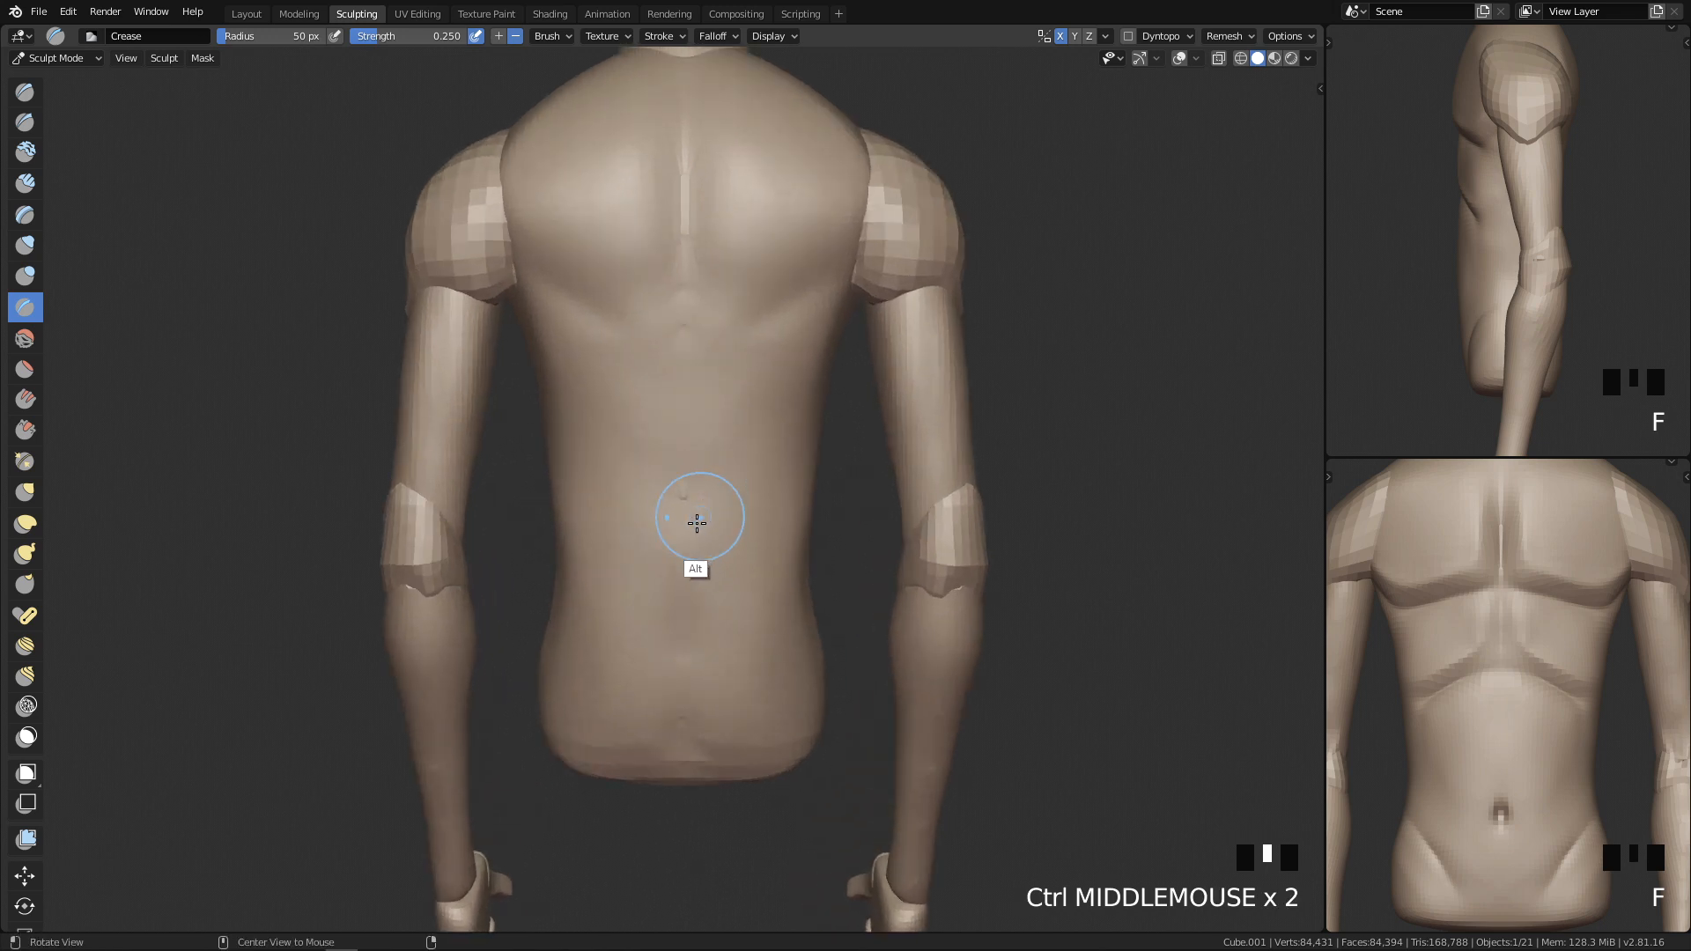
middle_drag(734, 579, 750, 467)
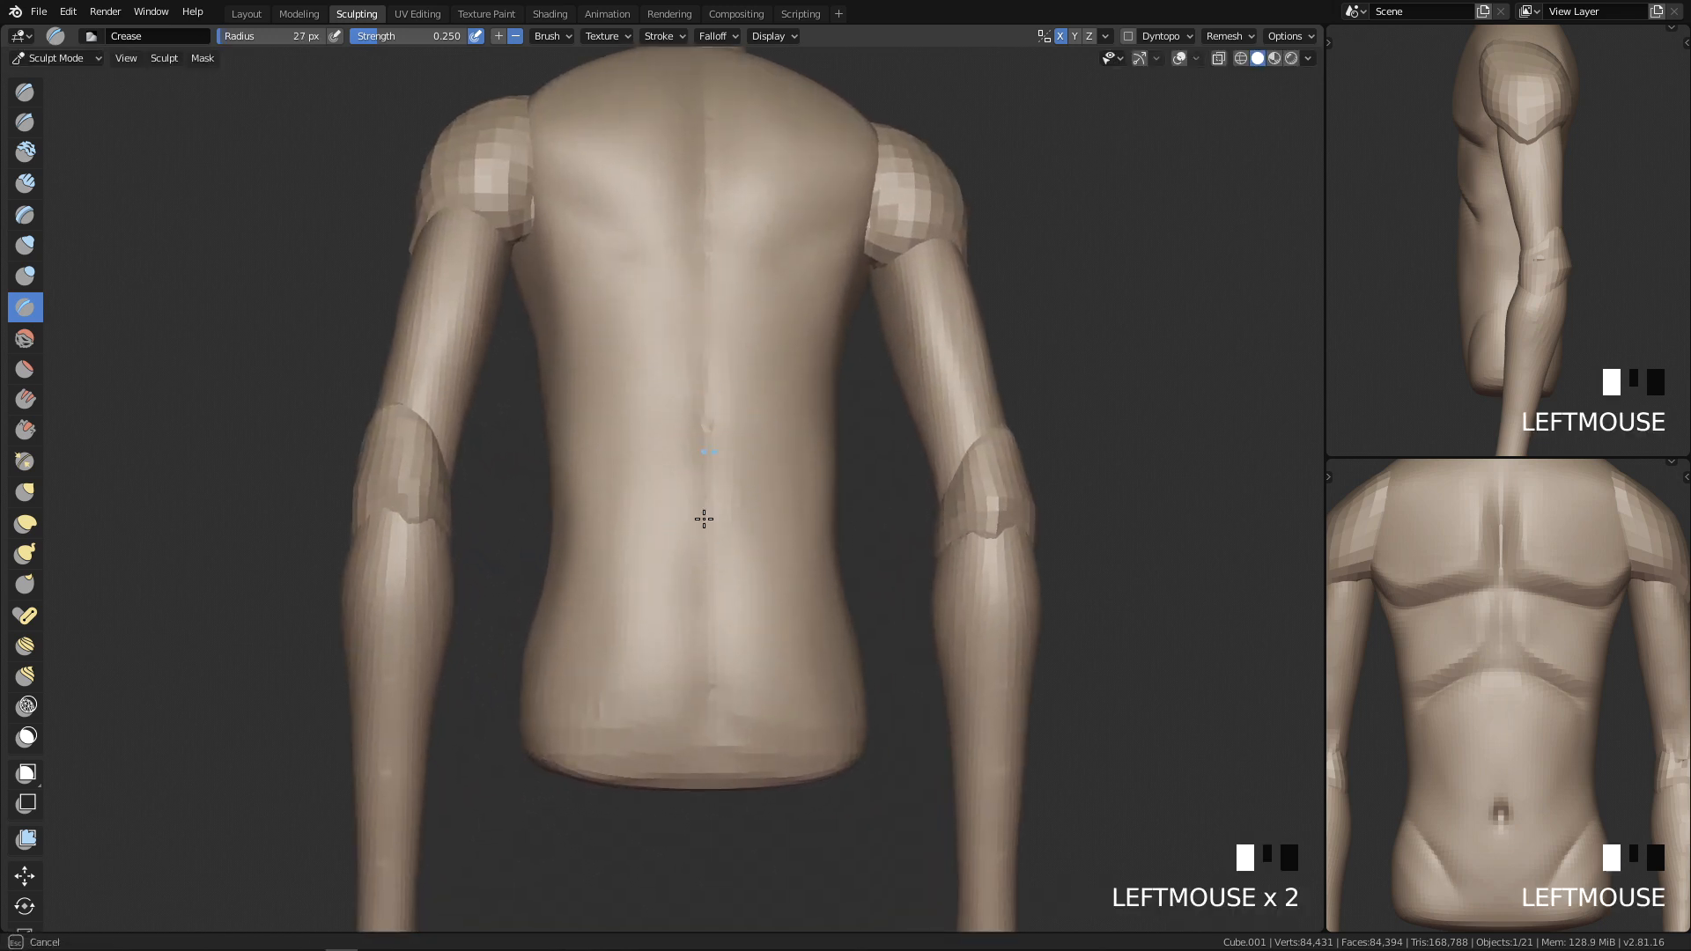
Step: Deepen the spine groove through the lower back with the Crease brush at 48 px radius
ctrl+middle_drag(747, 546, 748, 515)
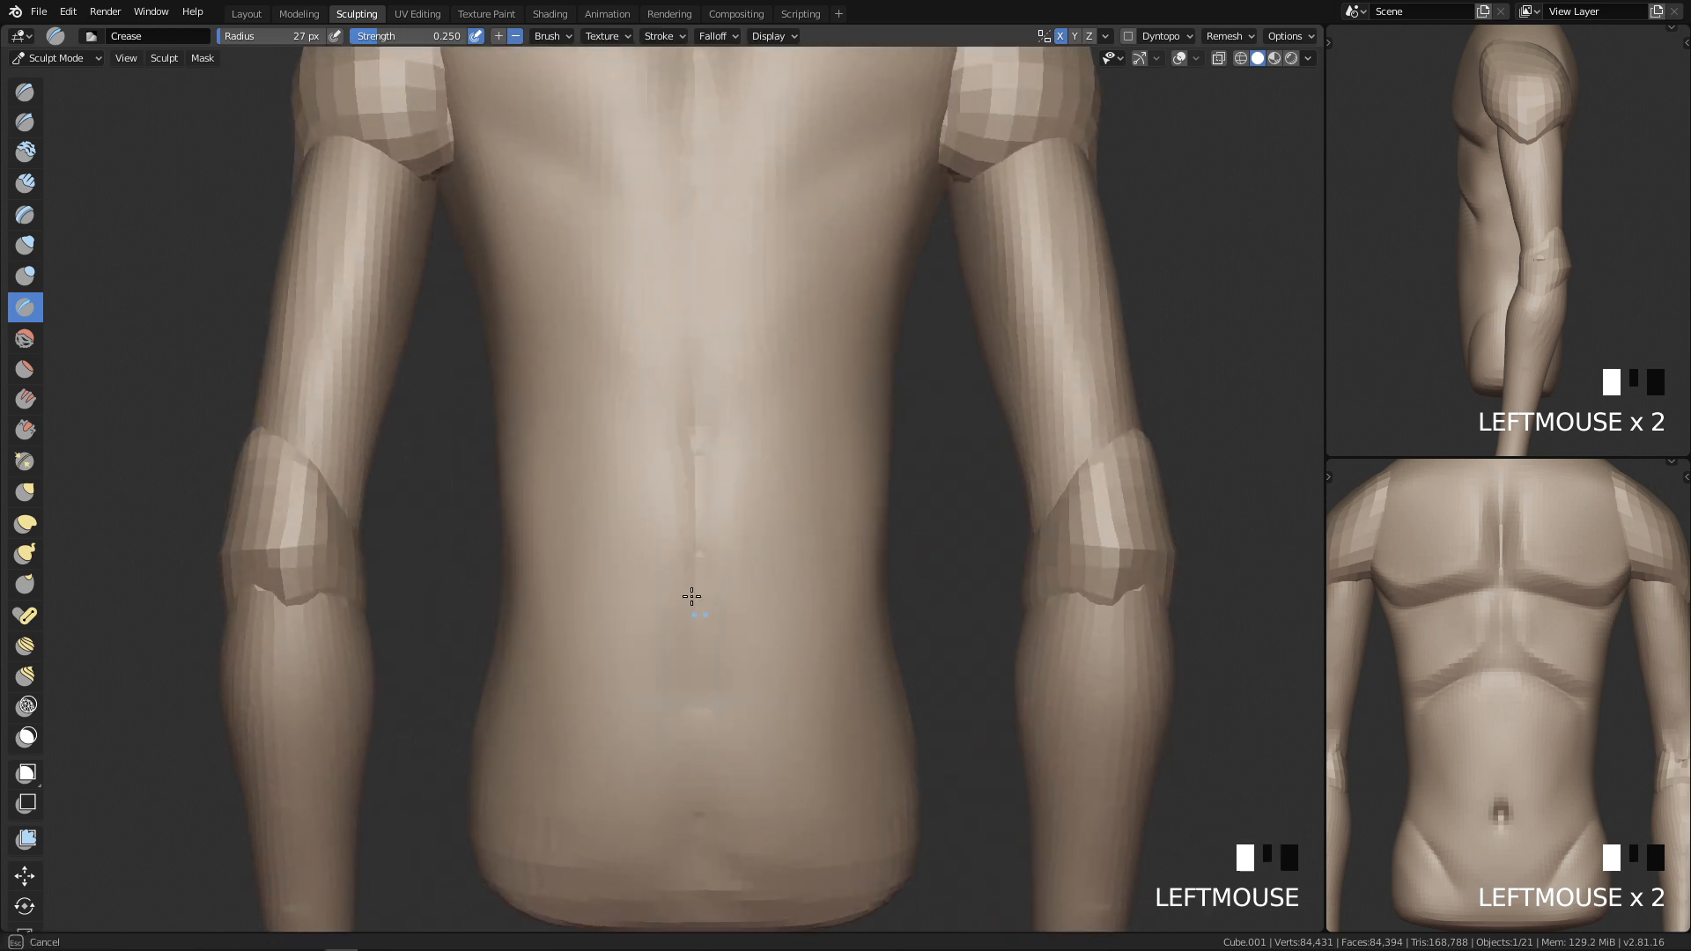
key(f)
drag(699, 388, 699, 616)
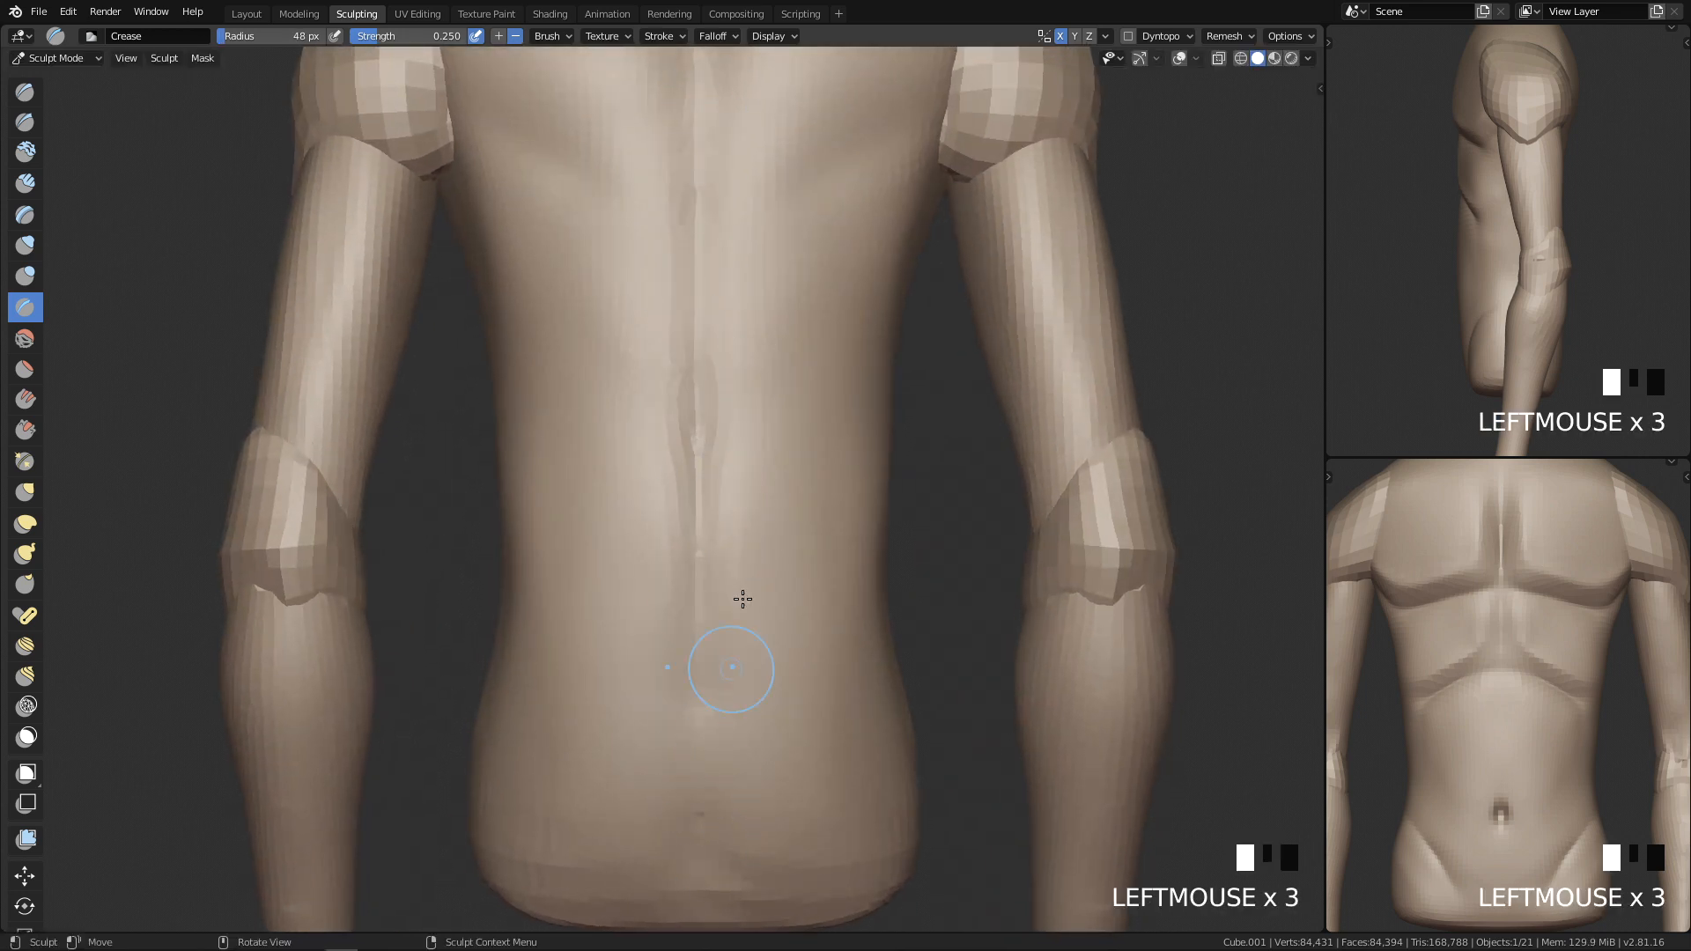
Step: Sharpen the full length of the spine groove with fine Crease strokes at 11 px radius
mouse_move(706, 812)
middle_down()
mouse_move(751, 434)
mouse_move(687, 642)
middle_up()
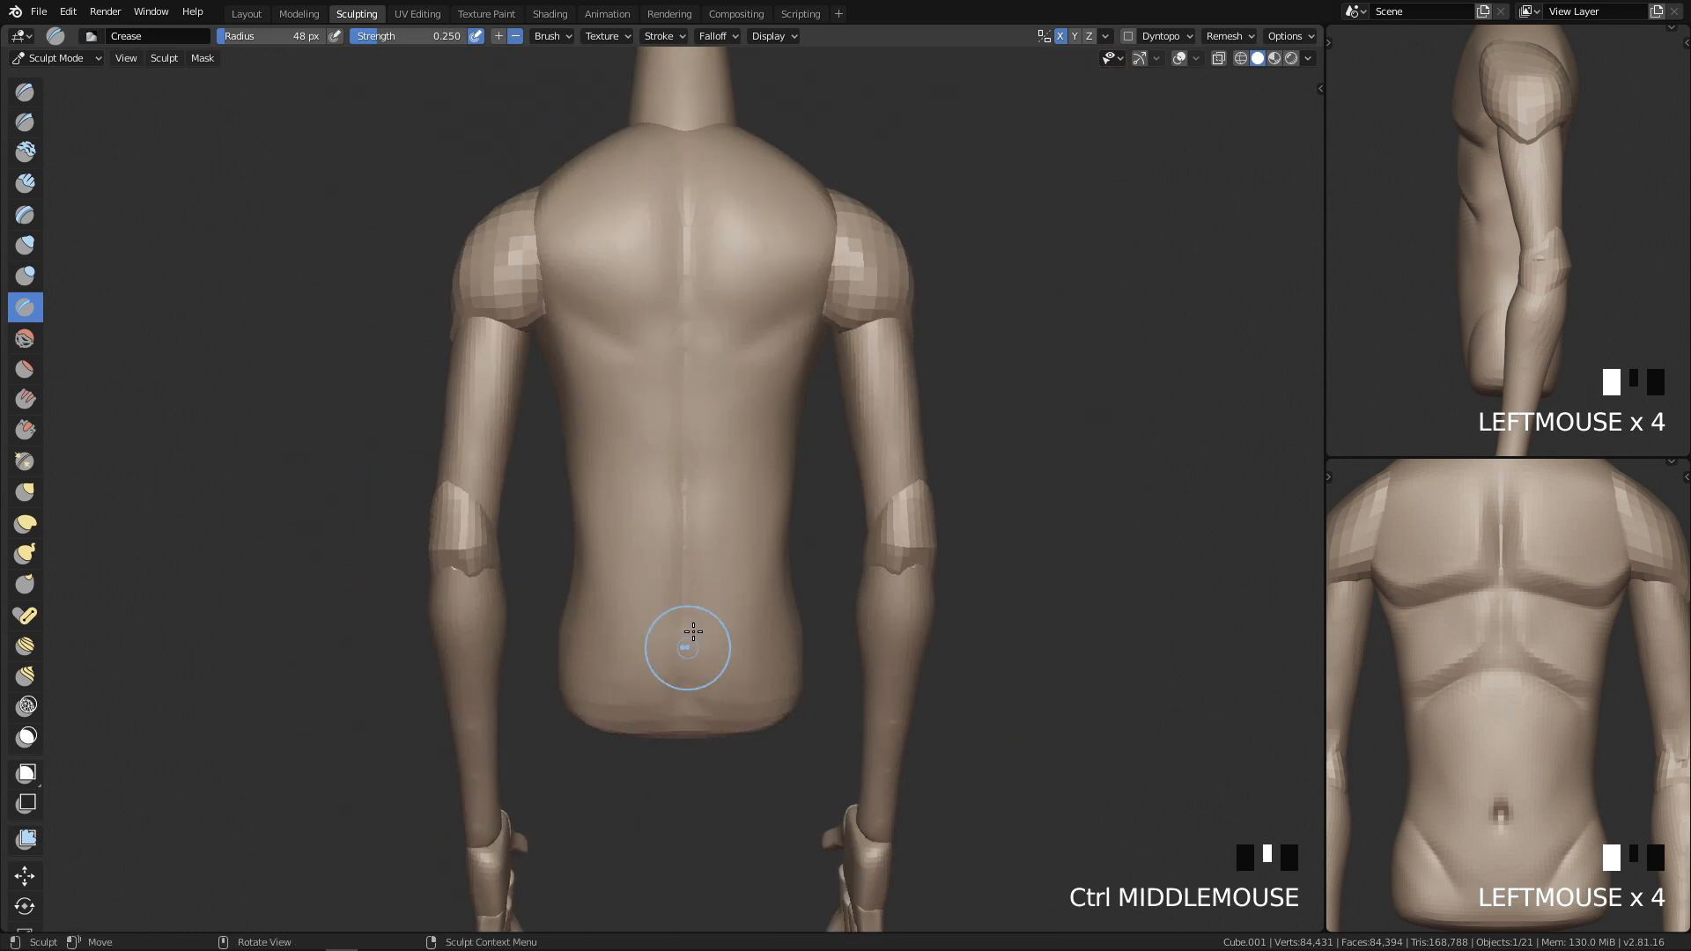
key(f)
drag(683, 613, 683, 661)
drag(681, 291, 683, 616)
drag(681, 334, 683, 626)
drag(681, 343, 679, 405)
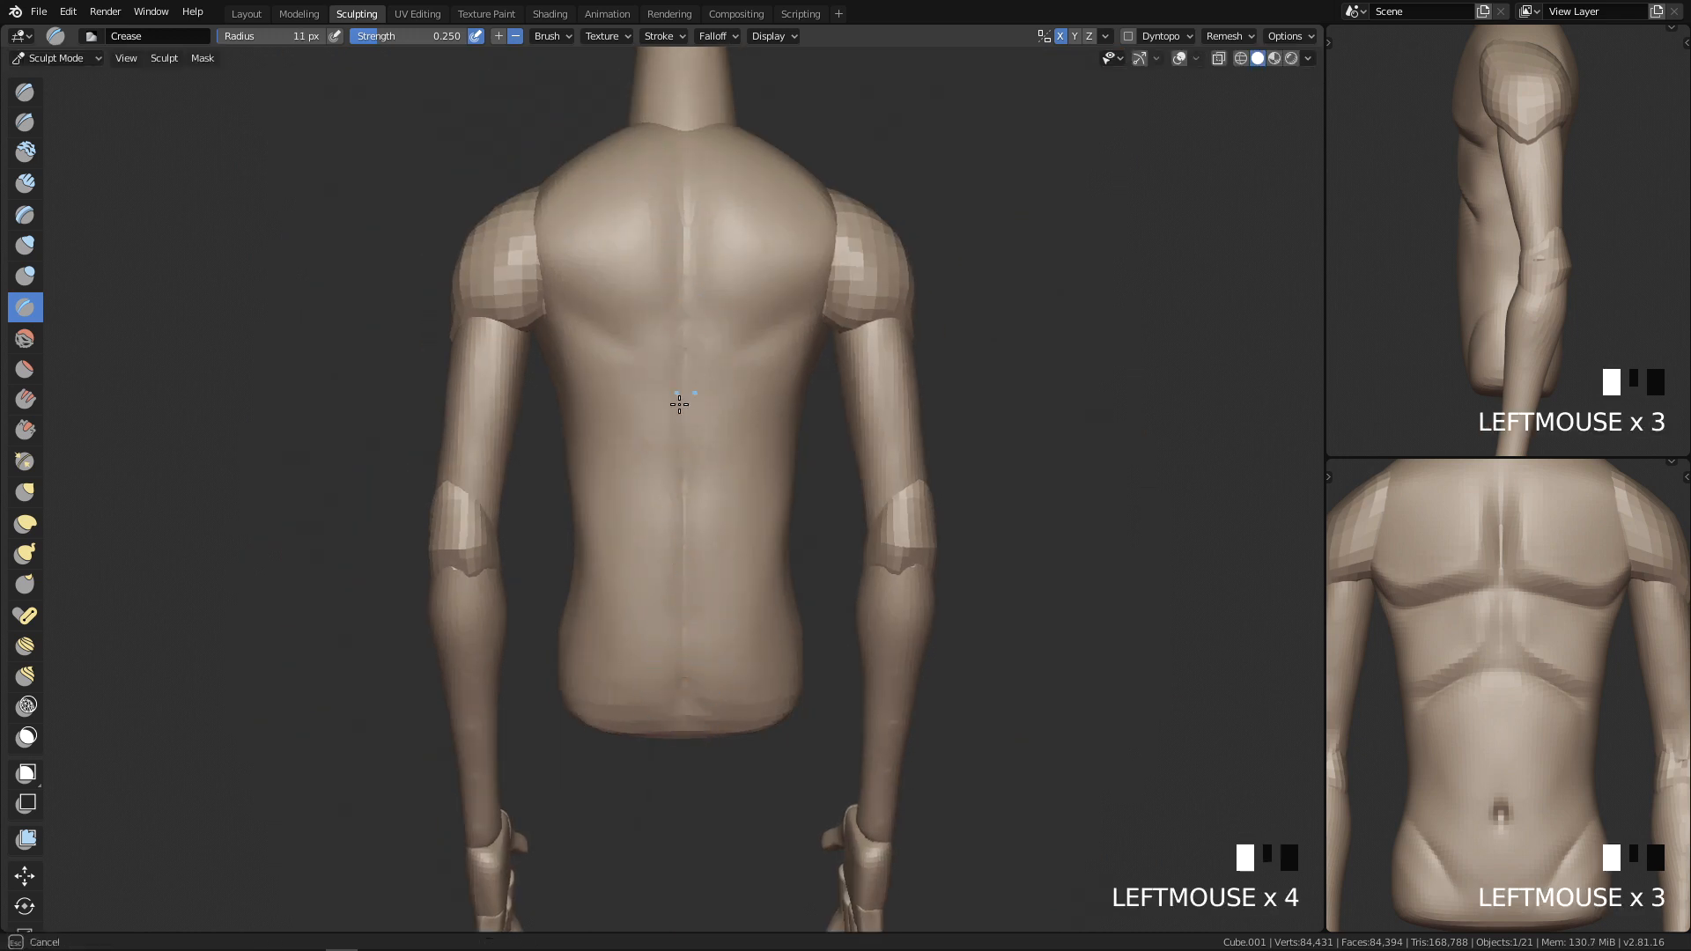
drag(680, 201, 682, 233)
Step: Crease the upper back at the base of the neck on both sides with the Crease brush at 47 px radius
middle_drag(684, 238, 706, 361)
mouse_move(706, 361)
shift+middle_down()
mouse_move(717, 404)
mouse_move(725, 256)
mouse_move(744, 308)
shift+middle_up()
key(f)
shift+middle_drag(745, 309, 736, 360)
drag(696, 329, 676, 404)
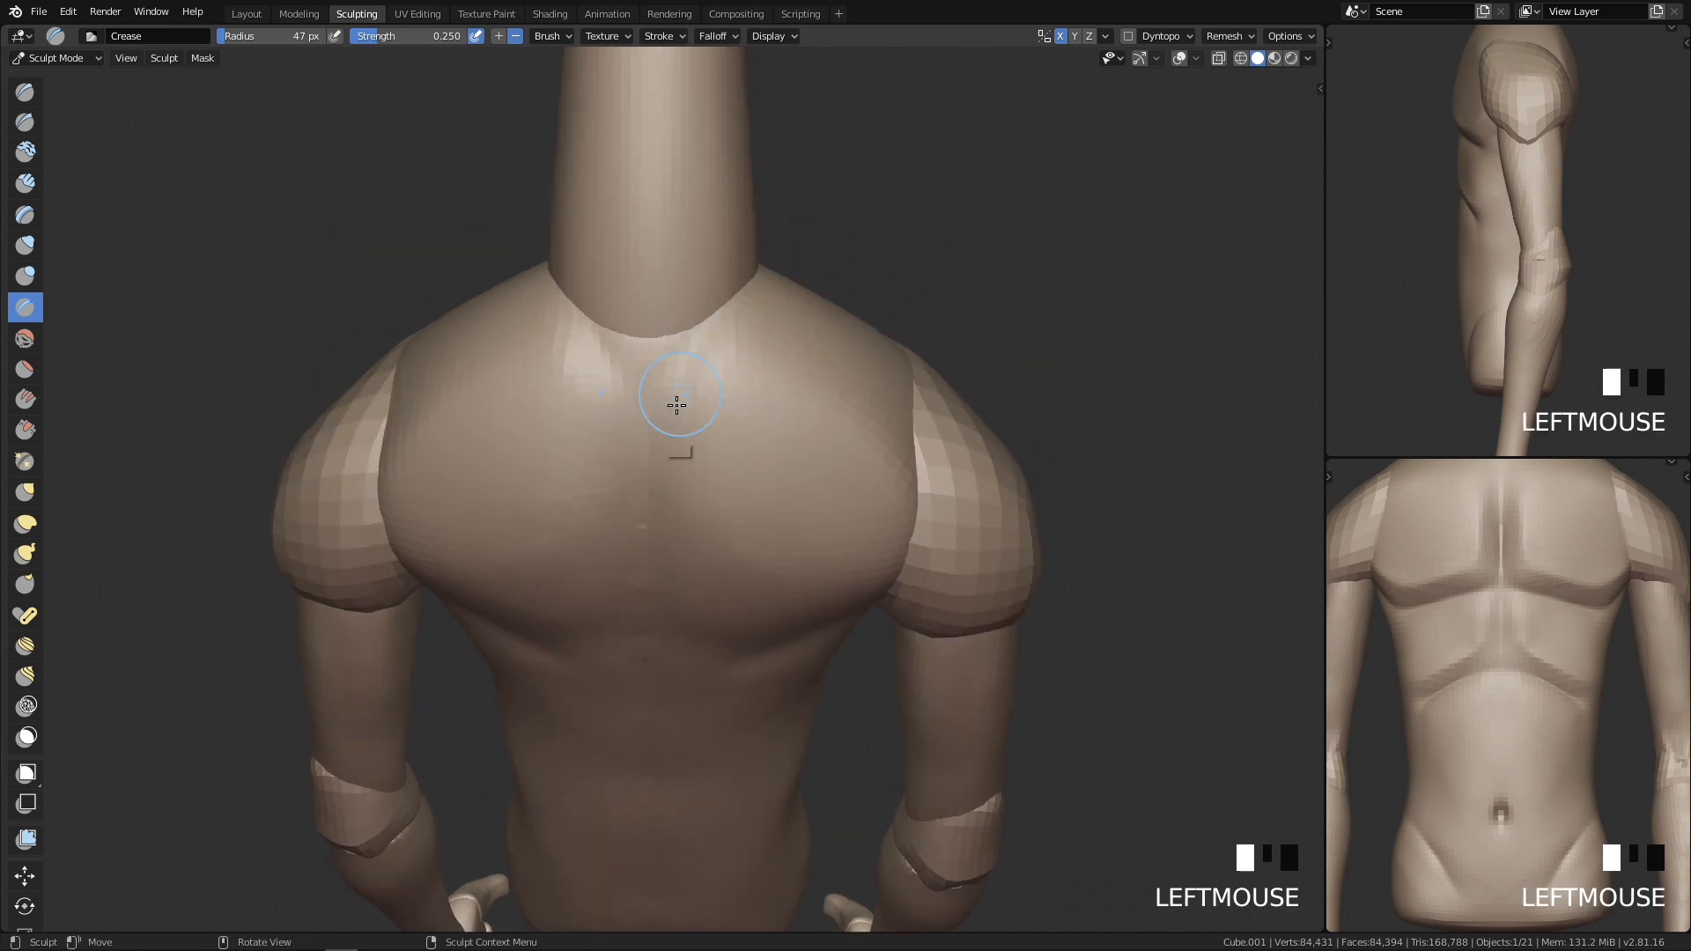
drag(695, 331, 676, 396)
drag(695, 333, 689, 343)
click(658, 553)
Step: Flatten the shoulder top between neck and deltoid, front and back, with the Scrape/Peaks brush at 126 px radius
mouse_move(658, 553)
middle_down()
mouse_move(679, 581)
mouse_move(693, 517)
middle_up()
key(q)
mouse_move(834, 430)
middle_down()
mouse_move(623, 539)
mouse_move(573, 502)
mouse_move(556, 525)
mouse_move(540, 401)
middle_up()
middle_drag(555, 466, 452, 369)
key(q)
ctrl+middle_drag(766, 566, 782, 515)
key(shift+3)
mouse_move(890, 408)
middle_down()
mouse_move(785, 369)
mouse_move(819, 335)
middle_up()
key(f)
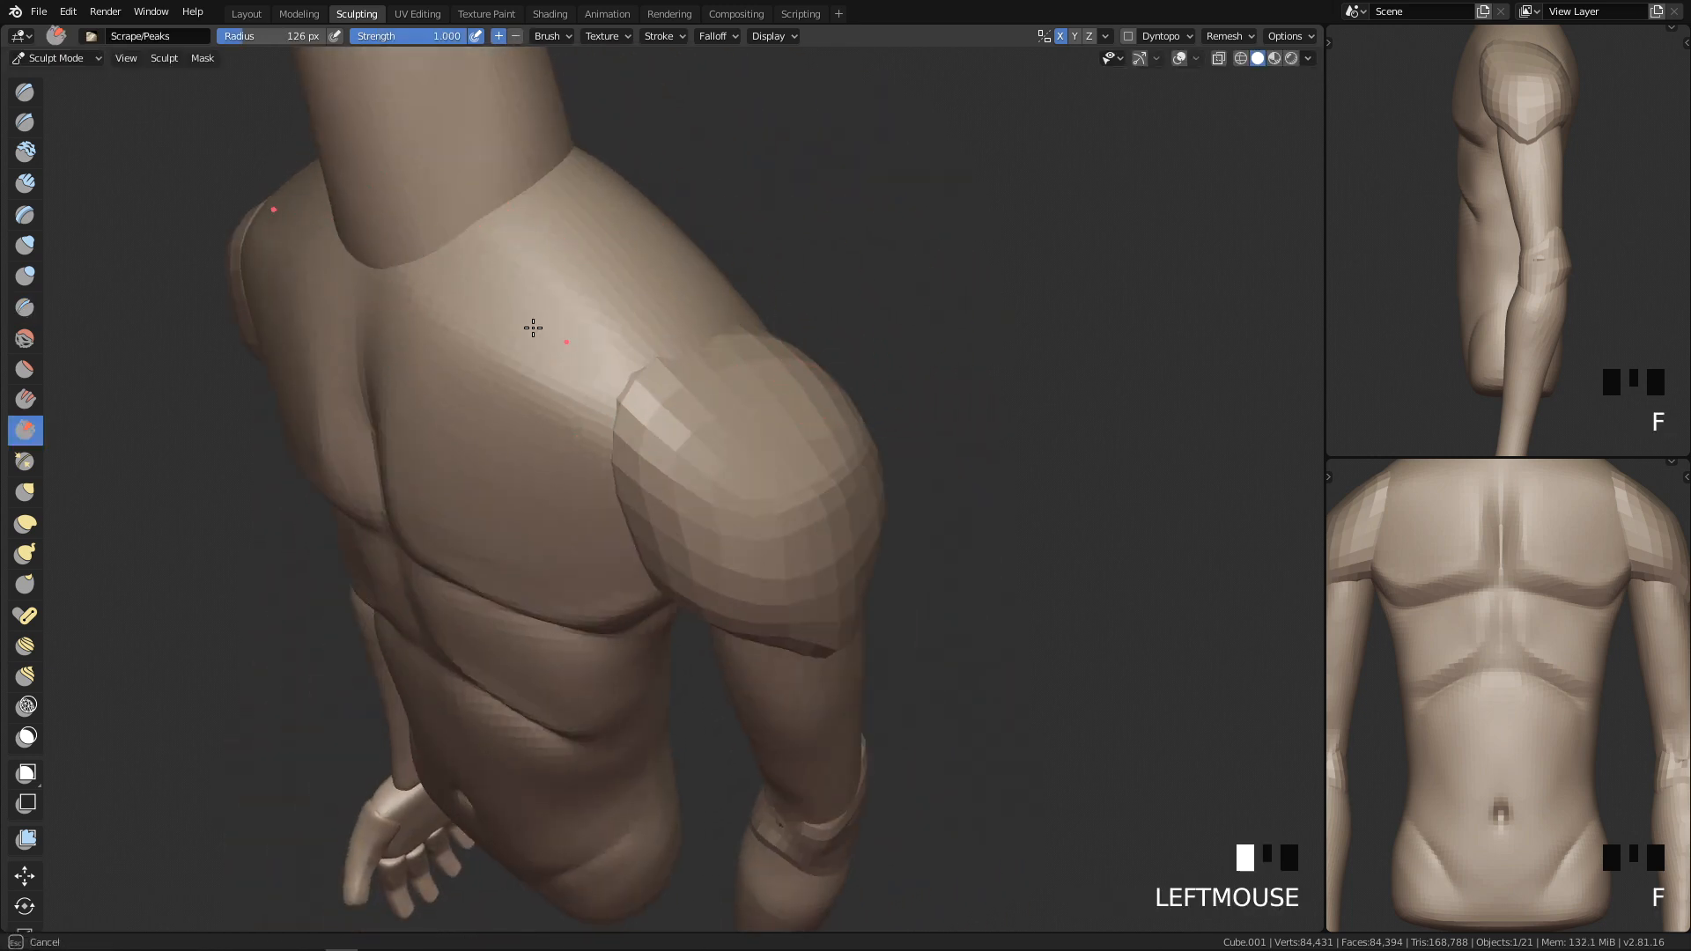
shift+middle_drag(538, 256, 536, 340)
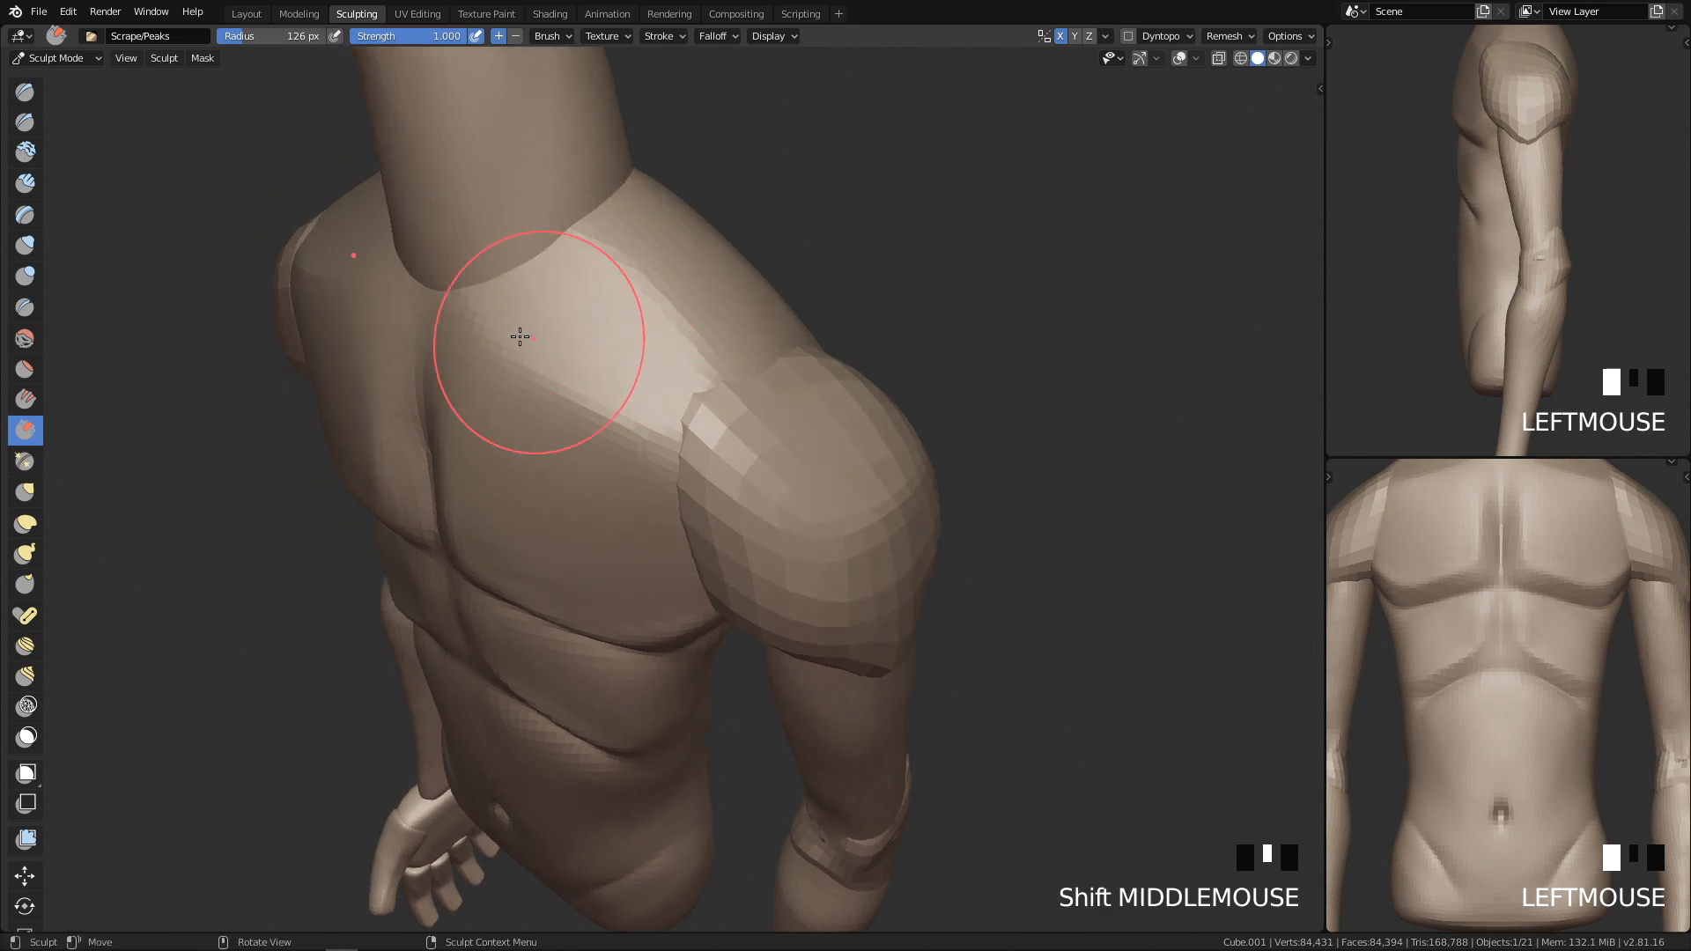
mouse_move(547, 274)
middle_down()
mouse_move(668, 369)
mouse_move(514, 227)
middle_up()
mouse_move(466, 322)
mouse_down()
mouse_move(447, 327)
mouse_move(545, 264)
mouse_up()
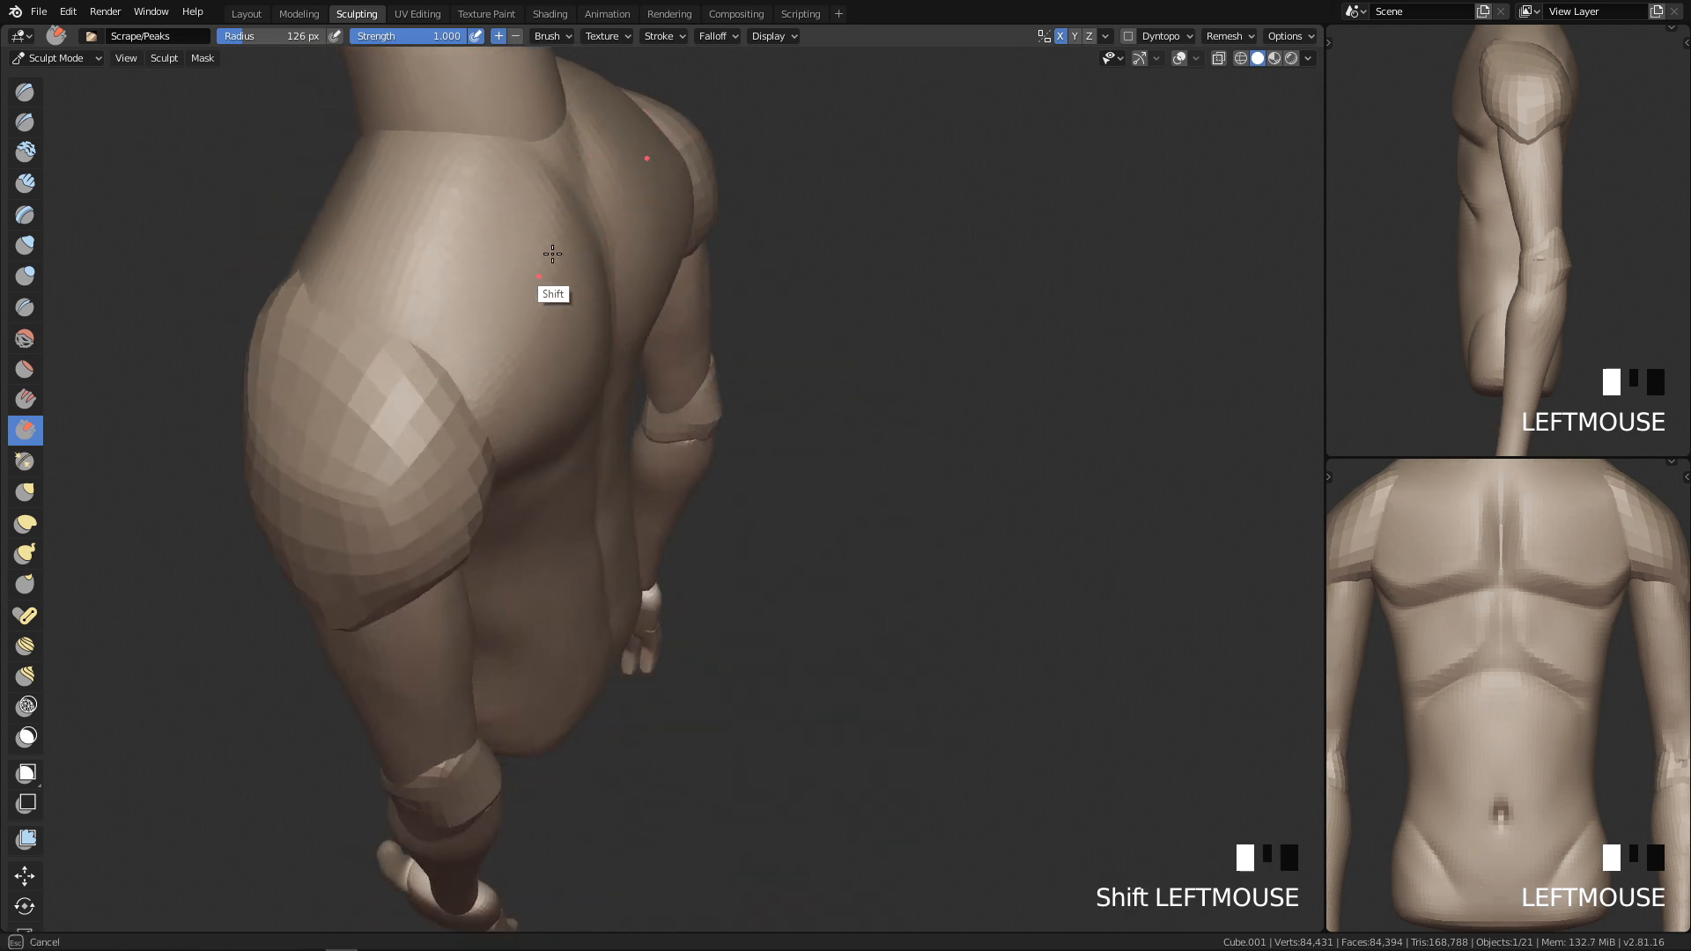
Step: Carve a hollow across the shoulder top from the neck toward the deltoid with the Crease brush at 89 px radius
key(q)
key(q)
key(q)
mouse_move(1201, 377)
ctrl+middle_down()
mouse_move(899, 446)
mouse_move(898, 370)
mouse_move(837, 484)
ctrl+middle_up()
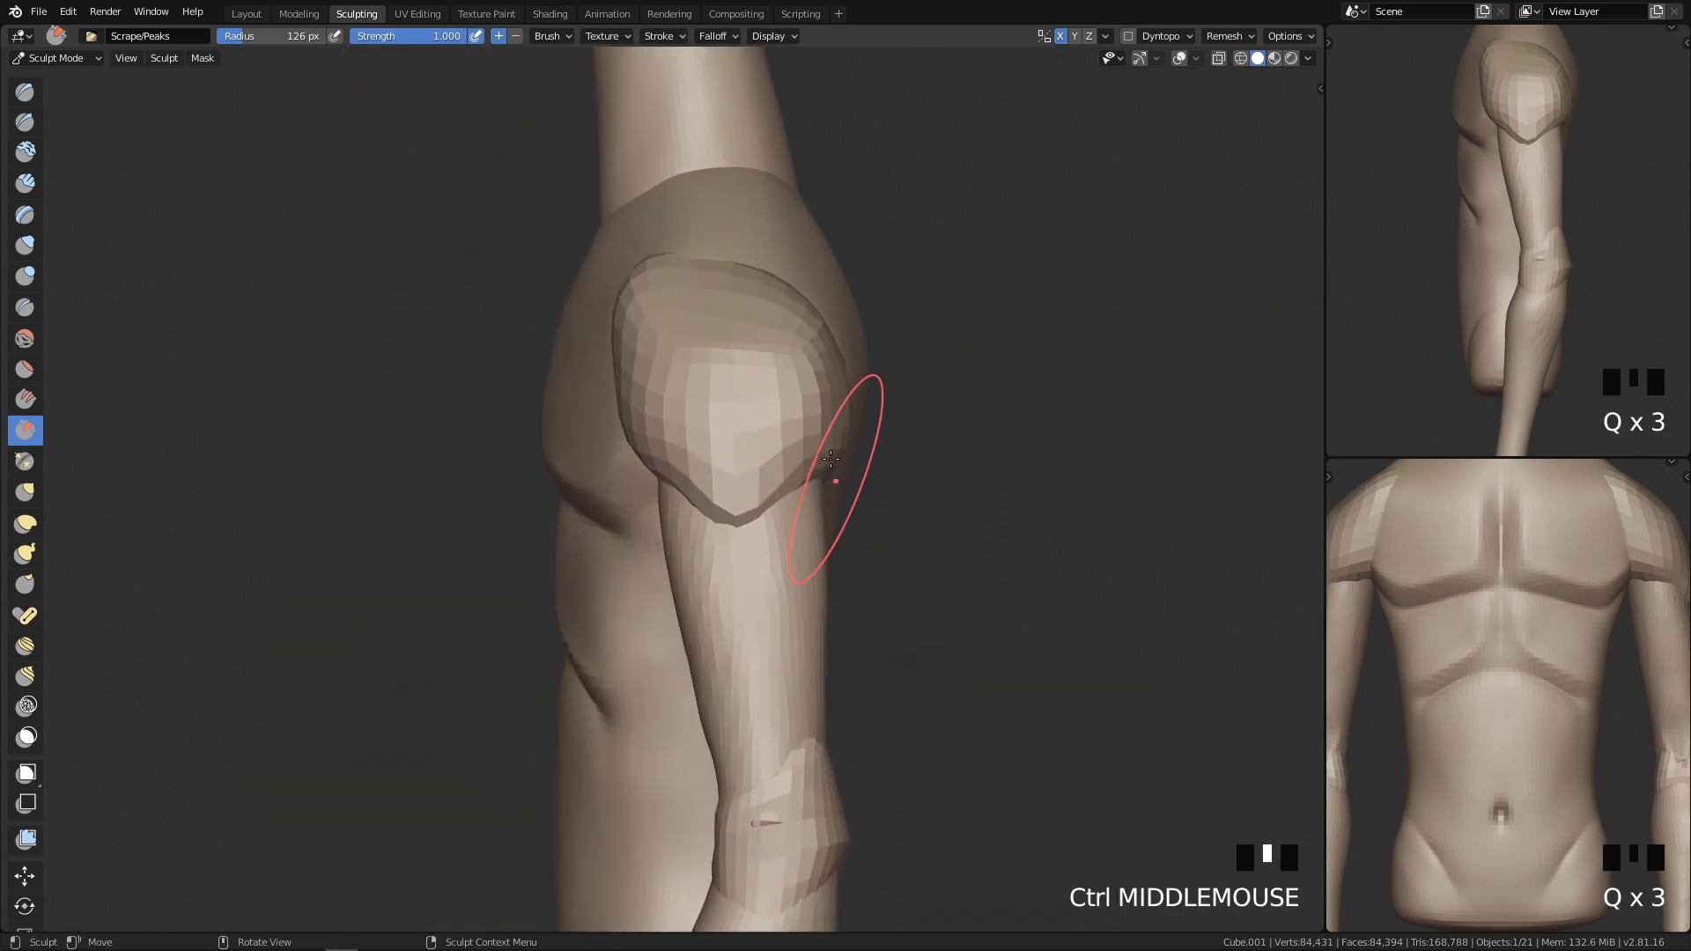
key(4)
mouse_move(768, 303)
middle_down()
mouse_move(826, 396)
mouse_move(815, 381)
middle_up()
key(f)
click(690, 378)
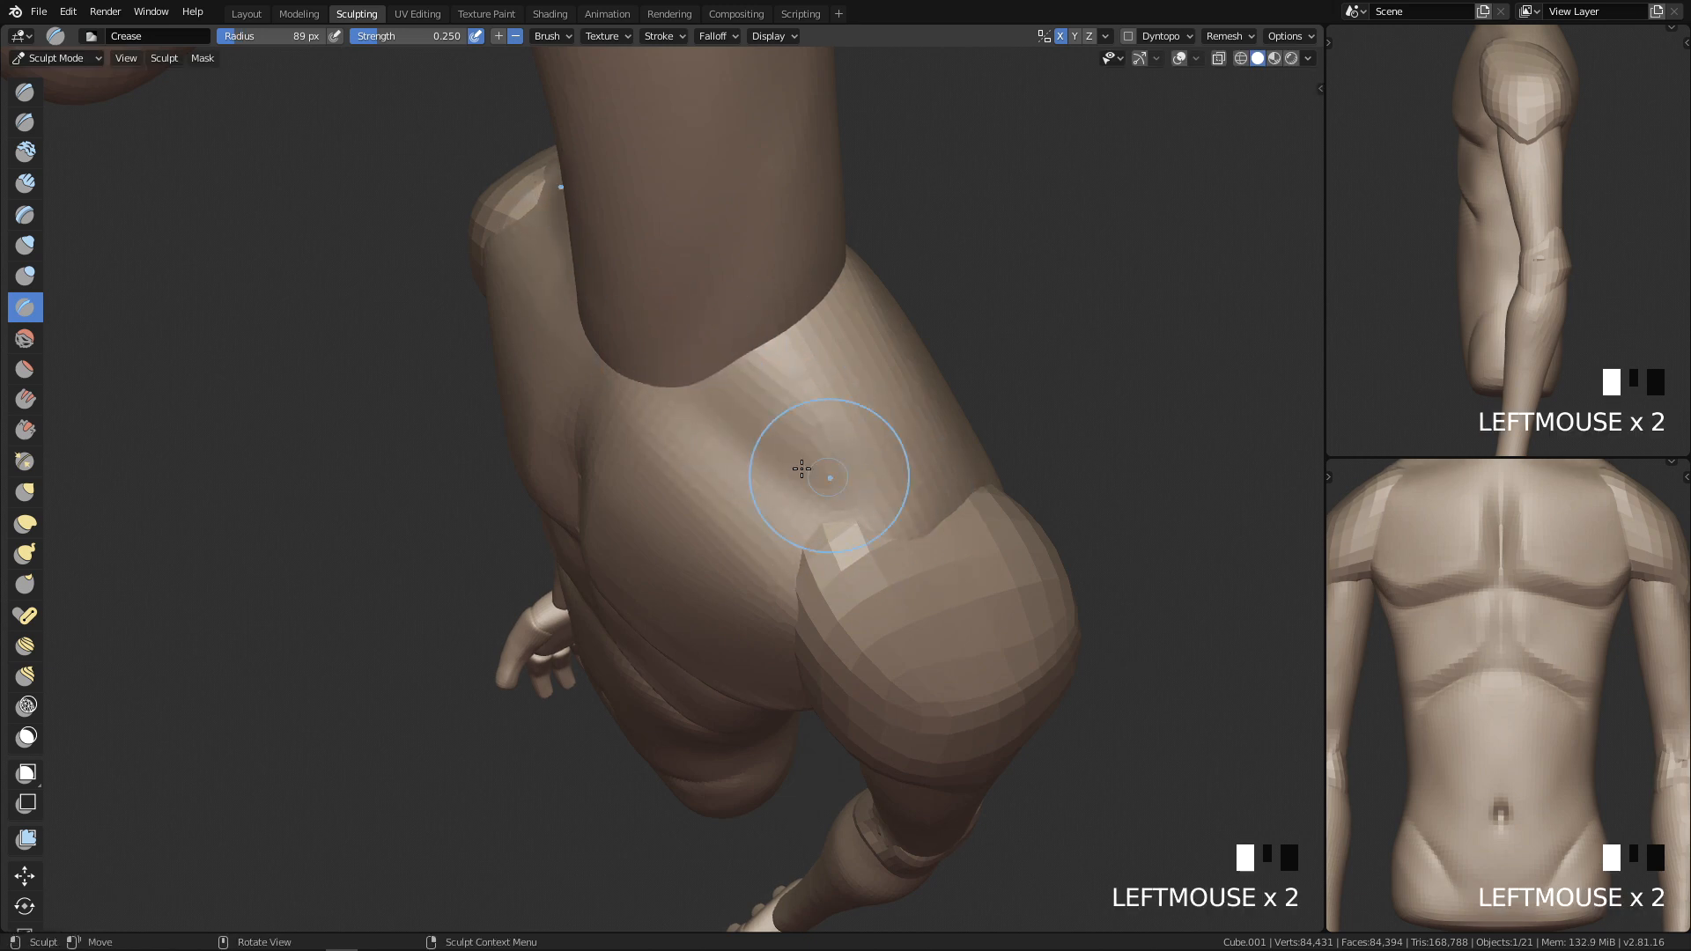
Step: Smooth the shoulder-top hollow from the neck to the deltoid, enlarging the brush radius to 95 px
mouse_move(892, 487)
middle_down()
mouse_move(966, 490)
mouse_move(916, 502)
mouse_move(863, 449)
mouse_move(853, 340)
middle_up()
key(f)
click(702, 272)
shift+drag(793, 188, 885, 220)
shift+drag(906, 234, 853, 196)
middle_drag(967, 275, 884, 314)
key(f)
click(980, 312)
shift+drag(751, 256, 775, 291)
shift+drag(805, 320, 854, 342)
shift+drag(961, 399, 953, 373)
Step: Adjust the slope between neck and shoulder in front view with the Grab brush at 149 px radius
key(q)
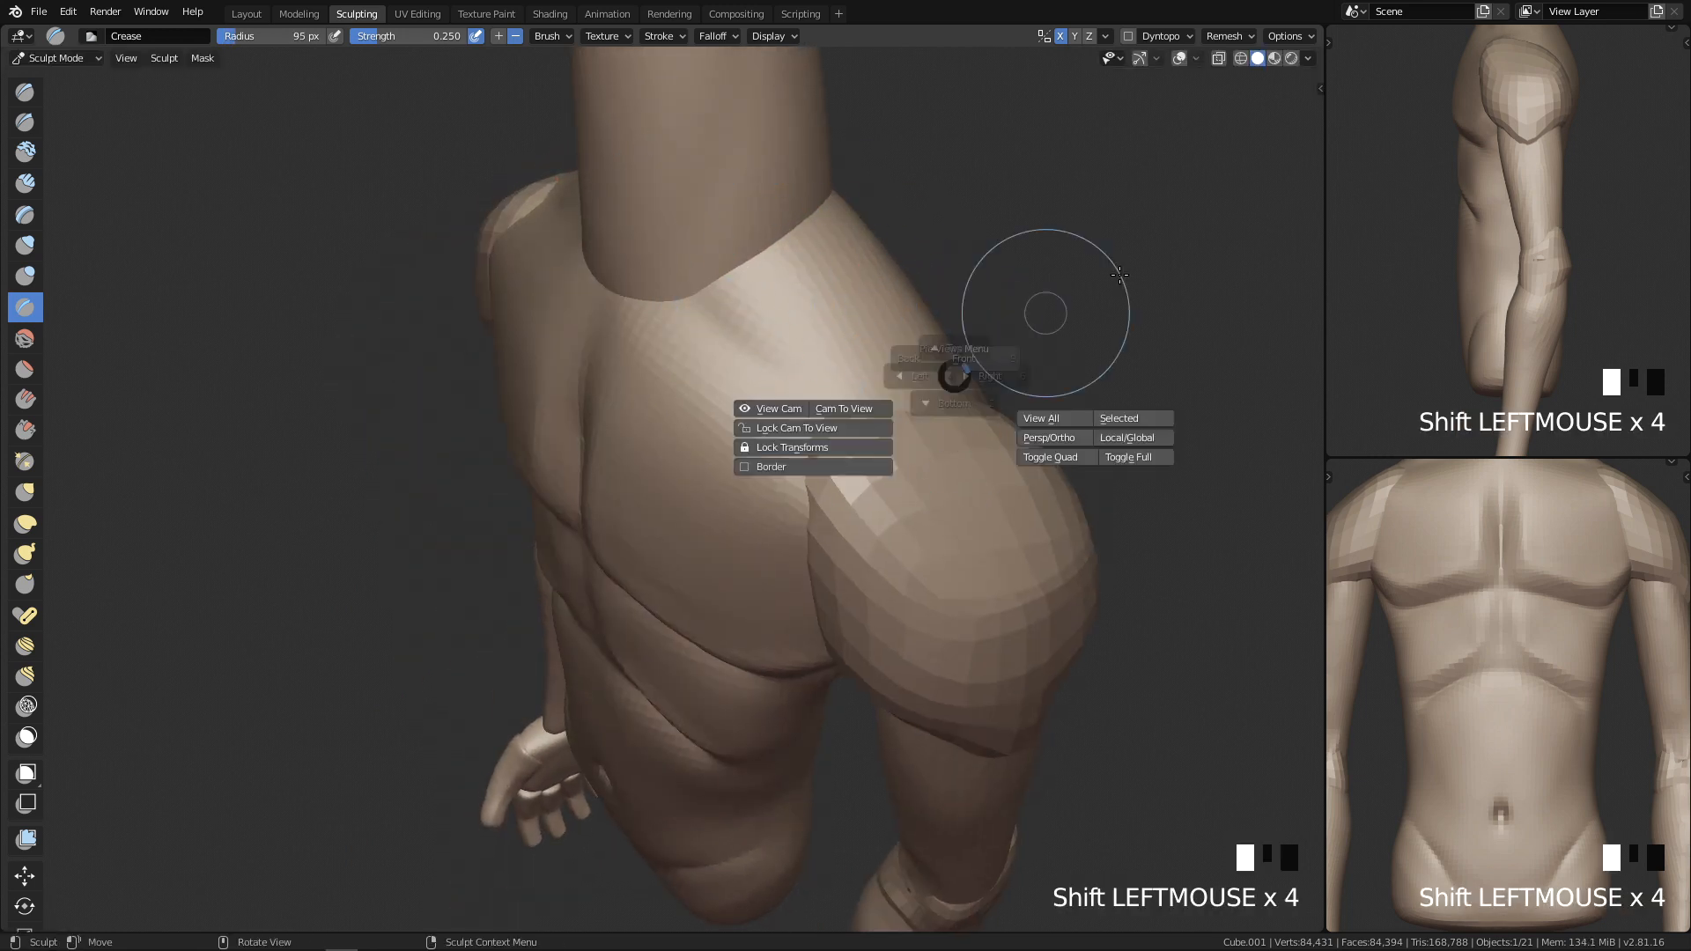
click(749, 214)
key(g)
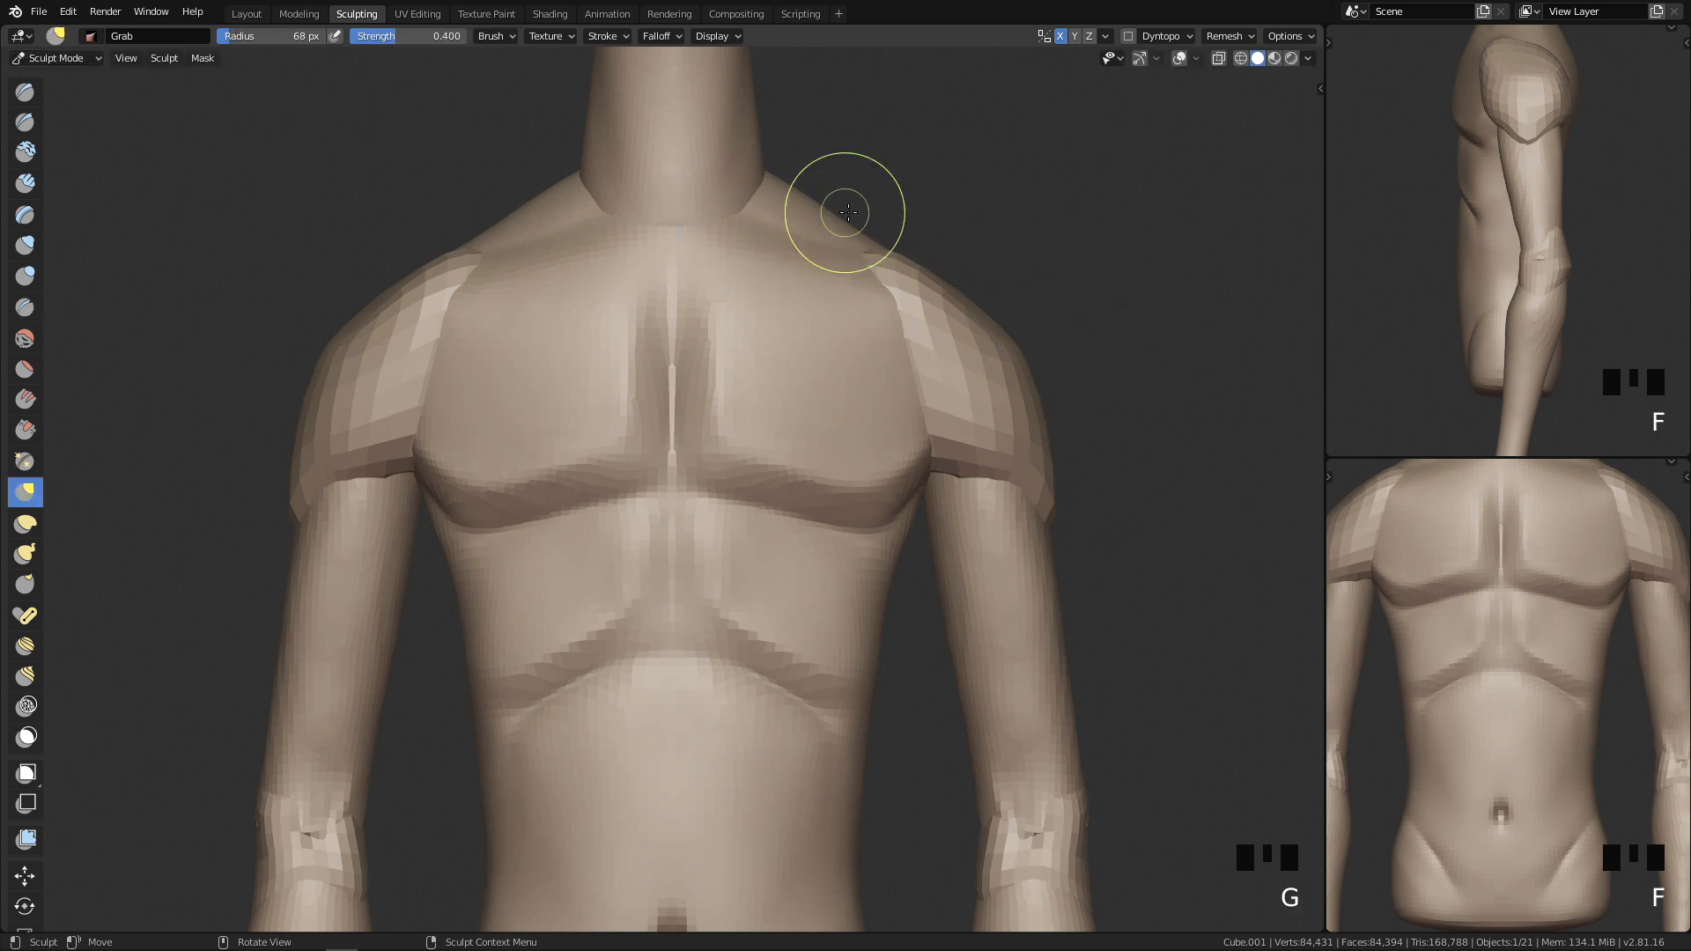
key(f)
click(913, 222)
key(f)
click(899, 233)
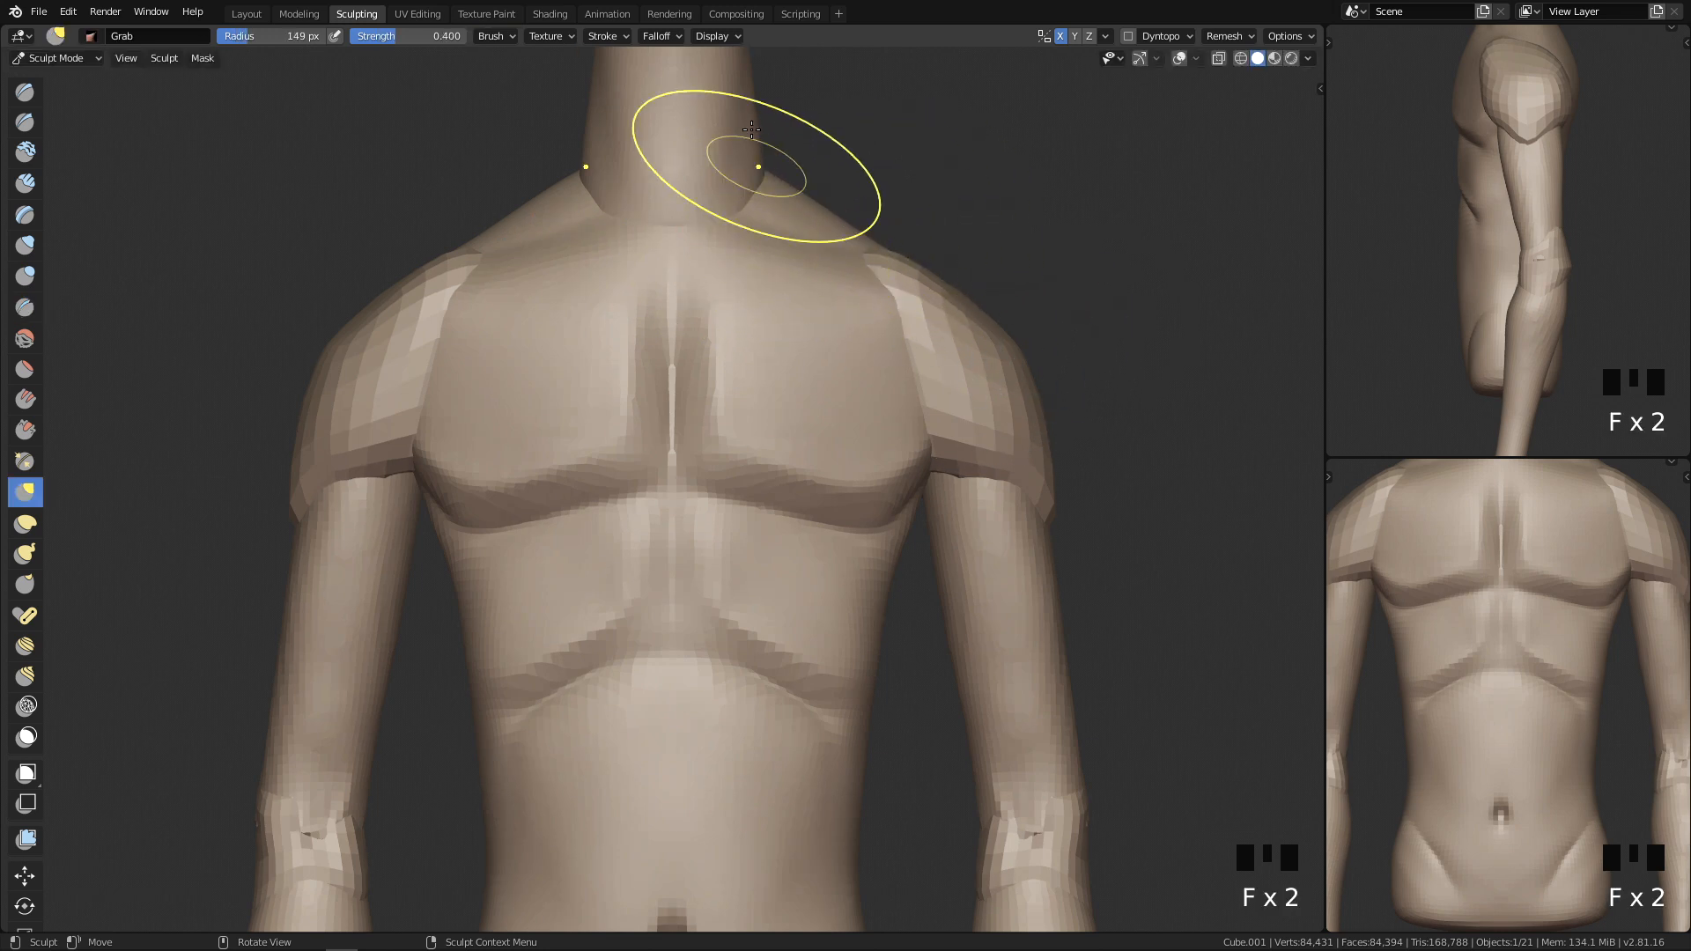
Step: Crease the upper chest below the collarbone on both sides with the Crease brush at 55 px radius
key(4)
key(f)
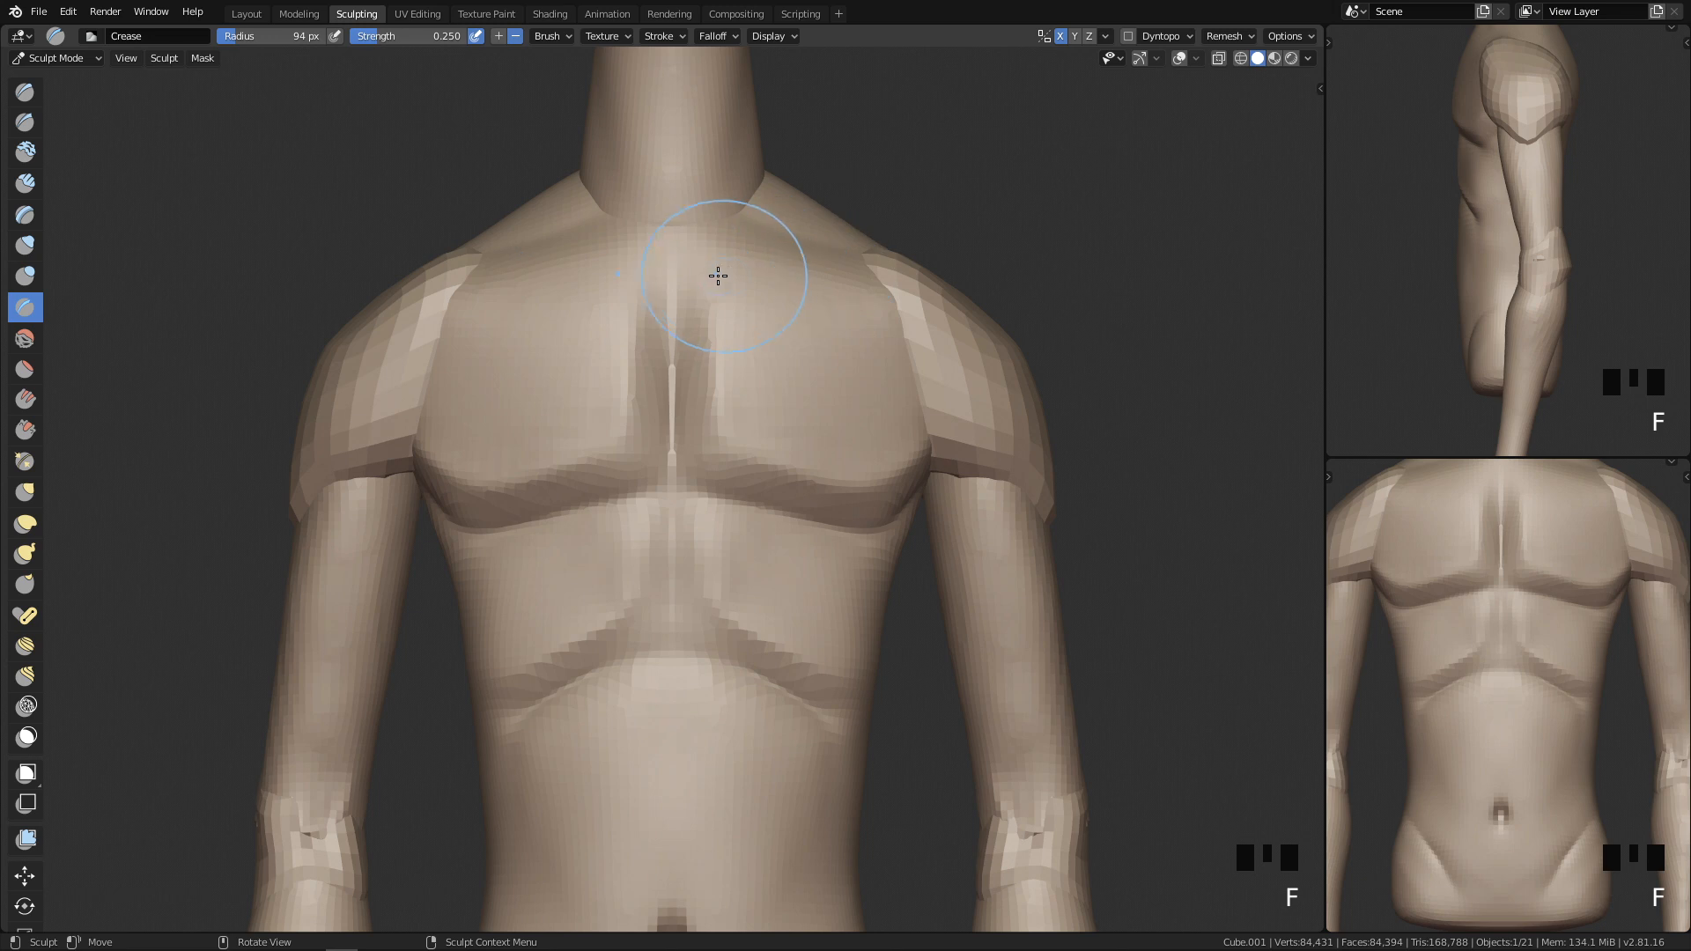
click(801, 271)
middle_drag(805, 272, 765, 361)
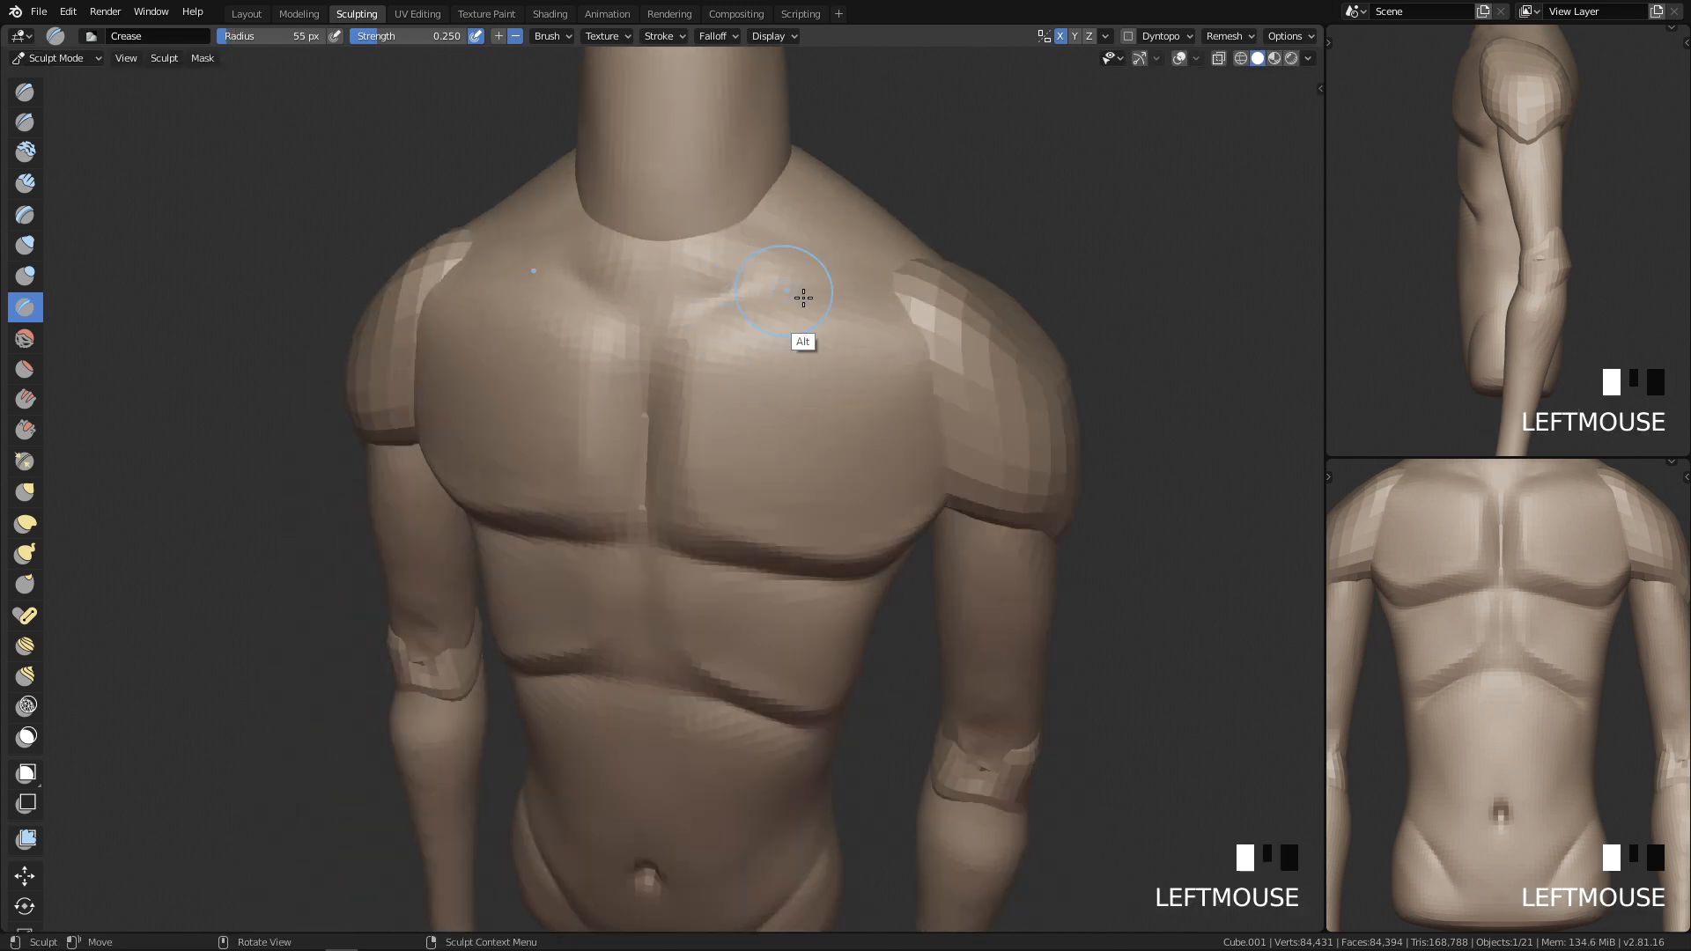
Step: Carve the upper edge of the chest muscles beneath the collarbones with inverted Clay Strips strokes and smooth it
middle_drag(774, 283, 767, 359)
key(3)
mouse_move(757, 333)
mouse_down()
mouse_move(748, 319)
mouse_move(744, 337)
mouse_move(679, 341)
mouse_move(751, 321)
mouse_up()
key(f)
click(755, 322)
ctrl+drag(686, 338, 761, 304)
ctrl+drag(651, 324, 754, 308)
mouse_move(700, 314)
ctrl+mouse_down()
mouse_move(748, 303)
mouse_move(747, 329)
ctrl+mouse_up()
shift+drag(676, 329, 749, 308)
shift+drag(718, 324, 782, 294)
Step: Nudge the upper chest beneath the collarbones in front view with the Grab brush at 105 px radius
key(q)
mouse_move(849, 363)
ctrl+middle_down()
mouse_move(829, 405)
mouse_move(785, 391)
mouse_move(789, 354)
ctrl+middle_up()
key(g)
key(f)
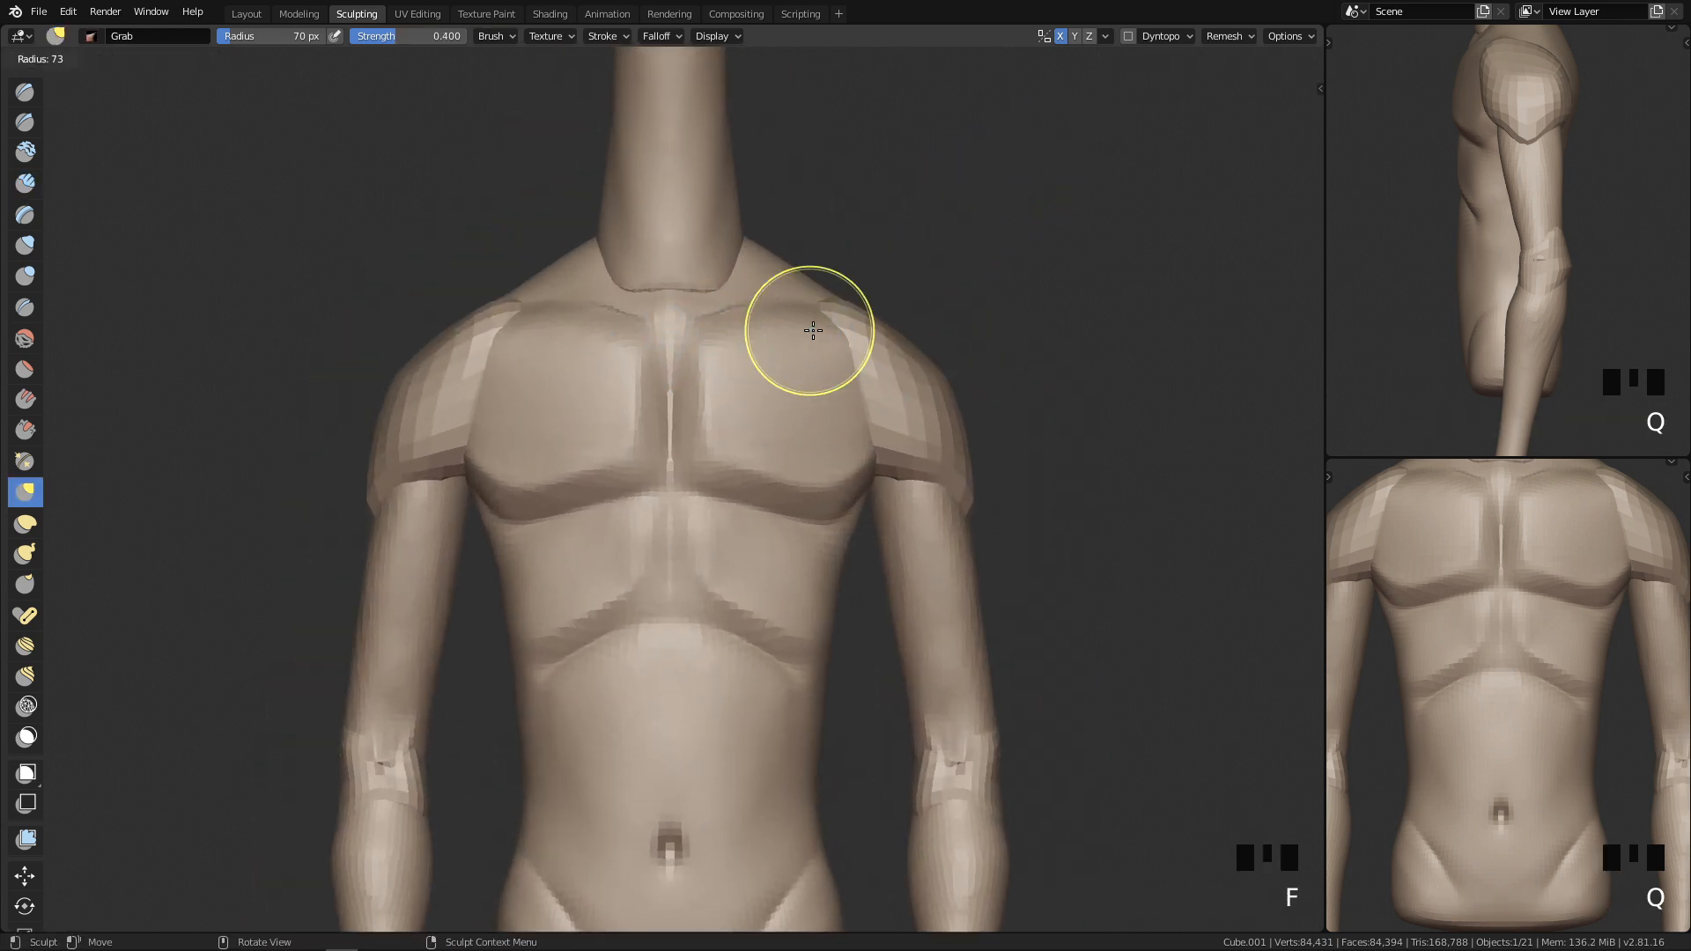
click(785, 339)
click(780, 338)
mouse_move(819, 414)
ctrl+middle_down()
mouse_move(849, 467)
mouse_move(842, 421)
ctrl+middle_up()
ctrl+middle_drag(962, 426, 924, 556)
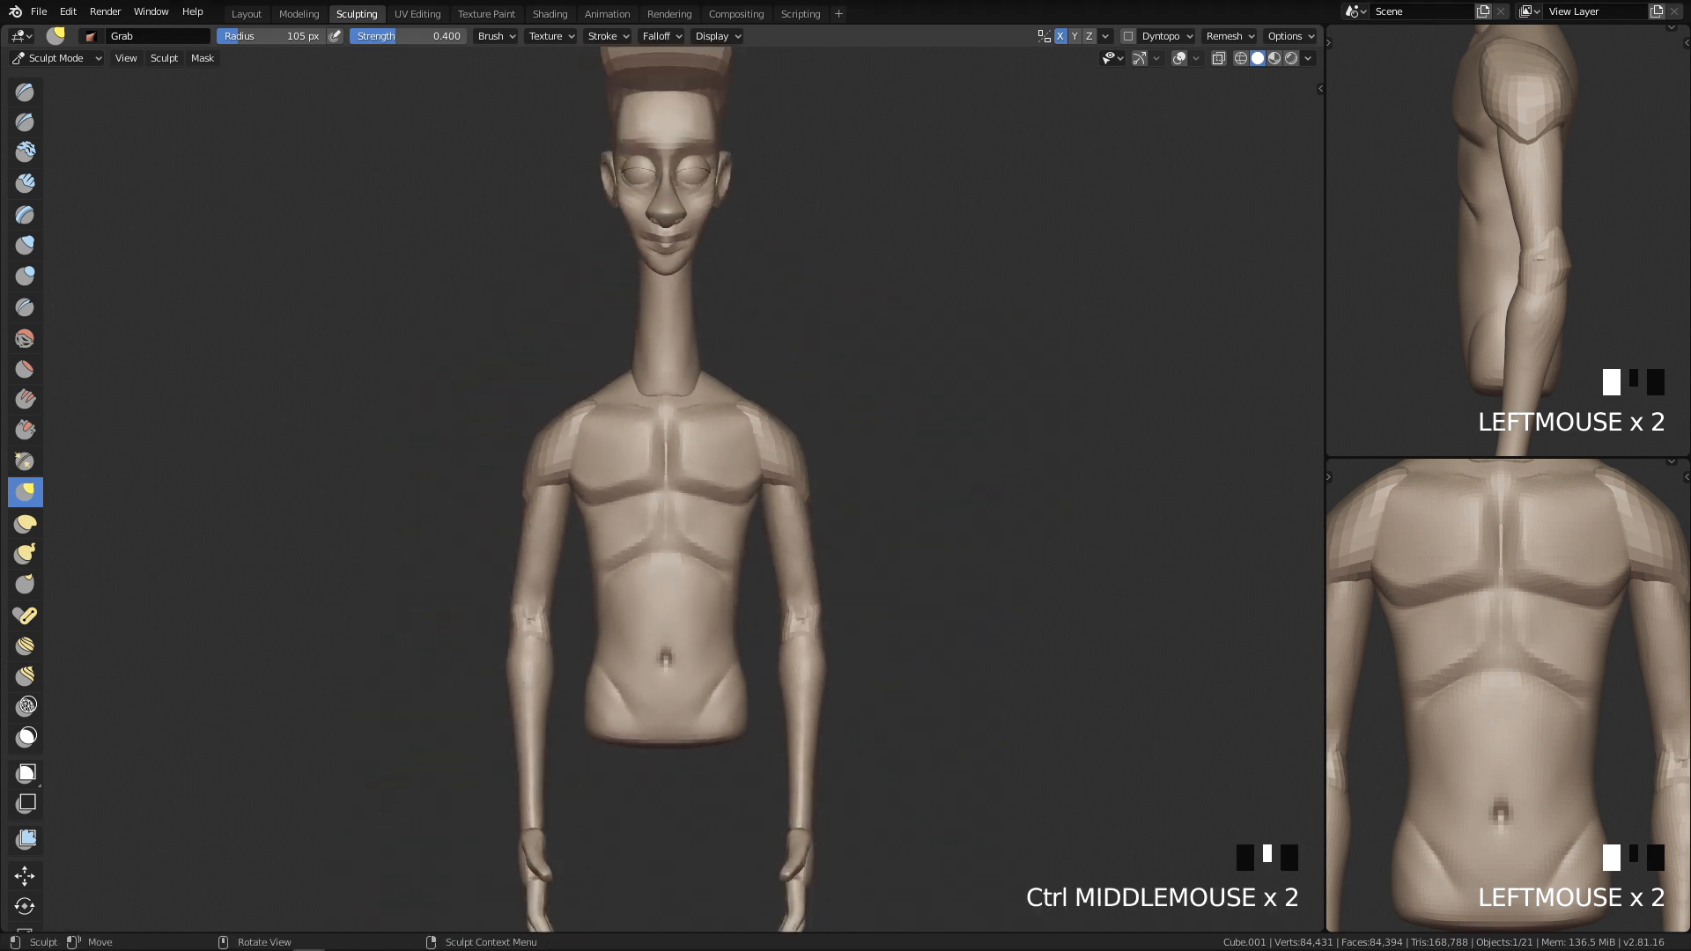
ctrl+middle_drag(849, 320, 962, 422)
Step: Crease a diagonal line from below each shoulder blade down to the spine with the Crease brush at 17 px radius
key(q)
key(q)
mouse_move(822, 555)
ctrl+middle_down()
mouse_move(801, 592)
mouse_move(792, 446)
ctrl+middle_up()
key(f)
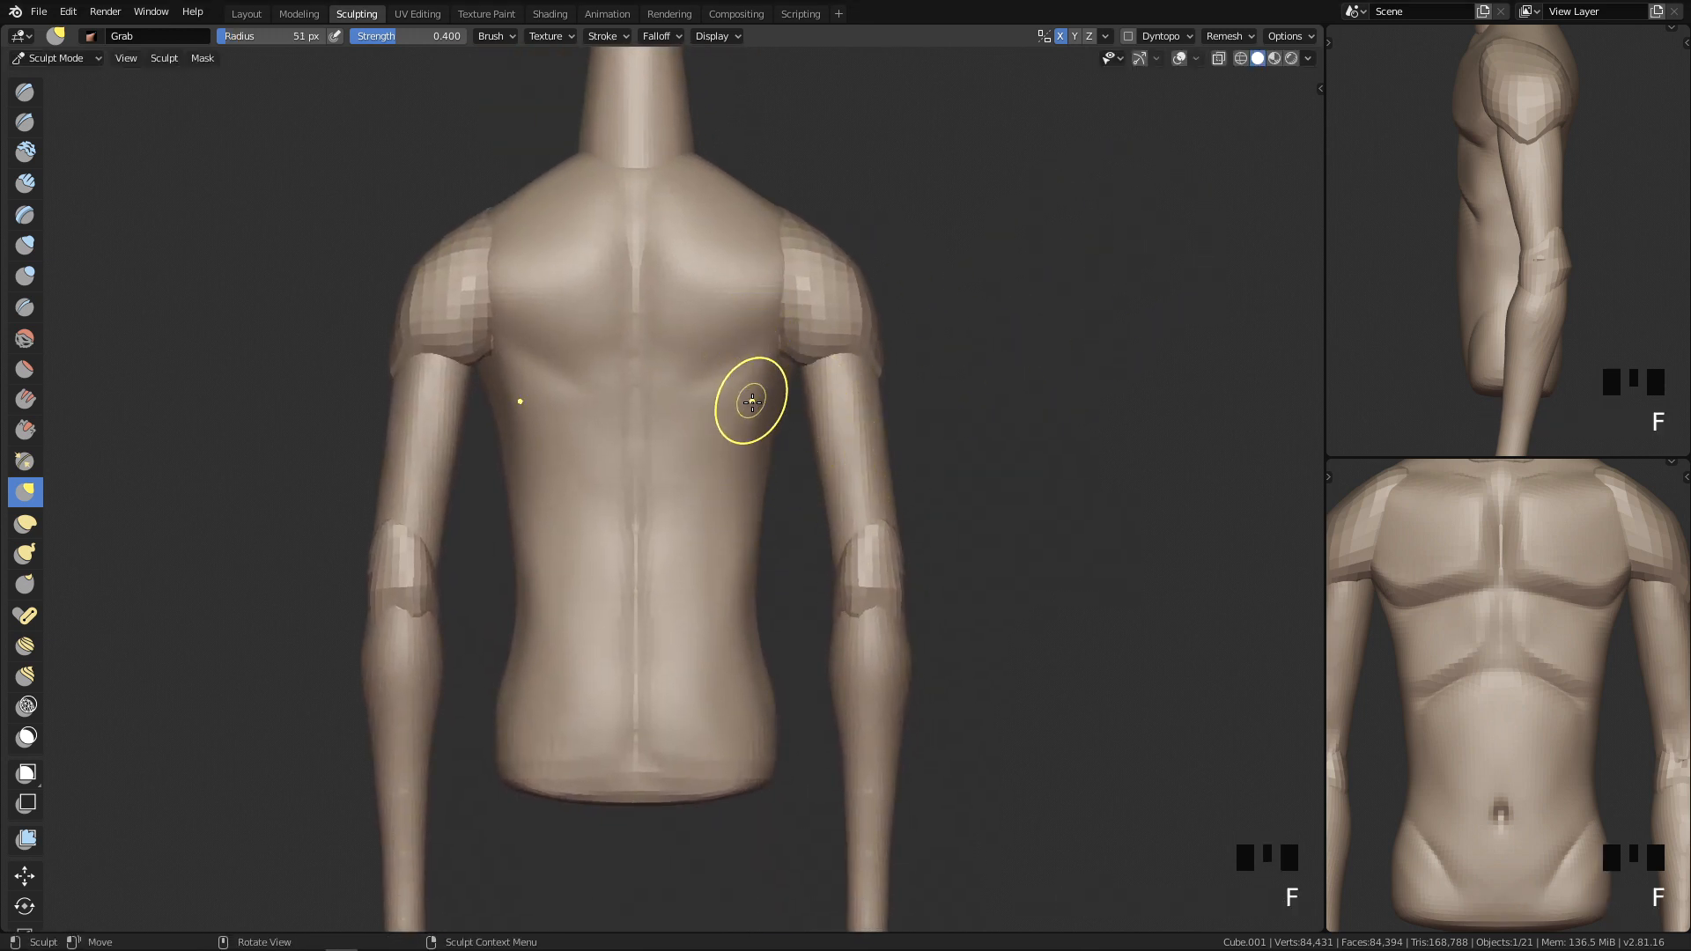
key(shift+c)
click(691, 400)
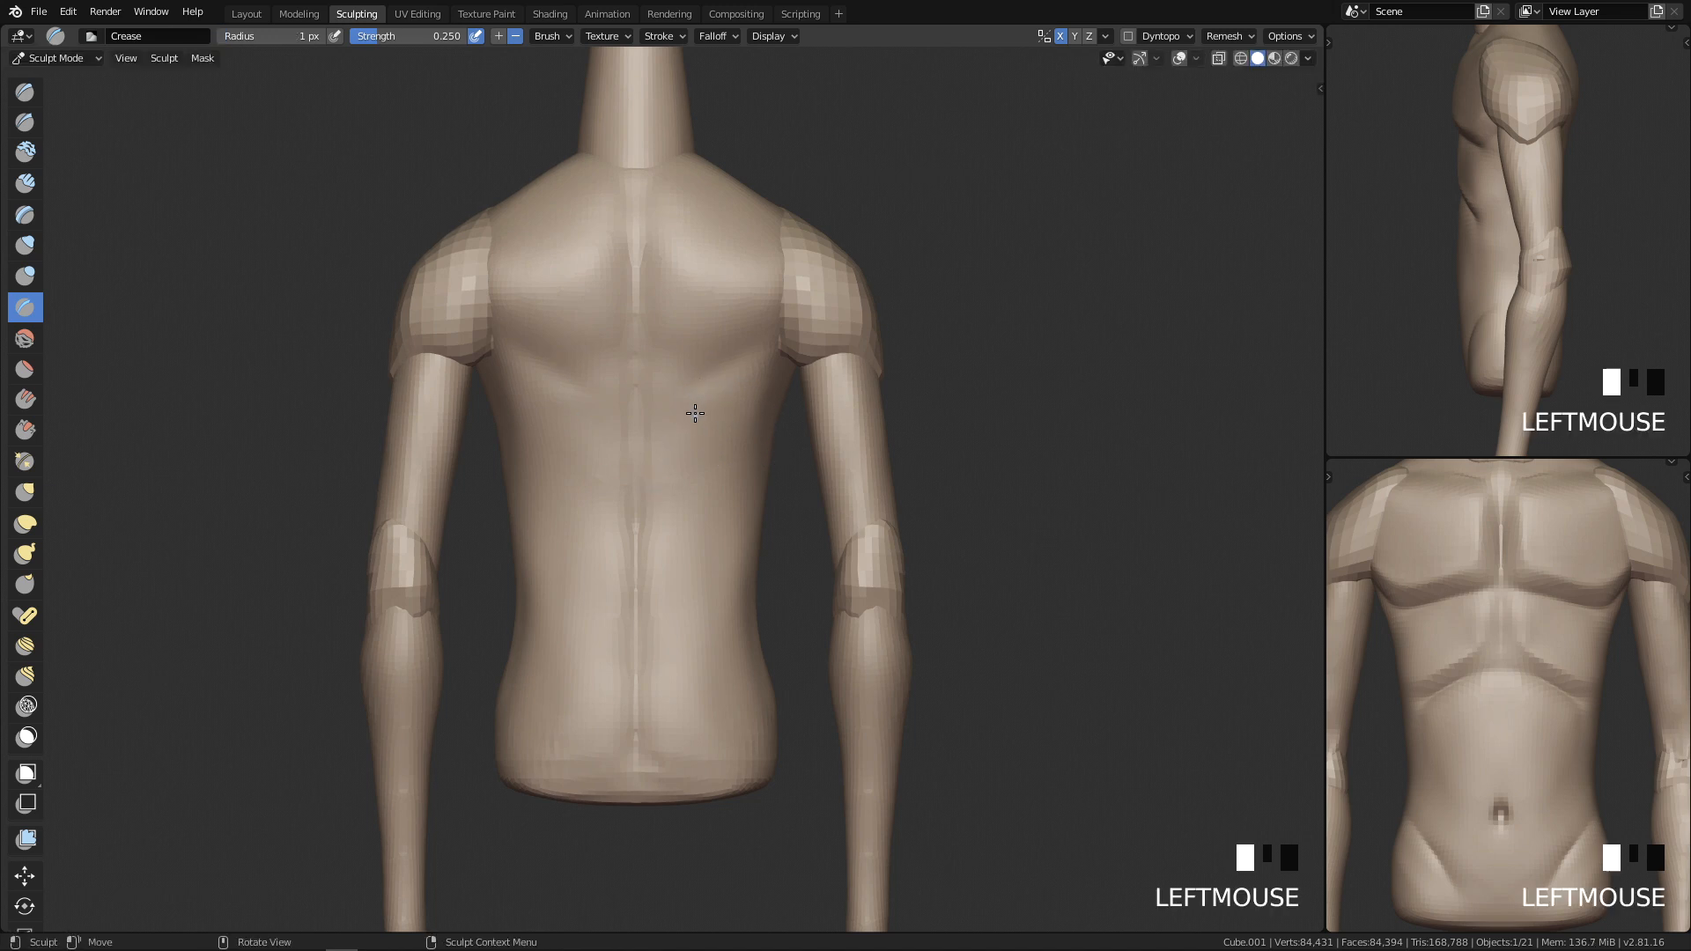
key(f)
click(700, 405)
key(f)
click(696, 395)
mouse_move(707, 374)
mouse_down()
mouse_move(649, 510)
mouse_move(655, 497)
mouse_up()
key(ctrl+z)
drag(705, 378, 656, 496)
drag(709, 371, 656, 496)
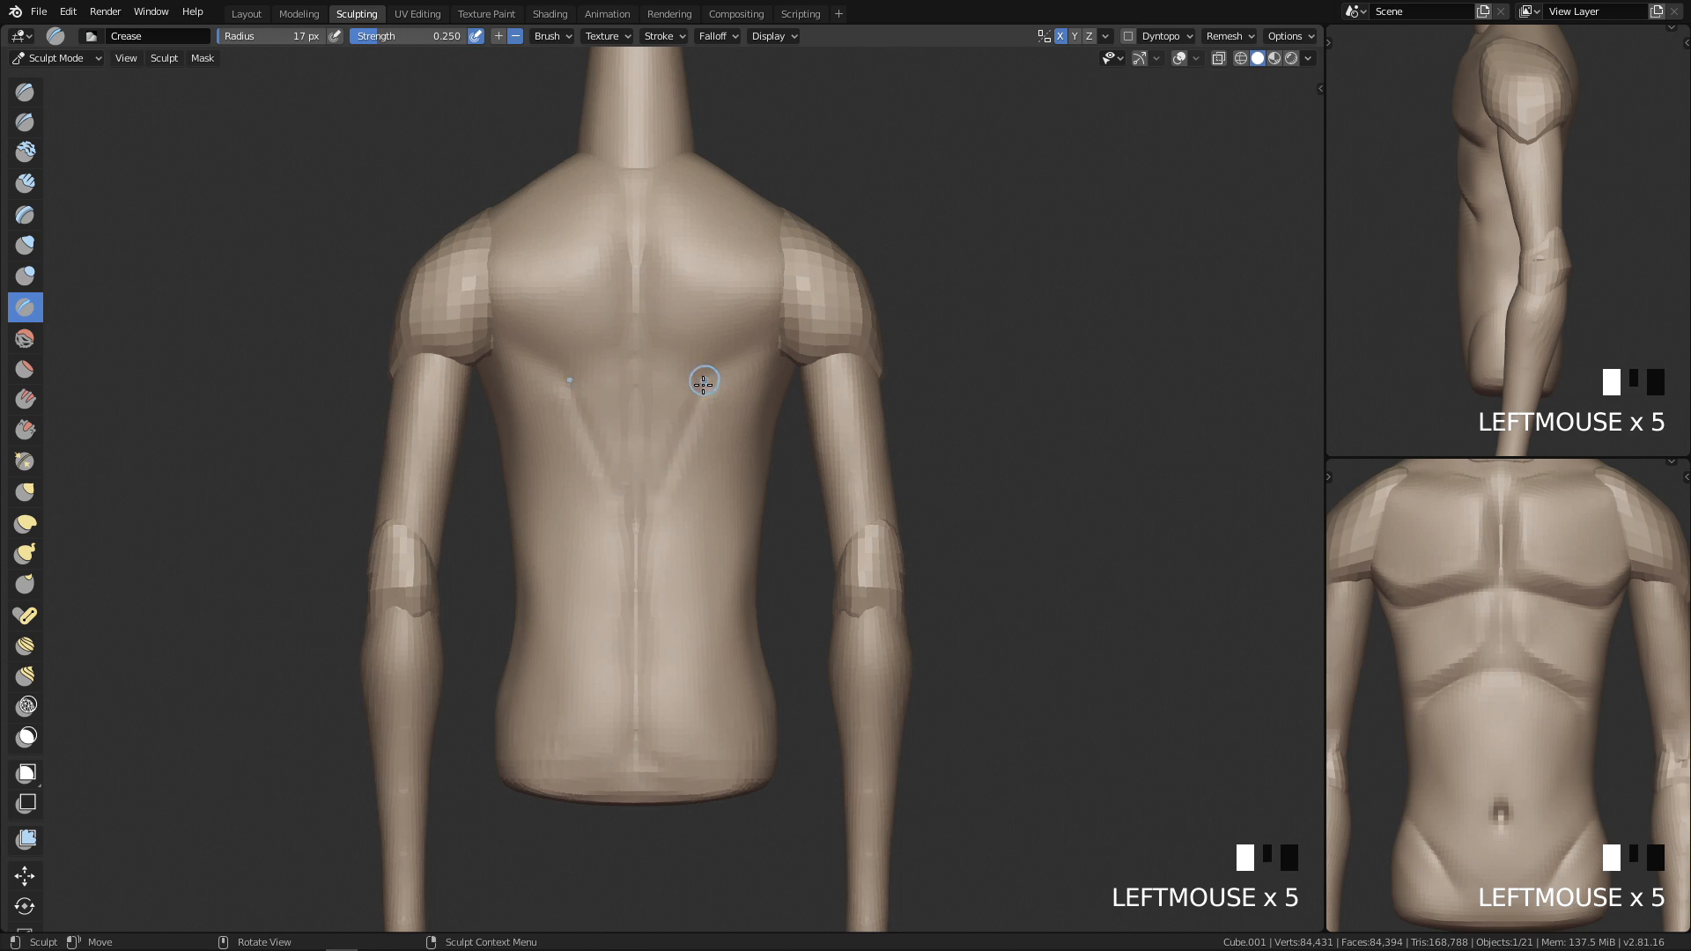
Step: Crease a line from the mid-spine outward and down to each flank with the Crease brush at 53 px radius
ctrl+middle_drag(672, 444, 705, 467)
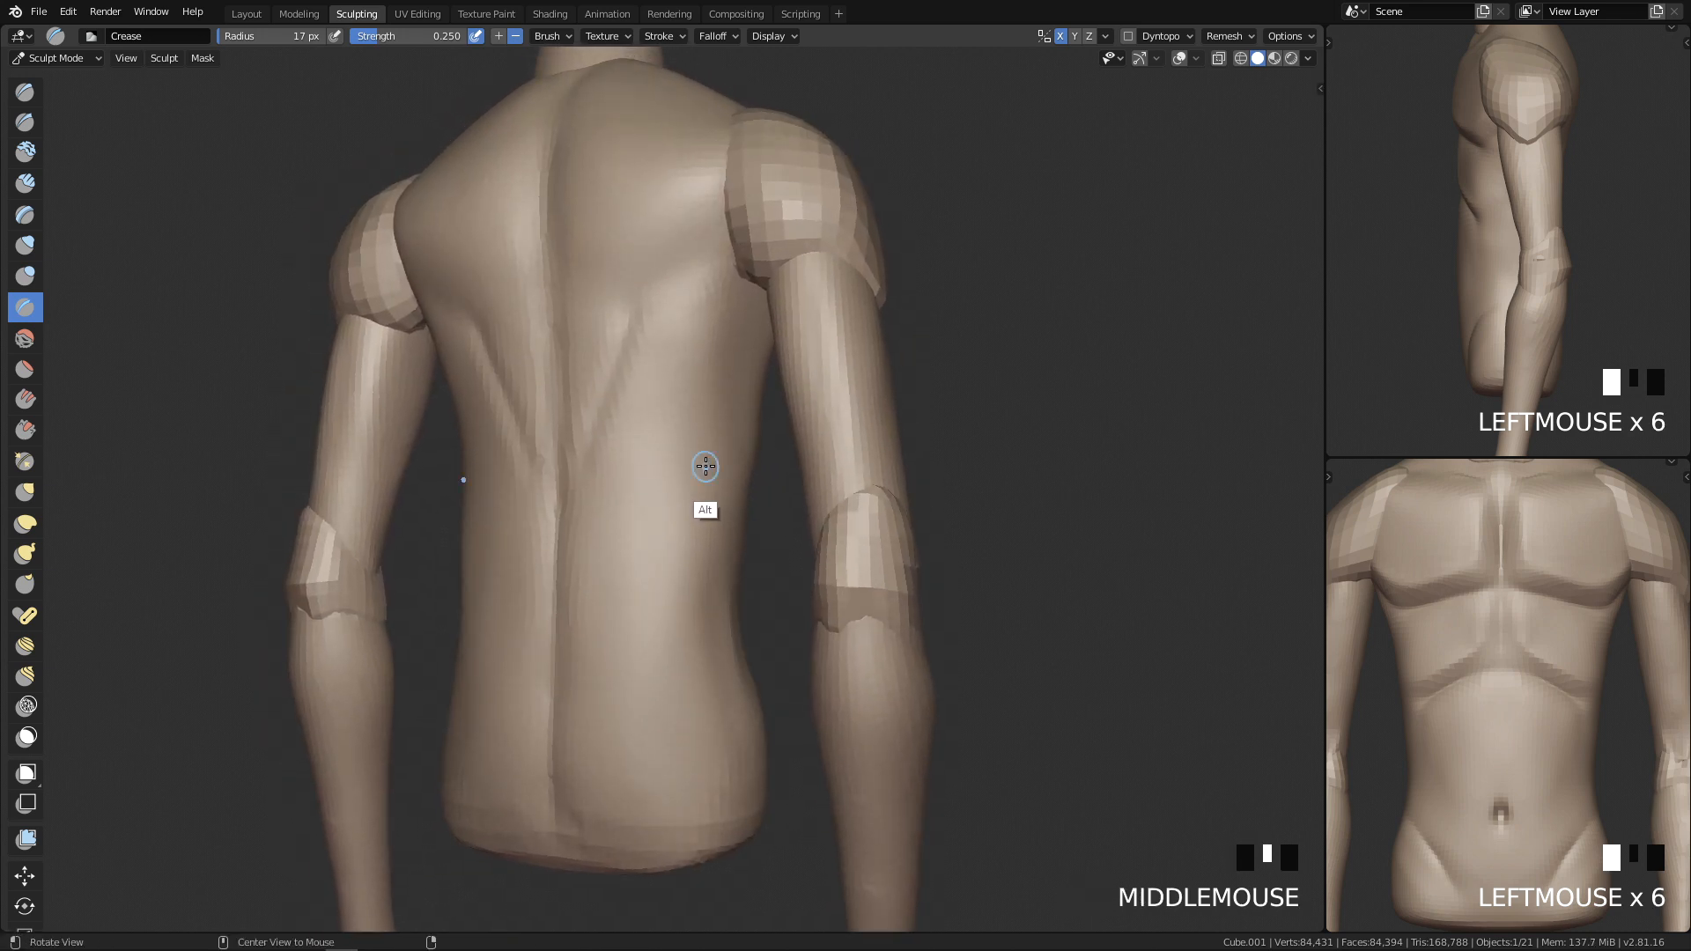
key(f)
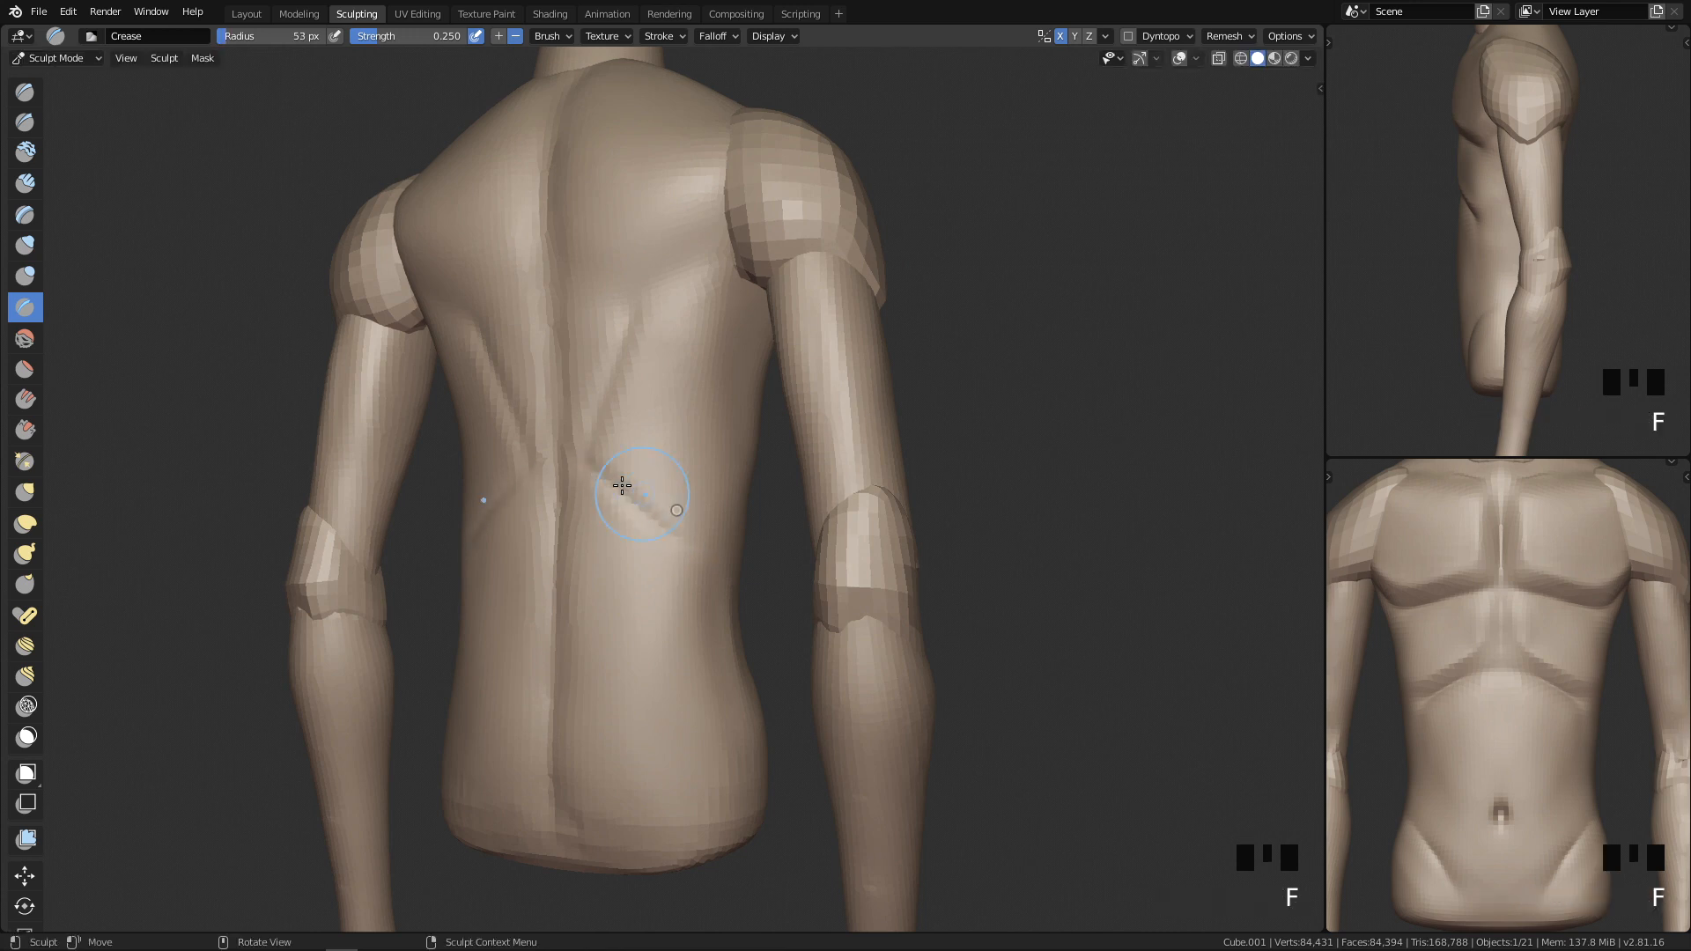
alt+middle_drag(687, 532, 694, 477)
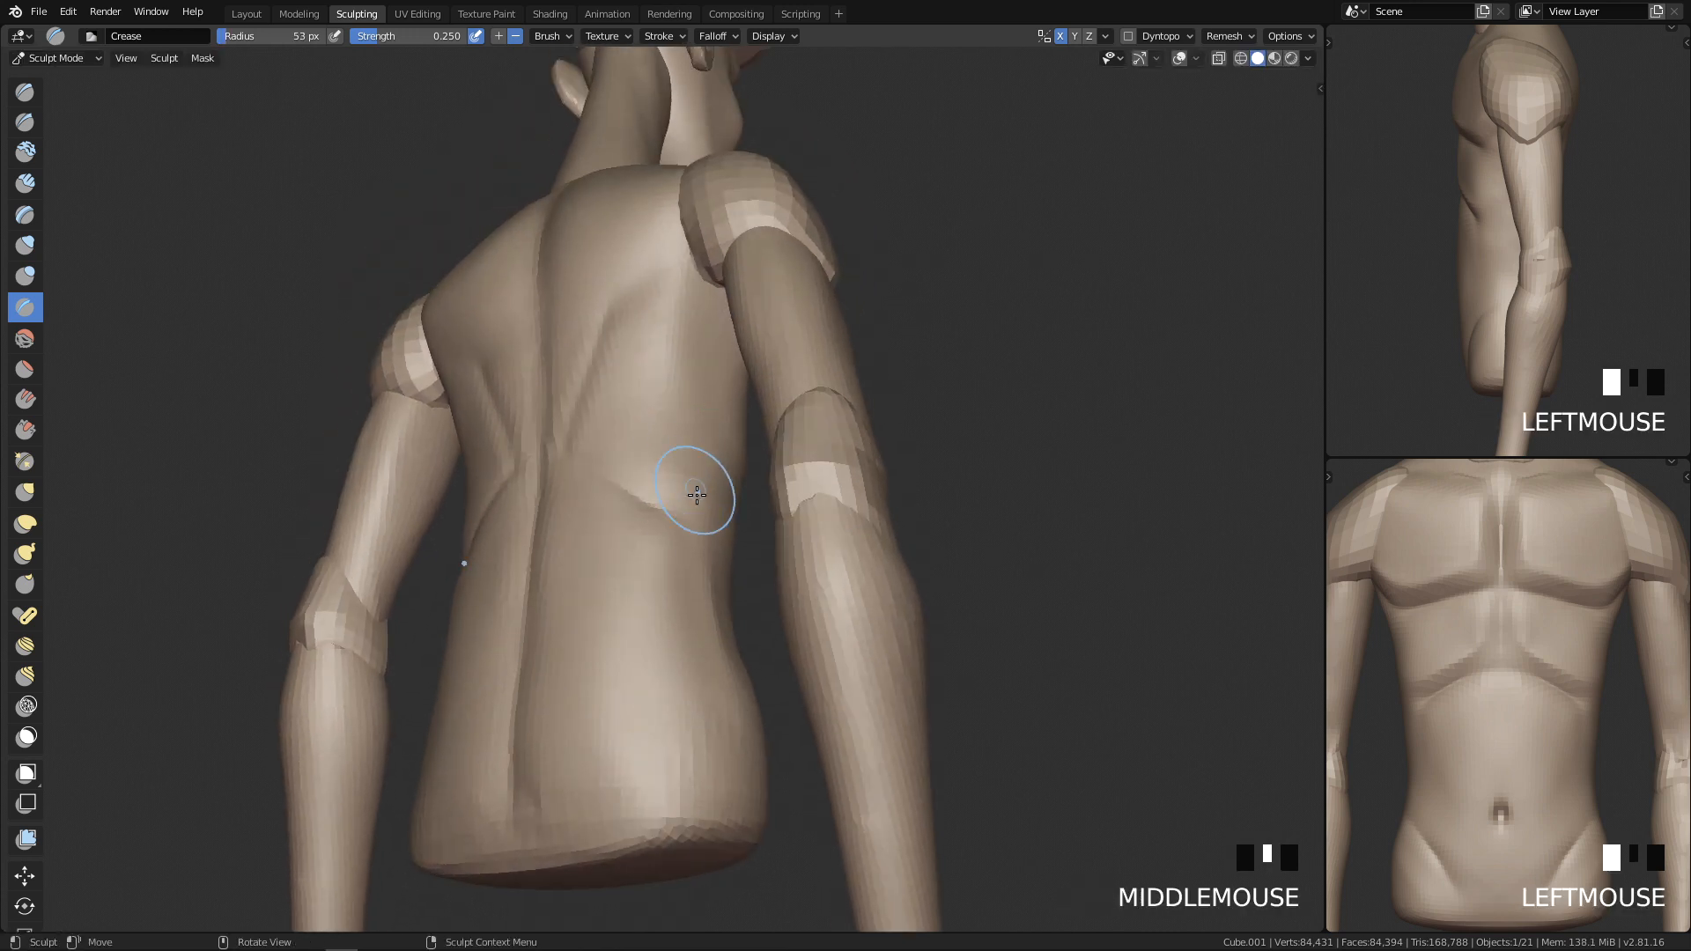
drag(706, 538, 708, 542)
Step: Deepen the crease under each shoulder blade toward the armpit with the Crease brush at 38 px radius
middle_drag(762, 473, 823, 378)
key(q)
key(q)
key(q)
ctrl+middle_drag(755, 427, 720, 443)
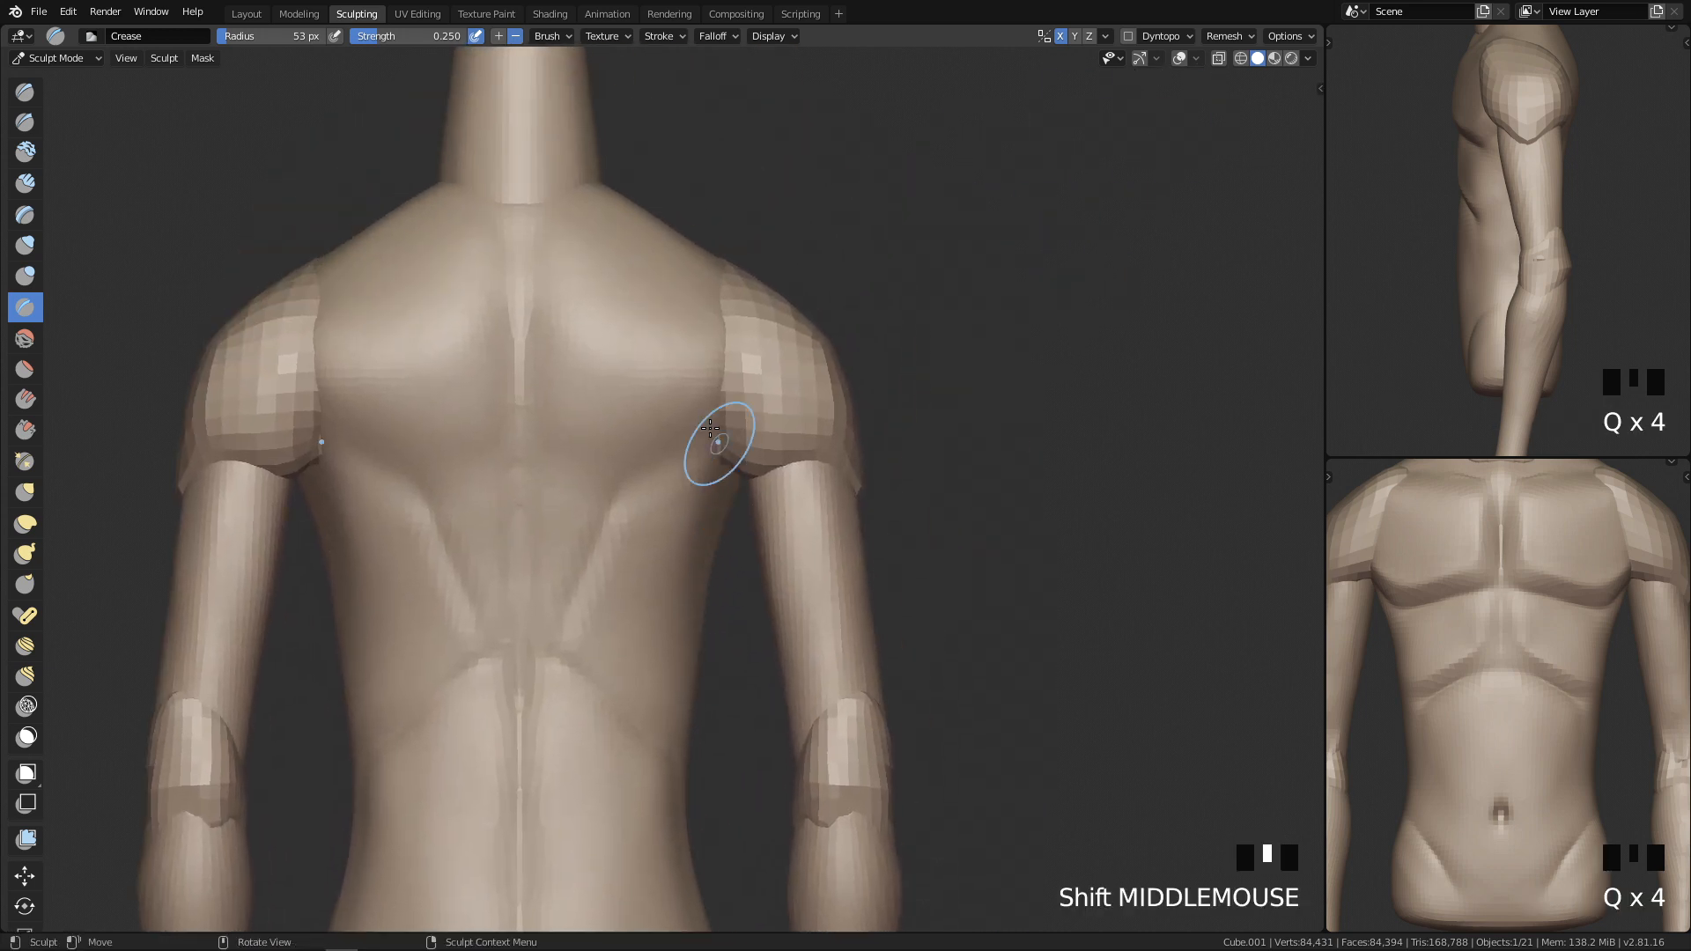
key(f)
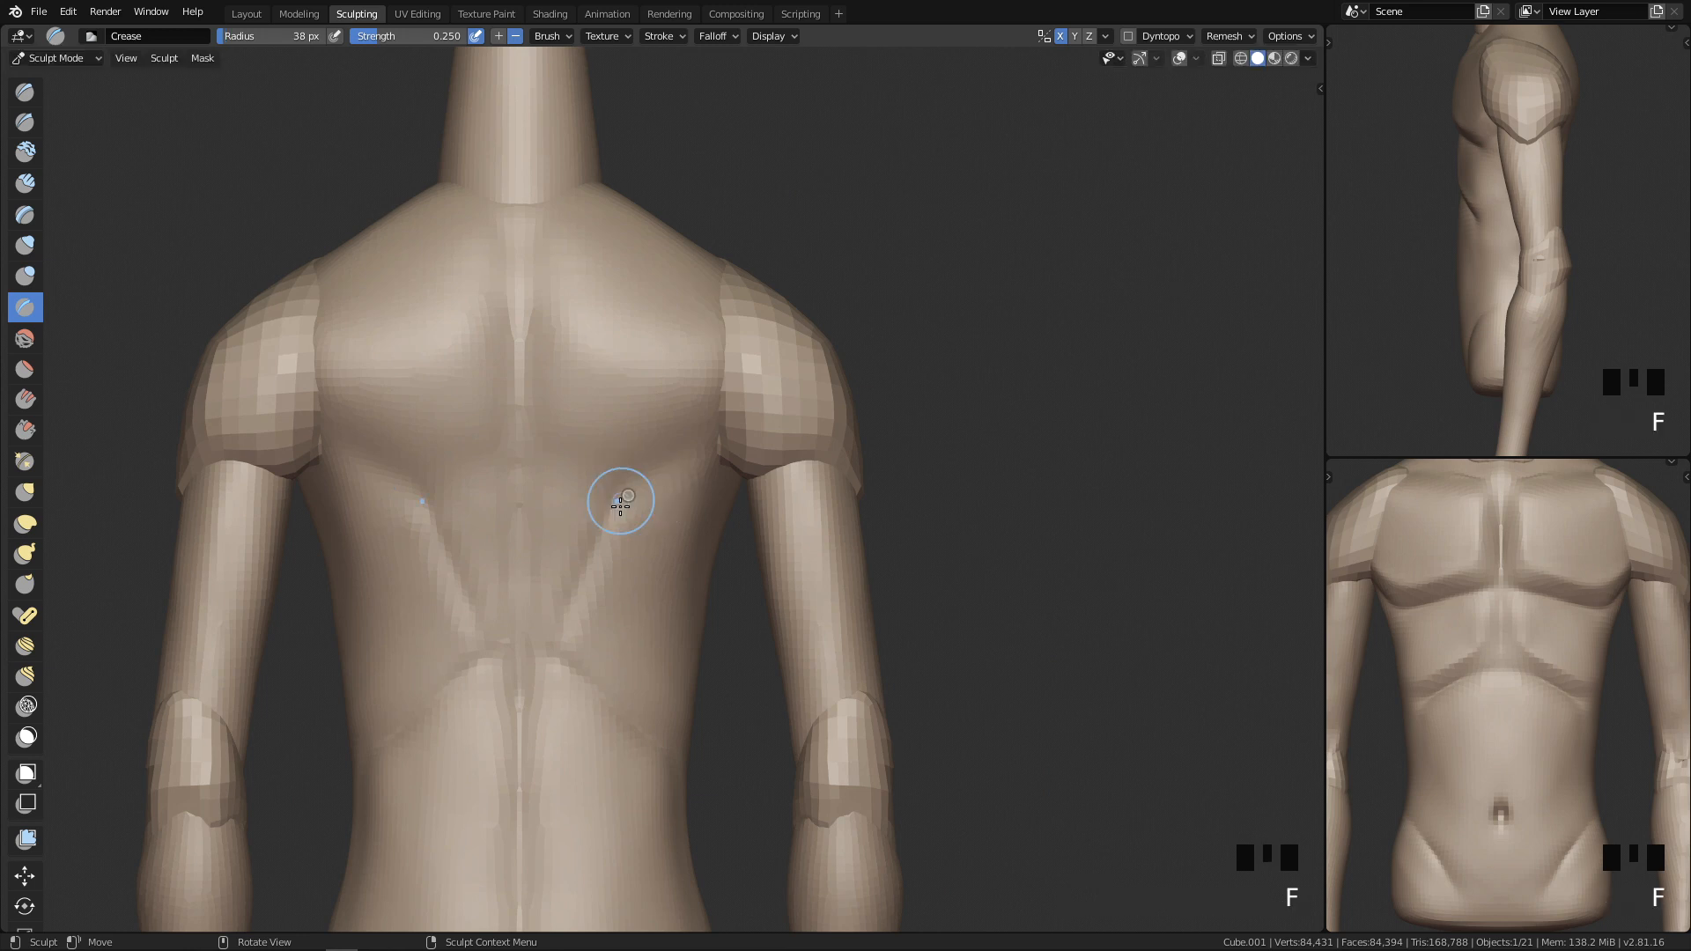
click(631, 493)
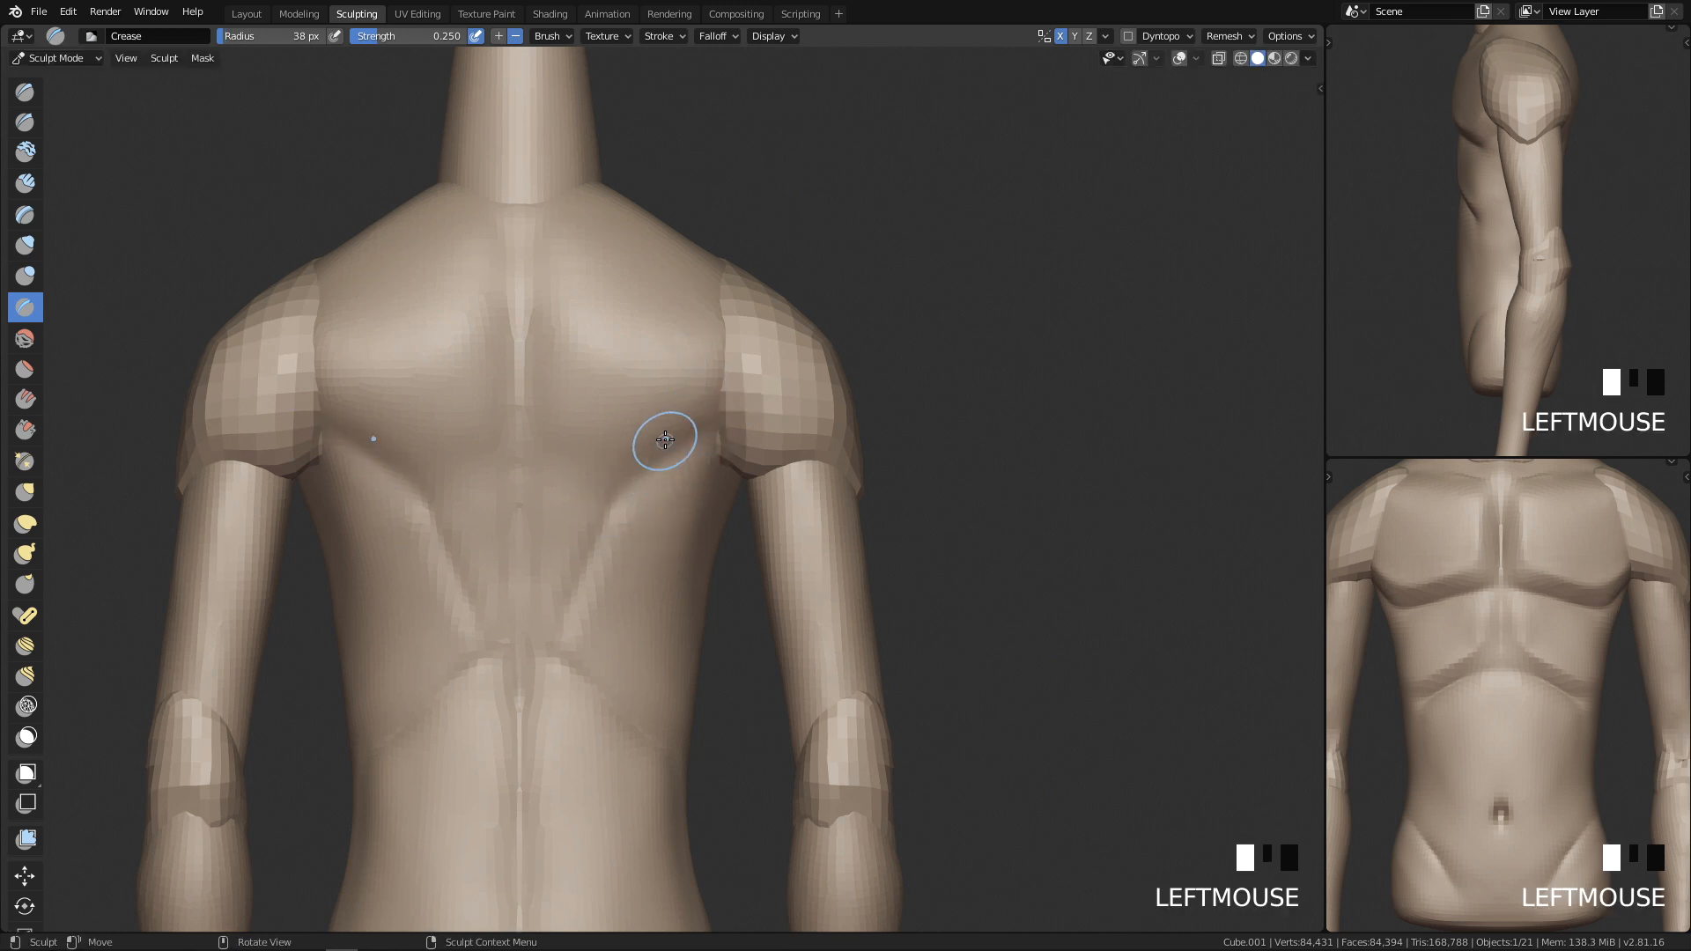
ctrl+middle_drag(708, 472, 688, 439)
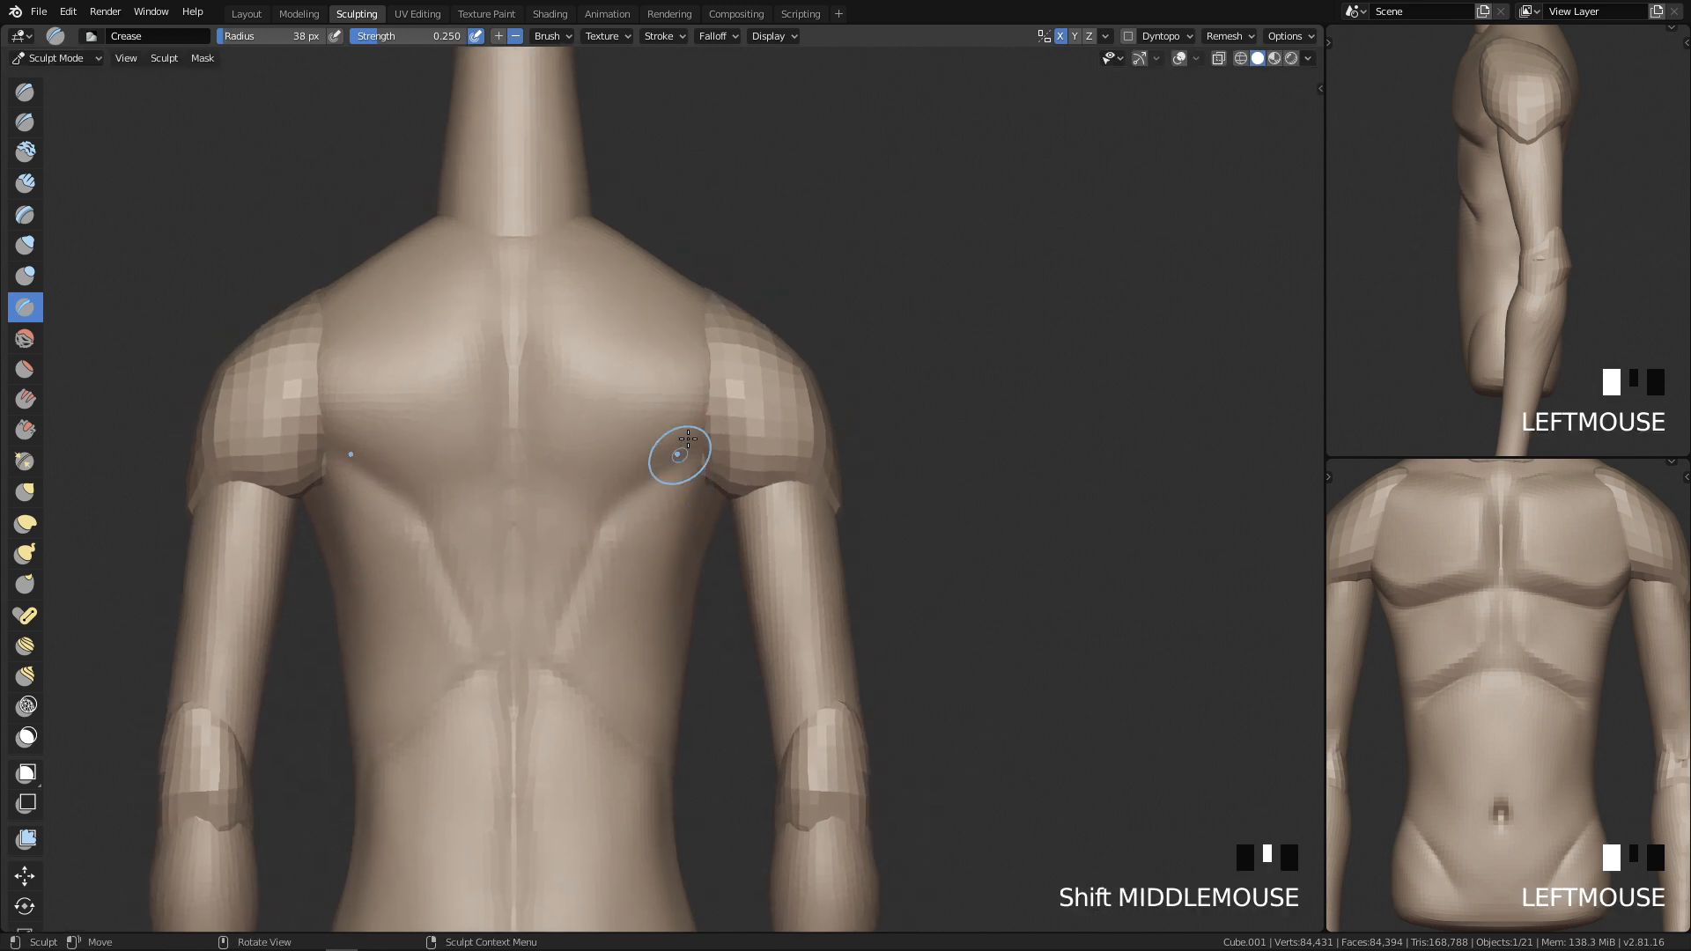
Step: Smooth the lower back beside the spine, including the flank creases, at 72 px brush radius
shift+middle_drag(684, 568, 710, 449)
key(f)
shift+click(617, 585)
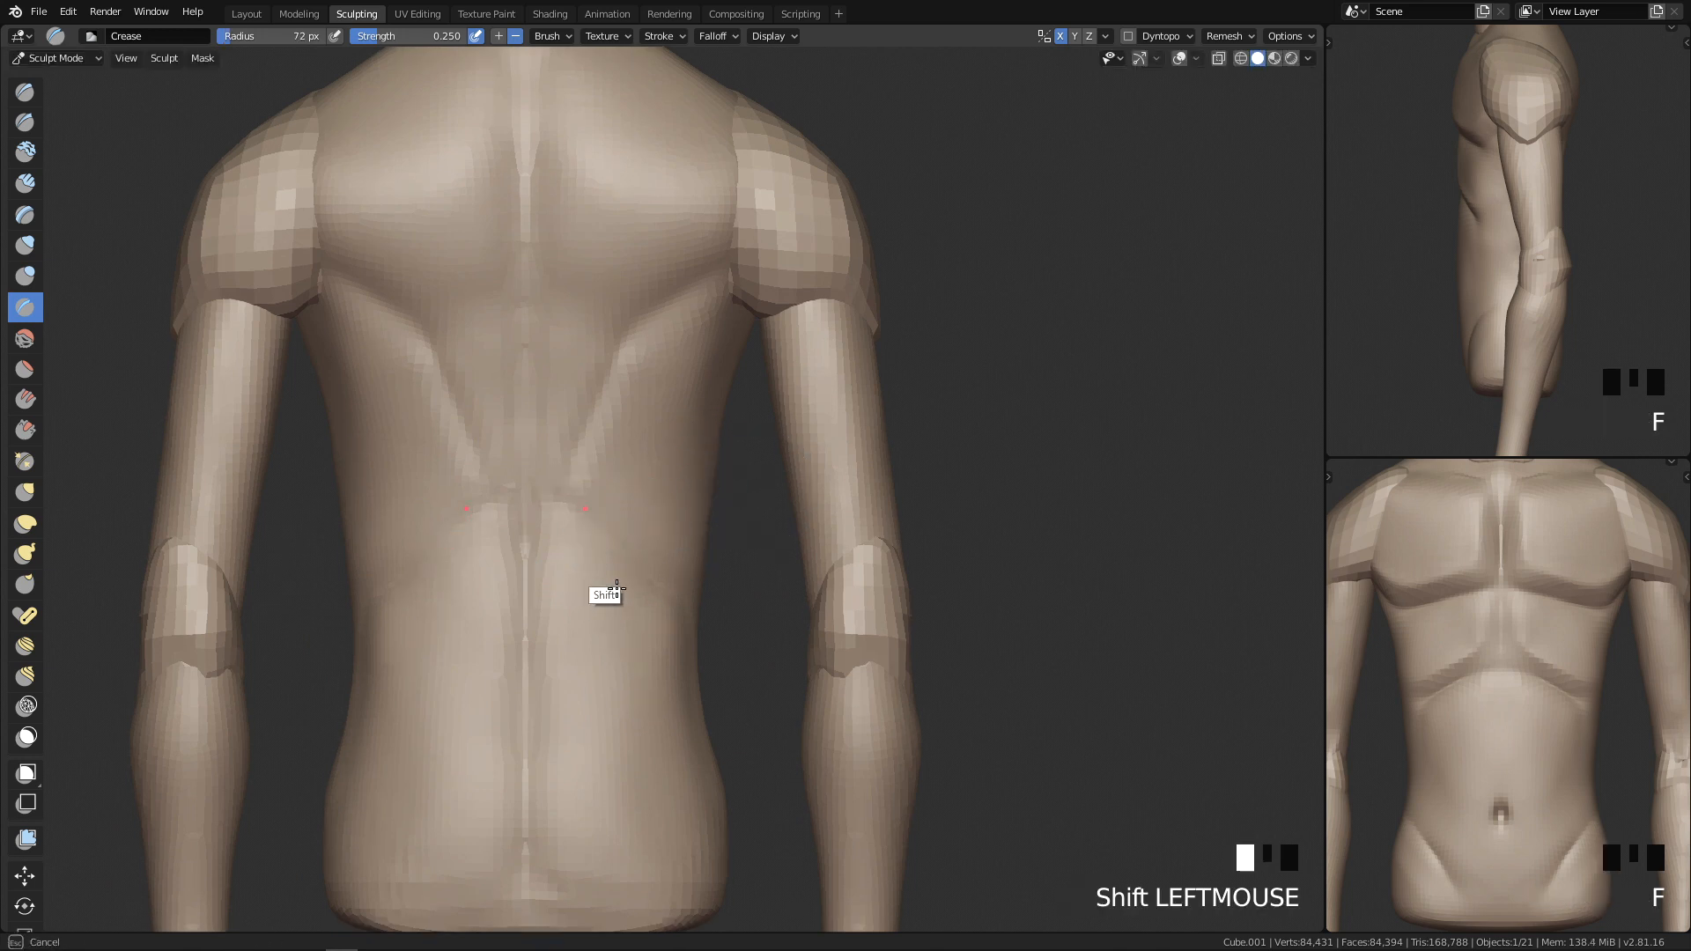
mouse_move(685, 588)
middle_down()
mouse_move(679, 630)
mouse_move(609, 644)
mouse_move(683, 598)
middle_up()
shift+click(609, 645)
shift+click(605, 633)
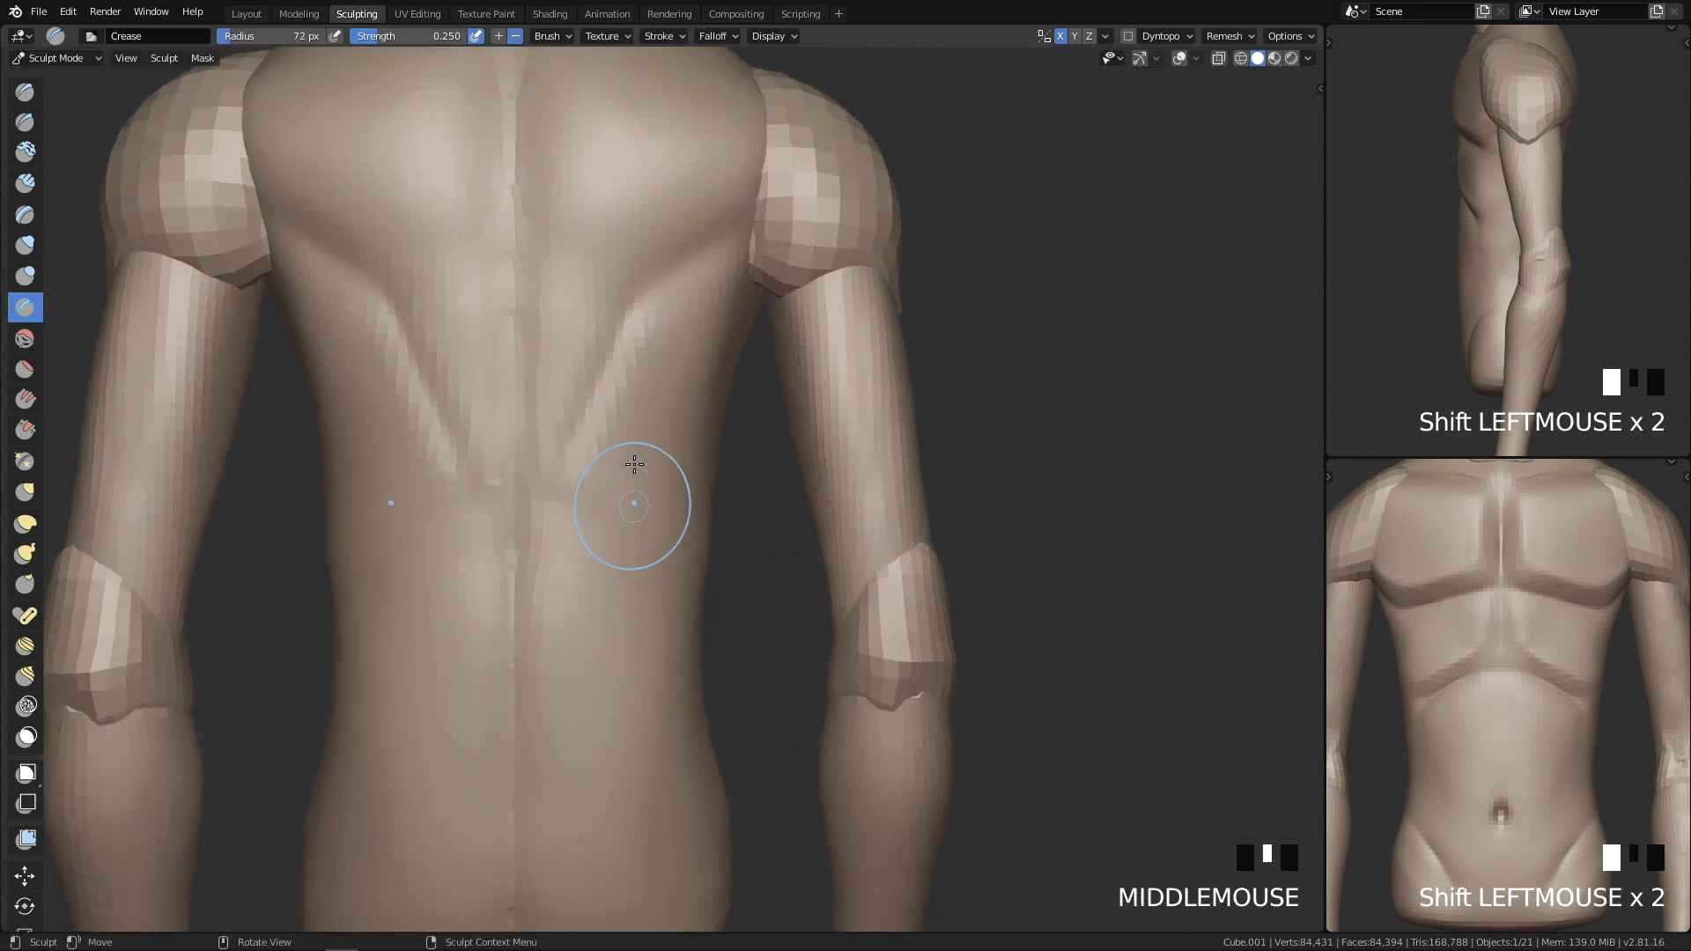
Step: Deepen the diagonal back grooves down to the spine with the Crease brush at 66 px radius
key(f)
key(f)
click(577, 431)
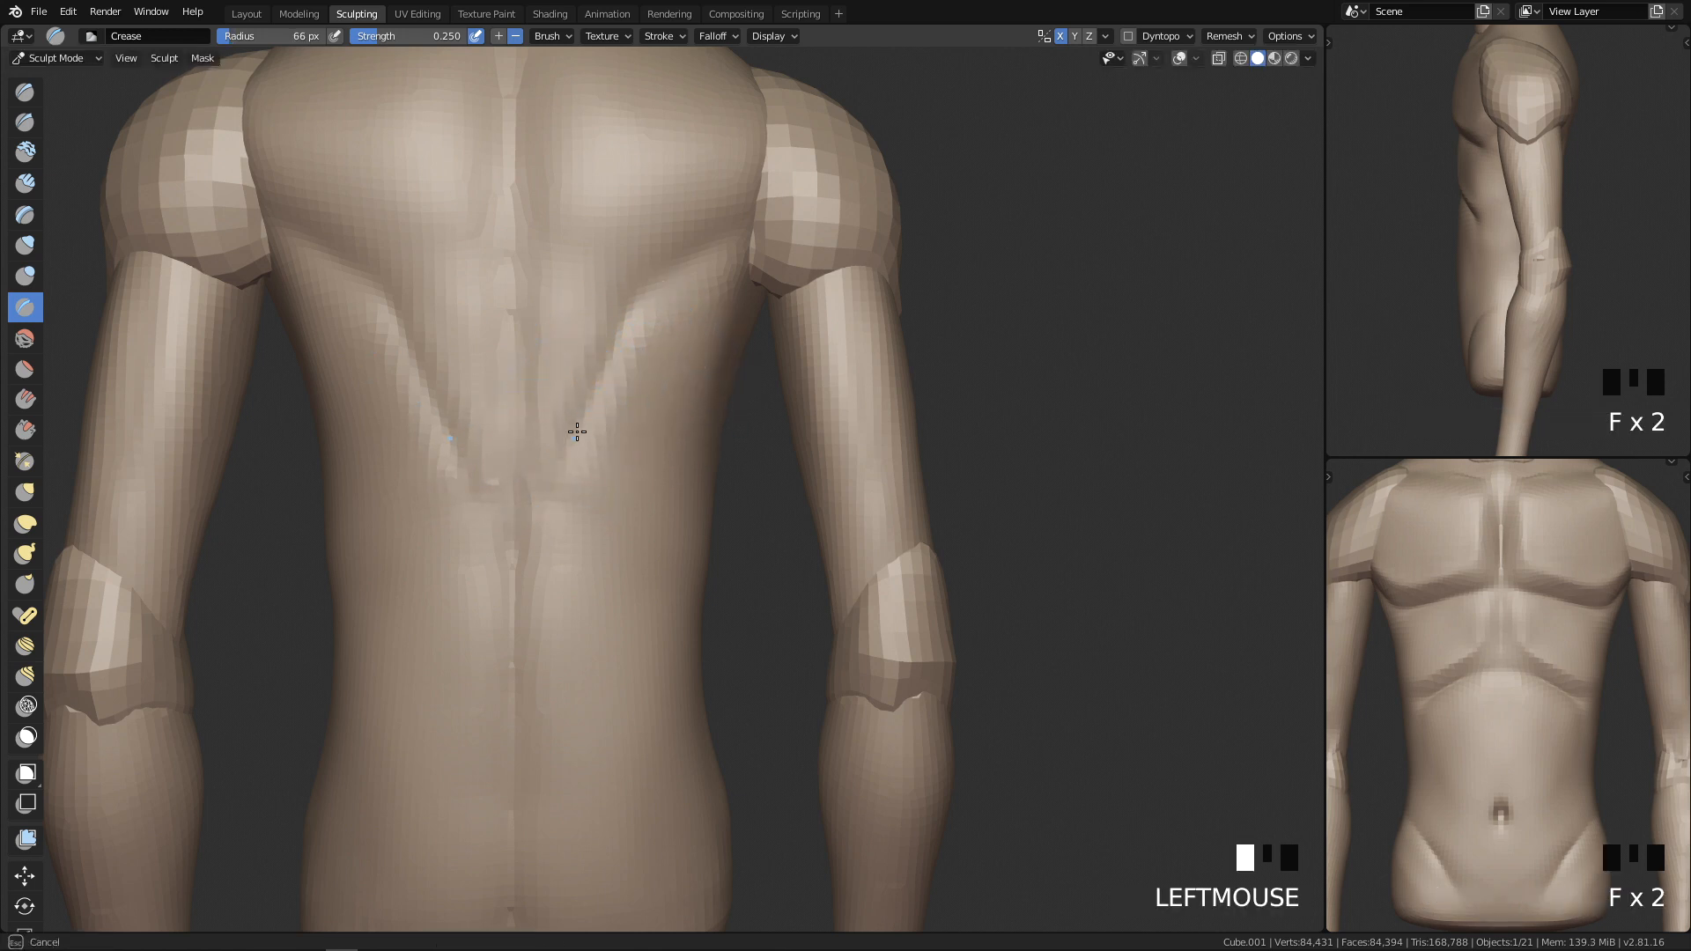
drag(552, 489, 535, 504)
Step: Smooth the diagonal grooves between the shoulder blades and the spine at 120 px brush radius
key(f)
click(640, 393)
mouse_move(632, 384)
shift+mouse_down()
mouse_move(581, 450)
mouse_move(576, 407)
shift+mouse_up()
shift+drag(719, 177, 630, 310)
shift+drag(630, 308, 689, 246)
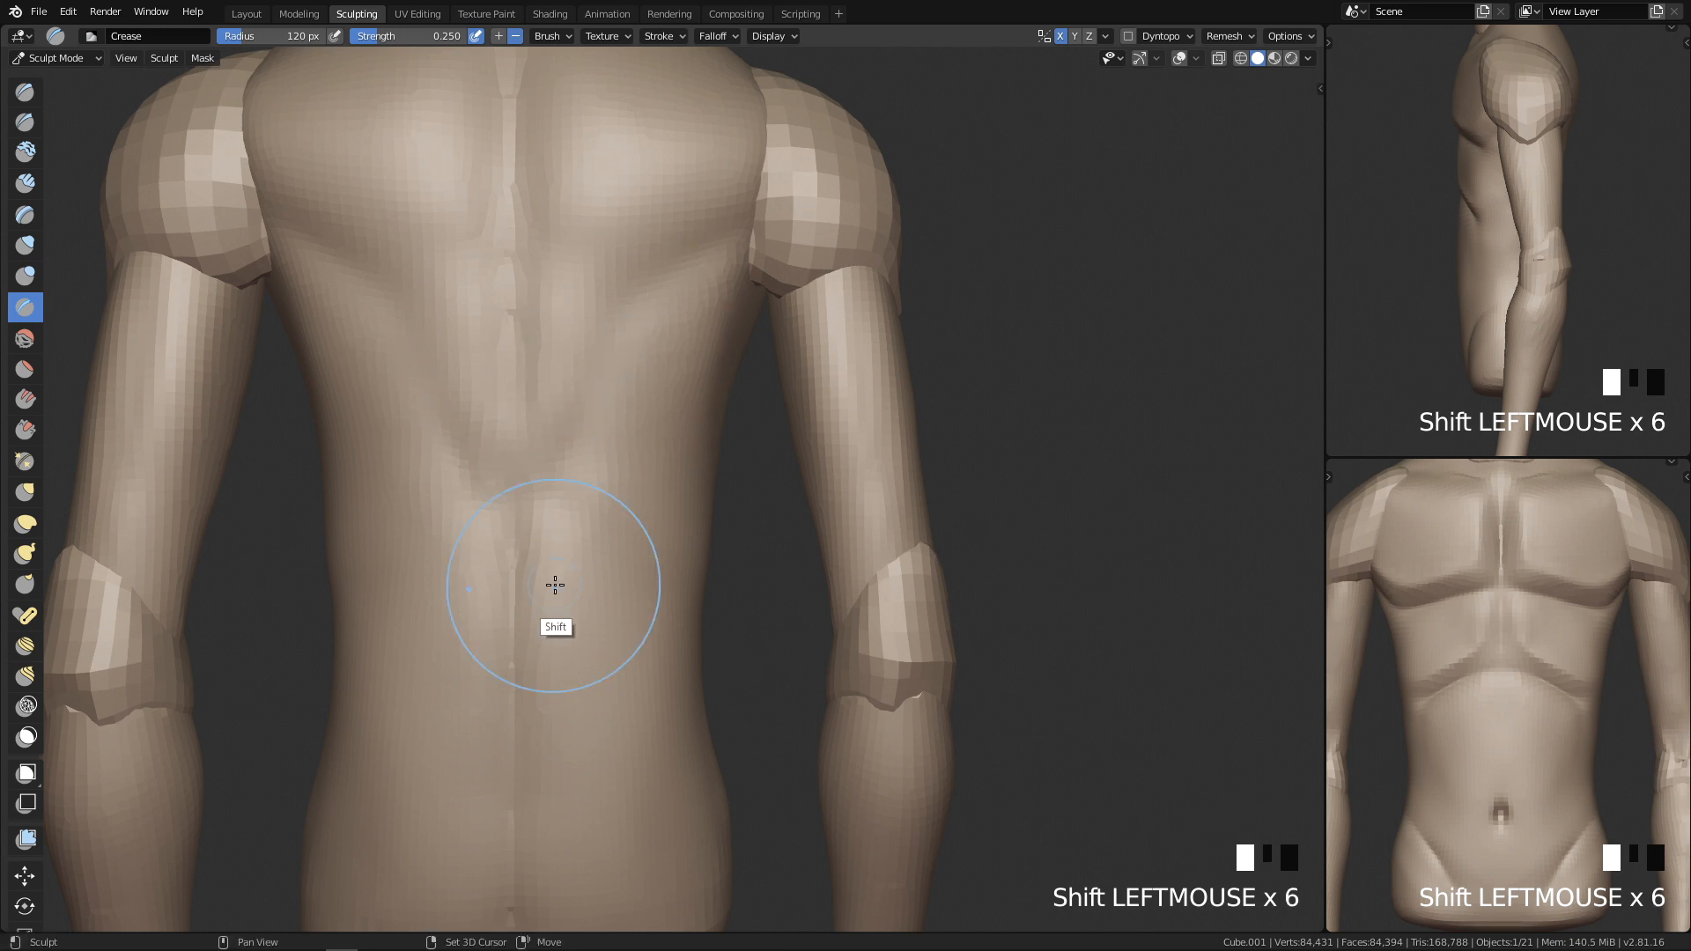
shift+drag(619, 396, 620, 406)
shift+drag(609, 398, 620, 437)
Step: Smooth the mid-back beside the spine and up toward the armpits at 67 px brush radius
mouse_move(641, 425)
ctrl+middle_down()
mouse_move(668, 553)
mouse_move(695, 537)
mouse_move(700, 607)
mouse_move(693, 542)
mouse_move(593, 564)
ctrl+middle_up()
key(q)
key(q)
key(q)
key(f)
click(588, 466)
shift+drag(542, 561, 537, 529)
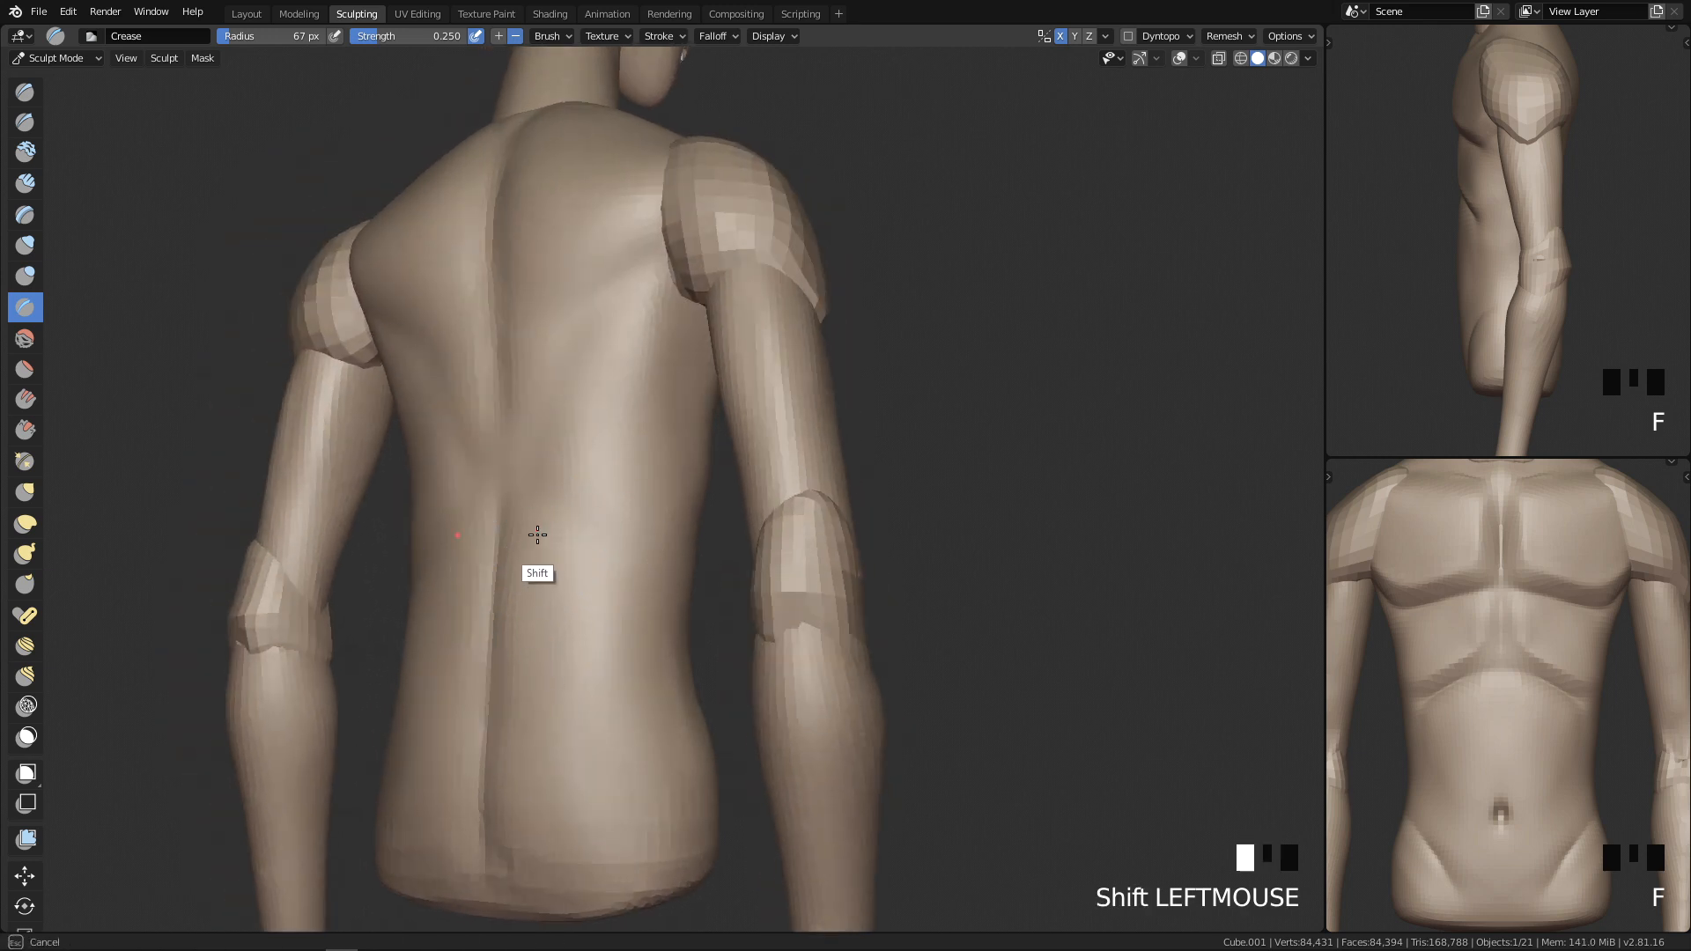
middle_drag(538, 597, 678, 481)
shift+drag(593, 439, 679, 367)
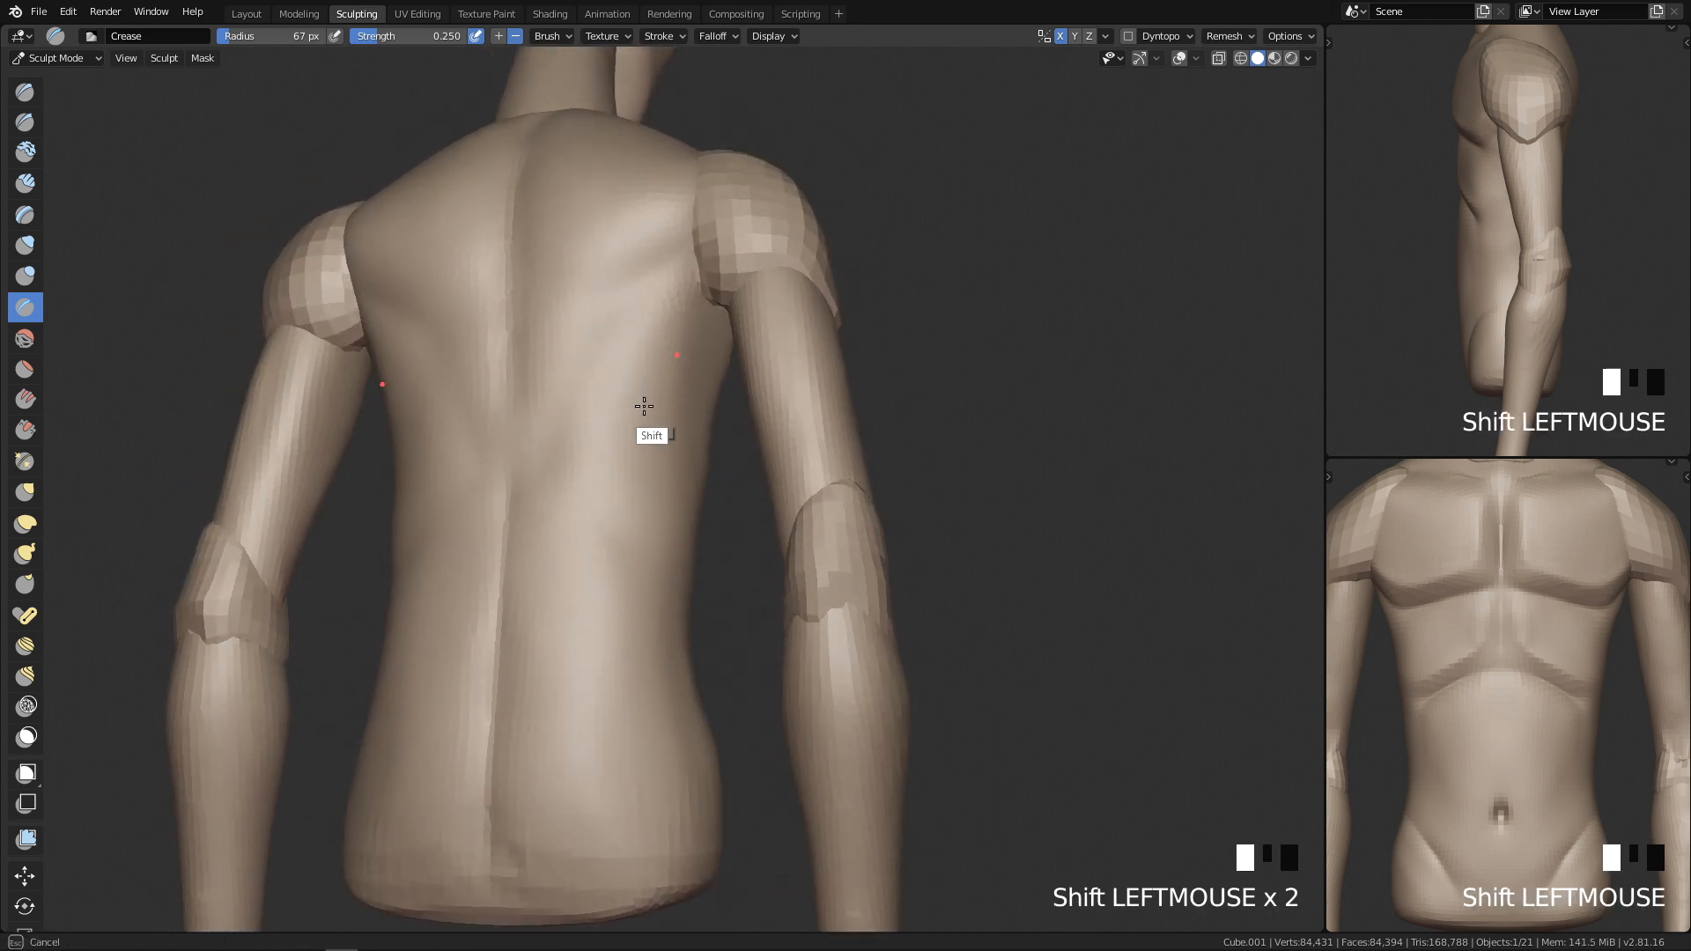
Step: Build up the back muscles along the flanks below the armpits with the Clay Strips brush at 108 px radius
mouse_move(642, 426)
middle_down()
mouse_move(690, 483)
mouse_move(637, 288)
middle_up()
key(3)
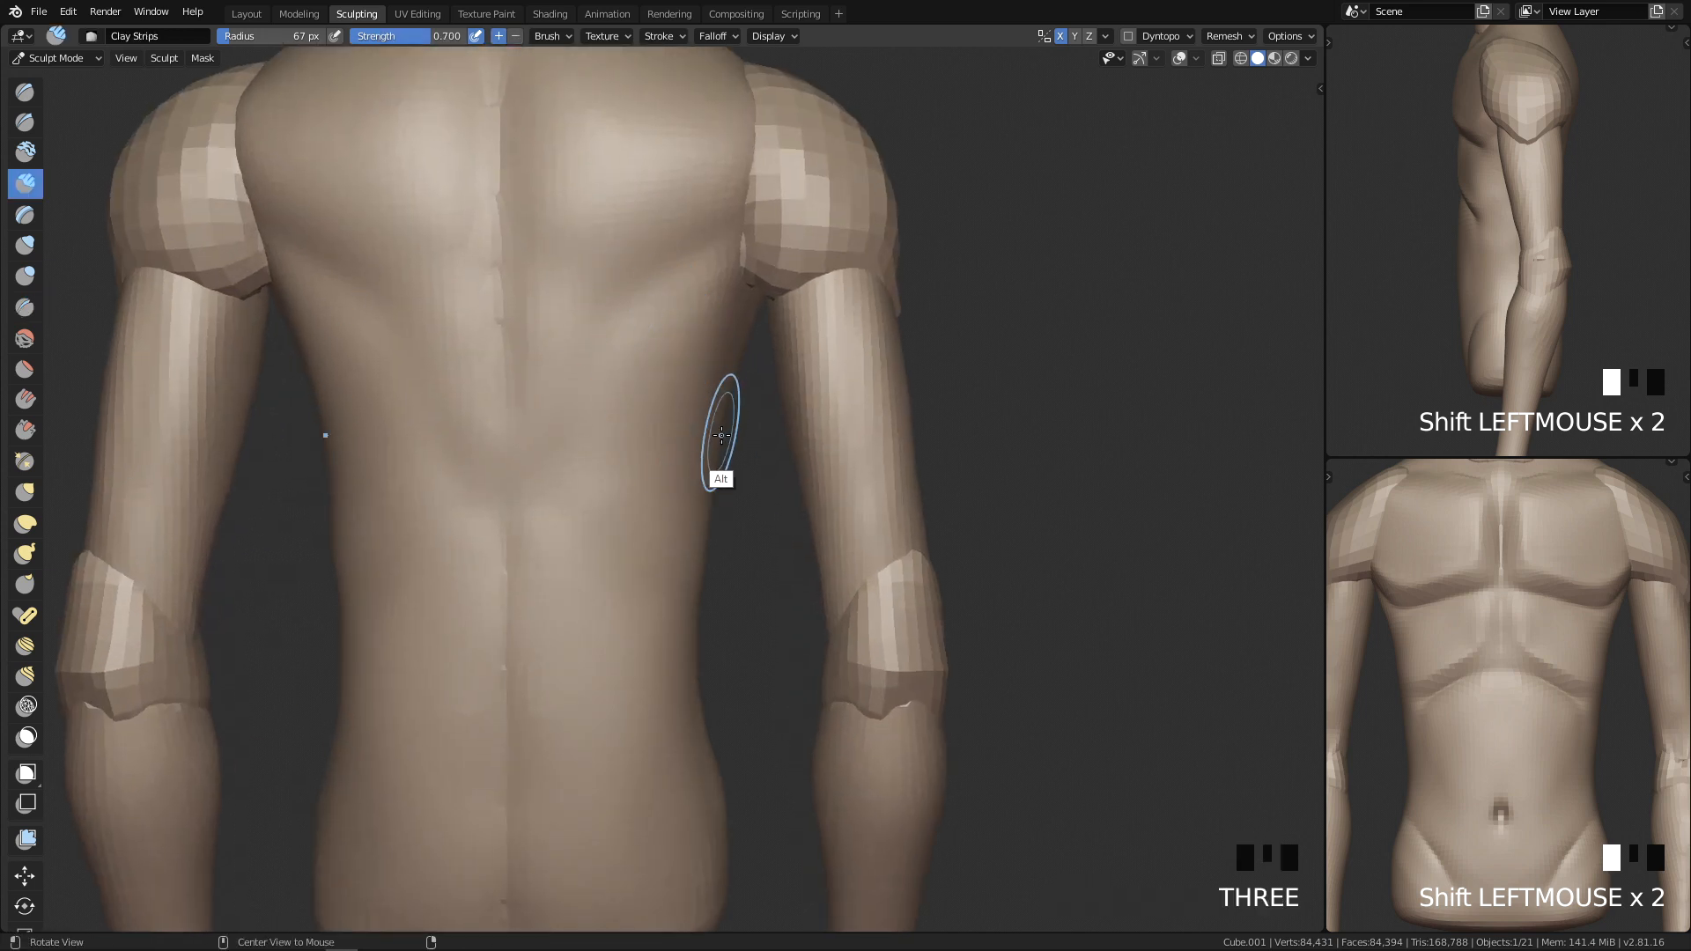
middle_drag(720, 426, 758, 389)
key(f)
click(782, 390)
drag(688, 403, 684, 460)
key(ctrl+z)
middle_drag(697, 441, 632, 433)
drag(680, 388, 680, 466)
drag(687, 413, 680, 472)
Step: Smooth the built-up flank muscles into the area below the shoulder blades
mouse_move(615, 358)
shift+mouse_down()
mouse_move(672, 358)
mouse_move(678, 397)
shift+mouse_up()
mouse_move(682, 405)
shift+mouse_down()
mouse_move(699, 340)
mouse_move(684, 440)
shift+mouse_up()
mouse_move(685, 361)
mouse_down()
mouse_move(664, 445)
mouse_move(660, 328)
mouse_move(667, 431)
mouse_up()
mouse_move(655, 478)
middle_down()
mouse_move(671, 456)
mouse_move(567, 351)
middle_up()
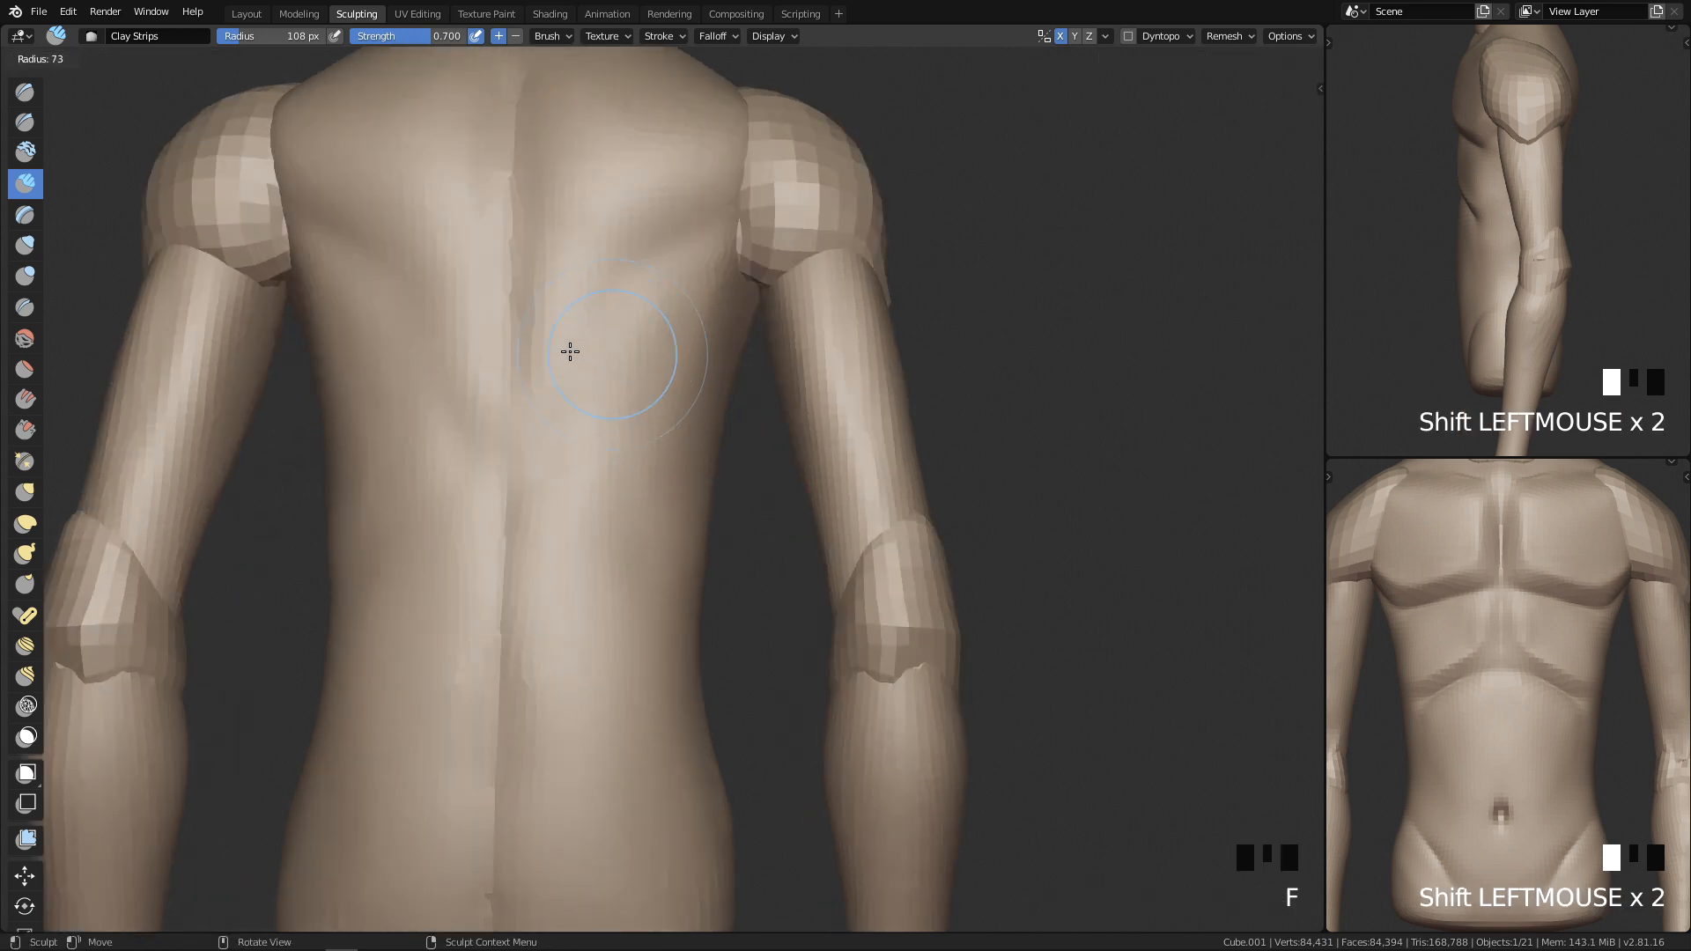
Step: Crease diagonal grooves from the waist toward the base of the spine with the Crease brush at 39 px radius
key(f)
key(q)
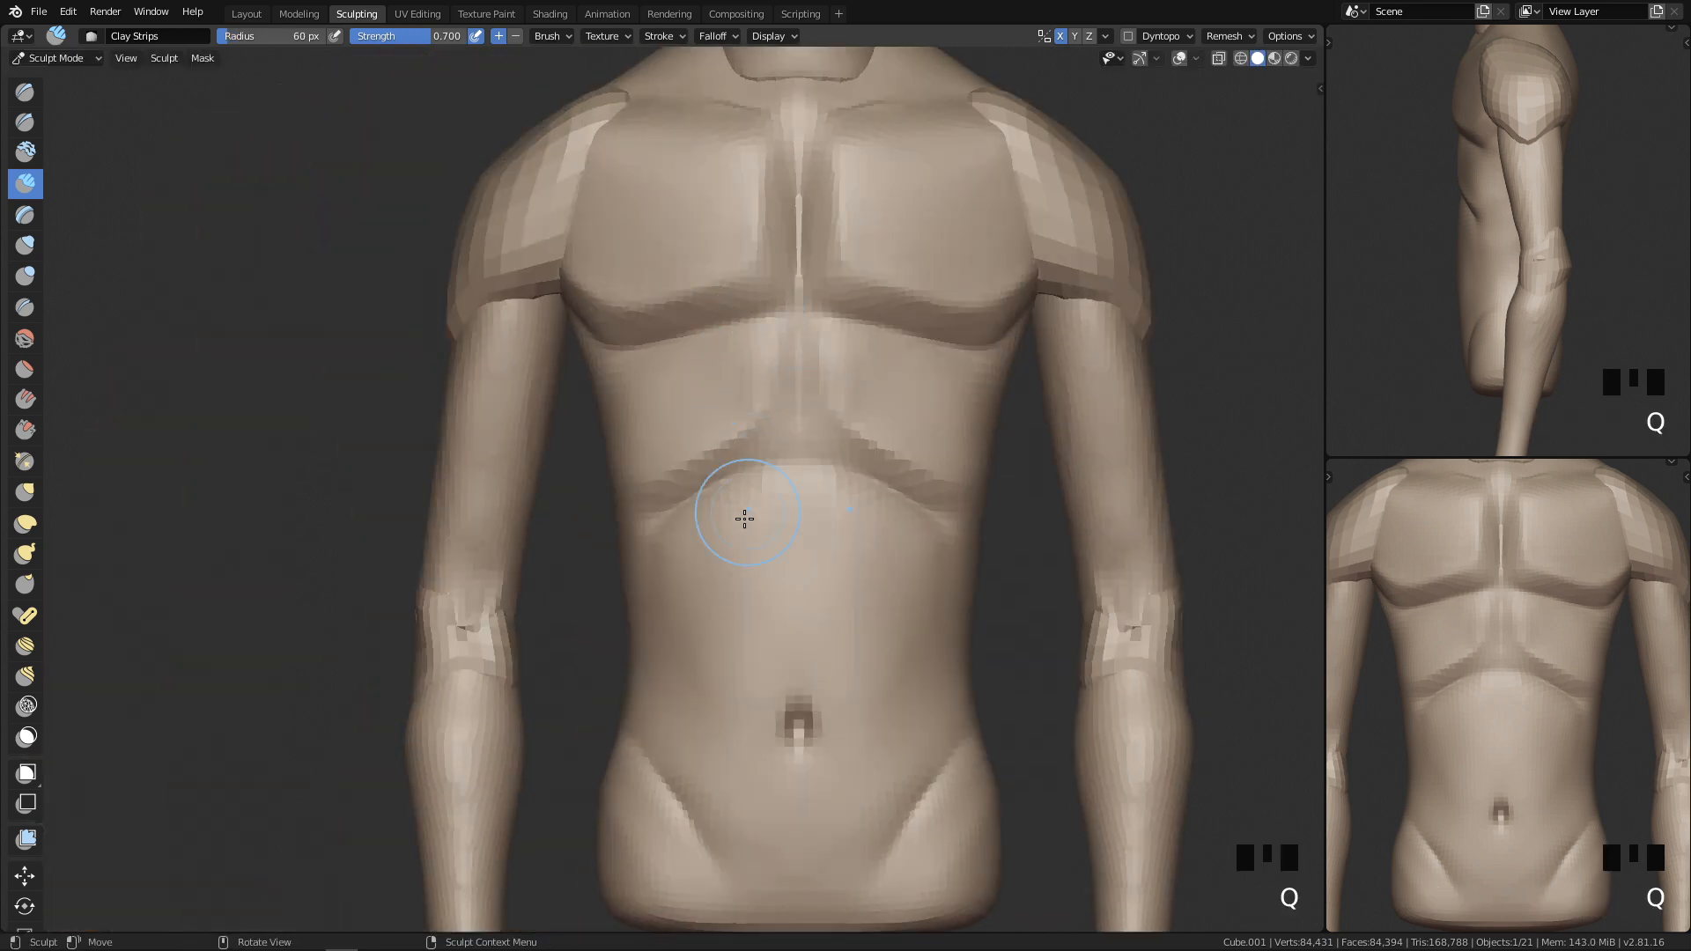
key(q)
mouse_move(661, 475)
ctrl+middle_down()
mouse_move(661, 697)
mouse_move(668, 672)
mouse_move(627, 618)
mouse_move(641, 634)
mouse_move(645, 572)
ctrl+middle_up()
mouse_move(514, 497)
shift+middle_down()
mouse_move(729, 523)
mouse_move(743, 646)
mouse_move(724, 607)
mouse_move(691, 606)
mouse_move(759, 477)
shift+middle_up()
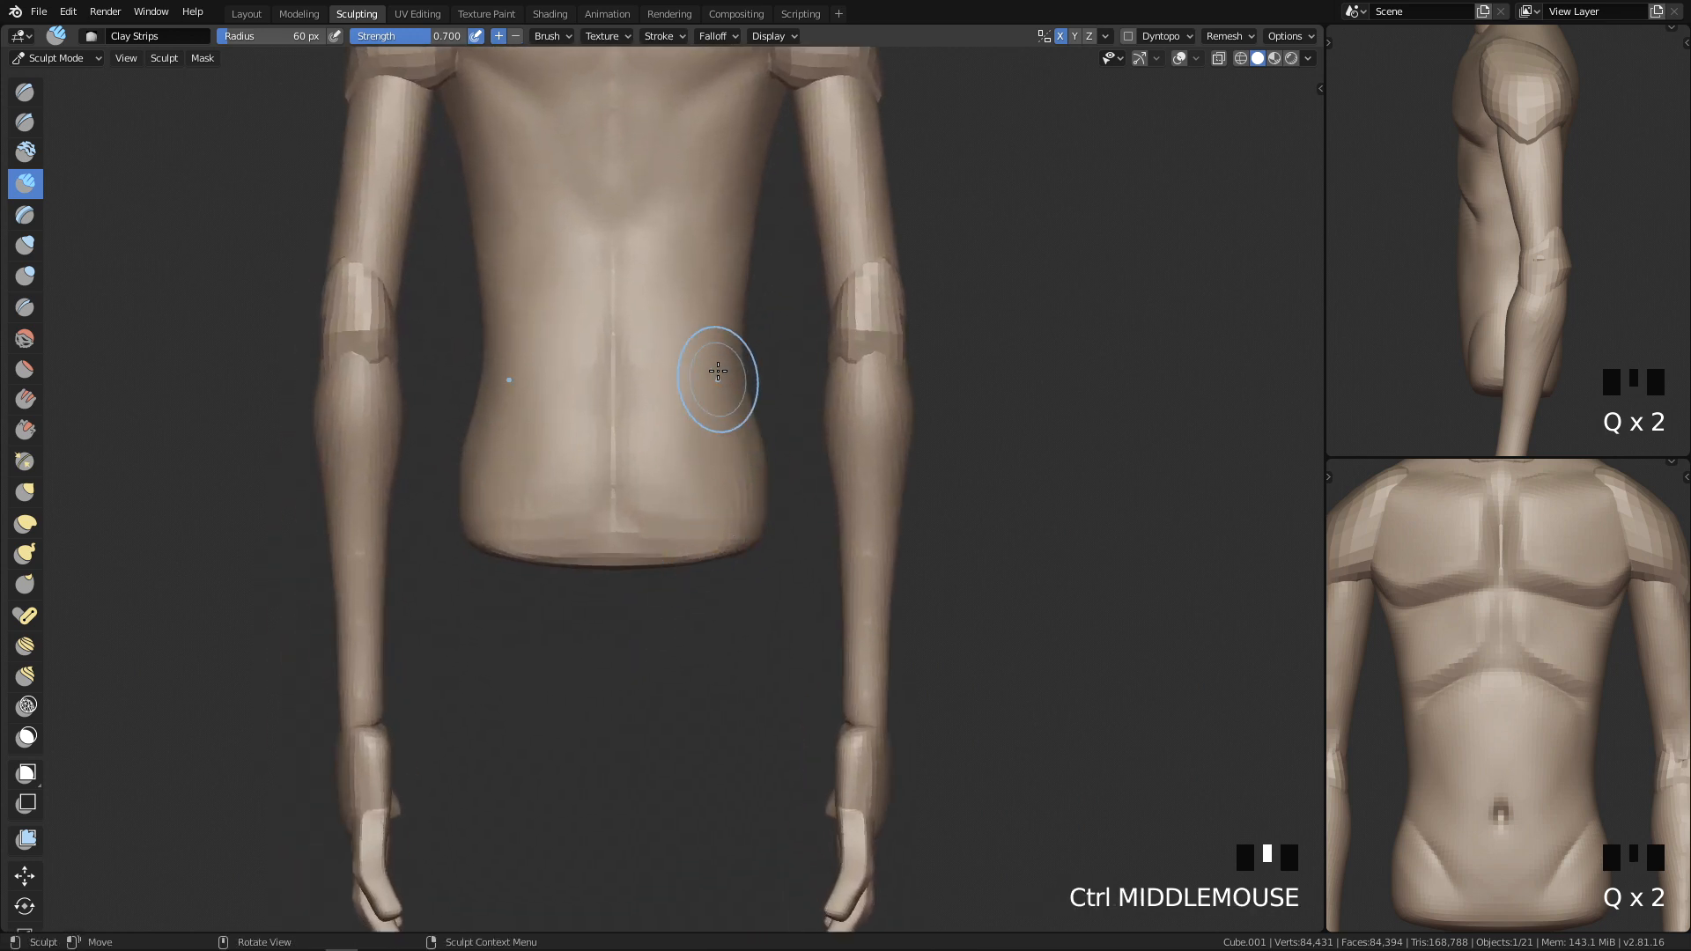
key(shift+c)
key(f)
middle_drag(718, 412, 721, 353)
drag(609, 530, 594, 545)
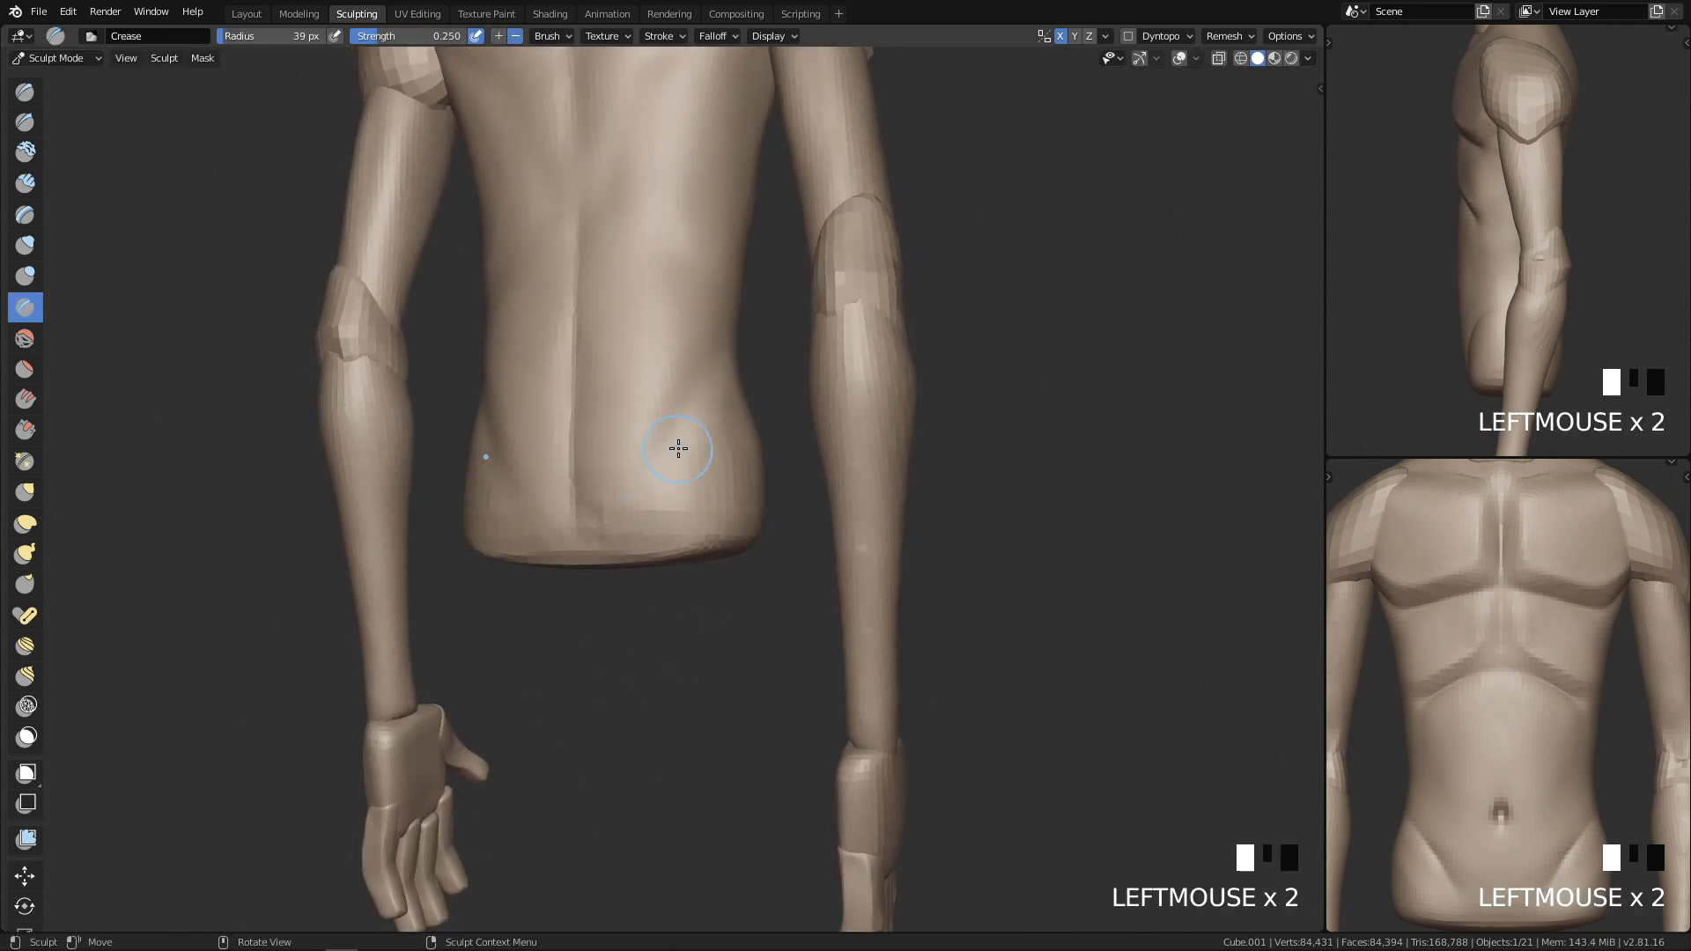
Step: Smooth the waist and the diagonal lower-back grooves on both sides at 50 px brush radius
key(f)
click(660, 469)
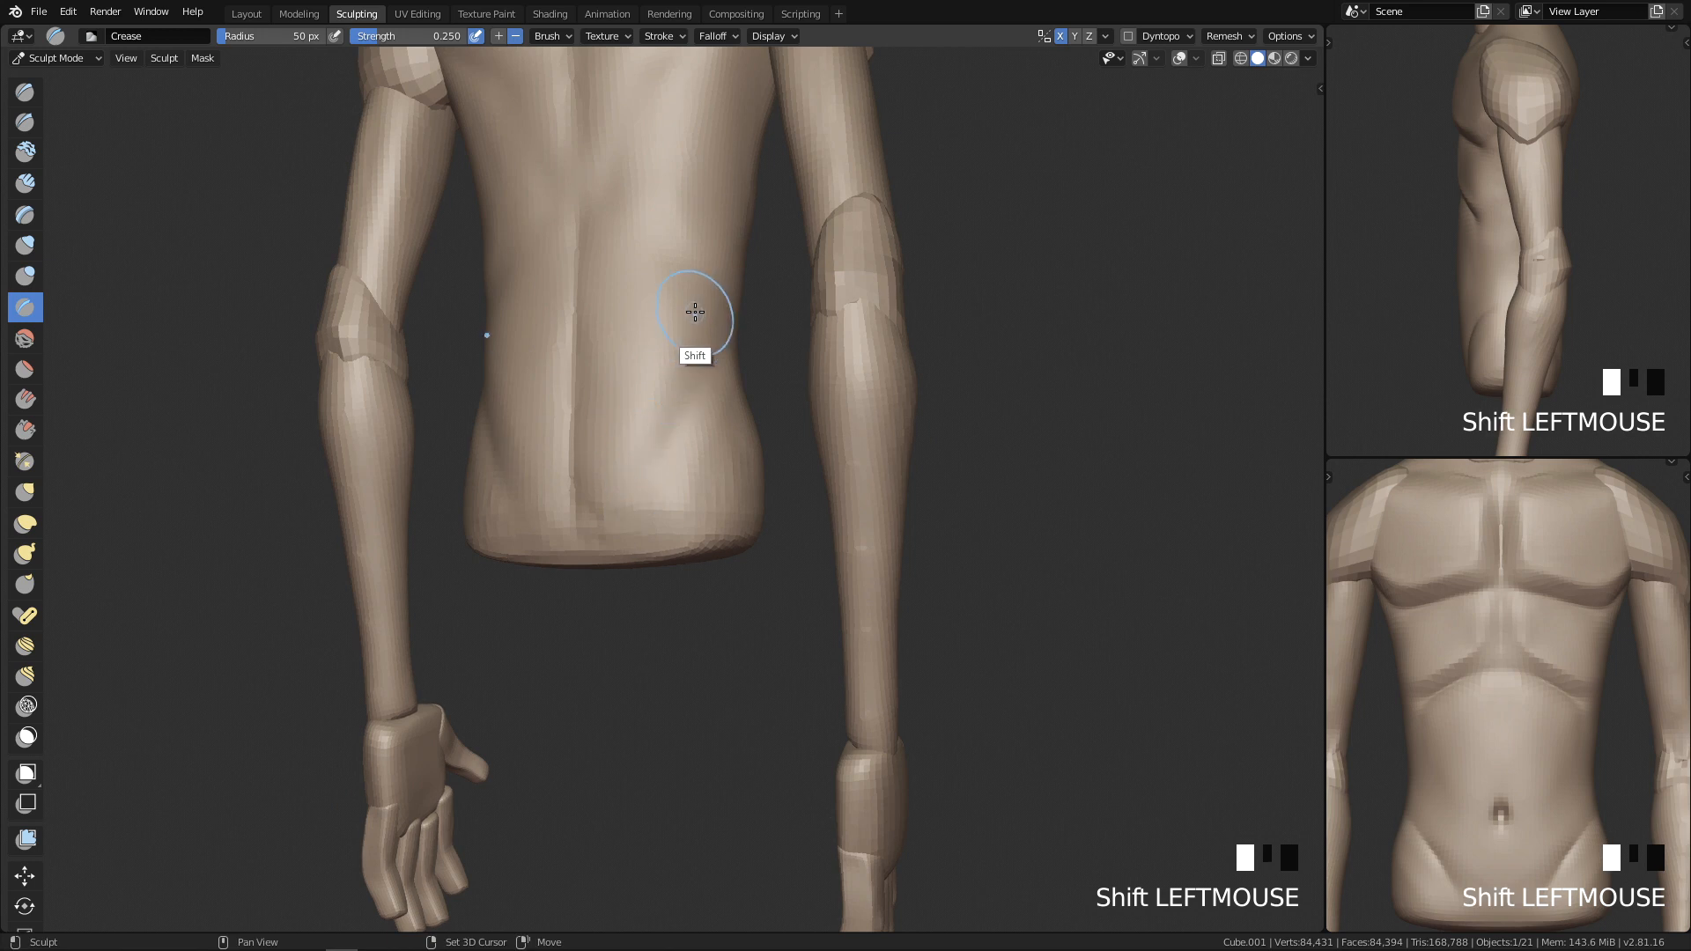
shift+drag(695, 312, 708, 374)
shift+drag(724, 408, 718, 428)
shift+drag(663, 486, 655, 497)
key(q)
key(q)
mouse_move(808, 380)
ctrl+middle_down()
mouse_move(736, 593)
mouse_move(713, 803)
ctrl+middle_up()
key(q)
ctrl+middle_drag(707, 717, 706, 480)
shift+drag(703, 381, 653, 482)
shift+drag(736, 304, 707, 597)
Step: Switch to Object Mode, select the faceted shoulder piece and give it a level 2 Subdivision modifier
ctrl+middle_drag(708, 597, 731, 459)
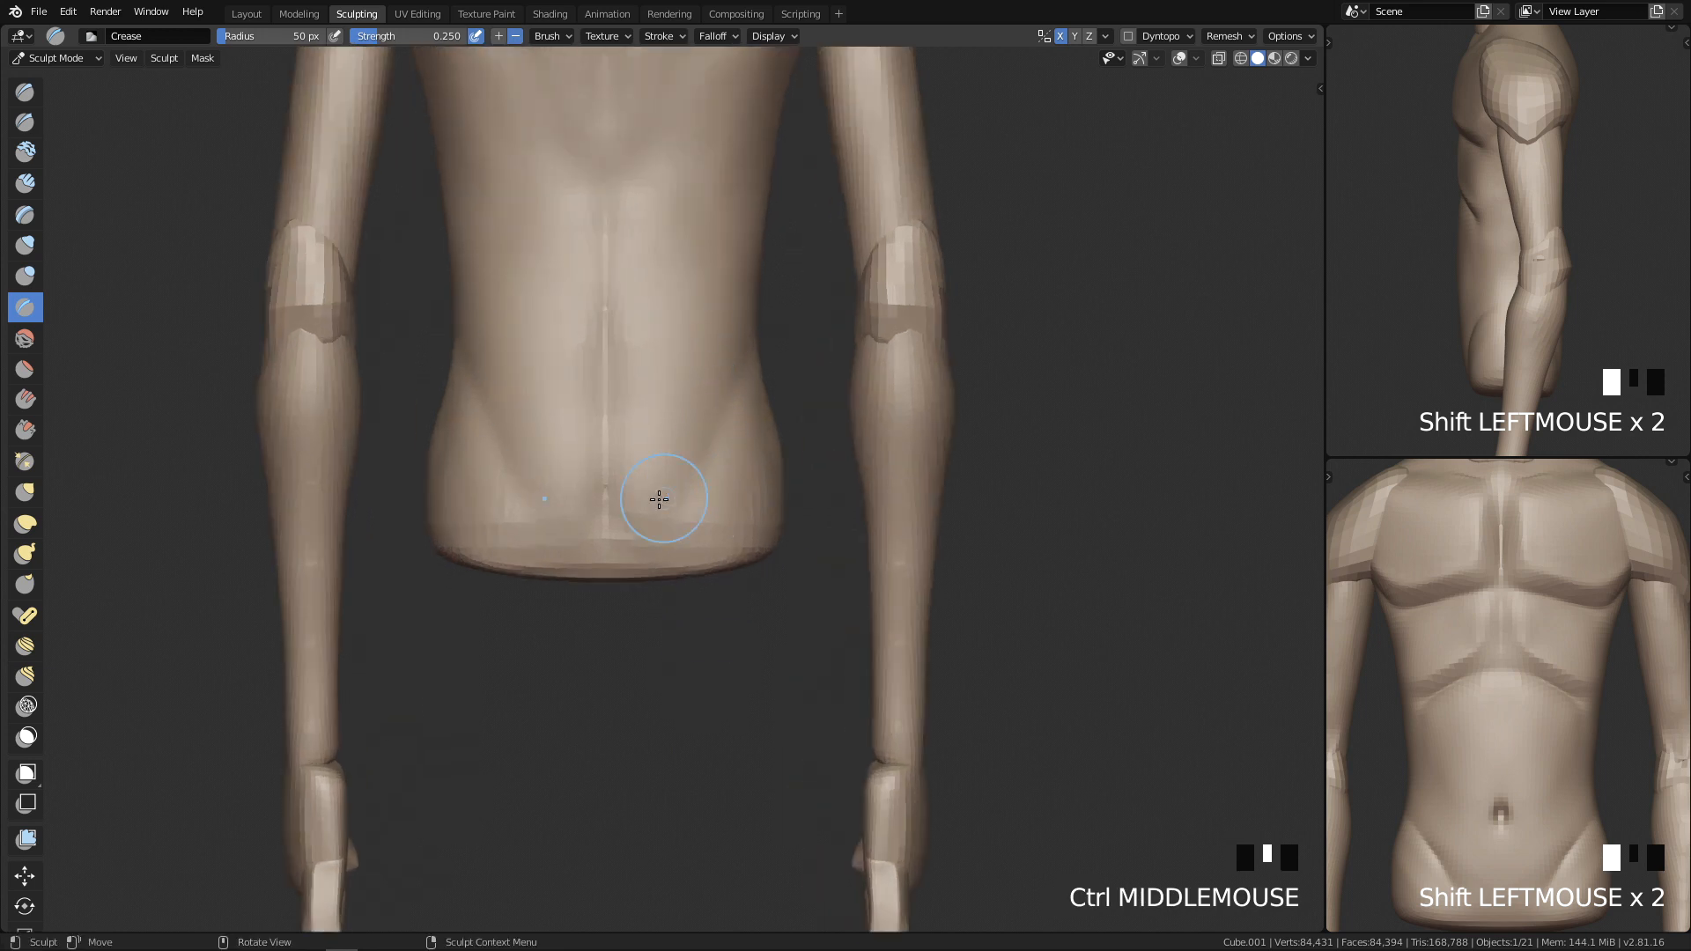
shift+middle_drag(614, 443, 875, 494)
key(q)
shift+middle_drag(811, 339, 729, 729)
key(q)
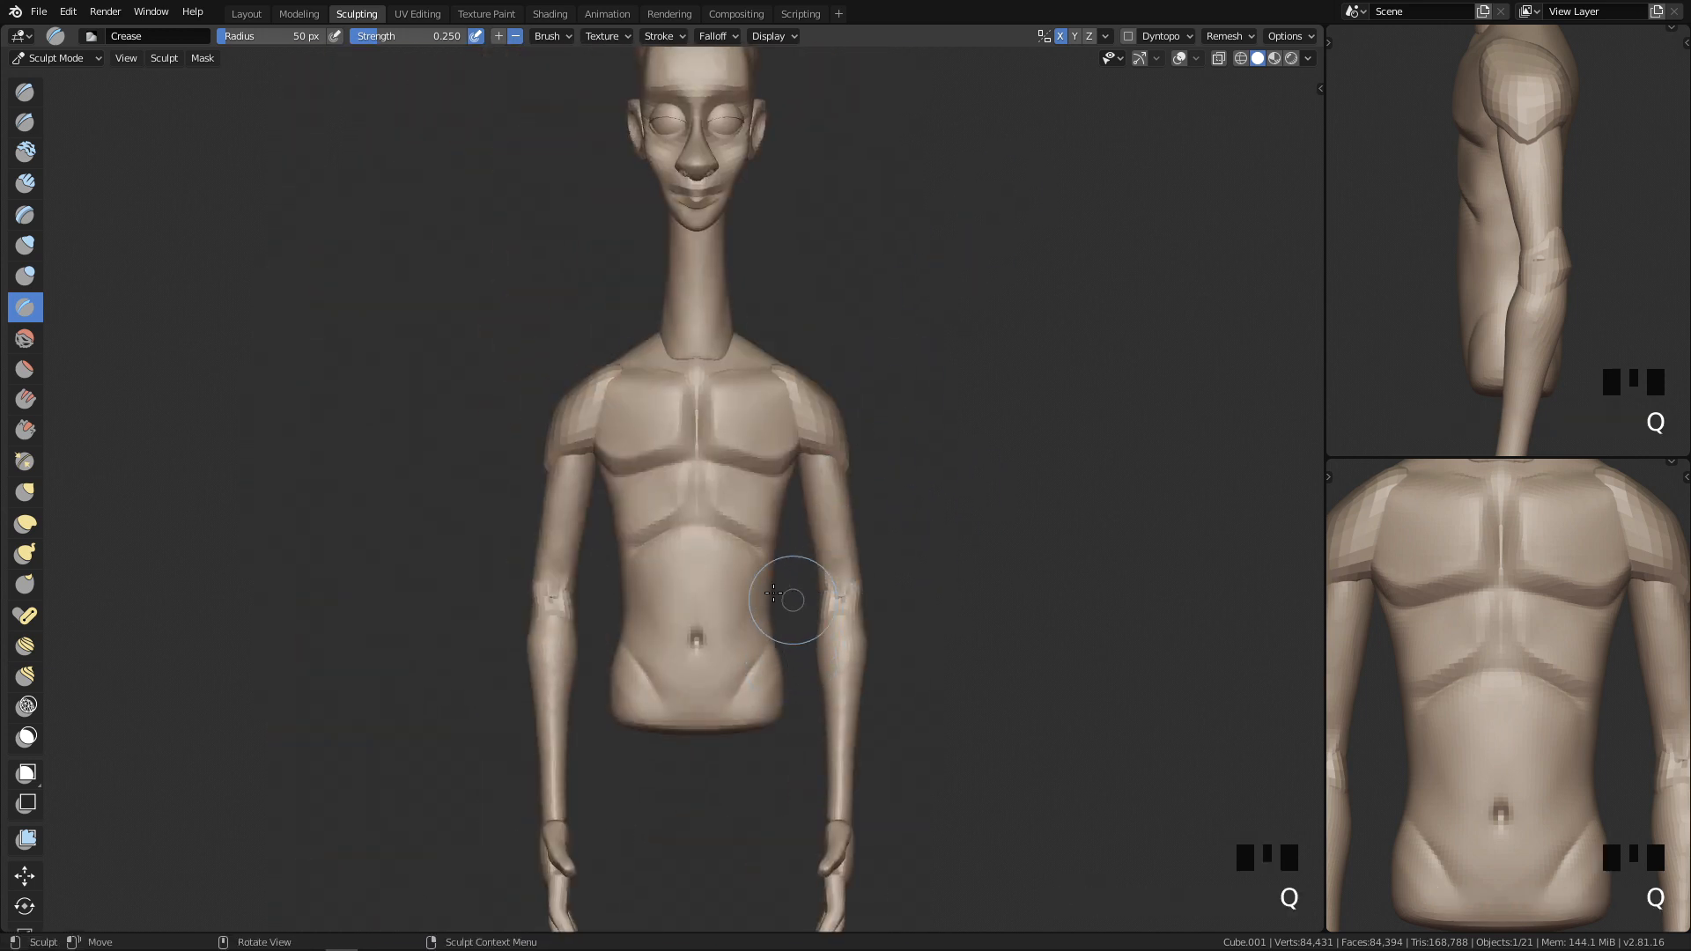
key(Tab)
click(831, 583)
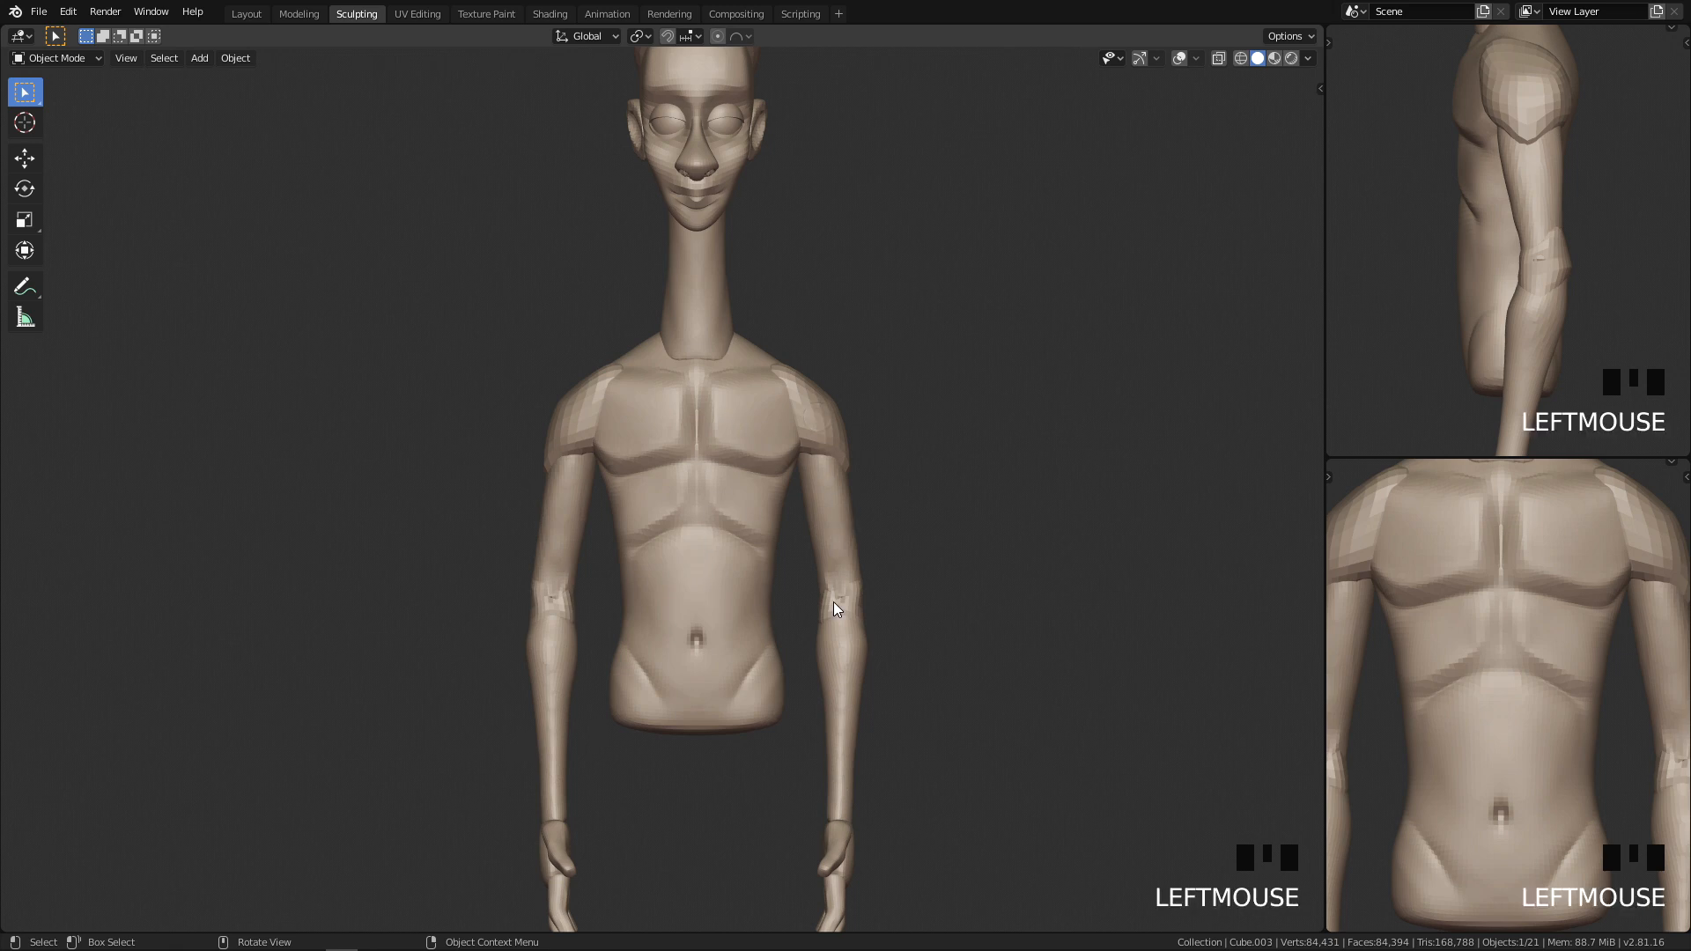
shift+middle_drag(831, 583, 618, 522)
ctrl+middle_drag(719, 614, 666, 367)
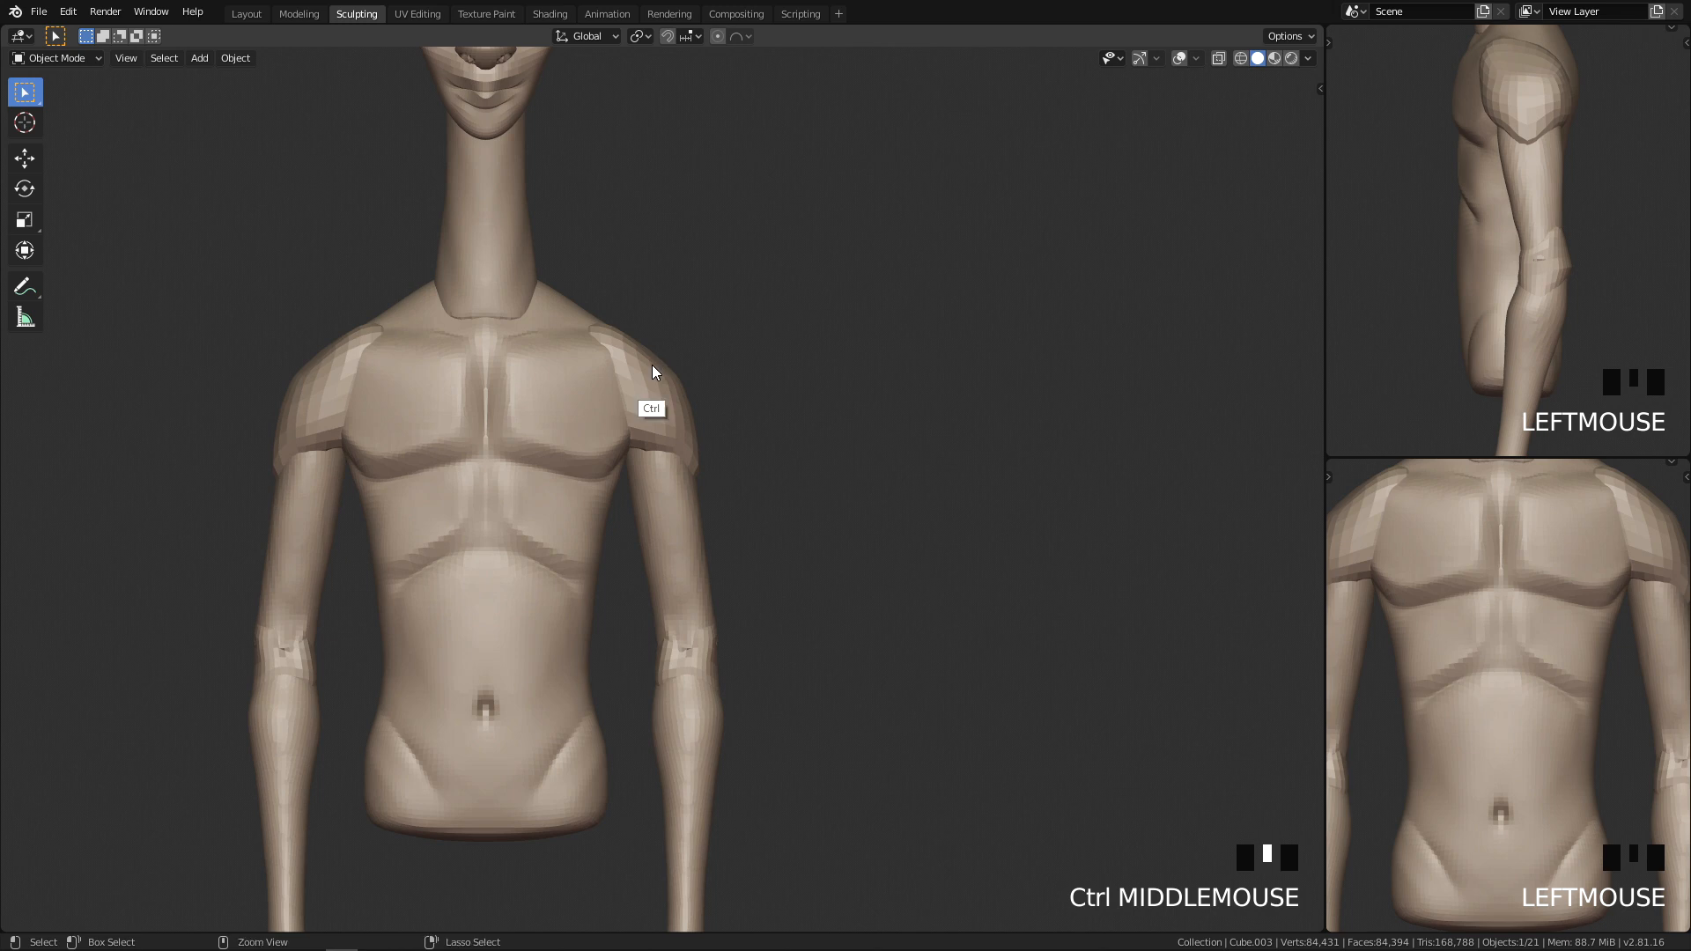
key(ctrl+2)
ctrl+middle_drag(657, 489, 723, 481)
key(ctrl+1)
key(ctrl+2)
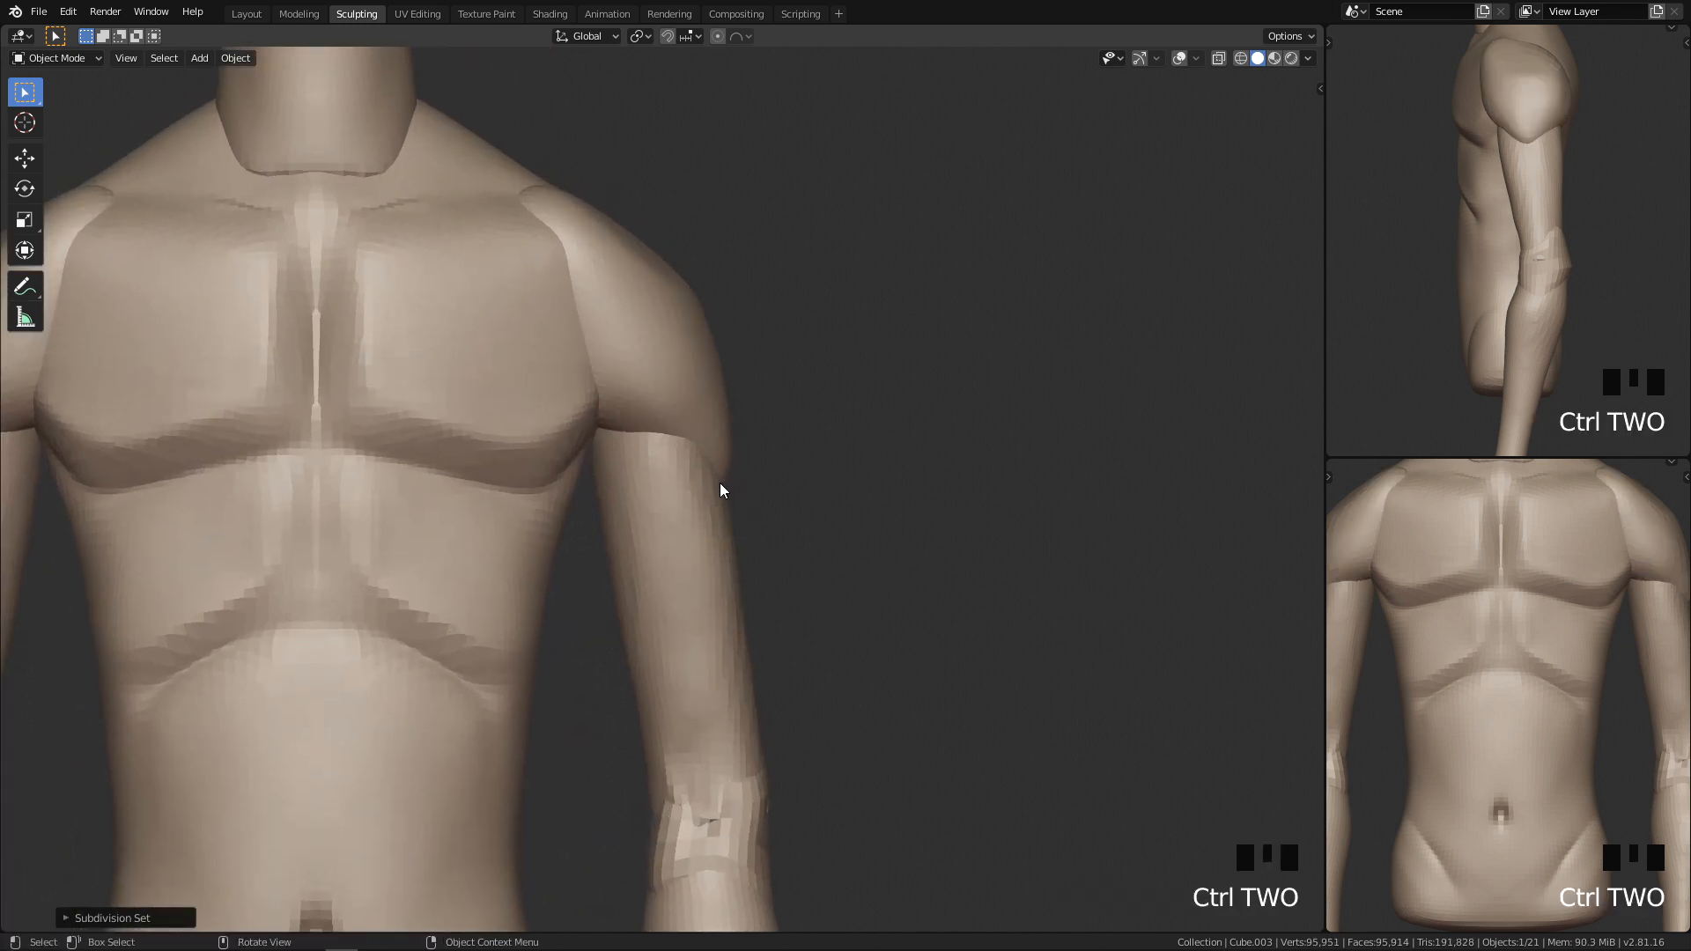
shift+middle_drag(697, 346, 673, 326)
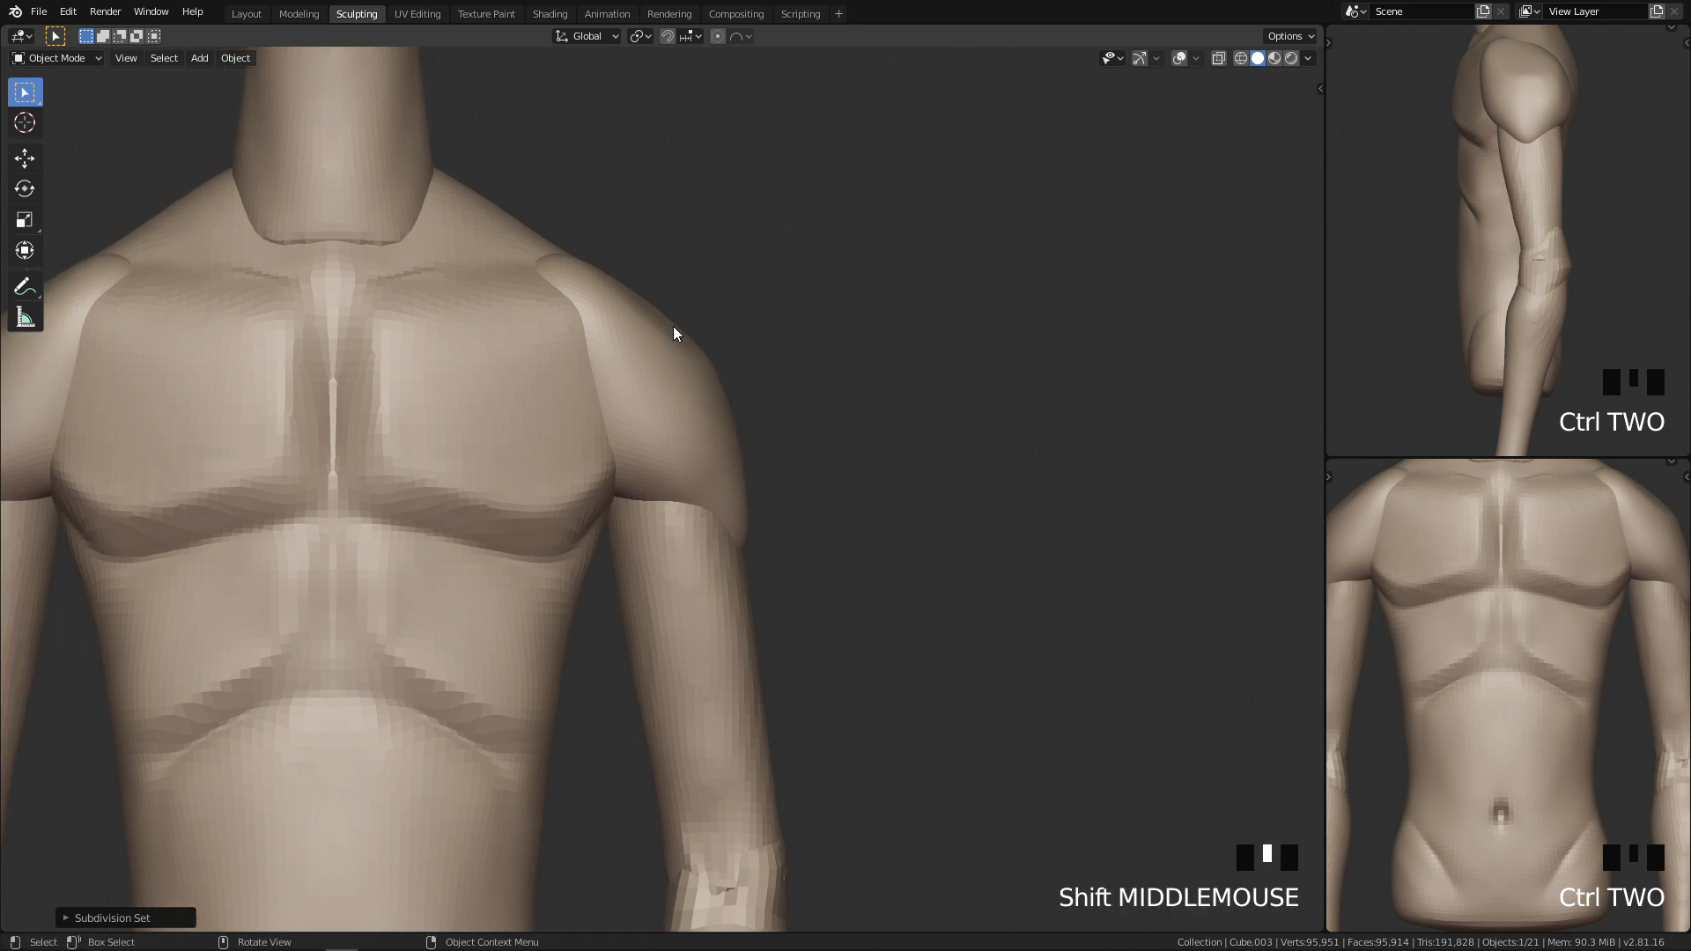
Step: Apply the shoulder piece's Subdivision modifier in the Layout workspace and return to the Sculpting workspace
click(250, 14)
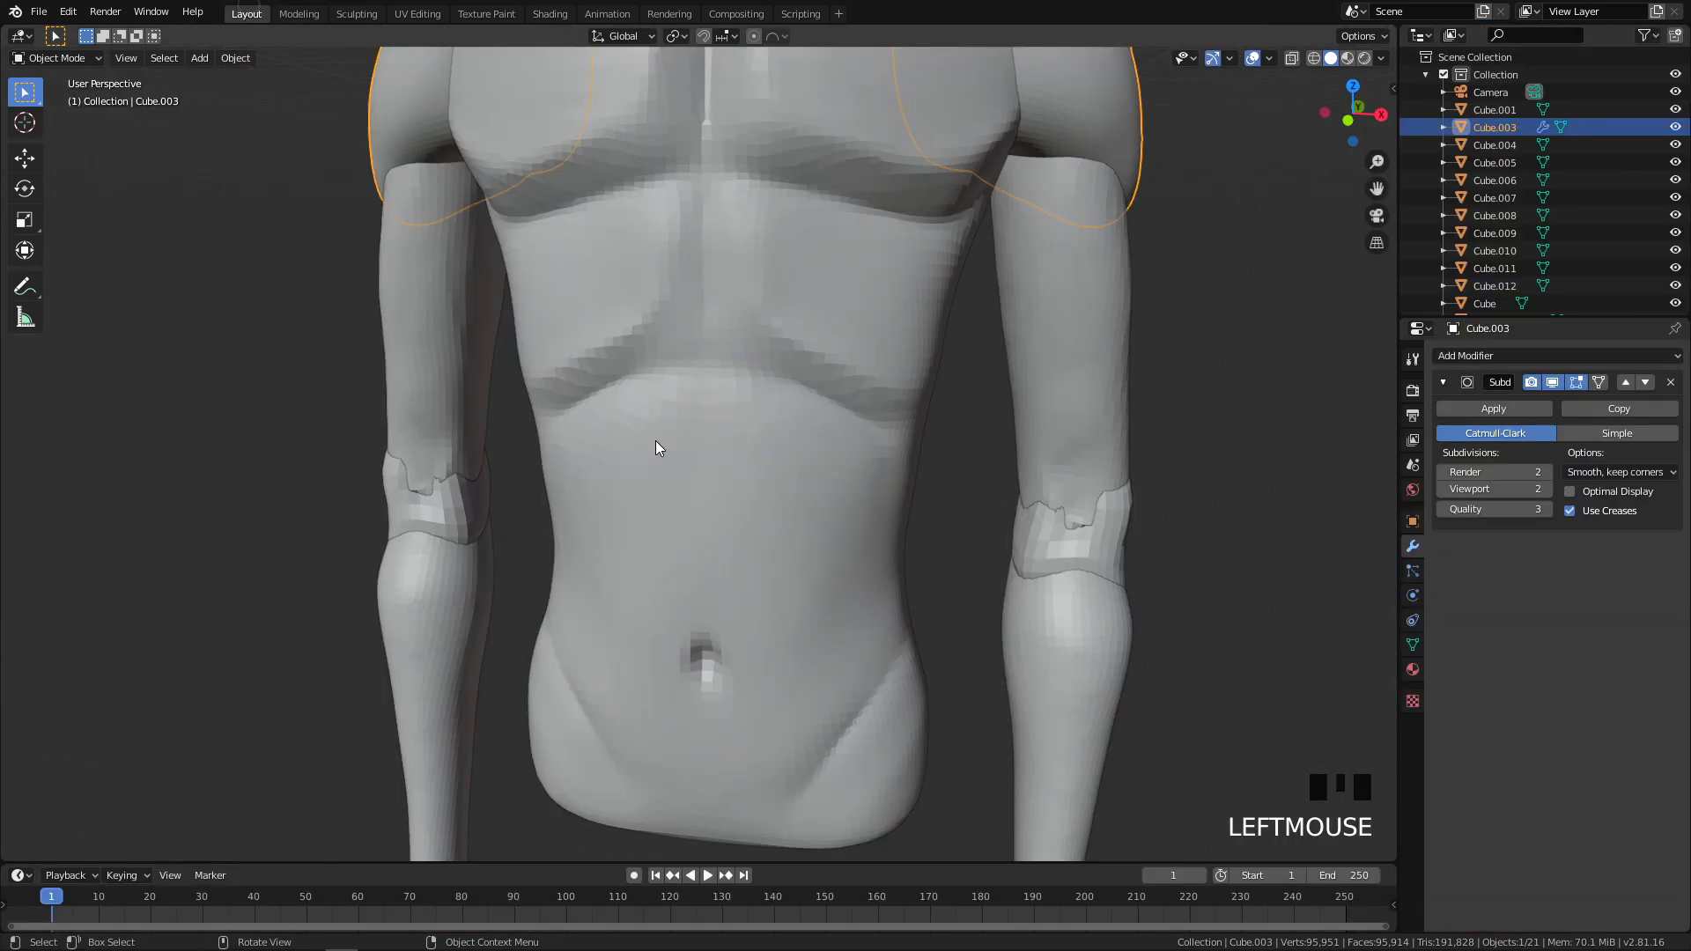
click(1503, 415)
click(357, 14)
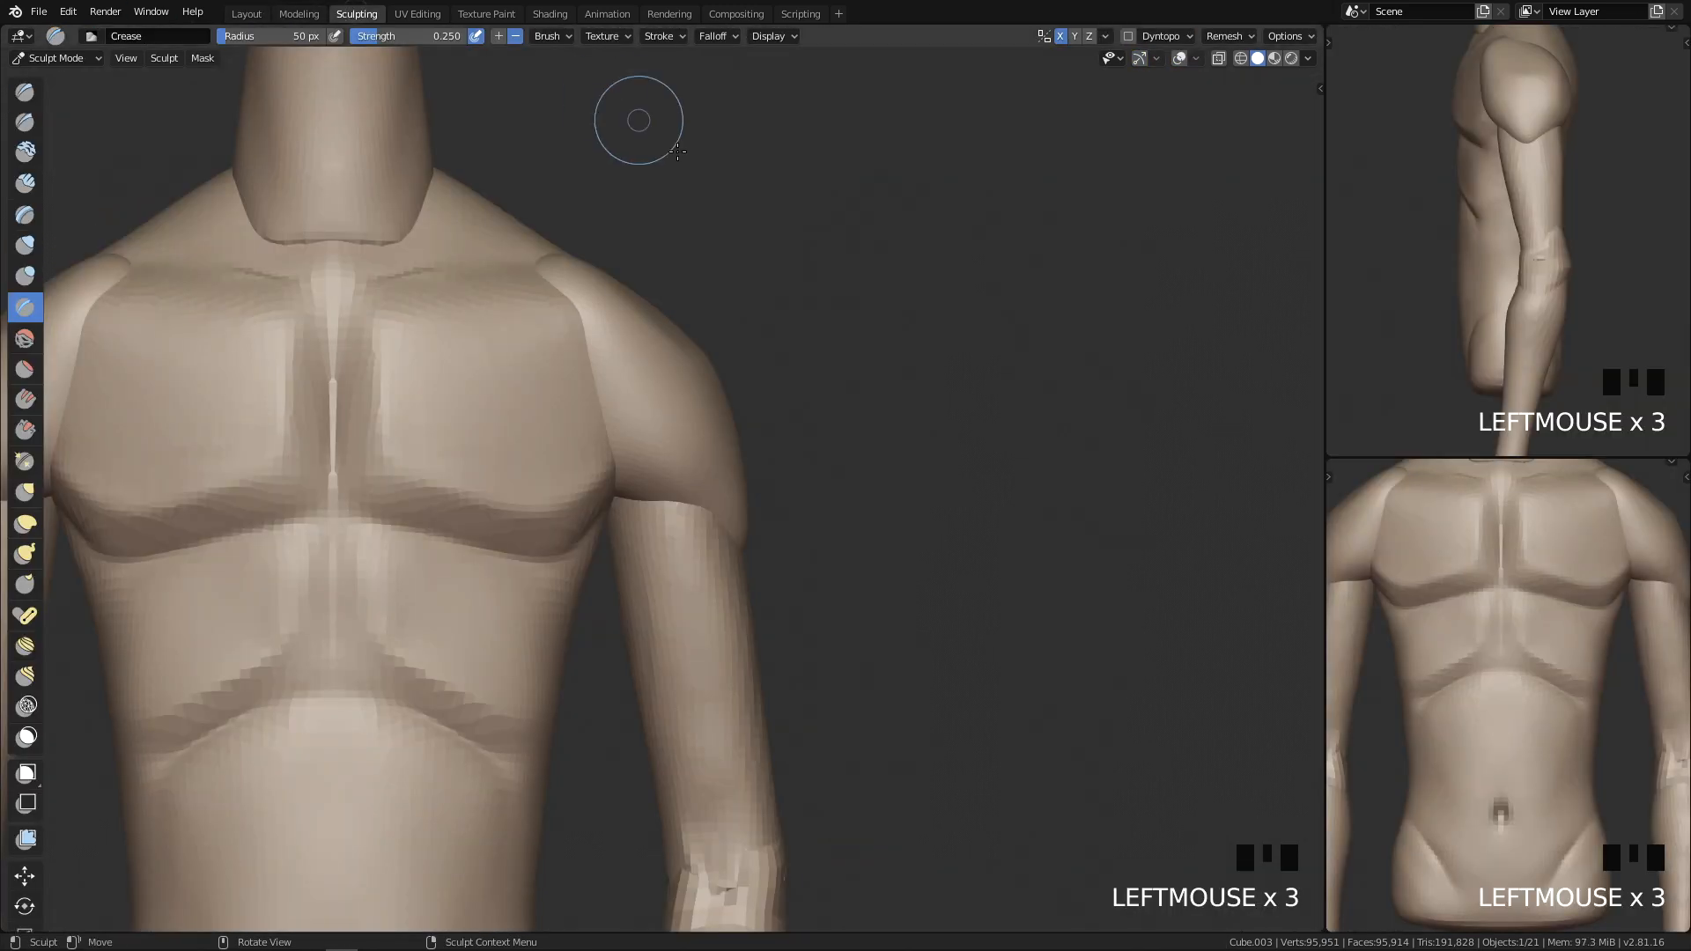
Step: Flatten the front of the shoulder down to its lower edge with the Scrape/Peaks brush at 88 px radius
ctrl+middle_drag(696, 650, 620, 471)
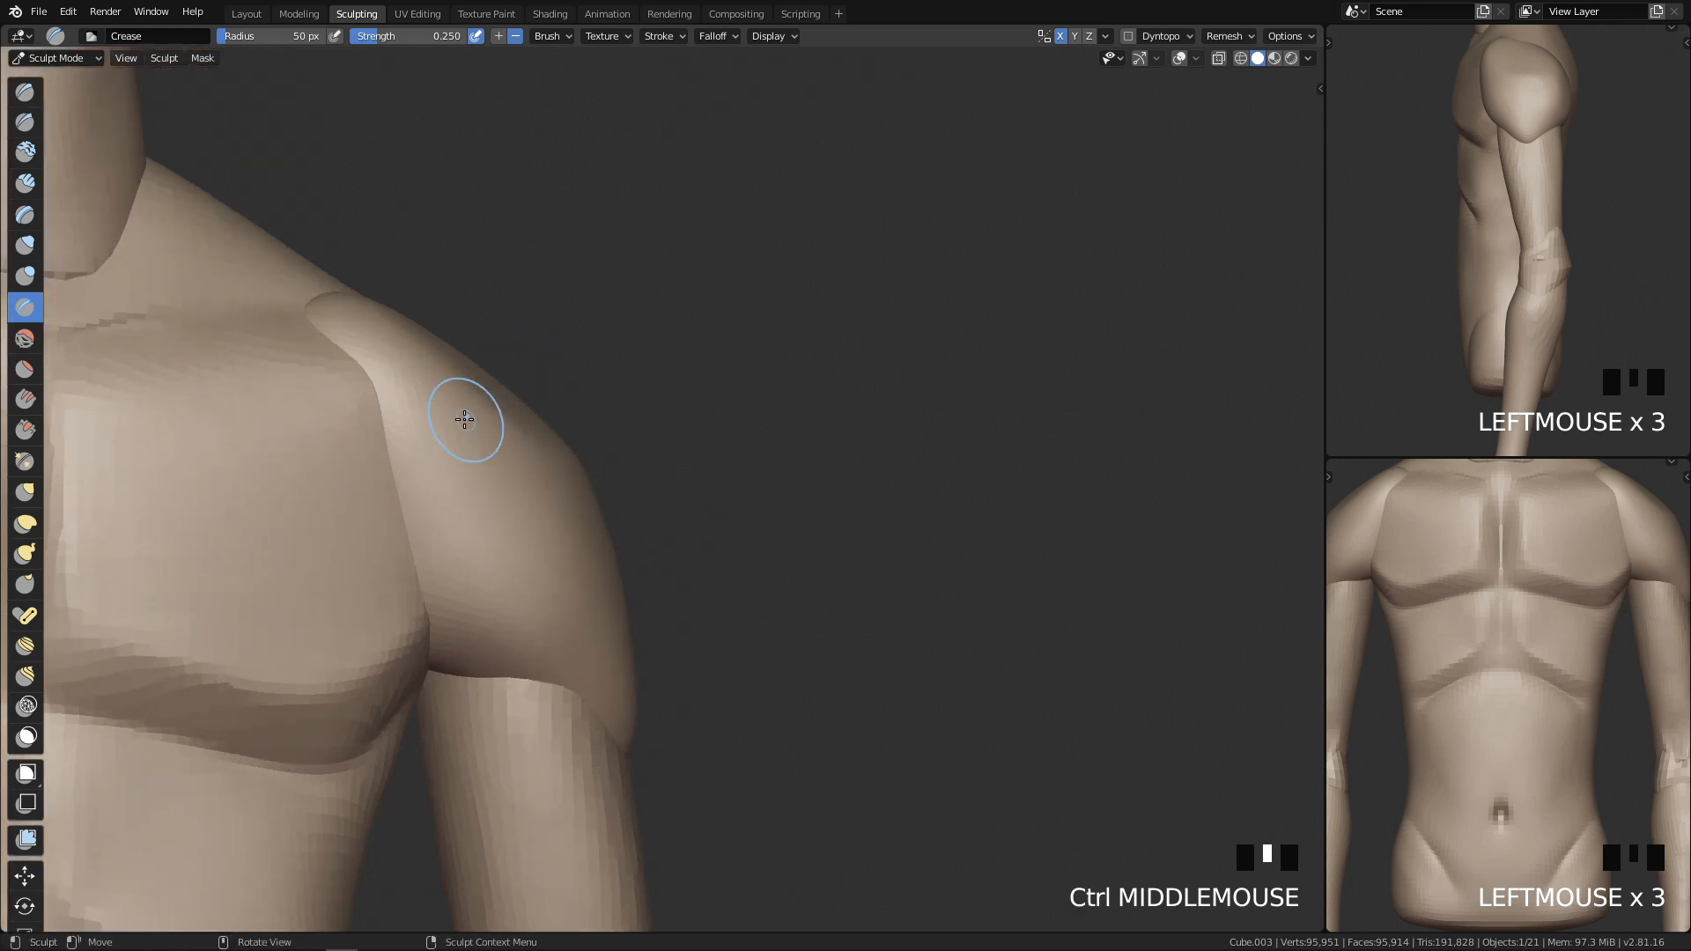
key(shift+3)
key(f)
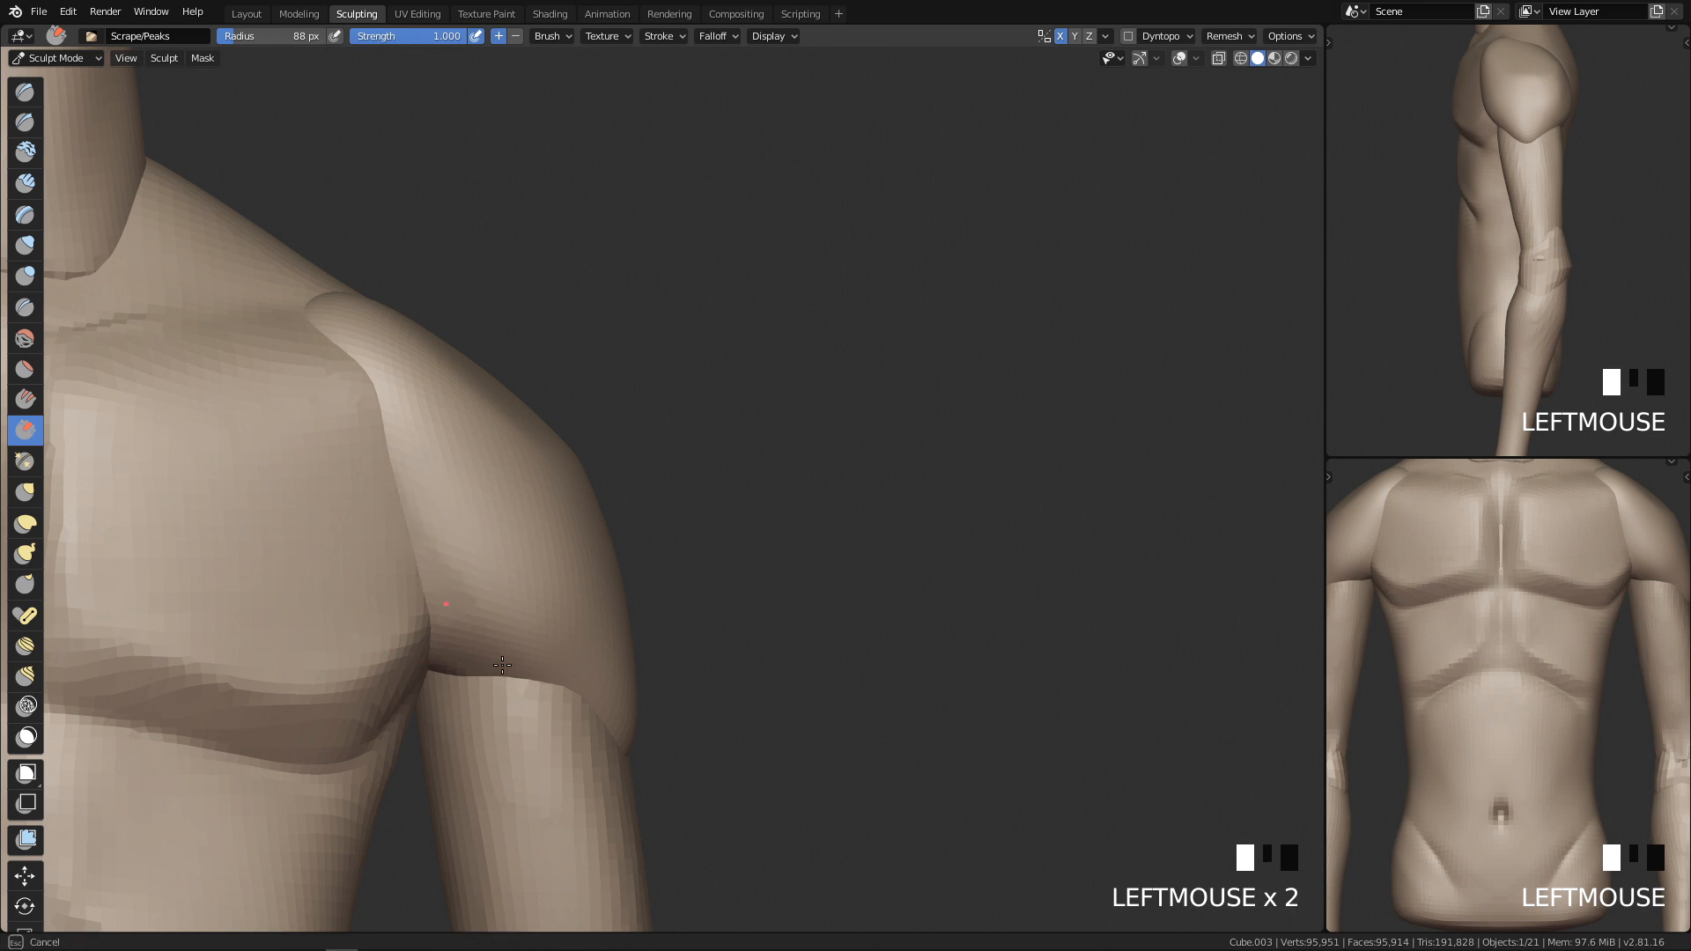
drag(368, 401, 490, 659)
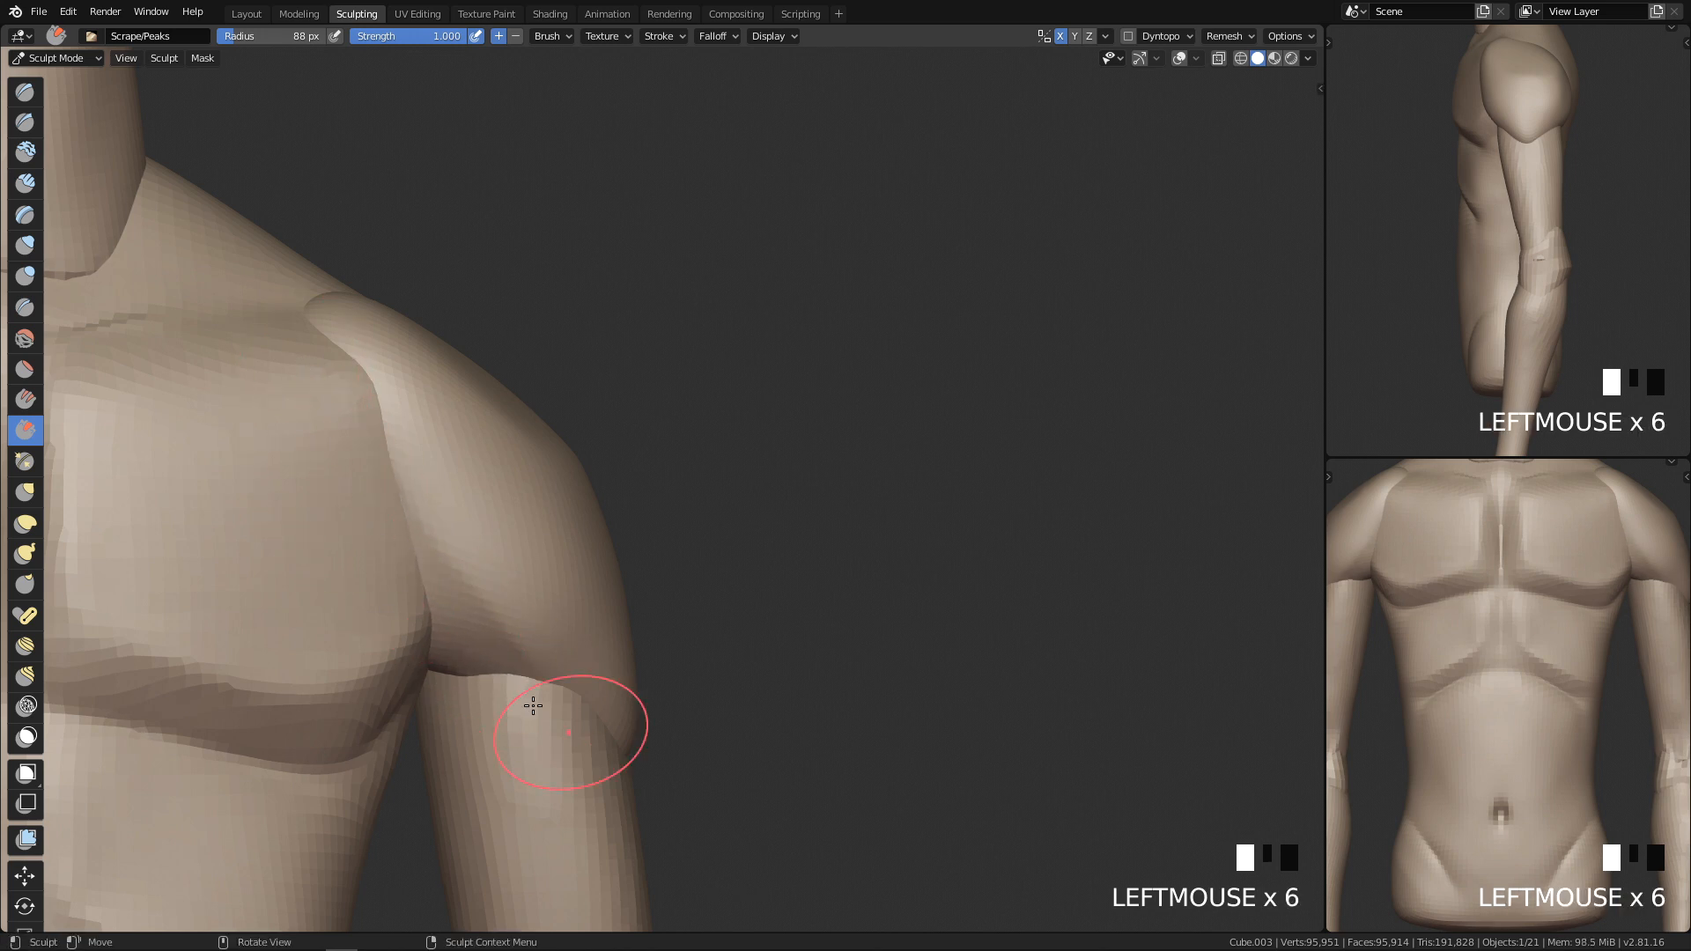
Step: Scrape the top of the shoulder from the collarbone side outward at 122 px brush radius
middle_drag(667, 538, 540, 642)
key(f)
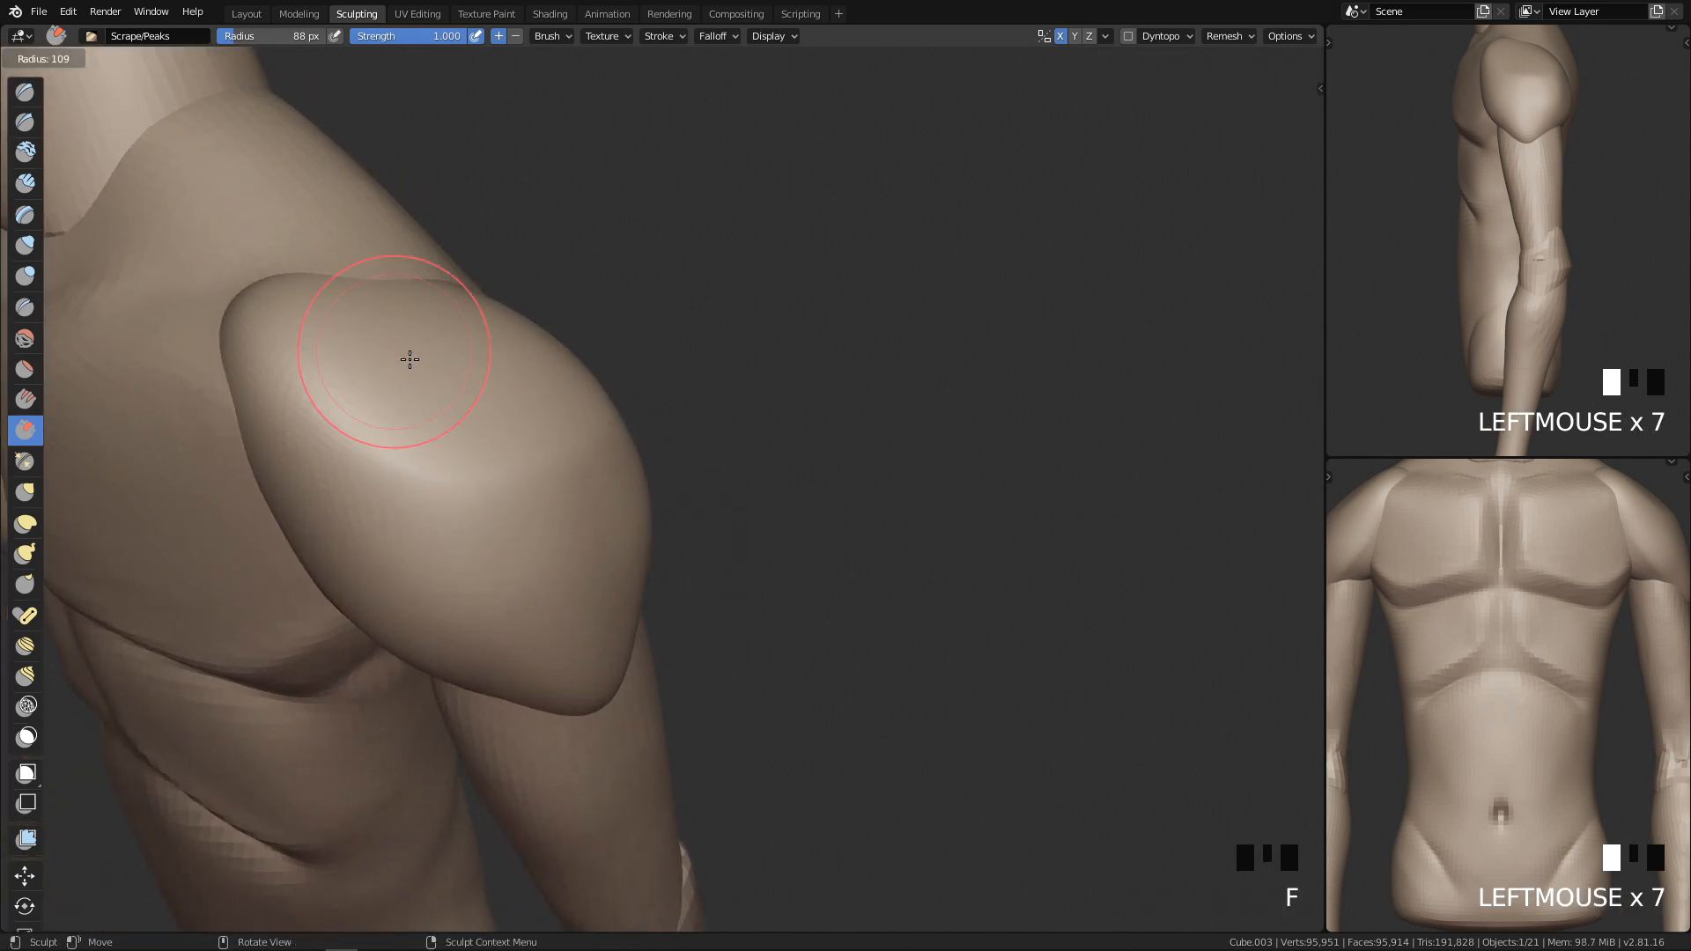
middle_drag(449, 327, 455, 393)
click(487, 418)
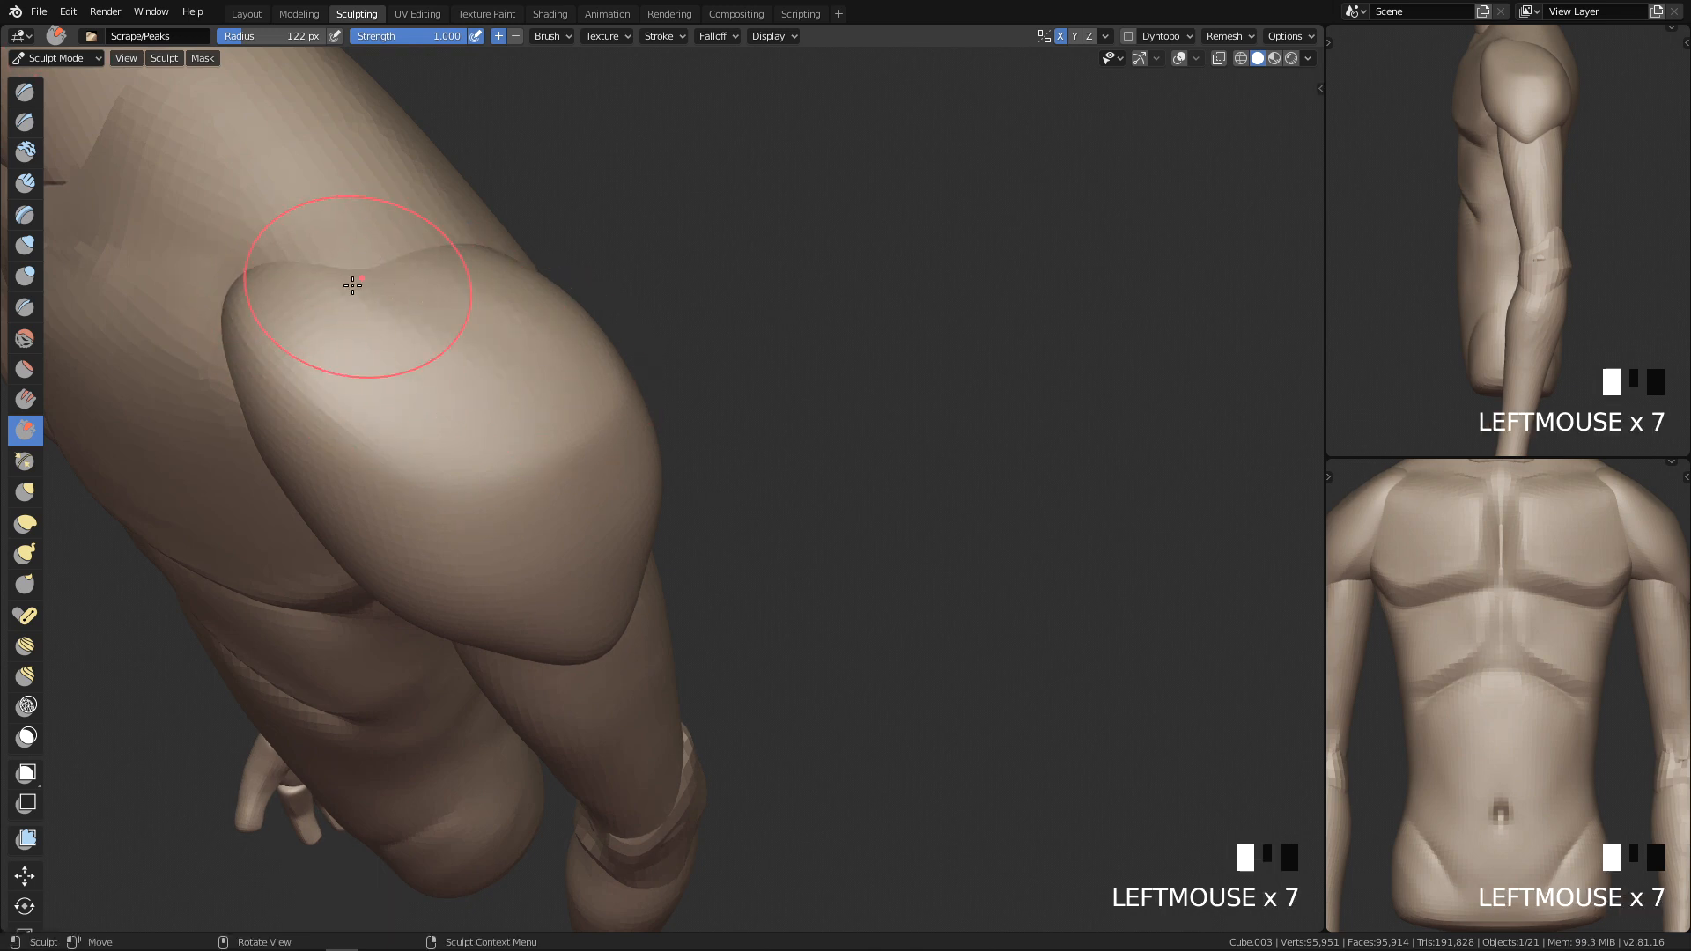
key(ctrl+z)
drag(304, 257, 546, 393)
drag(298, 287, 528, 379)
drag(353, 290, 547, 370)
middle_drag(547, 370, 612, 341)
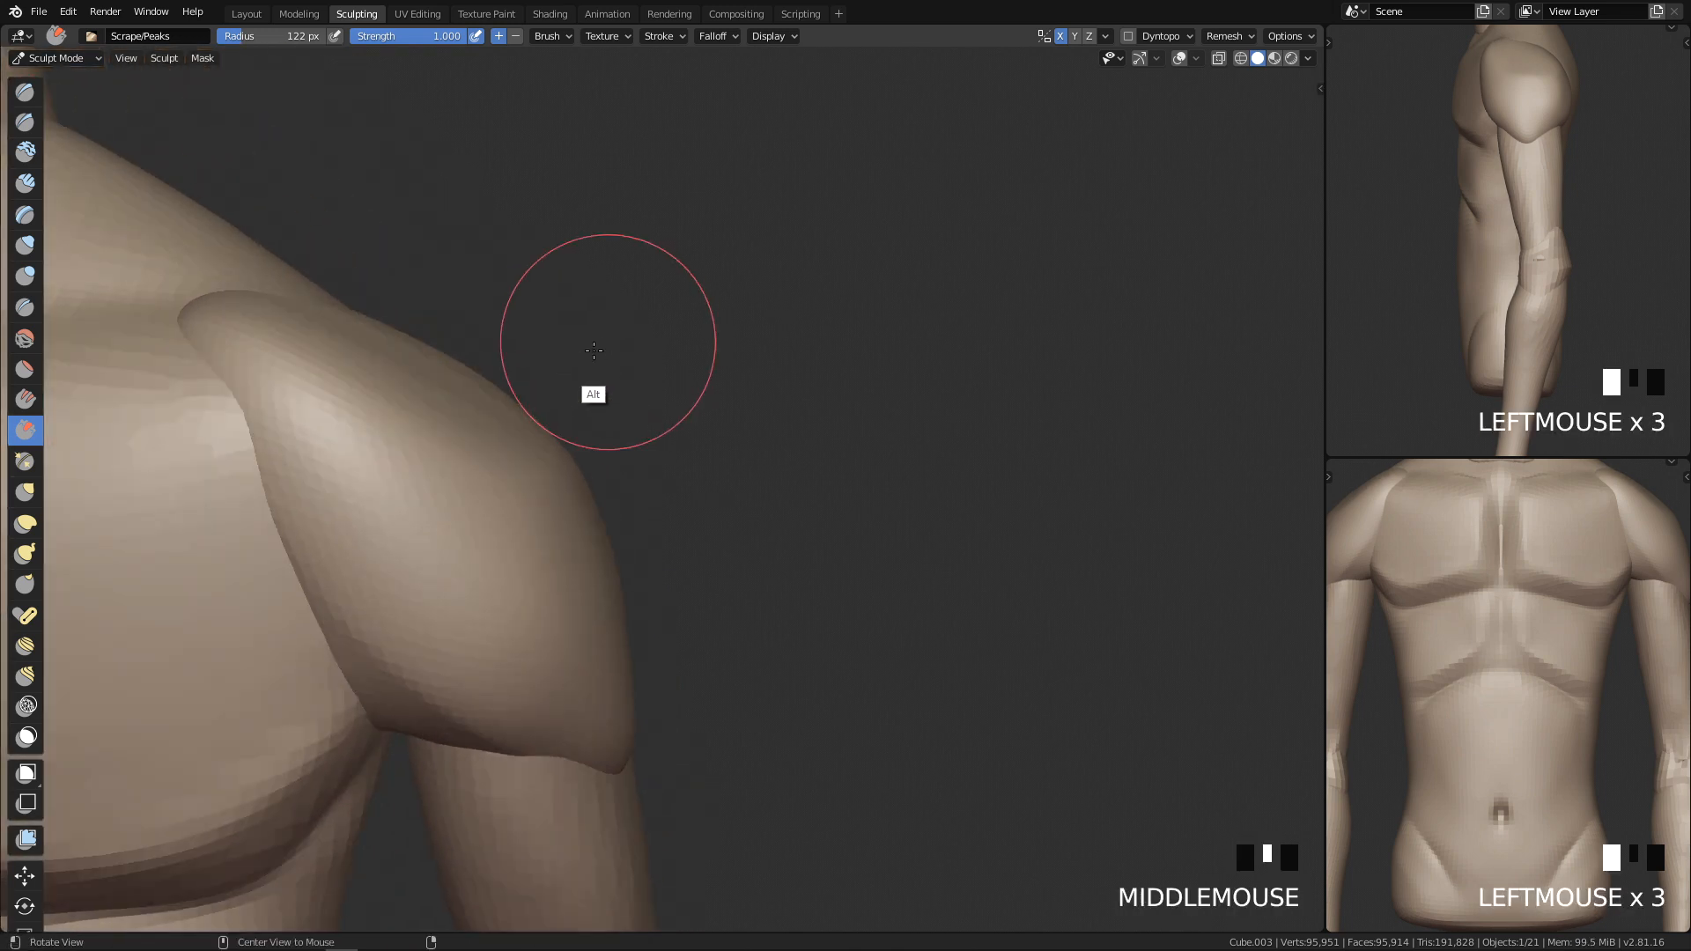
Step: Scrape the shoulder's front plane diagonally from its collarbone tip down toward the upper arm
drag(167, 310, 396, 513)
key(f)
click(422, 446)
key(f)
click(467, 425)
mouse_move(242, 386)
mouse_down()
mouse_move(370, 493)
mouse_move(335, 502)
mouse_up()
drag(253, 423, 493, 634)
drag(281, 431, 397, 563)
drag(299, 387, 569, 567)
mouse_move(607, 405)
ctrl+middle_down()
mouse_move(634, 461)
mouse_move(608, 502)
ctrl+middle_up()
drag(362, 474, 593, 679)
Step: Refine the shoulder's front beside the chest with scraping at 116 px radius and a smoothing stroke
key(q)
mouse_move(854, 434)
ctrl+middle_down()
mouse_move(804, 613)
mouse_move(826, 520)
mouse_move(657, 559)
mouse_move(713, 571)
mouse_move(570, 604)
mouse_move(521, 578)
mouse_move(566, 585)
ctrl+middle_up()
key(f)
key(f)
click(489, 599)
drag(419, 525, 483, 596)
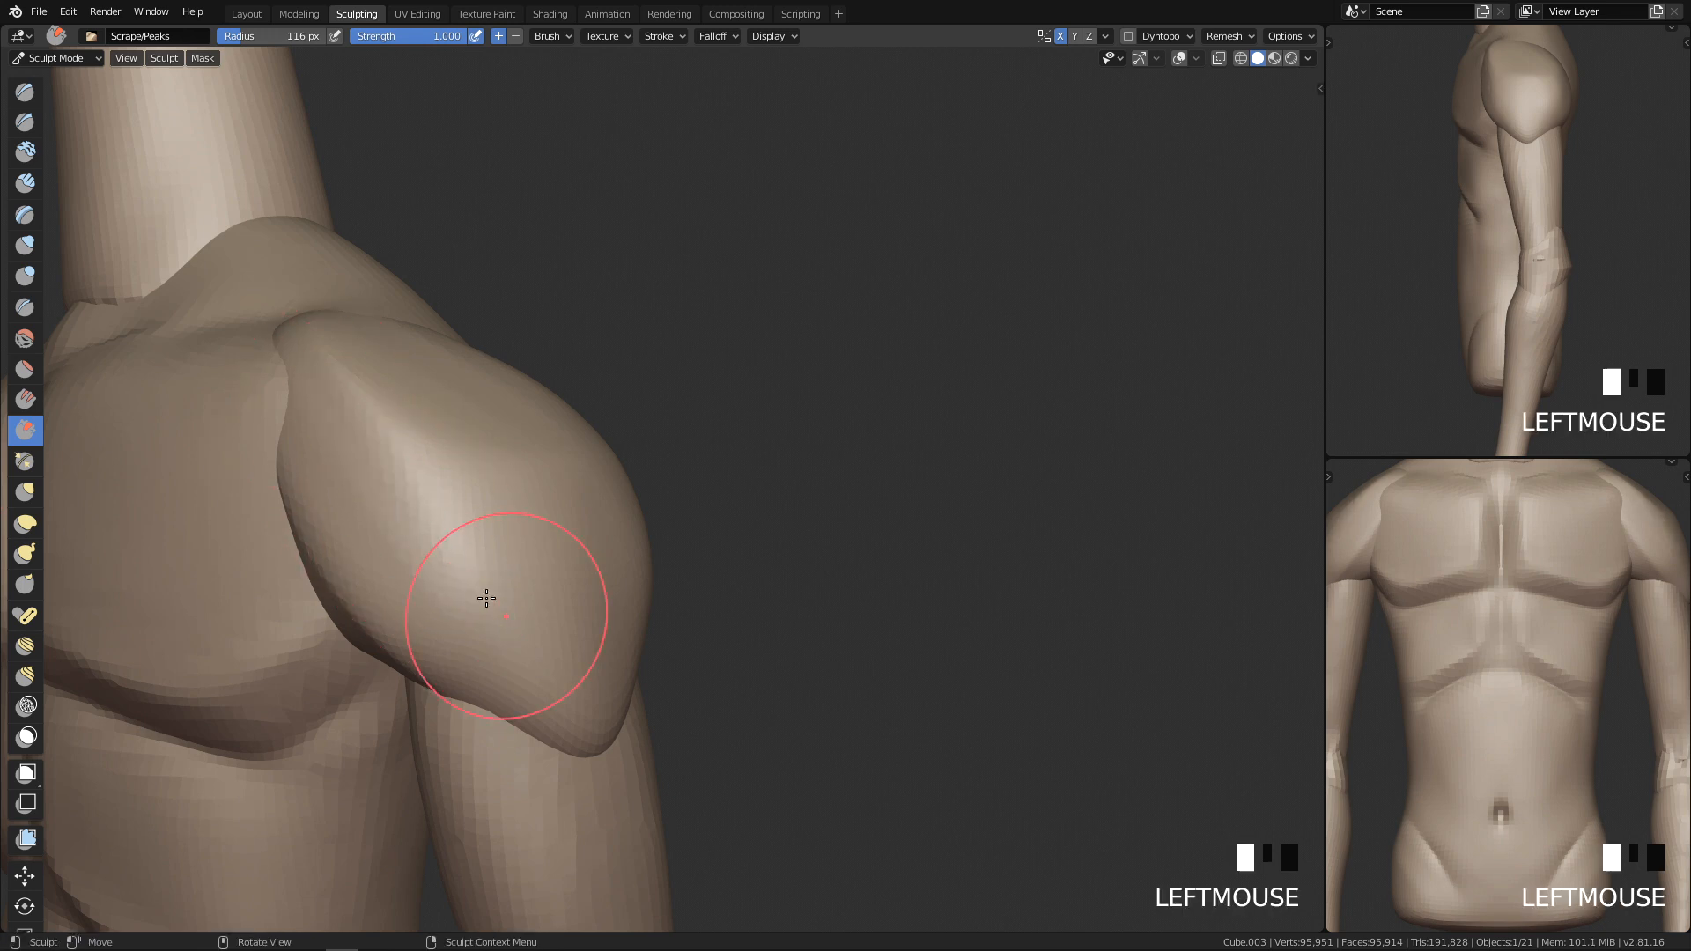
shift+drag(335, 470, 414, 562)
mouse_move(310, 423)
mouse_down()
mouse_move(403, 569)
mouse_move(429, 558)
mouse_up()
Step: Scrape the shoulder's lower rim around the upper arm at 101 px radius, from behind and from the side
middle_drag(555, 651, 647, 677)
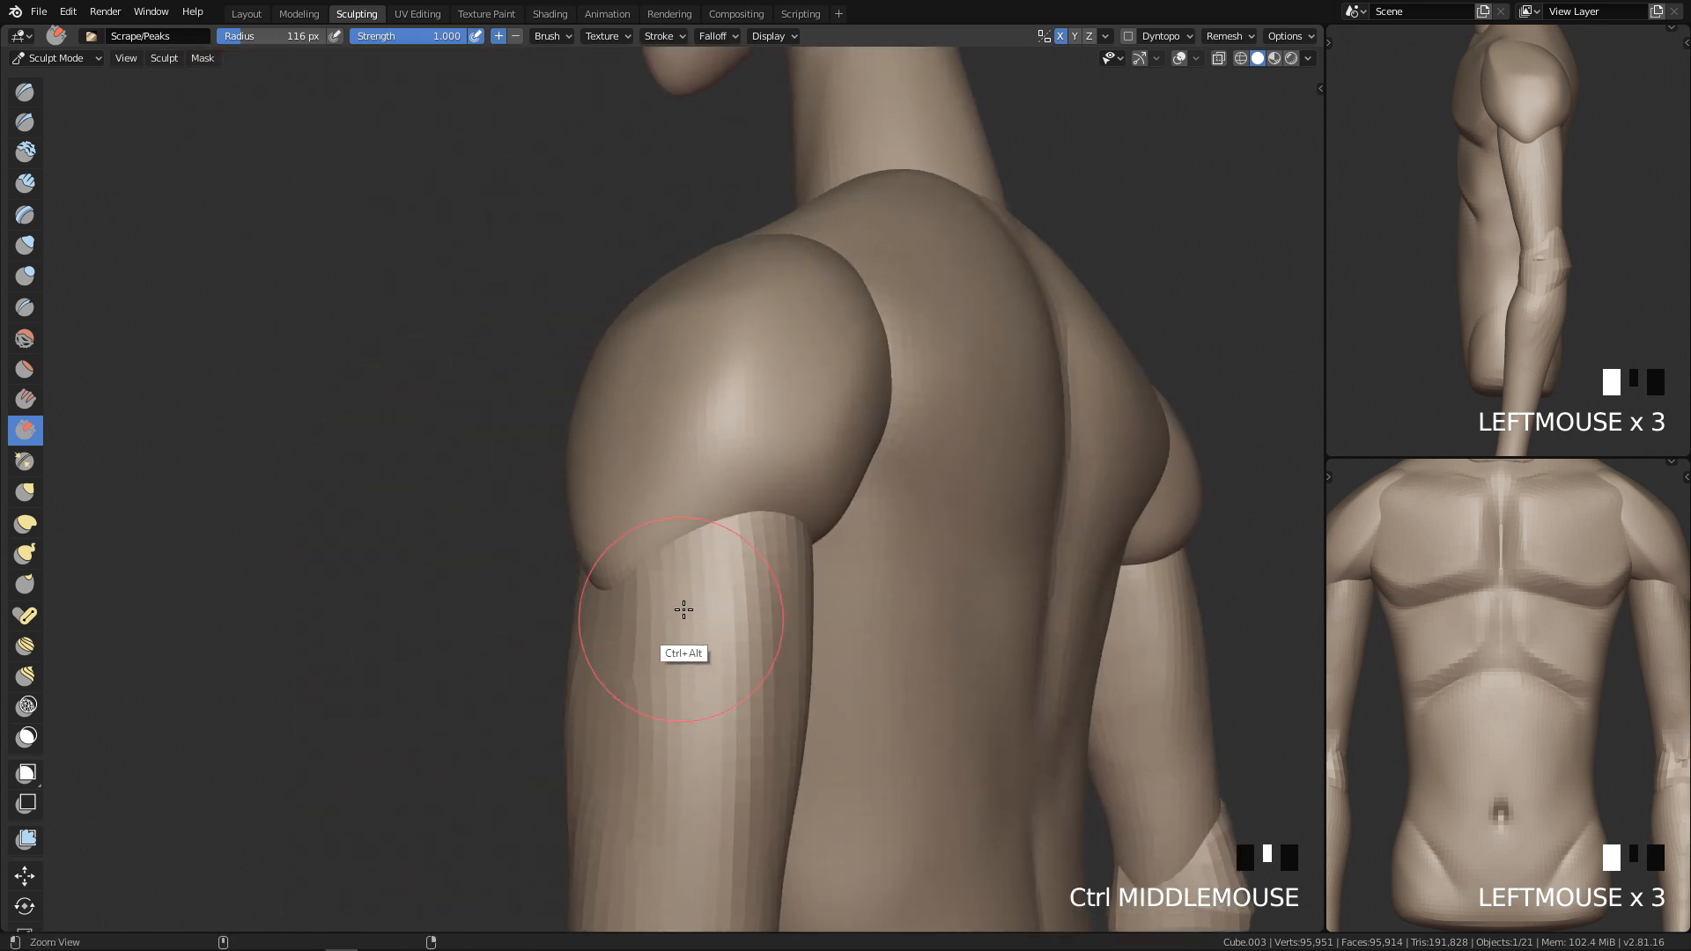
ctrl+middle_drag(683, 610, 704, 508)
key(f)
click(586, 622)
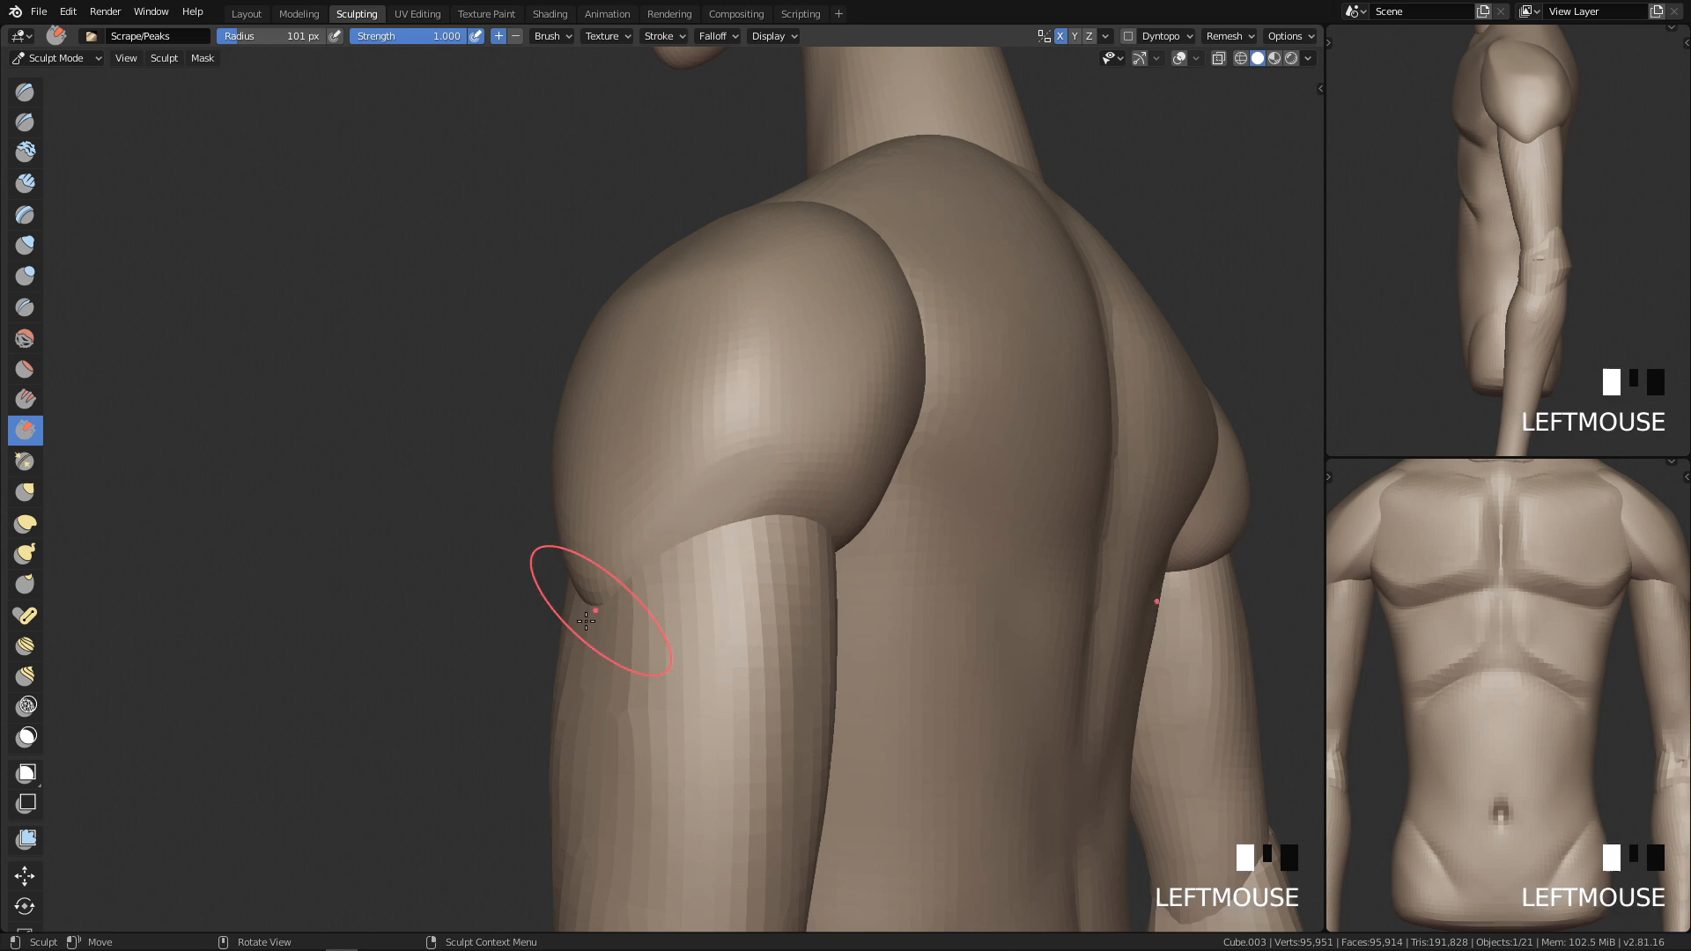
click(748, 474)
click(732, 490)
mouse_move(731, 491)
middle_down()
mouse_move(721, 596)
mouse_move(540, 592)
middle_up()
click(412, 490)
click(343, 468)
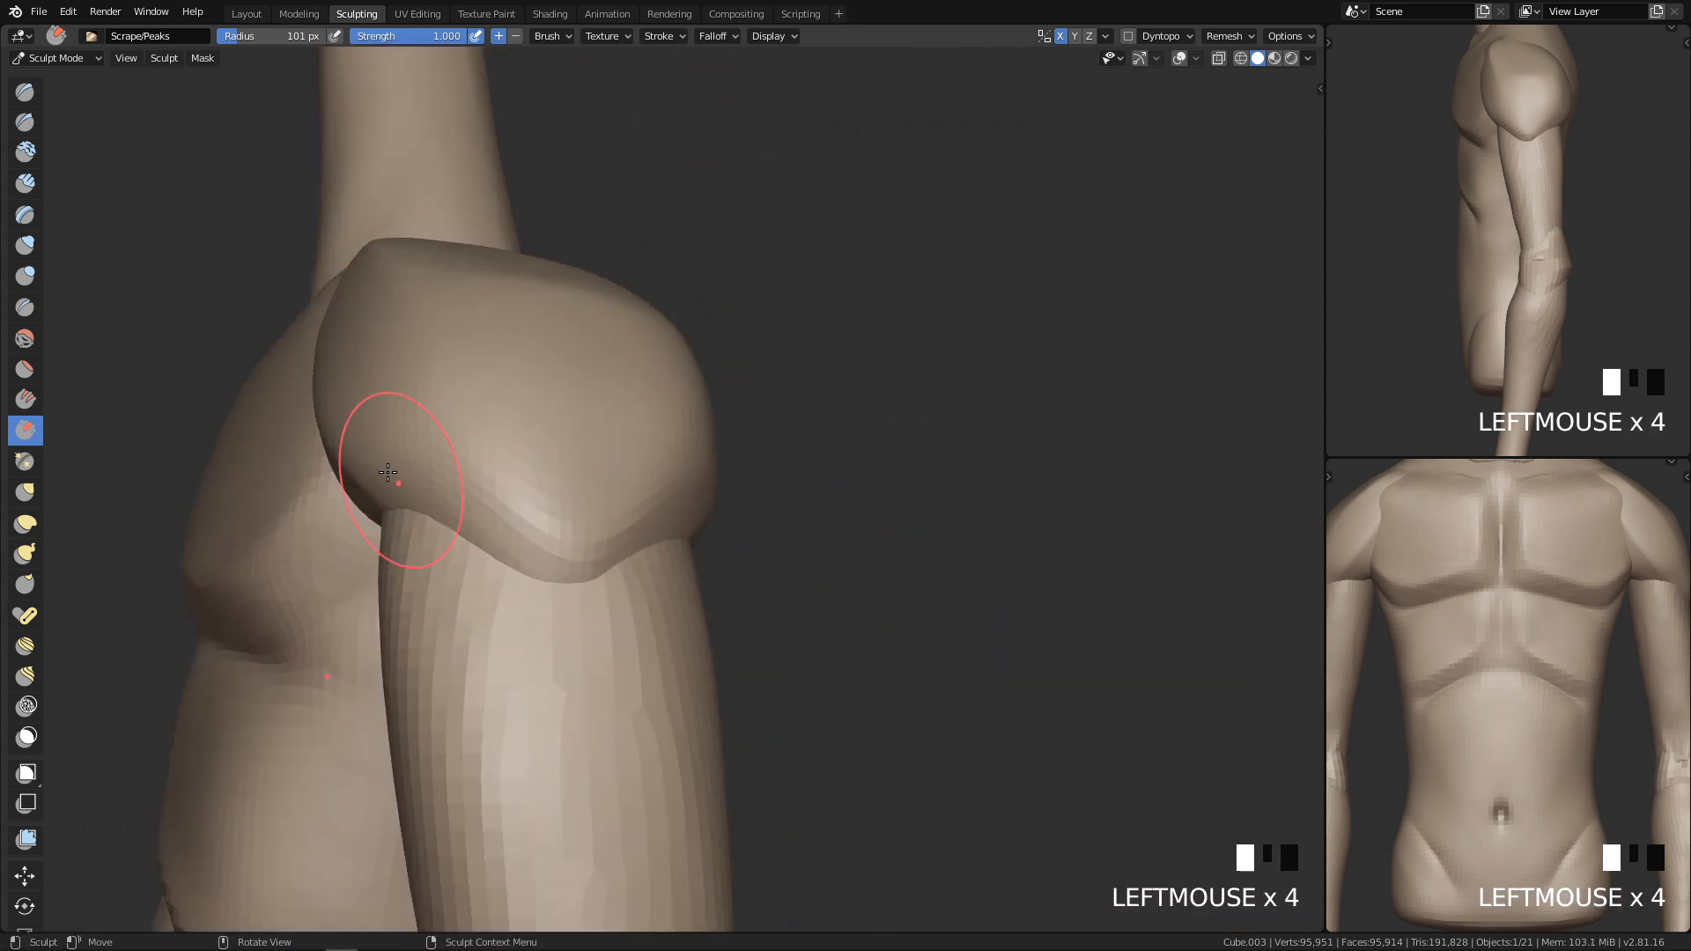
Step: Flatten the lower back part of the shoulder above the upper arm with repeated Scrape/Peaks strokes
key(q)
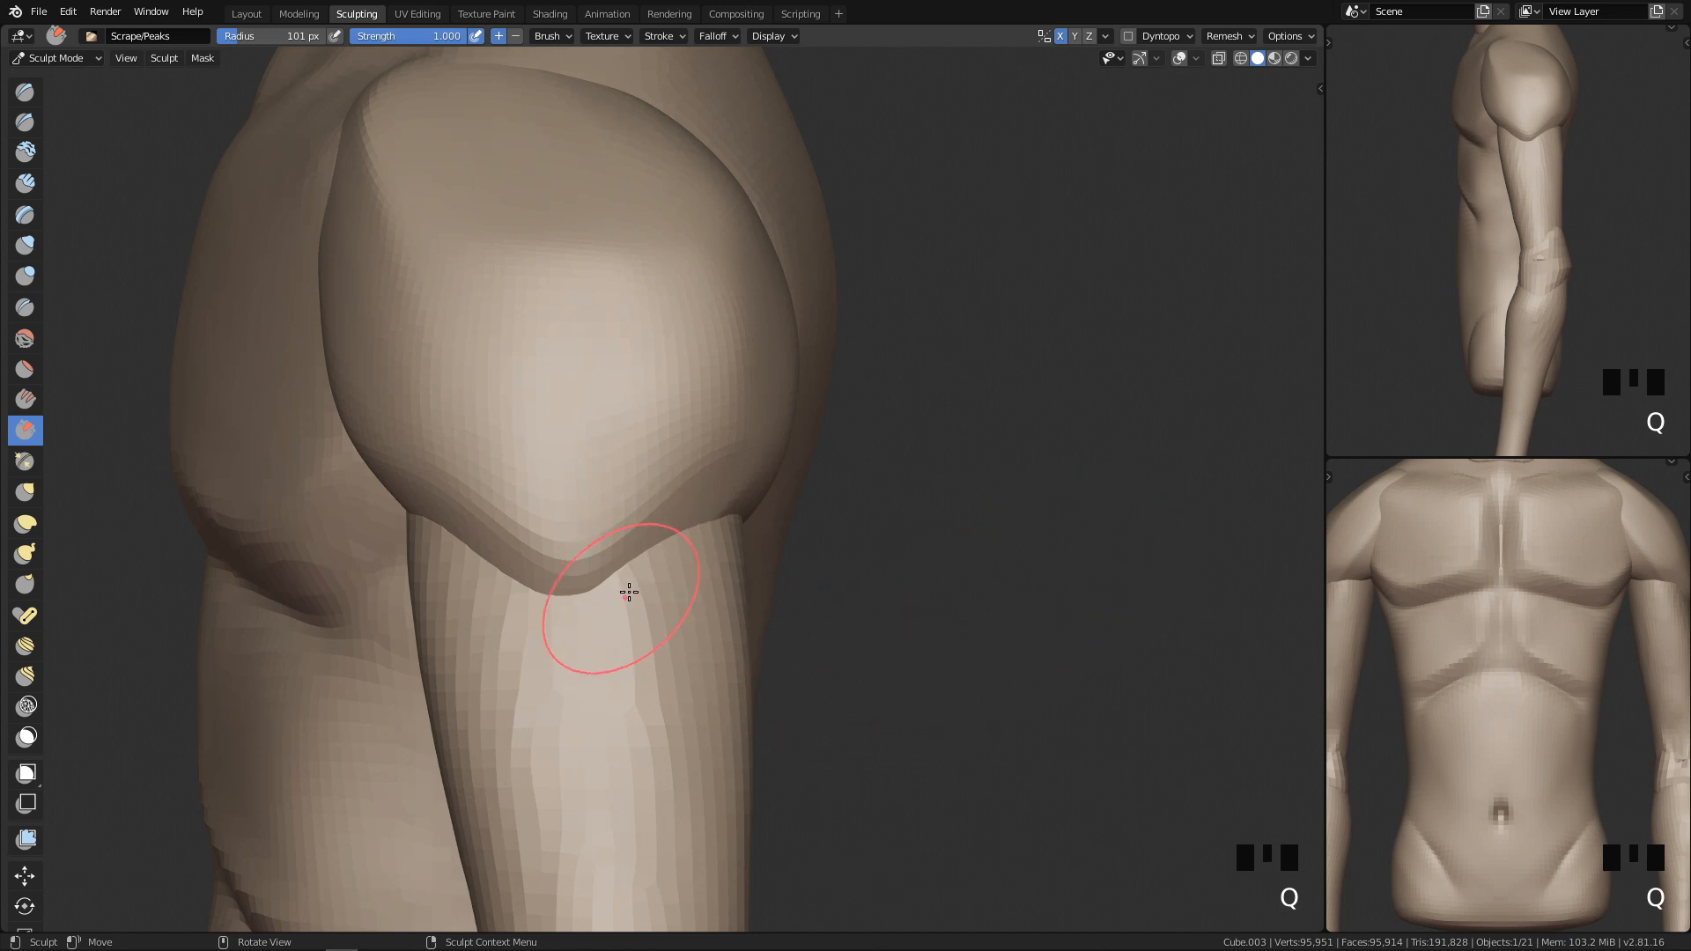
key(q)
ctrl+middle_drag(823, 506, 770, 668)
key(q)
ctrl+middle_drag(874, 594, 678, 501)
drag(577, 480, 768, 421)
drag(604, 453, 788, 409)
drag(629, 445, 788, 370)
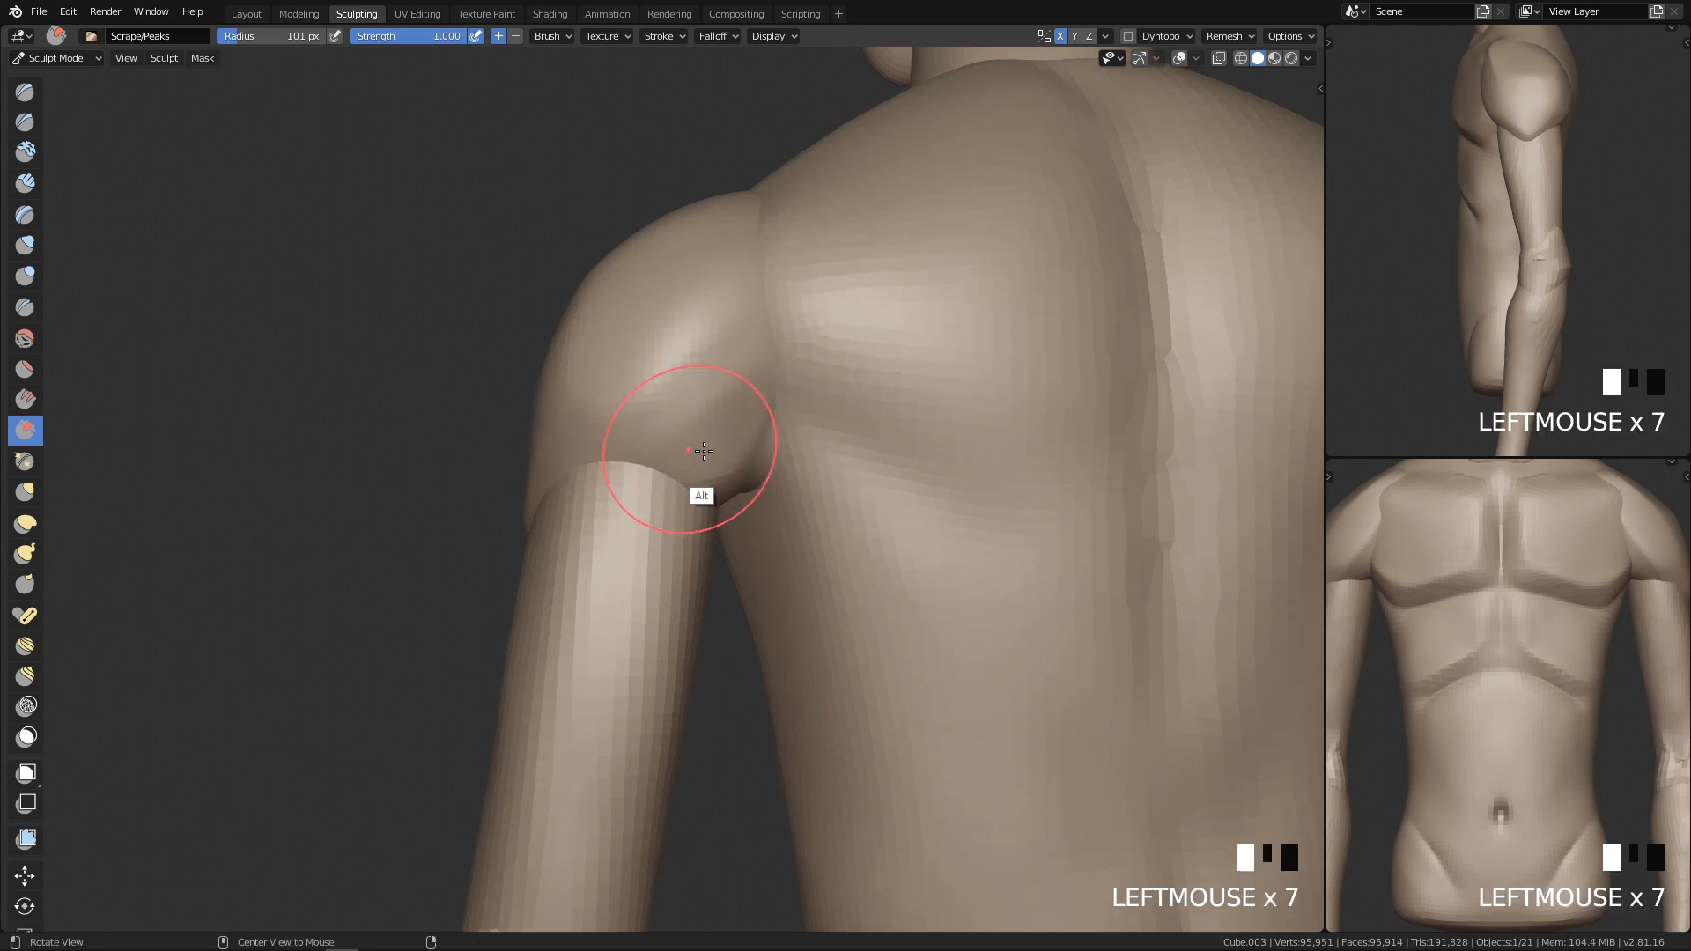
Step: Scrape the rear underside of the shoulder near the armpit so it tapers toward the back
drag(642, 465, 747, 401)
middle_drag(718, 444, 805, 436)
drag(629, 441, 747, 387)
drag(599, 454, 740, 379)
drag(539, 497, 548, 488)
drag(716, 475, 759, 433)
middle_drag(630, 480, 718, 459)
mouse_move(686, 475)
mouse_down()
mouse_move(772, 398)
mouse_move(744, 362)
mouse_up()
middle_drag(738, 353, 790, 410)
drag(650, 423, 775, 308)
Step: Flatten the rear face of the shoulder beside the shoulder blade at 147 px brush radius
key(f)
click(820, 300)
drag(652, 332, 739, 244)
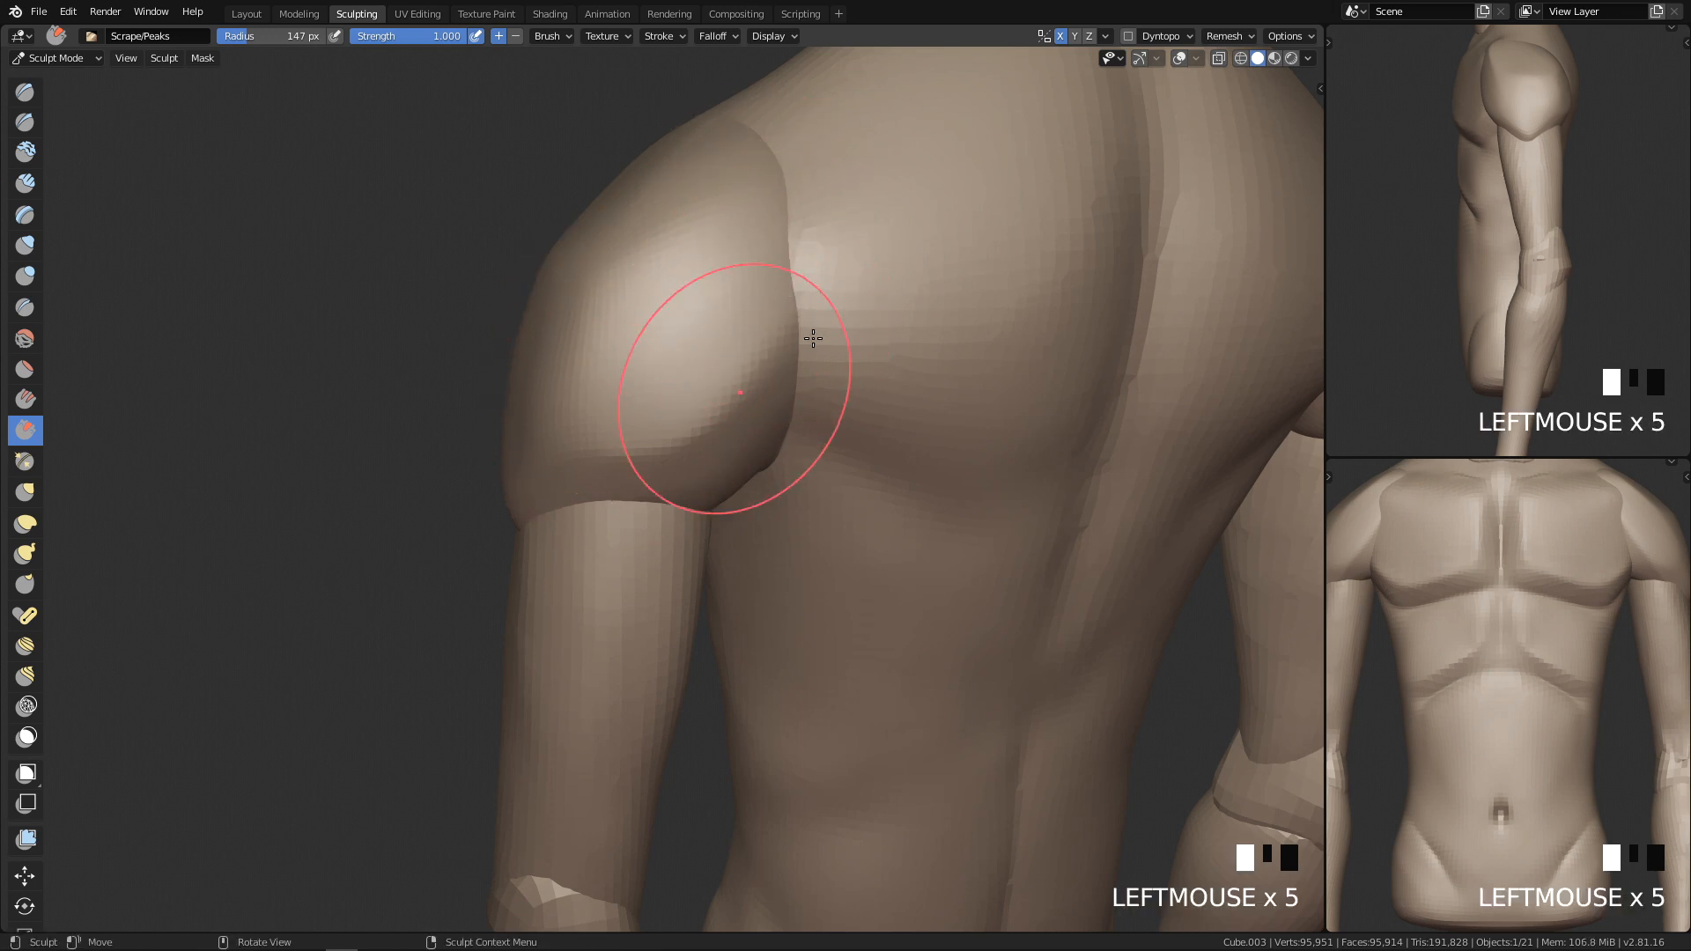
drag(813, 338, 828, 327)
Step: Undo a trial smoothing stroke, then smooth the top of the shoulder at 80 px brush radius
key(q)
middle_drag(842, 409, 588, 522)
mouse_move(745, 480)
ctrl+middle_down()
mouse_move(770, 549)
mouse_move(590, 603)
mouse_move(619, 672)
mouse_move(709, 517)
mouse_move(687, 509)
mouse_move(691, 595)
mouse_move(699, 467)
ctrl+middle_up()
shift+drag(596, 431, 672, 519)
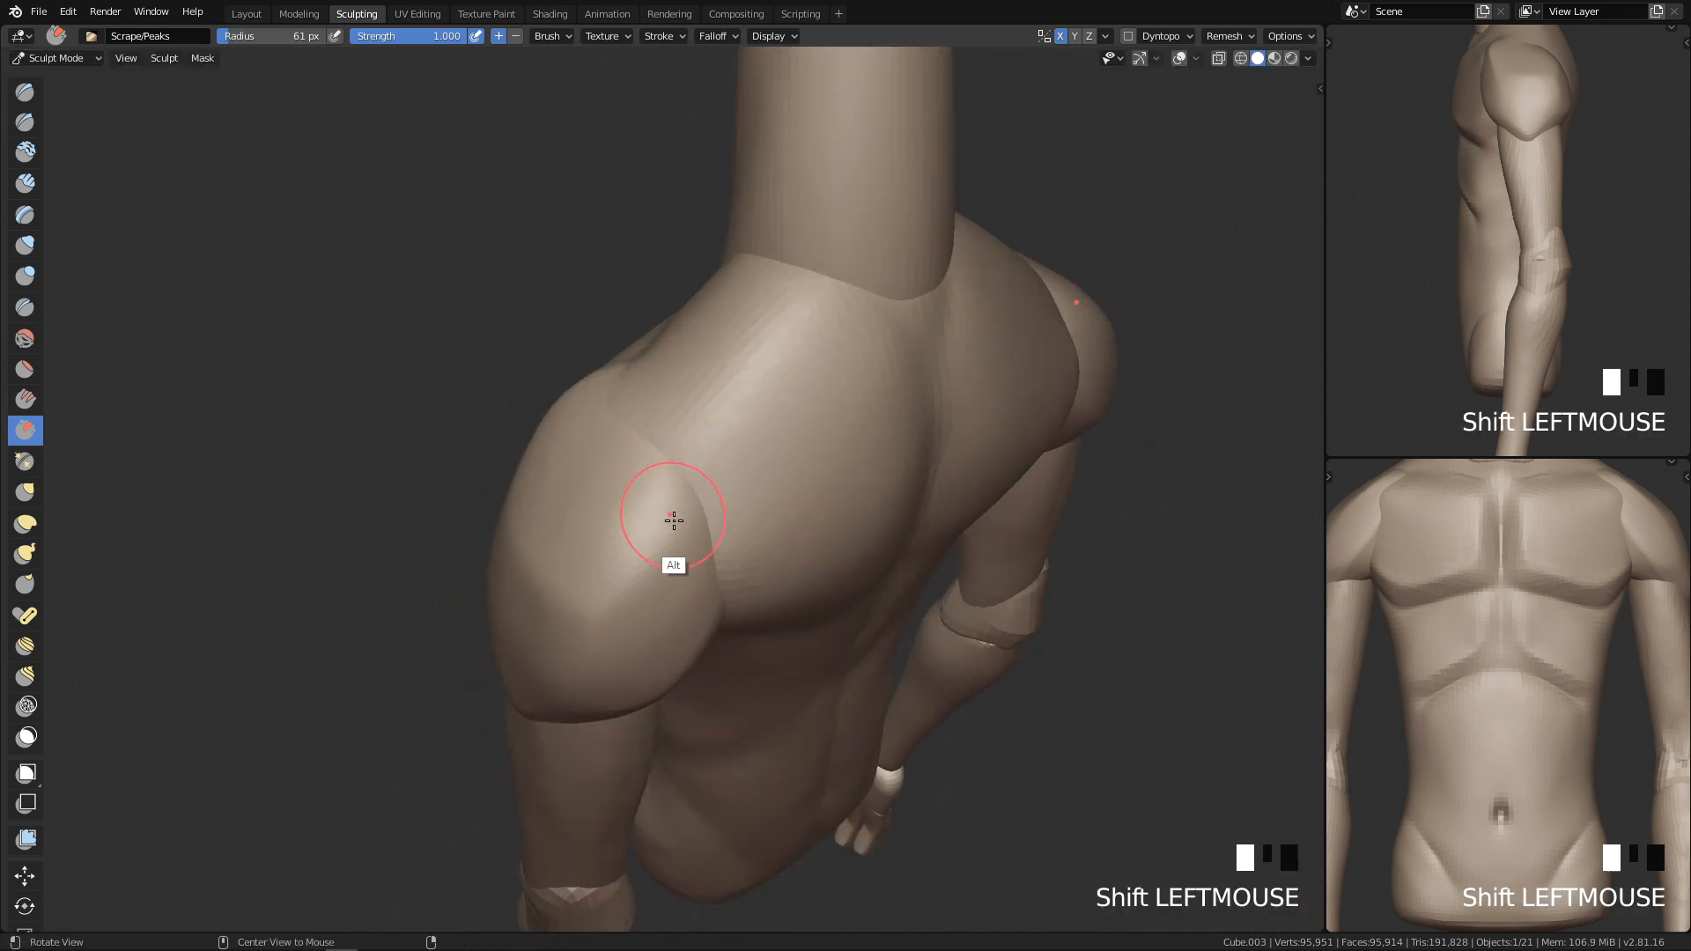
key(ctrl+z)
ctrl+middle_drag(754, 568, 762, 494)
key(f)
shift+click(690, 583)
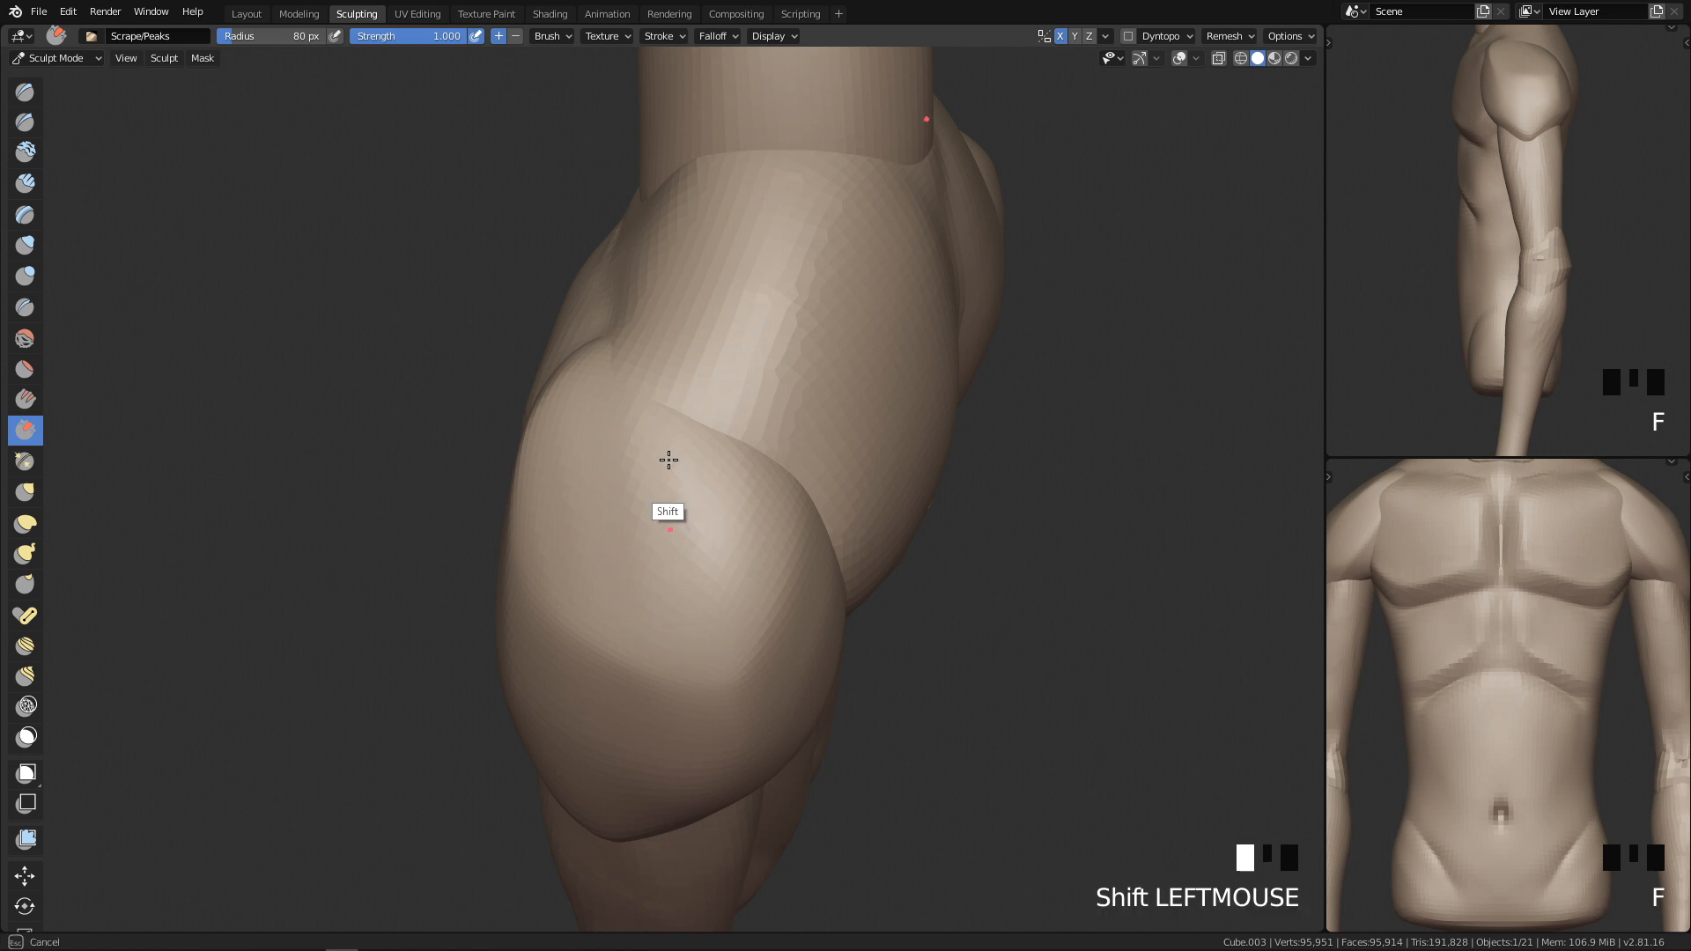
shift+click(638, 546)
Step: Smooth the back and outer side of the shoulder
middle_drag(850, 589, 781, 408)
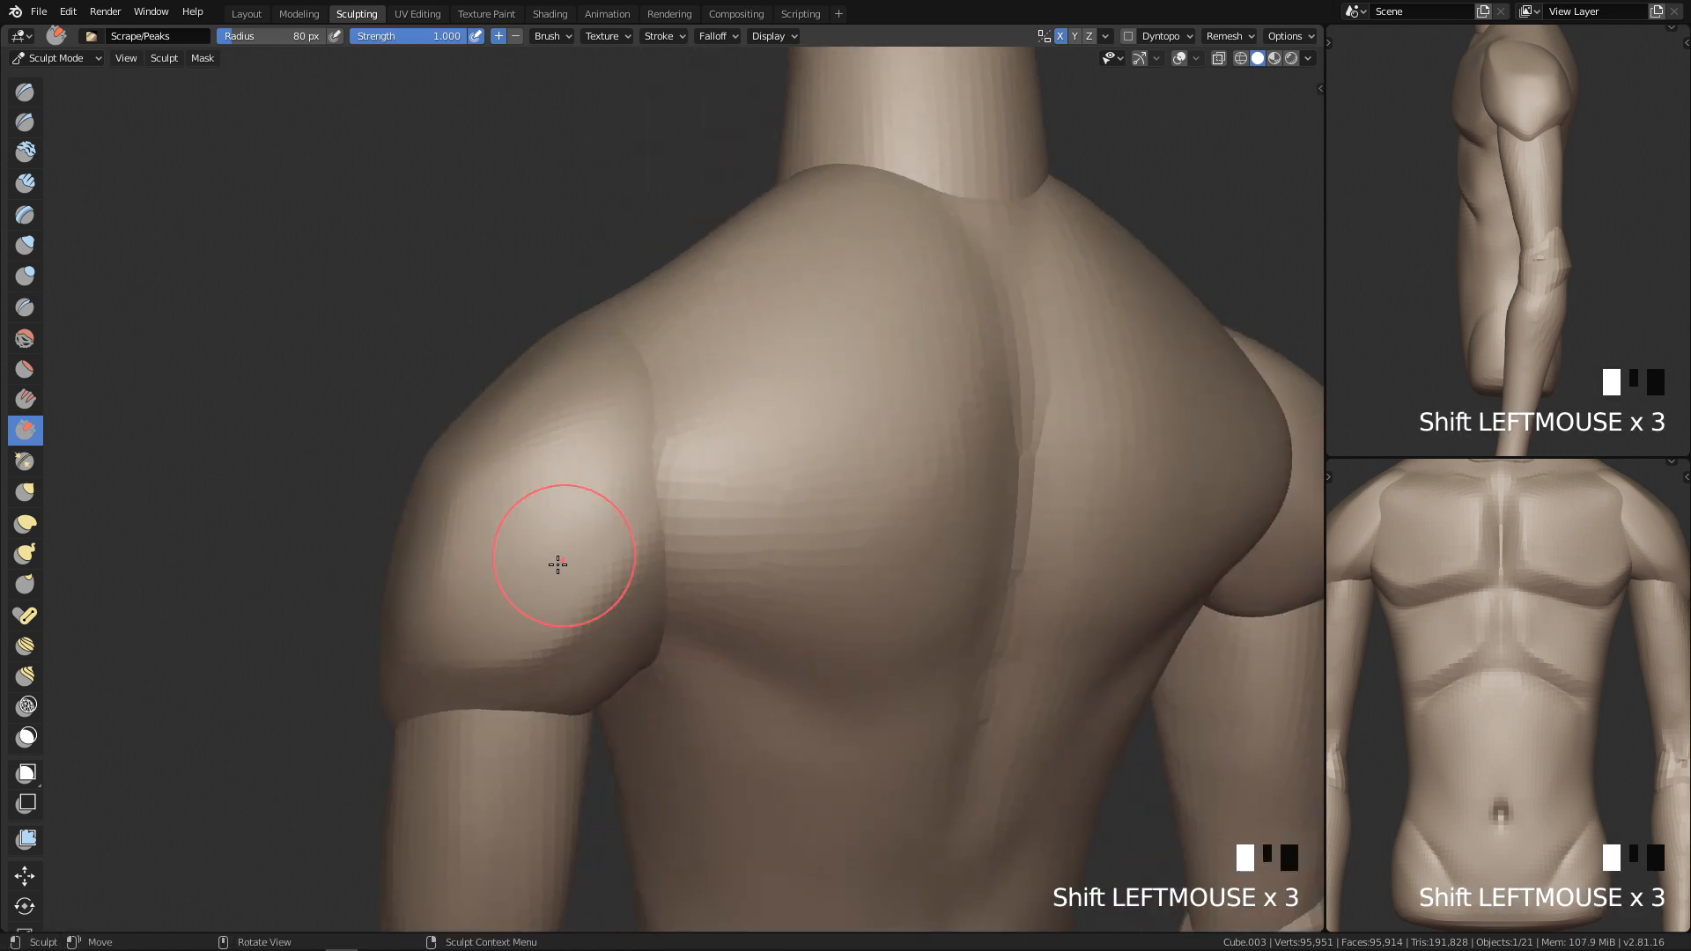
mouse_move(557, 550)
middle_down()
mouse_move(751, 491)
mouse_move(769, 457)
middle_up()
shift+drag(764, 462, 626, 458)
mouse_move(626, 467)
middle_down()
mouse_move(696, 626)
mouse_move(840, 575)
mouse_move(784, 637)
middle_up()
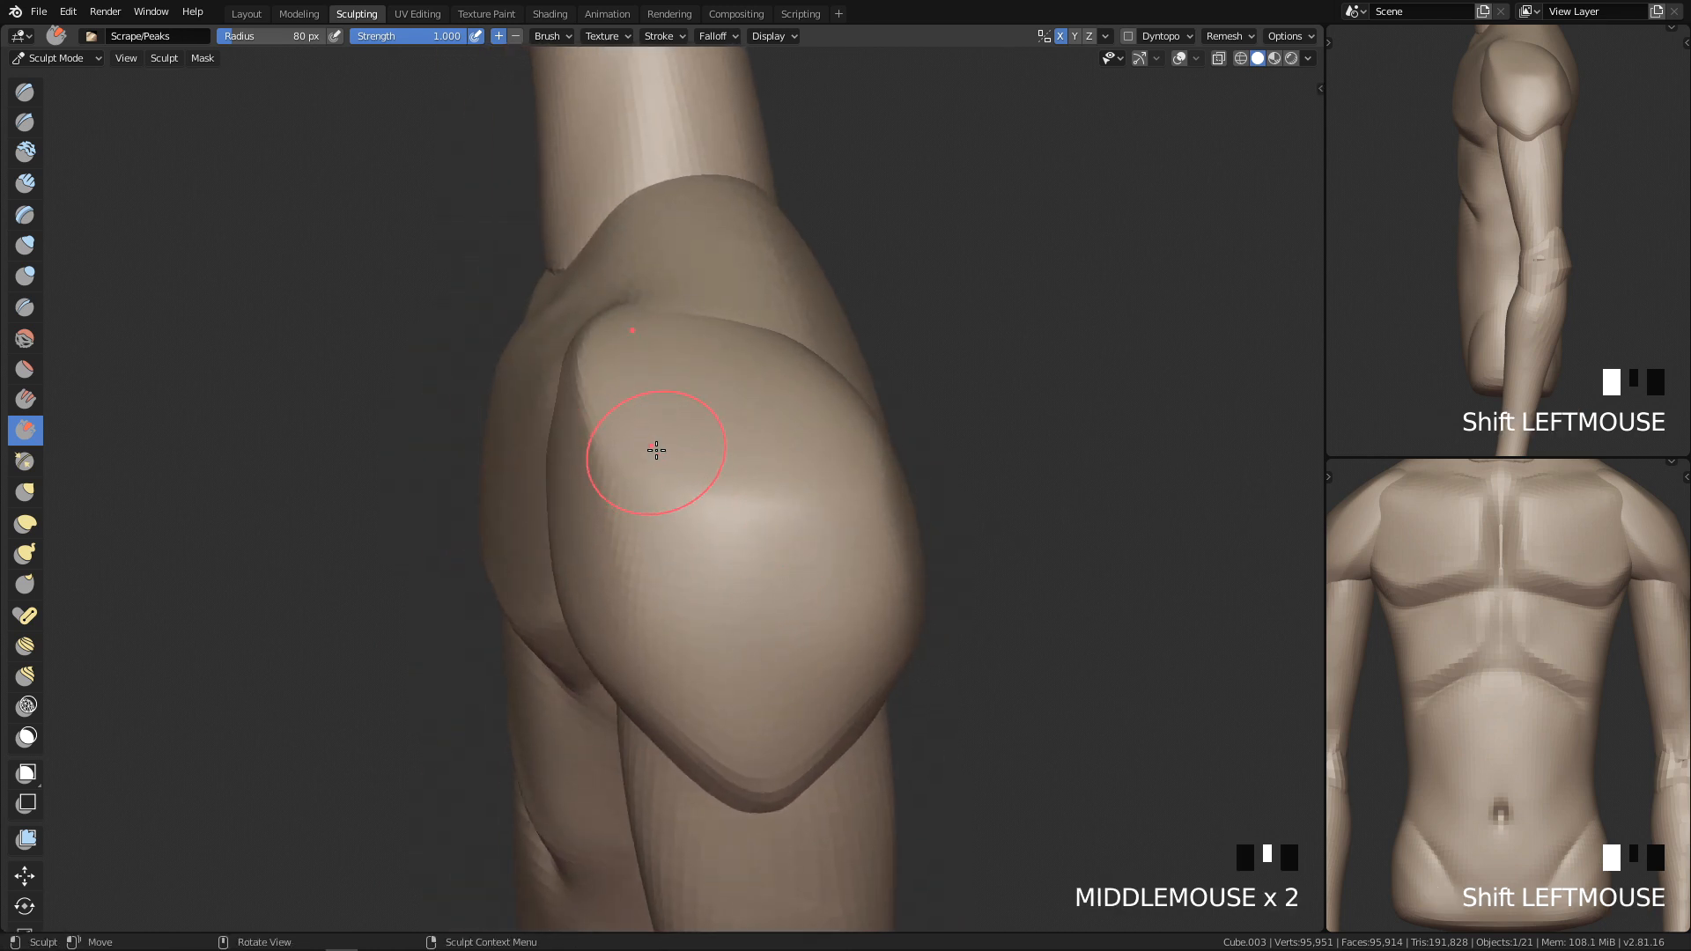
Step: Sharpen the ridge running down the shoulder's front side with the Pinch/Magnify brush at 80 px radius
key(shift+2)
mouse_move(660, 453)
middle_down()
mouse_move(740, 494)
mouse_move(717, 479)
middle_up()
mouse_move(716, 479)
mouse_down()
mouse_move(701, 505)
mouse_move(717, 629)
mouse_up()
drag(703, 541, 715, 676)
drag(700, 554, 705, 660)
Step: Smooth the area around the pinched shoulder ridge
middle_drag(706, 649, 819, 522)
mouse_move(820, 522)
shift+mouse_down()
mouse_move(748, 502)
mouse_move(737, 549)
shift+mouse_up()
shift+drag(646, 583, 707, 562)
Step: Adjust the shoulder's inner edge beside the chest with the Grab brush at 168 px radius
mouse_move(707, 562)
middle_down()
mouse_move(690, 635)
mouse_move(801, 608)
middle_up()
key(q)
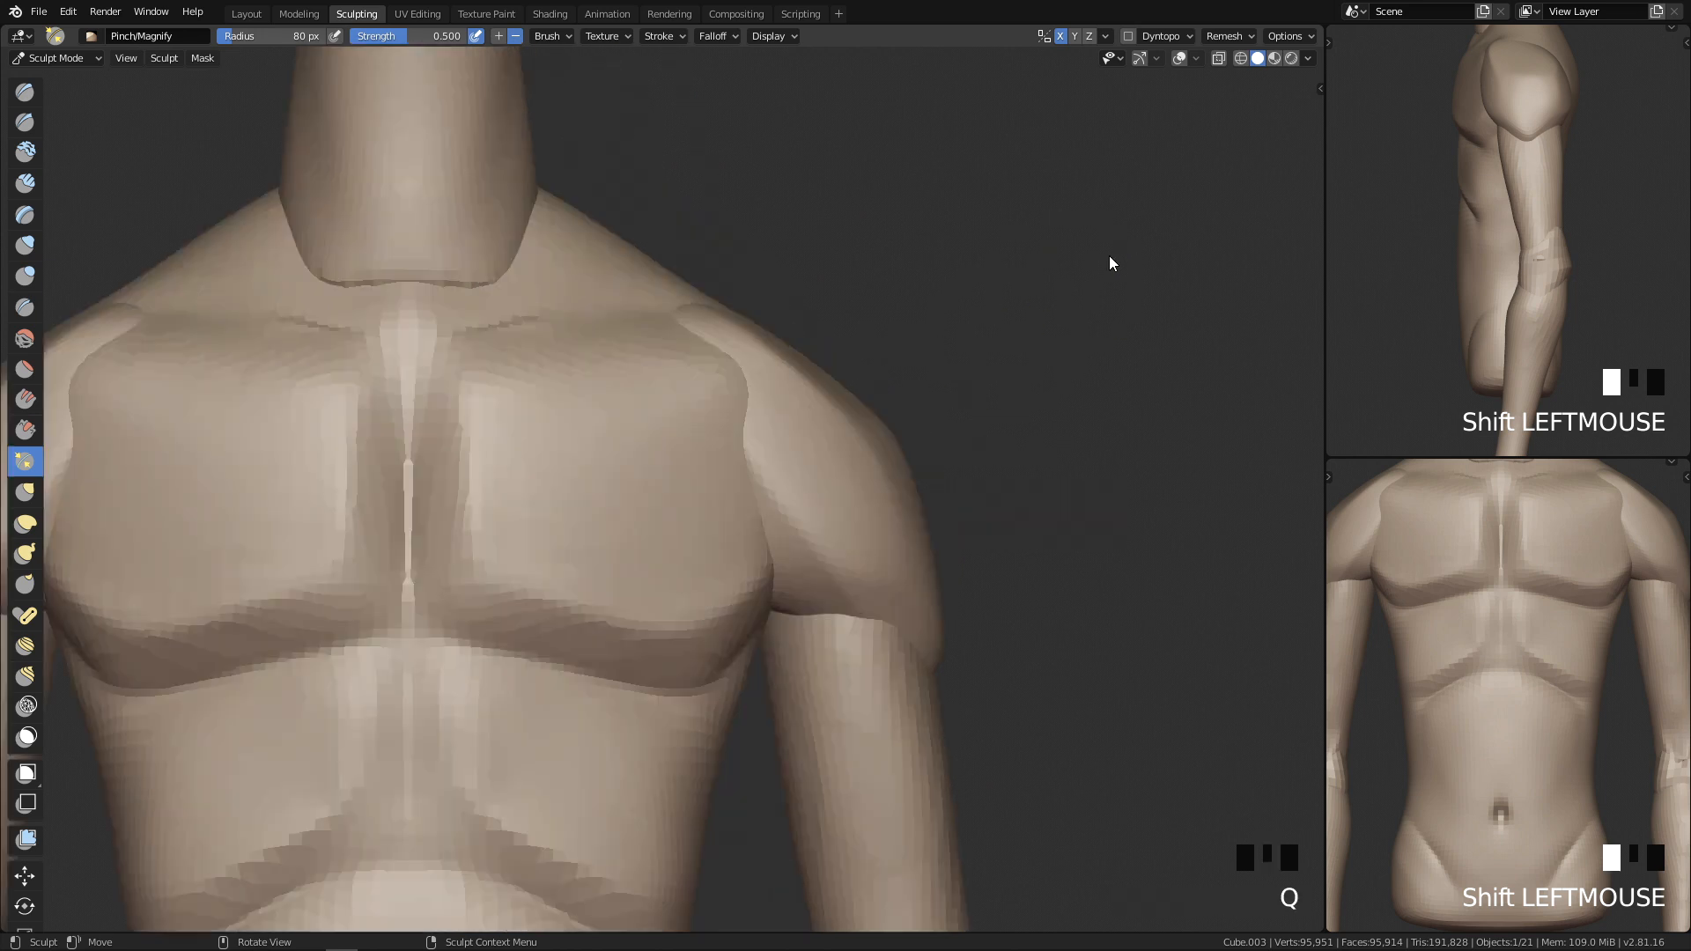
mouse_move(967, 552)
ctrl+middle_down()
mouse_move(914, 886)
mouse_move(887, 771)
ctrl+middle_up()
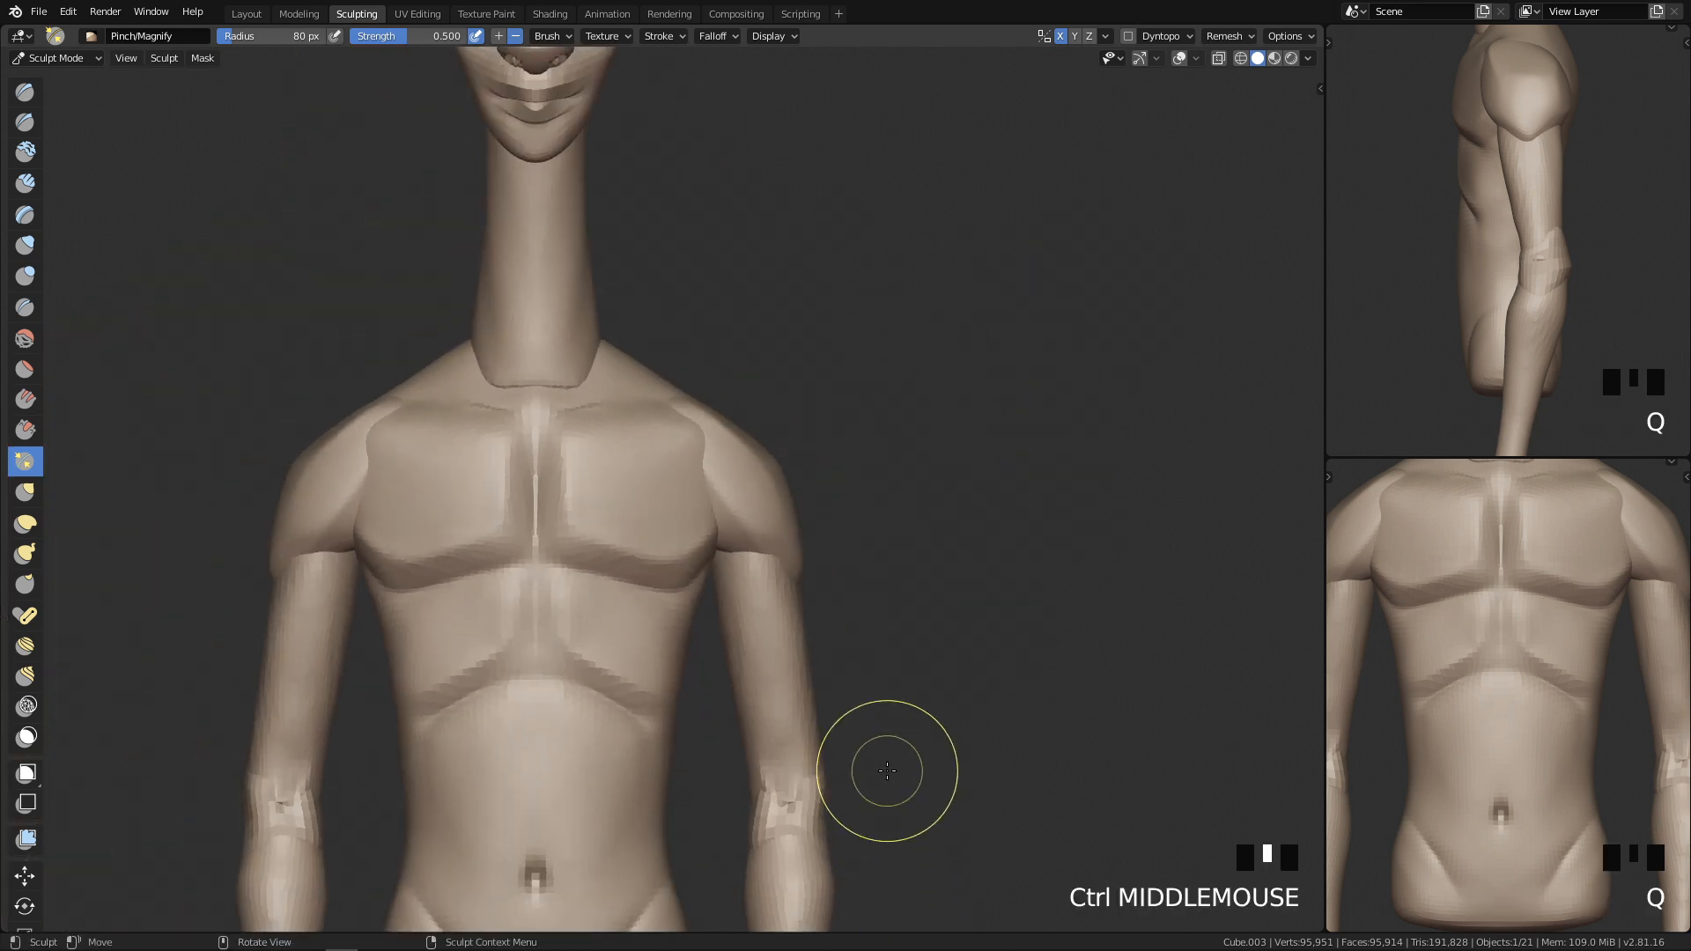
ctrl+middle_drag(902, 702, 879, 617)
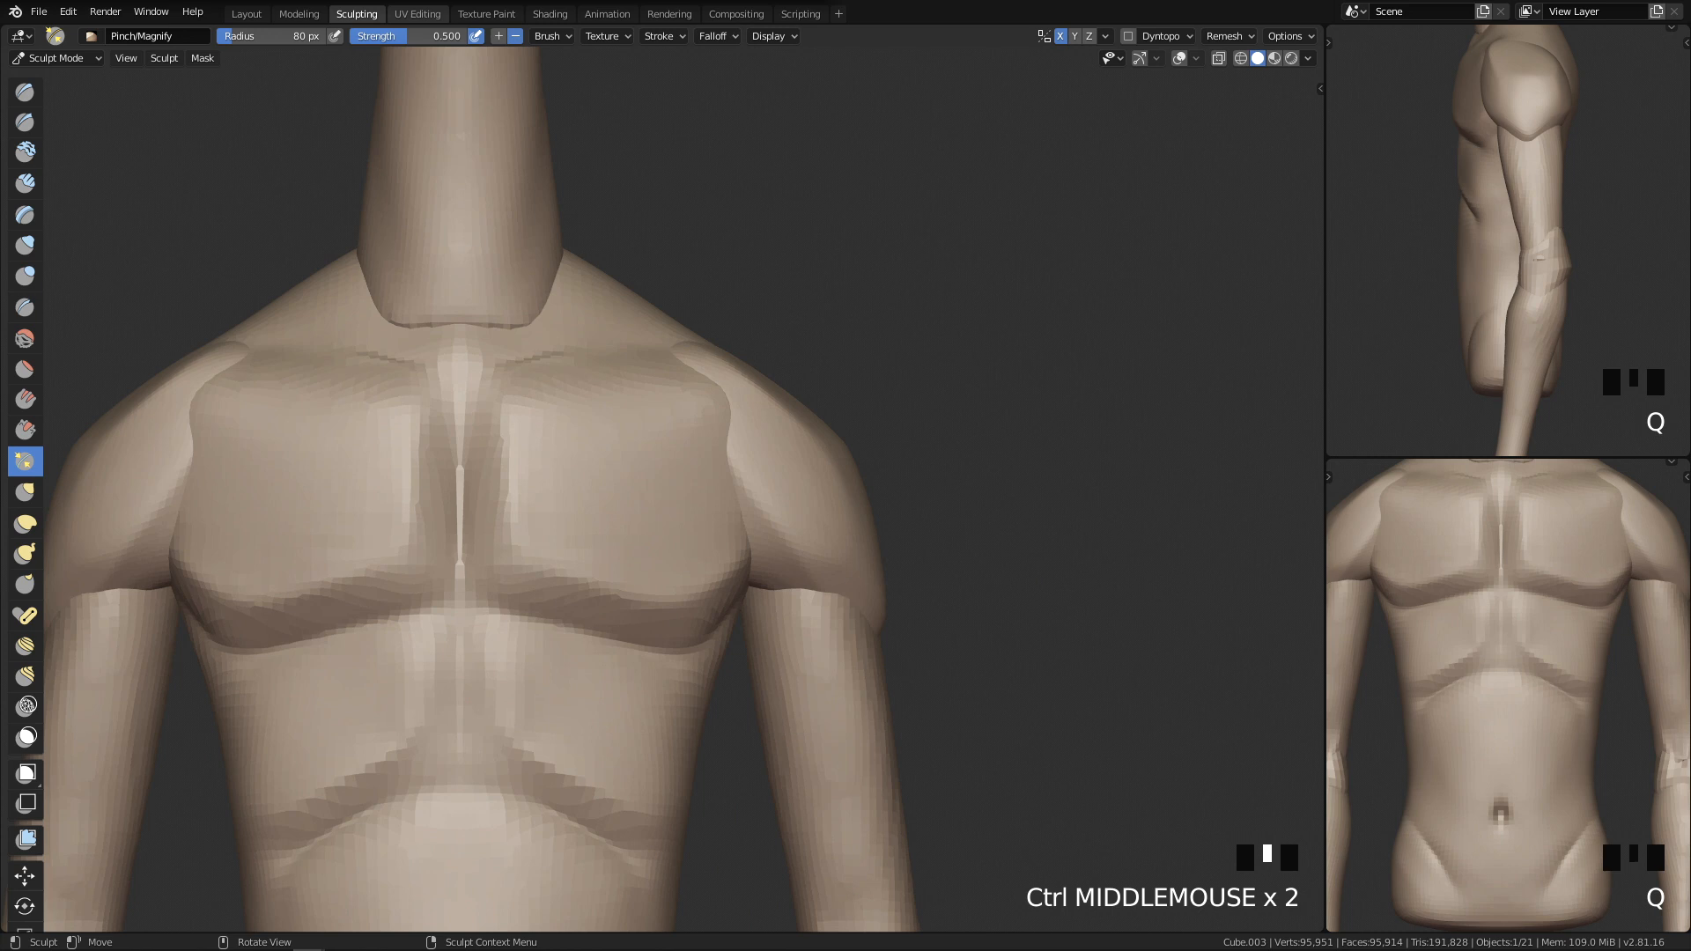
ctrl+middle_drag(900, 691, 892, 599)
shift+middle_drag(892, 595, 875, 475)
key(f)
mouse_move(722, 376)
mouse_down()
mouse_move(765, 376)
mouse_move(727, 380)
mouse_move(732, 414)
mouse_up()
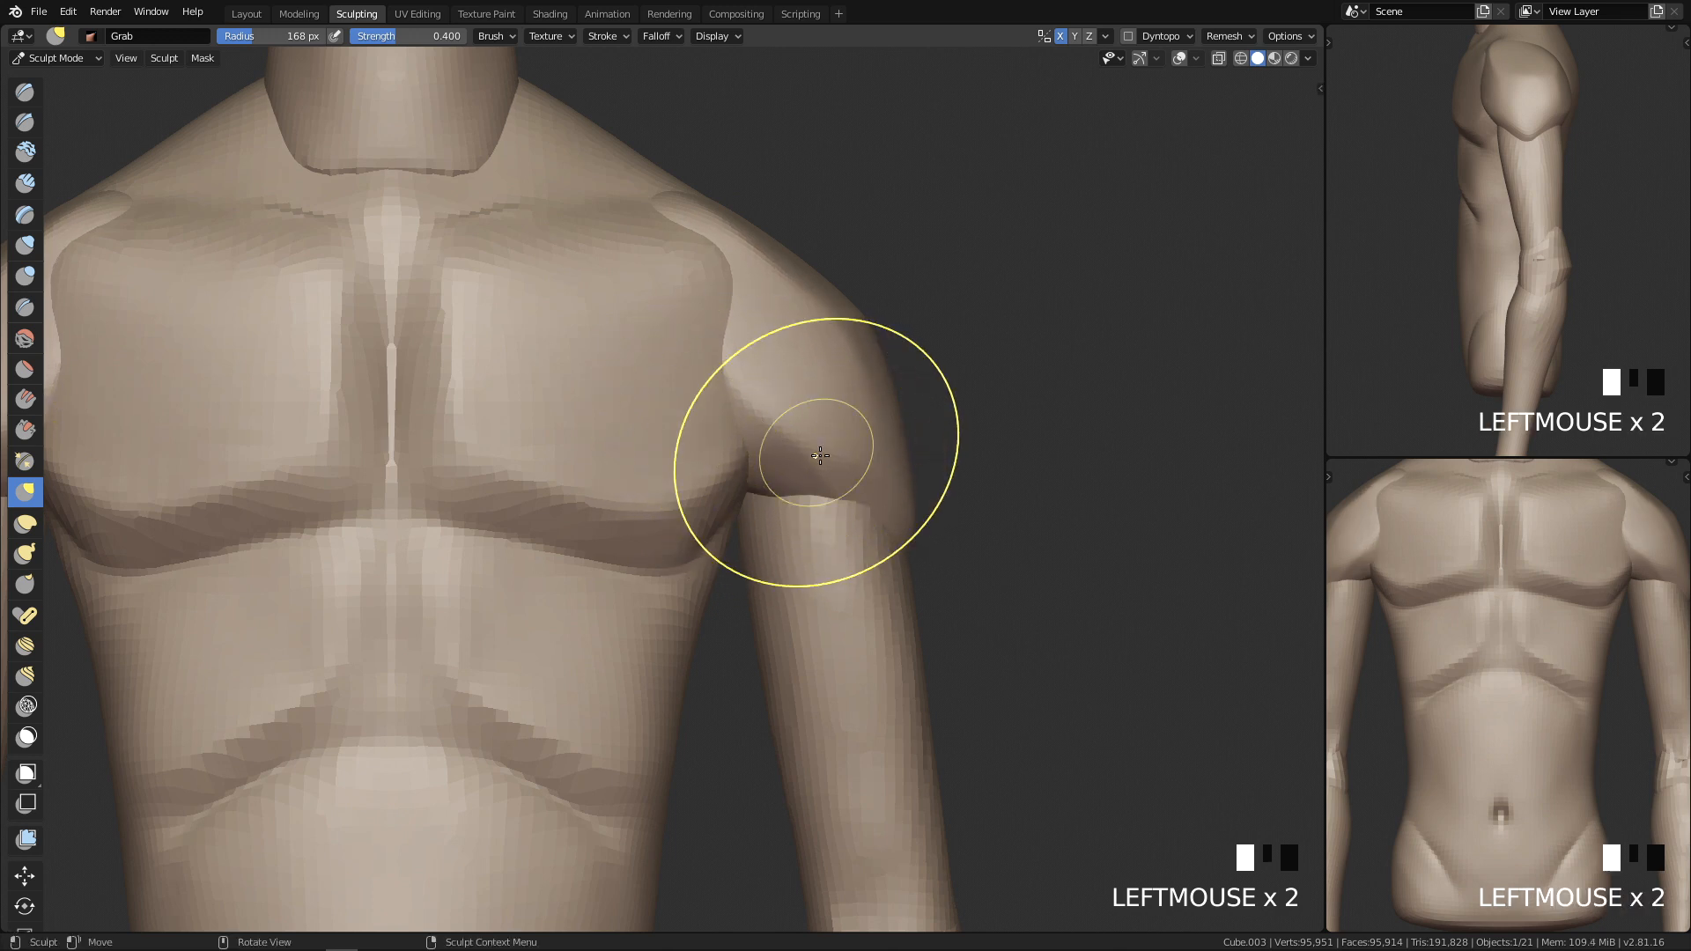
Step: Nudge the shoulder's lower edge above the upper arm with the Grab brush at 131 px radius
key(f)
click(699, 390)
key(f)
click(845, 480)
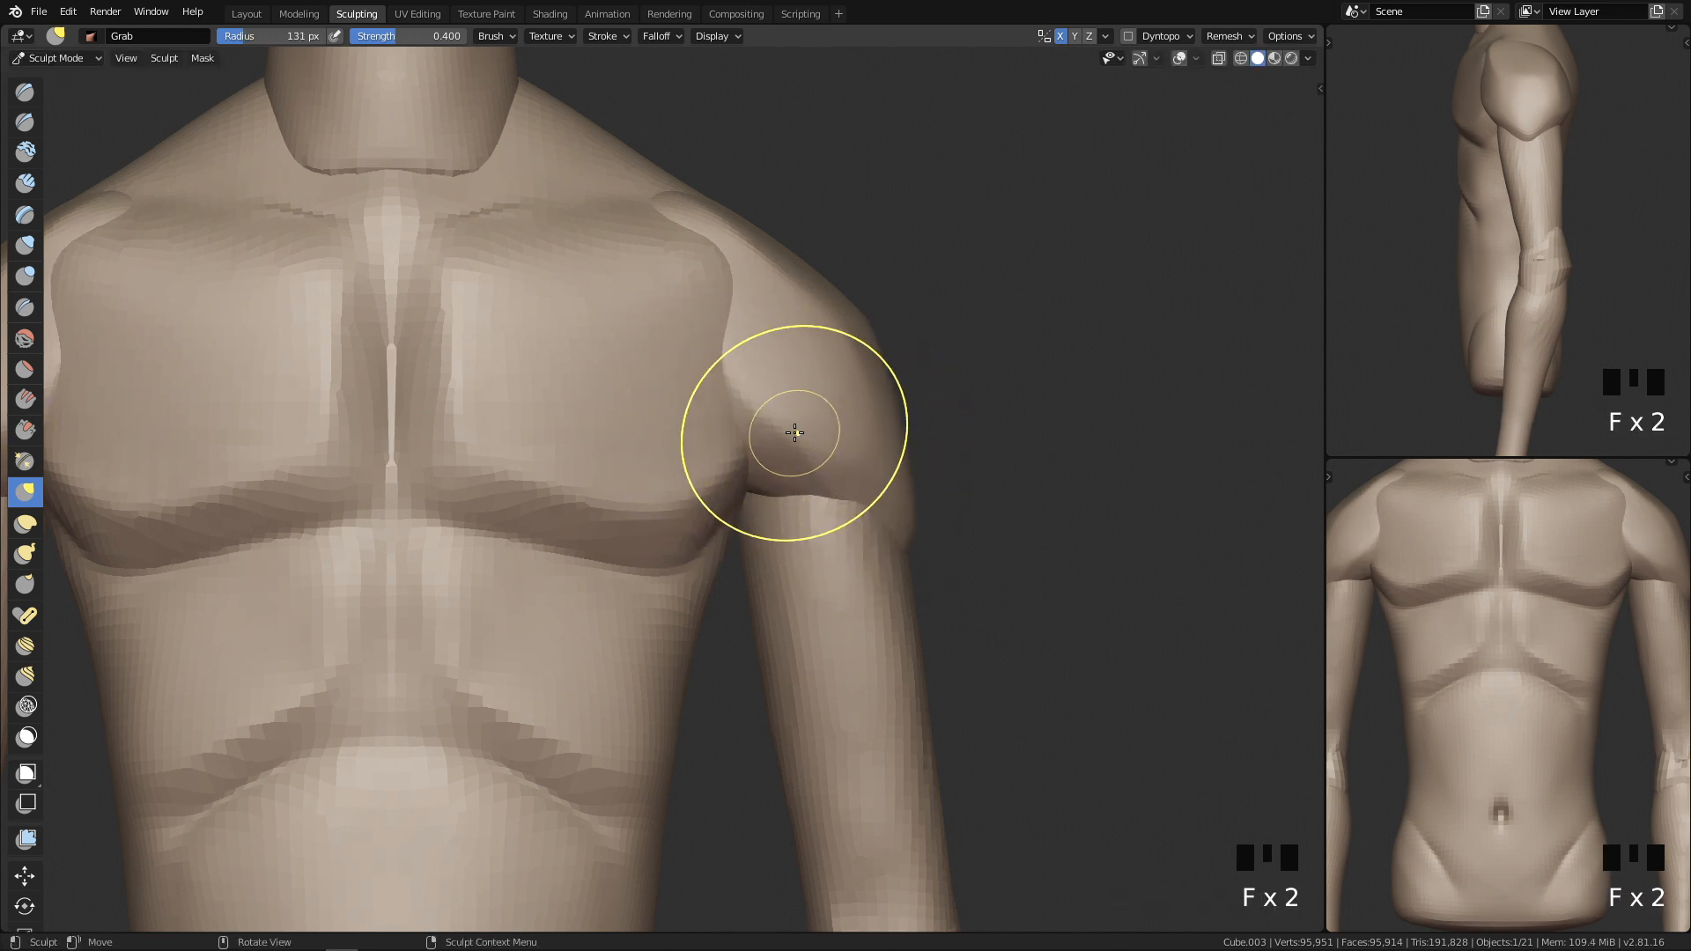
drag(842, 468, 843, 462)
Step: Smooth the underside of the shoulder near the armpit at 60 px brush radius
middle_drag(857, 639, 840, 437)
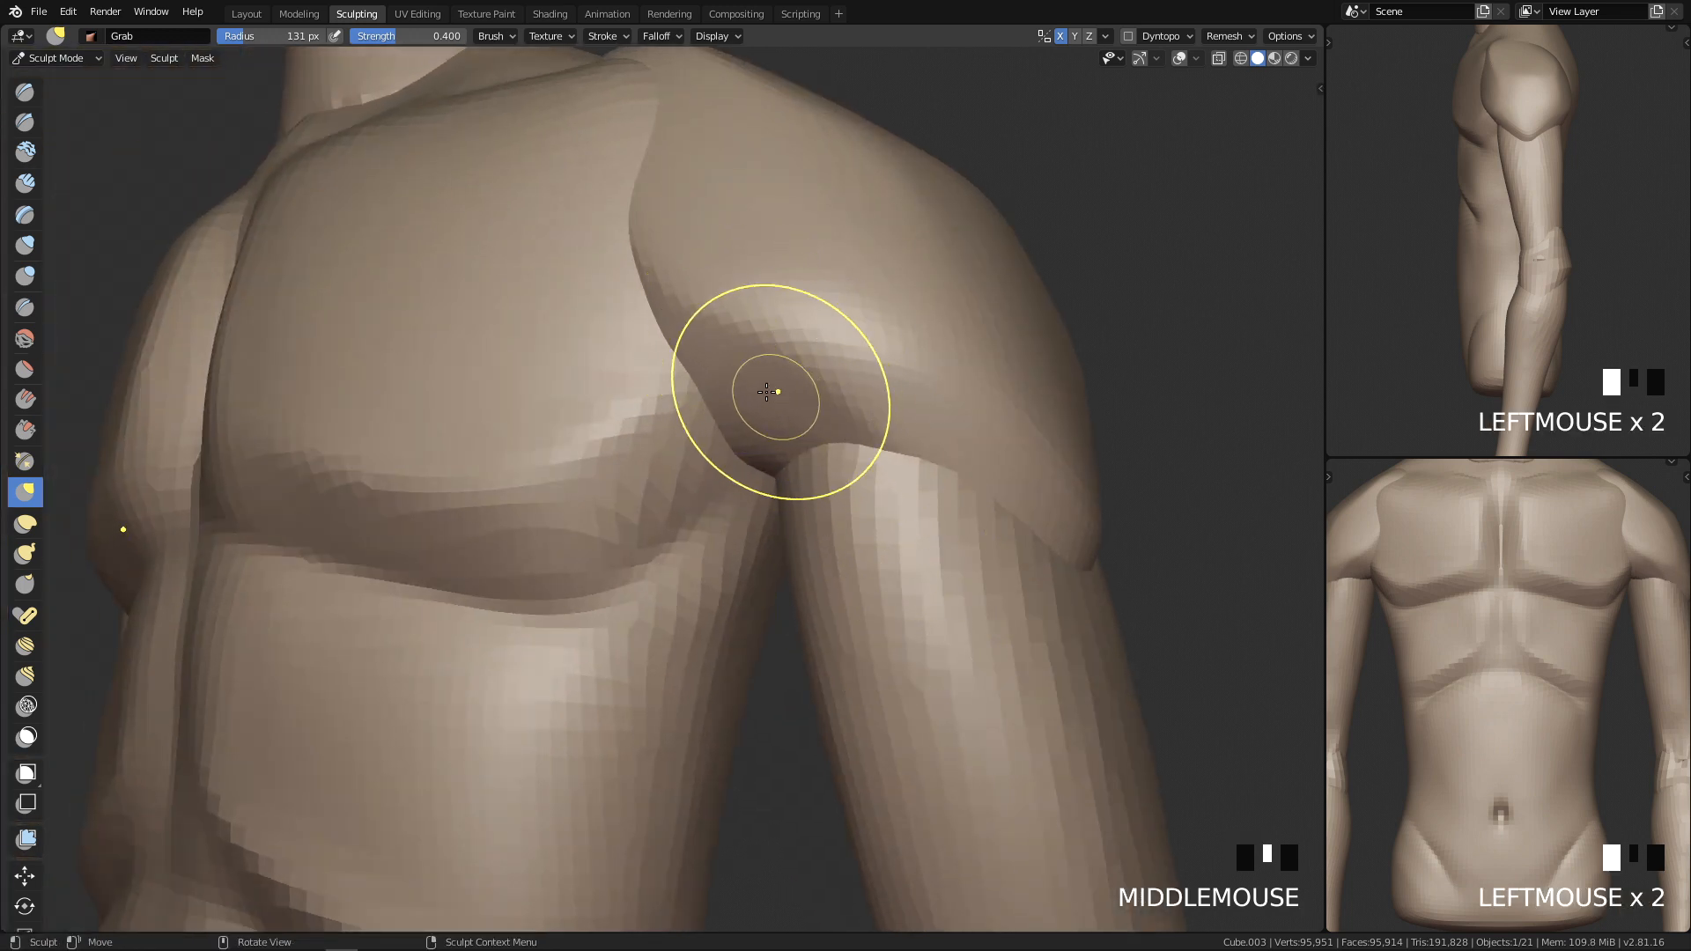
key(f)
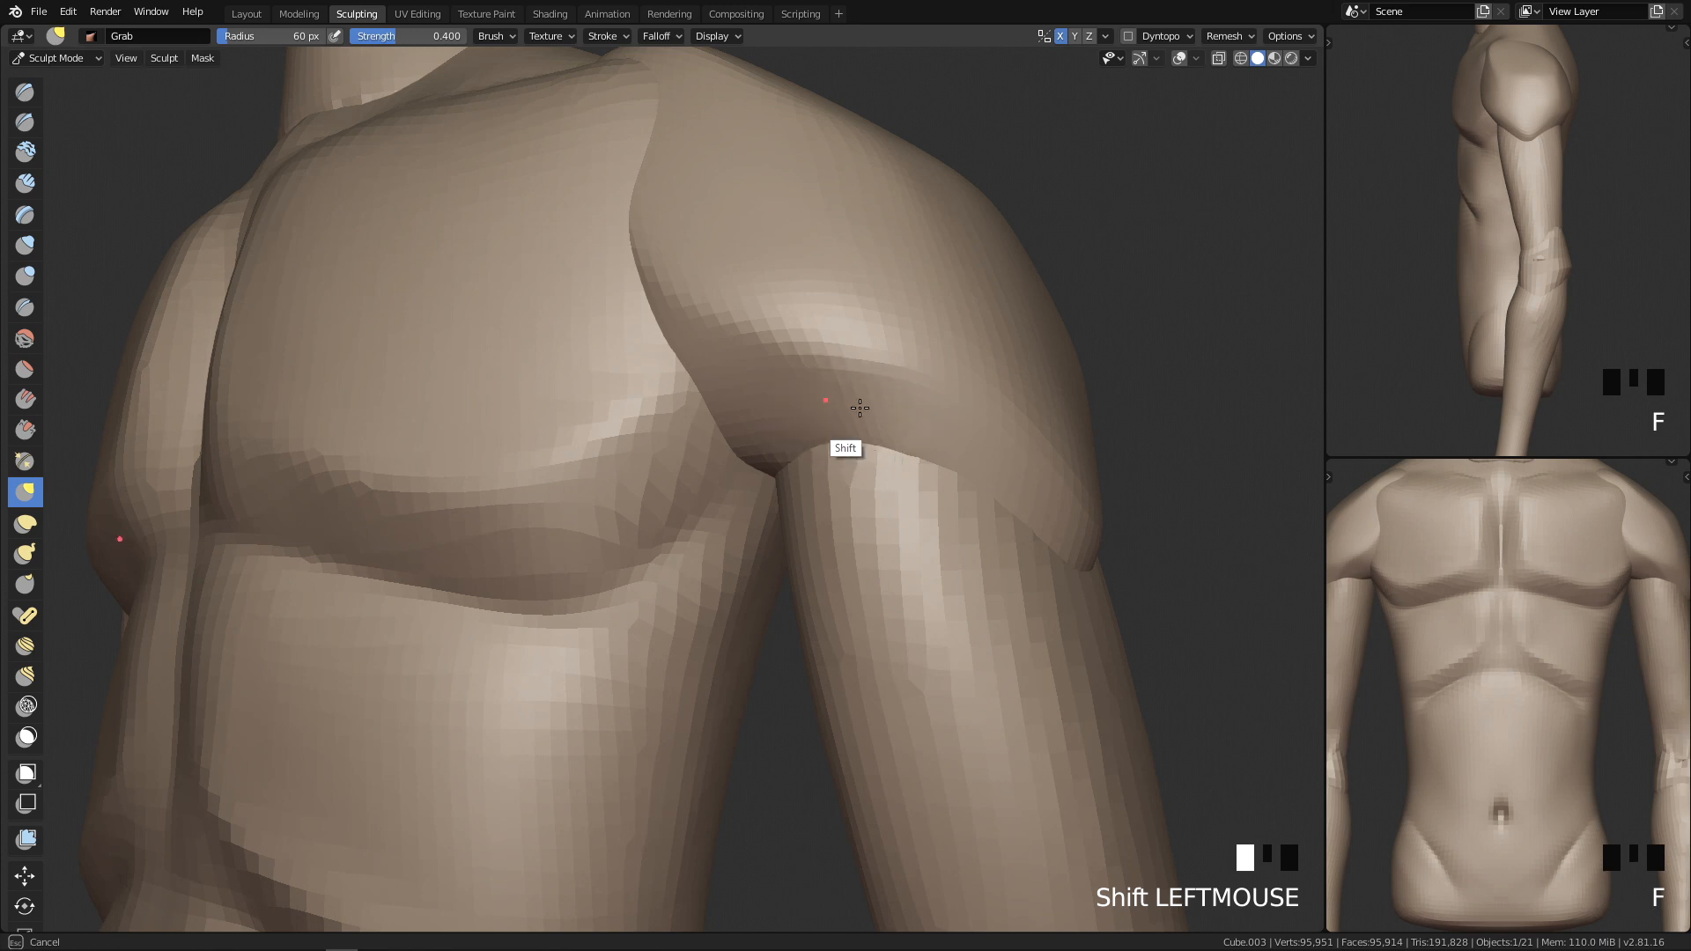
shift+drag(835, 410, 934, 471)
mouse_move(838, 406)
middle_down()
mouse_move(789, 483)
mouse_move(898, 476)
mouse_move(740, 314)
mouse_move(843, 472)
mouse_move(795, 358)
middle_up()
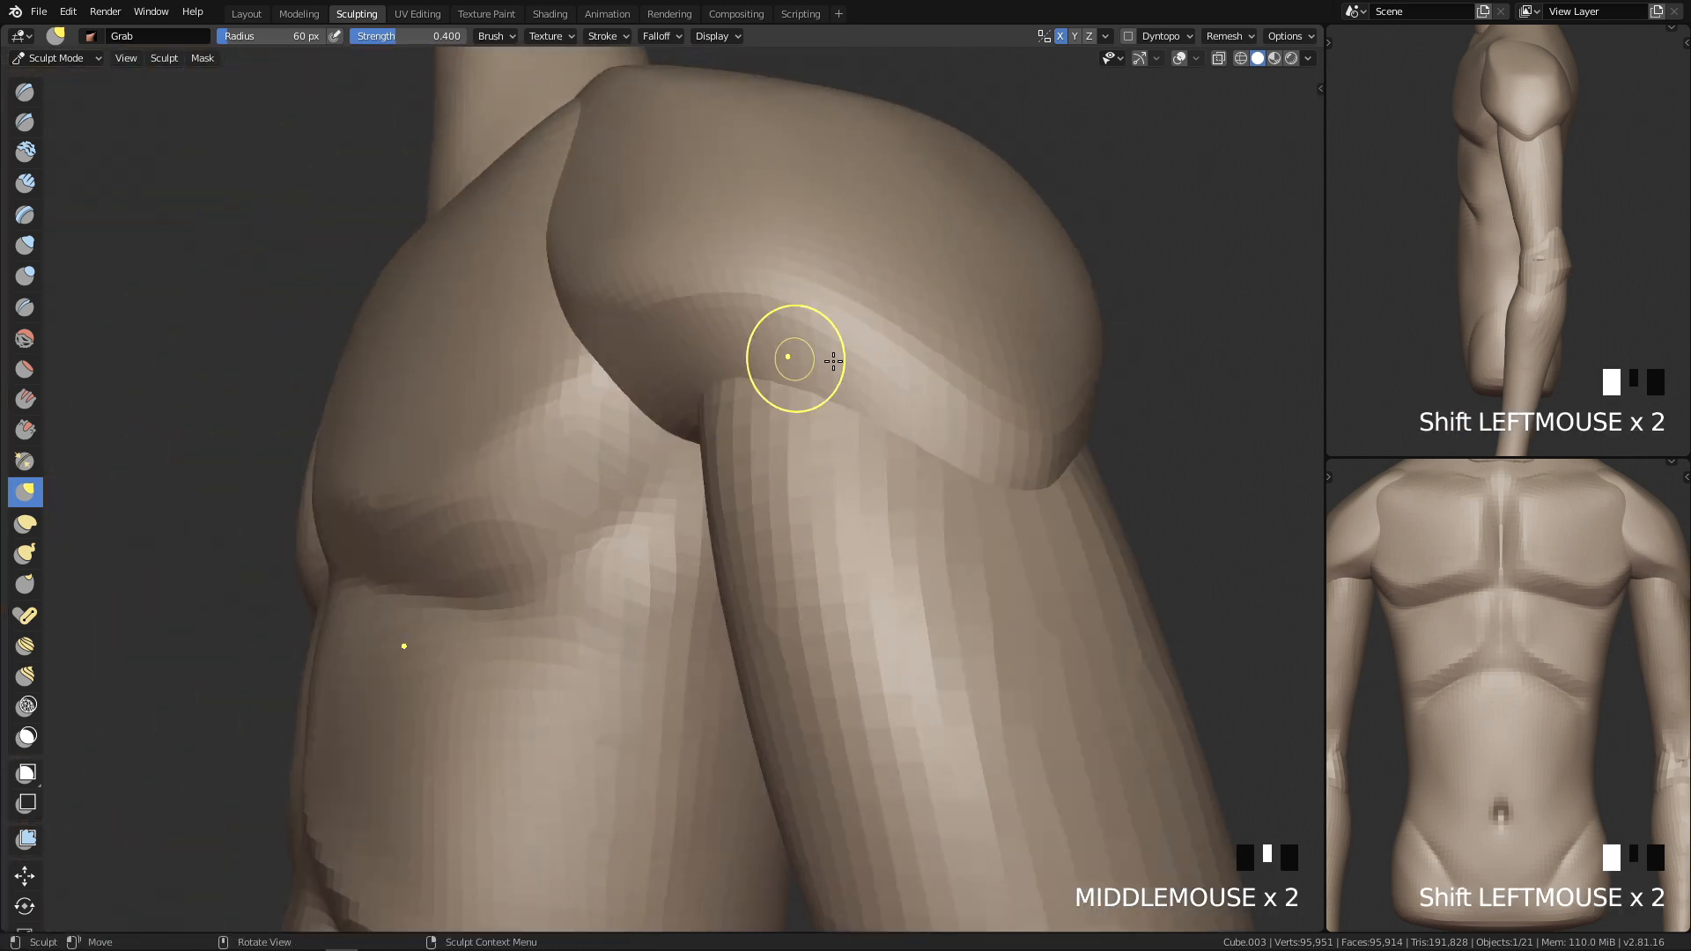
Step: Tighten the shoulder's lower rim with the Pinch/Magnify brush at 60 px radius and smooth the pinched area
mouse_move(1044, 460)
middle_down()
mouse_move(899, 563)
mouse_move(371, 562)
middle_up()
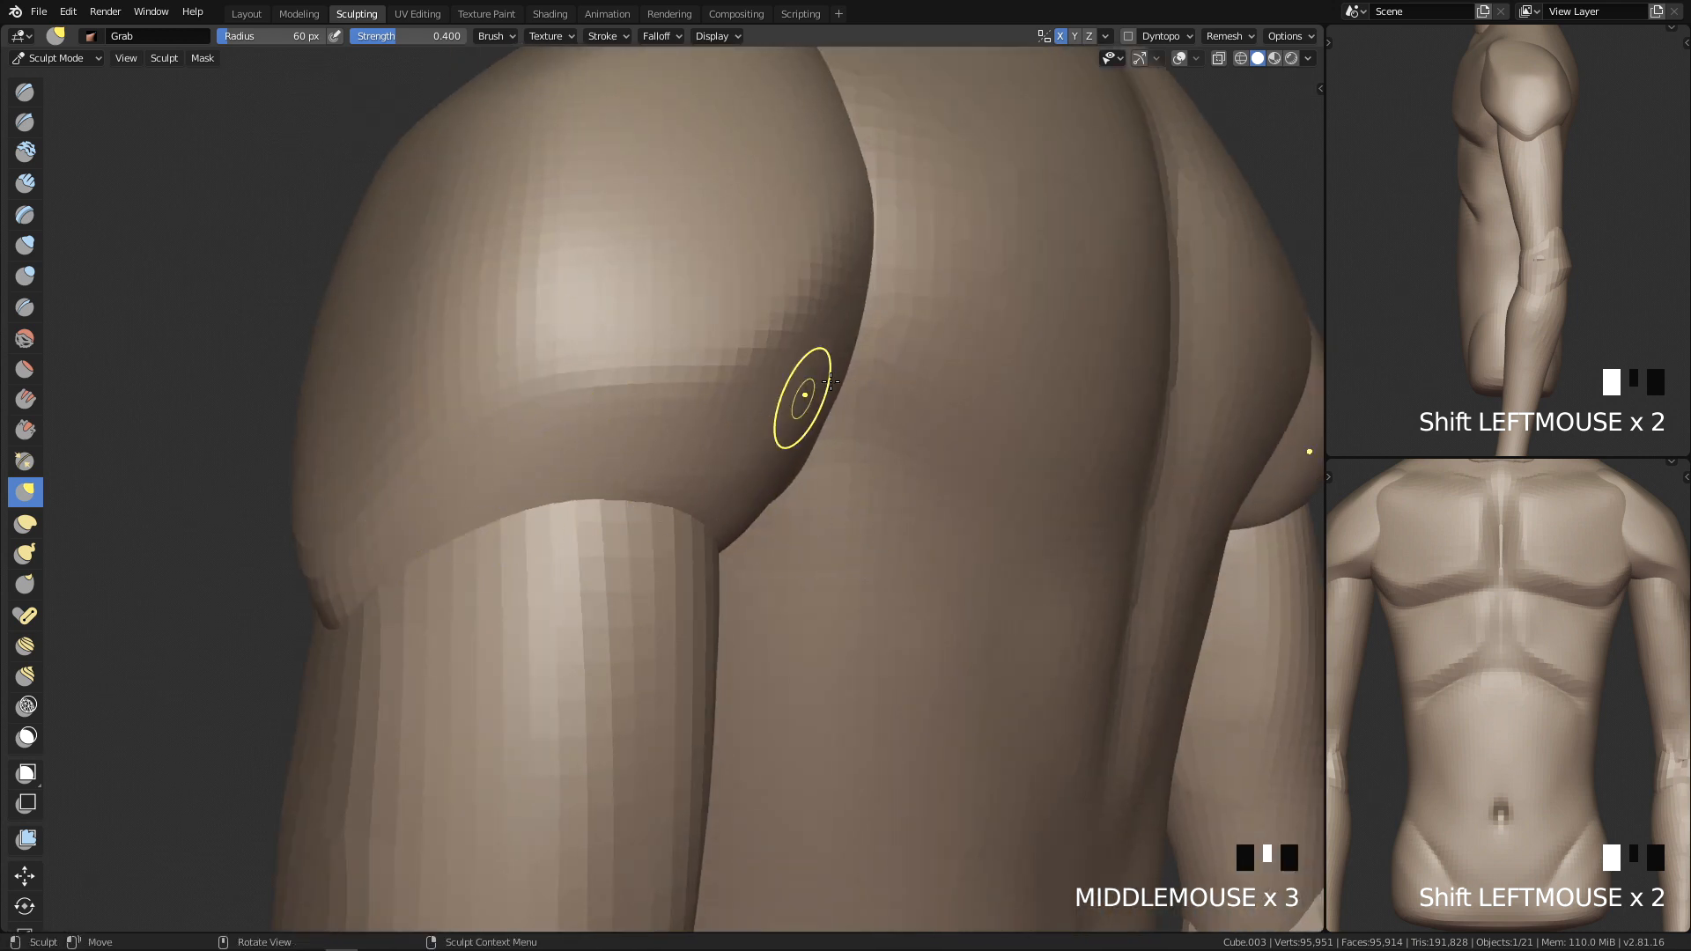
ctrl+middle_drag(764, 398, 780, 448)
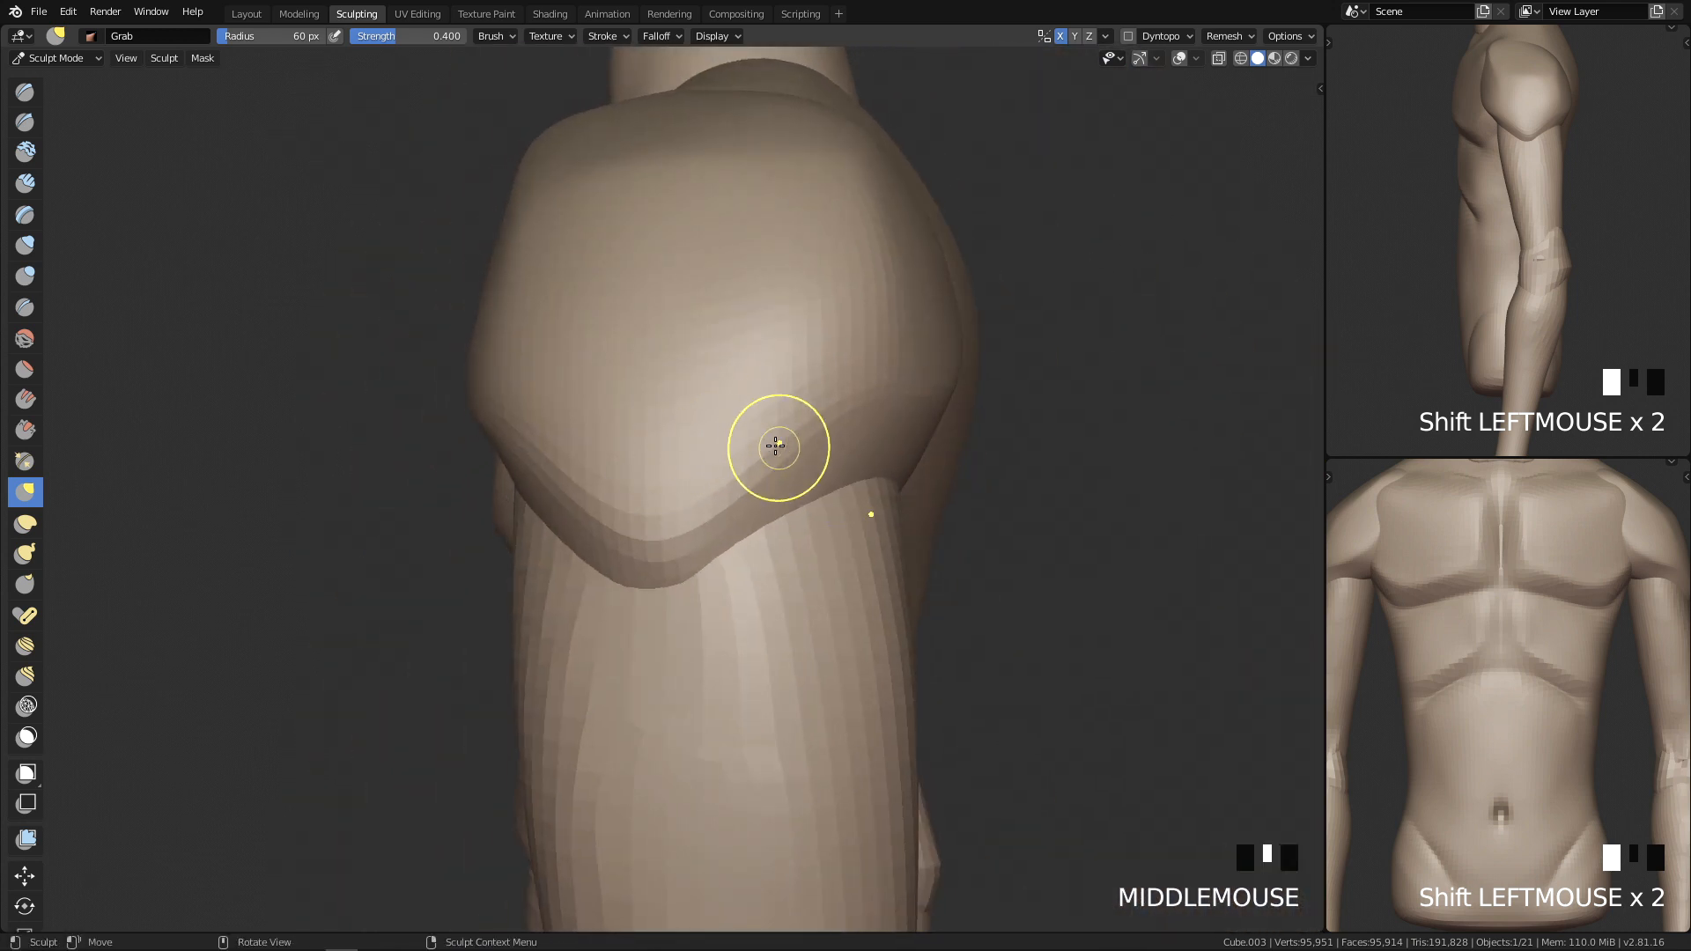
key(shift+2)
middle_drag(533, 459, 633, 434)
mouse_move(764, 529)
middle_down()
mouse_move(861, 551)
mouse_move(664, 553)
mouse_move(831, 494)
mouse_move(735, 426)
mouse_move(876, 360)
middle_up()
click(664, 552)
click(736, 425)
middle_drag(632, 502, 842, 532)
click(842, 532)
mouse_move(965, 552)
middle_down()
mouse_move(642, 457)
mouse_move(815, 537)
middle_up()
shift+click(664, 445)
shift+click(719, 485)
Step: Switch sculpting to the upper arm and adjust its top below the shoulder with Grab at 292 px radius
key(q)
ctrl+middle_drag(1008, 495, 906, 688)
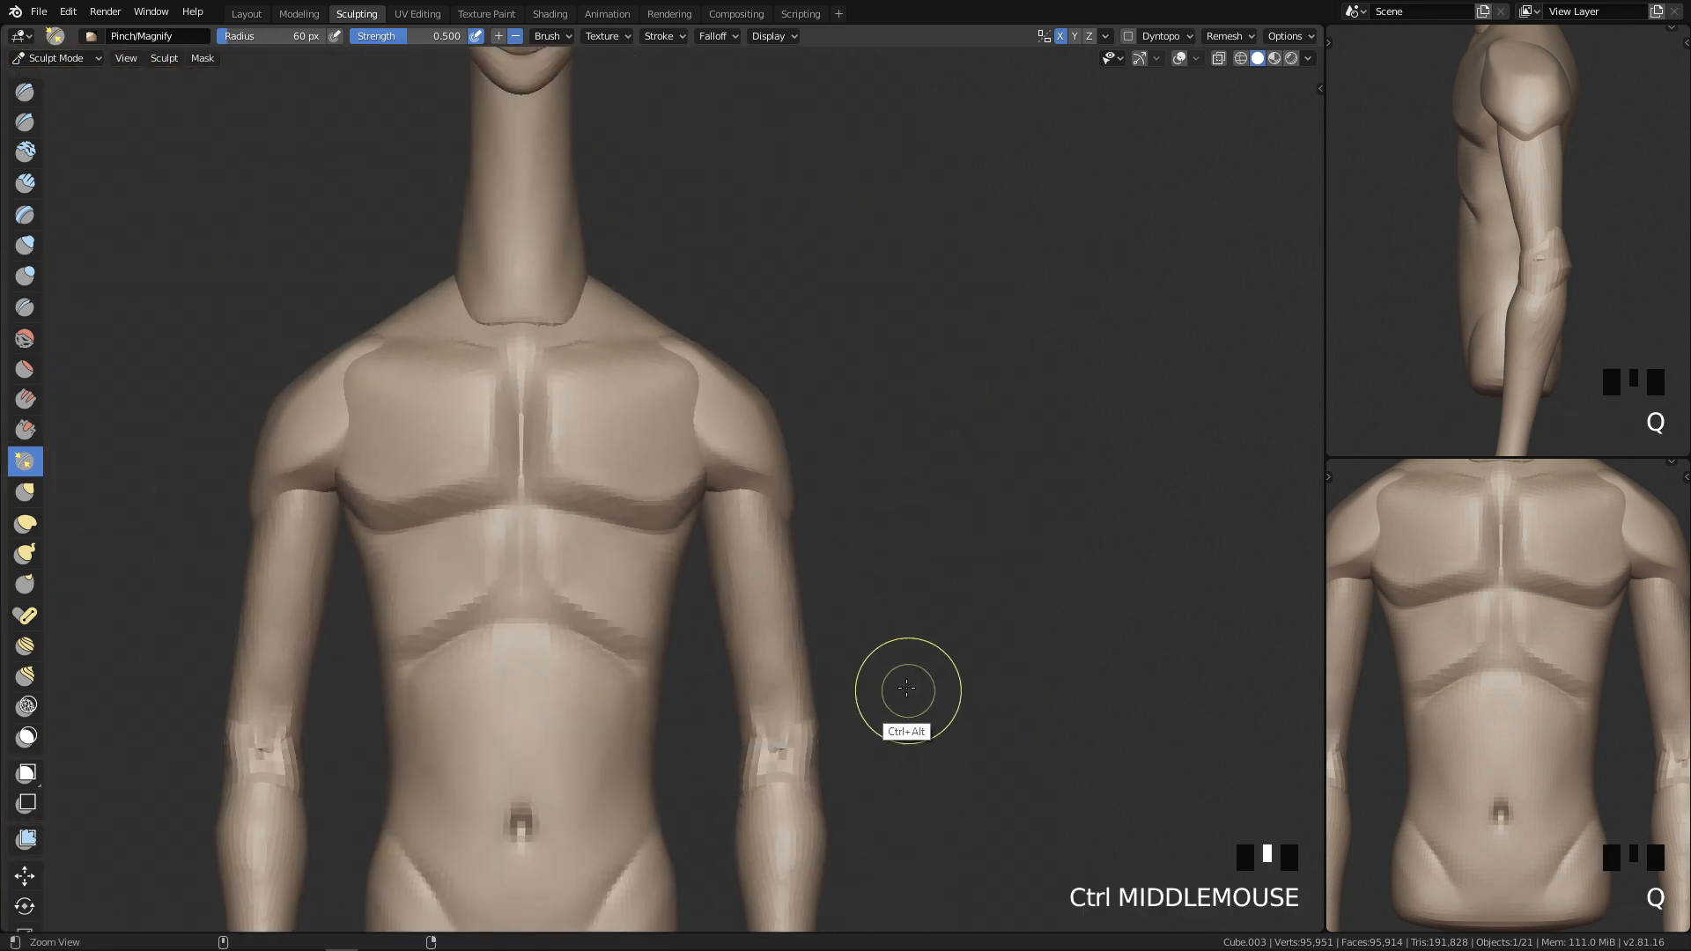
mouse_move(906, 592)
ctrl+middle_down()
mouse_move(857, 774)
mouse_move(853, 702)
ctrl+middle_up()
key(Tab)
mouse_move(722, 746)
ctrl+middle_down()
mouse_move(793, 698)
mouse_move(803, 634)
mouse_move(875, 593)
mouse_move(841, 629)
mouse_move(763, 396)
ctrl+middle_up()
click(762, 397)
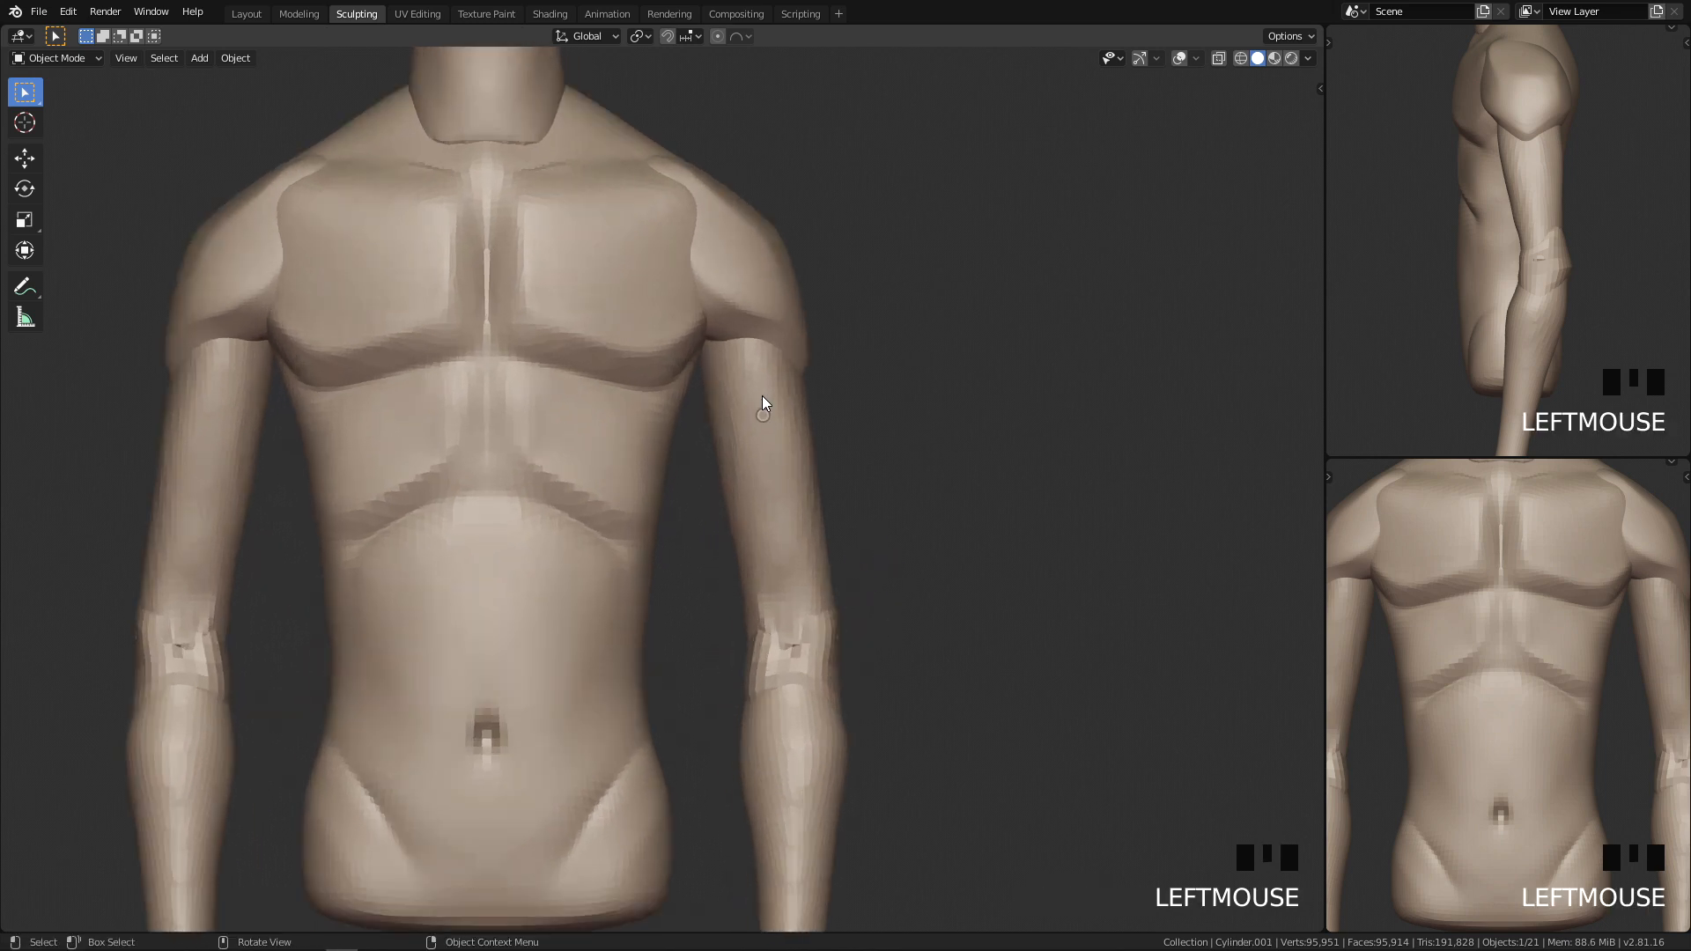
key(Tab)
key(g)
key(f)
key(f)
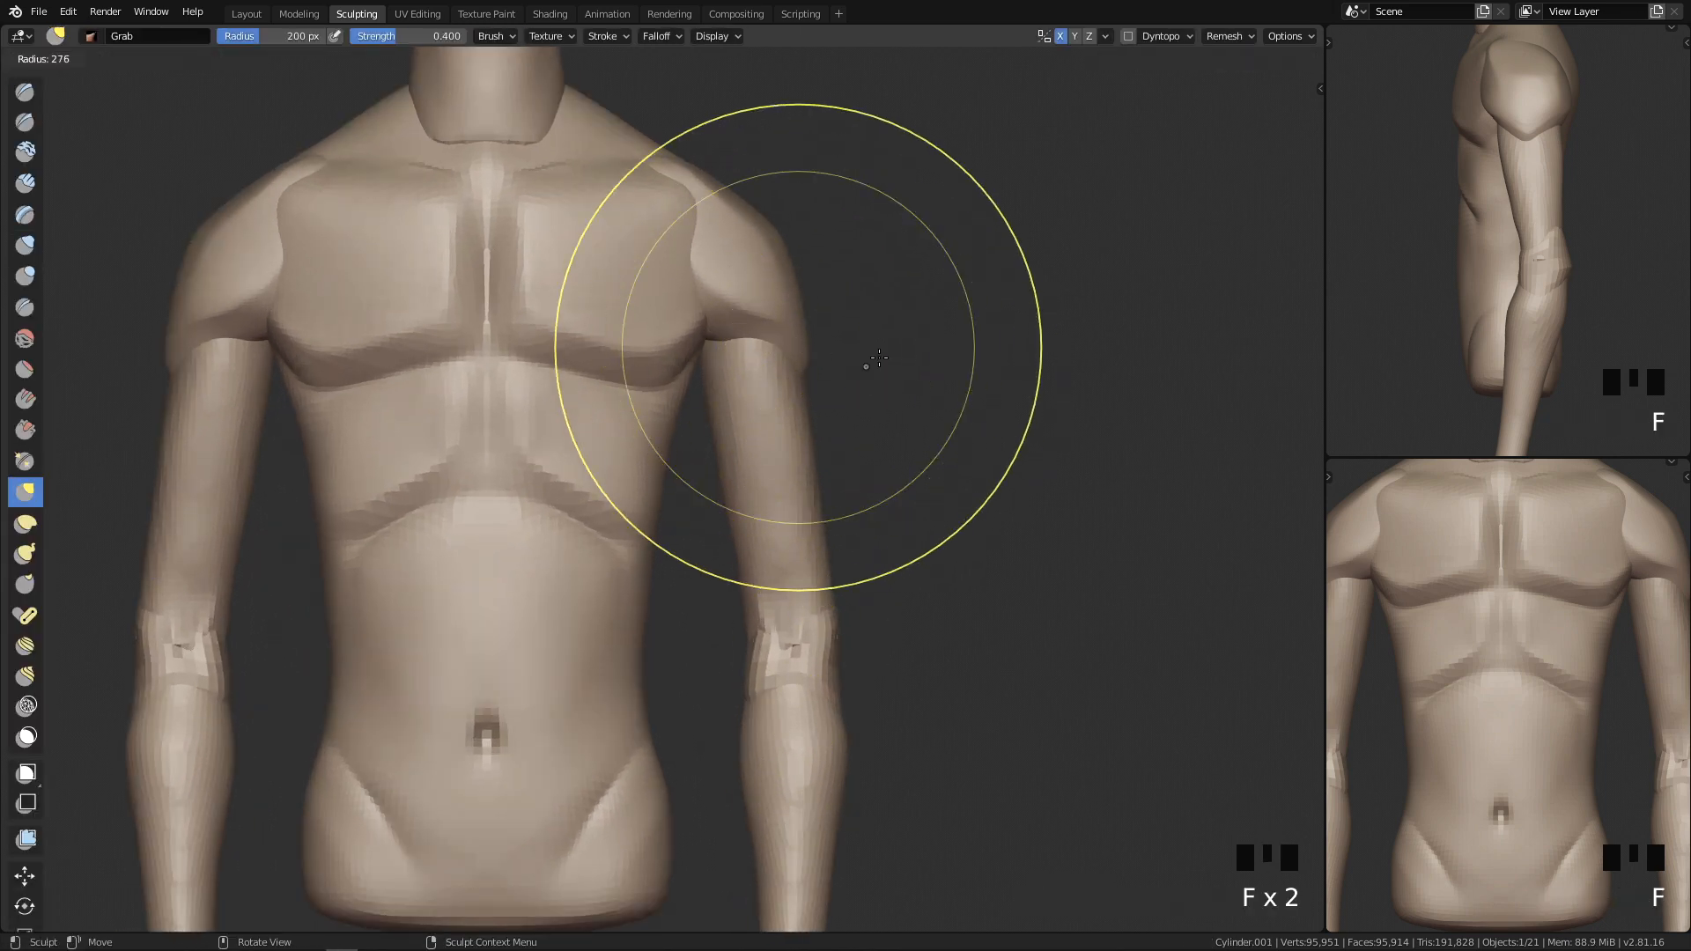
click(725, 330)
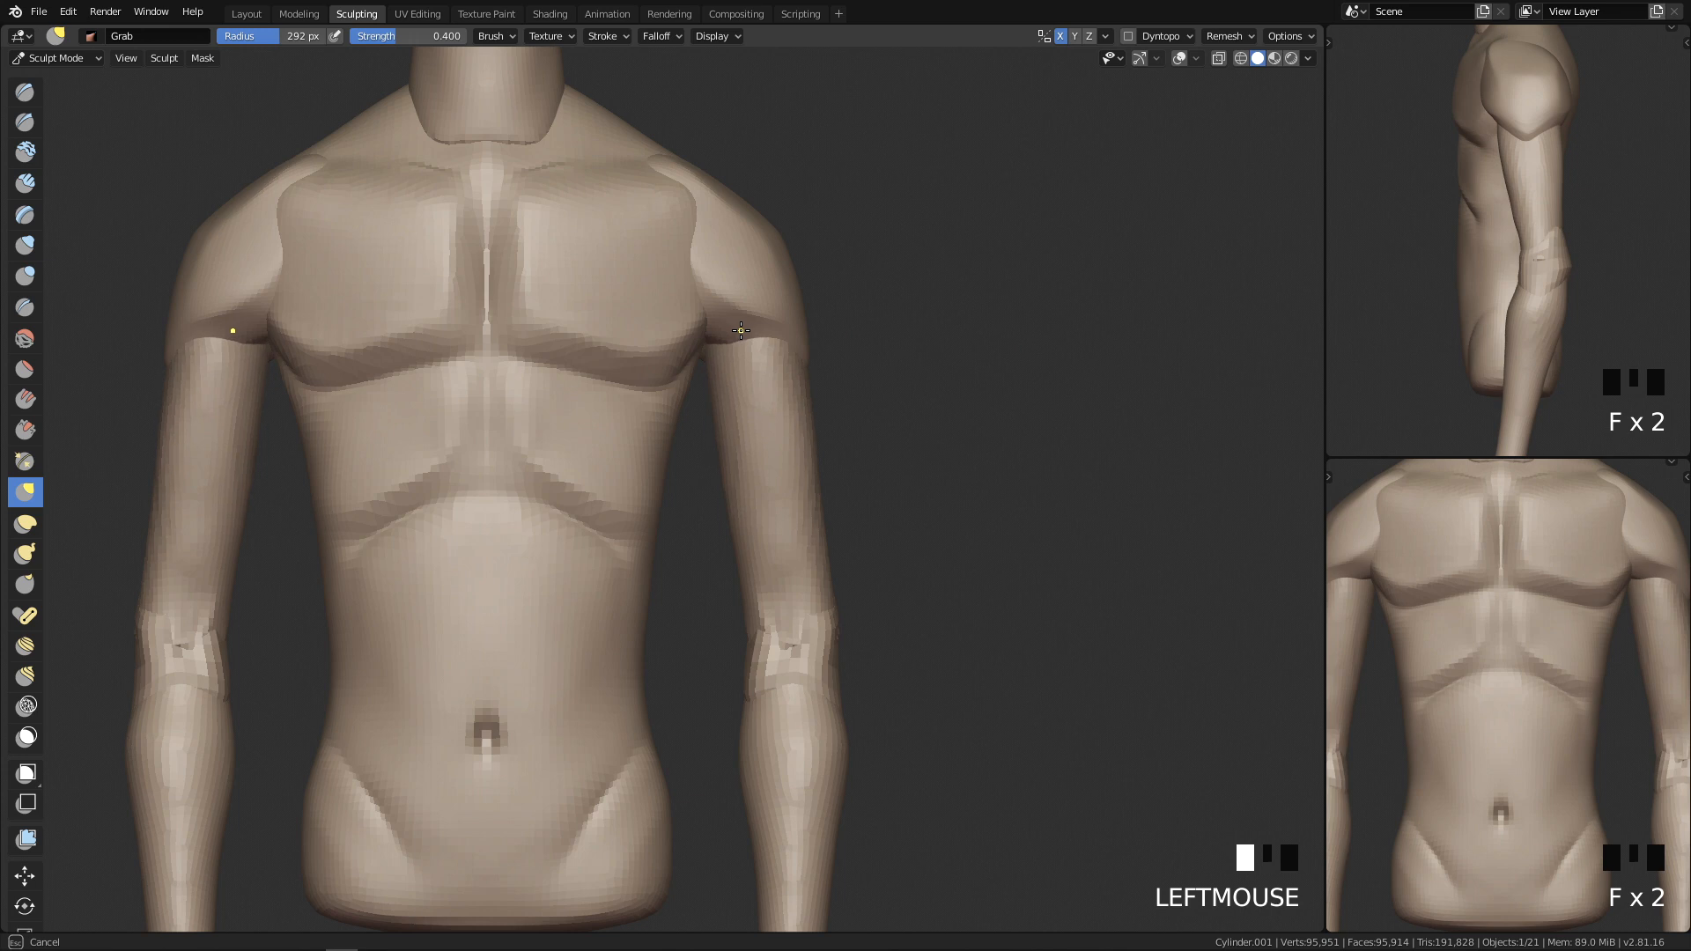
Step: Smooth the upper arm from below the shoulder to the elbow with a smaller brush radius, then return to Object Mode
ctrl+middle_drag(863, 430, 898, 423)
key(f)
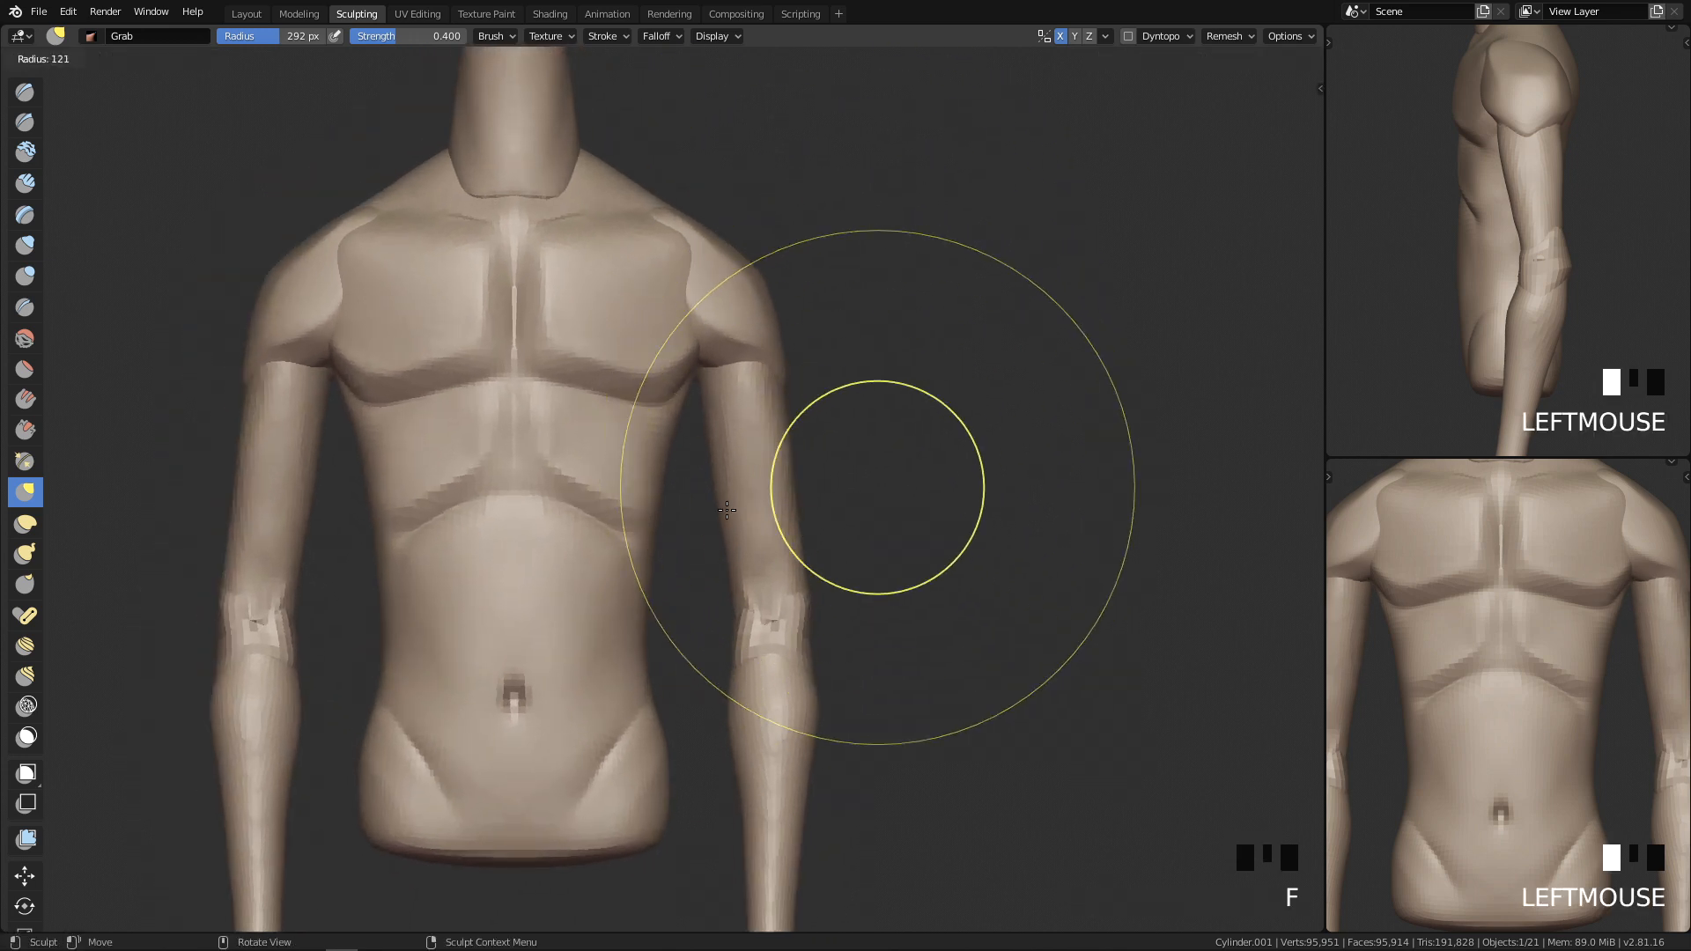
click(766, 510)
ctrl+middle_drag(846, 626, 880, 510)
key(f)
click(806, 513)
ctrl+middle_drag(819, 598, 828, 458)
key(f)
click(878, 446)
shift+drag(802, 356, 815, 538)
shift+drag(755, 387, 764, 564)
shift+drag(734, 453, 749, 596)
shift+drag(766, 598, 792, 617)
shift+drag(820, 617, 843, 591)
mouse_move(843, 591)
ctrl+middle_down()
mouse_move(943, 661)
mouse_move(840, 462)
ctrl+middle_up()
key(Tab)
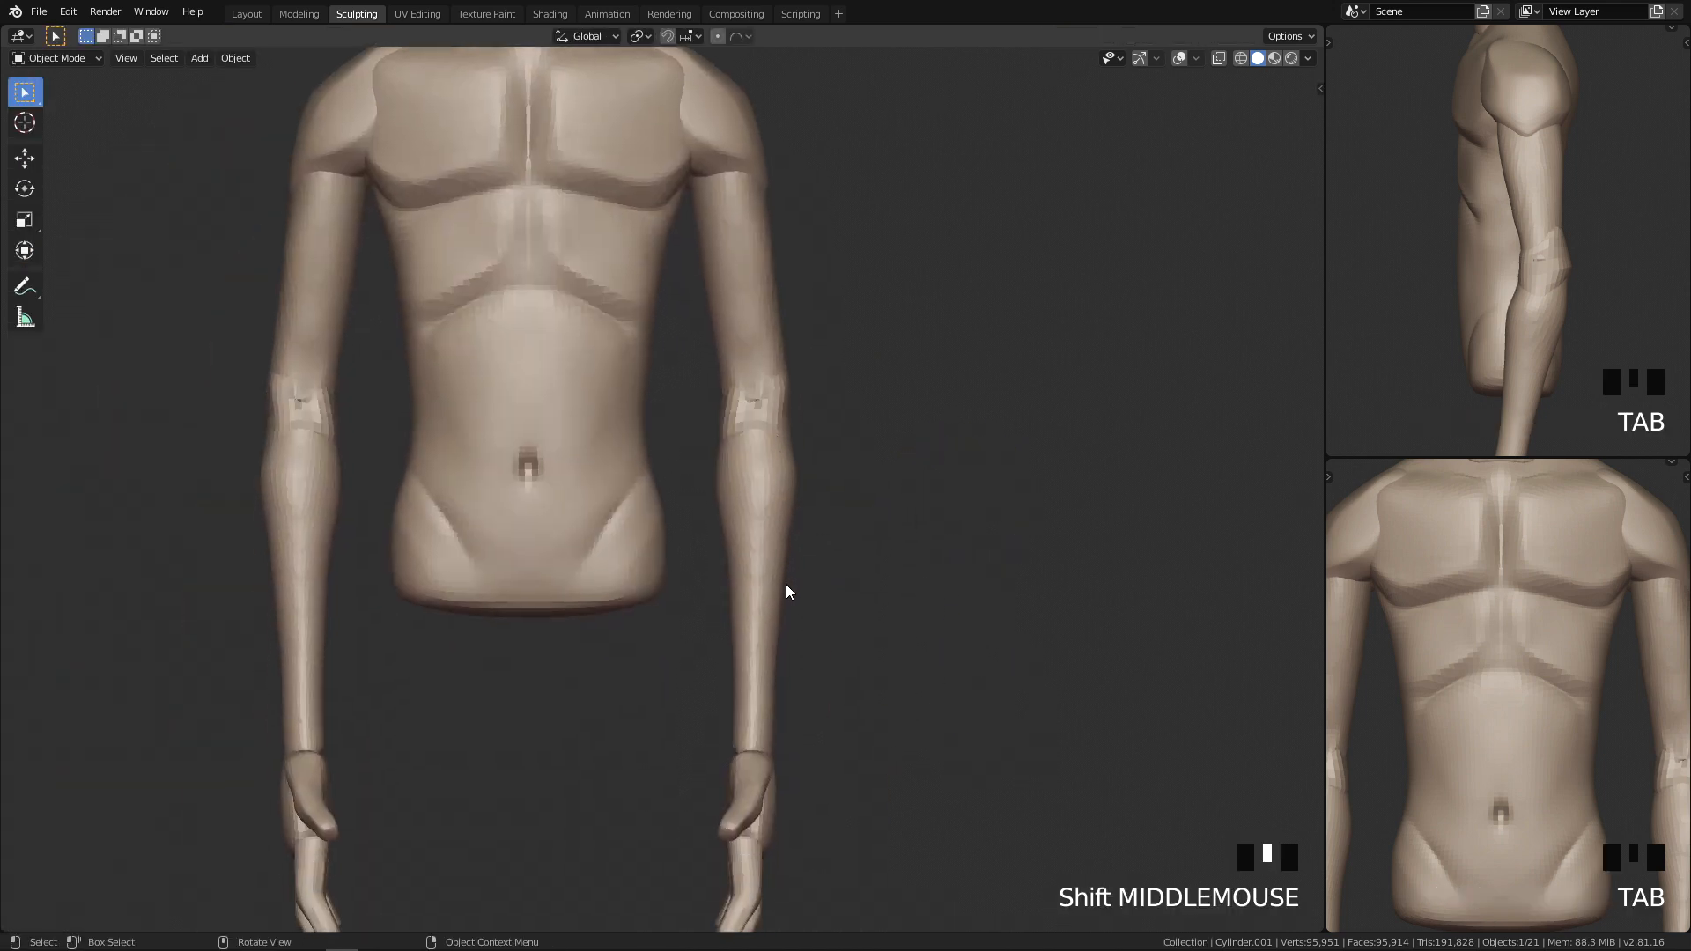
Step: Join the upper arm, elbow and forearm pieces into one object and enter Sculpt Mode on the joined arm
ctrl+middle_drag(774, 493, 880, 484)
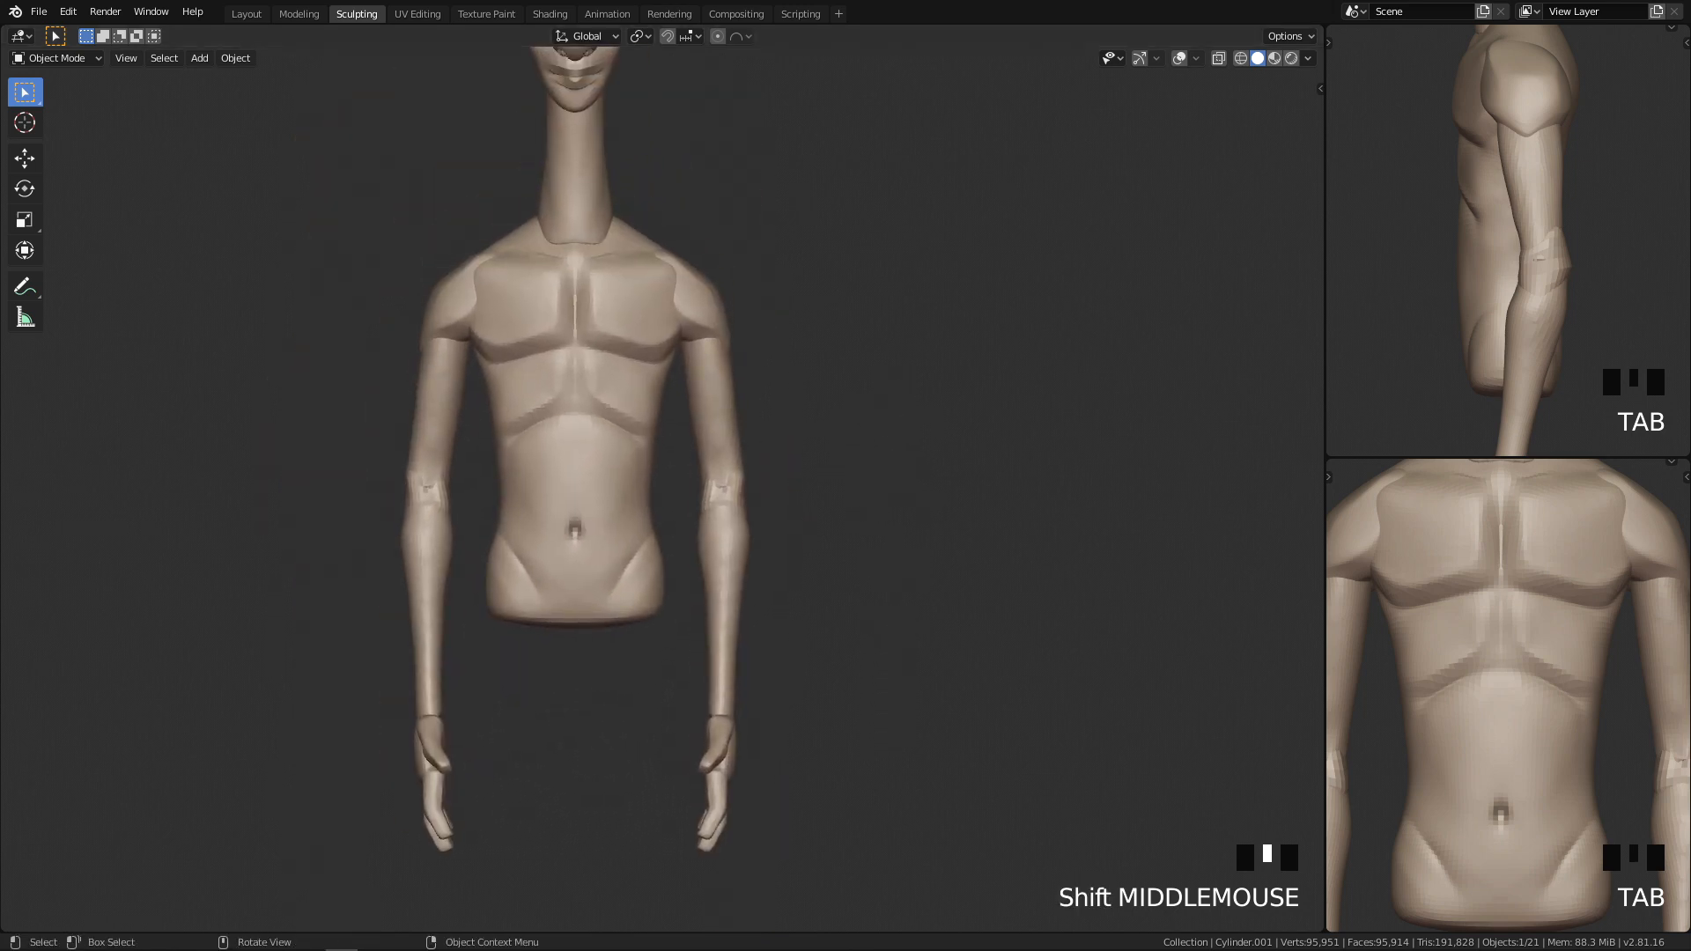
alt+middle_drag(792, 501, 898, 564)
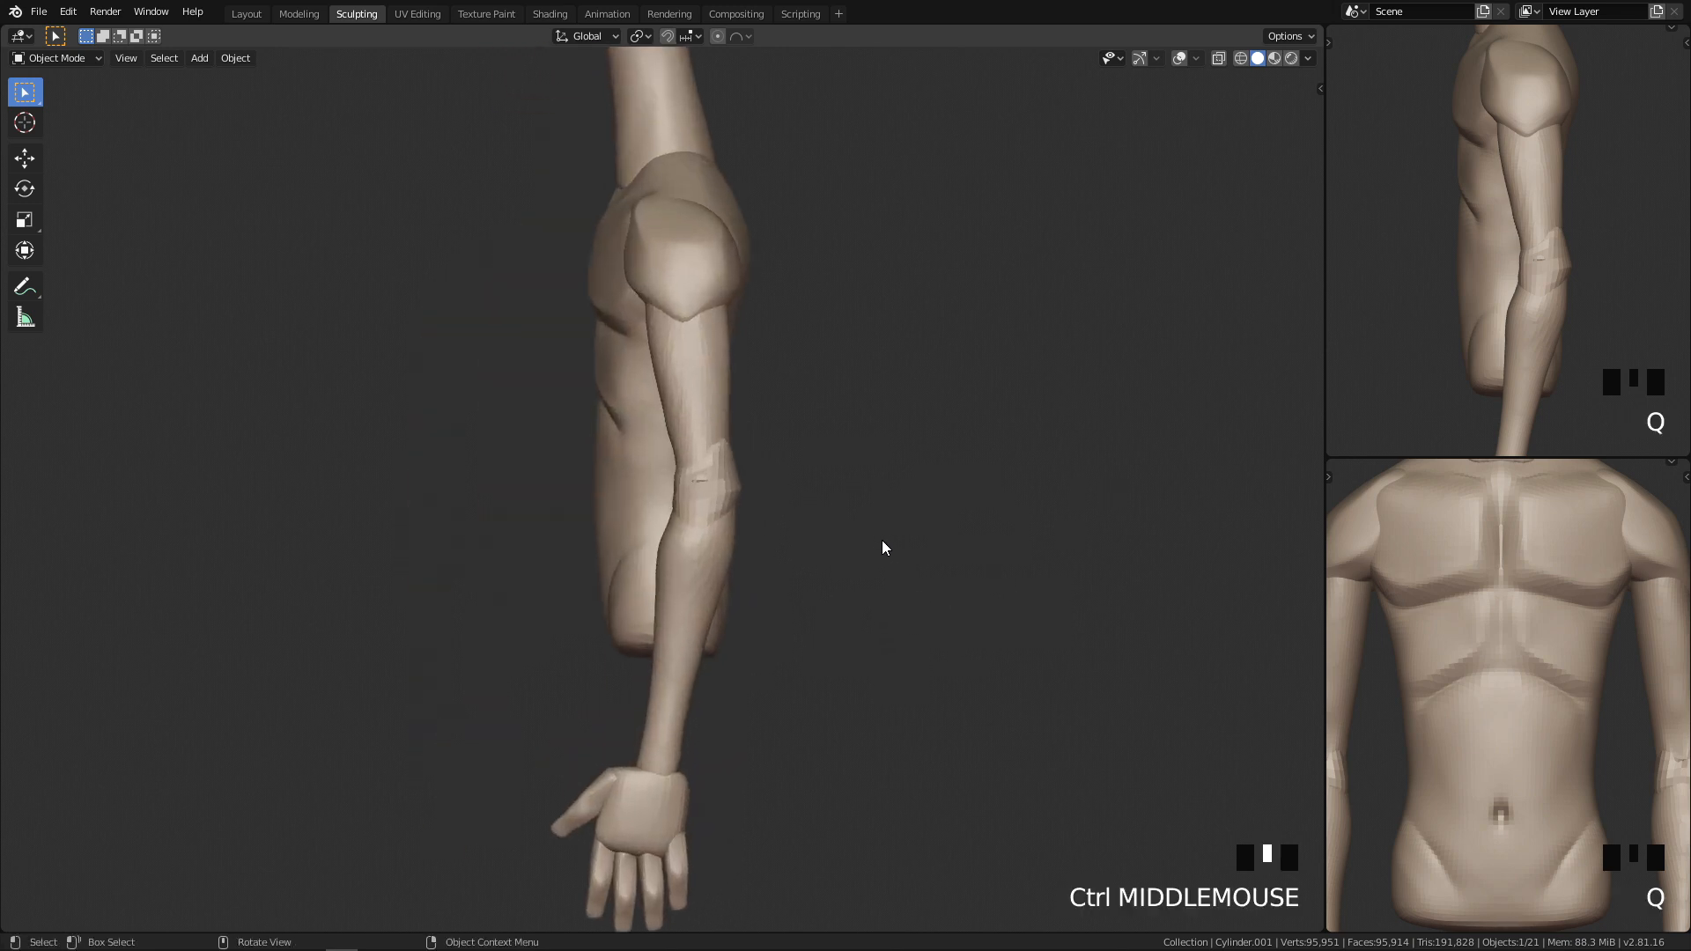
click(698, 572)
shift+click(699, 574)
shift+click(699, 399)
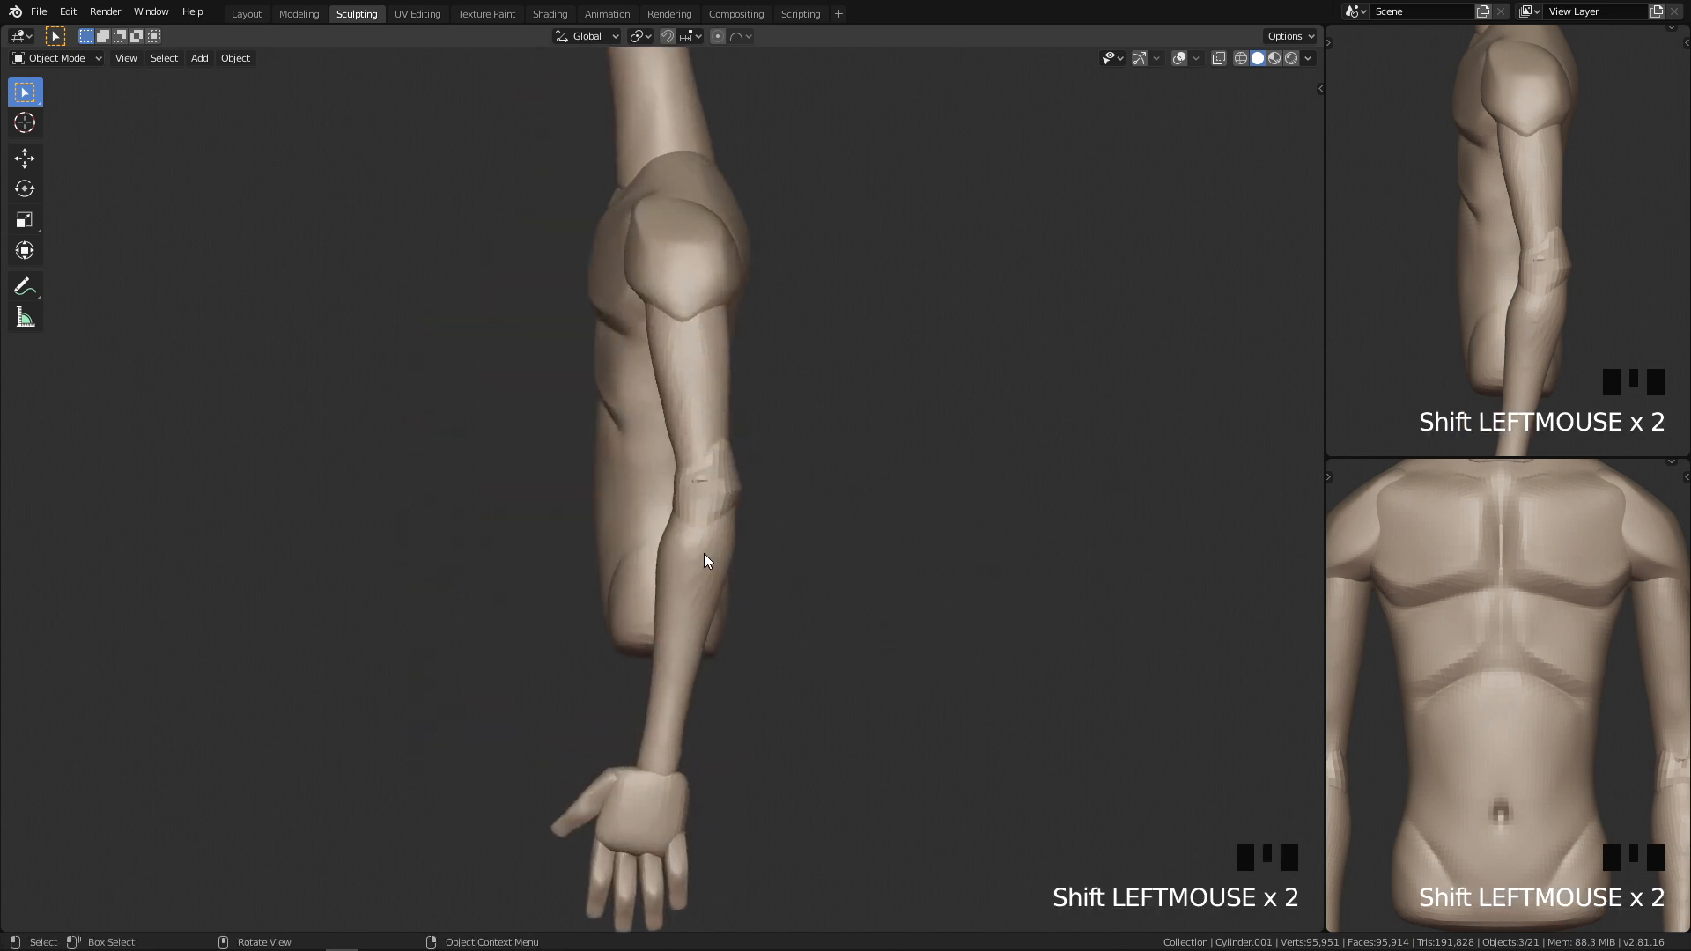
key(ctrl+j)
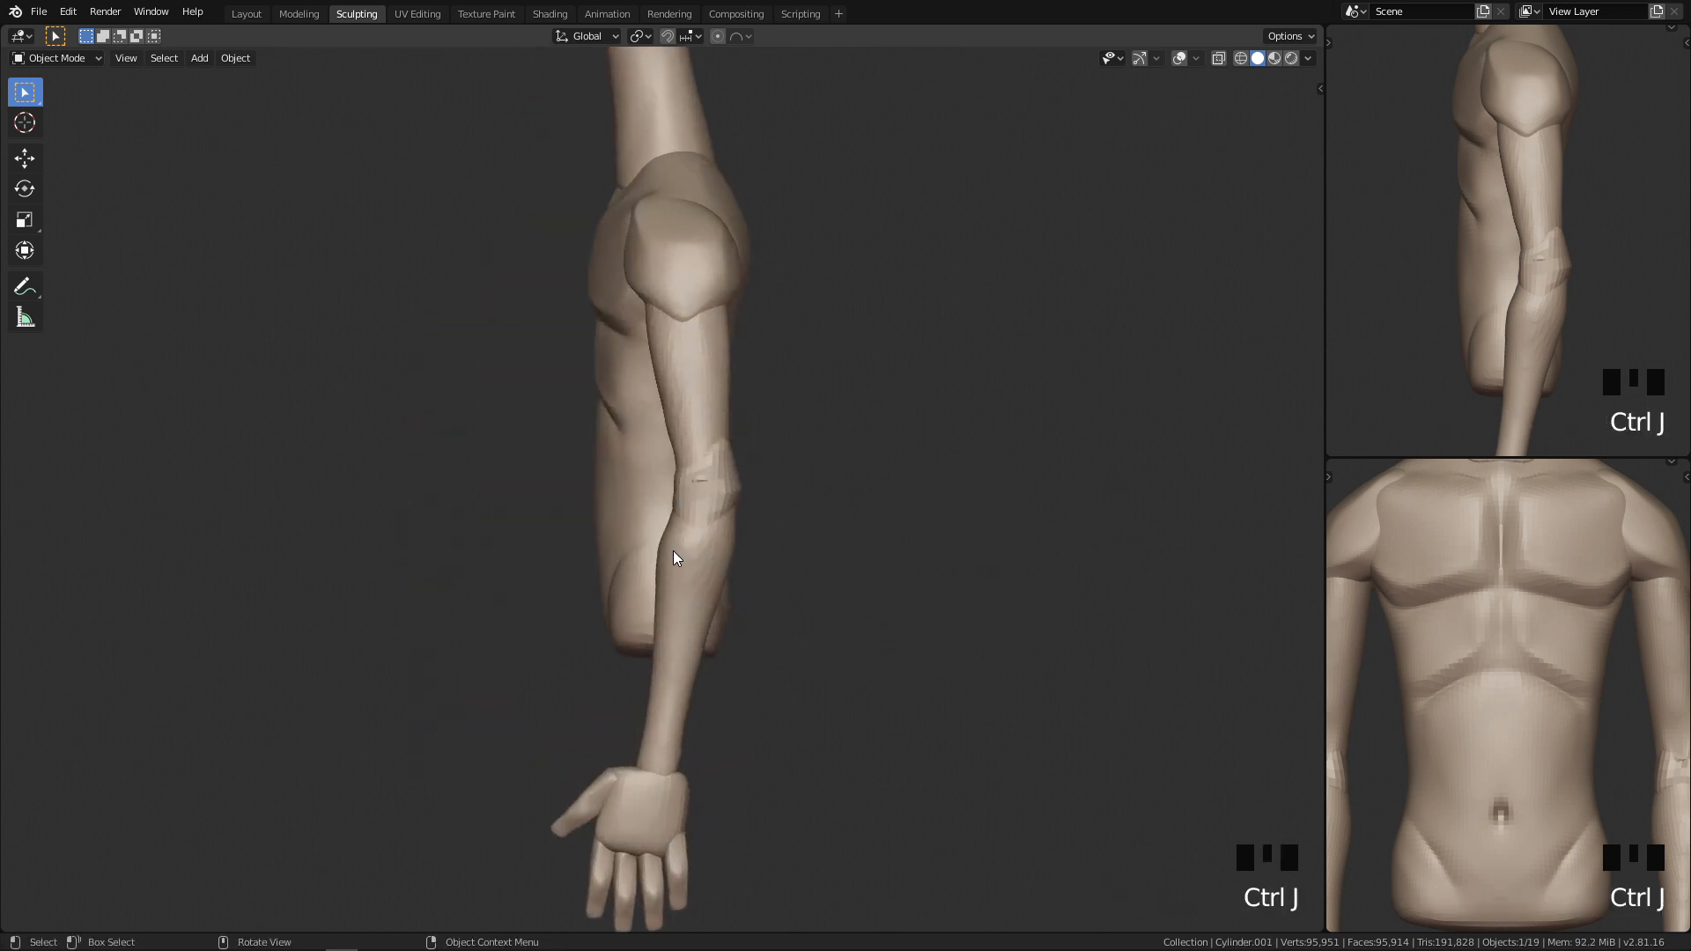
key(q)
key(q)
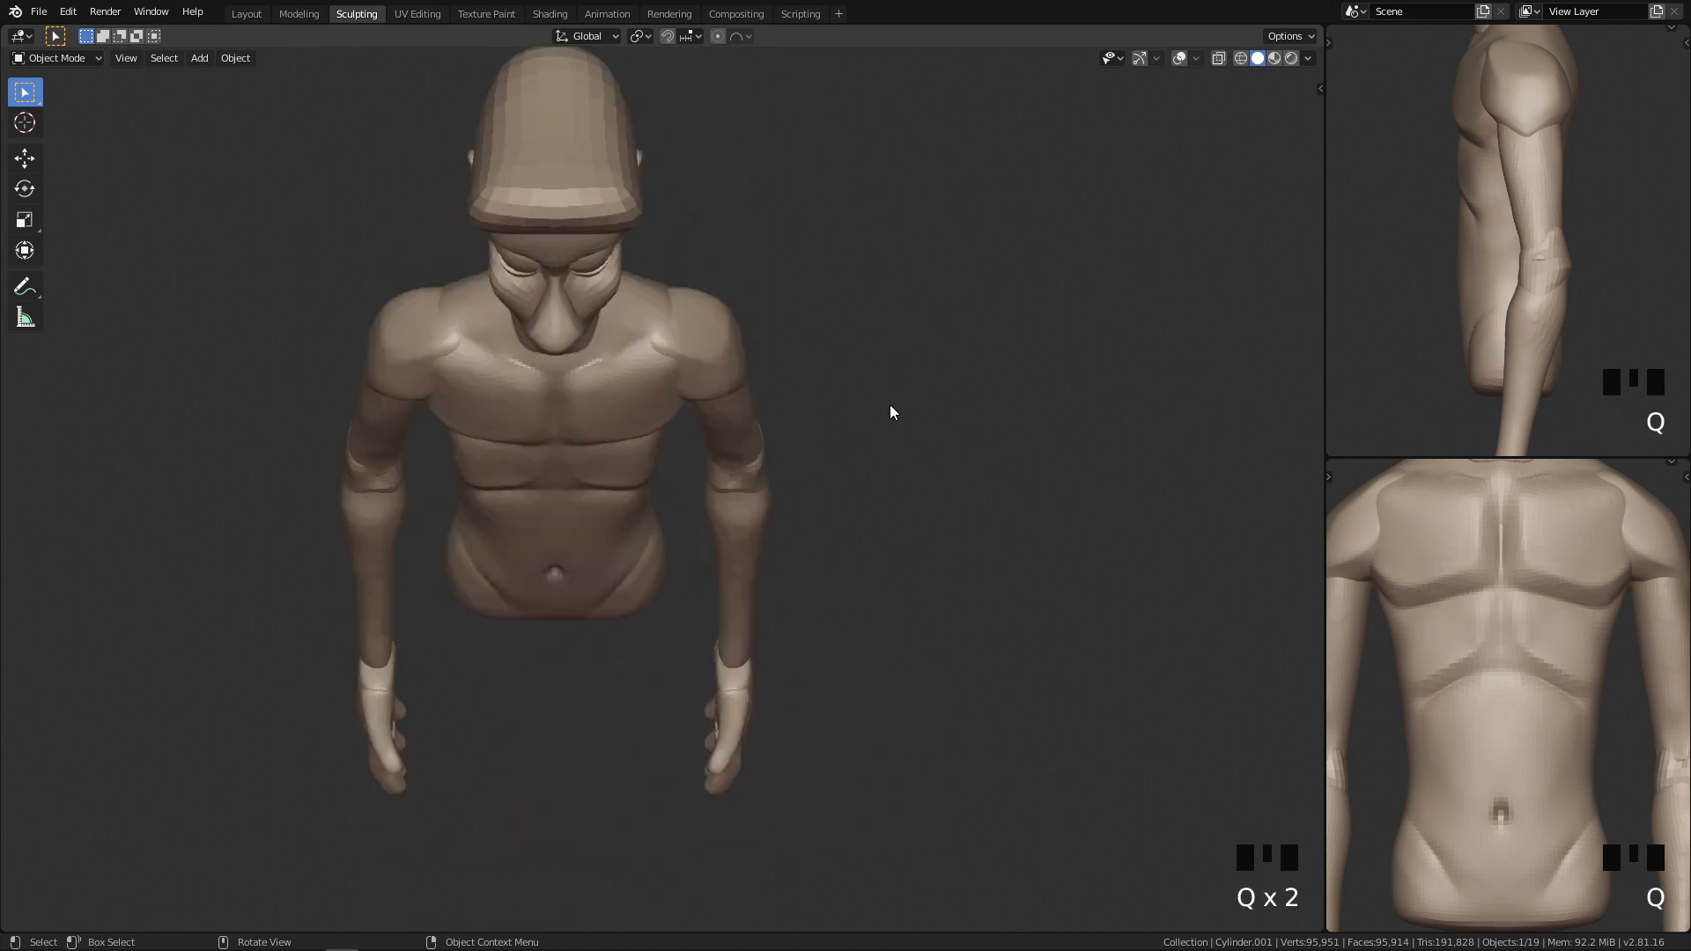
key(q)
key(q)
key(q)
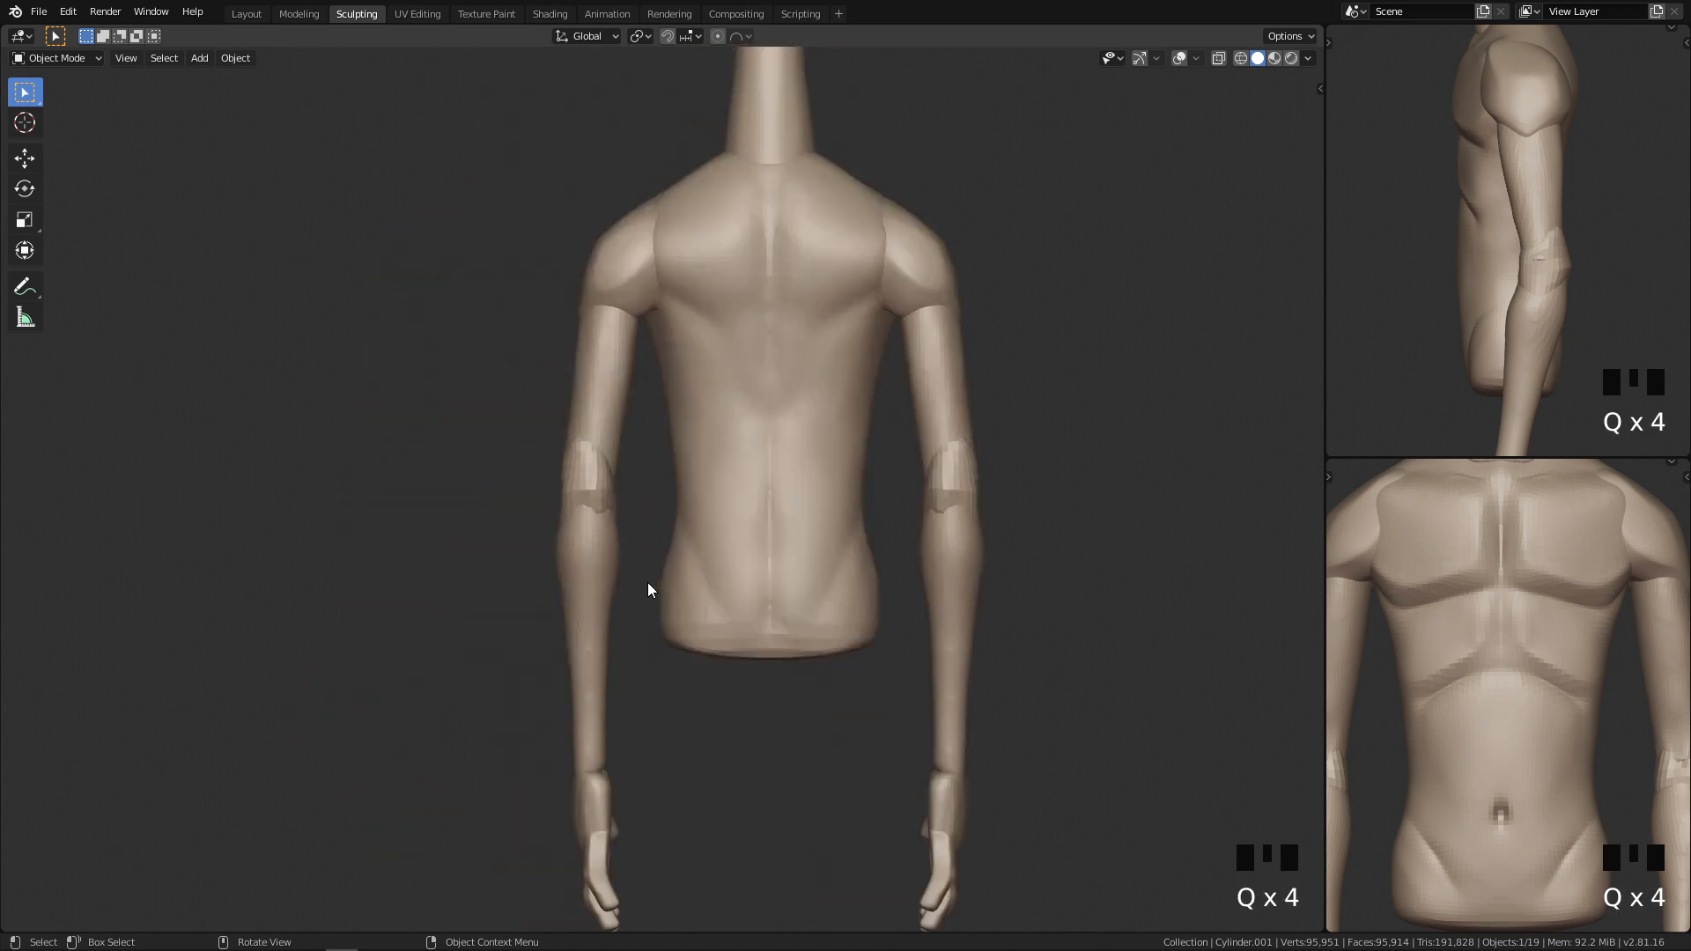
key(q)
mouse_move(842, 472)
shift+middle_down()
mouse_move(872, 520)
mouse_move(864, 647)
mouse_move(872, 616)
shift+middle_up()
key(Tab)
Step: Try to remesh the joined arm at a 0.05 m voxel size, and undo it
click(1230, 37)
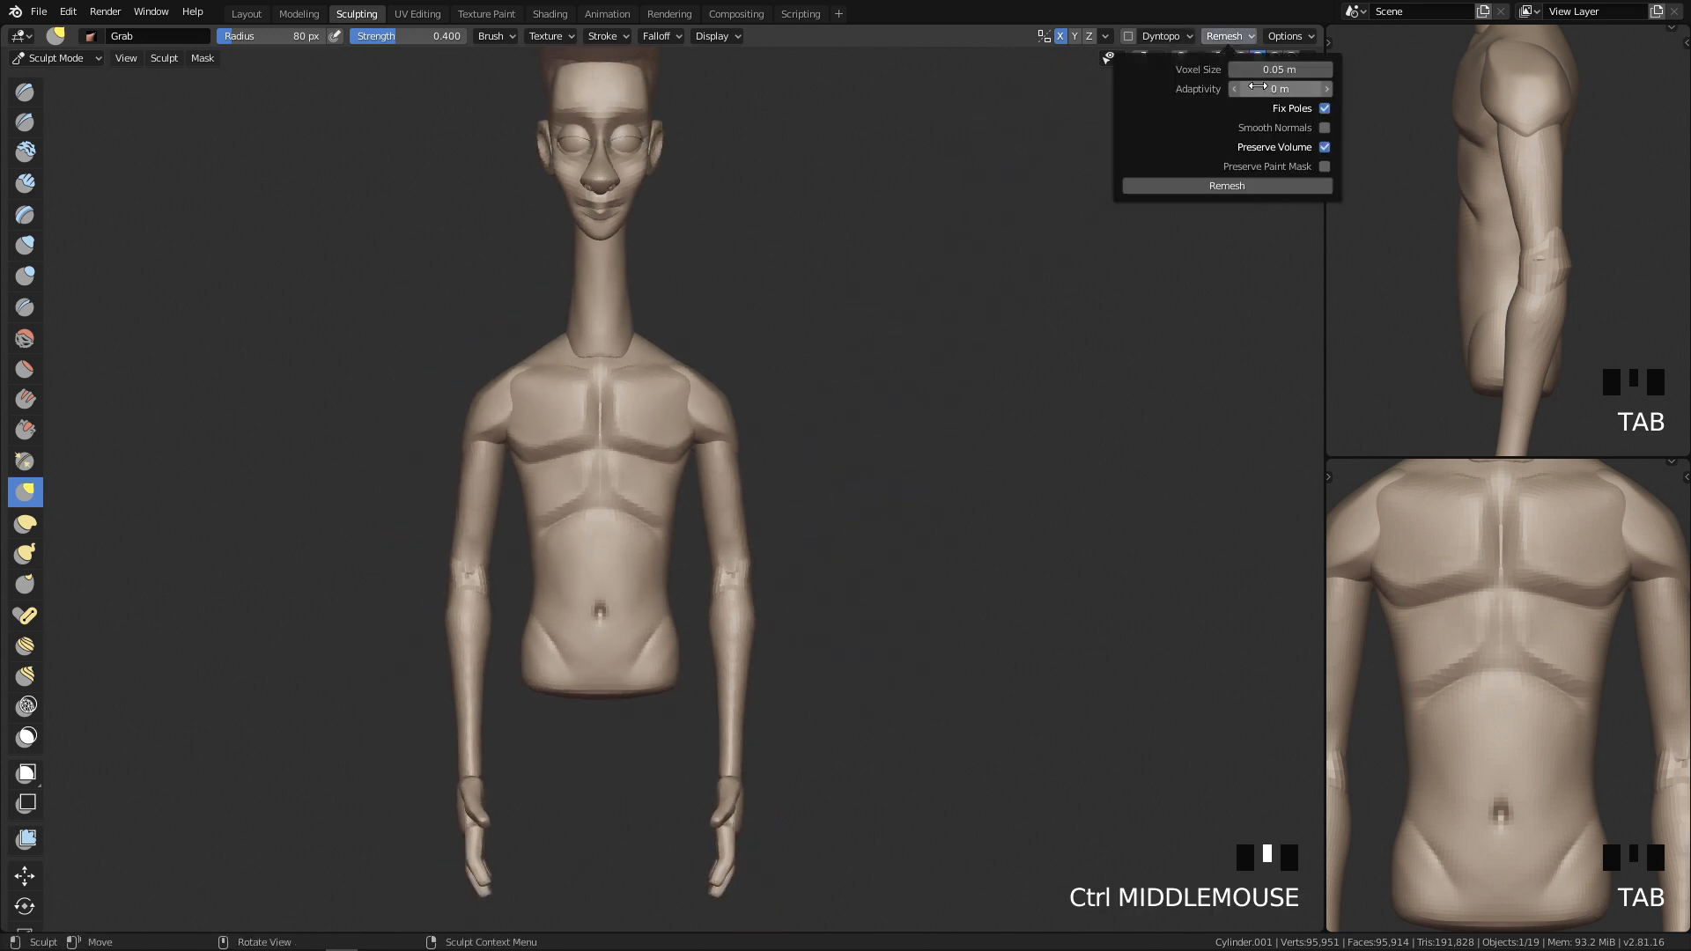
click(1220, 185)
ctrl+middle_drag(881, 599, 921, 523)
key(ctrl+z)
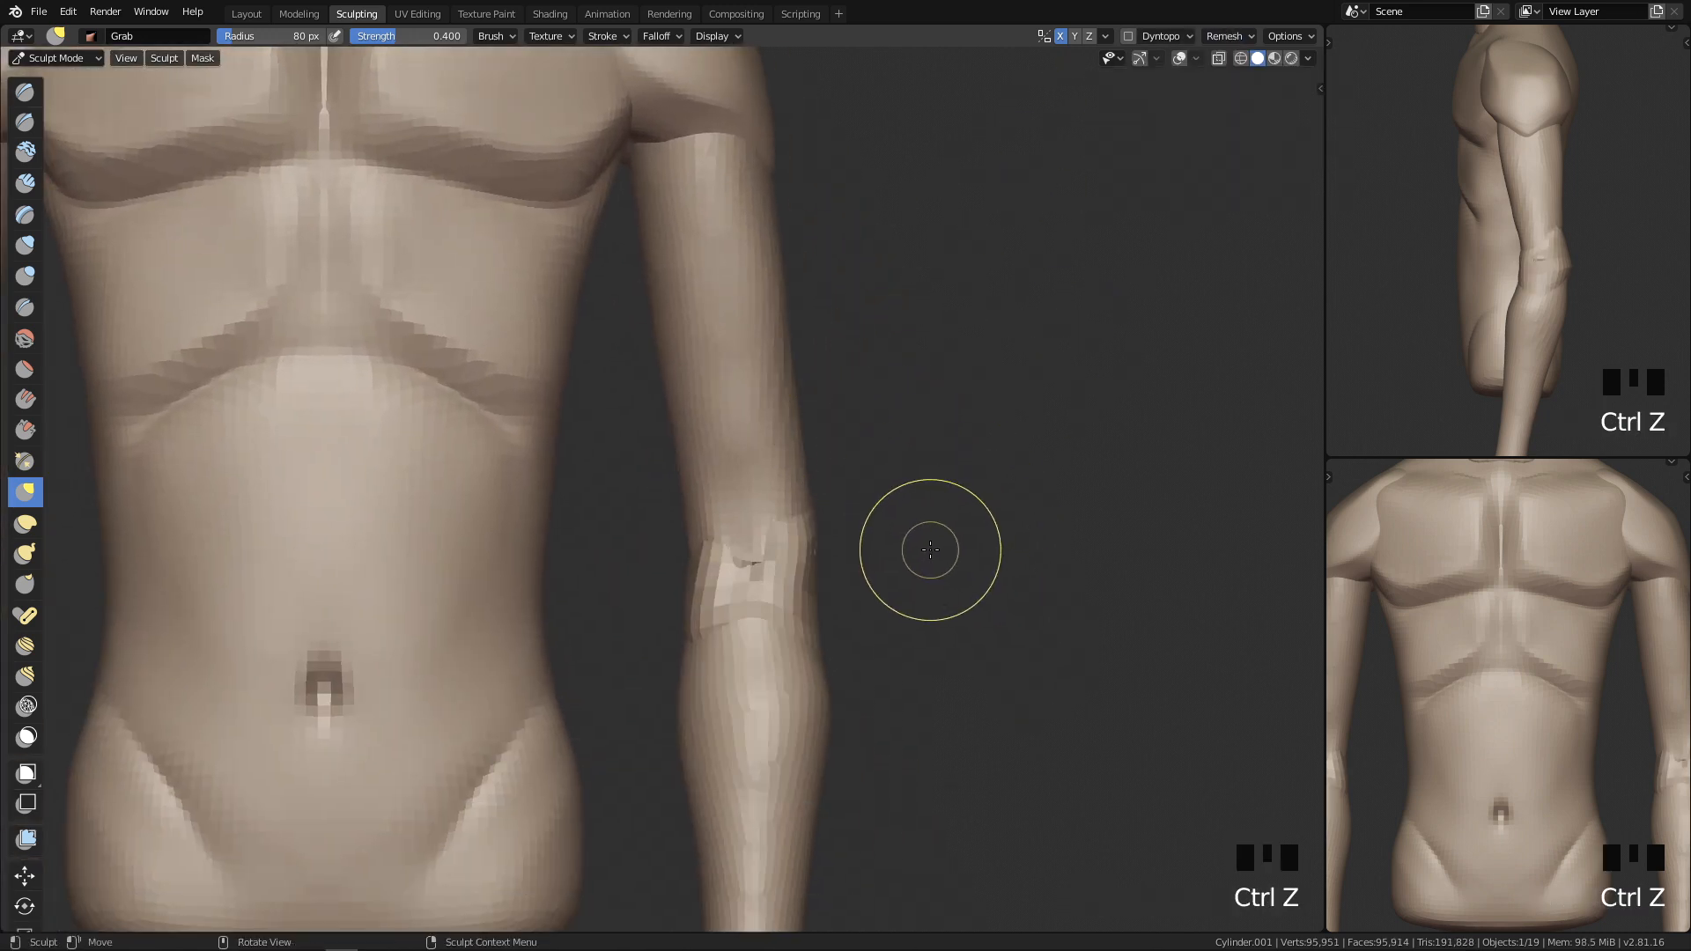
Step: Set the voxel size to 0.034 m and remesh the joined arm
click(1227, 35)
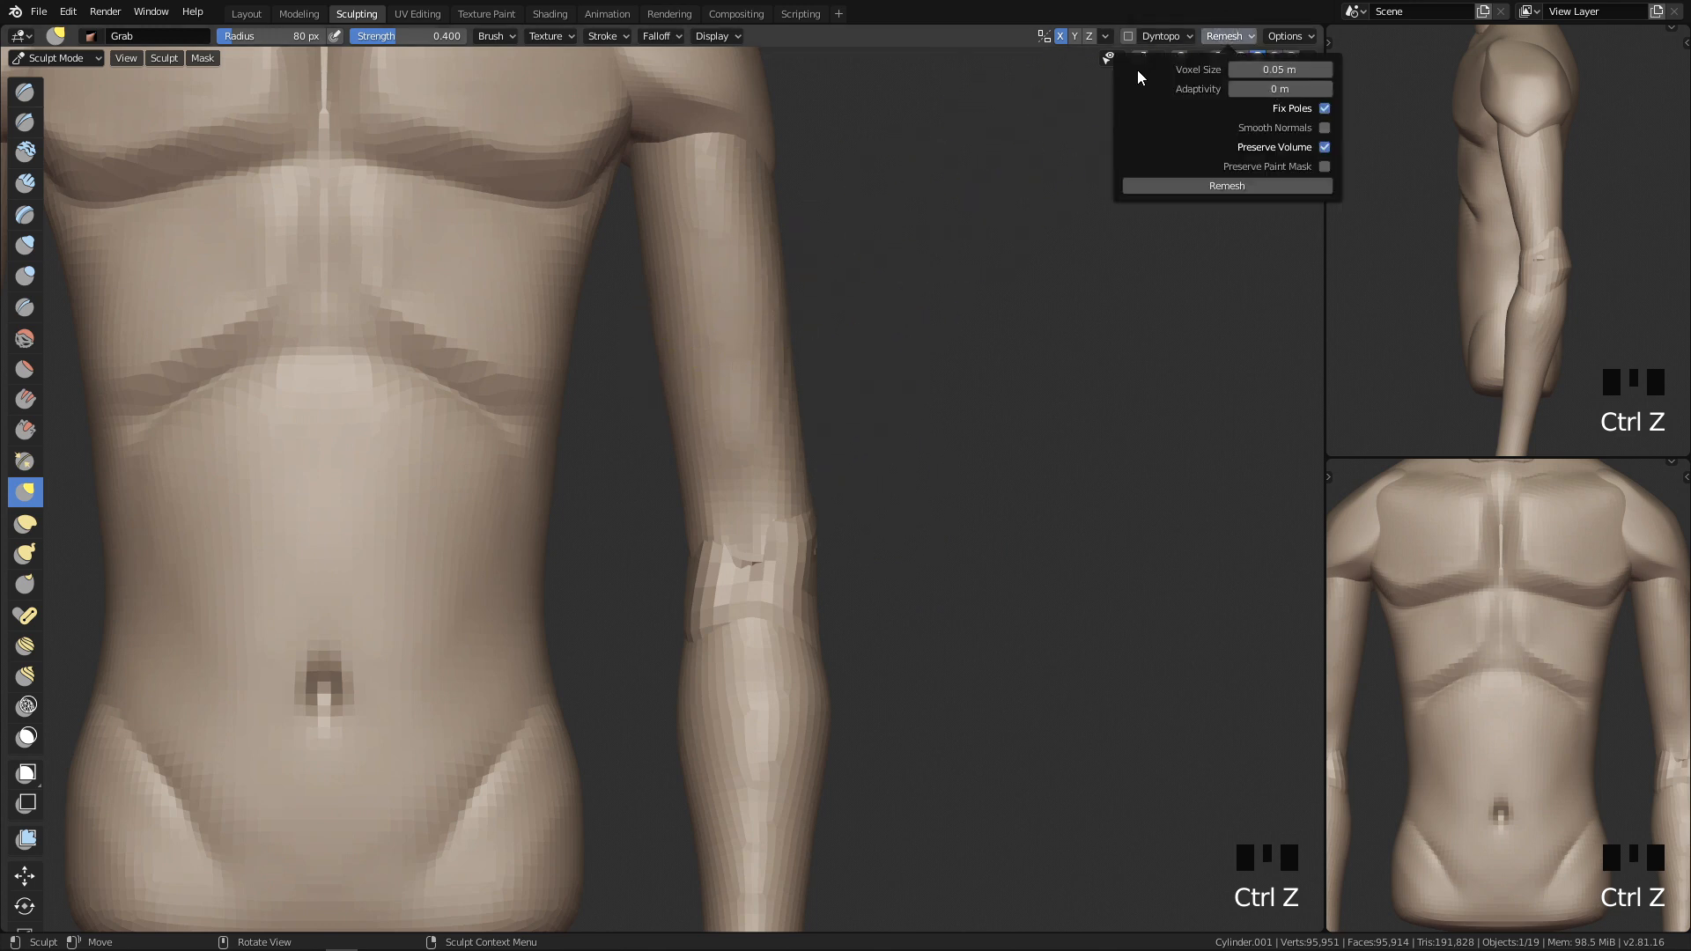
click(1230, 37)
drag(1281, 76, 1271, 76)
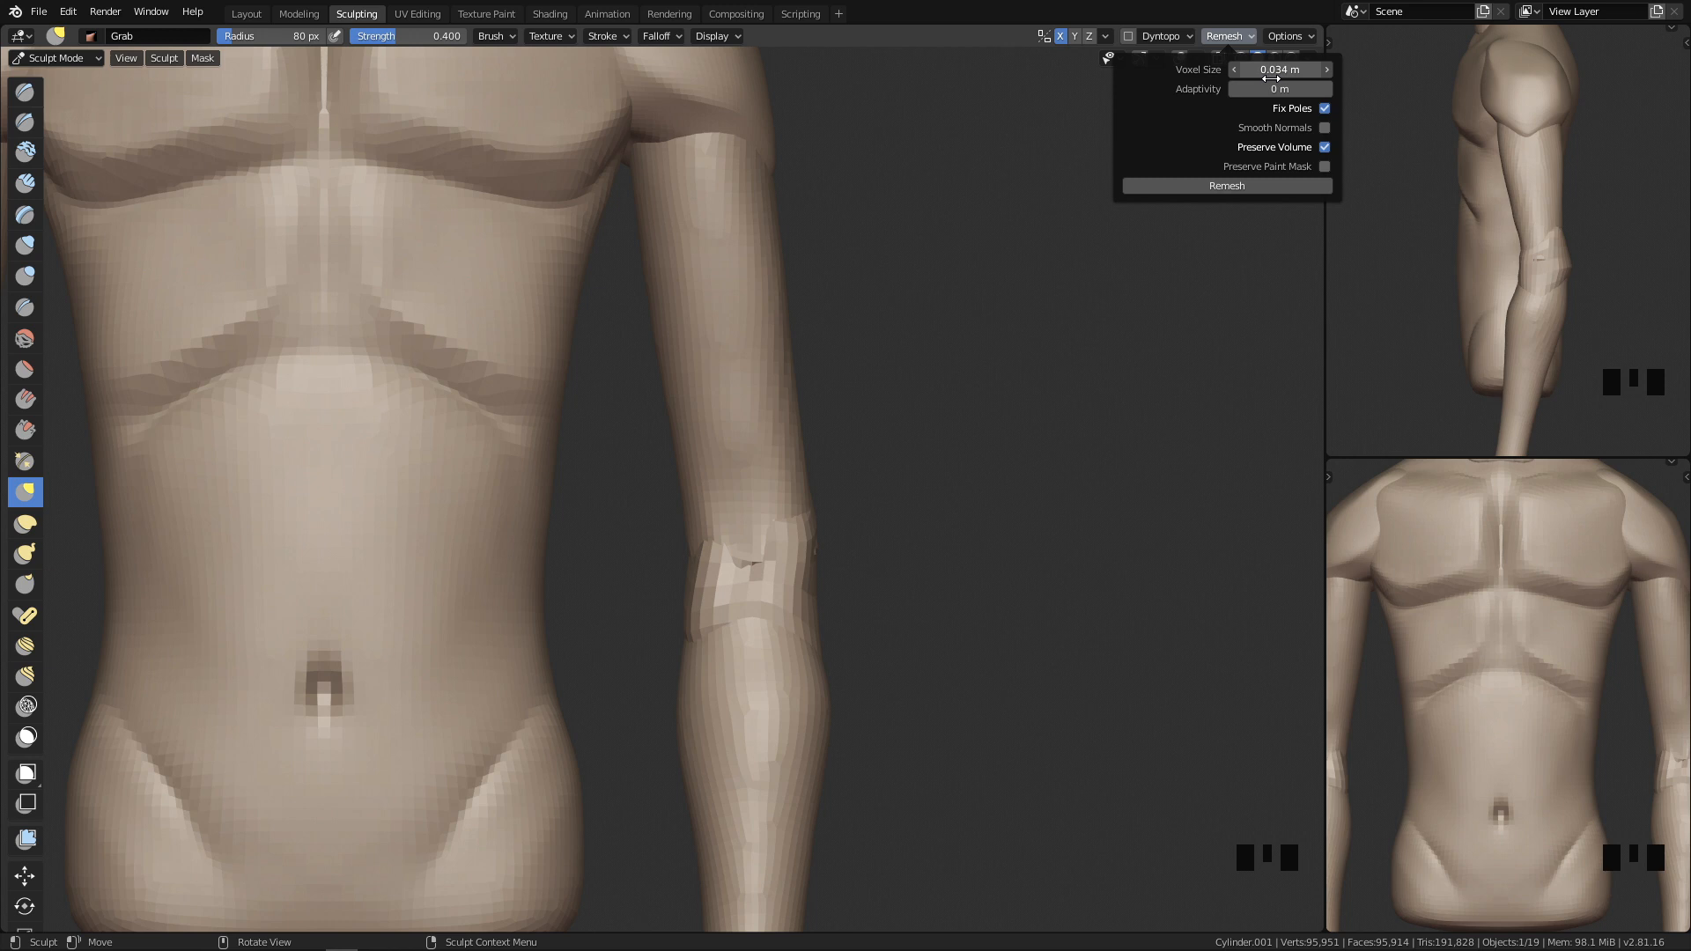
click(1228, 184)
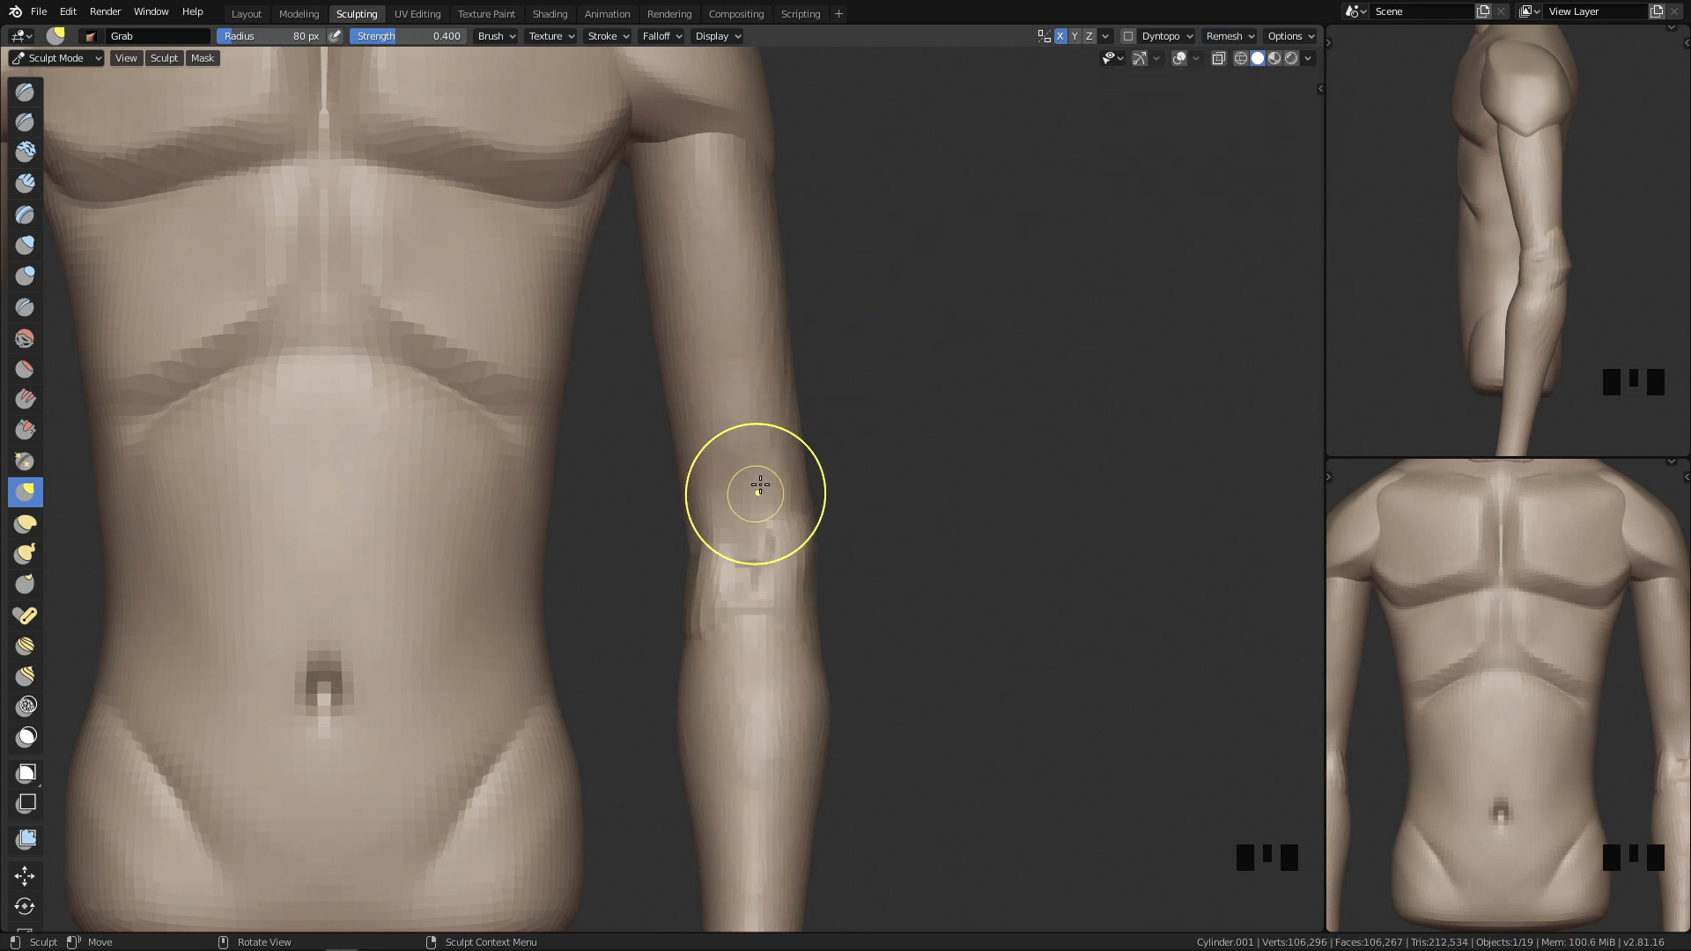
click(1248, 37)
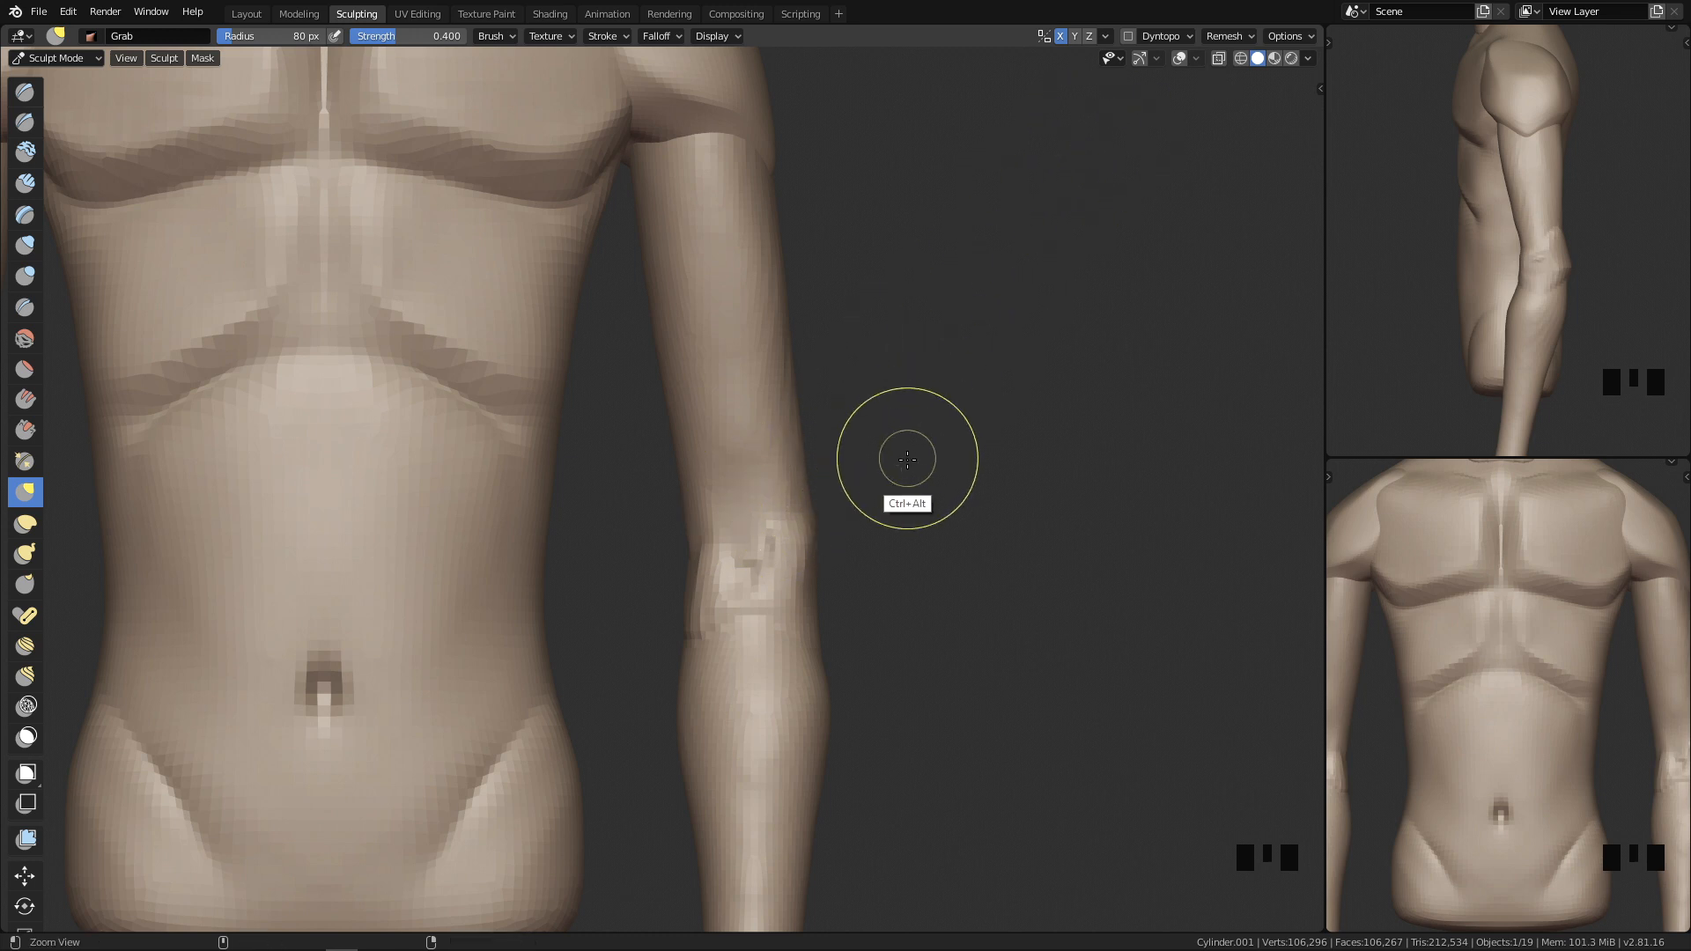
Step: Smooth the merged seam on the front of the elbow and just below it
ctrl+middle_drag(906, 446, 868, 529)
key(f)
click(740, 565)
mouse_move(741, 564)
shift+mouse_down()
mouse_move(743, 531)
mouse_move(709, 627)
shift+mouse_up()
shift+drag(704, 638, 692, 677)
middle_drag(918, 583, 816, 544)
key(f)
click(894, 534)
mouse_move(867, 535)
shift+mouse_down()
mouse_move(852, 547)
mouse_move(870, 512)
shift+mouse_up()
Step: Smooth the remaining seam ridges around the back and sides of the elbow at 141 px brush radius
mouse_move(898, 528)
middle_down()
mouse_move(848, 557)
mouse_move(749, 542)
middle_up()
key(f)
click(709, 506)
shift+drag(682, 515, 600, 554)
middle_drag(763, 463, 683, 494)
shift+drag(600, 421, 606, 545)
middle_drag(611, 545, 803, 319)
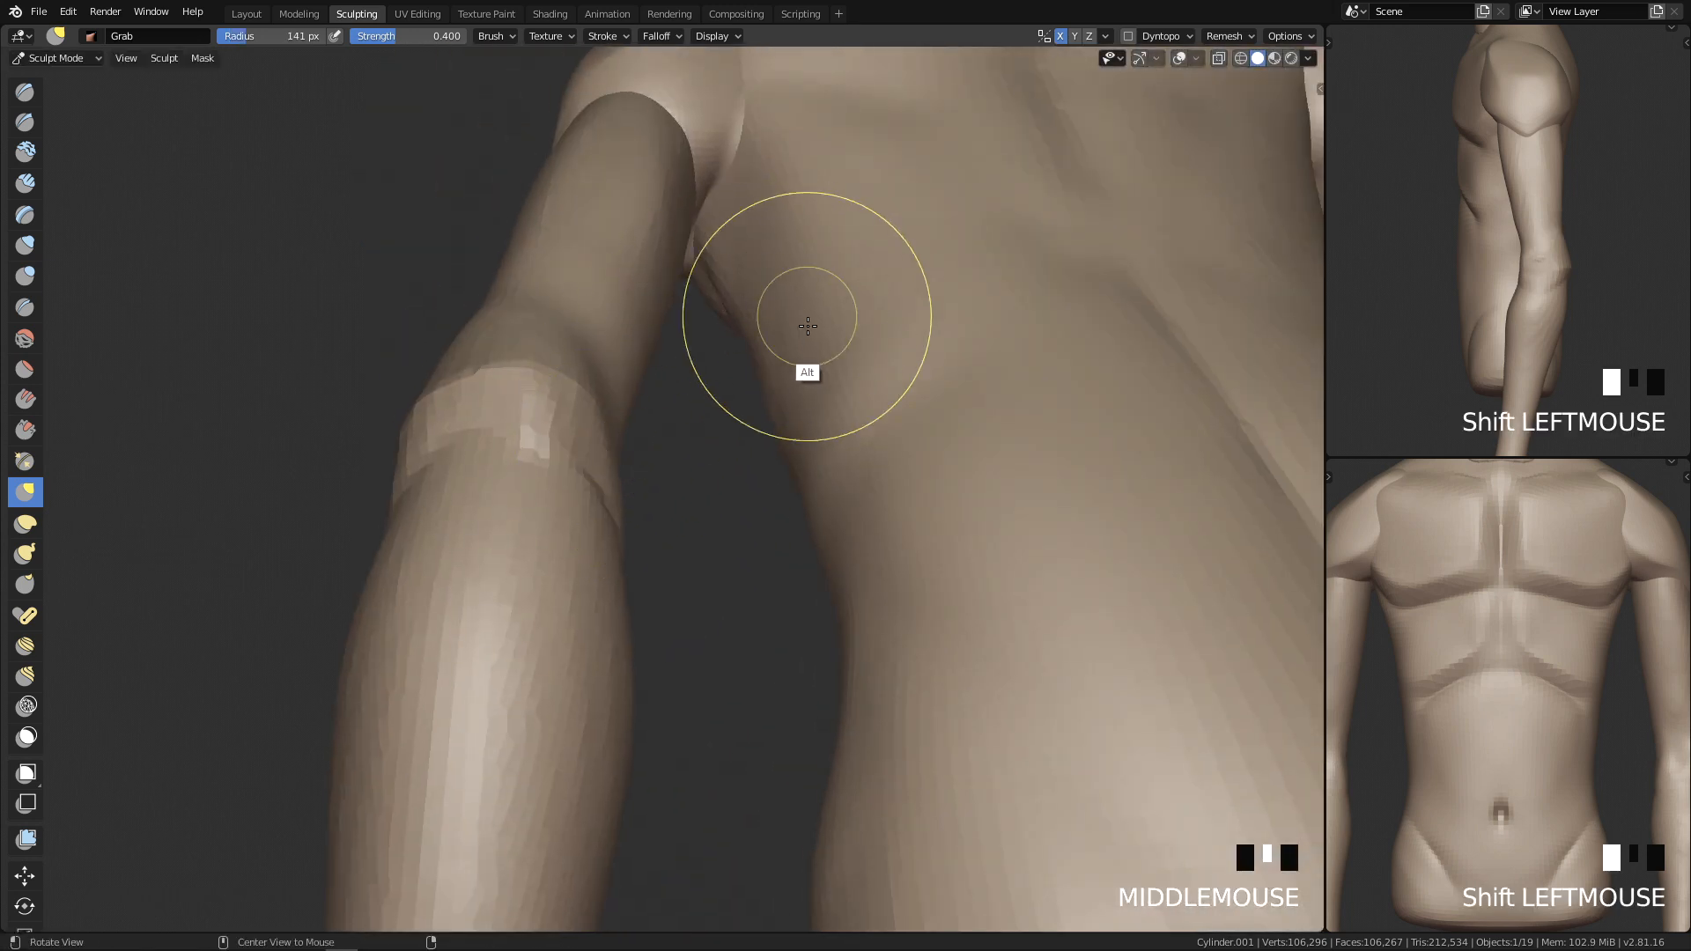
shift+drag(547, 426, 567, 424)
mouse_move(566, 424)
middle_down()
mouse_move(640, 508)
mouse_move(309, 537)
middle_up()
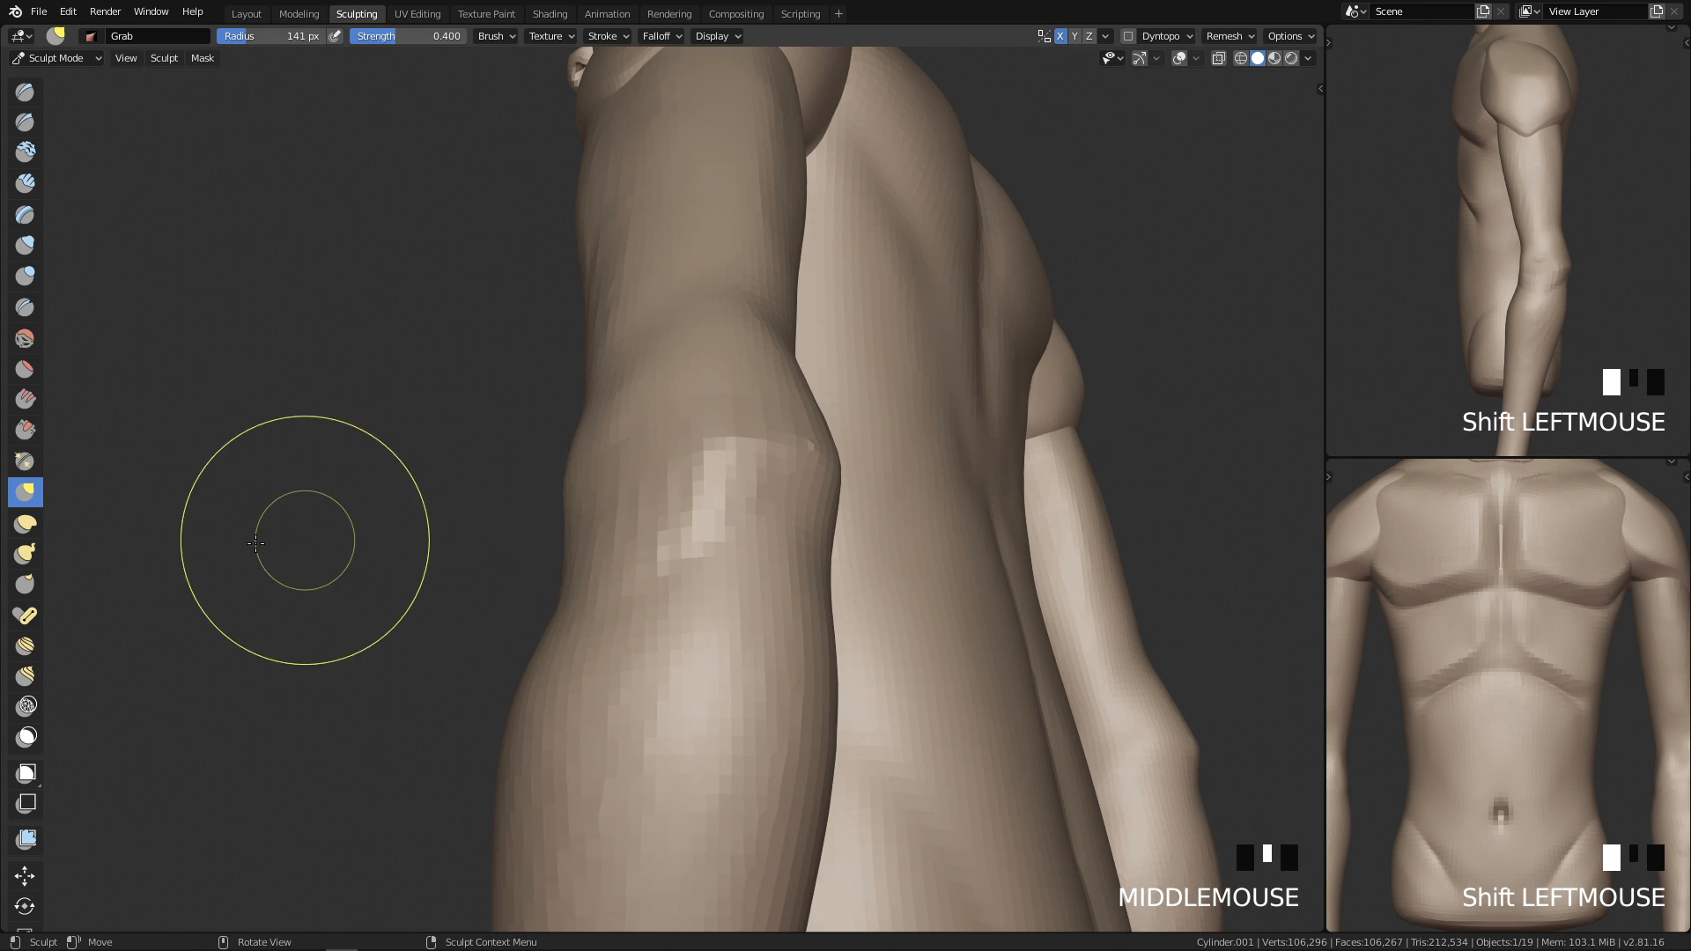
shift+drag(671, 535, 678, 498)
mouse_move(679, 498)
middle_down()
mouse_move(758, 574)
mouse_move(1113, 528)
mouse_move(876, 427)
mouse_move(908, 404)
mouse_move(907, 361)
middle_up()
Step: Smooth the transition from the upper arm into the elbow at 136 px brush radius
key(f)
click(837, 331)
mouse_move(660, 317)
shift+mouse_down()
mouse_move(679, 332)
mouse_move(671, 282)
shift+mouse_up()
mouse_move(789, 371)
shift+middle_down()
mouse_move(782, 447)
mouse_move(804, 404)
mouse_move(817, 452)
shift+middle_up()
key(f)
click(814, 396)
shift+drag(698, 256, 781, 245)
ctrl+middle_drag(781, 246, 812, 449)
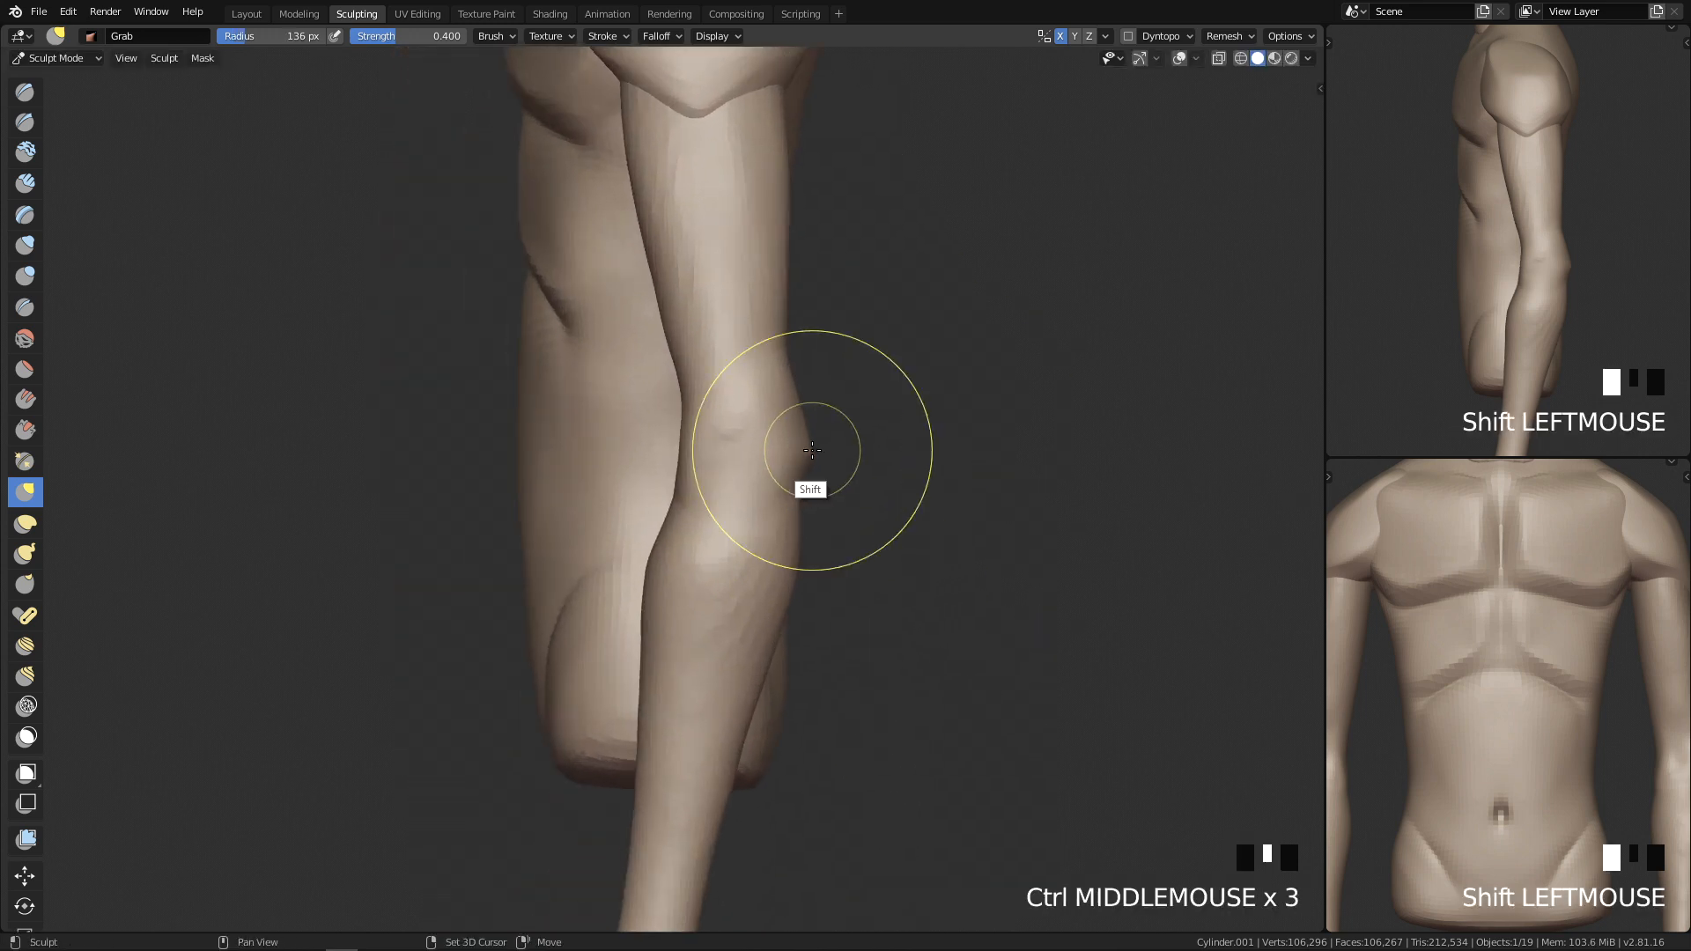
alt+middle_drag(764, 545, 1151, 184)
key(q)
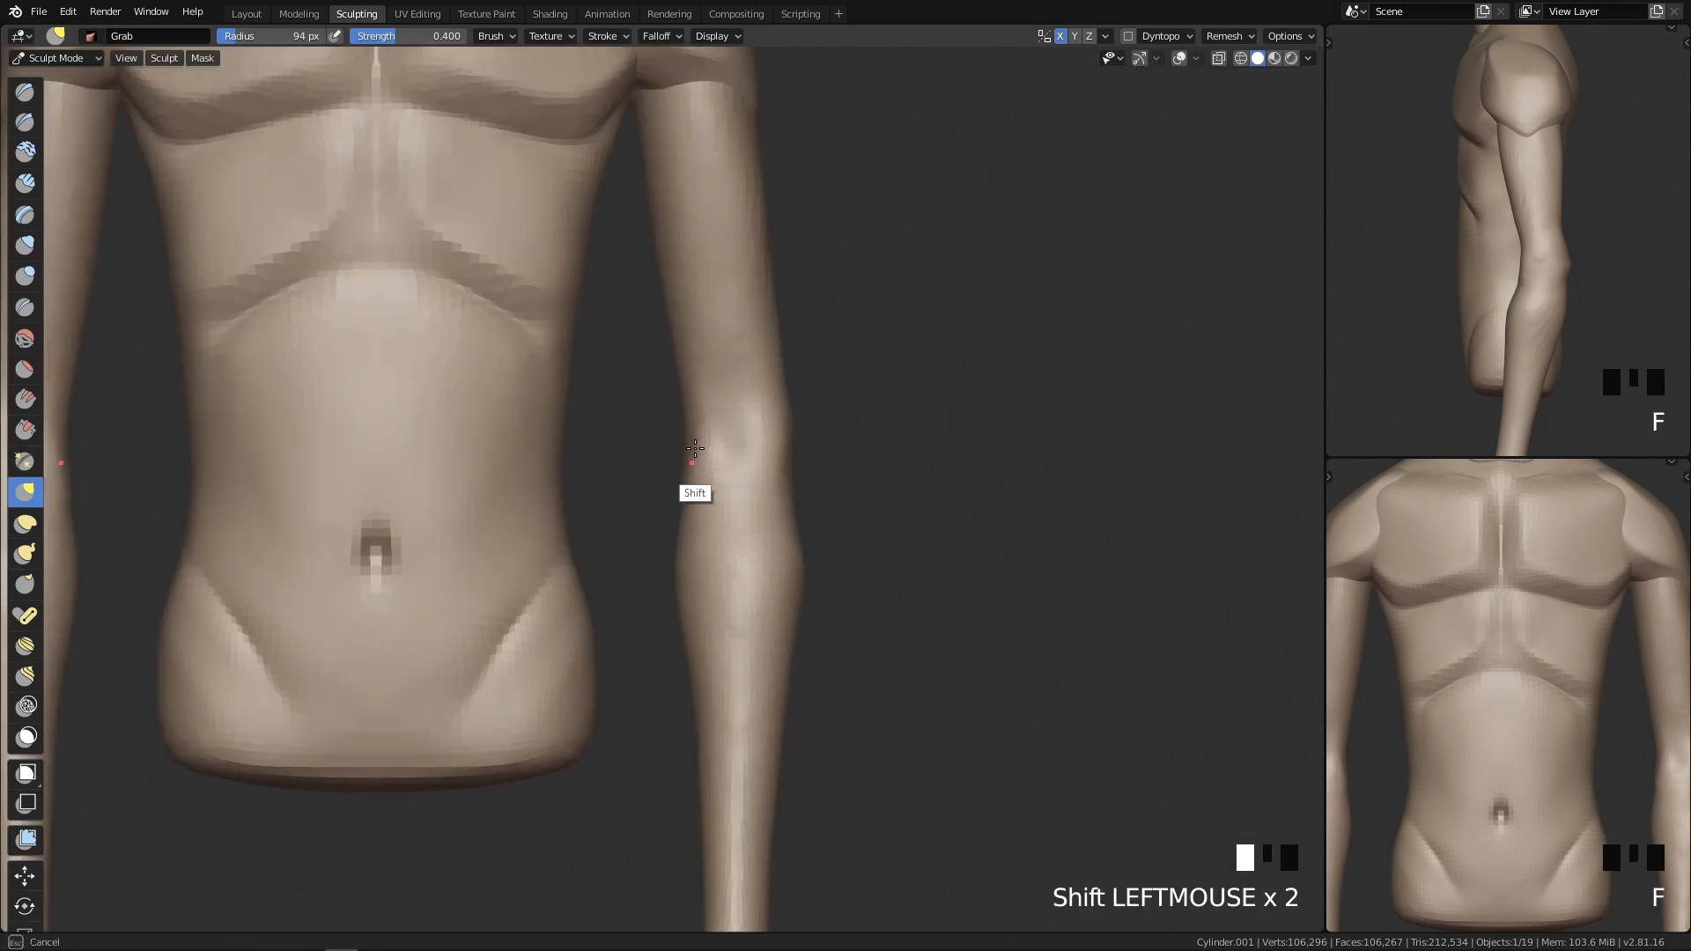
Step: Carve a fold across the front of the elbow with the Crease brush at 59 px radius
shift+middle_drag(1549, 335, 1519, 264)
shift+middle_drag(1617, 810, 1453, 793)
mouse_move(804, 479)
ctrl+middle_down()
mouse_move(766, 642)
mouse_move(794, 519)
ctrl+middle_up()
key(4)
shift+middle_drag(805, 386, 820, 436)
shift+middle_drag(844, 671, 842, 566)
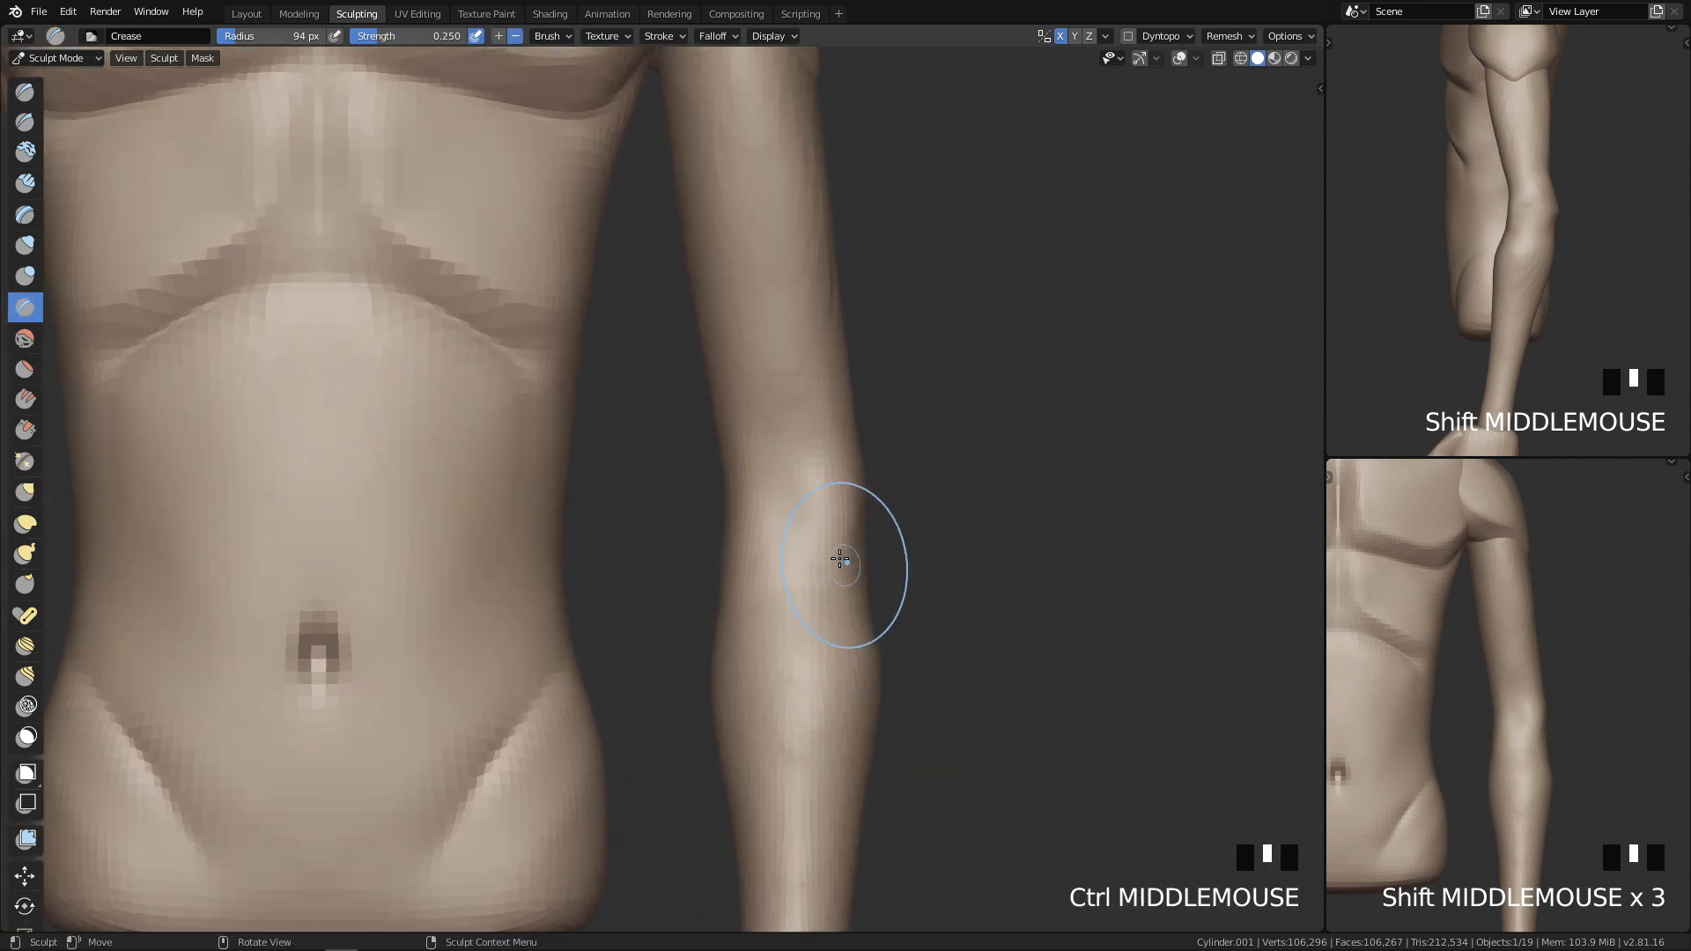
key(f)
click(793, 571)
key(f)
click(806, 527)
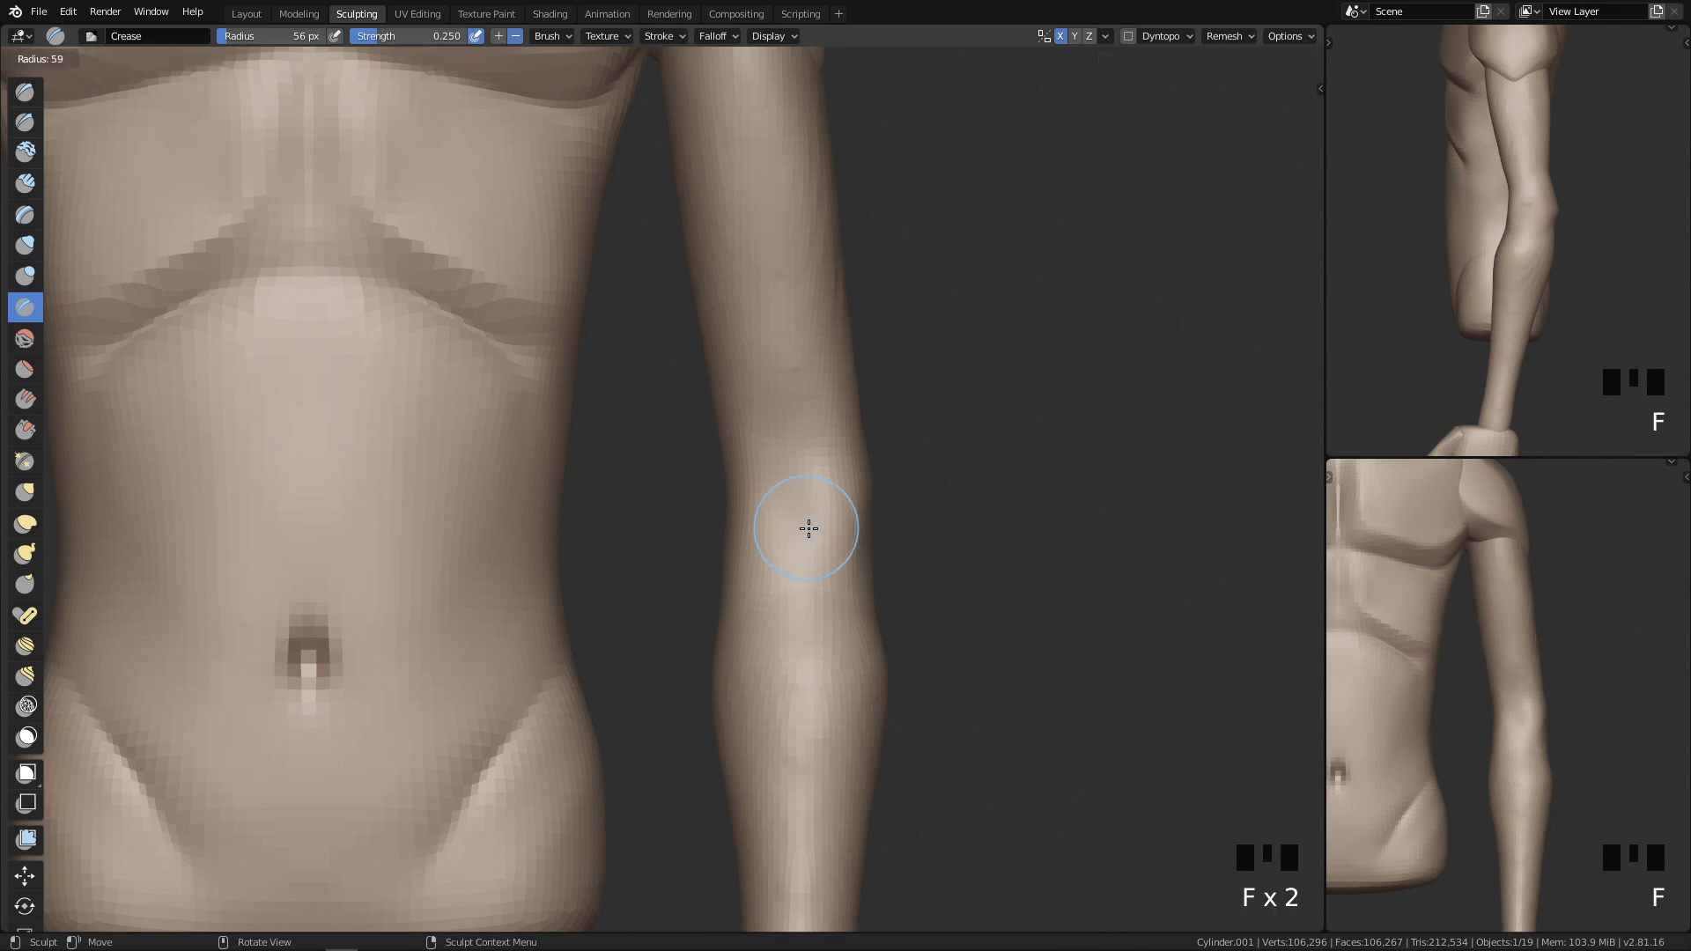
mouse_move(836, 540)
middle_down()
mouse_move(889, 592)
mouse_move(832, 590)
middle_up()
key(f)
click(700, 482)
middle_drag(891, 584, 820, 556)
drag(862, 489, 838, 517)
middle_drag(835, 519, 931, 494)
Step: Smooth the arm surface just above and around the elbow fold at 59 px radius
shift+drag(889, 432, 850, 486)
key(q)
mouse_move(1009, 386)
ctrl+middle_down()
mouse_move(889, 745)
mouse_move(832, 509)
ctrl+middle_up()
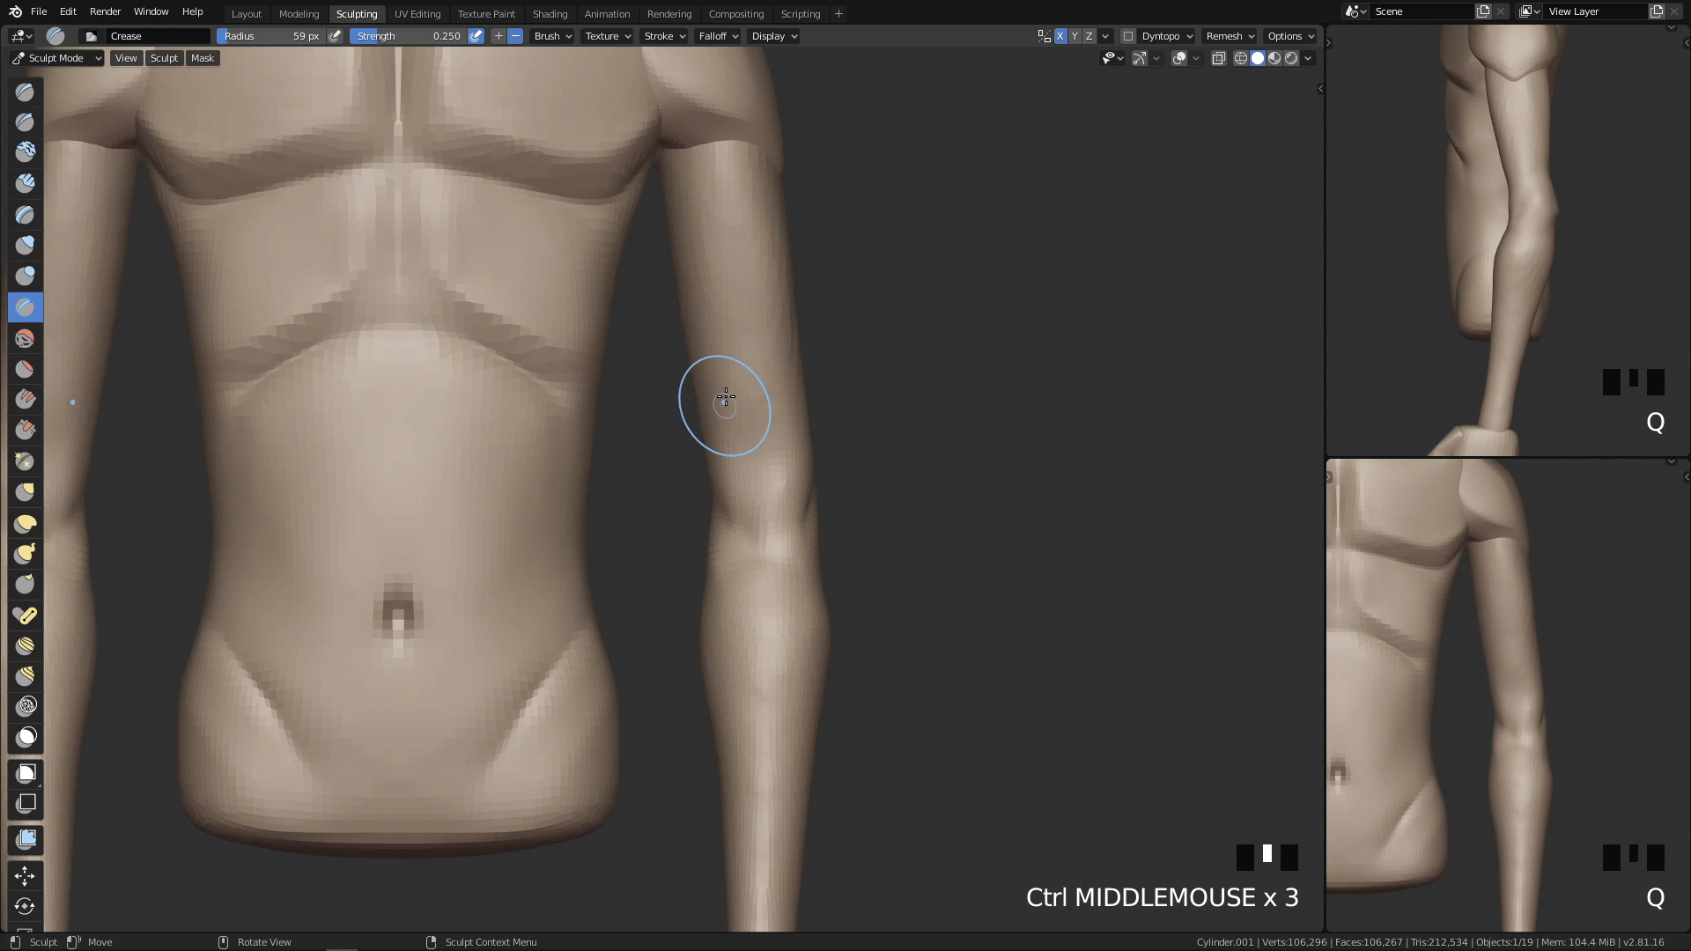
shift+drag(734, 501, 815, 496)
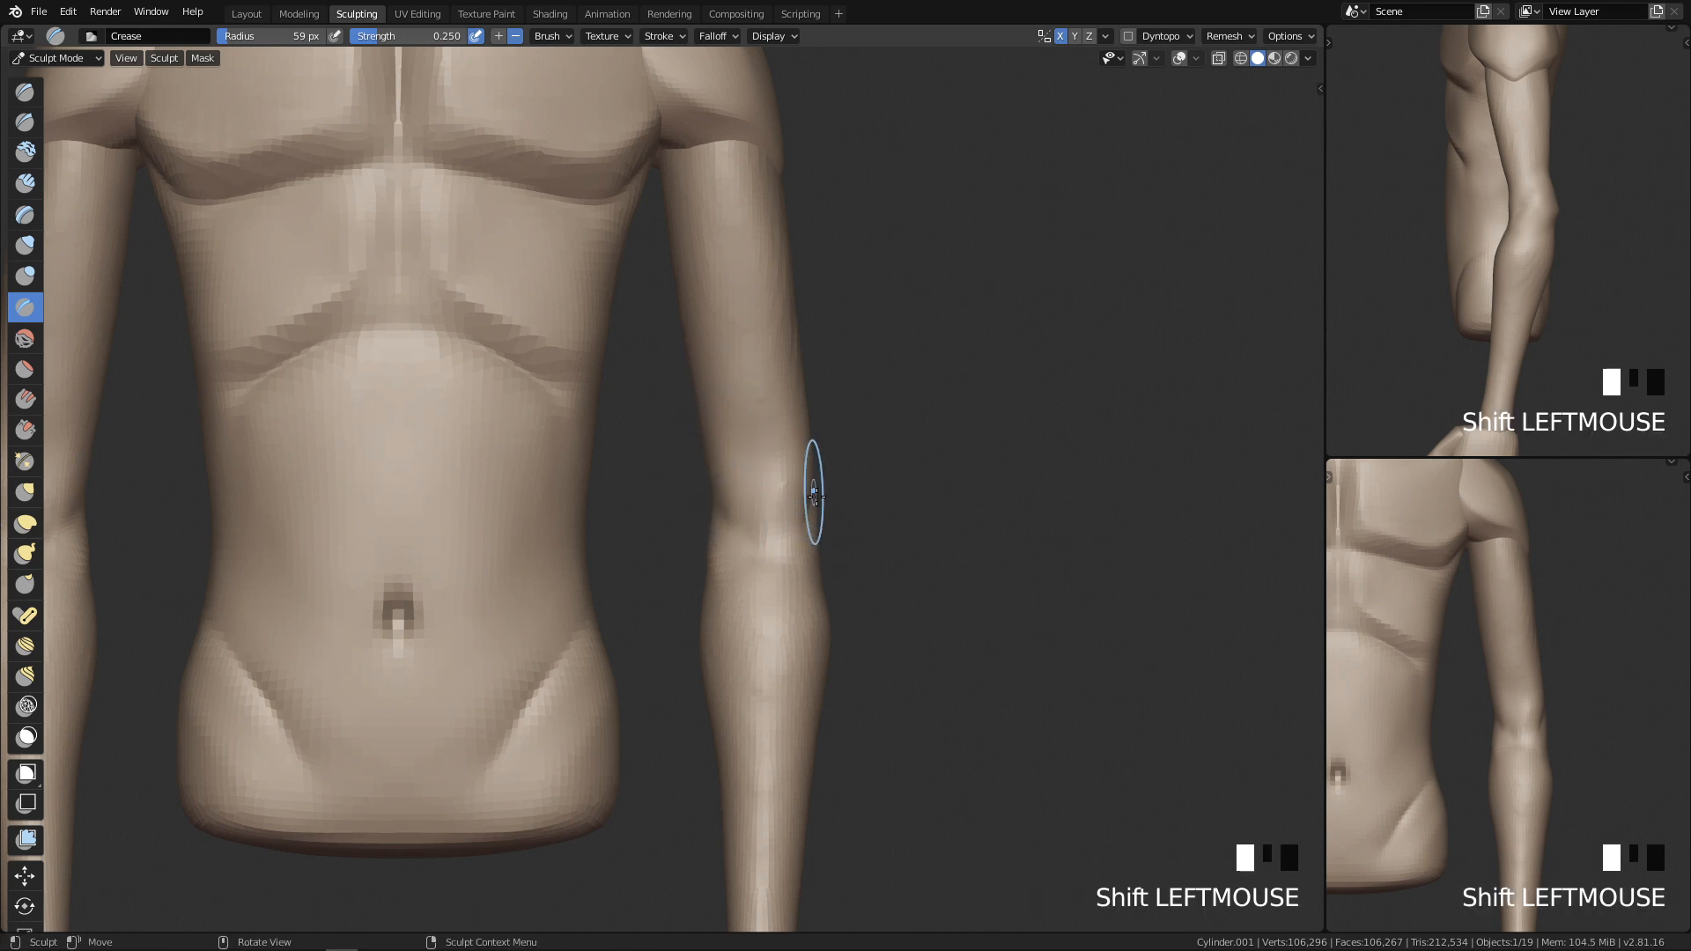
Step: Deepen the elbow fold with the Crease brush at 40 px radius
key(f)
click(775, 547)
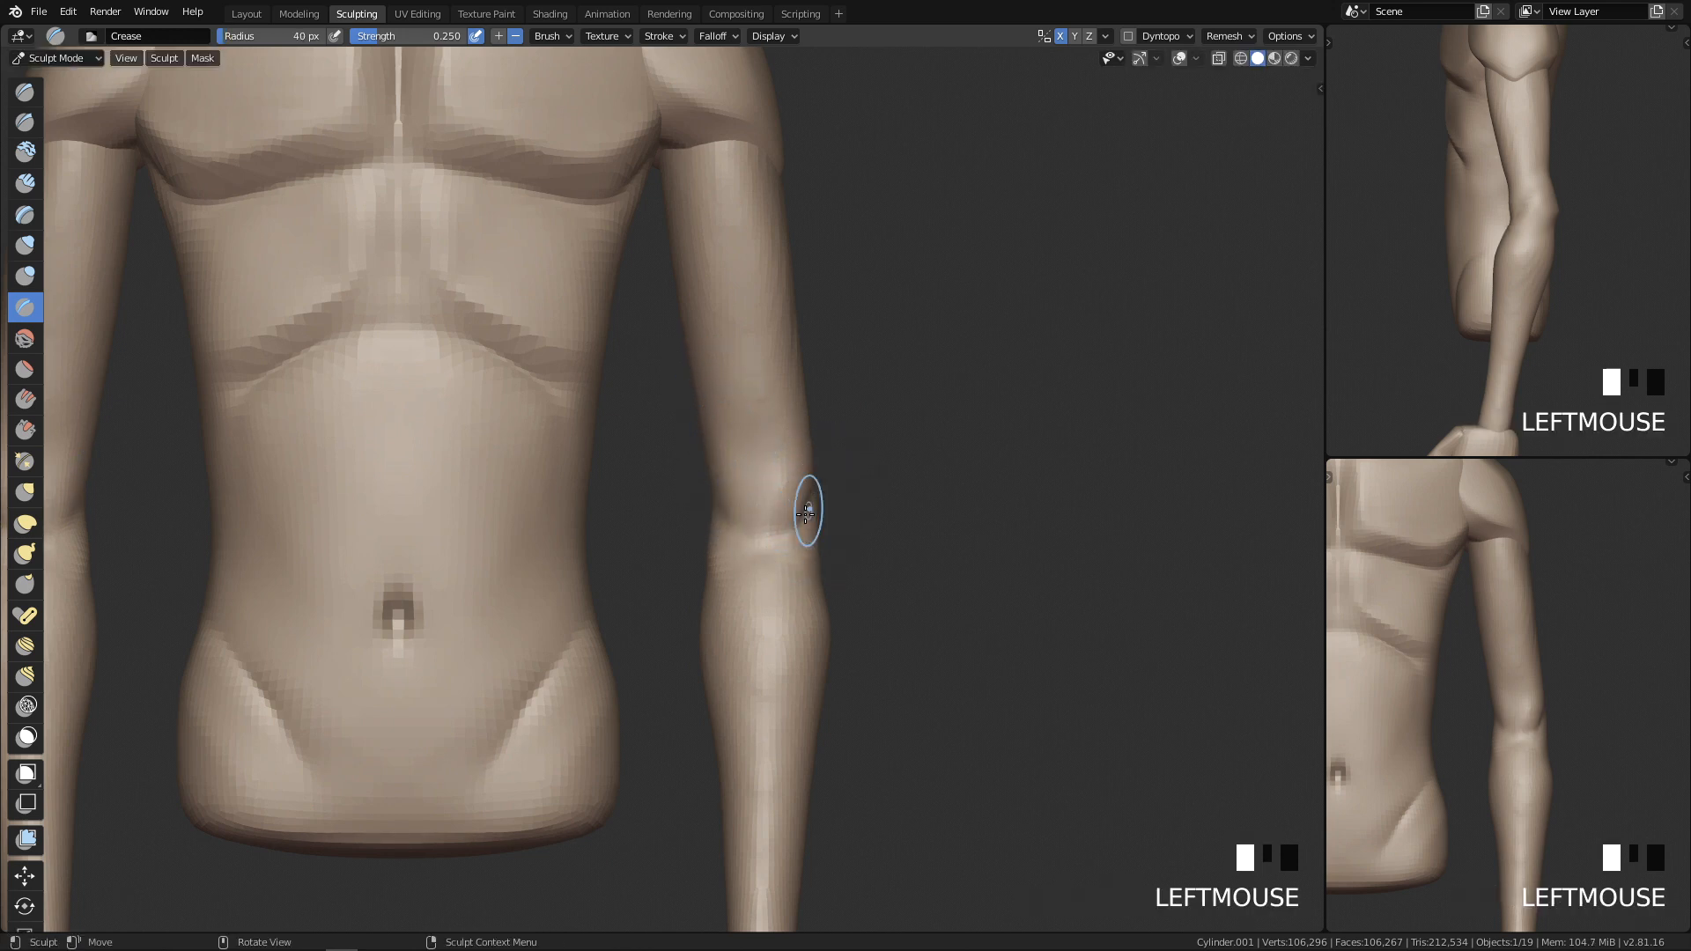
ctrl+middle_drag(768, 497, 819, 475)
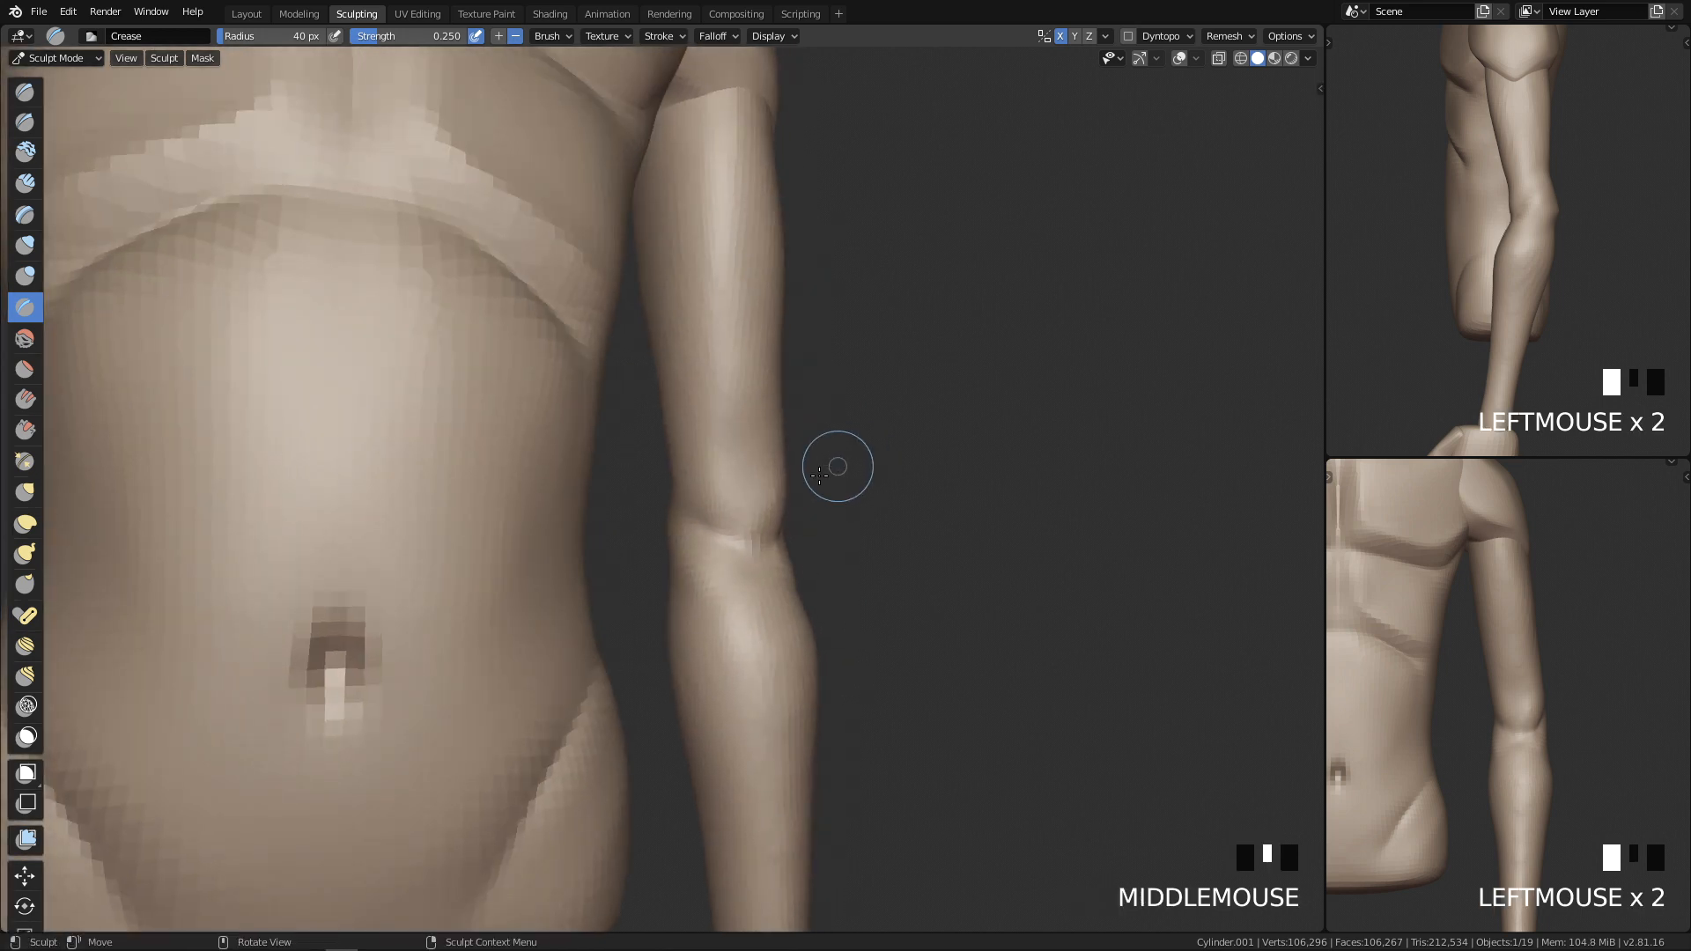
Step: Smooth both ends of the elbow fold, enlarging the brush radius to 59 px for the second side
shift+drag(681, 502, 711, 582)
shift+drag(664, 523, 679, 528)
middle_drag(691, 530, 1048, 529)
shift+middle_drag(726, 484, 881, 496)
key(f)
click(699, 526)
shift+drag(650, 515, 665, 595)
key(q)
Step: Carve a lengthwise groove down the front of the forearm from the elbow with the Crease brush at 22 px radius
ctrl+middle_drag(801, 520, 754, 907)
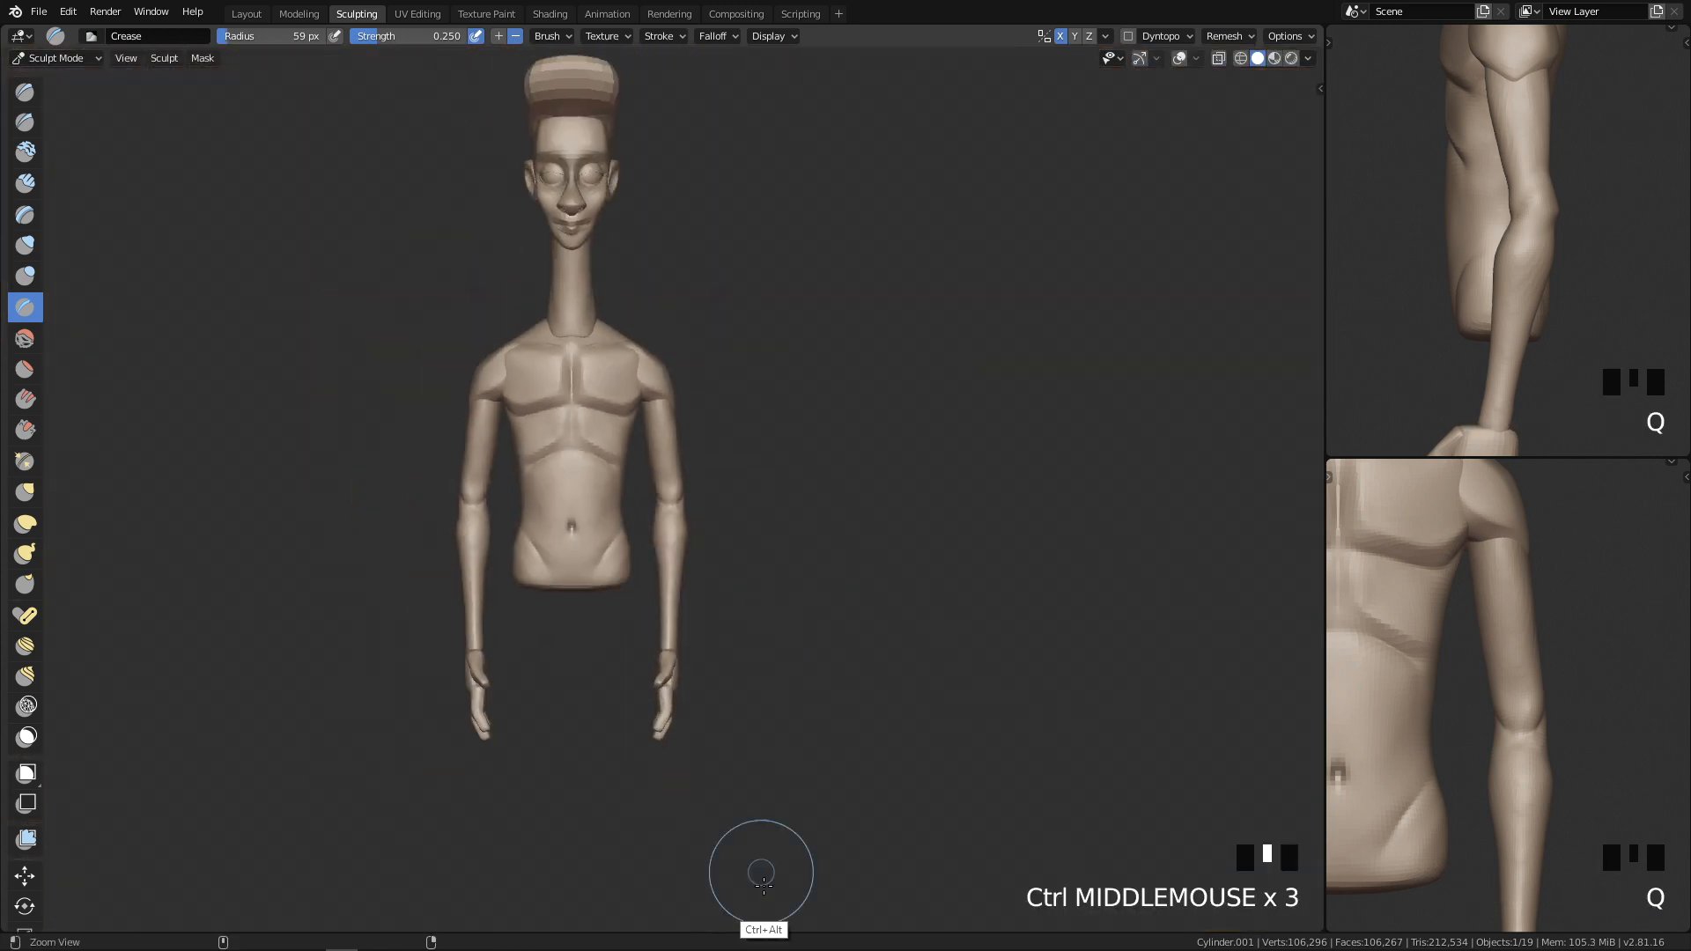
ctrl+middle_drag(747, 781, 780, 670)
ctrl+middle_drag(775, 670, 779, 536)
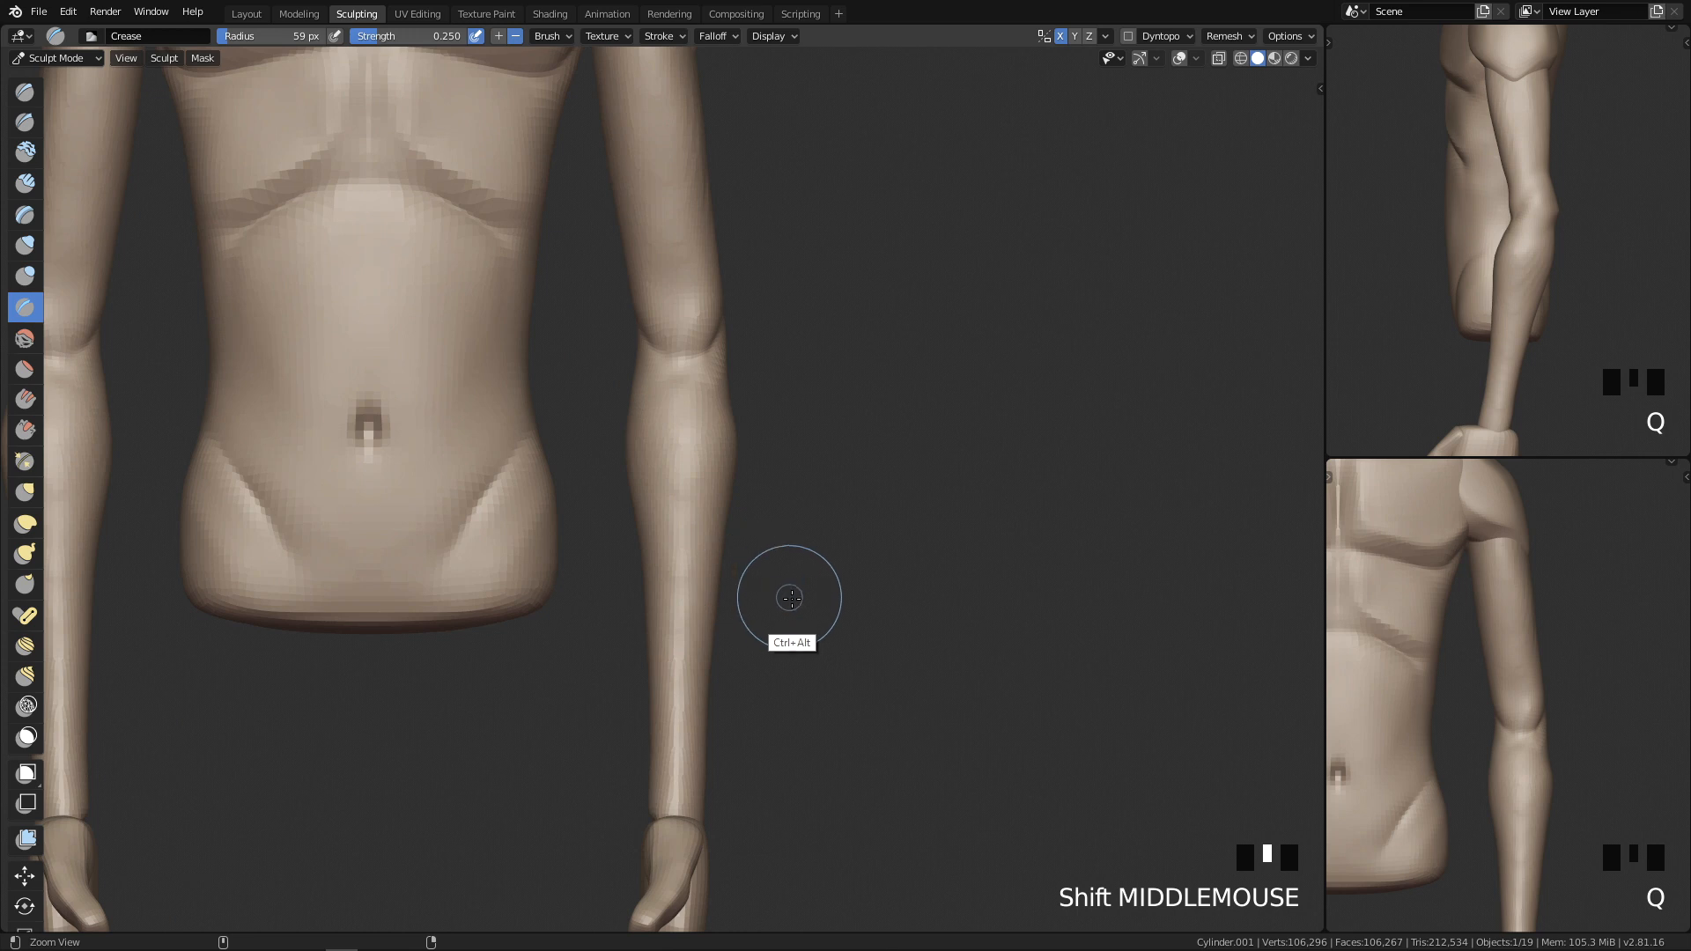
ctrl+middle_drag(806, 679, 758, 502)
key(f)
click(672, 509)
click(690, 438)
key(f)
key(f)
click(672, 483)
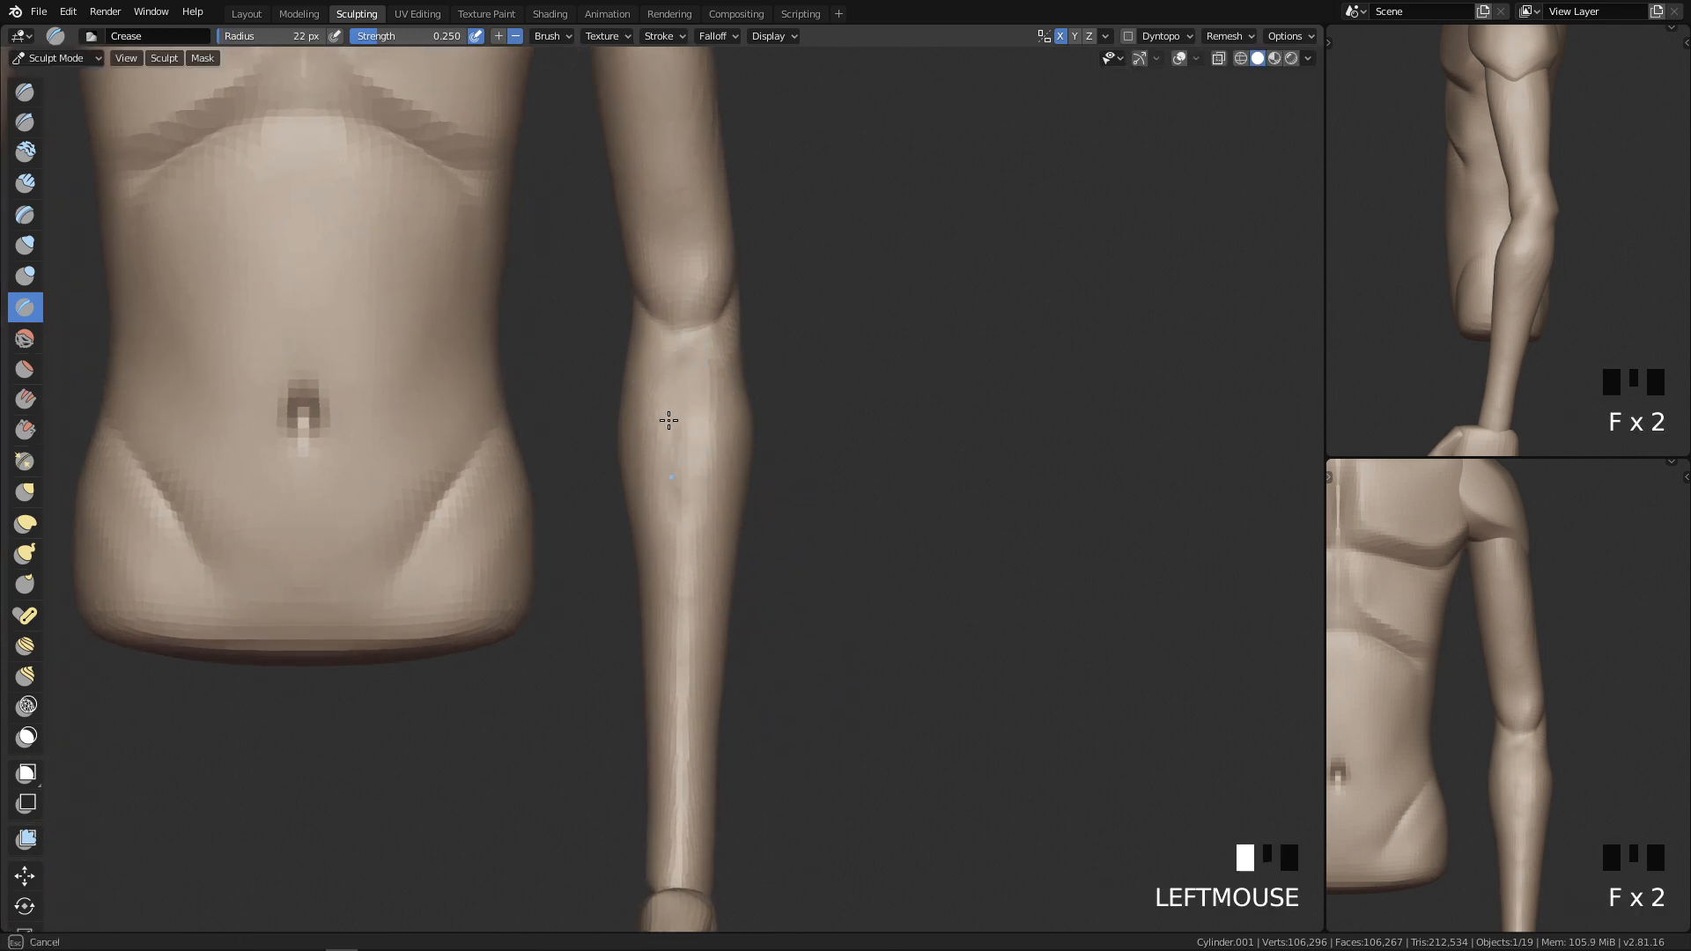
drag(670, 342, 681, 584)
Step: Soften the forearm groove below the elbow by smoothing it at 32 px radius
key(f)
click(726, 392)
shift+drag(681, 361, 687, 527)
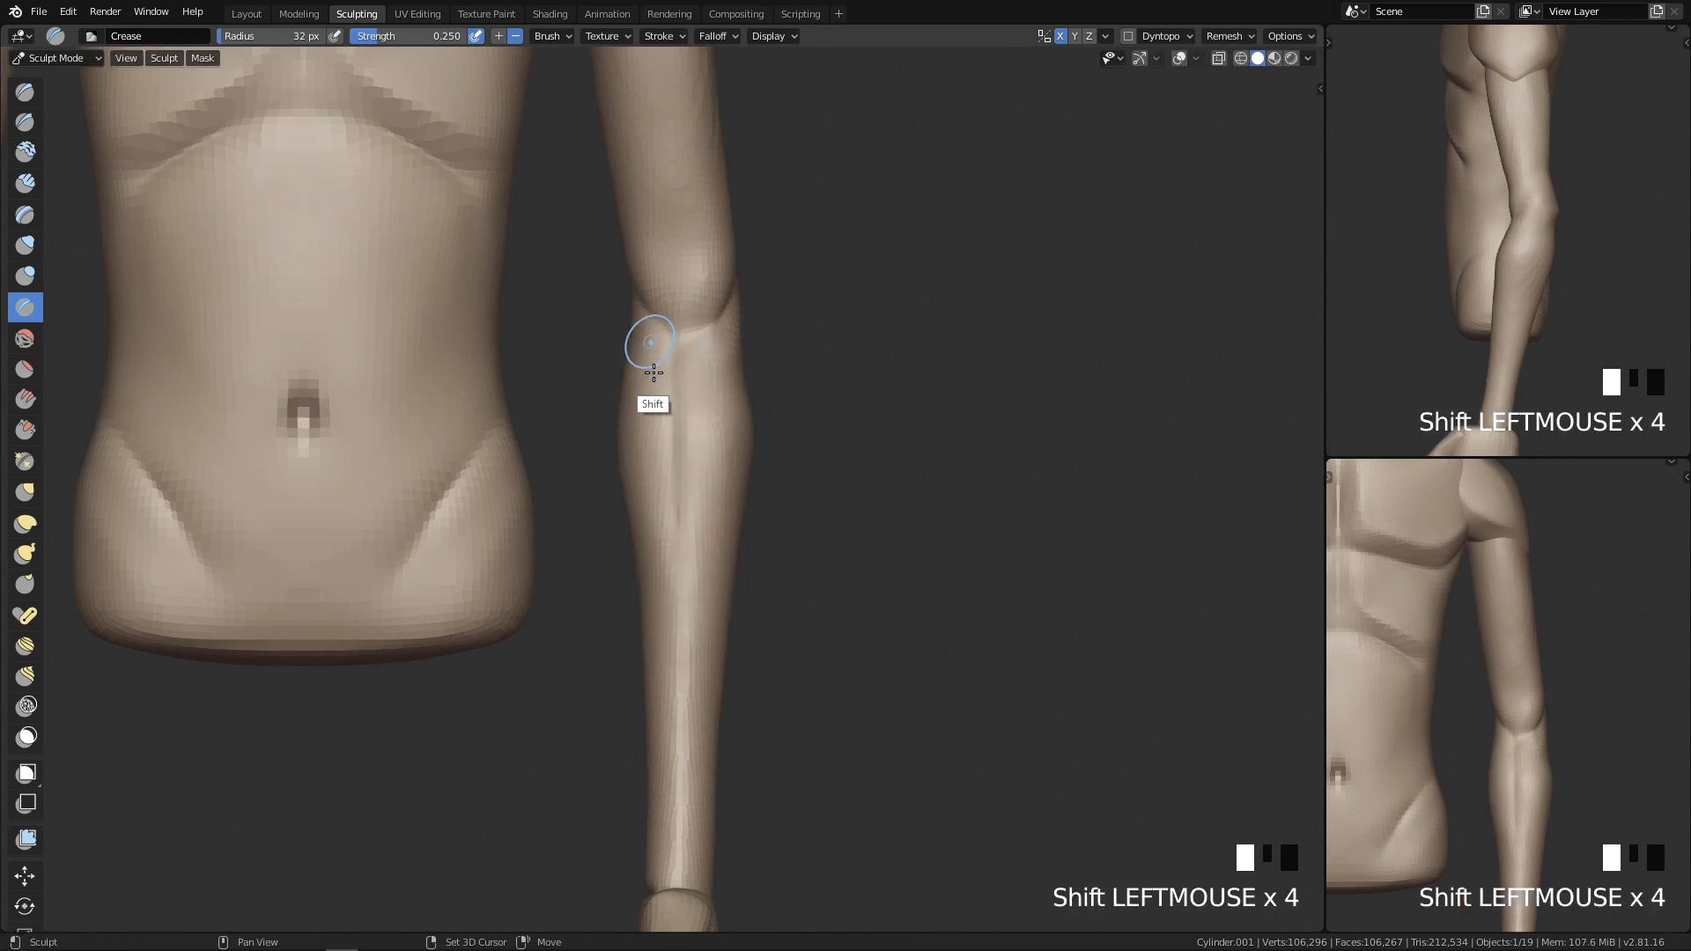
Step: Pull the front contour of the upper arm just above the elbow forward with the Grab brush in side view
ctrl+middle_drag(769, 389, 819, 396)
shift+middle_drag(833, 379, 733, 568)
key(q)
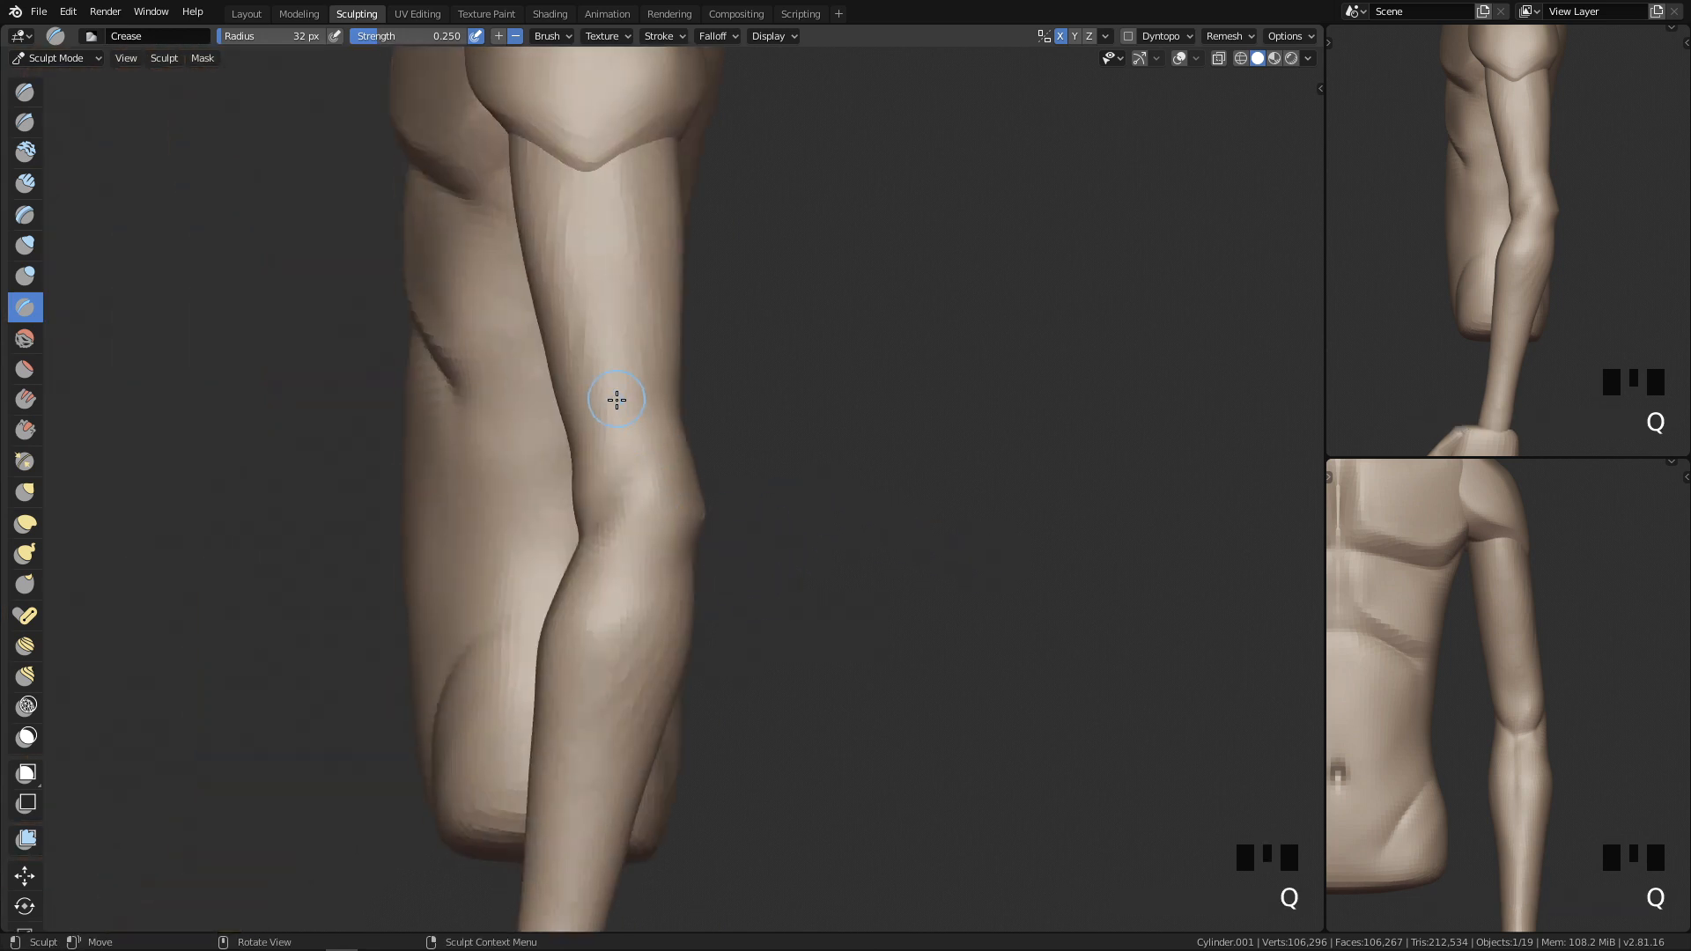
key(g)
key(f)
click(703, 427)
ctrl+middle_drag(704, 544, 694, 439)
shift+middle_drag(694, 439, 725, 536)
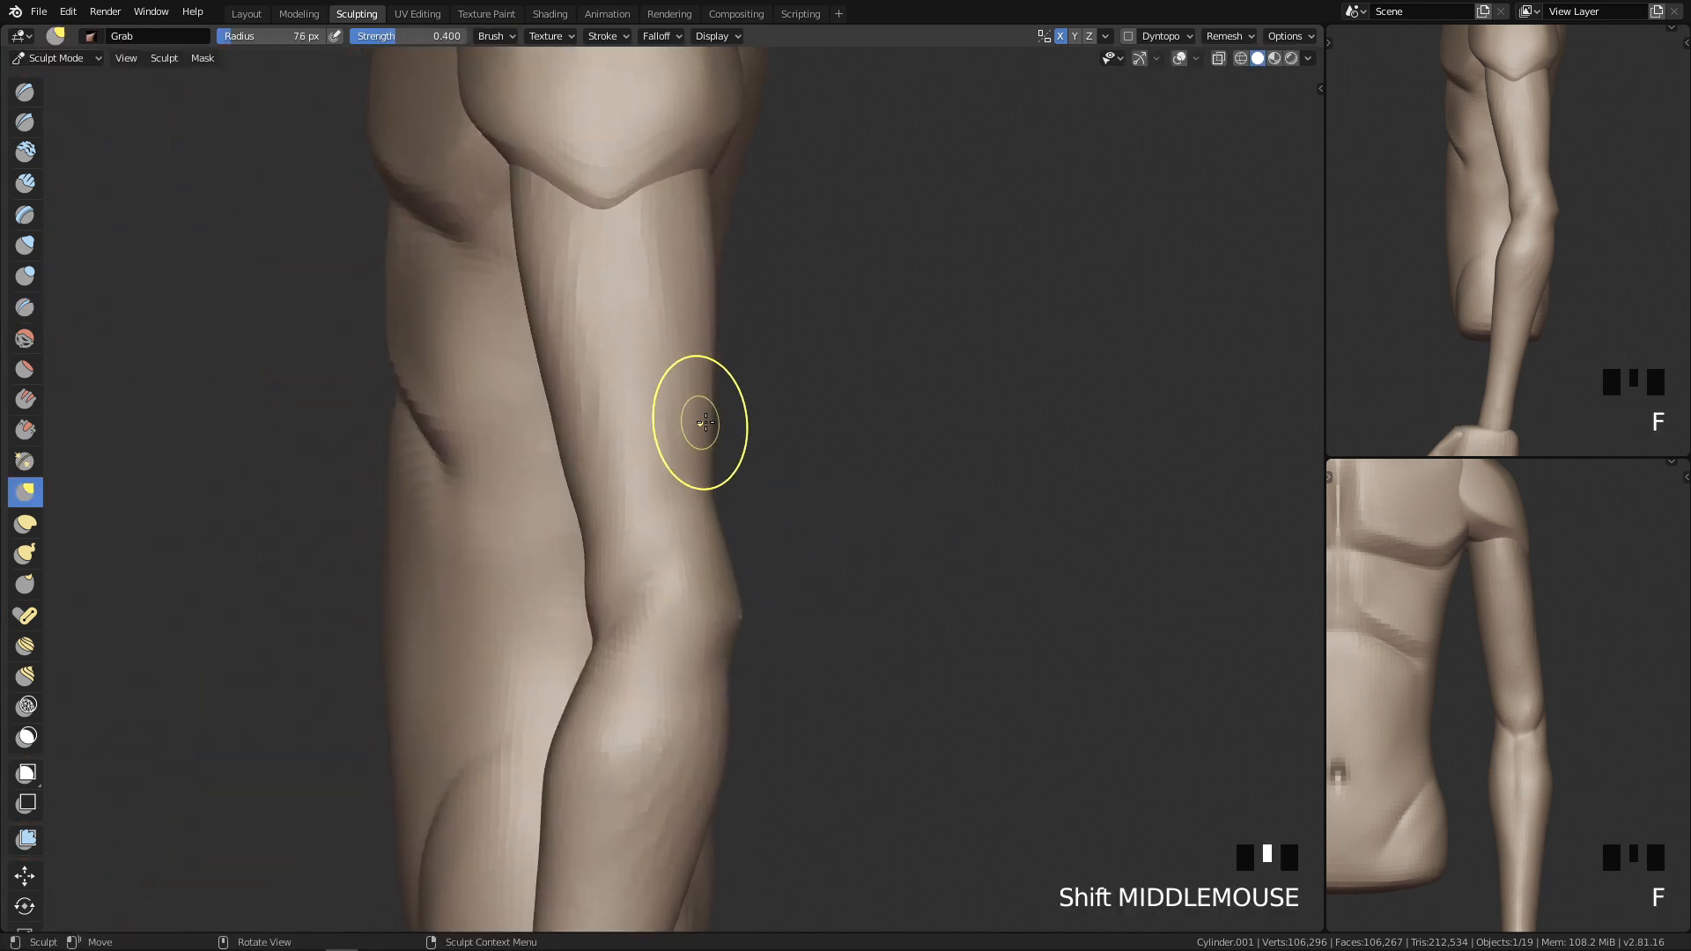
key(f)
drag(589, 524, 566, 528)
key(f)
click(548, 511)
Step: Shape the middle and top of the upper arm's front contour with Grab, enlarging the radius to 168 px
key(f)
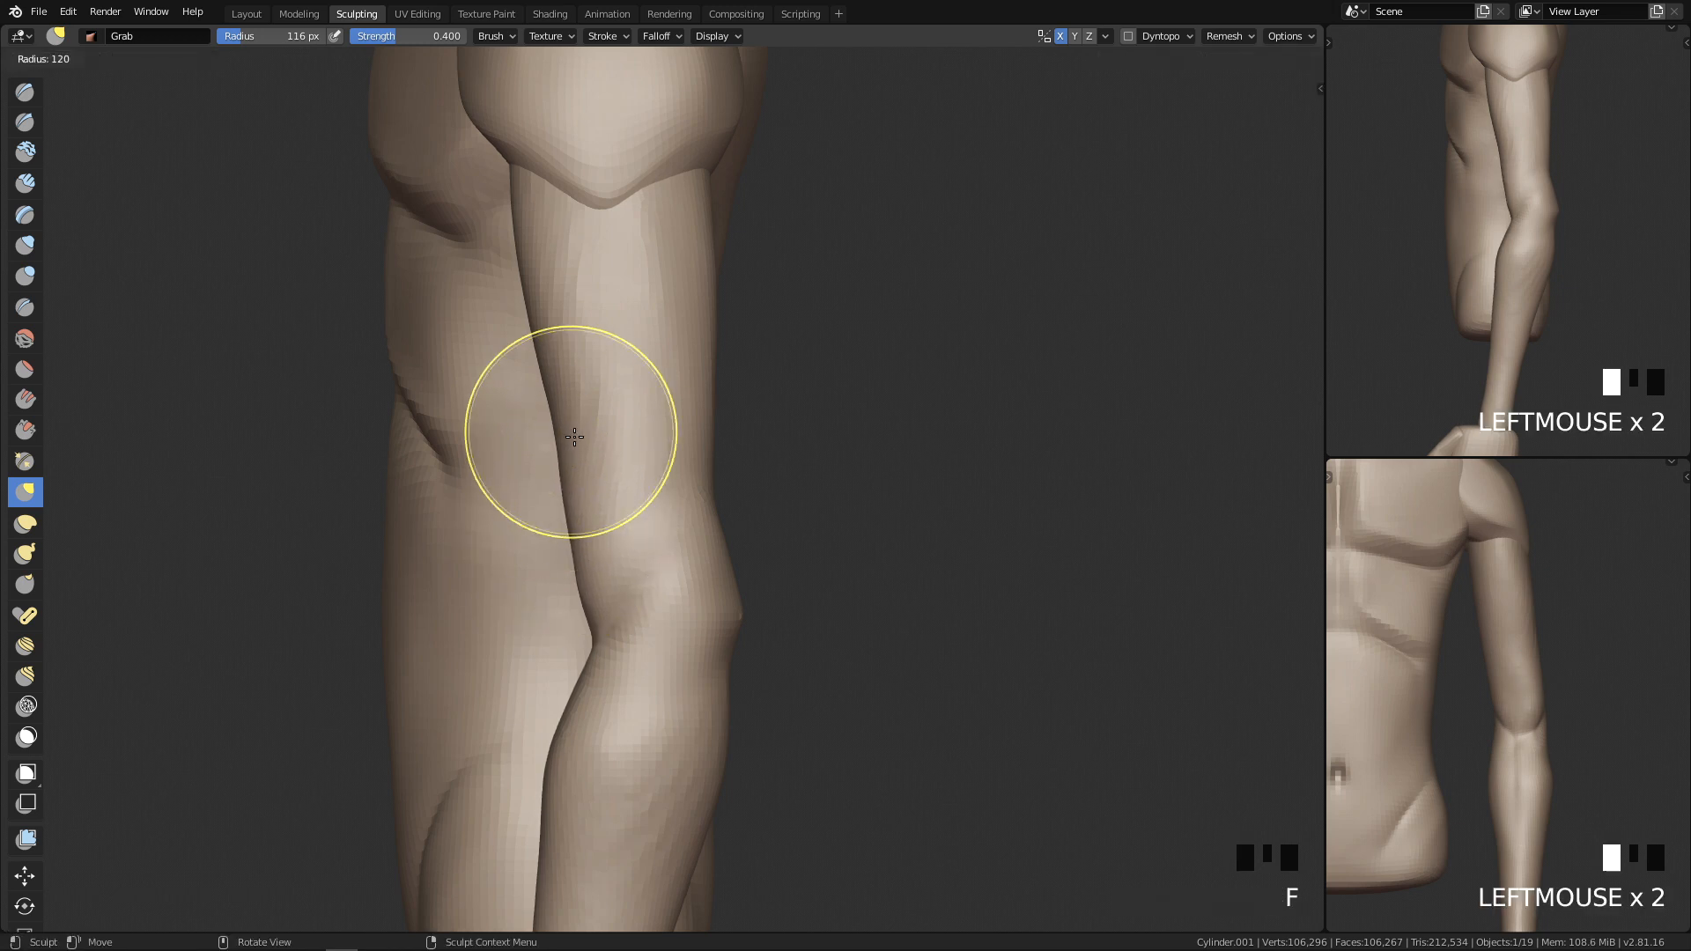
click(720, 431)
drag(556, 413, 540, 422)
key(f)
click(554, 423)
drag(530, 297, 644, 296)
mouse_move(644, 296)
ctrl+middle_down()
mouse_move(728, 717)
mouse_move(717, 454)
mouse_move(719, 577)
mouse_move(700, 475)
ctrl+middle_up()
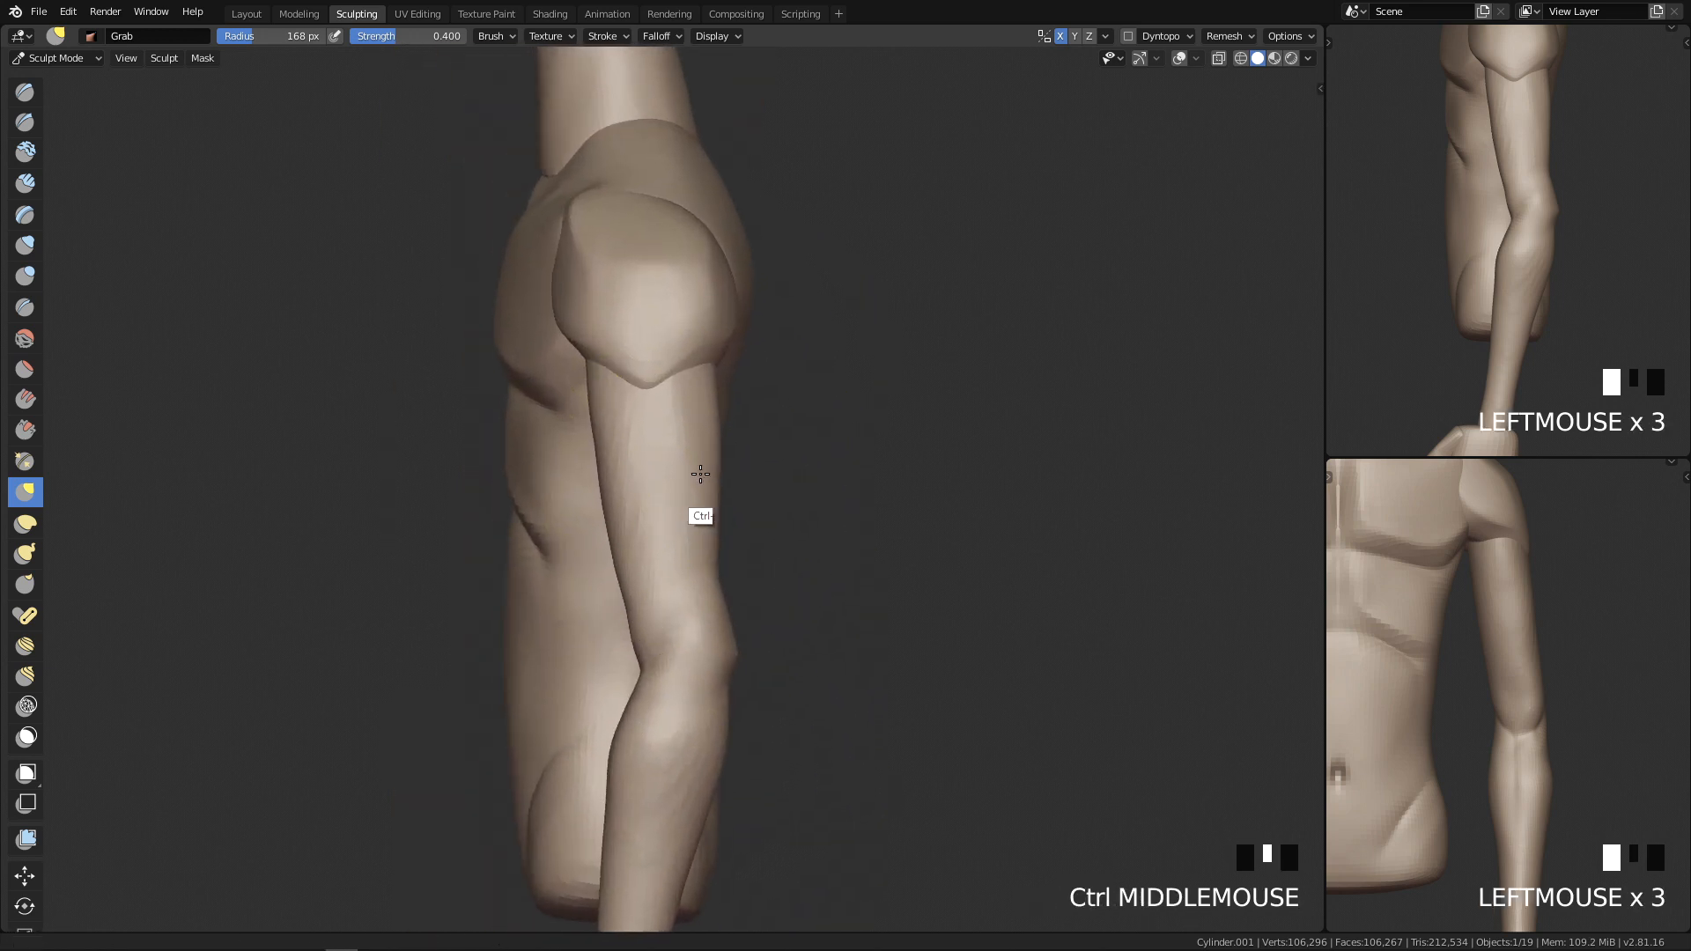
Step: Try to reshape the front of the upper arm below the shoulder with Grab at 241 px radius, and undo it
key(f)
click(591, 368)
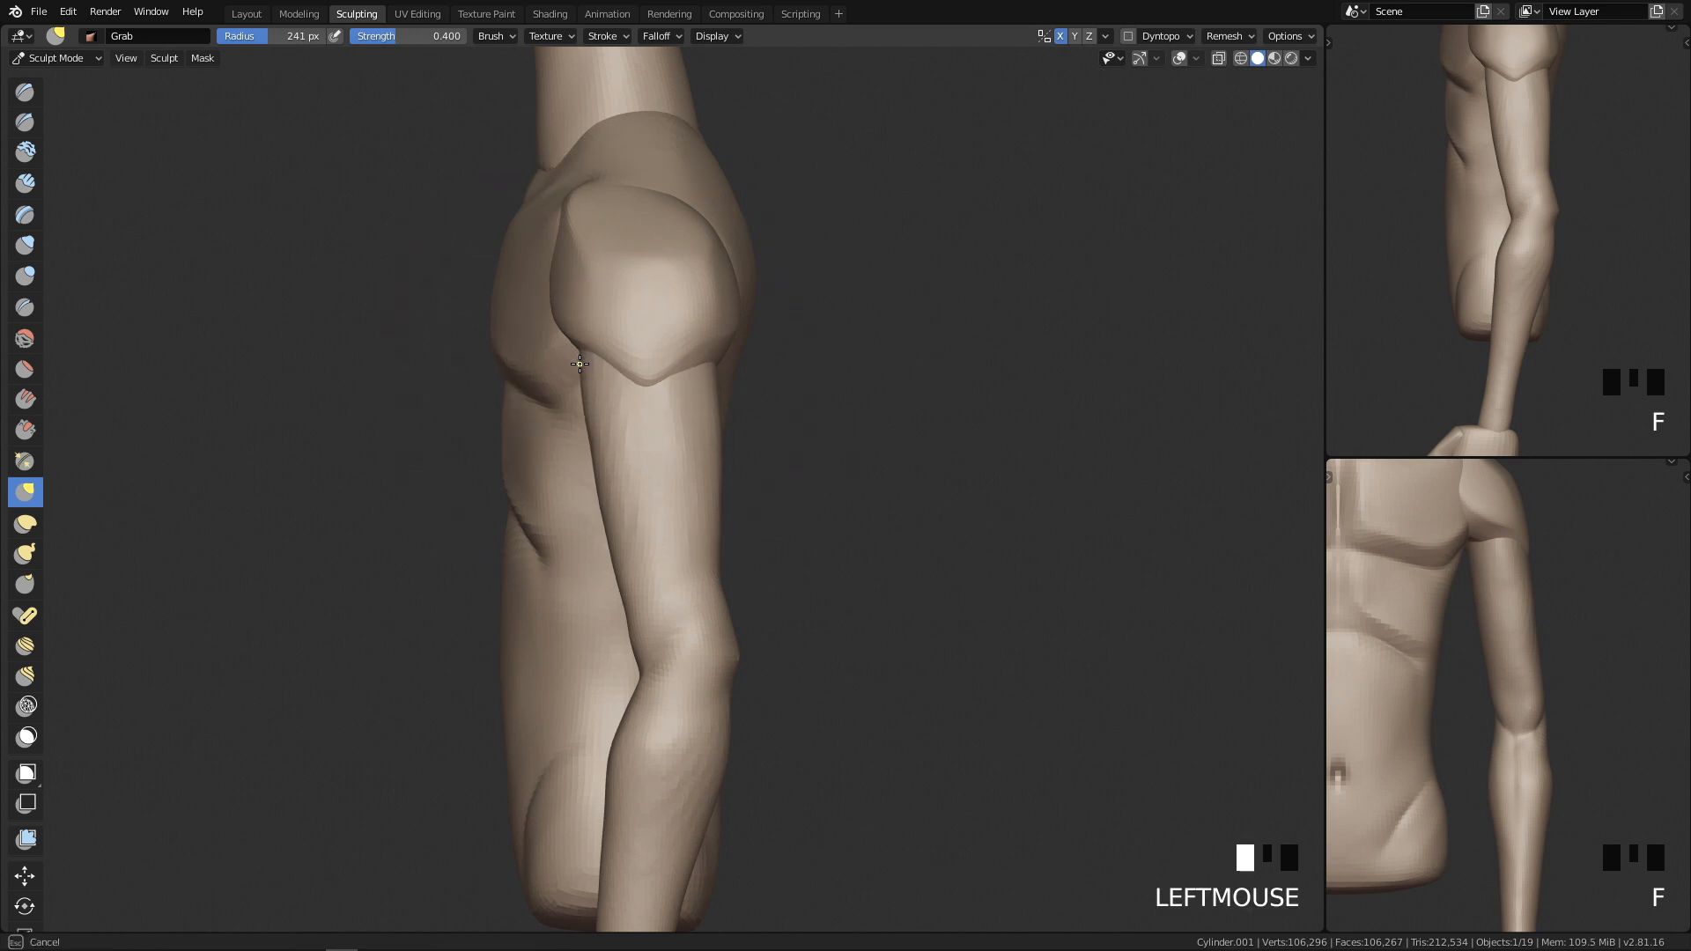
key(ctrl+z)
Step: Nudge the upper arm's front contour forward with Grab at 167 px radius and refine it lower down at 131 px
key(f)
click(585, 436)
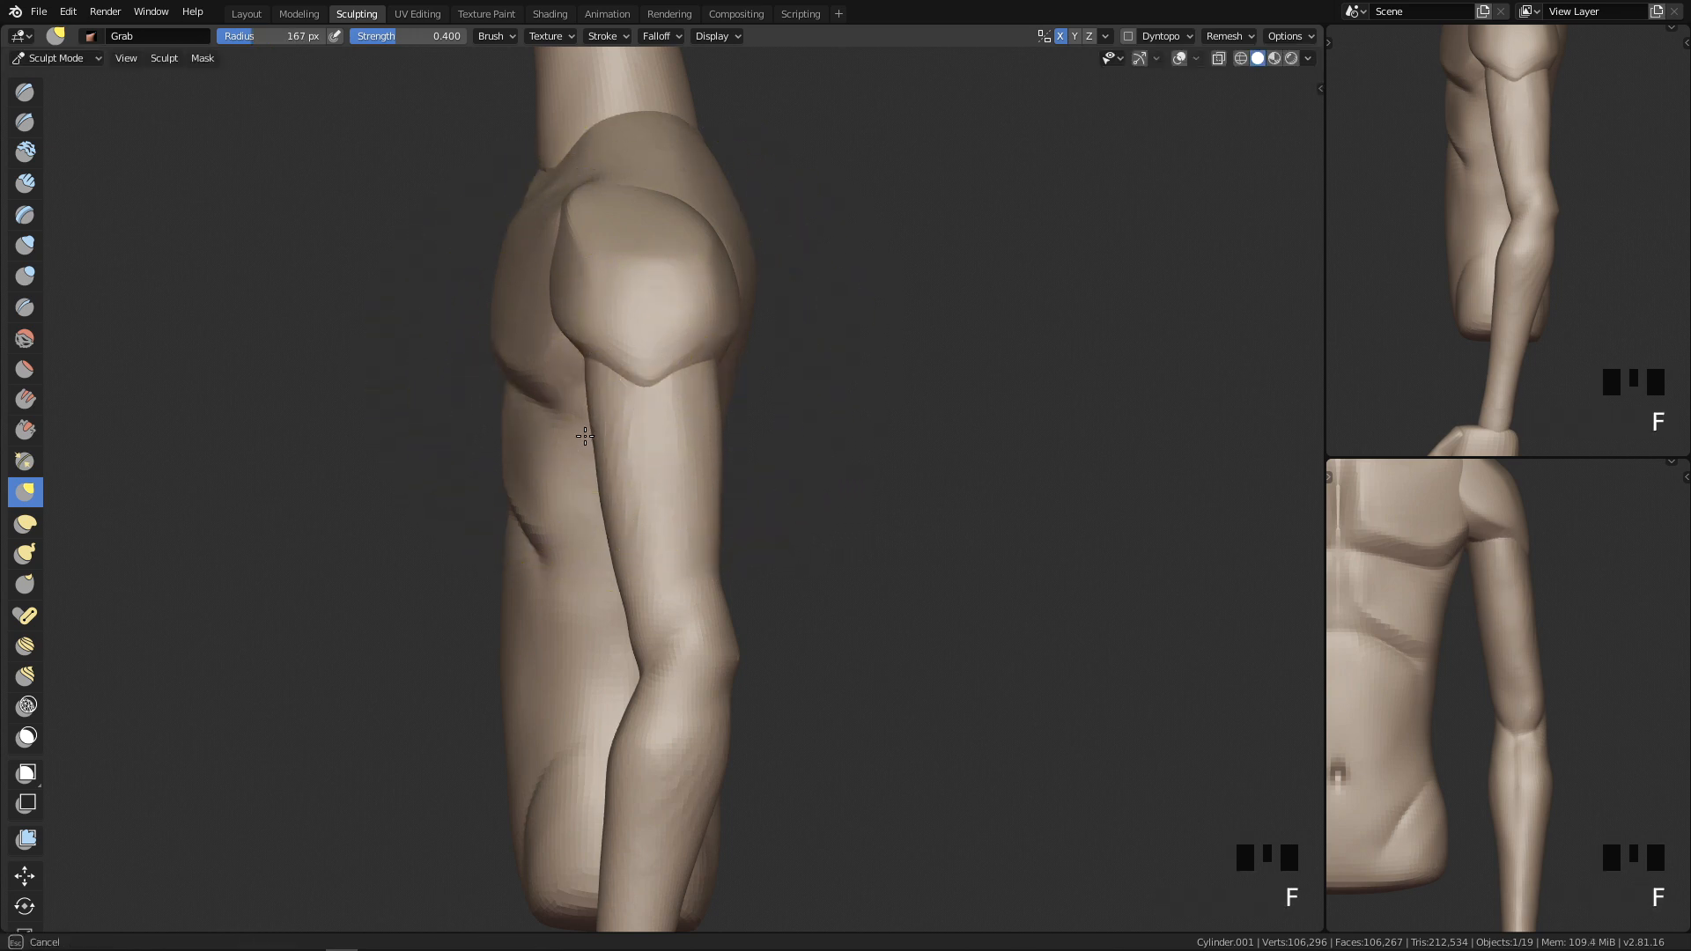
drag(596, 436, 586, 441)
key(f)
click(622, 518)
drag(615, 542, 611, 541)
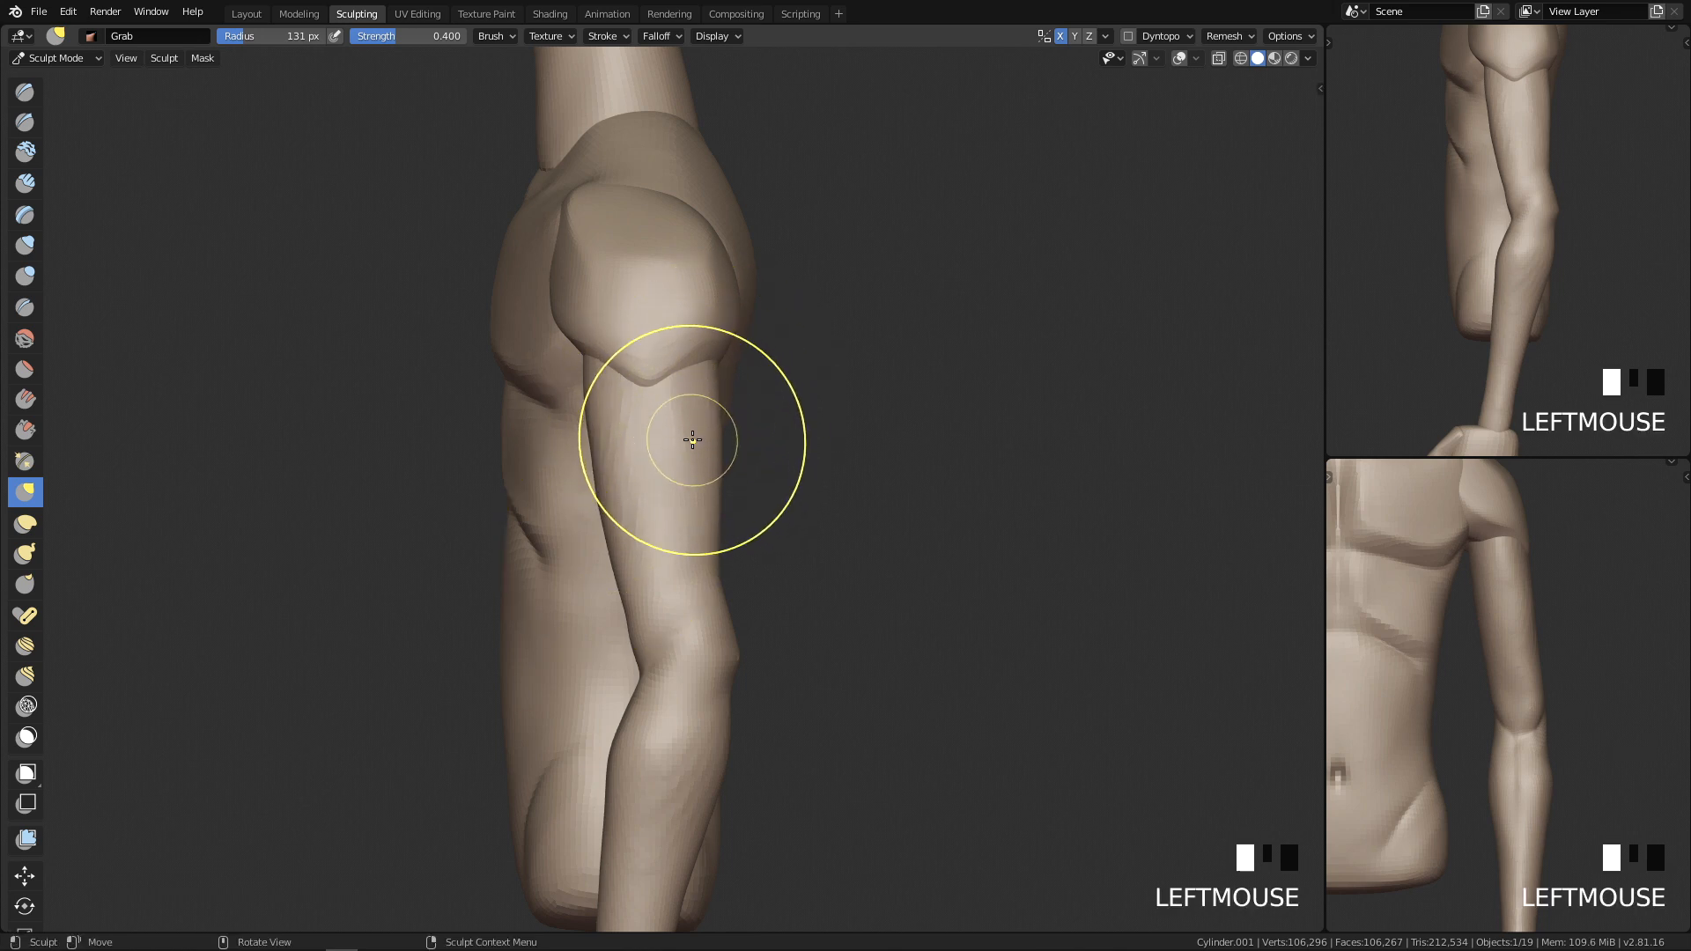
Step: Pull the back contour of the upper arm outward with Grab, at 205 px radius below the shoulder and a smaller radius above the elbow
key(f)
key(f)
click(724, 419)
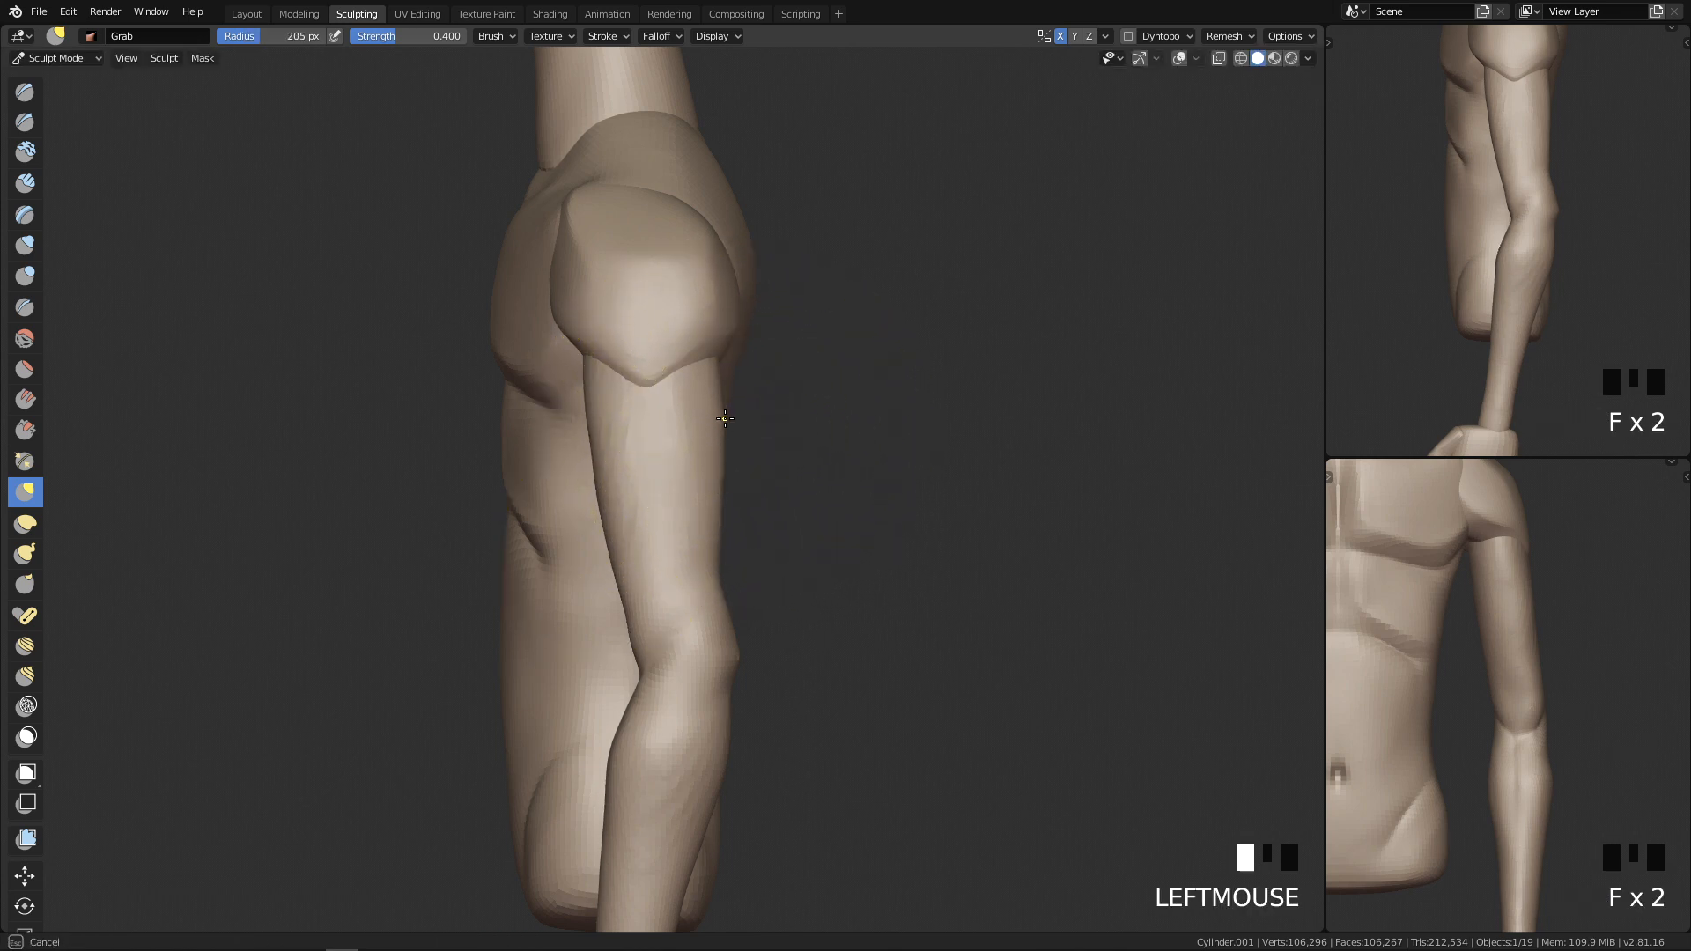
drag(730, 419, 732, 421)
key(f)
click(701, 468)
drag(718, 569, 738, 559)
Step: Refine the back contour of the upper arm above the elbow with Grab at 123 px radius
mouse_move(738, 558)
shift+middle_down()
mouse_move(747, 548)
mouse_move(741, 574)
mouse_move(752, 467)
mouse_move(698, 453)
shift+middle_up()
key(f)
click(739, 494)
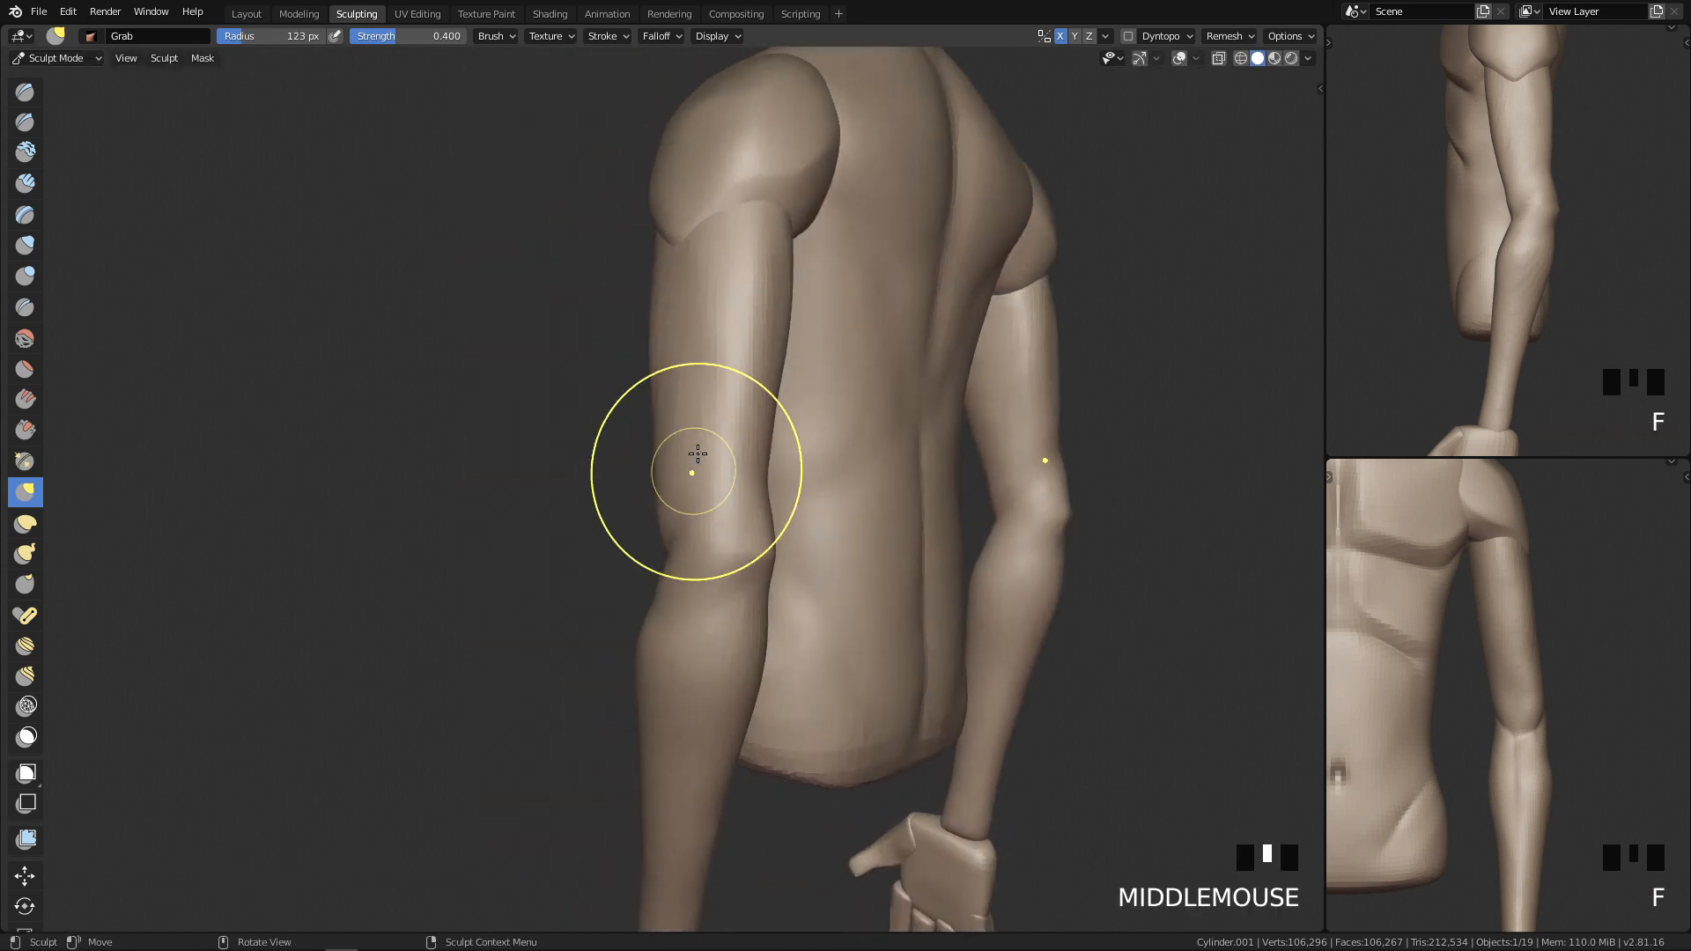
Step: Carve a diagonal groove into the back of the upper arm above the elbow with the Crease brush, reducing its radius to 33 px
key(shift+c)
mouse_move(725, 520)
ctrl+middle_down()
mouse_move(785, 348)
mouse_move(756, 419)
ctrl+middle_up()
drag(780, 382, 751, 460)
mouse_move(768, 398)
mouse_down()
mouse_move(740, 465)
mouse_move(767, 441)
mouse_up()
key(f)
click(745, 433)
middle_drag(766, 442, 758, 458)
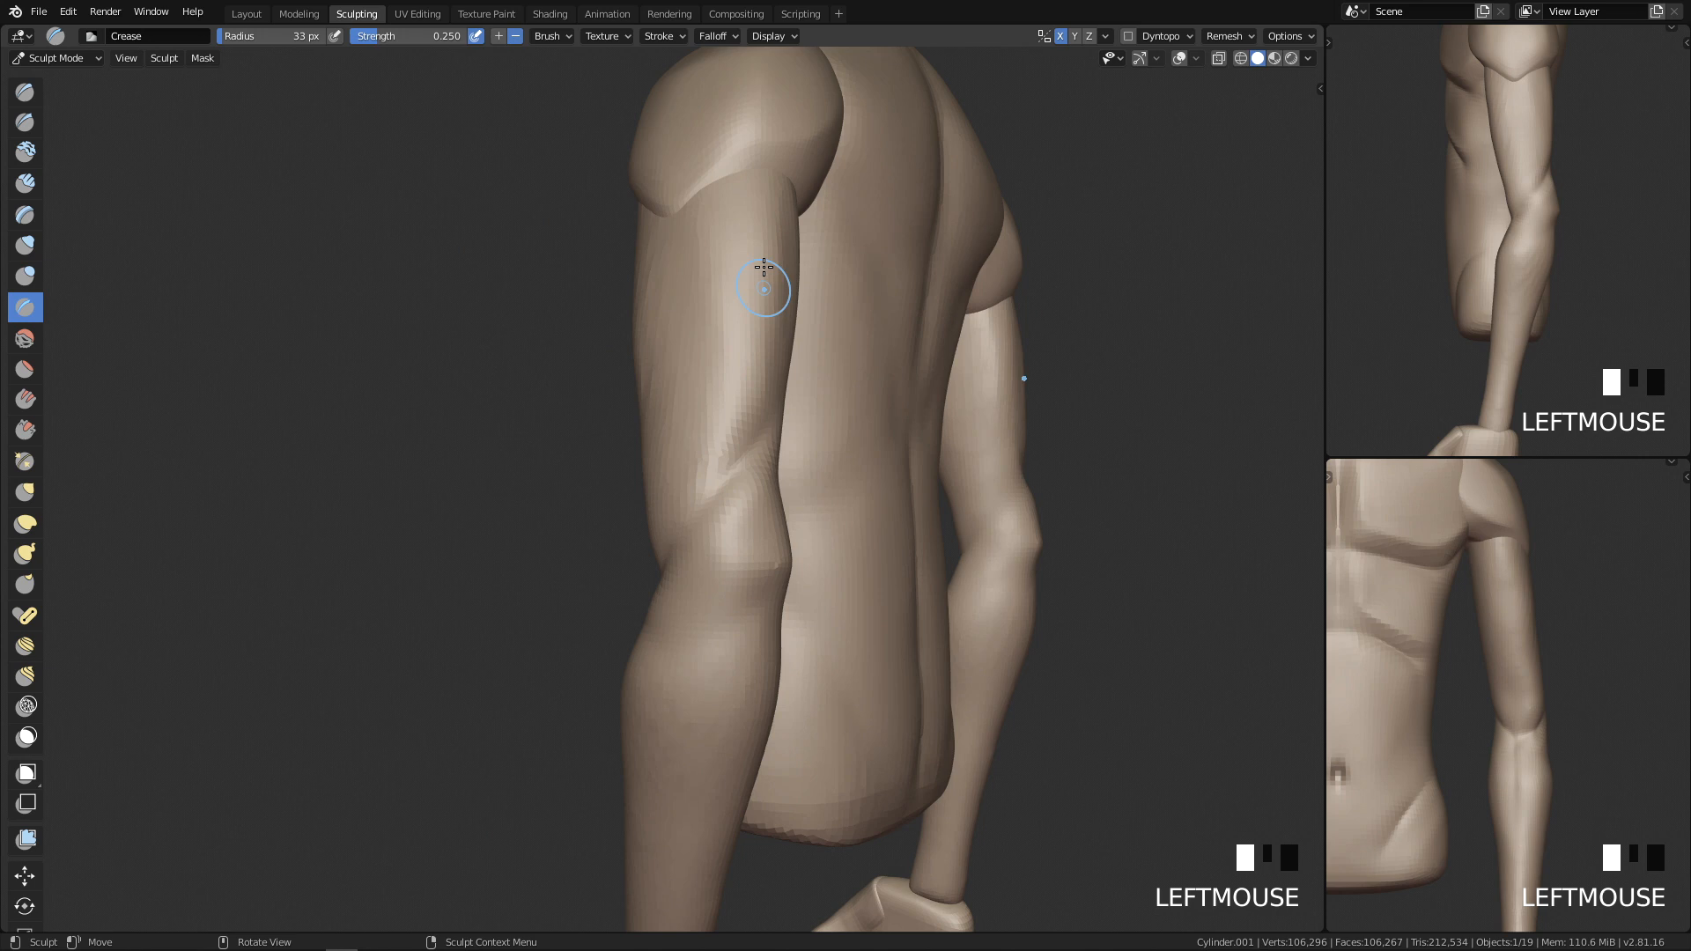
Step: Smooth the groove and the surrounding surface on the back of the arm down to the elbow at 69 px radius
key(f)
click(781, 384)
shift+drag(752, 398, 736, 441)
mouse_move(753, 466)
middle_down()
mouse_move(680, 513)
mouse_move(779, 456)
middle_up()
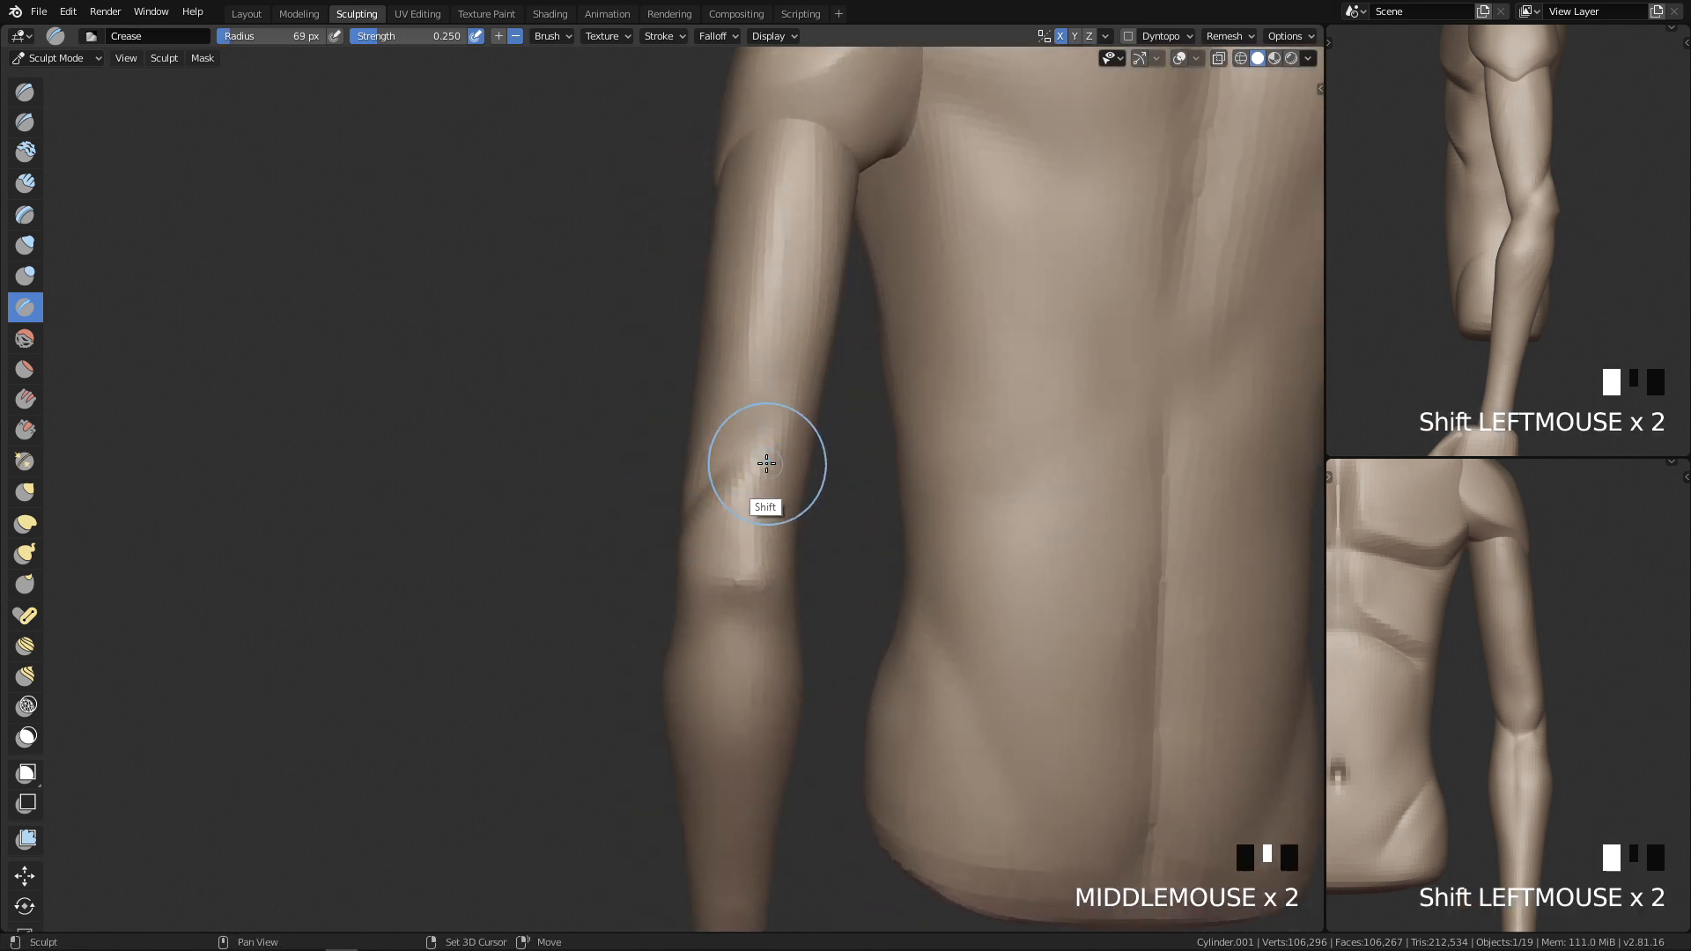
shift+drag(766, 463, 751, 480)
shift+drag(724, 554, 721, 564)
shift+drag(747, 506, 721, 528)
middle_drag(723, 545, 819, 562)
Step: Smooth the forearm and the back of the elbow in side view at 65 px radius
key(q)
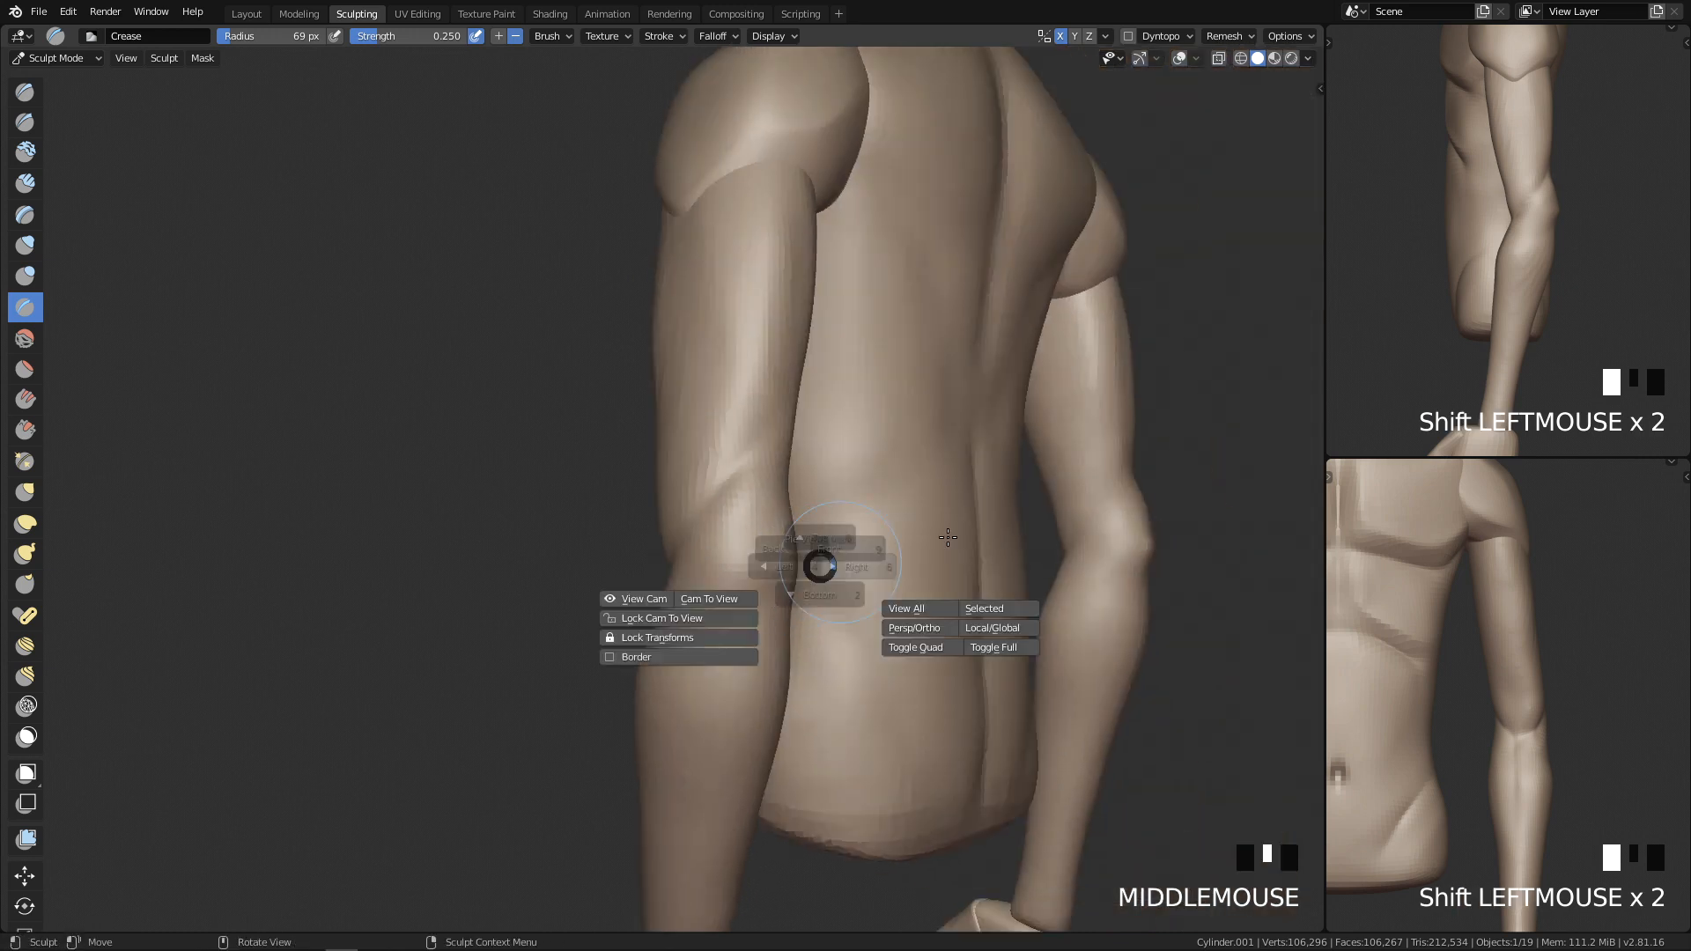
mouse_move(811, 696)
ctrl+middle_down()
mouse_move(755, 645)
mouse_move(758, 743)
mouse_move(693, 506)
ctrl+middle_up()
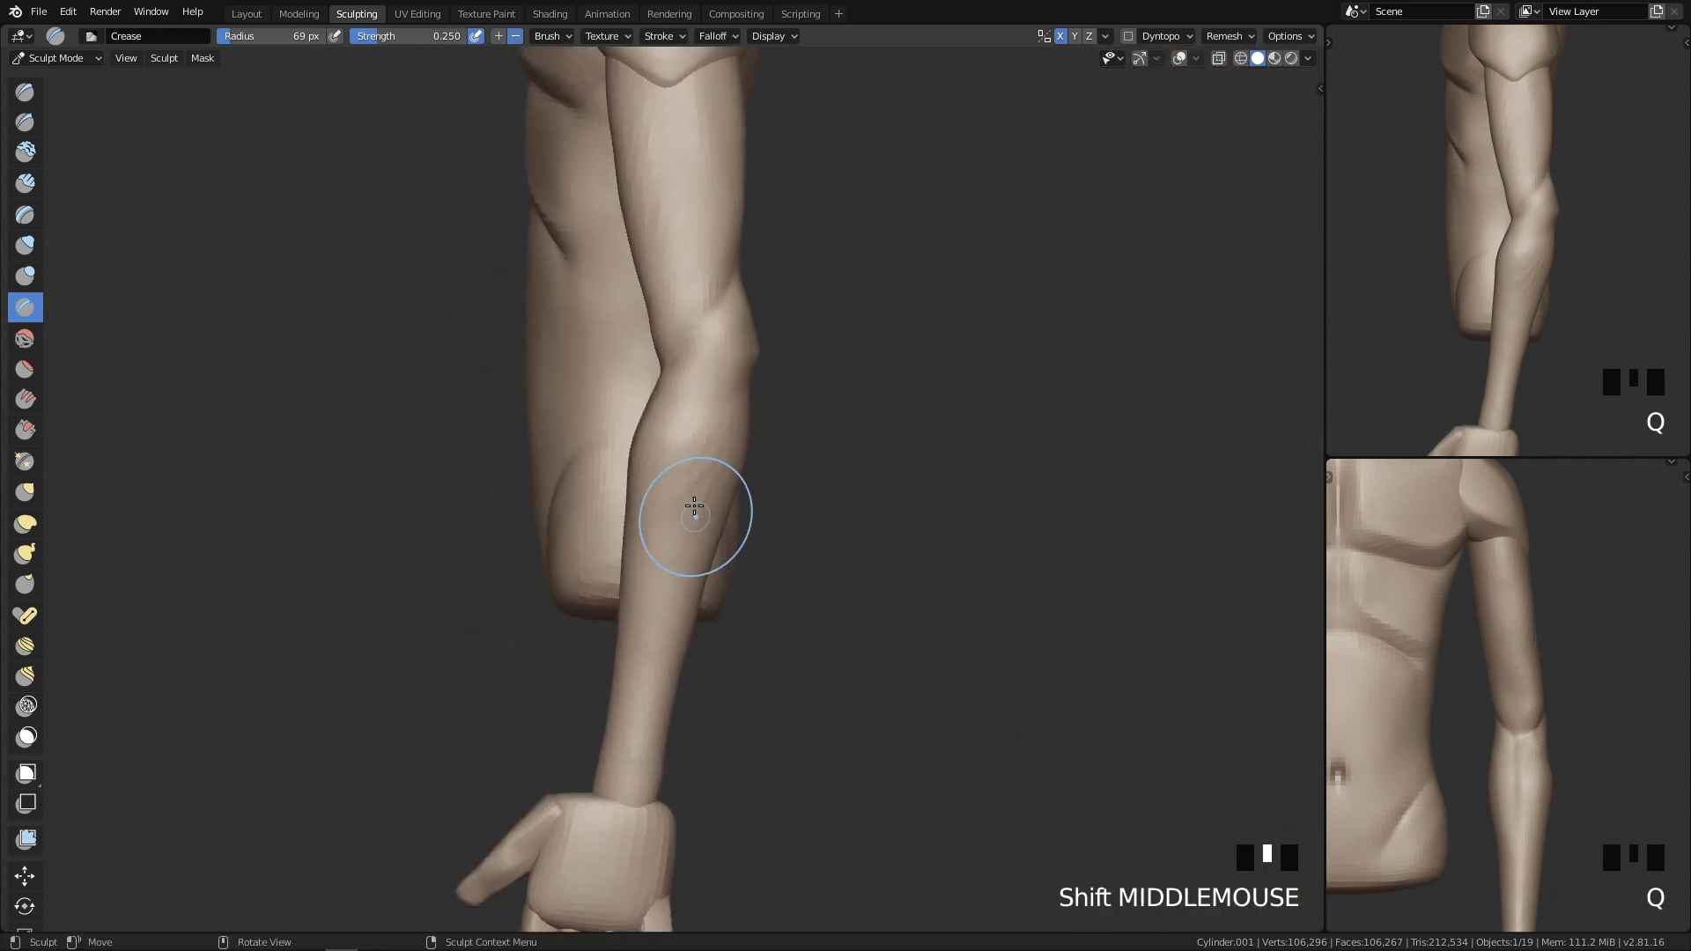
shift+drag(675, 491, 705, 455)
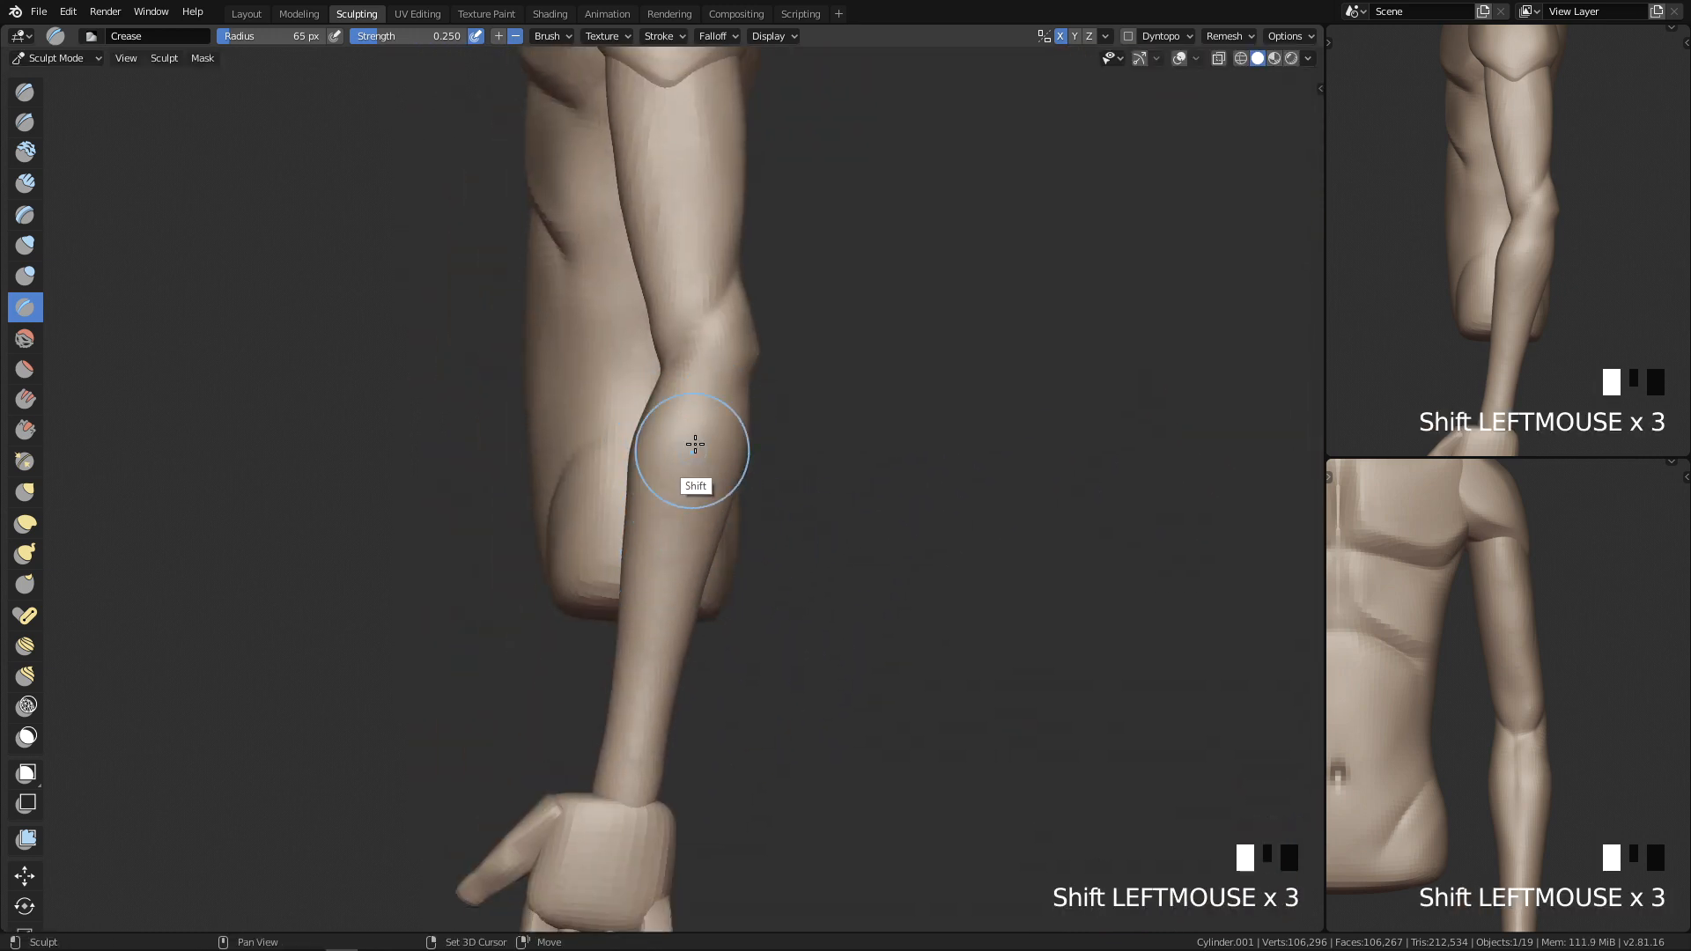
shift+middle_drag(696, 624, 690, 577)
shift+drag(617, 610, 630, 563)
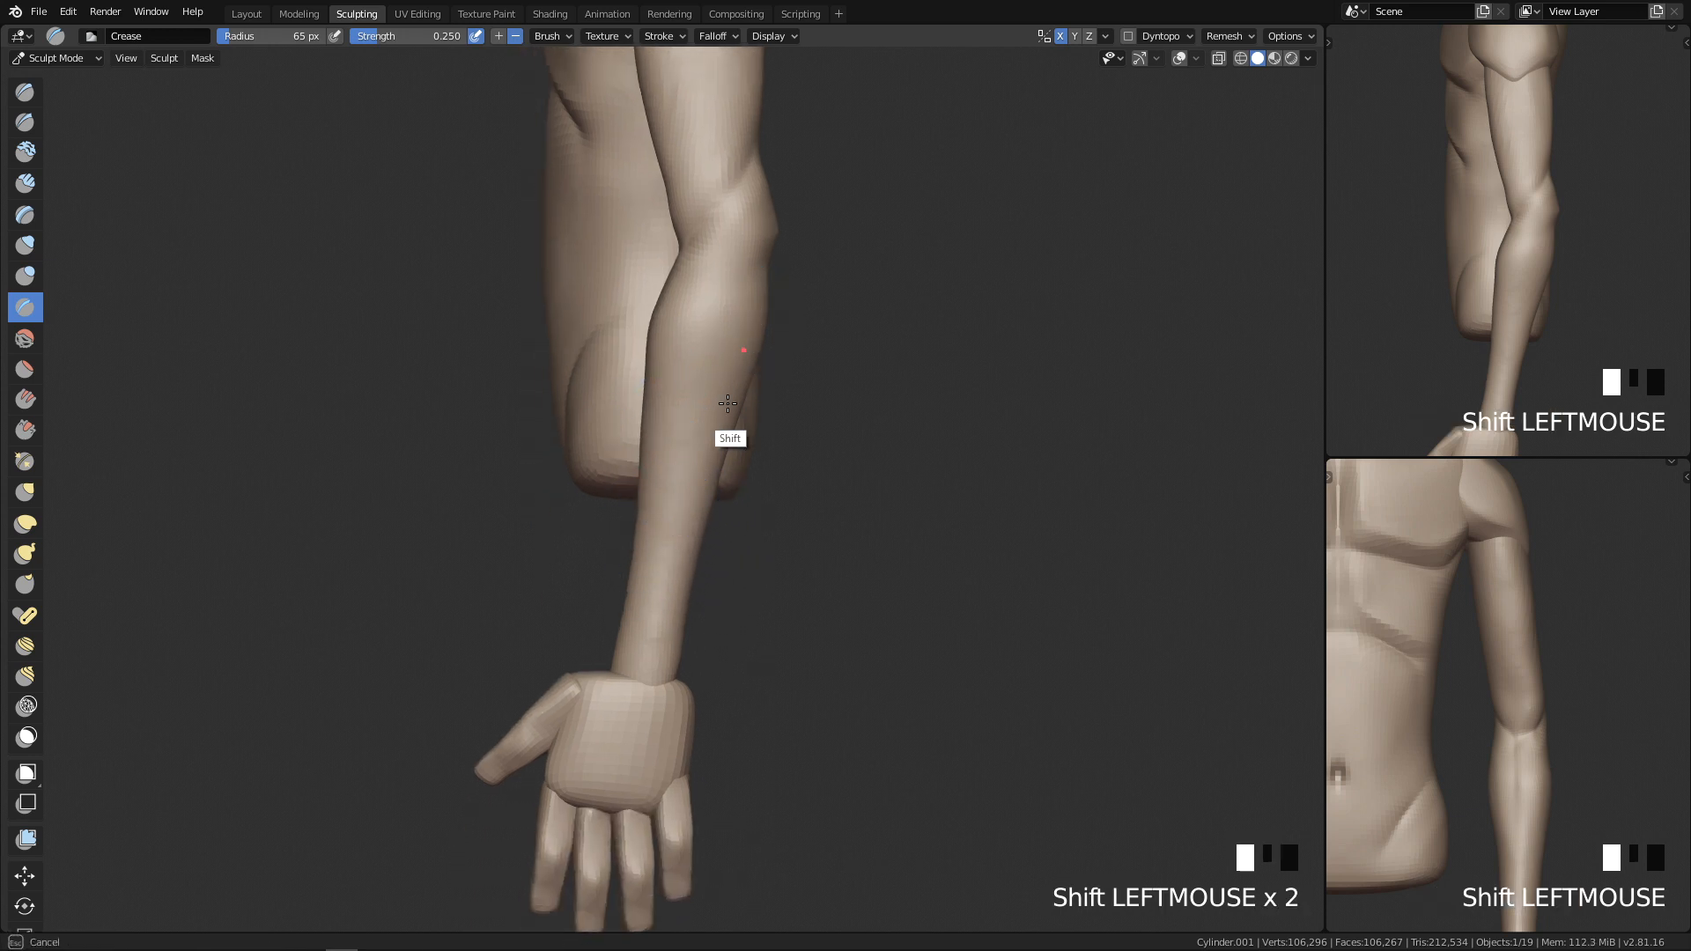
shift+middle_drag(810, 301, 750, 406)
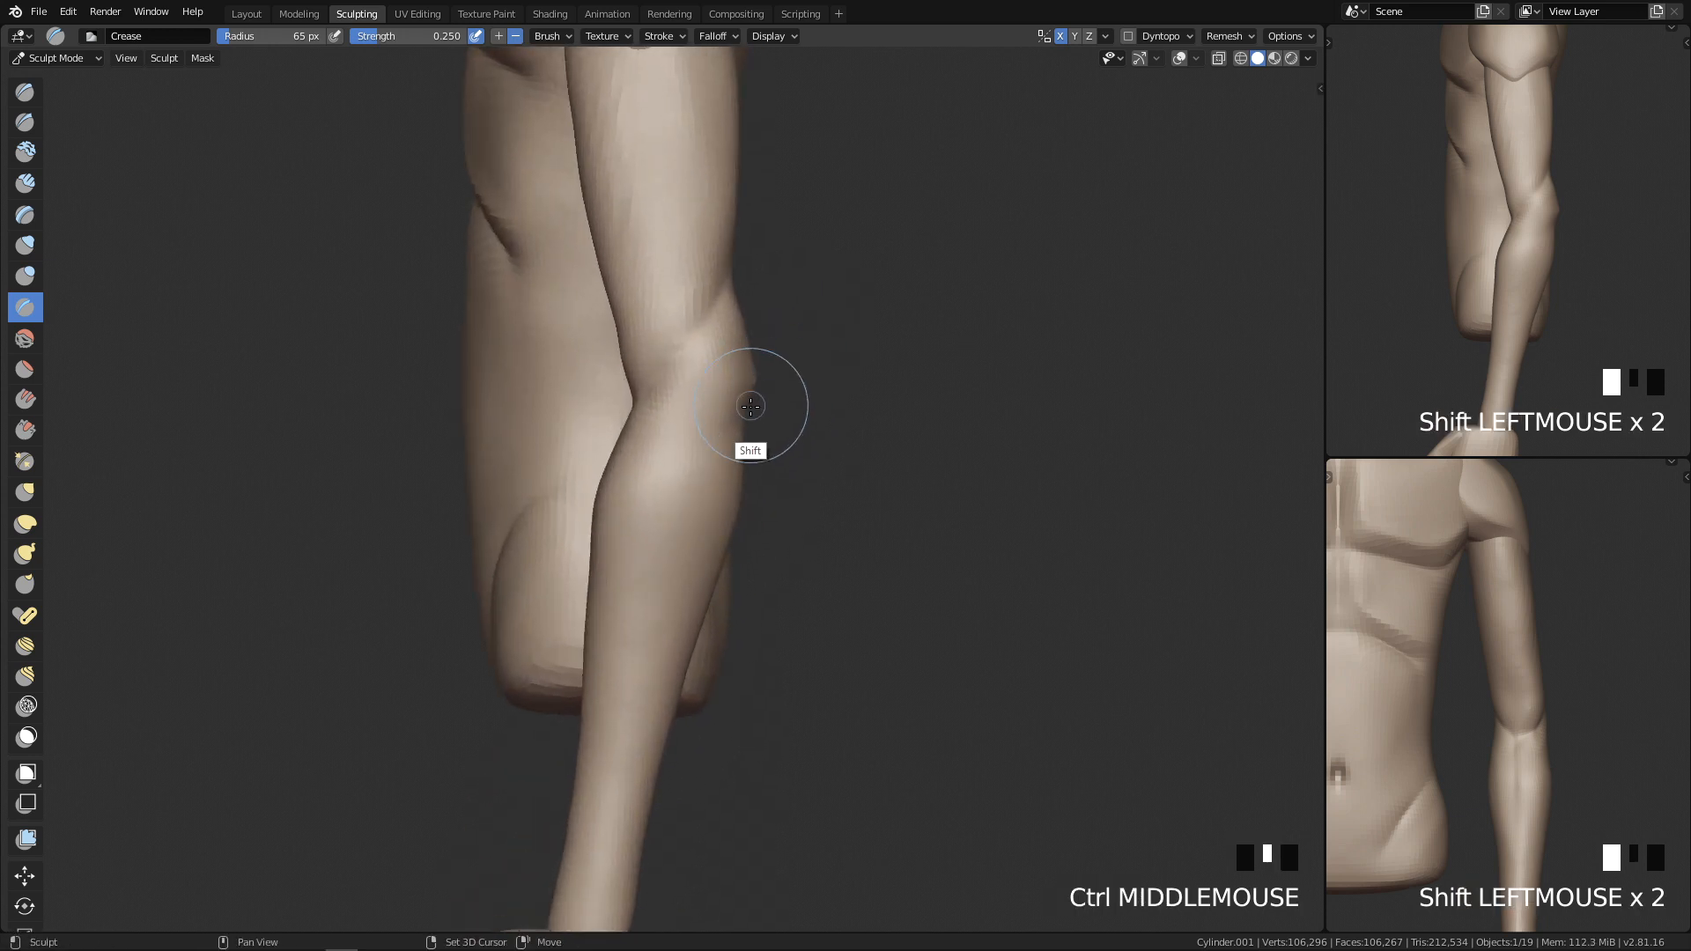
shift+drag(754, 396, 736, 479)
Step: Pull the forearm's outer contour outward just below the elbow in front view with Grab, settling on a 110 px radius
key(q)
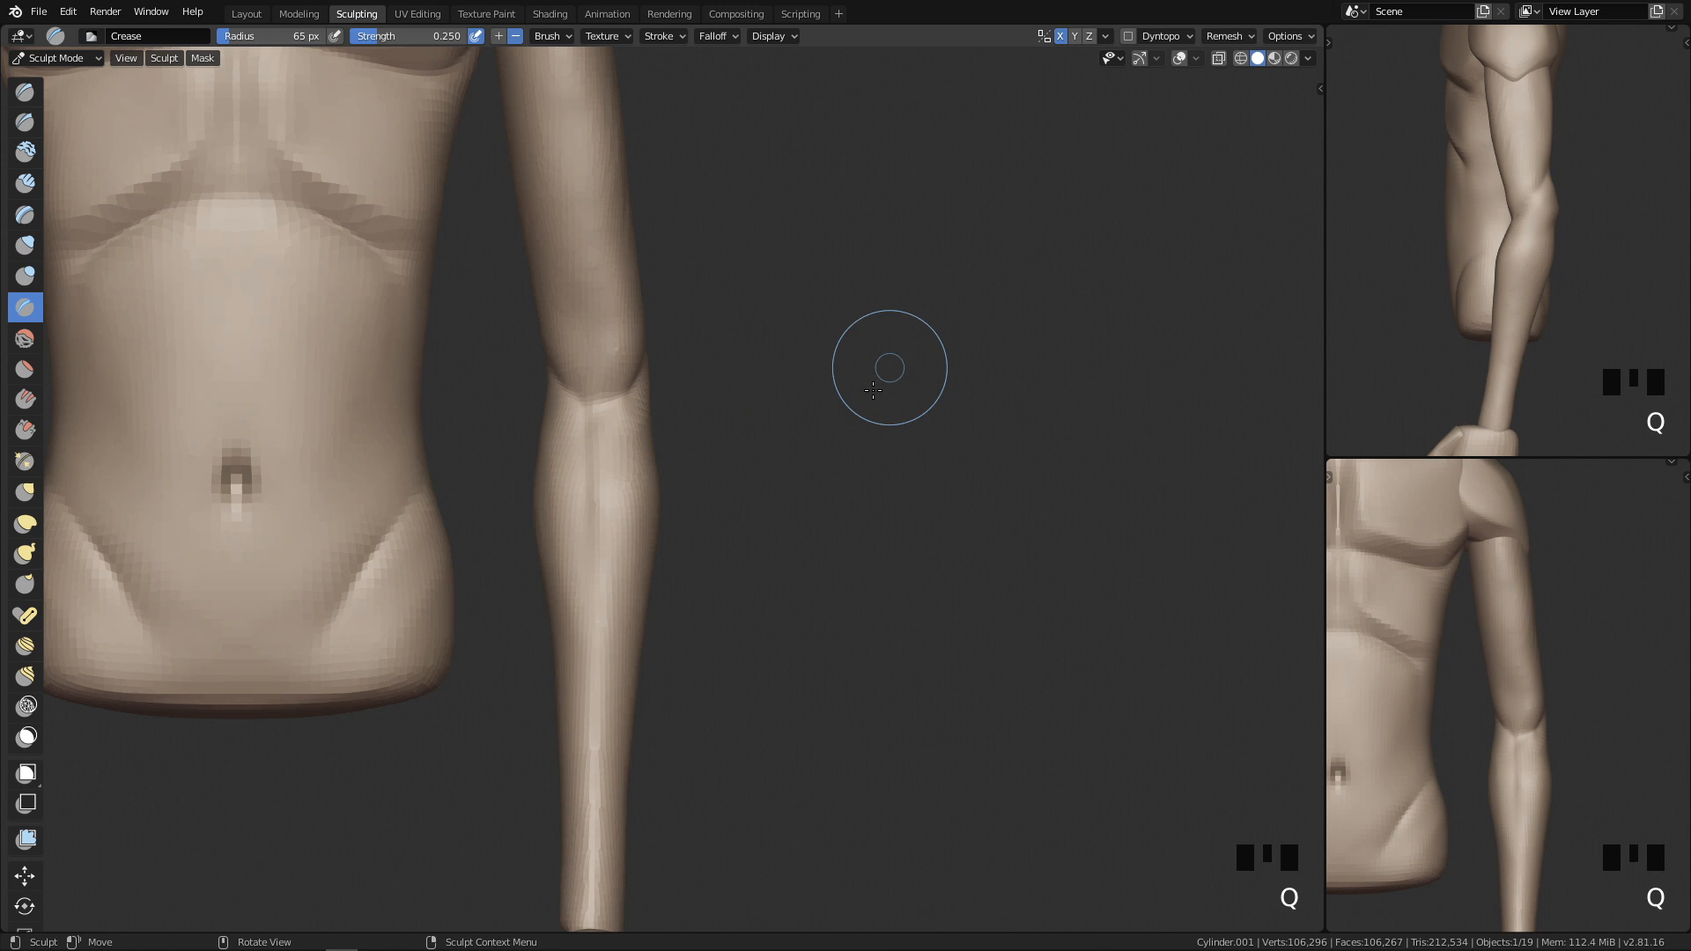
ctrl+middle_drag(785, 531, 763, 494)
ctrl+middle_drag(698, 601, 710, 435)
key(g)
key(f)
click(813, 424)
key(f)
click(693, 401)
drag(662, 416, 667, 421)
key(ctrl+z)
key(f)
click(787, 412)
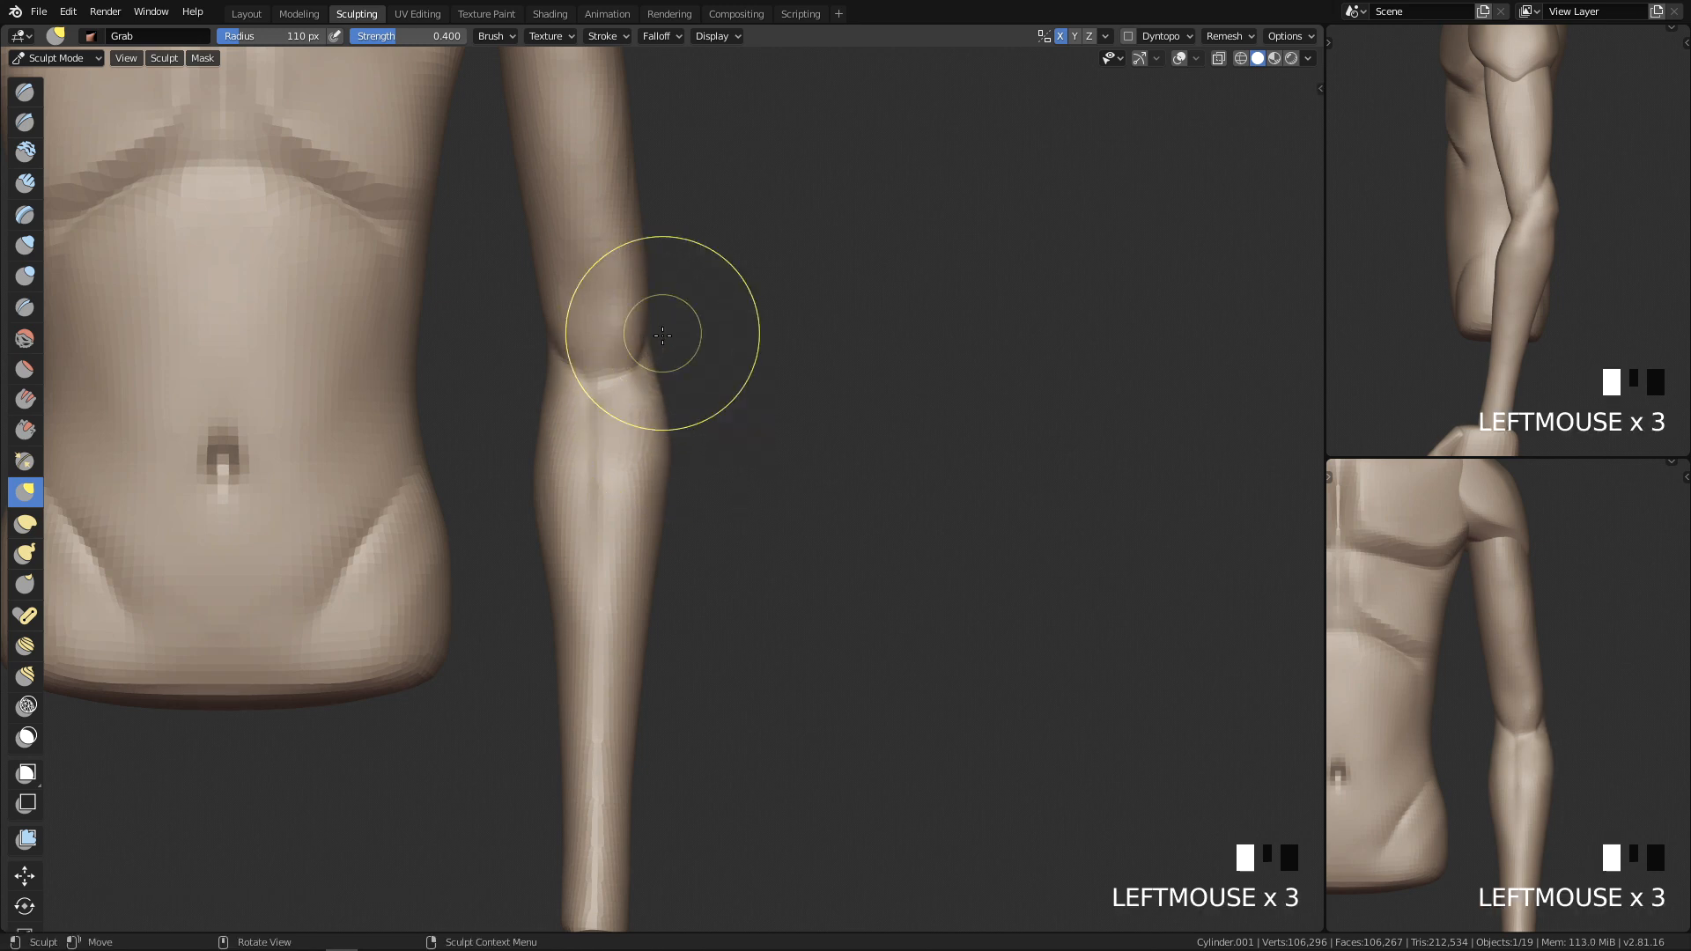
Step: Adjust the outer contour of the upper arm below the shoulder in front view with Grab at 130 px radius
ctrl+middle_drag(716, 236, 702, 431)
key(f)
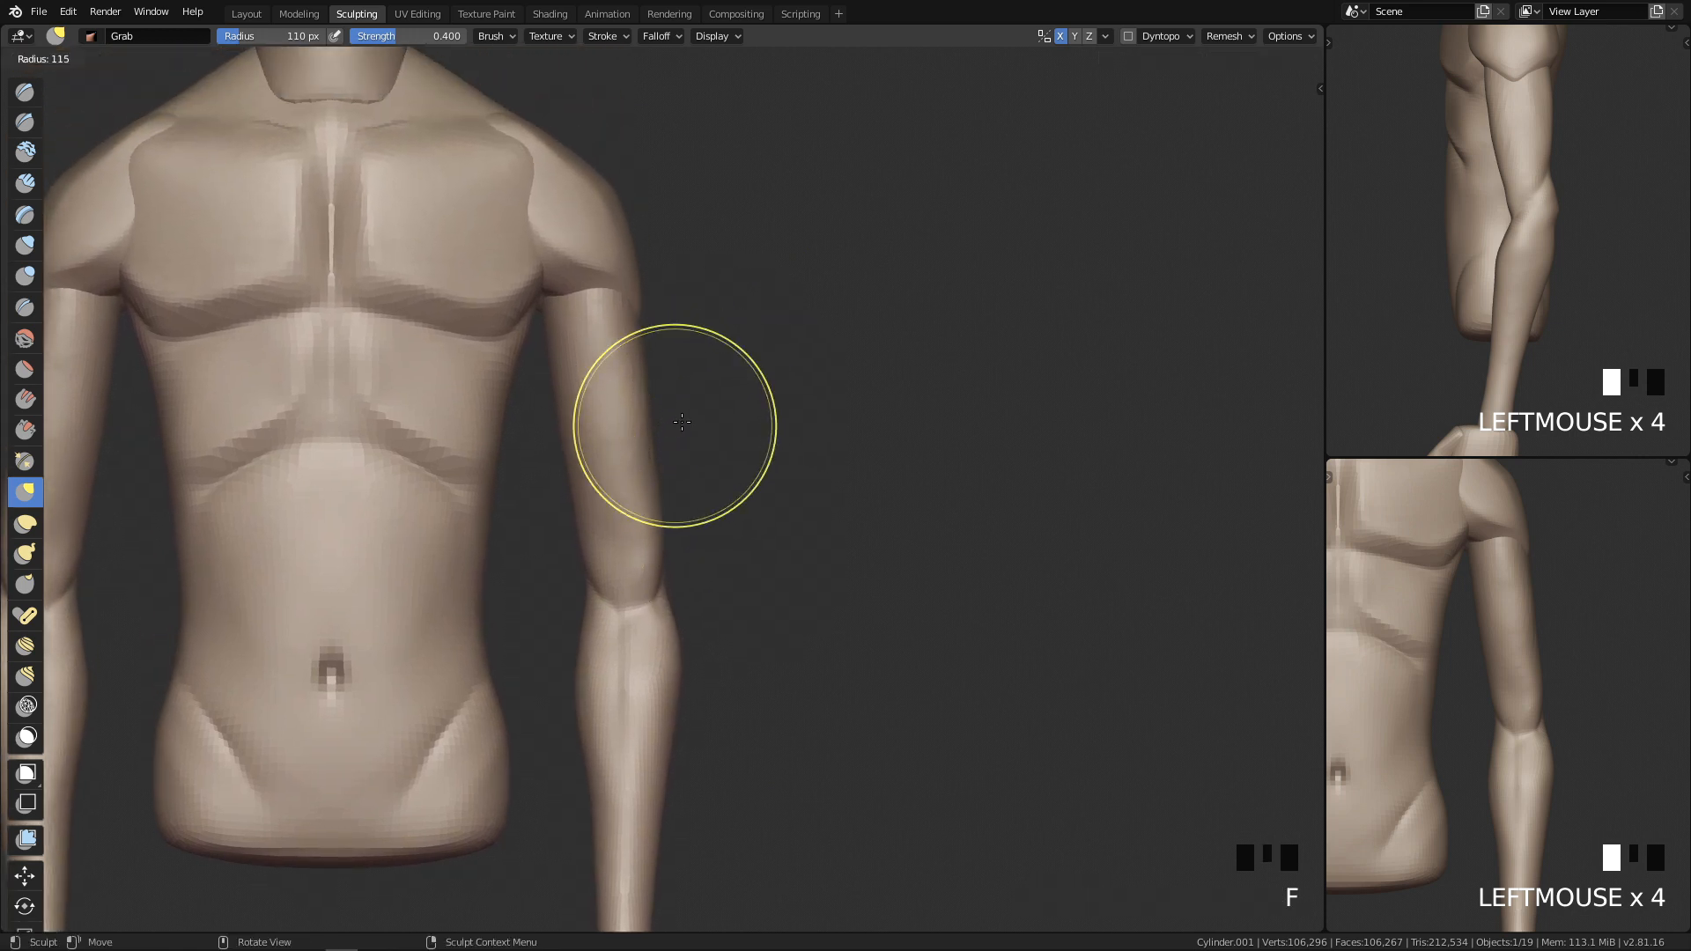
click(693, 421)
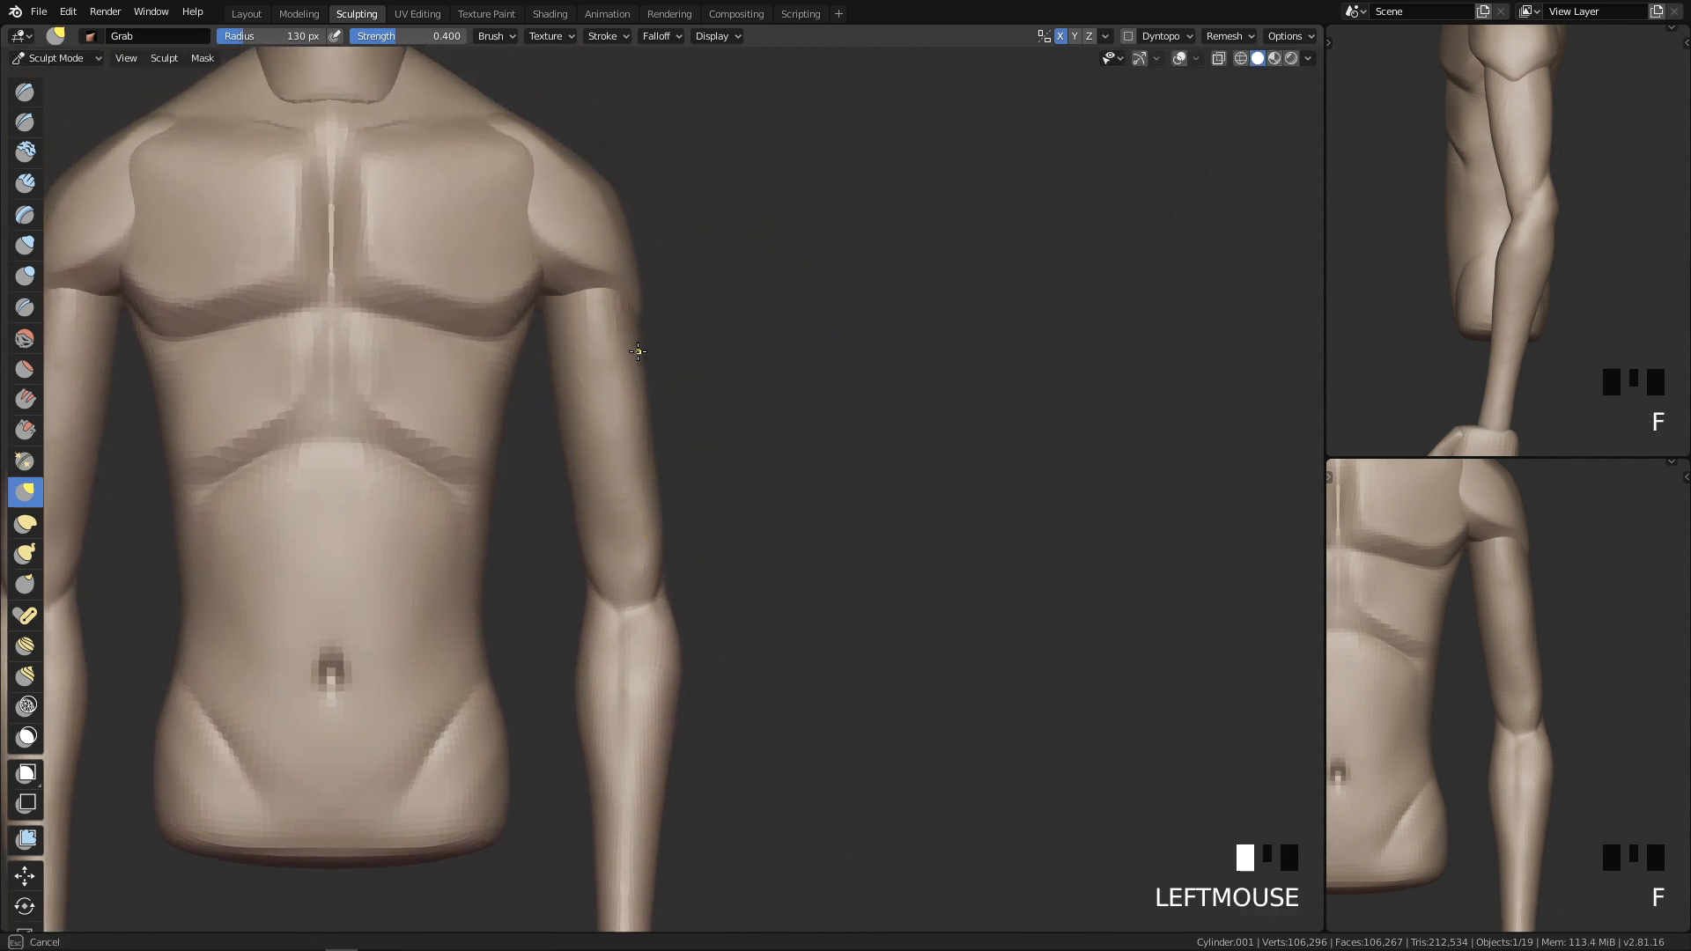
ctrl+middle_drag(679, 427, 649, 457)
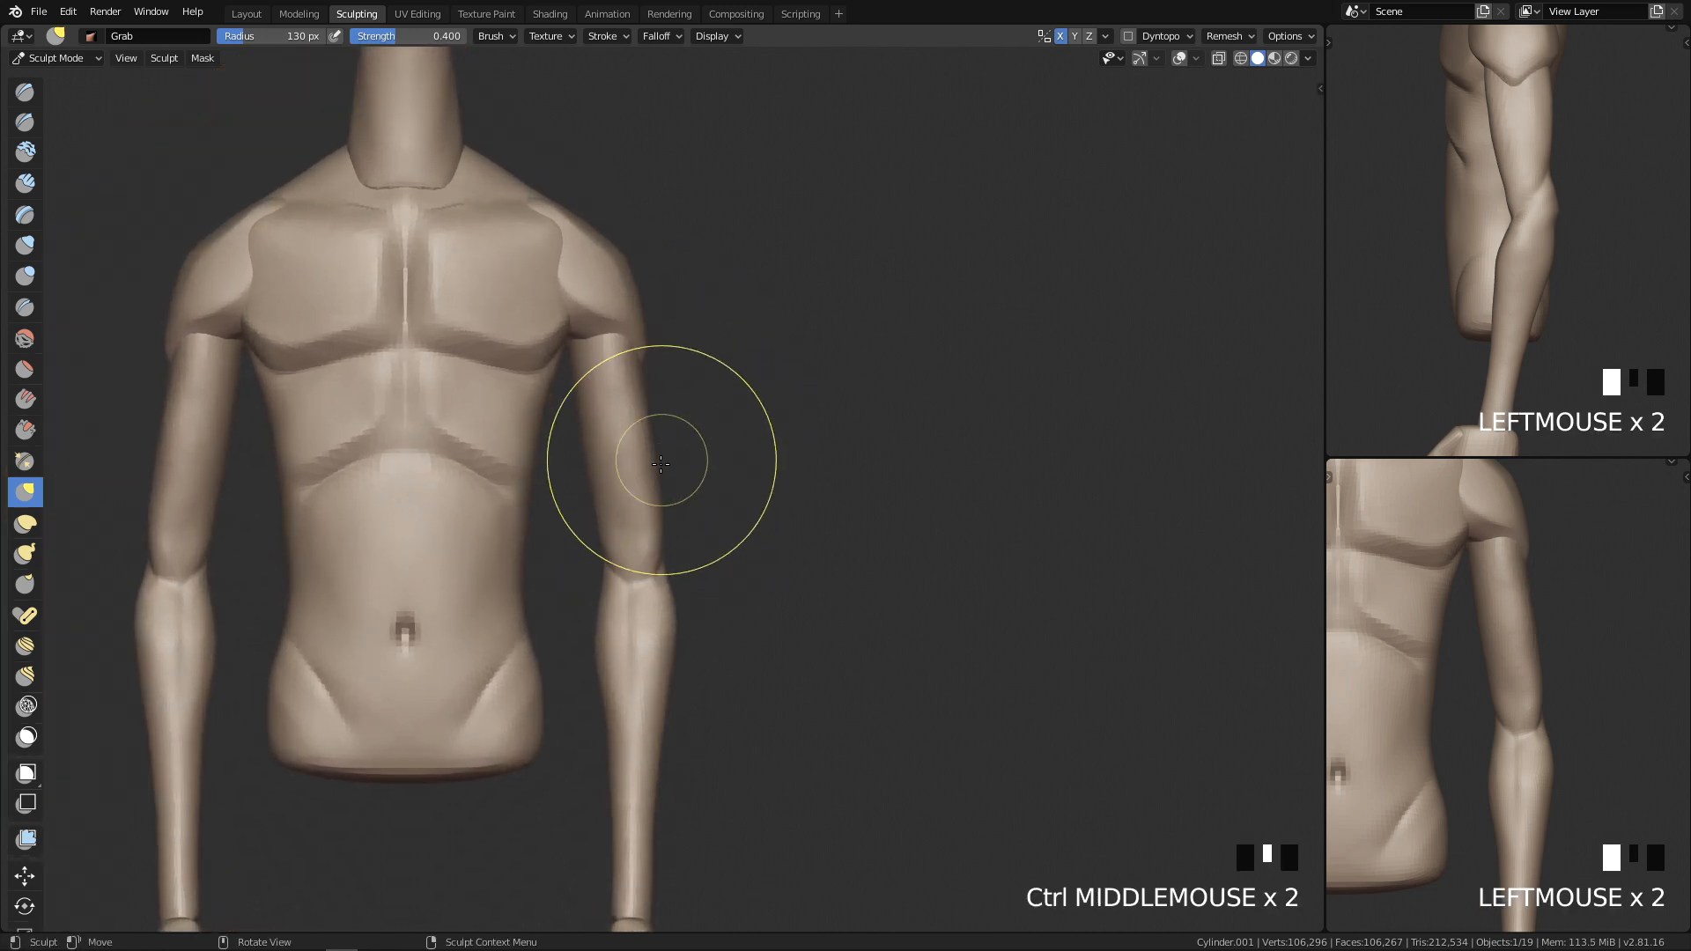
Step: Adjust the upper arm's inner contour with Grab at 127 px radius, undo the last change, and reduce the radius to 96 px
key(f)
click(655, 510)
key(f)
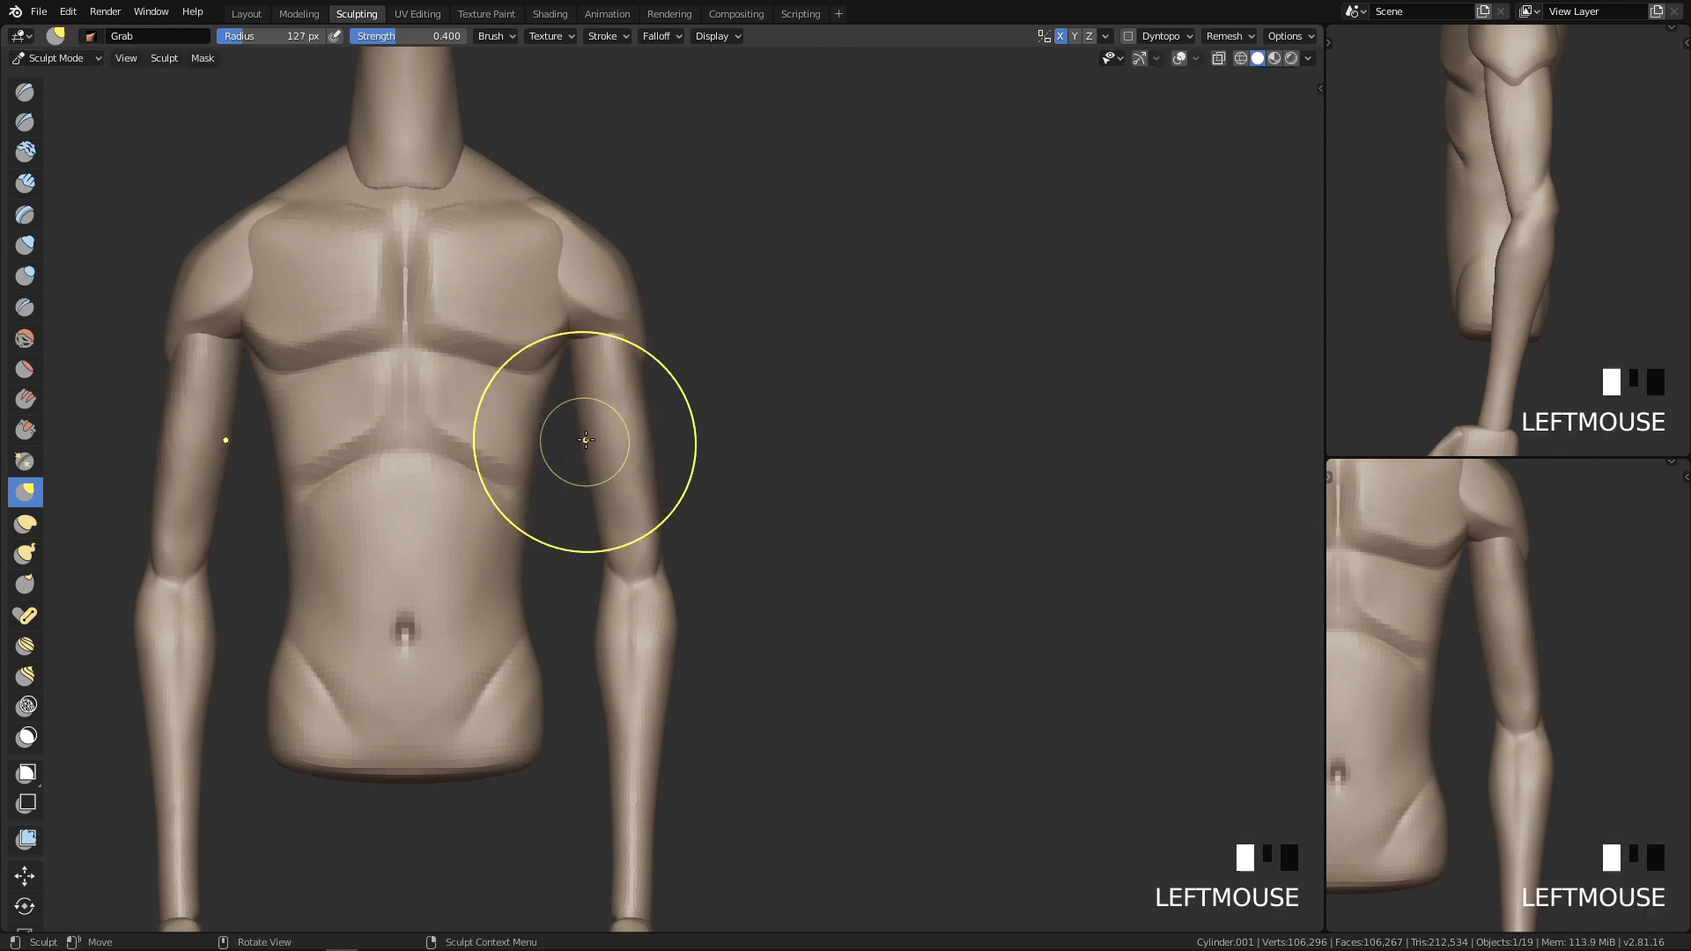
mouse_move(608, 432)
ctrl+middle_down()
mouse_move(737, 621)
mouse_move(717, 806)
mouse_move(693, 617)
ctrl+middle_up()
key(ctrl+z)
key(f)
click(632, 441)
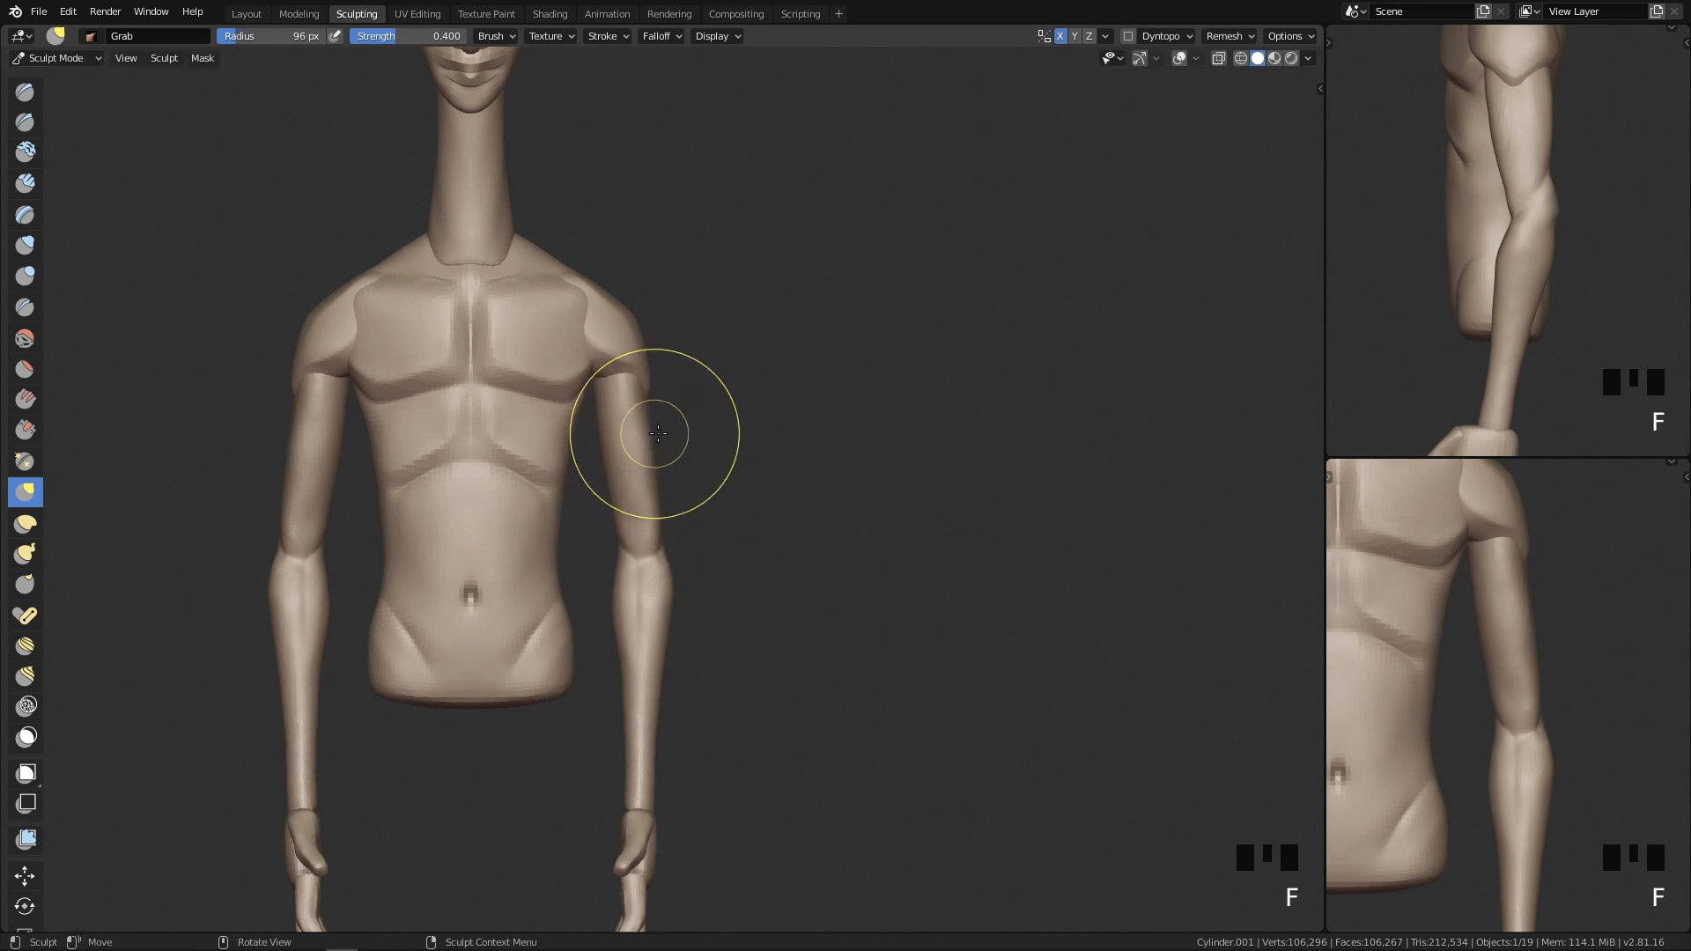
Step: Shape the forearm's inner contour with Grab at 136 px and 76 px radius, and adjust the wrist at 112 px
mouse_move(733, 831)
shift+middle_down()
mouse_move(698, 710)
mouse_move(690, 724)
mouse_move(689, 613)
mouse_move(622, 476)
shift+middle_up()
key(f)
click(588, 374)
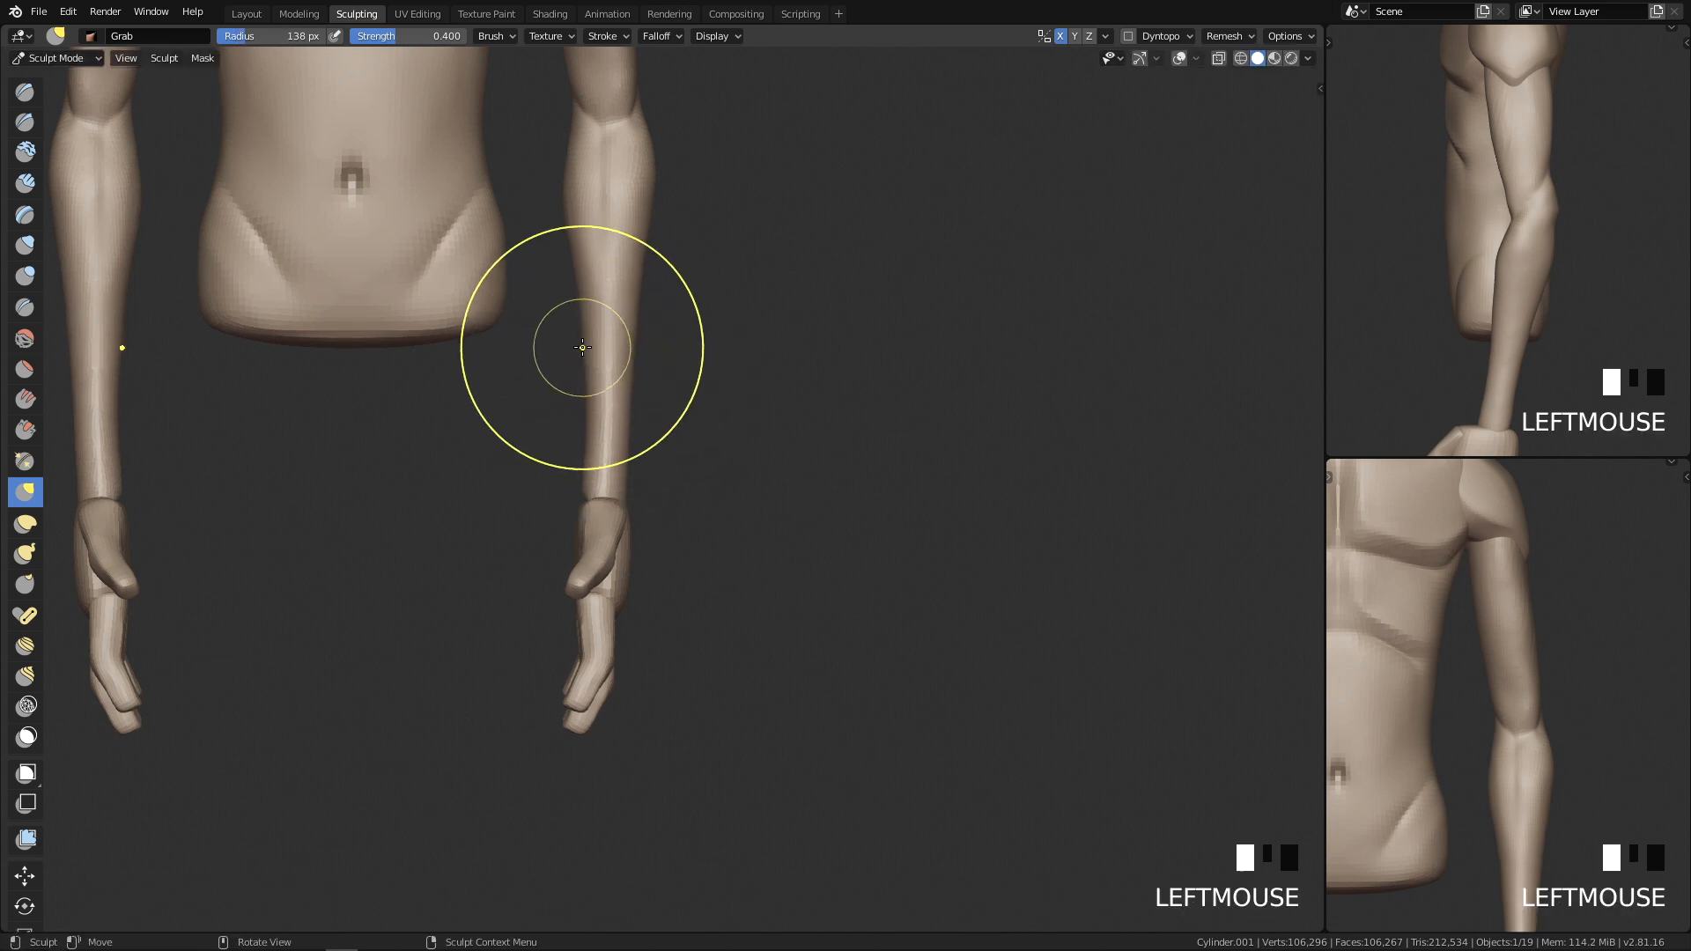
key(f)
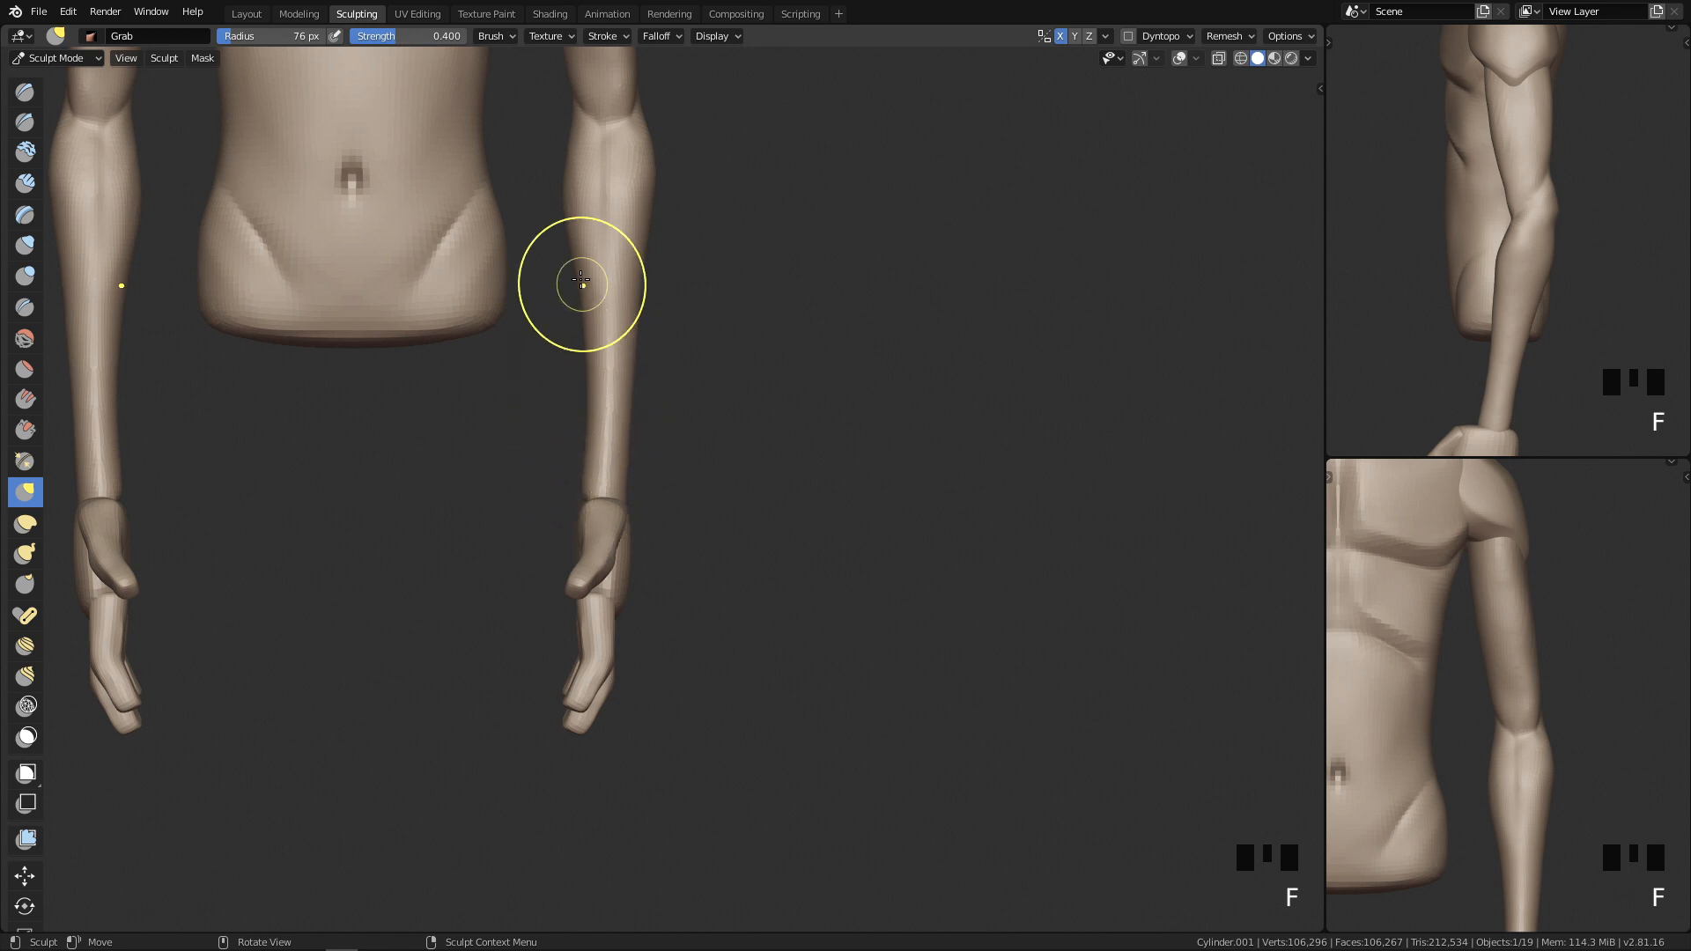
mouse_move(662, 568)
ctrl+middle_down()
mouse_move(650, 582)
mouse_move(661, 550)
ctrl+middle_up()
key(f)
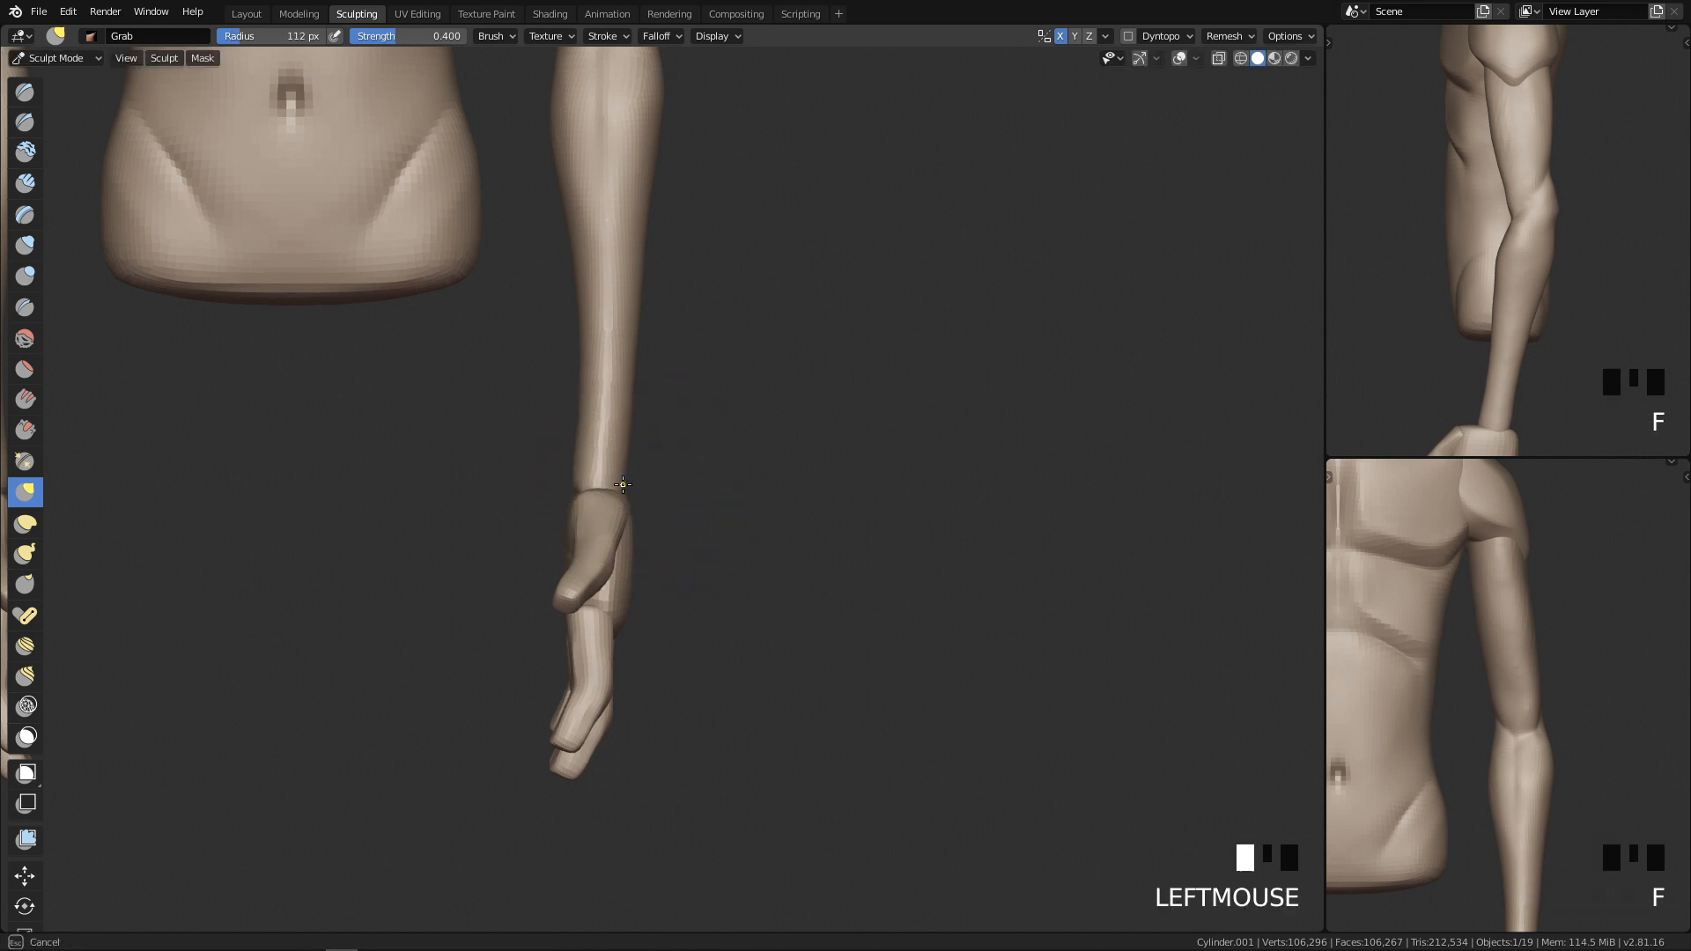
mouse_move(705, 377)
ctrl+middle_down()
mouse_move(774, 510)
mouse_move(784, 616)
mouse_move(728, 733)
mouse_move(742, 563)
mouse_move(717, 586)
mouse_move(695, 528)
ctrl+middle_up()
Step: Smooth the side of the elbow near the inner bend at 29 px radius in side view
key(f)
click(539, 405)
shift+drag(577, 493, 591, 518)
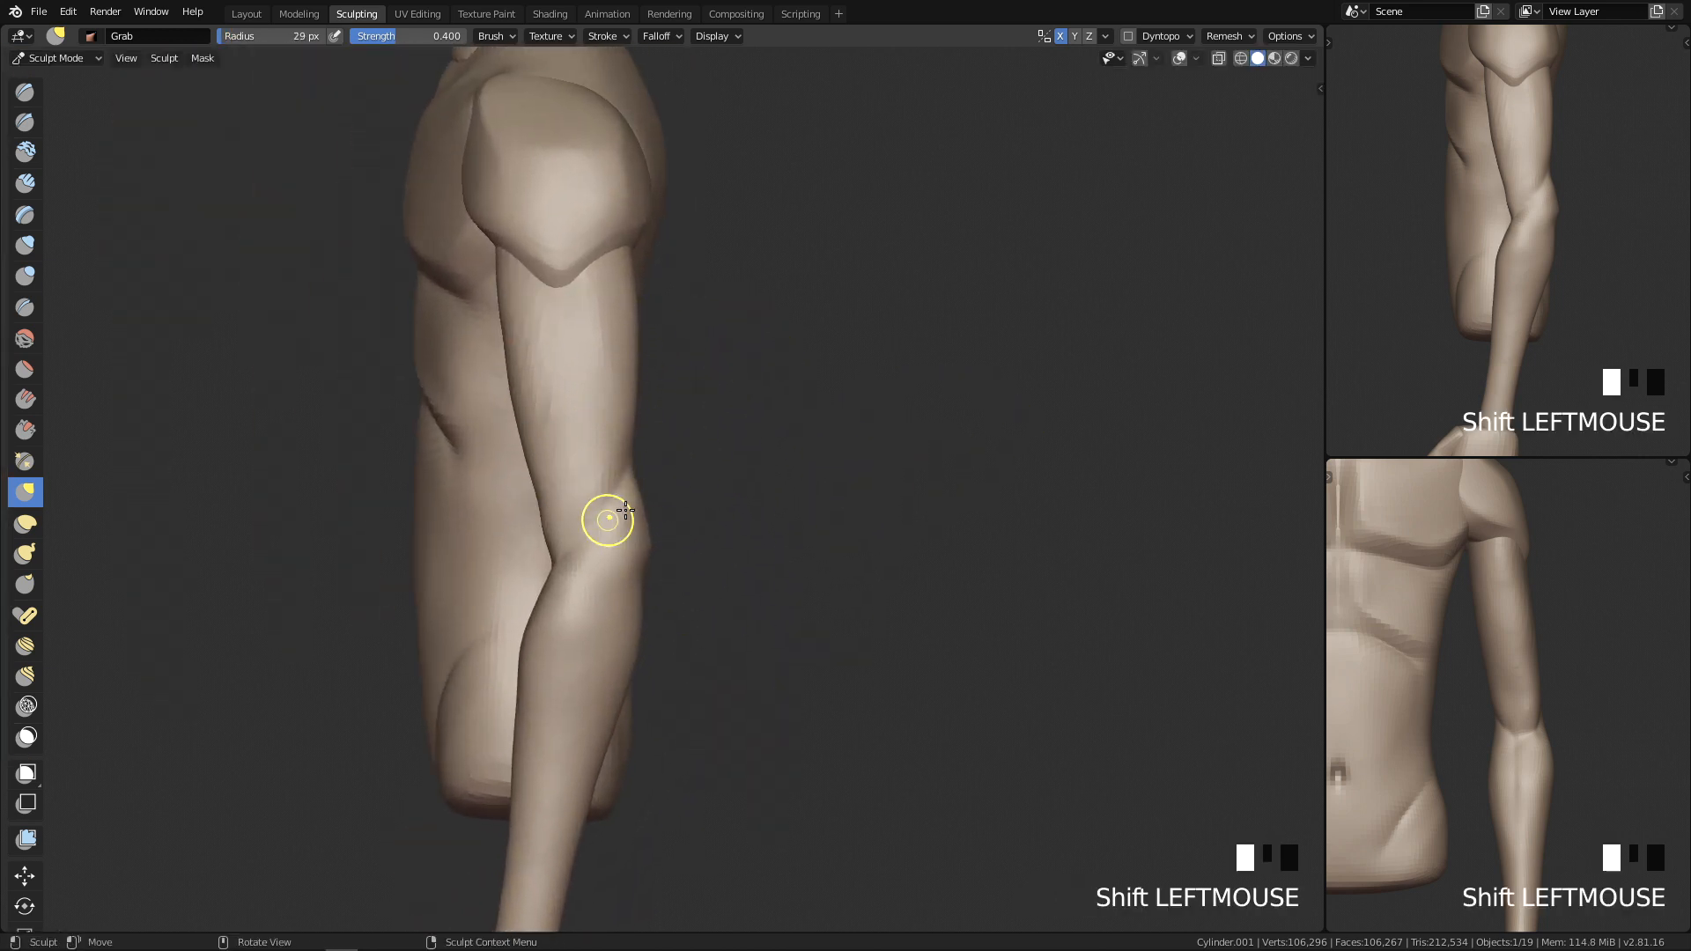
Step: Carve a fold across the front and outer side of the elbow with the Crease brush at 29 px radius
key(q)
key(q)
ctrl+middle_drag(642, 740, 655, 576)
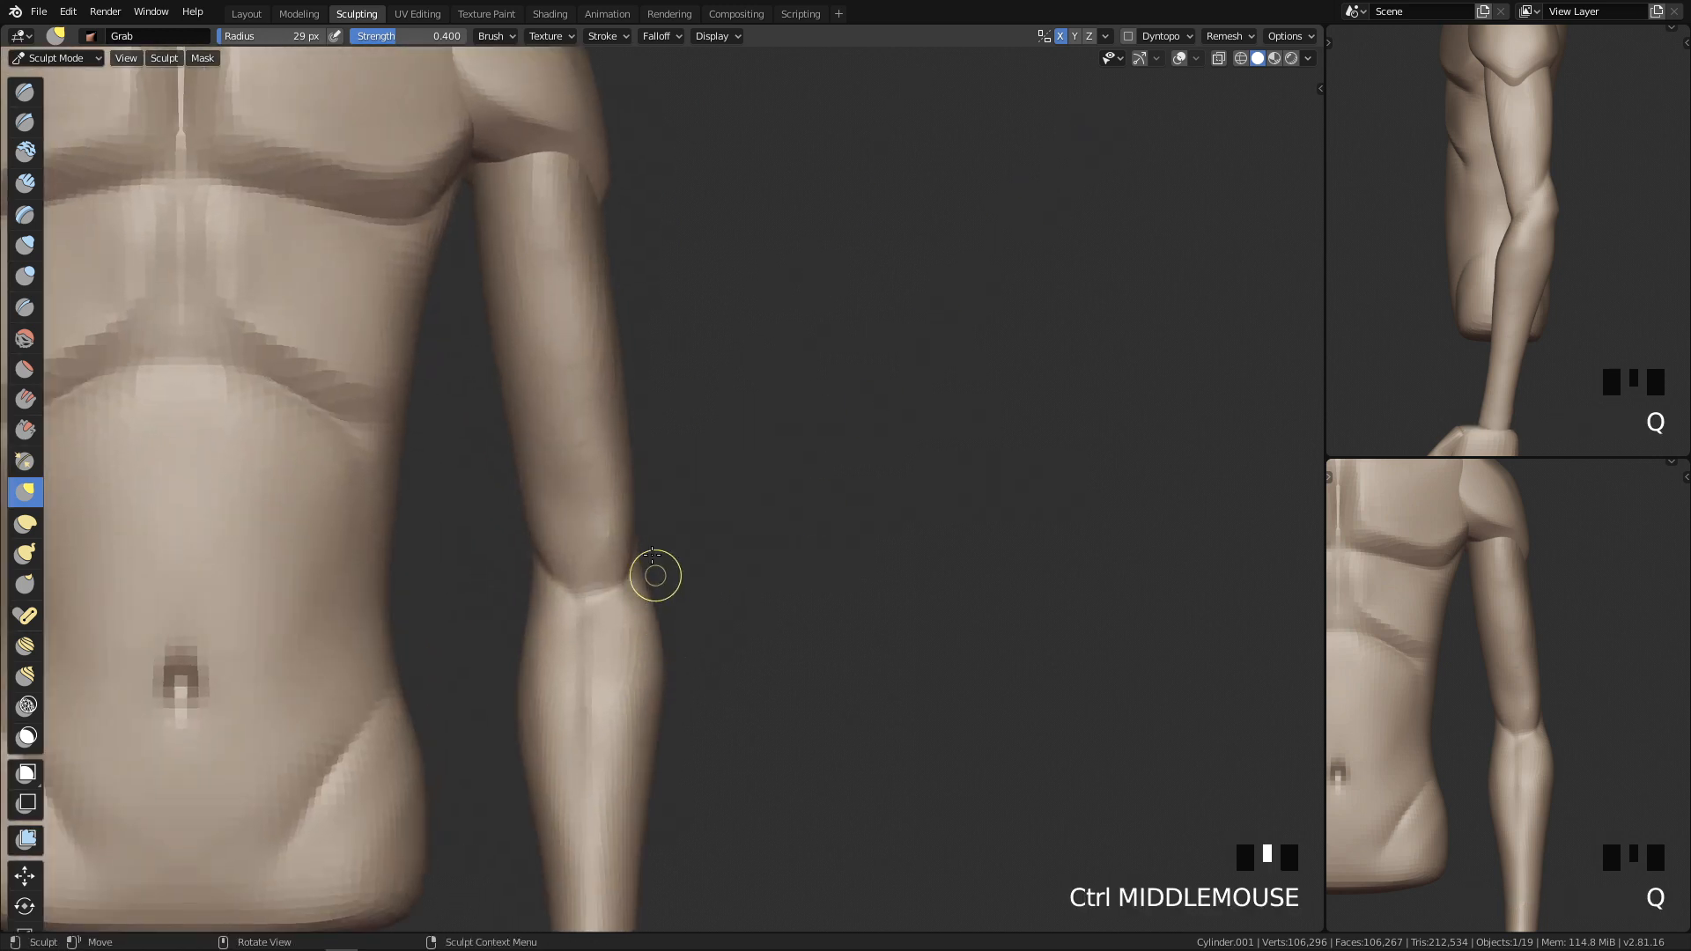
key(4)
mouse_move(634, 706)
shift+middle_down()
mouse_move(664, 510)
mouse_move(625, 528)
shift+middle_up()
drag(588, 503, 604, 463)
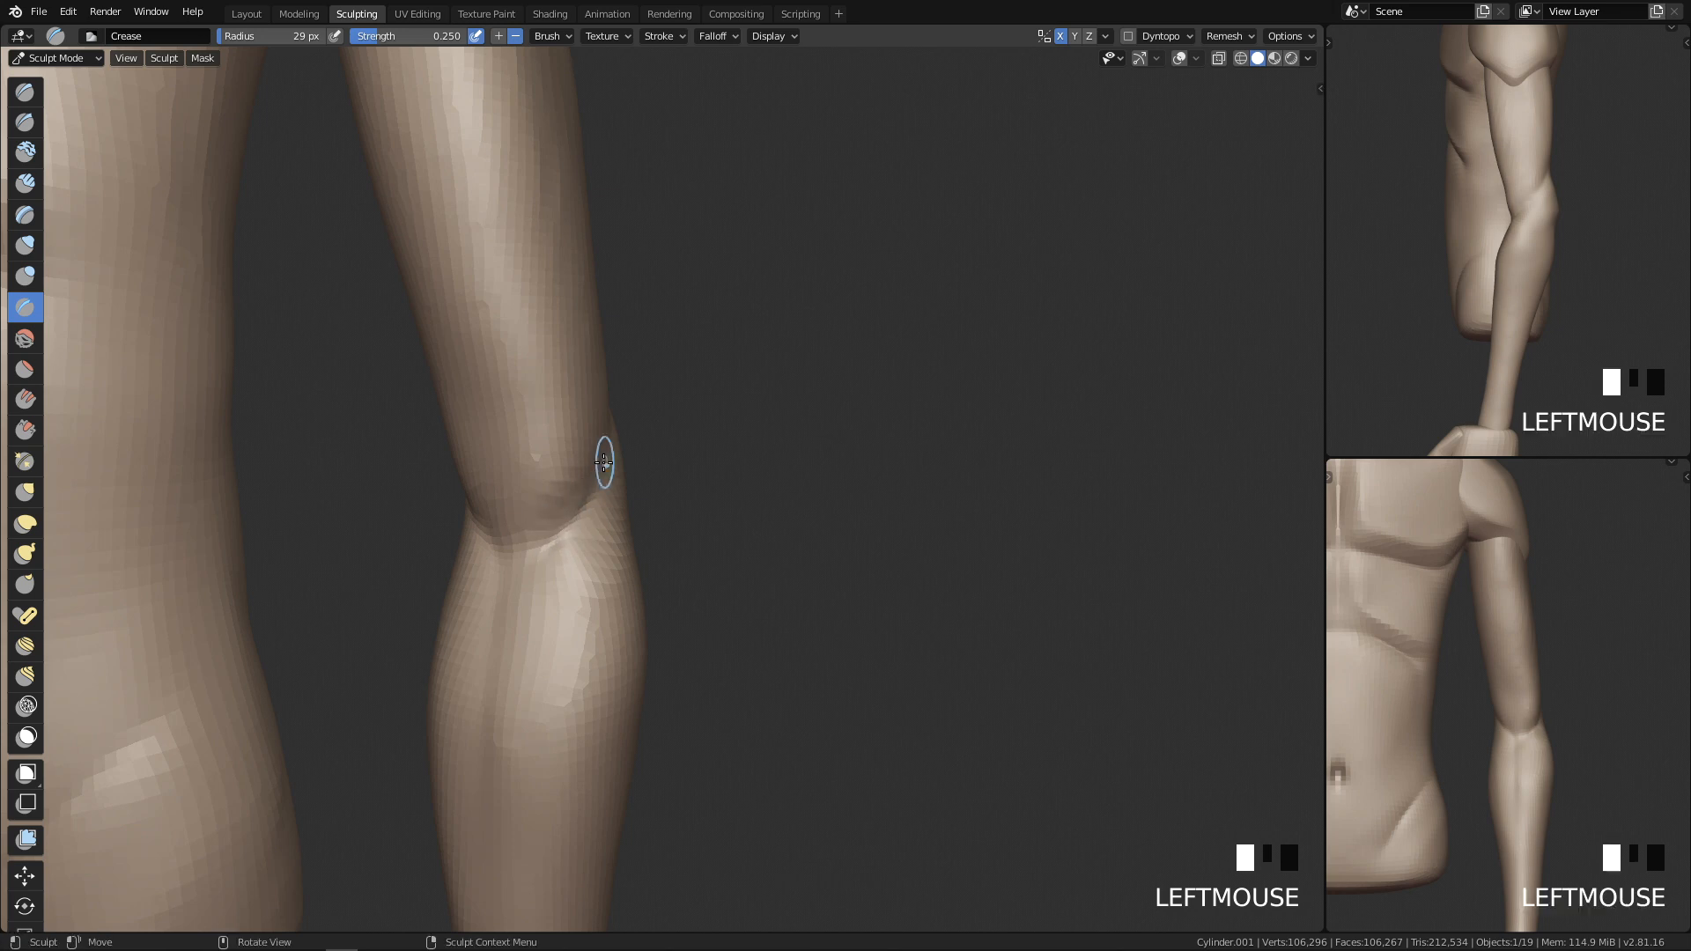
drag(551, 531, 541, 534)
middle_drag(604, 528, 570, 520)
drag(594, 432, 510, 518)
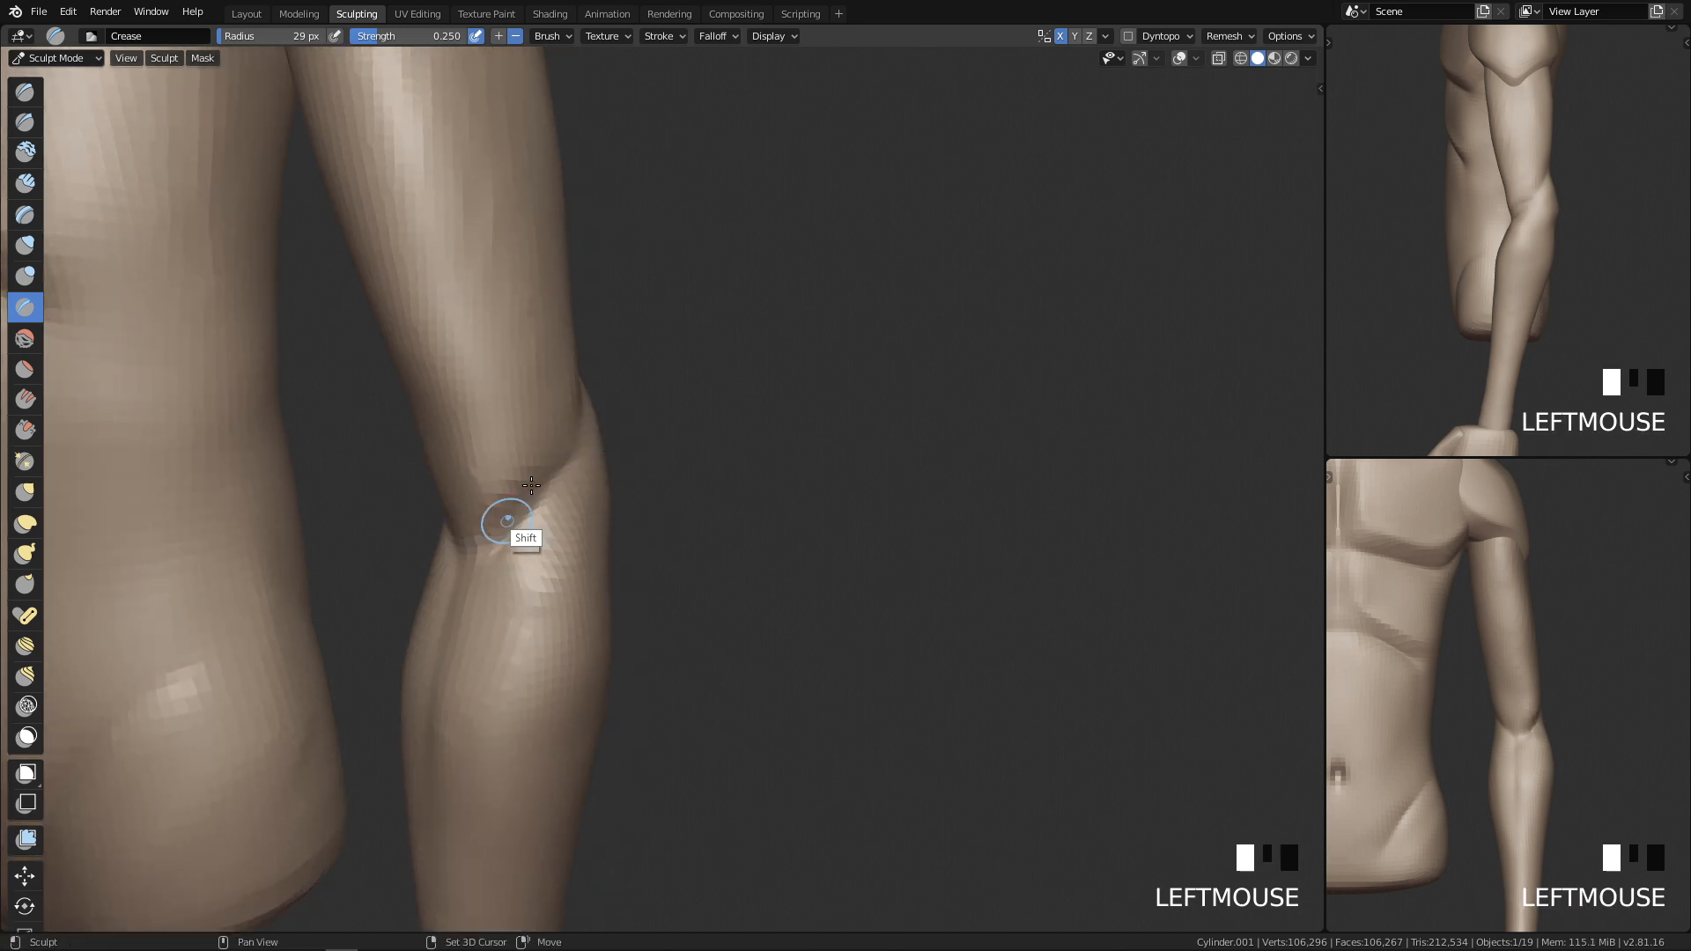
Step: Smooth the elbow fold in front and side views at 29 px radius, switching to the Clay Strips brush in between
key(q)
mouse_move(613, 438)
shift+mouse_down()
mouse_move(633, 405)
mouse_move(597, 501)
shift+mouse_up()
key(3)
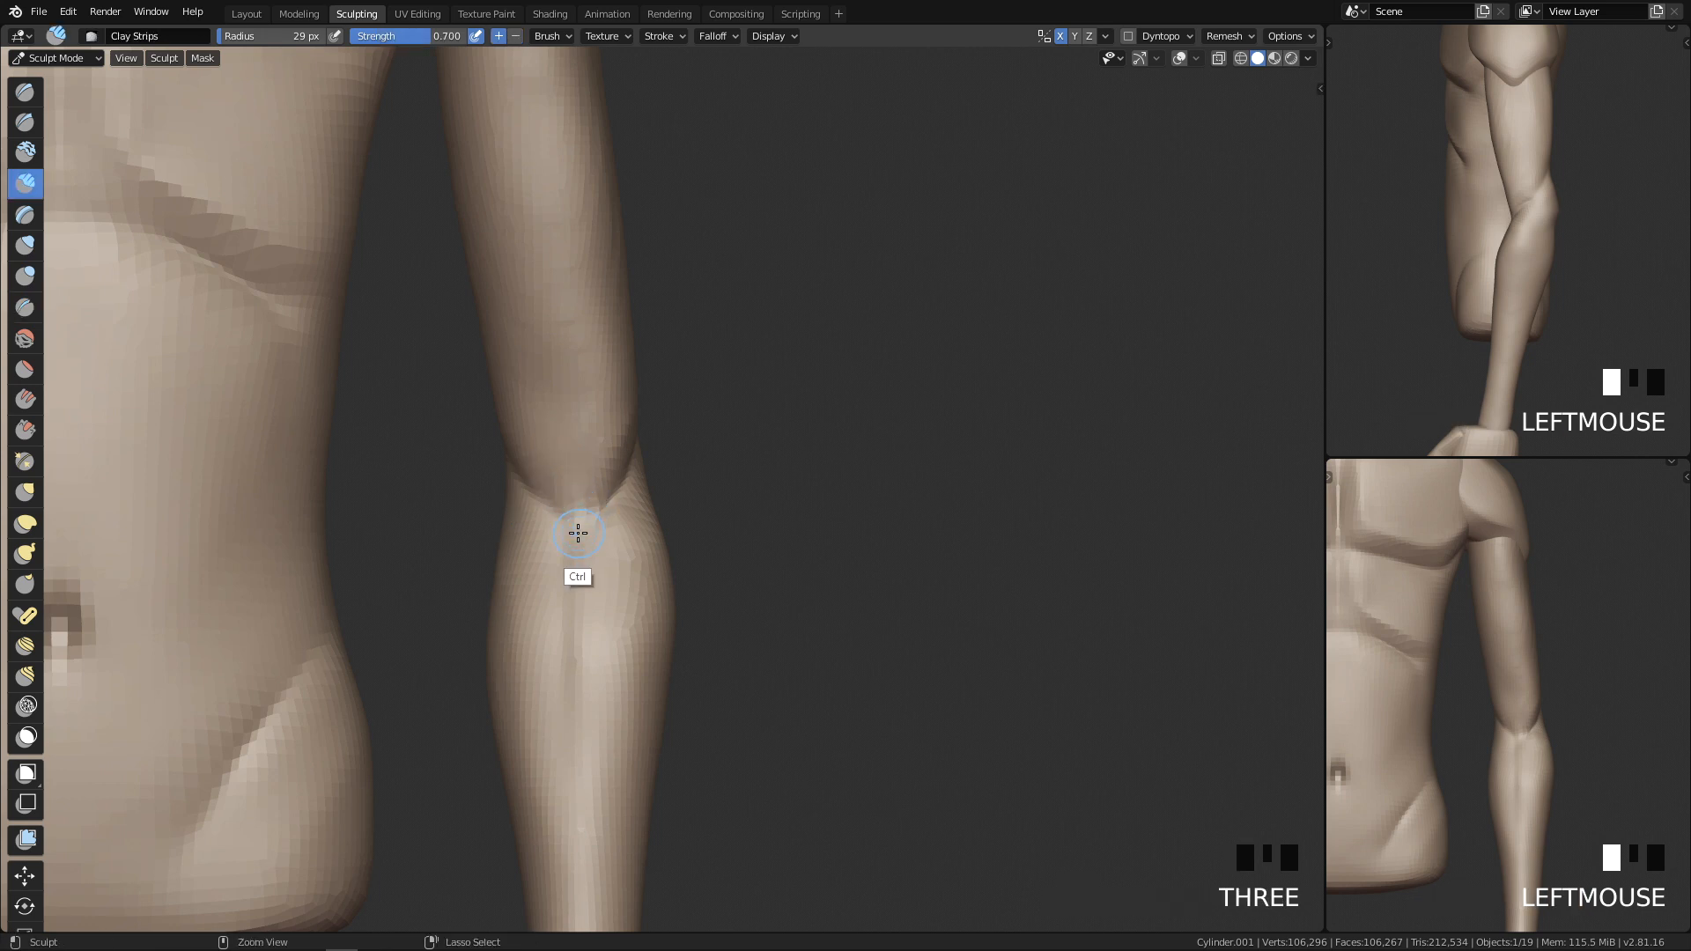
key(q)
ctrl+middle_drag(871, 593, 613, 512)
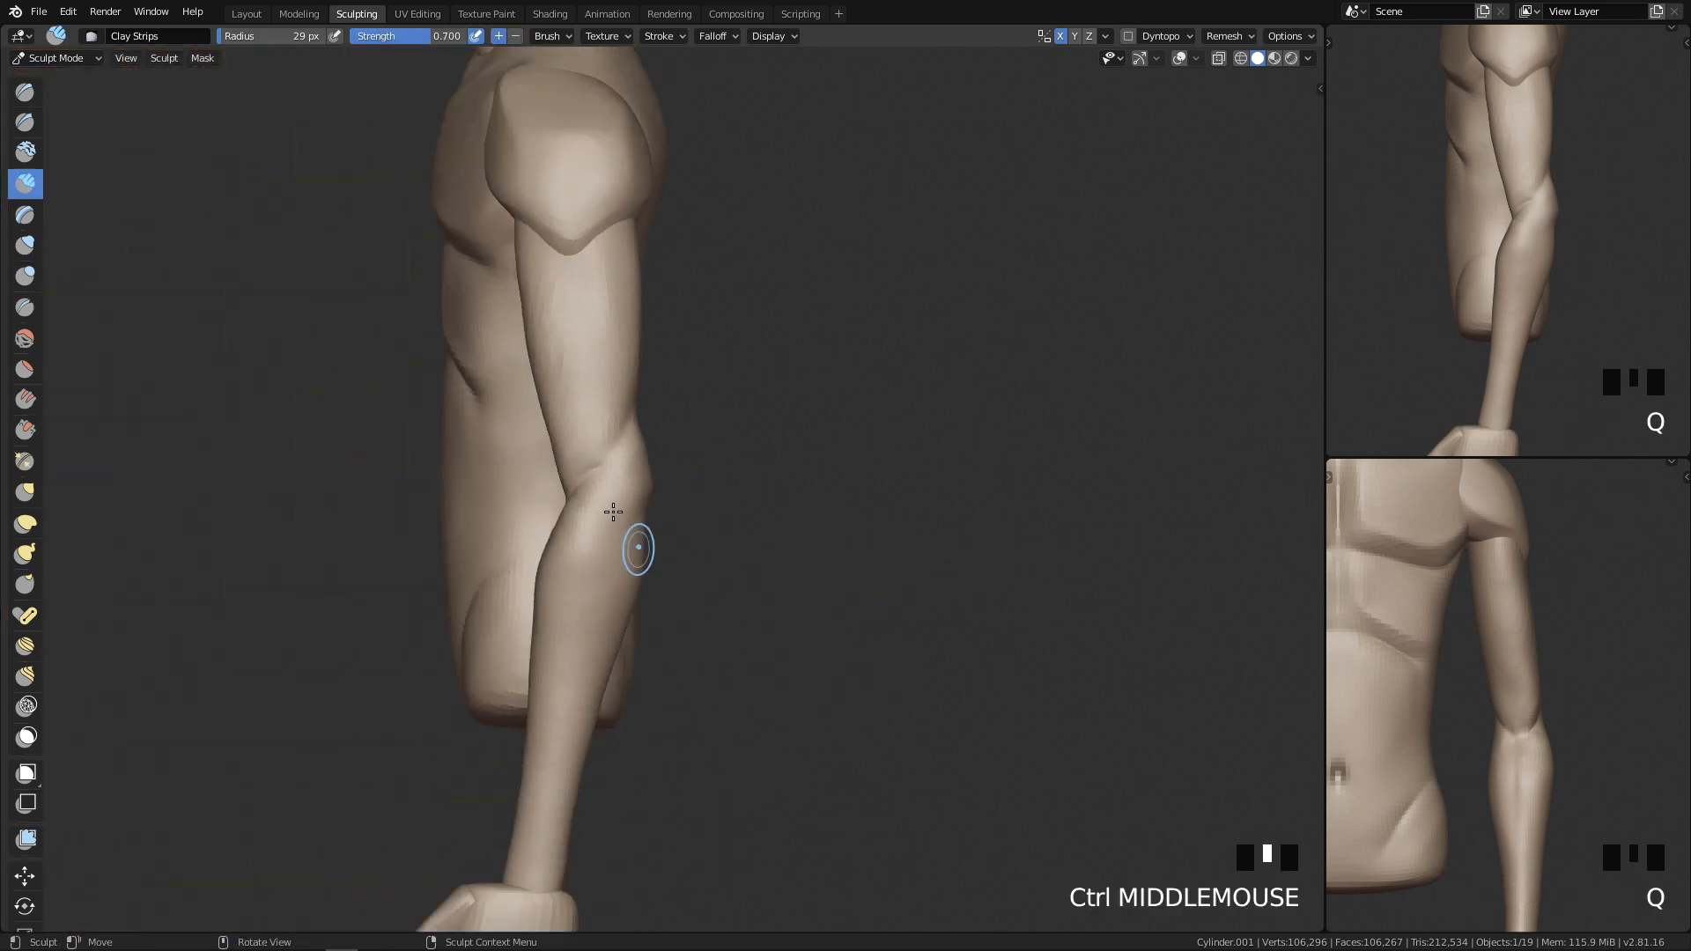
shift+drag(573, 444, 609, 431)
Step: Build up the forearm just below the elbow fold with Clay Strips at 26 px radius in front view and smooth the strokes
key(q)
mouse_move(804, 534)
ctrl+middle_down()
mouse_move(718, 821)
mouse_move(717, 642)
mouse_move(616, 528)
mouse_move(604, 479)
ctrl+middle_up()
key(f)
click(582, 482)
click(571, 530)
click(566, 528)
shift+click(585, 502)
shift+click(577, 464)
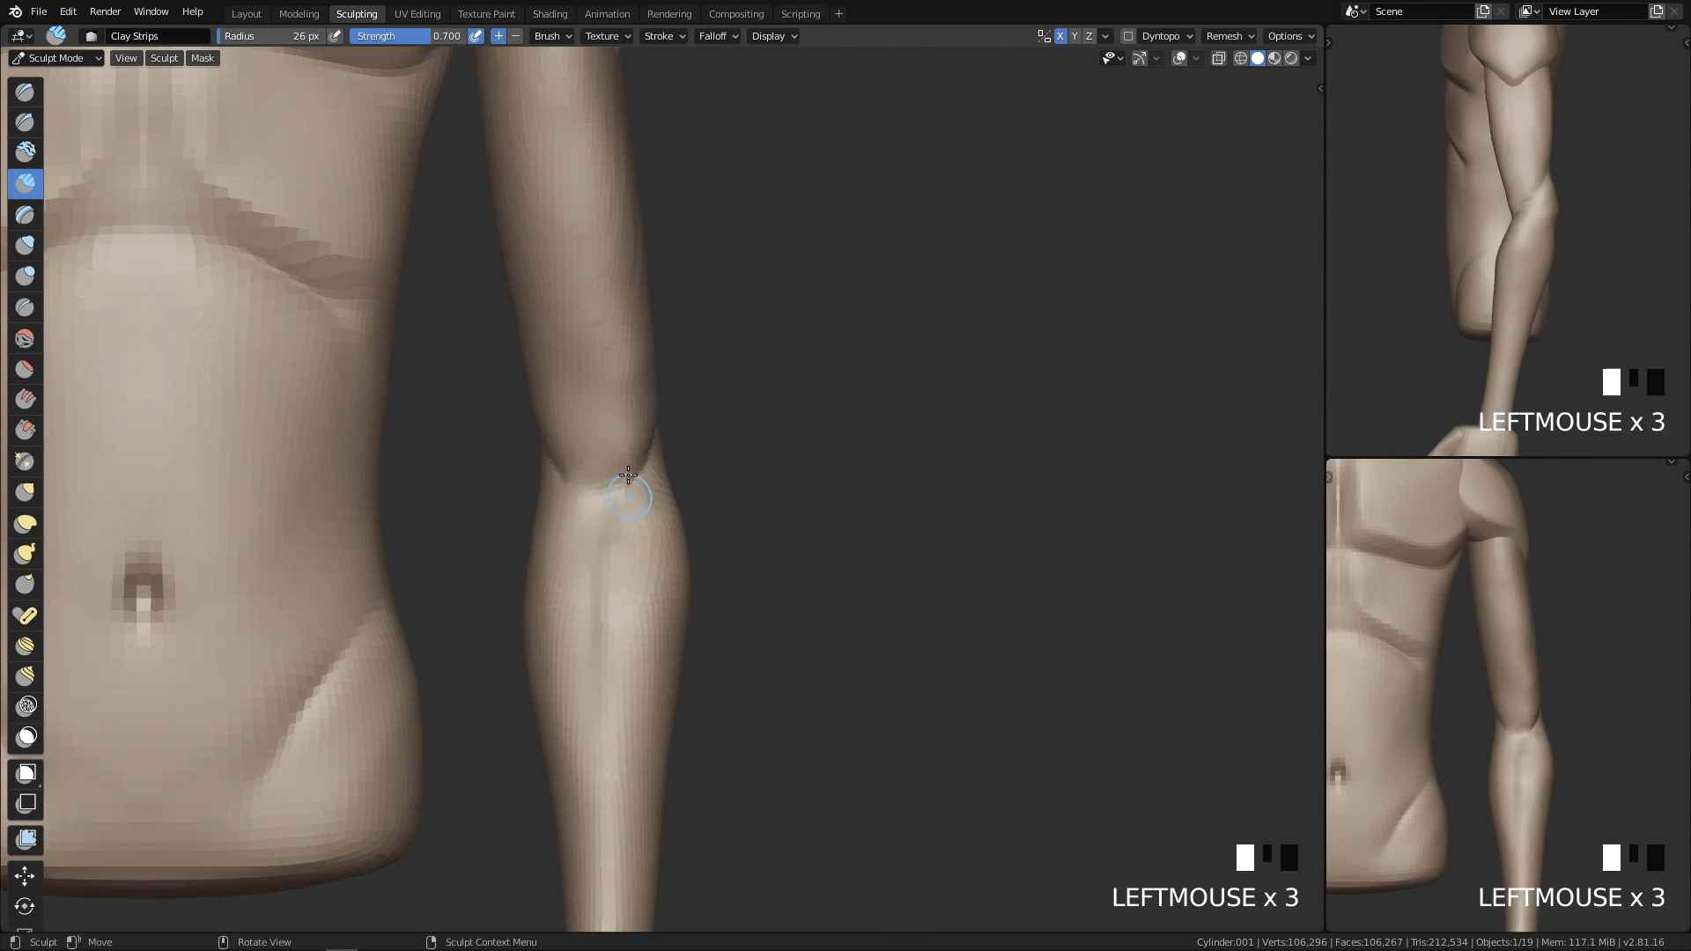
drag(620, 469, 613, 537)
shift+drag(615, 546, 624, 608)
shift+drag(615, 537, 610, 602)
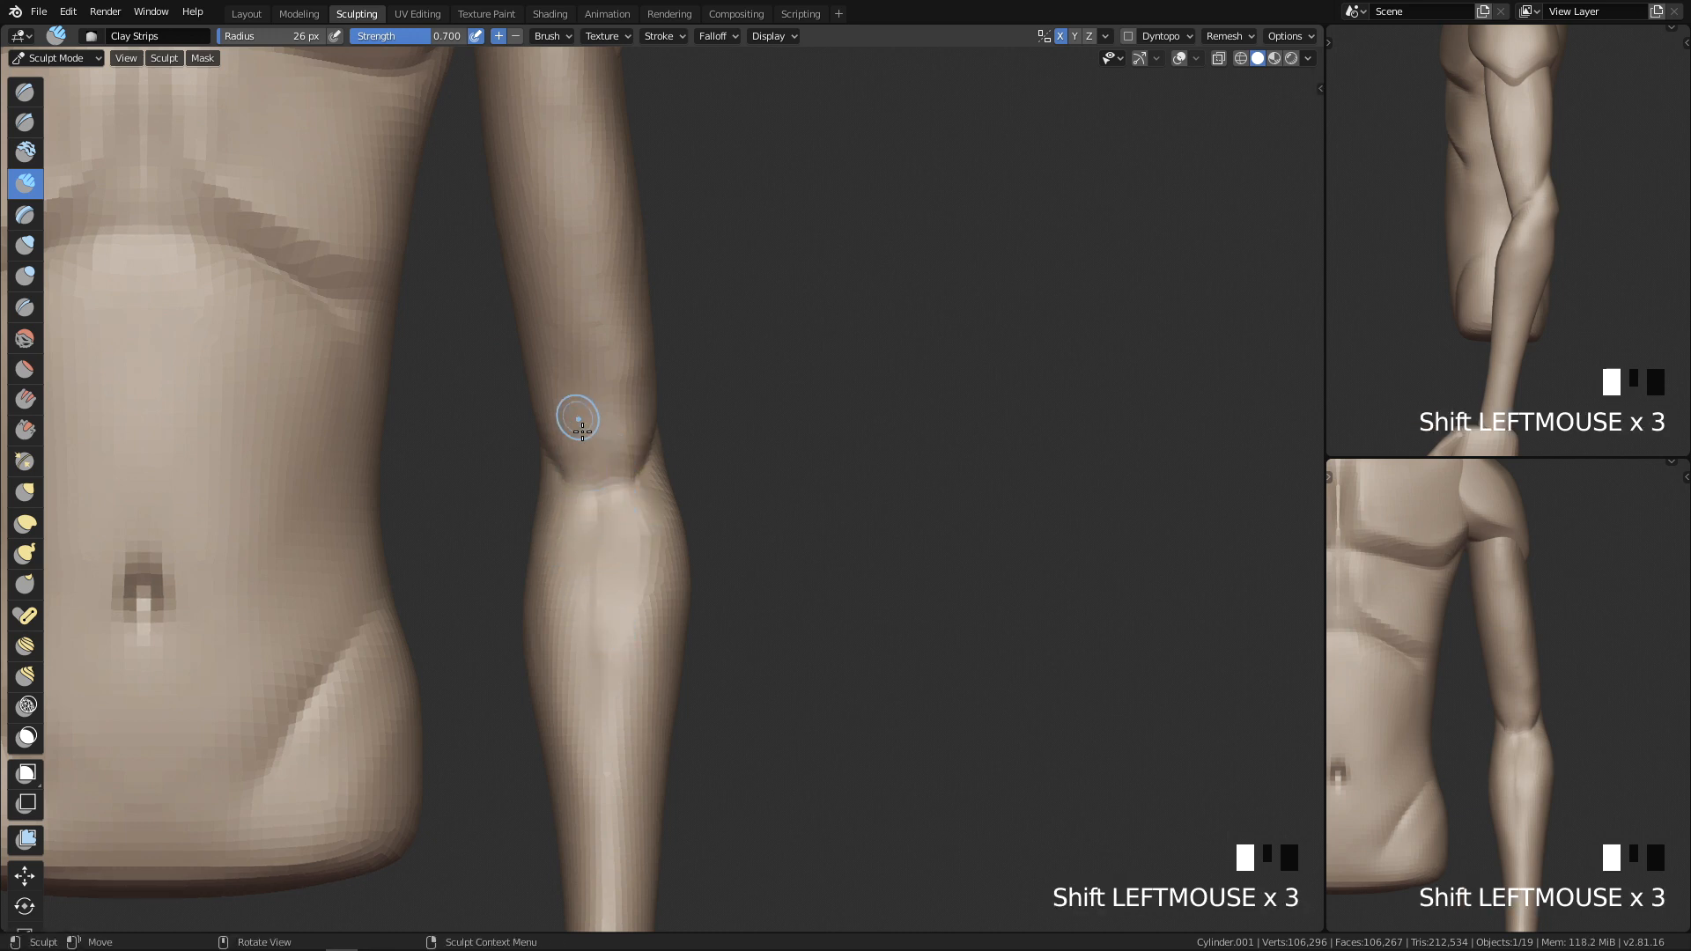
Step: Smooth the elbow fold from a three-quarter angle and along its outer edge in front view
mouse_move(653, 462)
middle_down()
mouse_move(592, 494)
mouse_move(558, 479)
middle_up()
shift+click(544, 453)
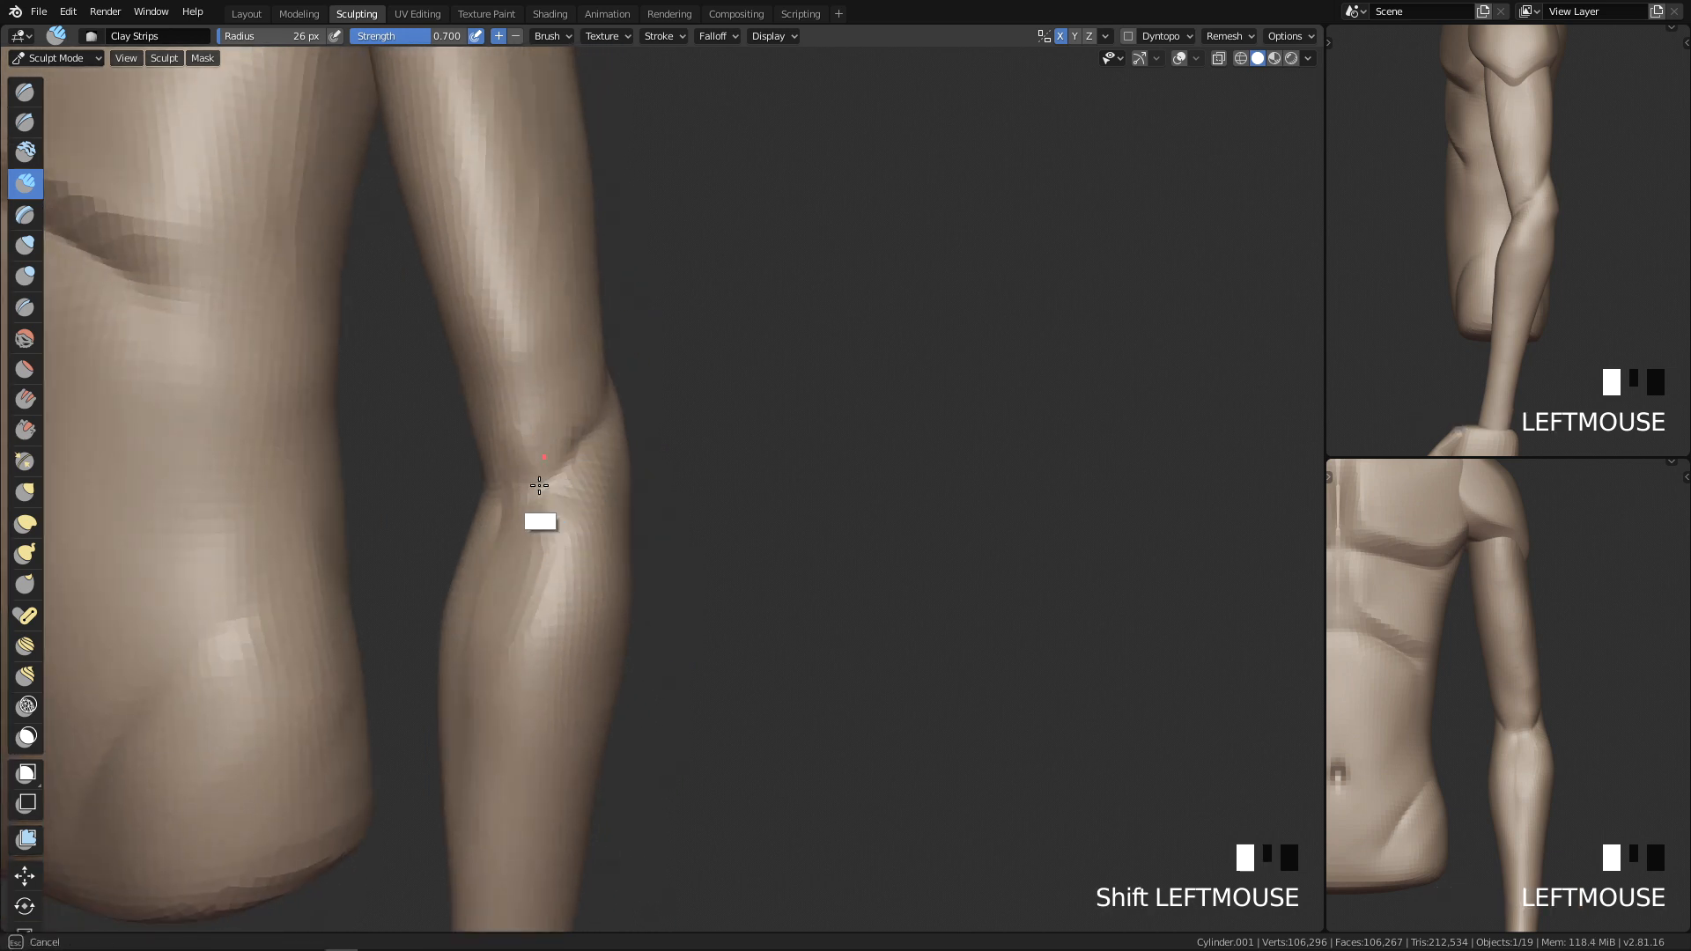
shift+click(572, 413)
mouse_move(538, 453)
middle_down()
mouse_move(664, 529)
mouse_move(649, 460)
middle_up()
shift+click(649, 460)
key(q)
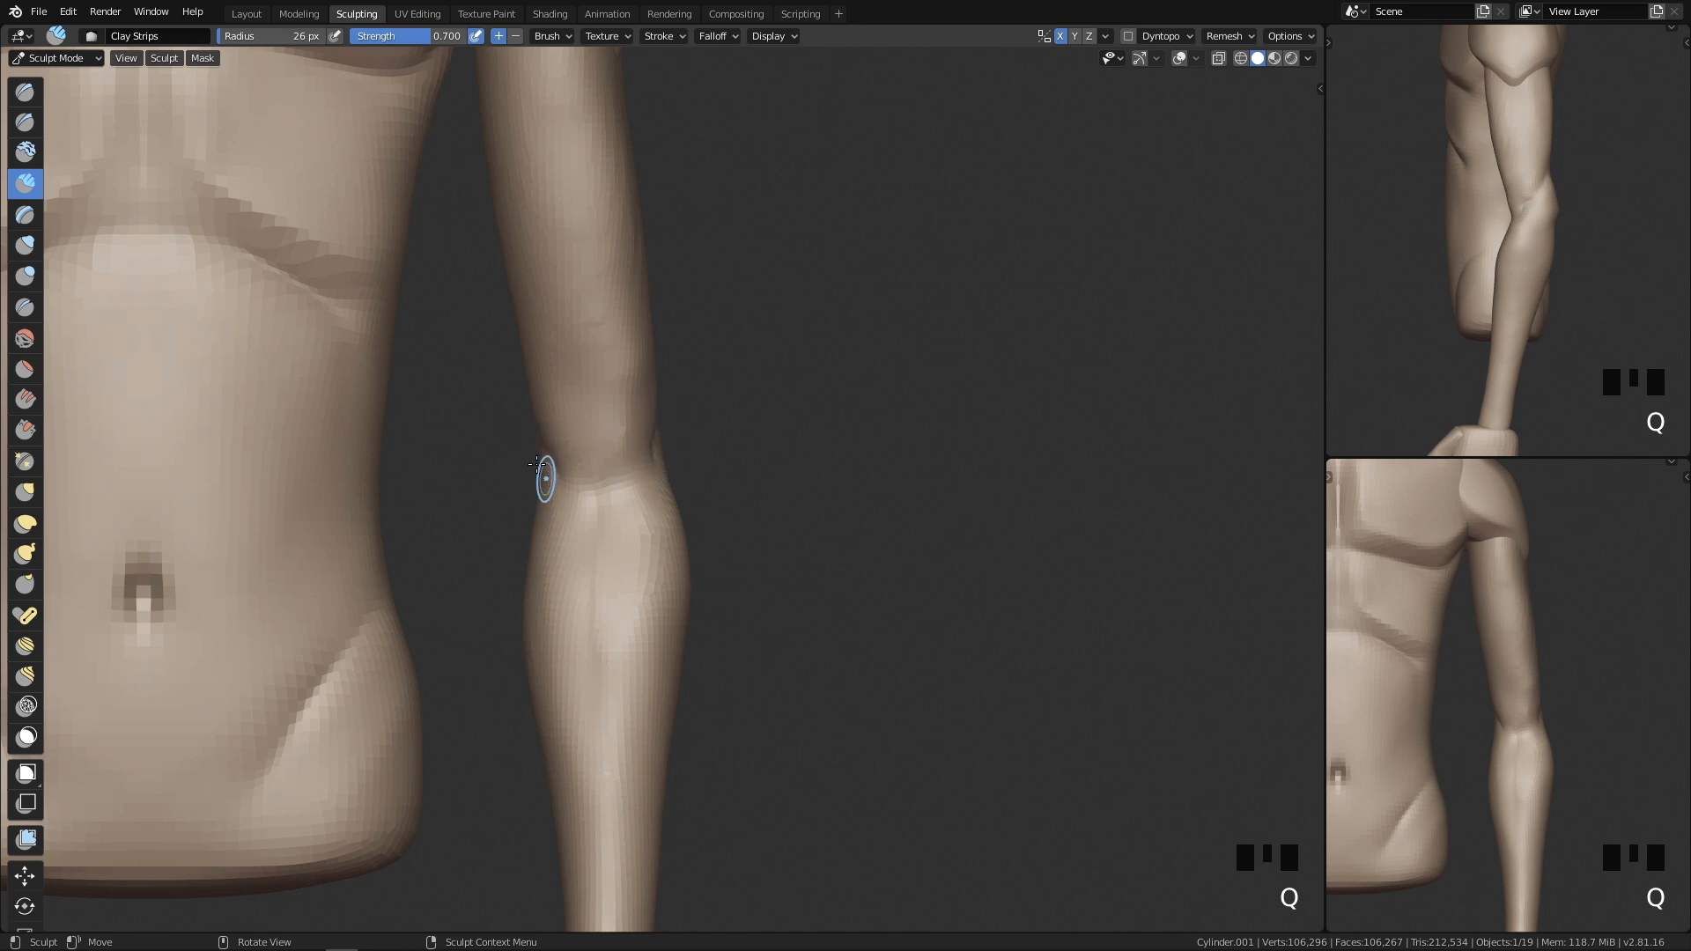
Step: Adjust the arm's profile around the elbow in side view with Grab at 325 px radius
ctrl+middle_drag(759, 458, 774, 705)
key(q)
ctrl+middle_drag(965, 662, 761, 421)
key(g)
key(f)
key(f)
key(f)
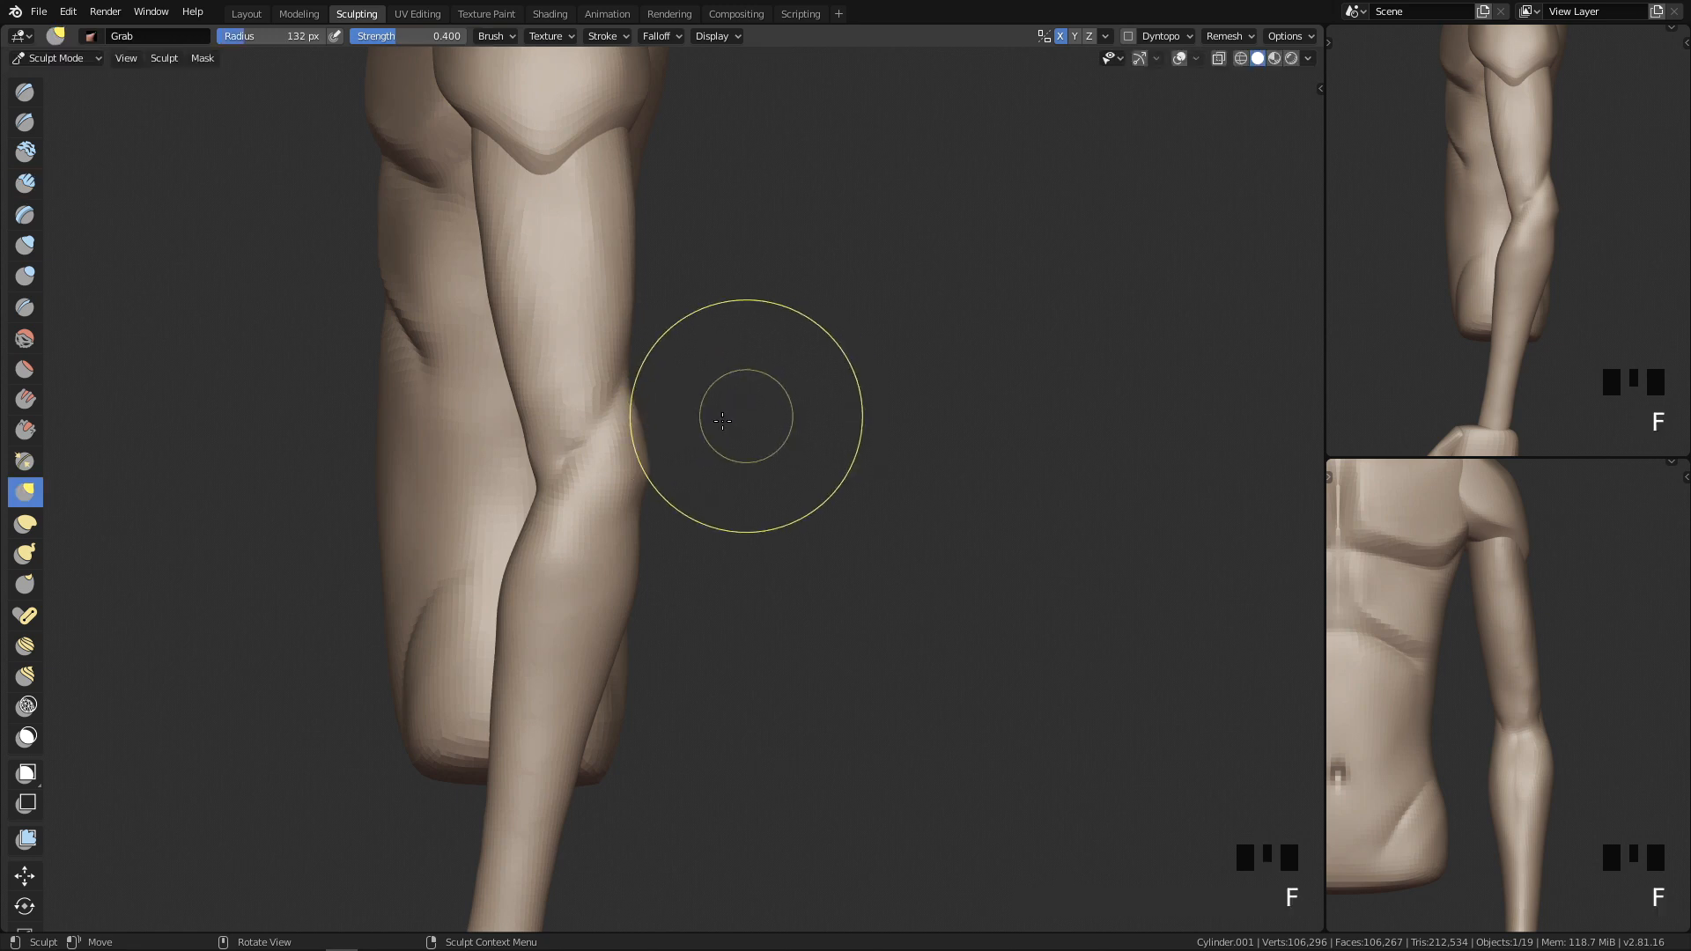
click(628, 457)
mouse_move(686, 384)
ctrl+middle_down()
mouse_move(678, 756)
mouse_move(684, 465)
mouse_move(604, 452)
ctrl+middle_up()
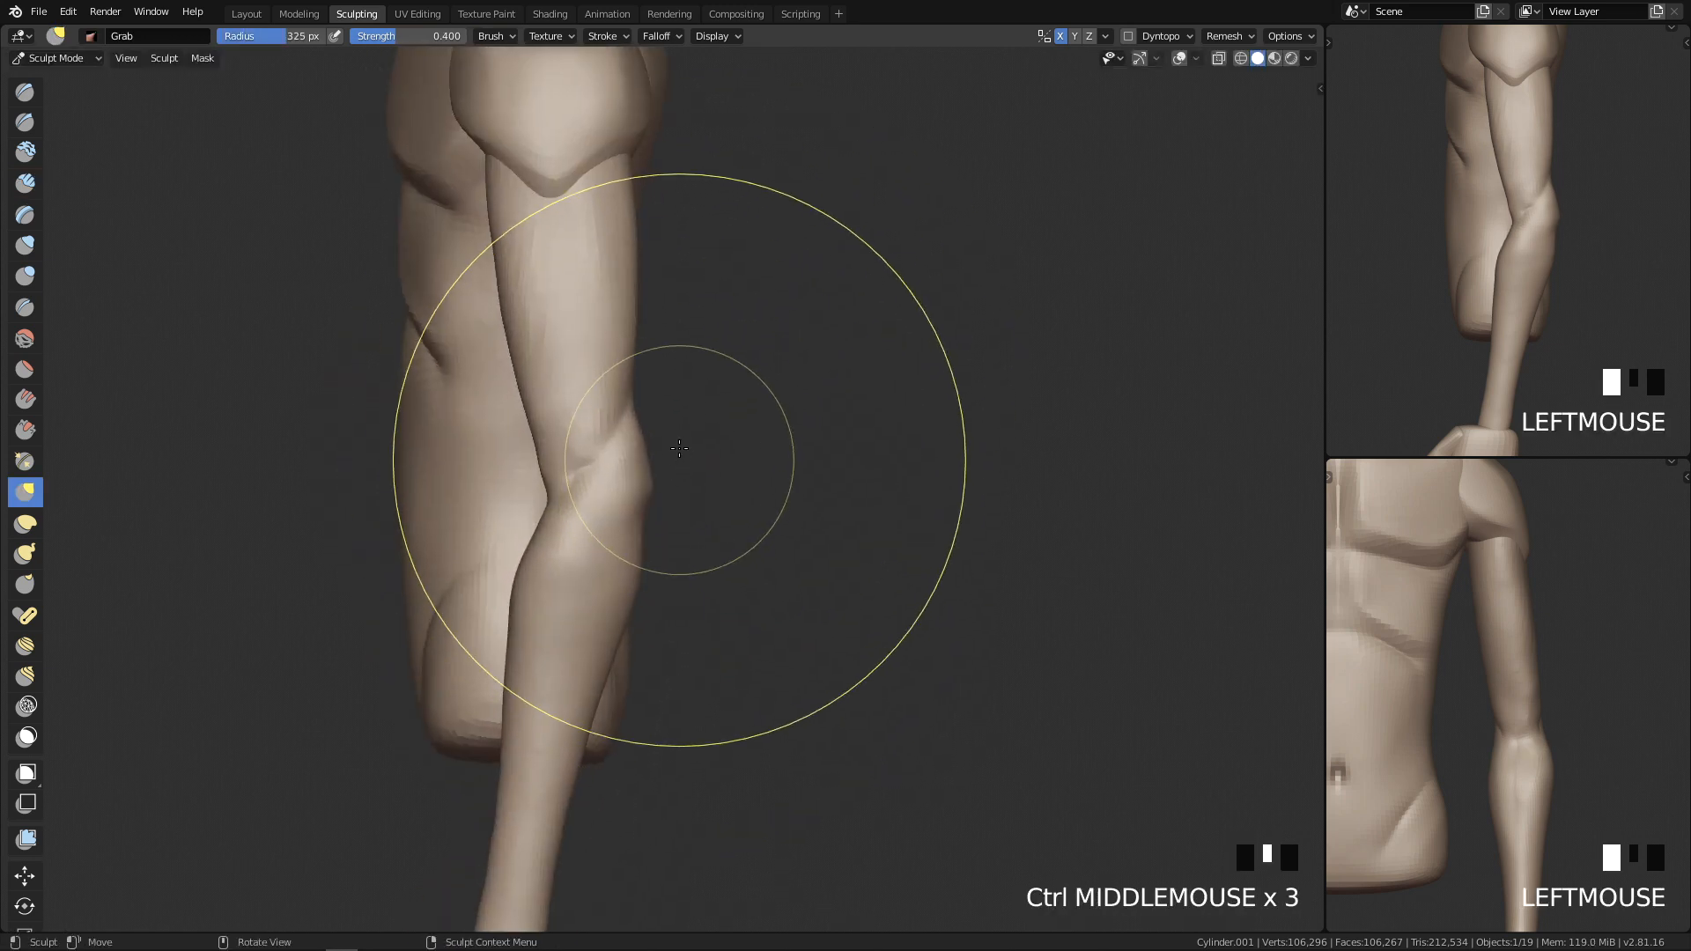
Step: Refine the elbow fold near the inner bend in side view with Grab at 34 px radius
key(f)
key(f)
click(570, 472)
key(f)
click(573, 476)
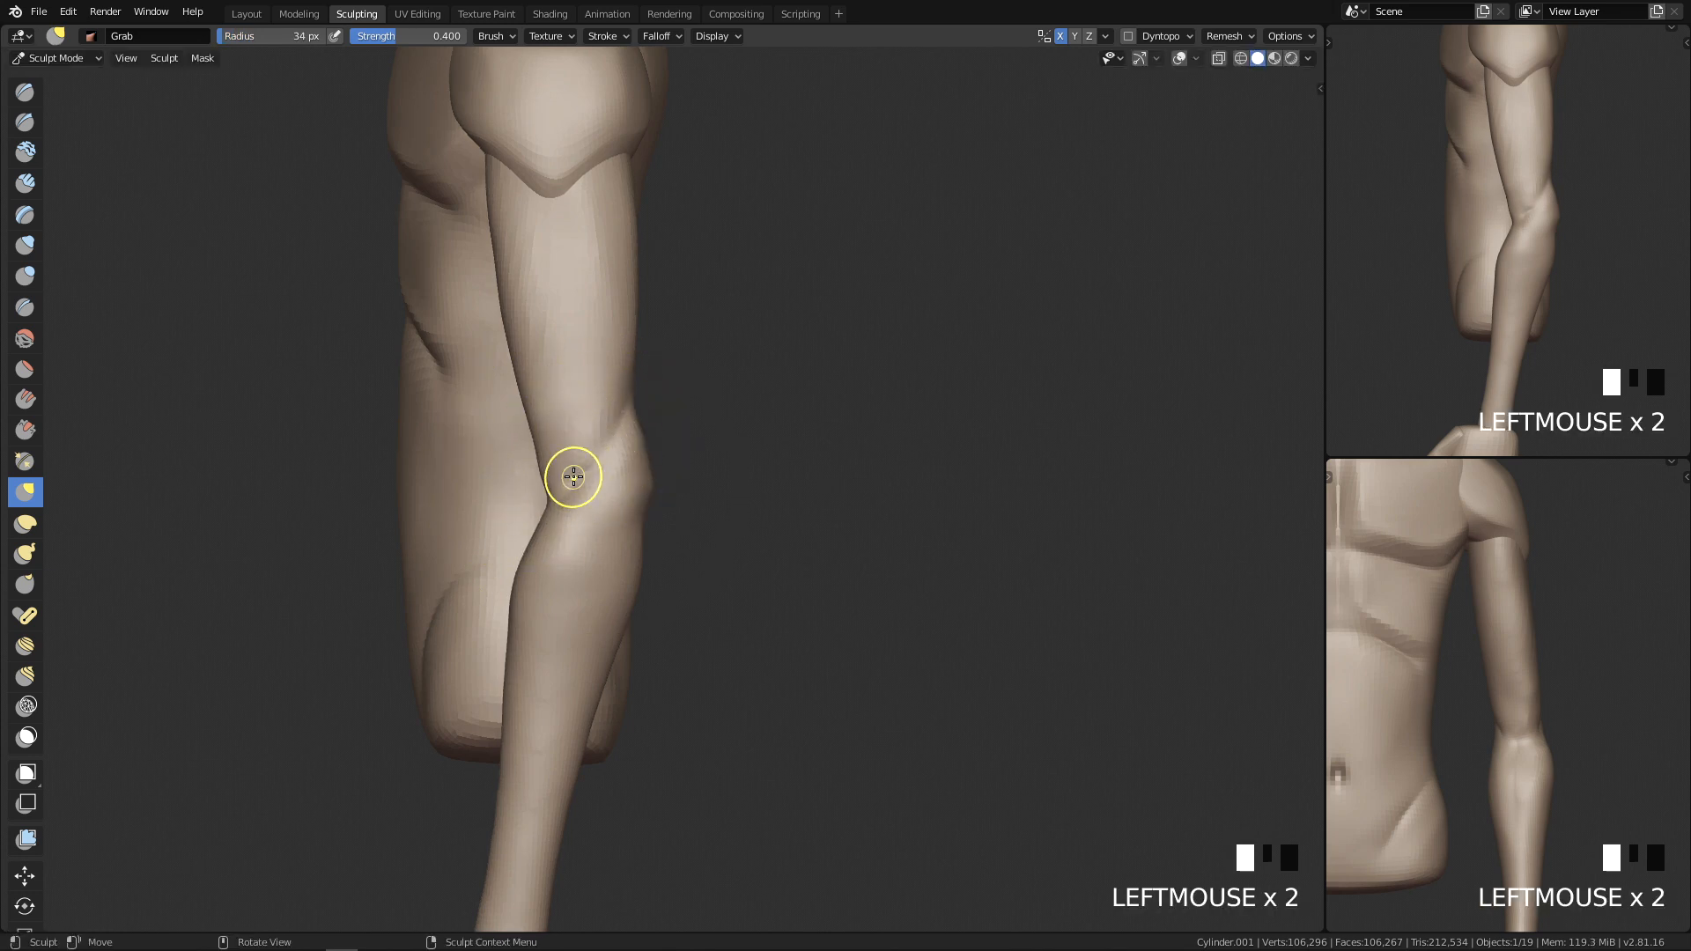
key(f)
click(593, 451)
Step: Smooth the outer contour of the arm around the elbow in front view
key(q)
ctrl+middle_drag(969, 156, 720, 384)
key(f)
click(713, 417)
mouse_move(637, 451)
shift+mouse_down()
mouse_move(645, 303)
mouse_move(642, 373)
shift+mouse_up()
shift+drag(642, 373, 635, 477)
Step: Leave Sculpt Mode and deselect all objects
ctrl+middle_drag(661, 354, 683, 642)
key(Tab)
mouse_move(713, 581)
shift+middle_down()
mouse_move(719, 679)
mouse_move(690, 585)
shift+middle_up()
key(alt+a)
Step: Examine the whole figure's proportions from several standard views
key(q)
shift+middle_drag(777, 634, 918, 176)
key(q)
ctrl+middle_drag(894, 290, 855, 634)
shift+middle_drag(855, 634, 821, 473)
key(q)
ctrl+middle_drag(880, 751, 831, 542)
key(q)
Step: Select the hair block, switch it to Sculpt Mode and give it a level 2 Subdivision
click(653, 315)
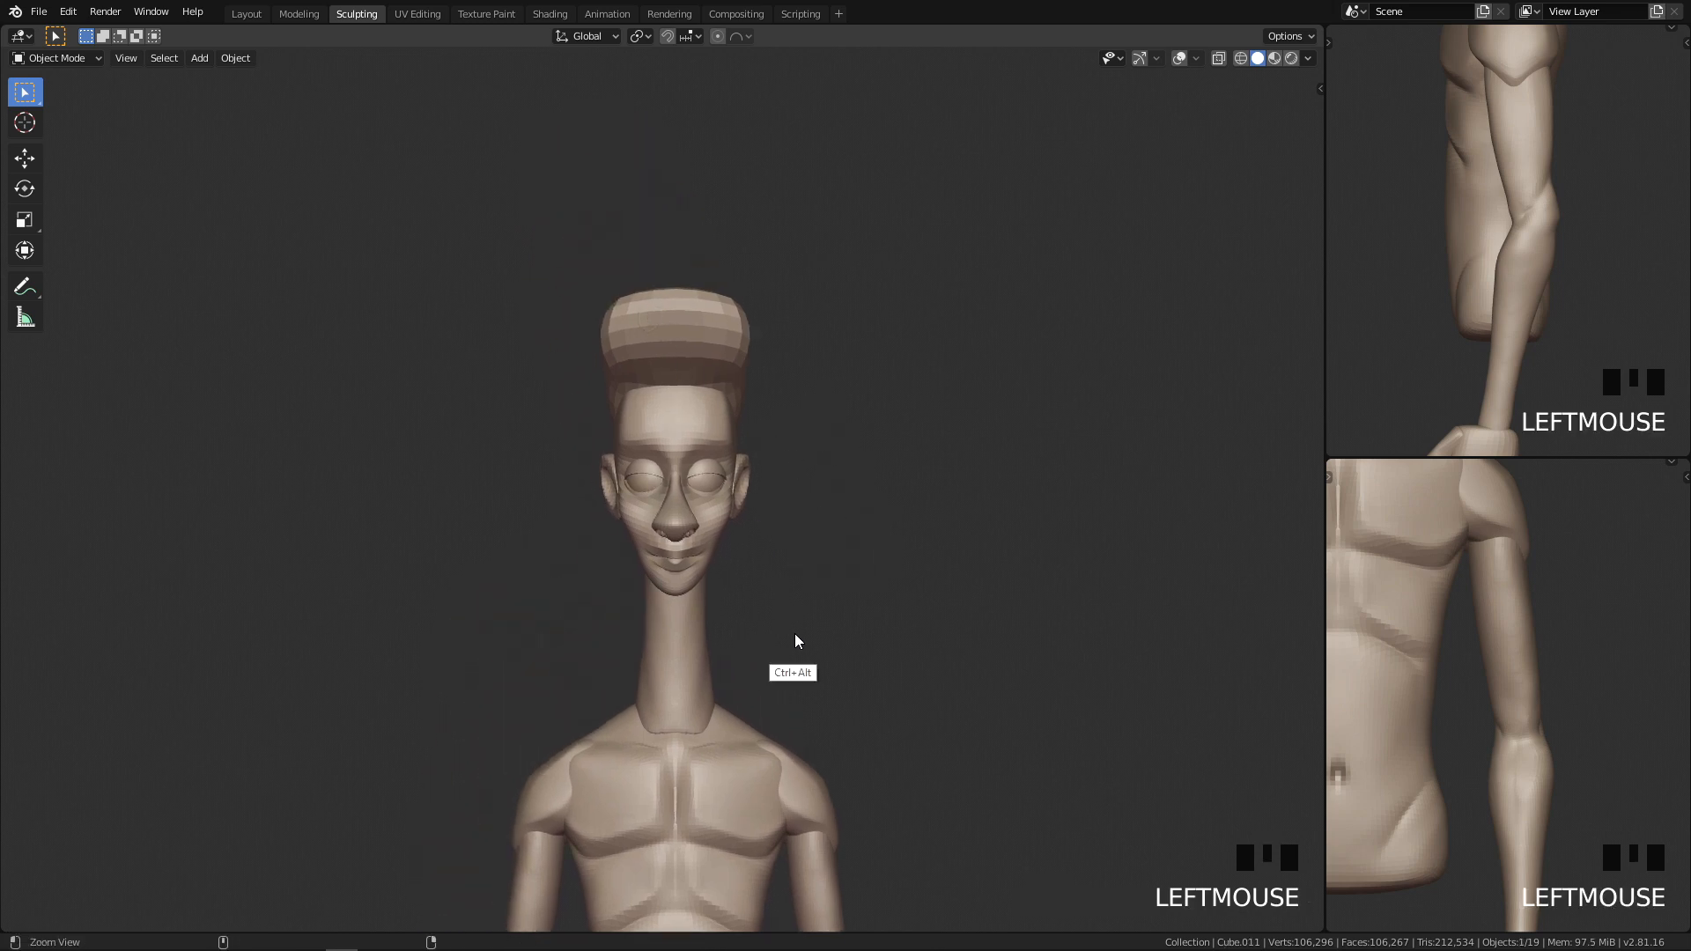
ctrl+middle_drag(789, 617, 777, 456)
shift+middle_drag(761, 339, 779, 522)
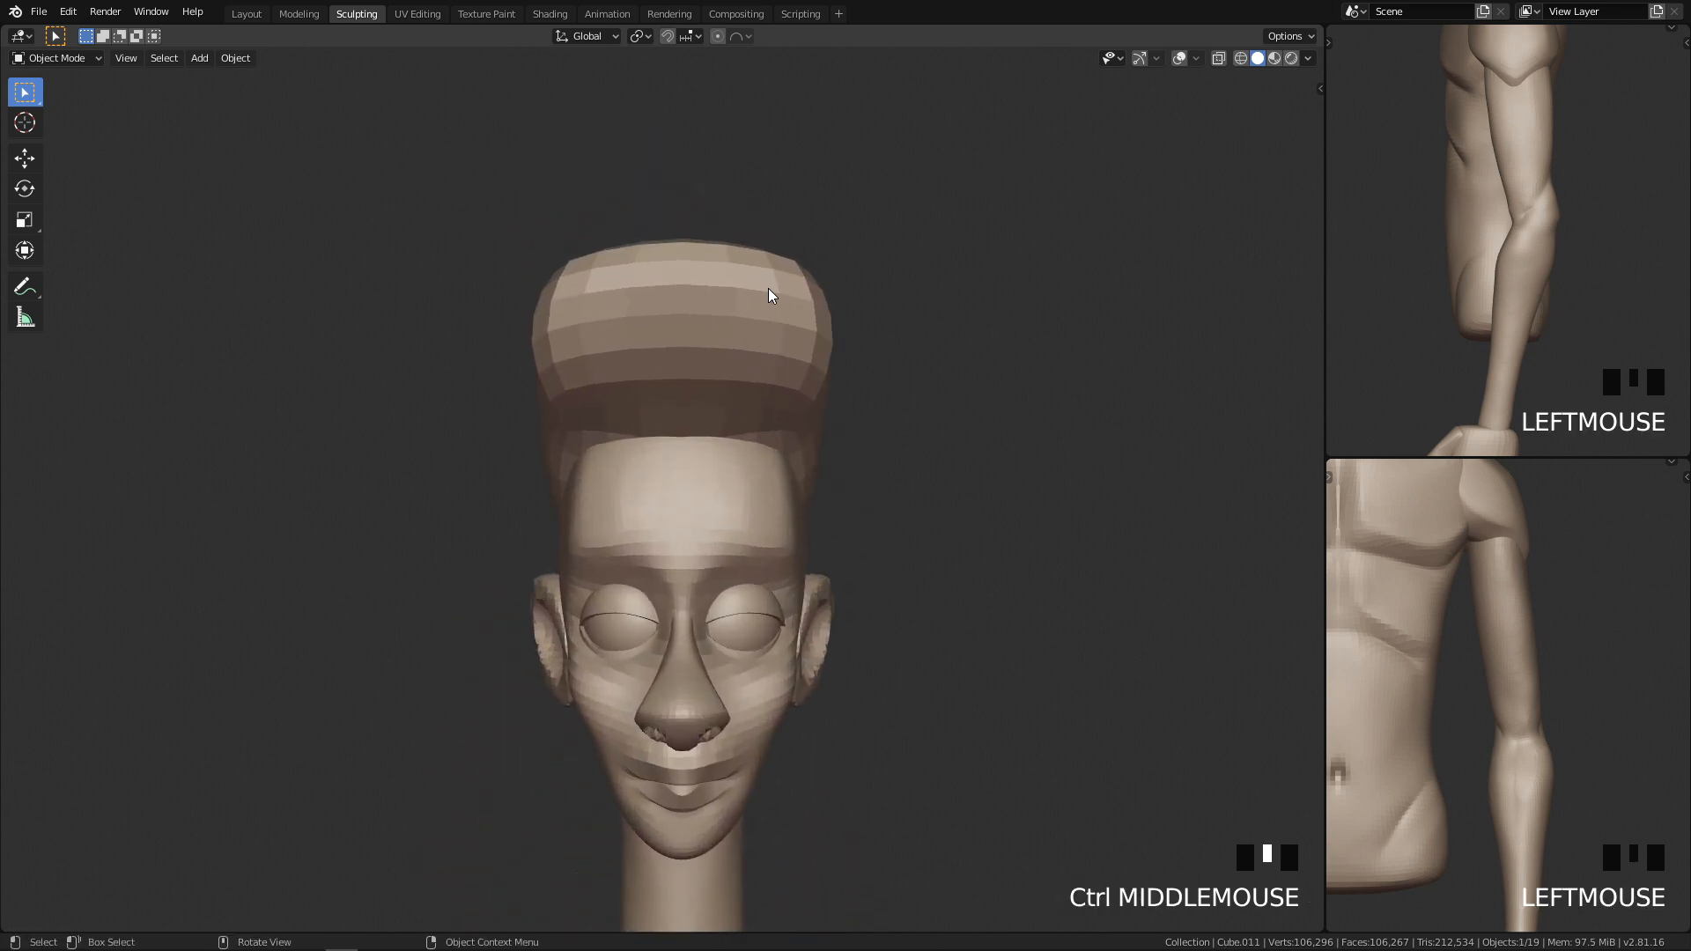
key(ctrl+Tab)
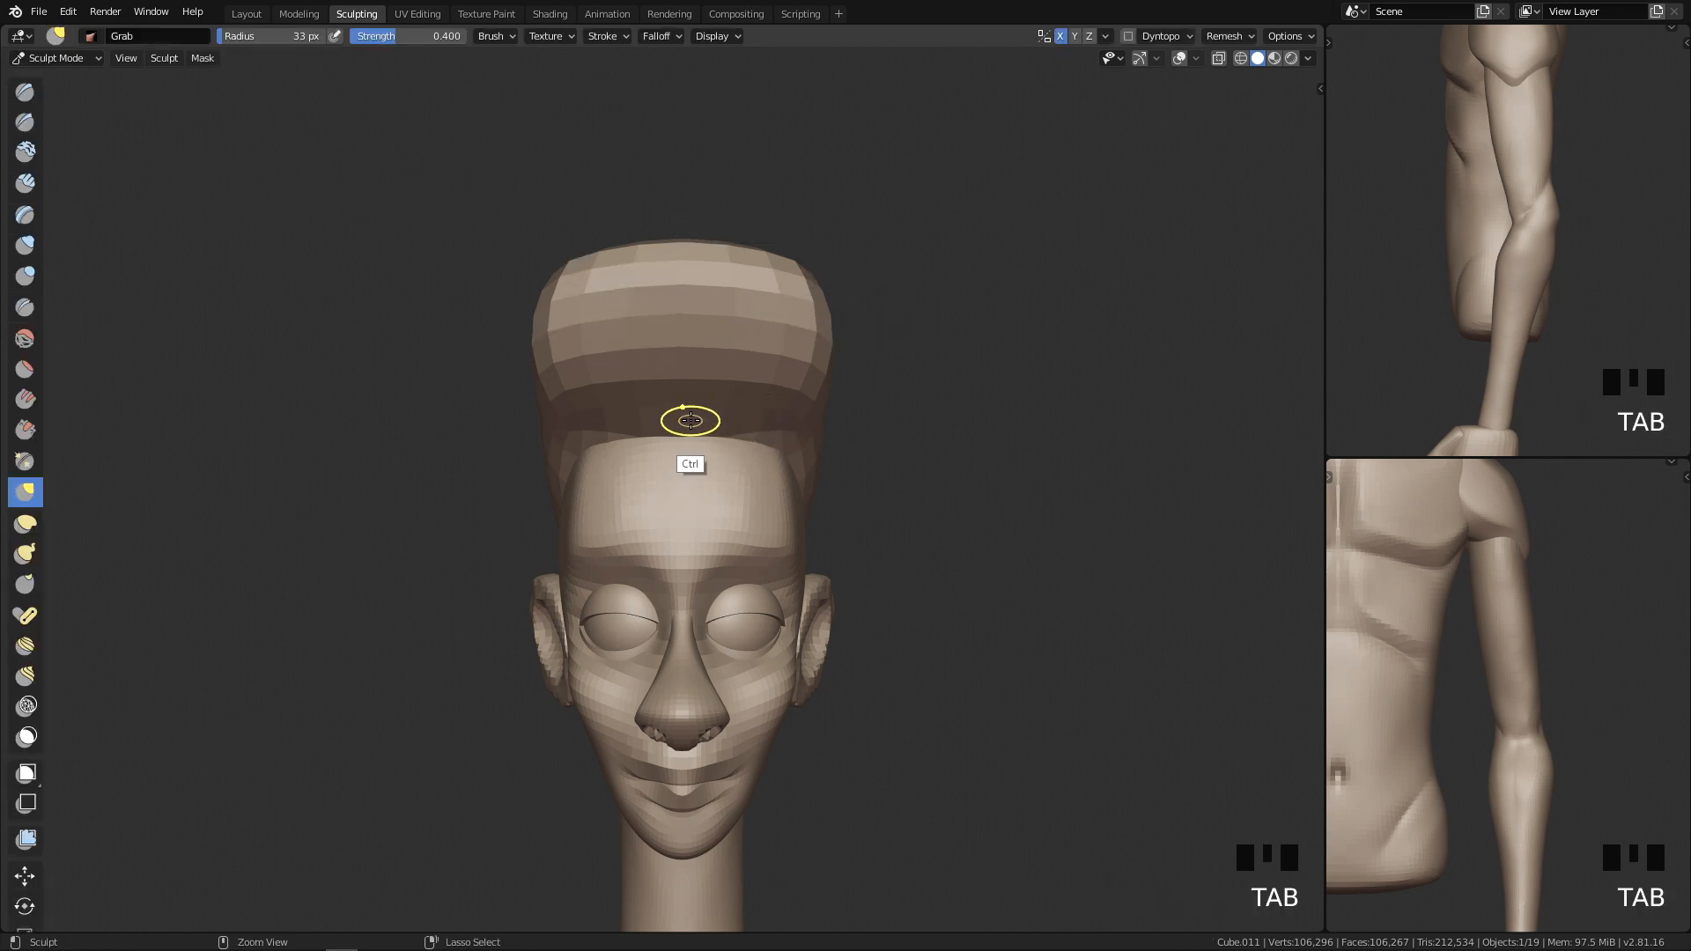
key(ctrl+2)
ctrl+middle_drag(719, 447, 694, 528)
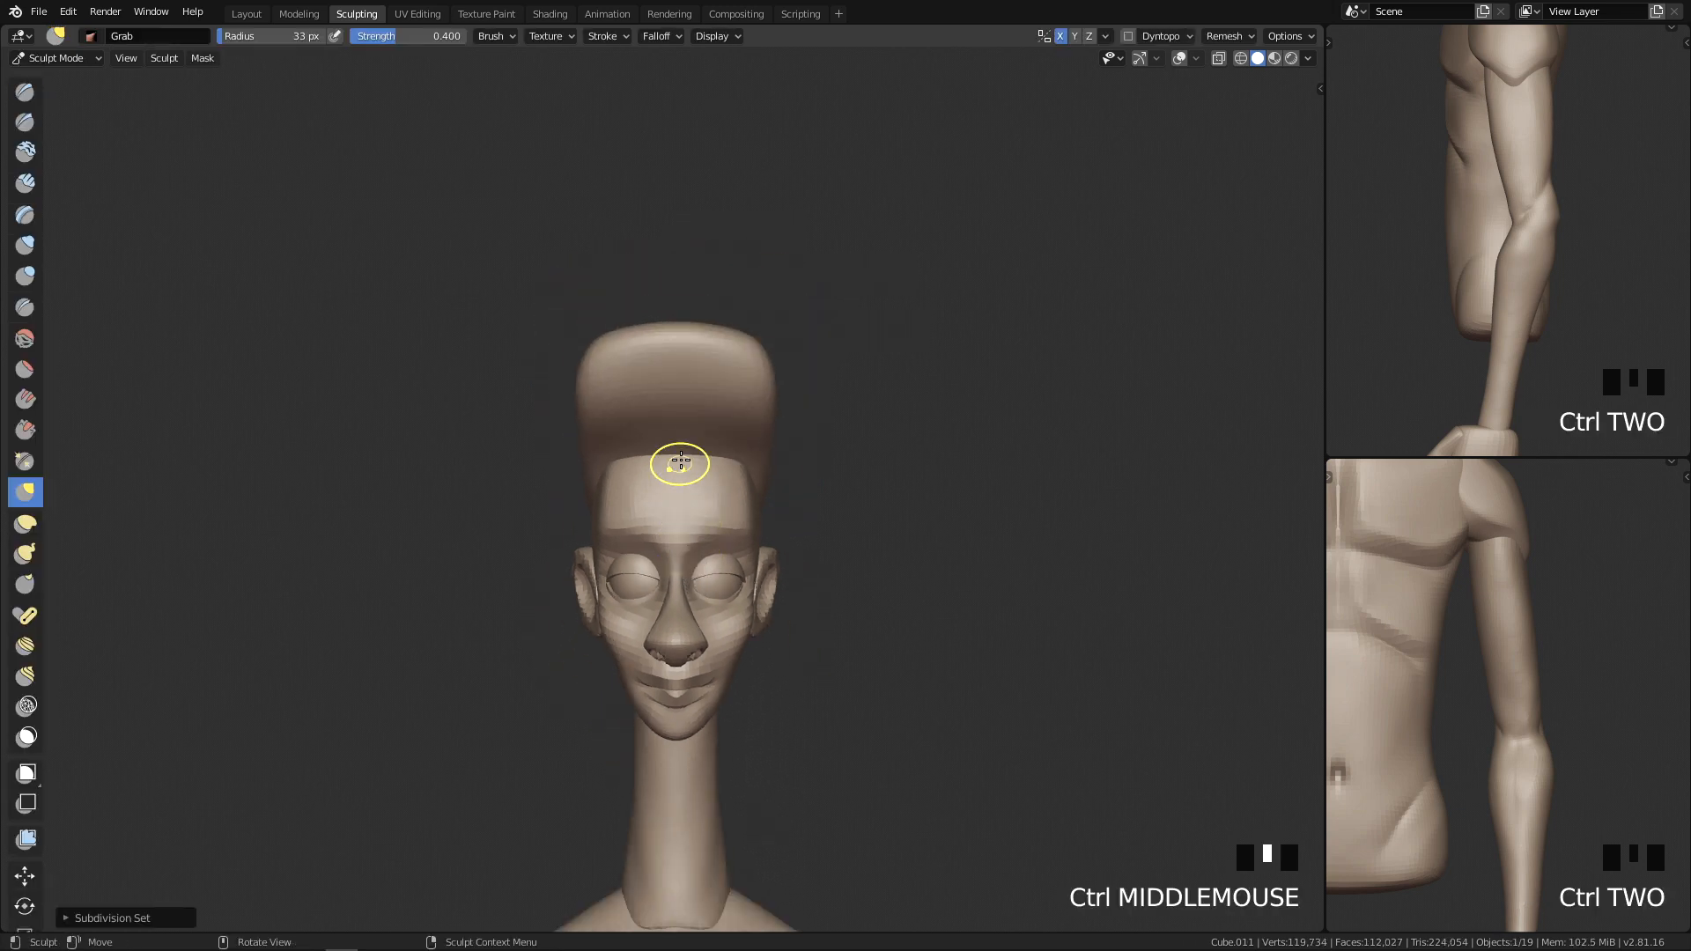
Step: Leave Sculpt Mode, give the hair block a level 2 Subdivision and apply its Multires modifier in the Layout workspace
key(Tab)
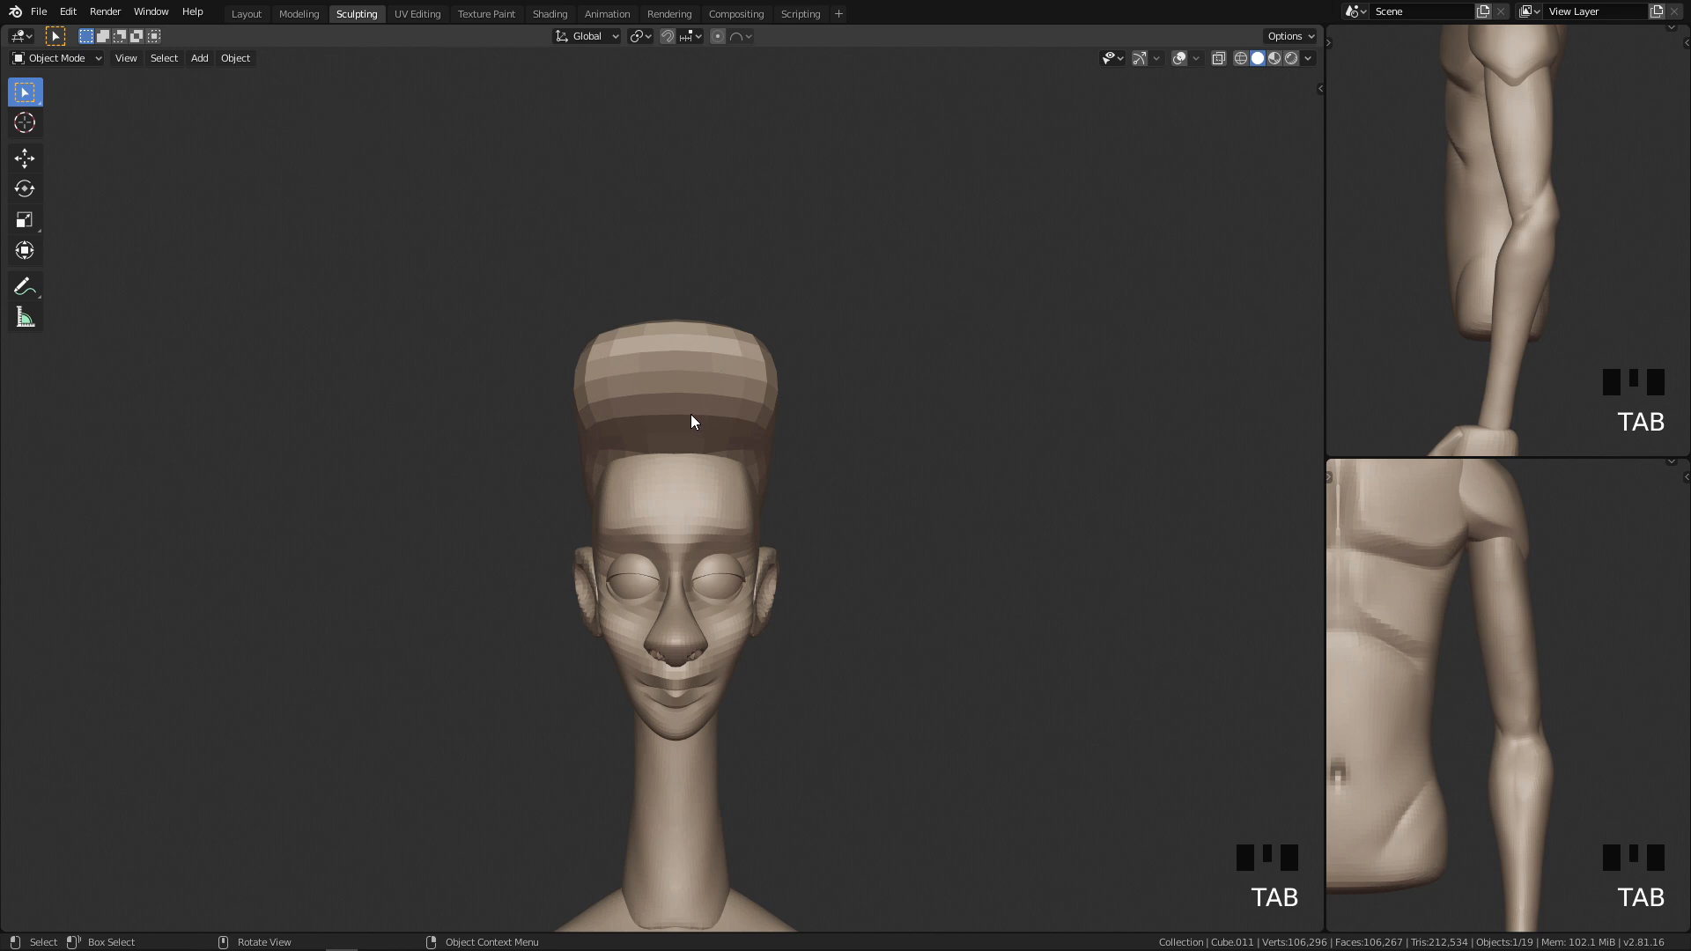
key(ctrl+2)
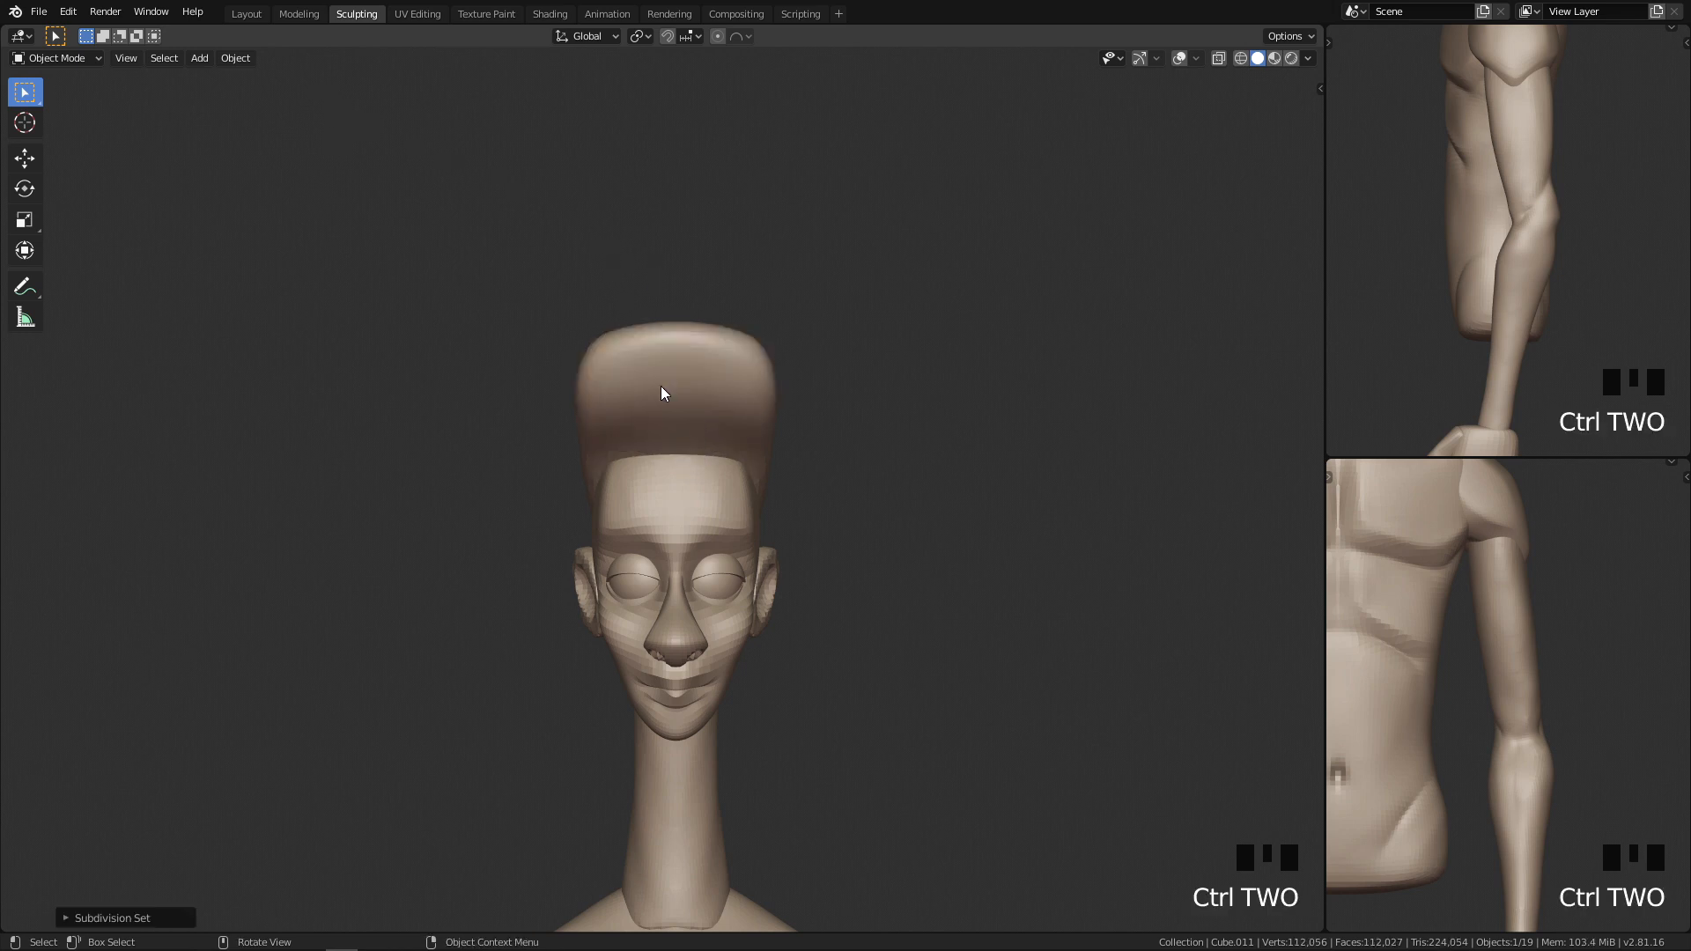
click(252, 12)
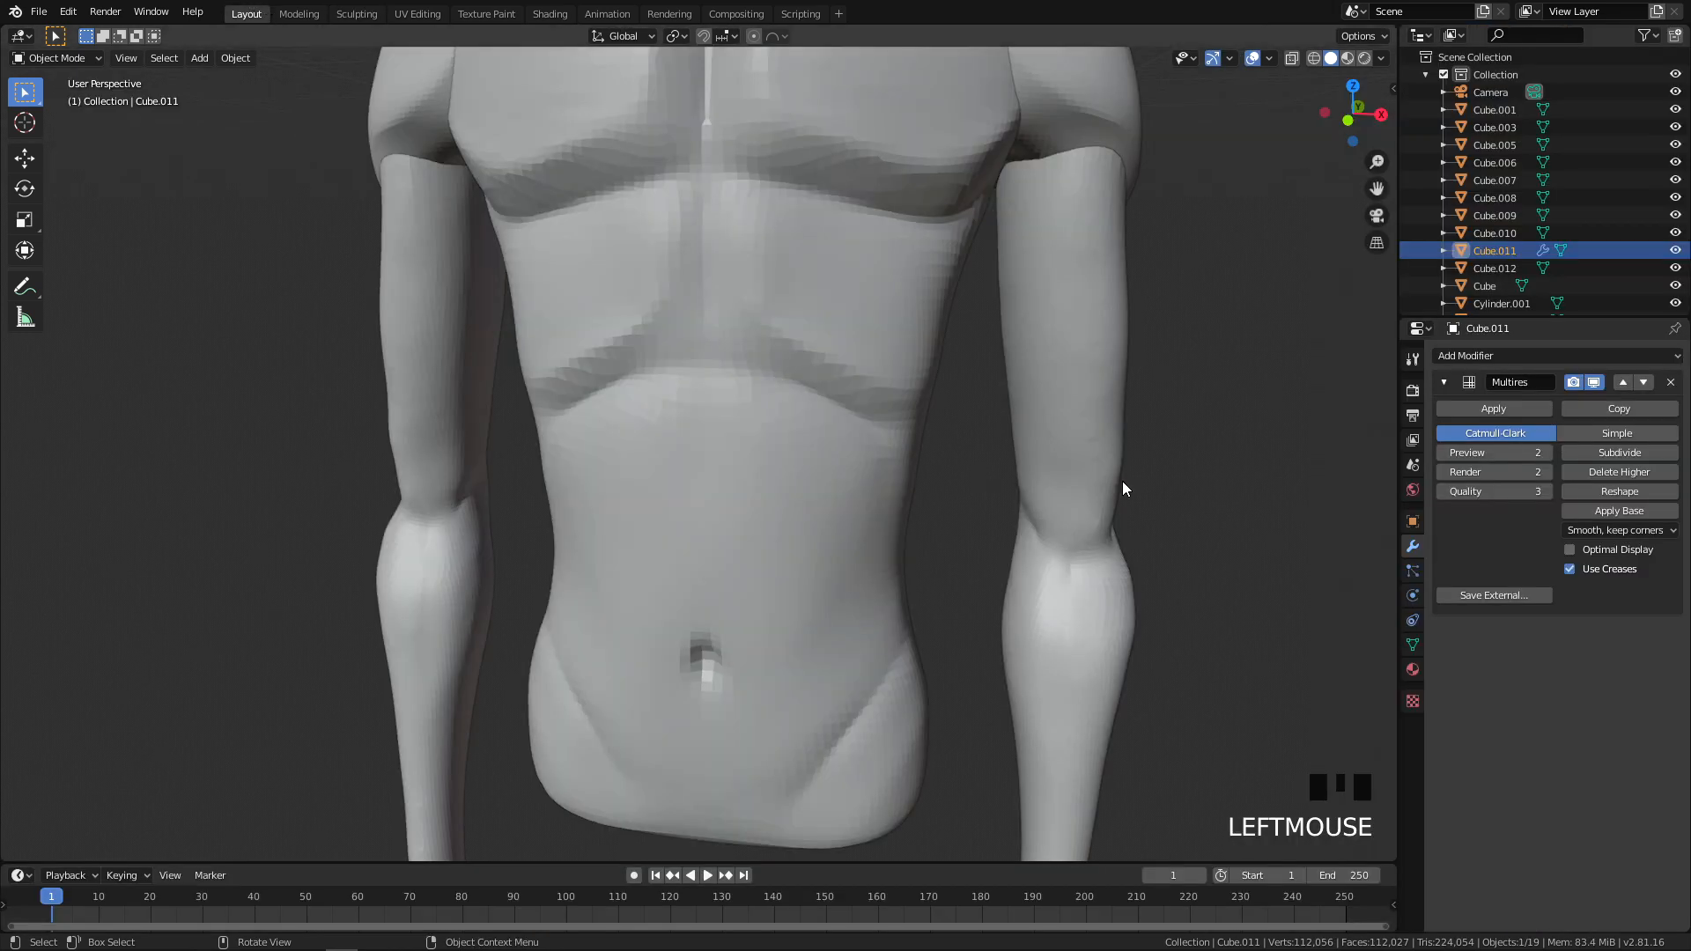
click(1503, 414)
shift+middle_drag(868, 466, 833, 766)
ctrl+middle_drag(870, 387, 826, 422)
key(q)
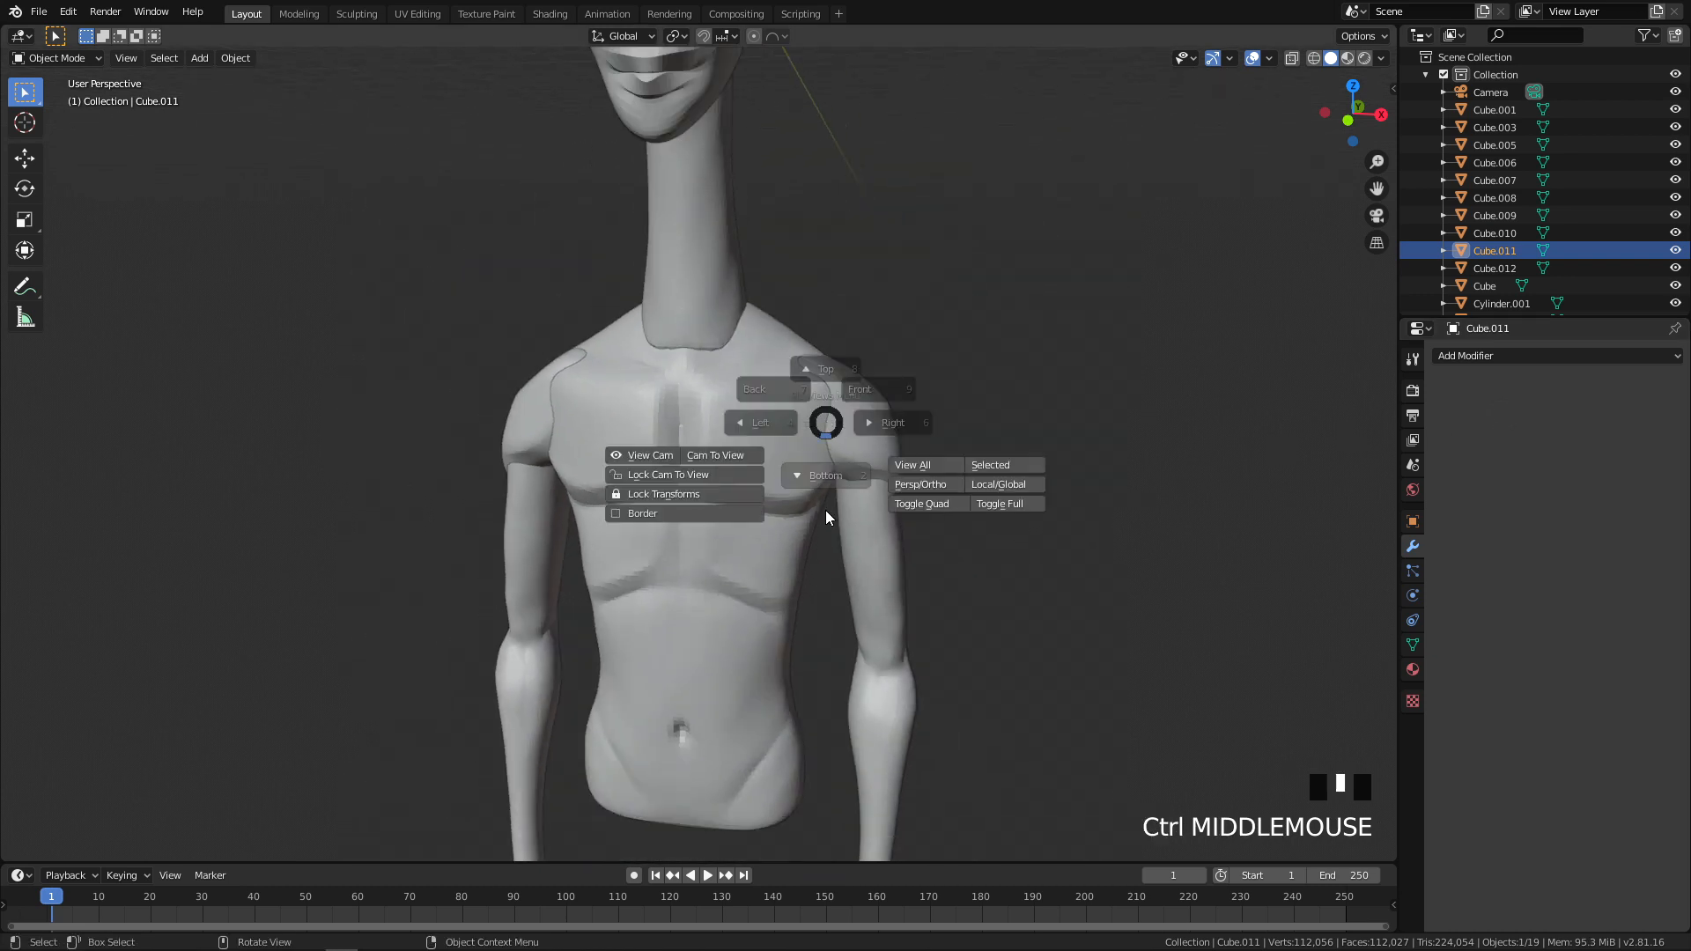
shift+middle_drag(765, 564, 758, 734)
key(q)
key(q)
shift+middle_drag(791, 423, 723, 546)
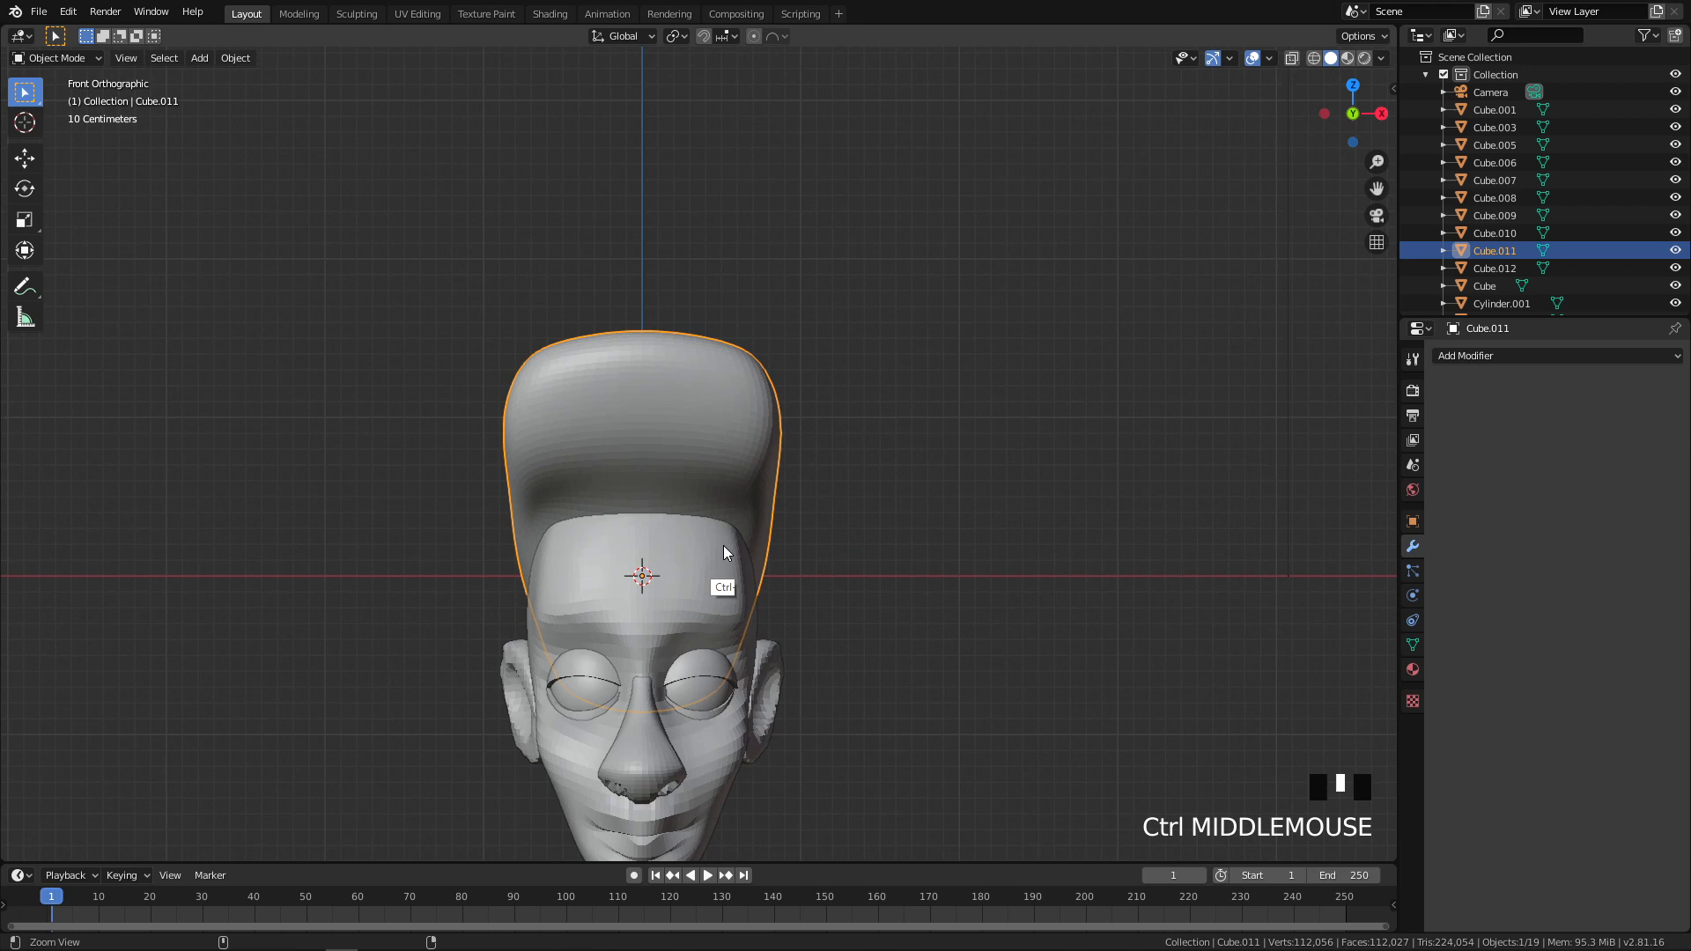
Step: Back in the Sculpting workspace, turn off X symmetry and shift the hair's top to one side with a 189 px Grab brush
click(356, 14)
key(f)
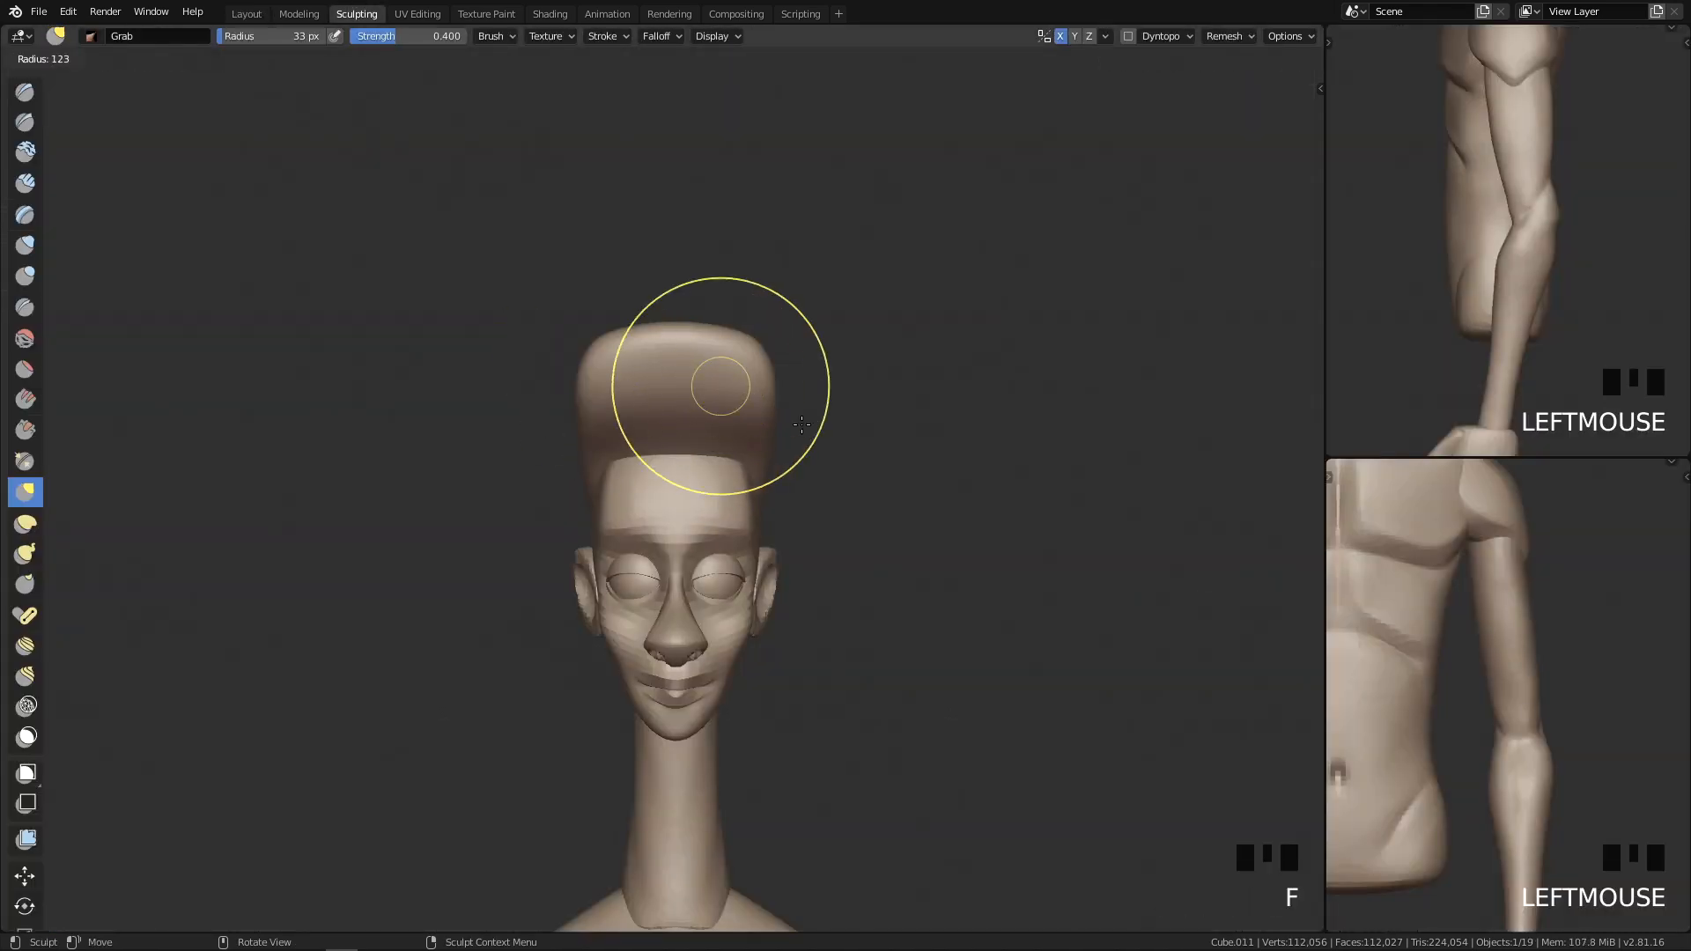
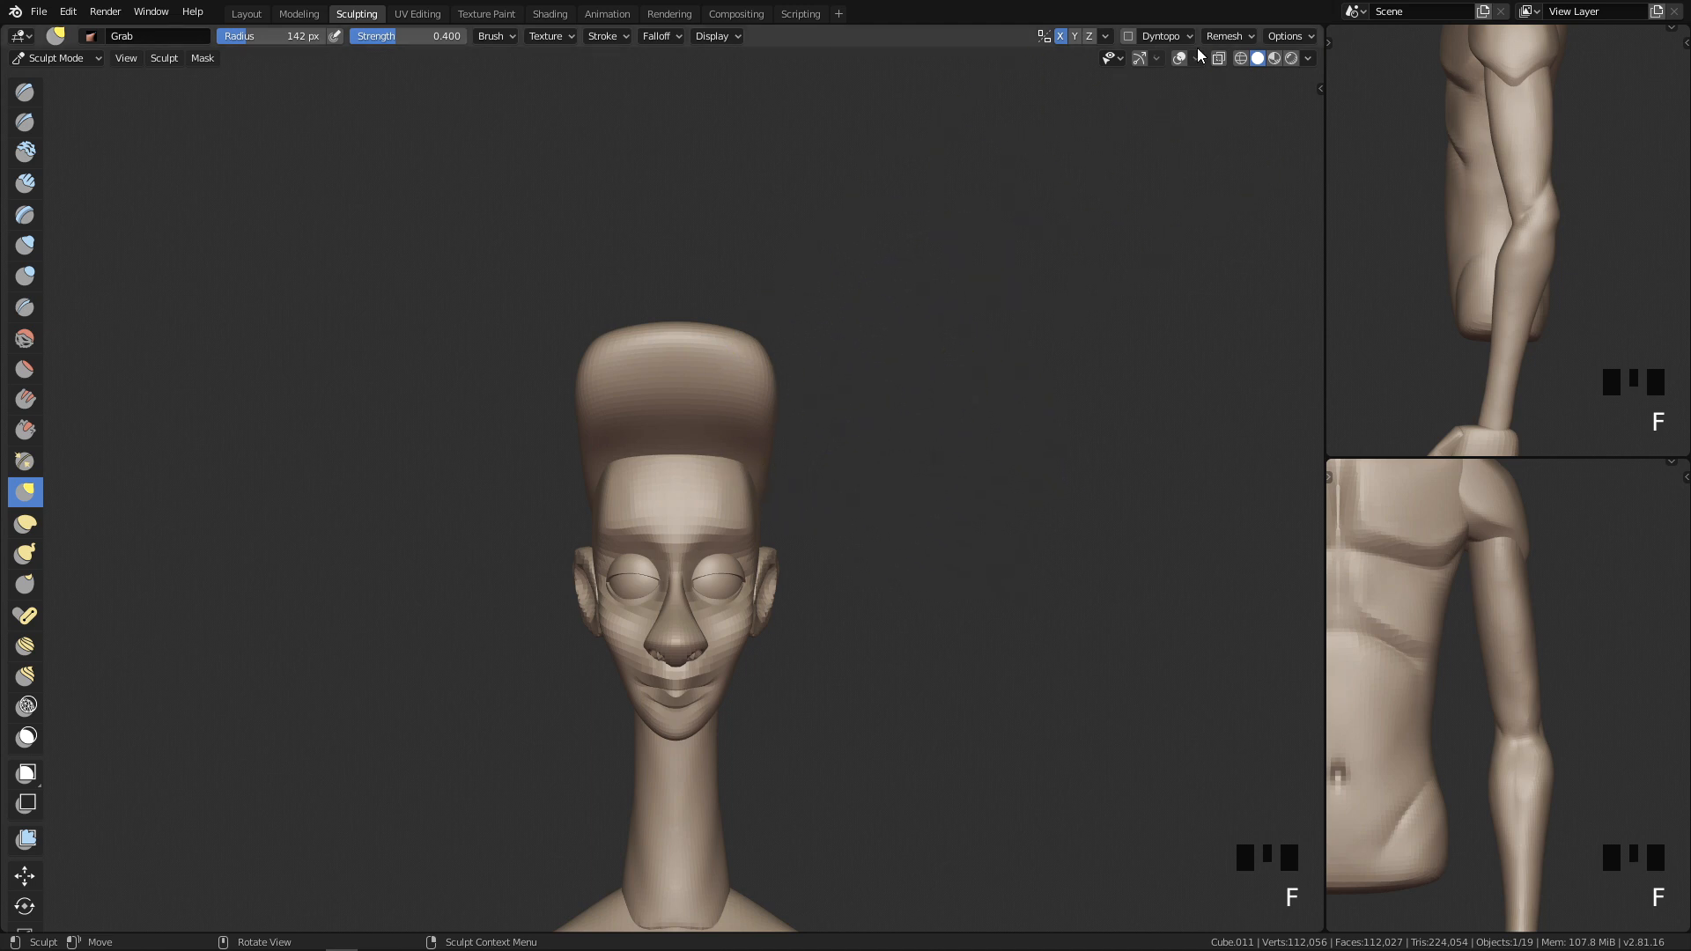
click(1128, 36)
click(1060, 40)
shift+middle_drag(898, 292, 925, 381)
key(f)
click(888, 435)
mouse_move(662, 433)
mouse_down()
mouse_move(668, 389)
mouse_move(631, 391)
mouse_up()
Step: Pull the front of the hair forward and upward into a bulky quiff with a 261 px Grab brush
shift+middle_drag(1519, 168, 1514, 423)
mouse_move(1517, 101)
shift+middle_down()
mouse_move(1522, 387)
mouse_move(1548, 416)
shift+middle_up()
shift+middle_drag(1576, 617, 1585, 739)
shift+middle_drag(1554, 563, 1507, 770)
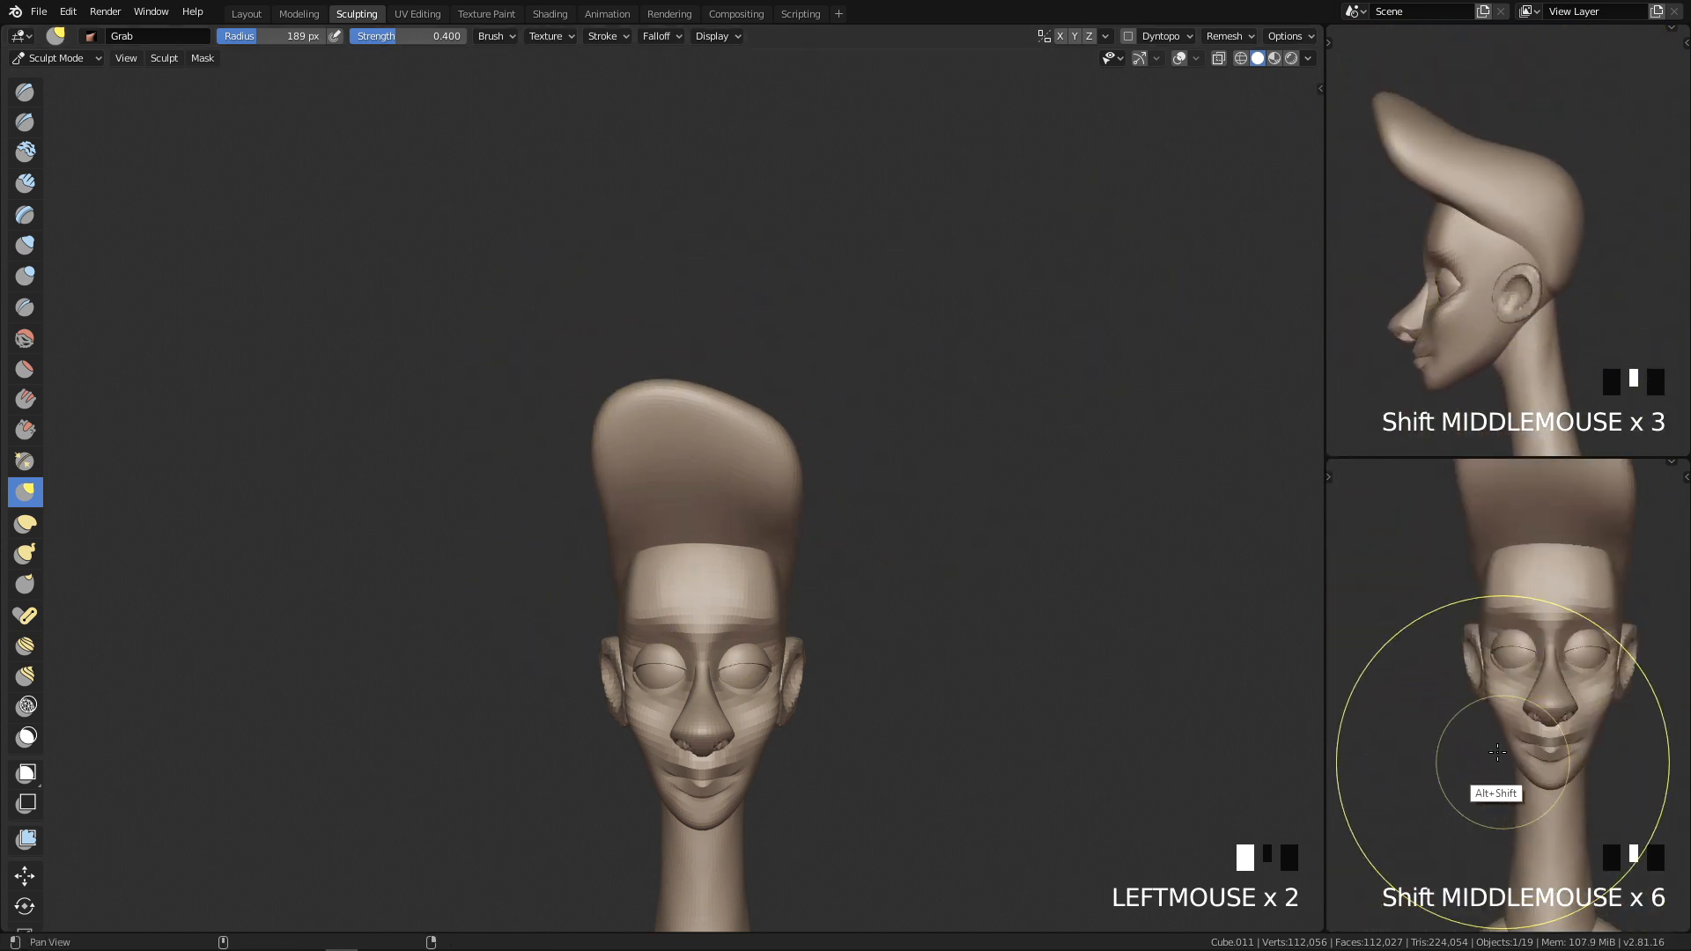
shift+middle_drag(1500, 655, 1493, 772)
mouse_move(706, 548)
ctrl+middle_down()
mouse_move(726, 539)
mouse_move(546, 550)
mouse_move(630, 509)
ctrl+middle_up()
key(f)
drag(566, 463, 493, 505)
drag(524, 484, 502, 504)
drag(550, 401, 556, 384)
drag(556, 409, 594, 354)
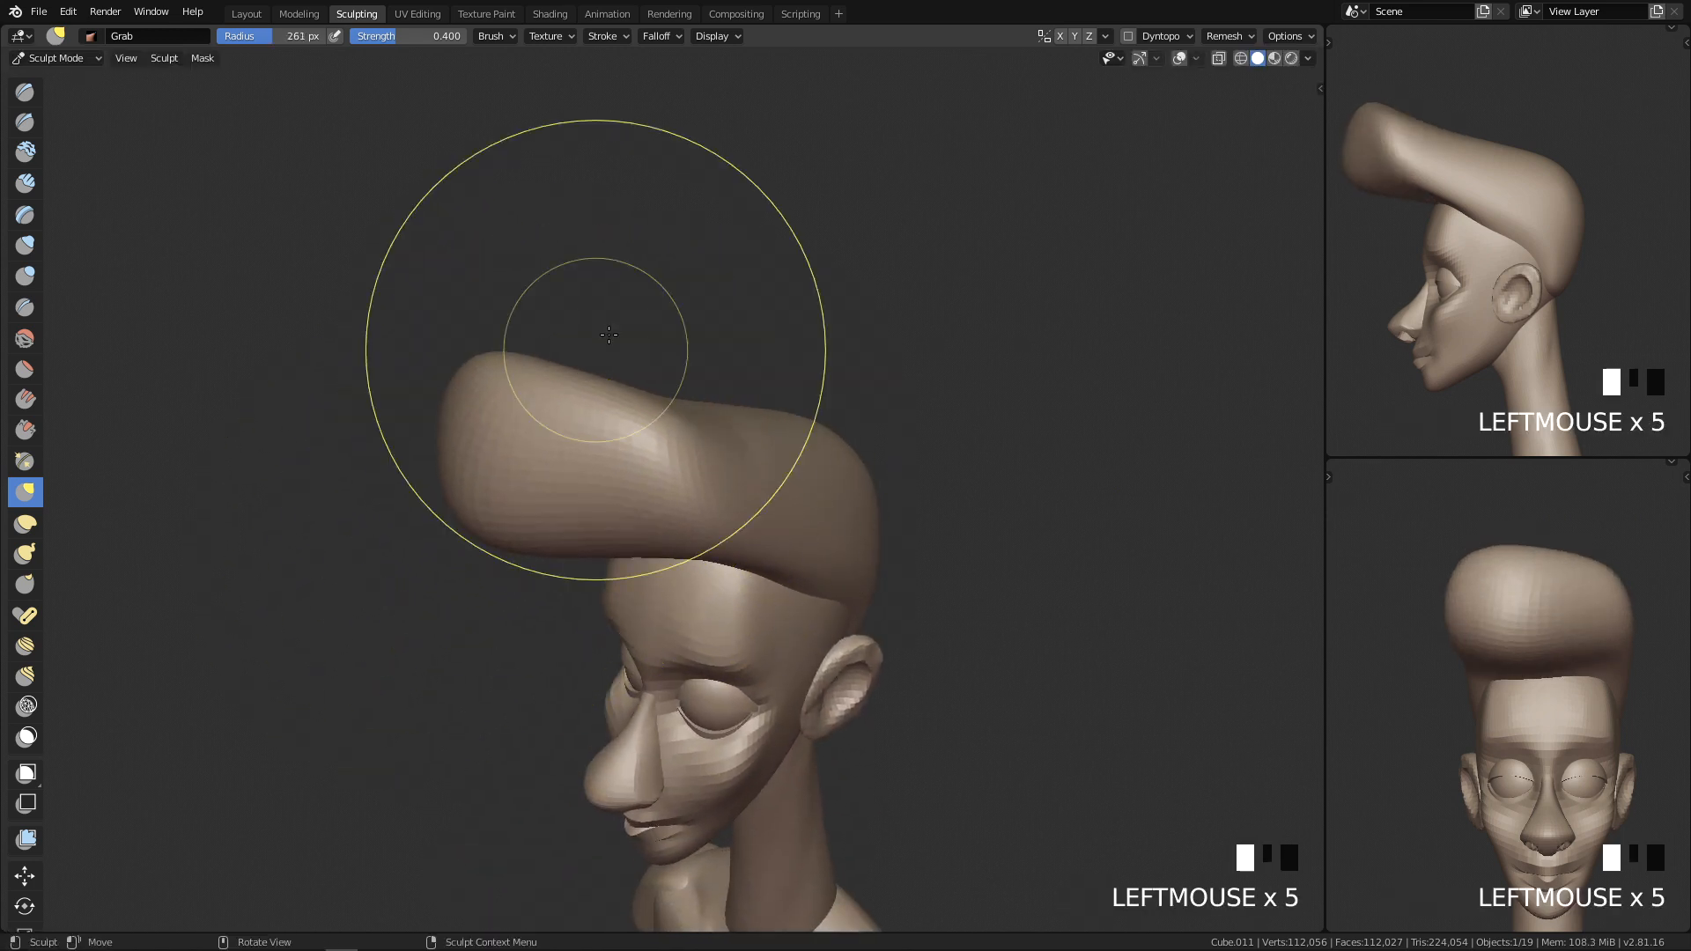
Step: Push the quiff's front volume toward the character's right side in front view with a 136 px Grab brush
middle_drag(604, 445, 800, 502)
key(q)
key(f)
click(726, 467)
mouse_move(726, 466)
mouse_down()
mouse_move(789, 456)
mouse_move(781, 441)
mouse_up()
key(ctrl+z)
key(f)
click(747, 428)
drag(764, 442, 672, 349)
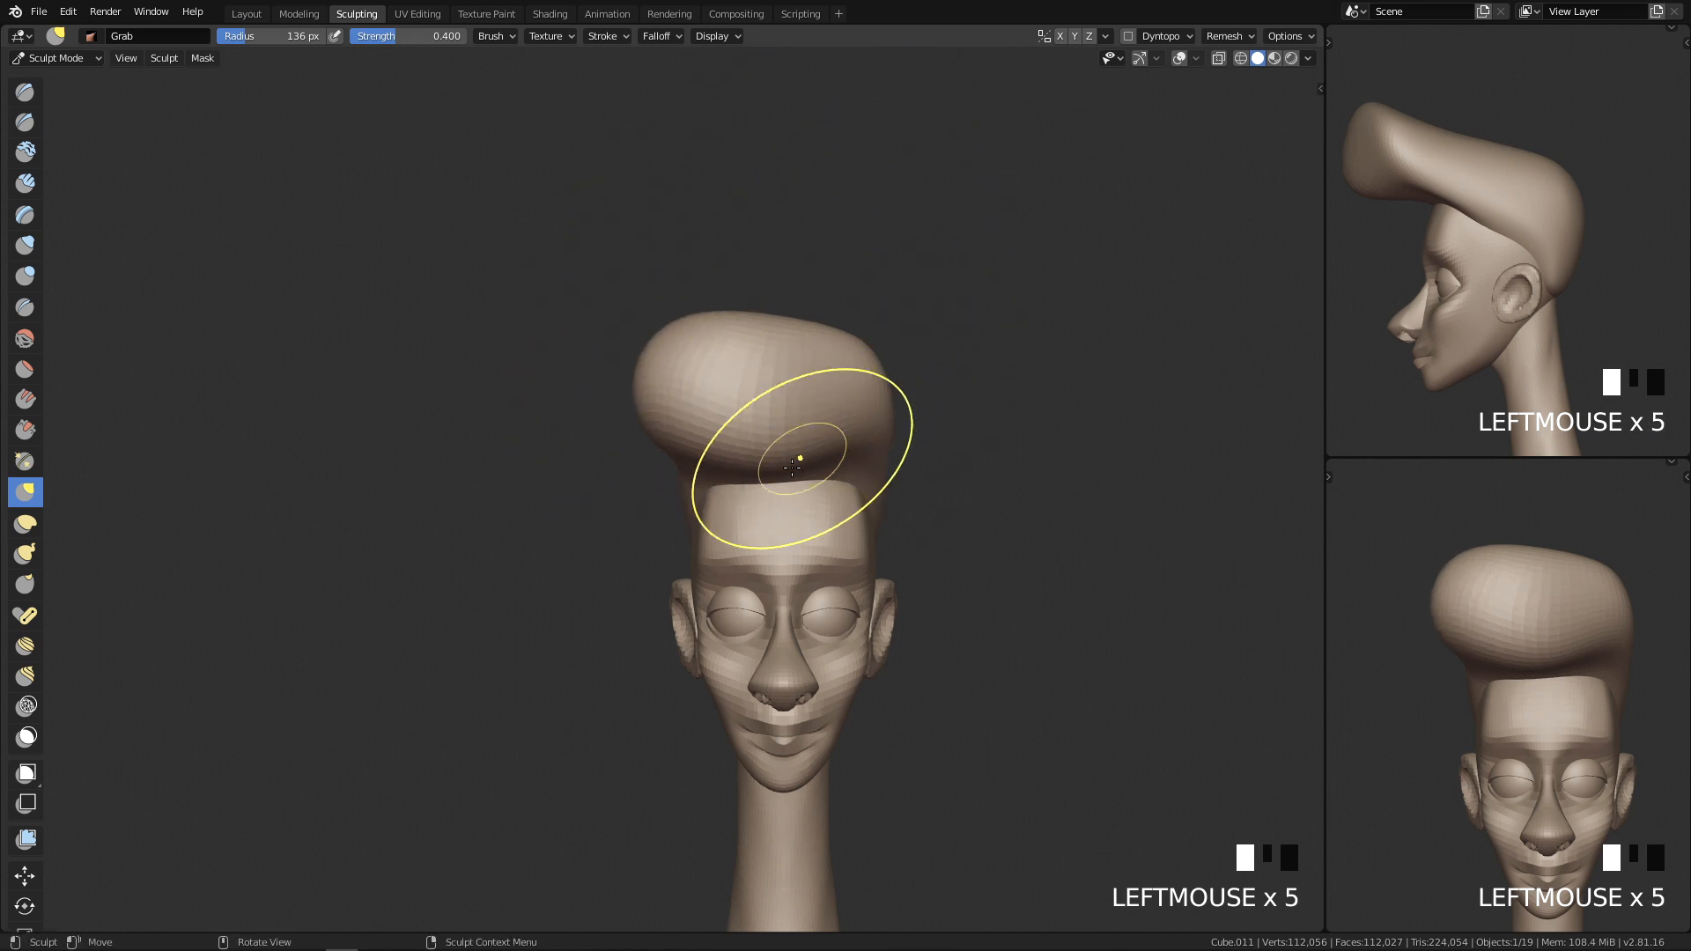
Step: Reshape the top and back of the hair with Grab strokes and smooth the crown
middle_drag(827, 458, 884, 455)
middle_drag(725, 526, 688, 482)
drag(656, 467, 635, 493)
mouse_move(740, 505)
middle_down()
mouse_move(643, 529)
mouse_move(608, 514)
mouse_move(563, 436)
middle_up()
key(ctrl+z)
drag(564, 374, 571, 403)
drag(608, 396, 608, 428)
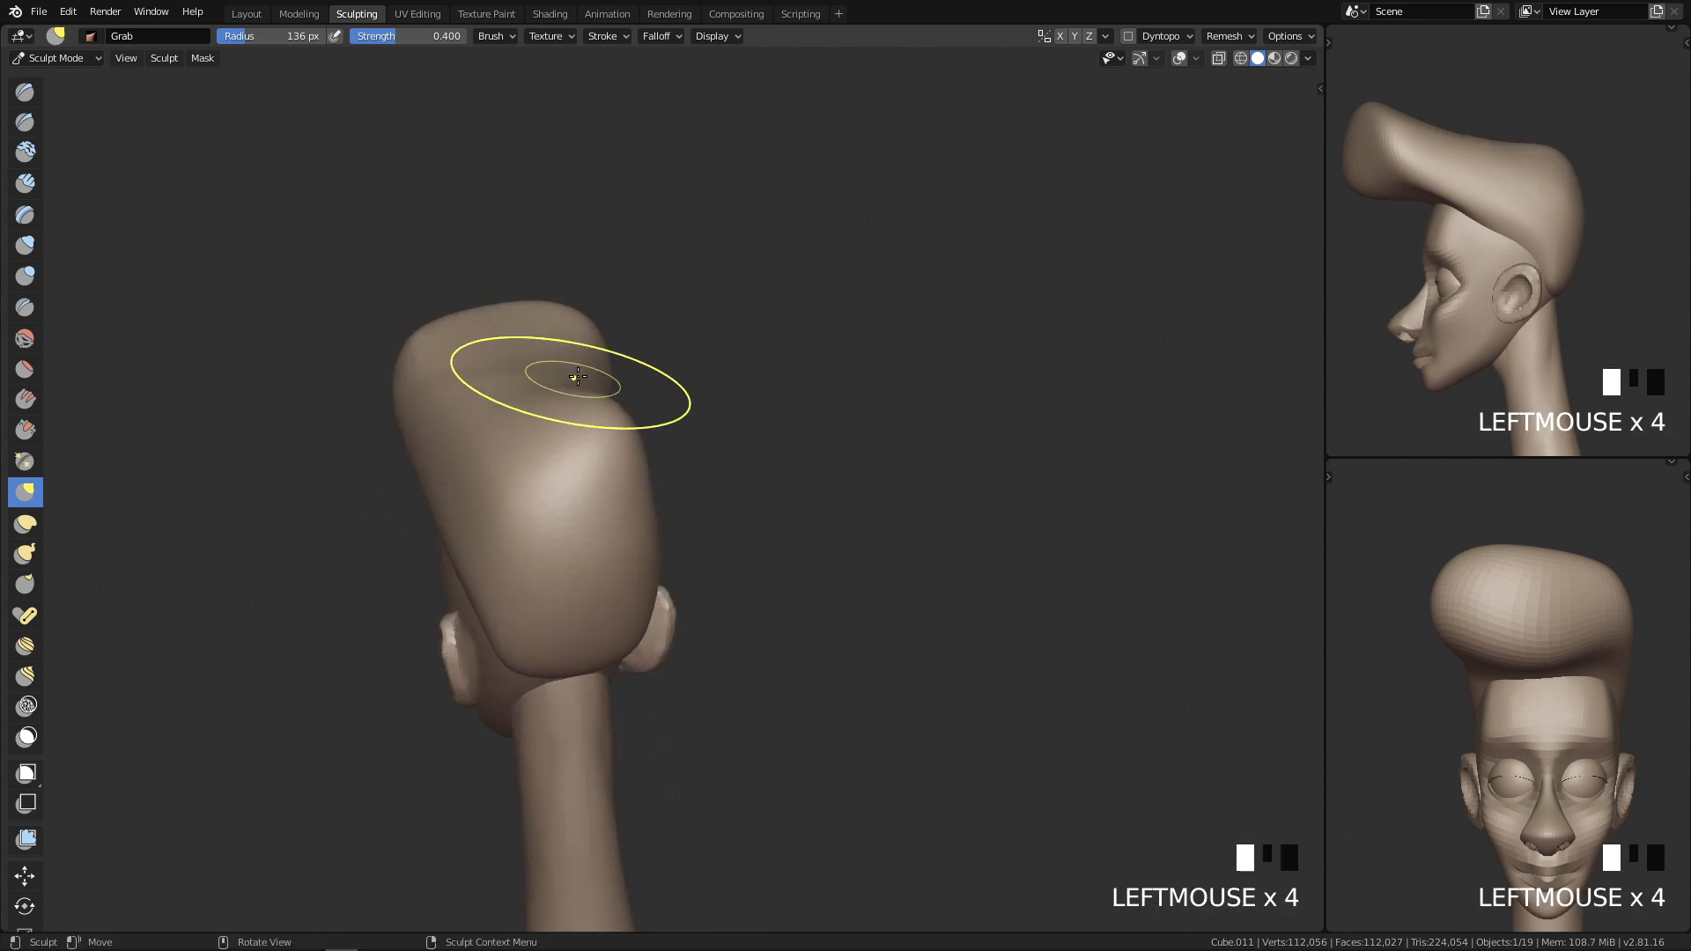
mouse_move(577, 370)
middle_down()
mouse_move(558, 479)
mouse_move(449, 505)
mouse_move(599, 369)
middle_up()
shift+drag(599, 369, 599, 369)
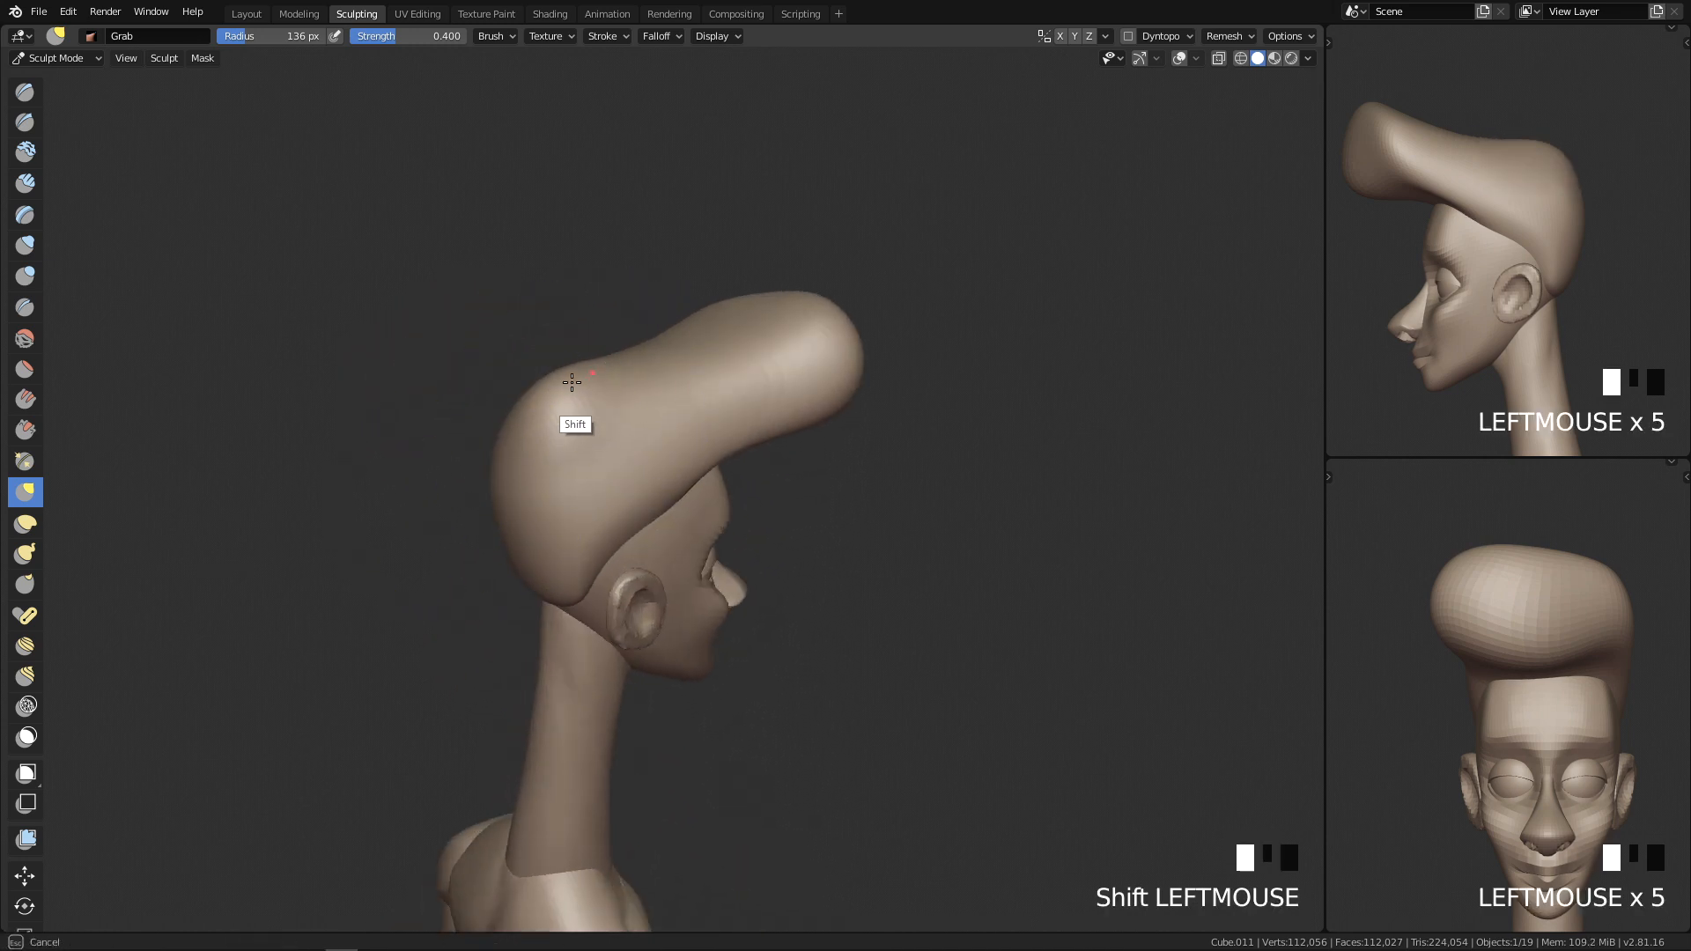
shift+drag(526, 418, 541, 471)
Step: Raise the quiff's top contour slightly in front view and reduce the Grab brush radius to 107 px
key(q)
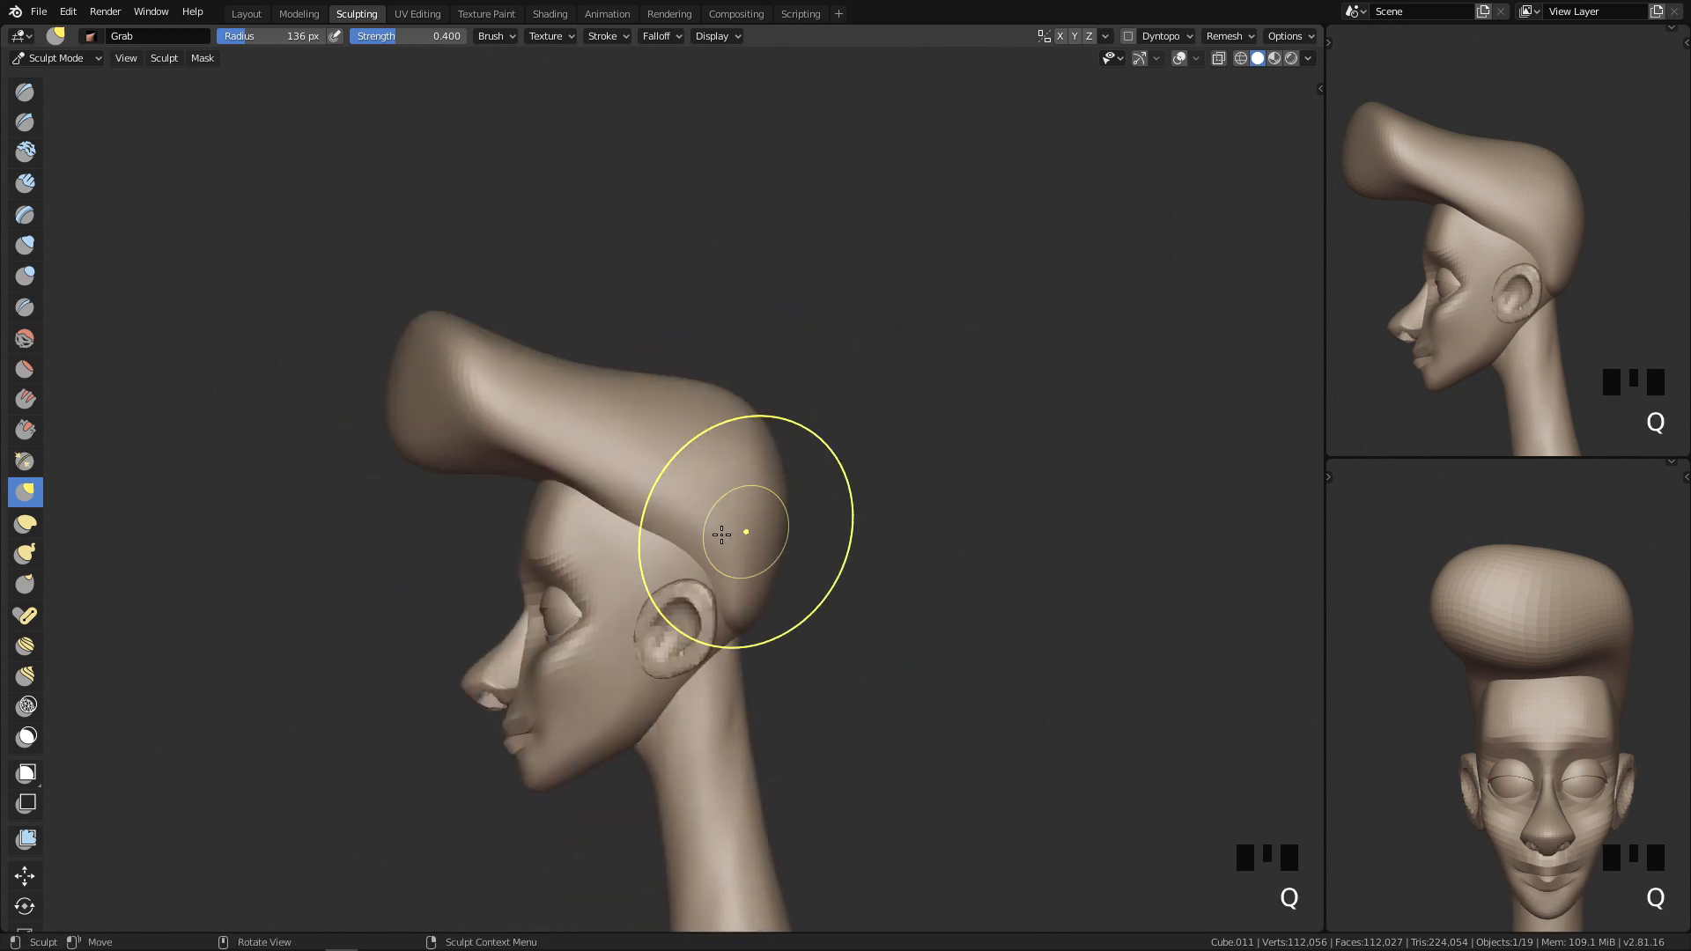
key(q)
key(q)
mouse_move(723, 334)
shift+mouse_down()
mouse_move(764, 339)
mouse_move(747, 297)
shift+mouse_up()
key(f)
click(865, 378)
key(f)
click(723, 363)
key(f)
click(703, 365)
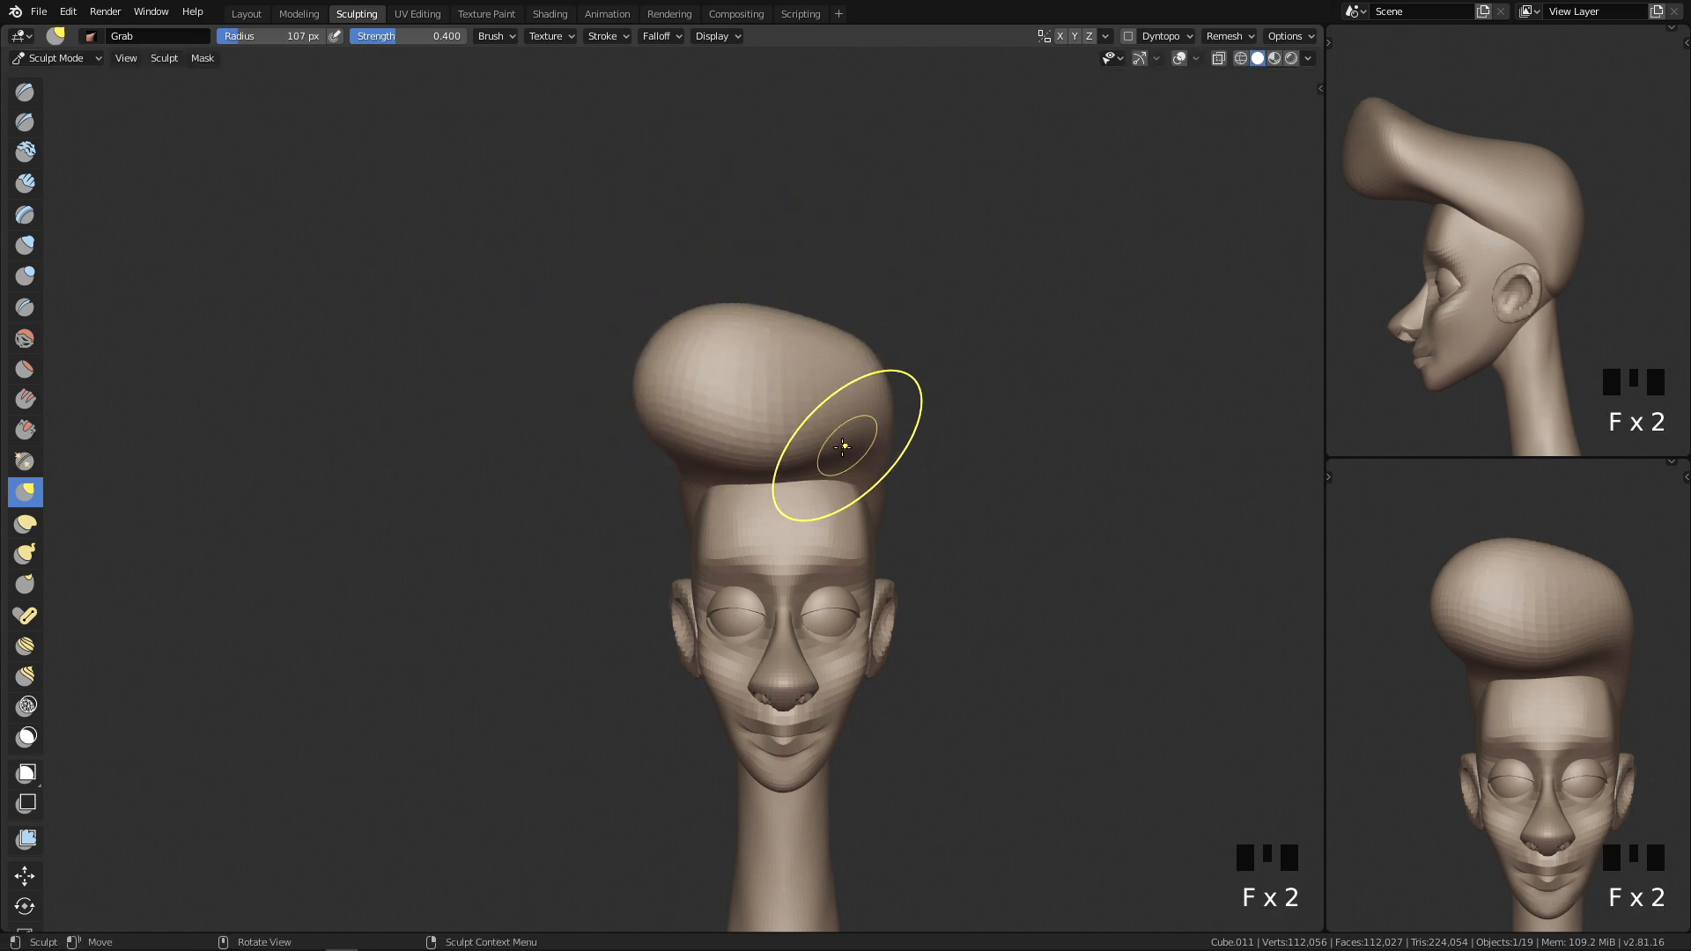
Step: Pull the hairline down in front of the character's left ear into a sideburn with a 126 px Grab brush
ctrl+middle_drag(804, 603, 783, 541)
shift+middle_drag(860, 586, 755, 604)
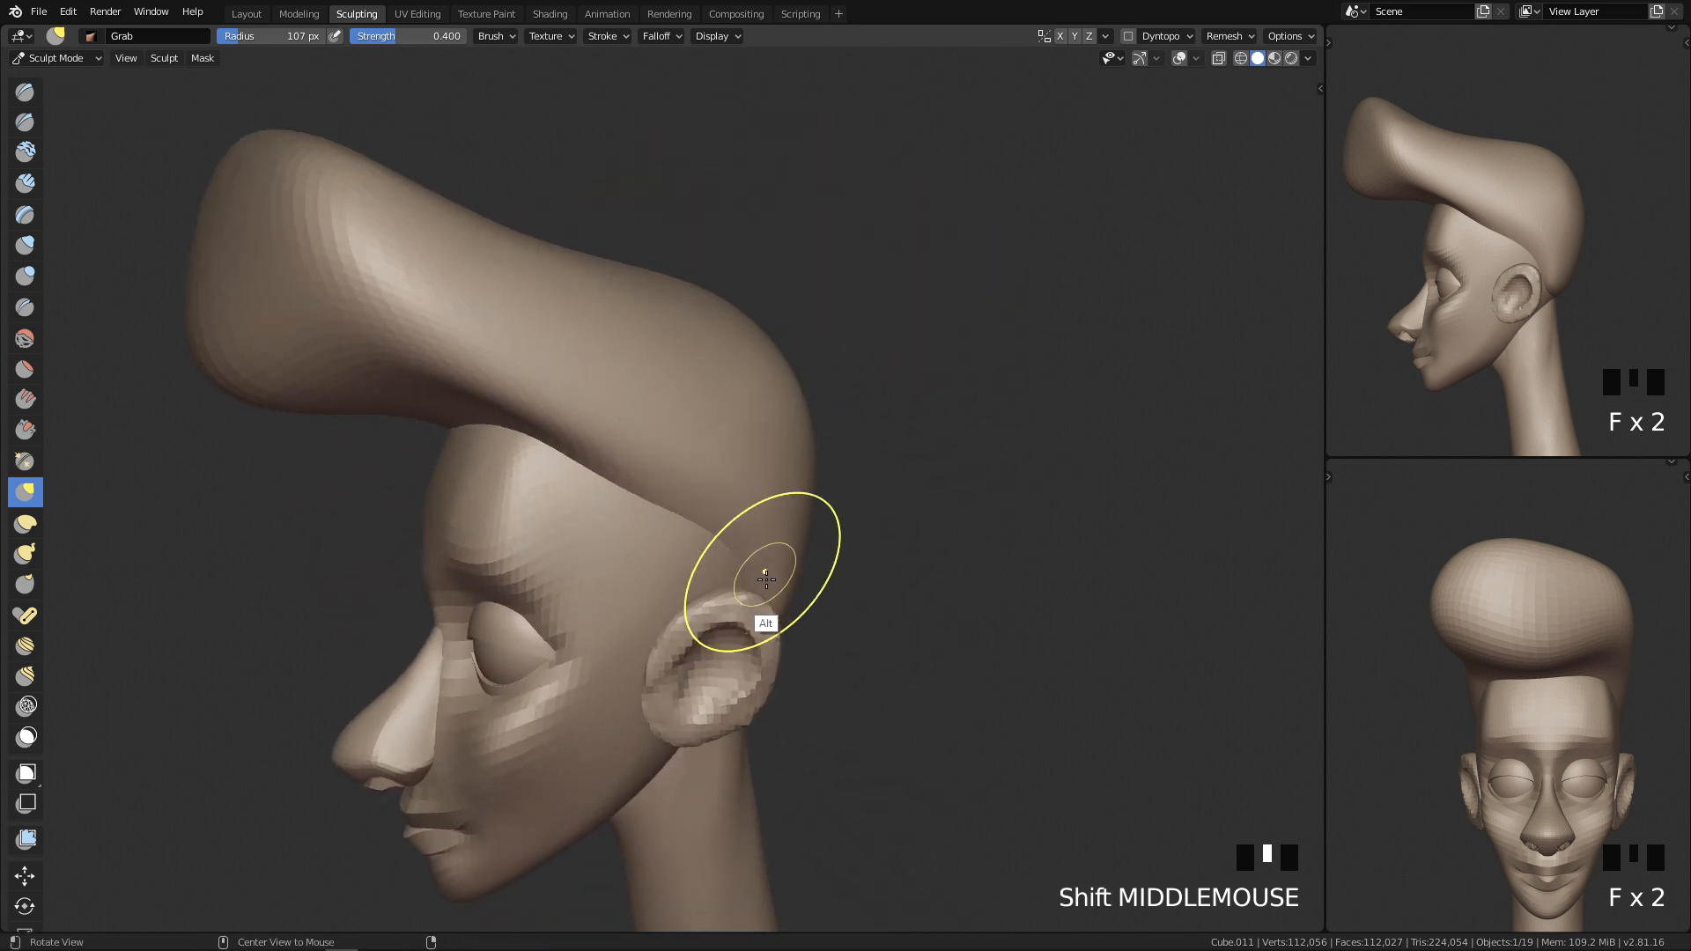
key(f)
drag(597, 529, 595, 560)
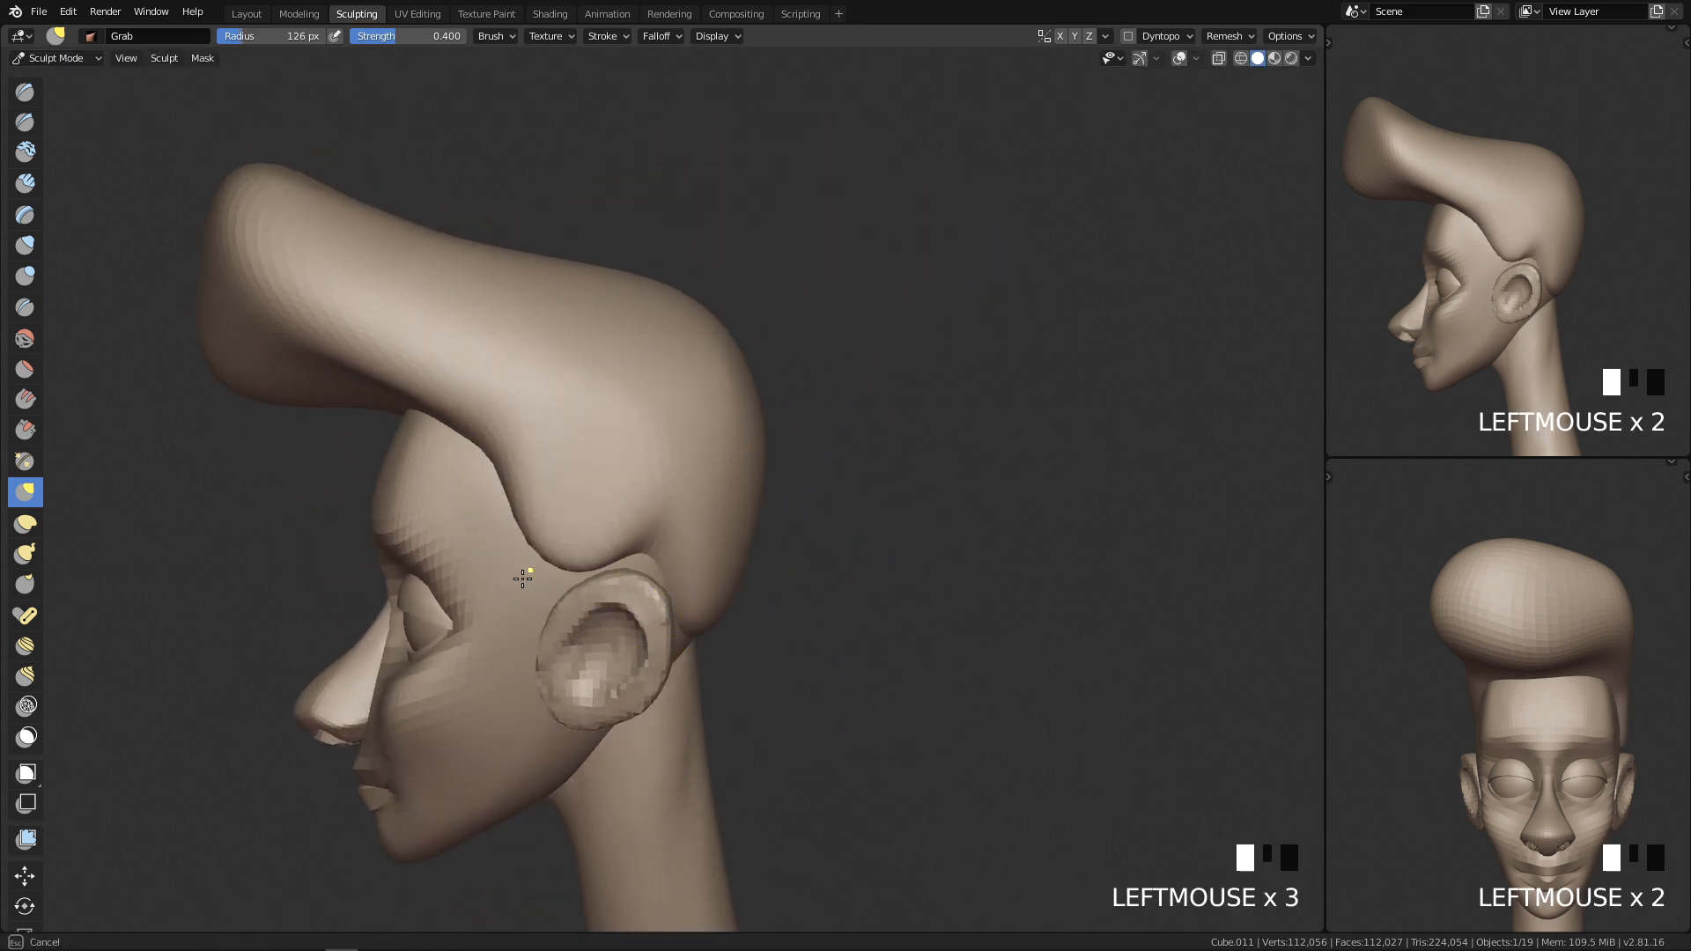
mouse_move(624, 535)
shift+middle_down()
mouse_move(679, 593)
mouse_move(660, 583)
mouse_move(658, 528)
shift+middle_up()
Step: Carve a crease between the quiff and the left side hair with a 76 px Crease brush
key(4)
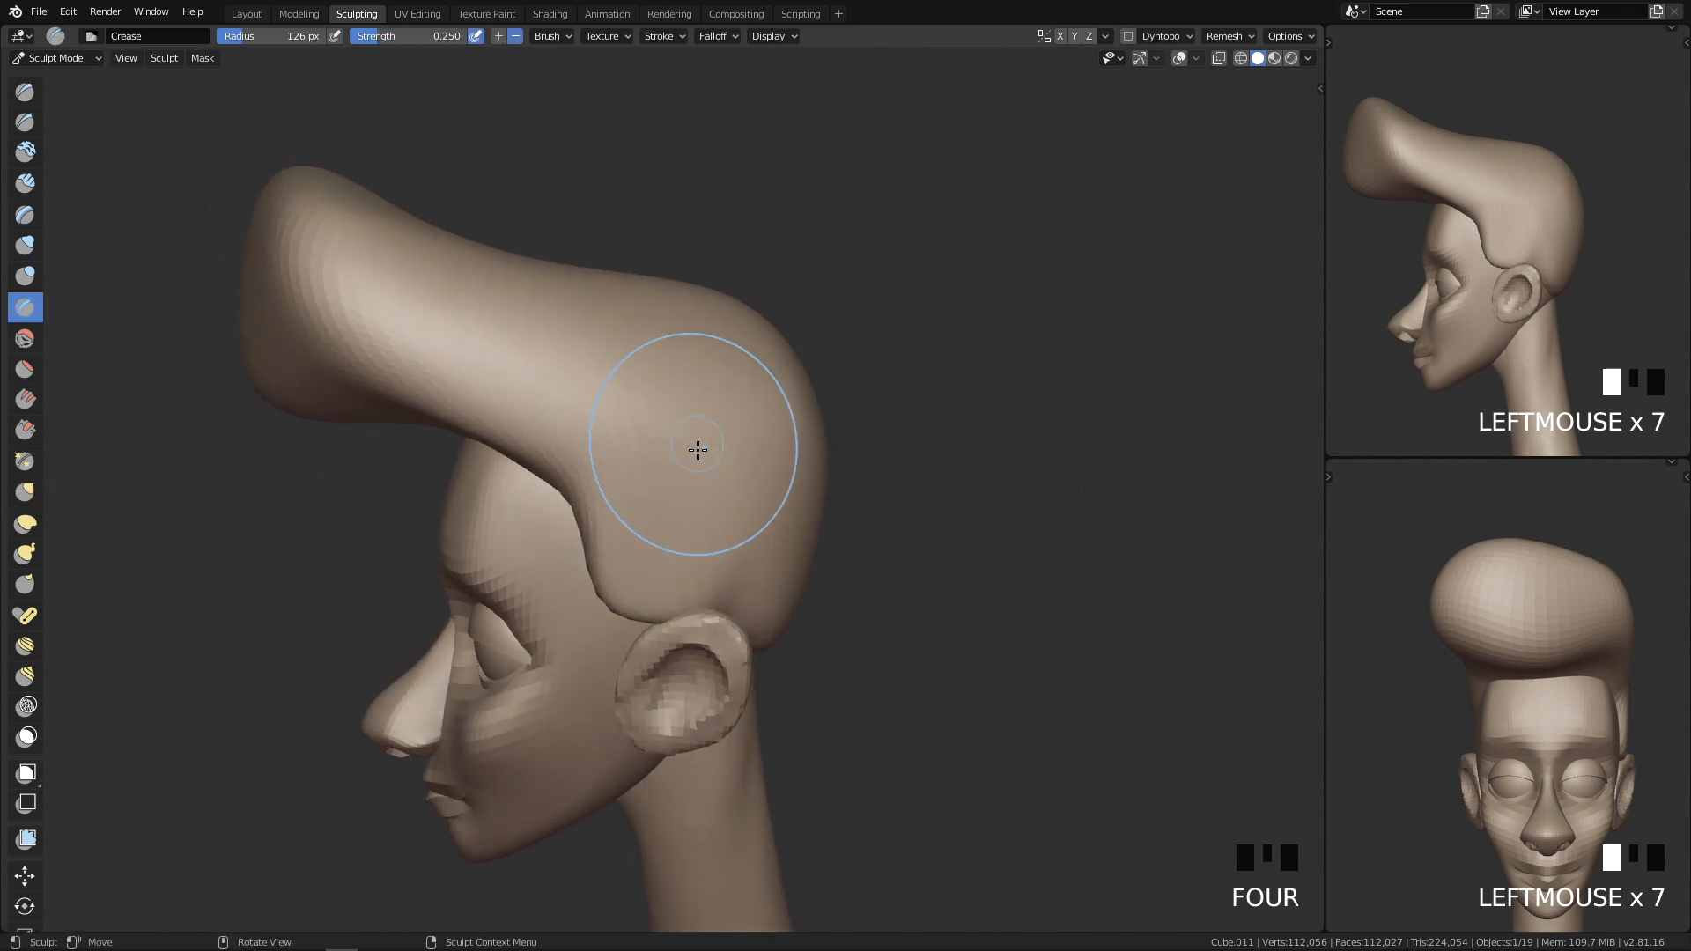
middle_drag(697, 450, 664, 461)
key(f)
click(729, 465)
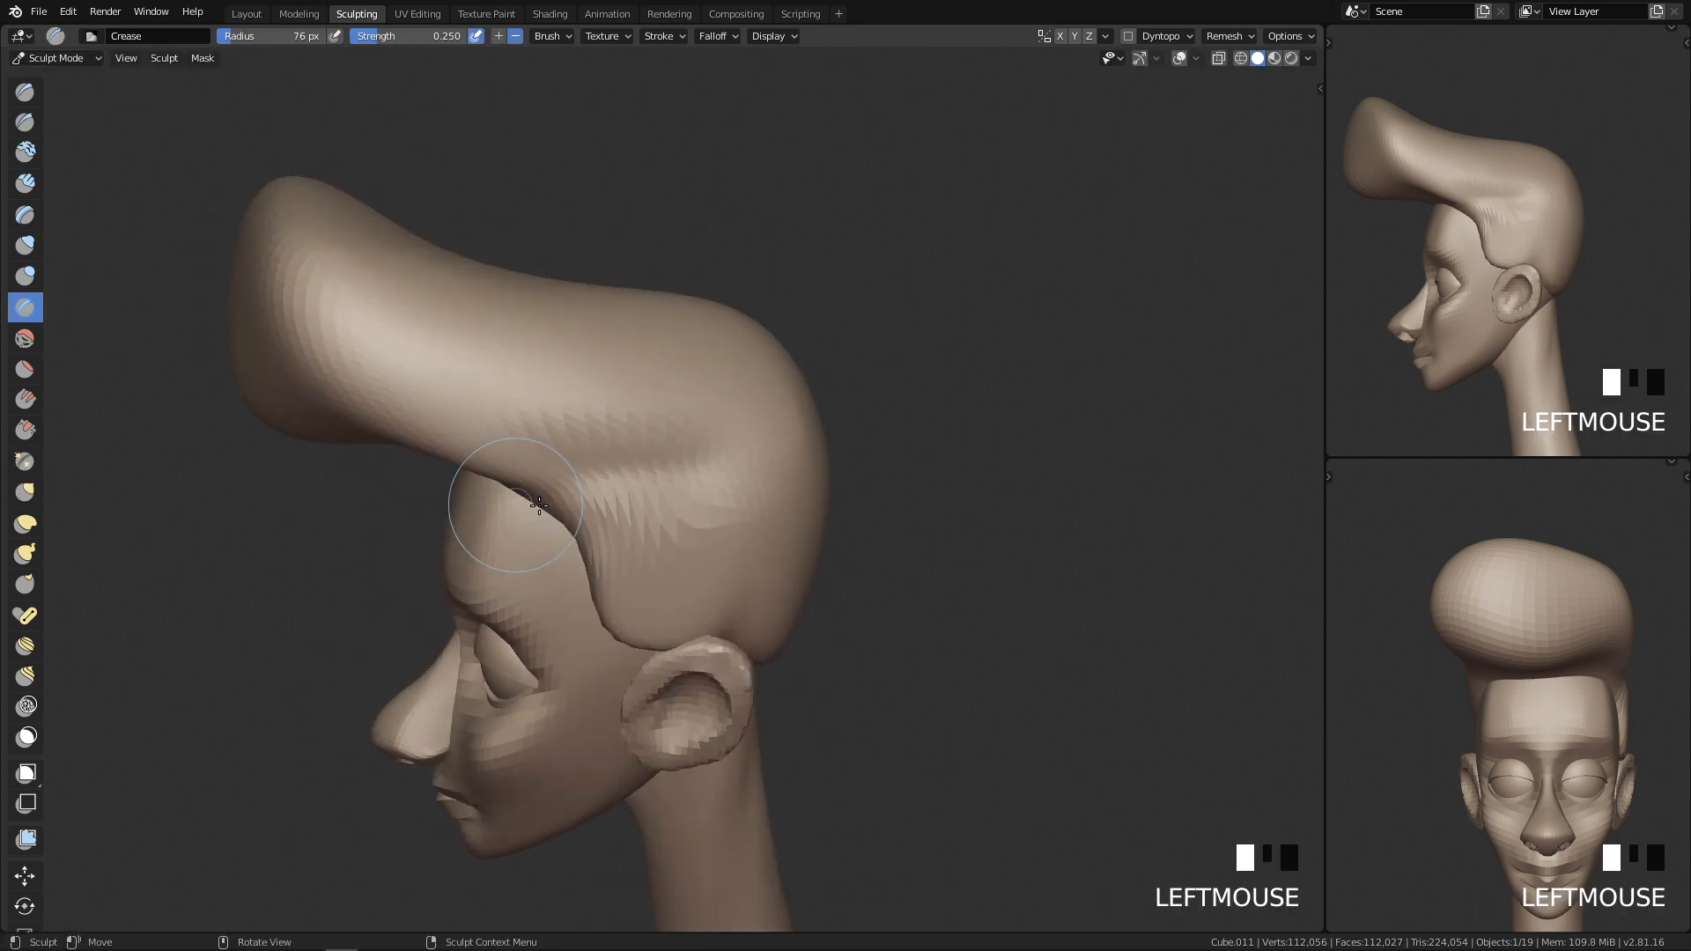
middle_drag(538, 504, 719, 519)
middle_drag(808, 477, 601, 487)
click(602, 487)
middle_drag(782, 495, 536, 489)
drag(617, 519, 642, 558)
middle_drag(642, 558, 566, 445)
mouse_move(860, 452)
middle_down()
mouse_move(611, 498)
mouse_move(577, 483)
mouse_move(770, 432)
mouse_move(593, 543)
middle_up()
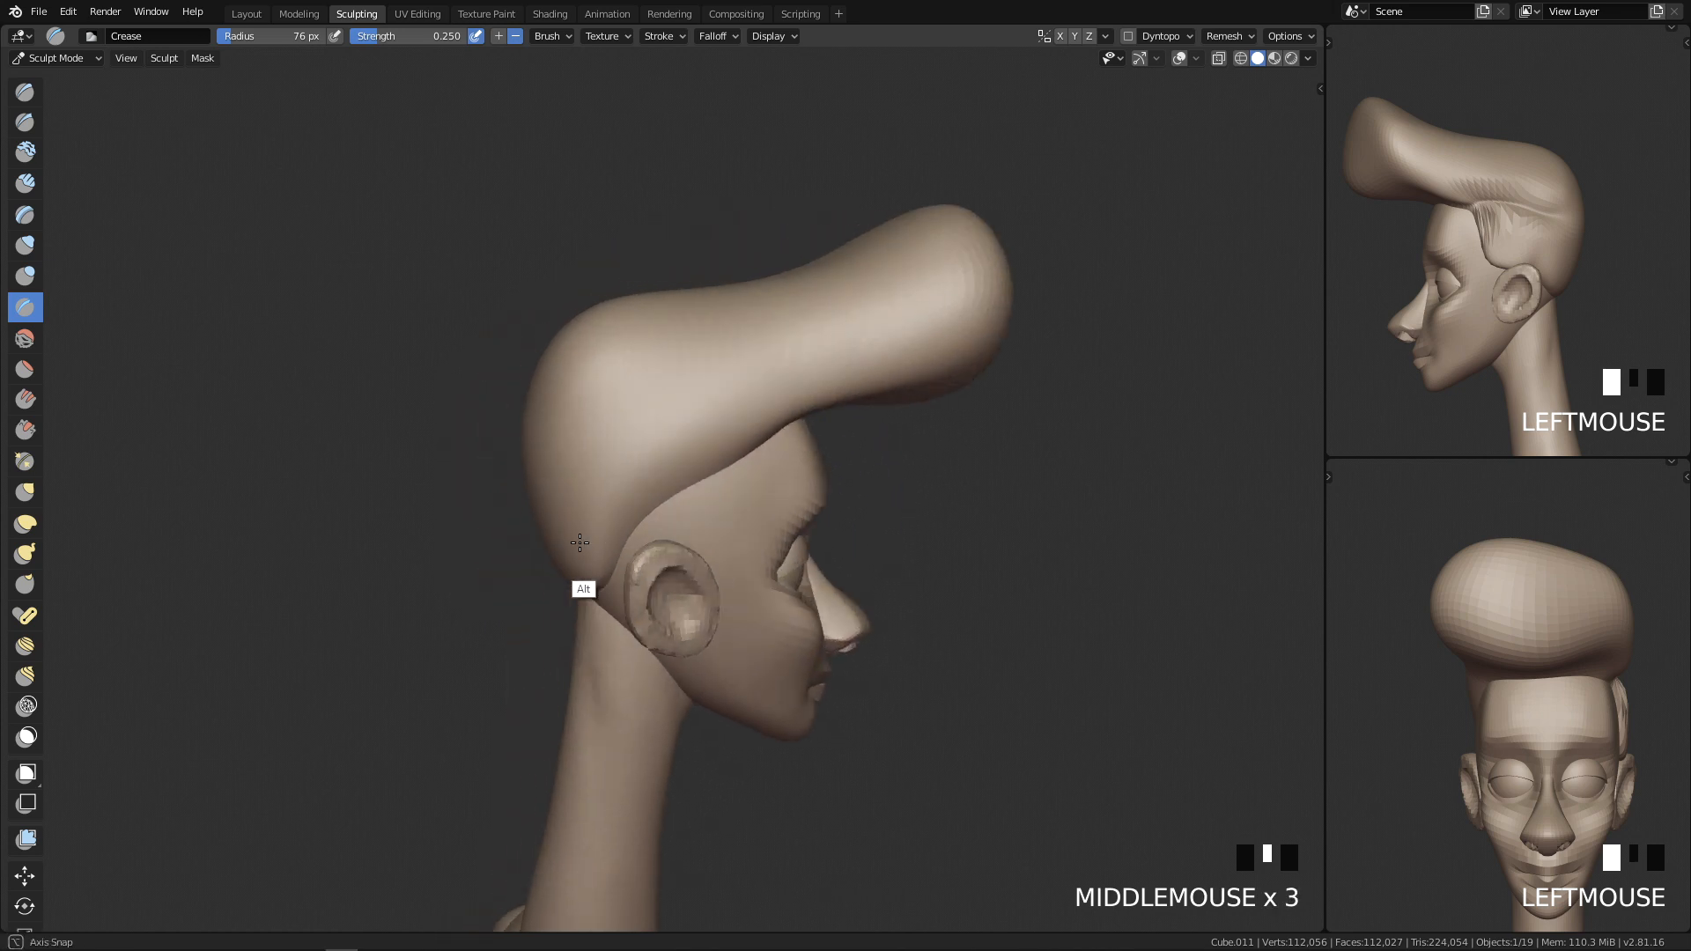
Step: Pull the hairline by the character's right ear down into a matching sideburn with a 119 px Grab brush
key(g)
key(f)
ctrl+middle_drag(717, 434, 702, 522)
drag(645, 577, 650, 581)
drag(659, 527, 673, 532)
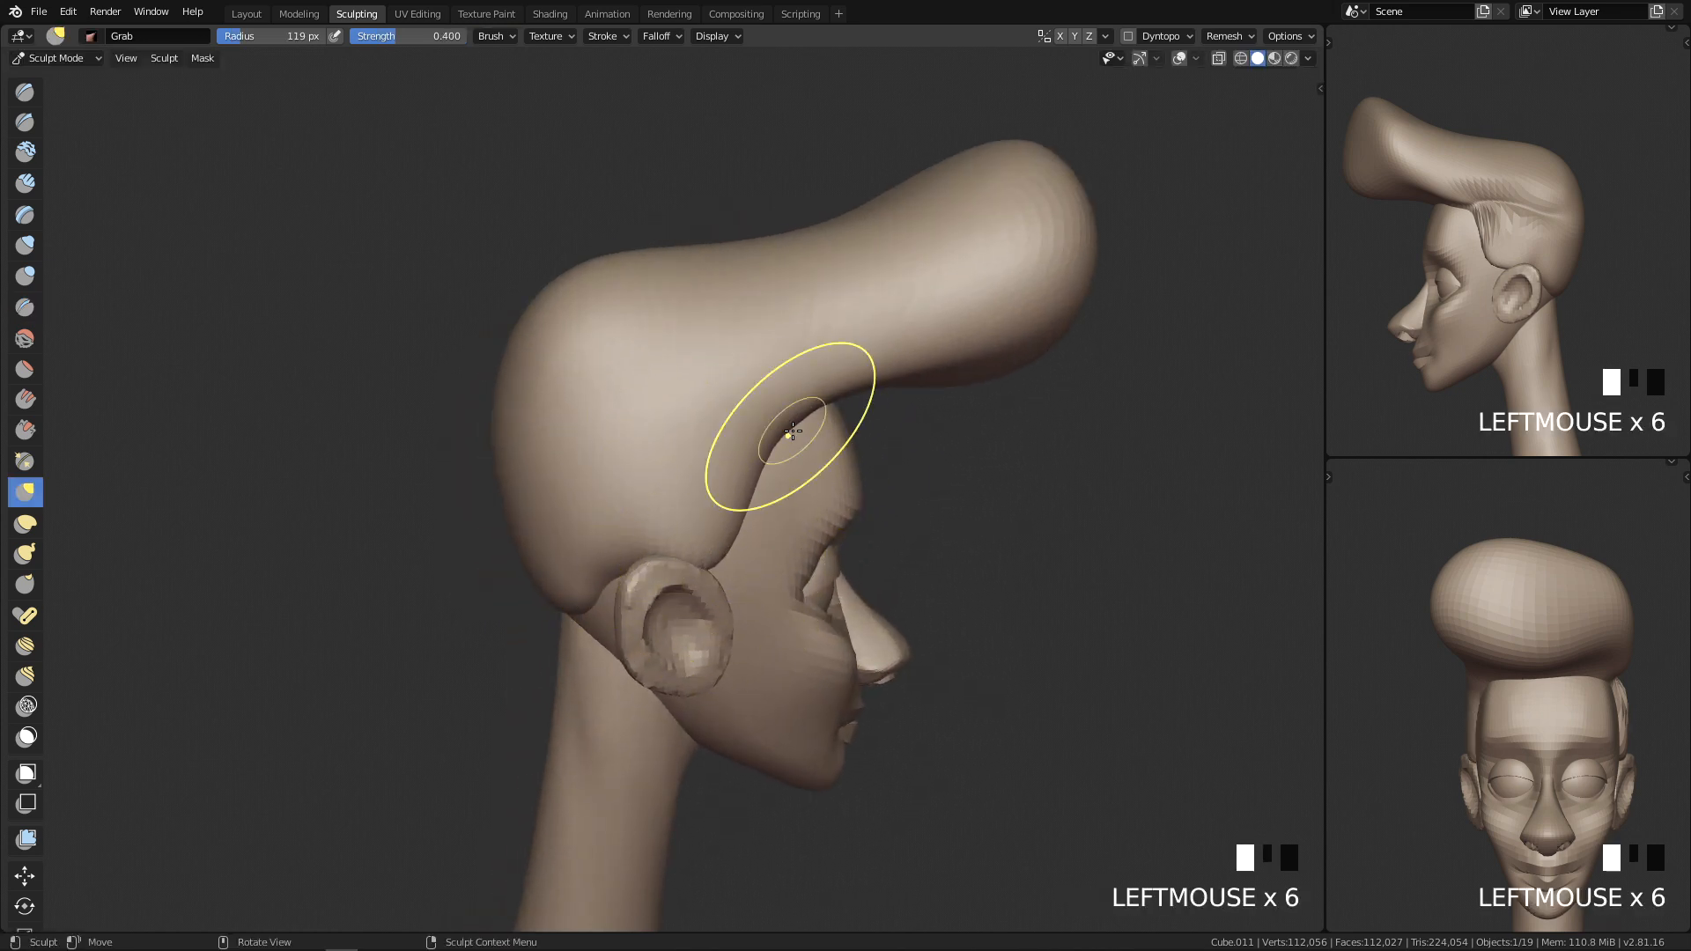
Step: Carve the crease above the right side hair with a 55 px Crease brush and smooth the back of the hair
mouse_move(735, 455)
middle_down()
mouse_move(657, 589)
mouse_move(573, 589)
mouse_move(717, 605)
mouse_move(736, 500)
mouse_move(830, 490)
middle_up()
key(4)
key(f)
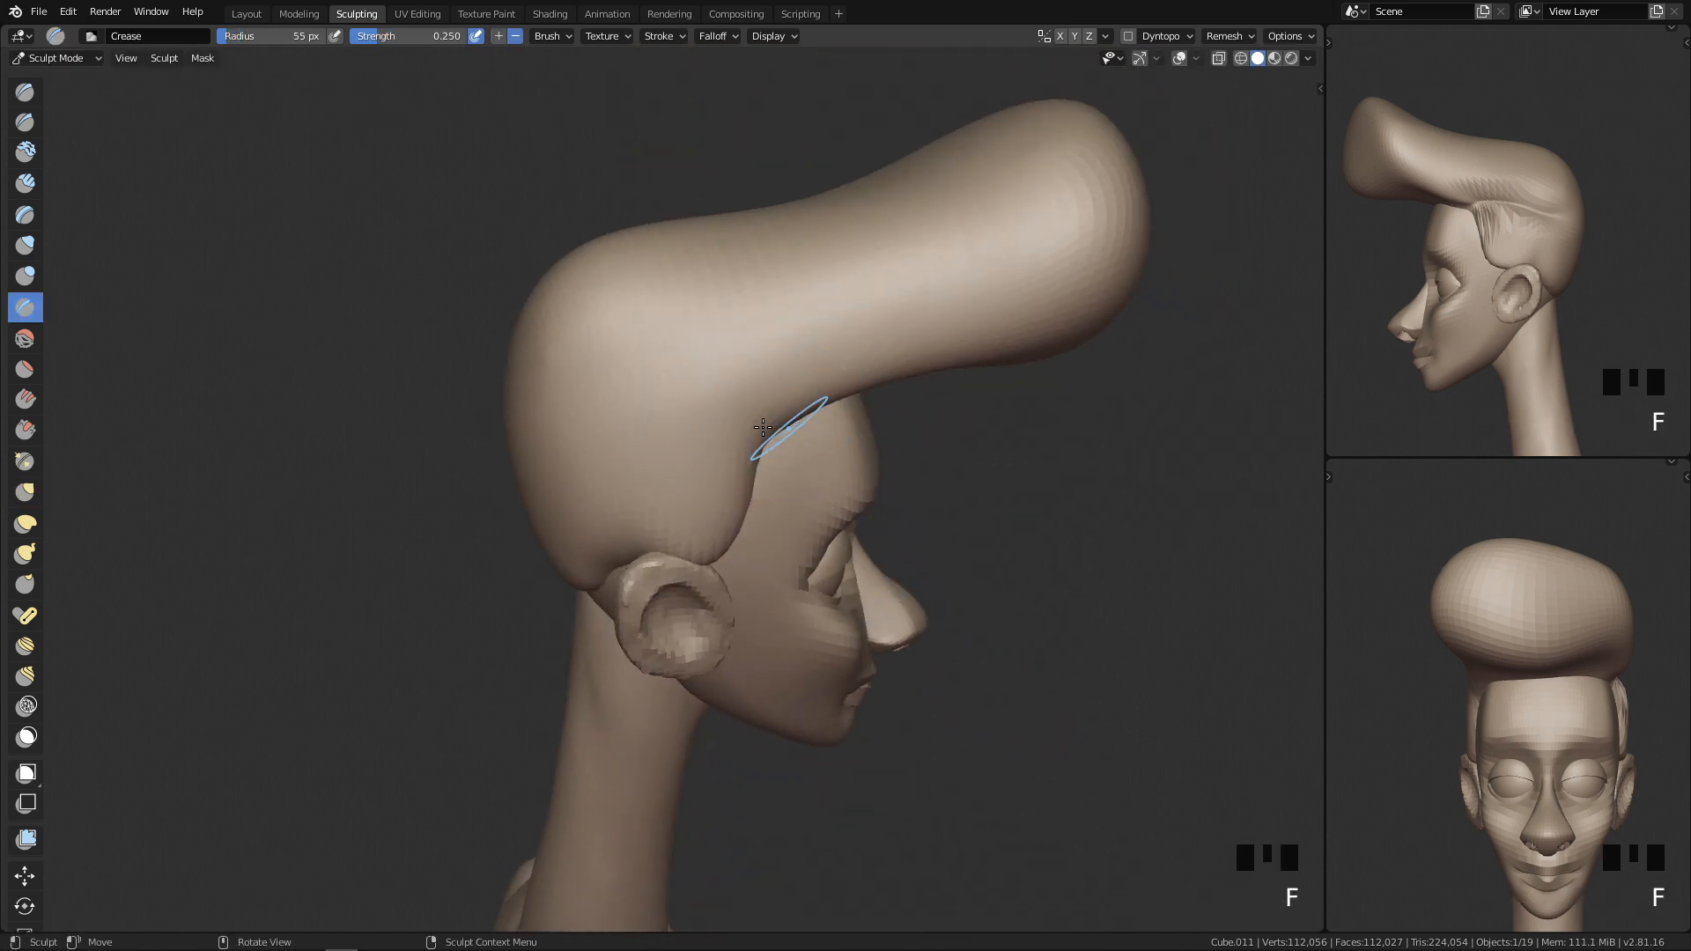
middle_drag(700, 413, 768, 490)
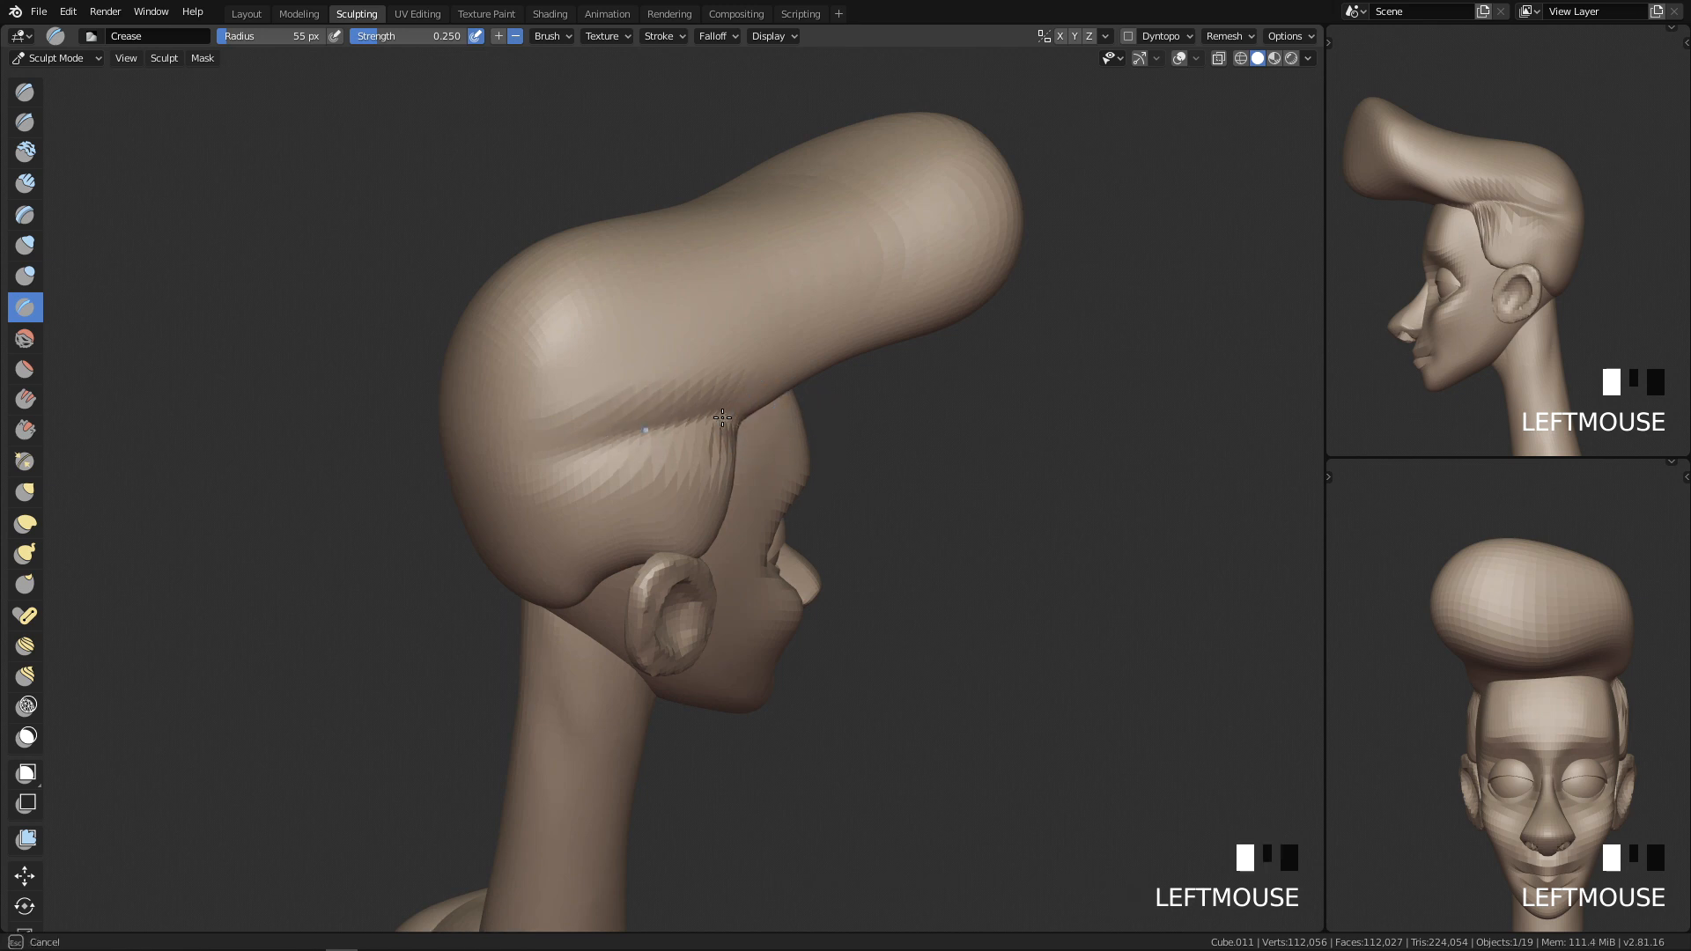
middle_drag(561, 511, 558, 531)
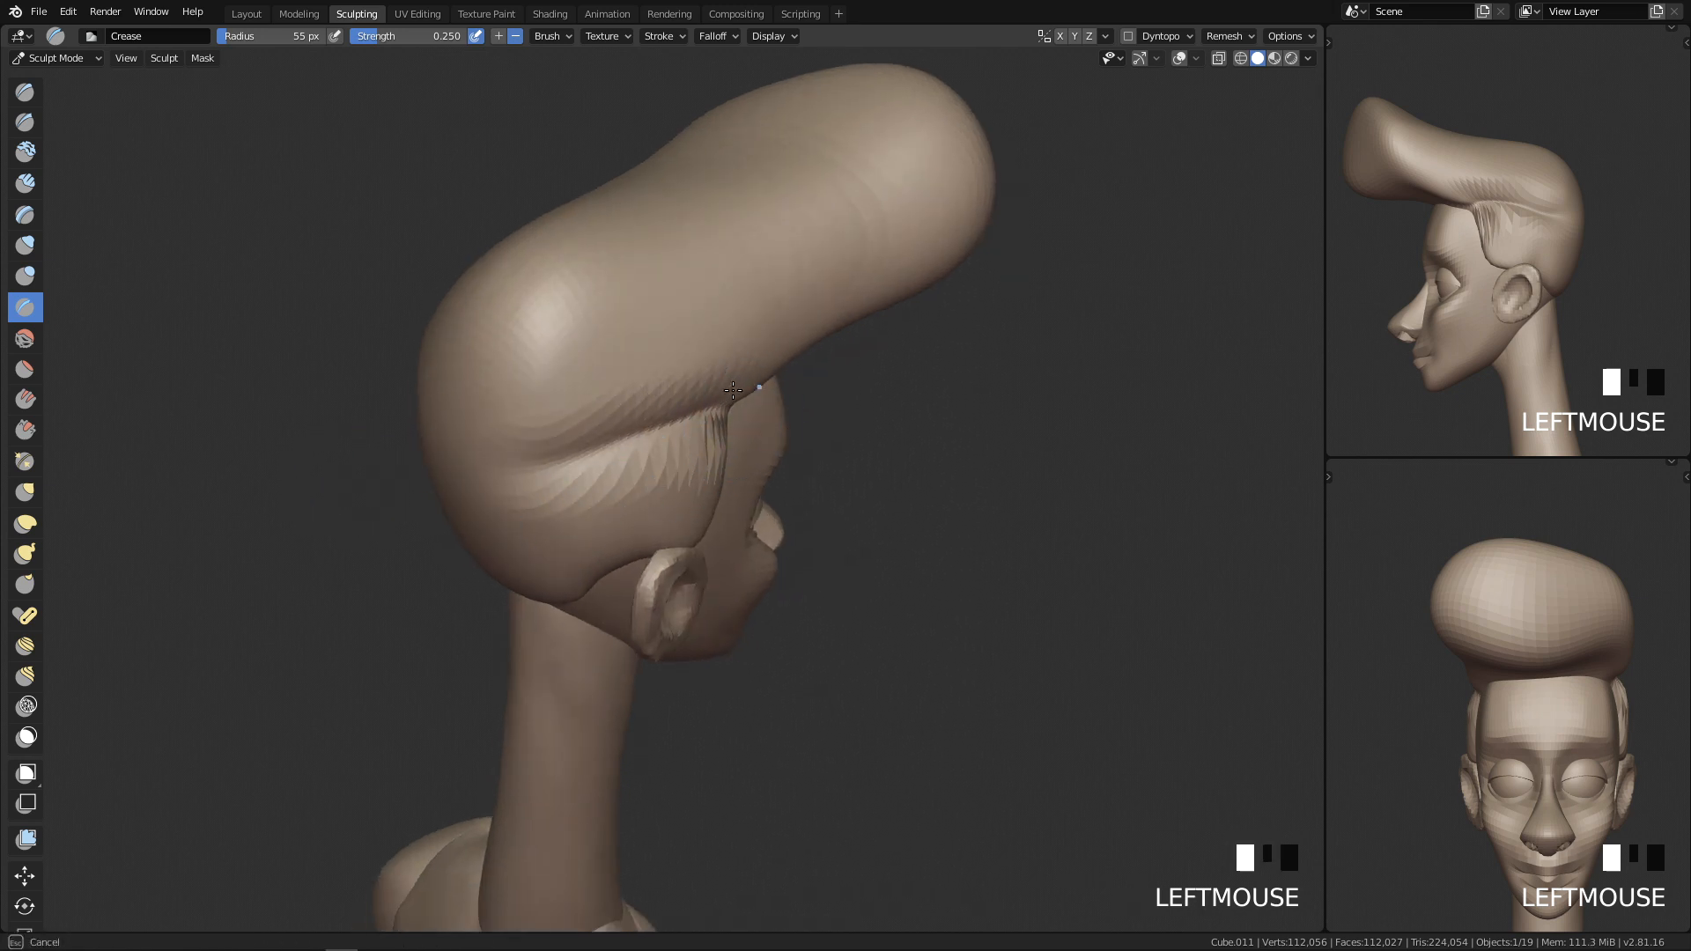
mouse_move(773, 559)
alt+middle_down()
mouse_move(525, 611)
mouse_move(743, 605)
mouse_move(698, 717)
mouse_move(683, 587)
mouse_move(647, 564)
mouse_move(697, 402)
mouse_move(642, 442)
alt+middle_up()
shift+click(528, 526)
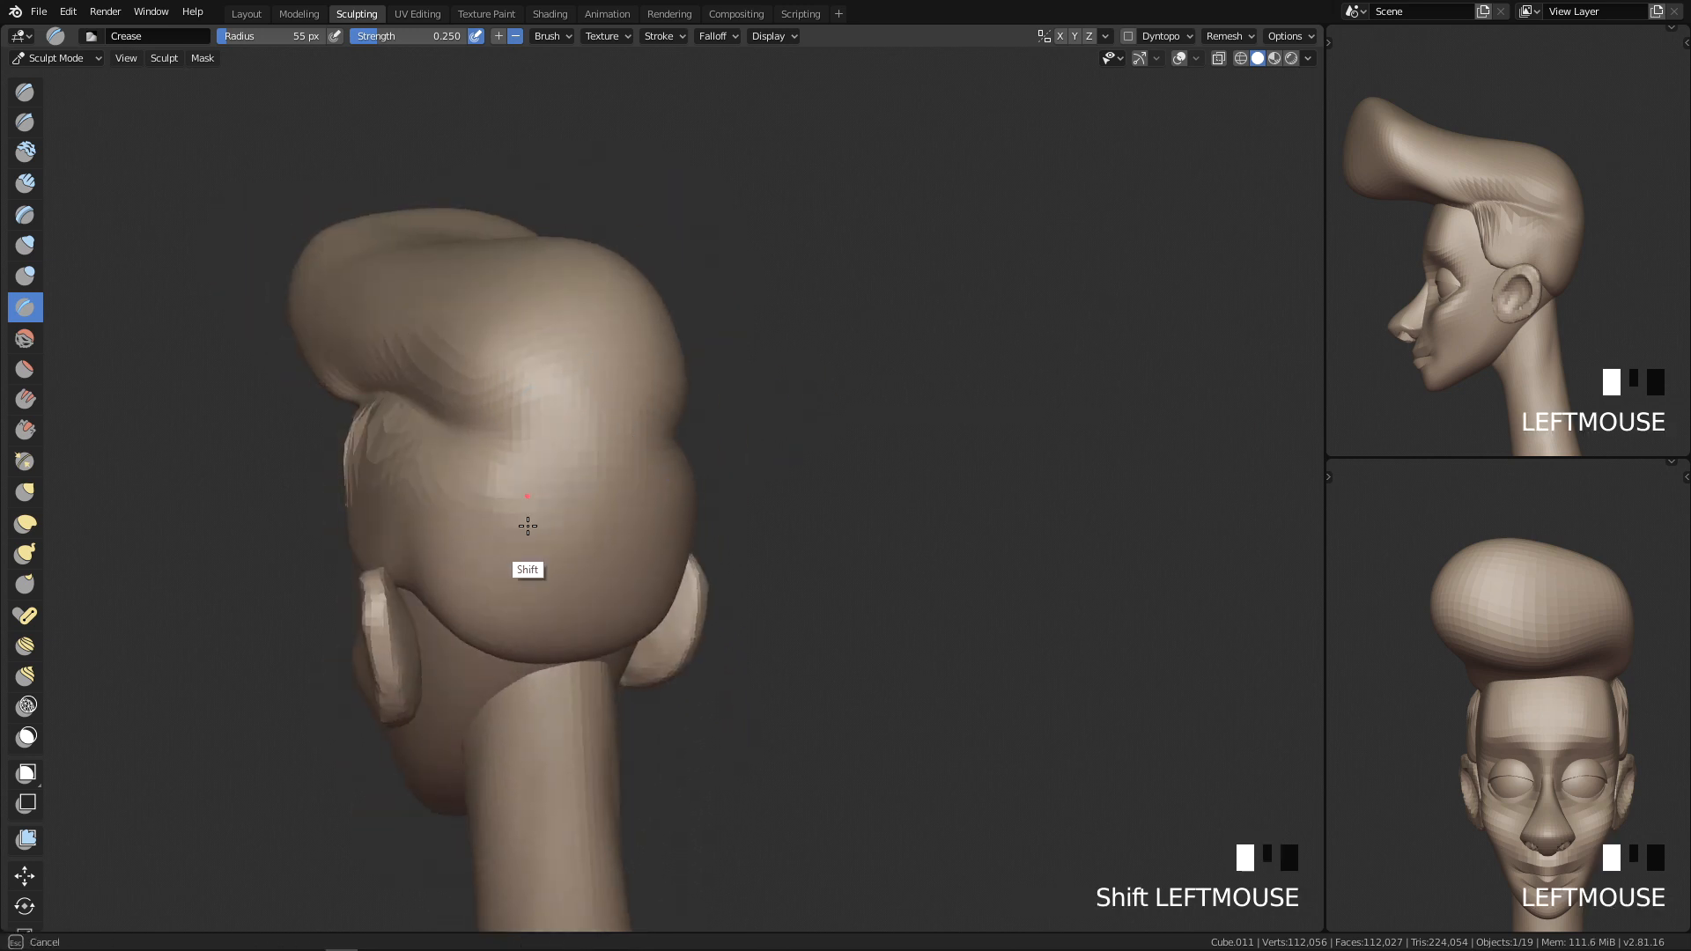
mouse_move(512, 480)
shift+mouse_down()
mouse_move(596, 423)
mouse_move(599, 466)
shift+mouse_up()
Step: Pull the hairline at the nape down over the neck in back view with a 135 px Grab brush, squaring its lower edge
key(q)
key(q)
key(q)
mouse_move(507, 487)
ctrl+middle_down()
mouse_move(698, 747)
mouse_move(679, 415)
ctrl+middle_up()
key(g)
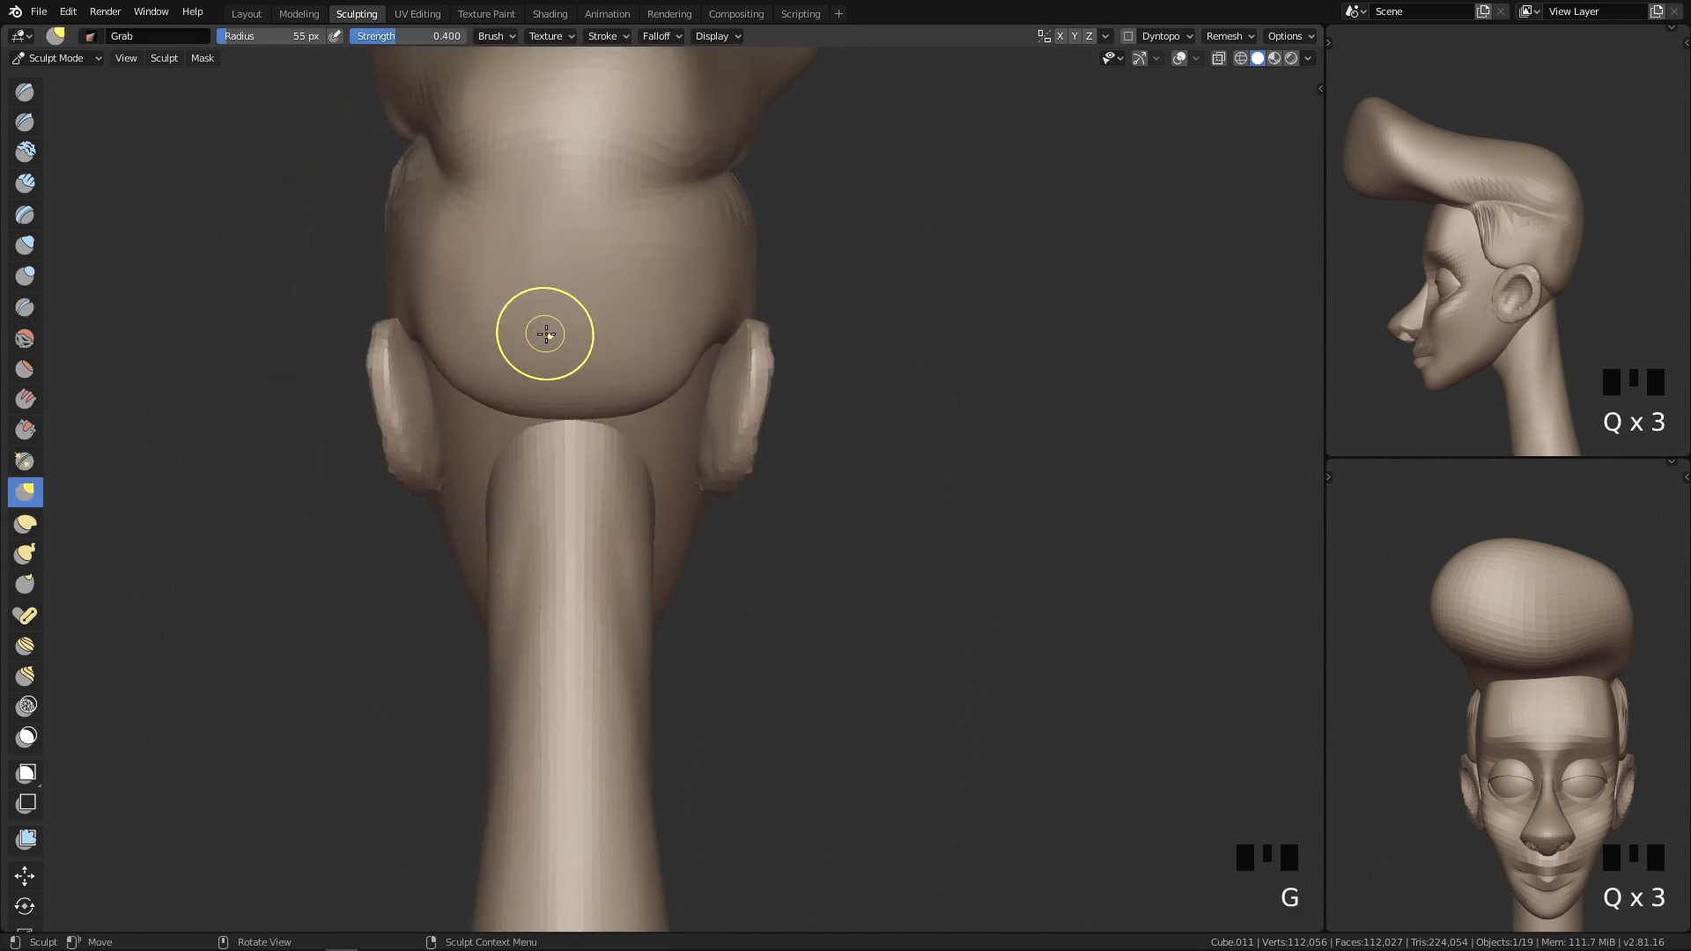
key(f)
drag(464, 391, 470, 421)
drag(451, 392, 467, 469)
drag(688, 374, 668, 423)
drag(659, 414, 573, 440)
drag(546, 431, 551, 454)
drag(563, 441, 581, 458)
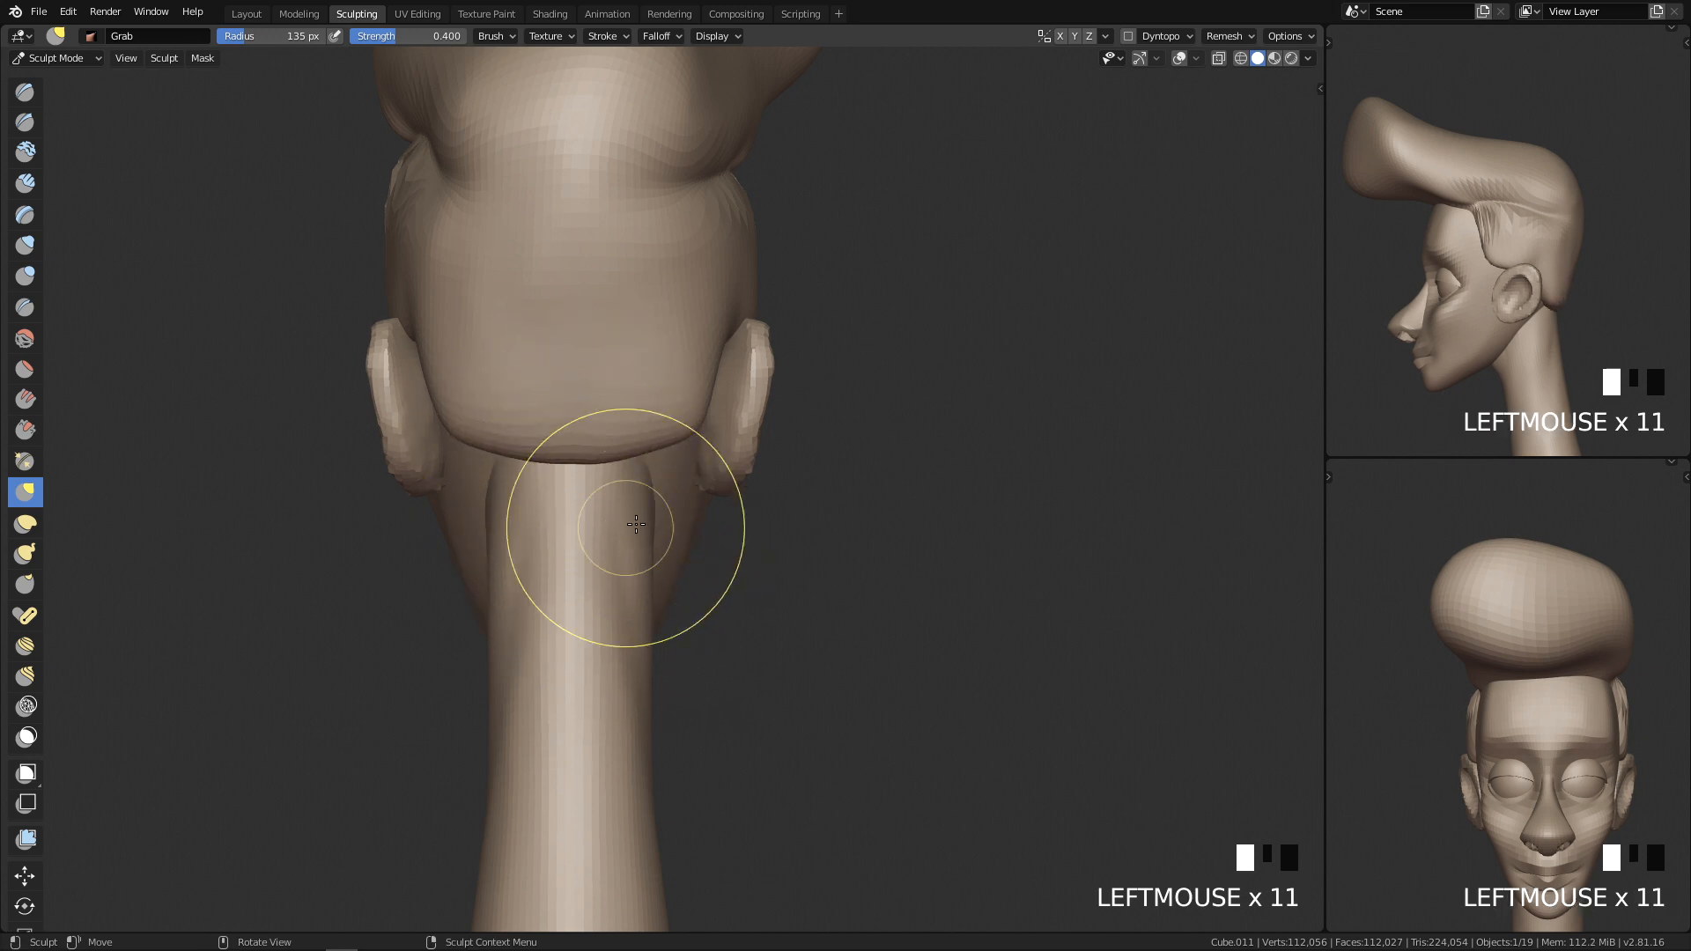
Step: Smooth the back of the hair behind the ear down toward the nape
key(q)
mouse_move(733, 378)
shift+mouse_down()
mouse_move(767, 292)
mouse_move(811, 366)
shift+mouse_up()
mouse_move(811, 367)
middle_down()
mouse_move(563, 479)
mouse_move(649, 517)
mouse_move(676, 377)
middle_up()
mouse_move(678, 388)
shift+mouse_down()
mouse_move(748, 242)
mouse_move(656, 444)
shift+mouse_up()
key(q)
Step: Switch to the Snake Hook brush in front view and enlarge its radius for shaping the quiff
shift+middle_drag(817, 438, 773, 755)
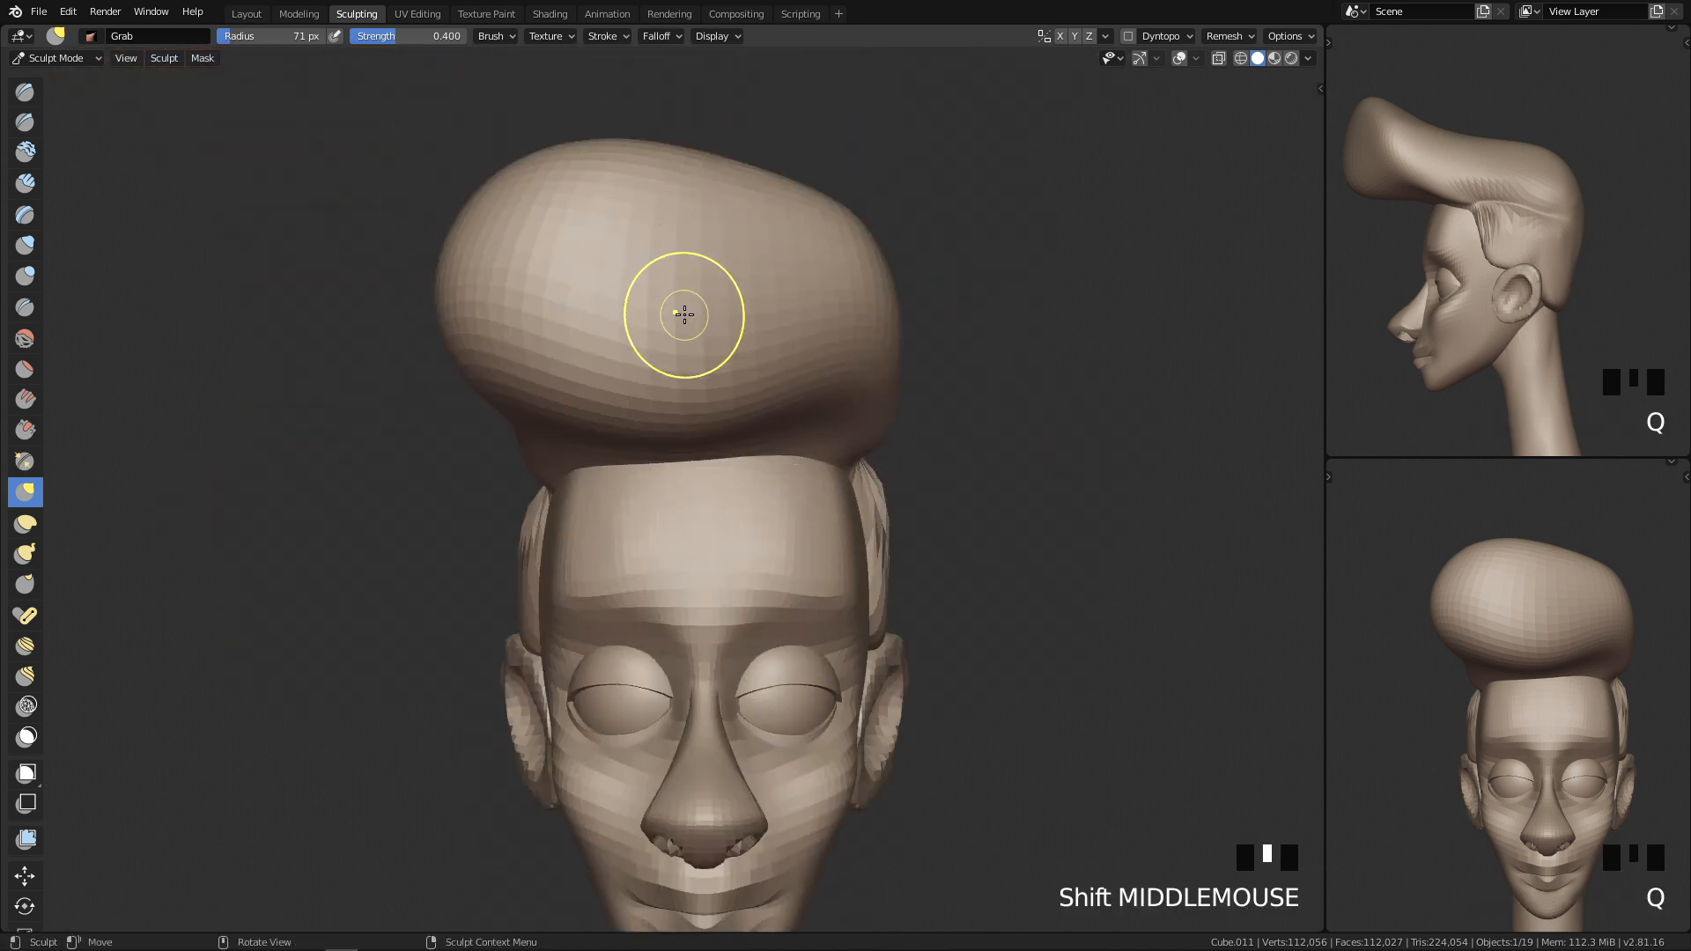
key(k)
key(f)
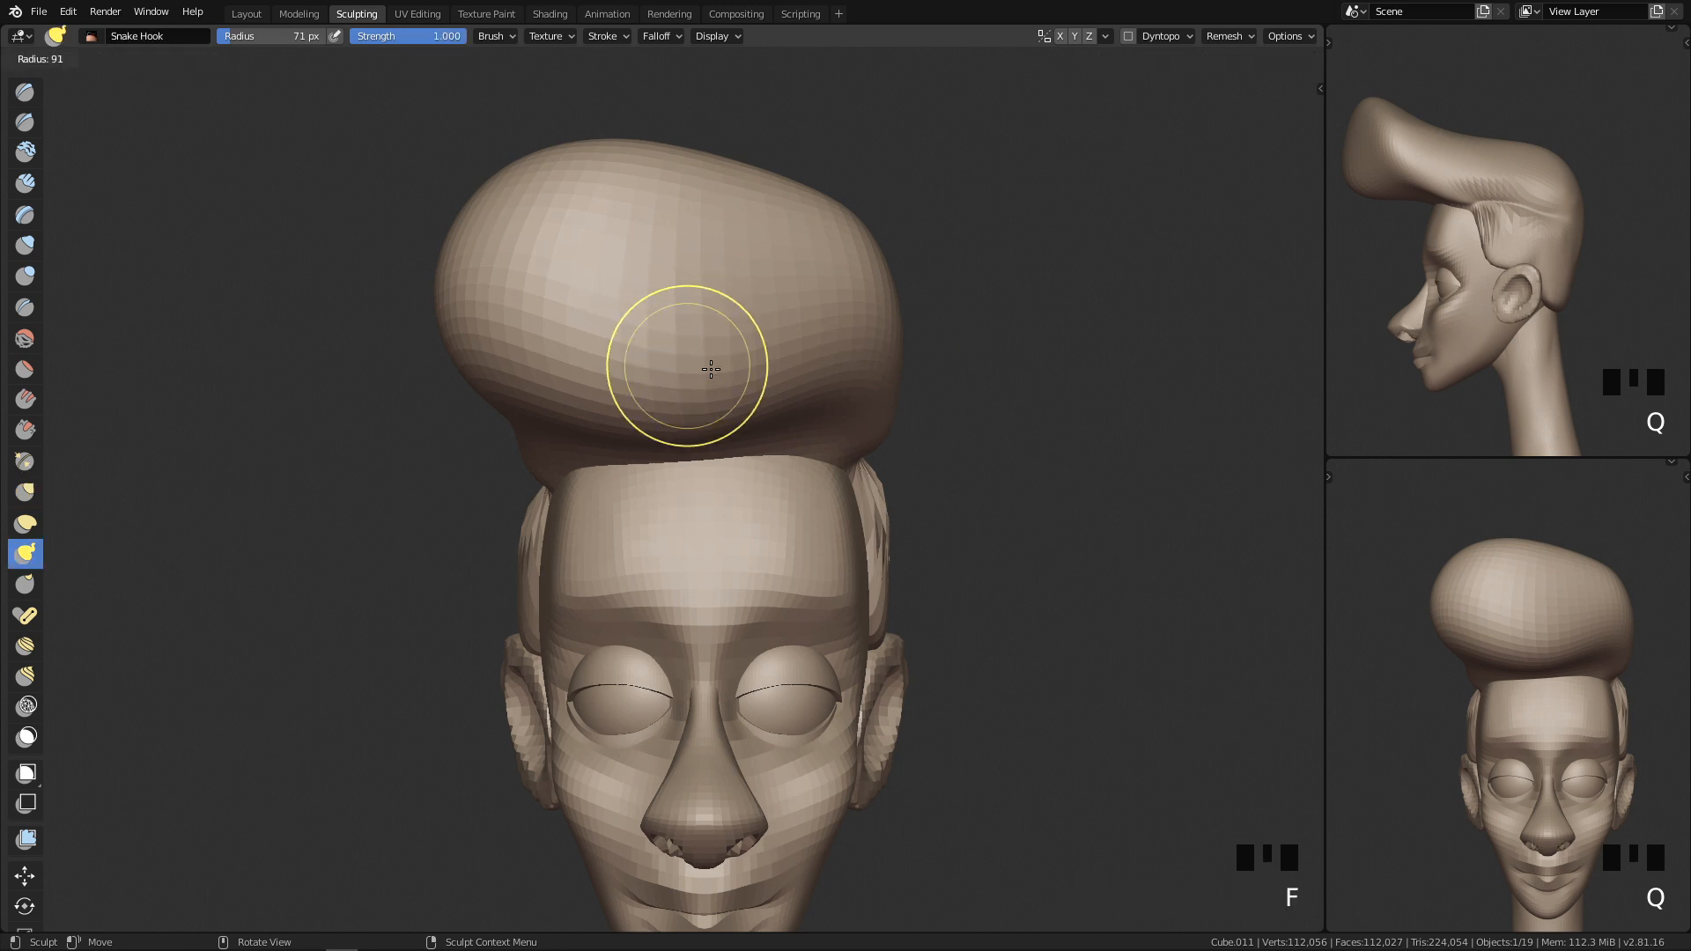
click(858, 370)
shift+middle_drag(651, 357, 735, 405)
key(f)
click(782, 404)
Step: Try to pull the quiff's side outward with Snake Hook, enlarging the brush to 197 px, and undo the strokes
mouse_move(600, 396)
mouse_down()
mouse_move(494, 398)
mouse_move(494, 383)
mouse_up()
key(f)
click(601, 256)
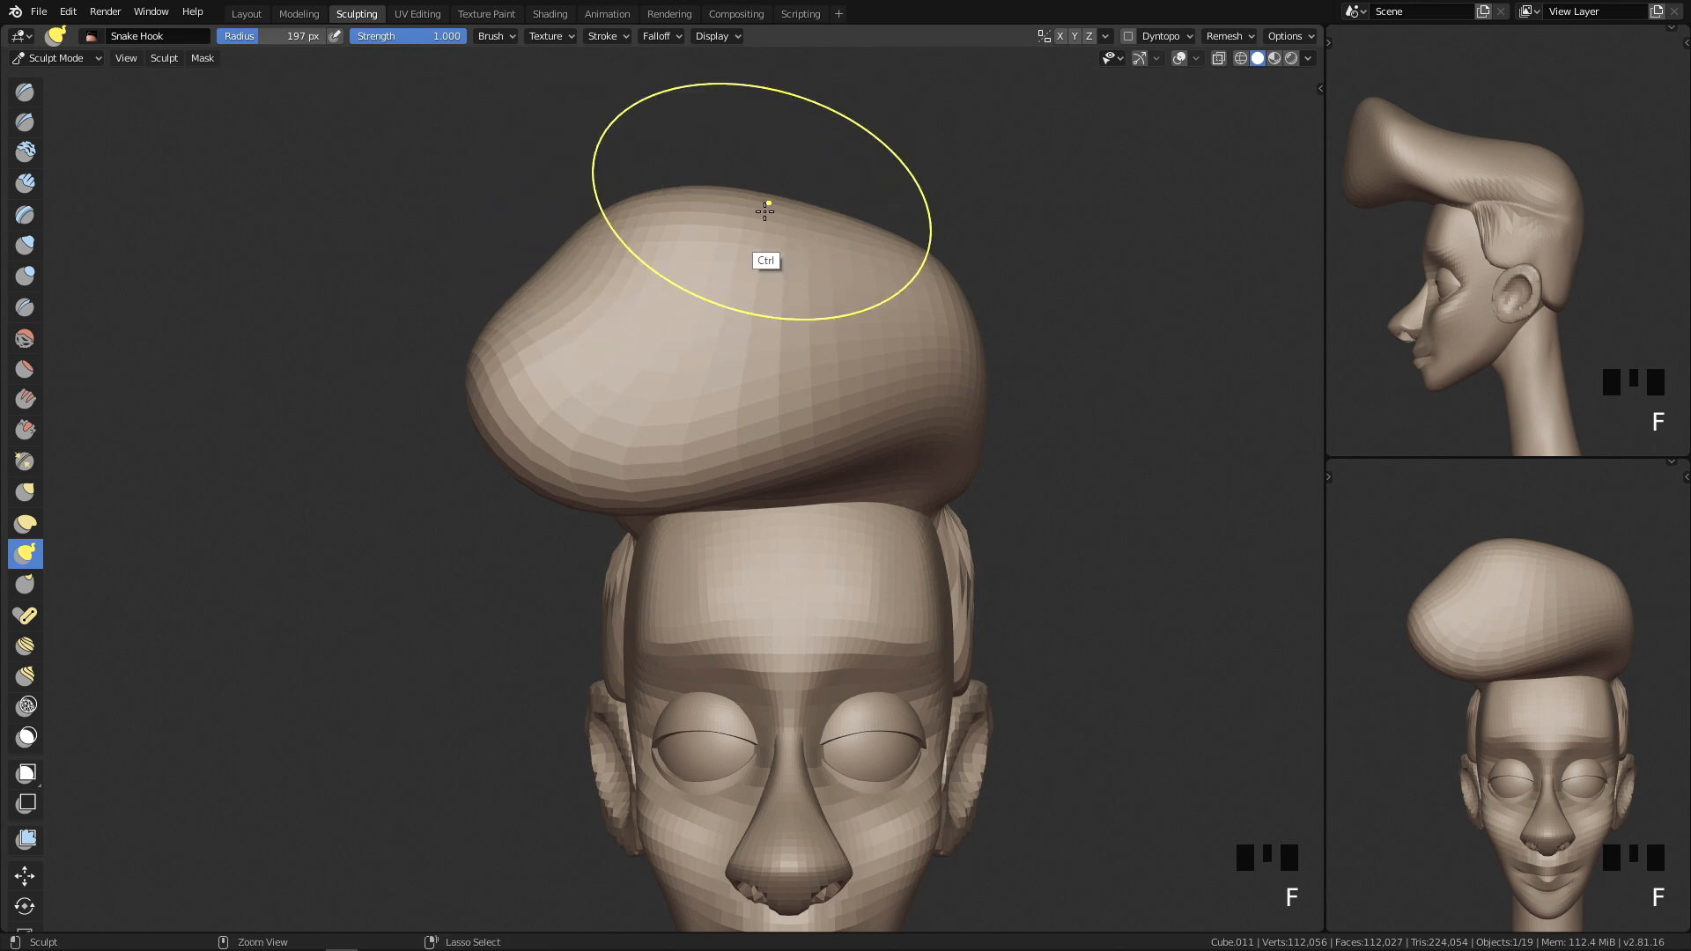
key(ctrl+z)
drag(702, 382, 500, 379)
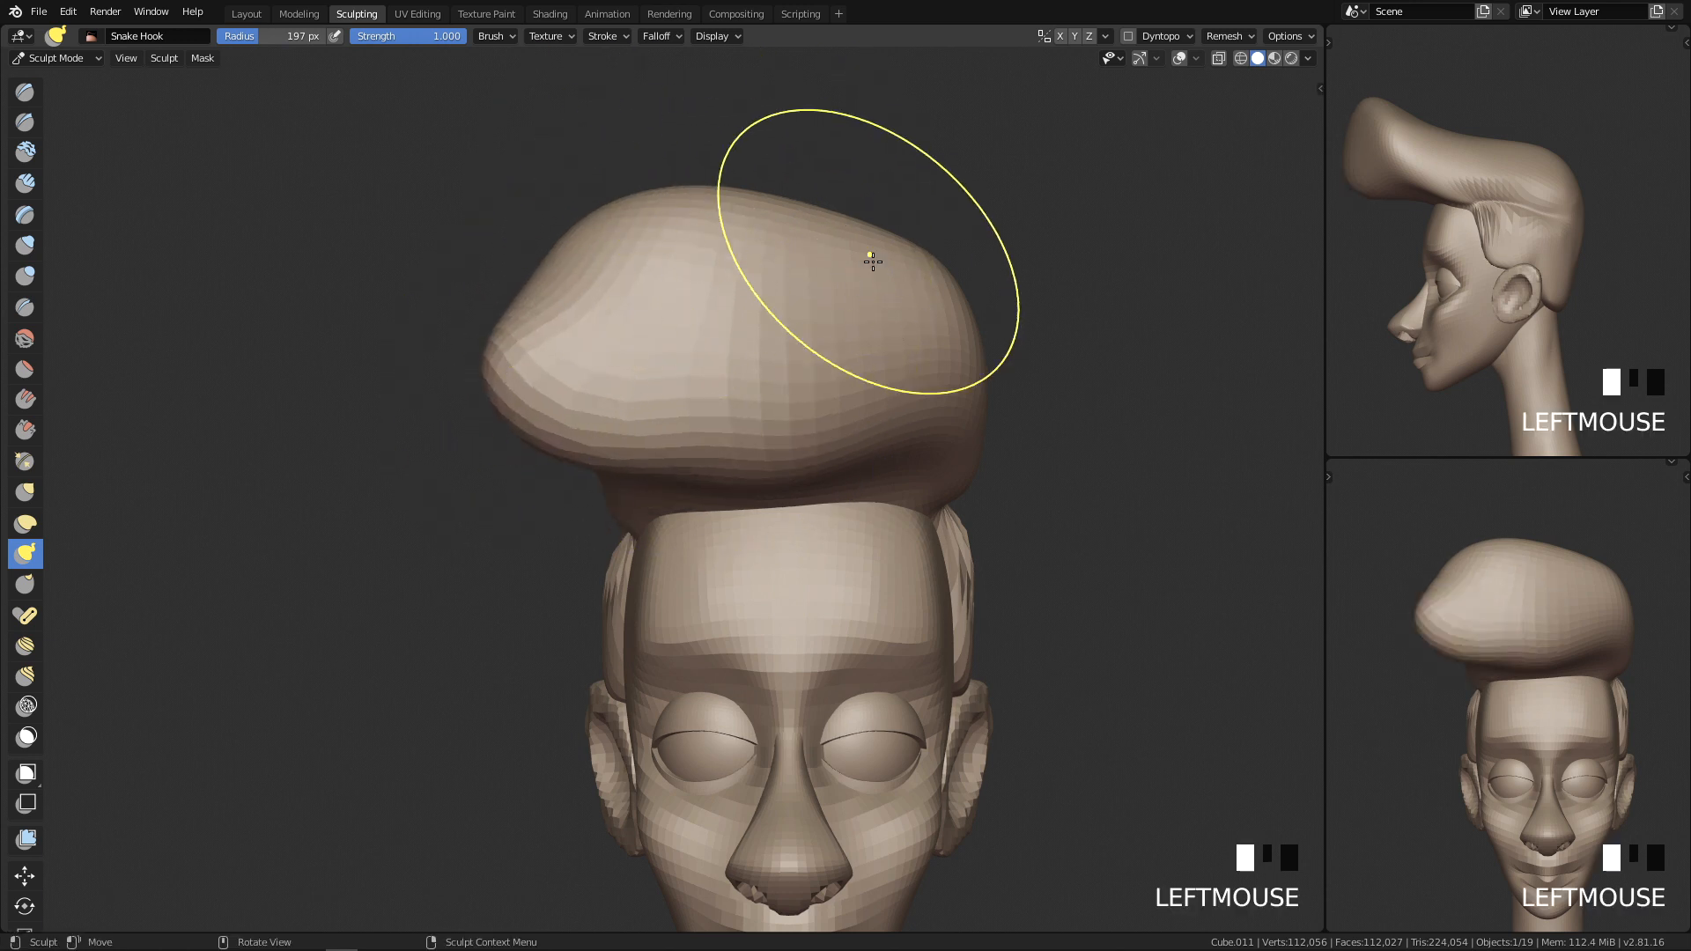
key(ctrl+z)
Step: Pull the quiff's top upward and toward the character's right with Snake Hook strokes, adjusting the brush radius
key(f)
click(598, 384)
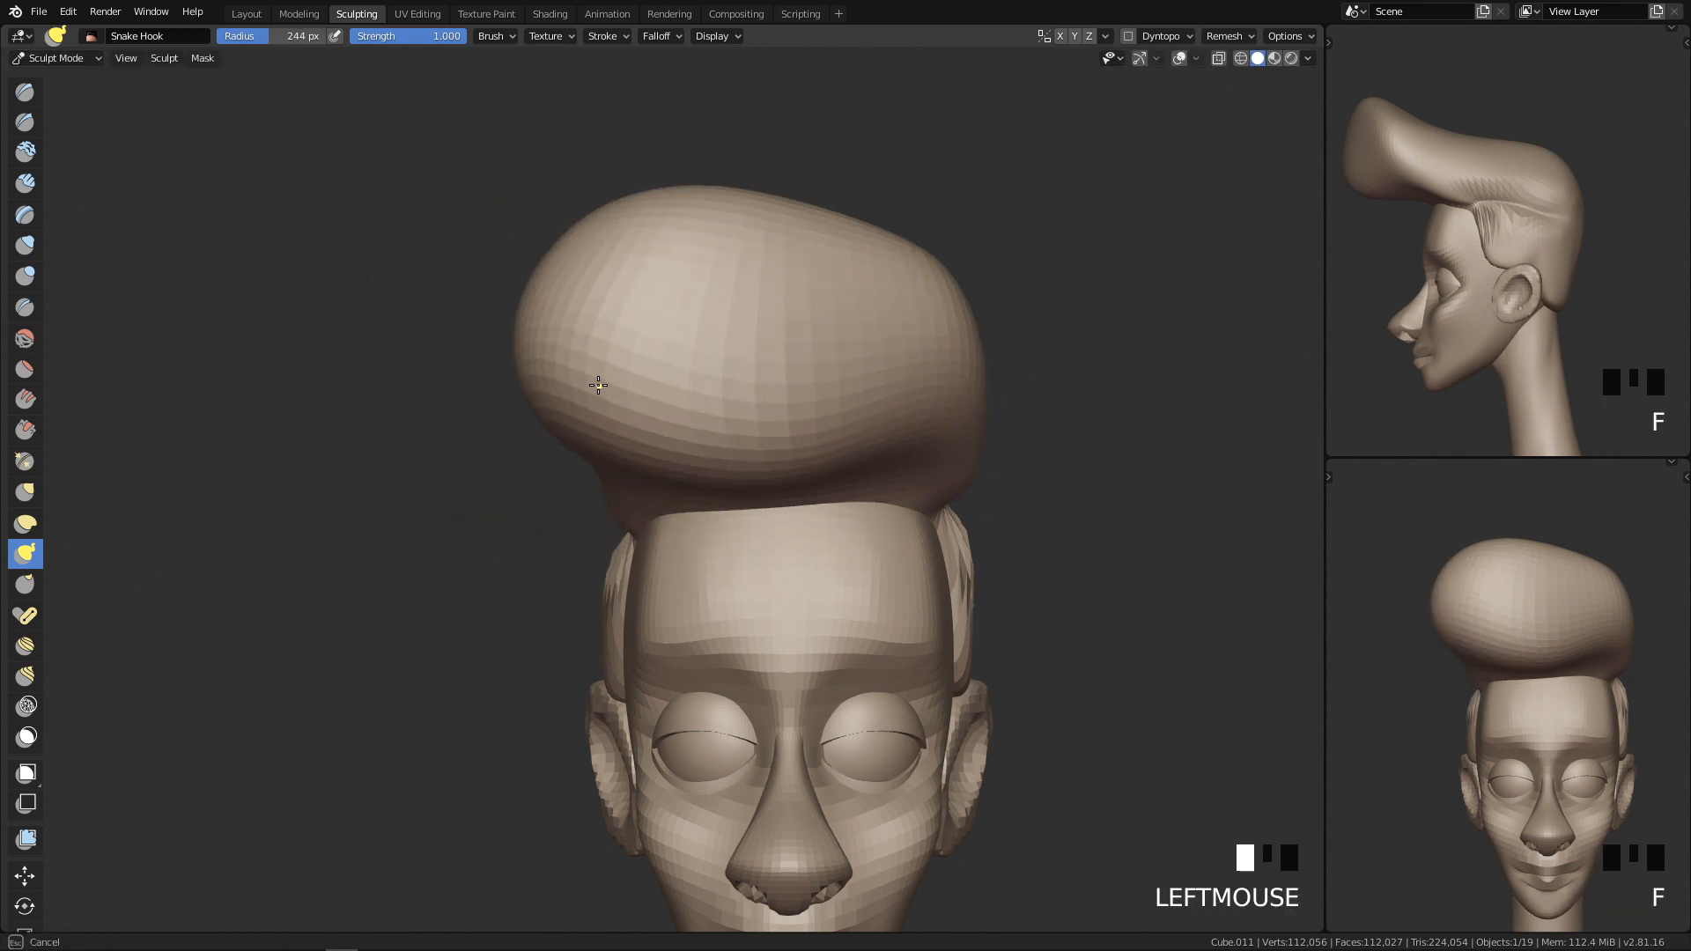
drag(598, 385, 588, 378)
key(f)
click(646, 260)
key(f)
click(722, 227)
mouse_move(657, 219)
mouse_down()
mouse_move(630, 171)
mouse_move(566, 227)
mouse_up()
mouse_move(604, 774)
ctrl+middle_down()
mouse_move(695, 558)
mouse_move(672, 739)
mouse_move(718, 726)
mouse_move(647, 515)
mouse_move(717, 422)
ctrl+middle_up()
Step: Undo the last stroke and pull the quiff's side out into a pointed tip with a 132 px Snake Hook brush
key(f)
click(569, 368)
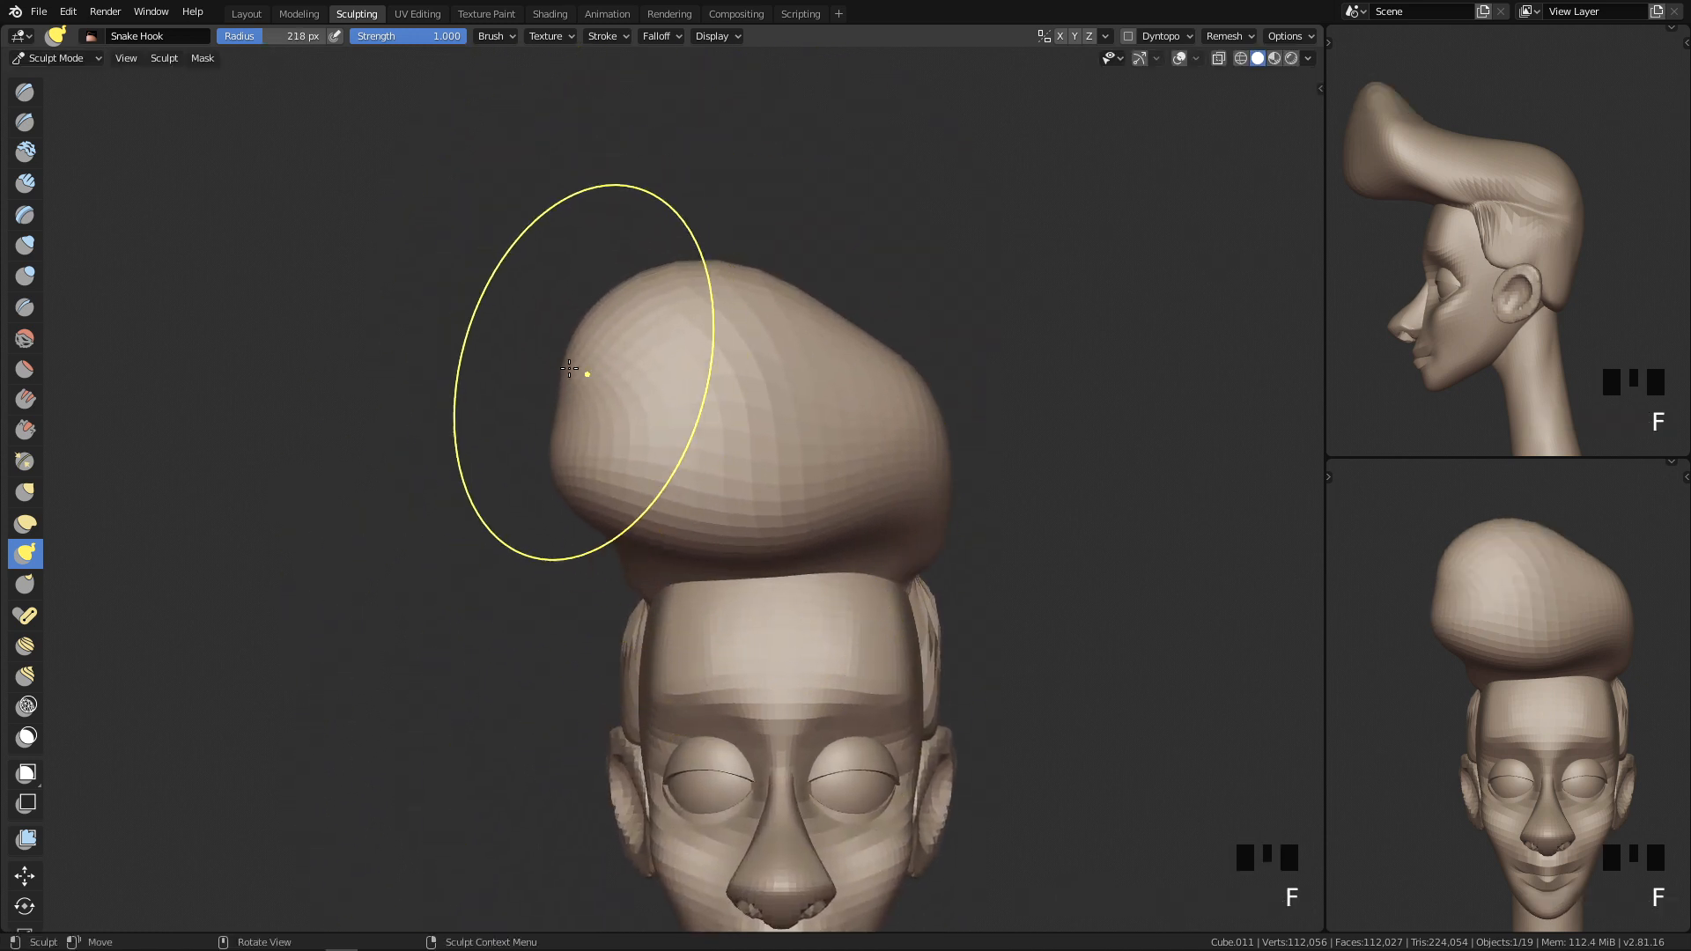
key(ctrl+z)
mouse_move(611, 400)
mouse_down()
mouse_move(621, 389)
mouse_move(558, 449)
mouse_move(532, 413)
mouse_up()
key(f)
click(553, 394)
key(f)
click(701, 418)
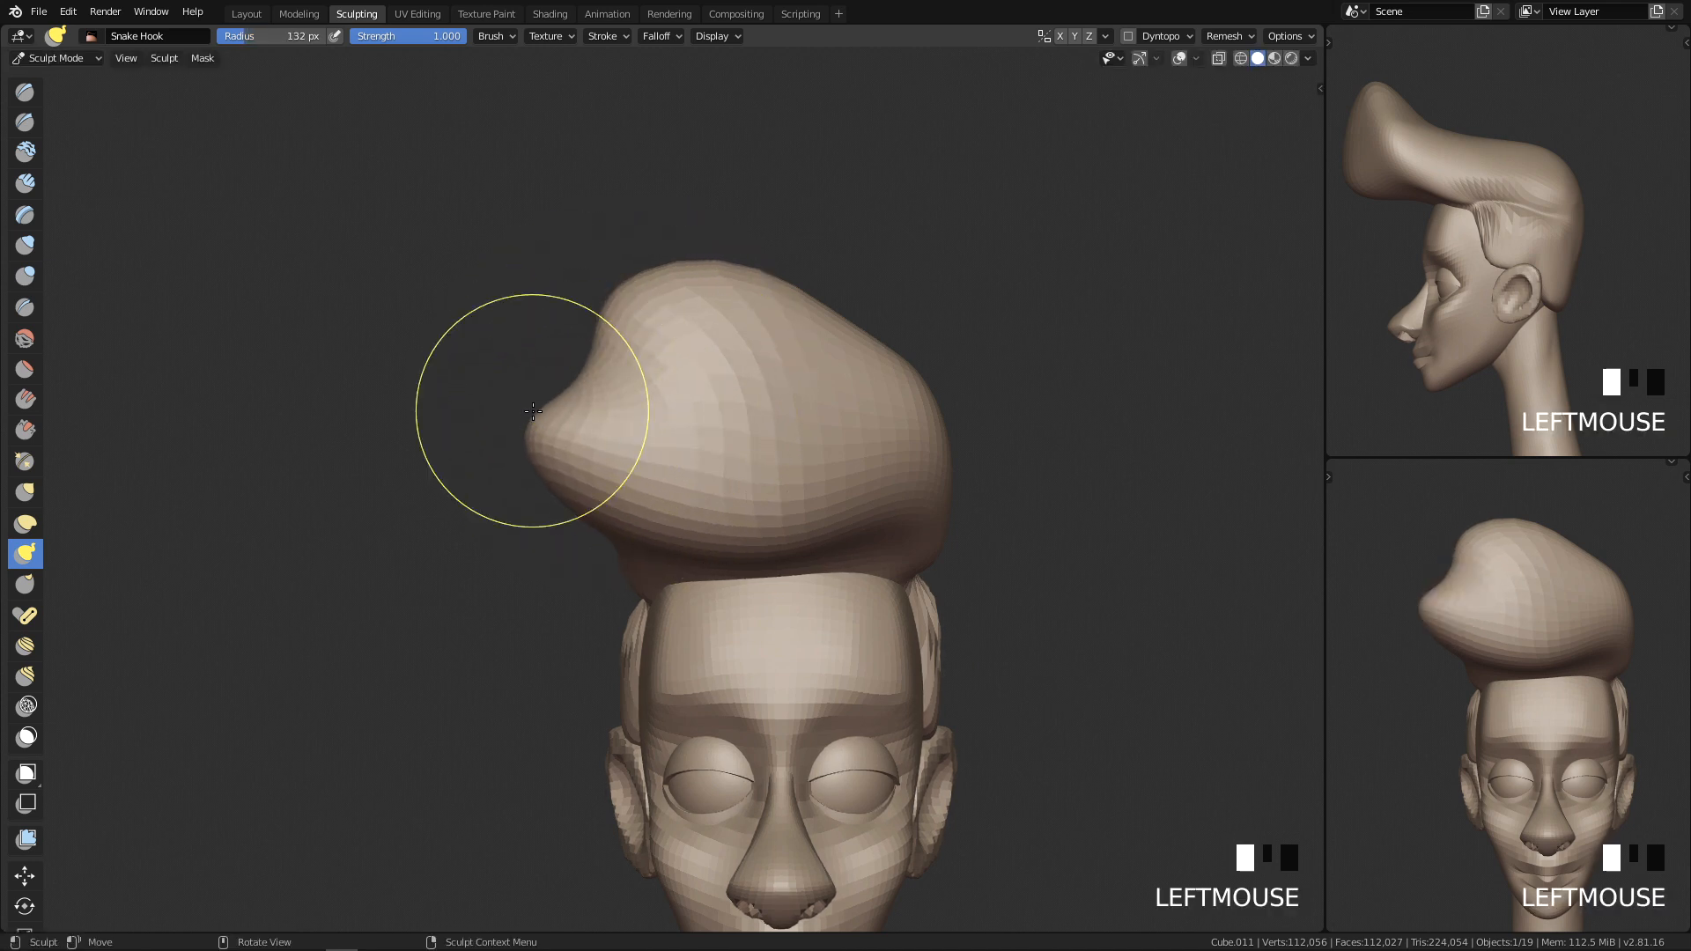
Step: Refine the curve above the quiff's pointed side tip with small Snake Hook strokes, adjusting the brush radius between strokes
key(f)
click(602, 389)
key(f)
click(641, 324)
drag(619, 313, 585, 317)
mouse_move(849, 351)
middle_down()
mouse_move(702, 393)
mouse_move(779, 343)
middle_up()
key(f)
click(685, 295)
middle_drag(679, 305, 605, 318)
drag(506, 298, 501, 302)
Step: Push the quiff's pointed side tip slightly inward with short Snake Hook strokes in front view, undoing the first and resizing the brush
key(q)
ctrl+middle_drag(828, 237, 669, 347)
shift+middle_drag(654, 349, 717, 372)
key(f)
click(719, 301)
mouse_move(490, 302)
mouse_down()
mouse_move(525, 305)
mouse_move(526, 320)
mouse_move(496, 310)
mouse_up()
key(ctrl+z)
key(f)
click(772, 295)
drag(488, 304, 505, 310)
drag(497, 303, 516, 317)
Step: Smooth the quiff's front and pointed side from oblique angles with a 176 px brush, undoing the first smoothing stroke
middle_drag(590, 321, 622, 485)
key(f)
click(496, 555)
mouse_move(500, 572)
shift+mouse_down()
mouse_move(511, 473)
mouse_move(480, 608)
mouse_move(513, 444)
mouse_move(438, 555)
shift+mouse_up()
key(ctrl+z)
mouse_move(437, 562)
middle_down()
mouse_move(529, 555)
mouse_move(740, 604)
mouse_move(872, 584)
middle_up()
shift+drag(851, 441, 876, 430)
shift+drag(853, 527, 722, 577)
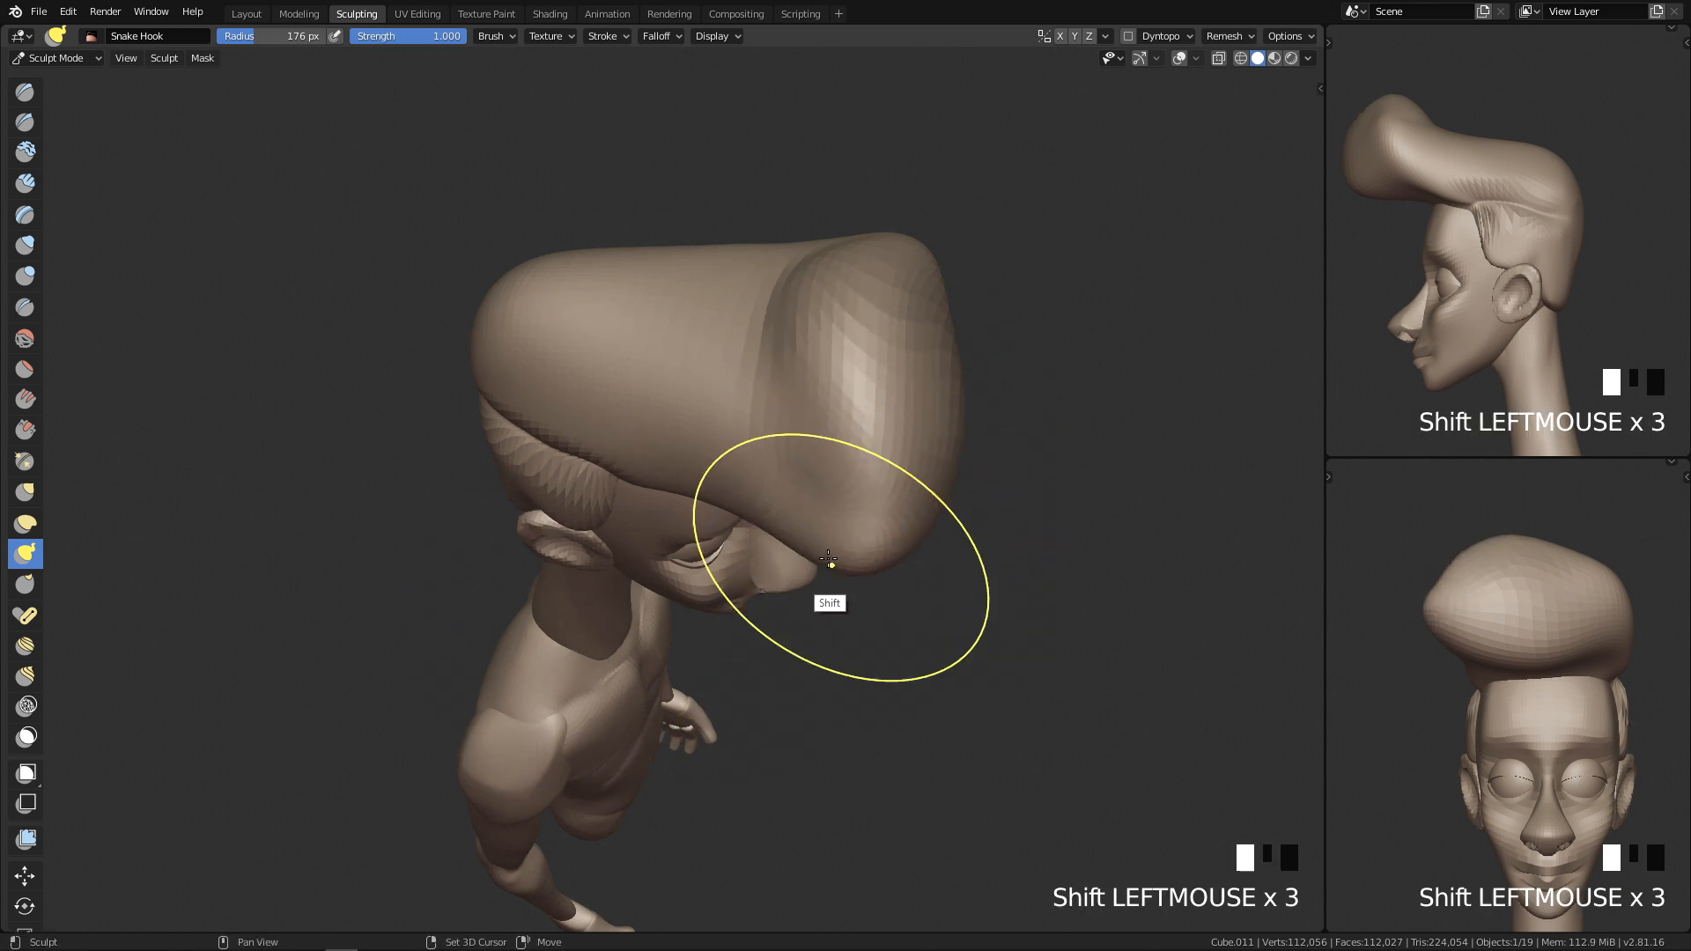
Step: Try to pull the quiff down over the forehead and forward with a 354 px Snake Hook brush, and undo both strokes
key(q)
mouse_move(930, 564)
shift+middle_down()
mouse_move(797, 489)
mouse_move(775, 392)
shift+middle_up()
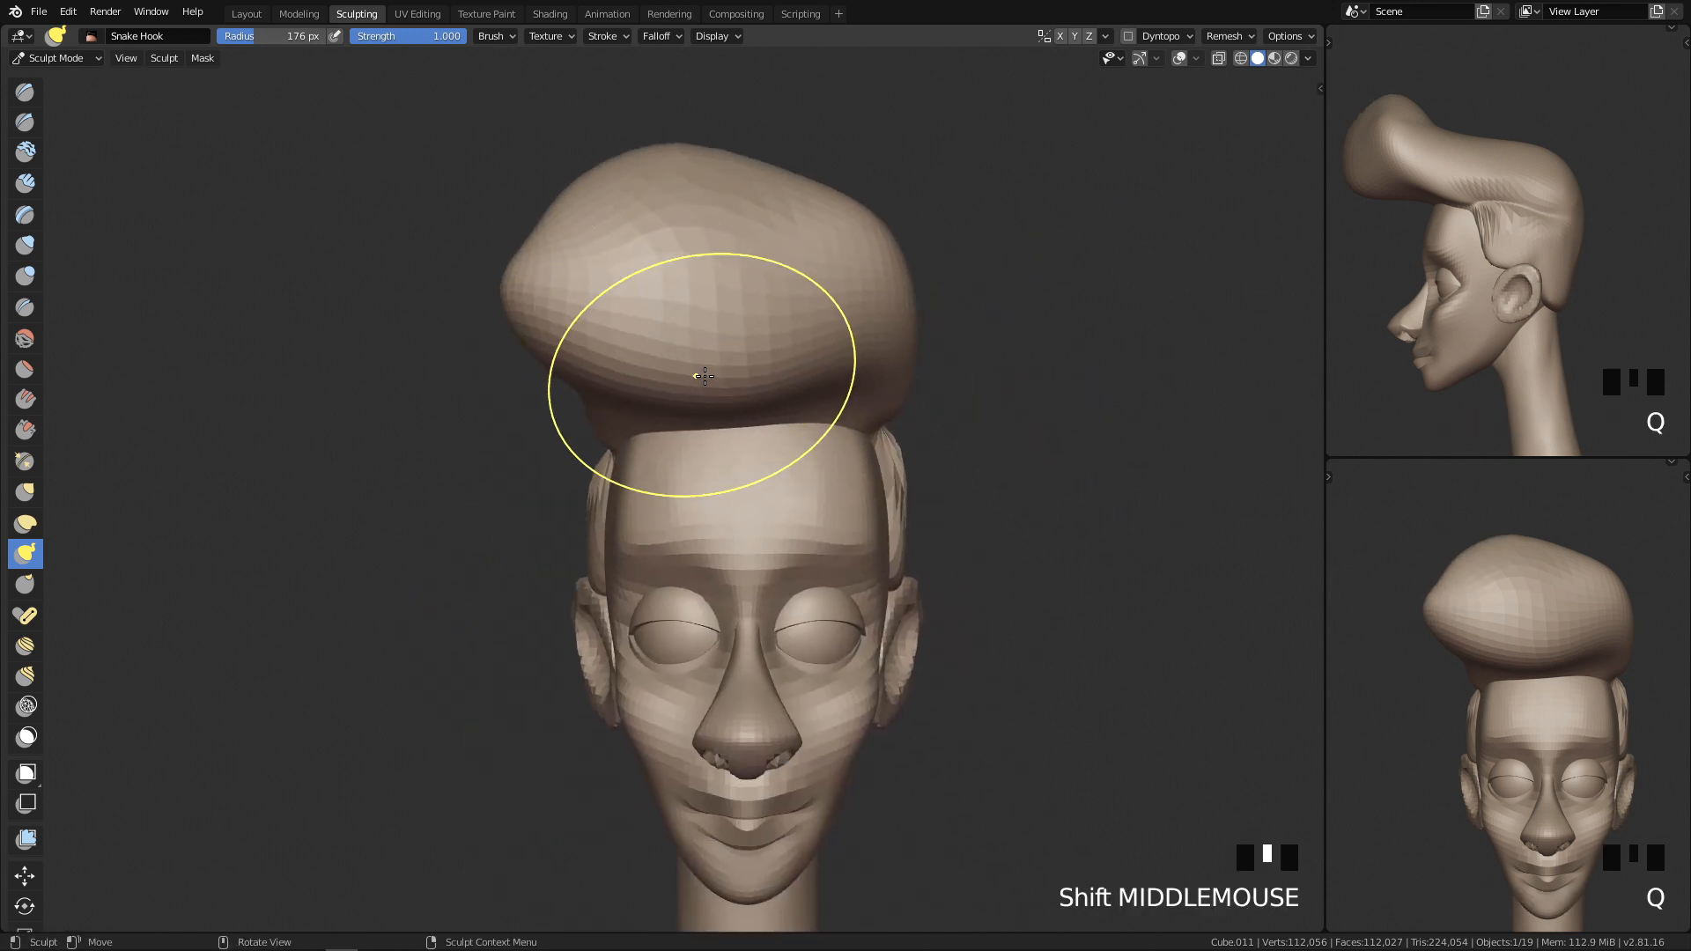
key(f)
click(694, 397)
key(f)
key(f)
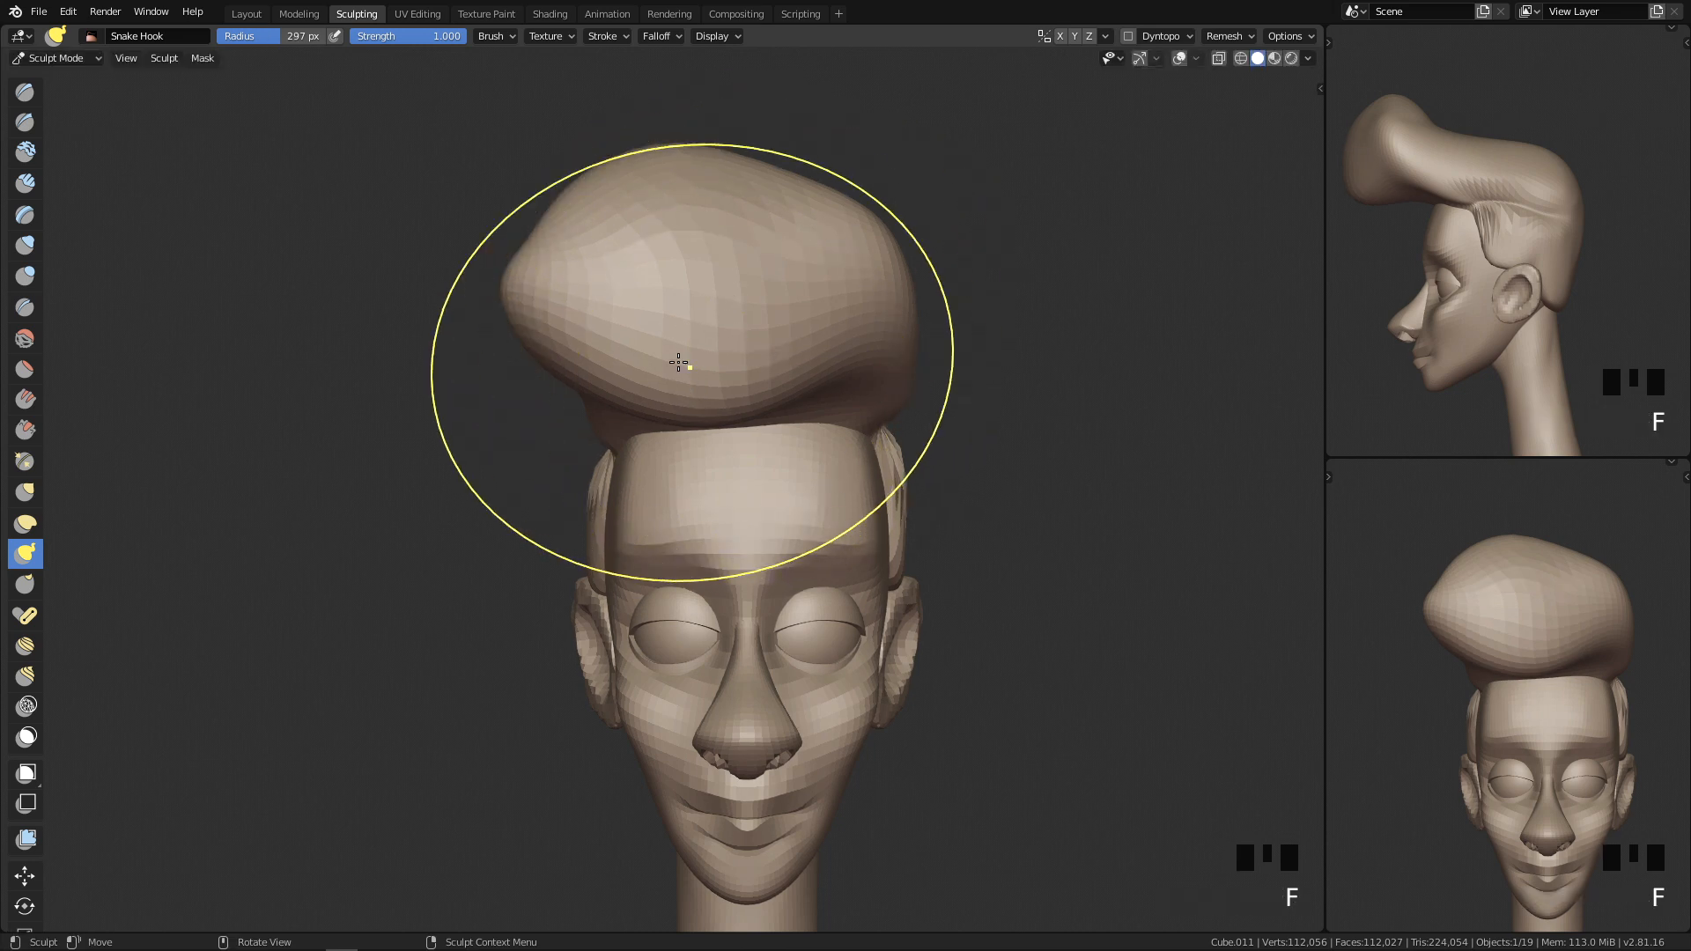
drag(666, 395, 663, 439)
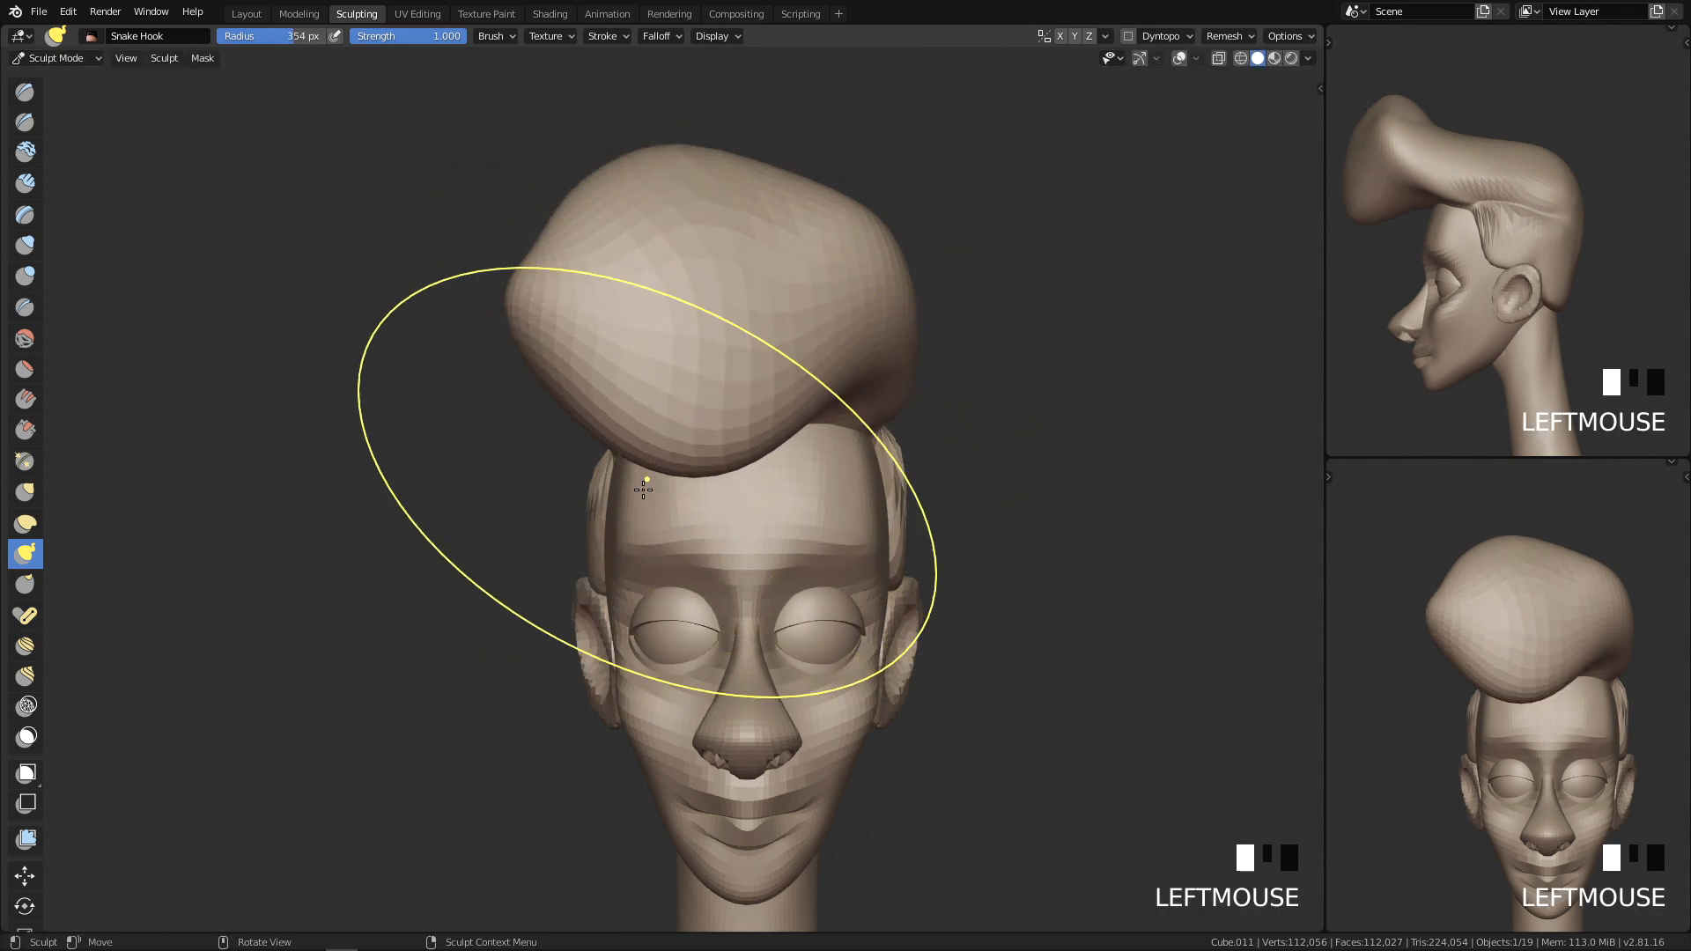
key(ctrl+z)
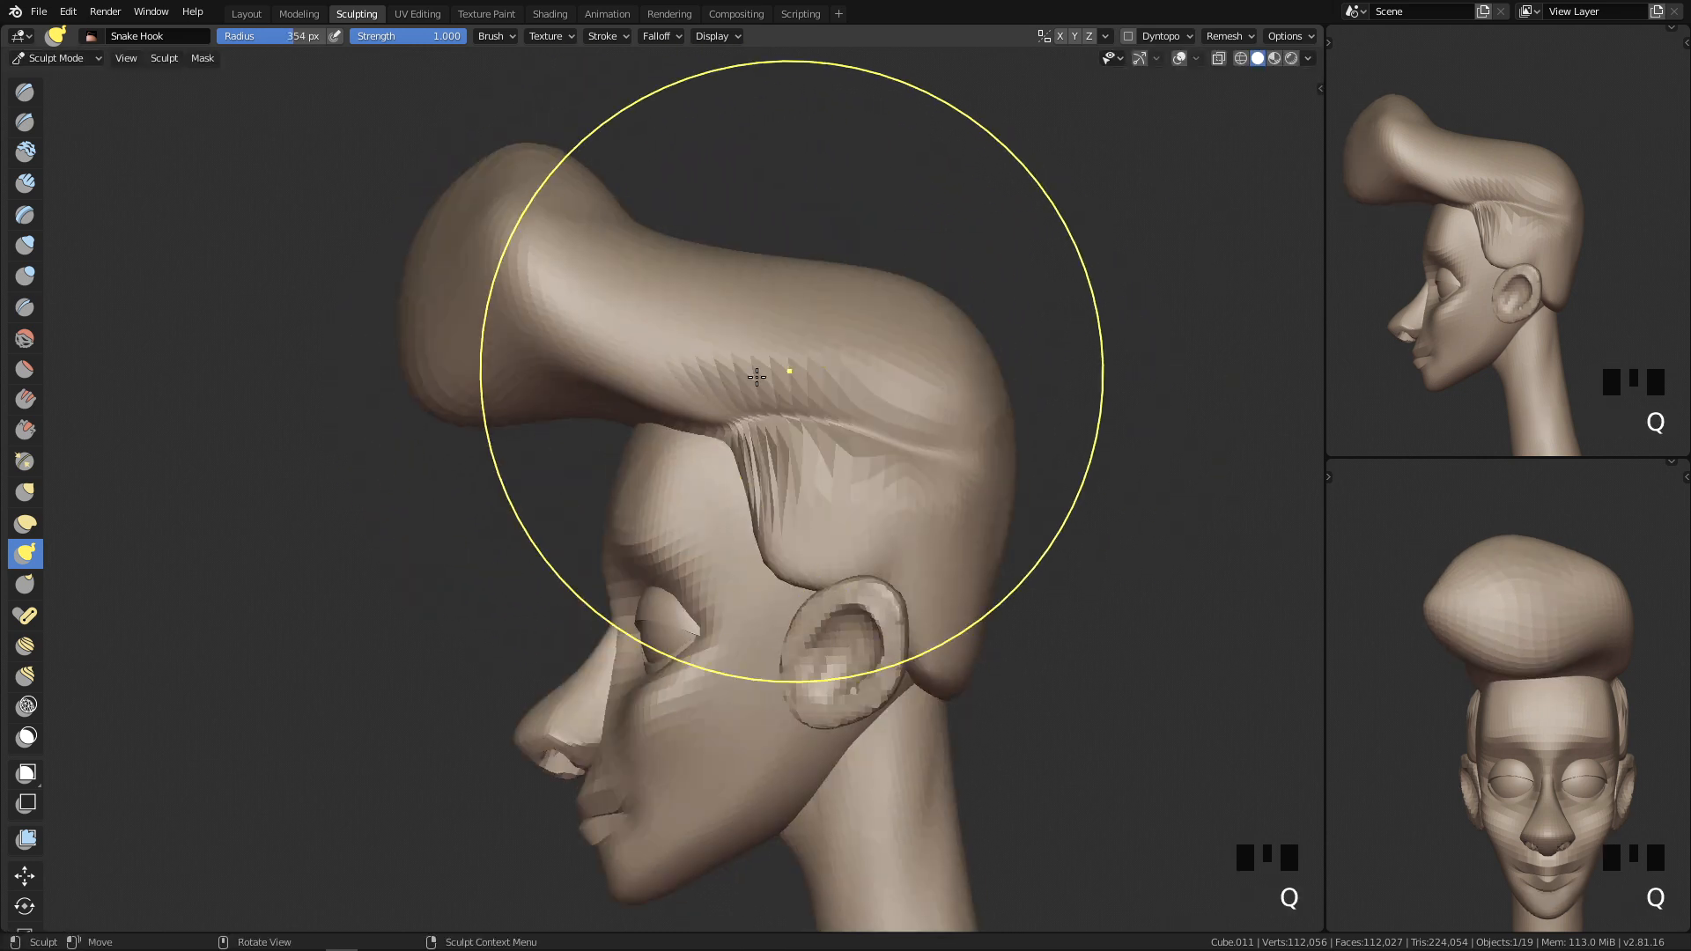
mouse_move(778, 332)
mouse_down()
mouse_move(548, 396)
mouse_move(453, 359)
mouse_up()
key(ctrl+z)
Step: Pull the quiff's lower front down and back toward the forehead in side view with Snake Hook, reducing the radius to 232 px
key(f)
click(529, 414)
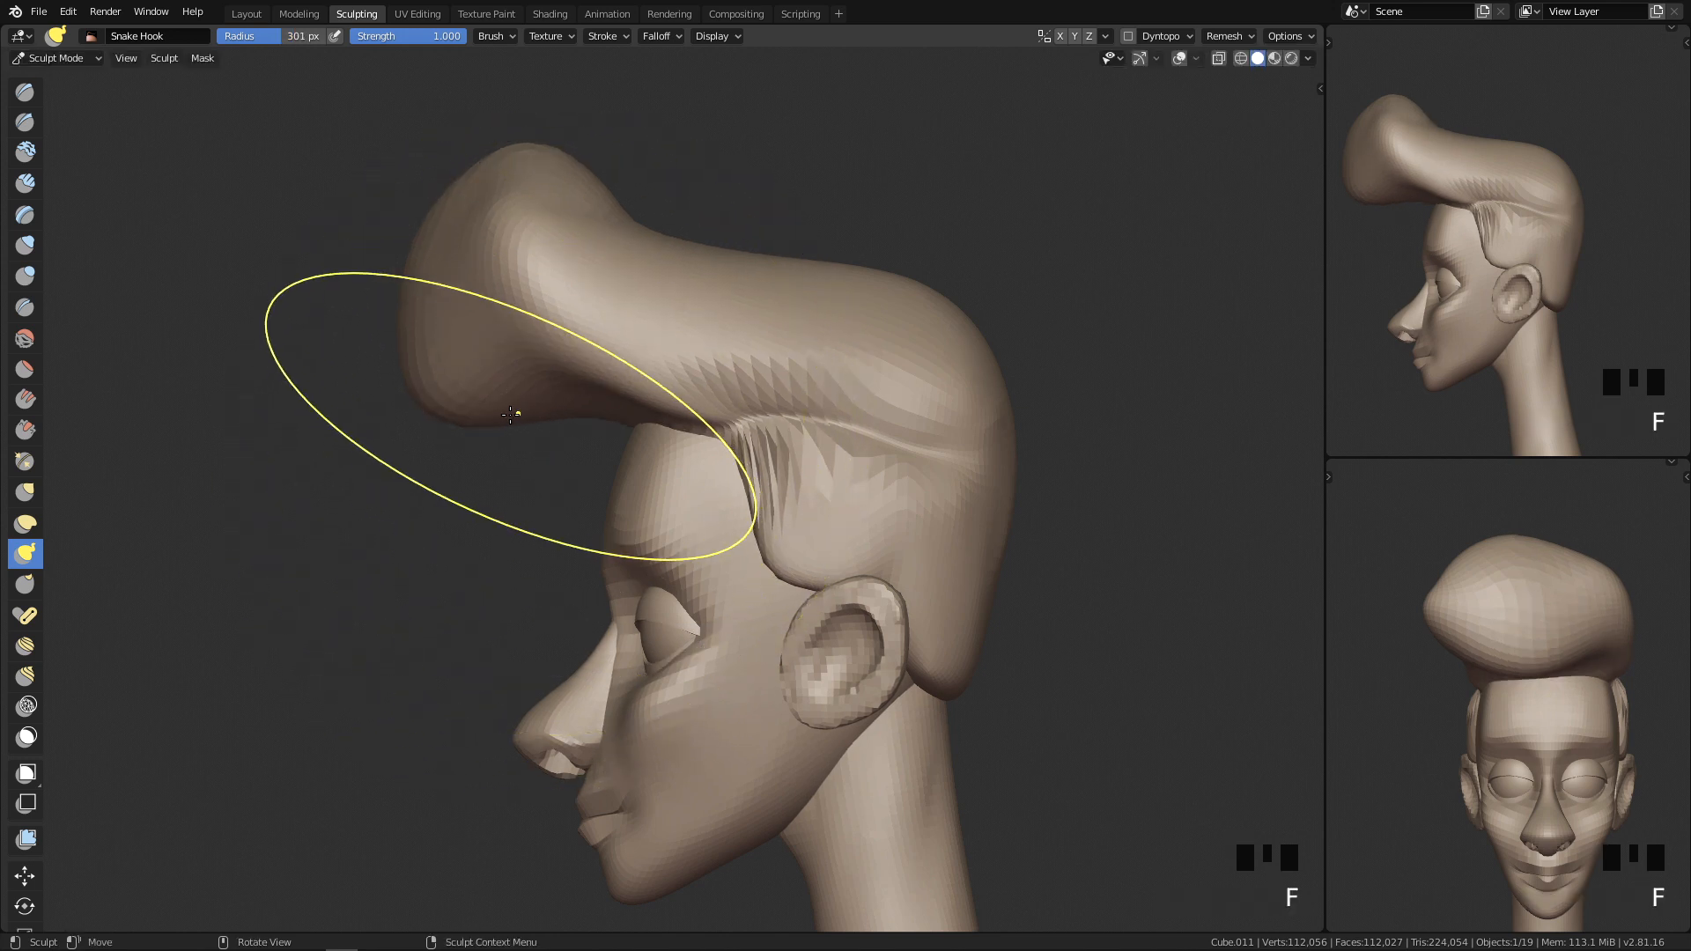
key(f)
click(498, 426)
drag(475, 425, 530, 443)
key(f)
click(657, 415)
drag(417, 411, 448, 392)
drag(489, 456, 506, 439)
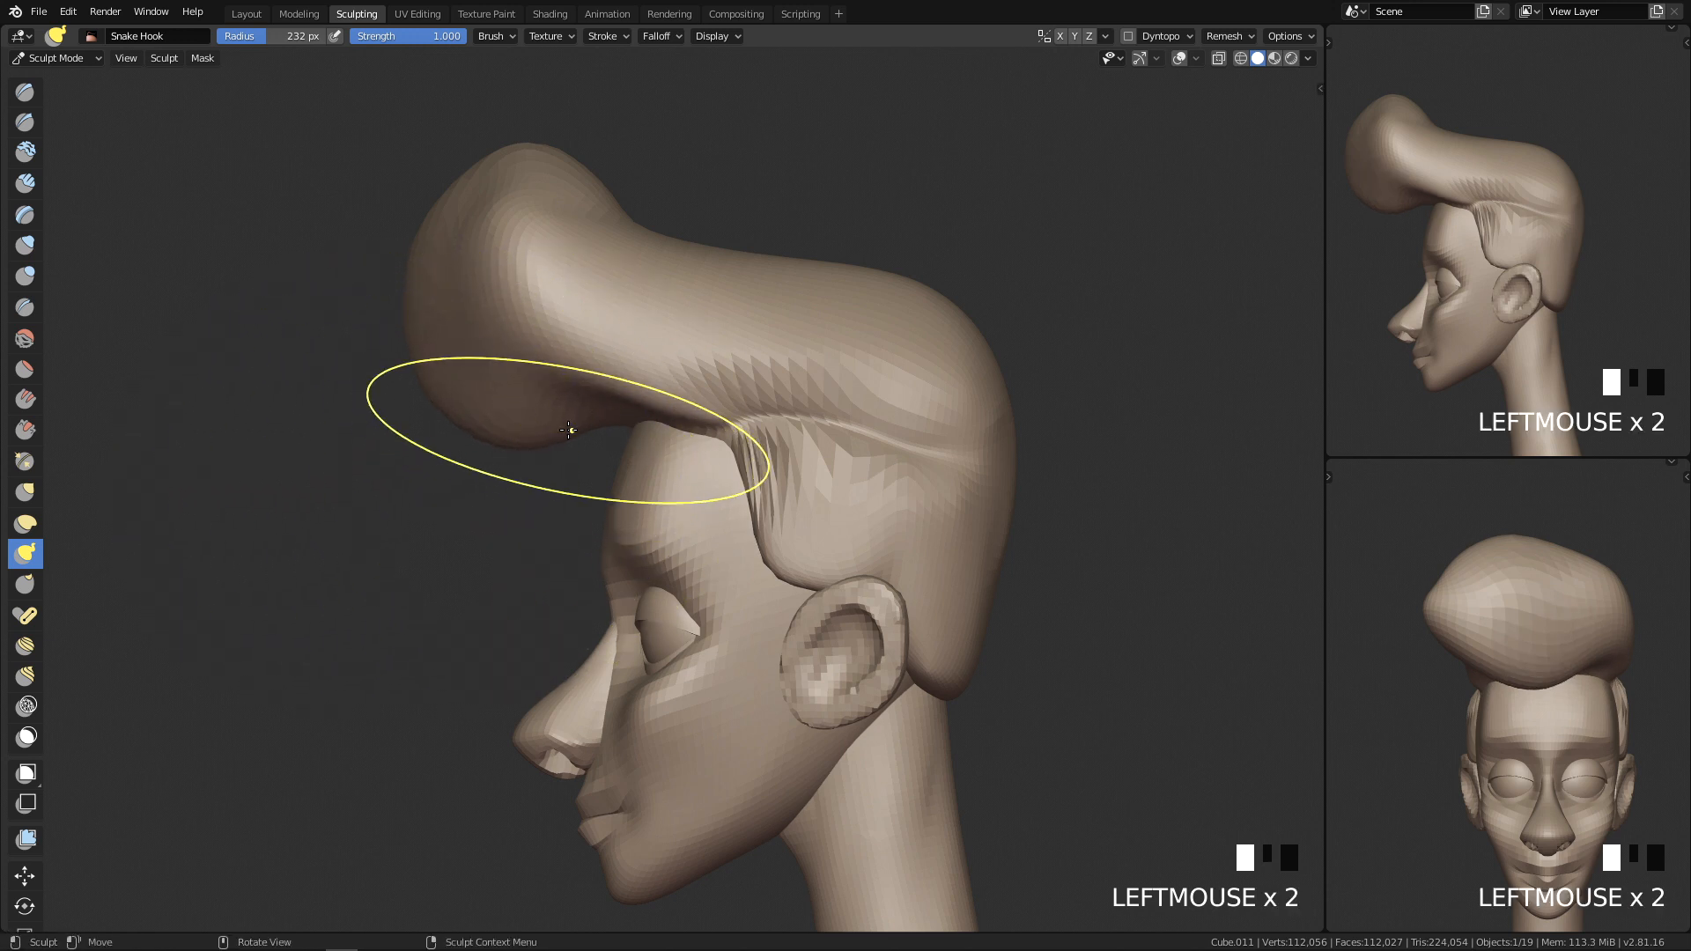
Step: Refine the quiff's lower edge over the forehead in side and front views with Snake Hook radii between 160 and 188 px
key(f)
click(484, 404)
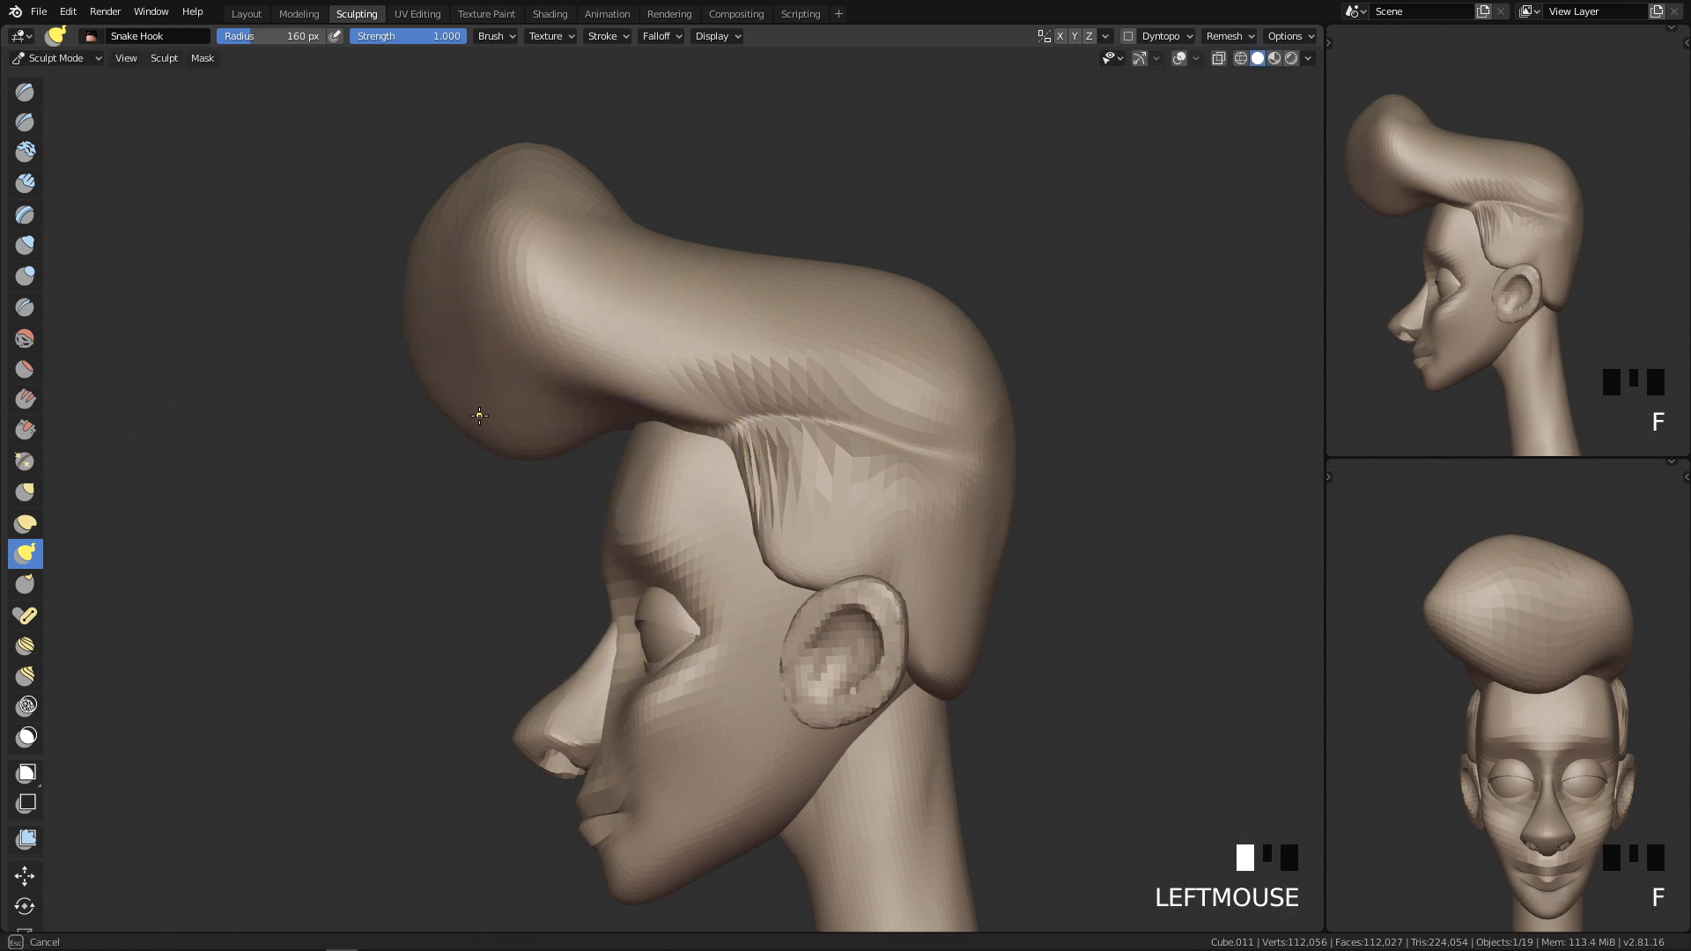
key(q)
key(f)
click(621, 445)
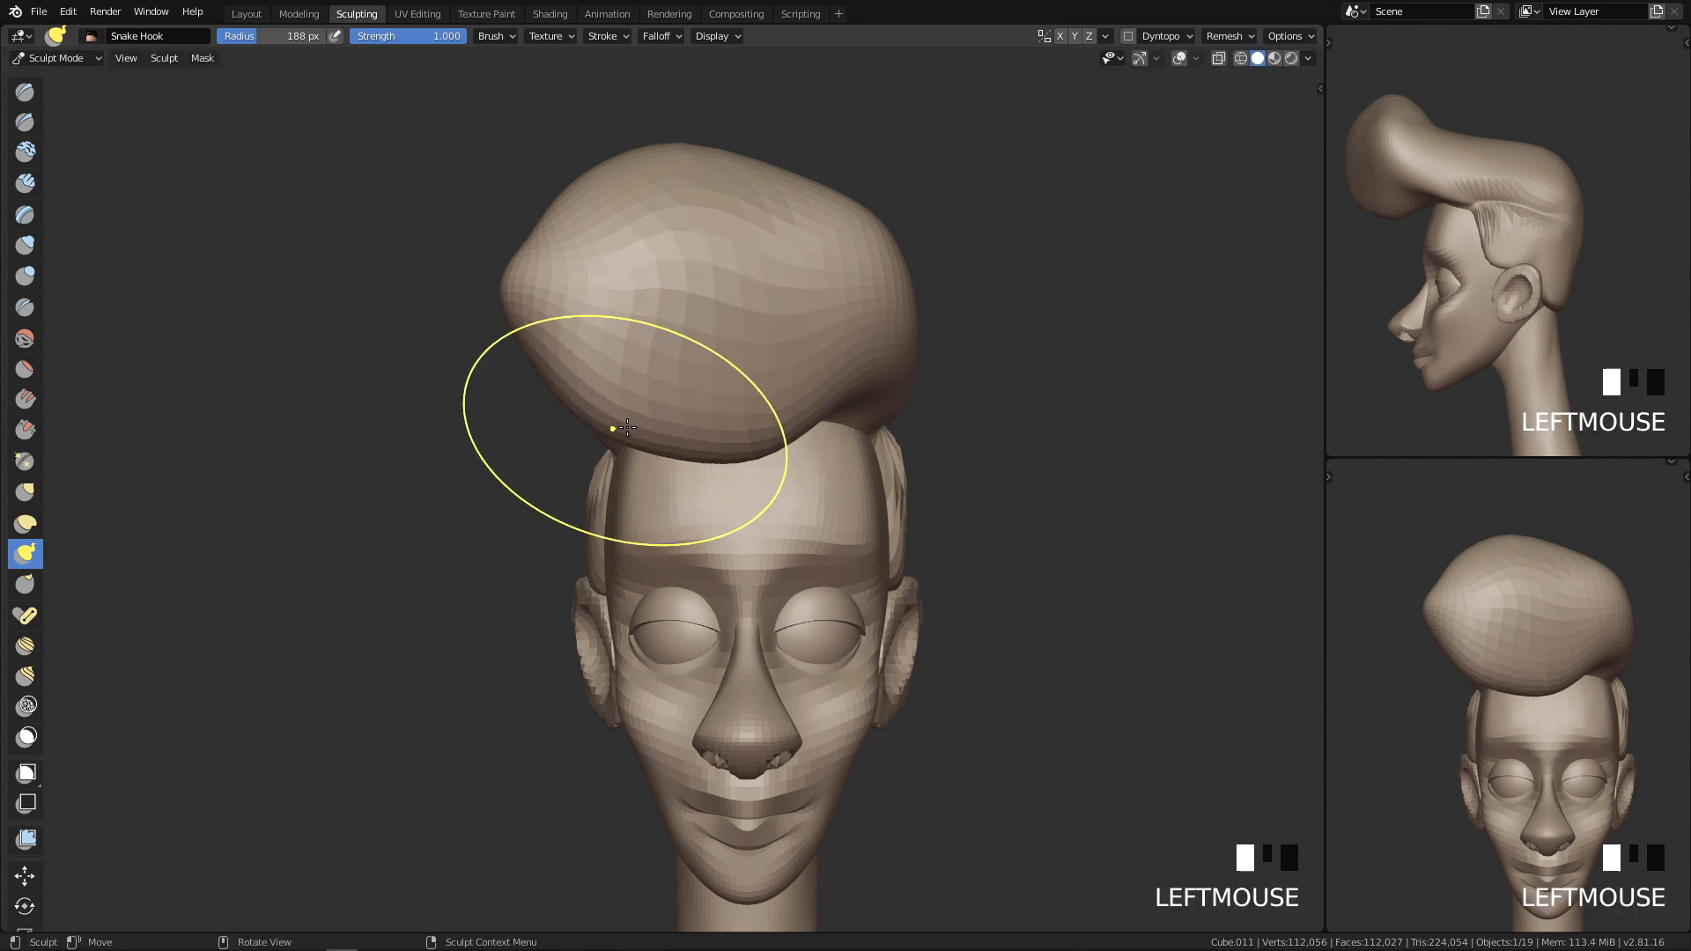
click(666, 411)
key(f)
click(727, 447)
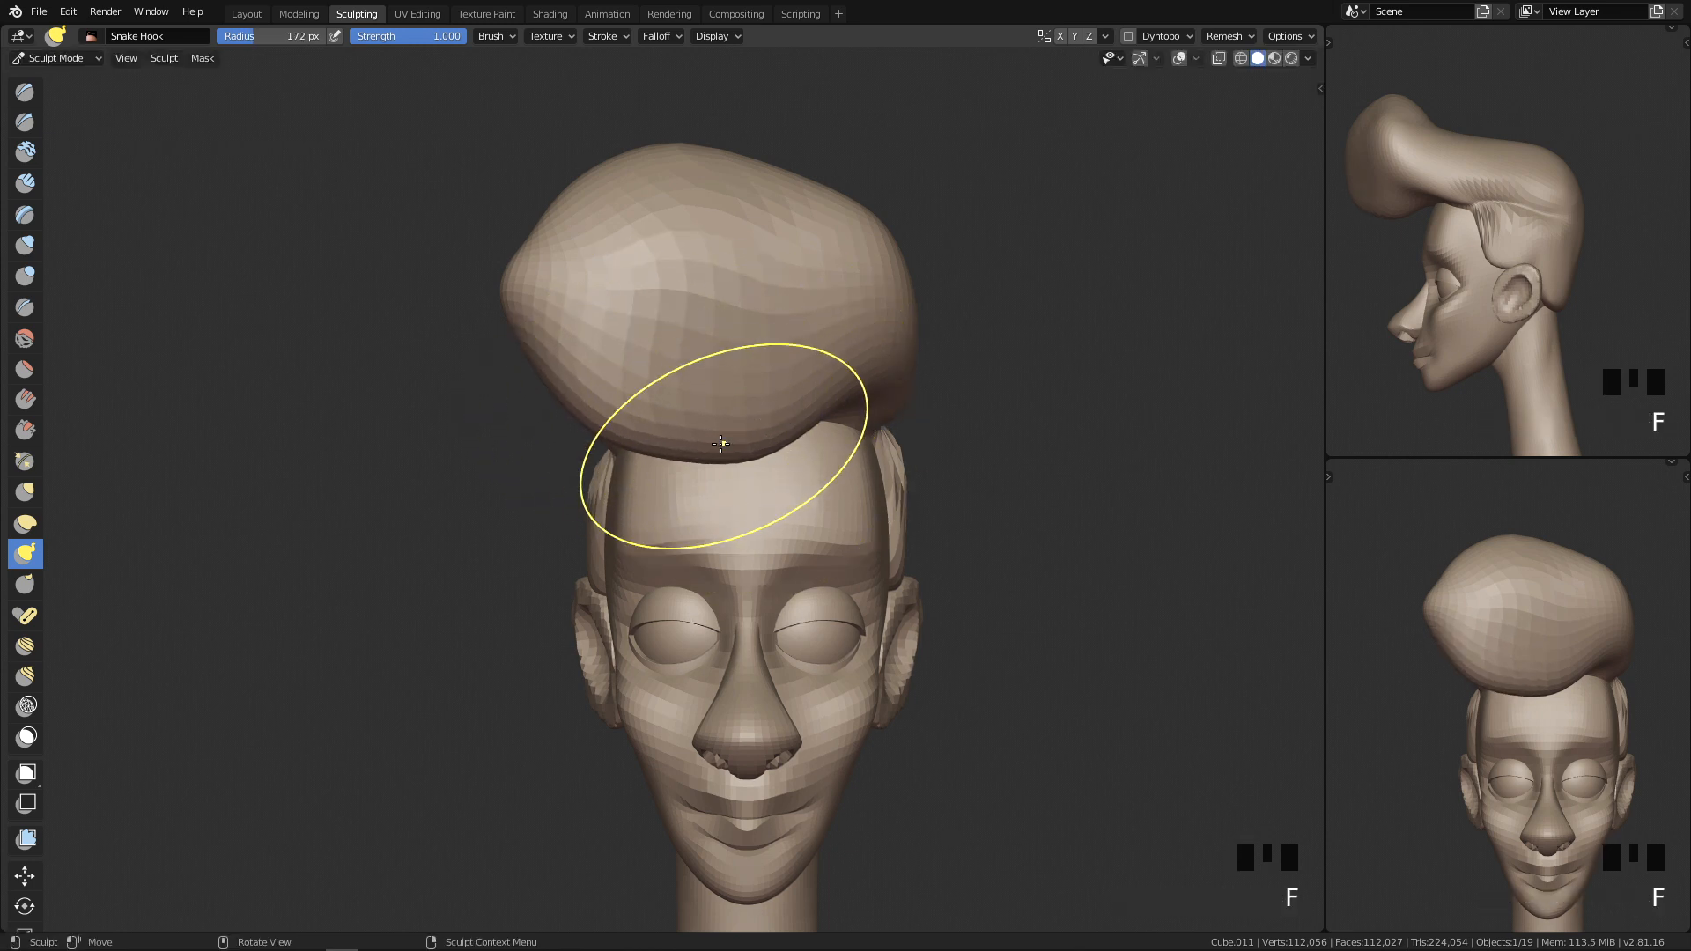
Step: Carve a fold into the side of the quiff above the temple with the Crease brush, reducing its radius to 105 px
mouse_move(862, 404)
middle_down()
mouse_move(789, 426)
mouse_move(755, 294)
middle_up()
key(4)
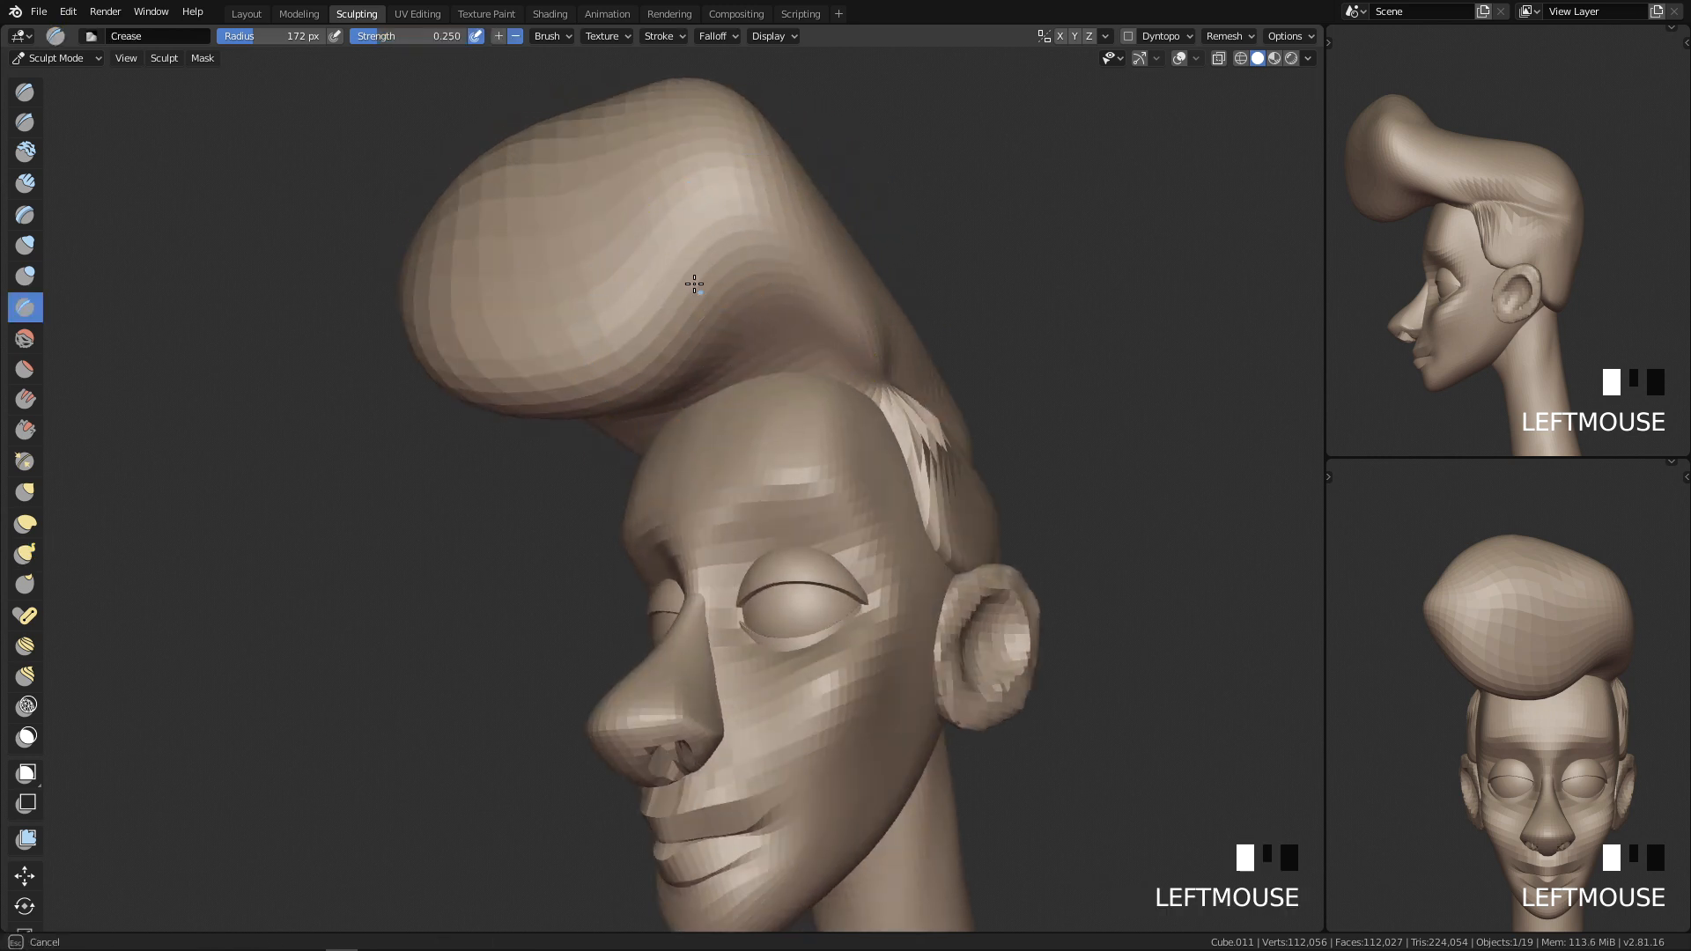
drag(682, 217, 692, 190)
key(f)
click(662, 333)
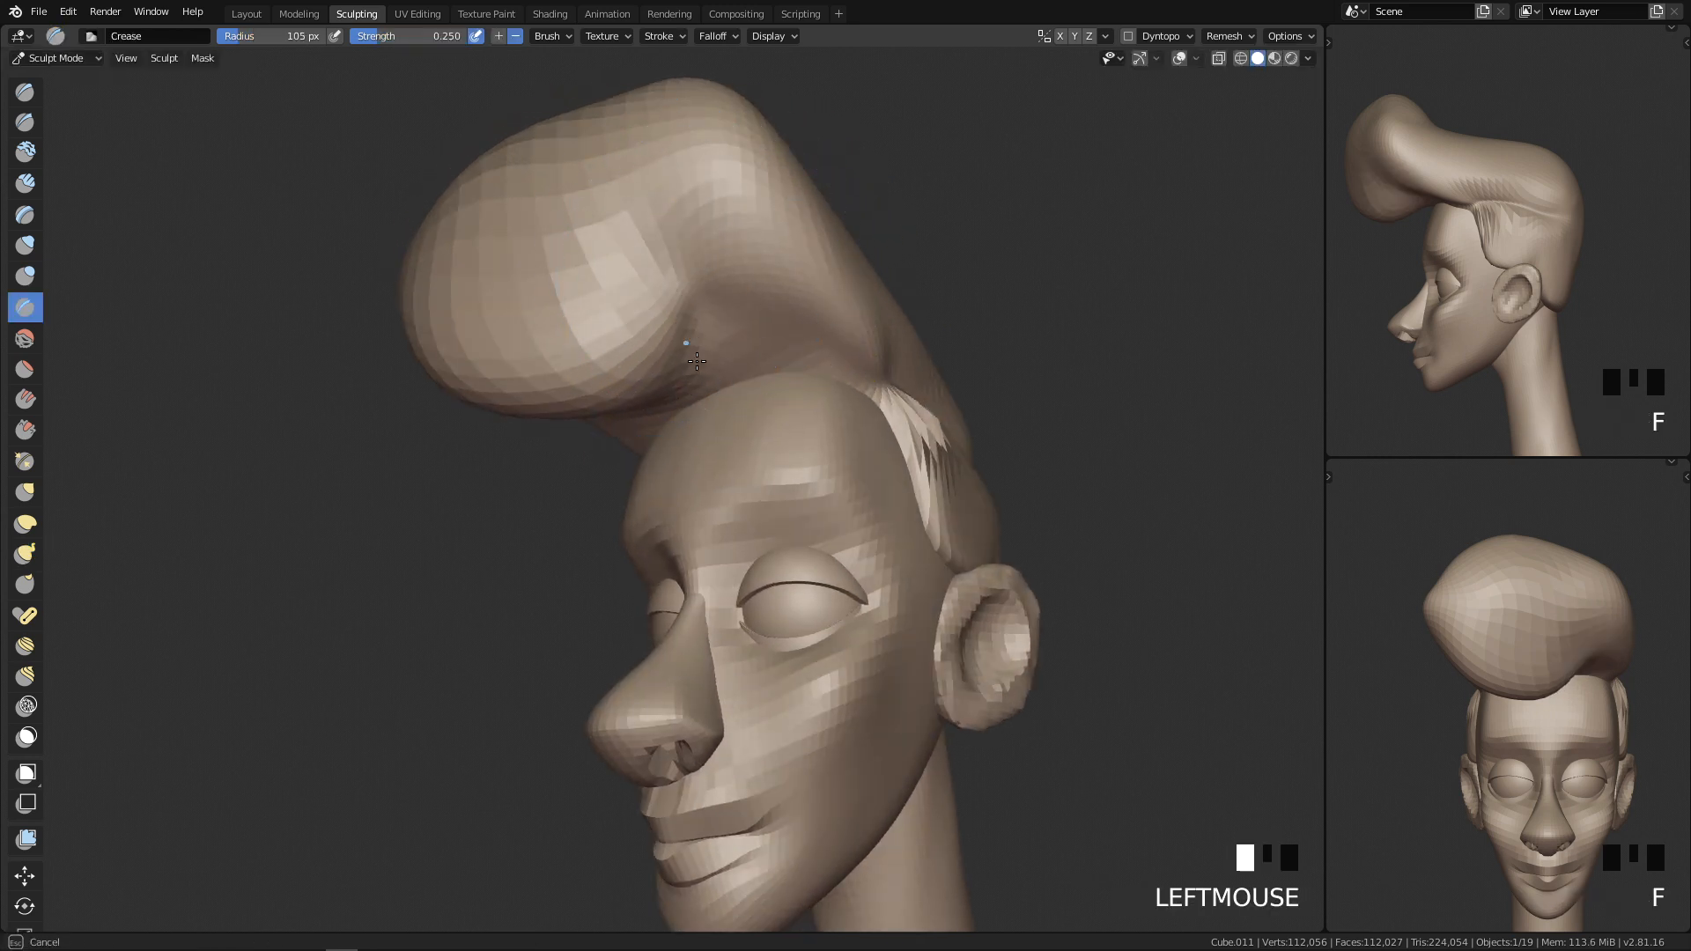
middle_drag(679, 309, 743, 358)
middle_drag(669, 282, 789, 357)
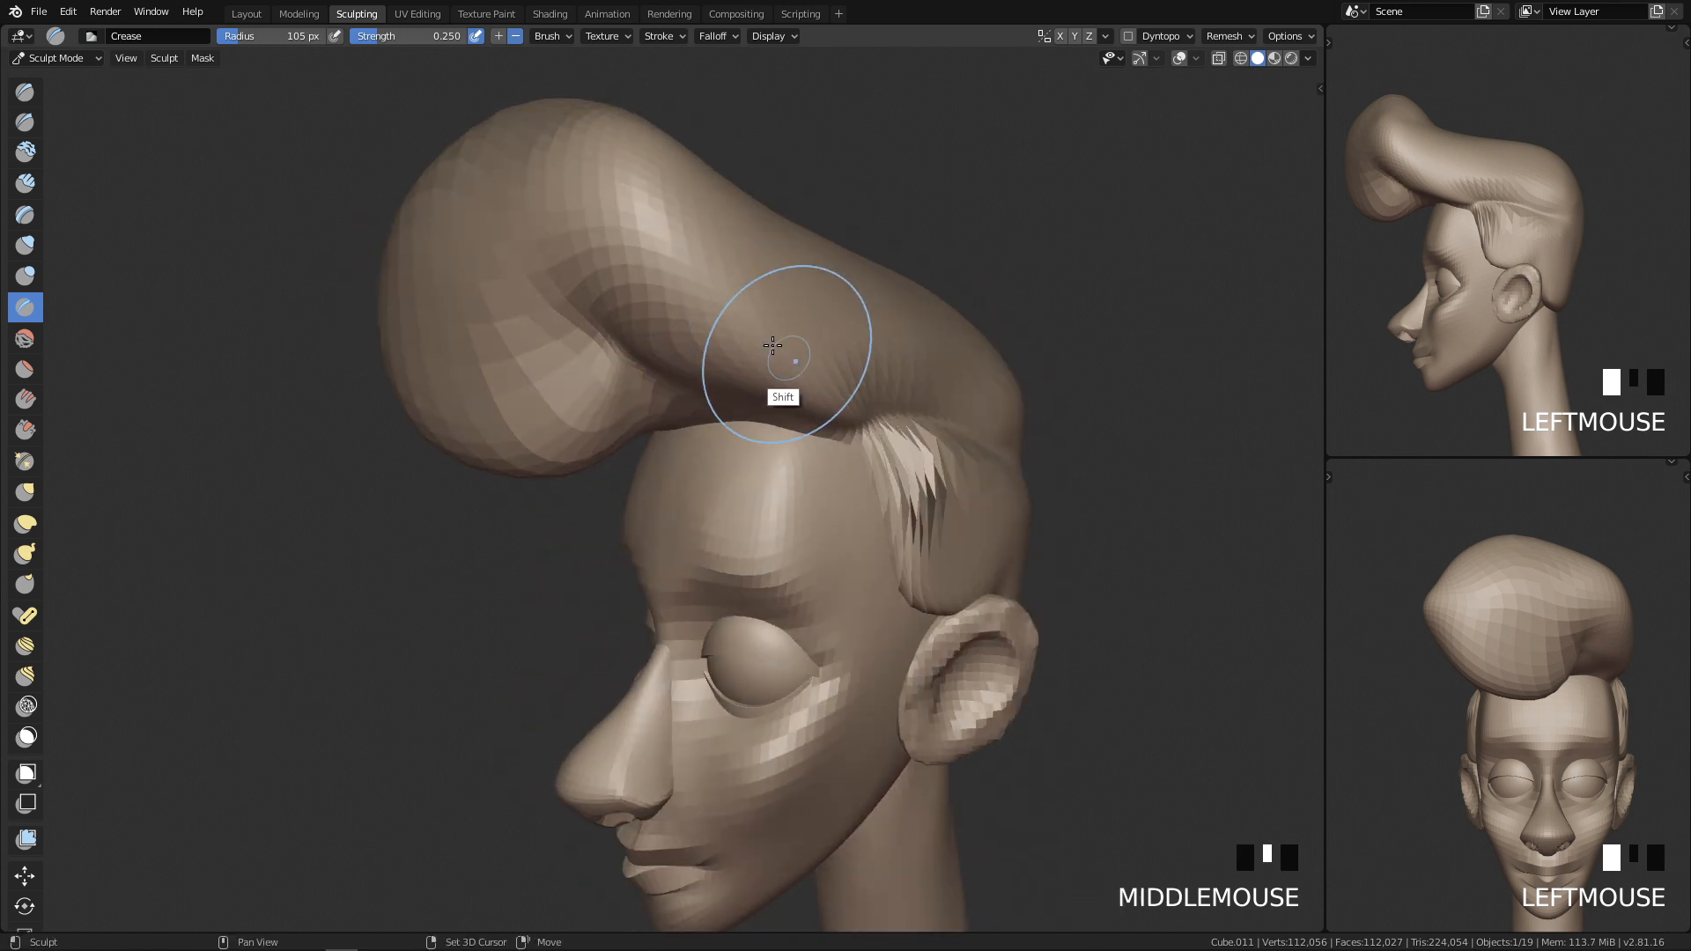
Step: Smooth the top and side of the quiff around the new fold, resizing the brush
shift+drag(662, 221, 581, 203)
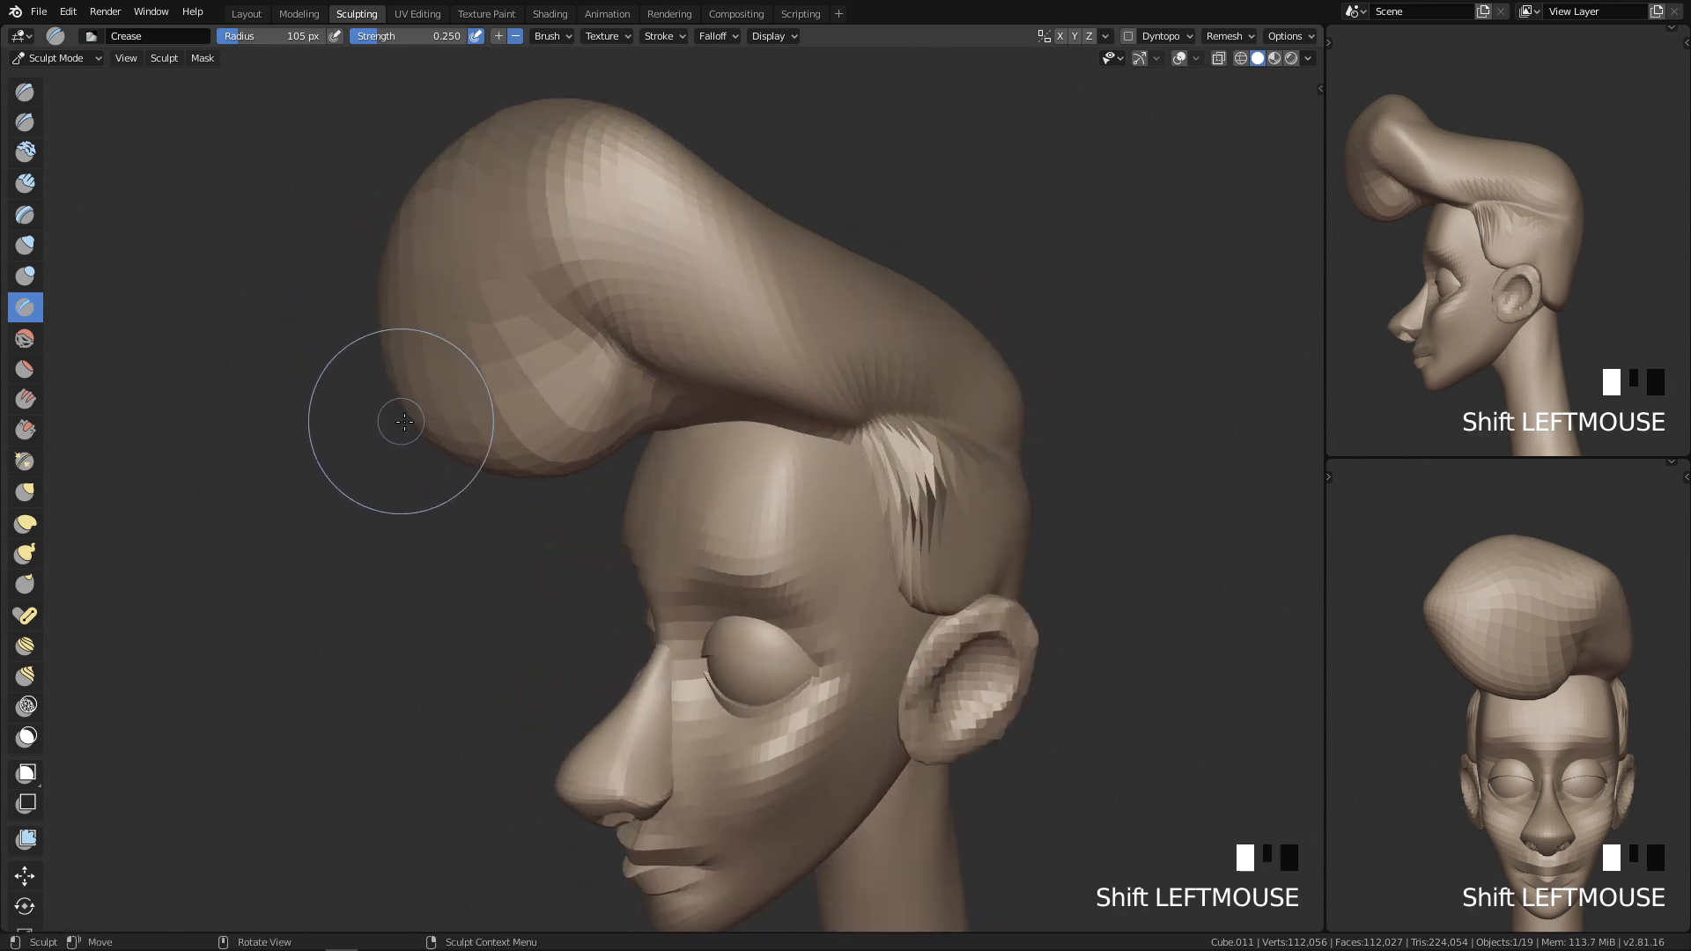
middle_drag(764, 281, 717, 283)
key(f)
shift+drag(593, 214, 599, 231)
middle_drag(678, 315, 788, 331)
shift+drag(771, 319, 709, 262)
Step: Smooth the quiff's front and underside from several angles with a 119 px brush
mouse_move(847, 398)
middle_down()
mouse_move(797, 380)
mouse_move(731, 454)
middle_up()
shift+drag(731, 453, 711, 419)
shift+drag(578, 386, 733, 421)
mouse_move(733, 421)
shift+mouse_down()
mouse_move(714, 324)
mouse_move(623, 347)
shift+mouse_up()
middle_drag(623, 347, 608, 449)
mouse_move(502, 414)
shift+mouse_down()
mouse_move(480, 304)
mouse_move(479, 349)
shift+mouse_up()
mouse_move(480, 349)
middle_down()
mouse_move(875, 340)
mouse_move(894, 564)
mouse_move(847, 688)
mouse_move(822, 608)
mouse_move(838, 573)
middle_up()
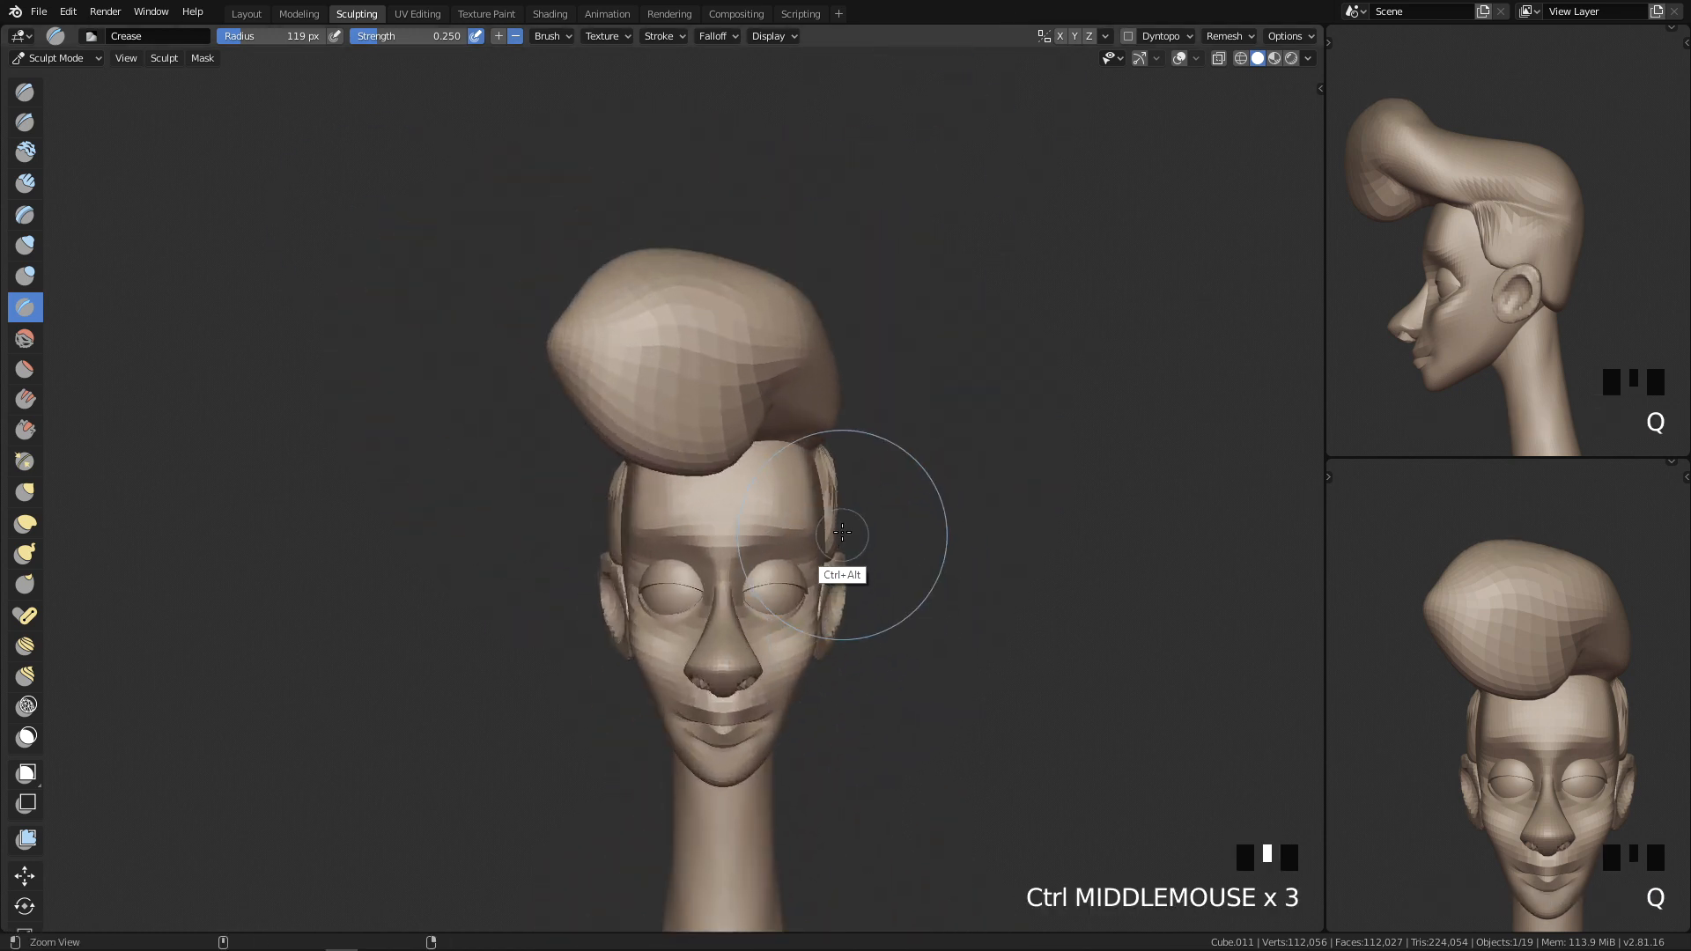
Step: Hollow the quiff's upper side and curl its side tip upward with Snake Hook strokes in front view, reducing the radius to 87 px
ctrl+middle_drag(804, 490, 703, 335)
key(k)
key(f)
drag(552, 227, 603, 234)
key(f)
click(566, 231)
key(f)
click(654, 250)
drag(517, 283, 525, 255)
key(f)
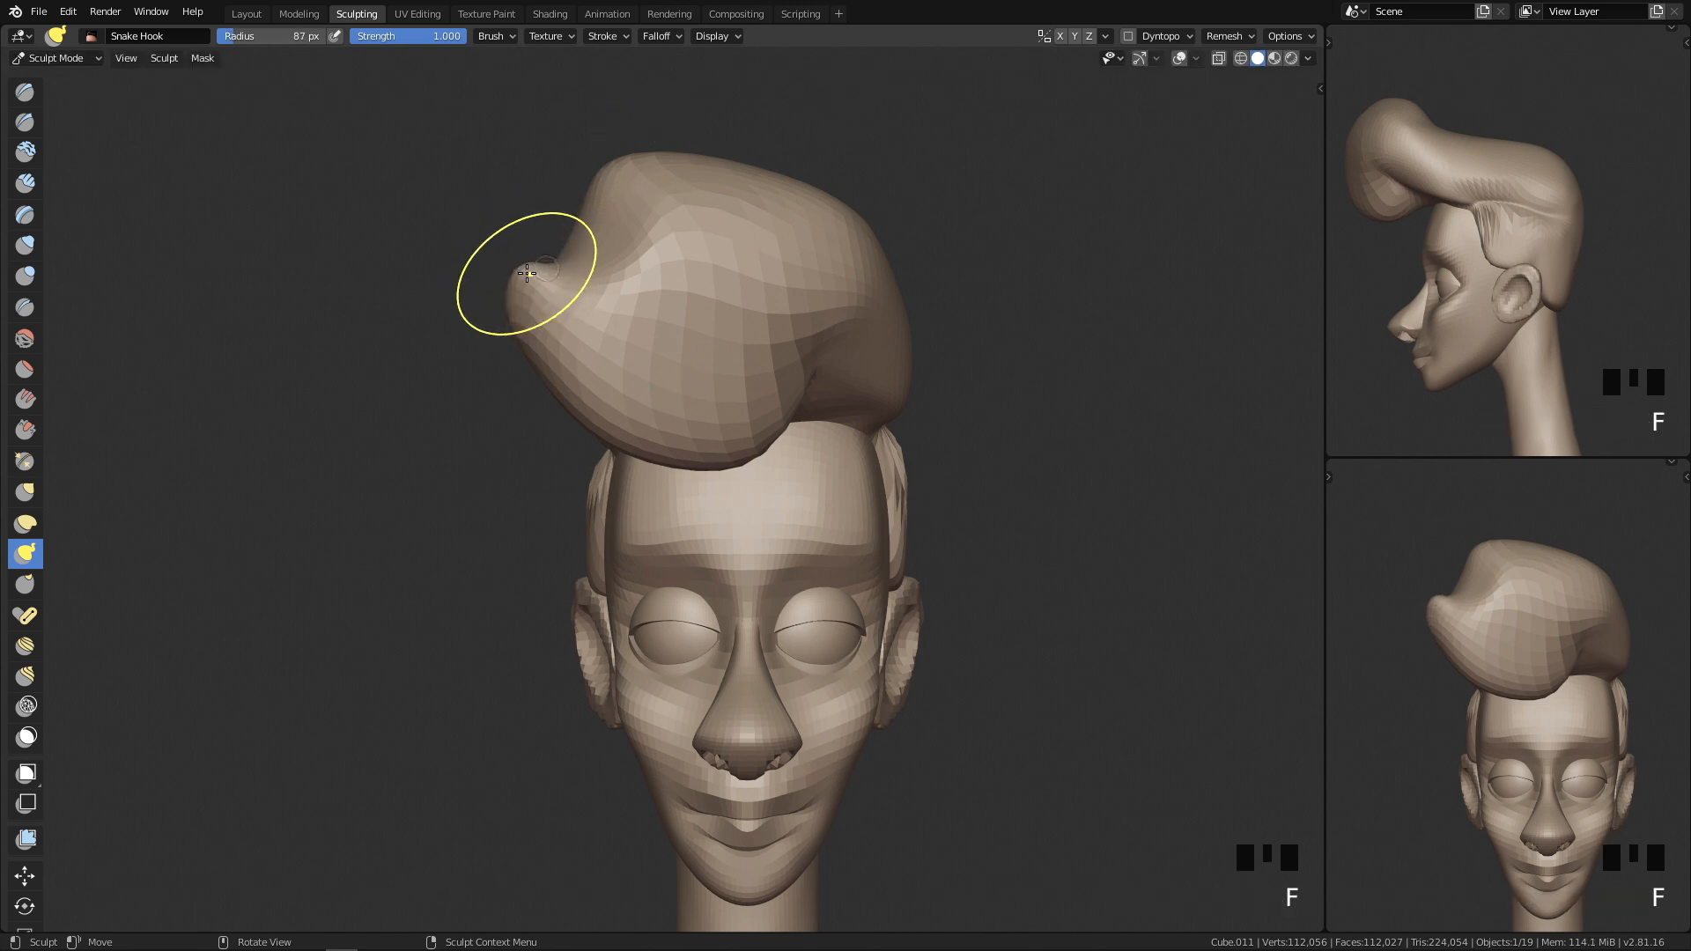
click(605, 262)
Step: Smooth the quiff's front and raise its top edge slightly with a 153 px Snake Hook brush
ctrl+middle_drag(868, 352, 669, 431)
shift+drag(670, 431, 693, 377)
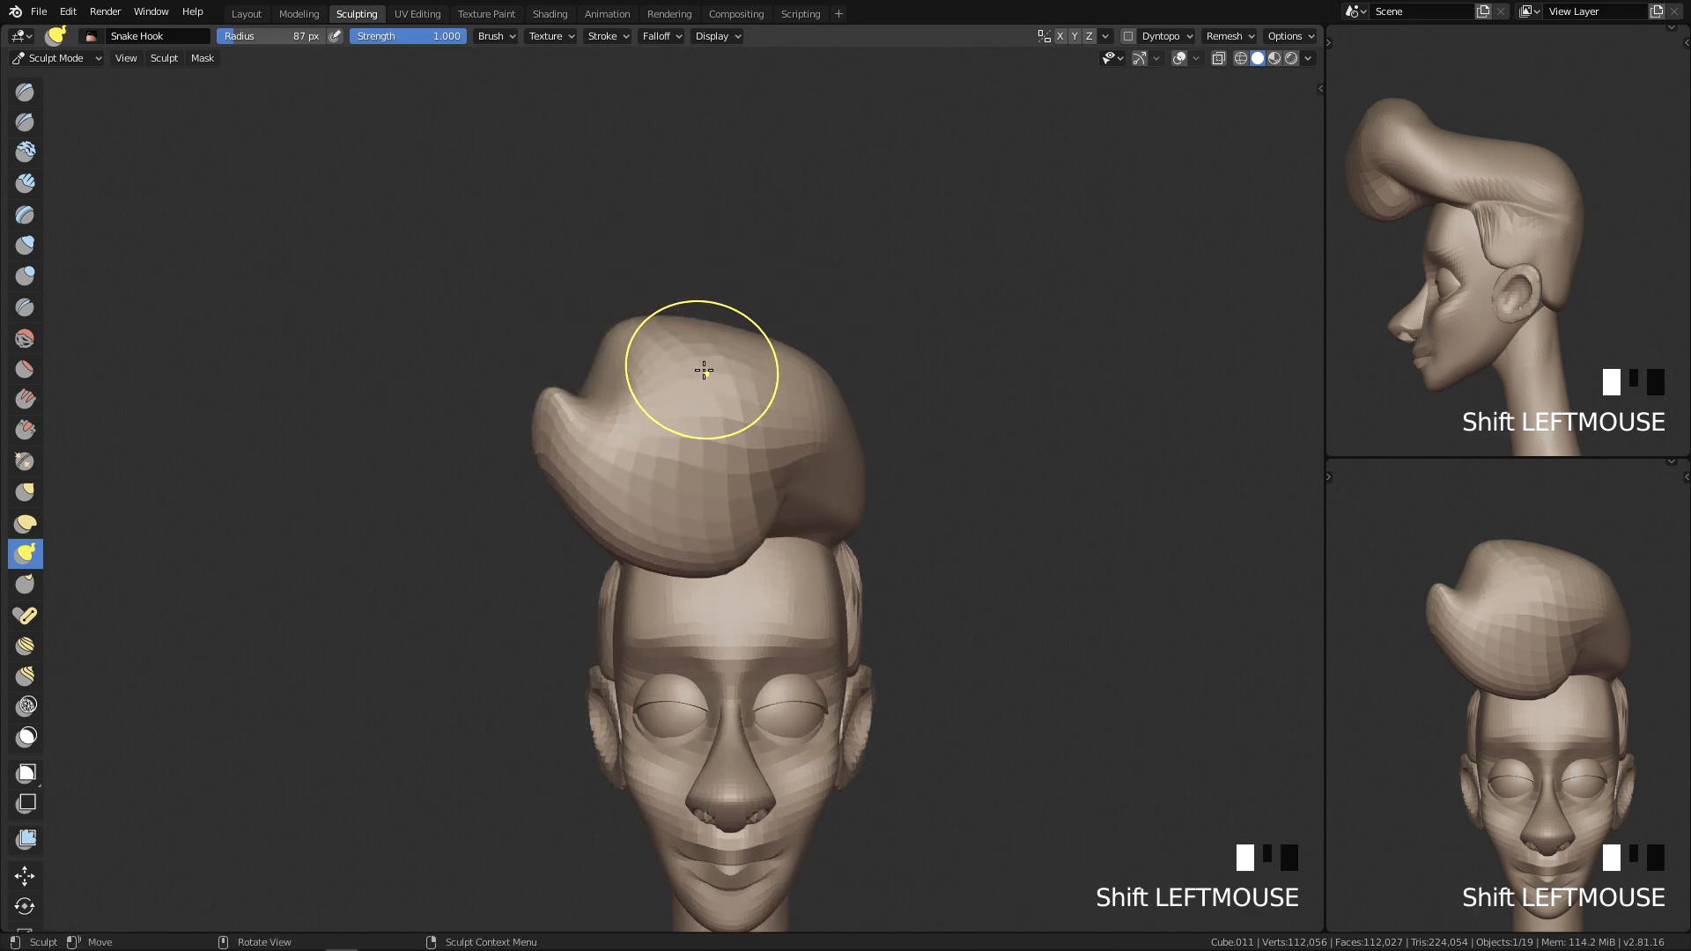
key(f)
click(721, 405)
ctrl+middle_drag(721, 411, 714, 332)
key(f)
click(662, 322)
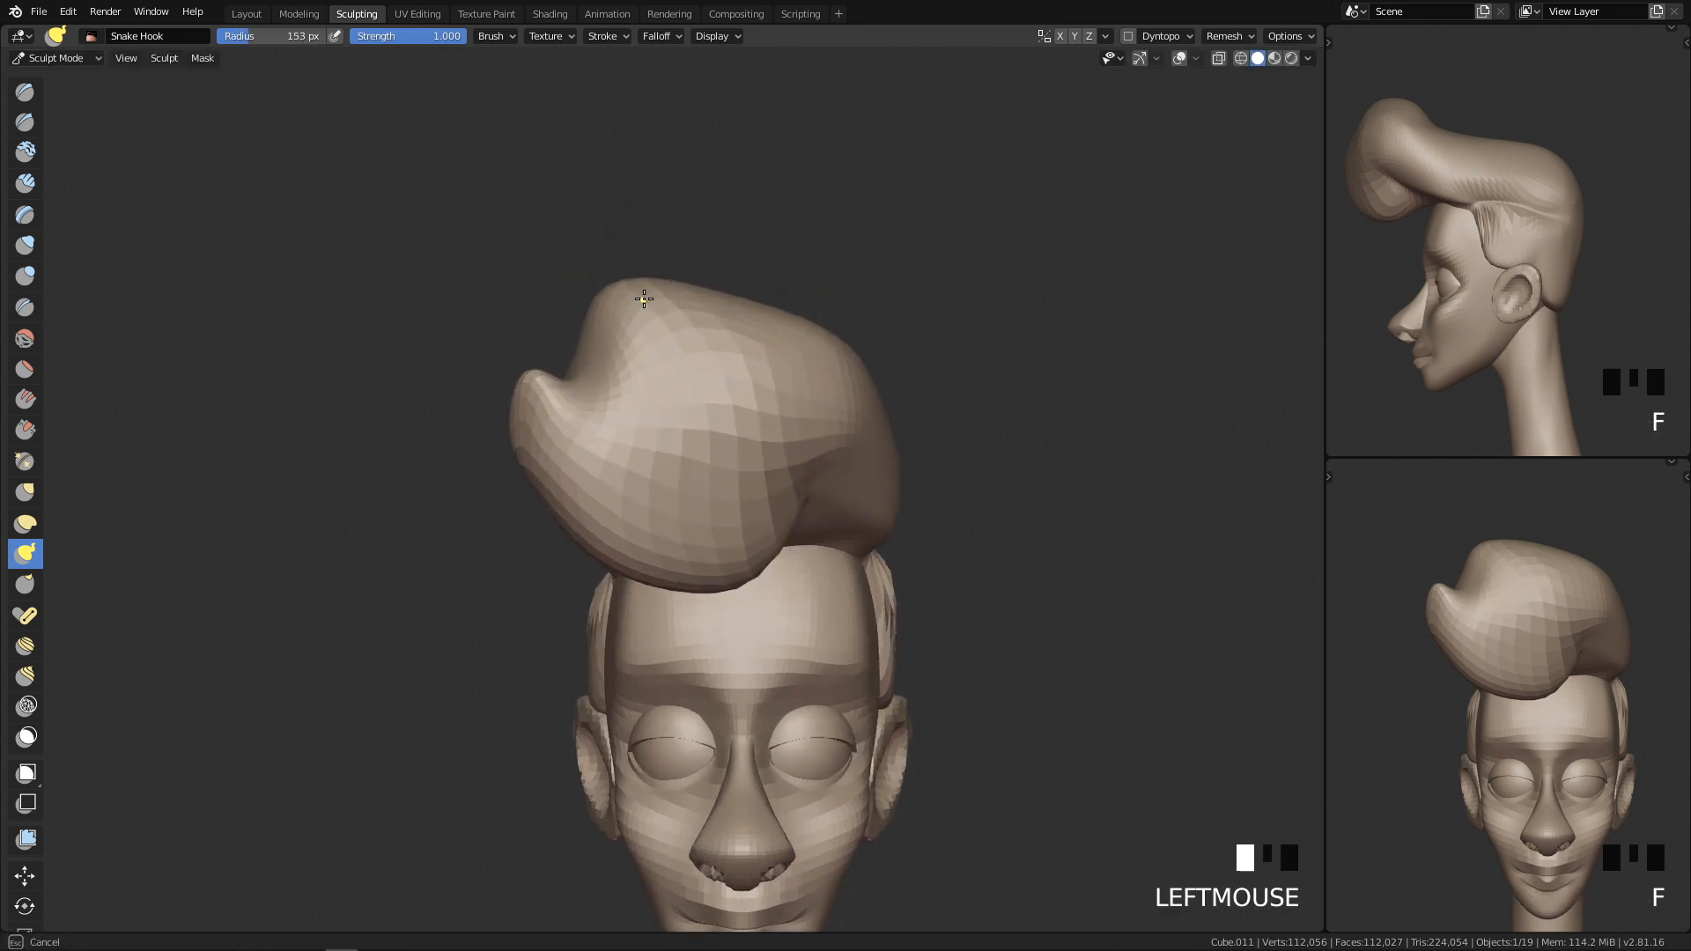
drag(641, 294, 639, 292)
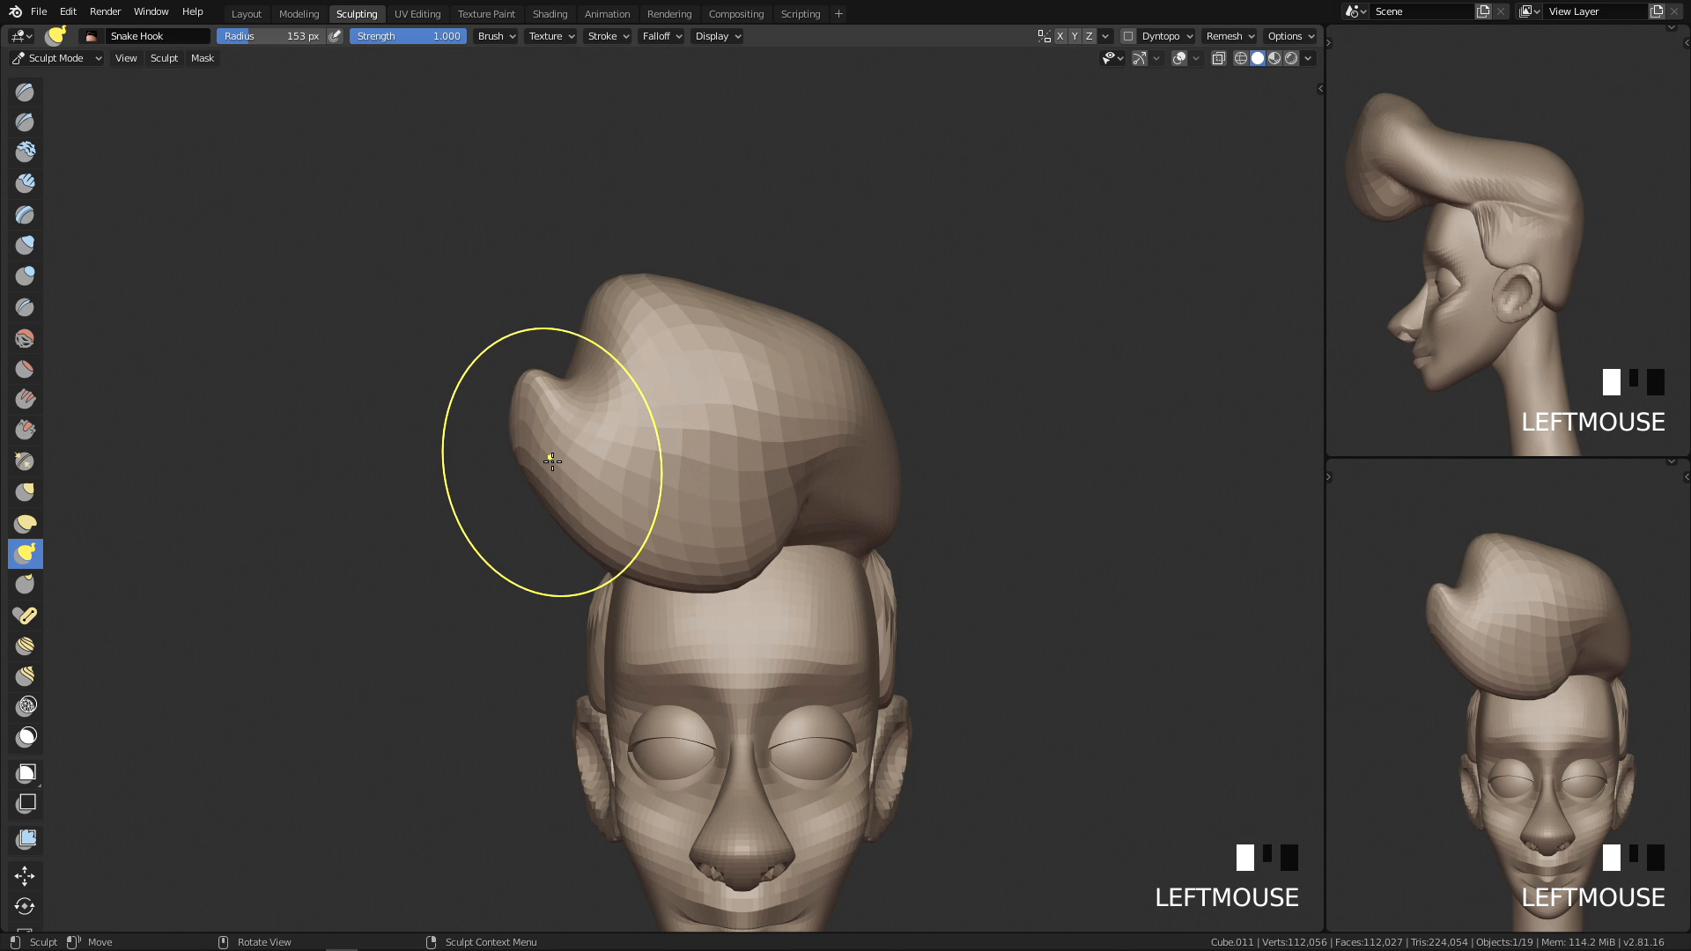
Step: Carve a crease across the quiff's front toward the curled tip with the Crease brush, using radii of 66 to 75 px
key(shift+c)
key(f)
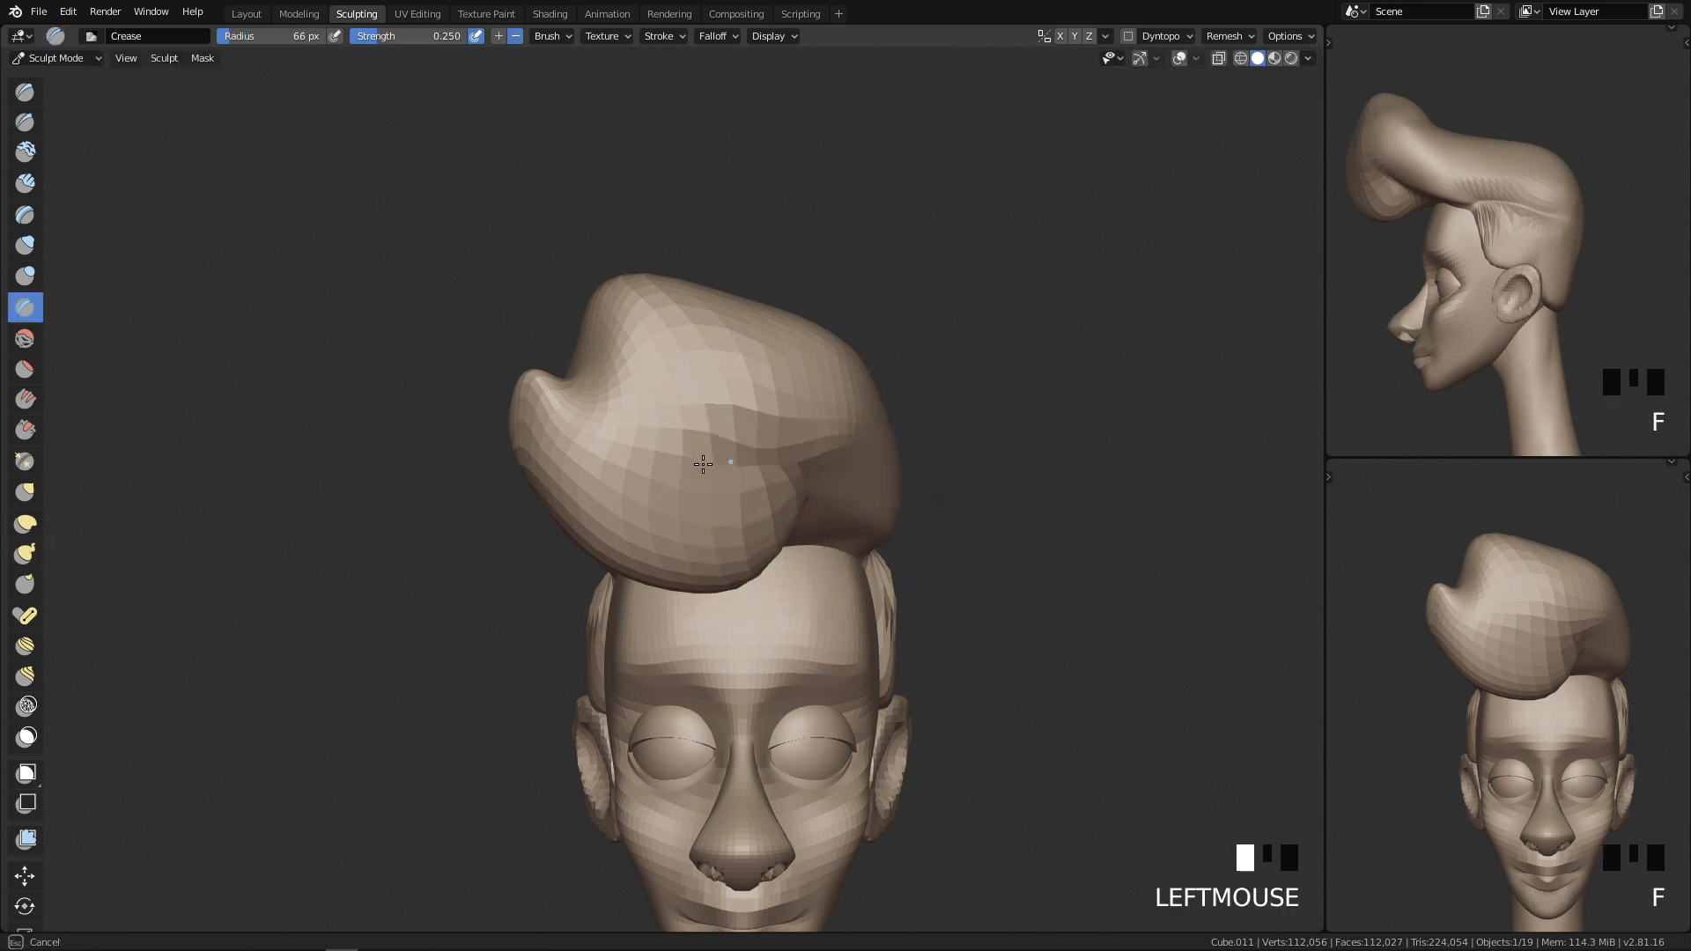
drag(626, 459, 614, 397)
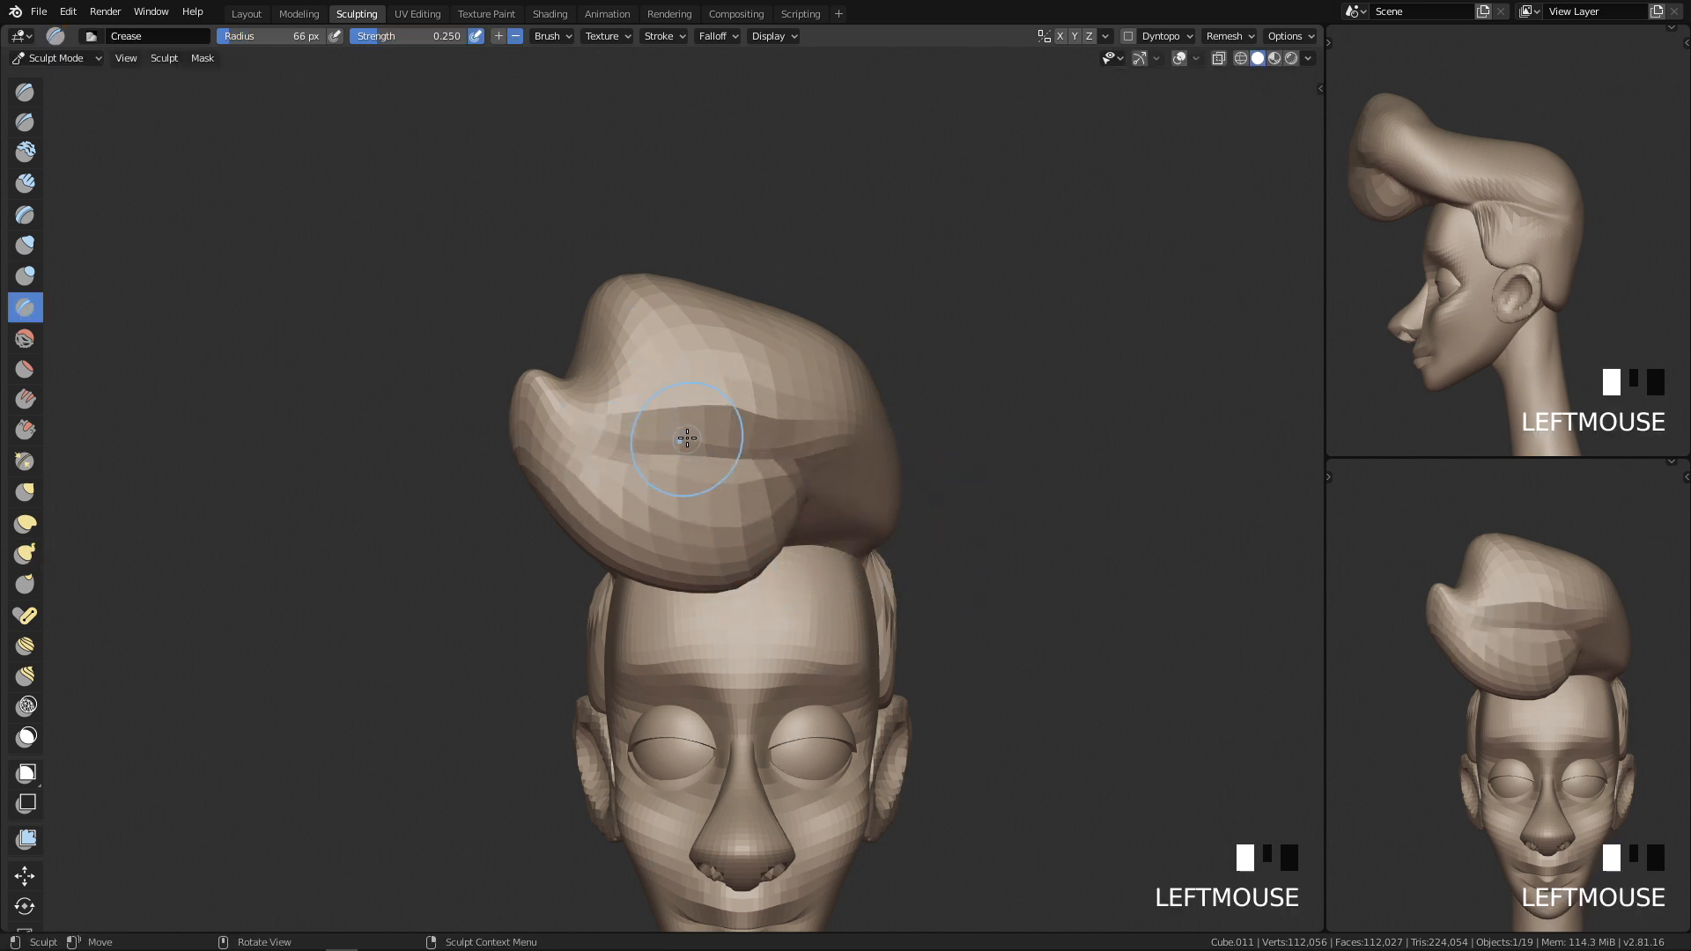
key(f)
click(644, 476)
shift+middle_drag(661, 526, 481, 495)
click(481, 494)
key(f)
click(672, 499)
middle_drag(672, 499, 616, 456)
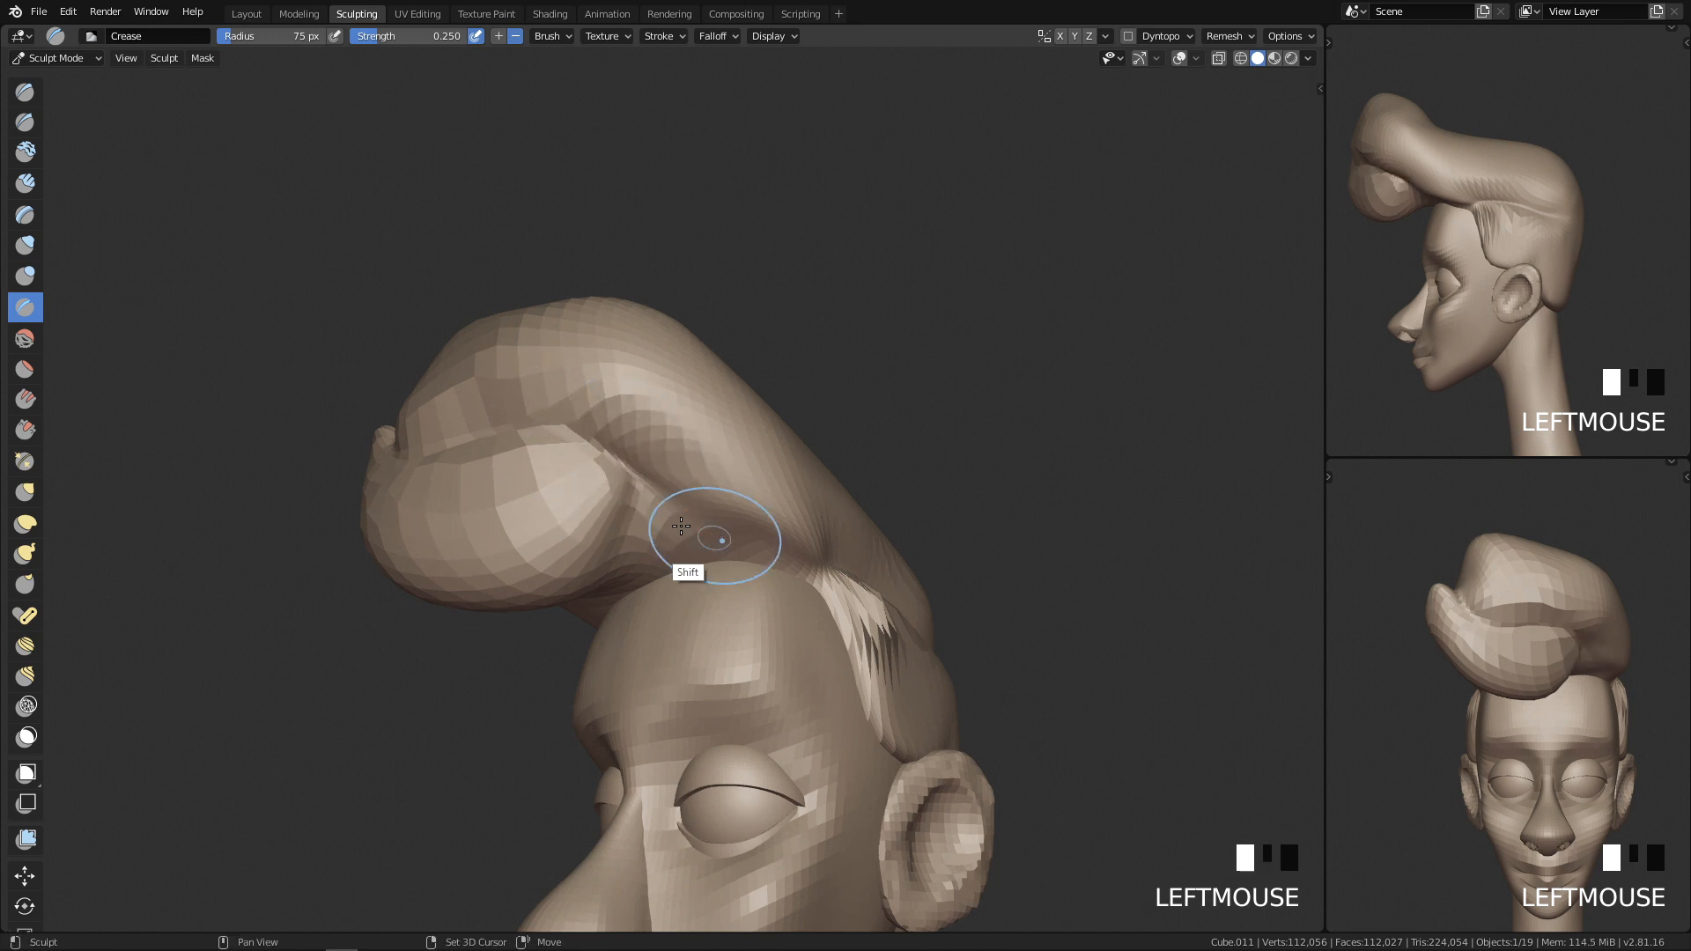
Step: Smooth the lower lobe and the front crease of the quiff from side angles, resizing the brush
shift+click(495, 508)
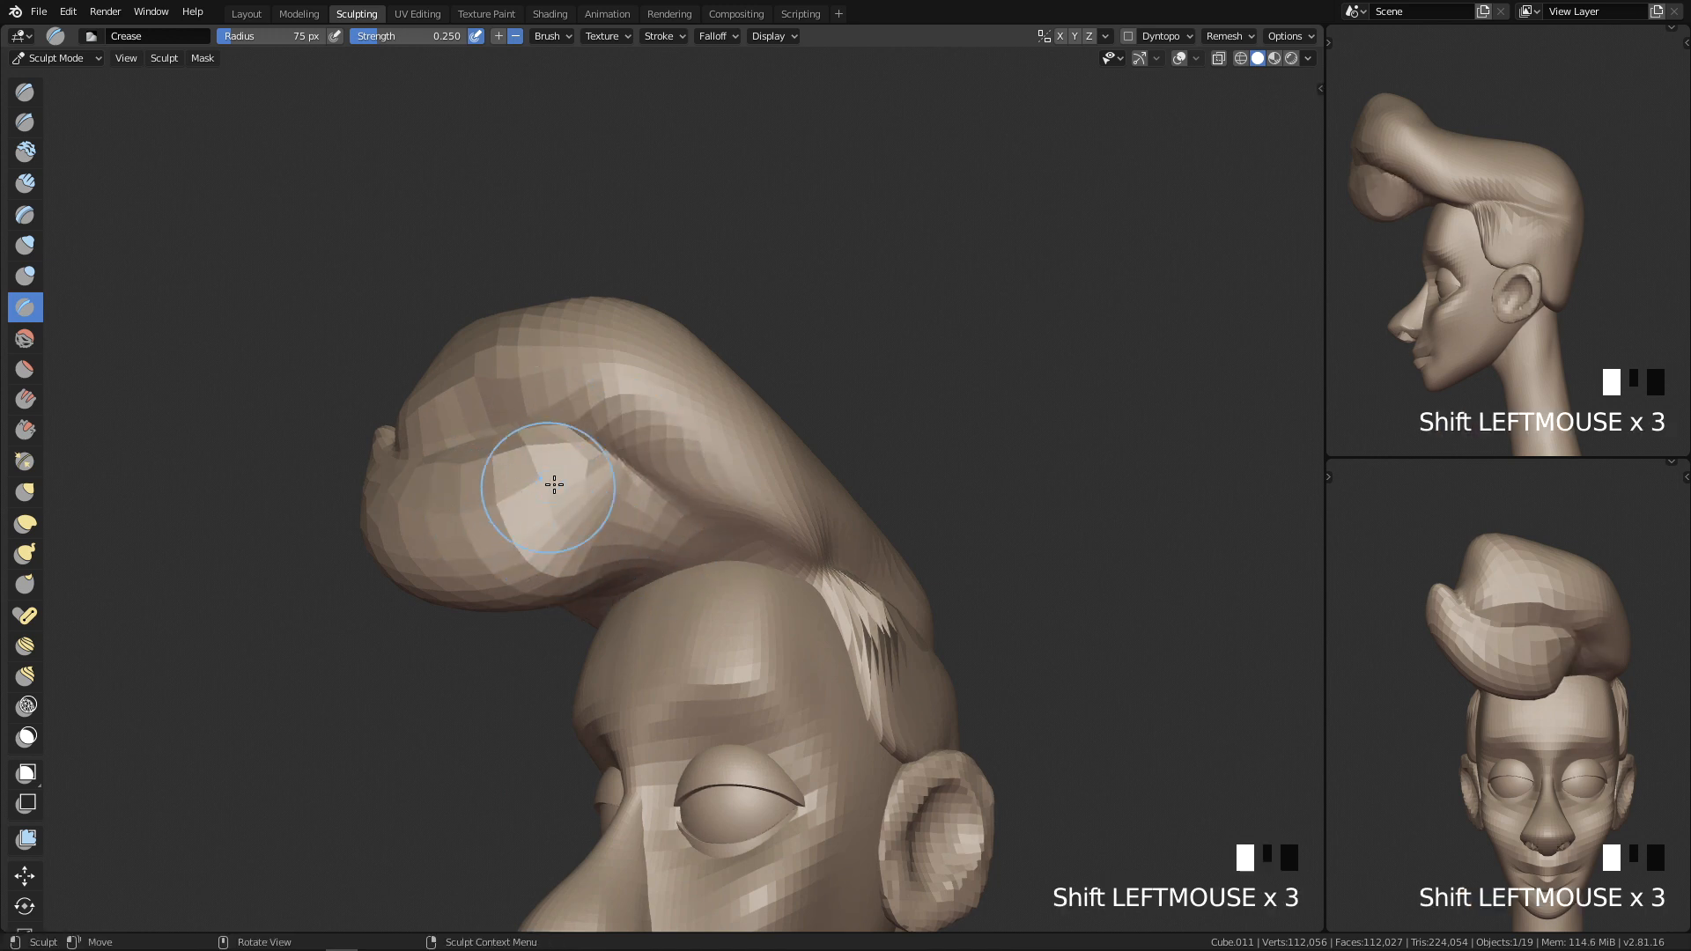
middle_drag(545, 401, 690, 464)
shift+drag(690, 464, 521, 404)
middle_drag(520, 404, 551, 460)
key(f)
click(682, 462)
shift+drag(438, 427, 423, 472)
Step: Pull the quiff's front side backward in top view with a 213 px Grab brush and smooth the area
middle_drag(378, 598, 604, 622)
middle_drag(628, 275, 687, 339)
key(q)
key(g)
key(f)
click(894, 366)
mouse_move(577, 606)
mouse_down()
mouse_move(544, 584)
mouse_move(555, 574)
mouse_up()
shift+drag(614, 513, 629, 504)
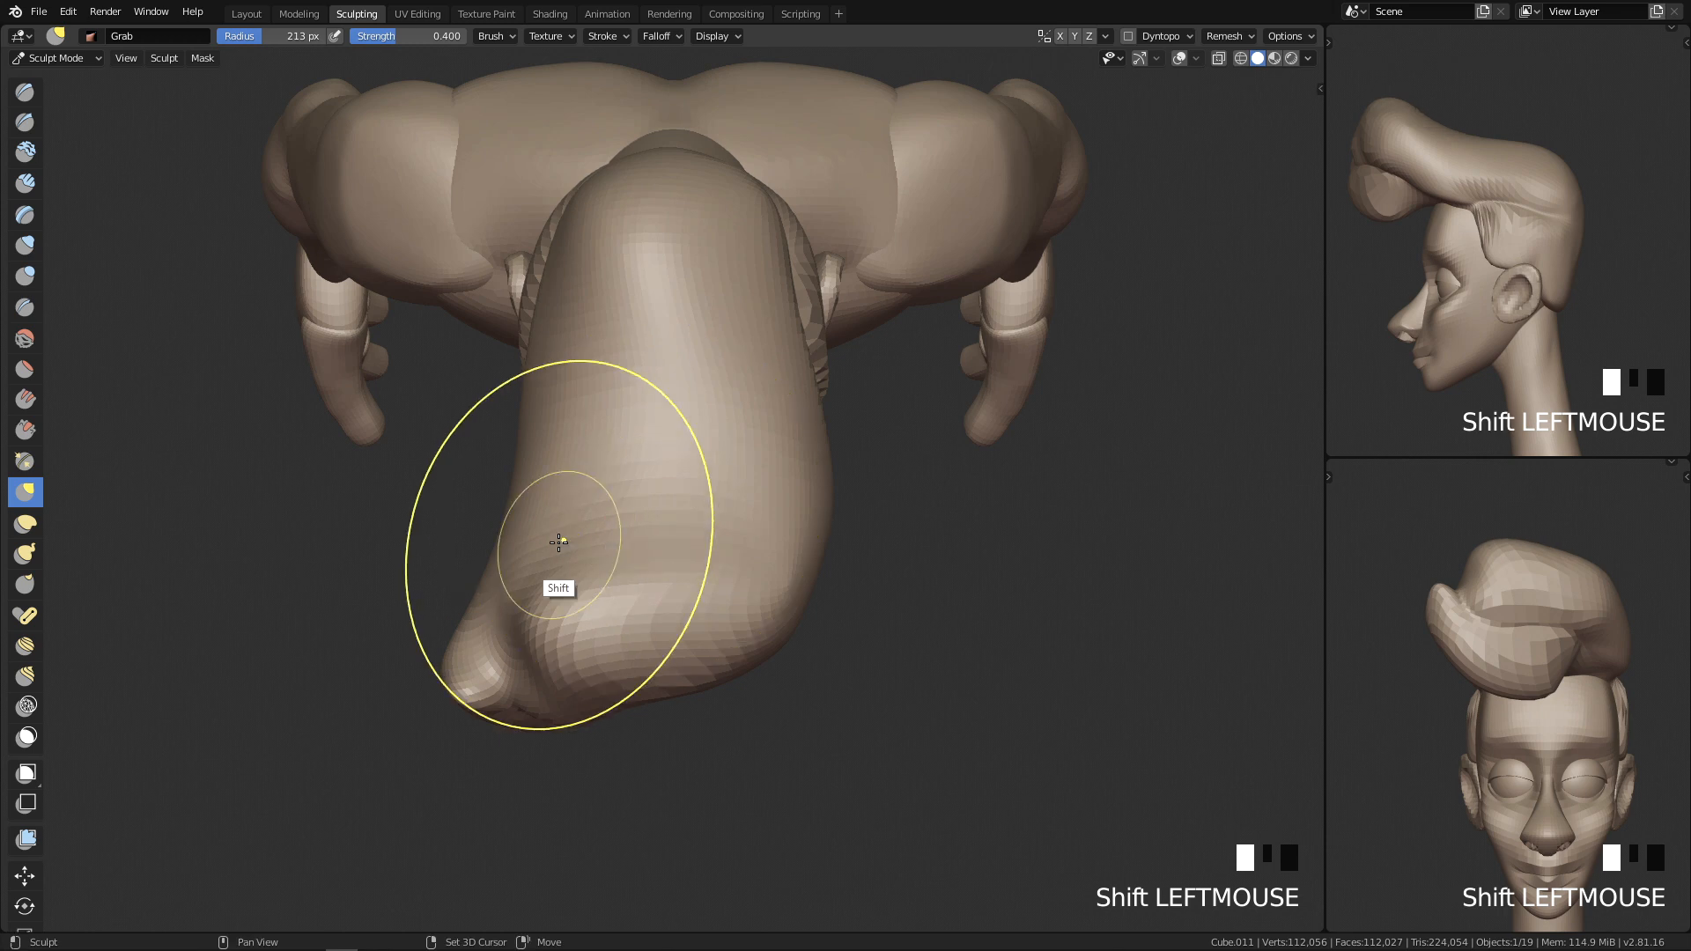
Step: Push the quiff's front volume back in top view with 168 px Grab strokes and smooth the surface behind it
key(f)
click(699, 543)
drag(563, 593, 560, 564)
drag(566, 563, 563, 525)
drag(636, 577, 650, 548)
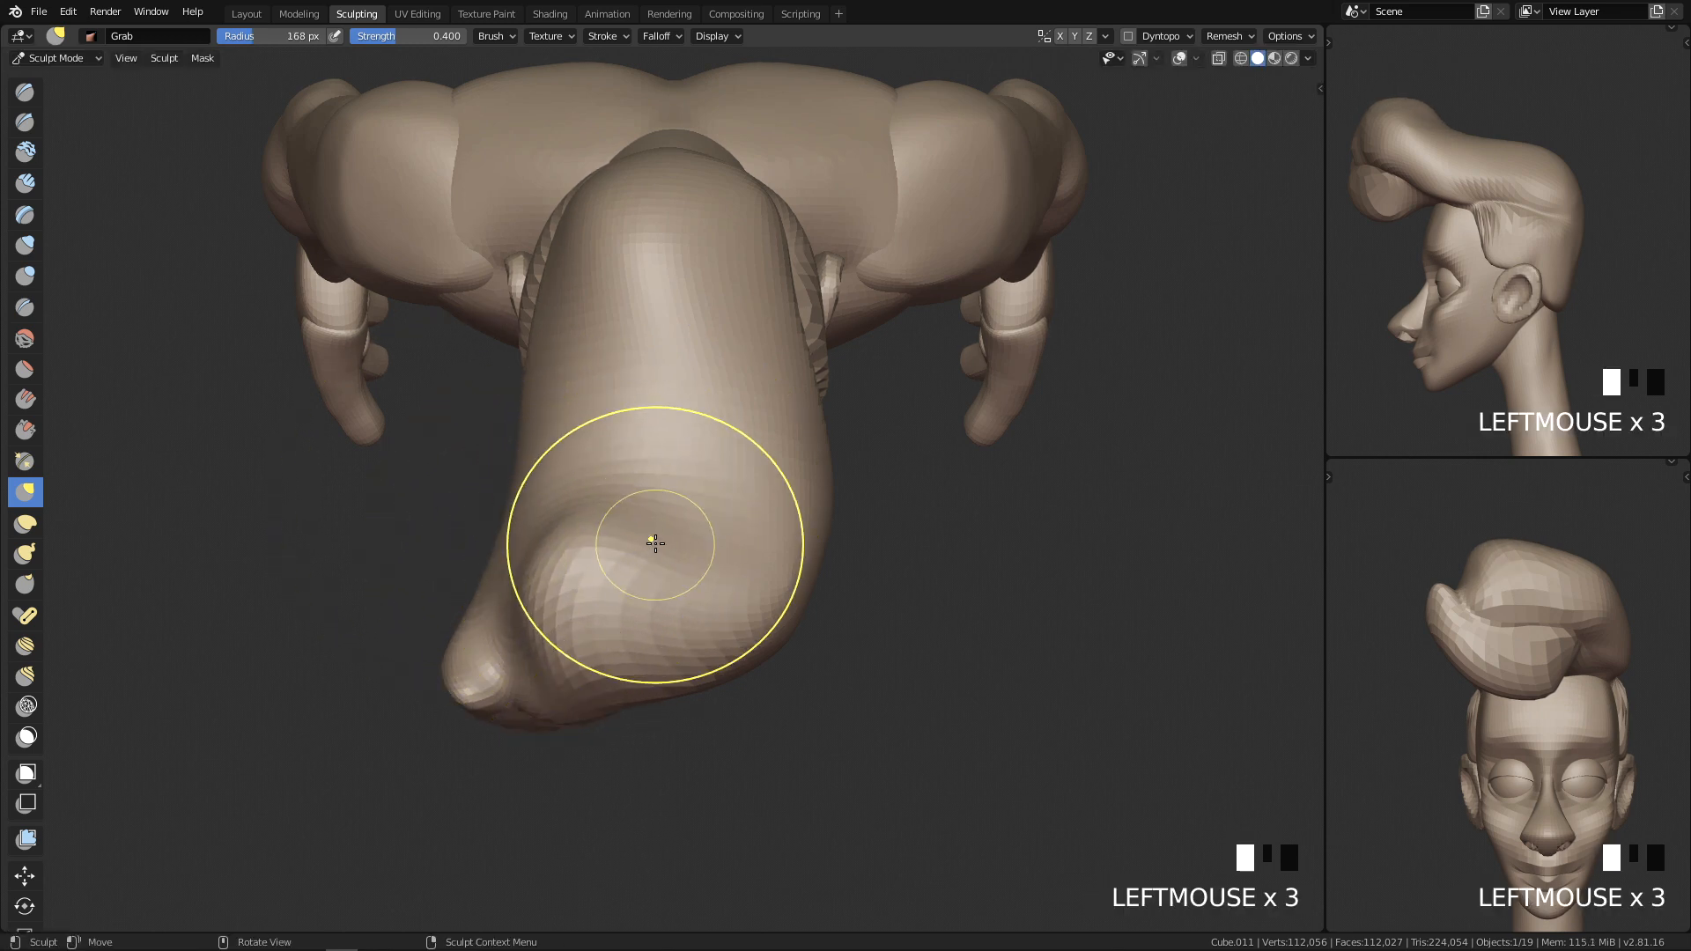
drag(751, 517, 744, 510)
shift+drag(665, 459, 584, 500)
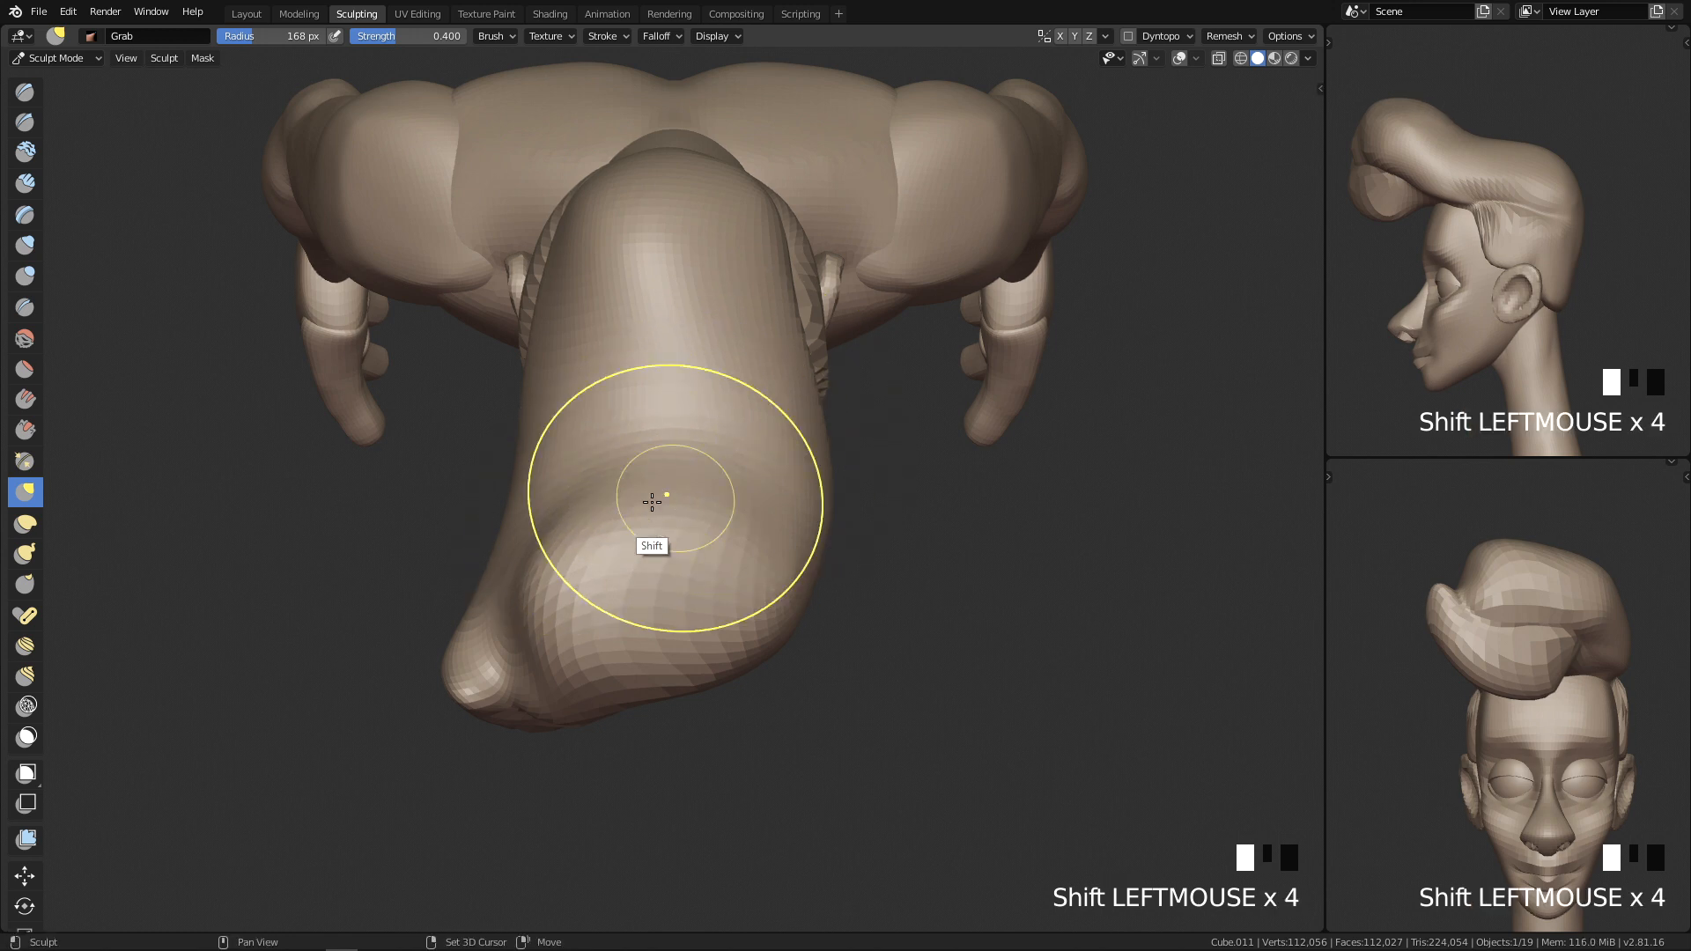
Step: Adjust the quiff's curled tip in top view with the Grab brush, enlarging its radius to 287 px
key(f)
key(f)
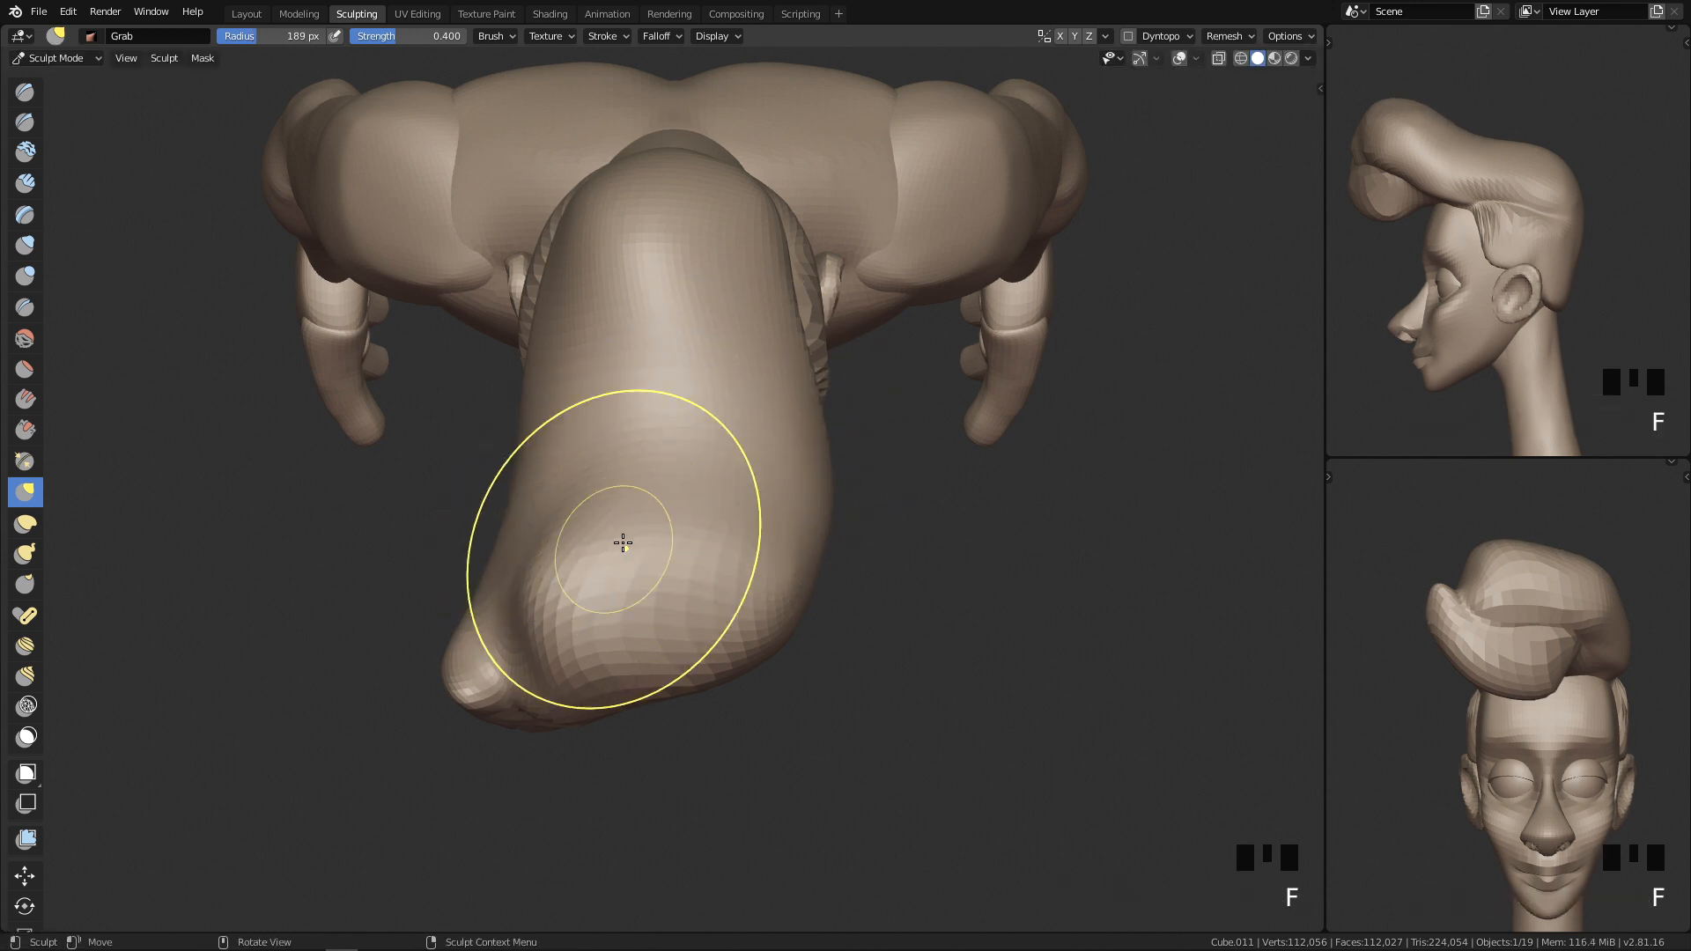
click(529, 566)
click(536, 608)
drag(535, 608, 518, 662)
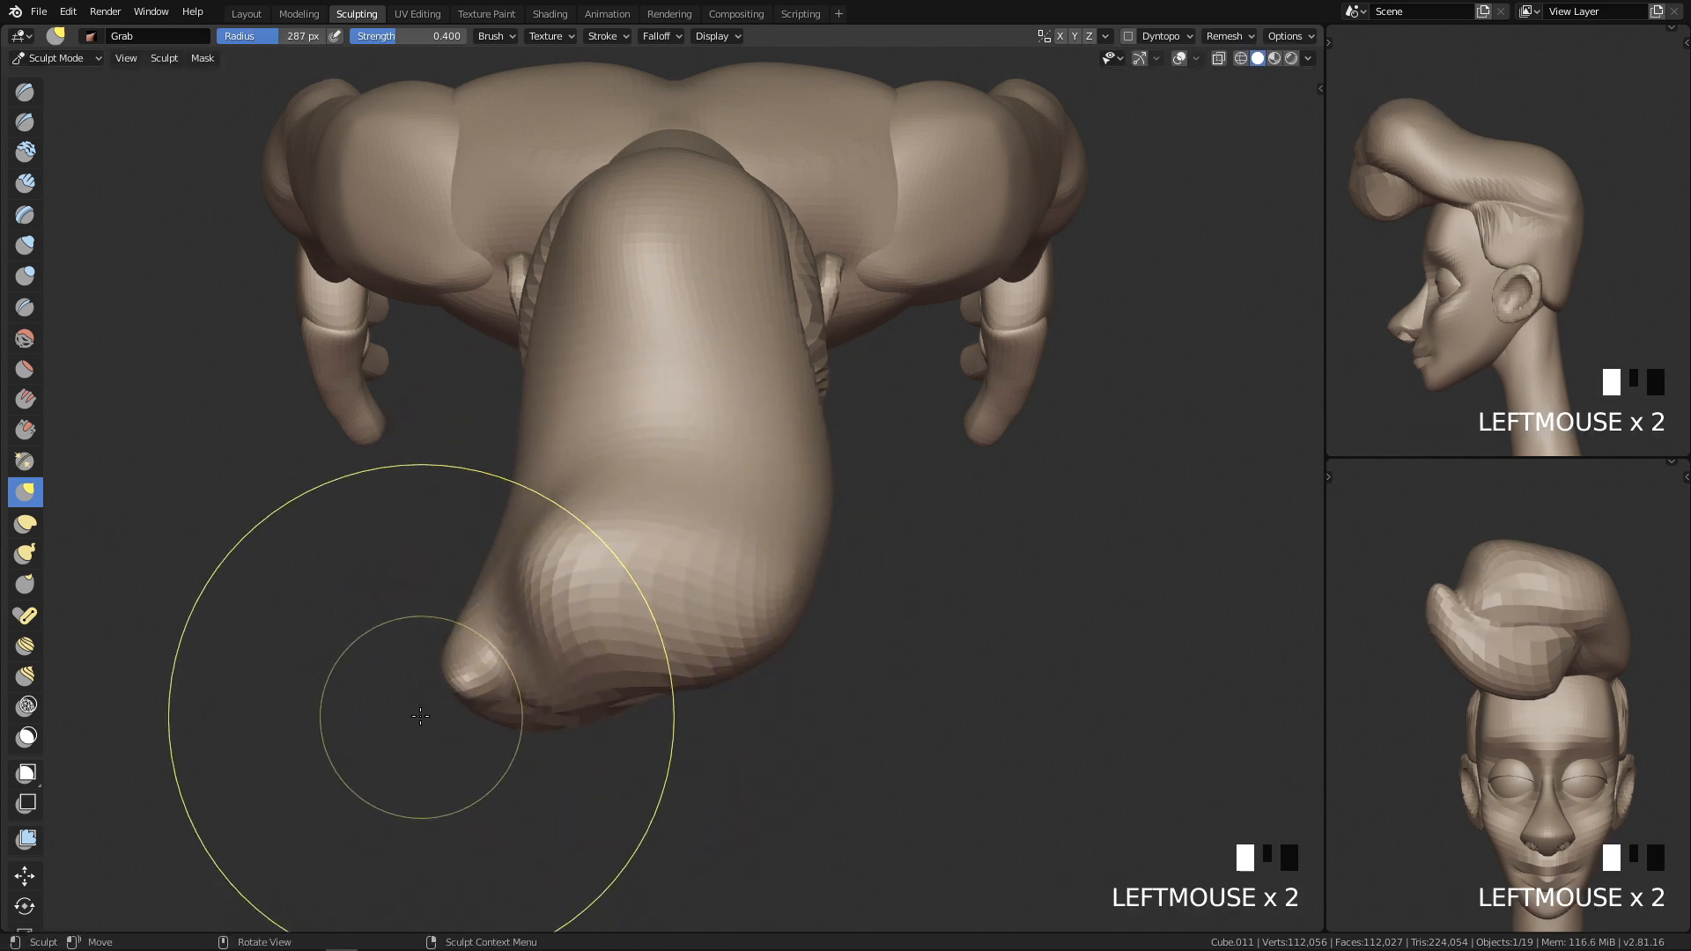
Step: Try to push the notch beside the quiff's curled tip inward with a resized Grab brush in front view, and undo the stroke
key(q)
key(f)
click(590, 464)
key(f)
click(438, 482)
key(f)
click(580, 441)
drag(515, 437, 564, 445)
key(ctrl+z)
Step: Reshape the notch beside the quiff's curled tip and lower the front crease with Grab strokes, using radii from 79 to 214 px
key(f)
click(515, 414)
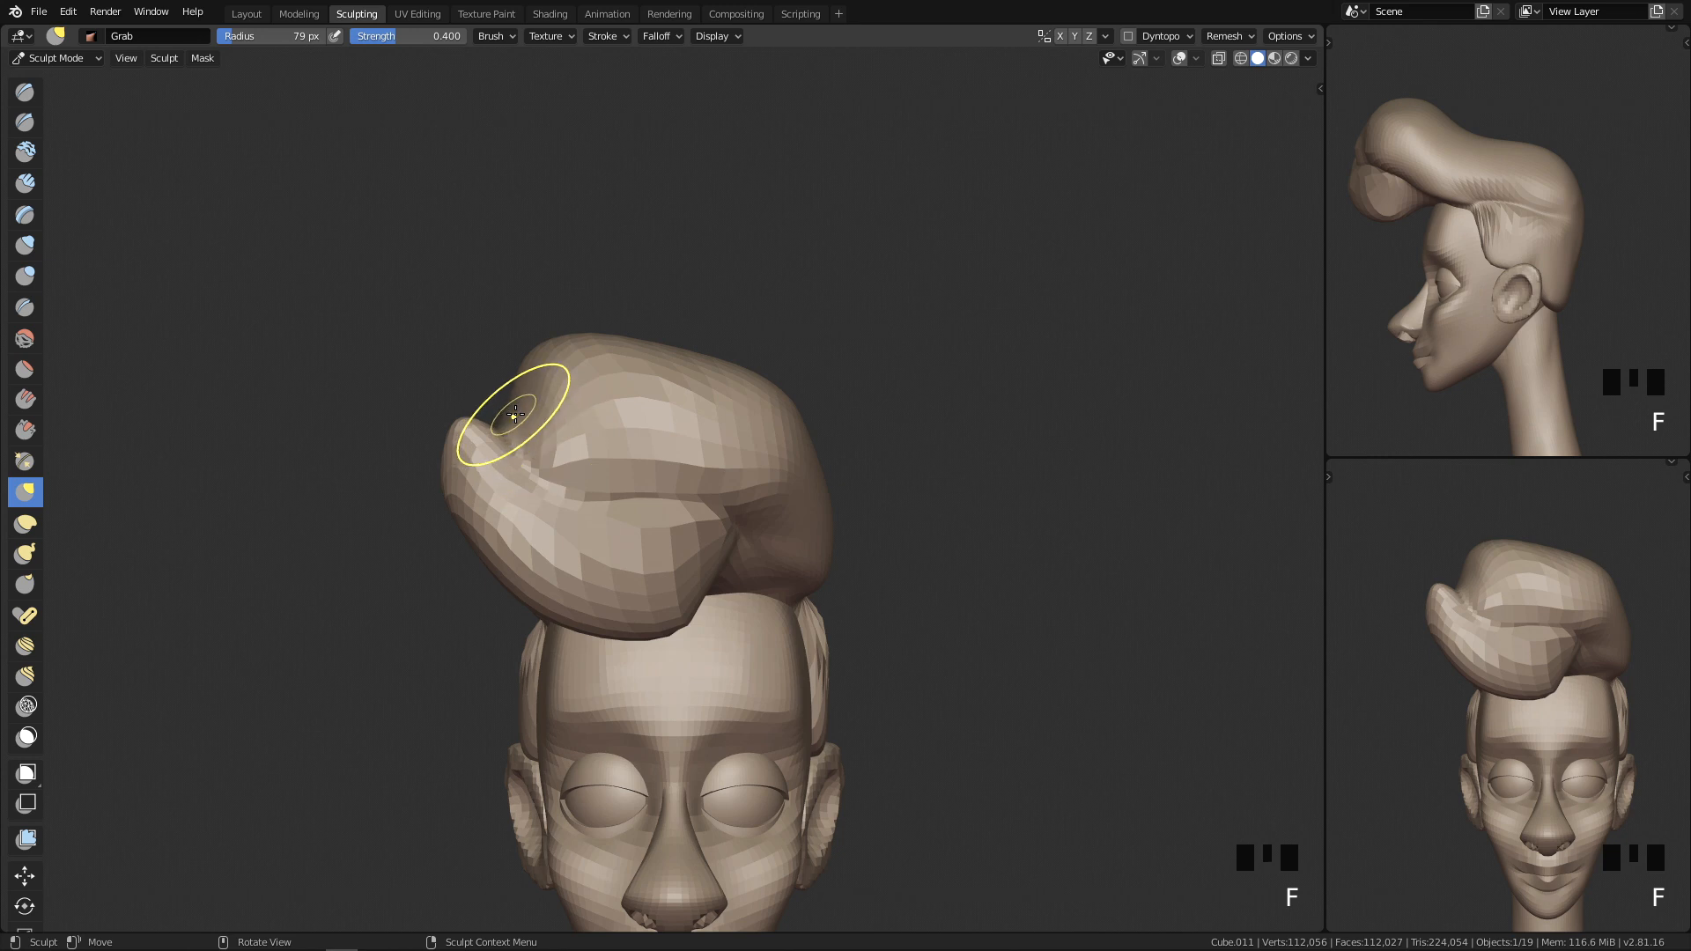
drag(532, 428, 558, 350)
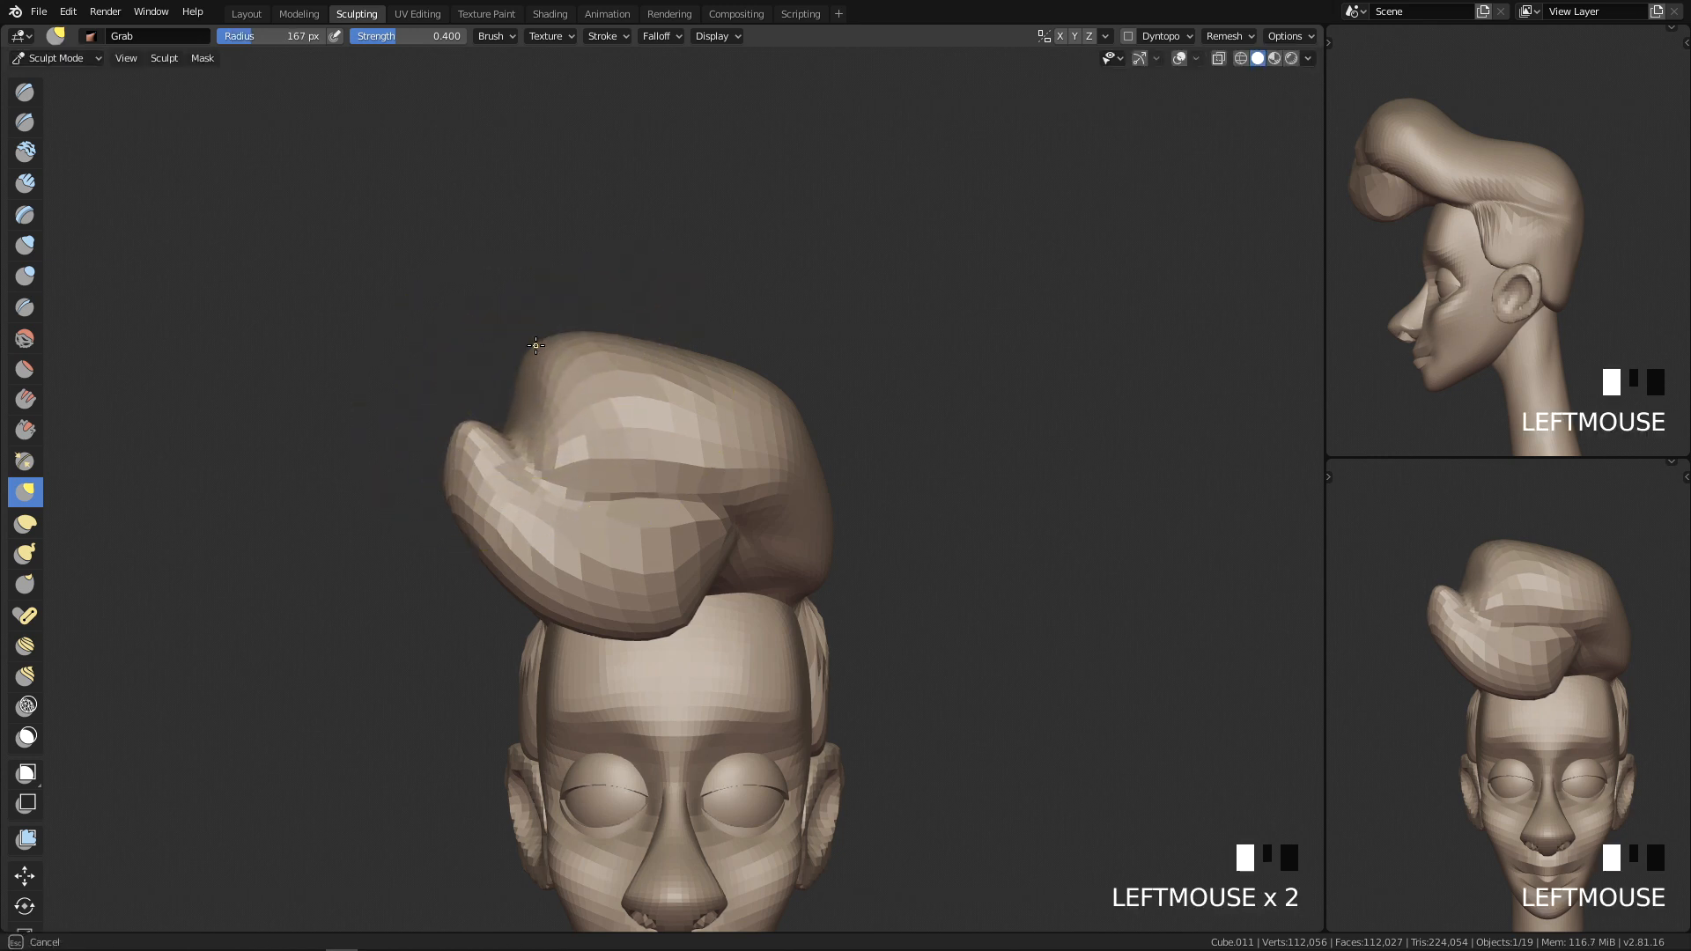
mouse_move(698, 379)
ctrl+middle_down()
mouse_move(748, 748)
mouse_move(720, 564)
mouse_move(699, 541)
ctrl+middle_up()
key(f)
click(676, 495)
drag(674, 495, 638, 522)
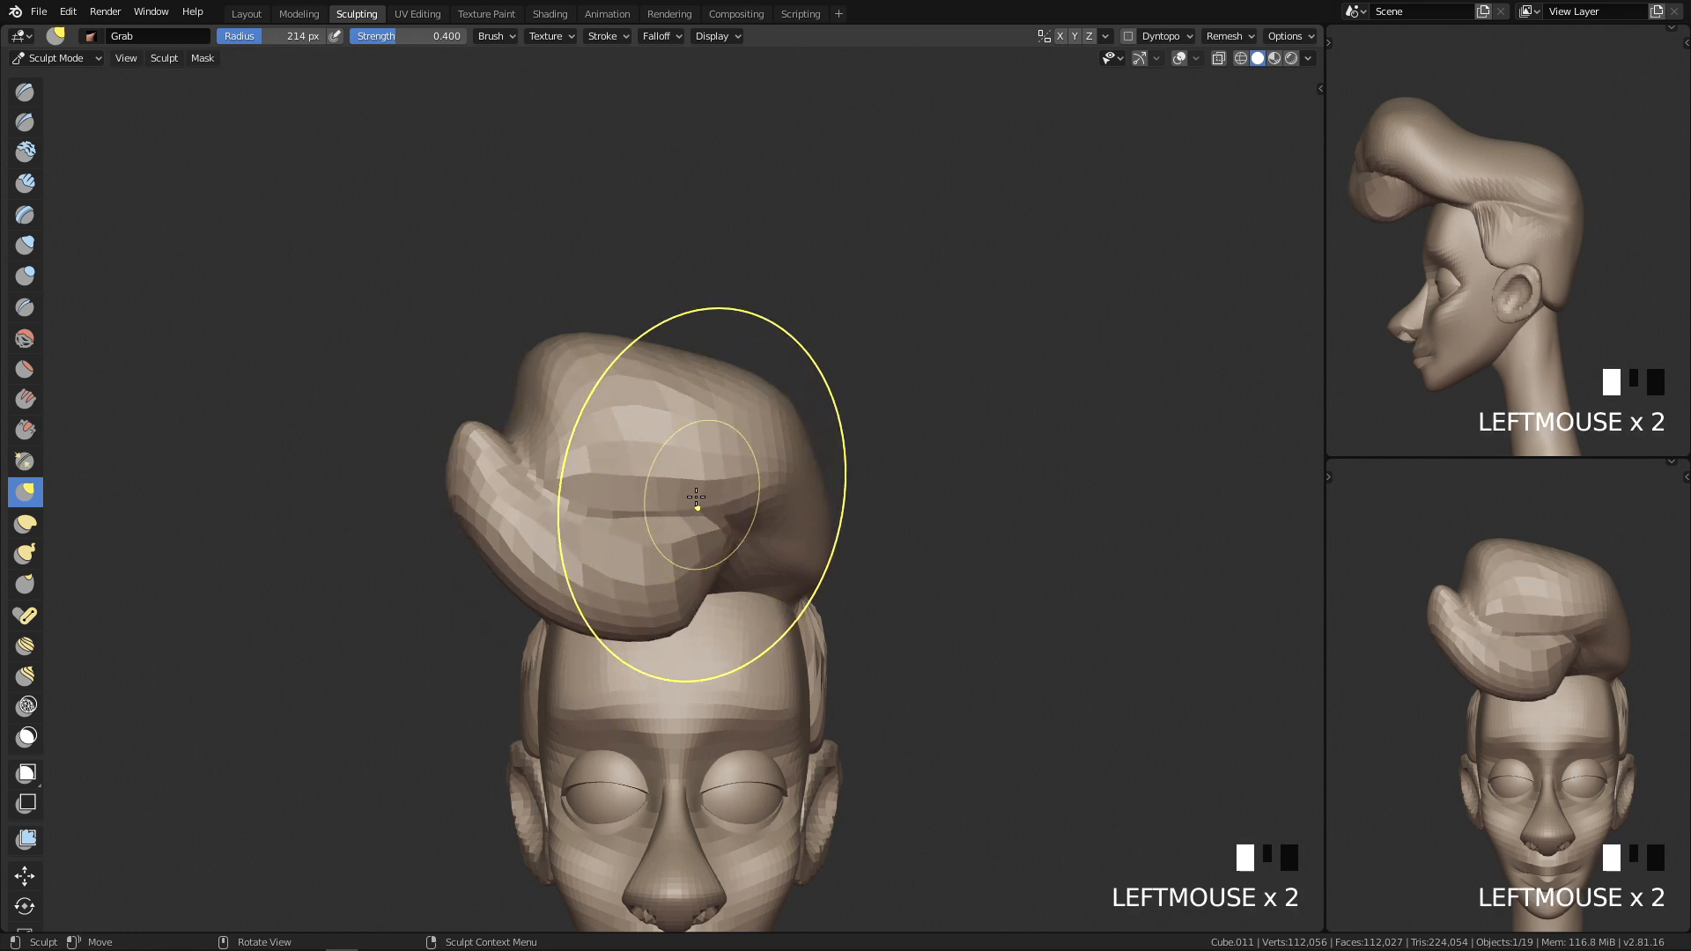
Step: Push the back of the quiff's crest forward in side view with a 146 px Grab brush and smooth the crest
key(f)
key(q)
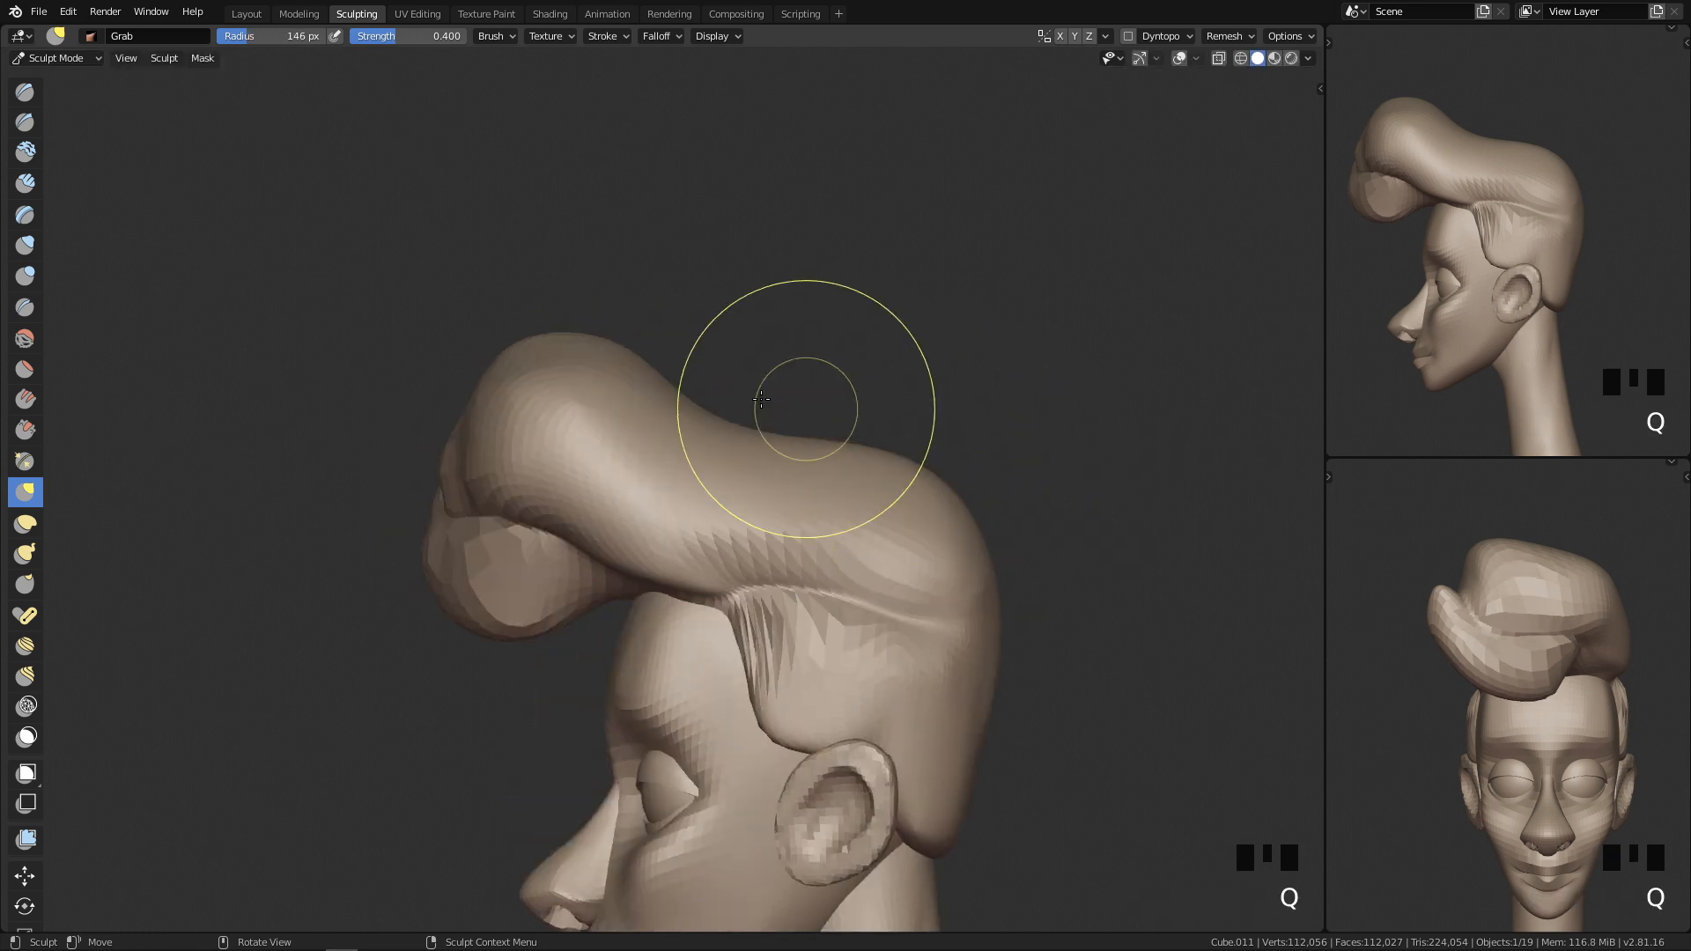
mouse_move(667, 361)
mouse_down()
mouse_move(621, 390)
mouse_move(606, 363)
mouse_move(589, 368)
mouse_up()
key(f)
click(864, 370)
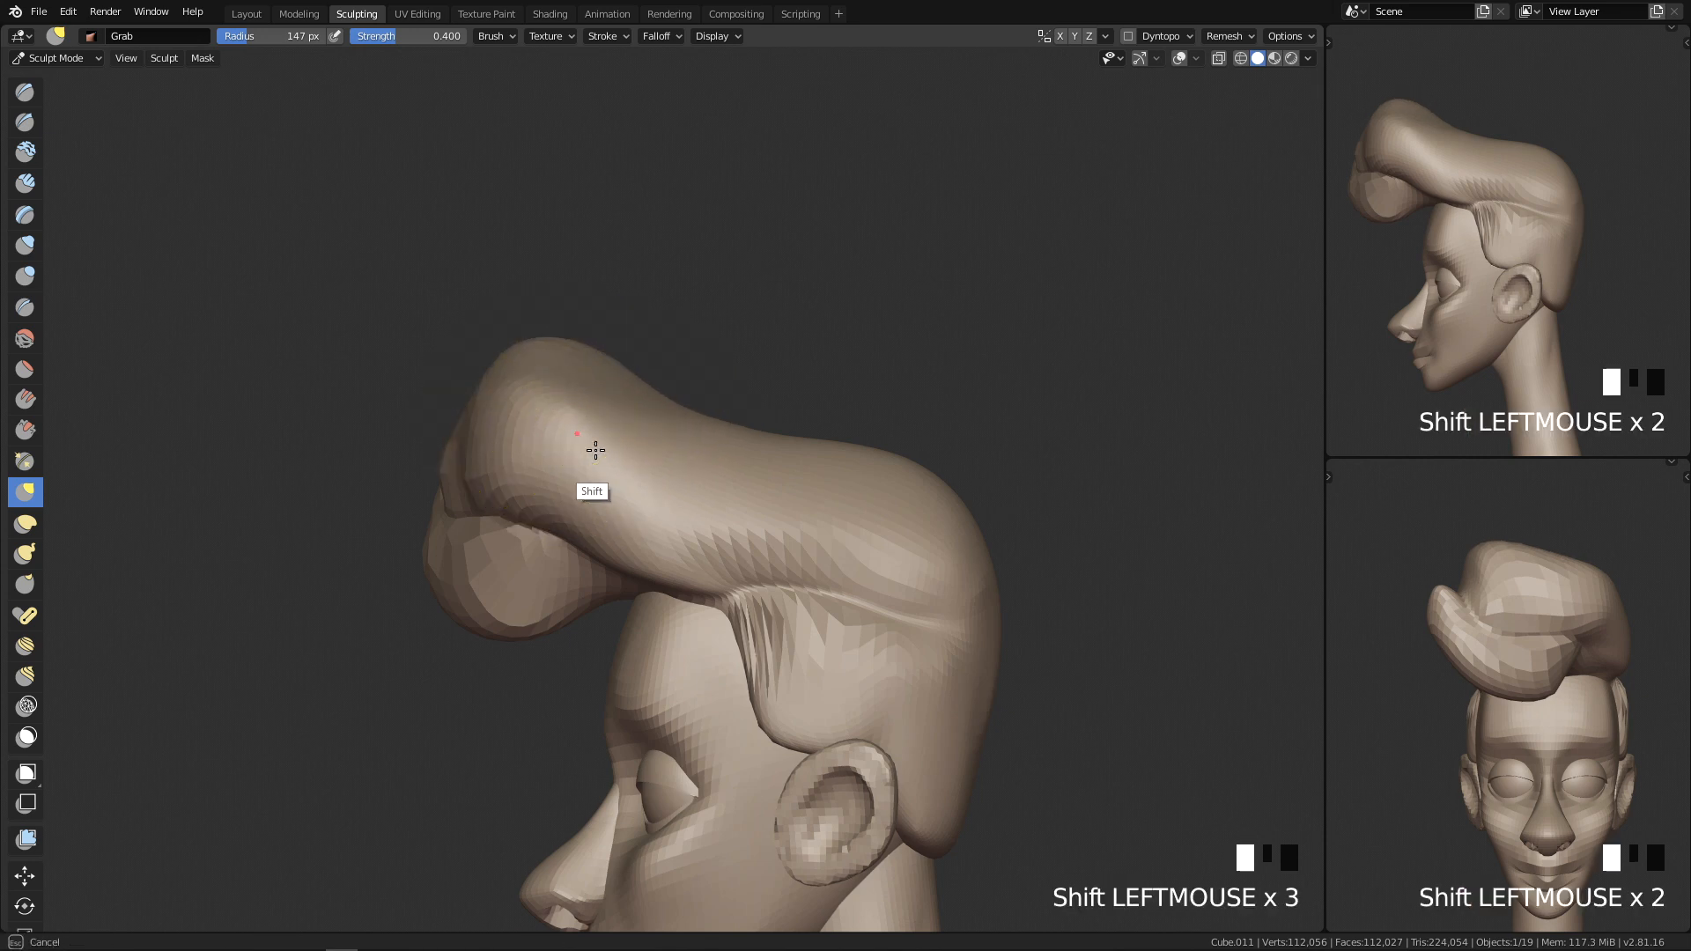
Step: Reshape the front crease and lower lobe of the quiff in front view with the Grab brush, reducing its radius to 111 px
ctrl+middle_drag(796, 425, 1000, 453)
key(q)
mouse_move(838, 480)
ctrl+middle_down()
mouse_move(854, 669)
mouse_move(837, 540)
ctrl+middle_up()
key(f)
click(801, 457)
mouse_move(800, 458)
mouse_down()
mouse_move(755, 468)
mouse_move(748, 443)
mouse_move(768, 438)
mouse_up()
key(f)
click(763, 440)
key(f)
click(750, 432)
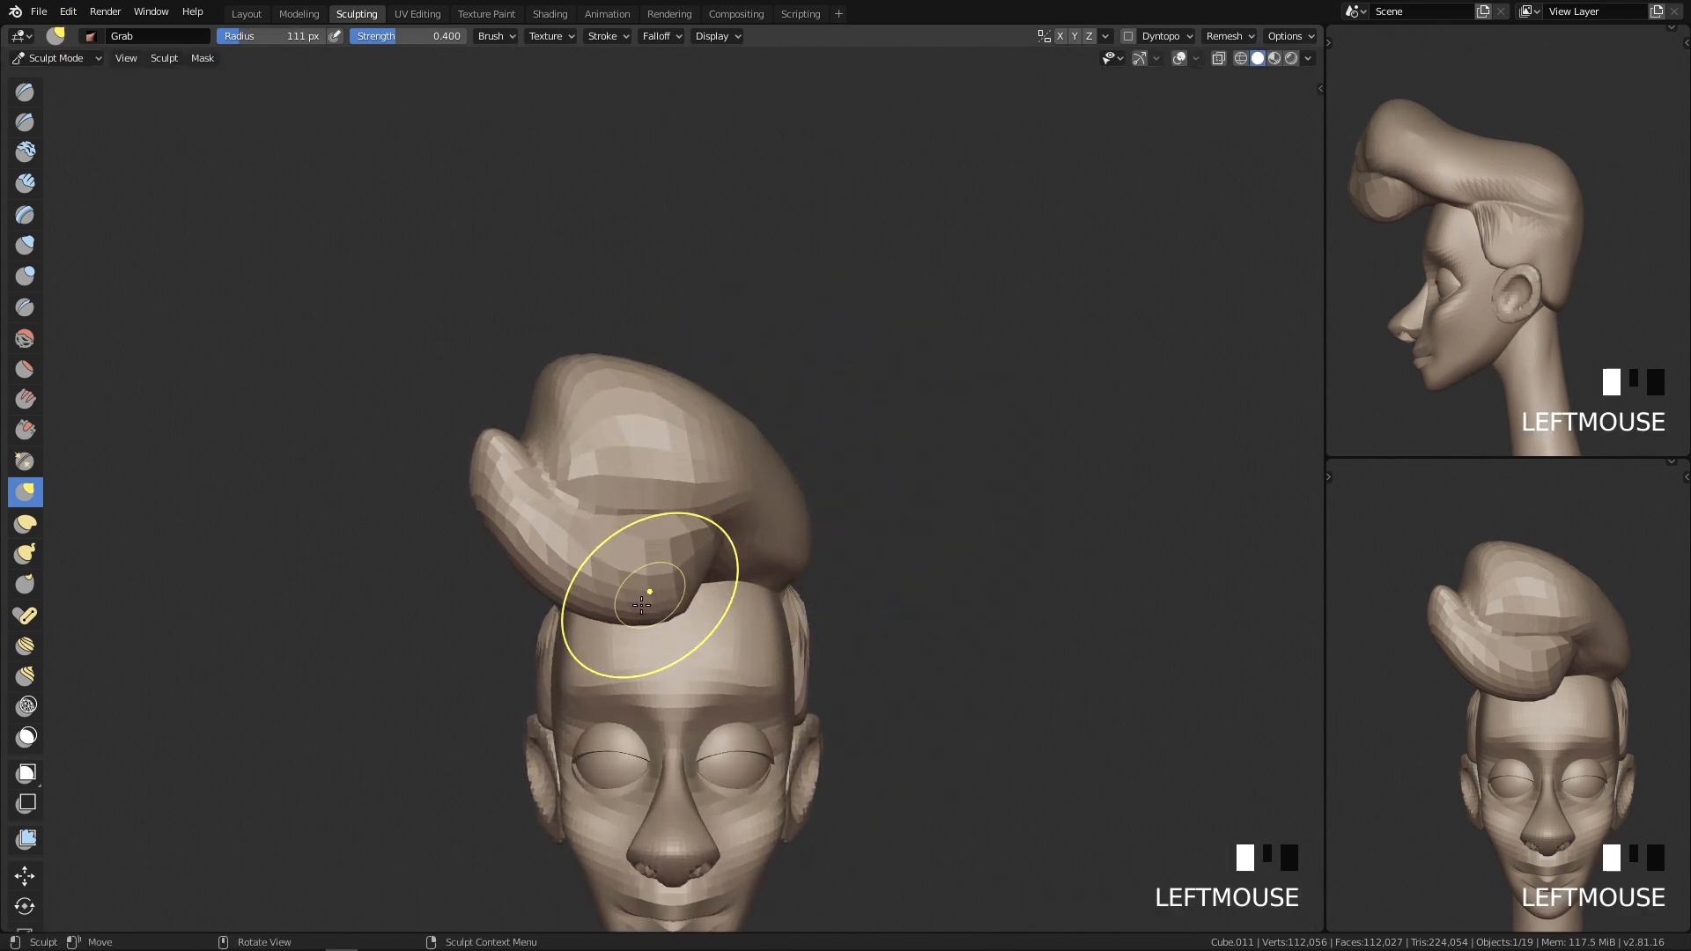
Step: Push the outer side of the quiff inward with Grab strokes, using radii from 162 to 193 px
key(f)
click(793, 553)
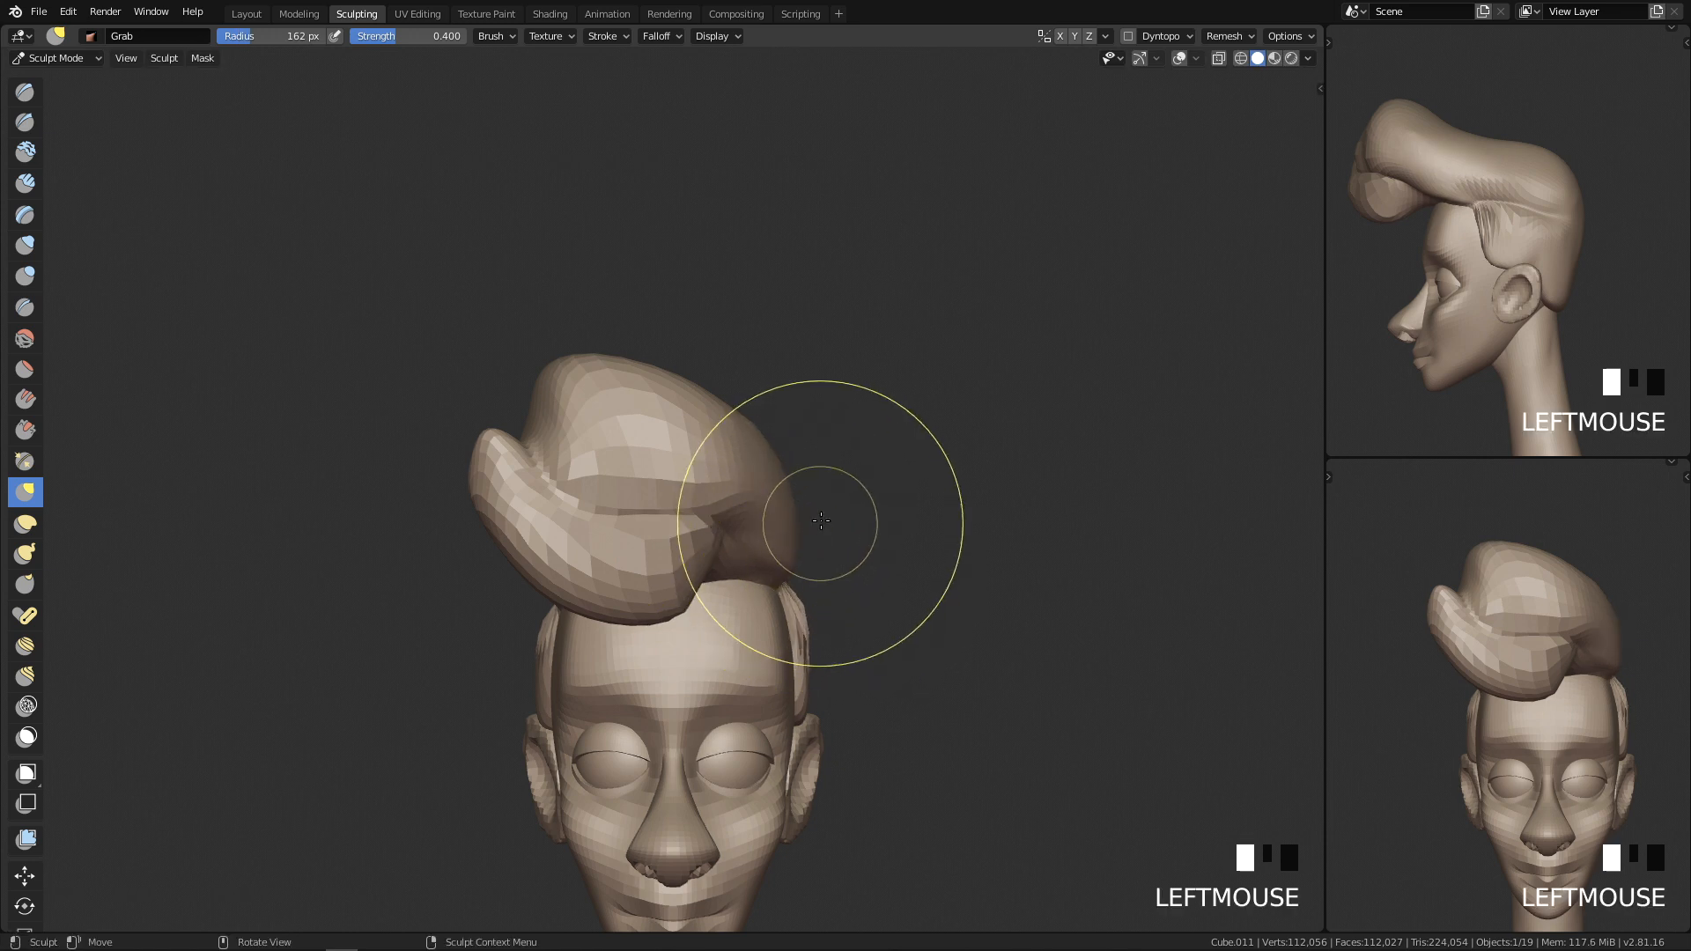
mouse_move(808, 593)
alt+middle_down()
mouse_move(653, 668)
mouse_move(687, 629)
mouse_move(539, 710)
alt+middle_up()
key(f)
click(579, 578)
drag(578, 578, 596, 595)
Step: Examine the hair silhouette in Object Mode from the side and the front
key(q)
mouse_move(912, 555)
ctrl+middle_down()
mouse_move(842, 789)
mouse_move(895, 528)
mouse_move(738, 577)
mouse_move(1009, 572)
ctrl+middle_up()
key(Tab)
key(q)
ctrl+middle_drag(867, 696, 922, 483)
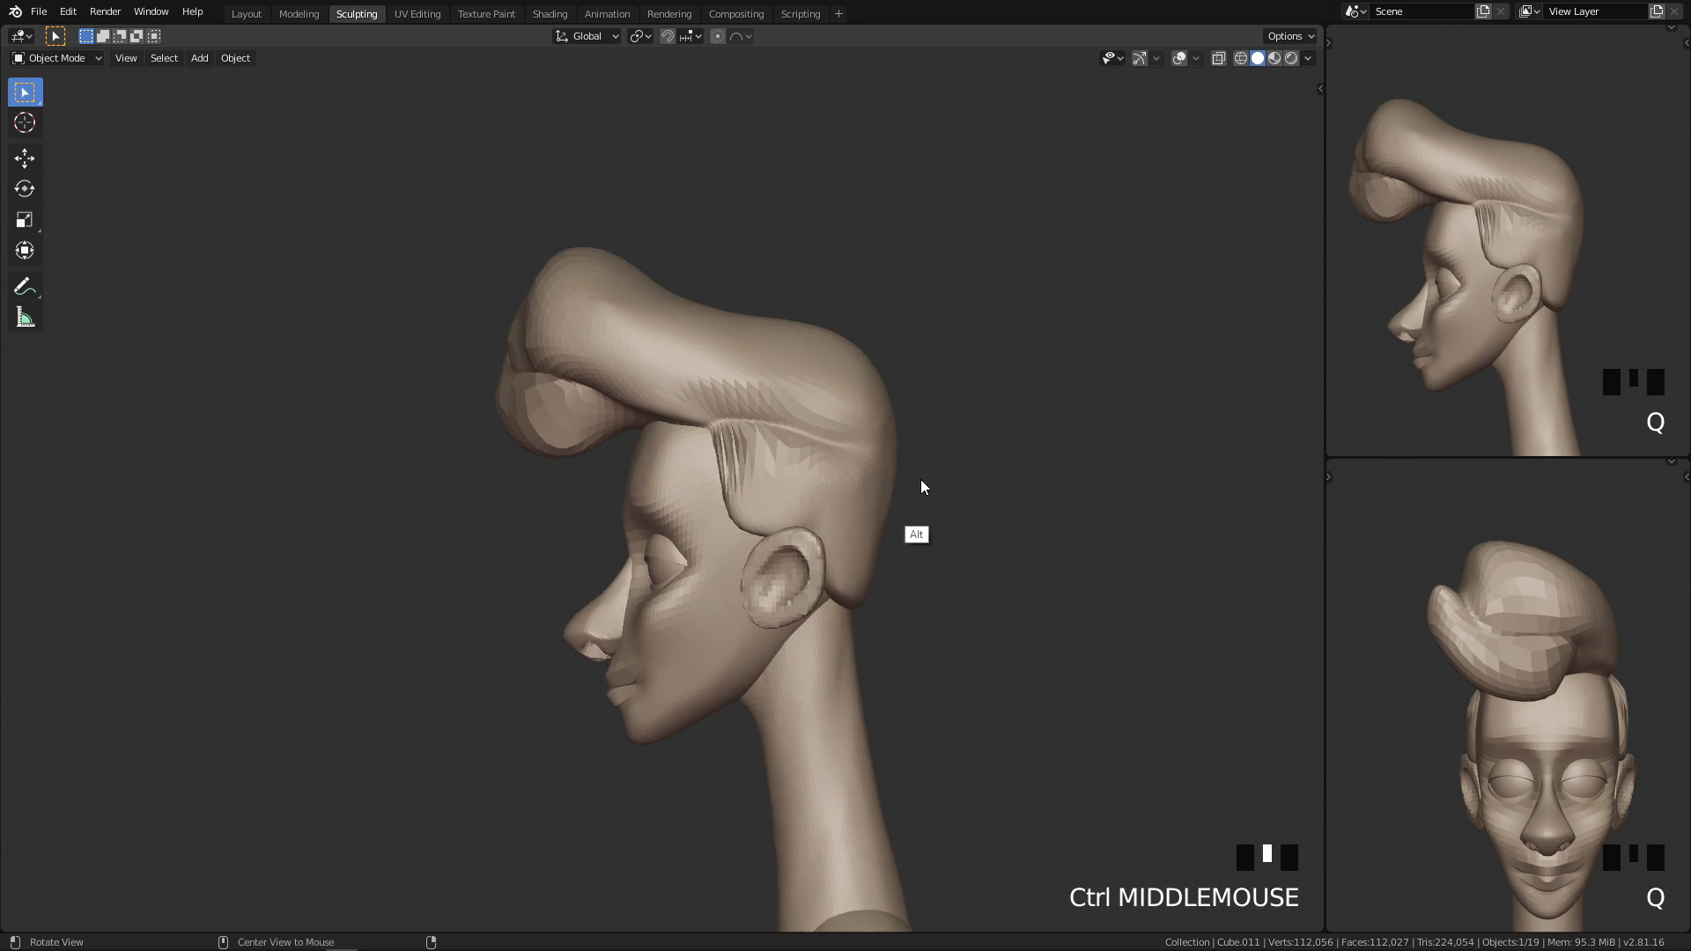
key(q)
key(q)
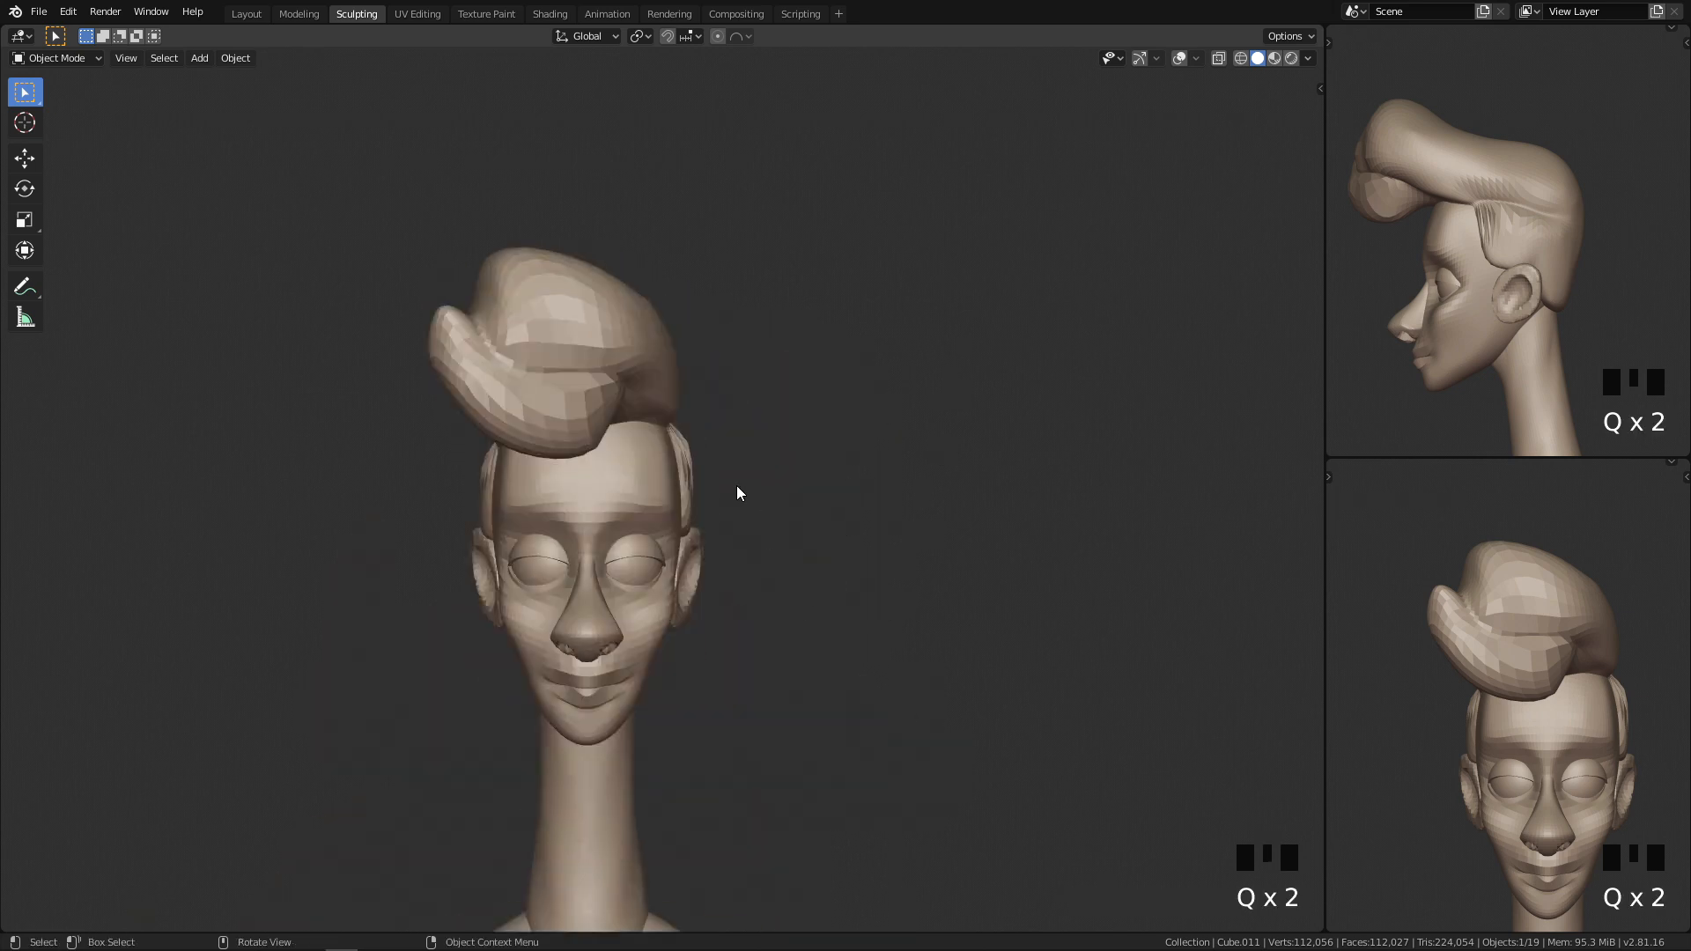
Step: Try to remesh the hair at a voxel size of 0.1 m in Sculpt Mode, and undo the remesh
key(Tab)
click(1224, 36)
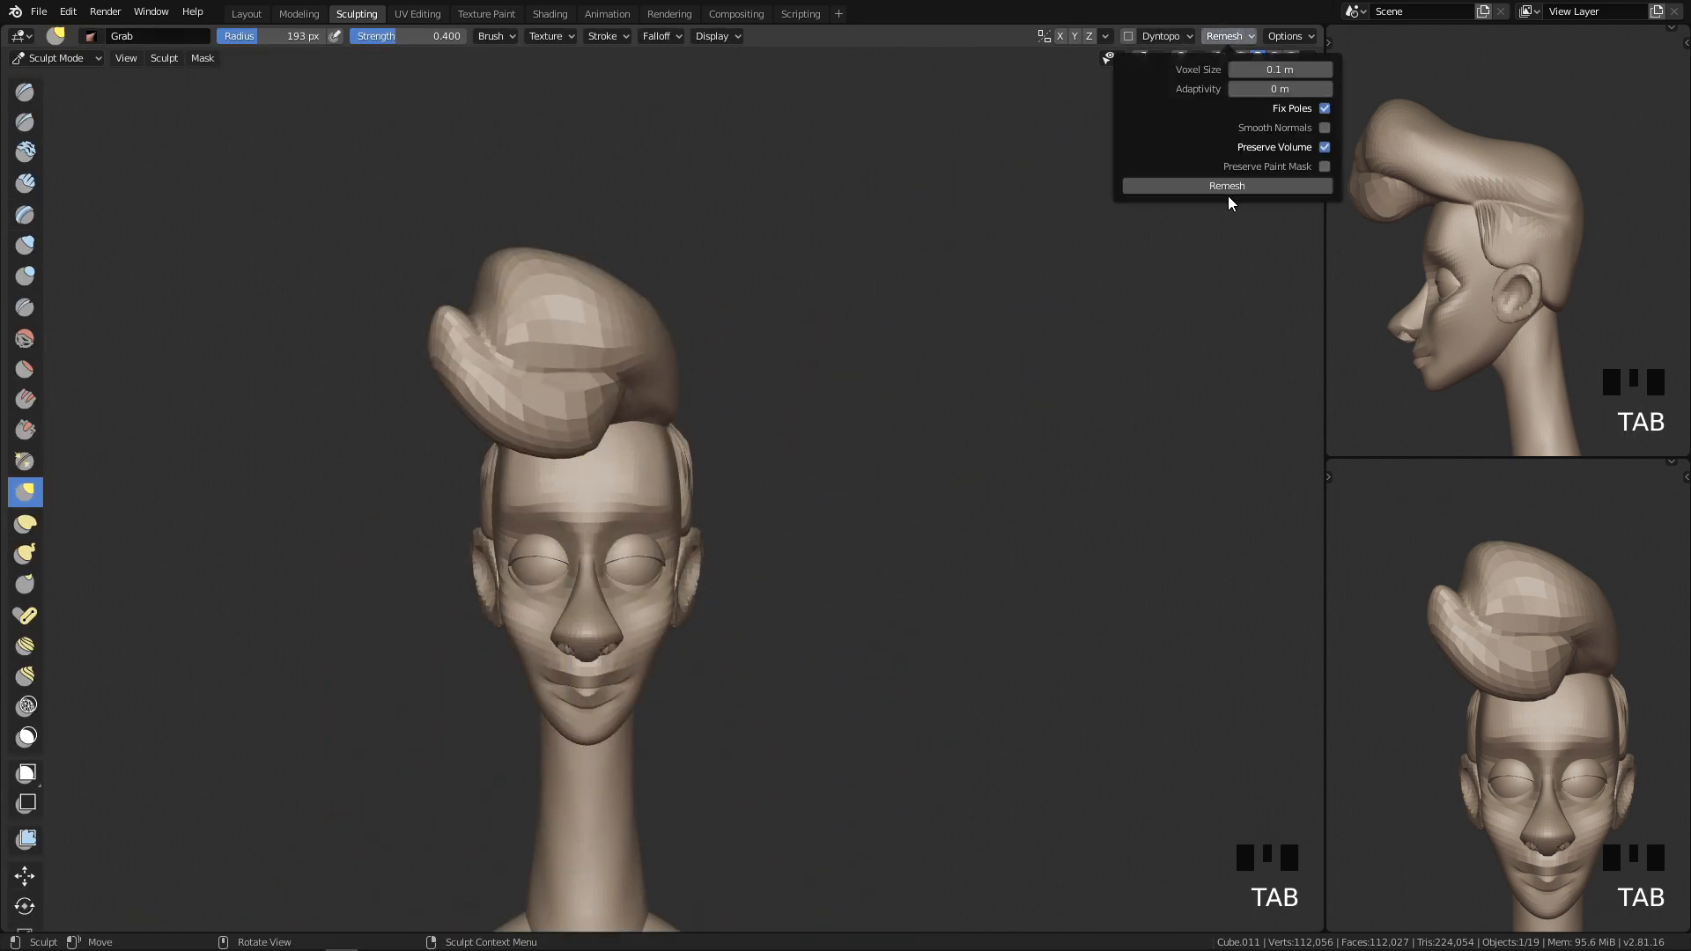
click(1229, 186)
key(ctrl+z)
Step: Remesh the hair with a voxel size of 0.05 m
ctrl+middle_drag(1047, 361, 1068, 267)
middle_drag(1069, 344, 894, 379)
key(q)
click(1225, 35)
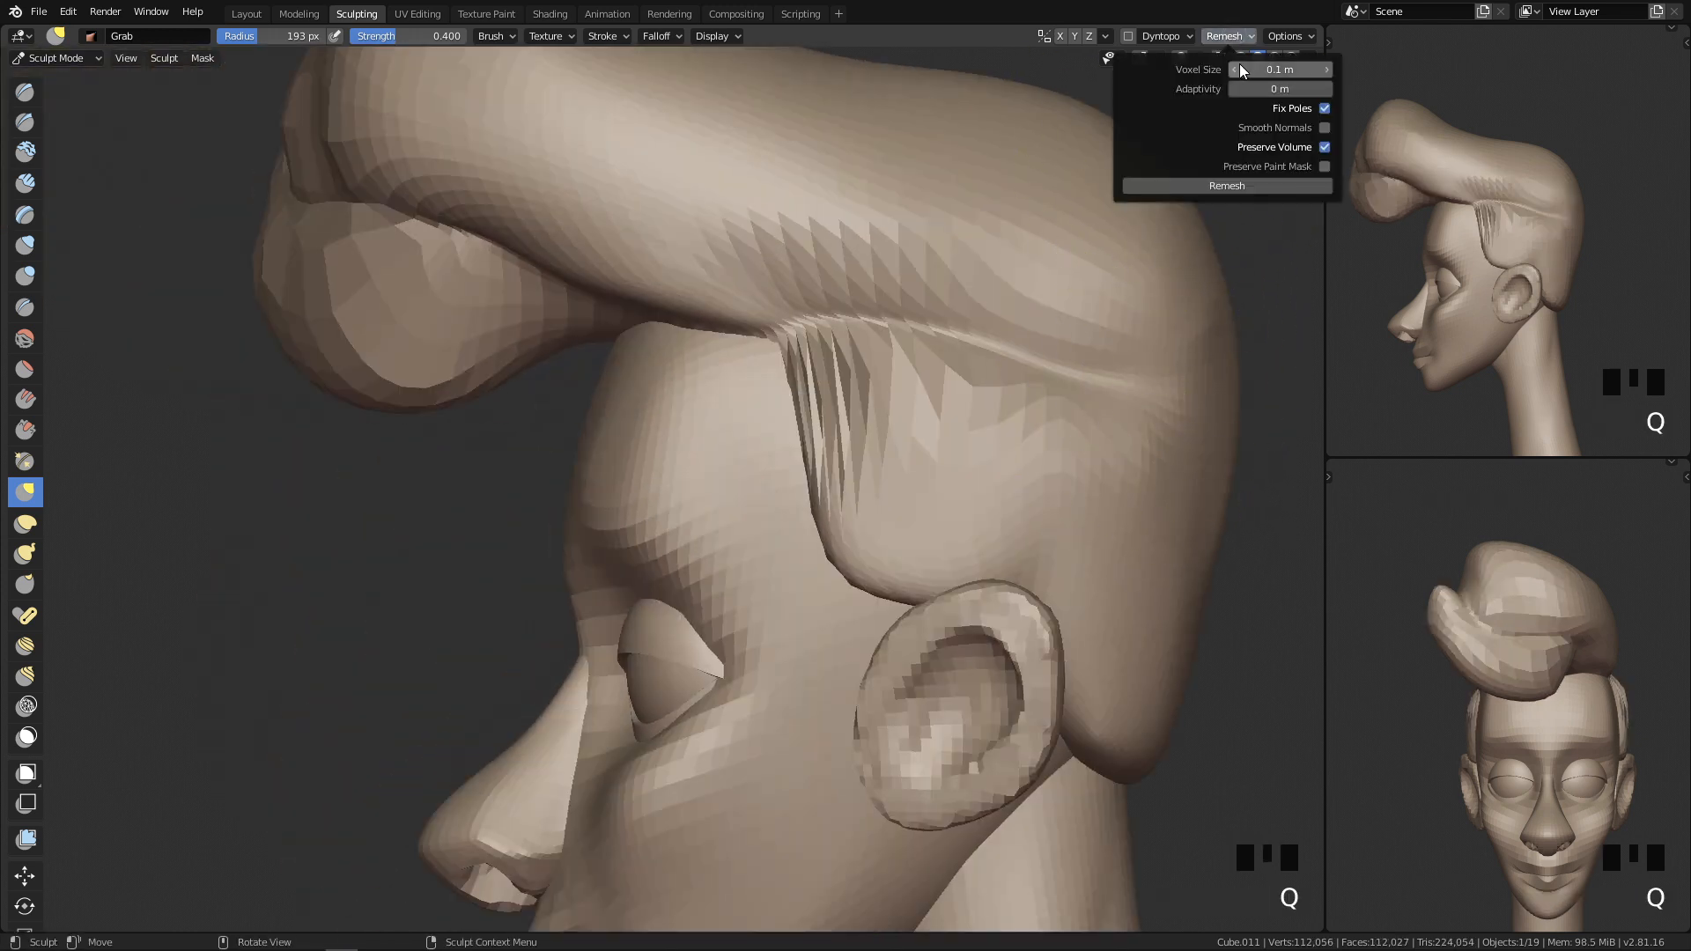
drag(1288, 69, 1259, 89)
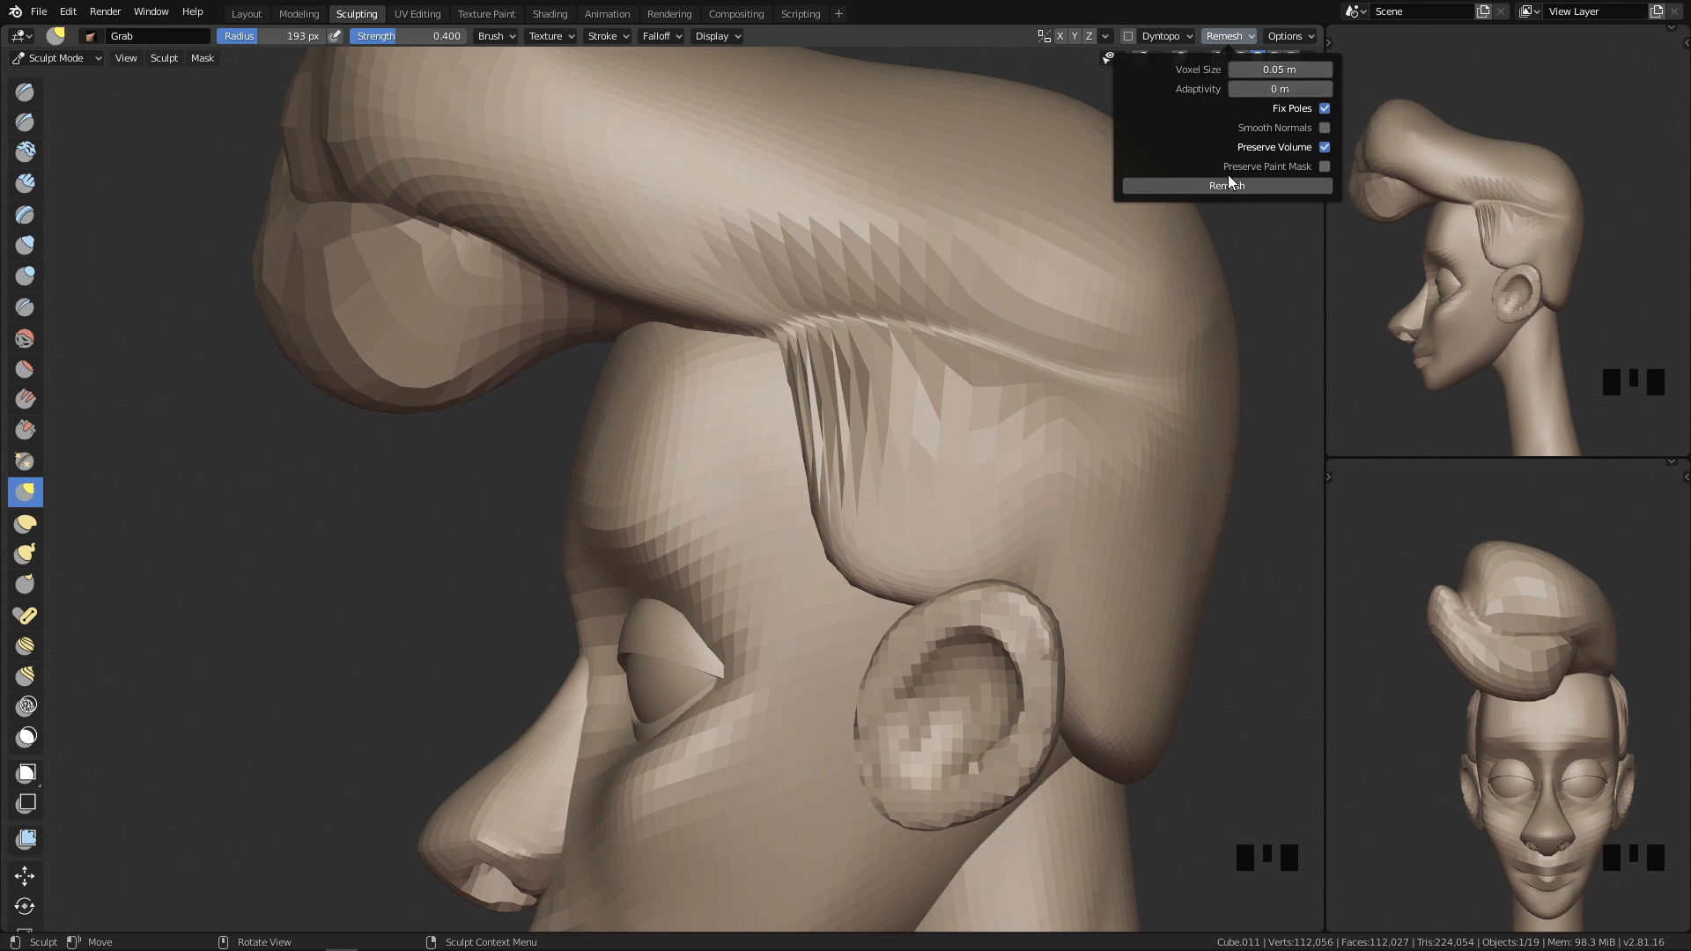
click(1227, 182)
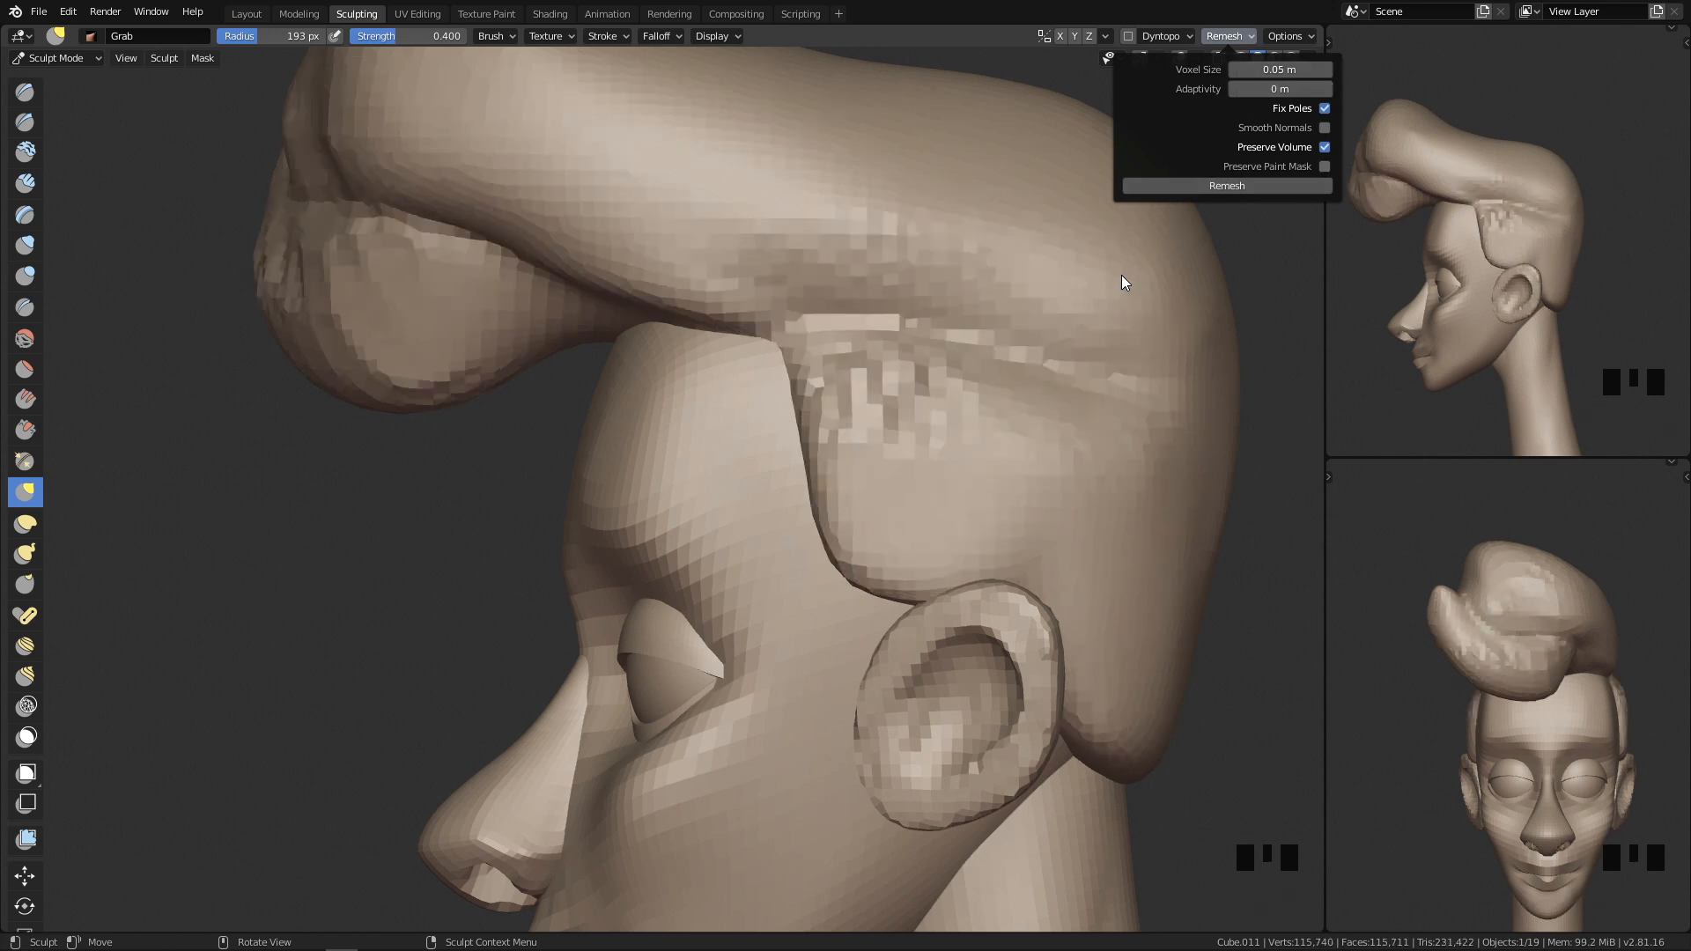
Step: Smooth the remeshed surface on the front of the quiff and along its curled tip
mouse_move(510, 611)
middle_down()
mouse_move(683, 419)
mouse_move(532, 553)
mouse_move(515, 790)
middle_up()
mouse_move(399, 328)
shift+mouse_down()
mouse_move(317, 232)
mouse_move(526, 310)
shift+mouse_up()
shift+drag(374, 238, 432, 333)
mouse_move(202, 473)
shift+mouse_down()
mouse_move(264, 525)
mouse_move(420, 393)
shift+mouse_up()
Step: Deepen the fold between the quiff's upper mass and lower lobe with an 86 px Crease brush
key(shift+c)
key(f)
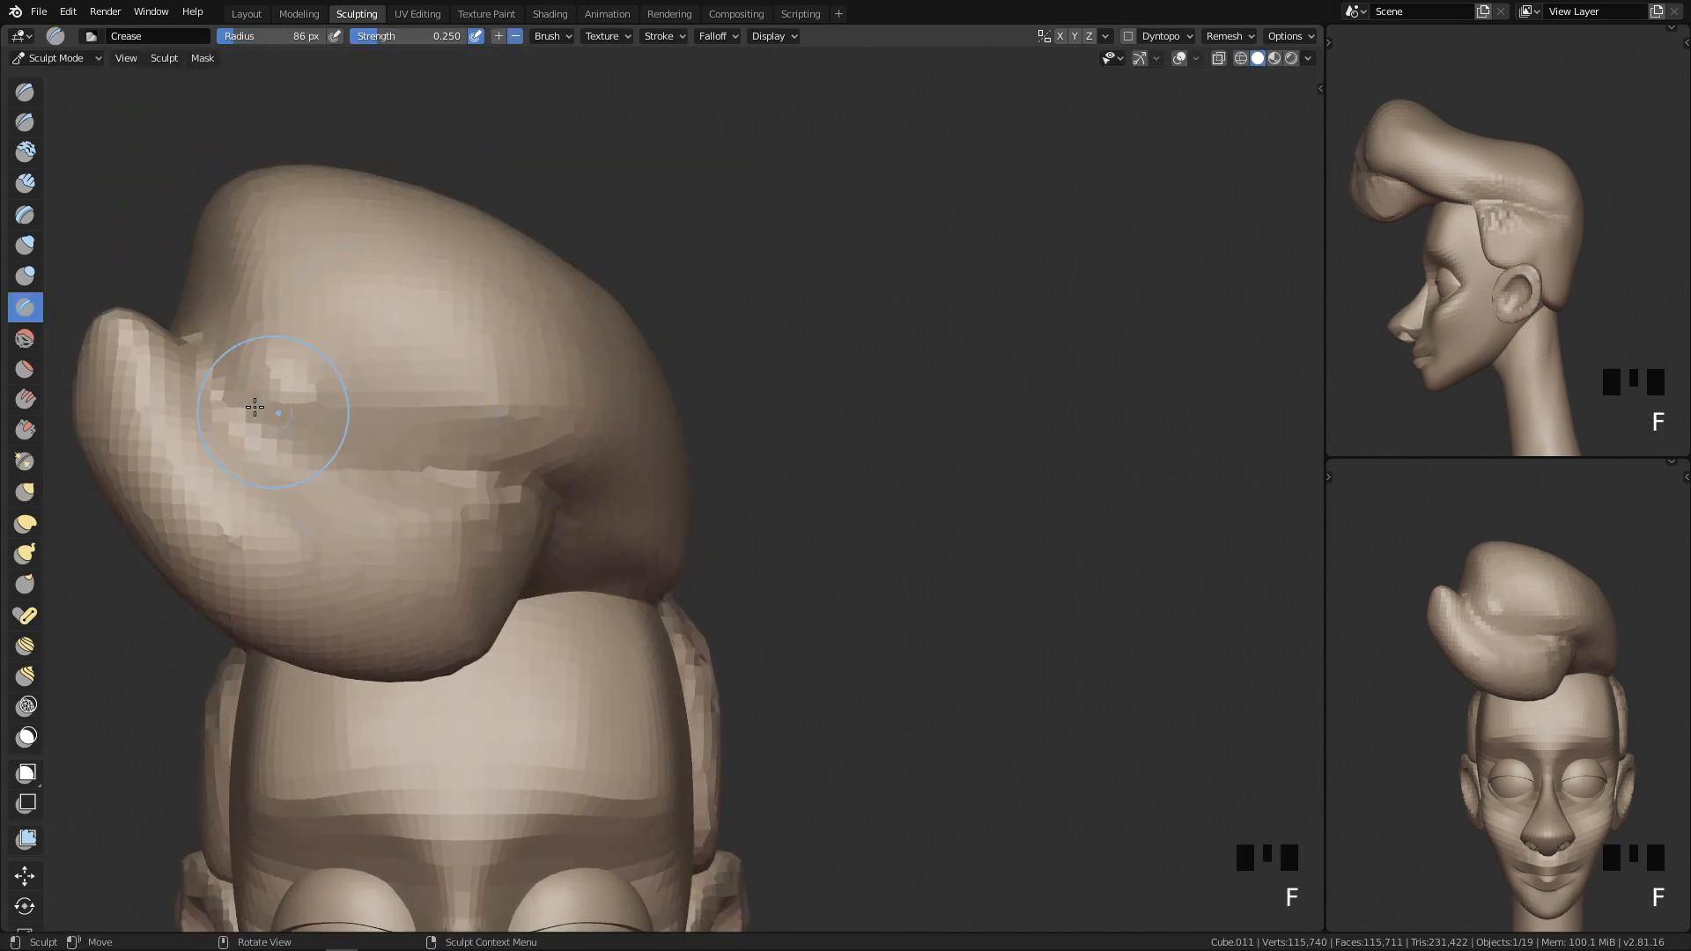
drag(403, 461, 337, 439)
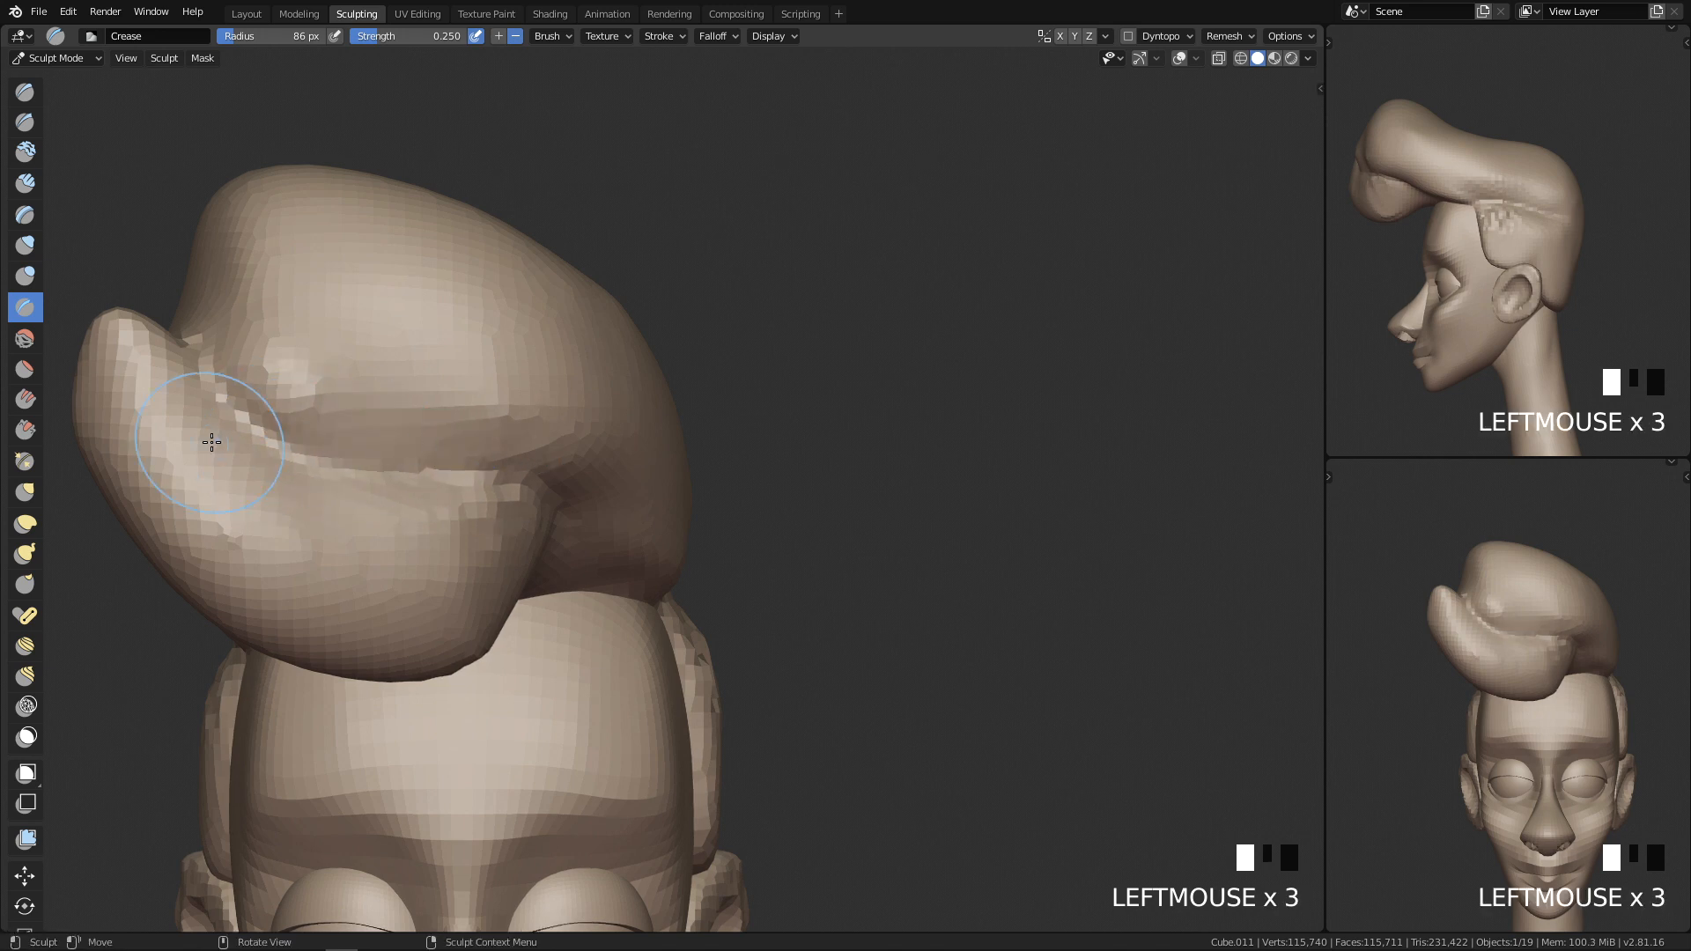
mouse_move(472, 437)
middle_down()
mouse_move(502, 520)
mouse_move(528, 529)
middle_up()
drag(529, 528, 537, 536)
drag(597, 599, 607, 607)
Step: Smooth the quiff's lower lobe, its underside and the notch beside the curled tip with a 151 px brush
key(f)
click(476, 570)
shift+drag(401, 544, 282, 546)
shift+drag(237, 572, 200, 622)
shift+drag(339, 590, 286, 577)
shift+drag(352, 546, 471, 553)
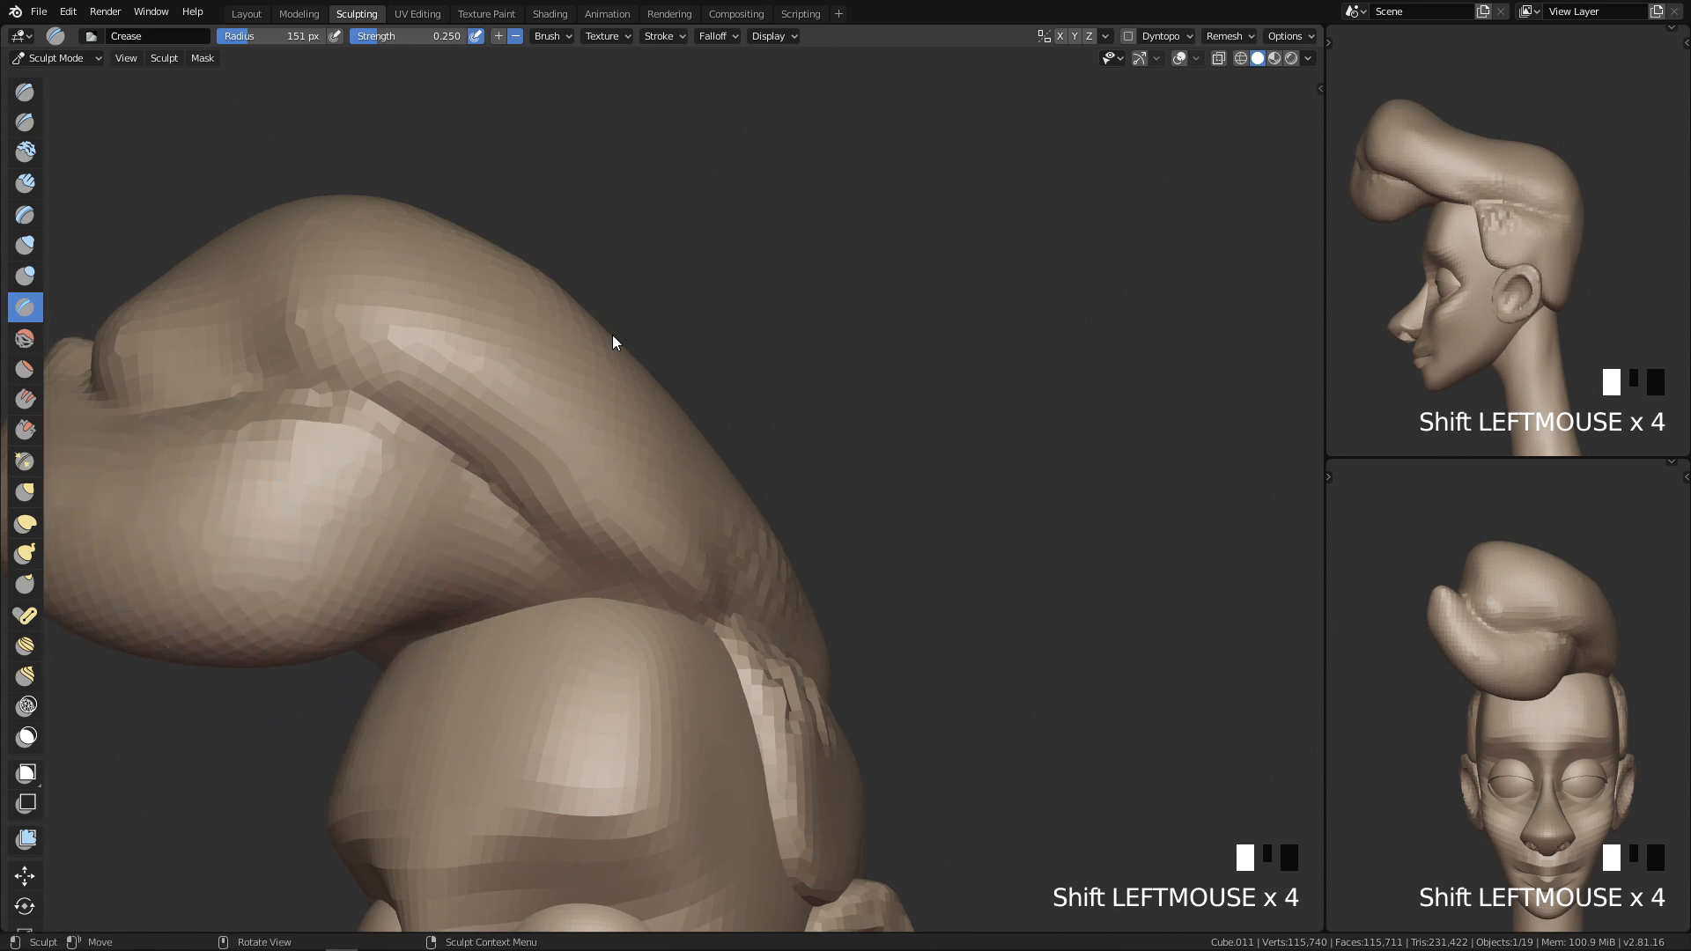
middle_drag(613, 342, 282, 604)
shift+drag(283, 604, 496, 636)
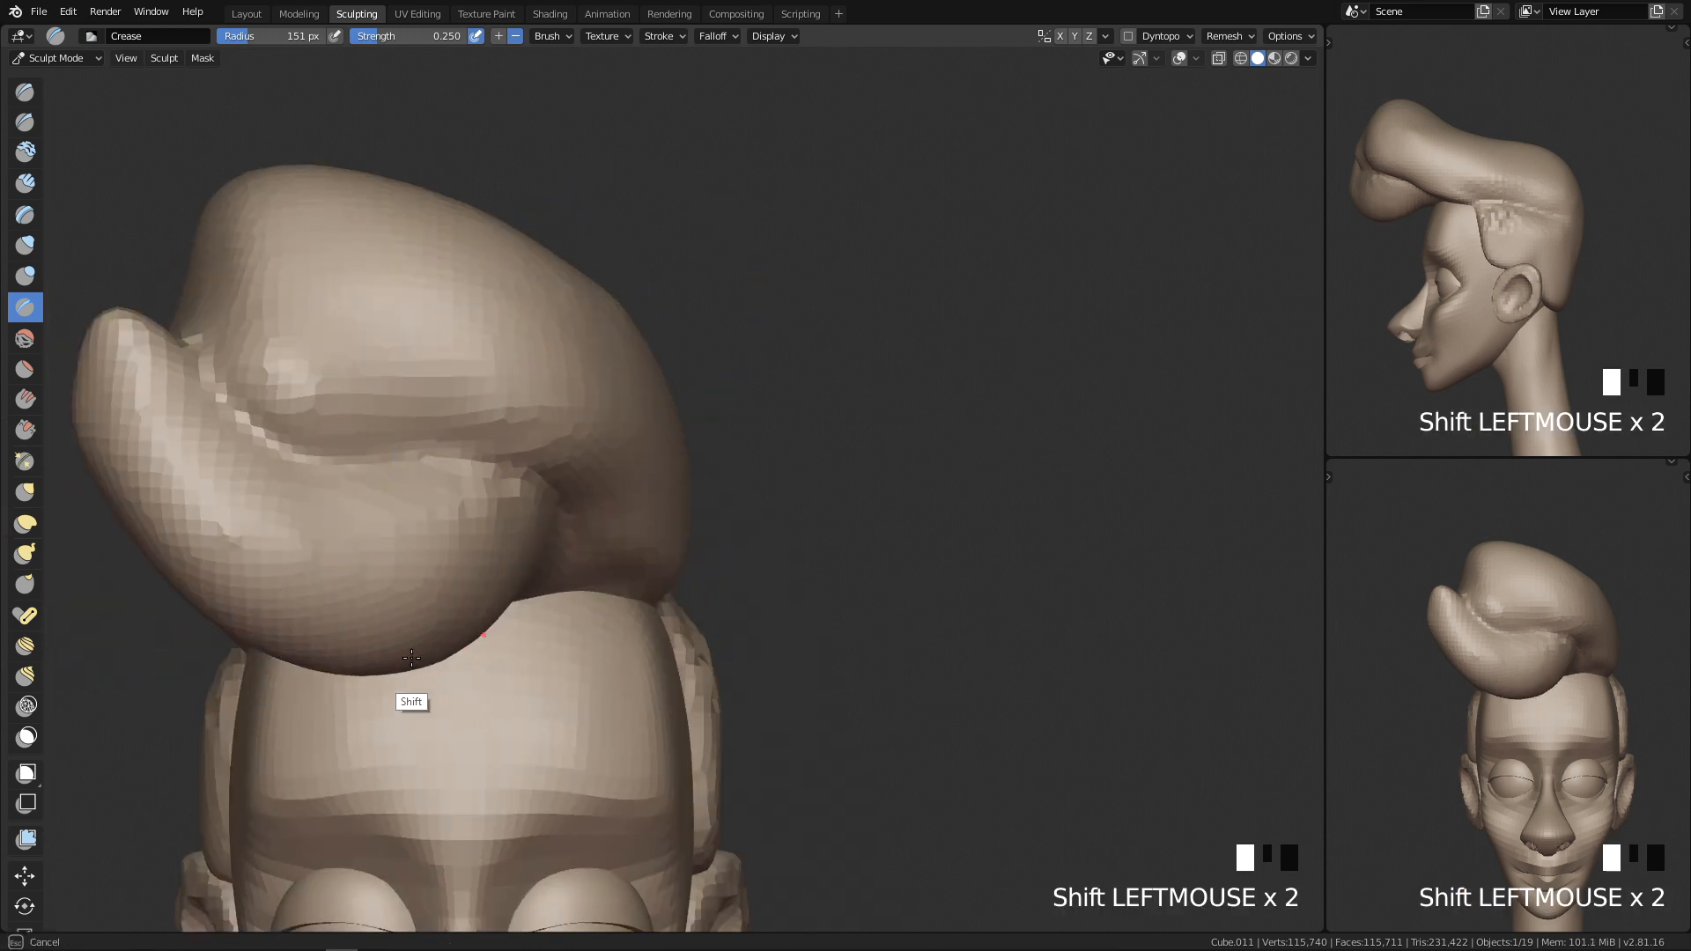
shift+middle_drag(256, 517, 392, 581)
shift+drag(256, 409, 238, 466)
shift+drag(195, 400, 247, 471)
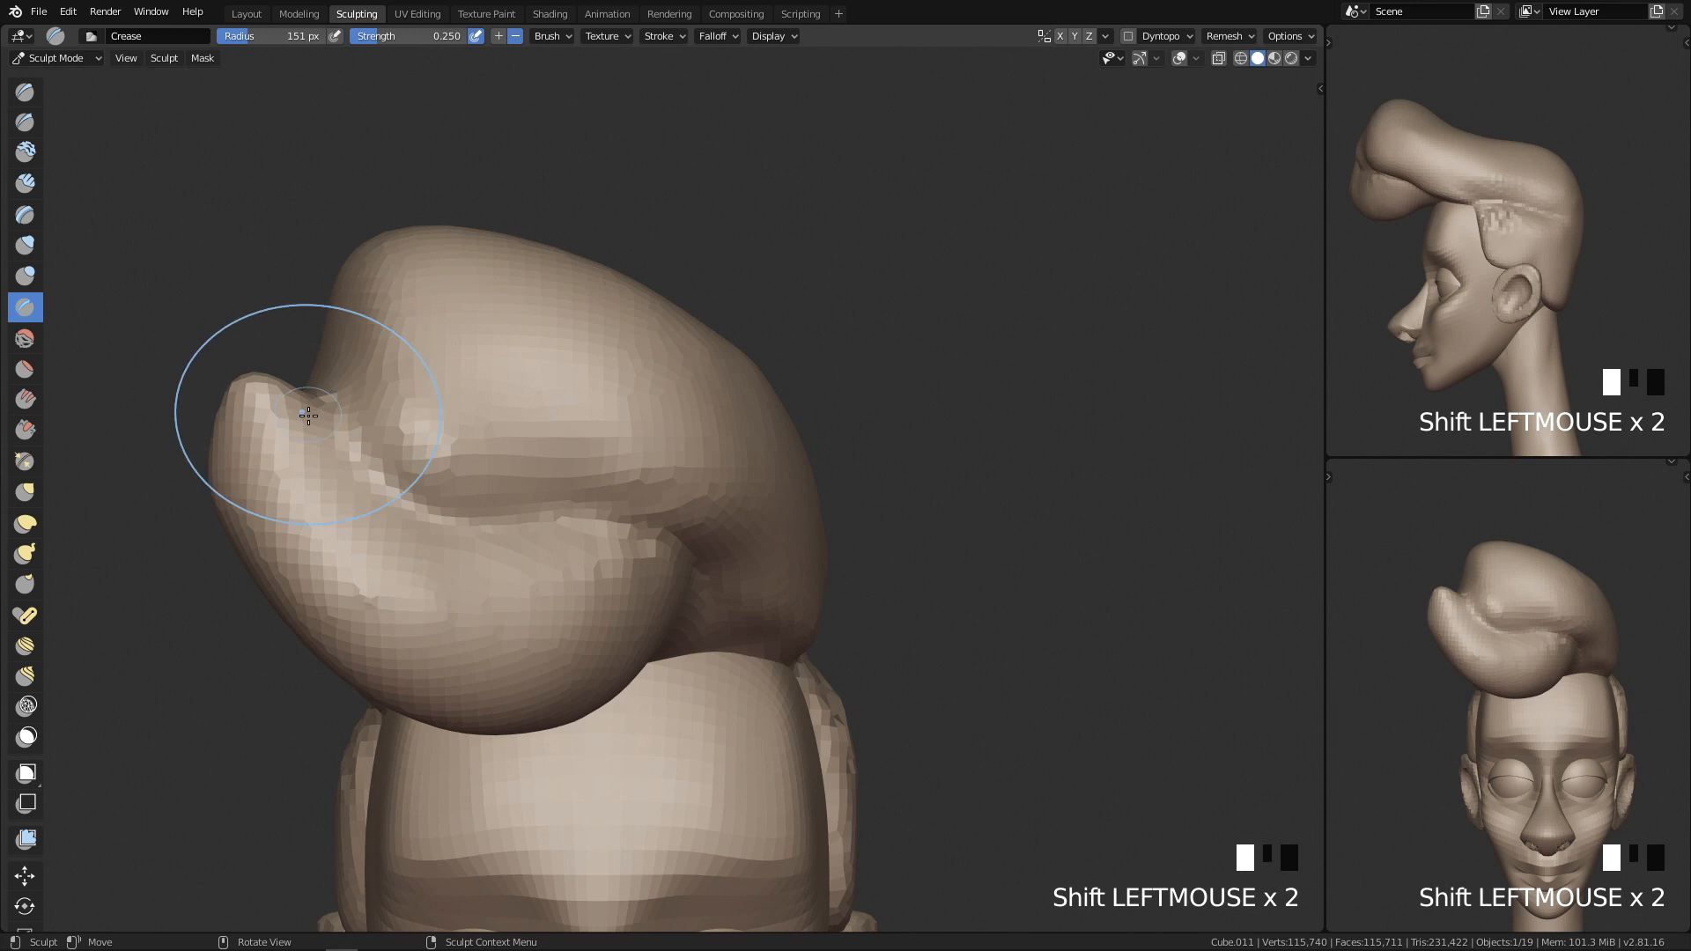
Step: Pull the quiff's curled tip outward and refine its outer edge with the Grab brush, resizing it to 201 px
key(f)
key(g)
key(f)
click(314, 355)
drag(254, 402, 222, 396)
key(f)
click(313, 371)
drag(220, 393, 207, 408)
drag(223, 461, 208, 495)
drag(227, 487, 220, 491)
ctrl+middle_drag(531, 497, 495, 528)
mouse_move(513, 449)
ctrl+middle_down()
mouse_move(524, 428)
mouse_move(538, 513)
ctrl+middle_up()
Step: Pull the curled tip back toward the quiff and nudge the crest sideways with Grab strokes, enlarging the radius to 396 px
key(f)
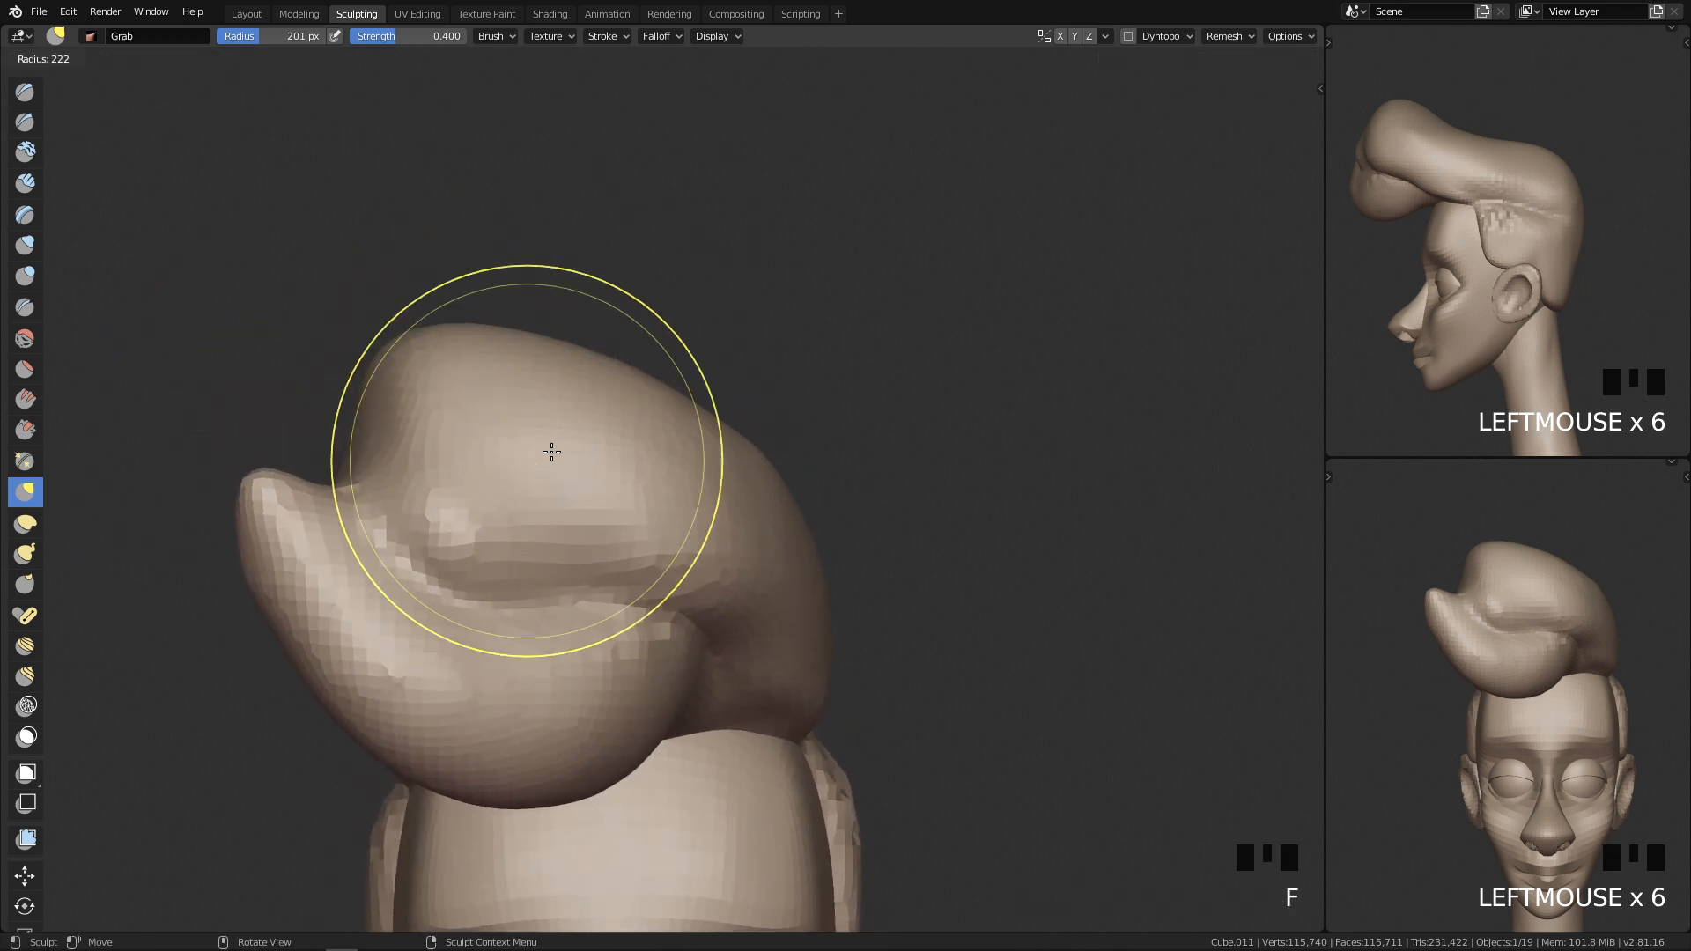
click(567, 449)
key(f)
click(253, 484)
drag(268, 483, 309, 451)
mouse_move(242, 596)
mouse_down()
mouse_move(270, 560)
mouse_move(277, 482)
mouse_up()
key(f)
key(f)
click(533, 356)
drag(529, 356, 570, 351)
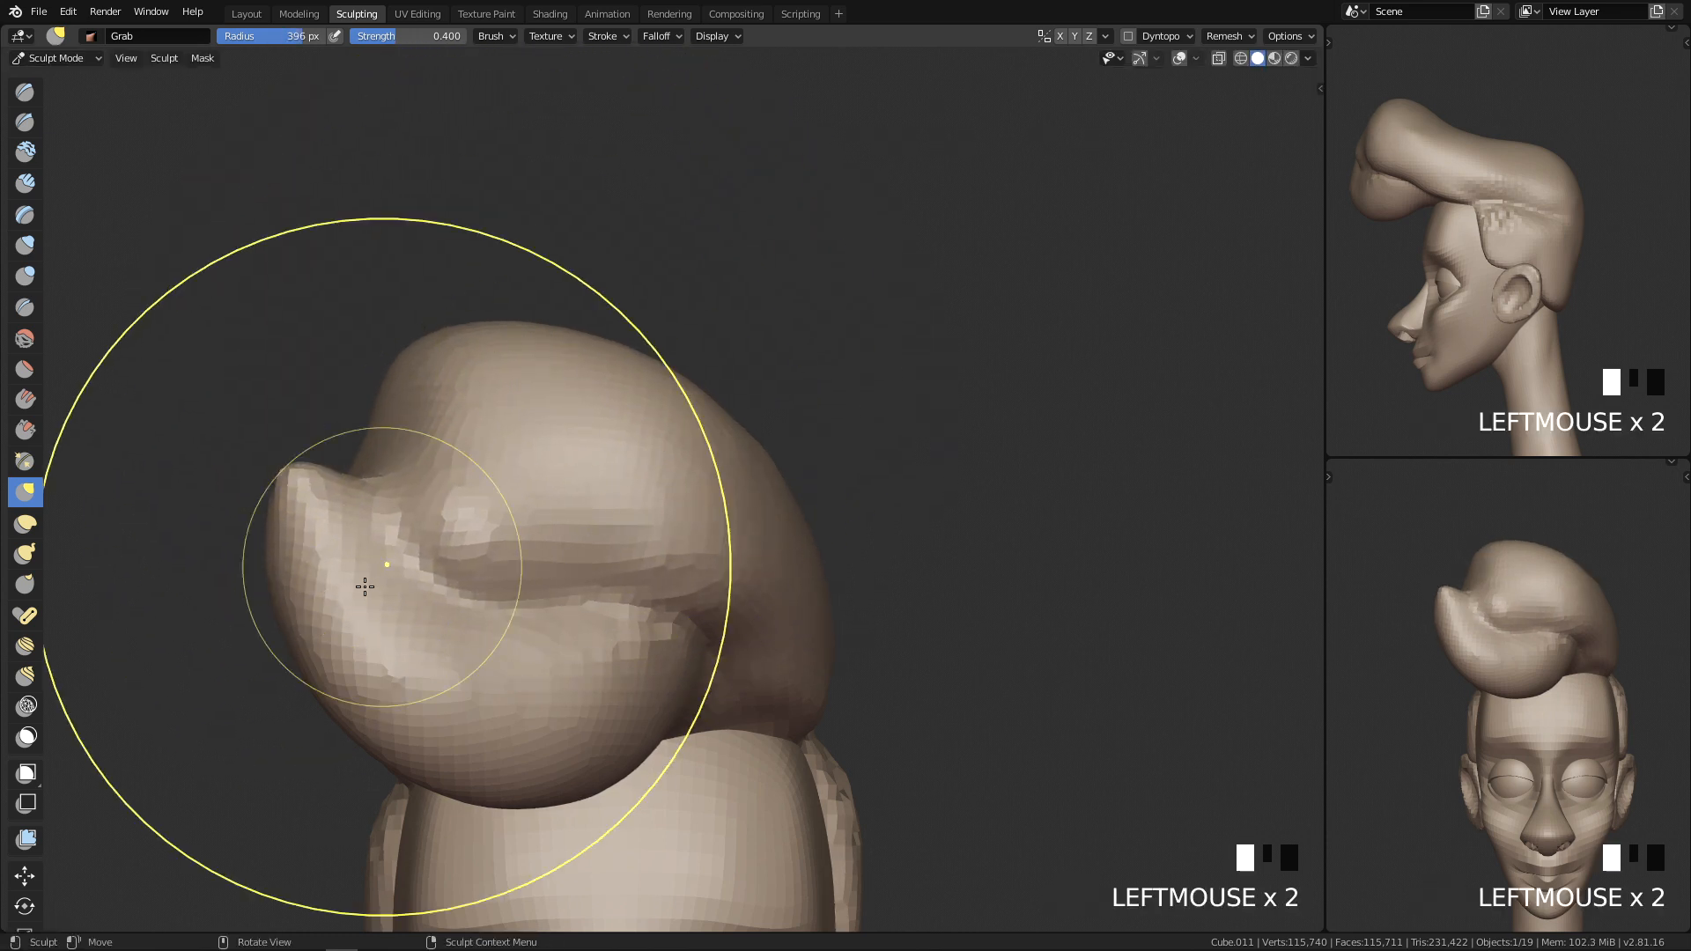
Step: Press a dip into the slope behind the quiff's crest with a Grab brush of up to 300 px, working from several angles
key(f)
click(607, 394)
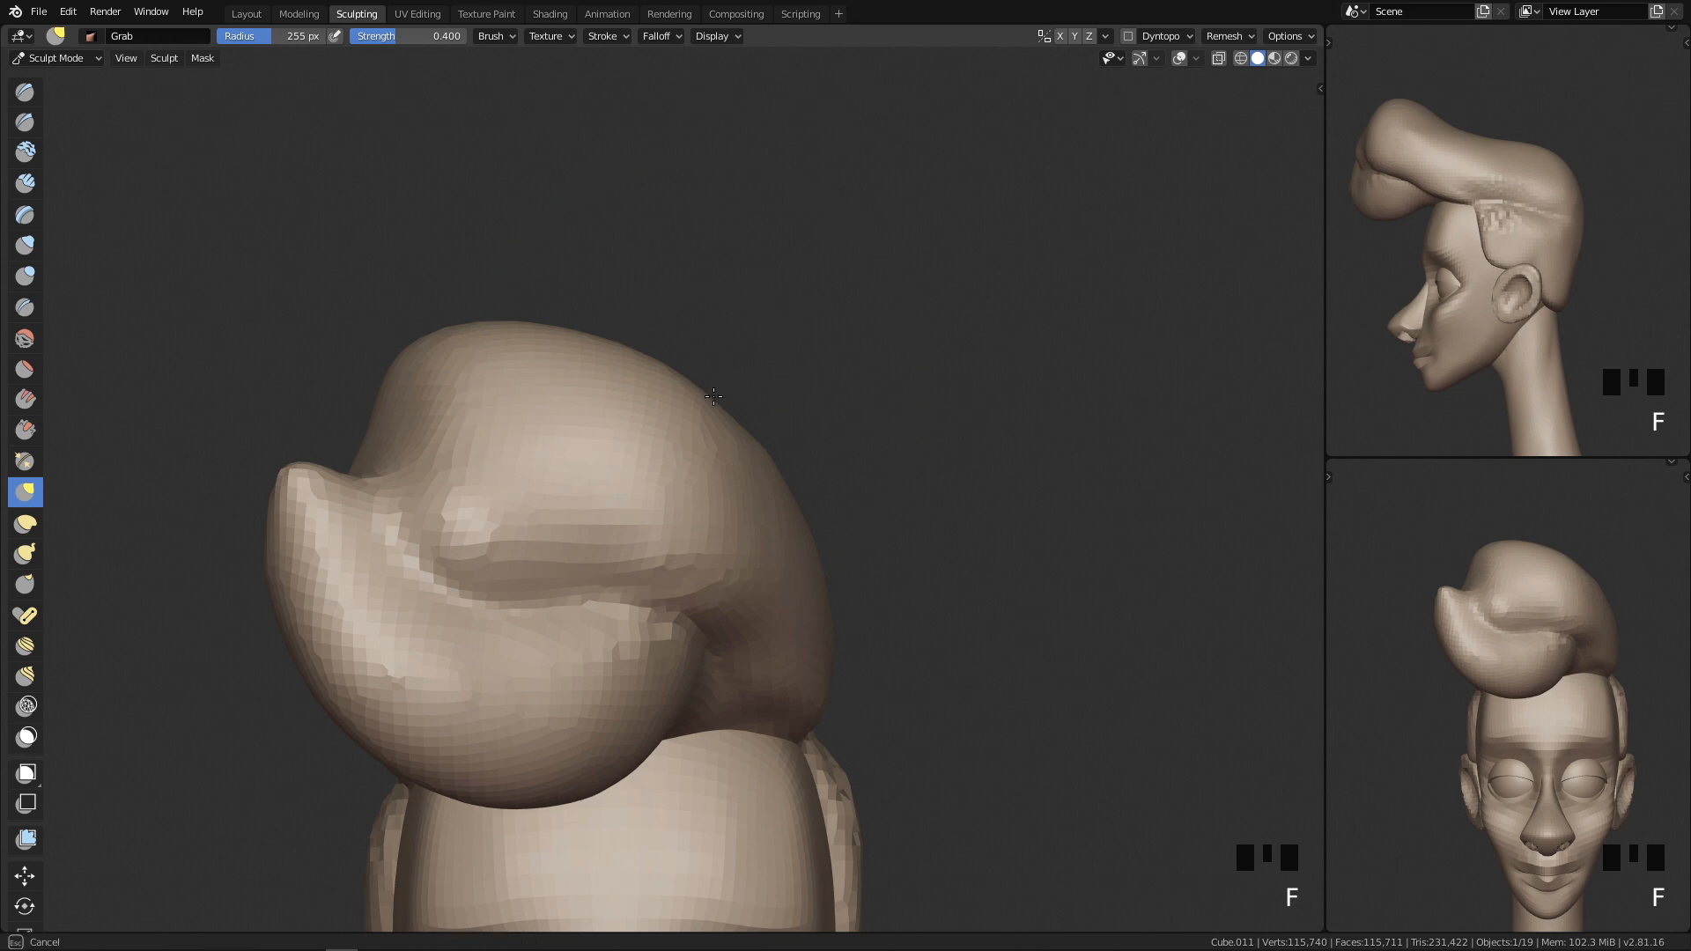
mouse_move(733, 506)
mouse_down()
mouse_move(718, 527)
mouse_move(731, 520)
mouse_up()
drag(683, 449, 654, 493)
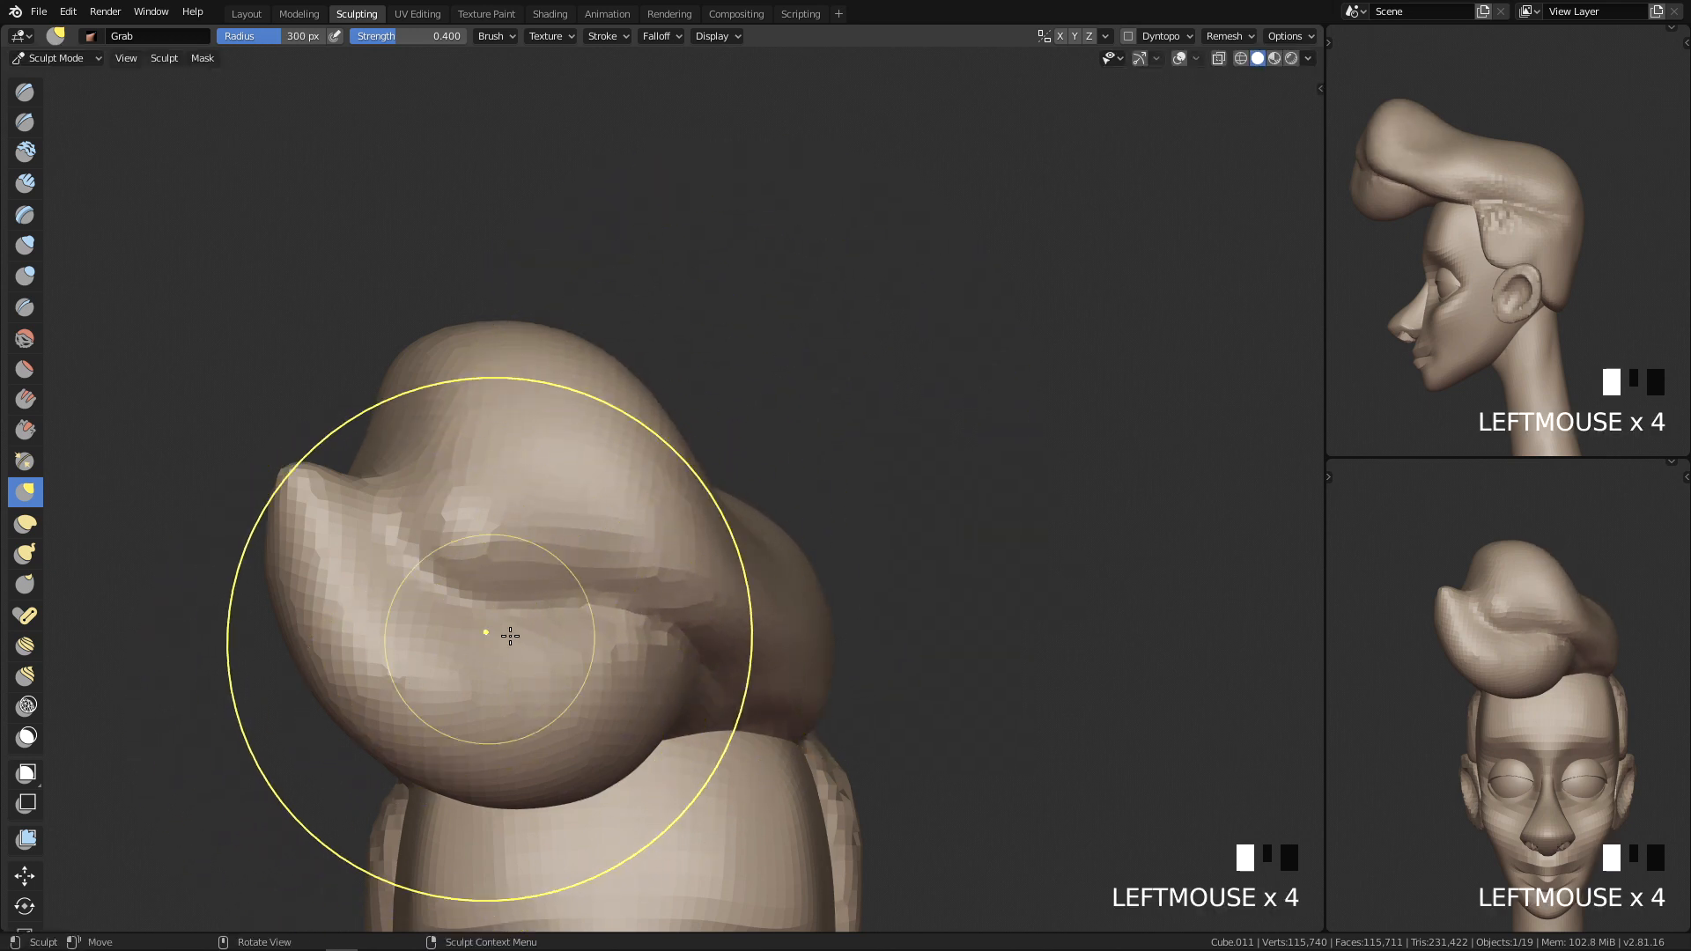
mouse_move(731, 516)
middle_down()
mouse_move(679, 558)
mouse_move(674, 528)
middle_up()
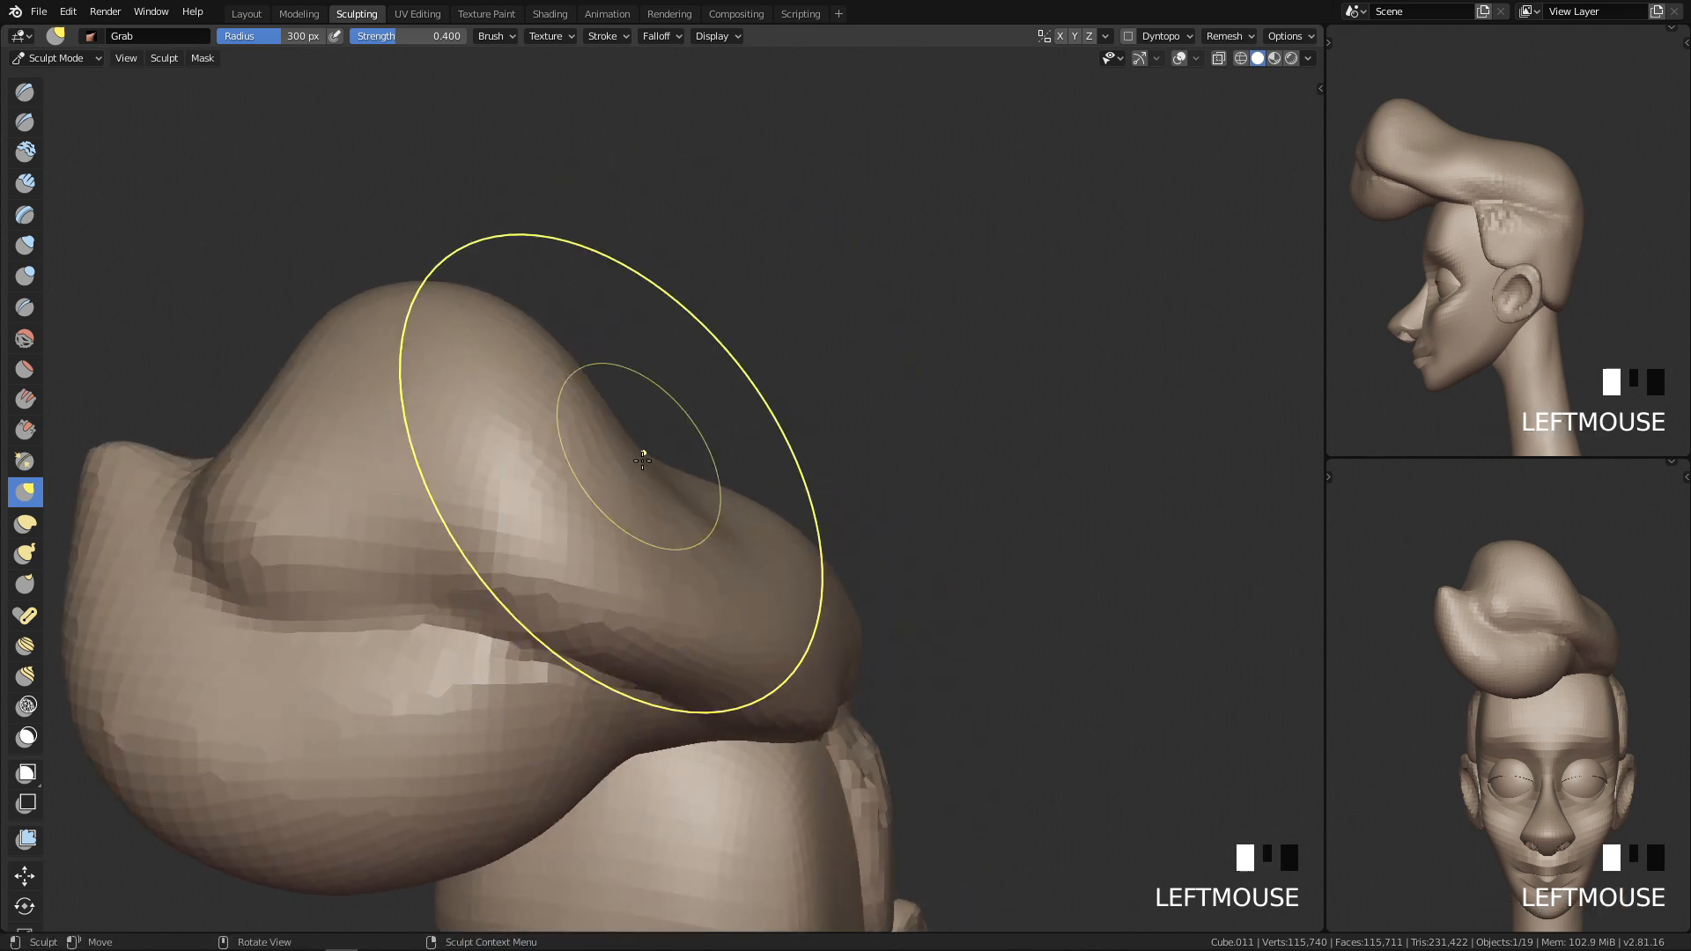
drag(641, 458, 617, 489)
middle_drag(648, 498, 610, 507)
drag(610, 508, 610, 469)
Step: Adjust the back of the hair beside the dip with a resized Grab brush and smooth the slope behind the crest
key(q)
mouse_move(811, 566)
ctrl+middle_down()
mouse_move(848, 797)
mouse_move(868, 607)
mouse_move(792, 566)
ctrl+middle_up()
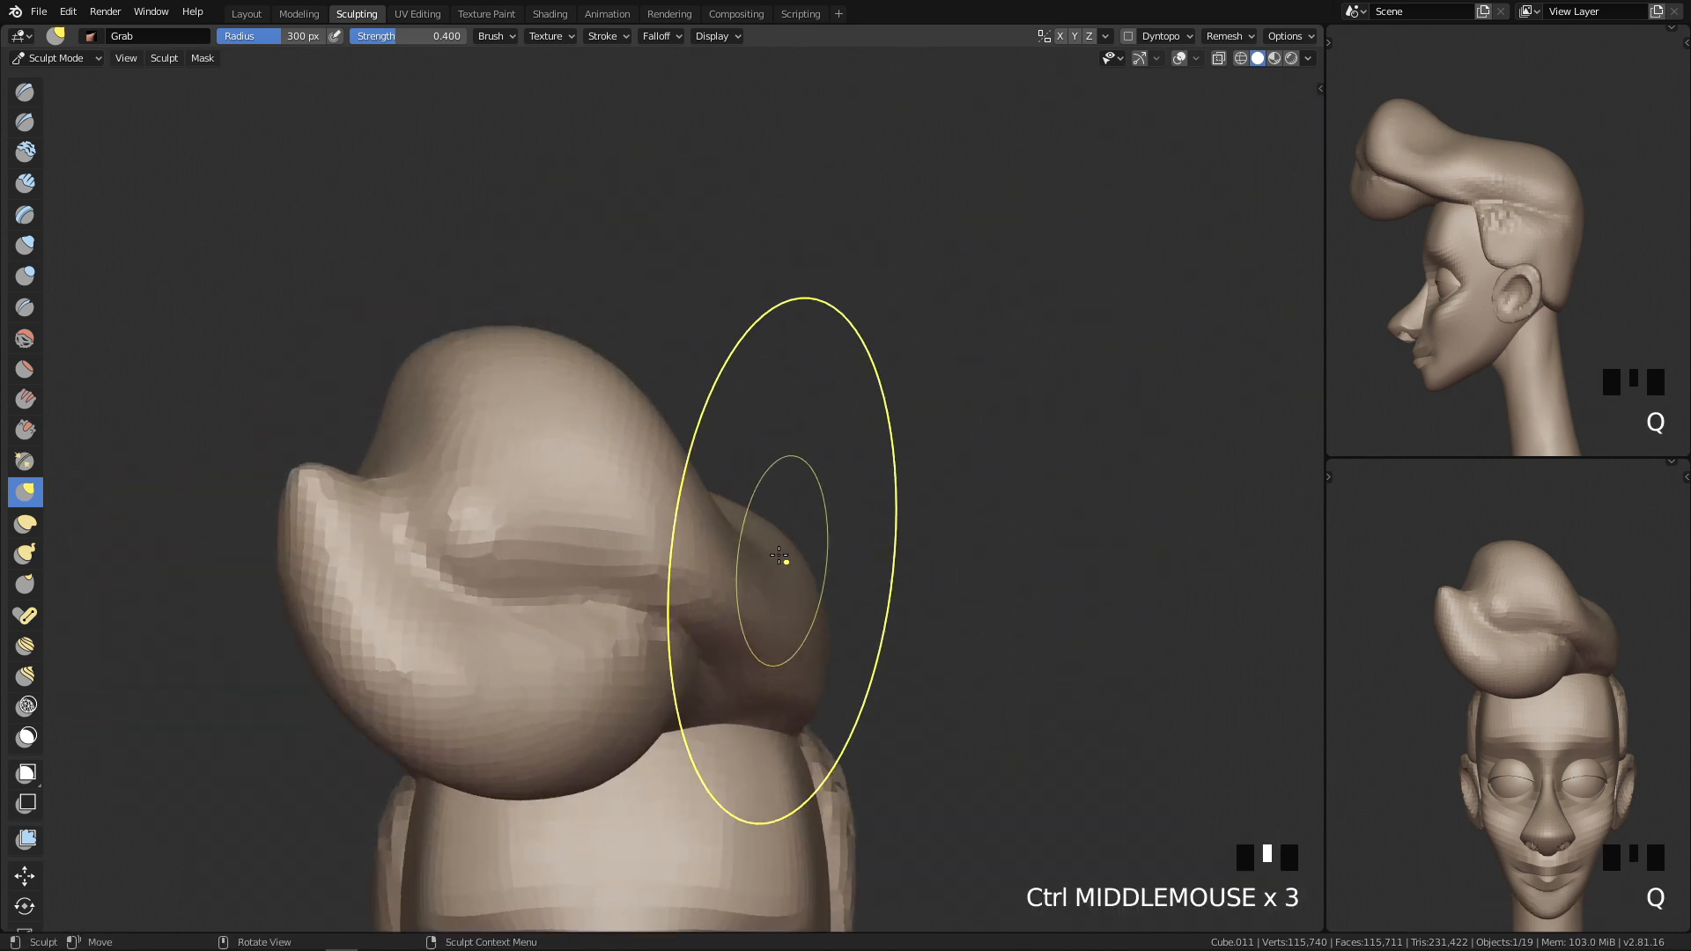
key(f)
drag(768, 546, 790, 502)
mouse_move(791, 502)
middle_down()
mouse_move(732, 600)
mouse_move(634, 618)
middle_up()
shift+drag(634, 618, 765, 463)
mouse_move(694, 516)
shift+mouse_down()
mouse_move(768, 519)
mouse_move(717, 505)
mouse_move(540, 543)
mouse_move(625, 541)
shift+mouse_up()
mouse_move(625, 541)
middle_down()
mouse_move(954, 502)
mouse_move(863, 660)
mouse_move(774, 558)
middle_up()
Step: Crease the parting line around the back of the head with a 74 px Crease brush and smooth the rough side hair below it
key(f)
click(701, 551)
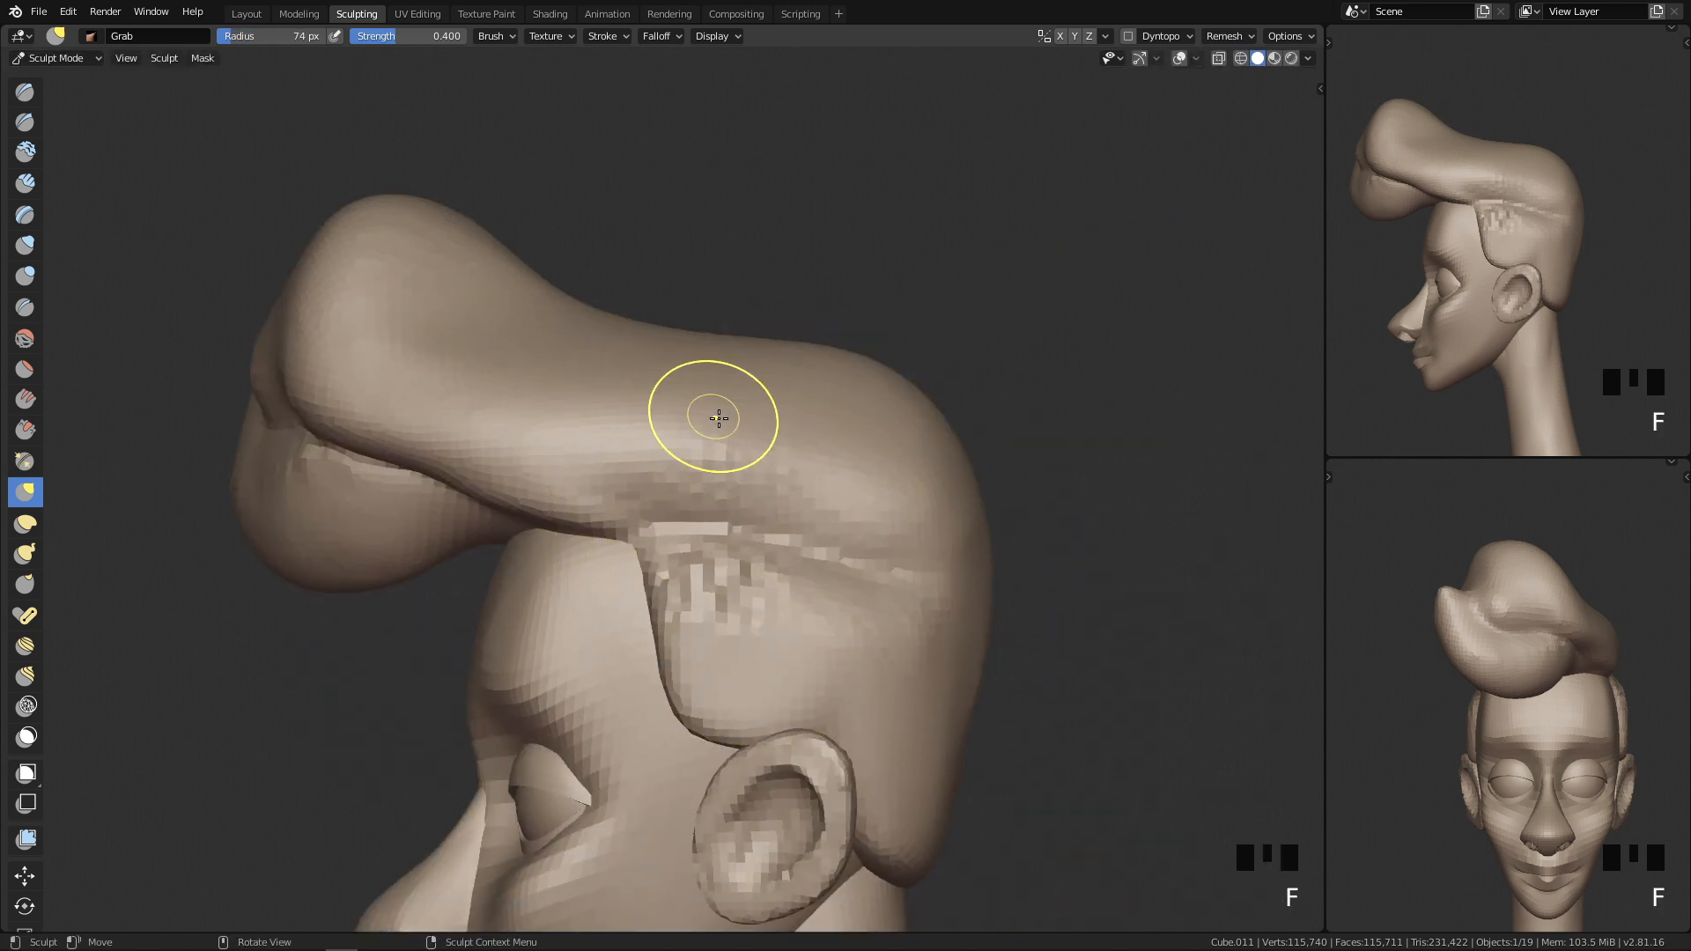
key(4)
mouse_move(965, 578)
middle_down()
mouse_move(758, 616)
mouse_move(710, 604)
mouse_move(774, 649)
mouse_move(697, 570)
middle_up()
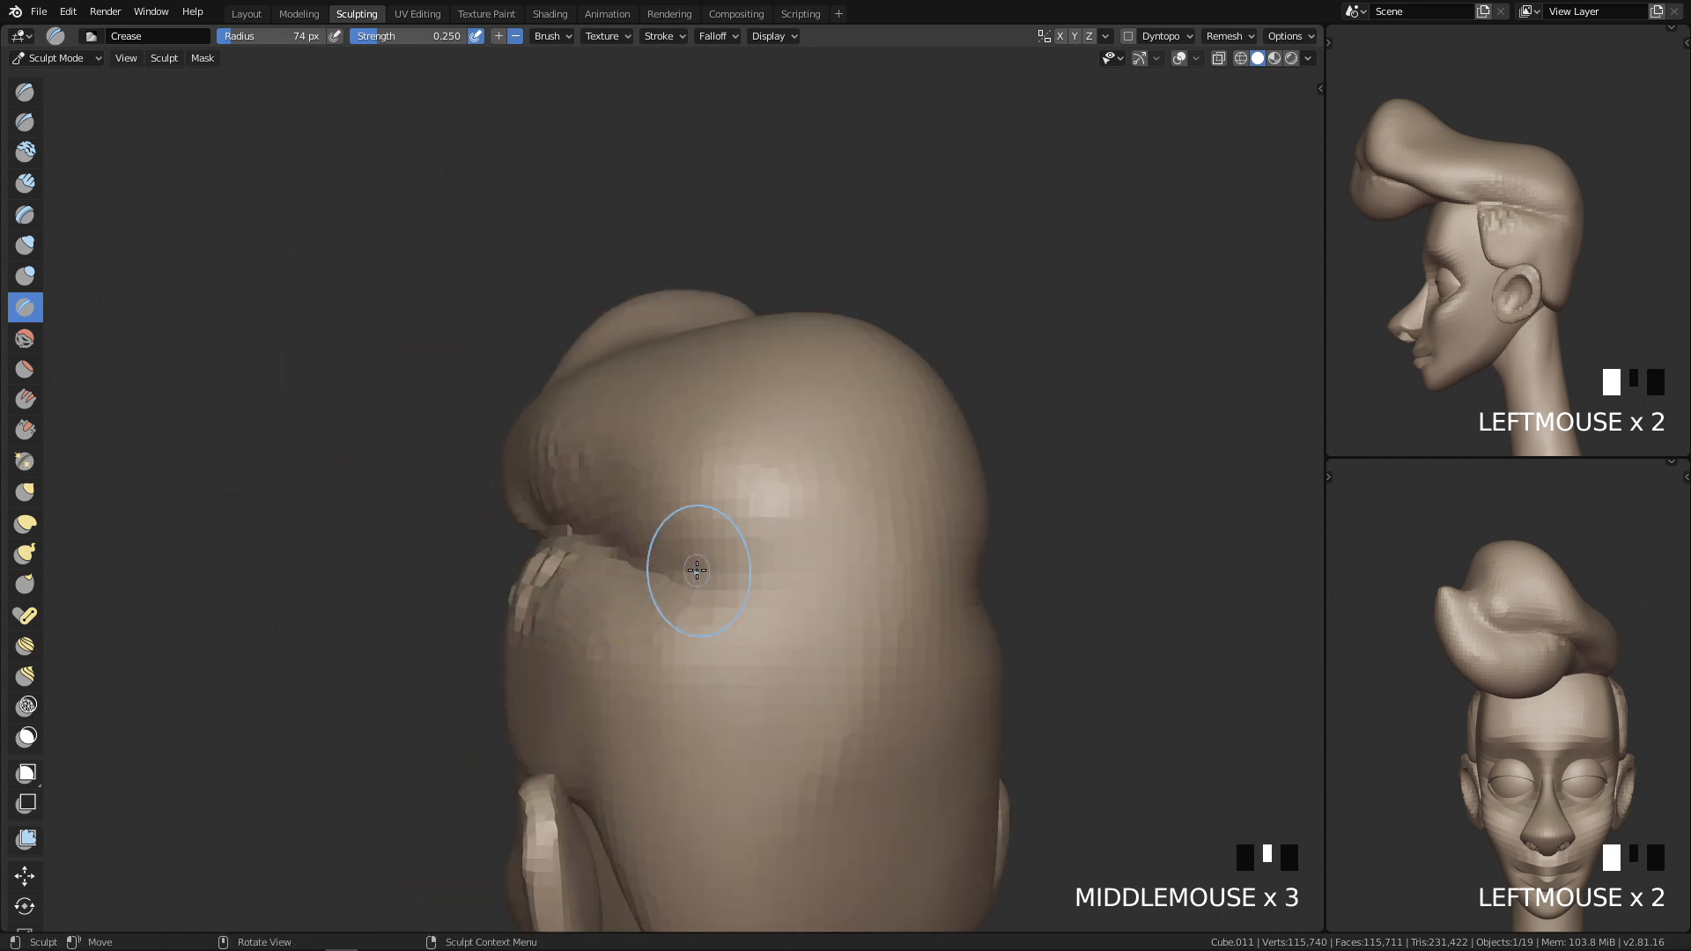
drag(697, 570, 976, 570)
shift+drag(637, 646, 824, 645)
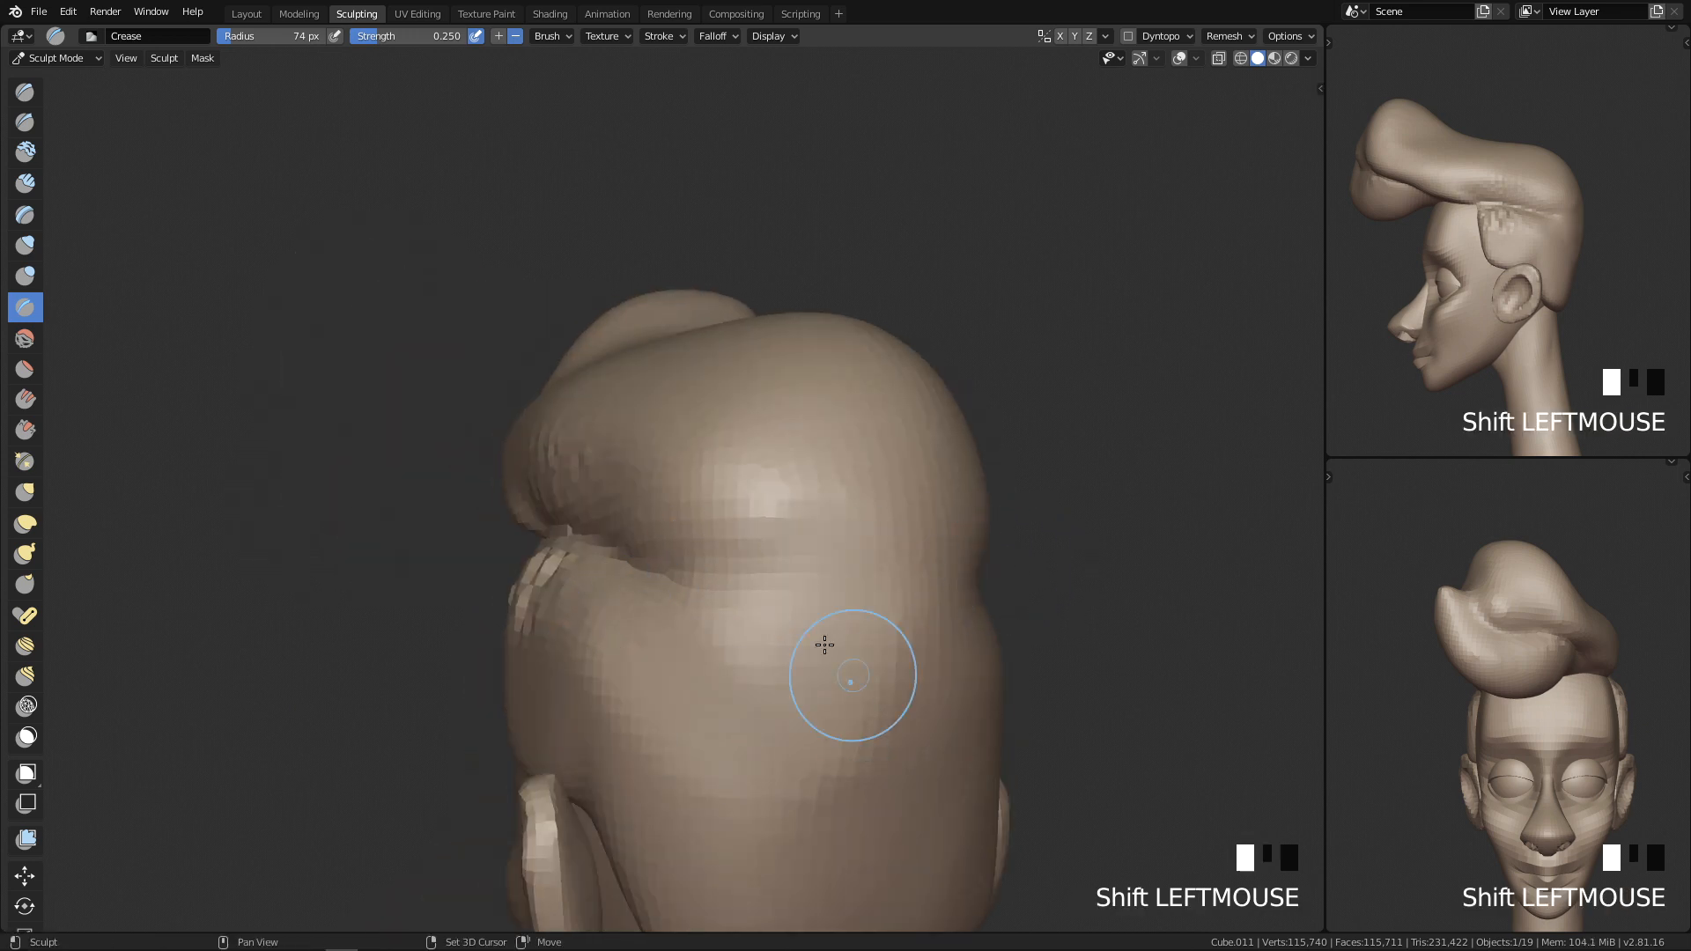
shift+drag(531, 627, 539, 656)
middle_drag(539, 656, 705, 691)
mouse_move(698, 682)
shift+mouse_down()
mouse_move(667, 626)
mouse_move(863, 592)
shift+mouse_up()
Step: Check the hair through the camera view and undo the stray smoothing stroke
key(q)
mouse_move(978, 674)
middle_down()
mouse_move(1042, 619)
mouse_move(966, 717)
mouse_move(1088, 514)
mouse_move(969, 709)
mouse_move(1000, 620)
mouse_move(1009, 495)
mouse_move(1087, 460)
middle_up()
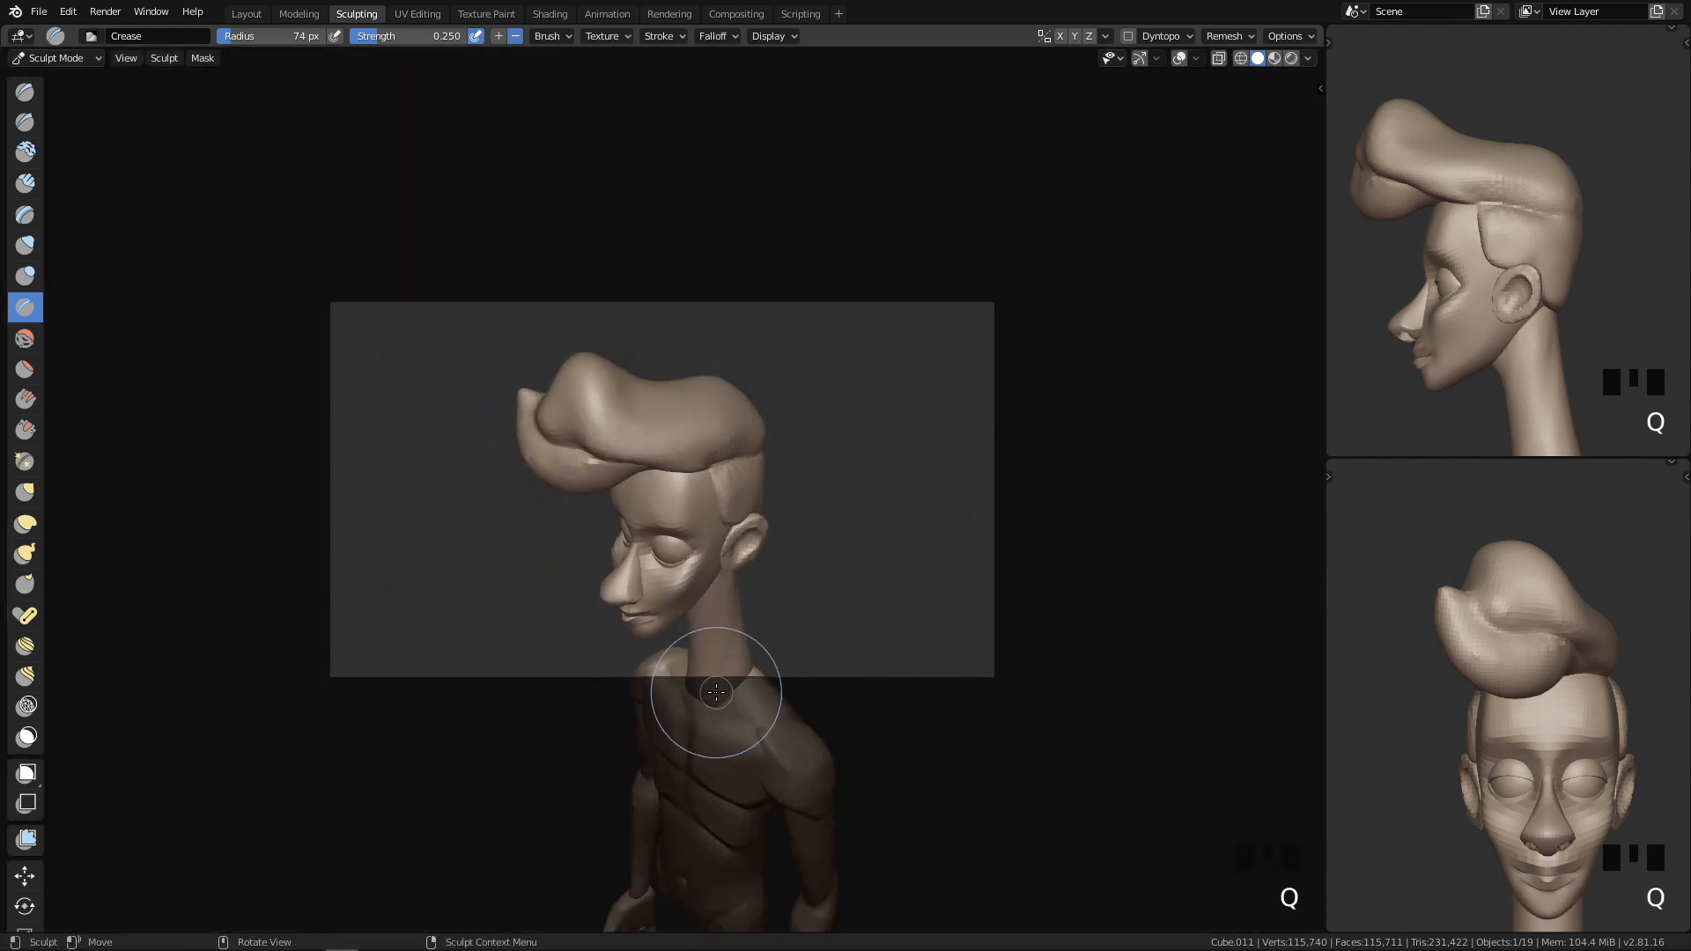
middle_drag(716, 692, 730, 335)
shift+drag(730, 335, 728, 317)
key(ctrl+z)
mouse_move(728, 317)
ctrl+middle_down()
mouse_move(943, 623)
mouse_move(872, 691)
ctrl+middle_up()
Step: Leave Sculpt Mode, clear the selection and examine the whole character's proportions from the front and the side
key(Tab)
click(810, 606)
ctrl+middle_drag(910, 497, 979, 377)
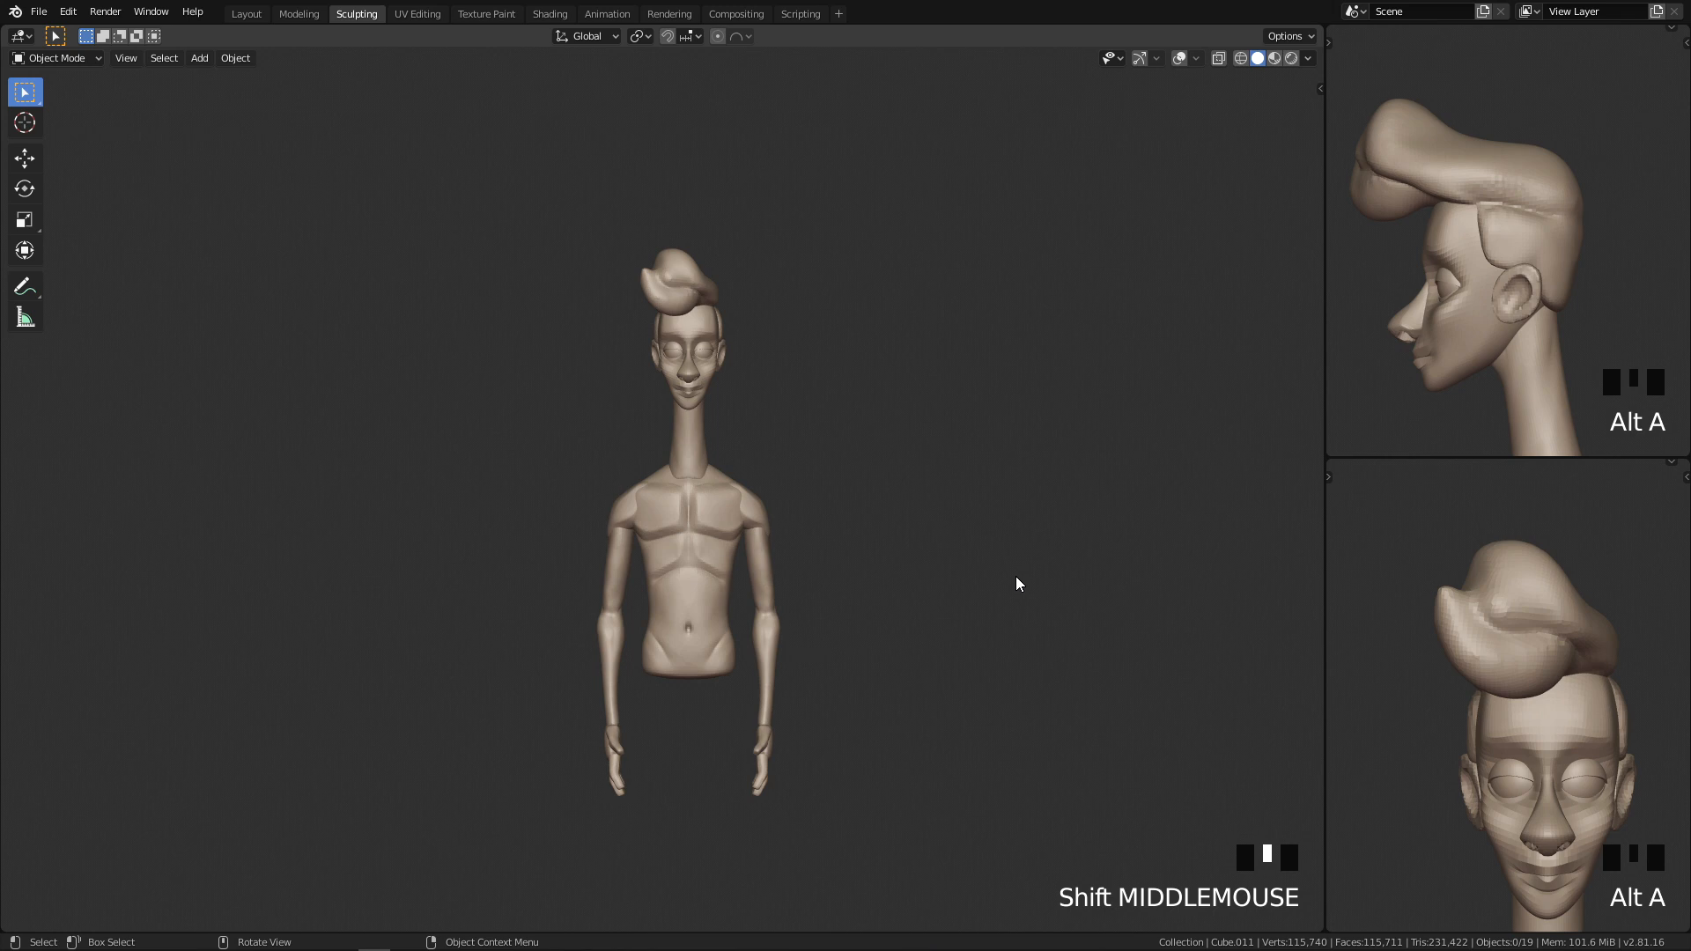
ctrl+middle_drag(957, 504, 863, 619)
shift+middle_drag(863, 618, 787, 657)
key(q)
shift+middle_drag(816, 730, 802, 705)
shift+middle_drag(808, 824, 831, 716)
key(q)
shift+middle_drag(863, 621, 930, 670)
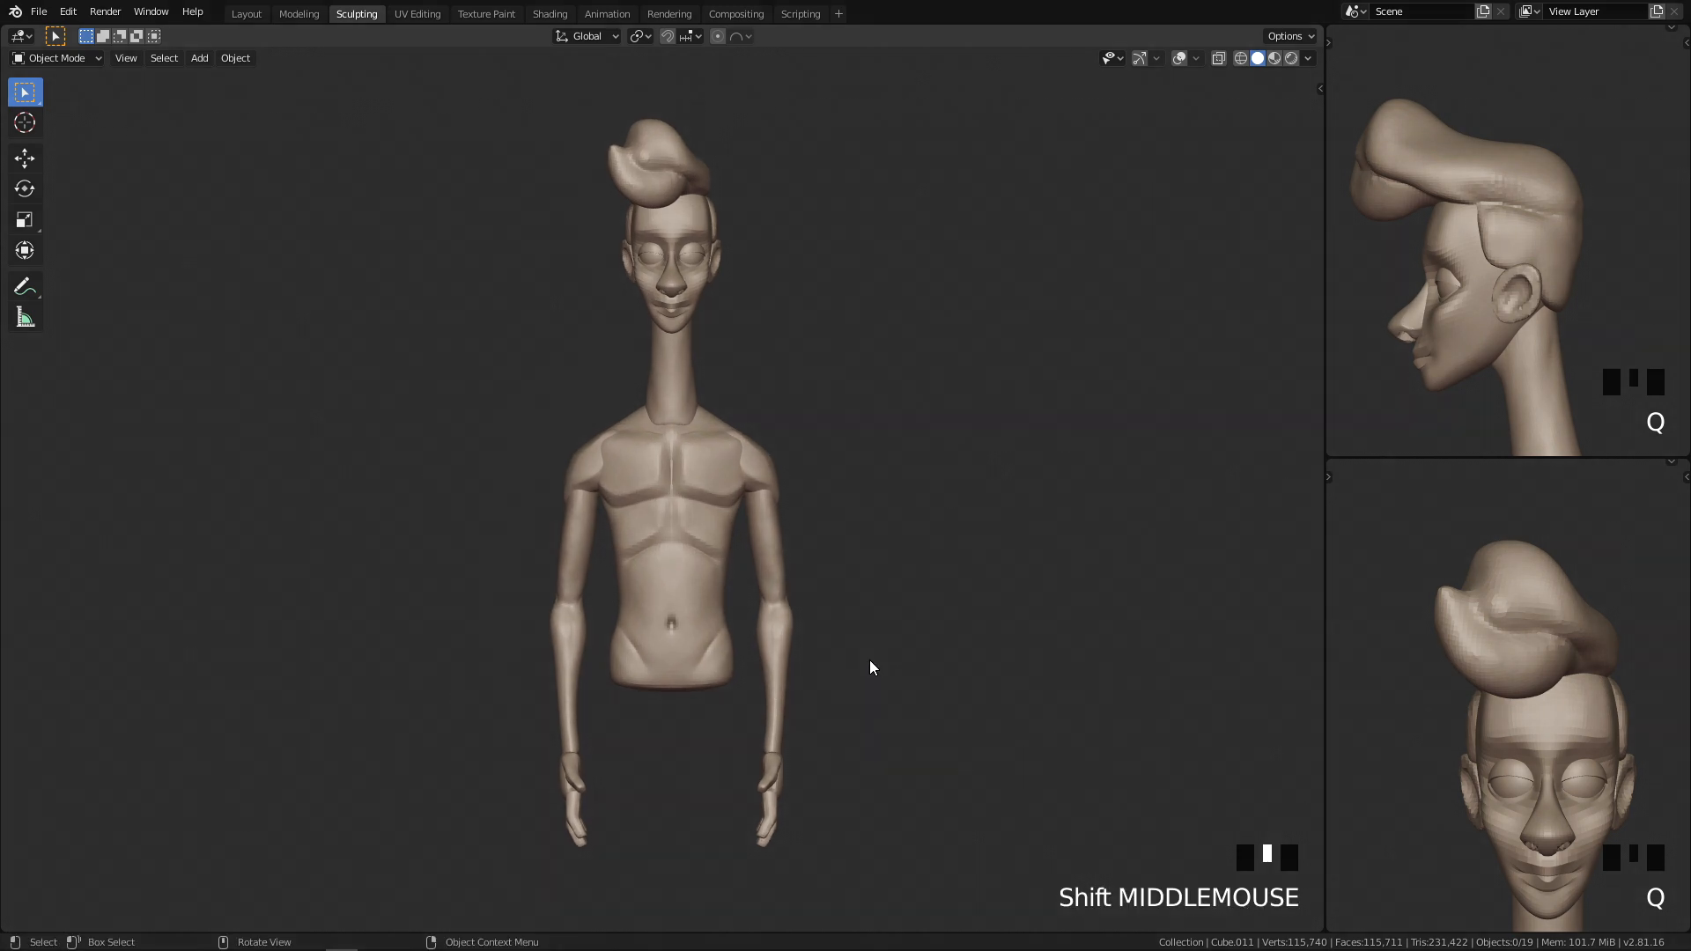